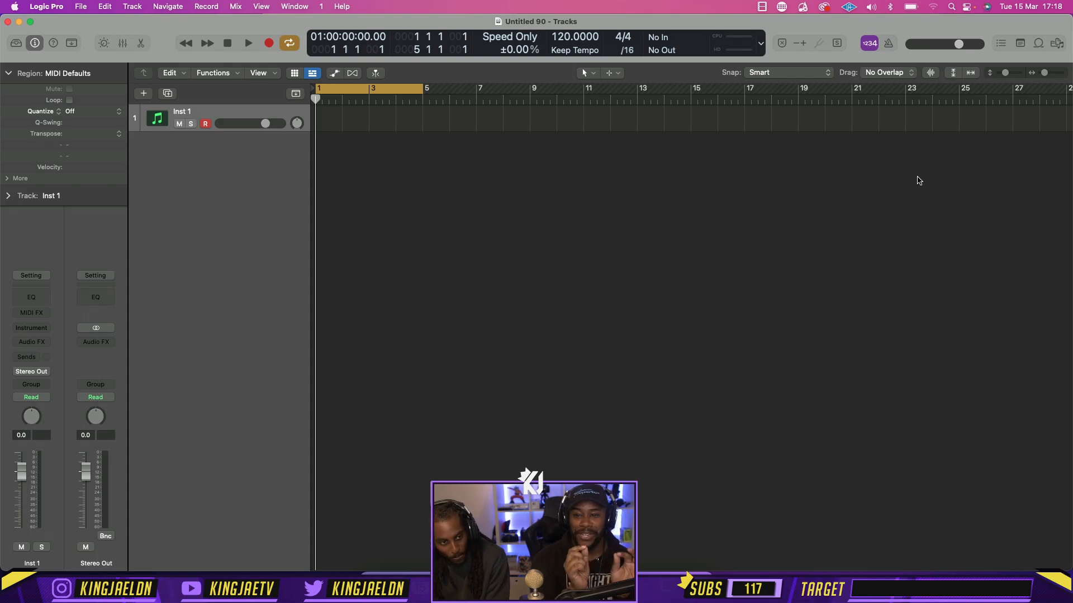
Connect the Mac's Wi-Fi to the available iPhone personal hotspot
{"action": "left_click", "coordinate": [935, 6]}
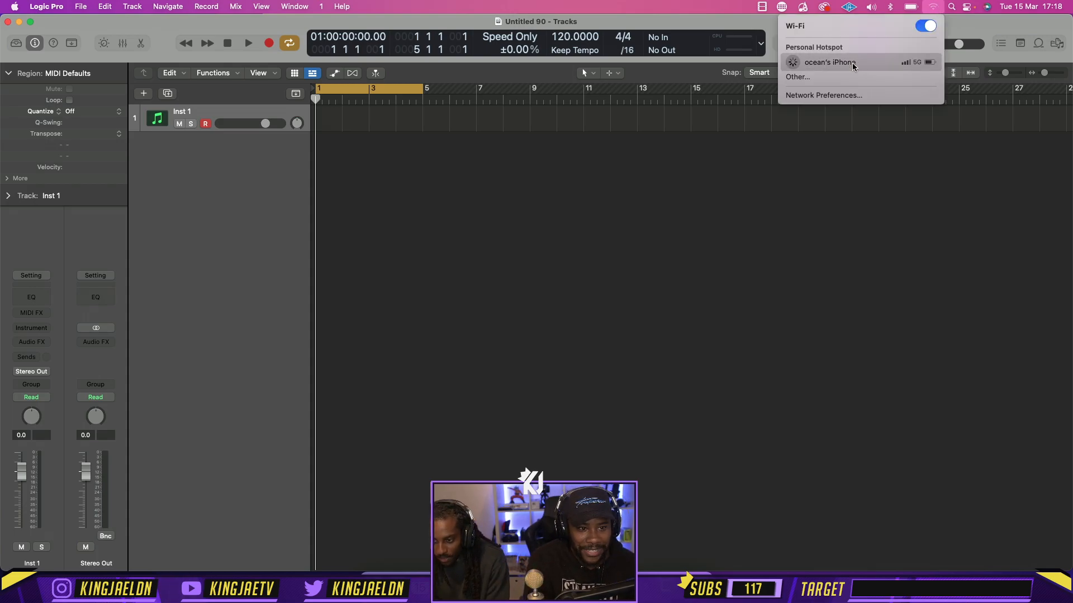
{"action": "left_click", "coordinate": [822, 85]}
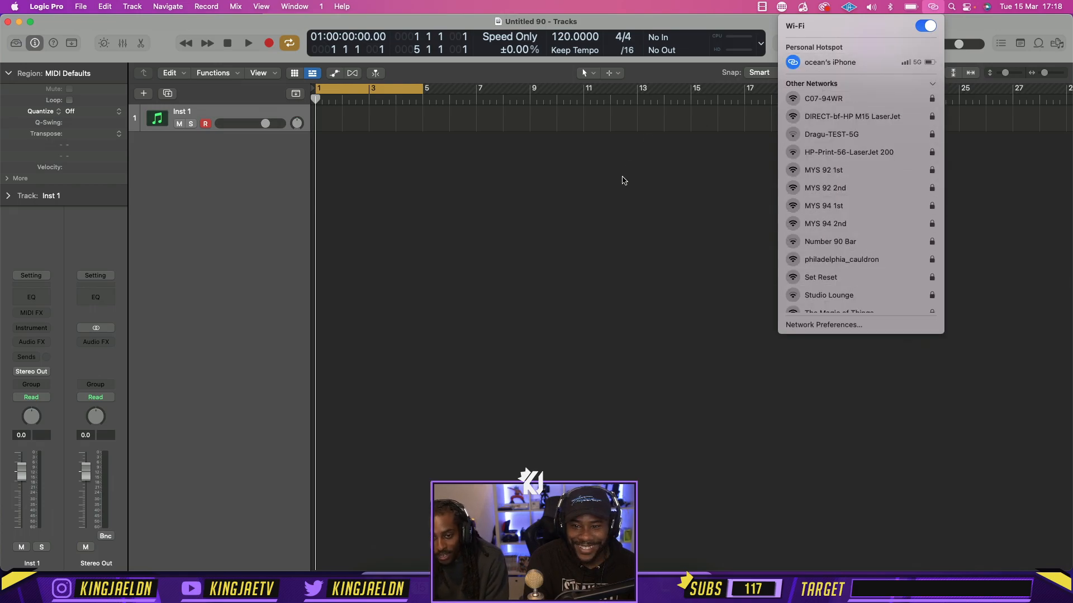
{"action": "left_click", "coordinate": [616, 213]}
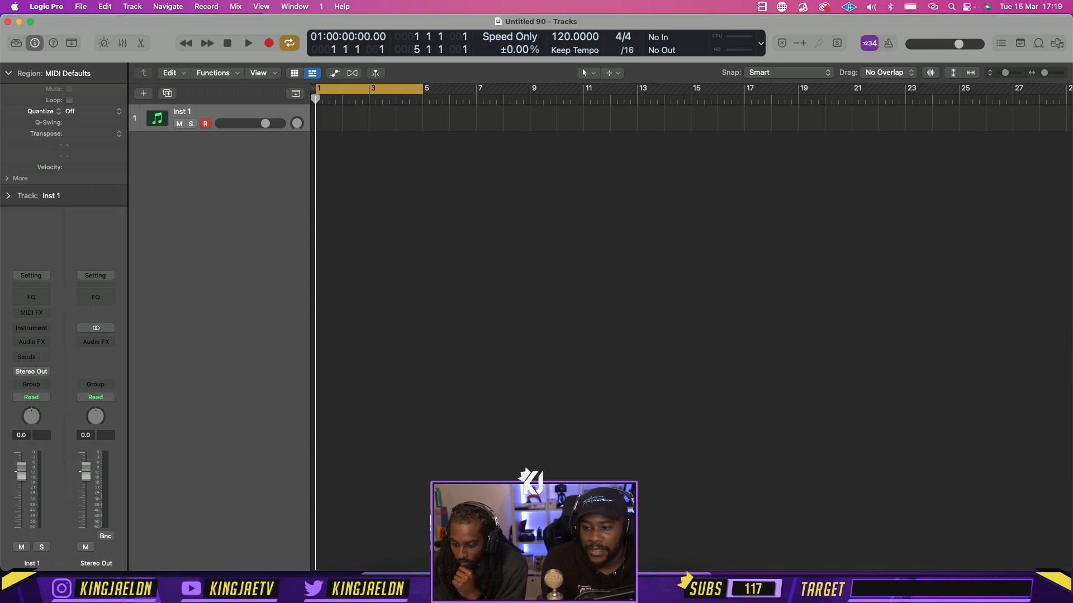
Switch to Chrome, search Google for "rival schools" and look through the image results
{"action": "key", "text": "super+Tab"}
{"action": "left_click", "coordinate": [331, 55]}
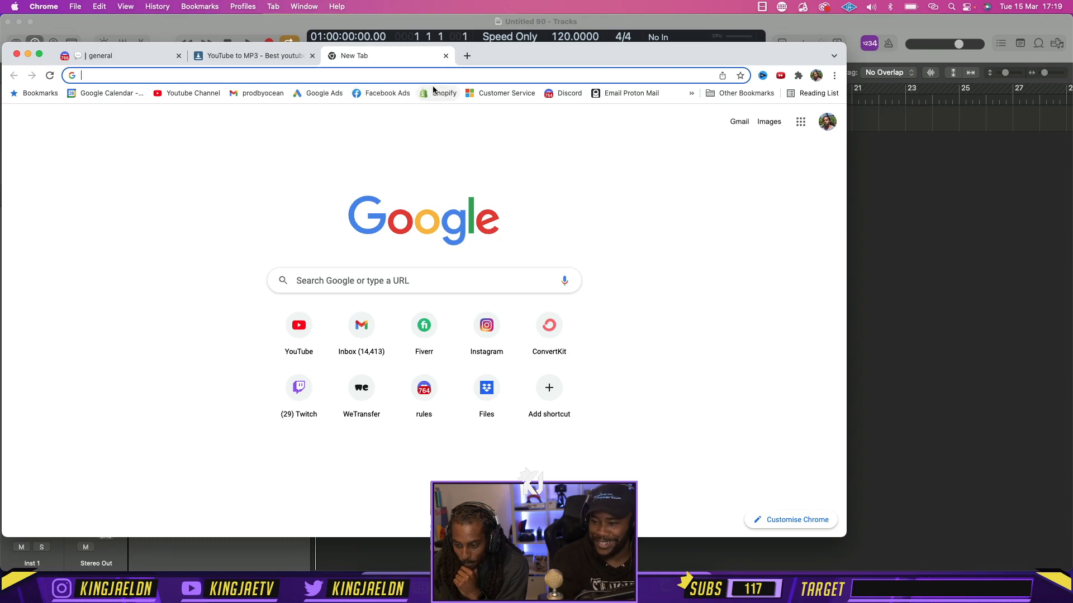
{"action": "left_click_drag", "start_coordinate": [498, 56], "coordinate": [532, 64]}
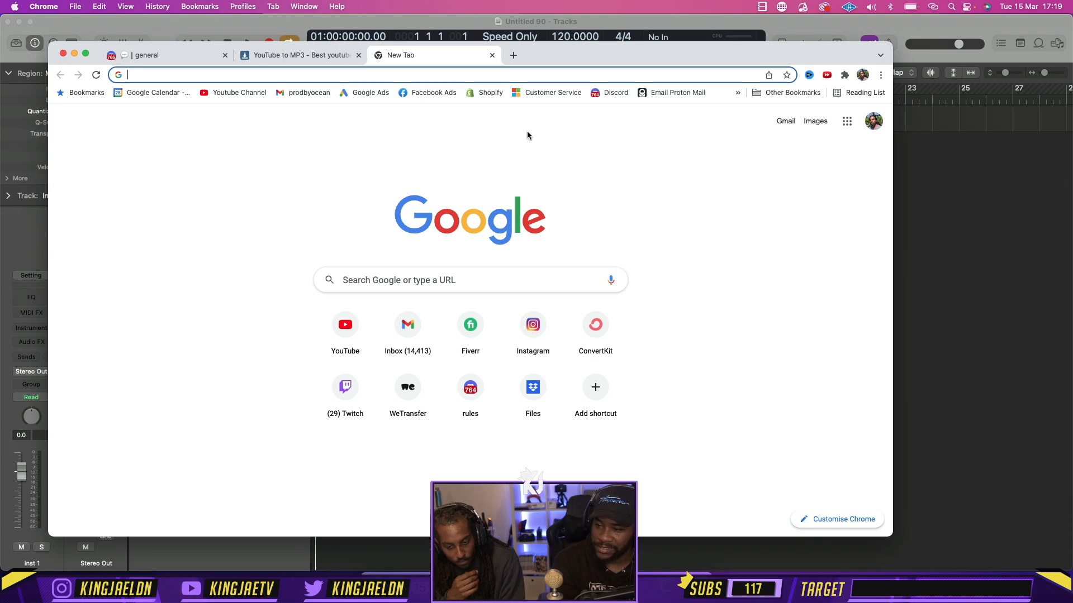
{"action": "type", "text": "rival s"}
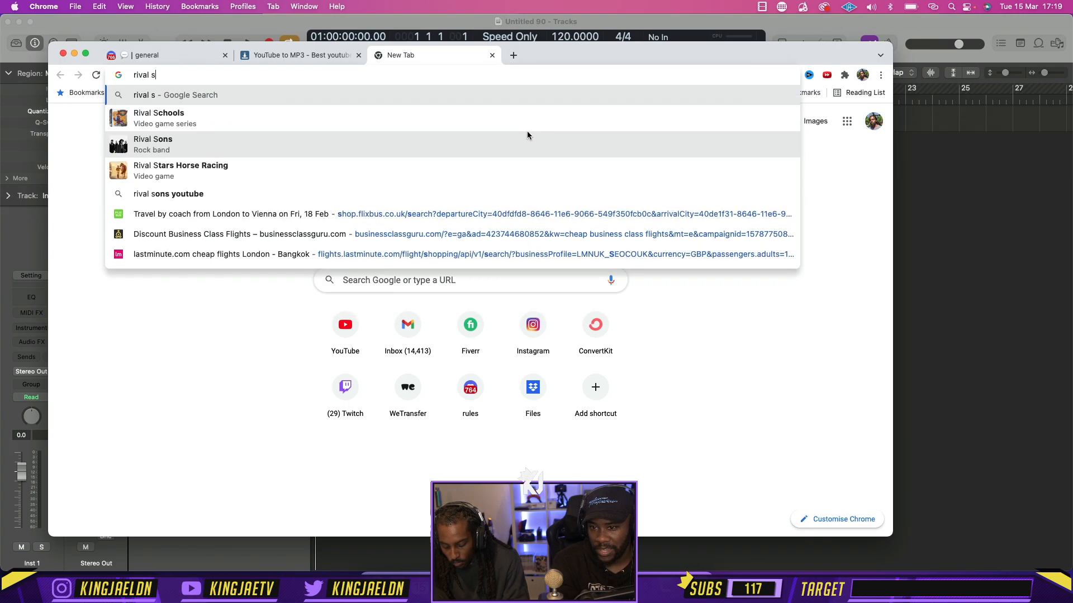
{"action": "type", "text": "chools"}
{"action": "key", "text": "Return"}
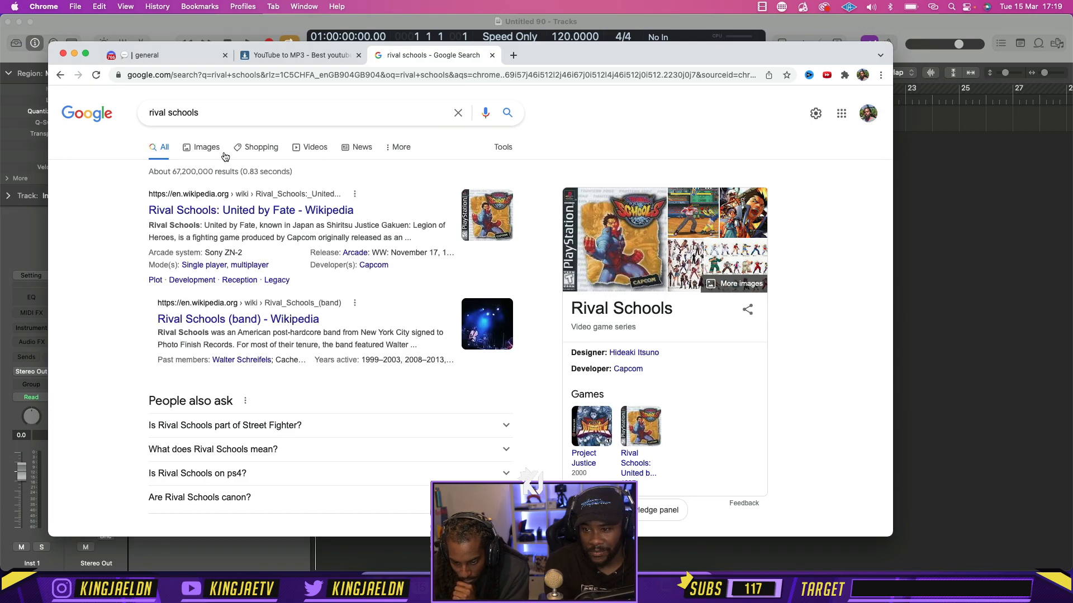
{"action": "left_click", "coordinate": [206, 149]}
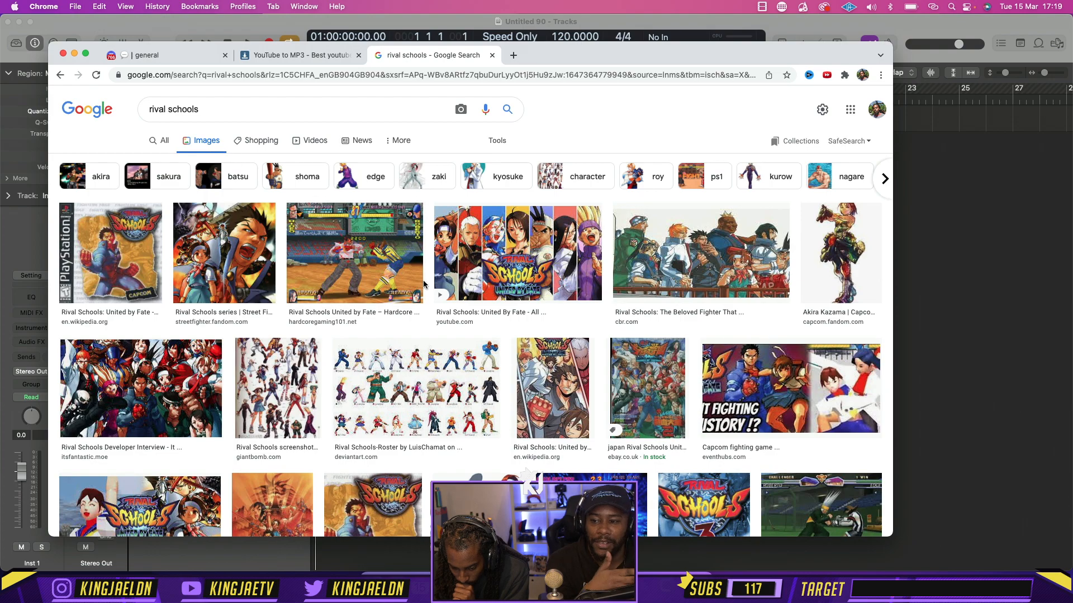
{"action": "scroll", "coordinate": [423, 284], "scroll_direction": "down", "scroll_amount": 3}
{"action": "scroll", "coordinate": [423, 284], "scroll_direction": "up", "scroll_amount": 3}
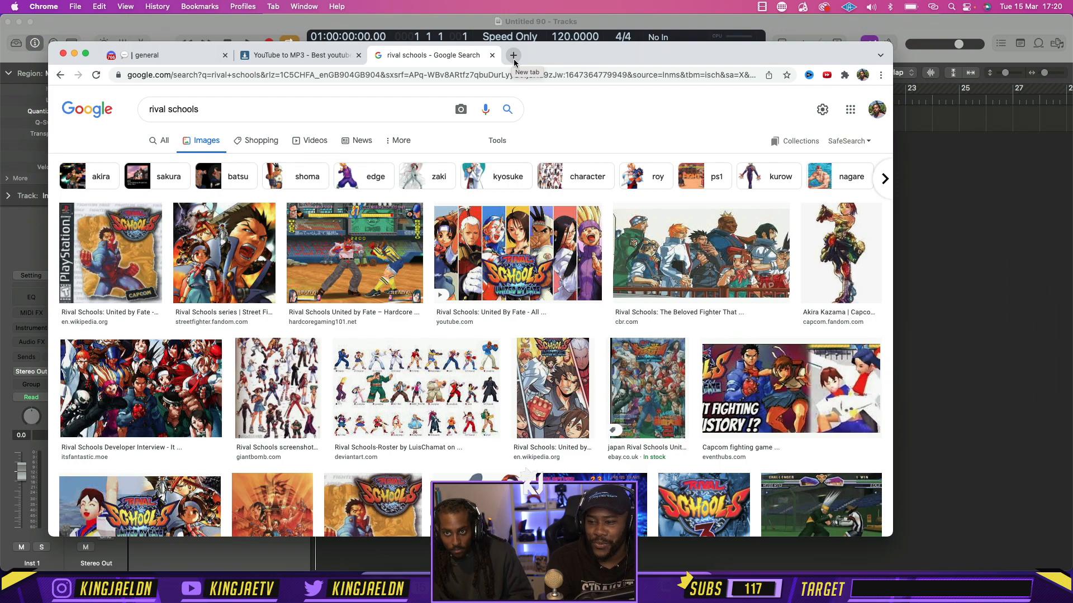
Search Google for "hurang stage"
{"action": "left_click", "coordinate": [488, 81]}
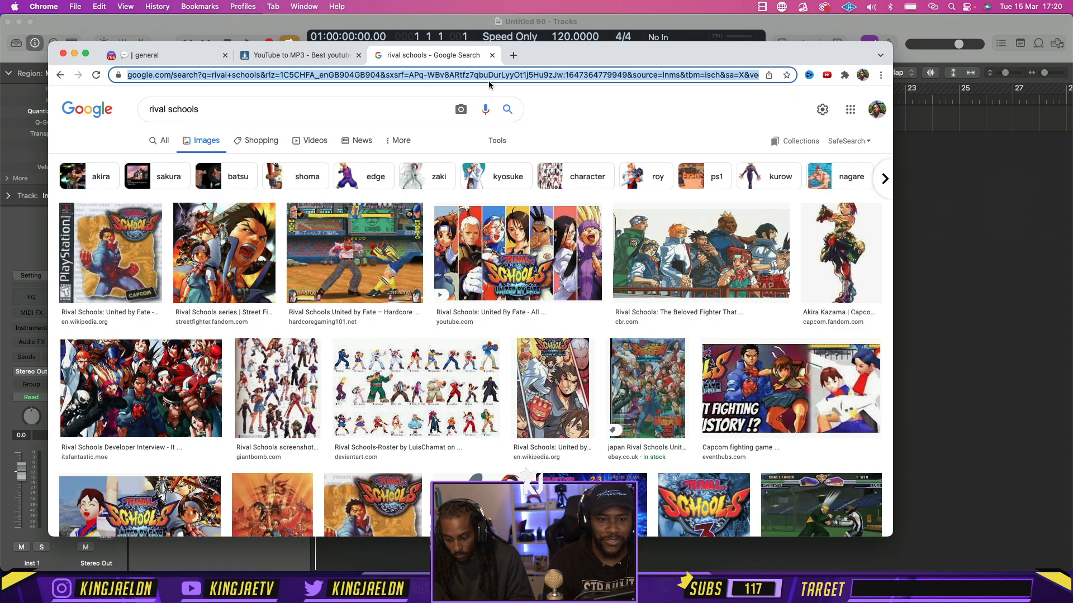
{"action": "type", "text": "huran"}
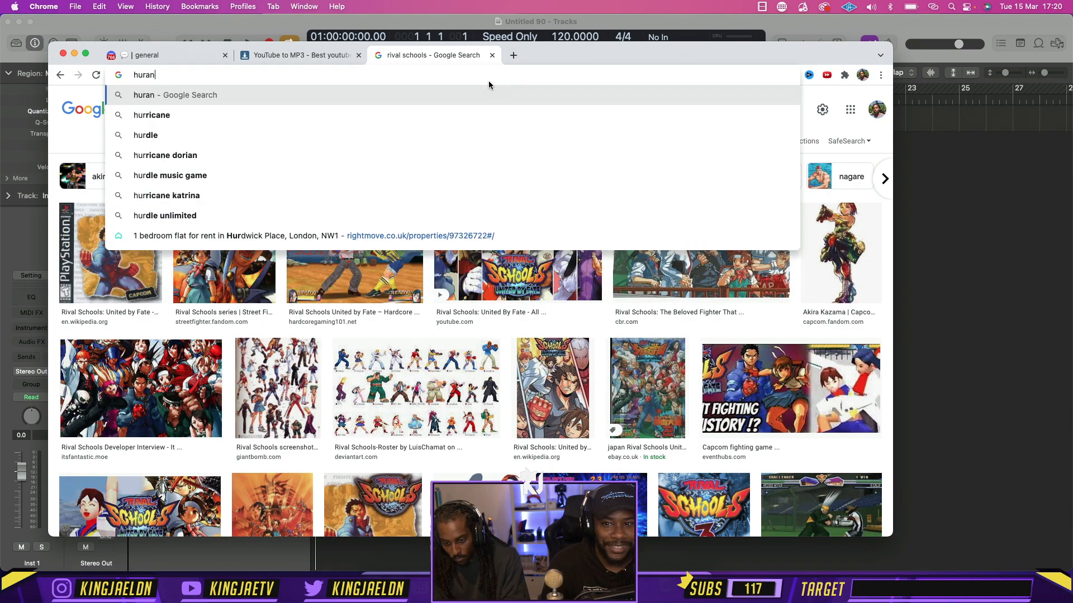
{"action": "type", "text": "g"}
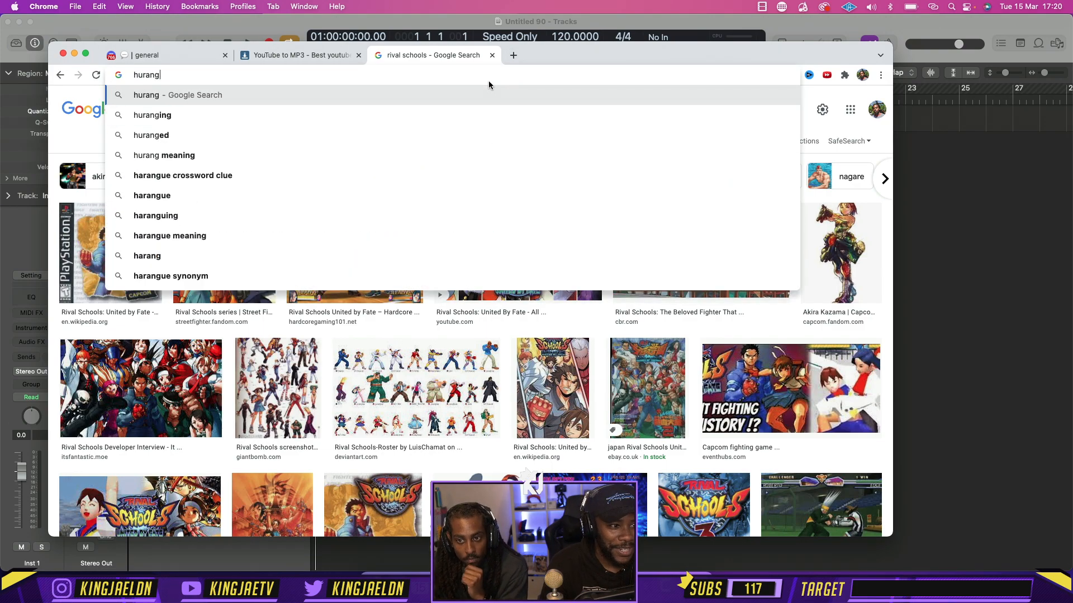
{"action": "type", "text": " sta"}
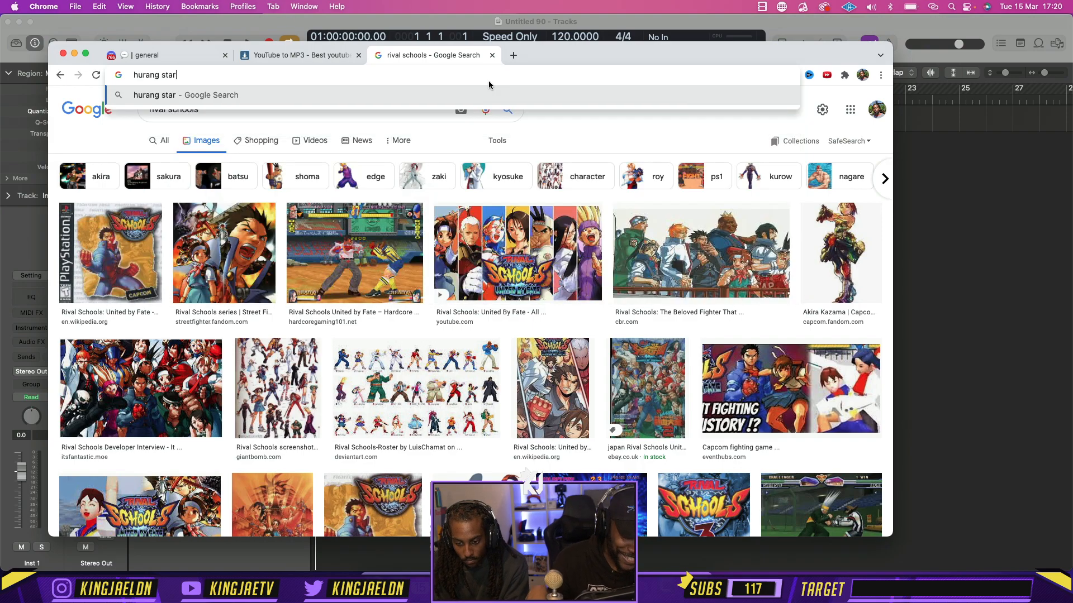
{"action": "type", "text": "ge"}
{"action": "key", "text": "Return"}
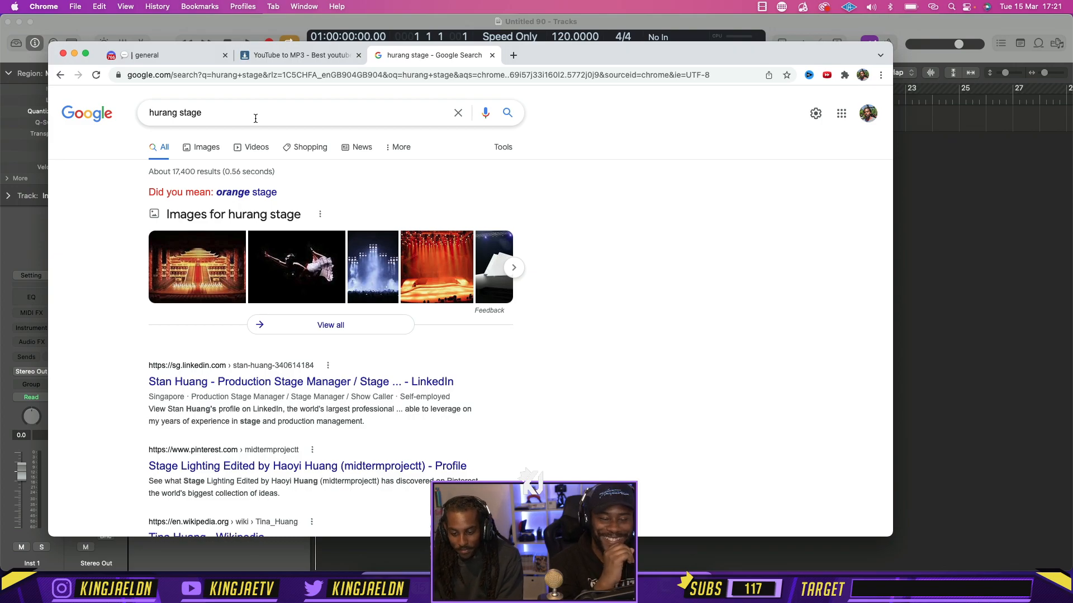
Search Google for "hwoarang theme tekken 3" and copy the link address of the video "Tekken 3: Hwoarang's Theme"
{"action": "left_click", "coordinate": [231, 74]}
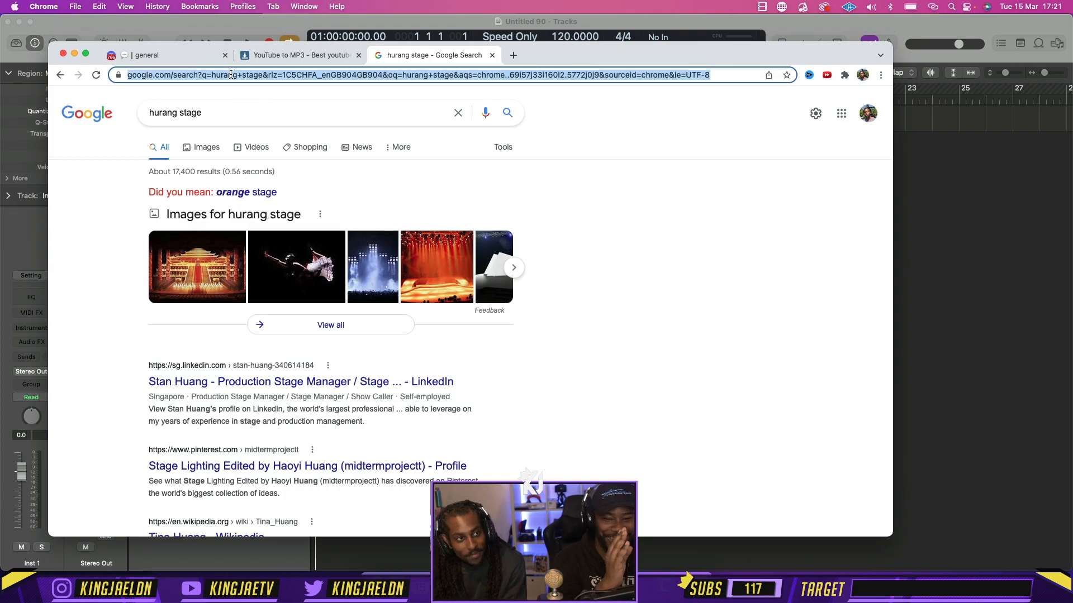
{"action": "type", "text": "hwo"}
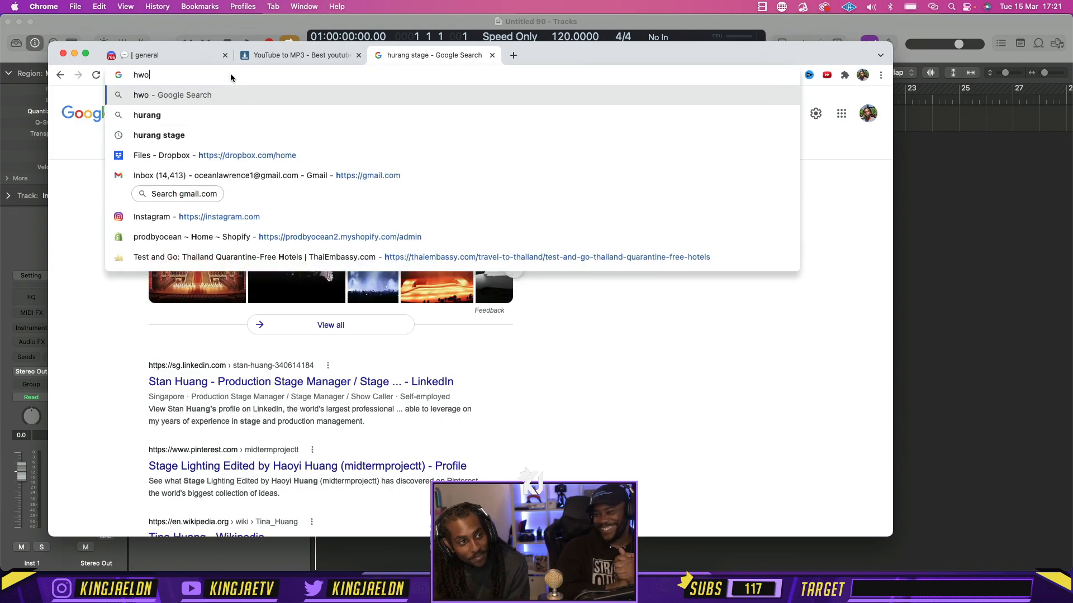
{"action": "type", "text": "arang "}
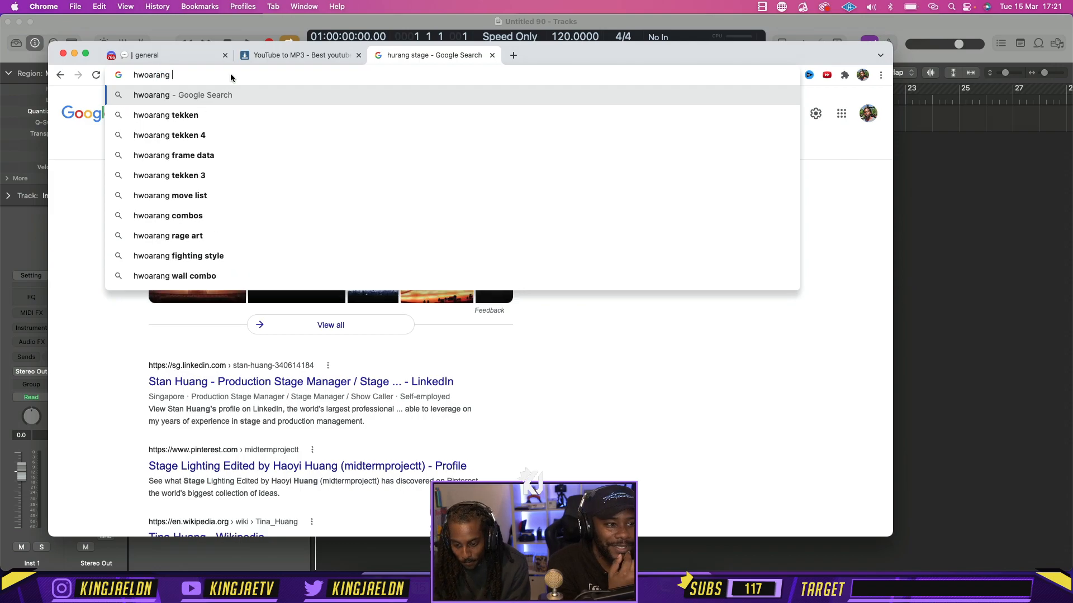
{"action": "type", "text": "theme t"}
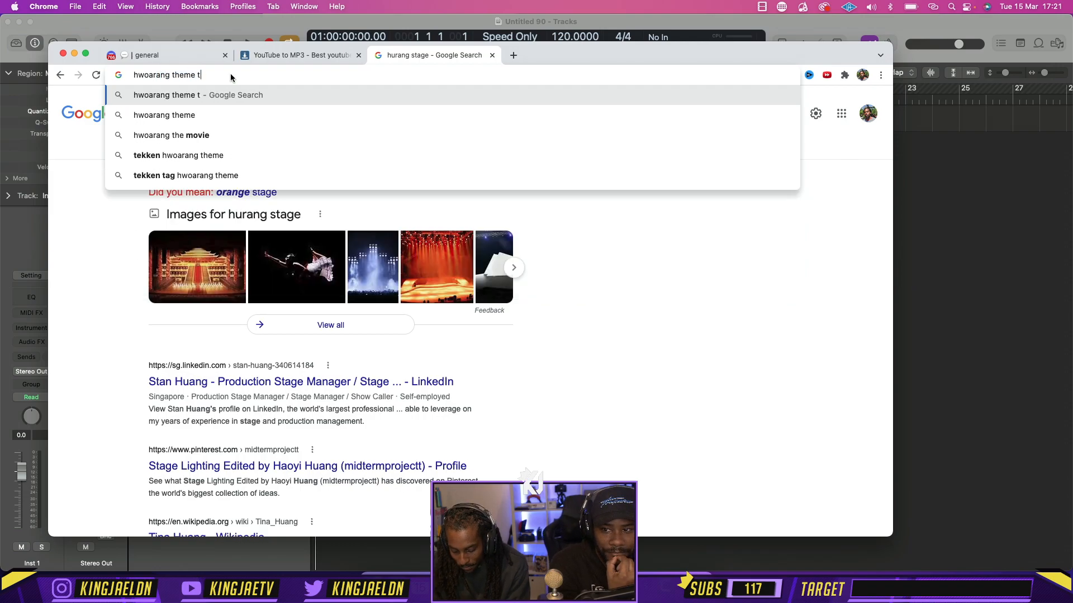
{"action": "type", "text": "ekken 3"}
{"action": "key", "text": "Return"}
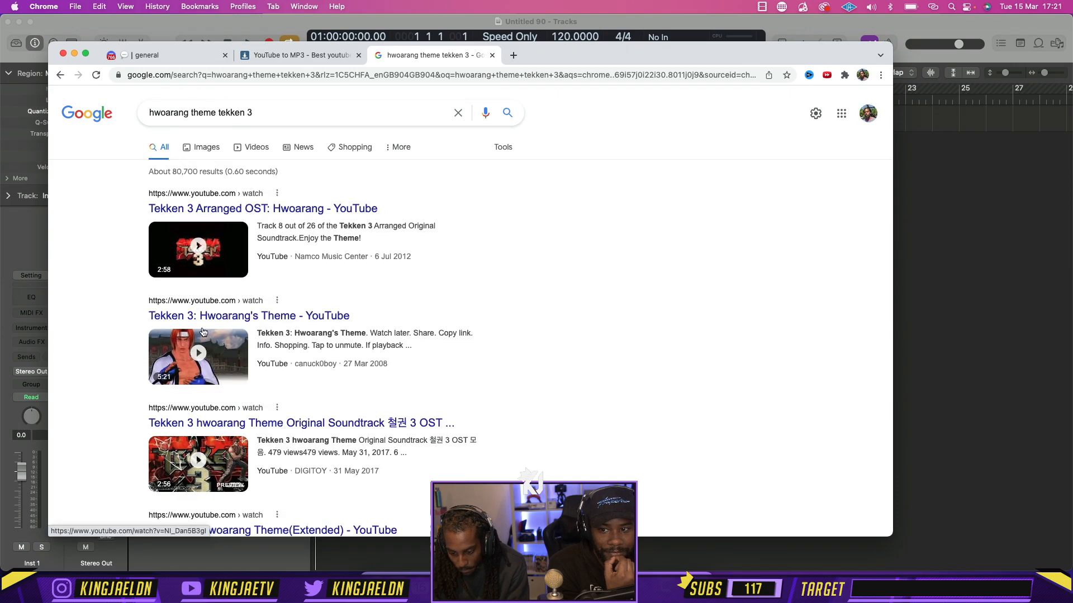
{"action": "right_click", "coordinate": [191, 352]}
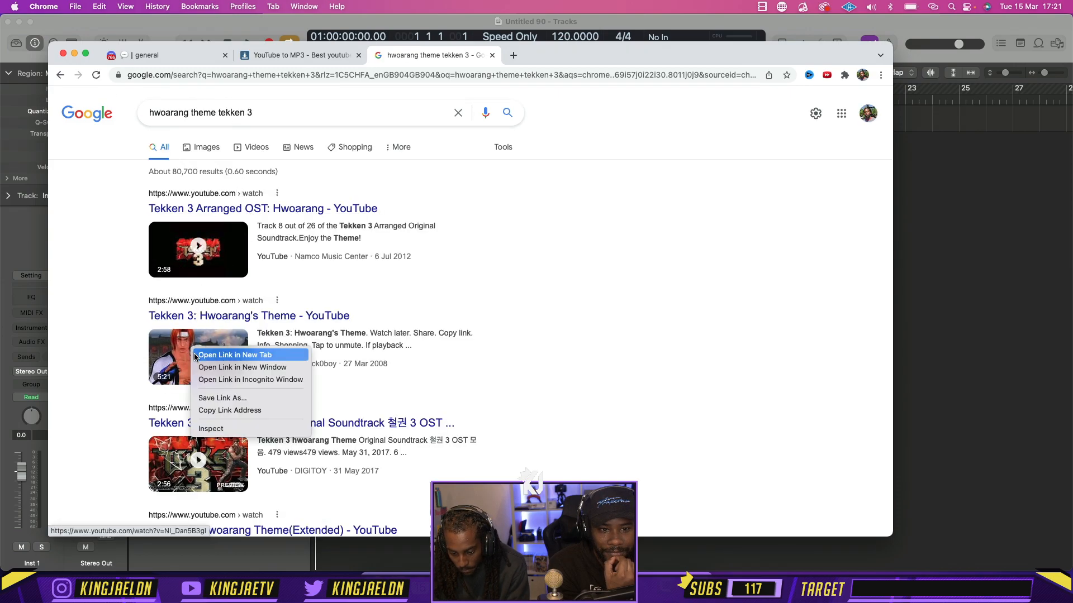
{"action": "left_click", "coordinate": [207, 411]}
Convert the copied YouTube link on the open 320YTMp3 page to mp3 128kbps and download the file, dismissing the extension offer
{"action": "left_click", "coordinate": [261, 56]}
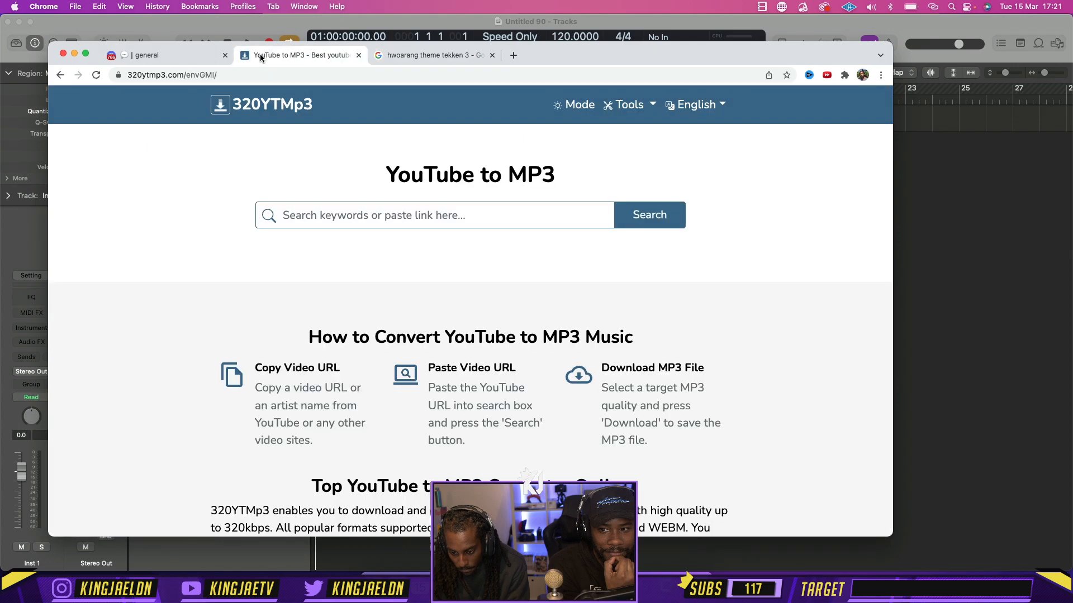
{"action": "left_click", "coordinate": [319, 215]}
{"action": "key", "text": "super+v"}
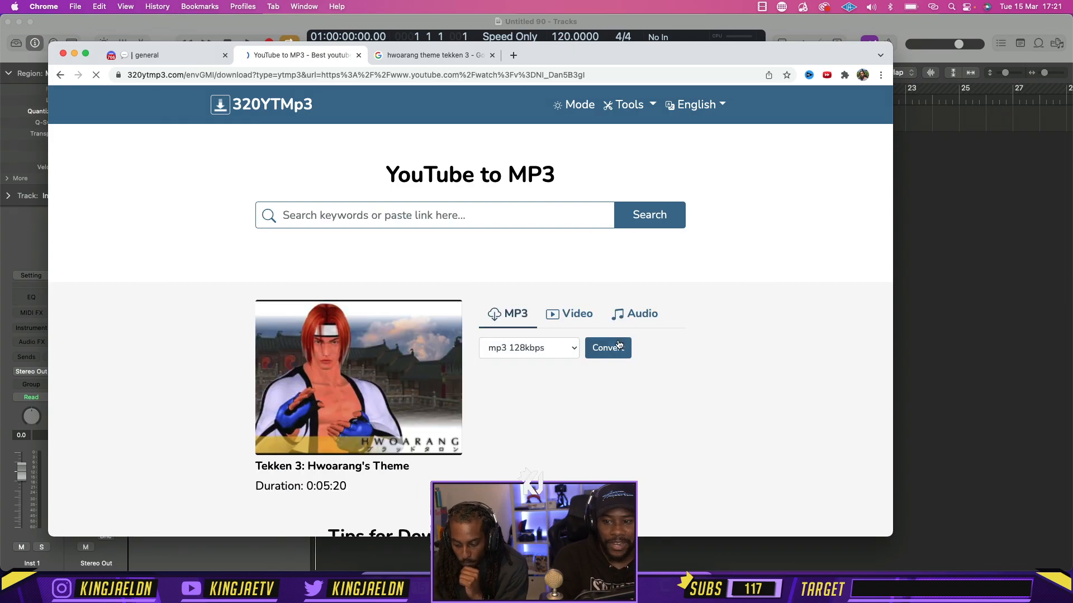
{"action": "left_click", "coordinate": [618, 344]}
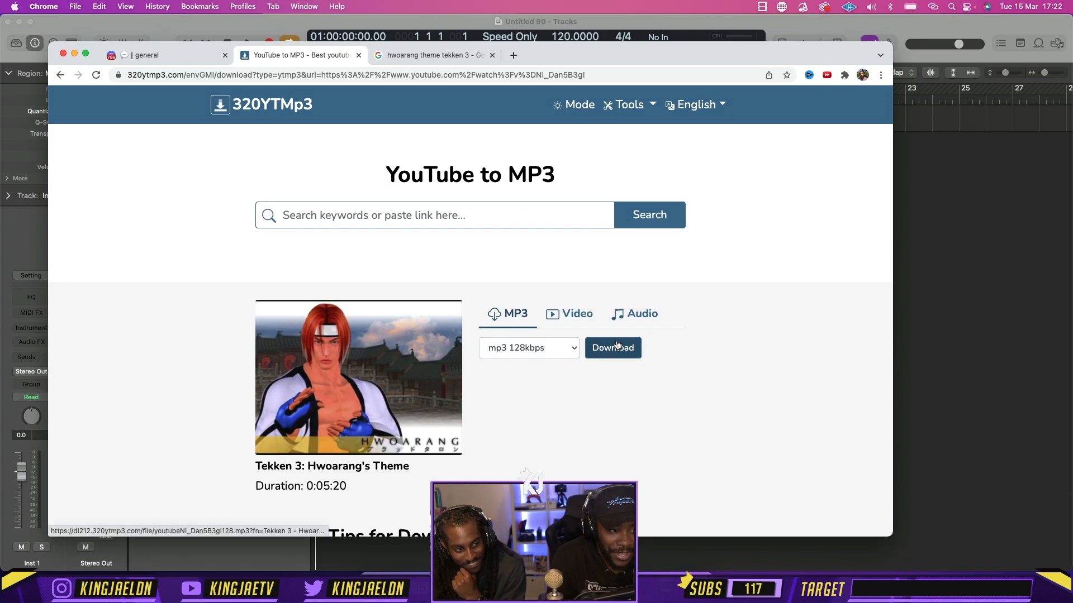
{"action": "left_click", "coordinate": [616, 346]}
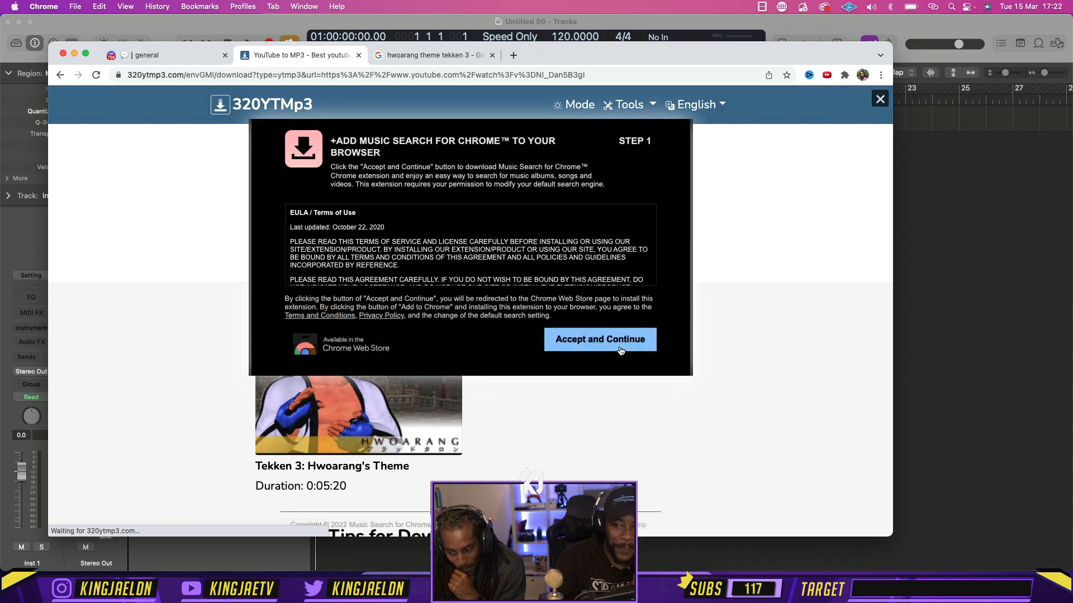
{"action": "left_click", "coordinate": [880, 100]}
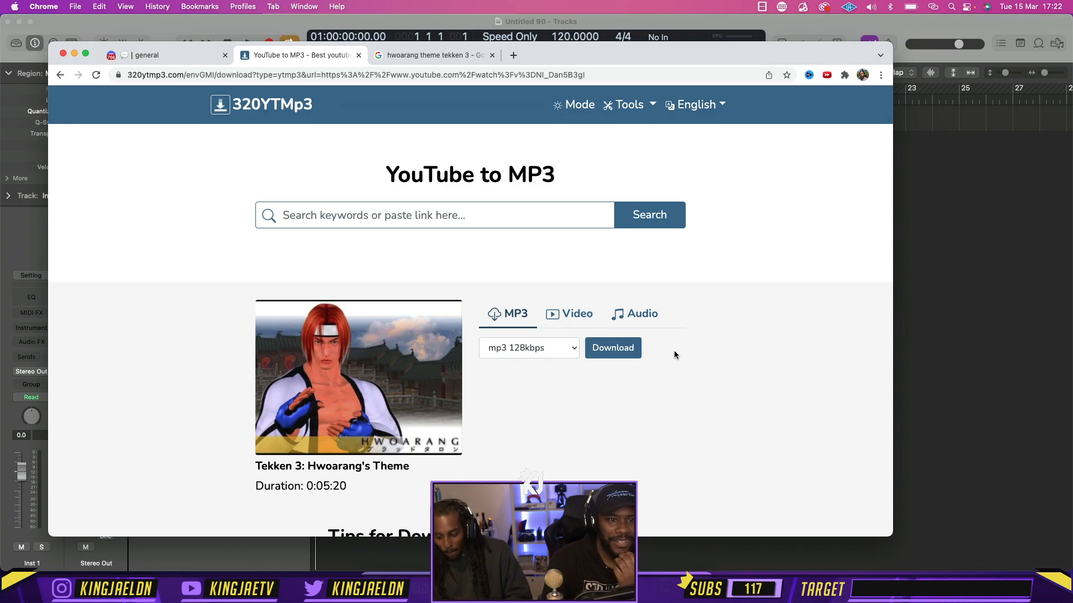
{"action": "left_click", "coordinate": [620, 352]}
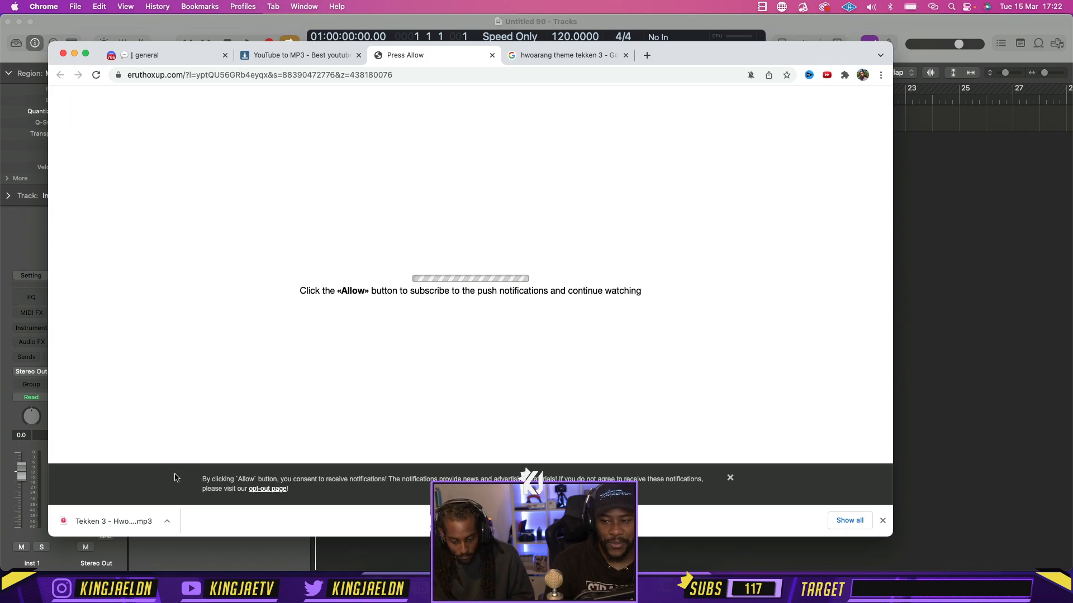
Import the downloaded Tekken 3 MP3 into Logic Pro as a new audio track starting at bar 1 and turn off cycle mode
{"action": "left_click_drag", "start_coordinate": [107, 521], "coordinate": [931, 330]}
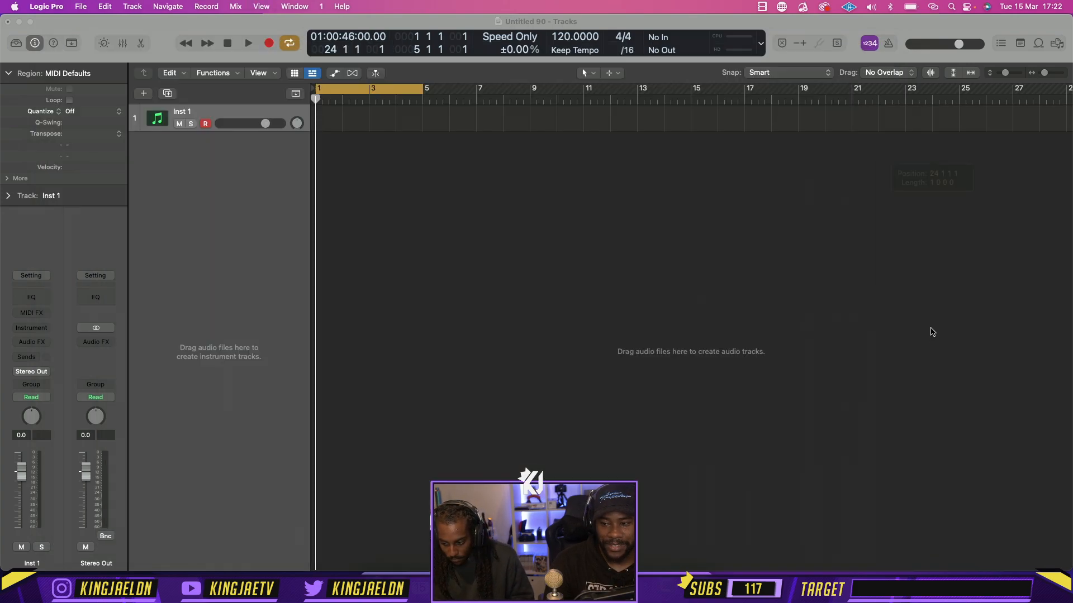
{"action": "left_click_drag", "start_coordinate": [984, 151], "coordinate": [362, 160]}
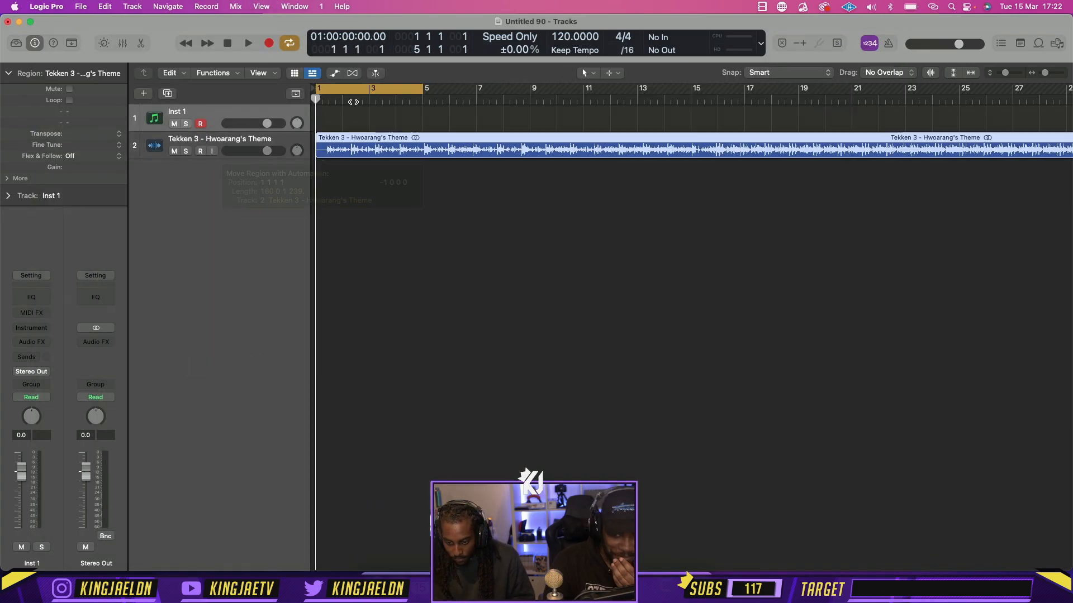
{"action": "left_click", "coordinate": [360, 91]}
Split the Hwoarang's Theme region where the sound begins, delete the silent intro and move the remaining region to bar 1
{"action": "left_click", "coordinate": [328, 99]}
{"action": "left_click_drag", "start_coordinate": [328, 99], "coordinate": [324, 99]}
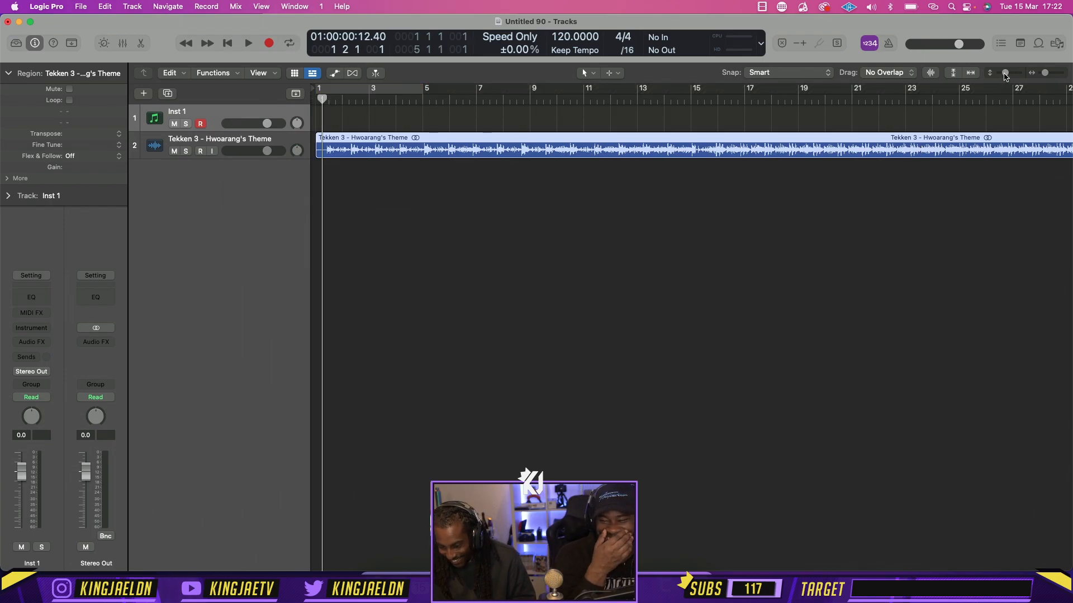
{"action": "left_click_drag", "start_coordinate": [1005, 73], "coordinate": [1052, 74]}
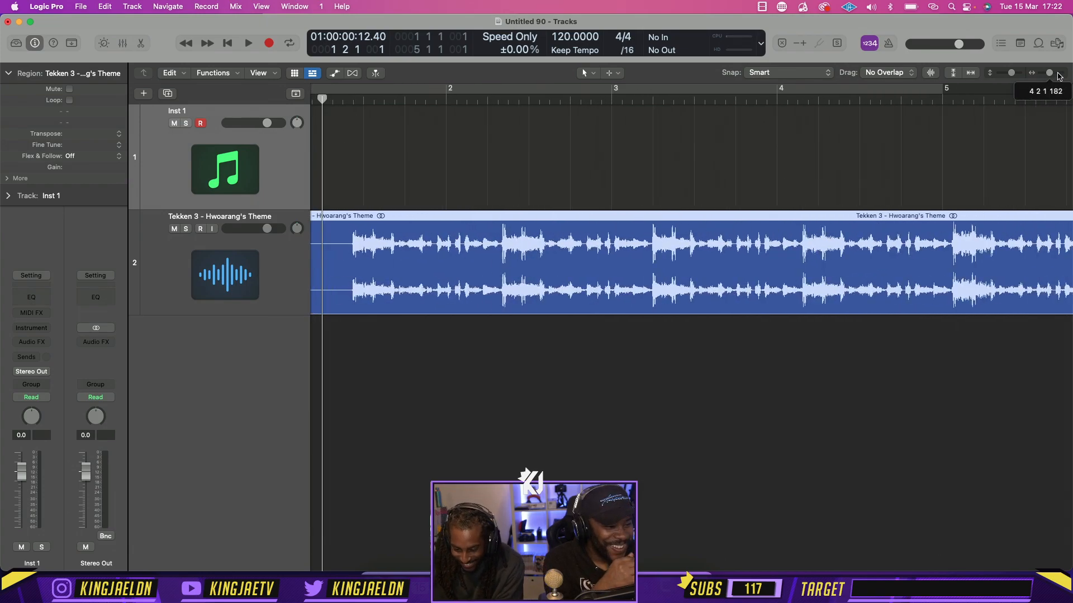
{"action": "left_click", "coordinate": [442, 102]}
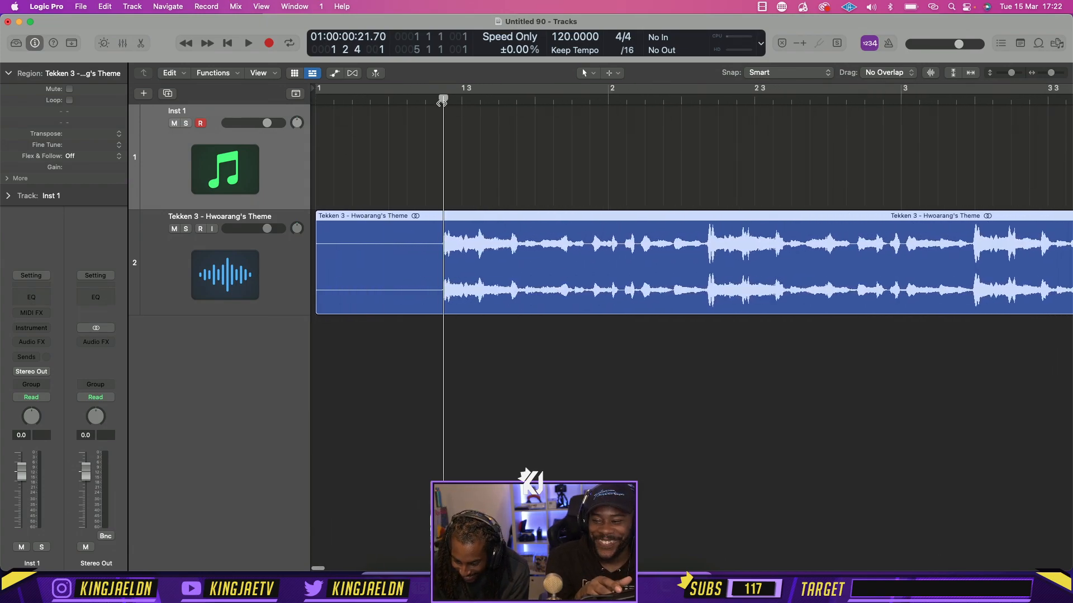
{"action": "key", "text": "super+t"}
{"action": "left_click", "coordinate": [414, 260]}
{"action": "key", "text": "Delete"}
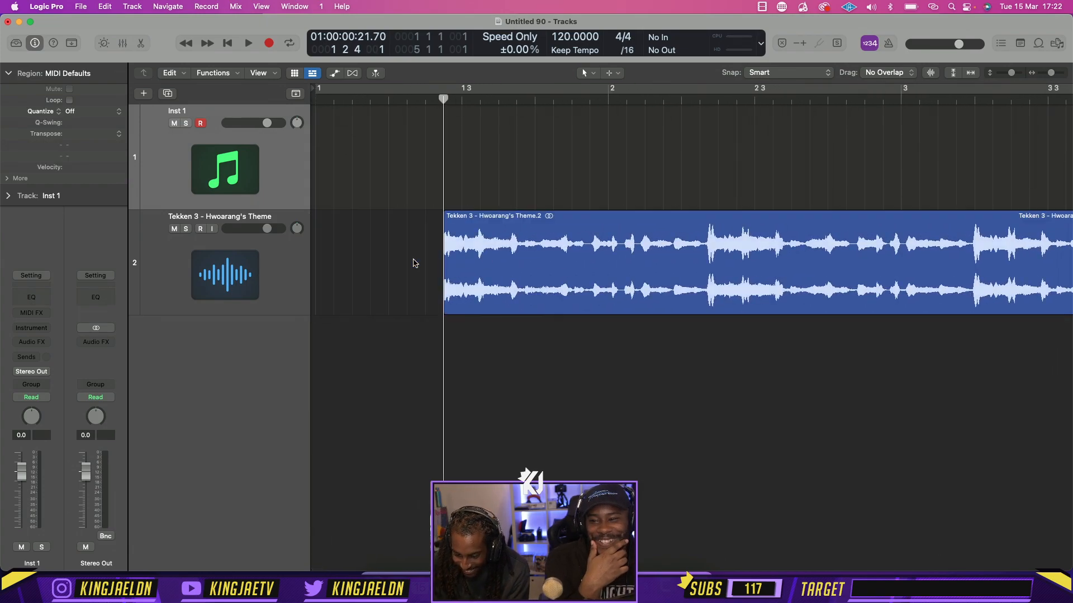
{"action": "left_click_drag", "start_coordinate": [525, 278], "coordinate": [398, 278]}
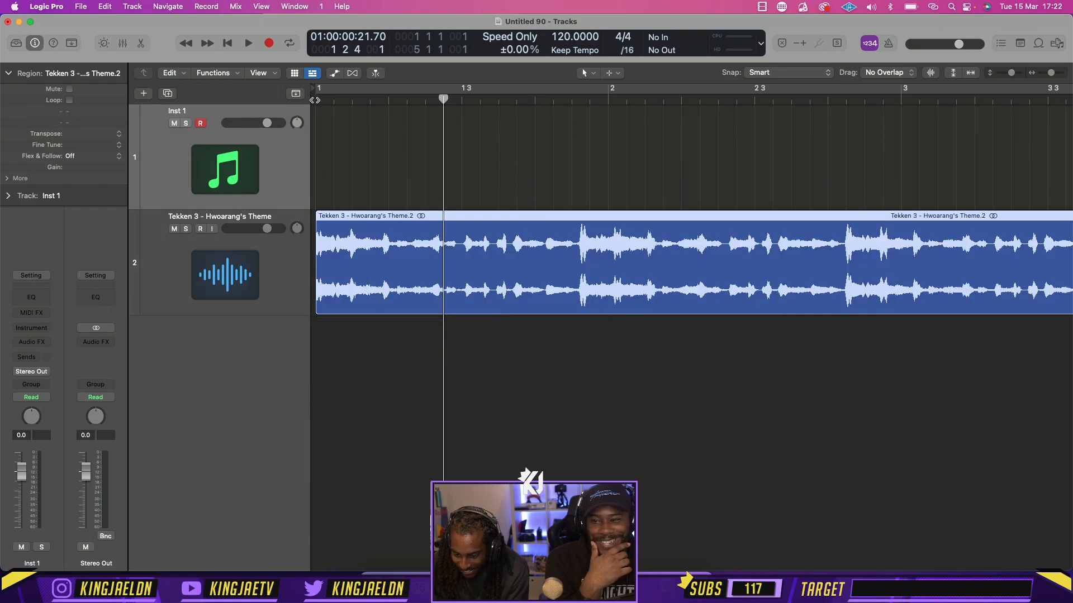
Play the theme from bar 1, lower its track volume slightly and raise the project tempo to about 132 BPM
{"action": "left_click", "coordinate": [315, 100]}
{"action": "key", "text": "space"}
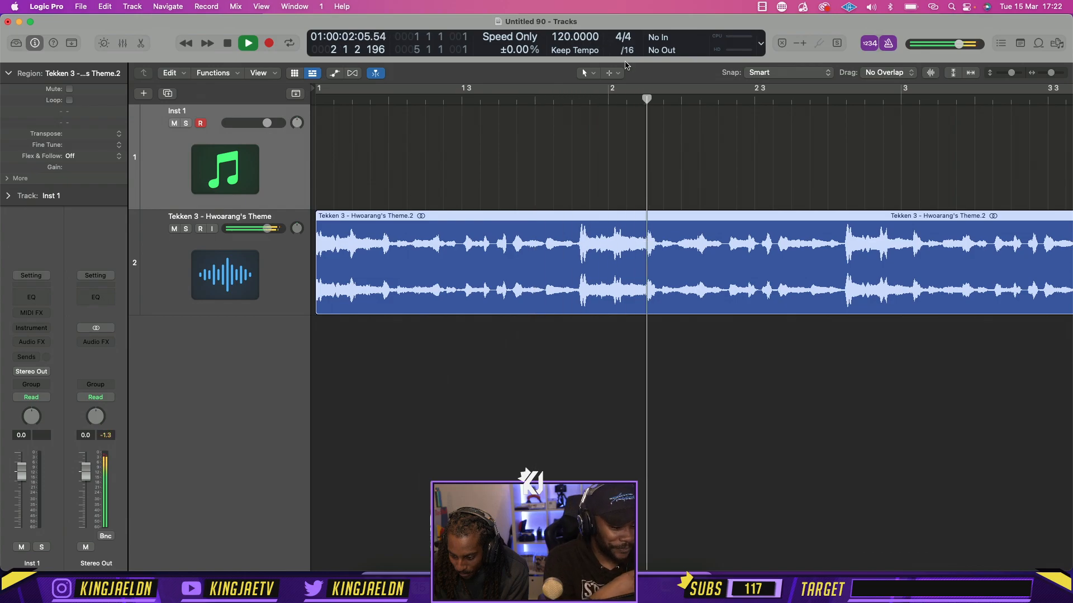
{"action": "left_click_drag", "start_coordinate": [267, 228], "coordinate": [257, 228]}
{"action": "key", "text": "space"}
{"action": "left_click_drag", "start_coordinate": [559, 38], "coordinate": [561, 10]}
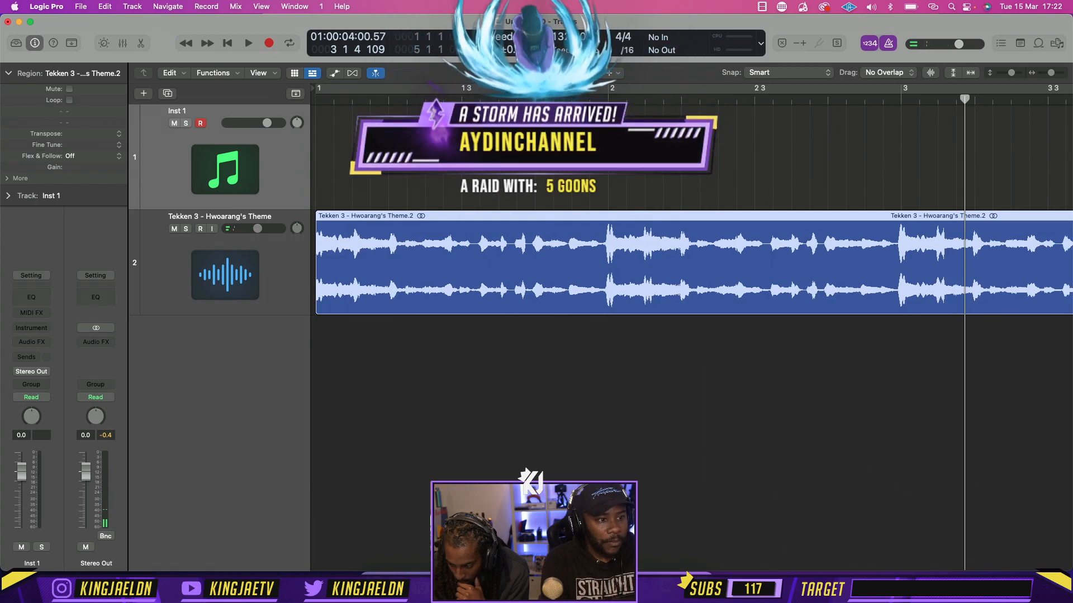
Play the theme, turn on cycle mode from bar 1 to bar 5 and listen to the loop against the grid
{"action": "key", "text": "space"}
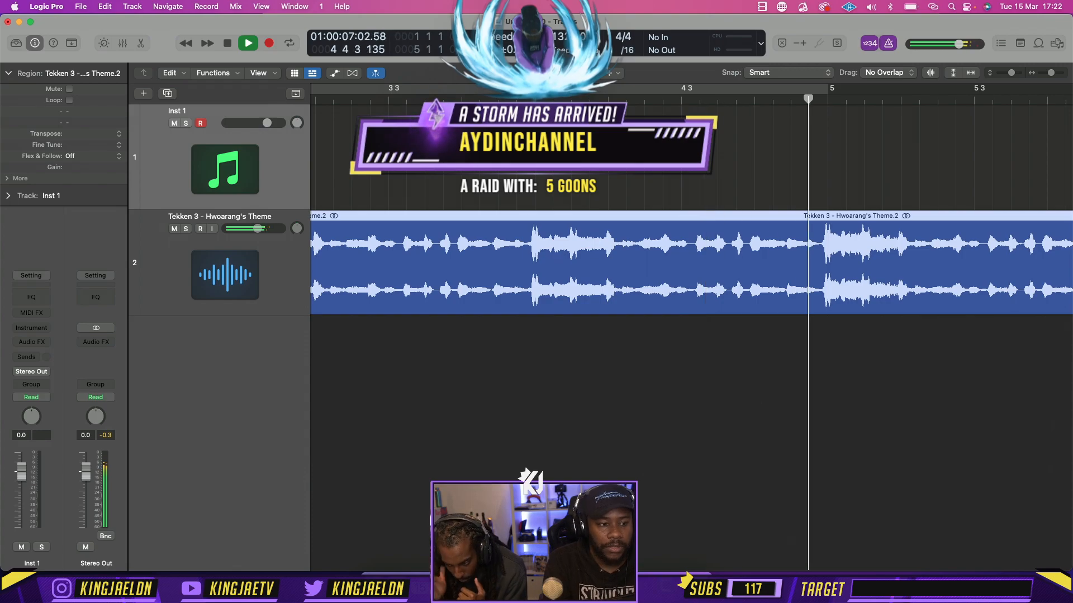
{"action": "key", "text": "z"}
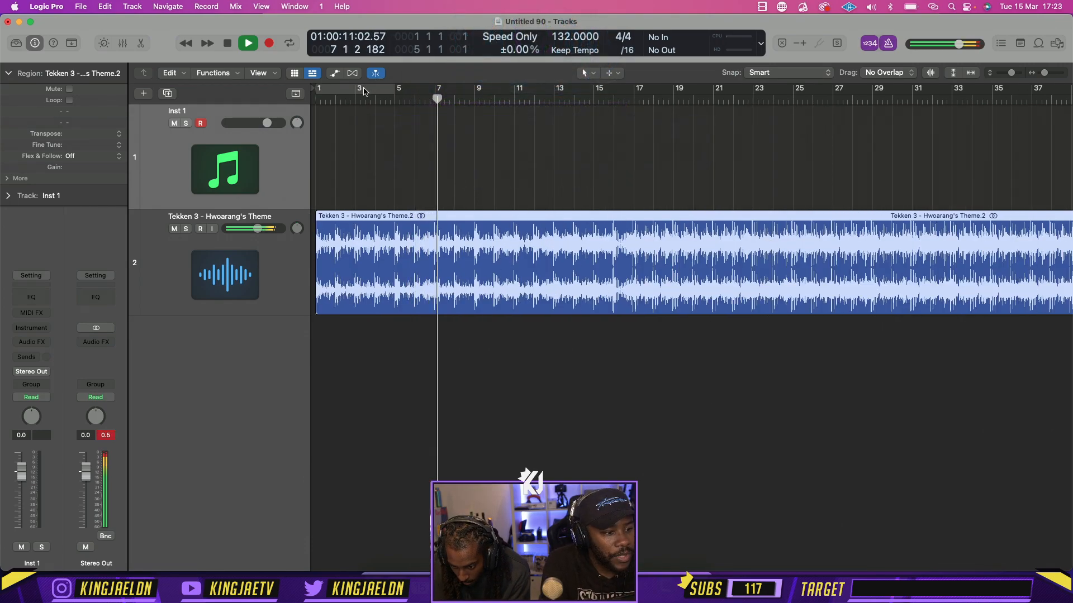
{"action": "left_click", "coordinate": [362, 91]}
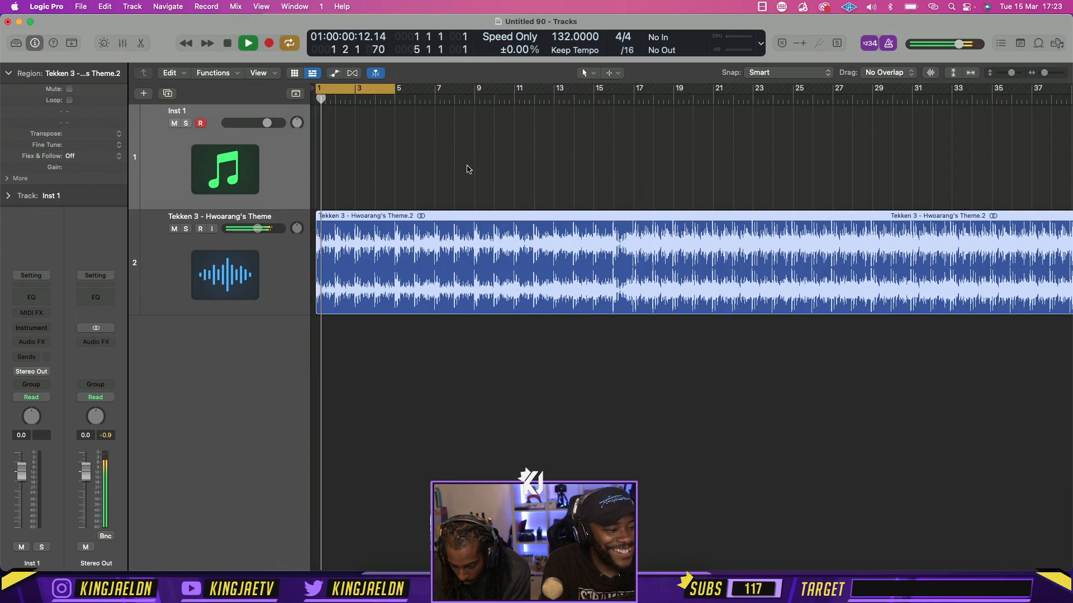
{"action": "key", "text": "z"}
{"action": "scroll", "coordinate": [468, 170], "scroll_direction": "up", "scroll_amount": 5}
{"action": "scroll", "coordinate": [468, 168], "scroll_direction": "down", "scroll_amount": 5}
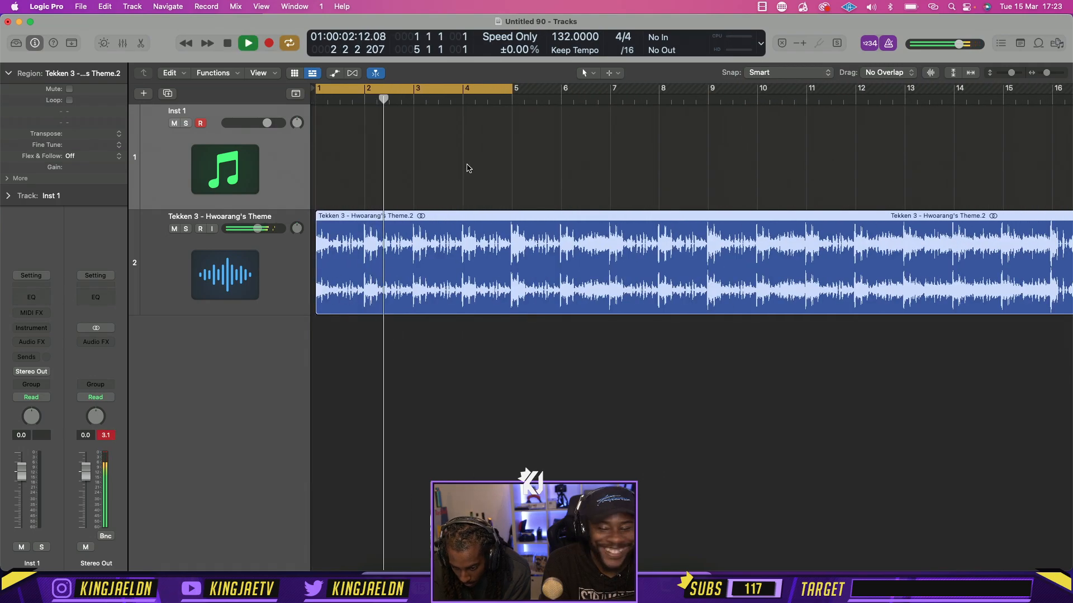
{"action": "scroll", "coordinate": [469, 168], "scroll_direction": "up", "scroll_amount": 2}
{"action": "scroll", "coordinate": [468, 168], "scroll_direction": "up", "scroll_amount": 3}
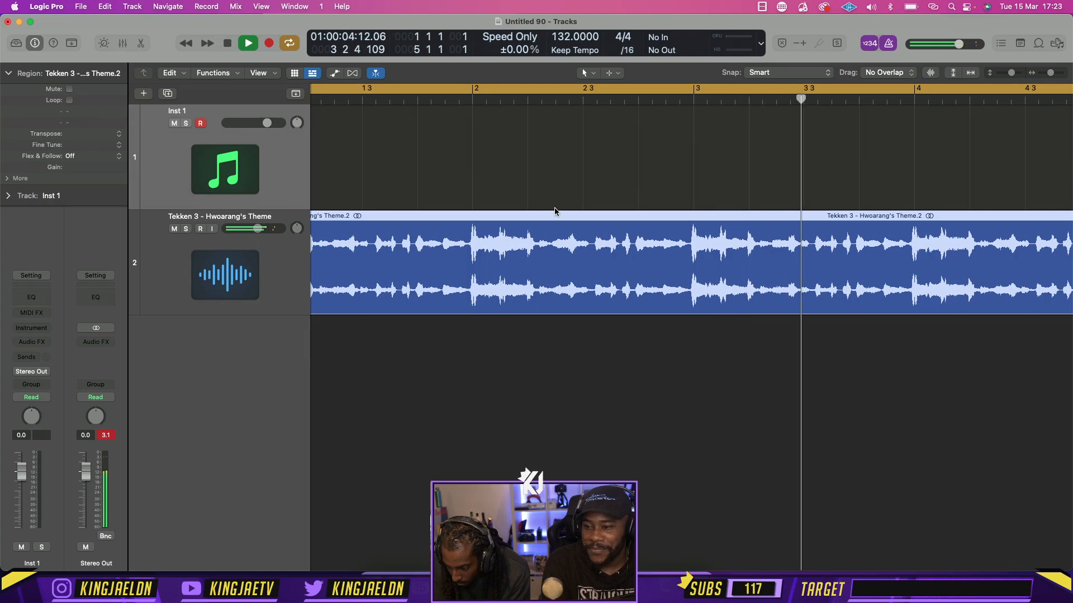
{"action": "key", "text": "space"}
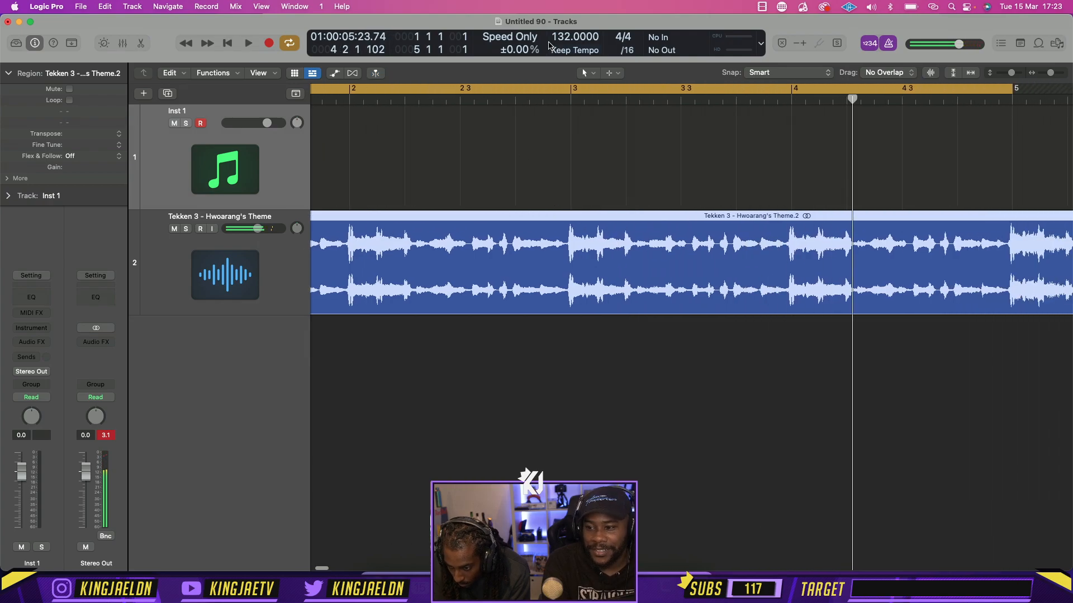
Raise the project tempo to 133 BPM and play the theme beyond bar 5 with cycle mode off
{"action": "left_click_drag", "start_coordinate": [567, 37], "coordinate": [567, 34]}
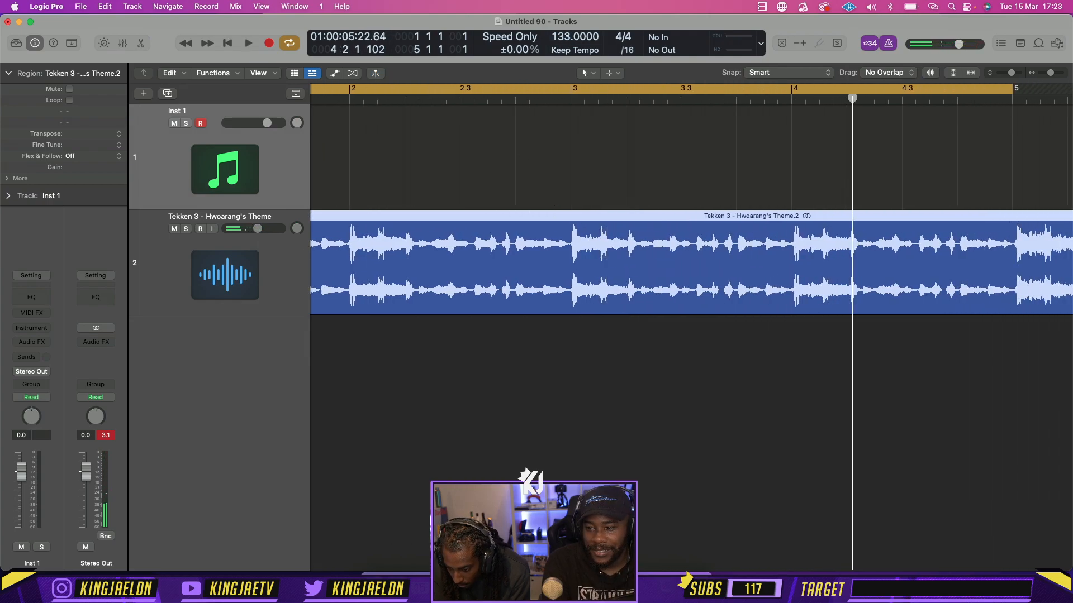
{"action": "key", "text": "space"}
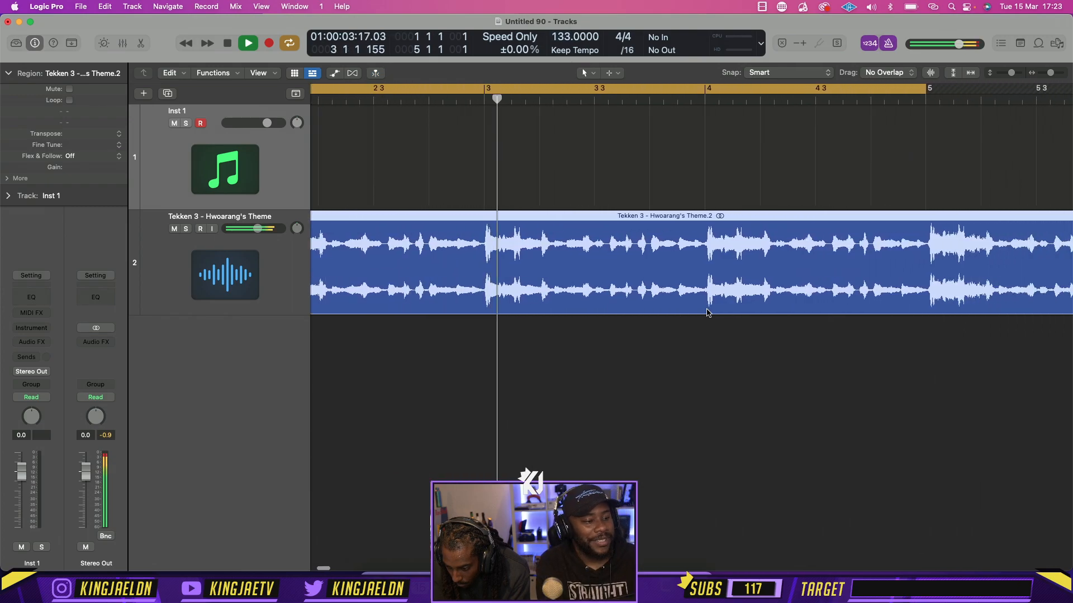
{"action": "left_click", "coordinate": [643, 90]}
{"action": "key", "text": "super+Left"}
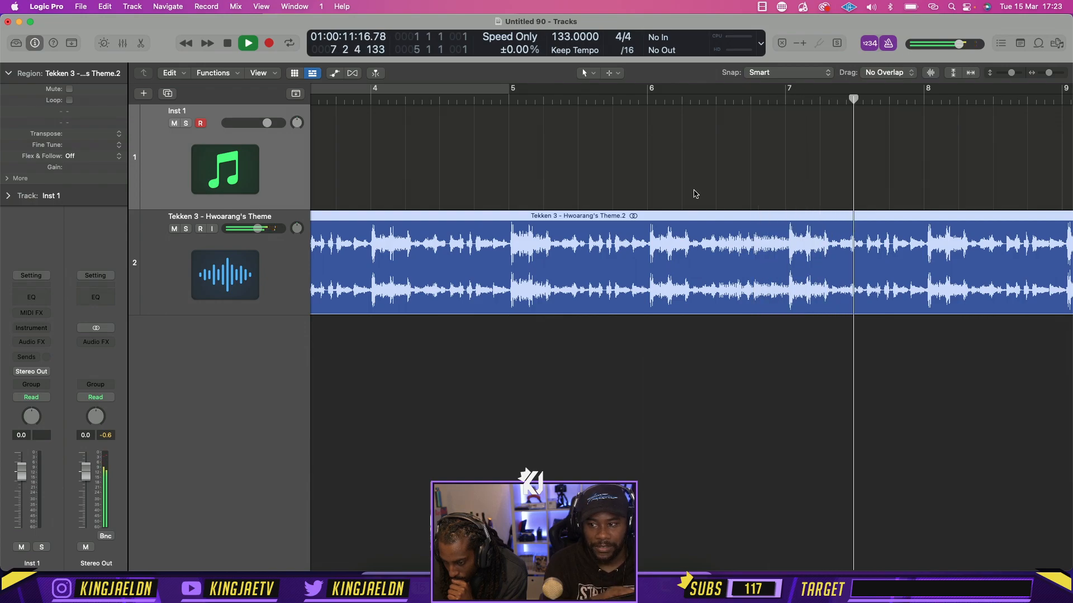
Set the project tempo to 132.4 BPM, turn cycle mode back on and play the looped opening of the theme
{"action": "key", "text": "space"}
{"action": "left_click_drag", "start_coordinate": [567, 46], "coordinate": [577, 29]}
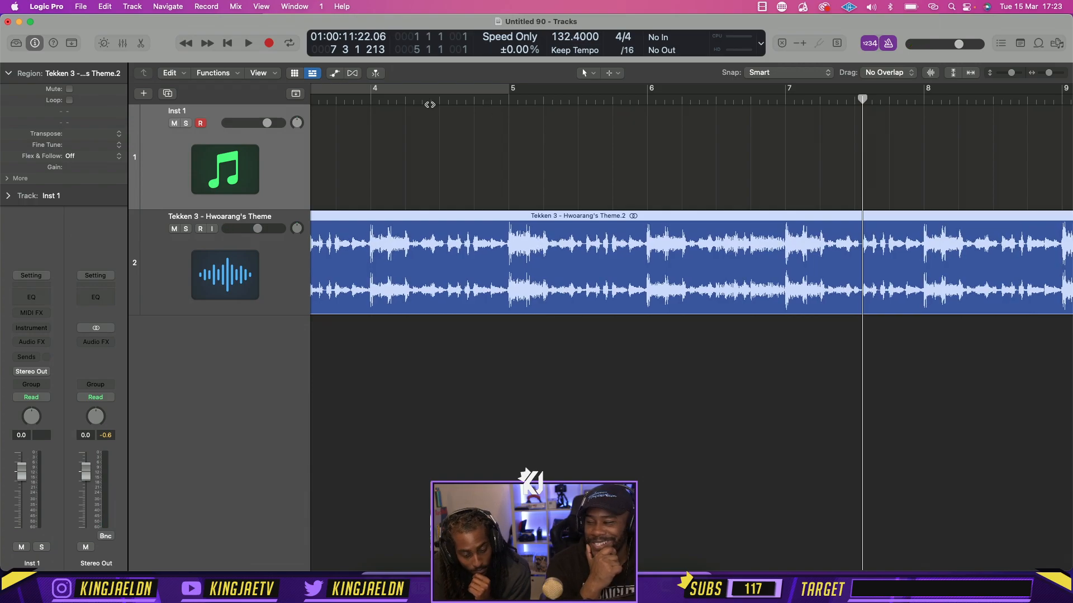
{"action": "left_click", "coordinate": [346, 91]}
{"action": "key", "text": "z"}
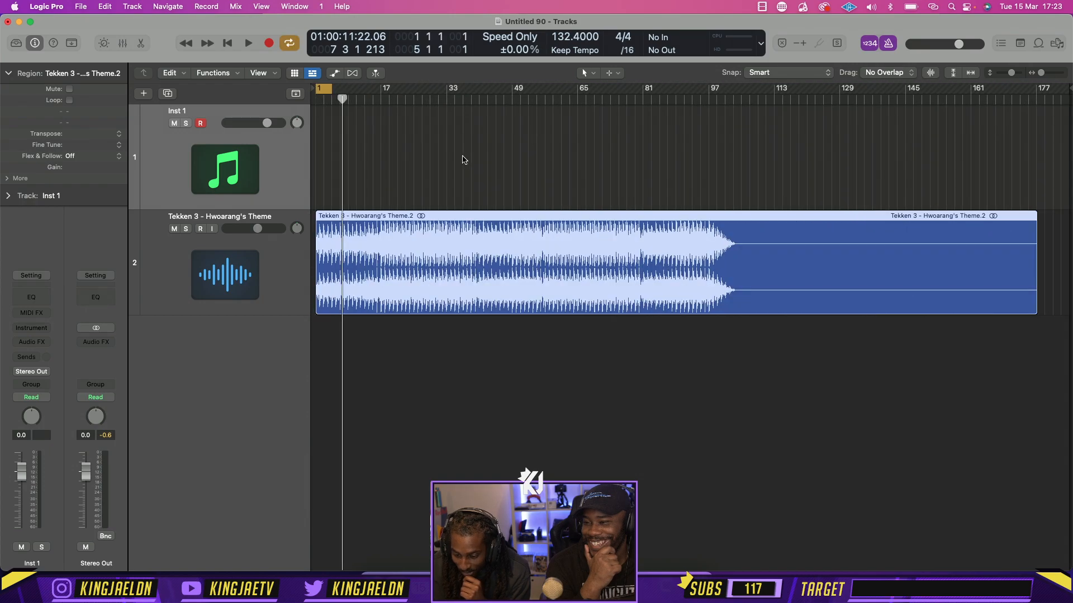
{"action": "key", "text": "z"}
{"action": "key", "text": "space"}
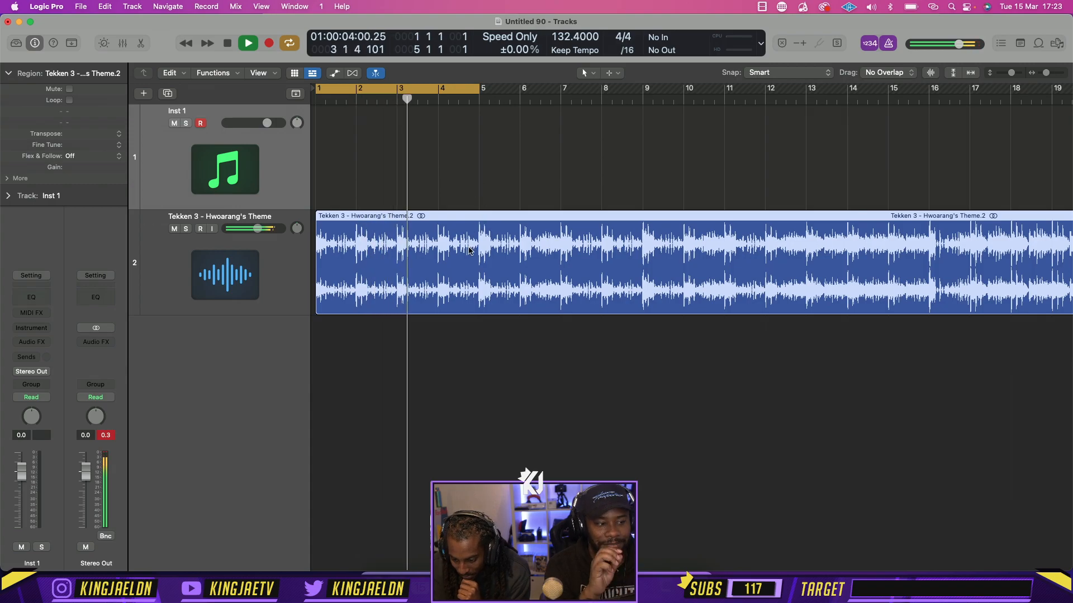
{"action": "key", "text": "space"}
Open the theme region in the audio track editor, enable Flex and set its mode to Flex Time - Polyphonic
{"action": "left_click", "coordinate": [440, 104]}
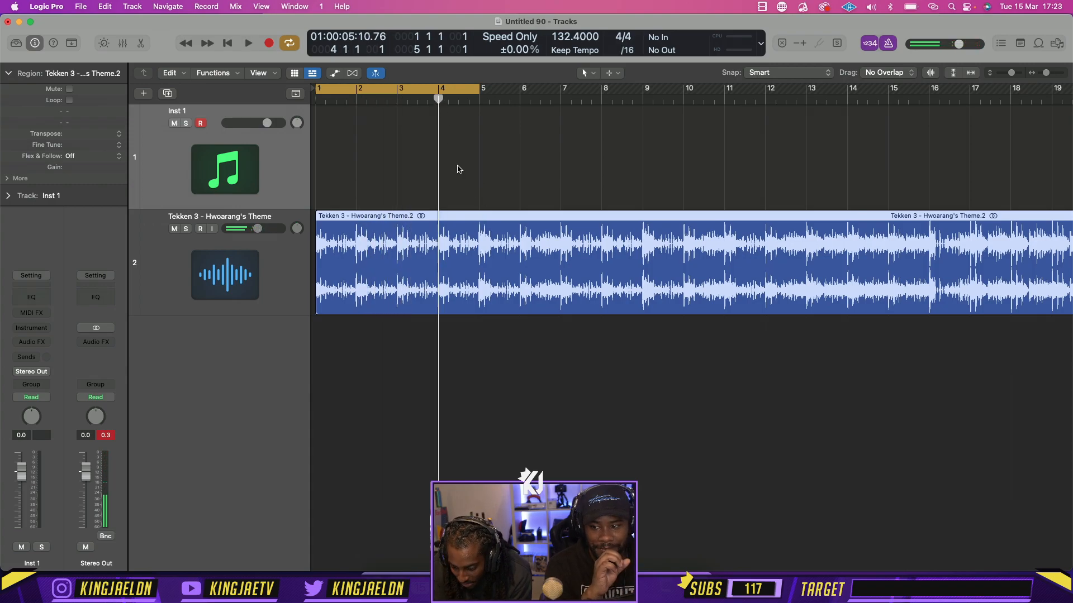
{"action": "double_click", "coordinate": [484, 235]}
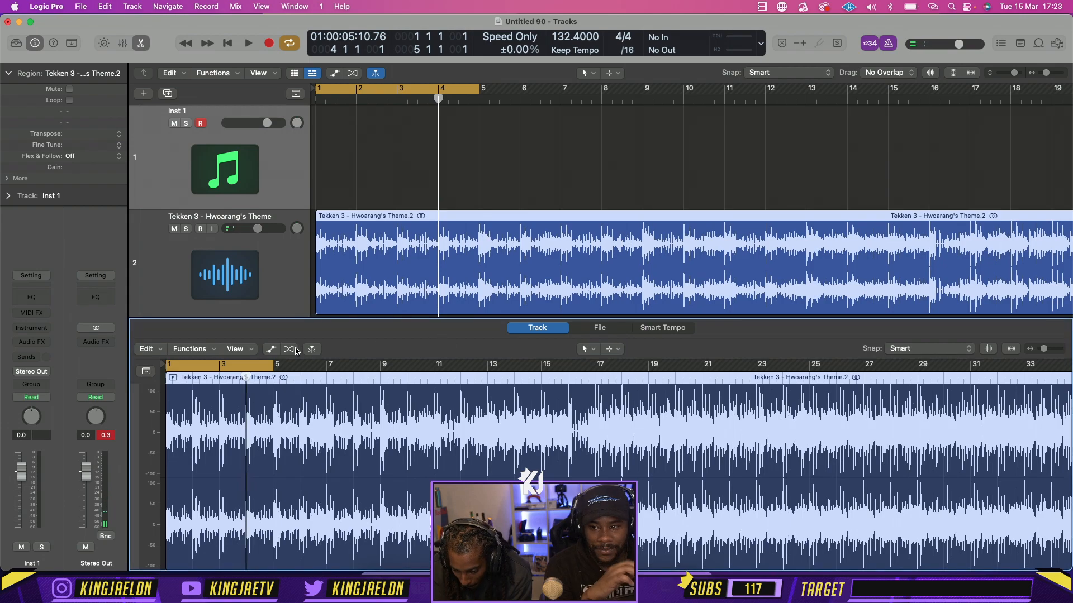
{"action": "left_click", "coordinate": [289, 349]}
{"action": "left_click", "coordinate": [553, 241]}
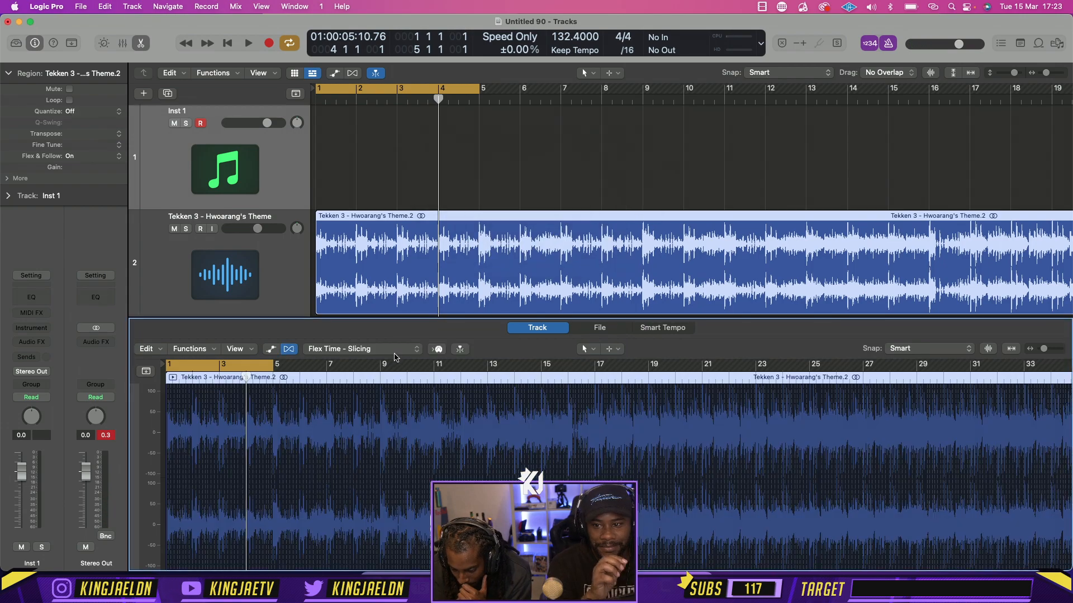
{"action": "left_click_drag", "start_coordinate": [363, 317], "coordinate": [503, 179]}
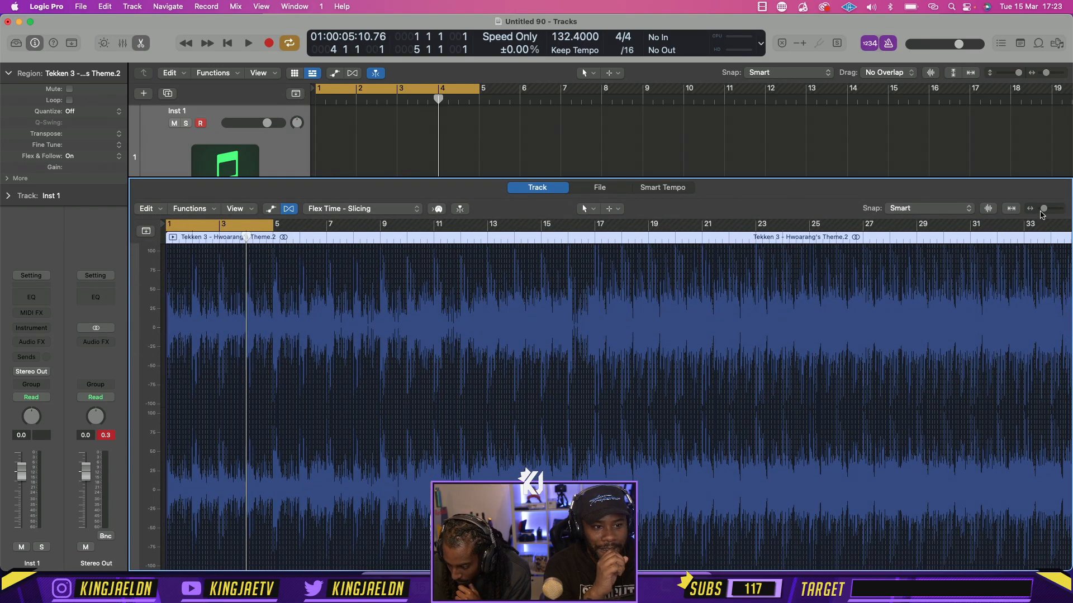
{"action": "mouse_move", "coordinate": [1041, 213]}
{"action": "left_mouse_down"}
{"action": "mouse_move", "coordinate": [1061, 208]}
{"action": "mouse_move", "coordinate": [1052, 209]}
{"action": "left_mouse_up"}
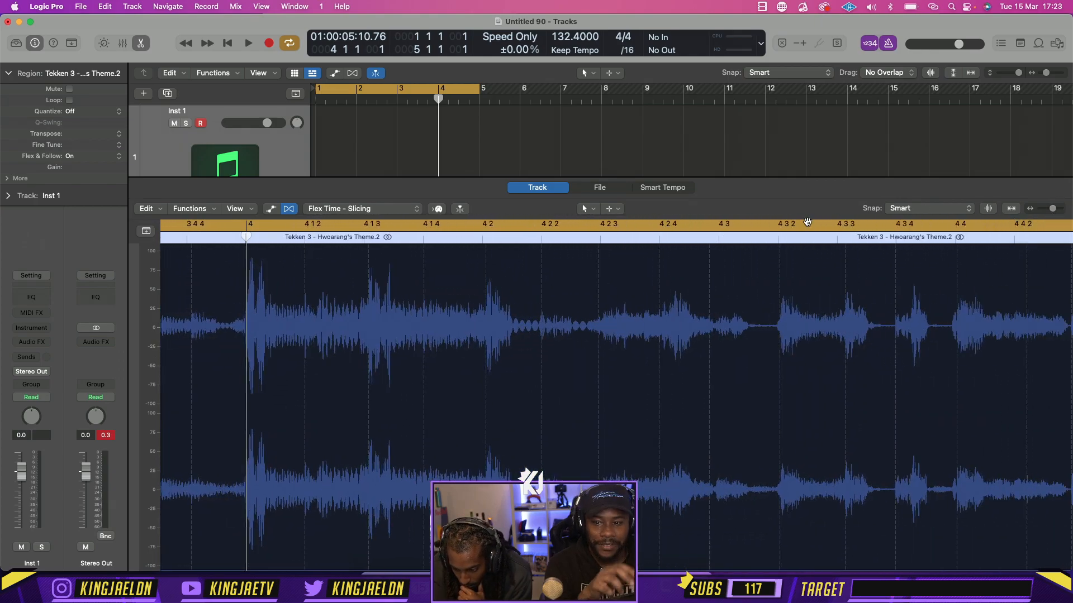
{"action": "left_click", "coordinate": [322, 211]}
{"action": "left_click", "coordinate": [355, 233]}
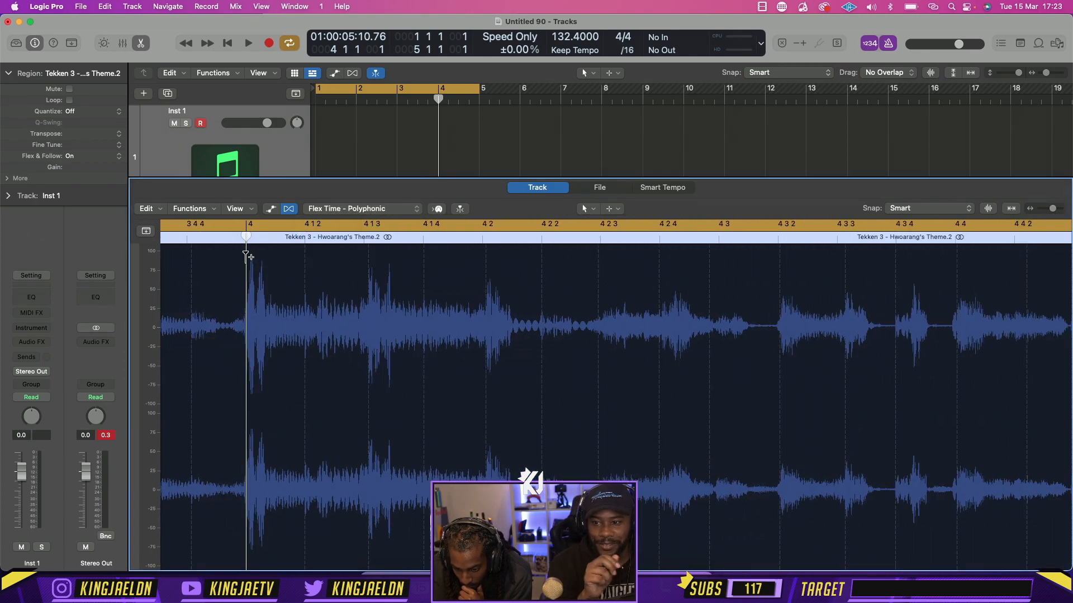
Add flex markers to the theme region at bar 4, near 4 2 2, near 4 3 2 and at bar 5
{"action": "left_click", "coordinate": [541, 257]}
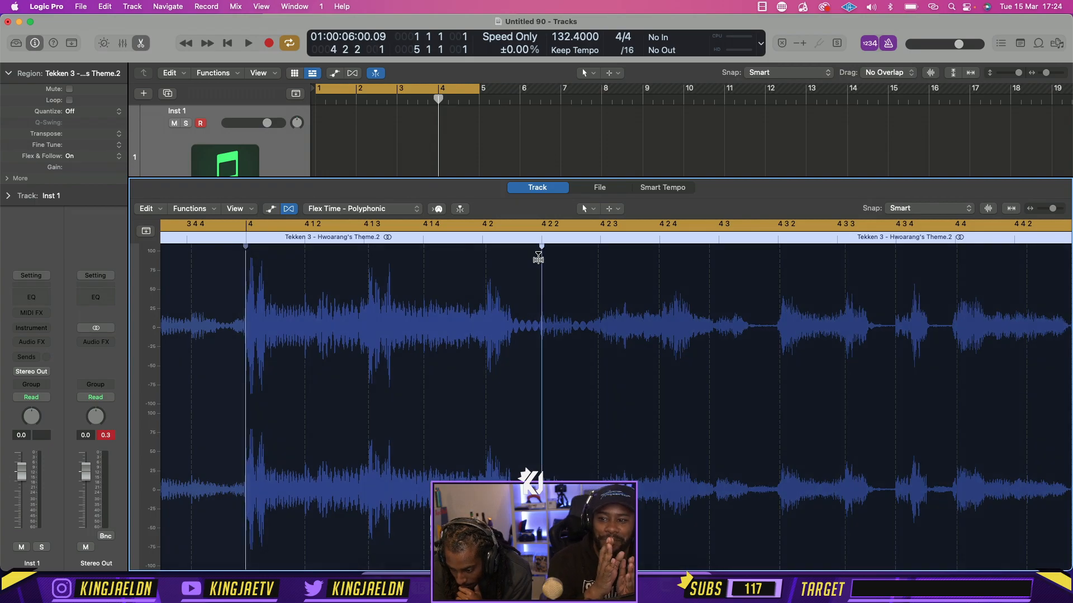
{"action": "left_click", "coordinate": [777, 262]}
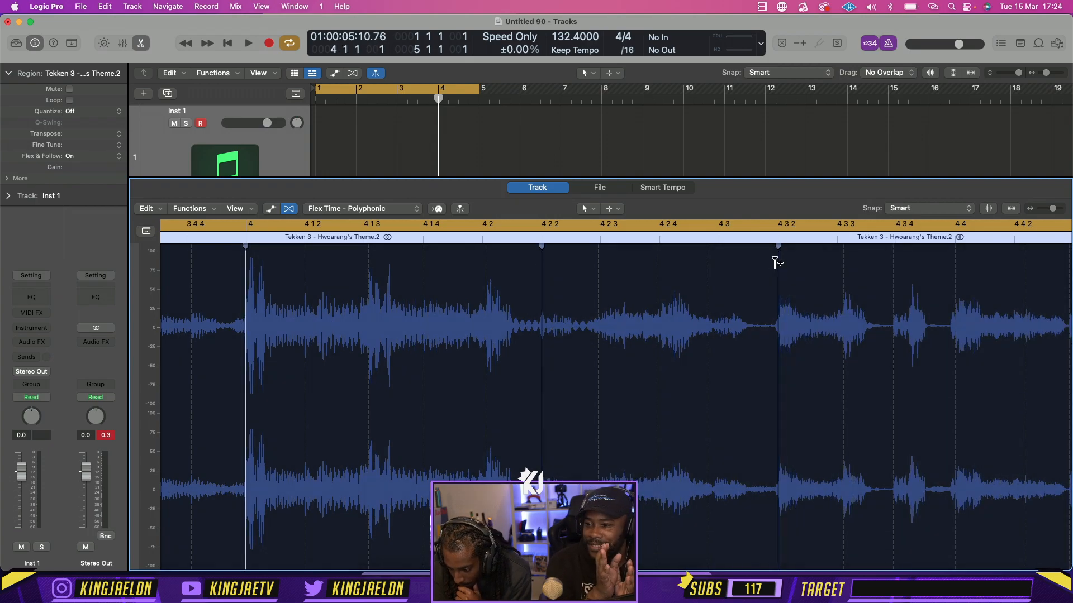
{"action": "key", "text": "super+Left"}
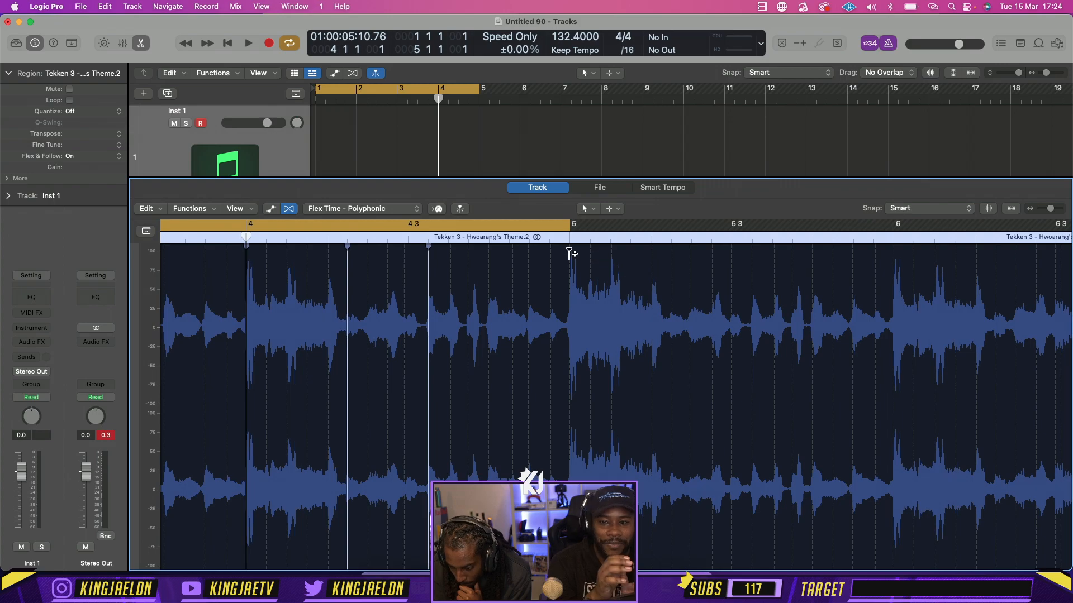
{"action": "left_click", "coordinate": [570, 254]}
Add flex markers at bars 6 and 7, close the audio editor and set the cycle range from bar 1 to bar 5
{"action": "key", "text": "c"}
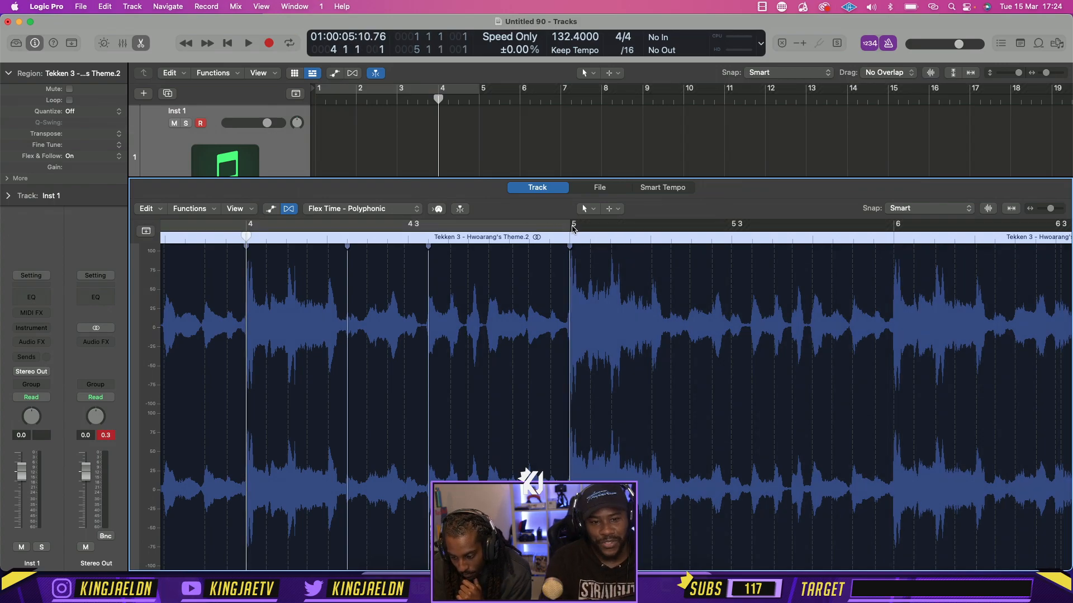
{"action": "left_click_drag", "start_coordinate": [572, 228], "coordinate": [894, 230]}
{"action": "key", "text": "super+Left"}
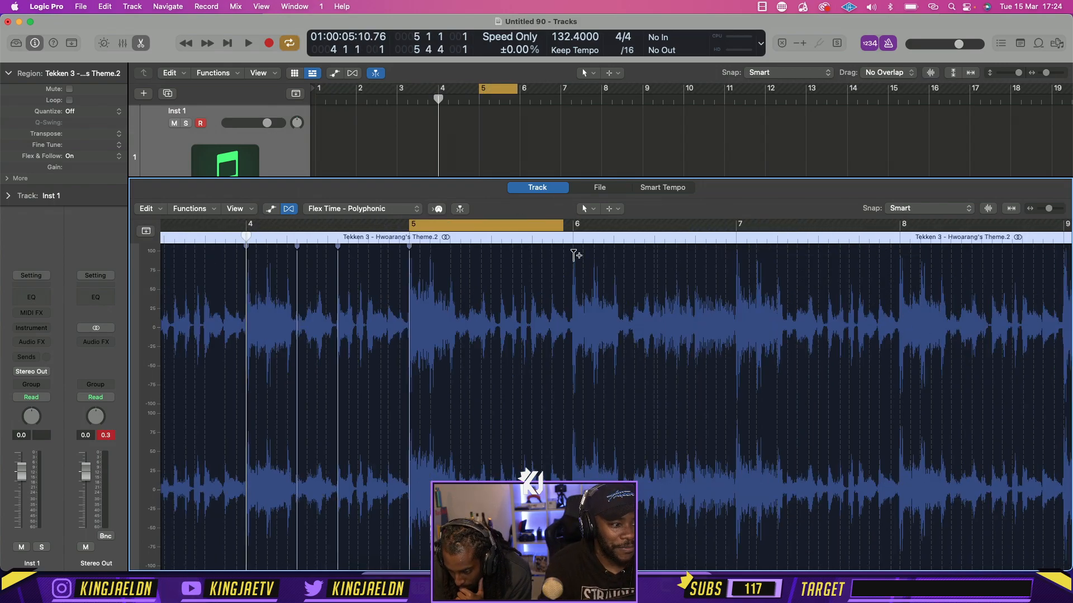
{"action": "left_click", "coordinate": [574, 254]}
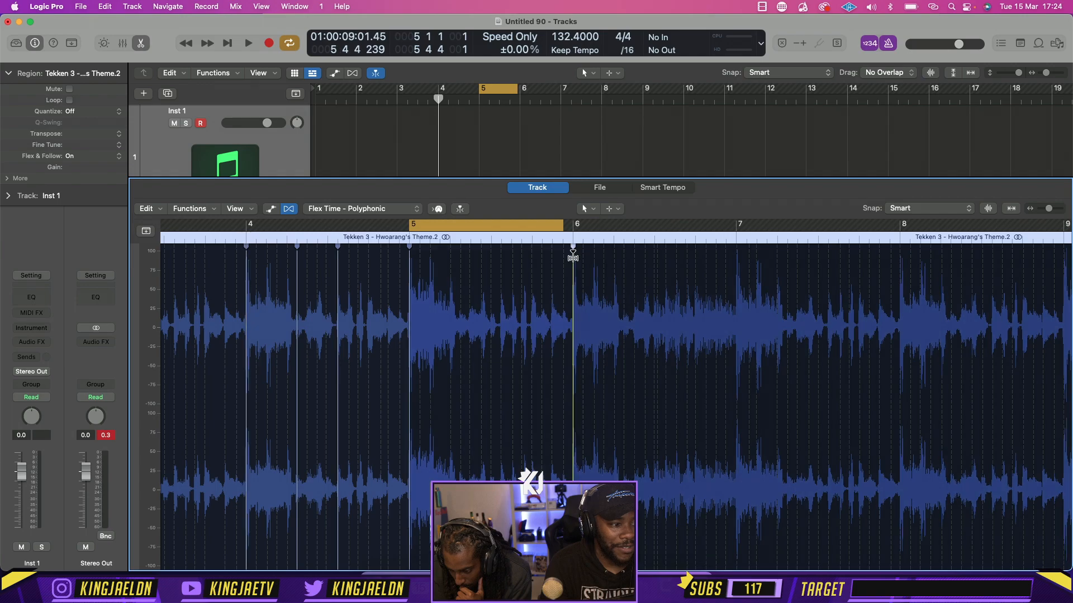
{"action": "left_click", "coordinate": [735, 255]}
{"action": "left_click", "coordinate": [141, 43]}
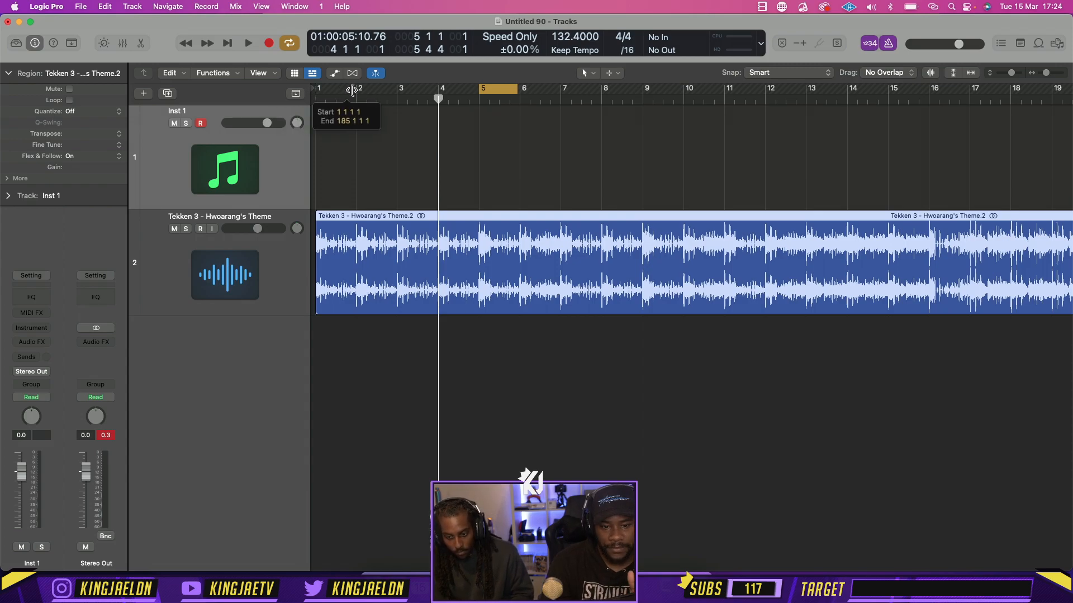
{"action": "mouse_move", "coordinate": [492, 89]}
{"action": "left_mouse_down"}
{"action": "mouse_move", "coordinate": [335, 90]}
{"action": "mouse_move", "coordinate": [479, 96]}
{"action": "left_mouse_up"}
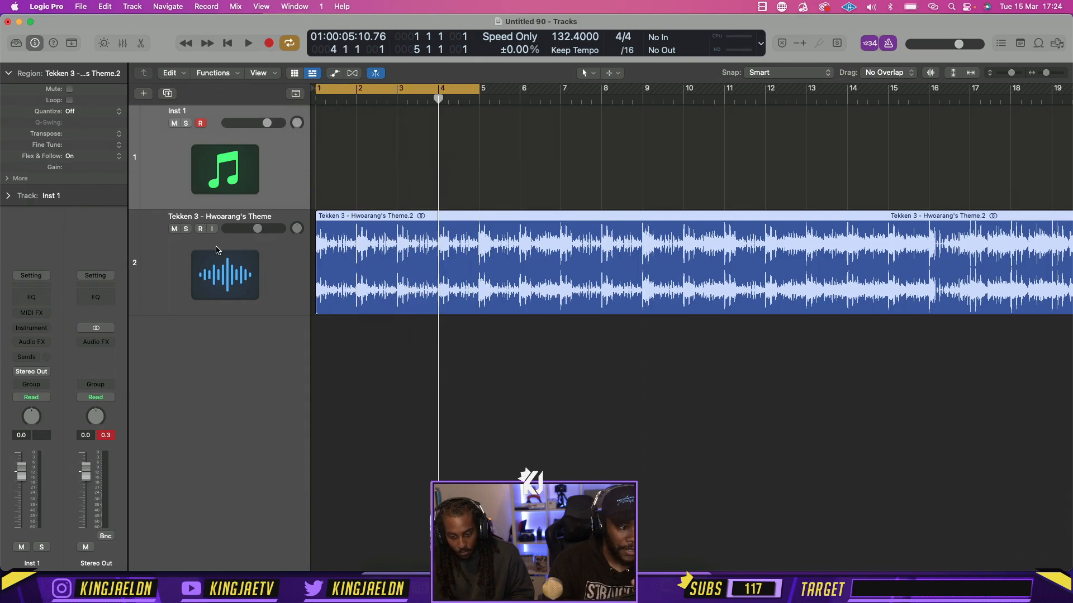
Insert the Waves SoundShifter Pitch (s) plug-in on the Hwoarang's Theme track and move its window aside
{"action": "left_click", "coordinate": [218, 249]}
{"action": "left_click", "coordinate": [41, 340]}
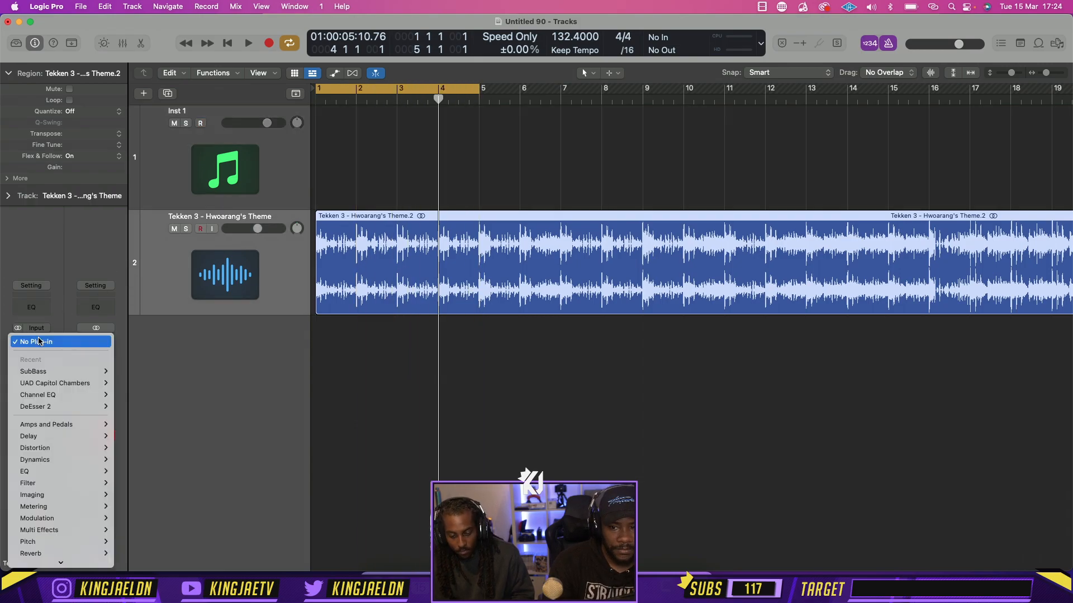
{"action": "mouse_move", "coordinate": [93, 562]}
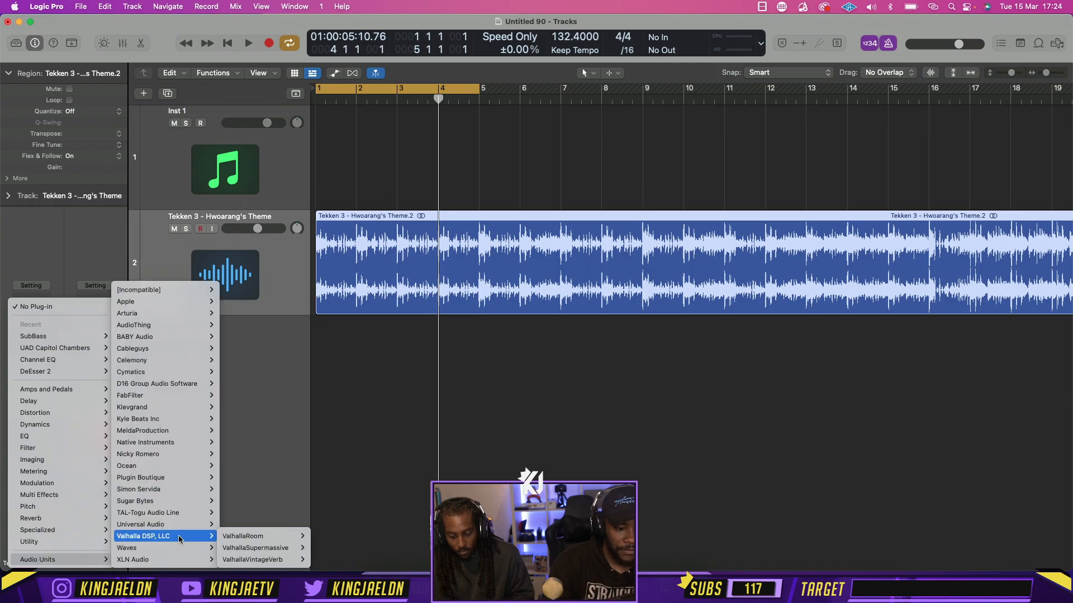
{"action": "mouse_move", "coordinate": [162, 548]}
{"action": "scroll", "coordinate": [263, 540], "scroll_direction": "down", "scroll_amount": 4}
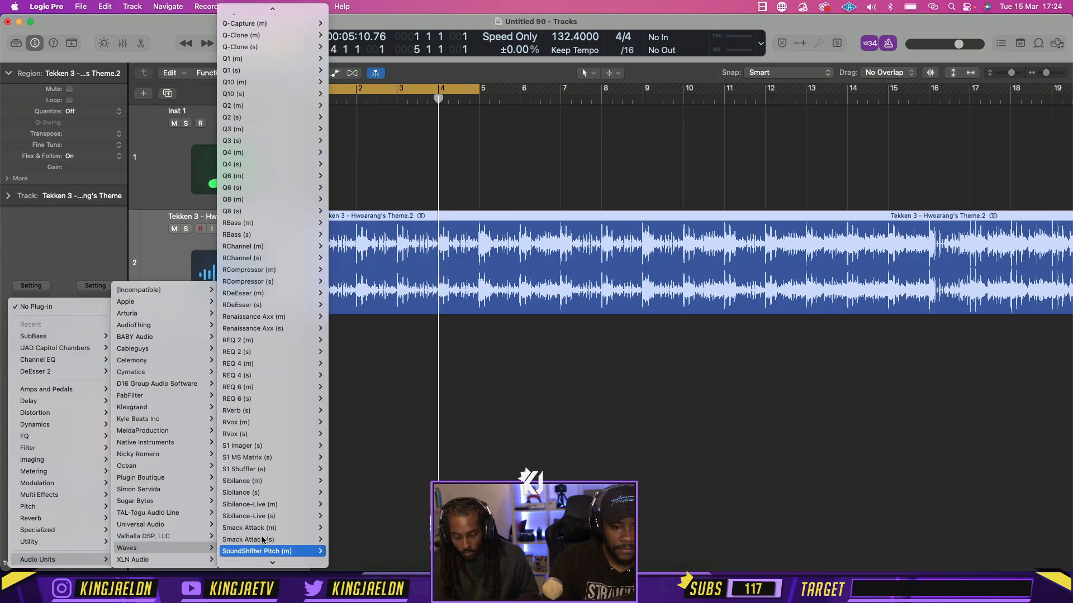
{"action": "left_click", "coordinate": [263, 543]}
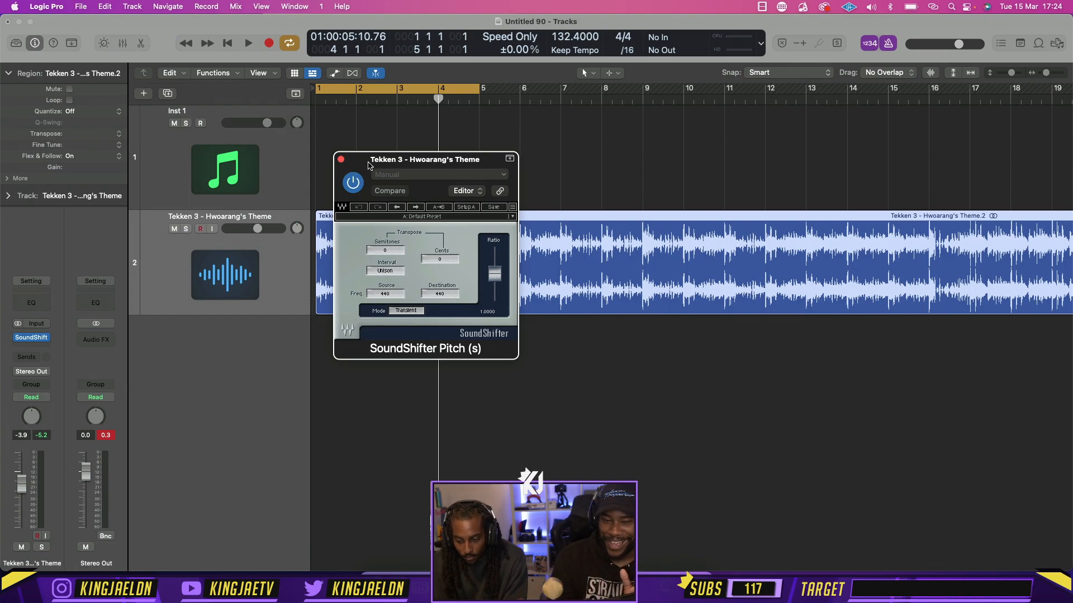
{"action": "left_click_drag", "start_coordinate": [368, 166], "coordinate": [403, 116]}
Add a Channel EQ to the theme track and place it before SoundShifter in the effects chain
{"action": "left_click", "coordinate": [33, 306]}
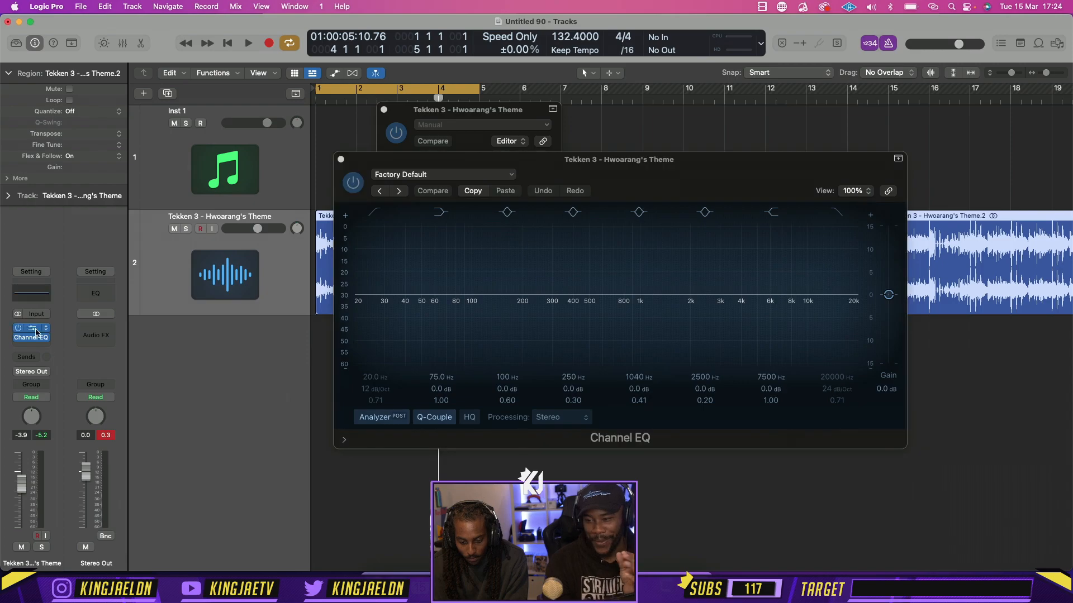
{"action": "left_click_drag", "start_coordinate": [32, 331], "coordinate": [32, 347]}
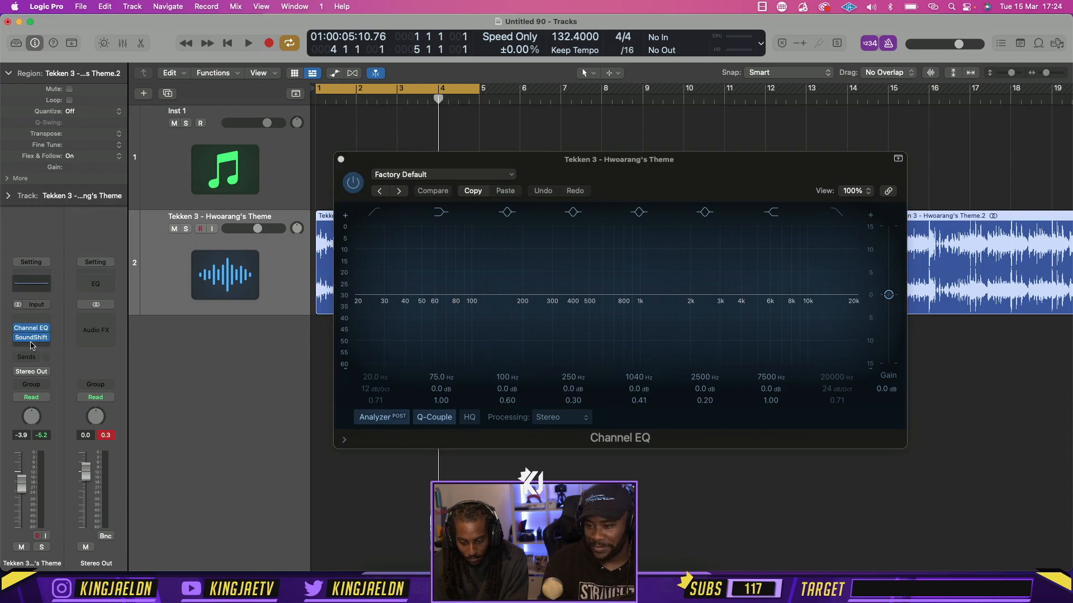
{"action": "left_click_drag", "start_coordinate": [391, 164], "coordinate": [397, 77]}
While the theme plays, filter it in the Channel EQ with a low cut at about 294 Hz and a high cut at about 5050 Hz
{"action": "left_click", "coordinate": [380, 125]}
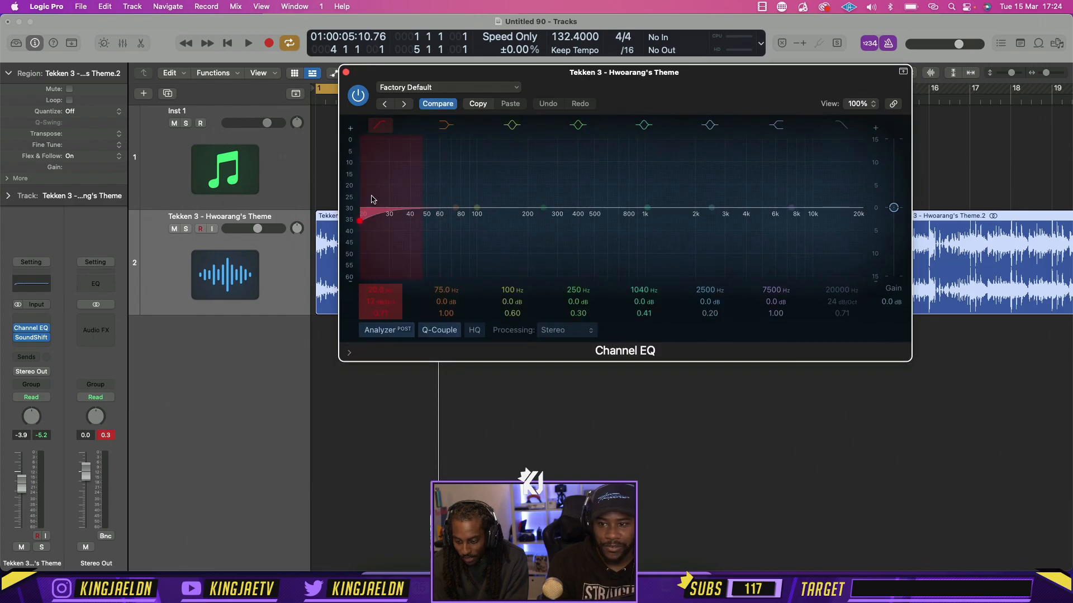
{"action": "left_click_drag", "start_coordinate": [364, 234], "coordinate": [566, 221]}
{"action": "key", "text": "space"}
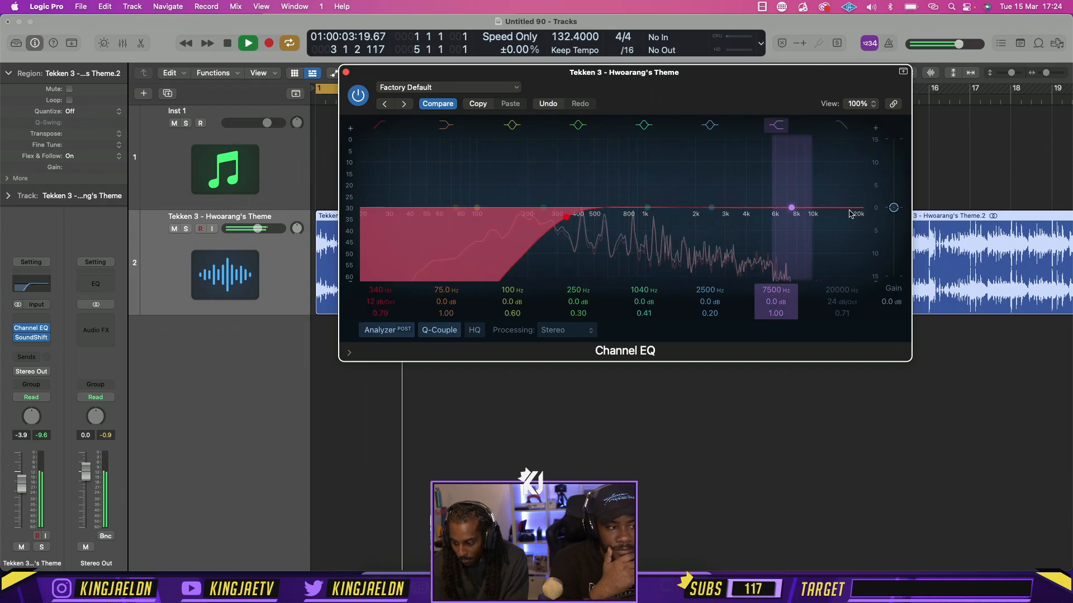
{"action": "left_click_drag", "start_coordinate": [850, 214], "coordinate": [746, 220]}
{"action": "left_click_drag", "start_coordinate": [565, 220], "coordinate": [555, 219]}
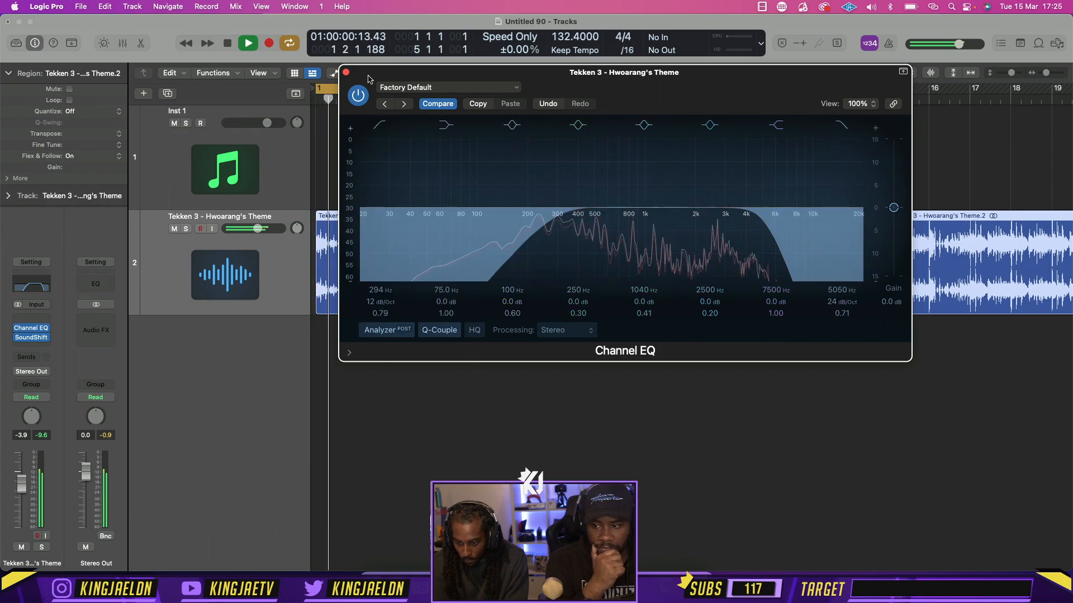
Close the Channel EQ, set the SoundShifter Pitch transposition on the theme track to -1 semitone and play the cycle
{"action": "left_click", "coordinate": [345, 72]}
{"action": "left_click", "coordinate": [31, 337]}
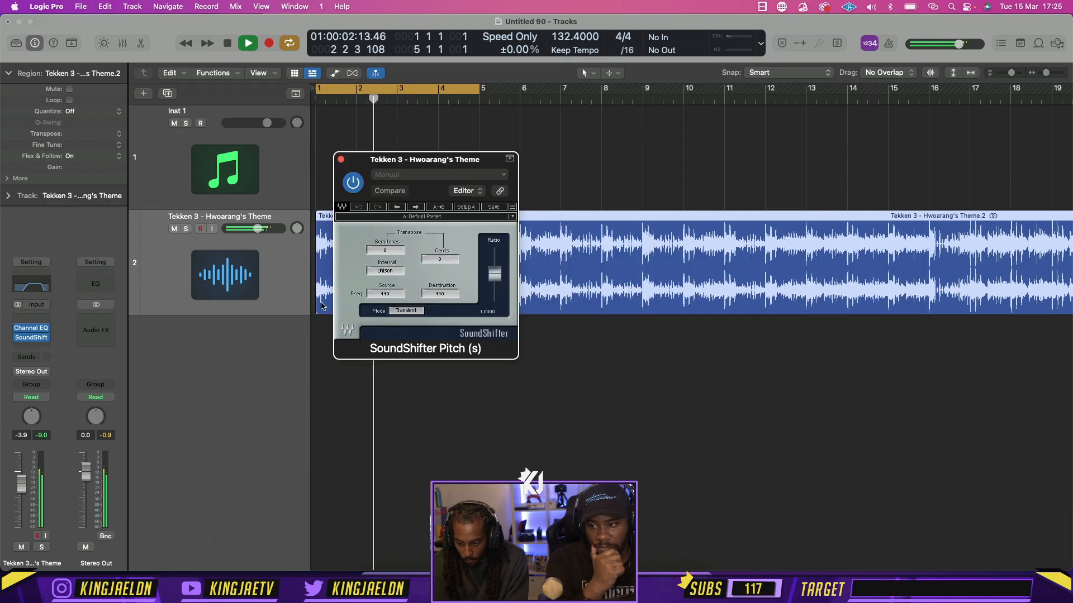
{"action": "key", "text": "space"}
{"action": "left_click_drag", "start_coordinate": [384, 251], "coordinate": [383, 257]}
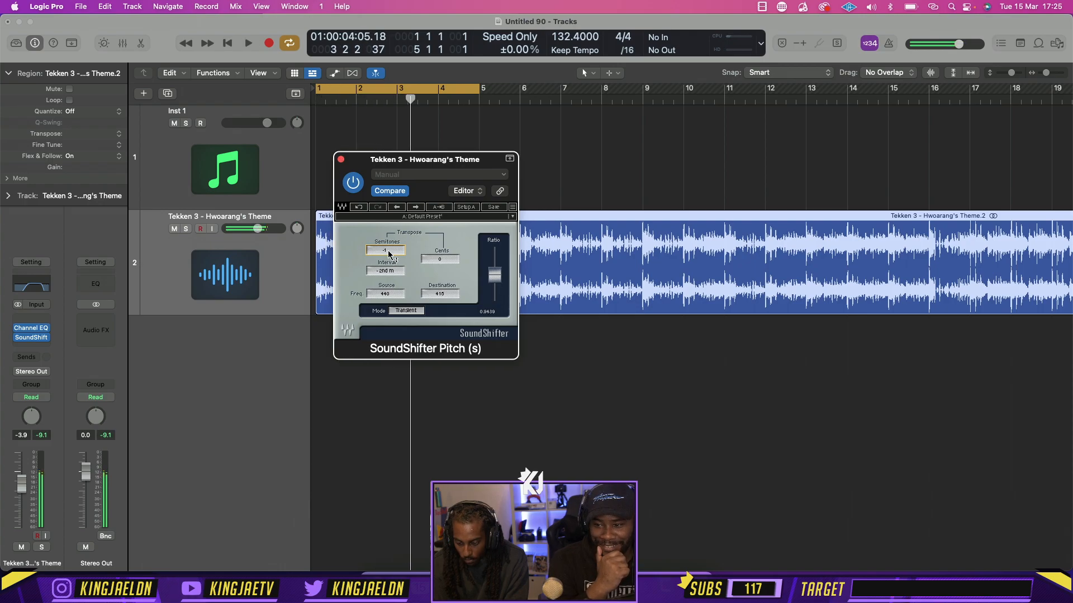
{"action": "key", "text": "space"}
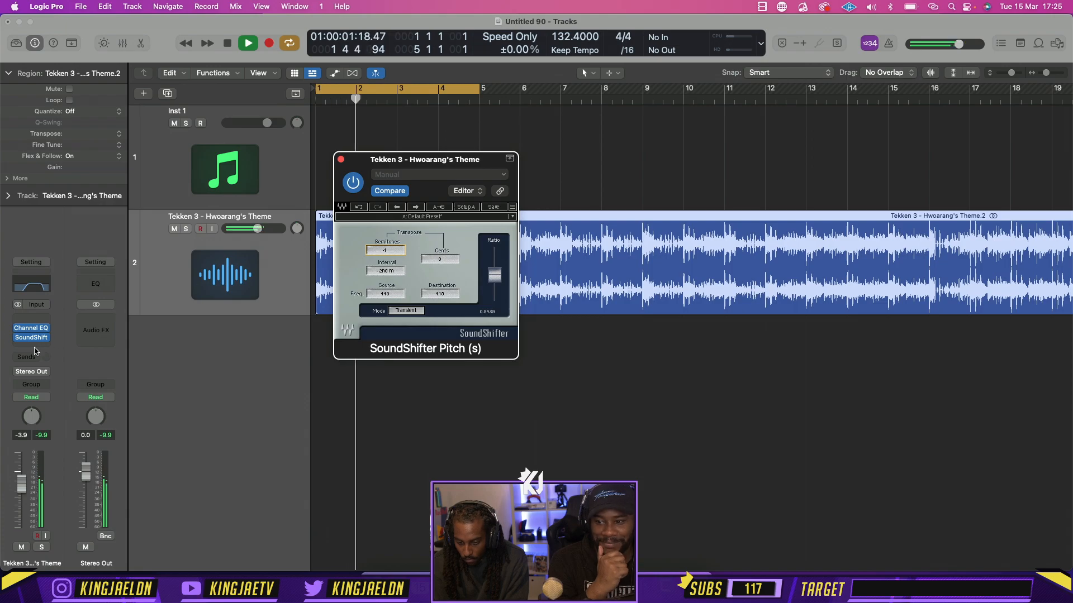
Insert the stereo Cableguys HalfTime plug-in after SoundShifter on the theme track, listen to it and close its window
{"action": "left_click", "coordinate": [34, 347]}
{"action": "mouse_move", "coordinate": [70, 559]}
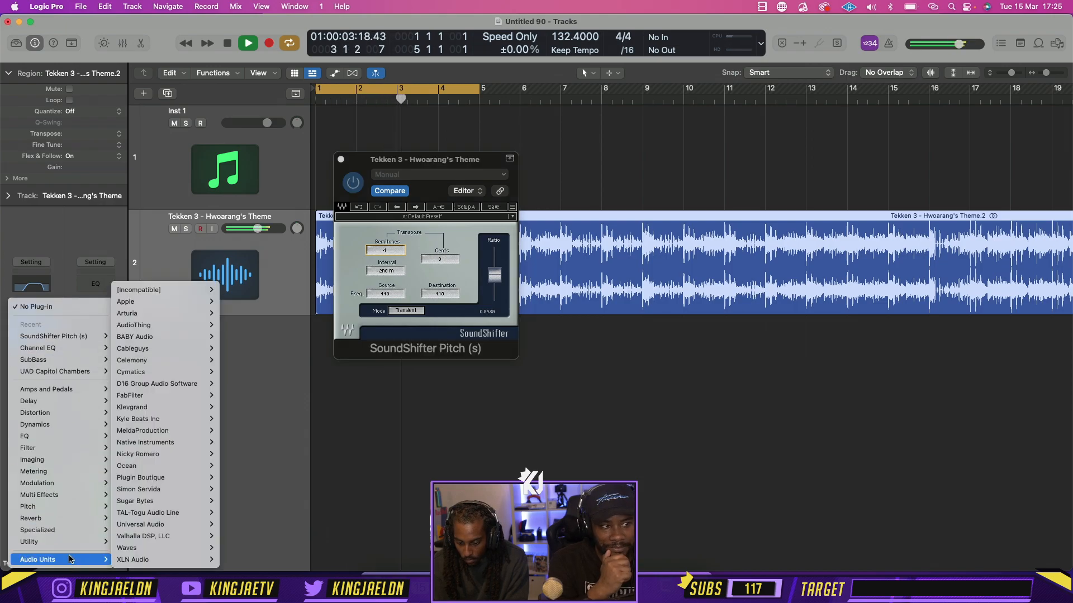
{"action": "mouse_move", "coordinate": [168, 348]}
{"action": "mouse_move", "coordinate": [251, 348]}
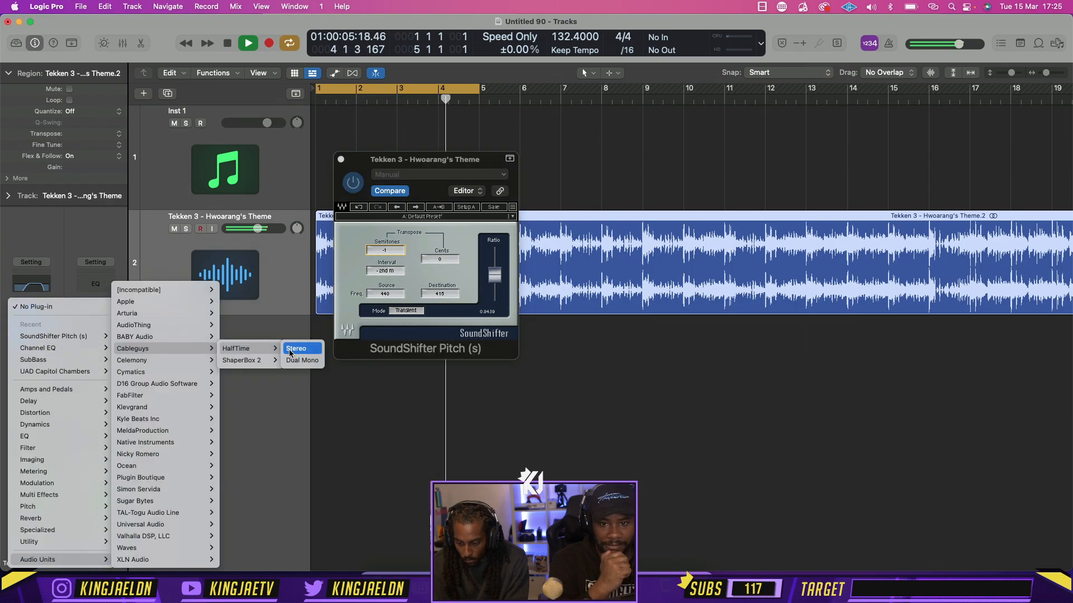
{"action": "left_click", "coordinate": [290, 352]}
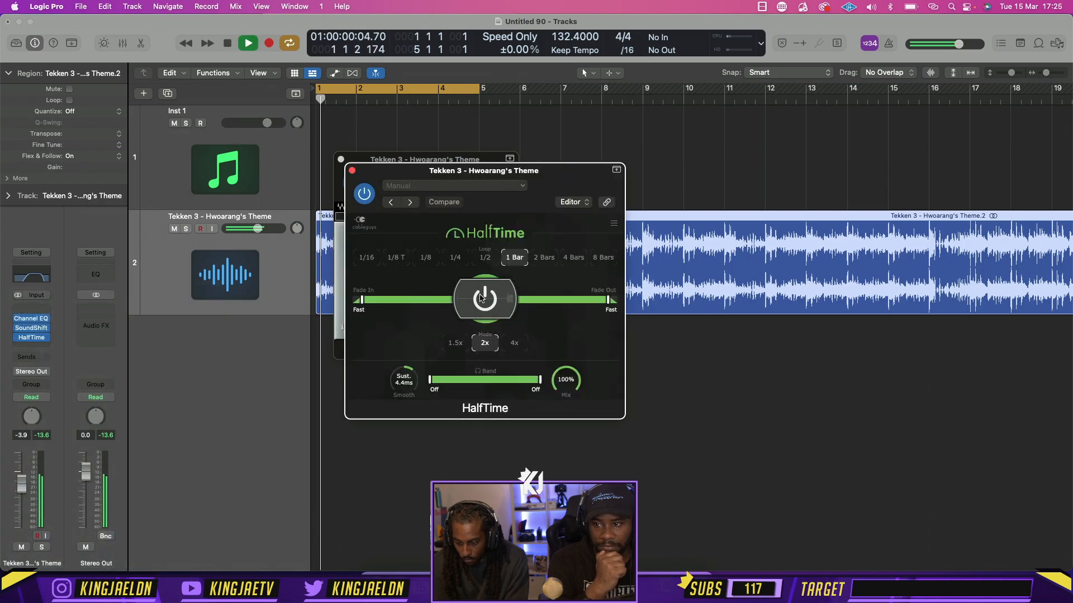
{"action": "left_click", "coordinate": [352, 171]}
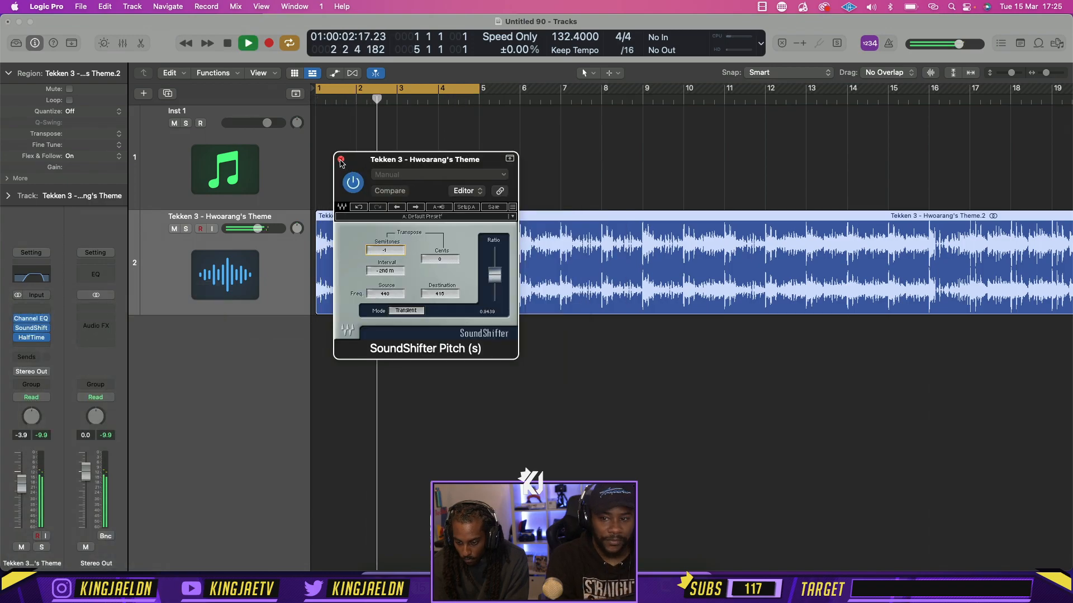
Set the HalfTime mix to 72%, listen to the result, bypass the plug-in and close the open plug-in windows
{"action": "left_click", "coordinate": [32, 339]}
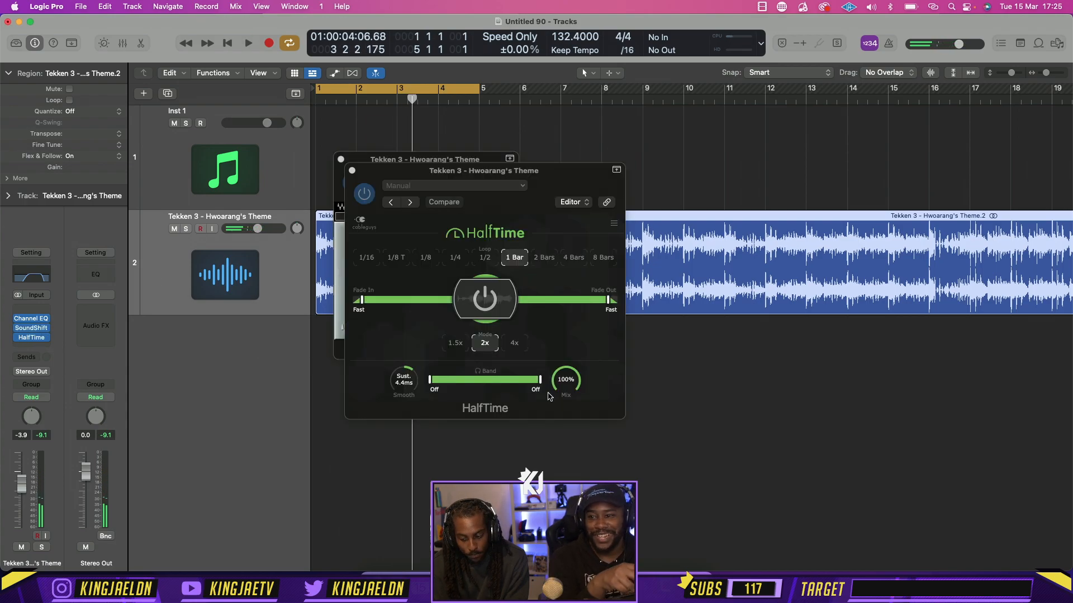
{"action": "left_click_drag", "start_coordinate": [549, 396], "coordinate": [549, 405]}
{"action": "key", "text": "space"}
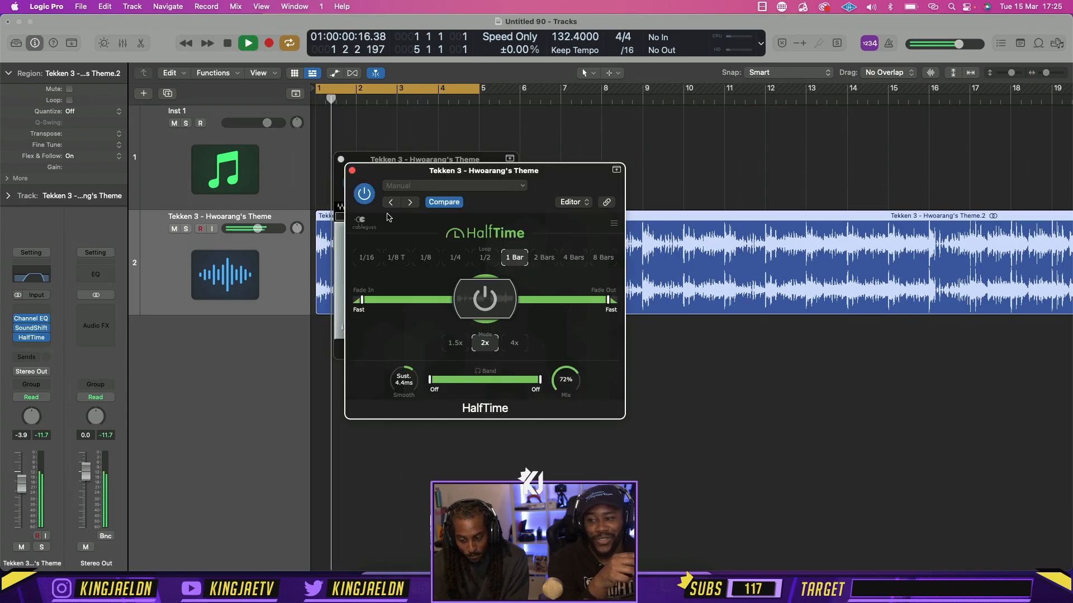
{"action": "left_click", "coordinate": [352, 171]}
{"action": "key", "text": "space"}
{"action": "left_click", "coordinate": [341, 160]}
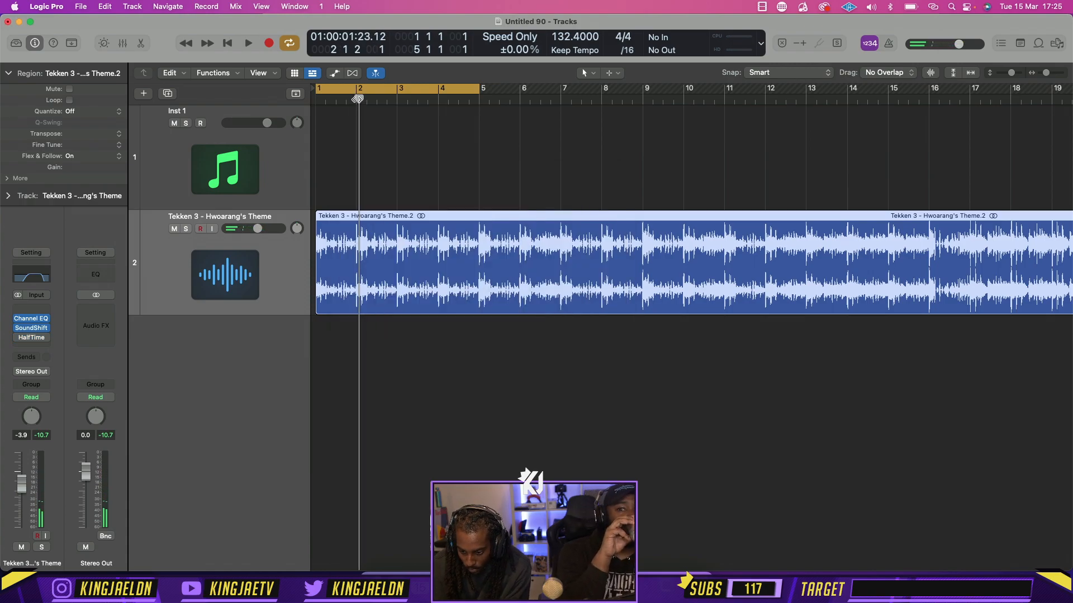
Place the playhead at bar 2, bounce the Hwoarang's Theme region in place and mute the original track
{"action": "left_click_drag", "start_coordinate": [357, 99], "coordinate": [353, 99]}
{"action": "right_click", "coordinate": [407, 274]}
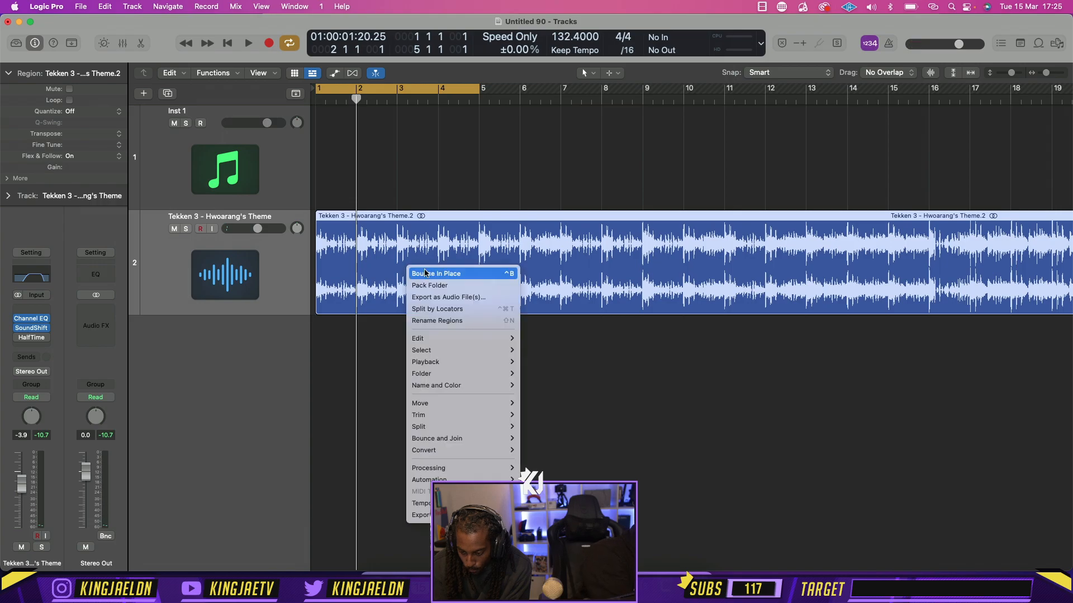
{"action": "left_click", "coordinate": [436, 274]}
{"action": "key", "text": "Return"}
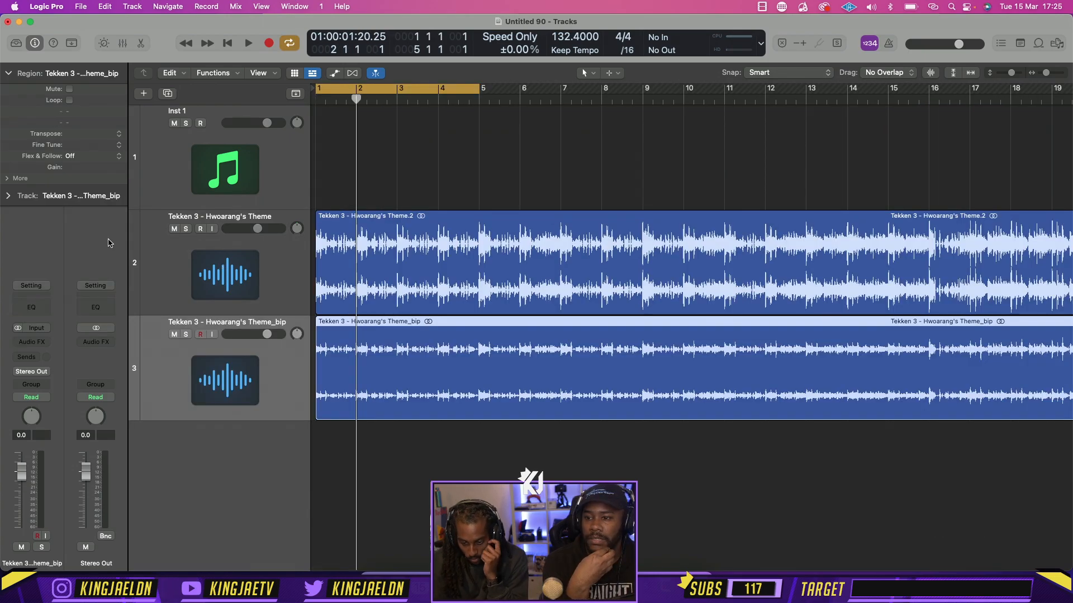
{"action": "left_click", "coordinate": [174, 229]}
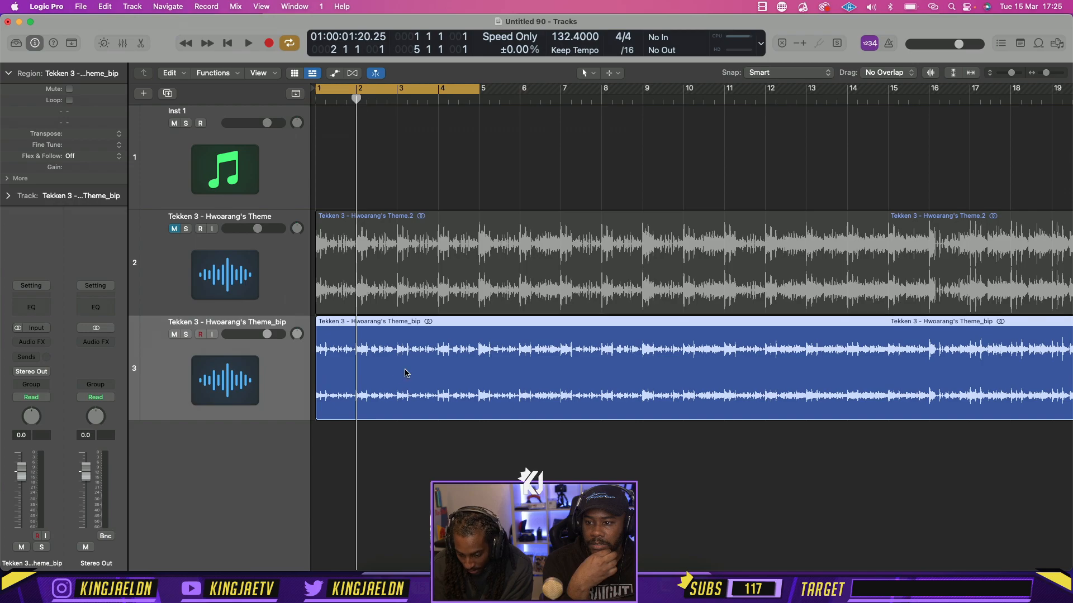
Split the bounced theme region at bars 2, 3, 4 and 5
{"action": "key", "text": "super+t"}
{"action": "left_click", "coordinate": [394, 102]}
{"action": "key", "text": "super+t"}
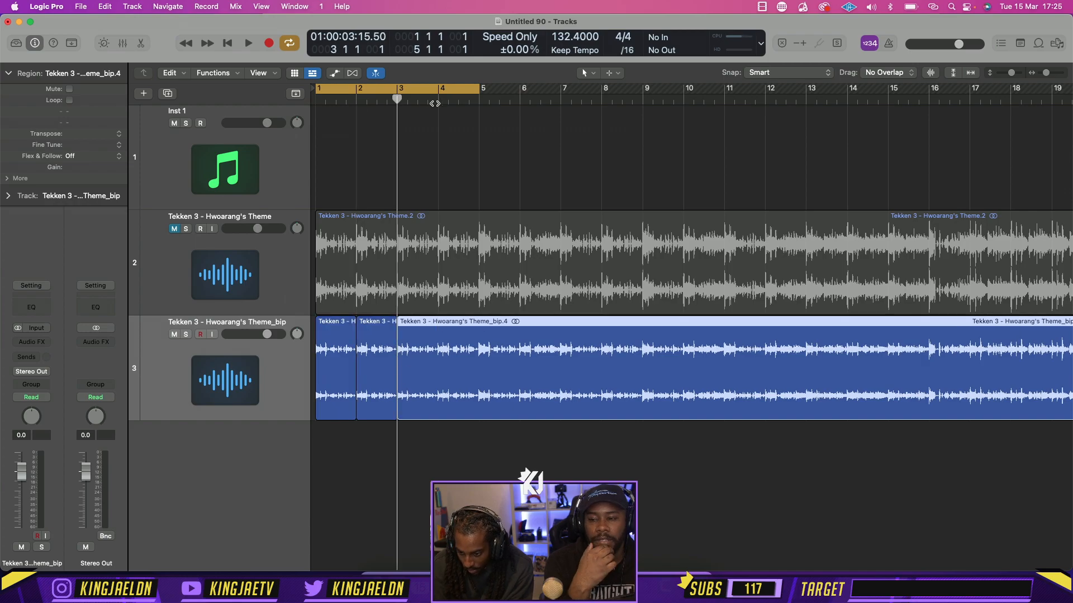
{"action": "left_click", "coordinate": [437, 103]}
{"action": "key", "text": "super+t"}
{"action": "left_click", "coordinate": [473, 103]}
{"action": "key", "text": "super+t"}
Reverse the four one-bar regions of the bounced theme and play them
{"action": "left_click_drag", "start_coordinate": [463, 448], "coordinate": [316, 352]}
{"action": "left_click", "coordinate": [7, 178]}
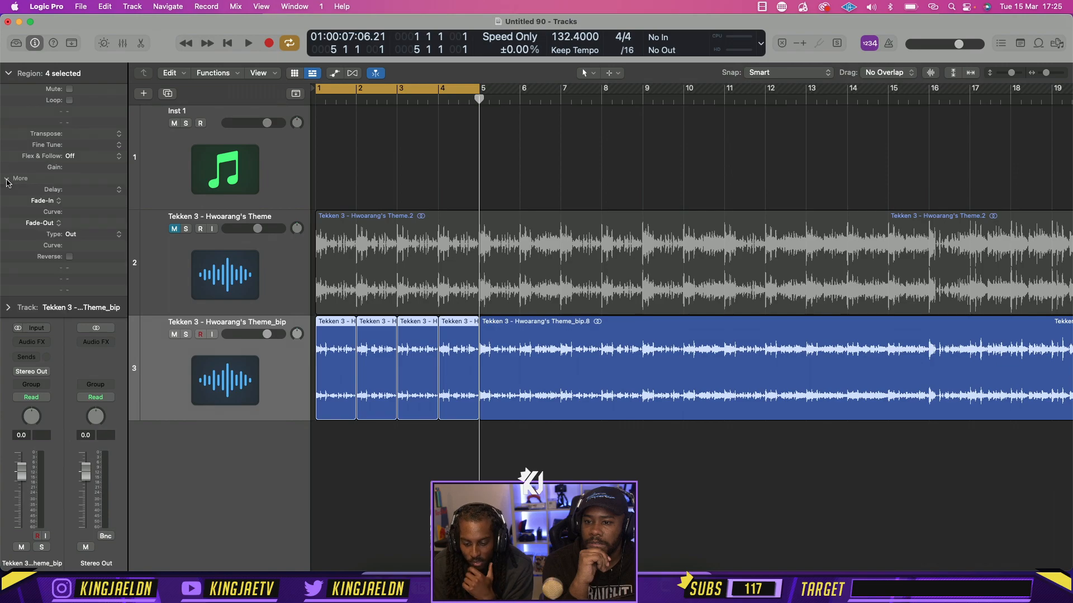
{"action": "left_click", "coordinate": [69, 257]}
{"action": "key", "text": "space"}
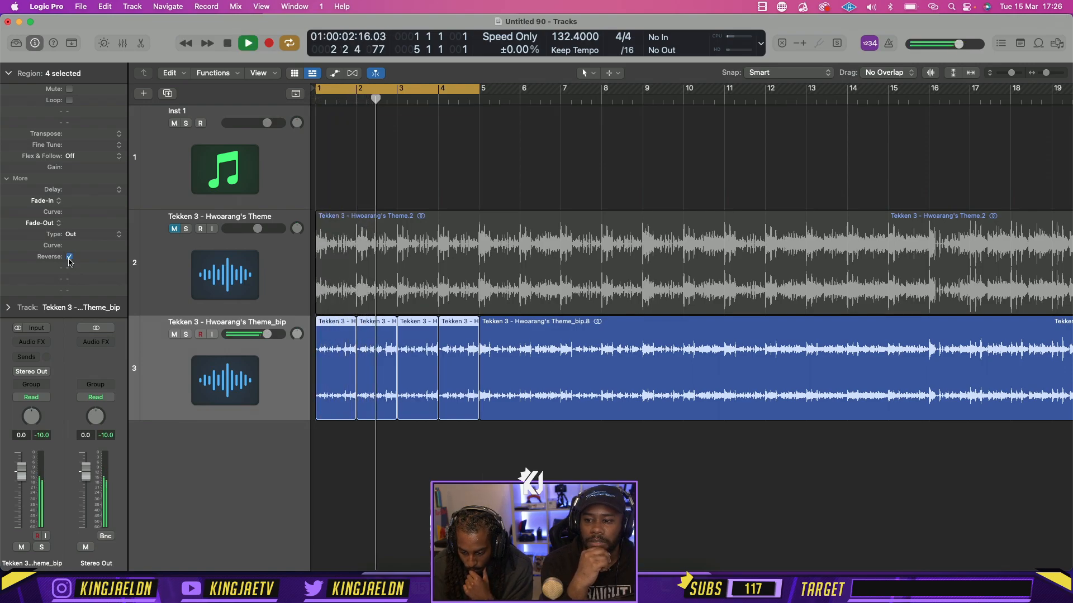
{"action": "key", "text": "space"}
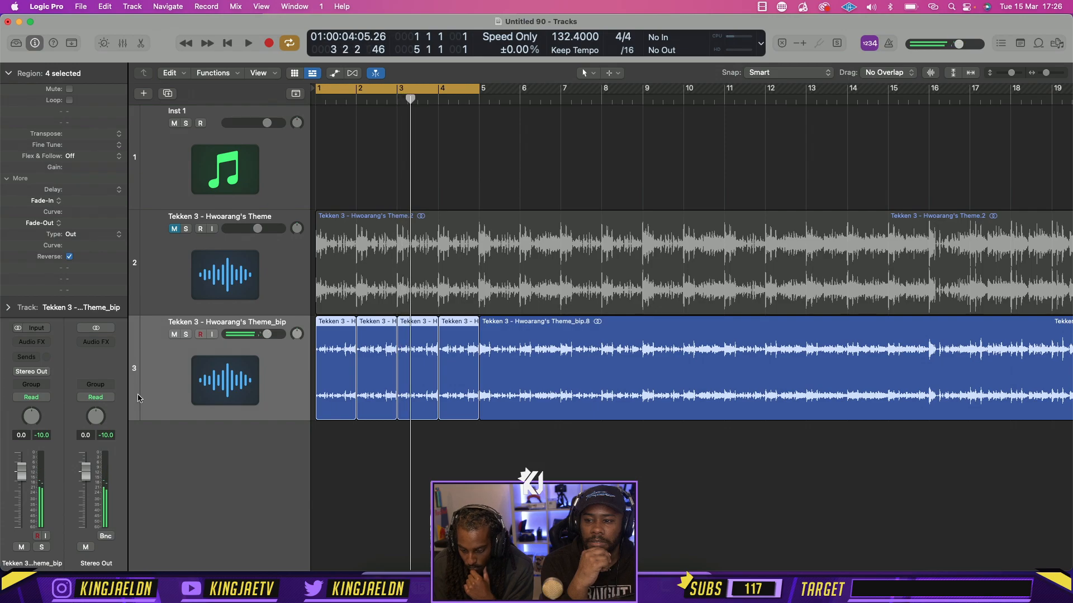
Delete the bounced theme regions along with their track and unmute the original Hwoarang's Theme track
{"action": "key", "text": "Delete"}
{"action": "key", "text": "super+BackSpace"}
{"action": "key", "text": "Return"}
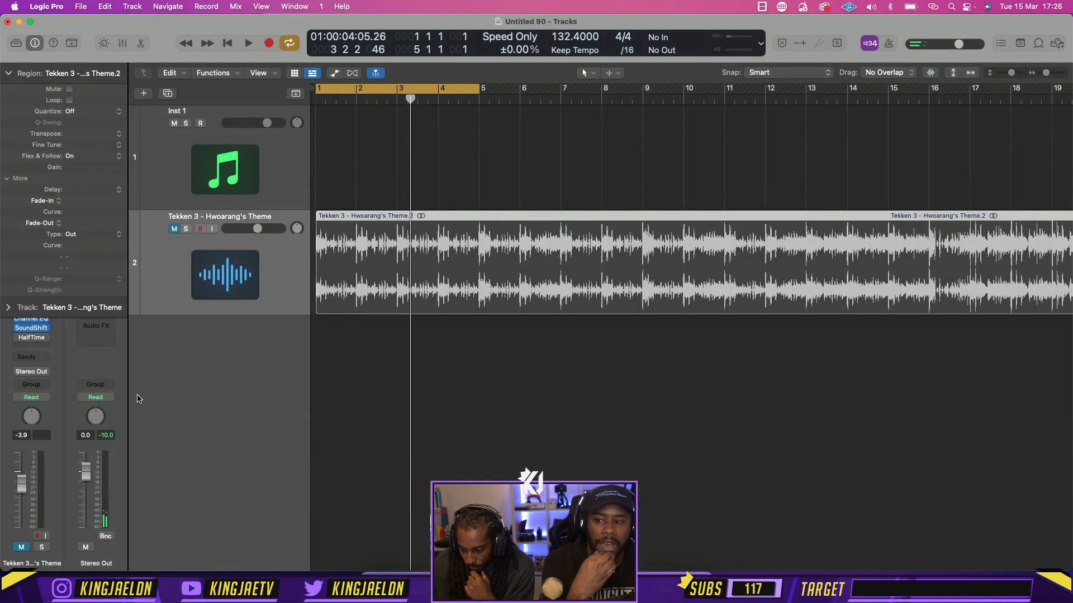
{"action": "left_click", "coordinate": [174, 229]}
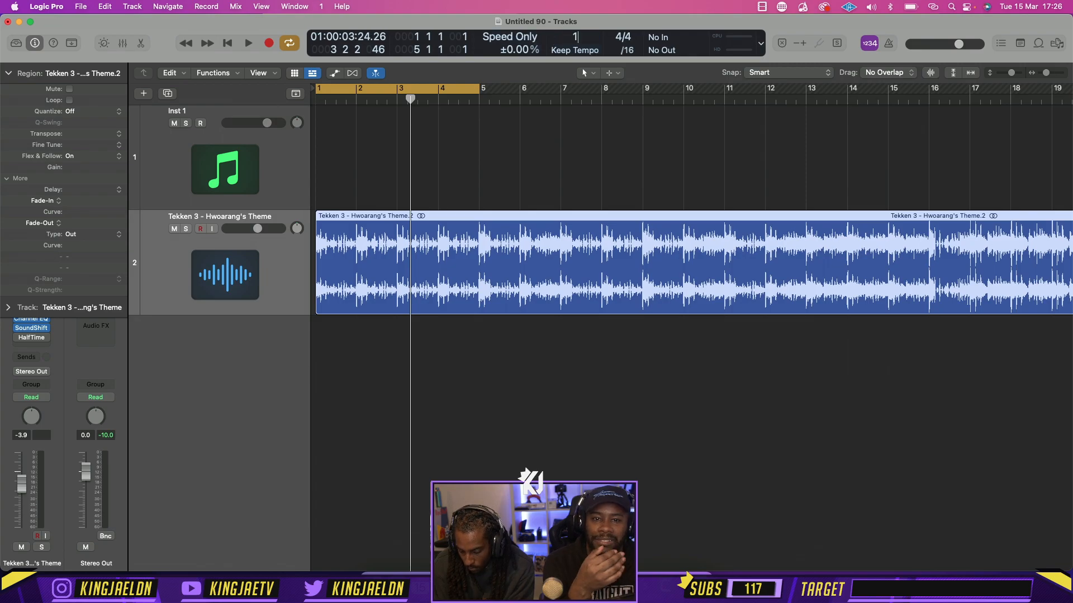
Set the project tempo to 143 BPM and listen to the theme
{"action": "key", "text": "Return"}
{"action": "key", "text": "space"}
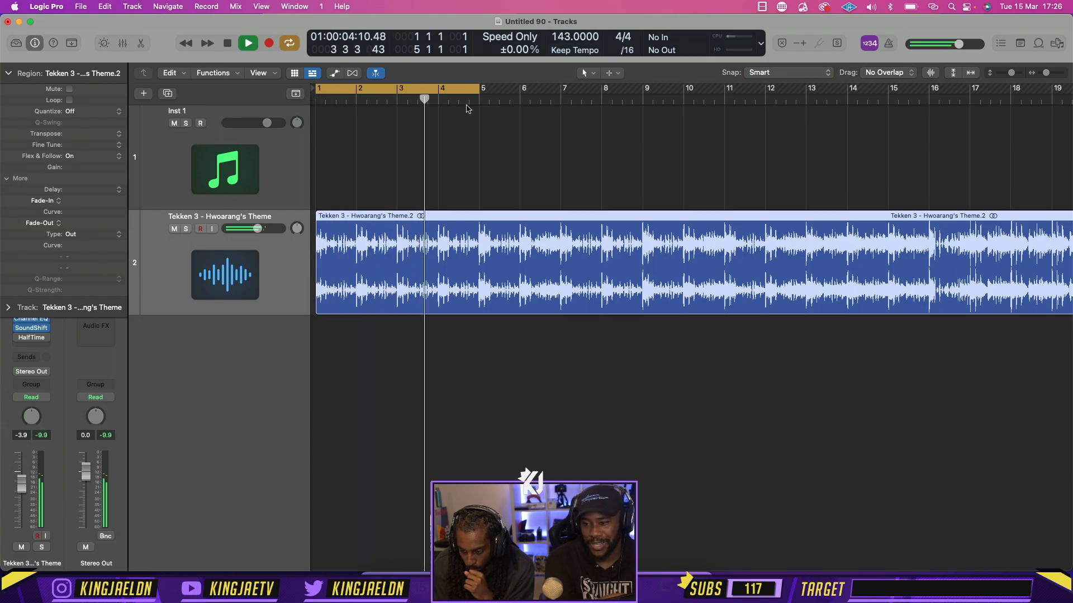
{"action": "key", "text": "space"}
Split the theme region at bar 5 and move the remainder to the Inst 1 track, starting just before bar 12
{"action": "left_click", "coordinate": [476, 102]}
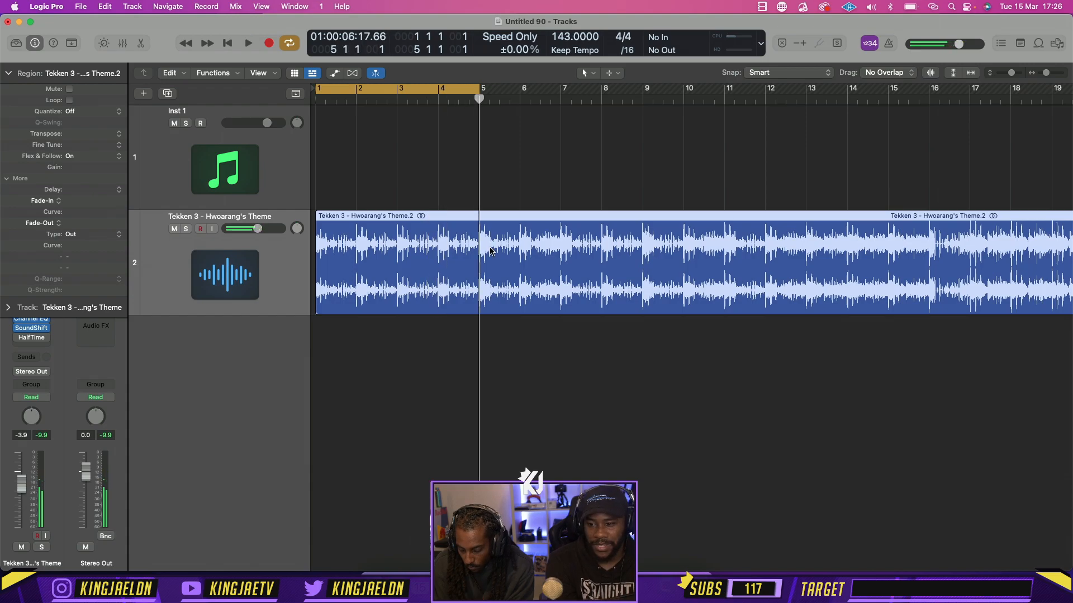
{"action": "key", "text": "super+t"}
{"action": "left_click_drag", "start_coordinate": [492, 219], "coordinate": [769, 114]}
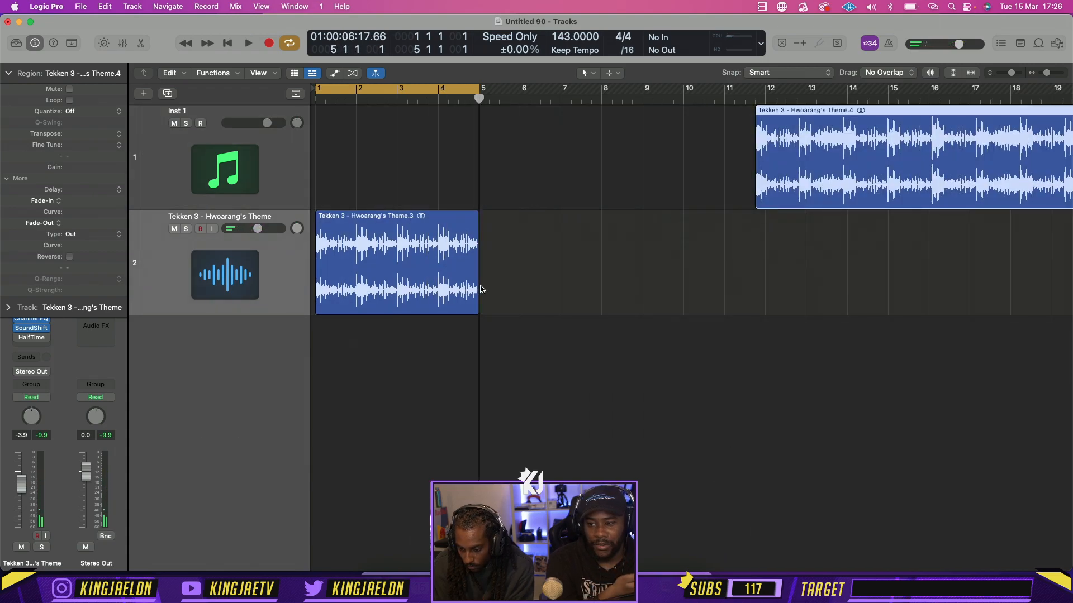
Time-stretch the four-bar theme region to end at bar 9, extend the cycle range to bar 9 and play it
{"action": "left_click_drag", "start_coordinate": [477, 306], "coordinate": [634, 312]}
{"action": "left_click", "coordinate": [633, 345]}
{"action": "key", "text": "space"}
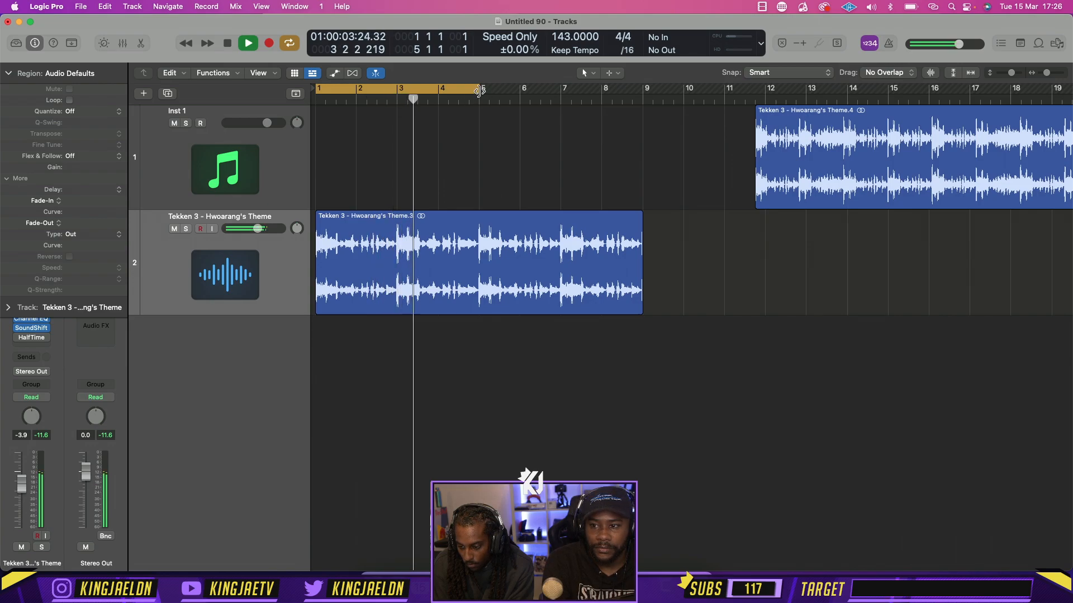
{"action": "left_click_drag", "start_coordinate": [479, 88], "coordinate": [642, 120]}
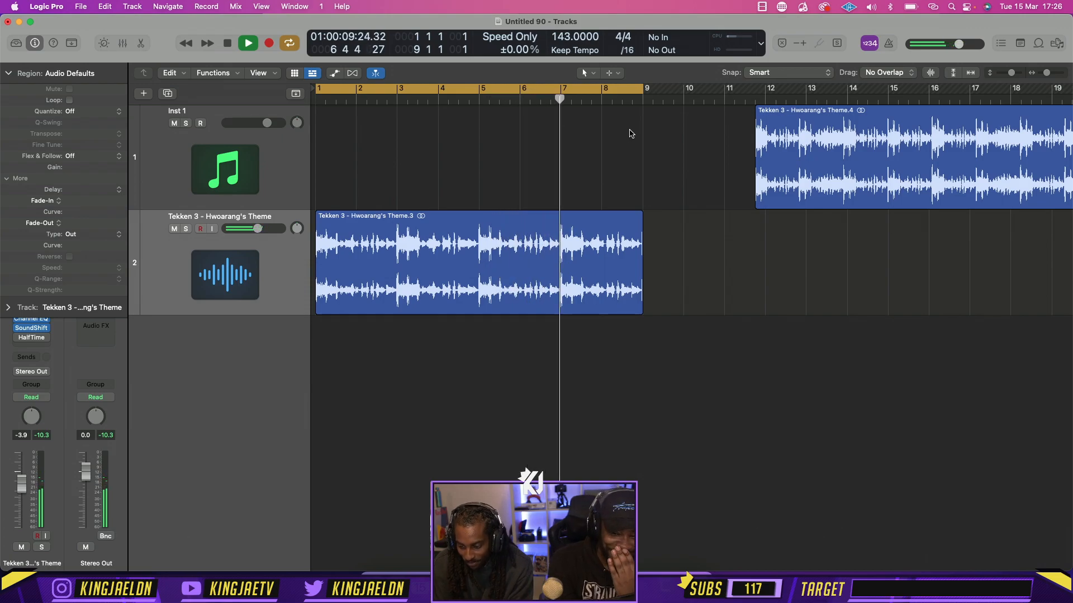
{"action": "key", "text": "space"}
Undo the time-stretch of the theme region and shorten the cycle range to end at bar 5
{"action": "key", "text": "super+z"}
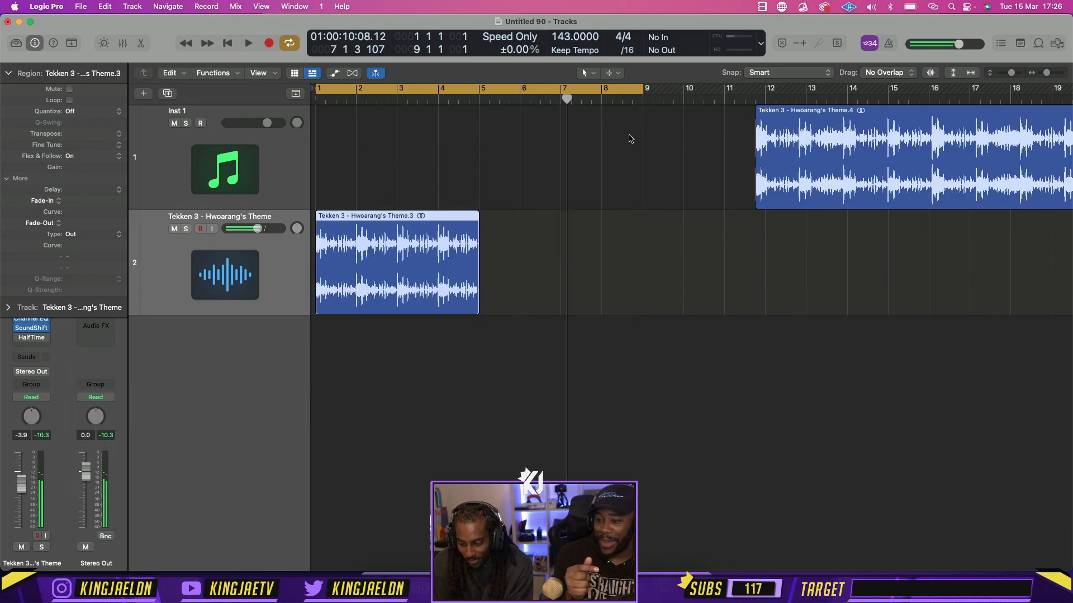
{"action": "left_click", "coordinate": [638, 90]}
{"action": "left_click", "coordinate": [638, 90]}
{"action": "left_click_drag", "start_coordinate": [639, 90], "coordinate": [478, 119]}
Set the project tempo to 137 BPM and undo the split and move of the theme region
{"action": "left_click_drag", "start_coordinate": [565, 39], "coordinate": [565, 49]}
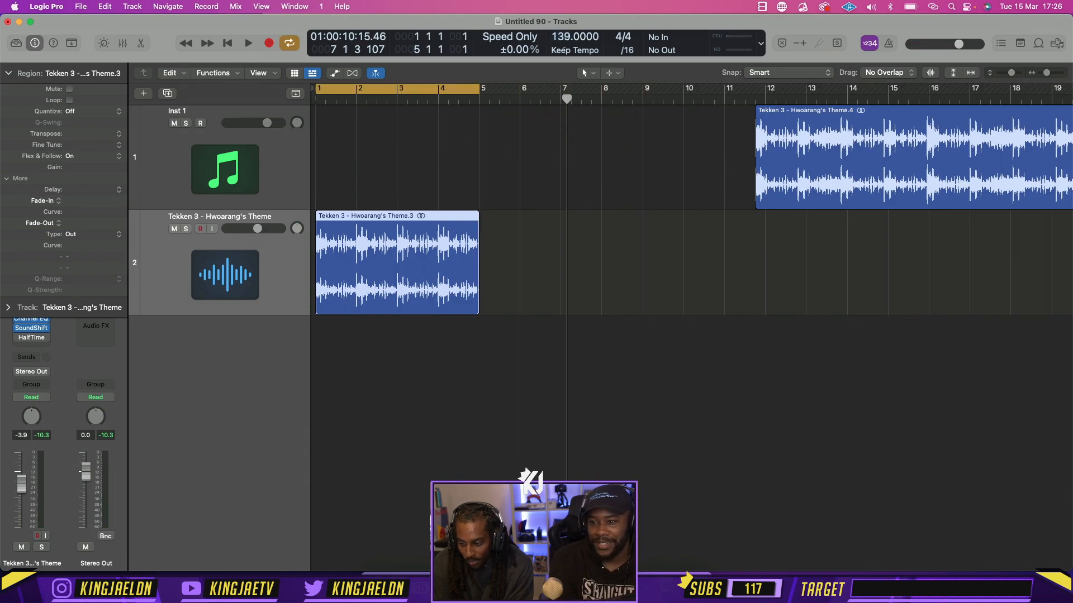
{"action": "key", "text": "super+z"}
{"action": "key", "text": "super+z"}
{"action": "key", "text": "super+z"}
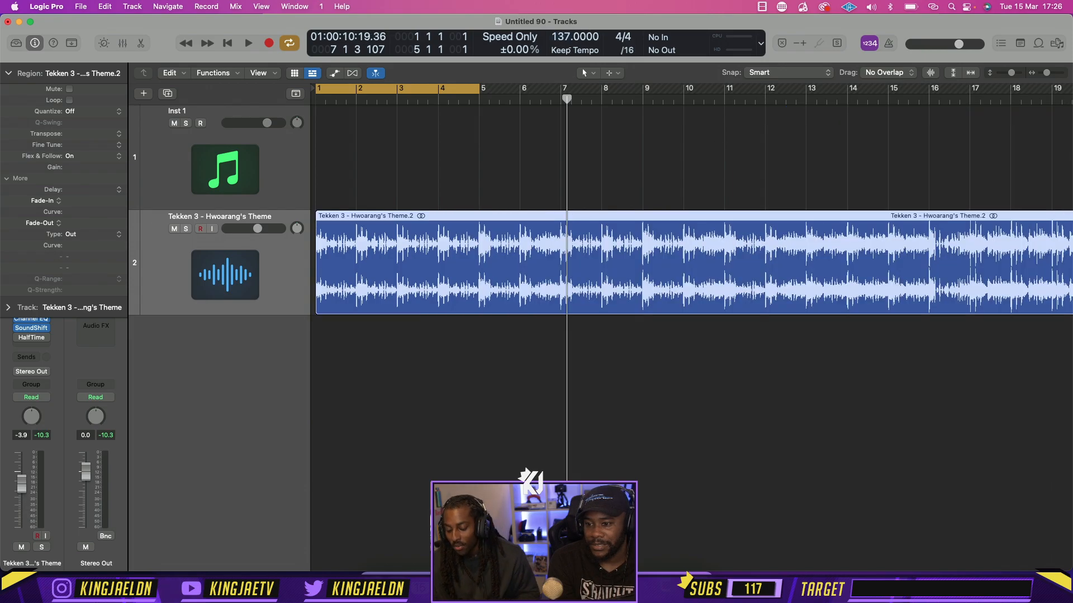
Move the Inst 1 track below the Hwoarang's Theme track and collapse the region parameters
{"action": "left_click", "coordinate": [215, 176]}
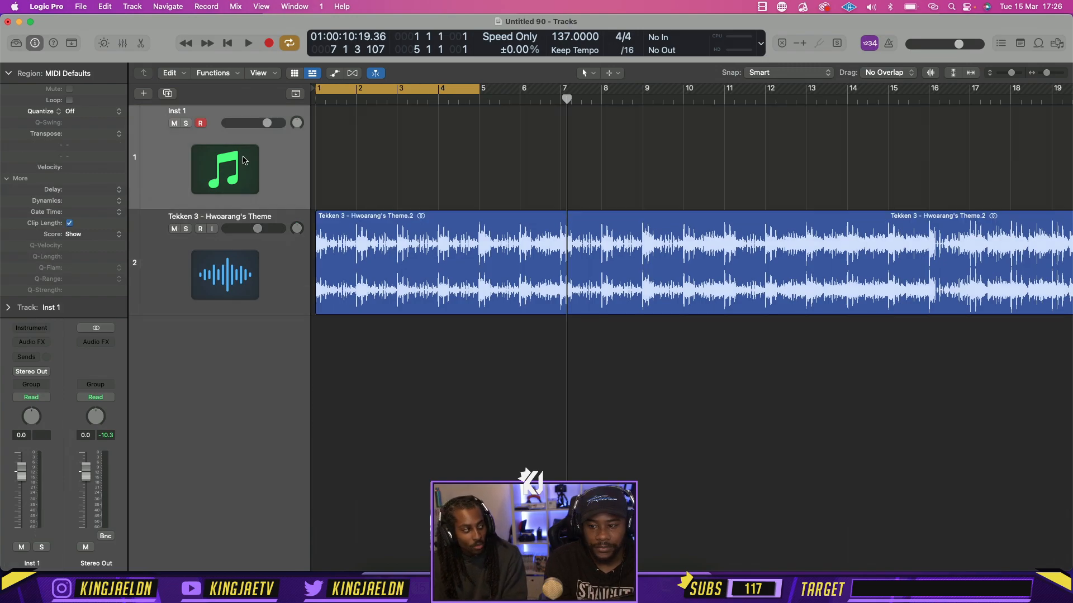
{"action": "left_click_drag", "start_coordinate": [243, 156], "coordinate": [239, 296]}
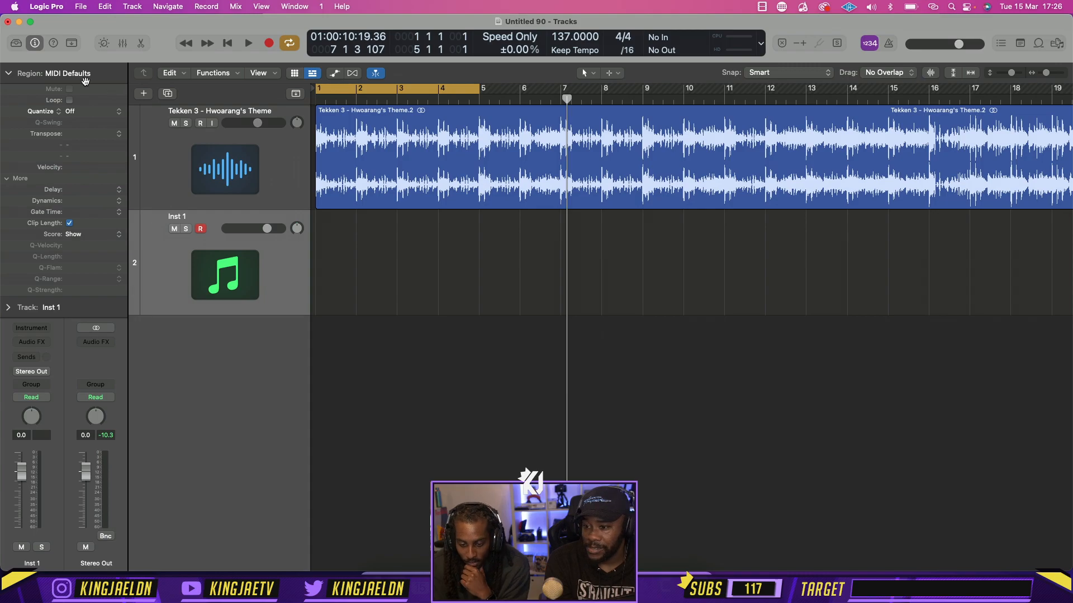
{"action": "left_click", "coordinate": [8, 73]}
Set the SoundShifter Pitch transposition on the theme track to 2 semitones and close the plug-in window
{"action": "left_click", "coordinate": [221, 181]}
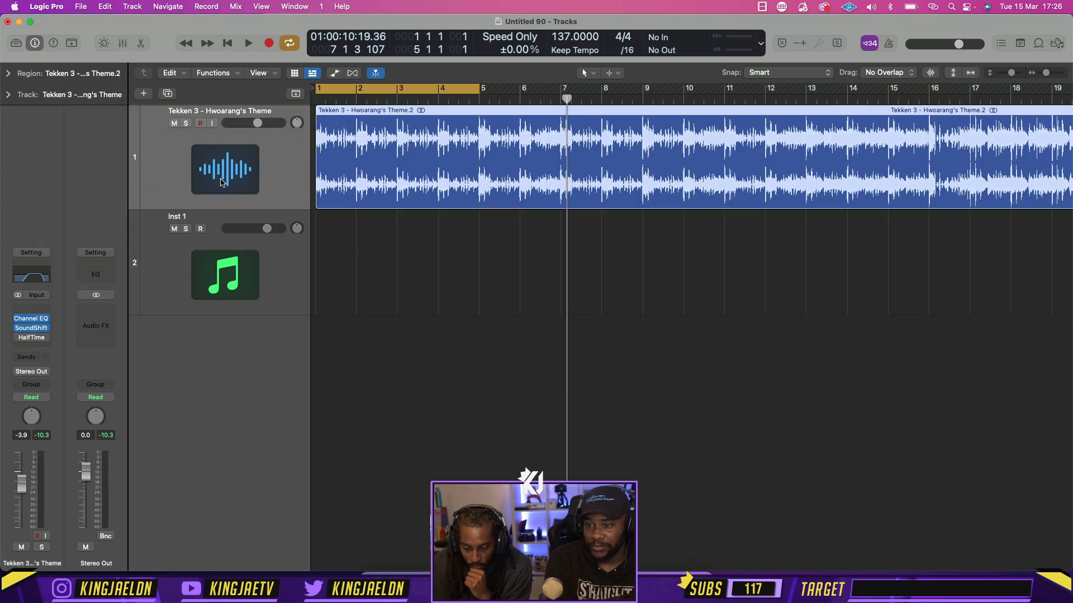
{"action": "left_click", "coordinate": [33, 328]}
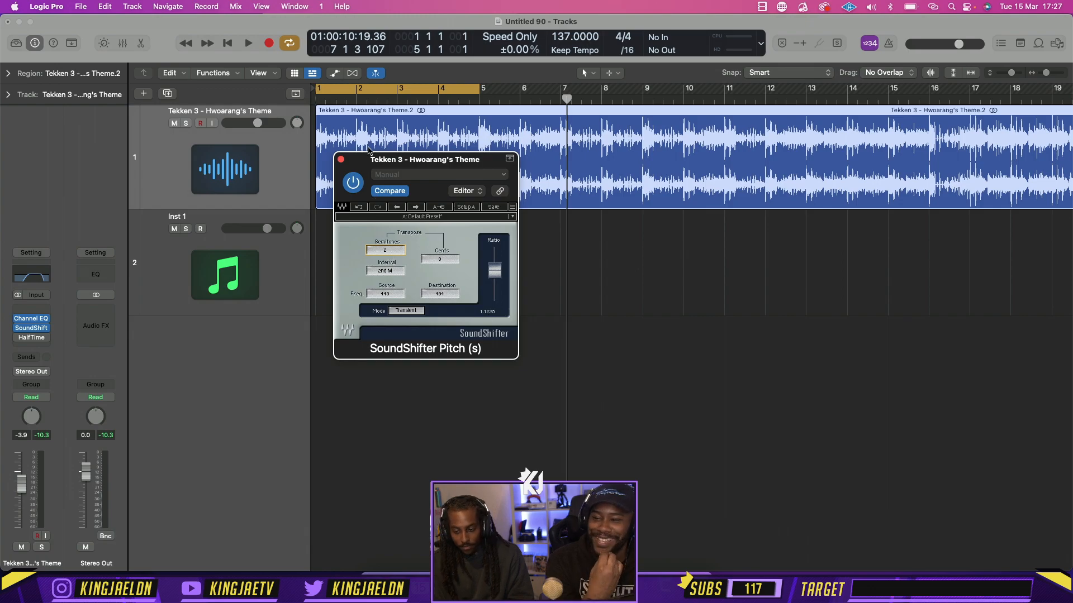
{"action": "left_click_drag", "start_coordinate": [381, 157], "coordinate": [438, 190]}
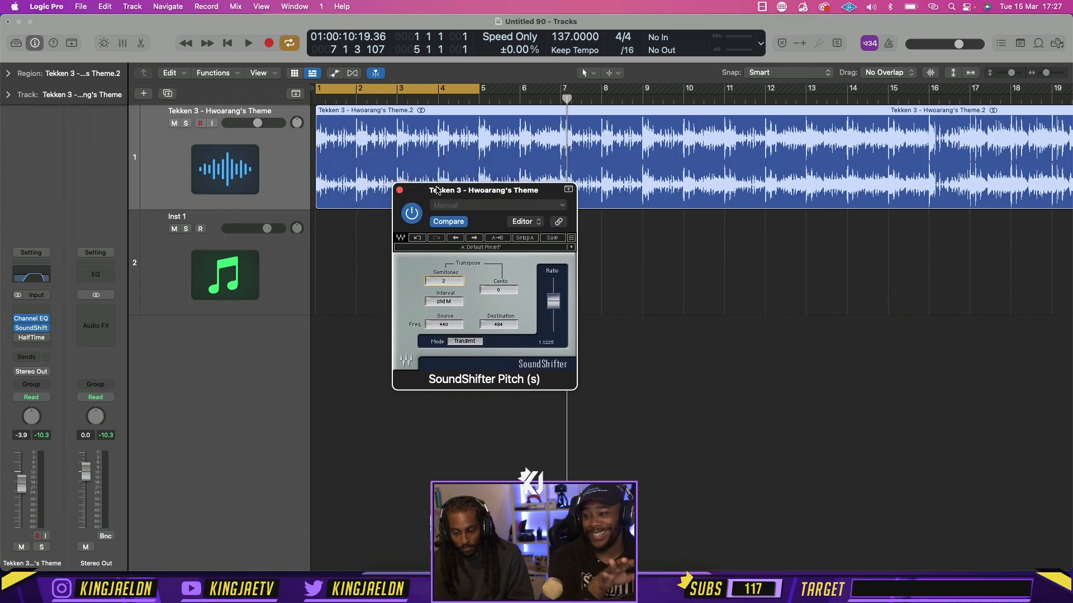
{"action": "left_click", "coordinate": [400, 192]}
Play the theme and set its SoundShifter Pitch transposition to 1 semitone
{"action": "key", "text": "space"}
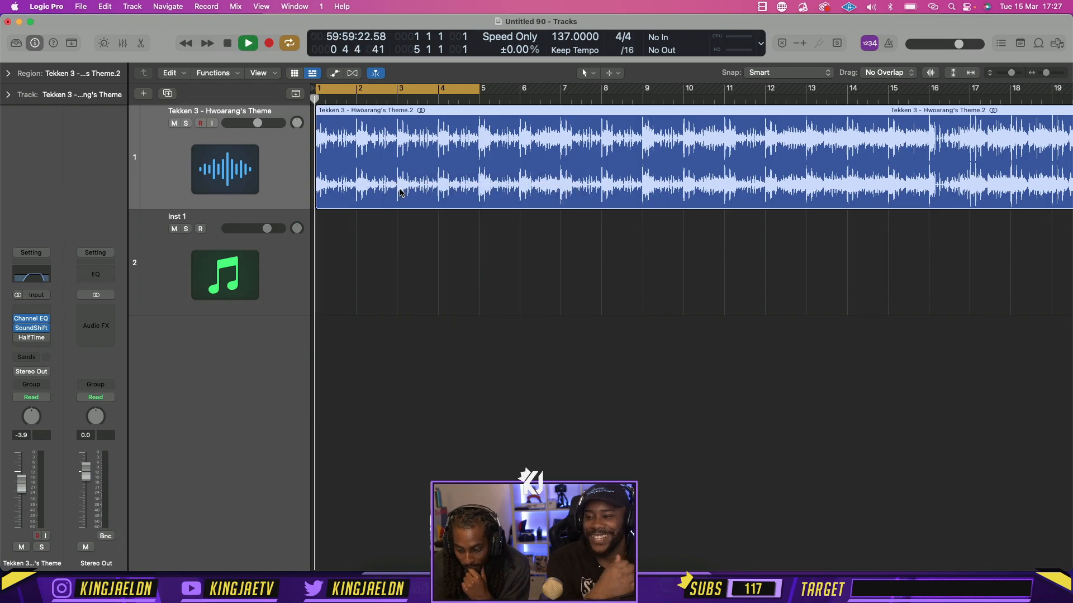
{"action": "left_click", "coordinate": [32, 329]}
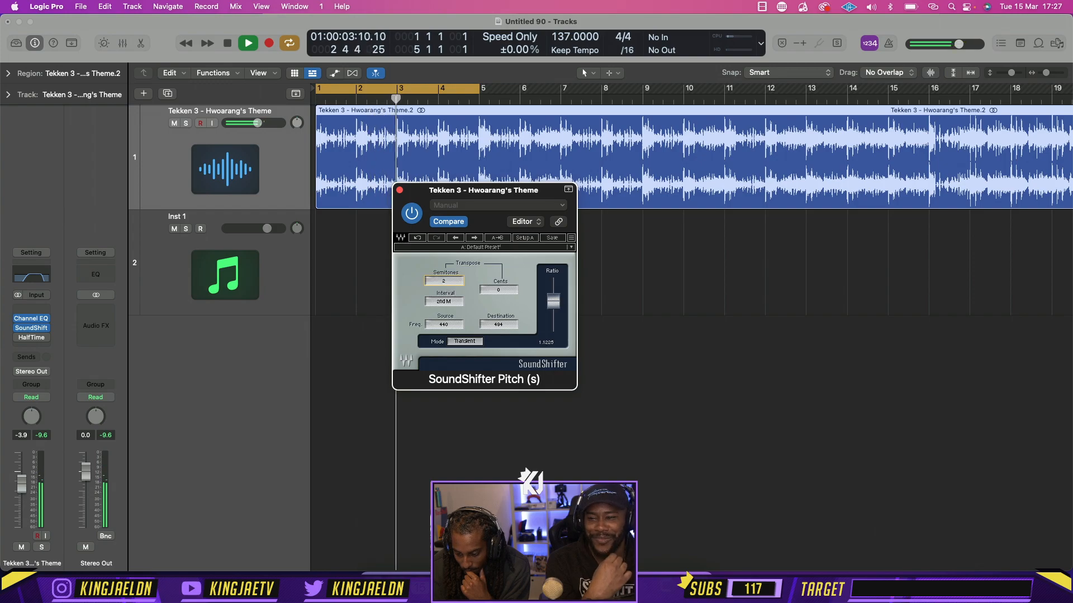
{"action": "left_click_drag", "start_coordinate": [444, 281], "coordinate": [447, 287]}
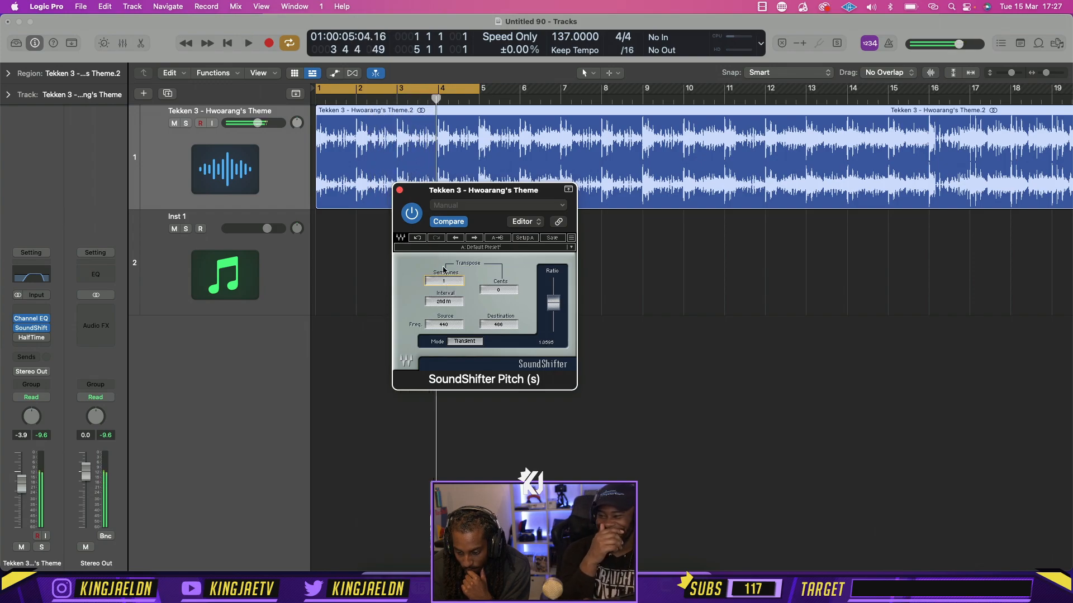
Set the theme track's SoundShifter Pitch transposition to 2 semitones during playback and close the plug-in window
{"action": "key", "text": "space"}
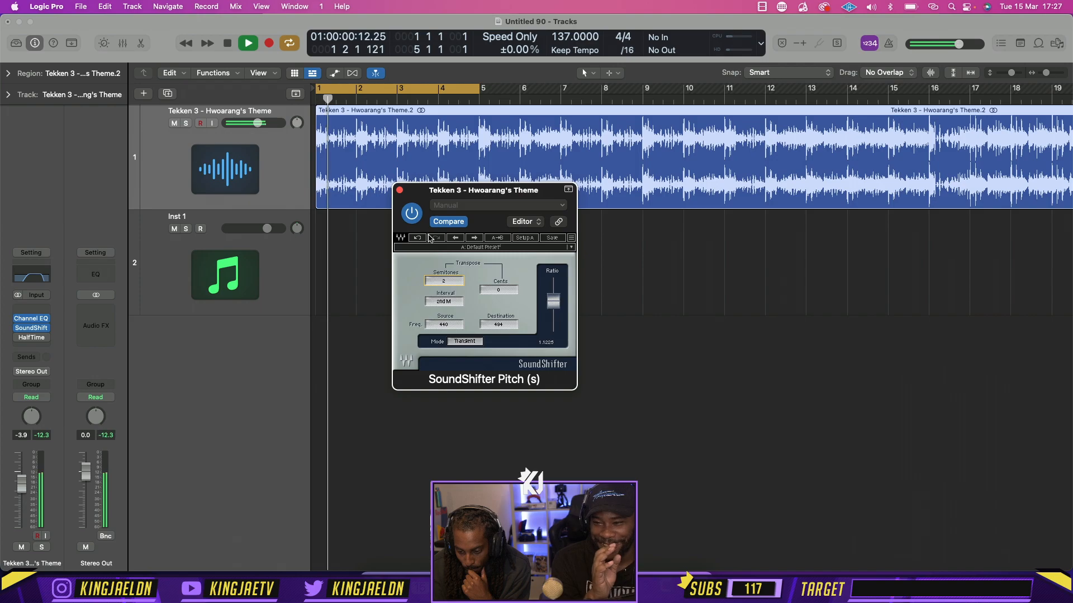
{"action": "left_click", "coordinate": [399, 189]}
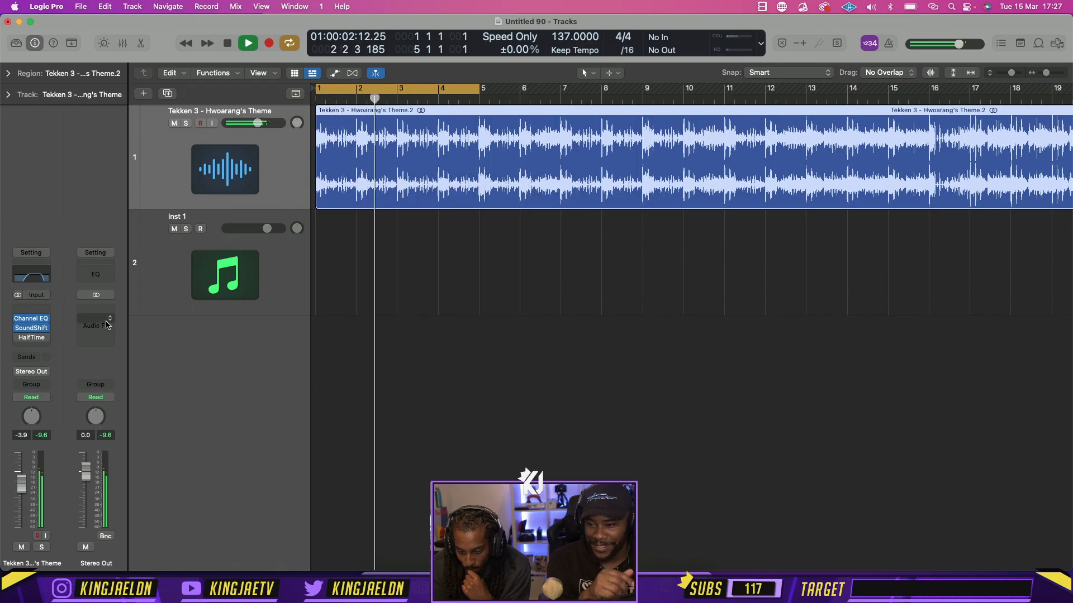
Insert the Soundtoys EffectRack plug-in in the next free audio effect slot of the theme track
{"action": "left_click", "coordinate": [42, 348]}
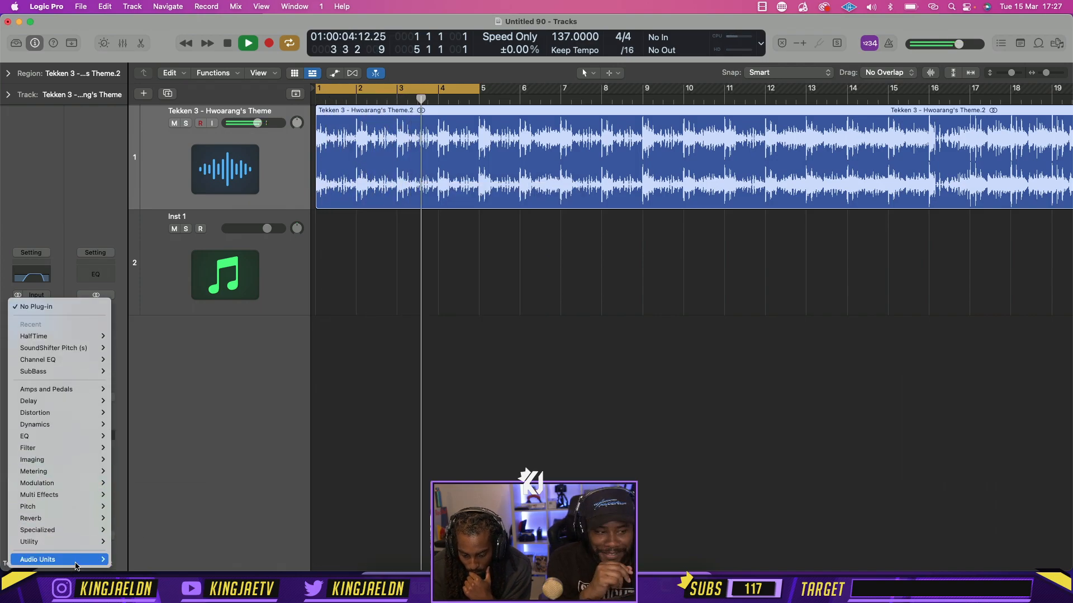
{"action": "mouse_move", "coordinate": [62, 559]}
{"action": "mouse_move", "coordinate": [185, 290]}
{"action": "mouse_move", "coordinate": [240, 290]}
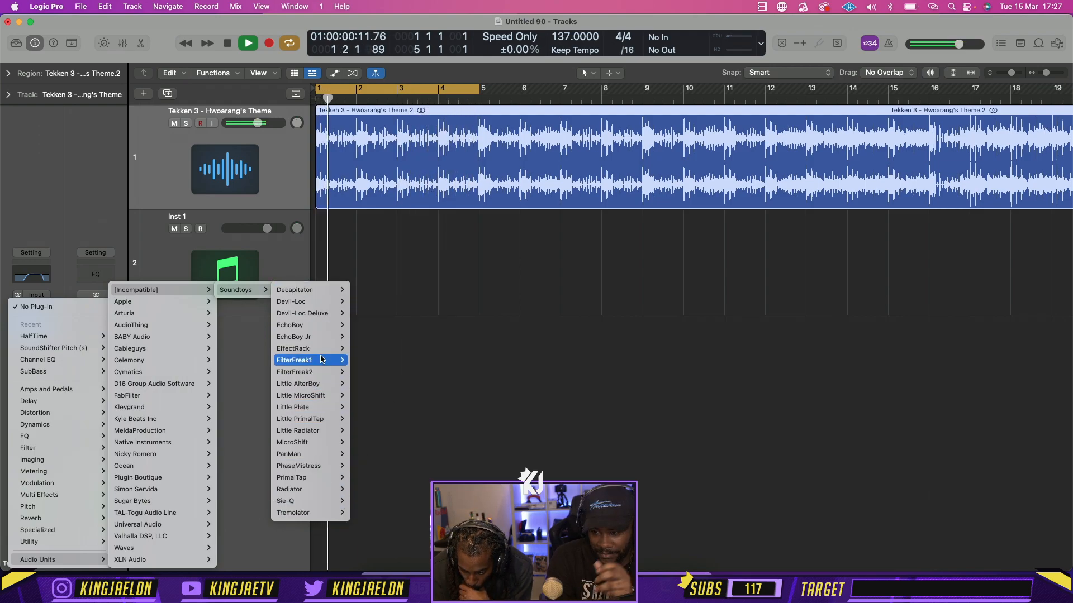
{"action": "left_click", "coordinate": [362, 349]}
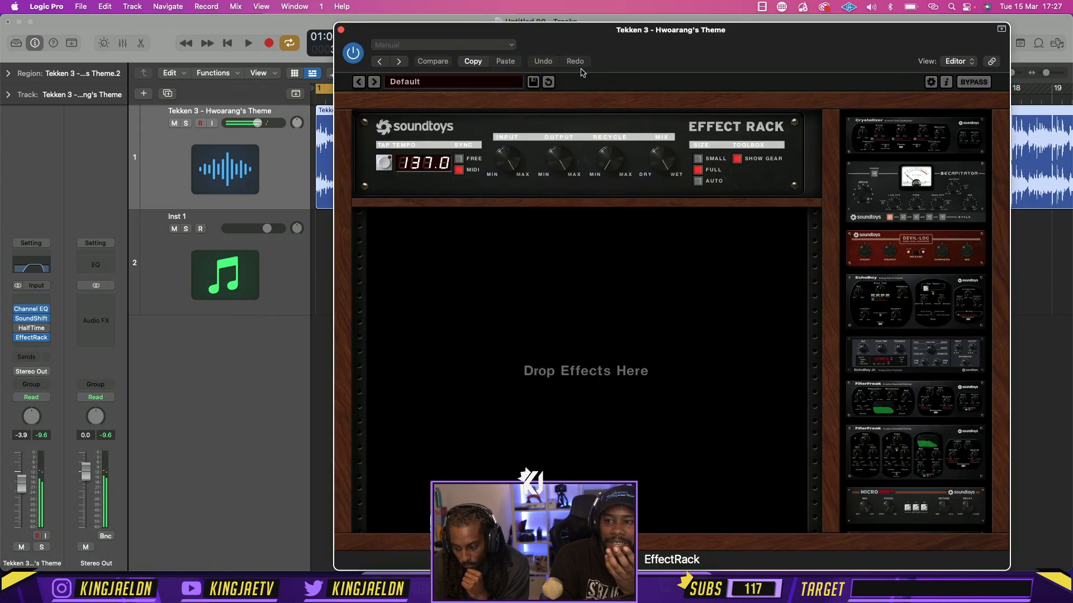
{"action": "left_click_drag", "start_coordinate": [581, 71], "coordinate": [506, 64]}
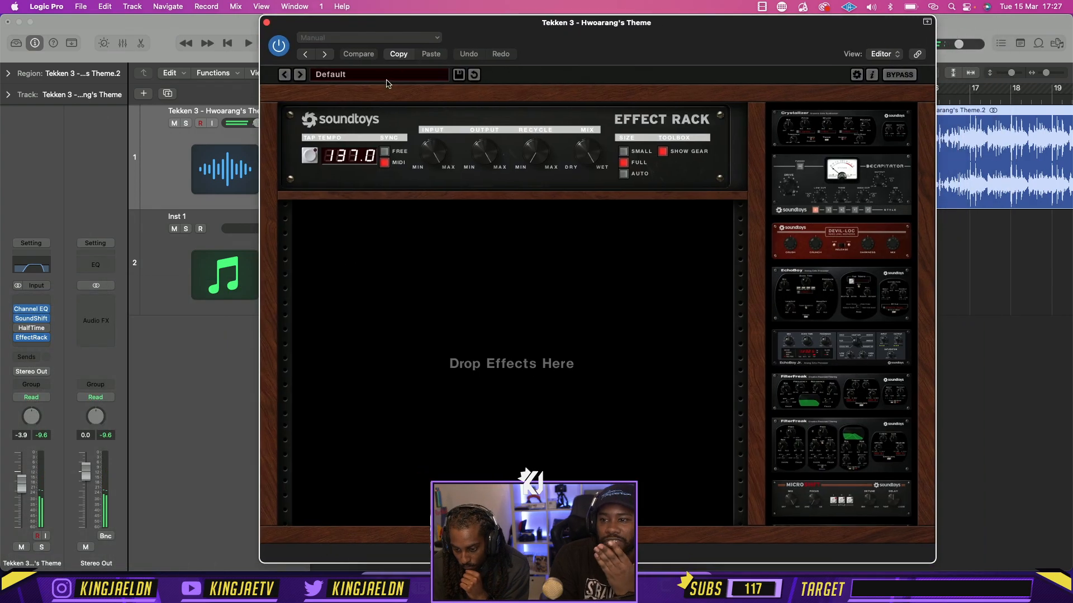
Load the Memory Man preset from KS - Solstice Vol 1 in EffectRack and close its window
{"action": "left_click", "coordinate": [335, 74]}
{"action": "mouse_move", "coordinate": [356, 178]}
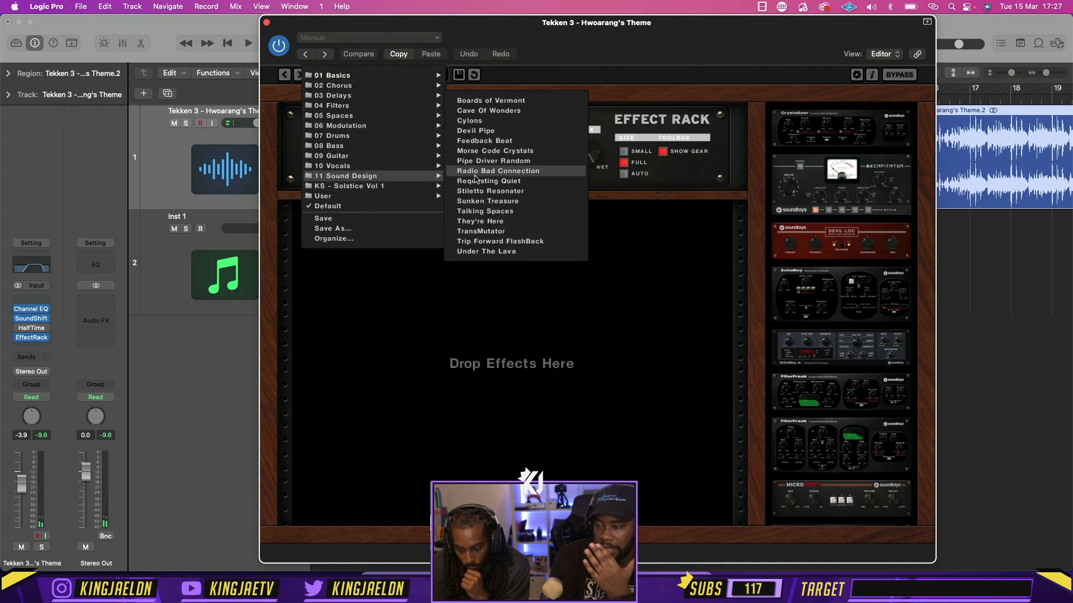
{"action": "mouse_move", "coordinate": [428, 186]}
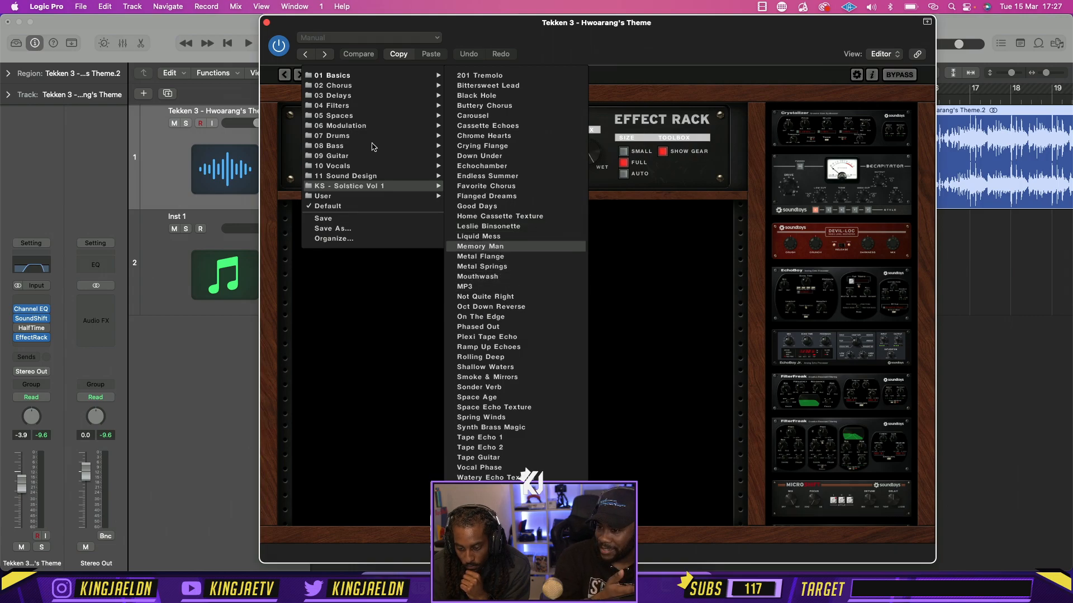
{"action": "left_click", "coordinate": [479, 246]}
{"action": "left_click", "coordinate": [267, 23]}
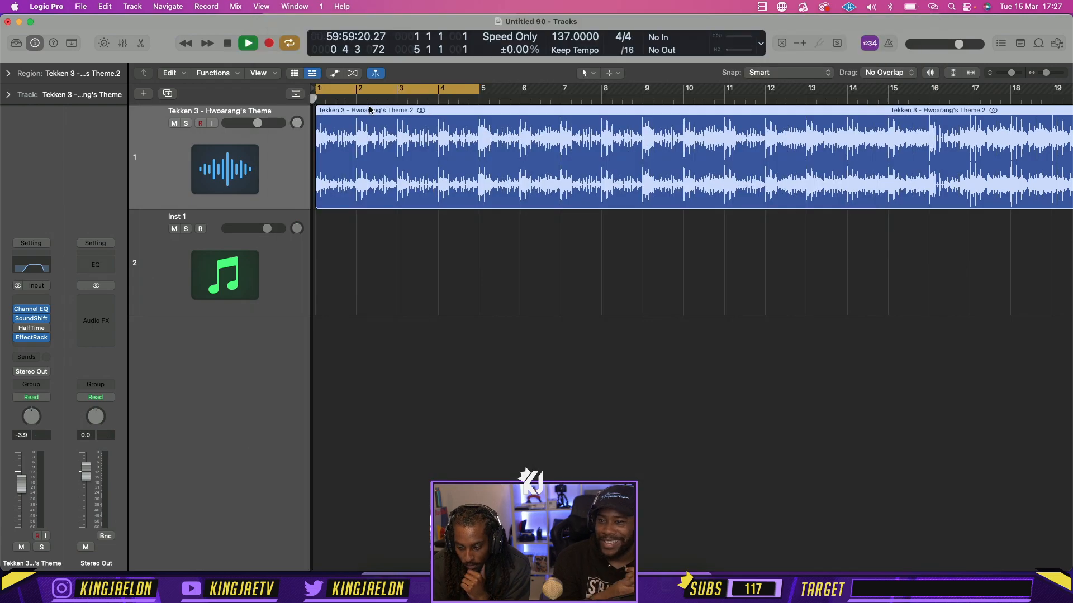
Set the theme track's Channel EQ high cut to 8850 Hz and its low cut to 214 Hz
{"action": "left_click", "coordinate": [32, 265]}
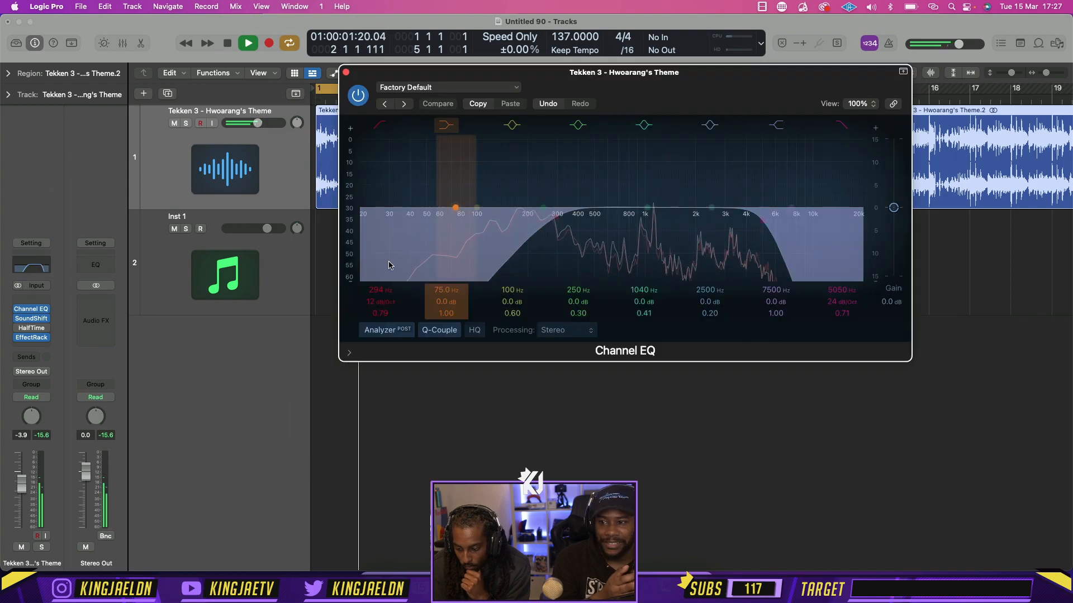
{"action": "left_click_drag", "start_coordinate": [762, 221], "coordinate": [803, 218]}
{"action": "left_click", "coordinate": [558, 219]}
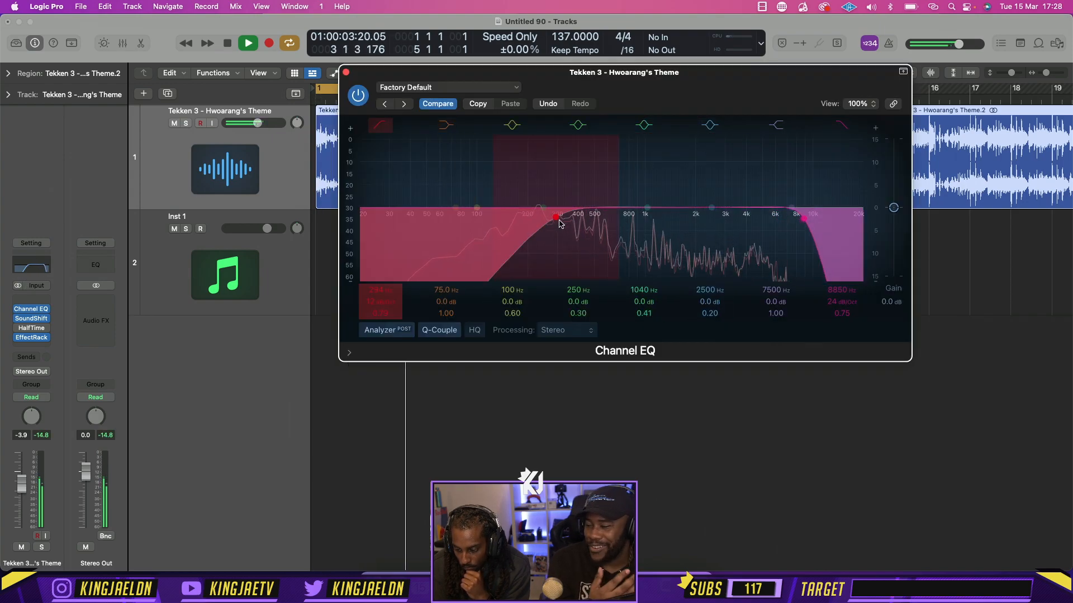
{"action": "left_click_drag", "start_coordinate": [558, 219], "coordinate": [532, 219]}
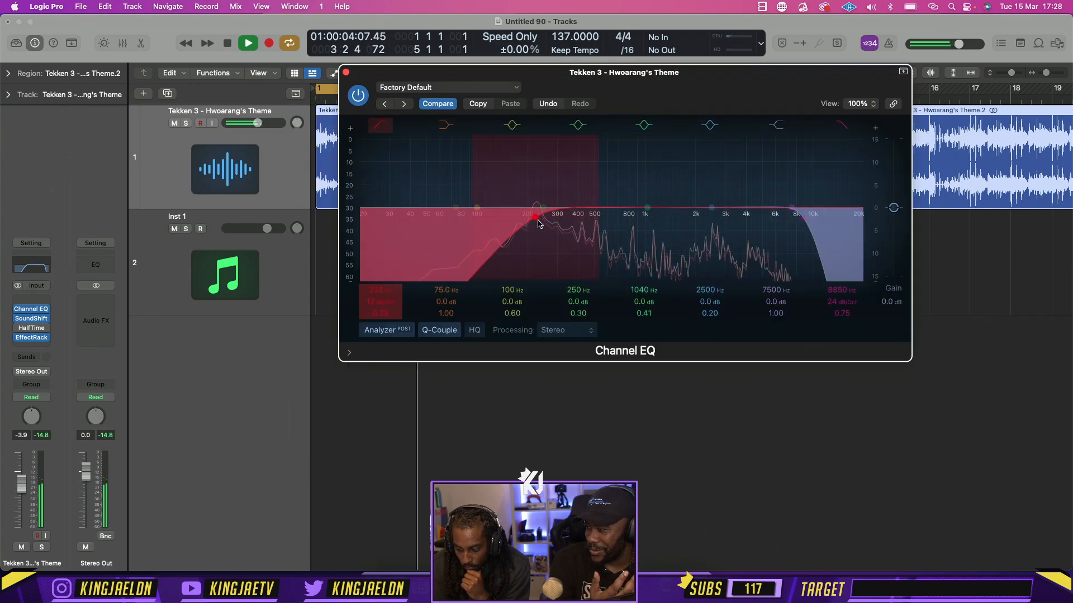
Audition the Metal Flange and Metal Springs presets in EffectRack on the theme track
{"action": "left_click", "coordinate": [32, 338]}
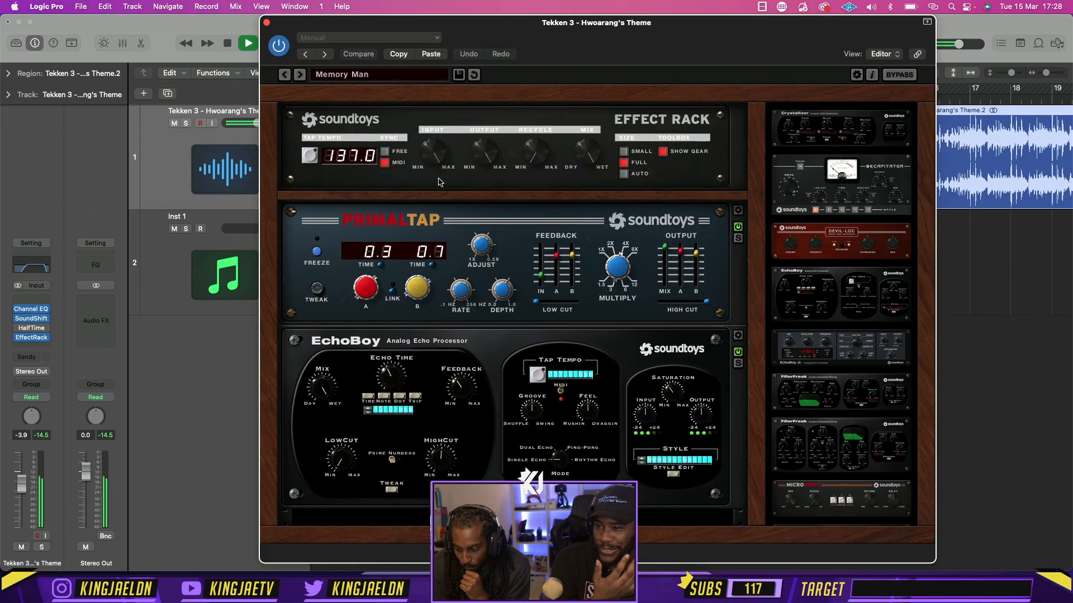
{"action": "left_click", "coordinate": [300, 75]}
{"action": "key", "text": "space"}
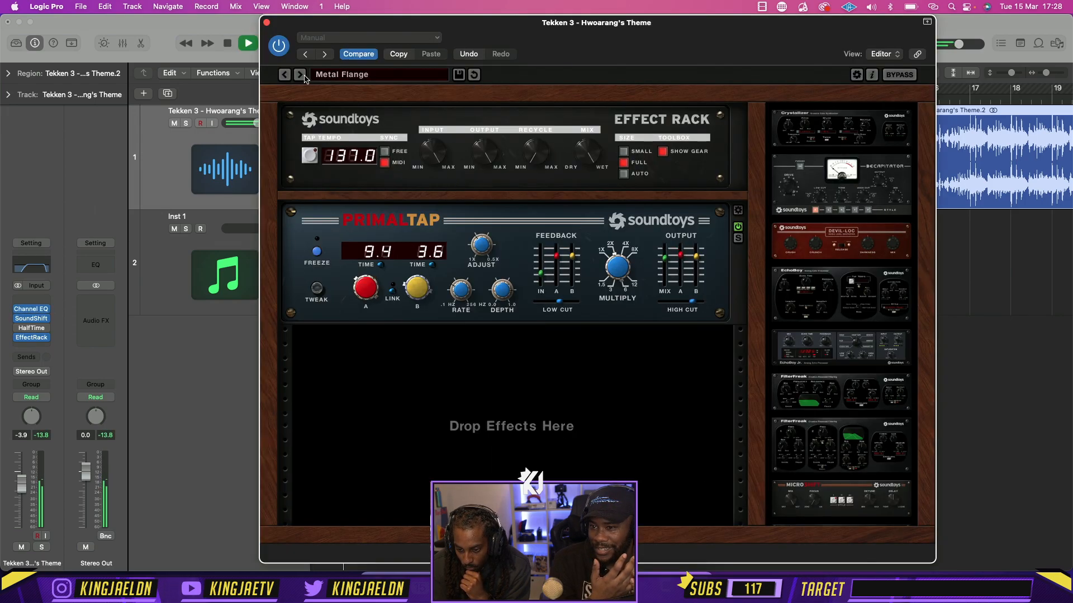
{"action": "left_click", "coordinate": [300, 74]}
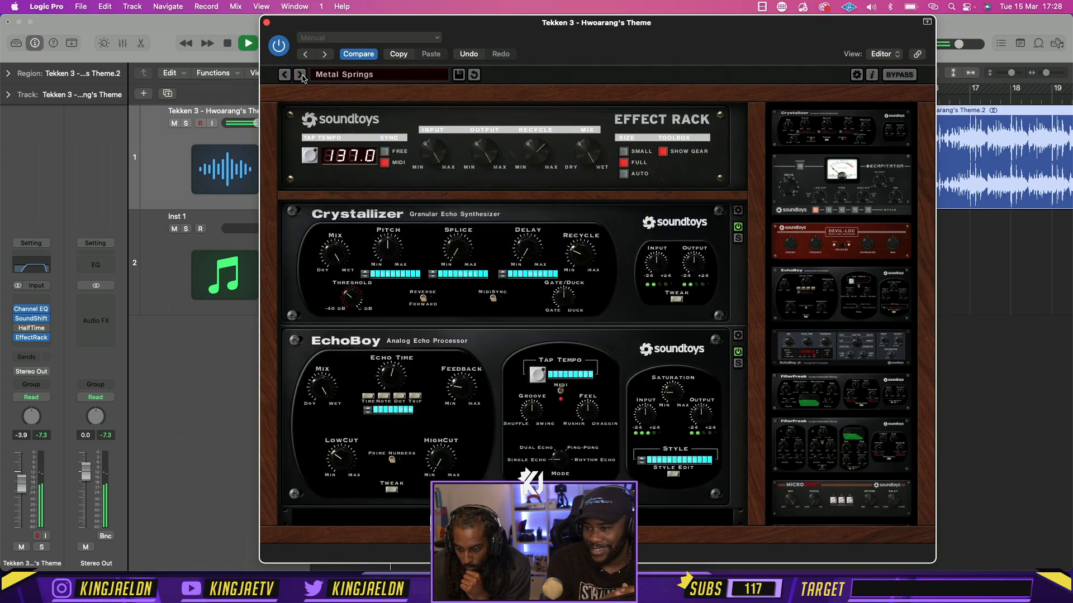
Load the Chrome Hearts preset from KS - Solstice Vol 1 in EffectRack and close its window
{"action": "left_click", "coordinate": [337, 75]}
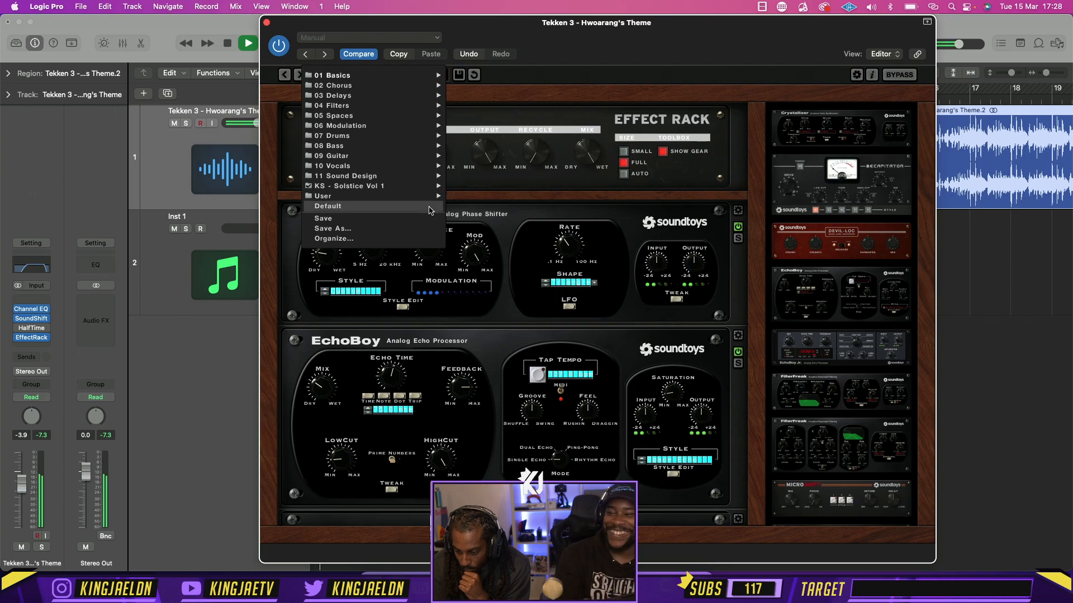
{"action": "mouse_move", "coordinate": [391, 186]}
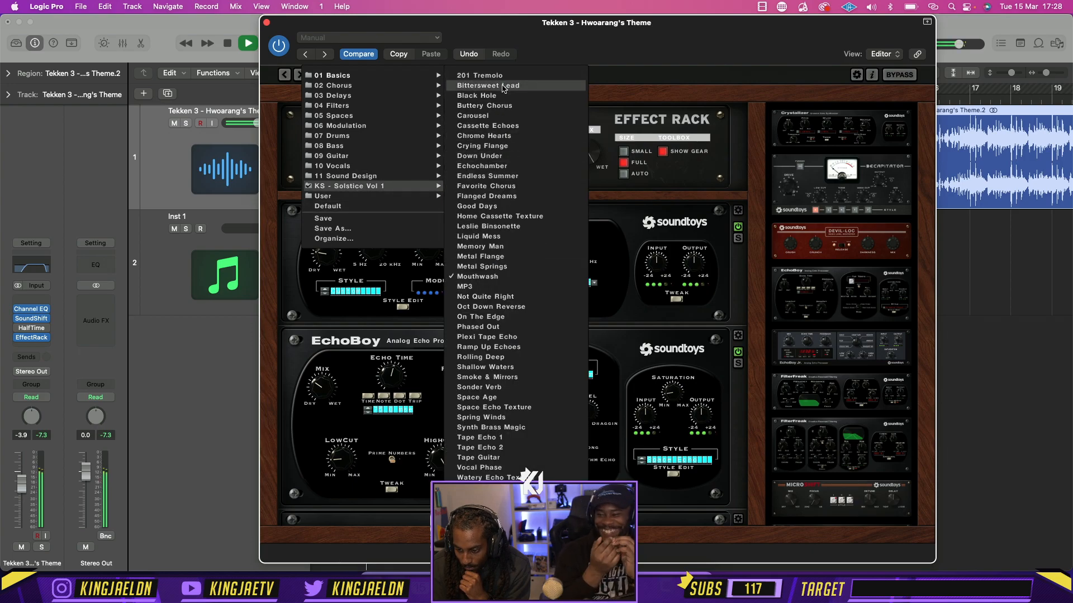
{"action": "left_click", "coordinate": [497, 136]}
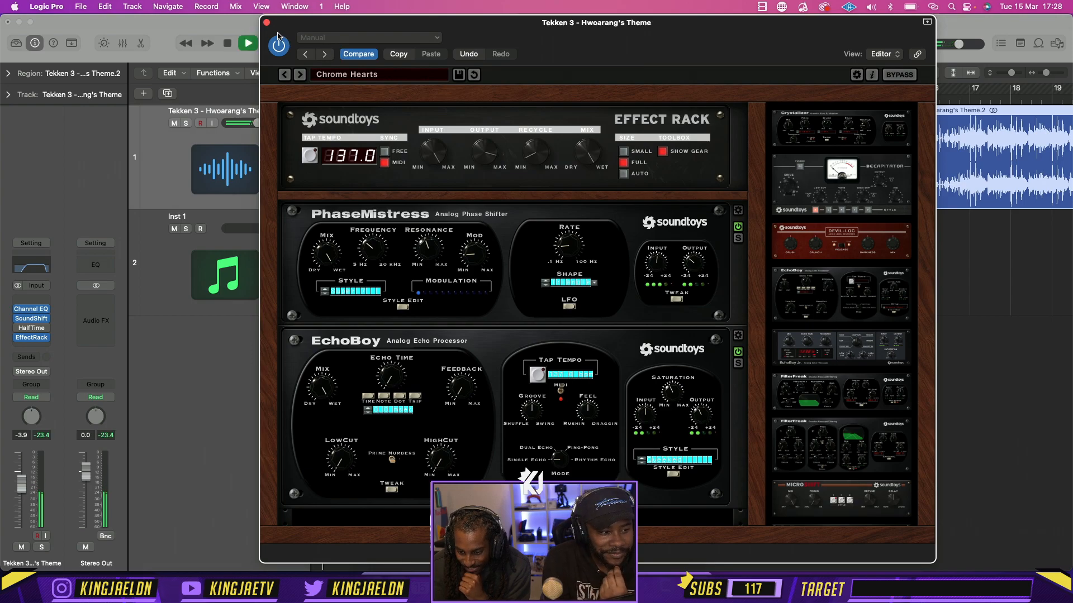
{"action": "left_click", "coordinate": [267, 24]}
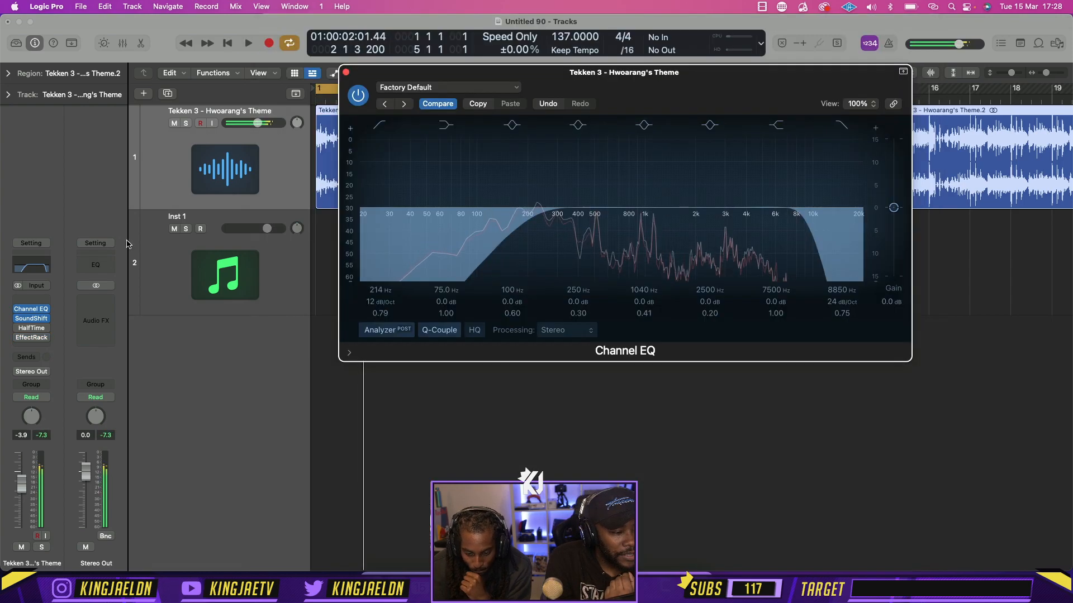
Replace HalfTime on the theme track with the Drip plug-in from Kyle Beats Inc and start playback
{"action": "left_click", "coordinate": [46, 332]}
{"action": "mouse_move", "coordinate": [223, 419]}
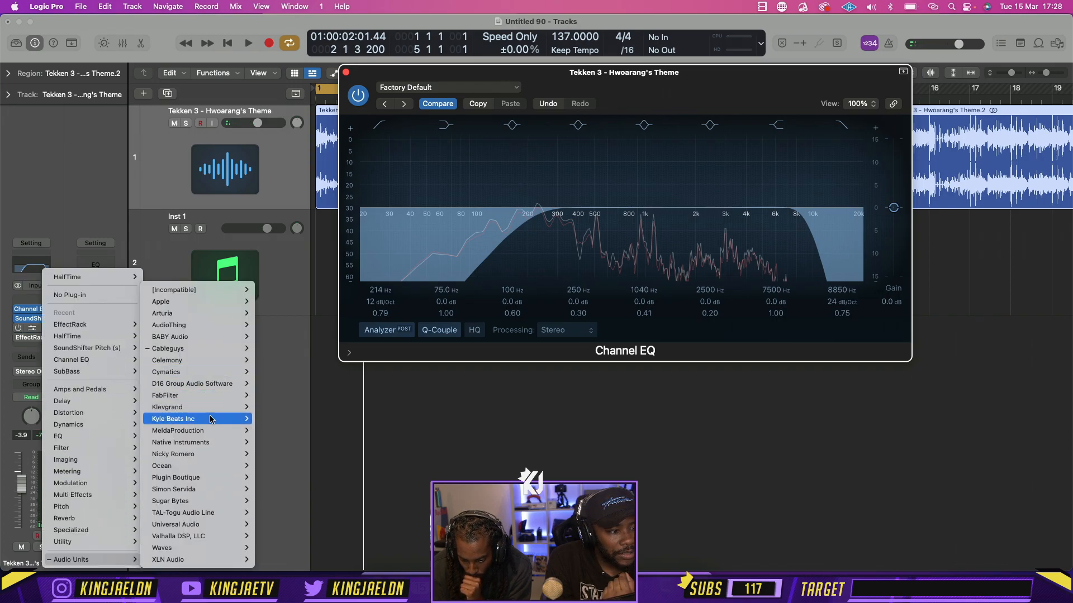
{"action": "mouse_move", "coordinate": [273, 419]}
{"action": "left_click", "coordinate": [305, 419]}
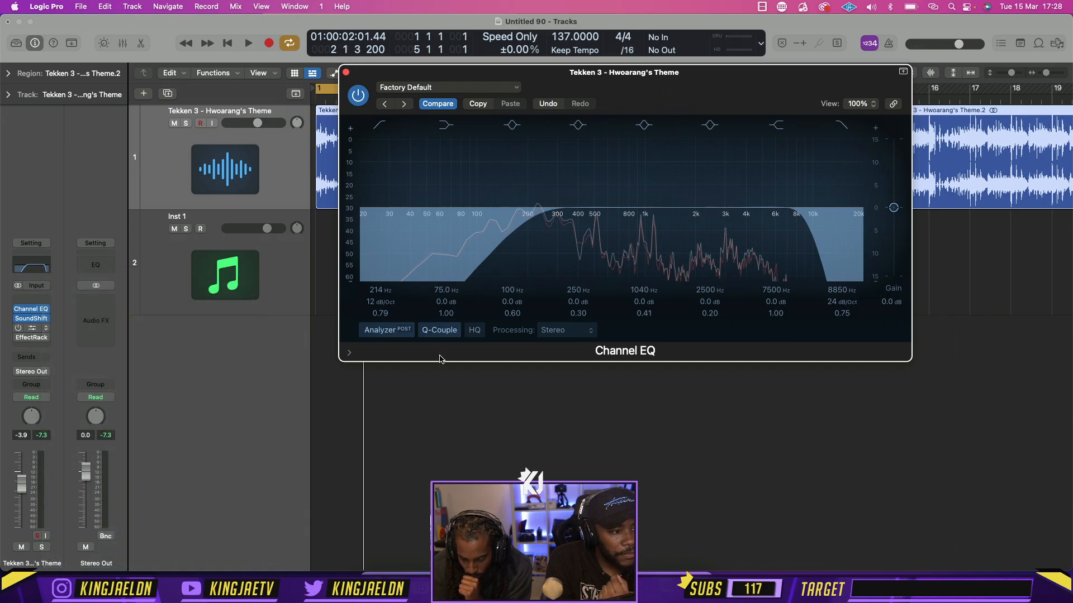
{"action": "key", "text": "space"}
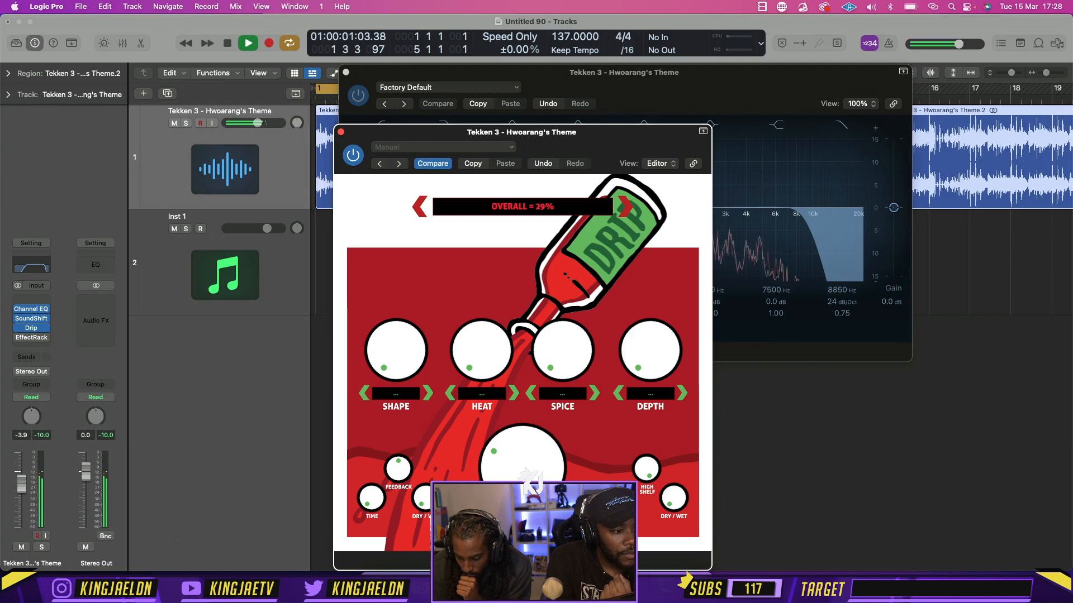
Audition Drip's Apex, Big Time and Calibur presets, choose Big Time, and close the Drip and Channel EQ windows
{"action": "left_click", "coordinate": [633, 216]}
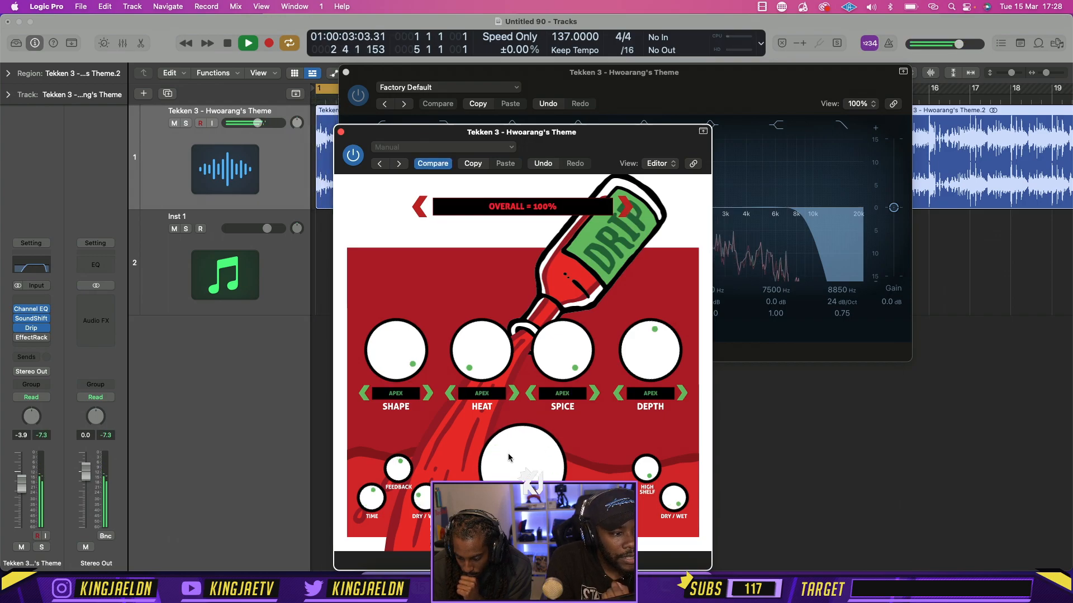
{"action": "left_click", "coordinate": [627, 209]}
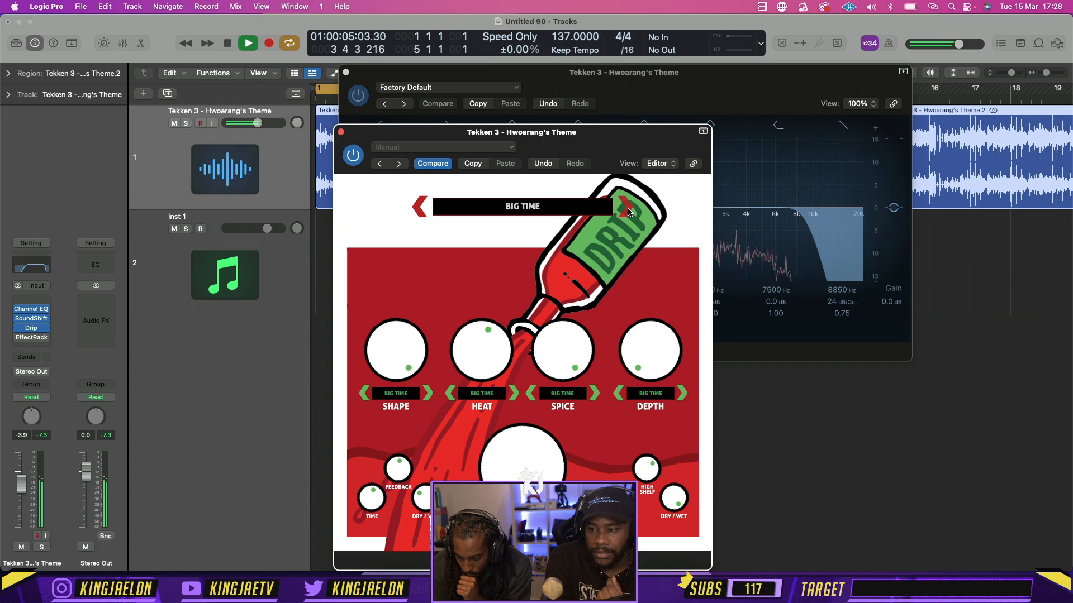
{"action": "left_click", "coordinate": [627, 206]}
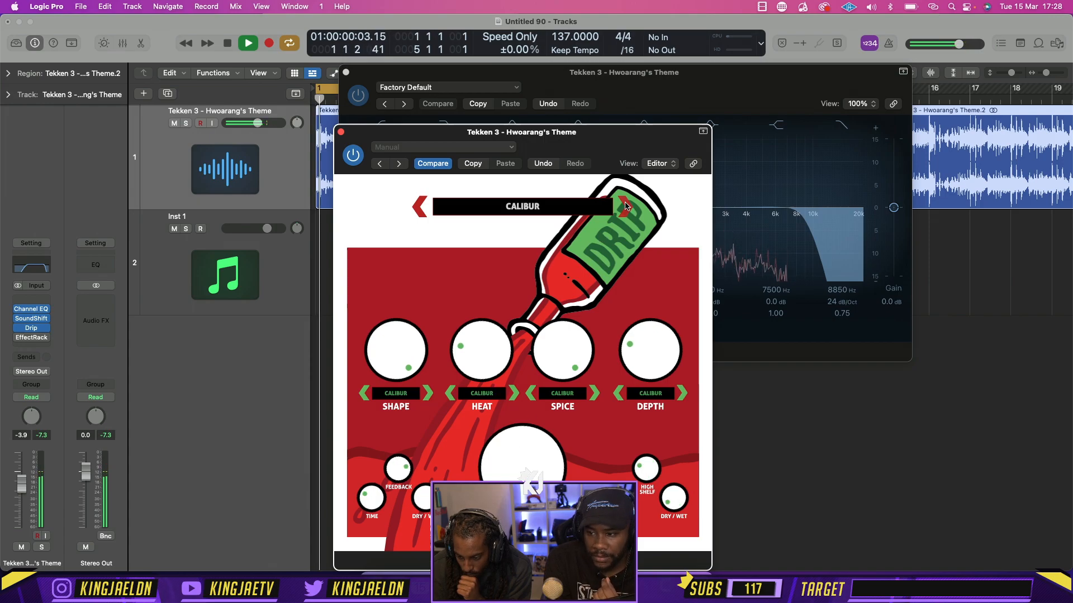
{"action": "left_click", "coordinate": [419, 207]}
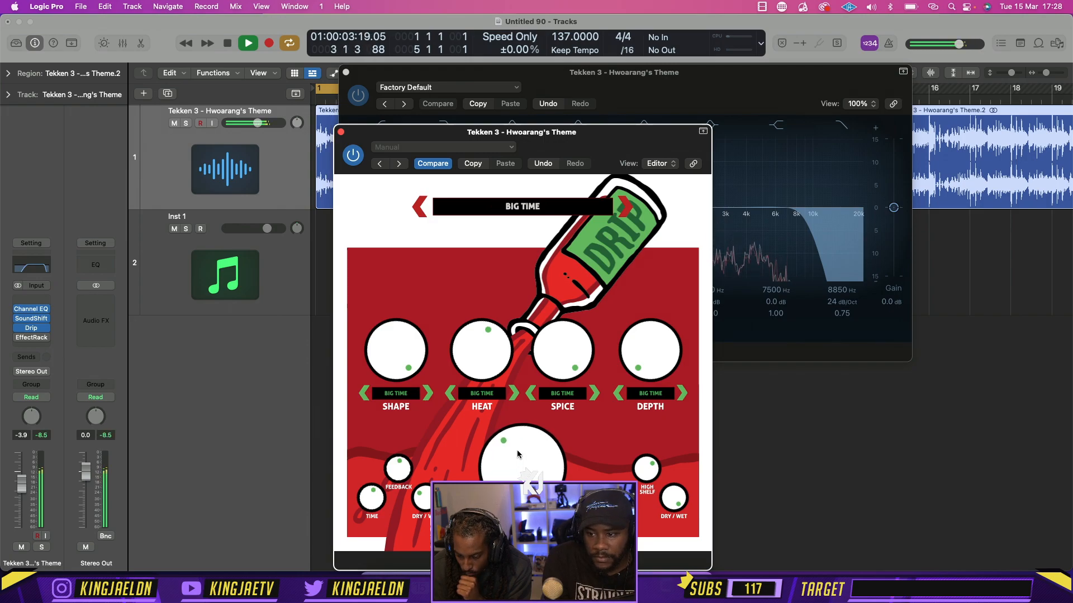
{"action": "left_click", "coordinate": [341, 132]}
{"action": "left_click", "coordinate": [345, 72]}
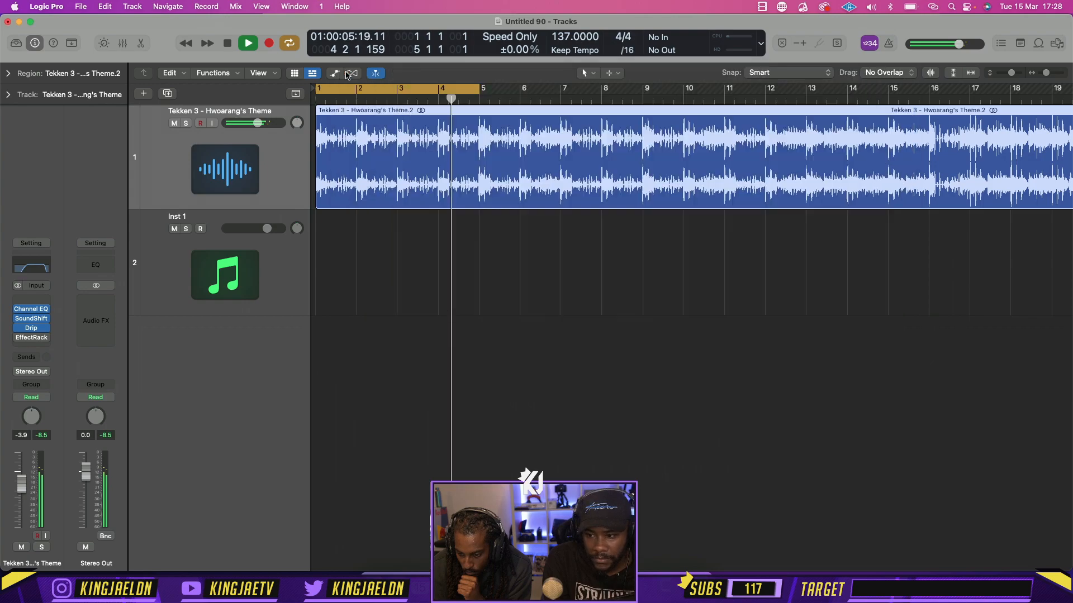
Split the theme region at bar 5 and copy its first four bars onto a duplicate audio track below
{"action": "key", "text": "space"}
{"action": "left_click", "coordinate": [482, 99]}
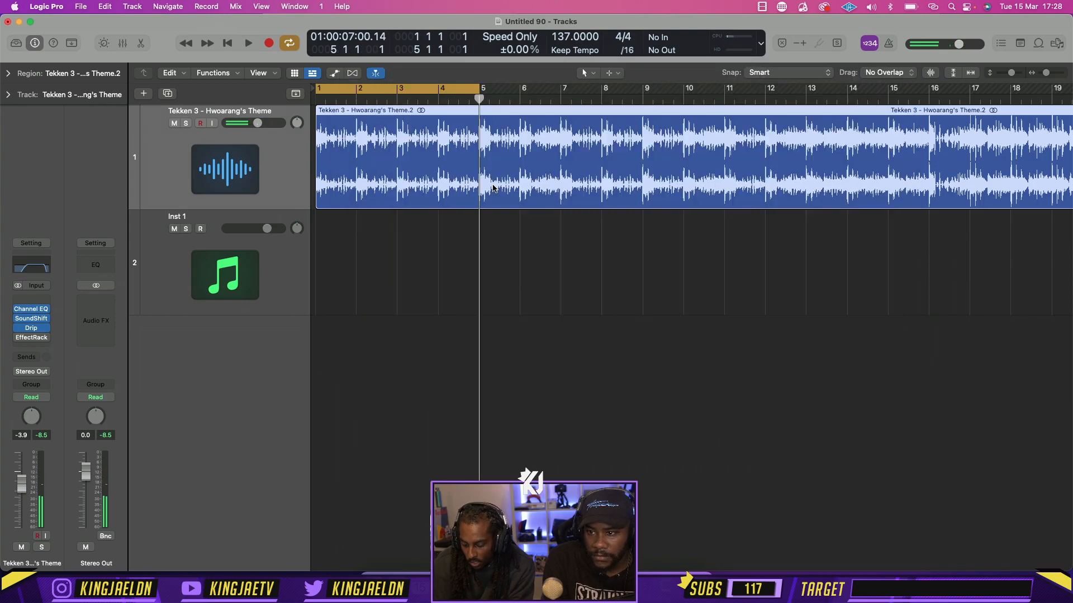
{"action": "key", "text": "super+t"}
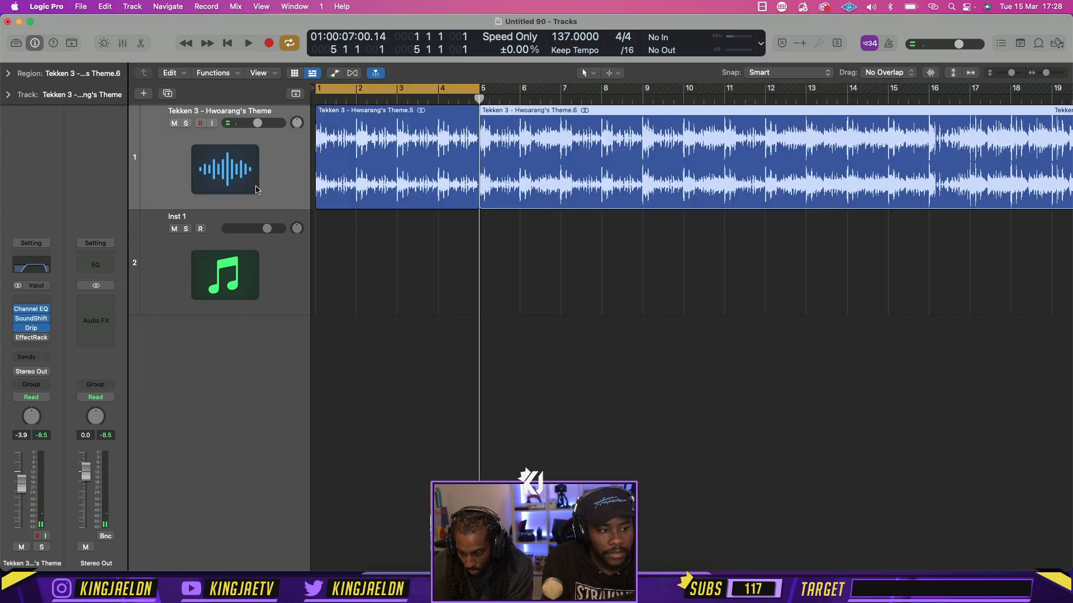
{"action": "key", "text": "super+d"}
{"action": "left_click_drag", "start_coordinate": [367, 185], "coordinate": [367, 290]}
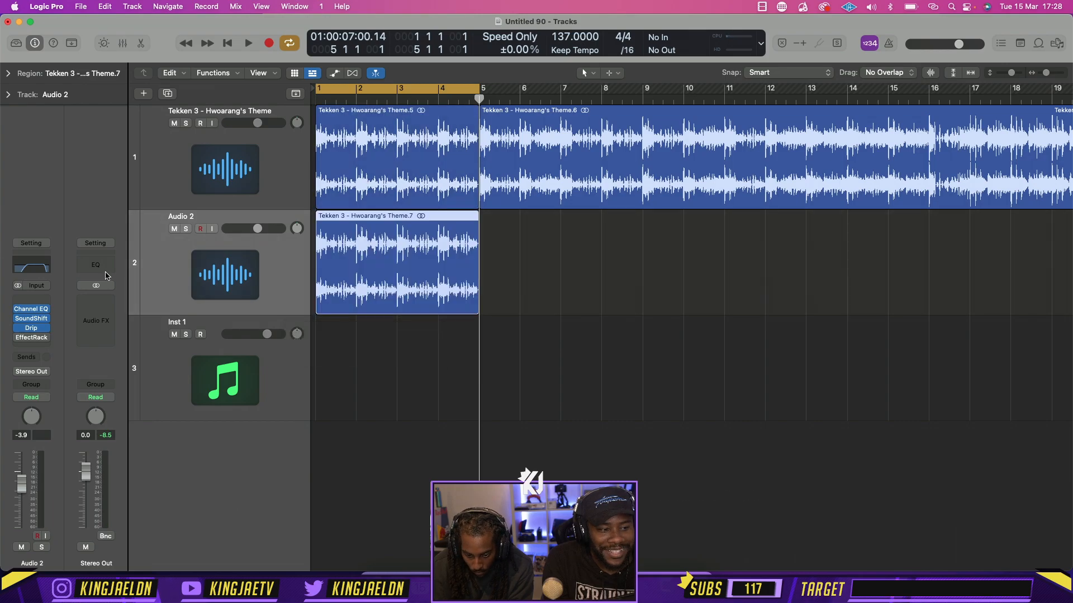
Review the Drip settings on the Audio 2 track and close the plug-in window
{"action": "left_click", "coordinate": [32, 345]}
{"action": "left_click", "coordinate": [300, 366]}
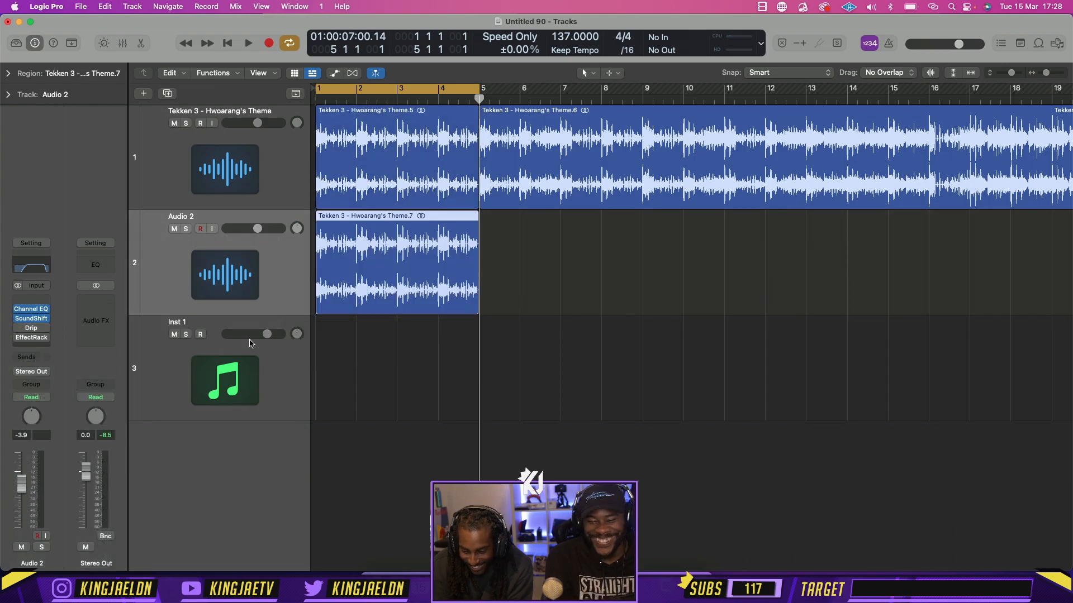
{"action": "left_click", "coordinate": [35, 329]}
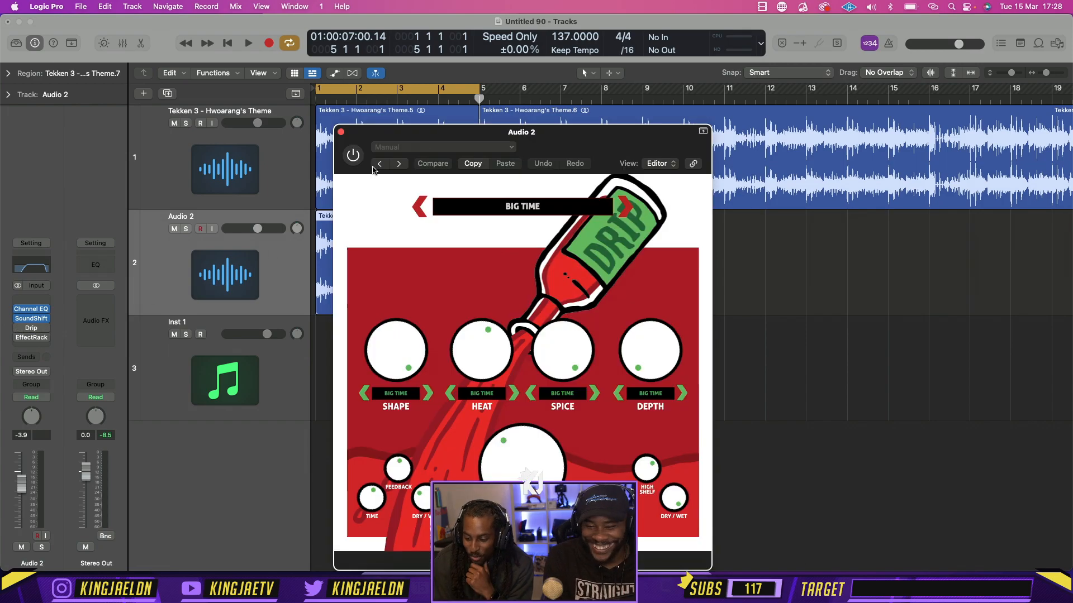
{"action": "left_click_drag", "start_coordinate": [555, 147], "coordinate": [522, 93]}
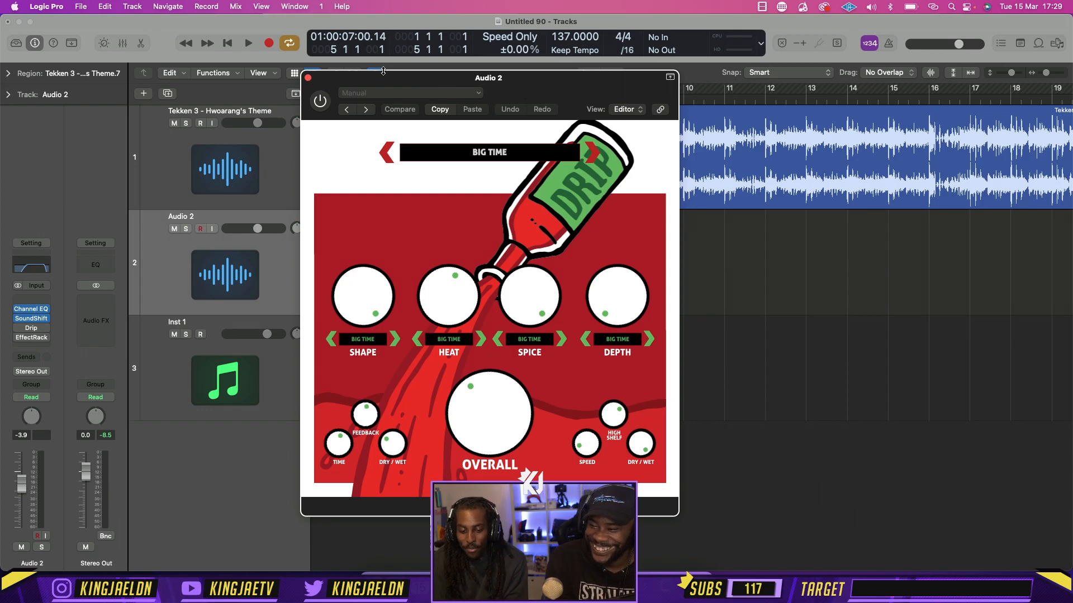
{"action": "left_click", "coordinate": [307, 79]}
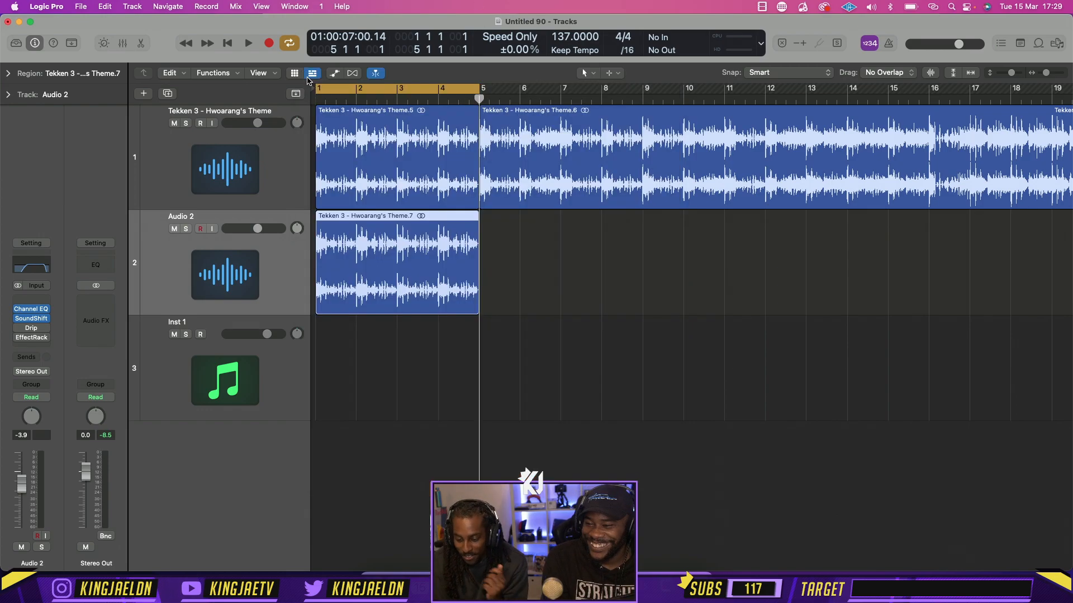
Insert the Cableguys HalfTime plug-in after EffectRack on the Audio 2 track and start playback
{"action": "left_click", "coordinate": [38, 345]}
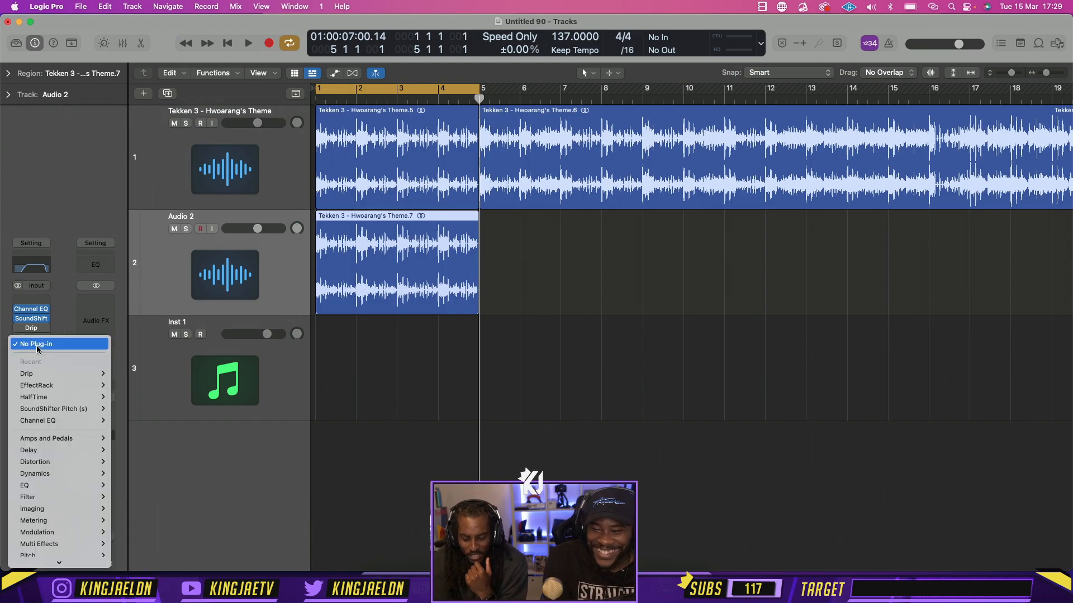
{"action": "mouse_move", "coordinate": [67, 559]}
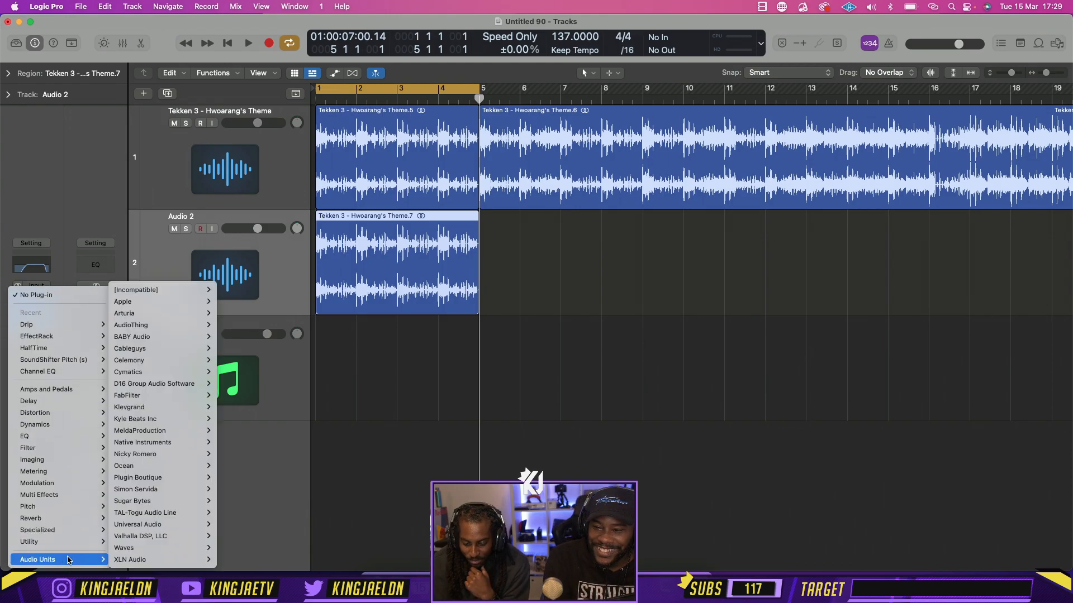
{"action": "mouse_move", "coordinate": [159, 337]}
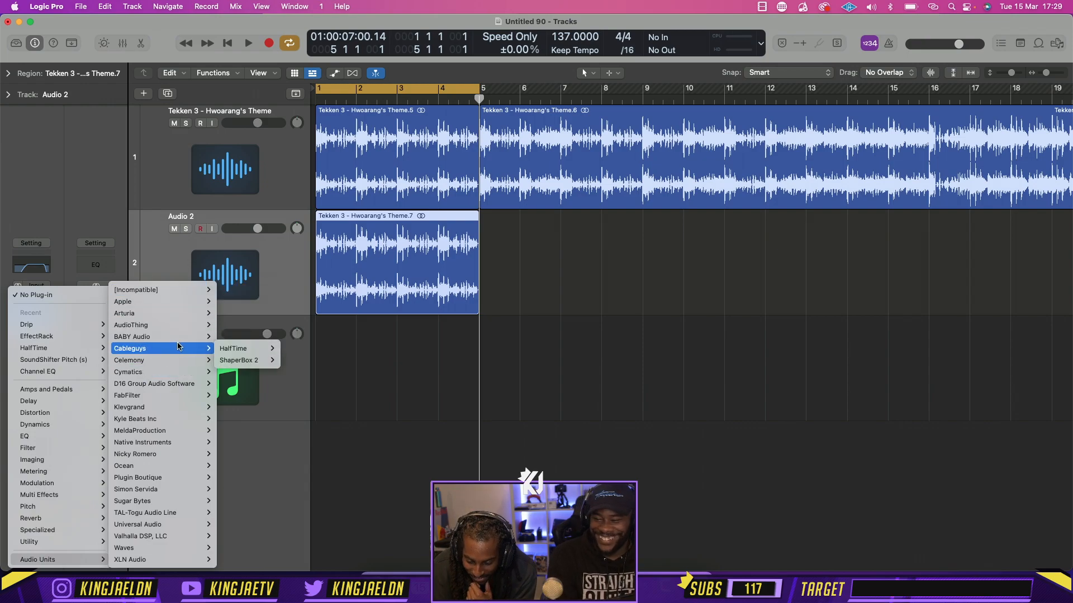
{"action": "mouse_move", "coordinate": [234, 348]}
{"action": "left_click", "coordinate": [296, 348]}
{"action": "key", "text": "space"}
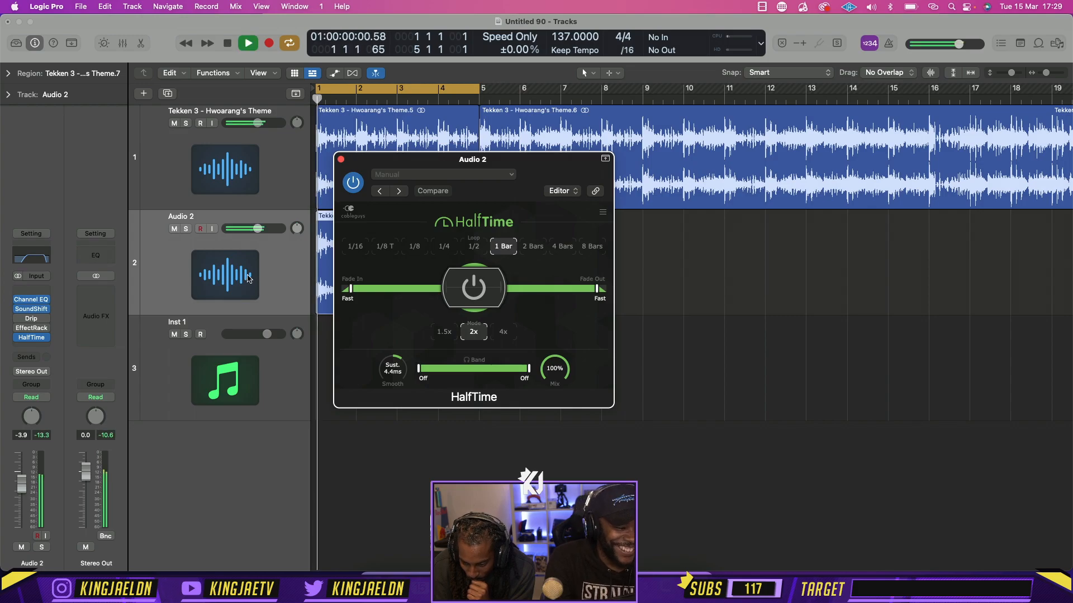
Lower the Audio 2 volume to -11.8 dB, bypass its Channel EQ, and close the HalfTime window
{"action": "left_click_drag", "start_coordinate": [258, 229], "coordinate": [244, 229]}
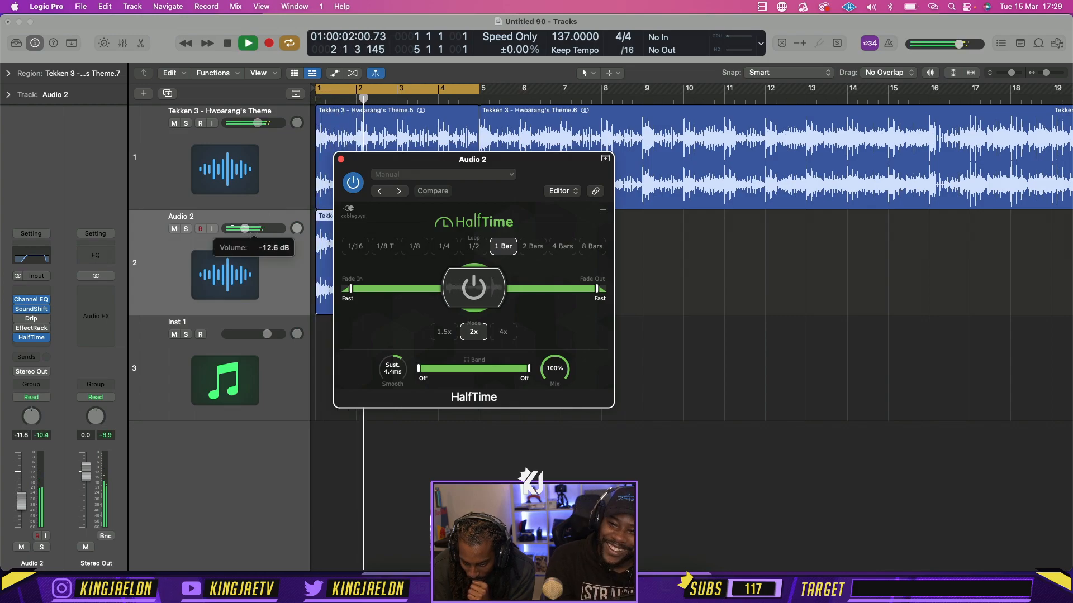
{"action": "left_click", "coordinate": [18, 300]}
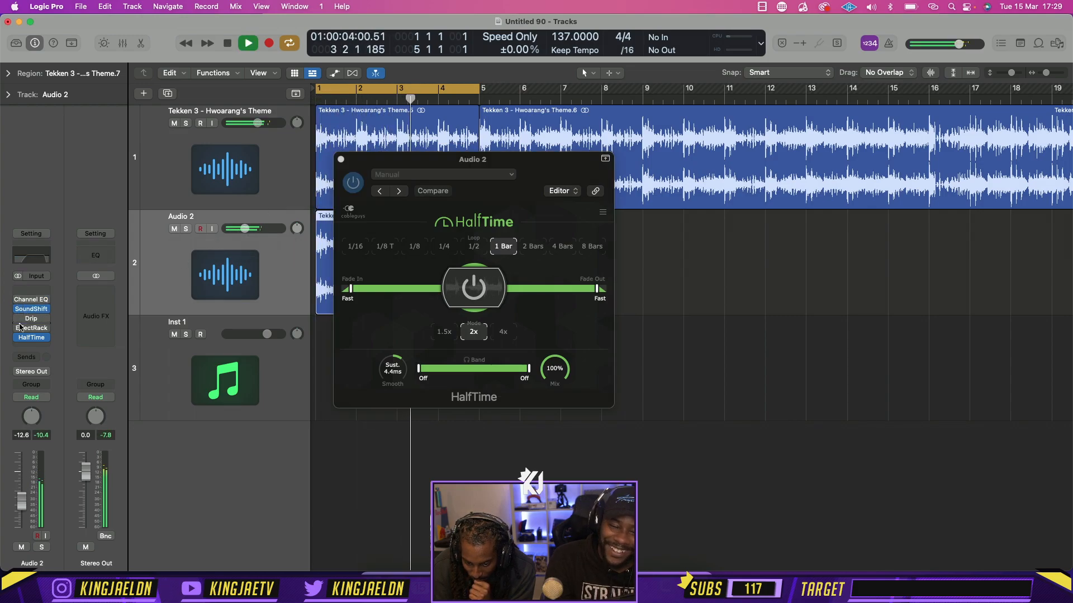
{"action": "left_click_drag", "start_coordinate": [21, 501], "coordinate": [22, 499]}
{"action": "left_click", "coordinate": [341, 160]}
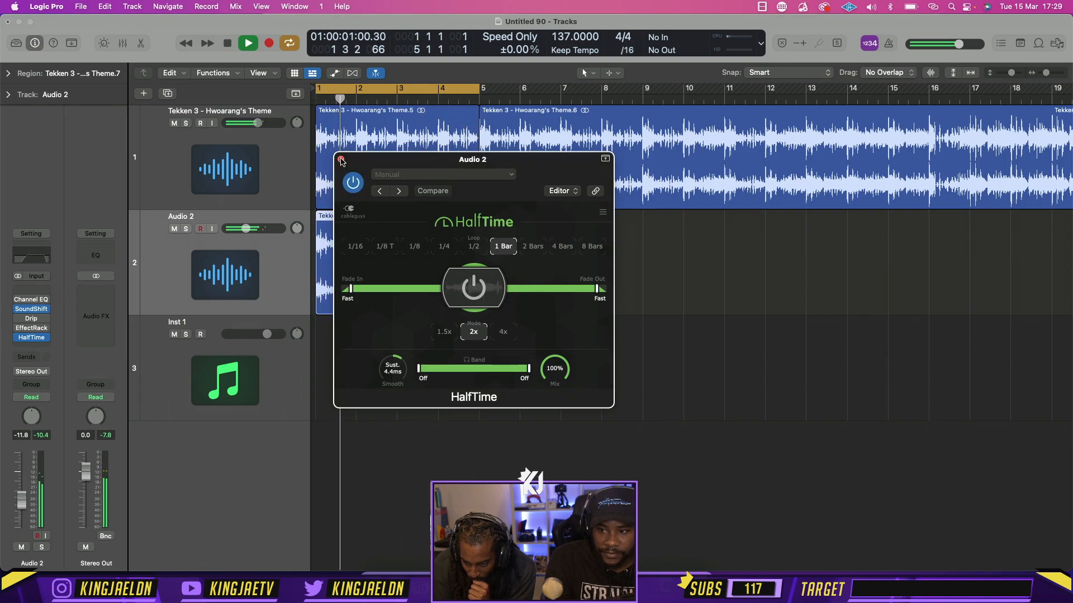
{"action": "left_click", "coordinate": [340, 160]}
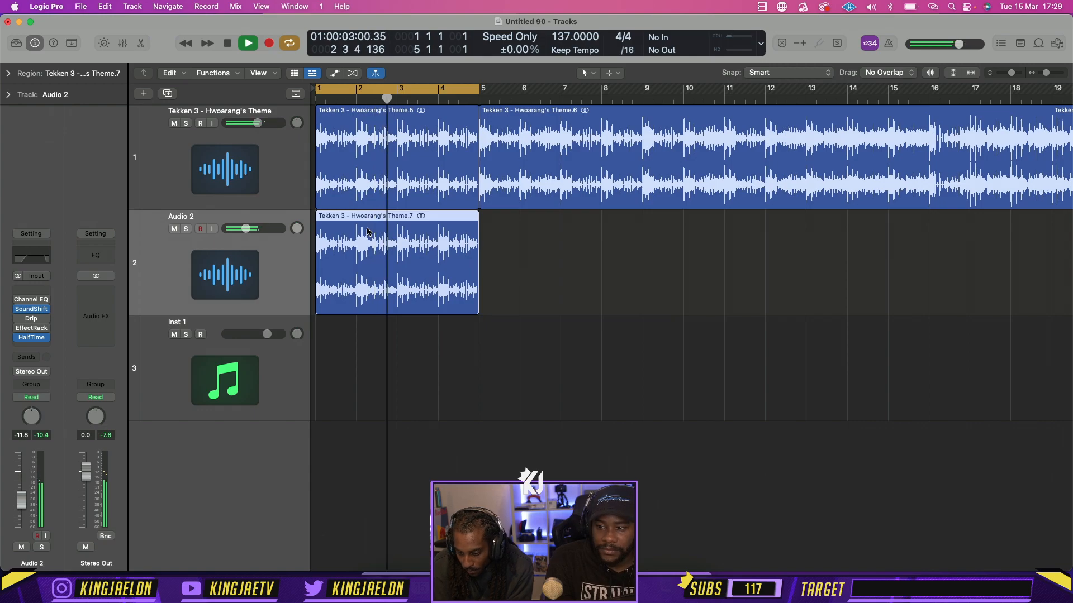
Move the cycle range to bars 5 to 9 and audition that section of the theme
{"action": "key", "text": "space"}
{"action": "left_click_drag", "start_coordinate": [456, 93], "coordinate": [621, 84]}
{"action": "key", "text": "space"}
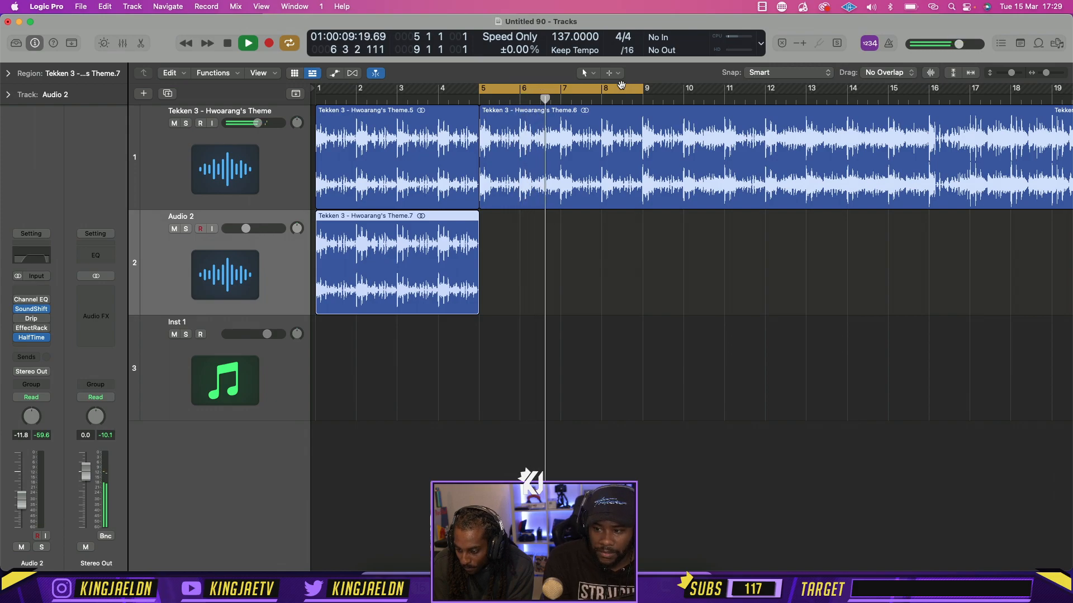
{"action": "key", "text": "space"}
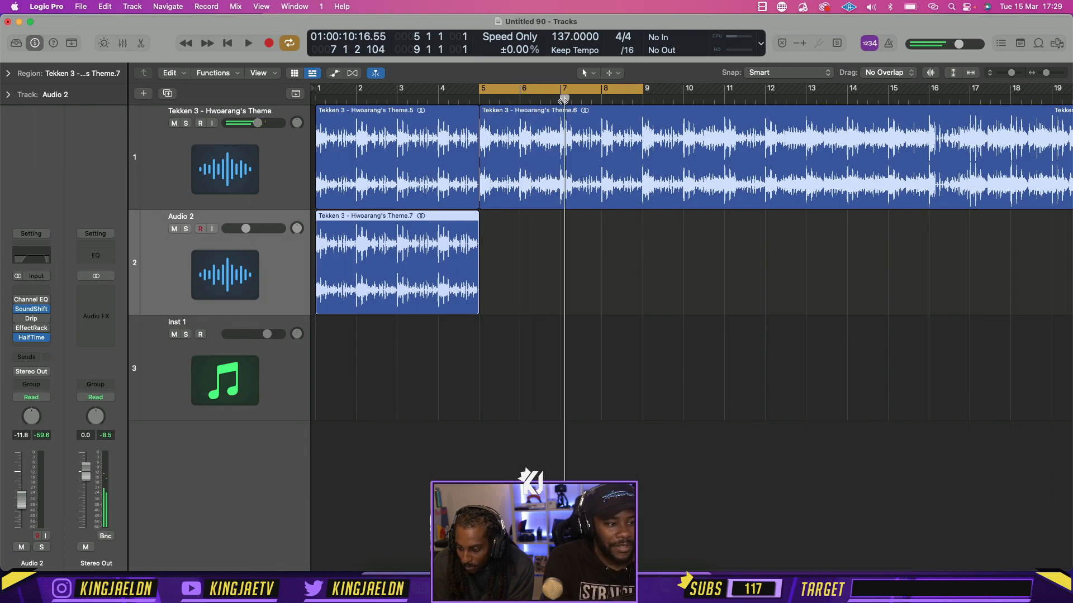
Load Quick Sampler (Single Sample) in stereo as the instrument on the Inst 1 track
{"action": "left_click", "coordinate": [250, 365]}
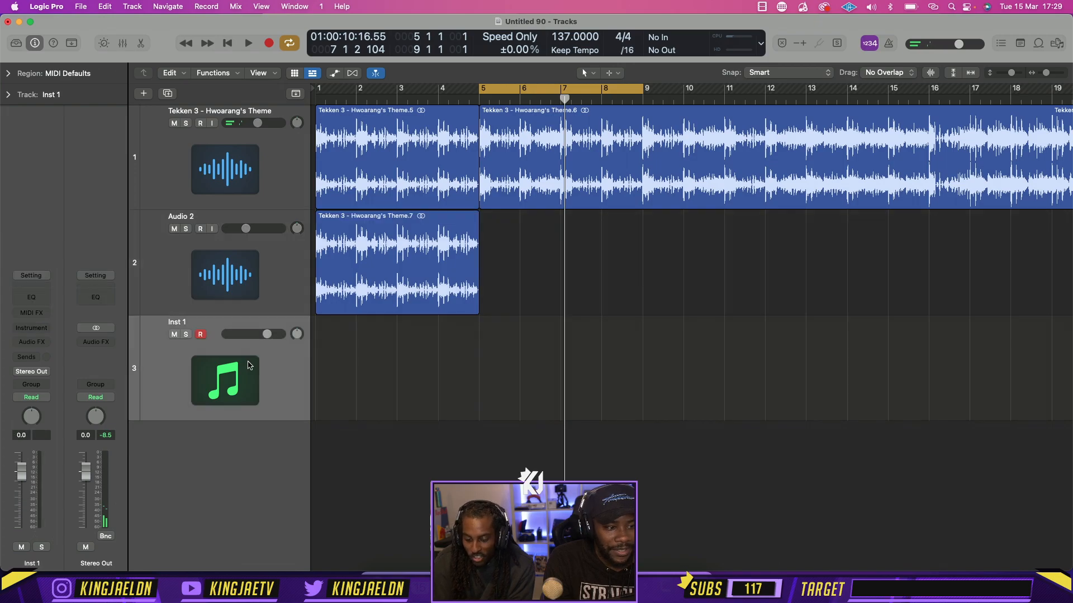
{"action": "left_click", "coordinate": [39, 329]}
{"action": "scroll", "coordinate": [59, 519], "scroll_direction": "down", "scroll_amount": 5}
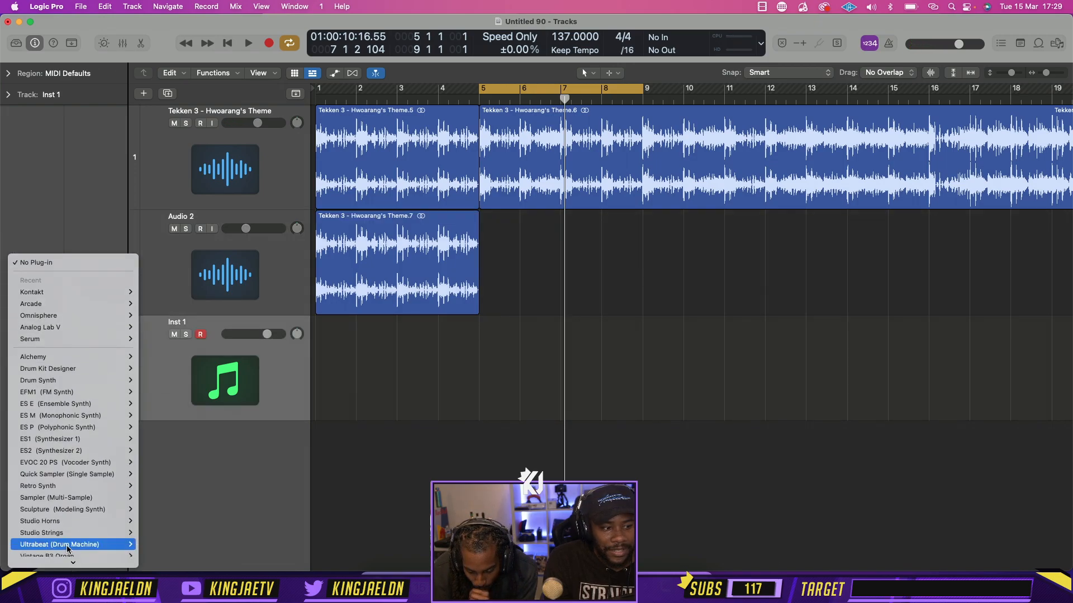
{"action": "scroll", "coordinate": [62, 516], "scroll_direction": "down", "scroll_amount": 3}
{"action": "mouse_move", "coordinate": [69, 549]}
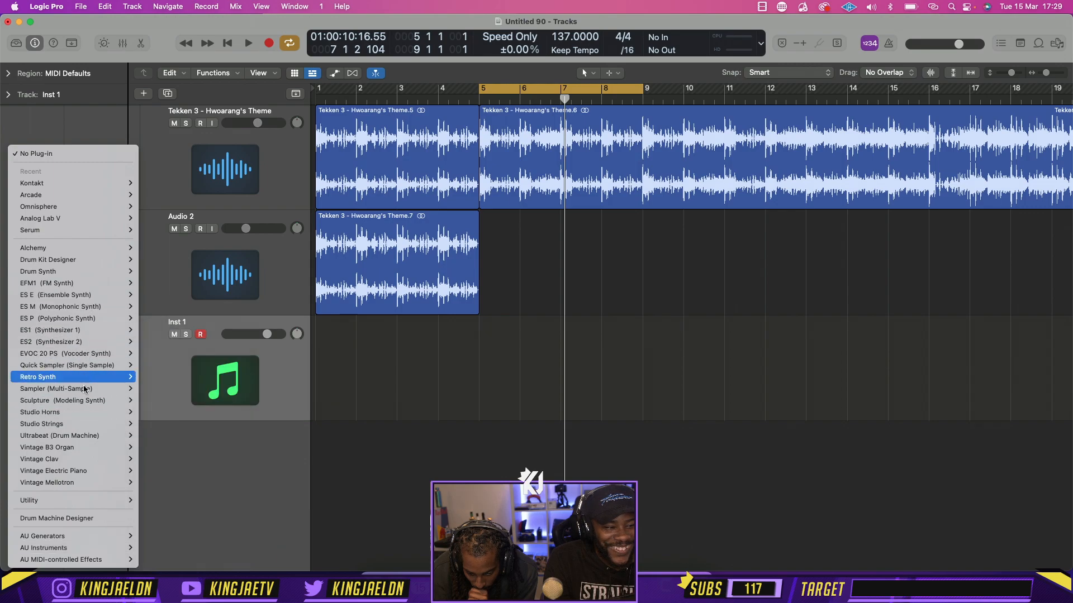
{"action": "mouse_move", "coordinate": [74, 365]}
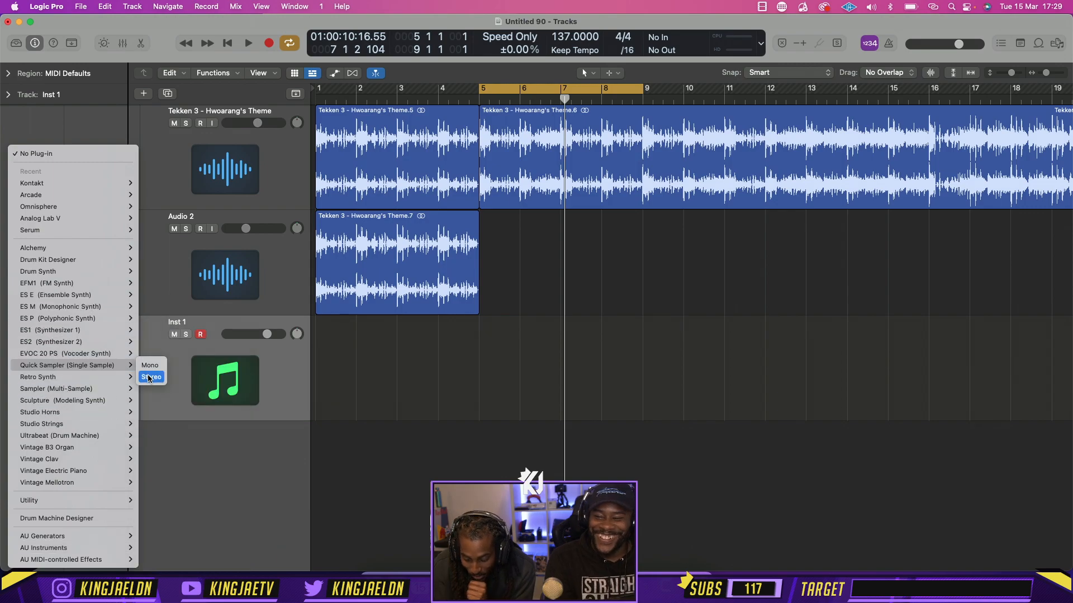
{"action": "left_click", "coordinate": [149, 378]}
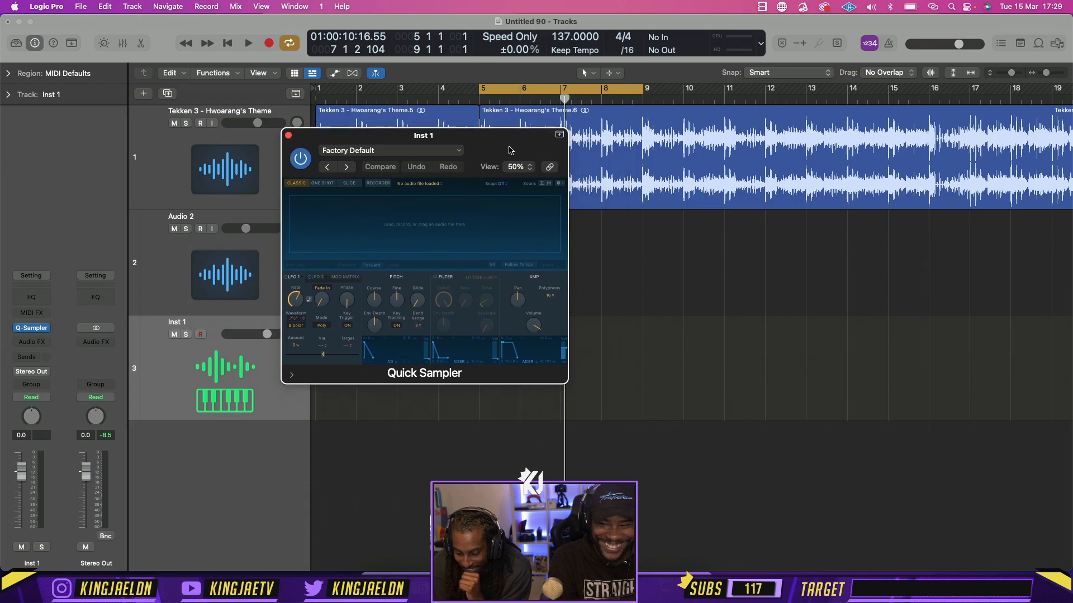
Switch to Finder, reposition the 03] Kicks window, and close the surplus Finder windows around it
{"action": "left_click", "coordinate": [379, 563]}
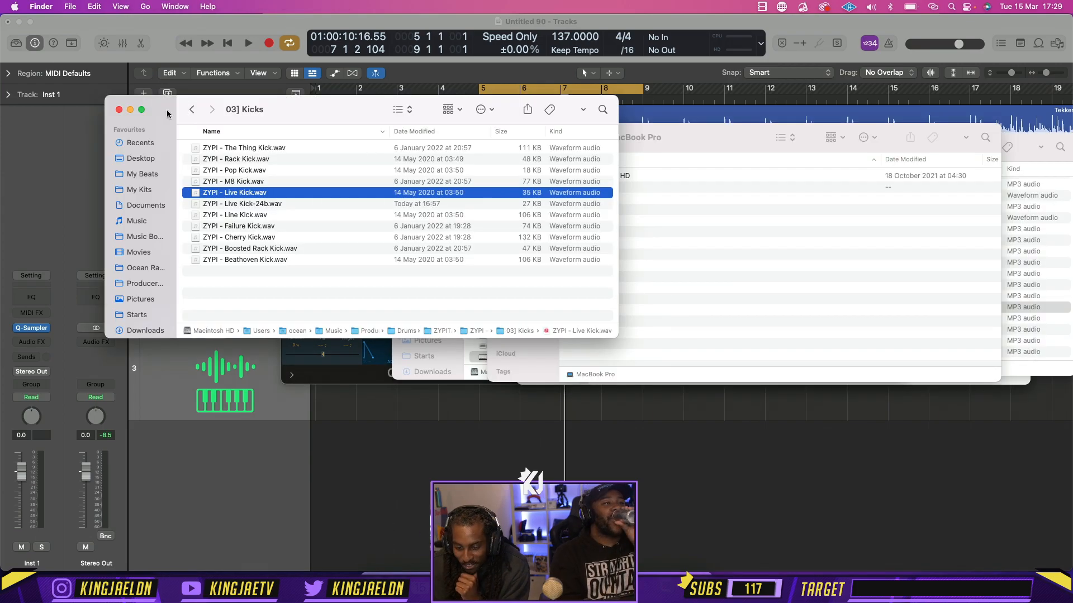
{"action": "left_click_drag", "start_coordinate": [250, 108], "coordinate": [447, 142]}
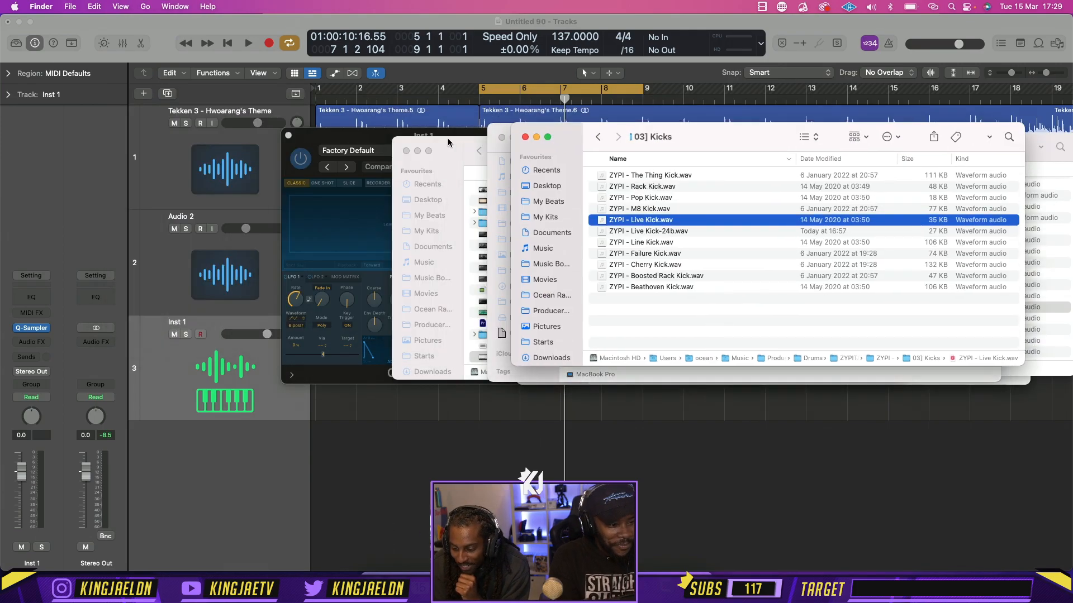
{"action": "left_click", "coordinate": [501, 138]}
{"action": "left_click", "coordinate": [406, 151]}
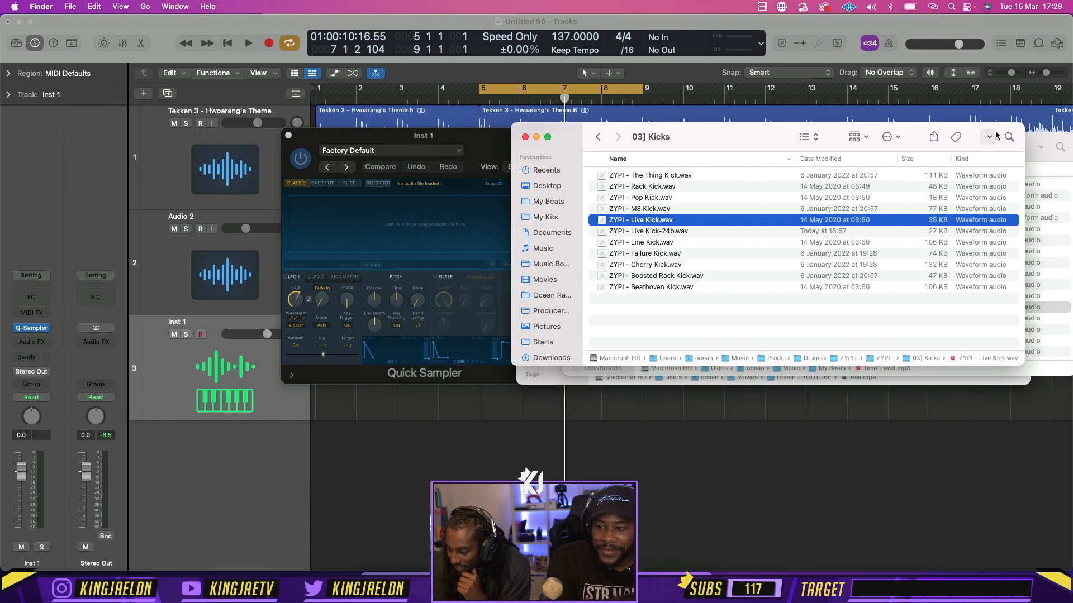
{"action": "left_click", "coordinate": [1028, 144]}
{"action": "left_click", "coordinate": [588, 146]}
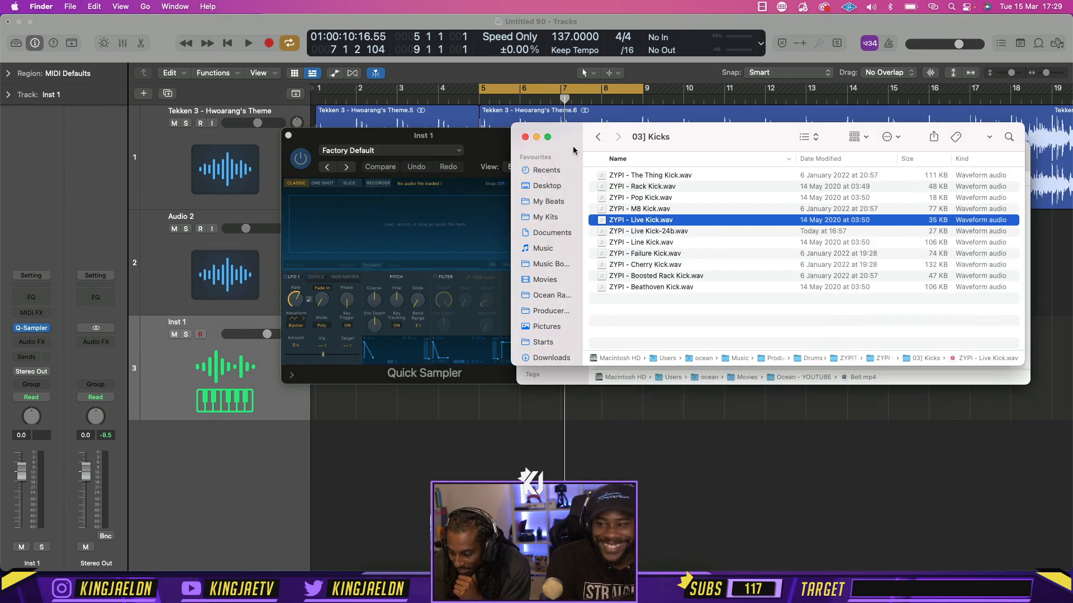
{"action": "left_click_drag", "start_coordinate": [553, 138], "coordinate": [590, 160]}
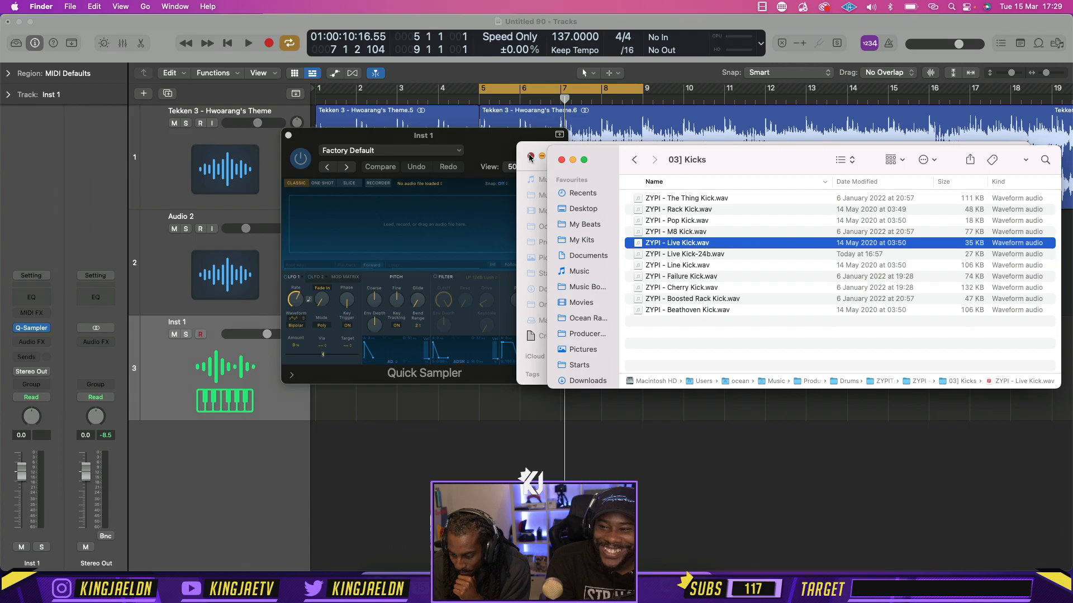
{"action": "left_click", "coordinate": [530, 157]}
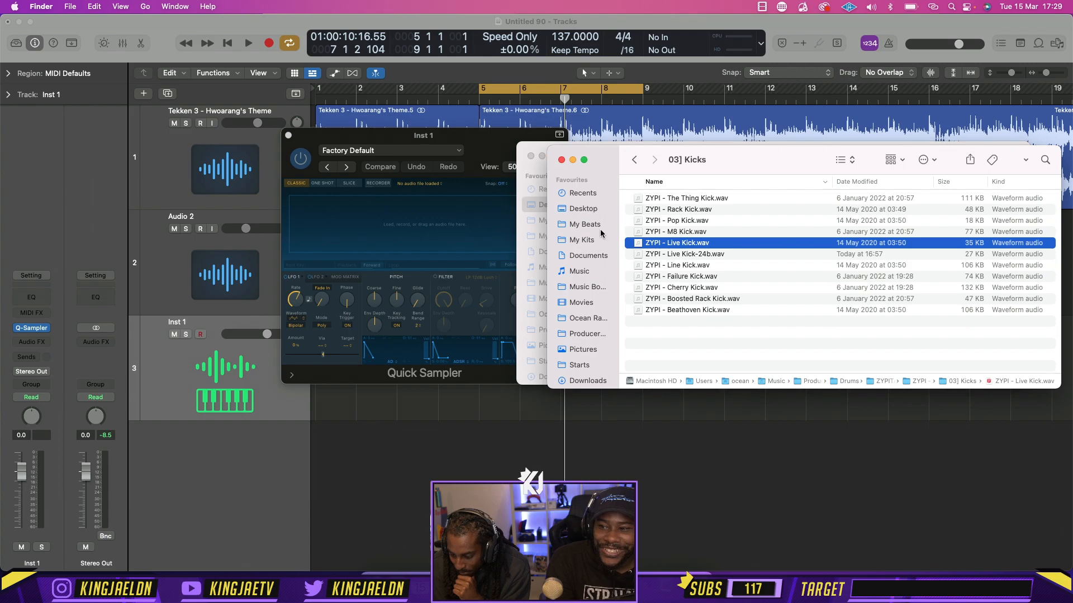
Go back to the Drums folder and open the Counter Snare folder inside Jay Cactus - The Prick Kit Vol. 4
{"action": "left_click", "coordinate": [644, 164]}
{"action": "left_click", "coordinate": [641, 164]}
{"action": "left_click", "coordinate": [640, 165]}
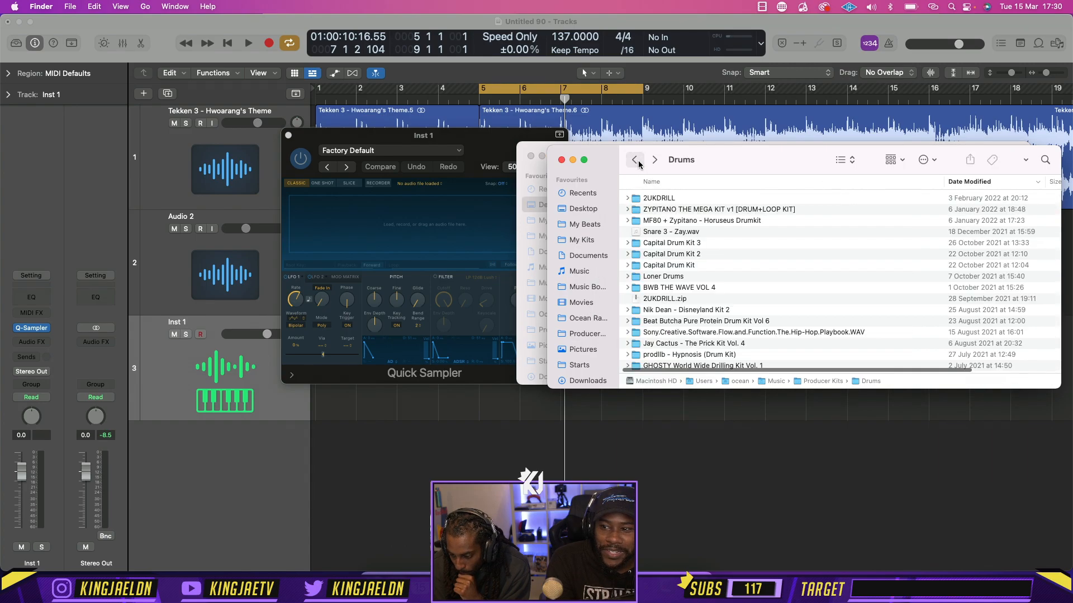
{"action": "scroll", "coordinate": [690, 268], "scroll_direction": "down", "scroll_amount": 3}
{"action": "left_click", "coordinate": [690, 279]}
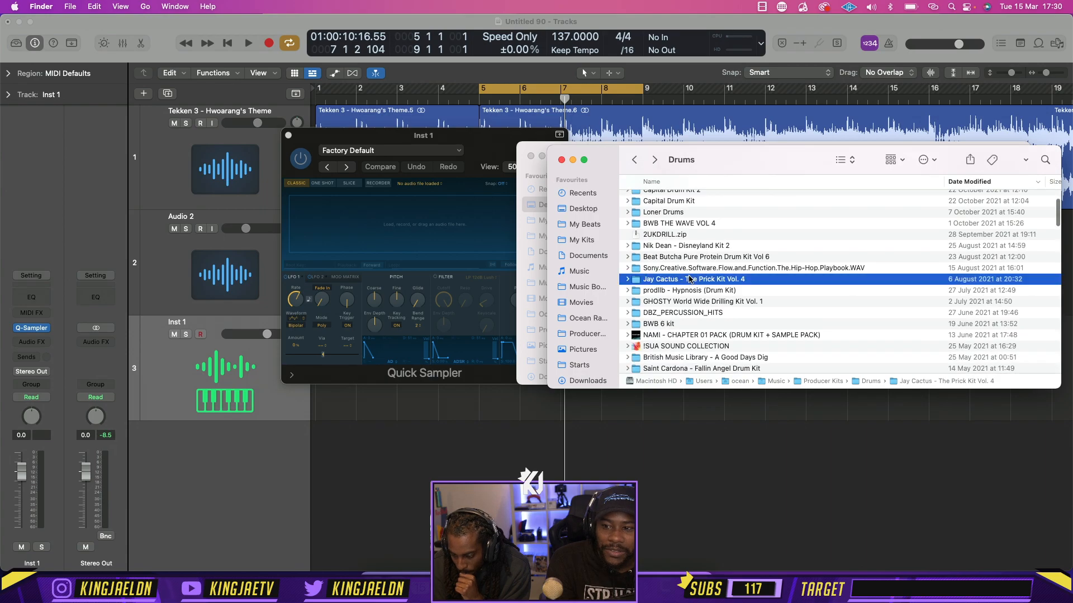
{"action": "double_click", "coordinate": [690, 279]}
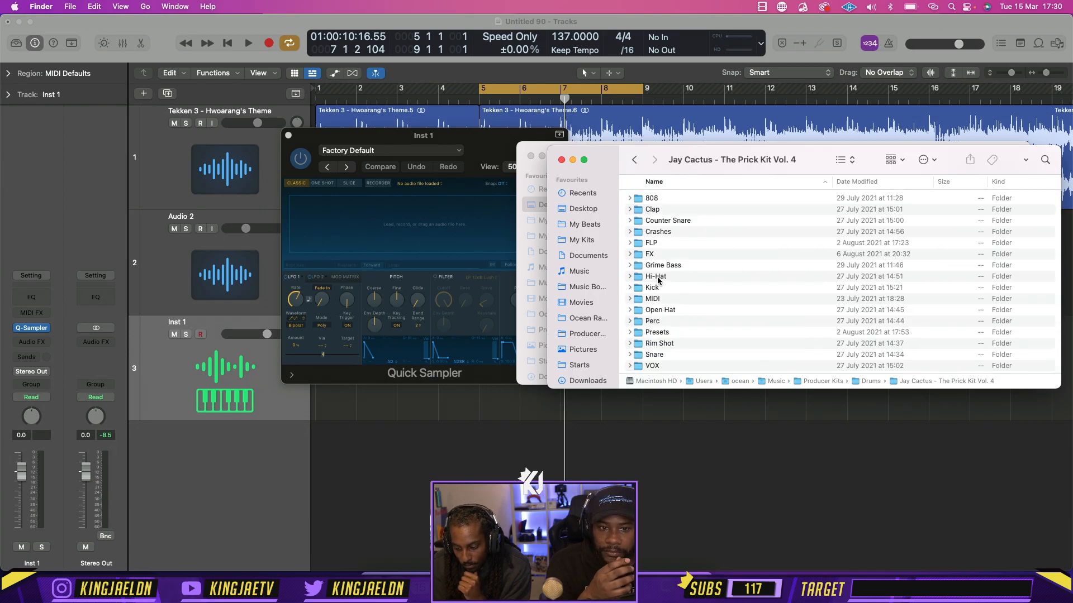
{"action": "left_click", "coordinate": [661, 220]}
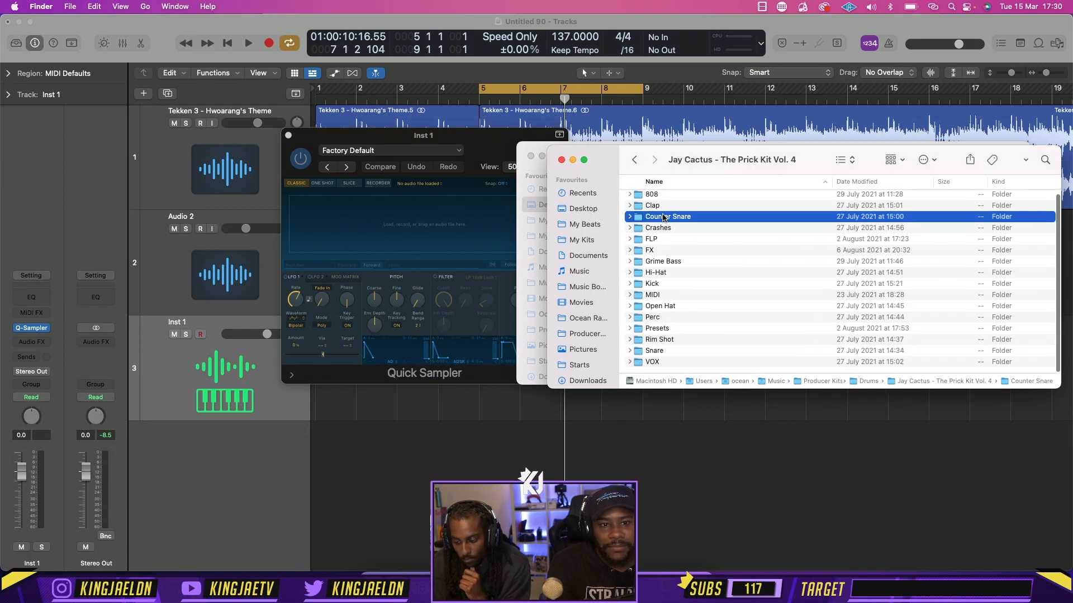
{"action": "double_click", "coordinate": [661, 220]}
Preview the first counter snares, load JayCactus - Anuva One Counter Snare.wav into Quick Sampler, and close the sampler window
{"action": "left_click", "coordinate": [659, 200]}
{"action": "key", "text": "space"}
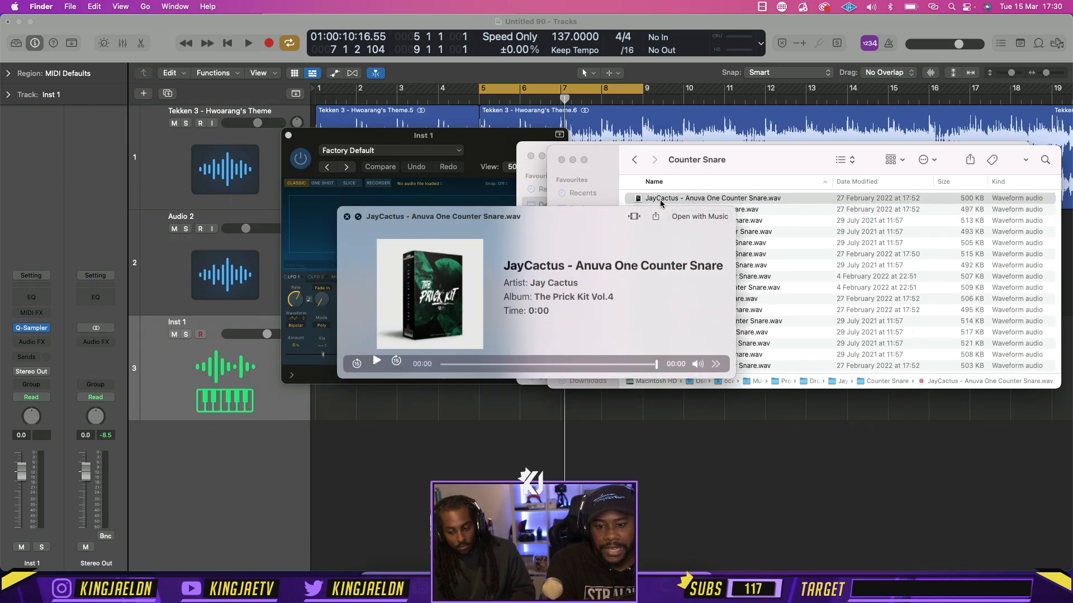
{"action": "key", "text": "Down"}
{"action": "key", "text": "Down"}
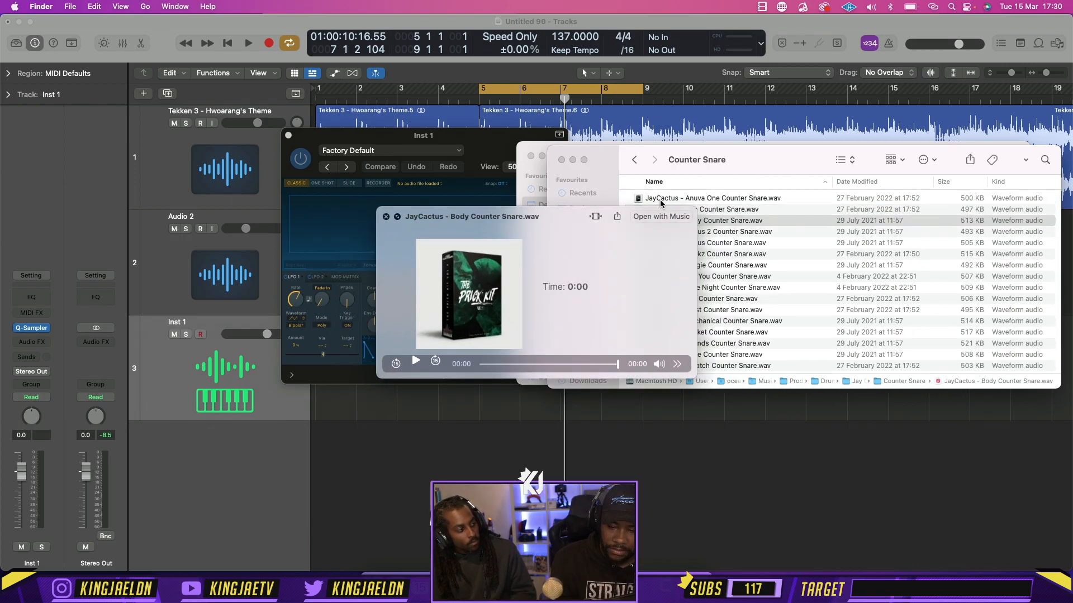
{"action": "key", "text": "Up"}
{"action": "key", "text": "Up"}
{"action": "key", "text": "space"}
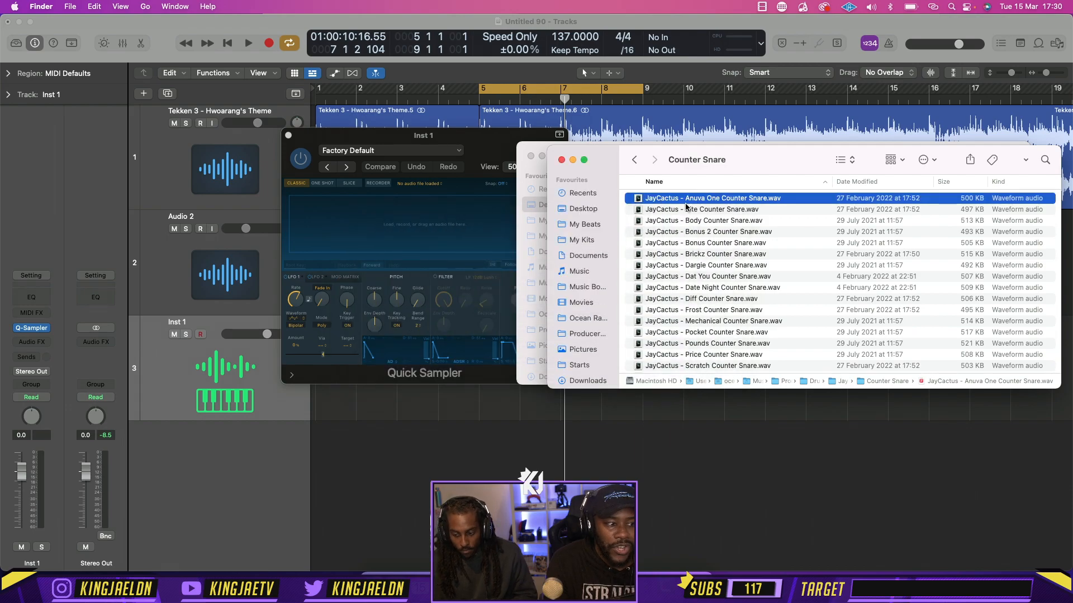
{"action": "left_click_drag", "start_coordinate": [659, 208], "coordinate": [354, 263]}
{"action": "left_click", "coordinate": [376, 406]}
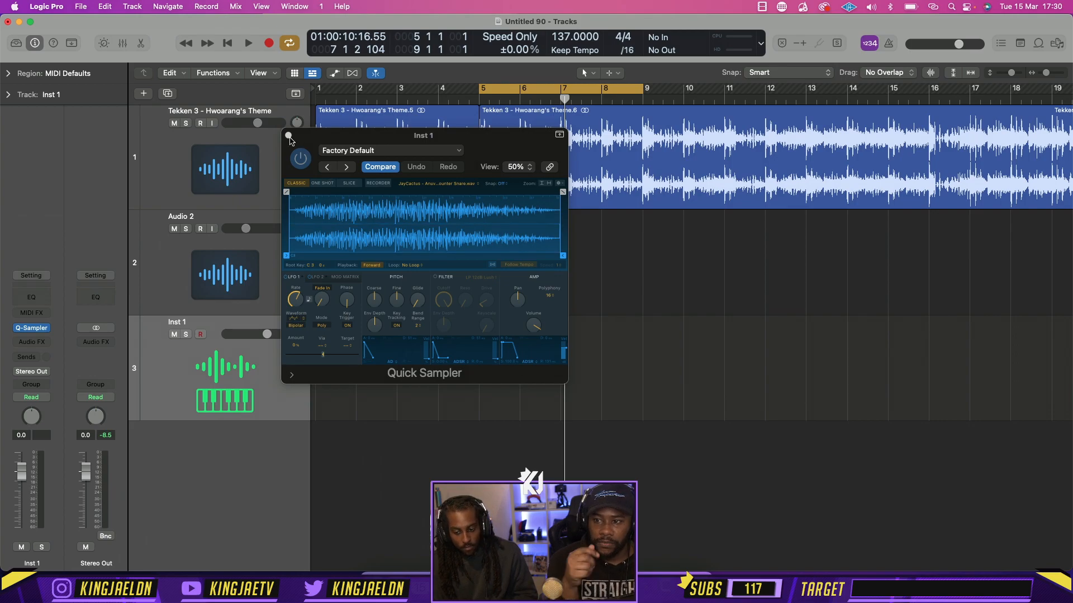
{"action": "left_click", "coordinate": [288, 136]}
Create an empty MIDI region on Inst 1 spanning bars 1 to 5 and move the cycle range to the same four bars
{"action": "right_click", "coordinate": [328, 343]}
{"action": "left_click", "coordinate": [346, 348]}
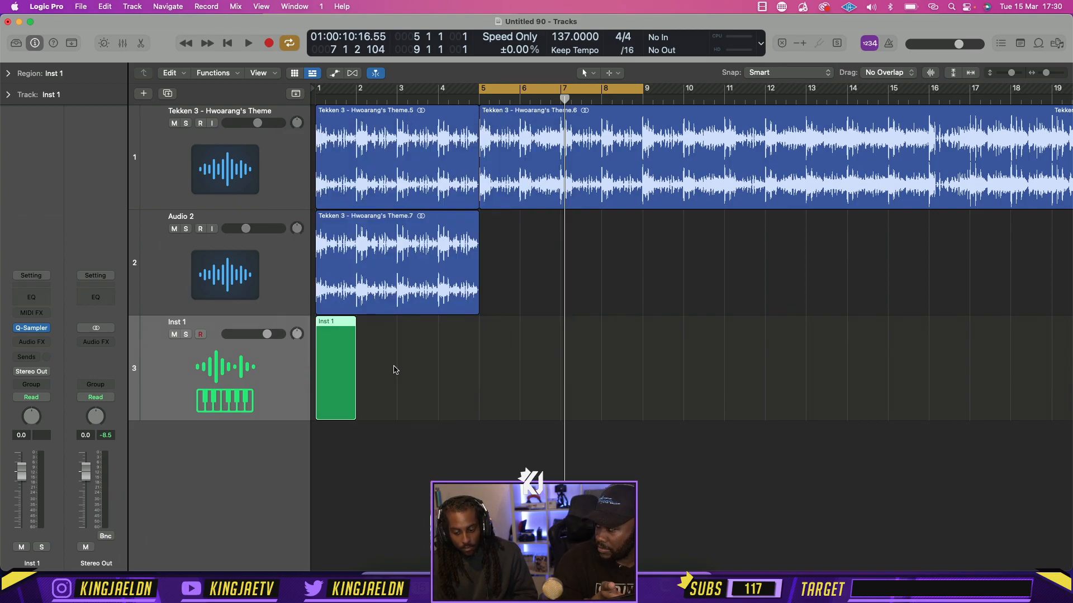
{"action": "left_click_drag", "start_coordinate": [352, 373], "coordinate": [479, 372]}
{"action": "left_click_drag", "start_coordinate": [524, 89], "coordinate": [360, 90]}
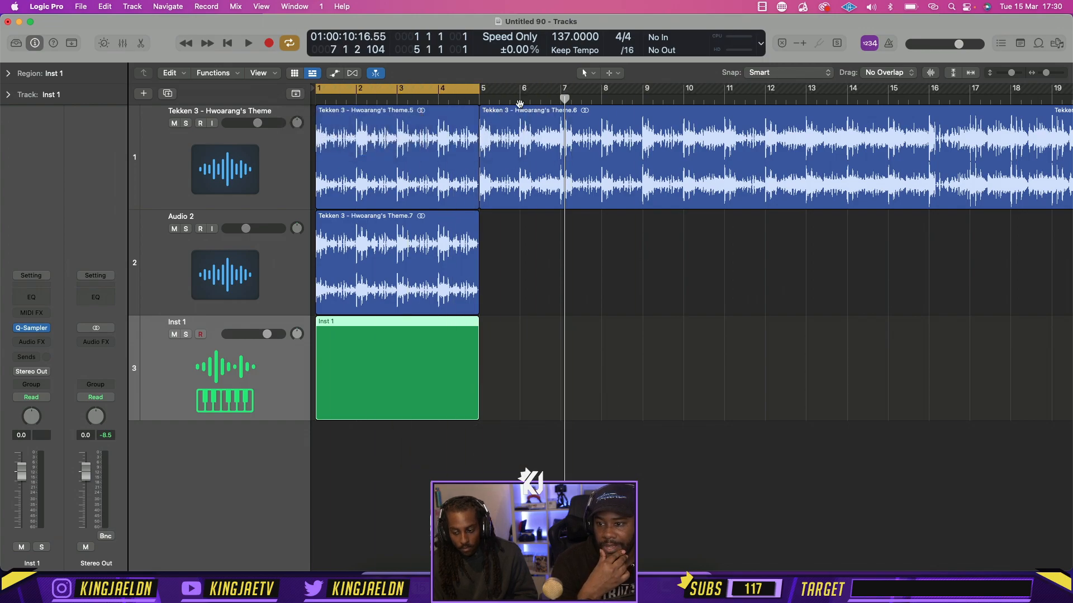
Choose the Pencil tool for the tracks area, open the Inst 1 region in the Piano Roll, and close the editor
{"action": "left_click", "coordinate": [586, 73]}
{"action": "left_click", "coordinate": [612, 102]}
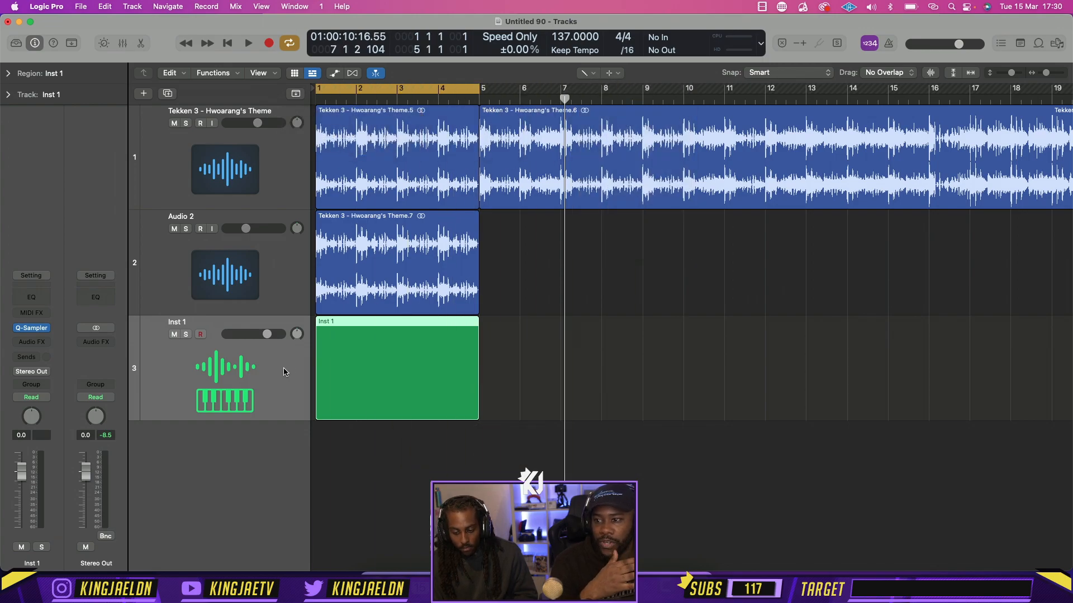
{"action": "double_click", "coordinate": [349, 364]}
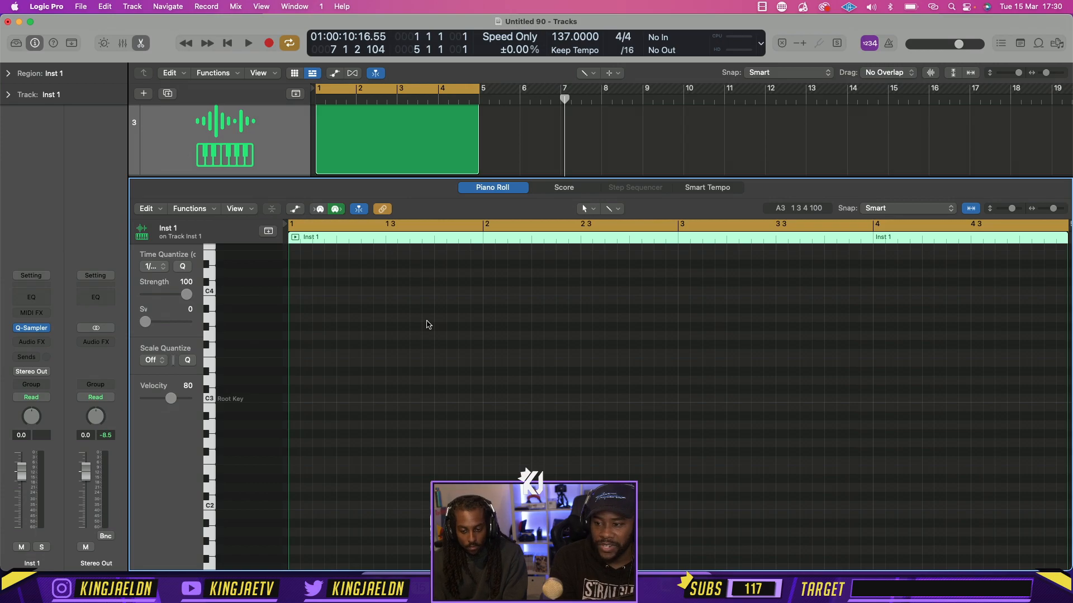
{"action": "left_click", "coordinate": [145, 43]}
Solo the Audio 2 track, clear the solo, and select the Tekken 3 - Hwoarang's Theme track
{"action": "left_click", "coordinate": [187, 229]}
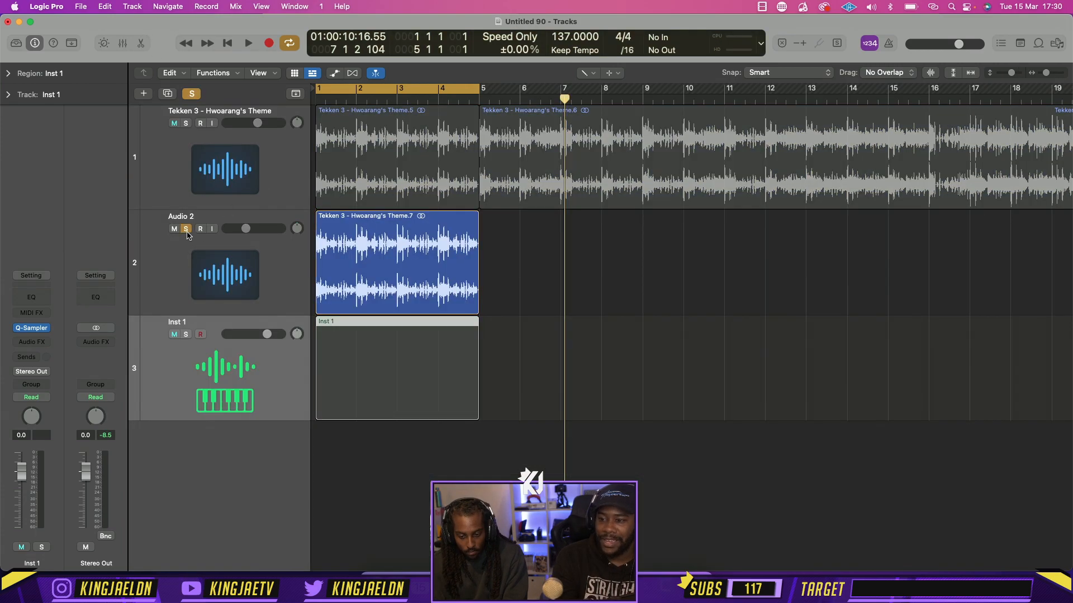
{"action": "left_click", "coordinate": [187, 229]}
{"action": "left_click", "coordinate": [171, 194]}
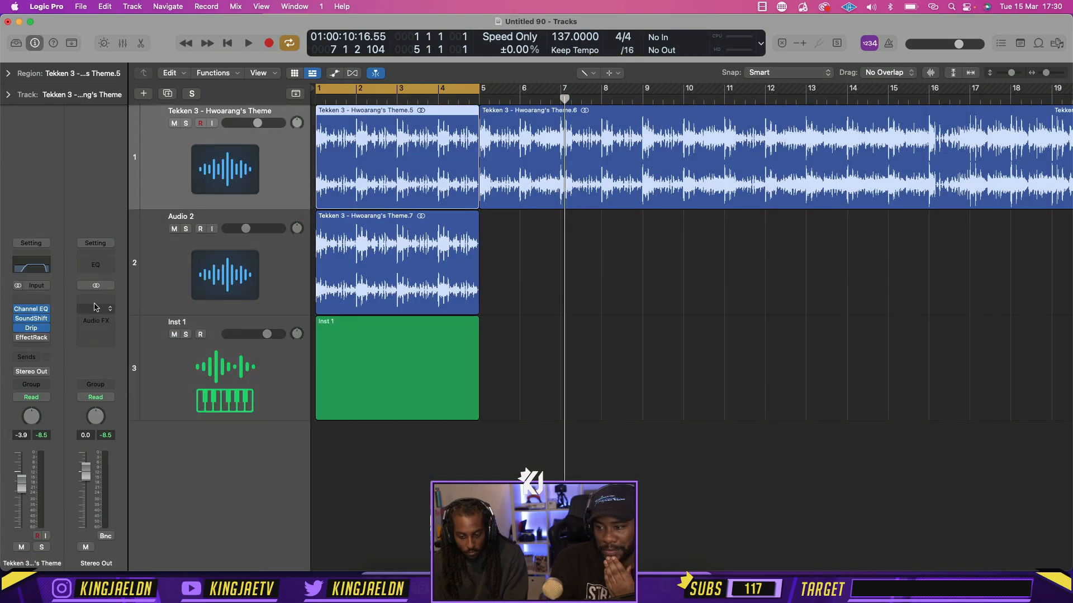
Mute the Audio 2 track and keep the Tekken 3 - Hwoarang's Theme track selected
{"action": "left_click", "coordinate": [170, 235]}
{"action": "left_click", "coordinate": [174, 229]}
{"action": "left_click", "coordinate": [148, 195]}
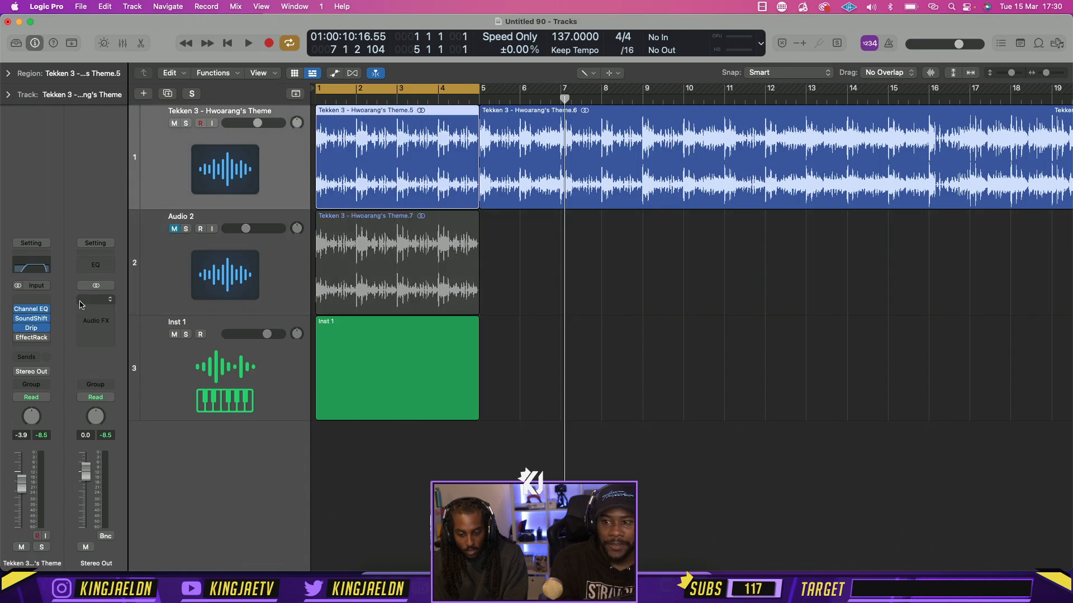
Replace the EffectRack insert on the Tekken 3 - Hwoarang's Theme track with the Sugar Bytes Effectrix audio unit
{"action": "left_click", "coordinate": [31, 338]}
{"action": "mouse_move", "coordinate": [89, 559]}
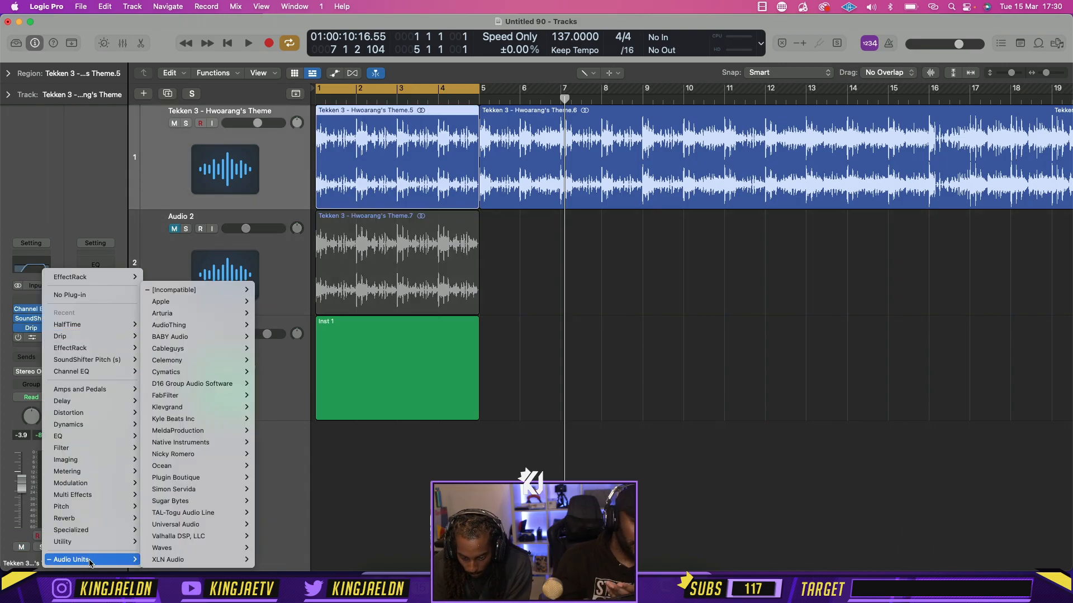
{"action": "mouse_move", "coordinate": [196, 364]}
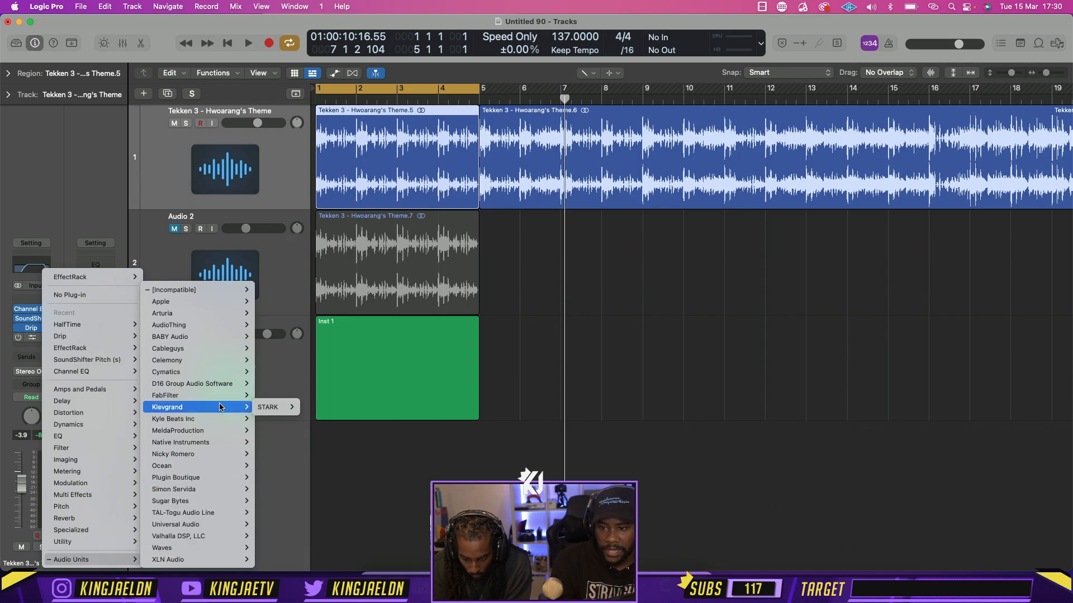
{"action": "mouse_move", "coordinate": [218, 407]}
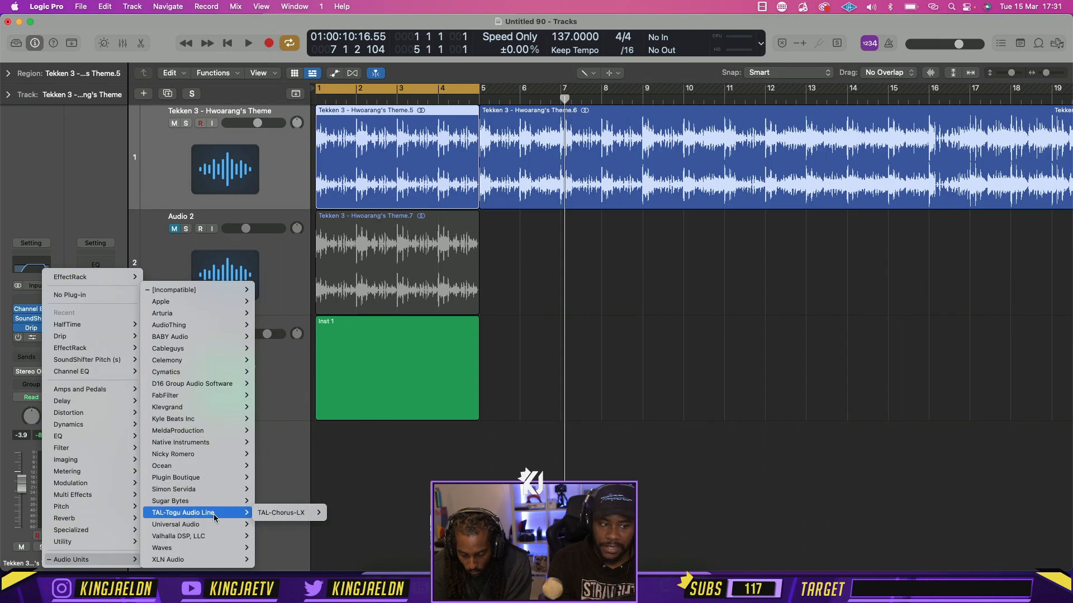
{"action": "mouse_move", "coordinate": [213, 505]}
{"action": "mouse_move", "coordinate": [274, 501]}
{"action": "left_click", "coordinate": [321, 502]}
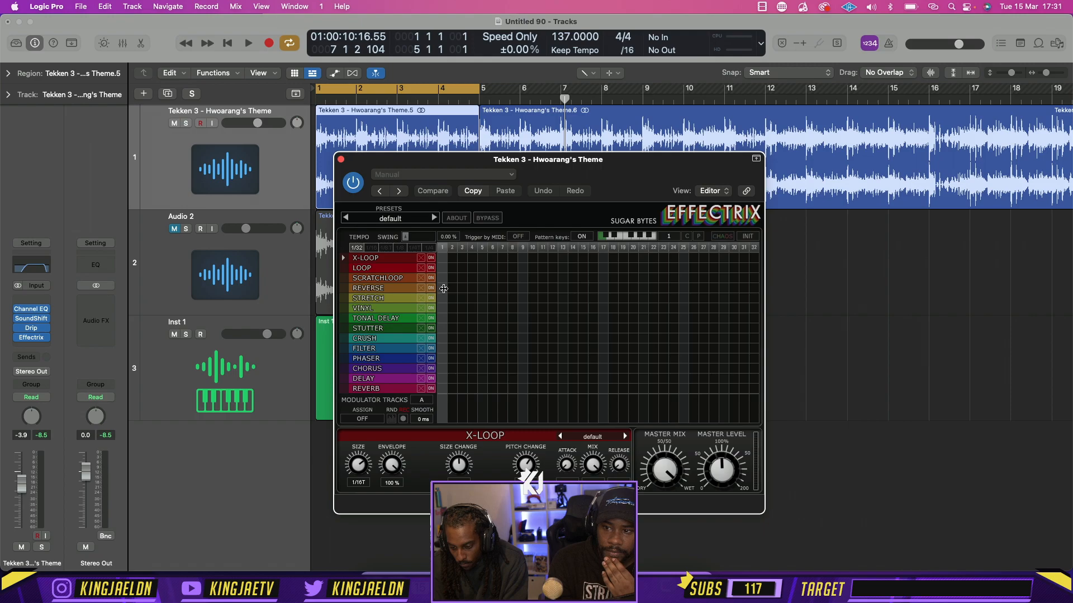
Select the Reverse effect in Effectrix, audition the loop, and bypass the plug-in before closing its window
{"action": "left_click", "coordinate": [444, 289]}
{"action": "key", "text": "space"}
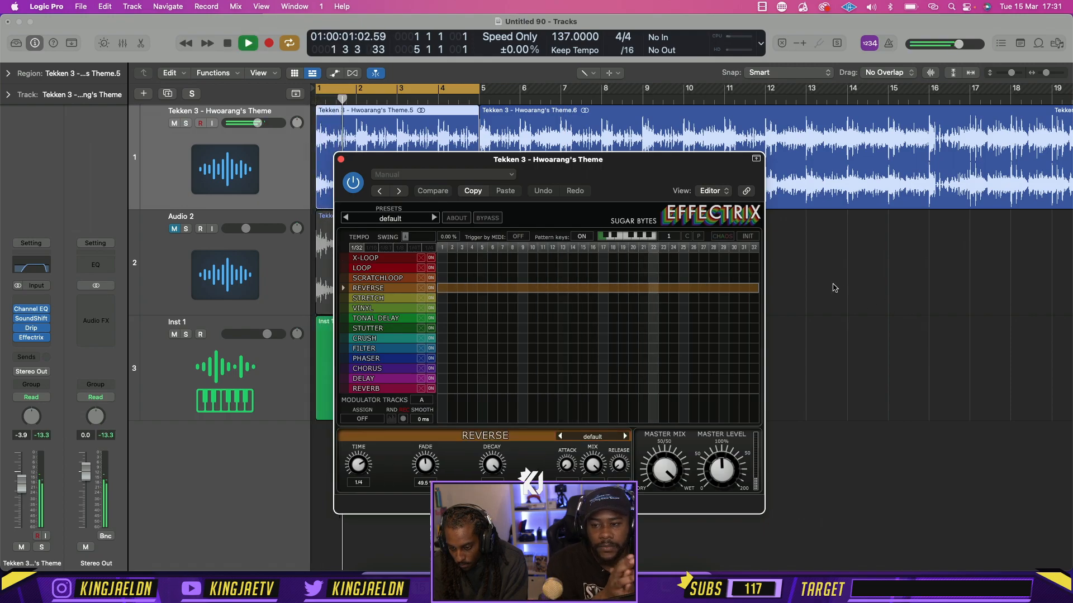
{"action": "key", "text": "space"}
{"action": "left_click", "coordinate": [355, 183]}
{"action": "left_click", "coordinate": [342, 160]}
Open the Inst 1 region in the Piano Roll and pencil in three C3 notes, three sixteenths apart from the start of bar 1
{"action": "double_click", "coordinate": [383, 360]}
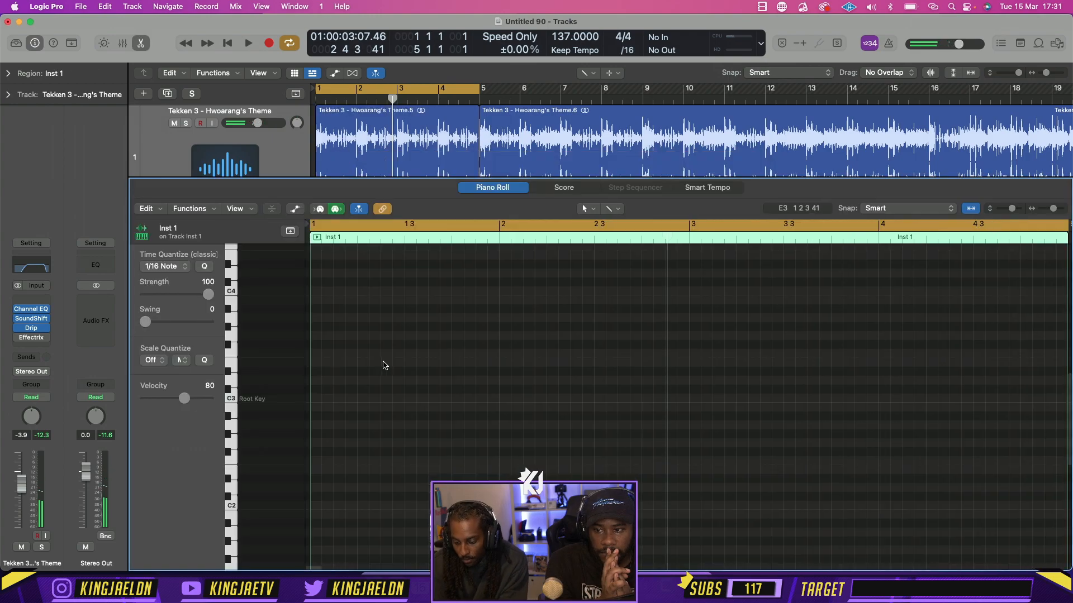
{"action": "left_click", "coordinate": [582, 210]}
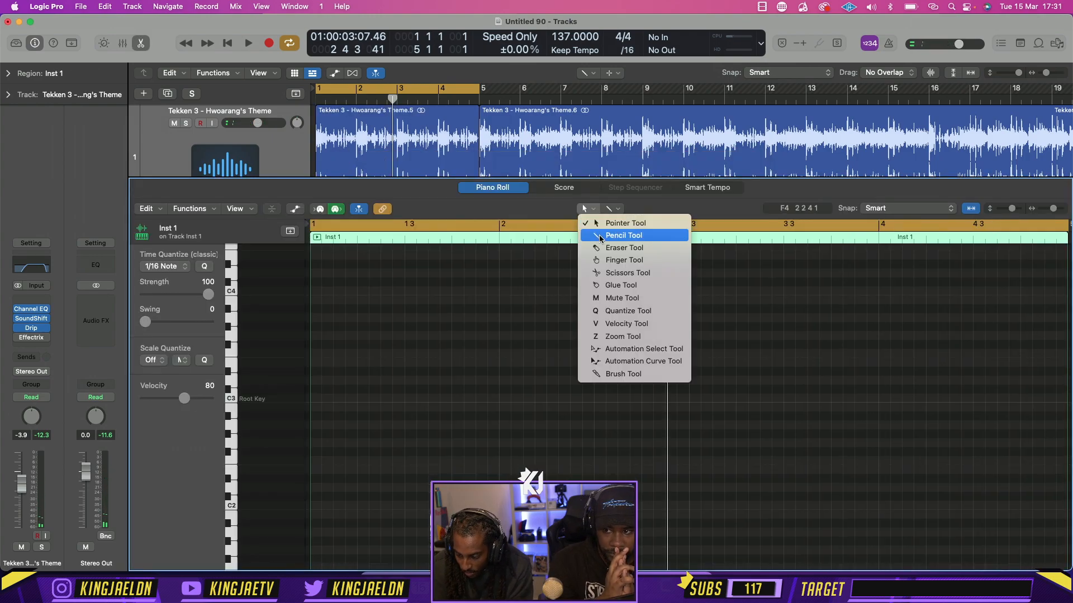
{"action": "left_click", "coordinate": [600, 236]}
{"action": "left_click", "coordinate": [315, 398]}
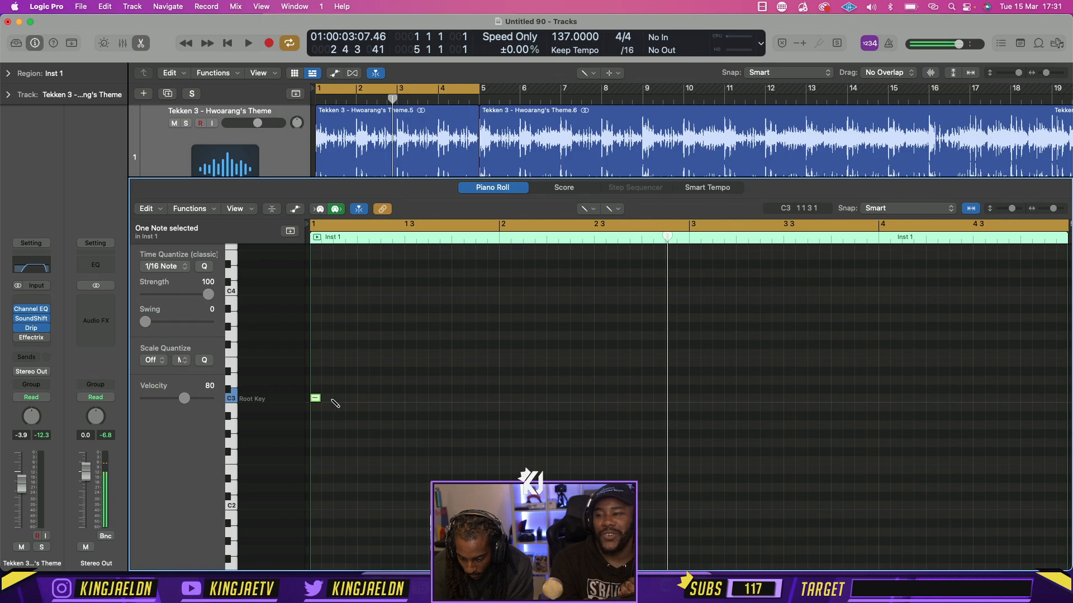
{"action": "key", "text": "space"}
{"action": "key", "text": "space"}
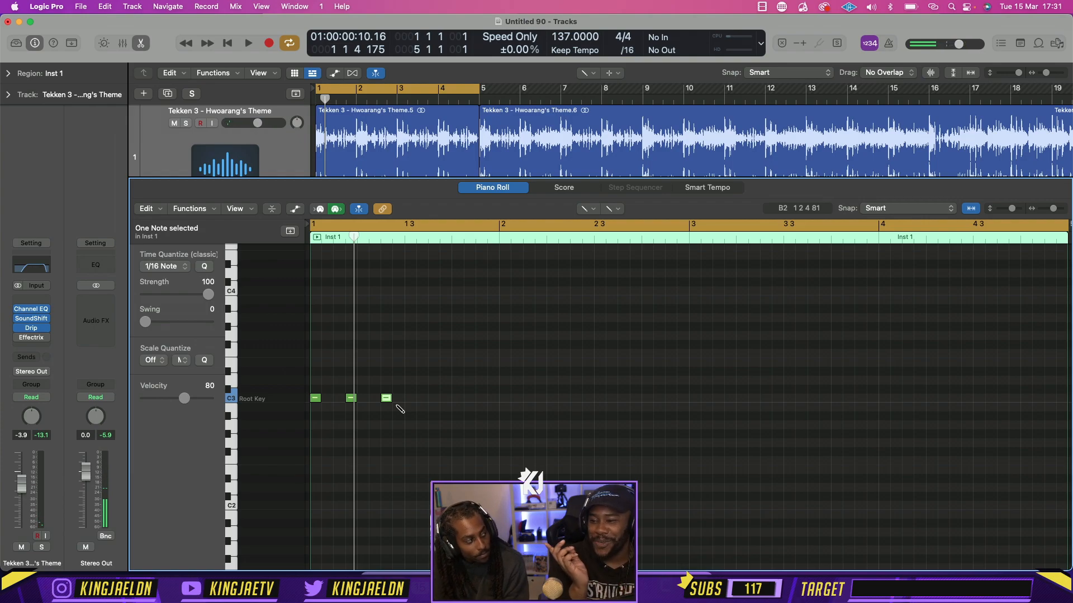
{"action": "key", "text": "space"}
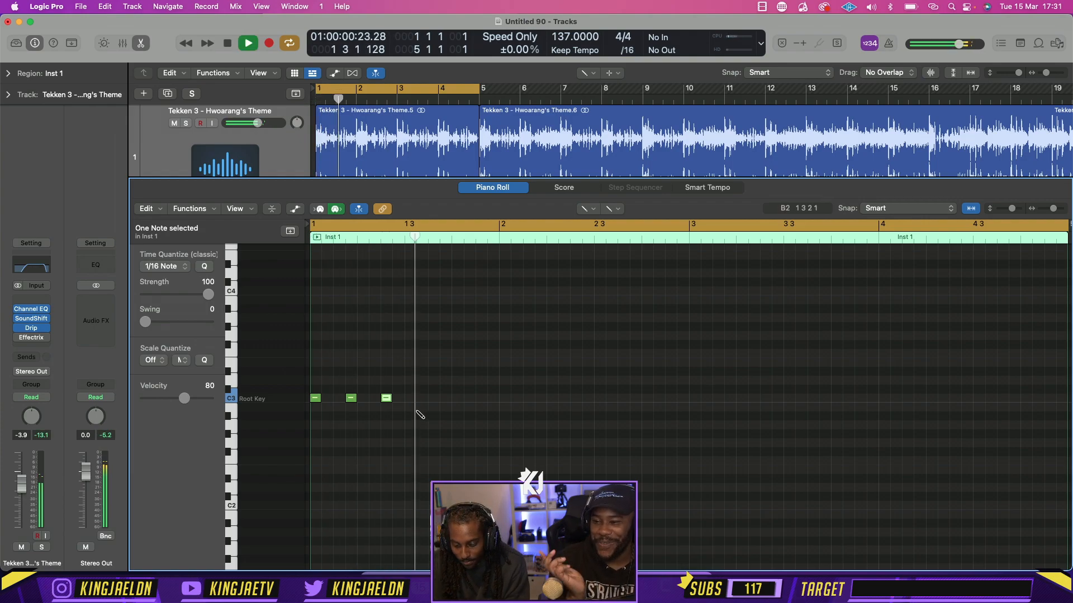
Copy the three C3 notes to 1 3, repeat the pattern until it fills all four bars, and close the Piano Roll
{"action": "key", "text": "super+a"}
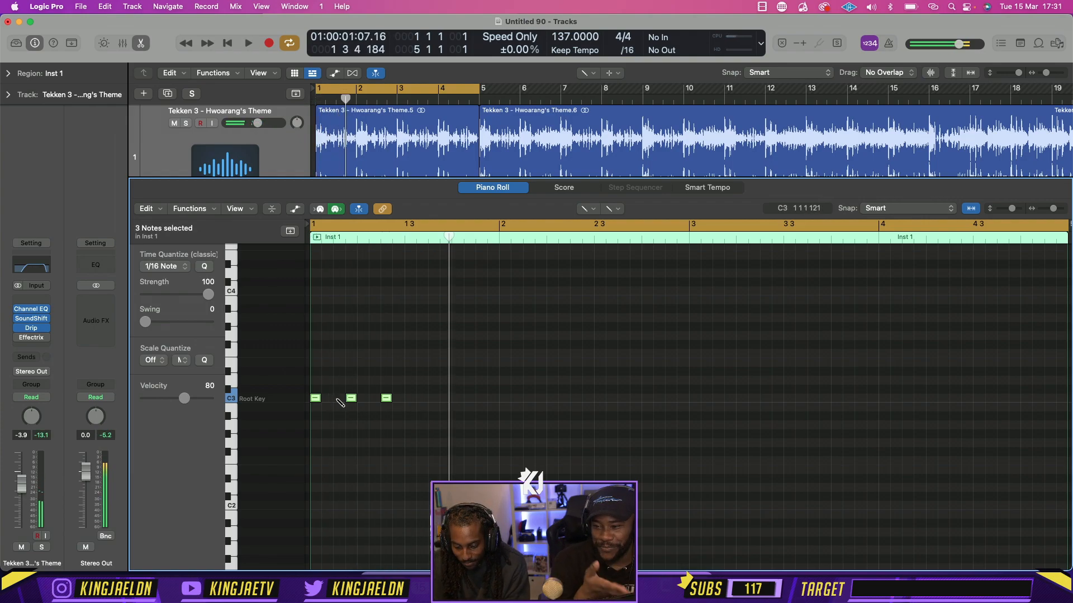
{"action": "left_click_drag", "start_coordinate": [316, 399], "coordinate": [411, 400]}
{"action": "key", "text": "super+a"}
{"action": "key", "text": "super+r"}
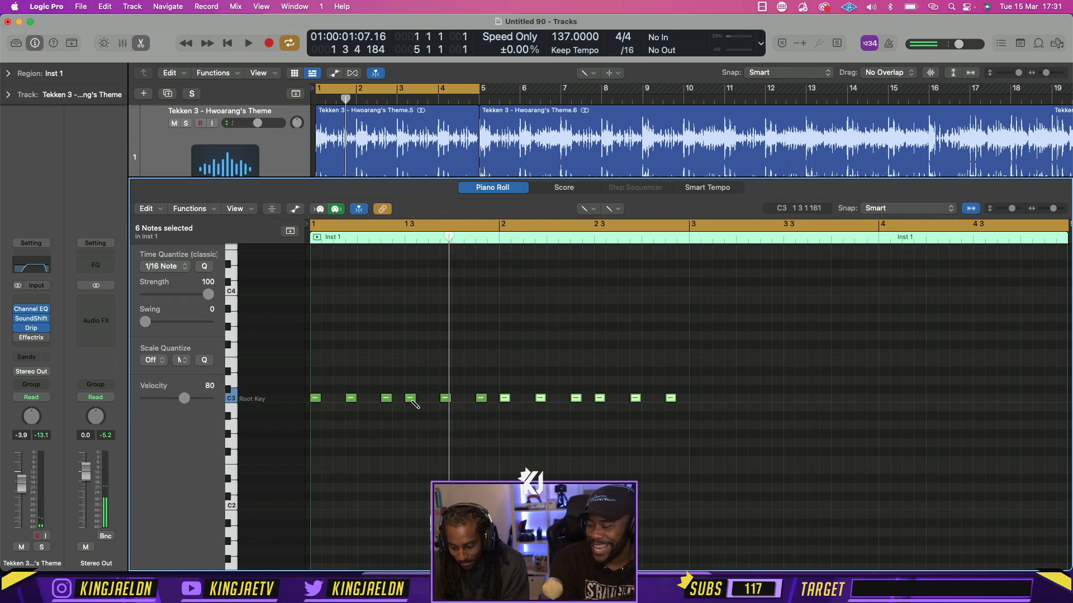
{"action": "key", "text": "super+a"}
{"action": "key", "text": "super+r"}
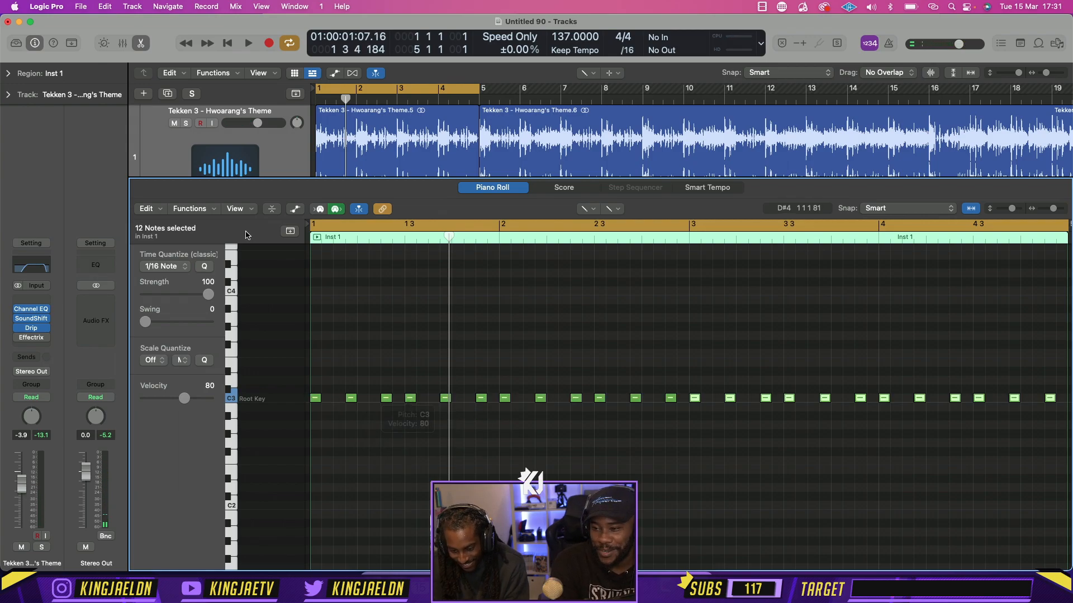
{"action": "left_click", "coordinate": [143, 43]}
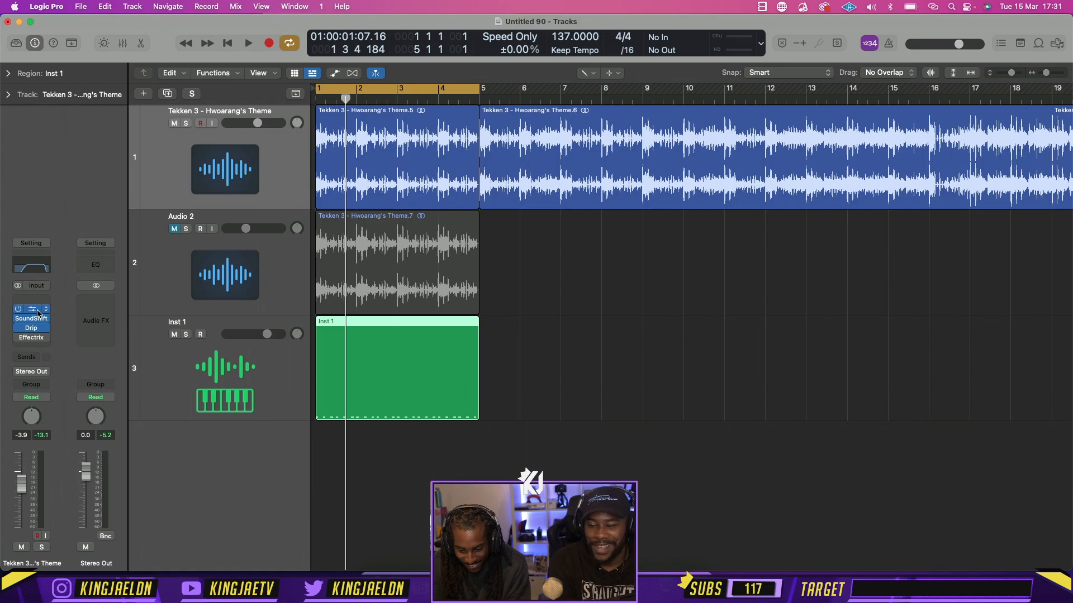
Open Quick Sampler on Inst 1 and, in Finder, preview the counter snares from Date Night through JayCactus - Scratch Counter Snare.wav
{"action": "left_click", "coordinate": [227, 380]}
{"action": "left_click", "coordinate": [39, 330]}
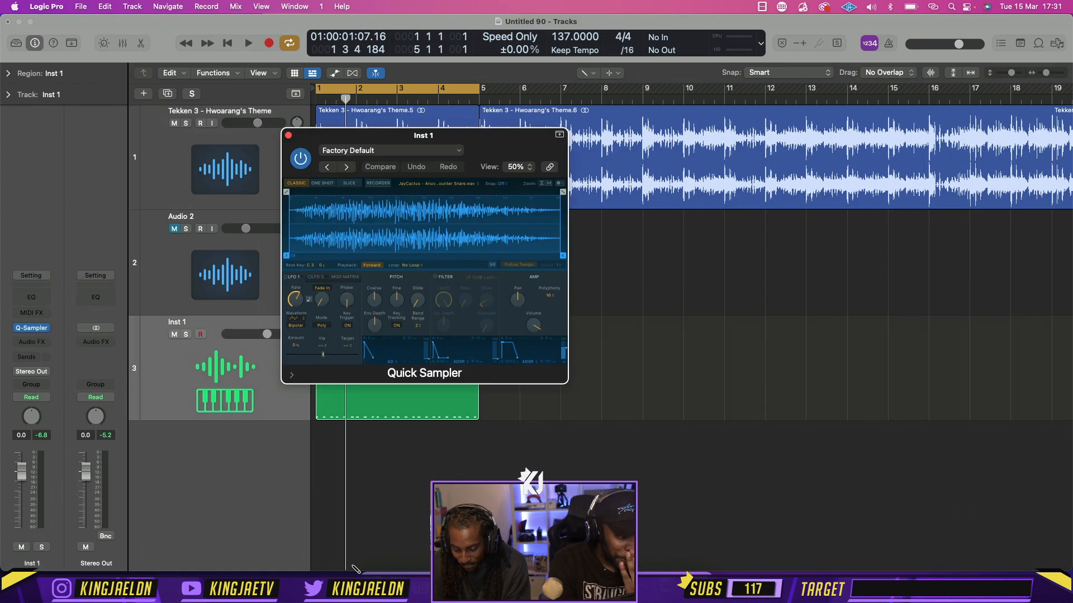
{"action": "key", "text": "super+Tab"}
{"action": "left_click", "coordinate": [700, 287]}
{"action": "key", "text": "space"}
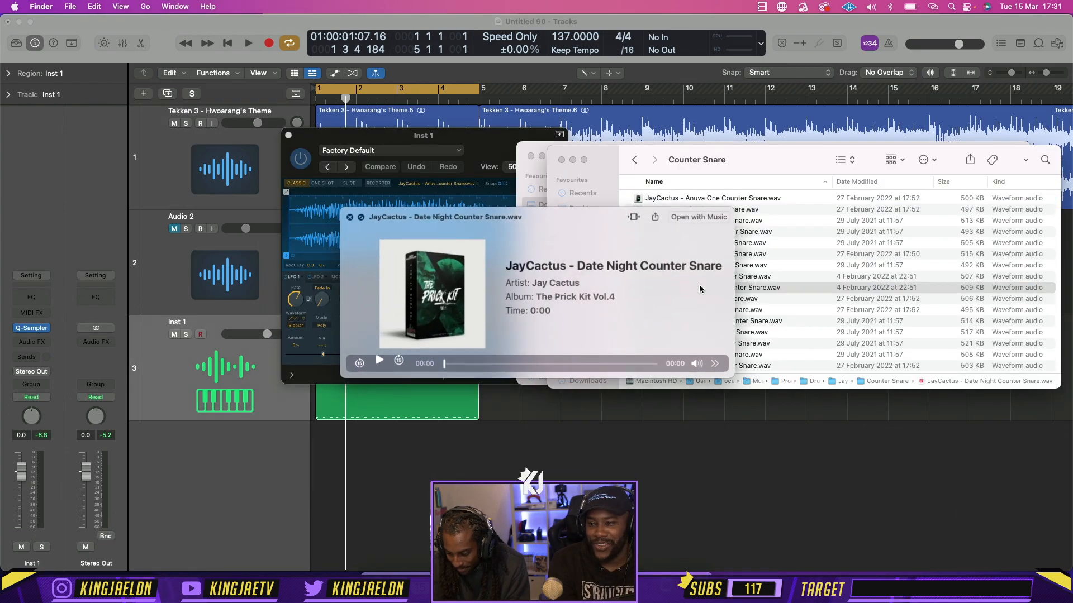
{"action": "key", "text": "Down"}
{"action": "key", "text": "Down"}
{"action": "key", "text": "Down"}
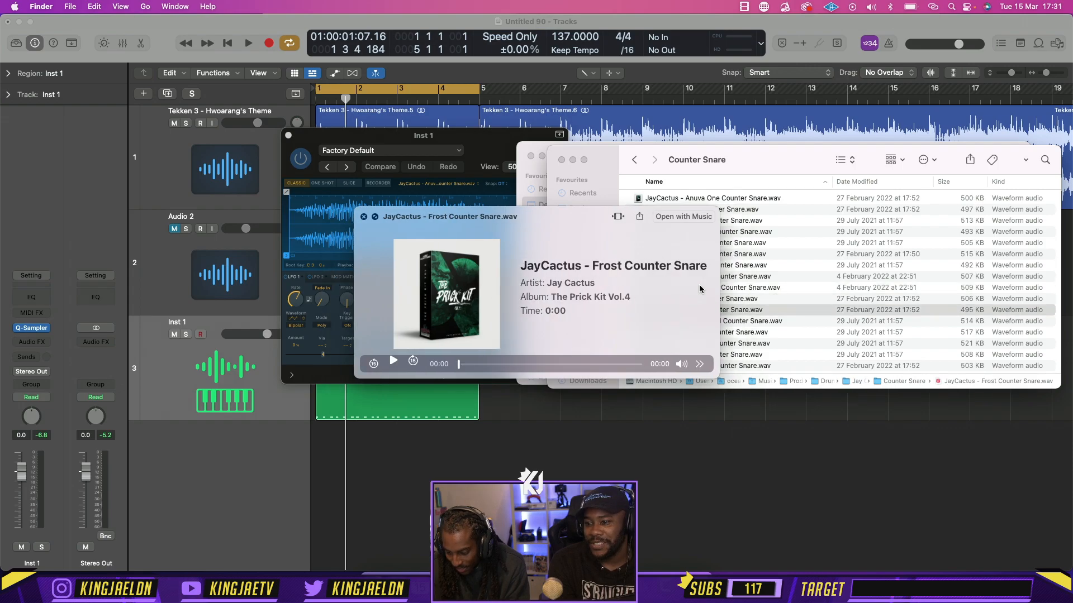
{"action": "key", "text": "Down"}
{"action": "key", "text": "Down"}
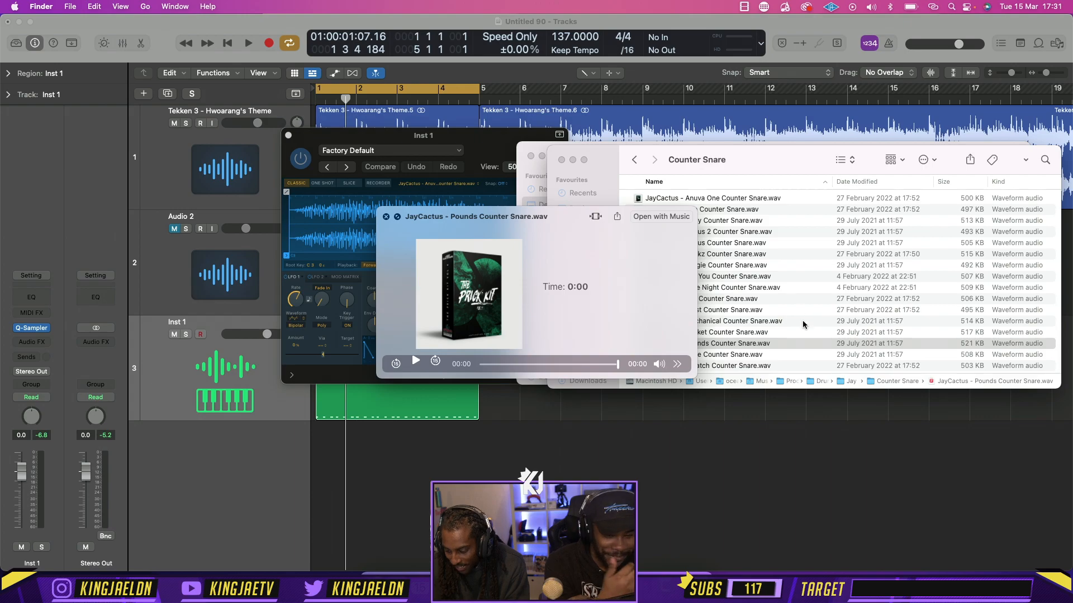
{"action": "scroll", "coordinate": [802, 320], "scroll_direction": "down", "scroll_amount": 3}
{"action": "key", "text": "Down"}
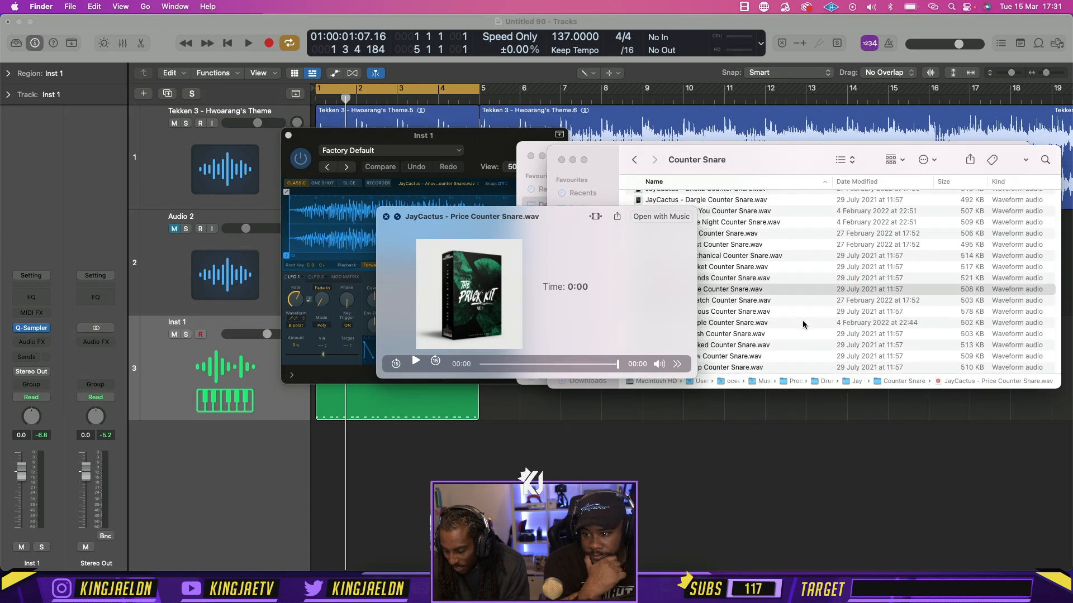
{"action": "key", "text": "Down"}
{"action": "key", "text": "space"}
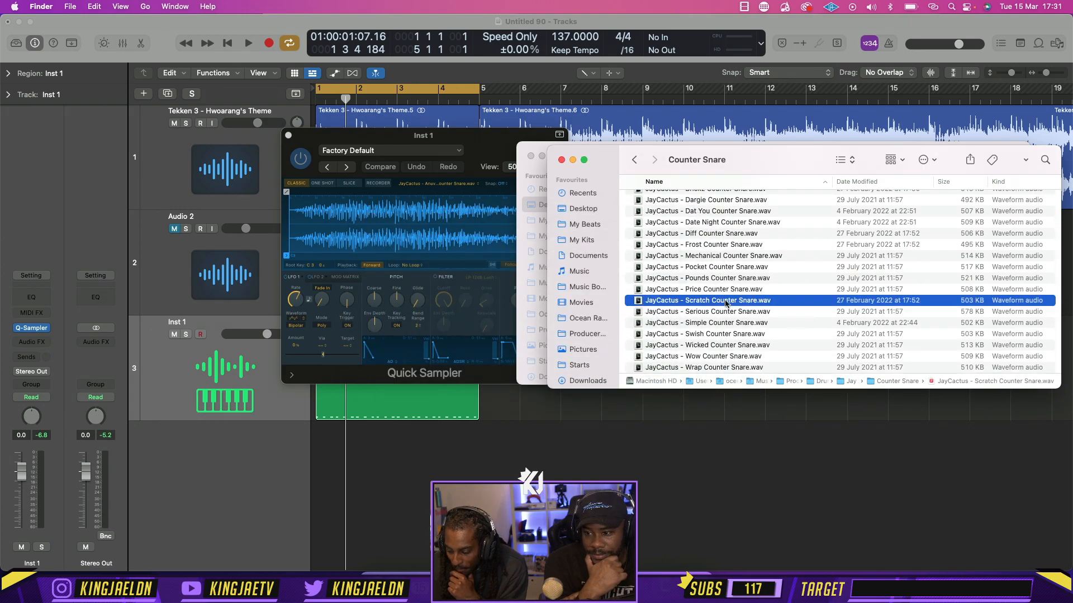
Load JayCactus - Scratch Counter Snare.wav into Quick Sampler, start playback, and close the sampler window
{"action": "left_click_drag", "start_coordinate": [720, 300], "coordinate": [406, 230]}
{"action": "left_click", "coordinate": [406, 230]}
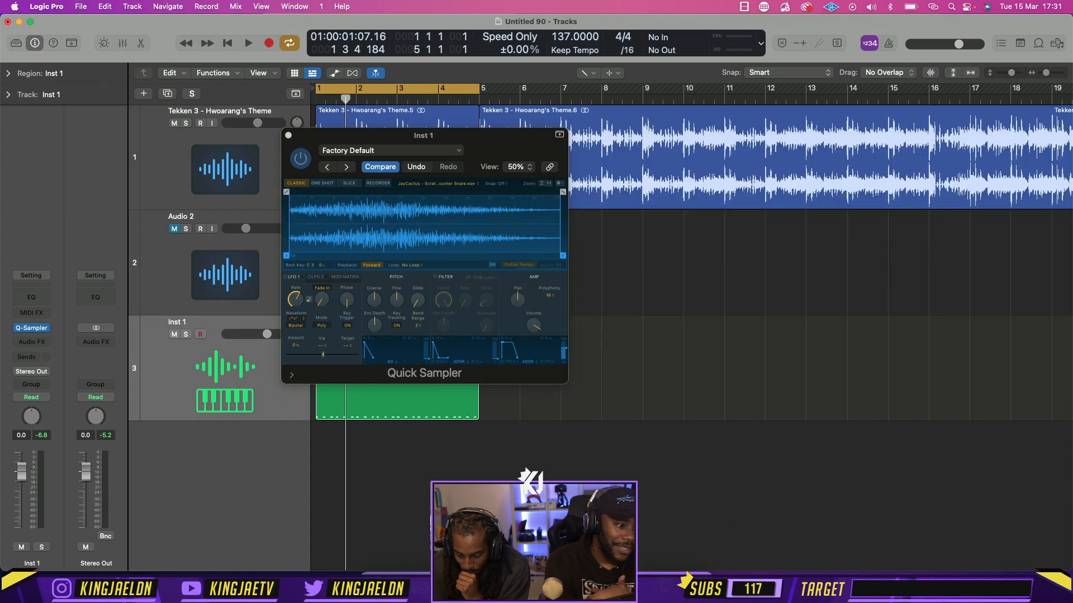
{"action": "key", "text": "space"}
{"action": "left_click", "coordinate": [288, 135]}
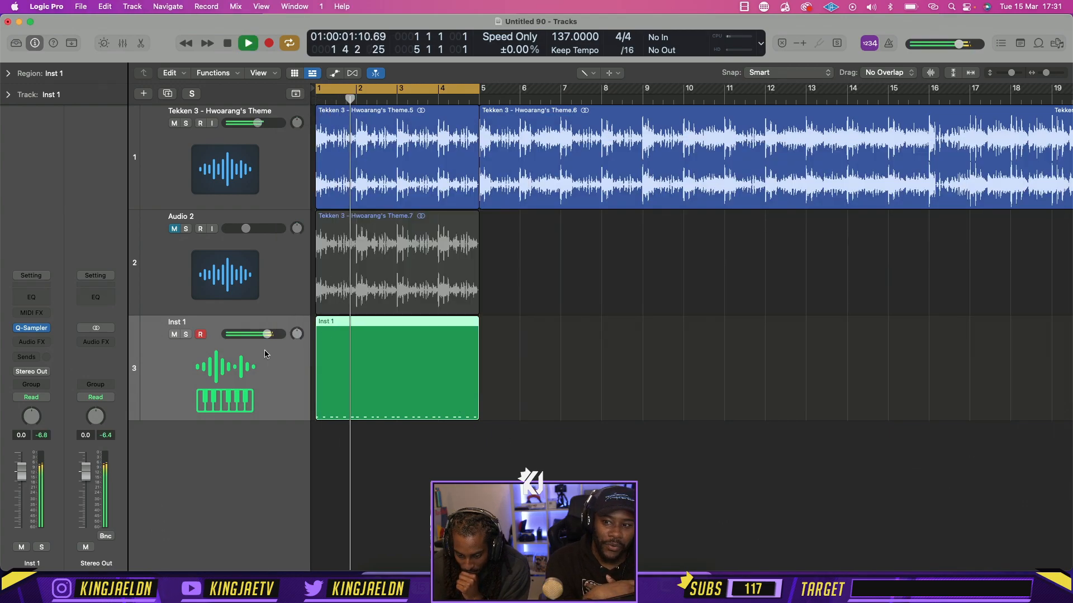
In the Tekken track's Channel EQ, set the low cut to 242 Hz and the high cut to 7550 Hz, then close it and stop playback
{"action": "left_click", "coordinate": [290, 140]}
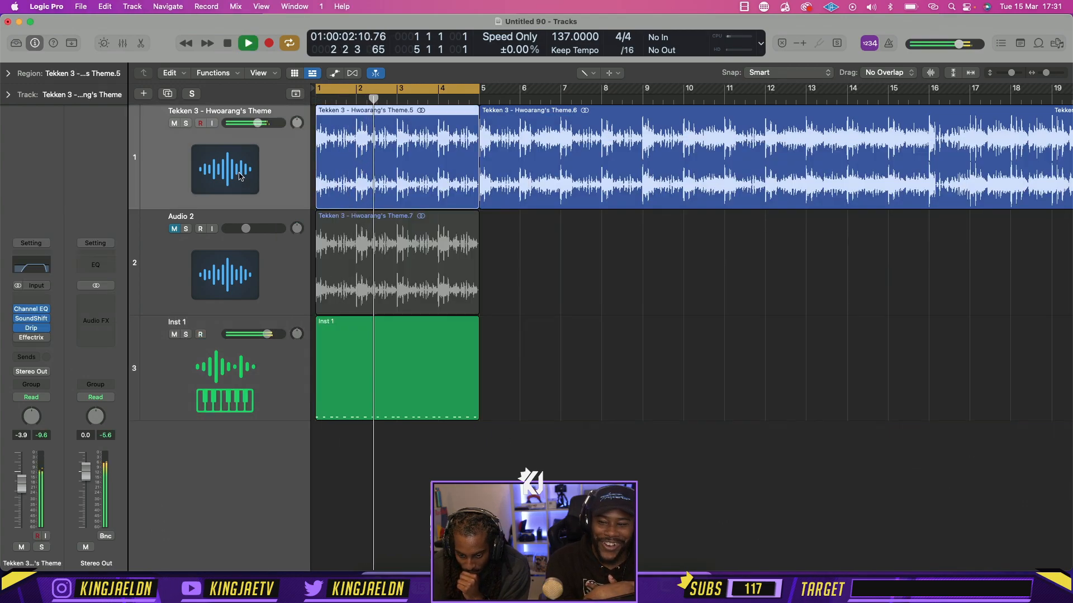
{"action": "left_click", "coordinate": [31, 265]}
{"action": "left_click_drag", "start_coordinate": [477, 208], "coordinate": [542, 222]}
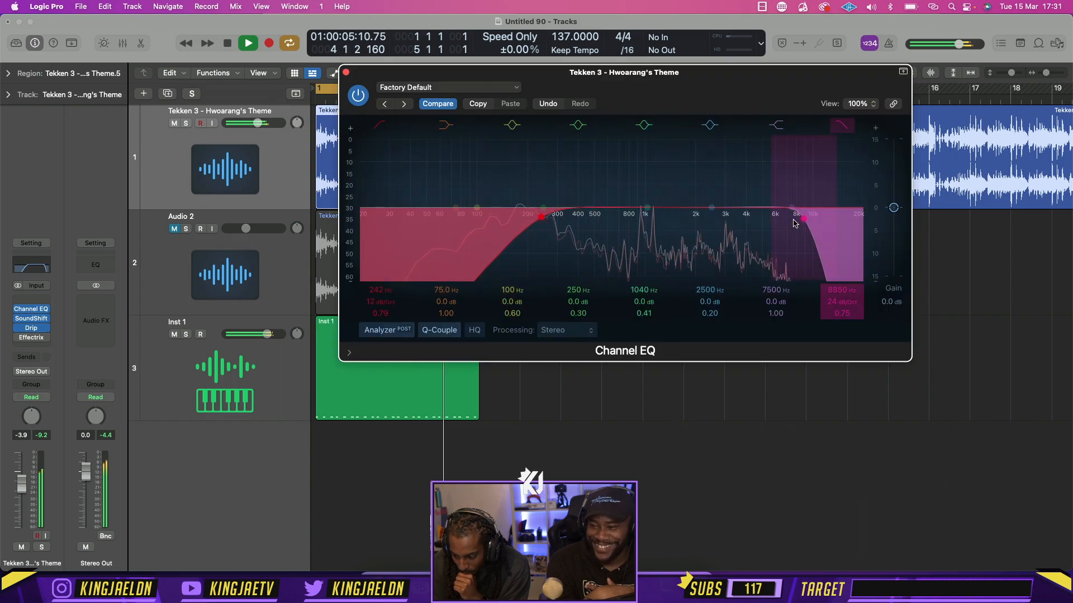
{"action": "left_click_drag", "start_coordinate": [795, 219], "coordinate": [783, 218]}
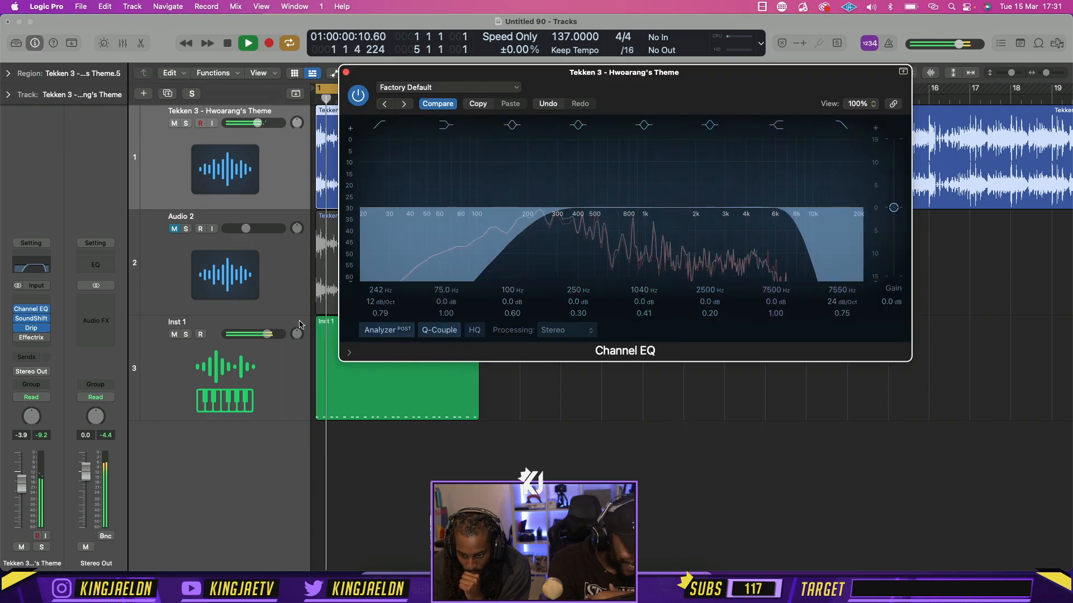
{"action": "left_click", "coordinate": [346, 72]}
{"action": "key", "text": "space"}
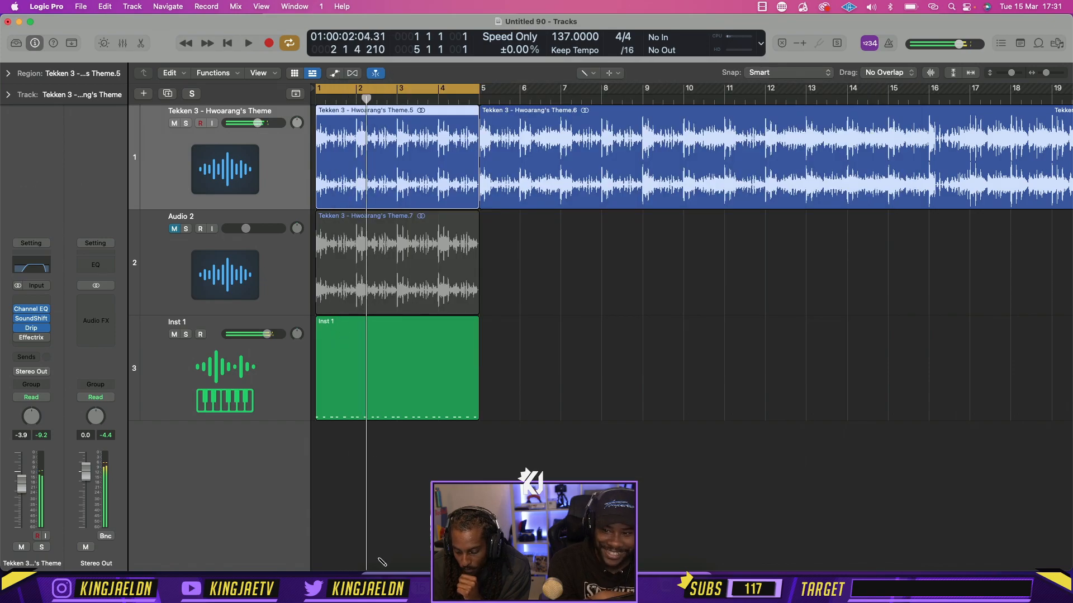
Switch to Finder and open the Ocean - Essentials (Hi Hat Midis) folder inside Ocean - Drill Essentials in My Kits
{"action": "key", "text": "super+Tab"}
{"action": "left_click", "coordinate": [545, 147]}
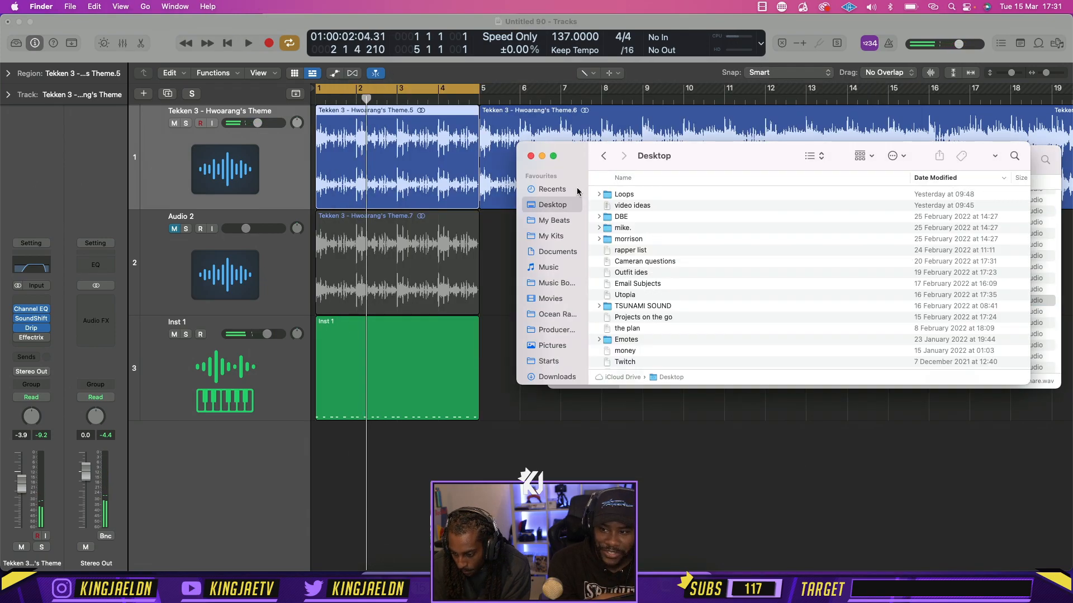
{"action": "left_click", "coordinate": [551, 237]}
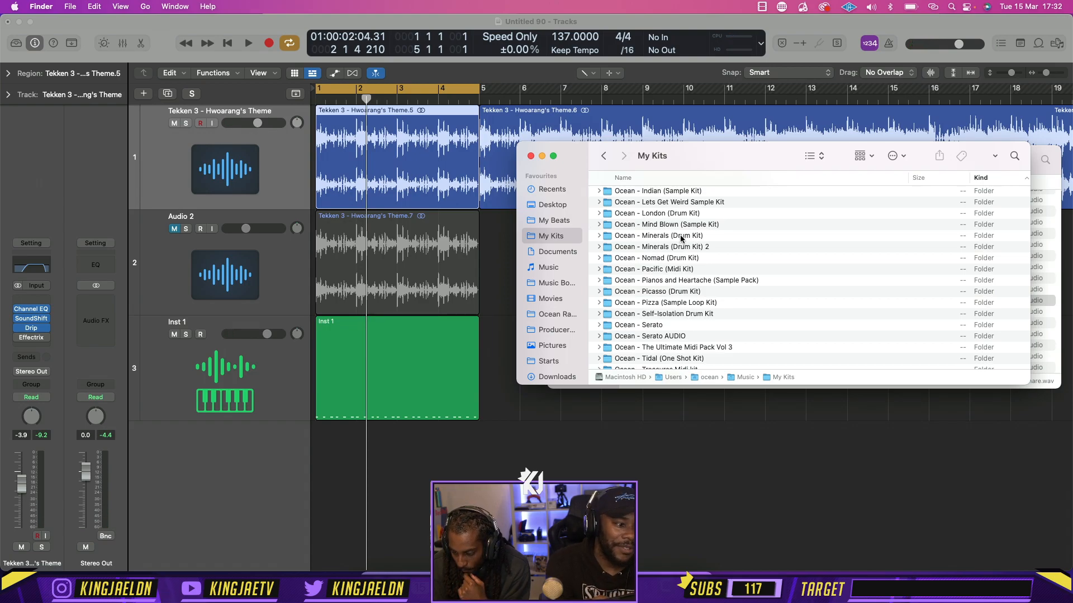
{"action": "scroll", "coordinate": [688, 307], "scroll_direction": "up", "scroll_amount": 5}
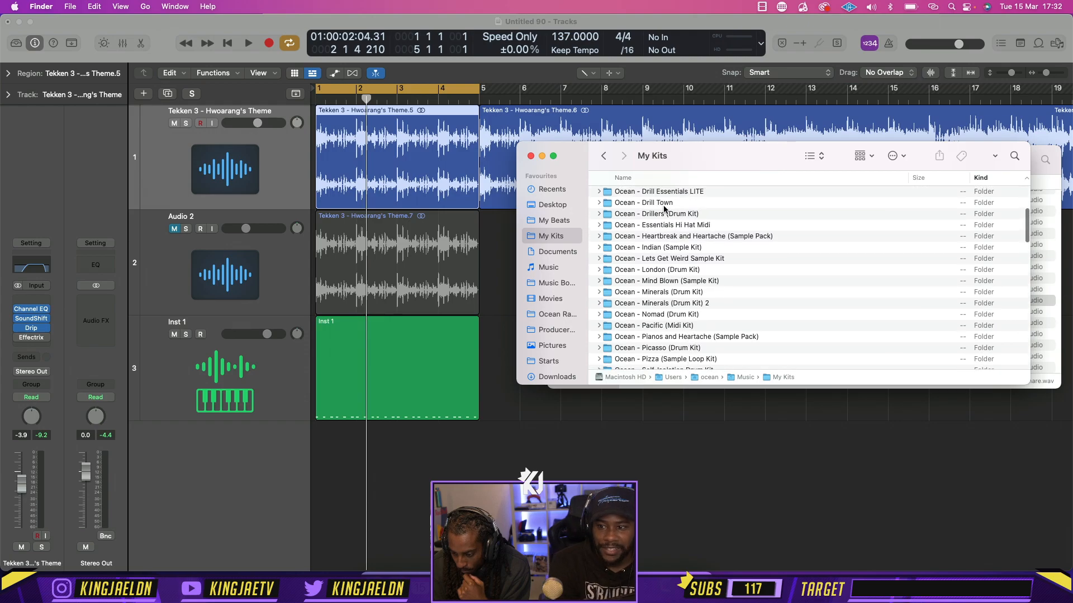
{"action": "scroll", "coordinate": [664, 195], "scroll_direction": "up", "scroll_amount": 1}
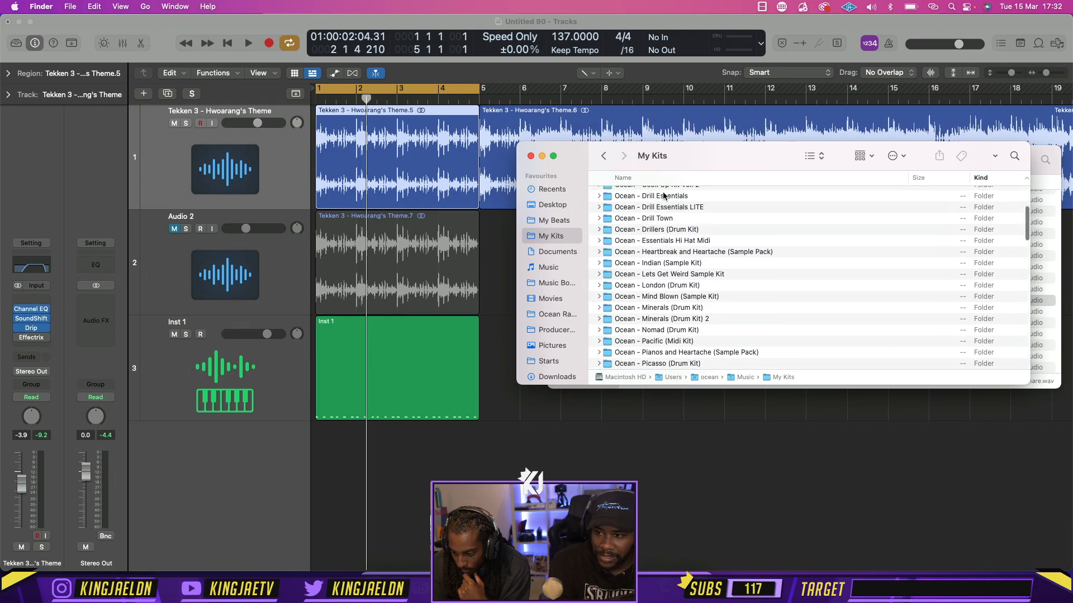
{"action": "double_click", "coordinate": [664, 198]}
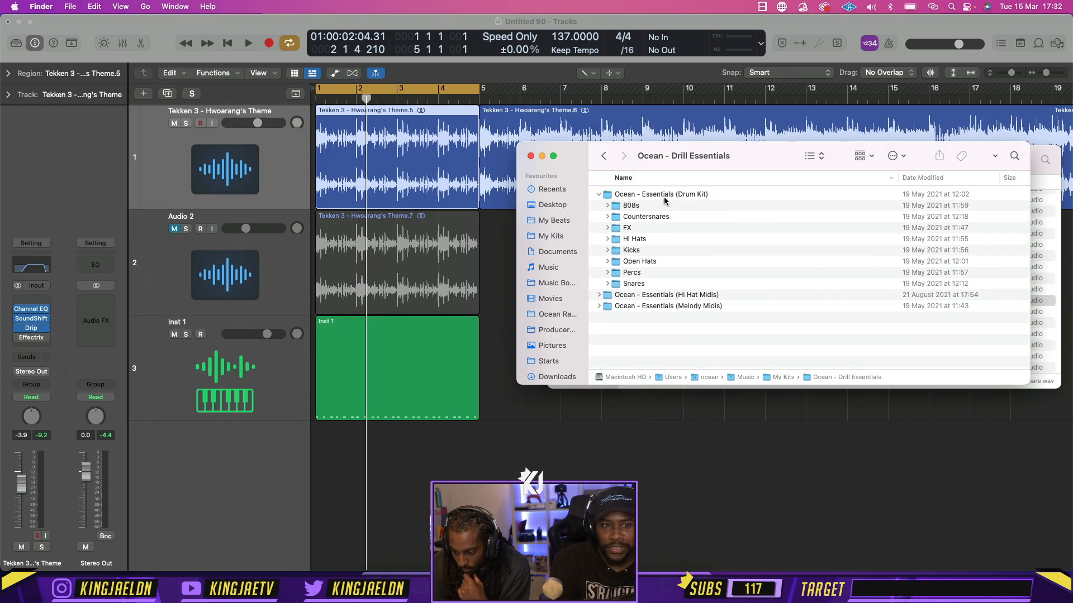
{"action": "double_click", "coordinate": [638, 295]}
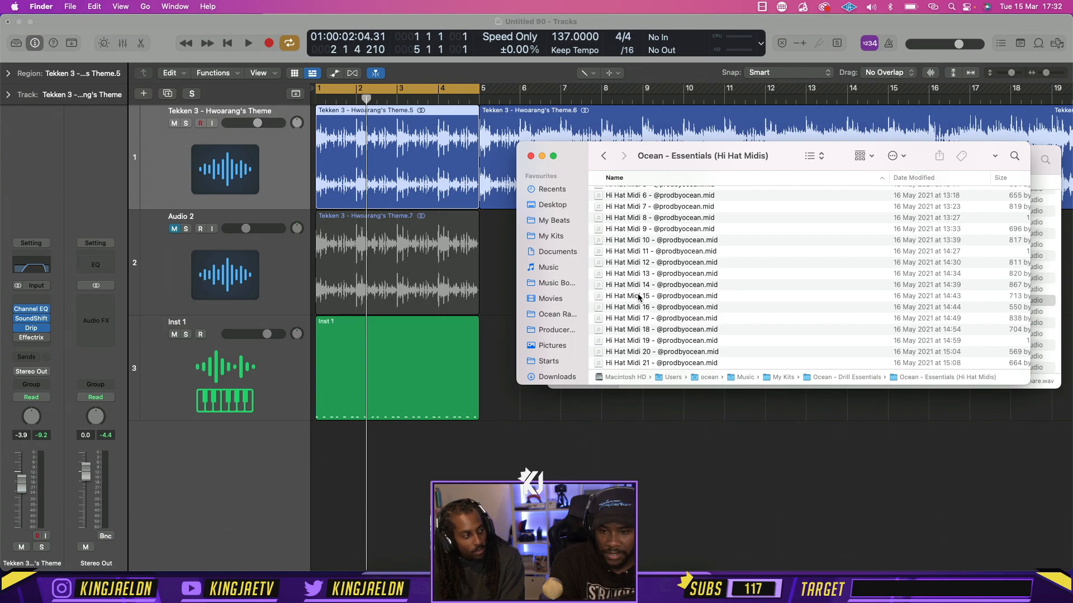
Import the Hi Hat Midi 12 file onto the Inst 1 track at bar 1
{"action": "left_click", "coordinate": [675, 266]}
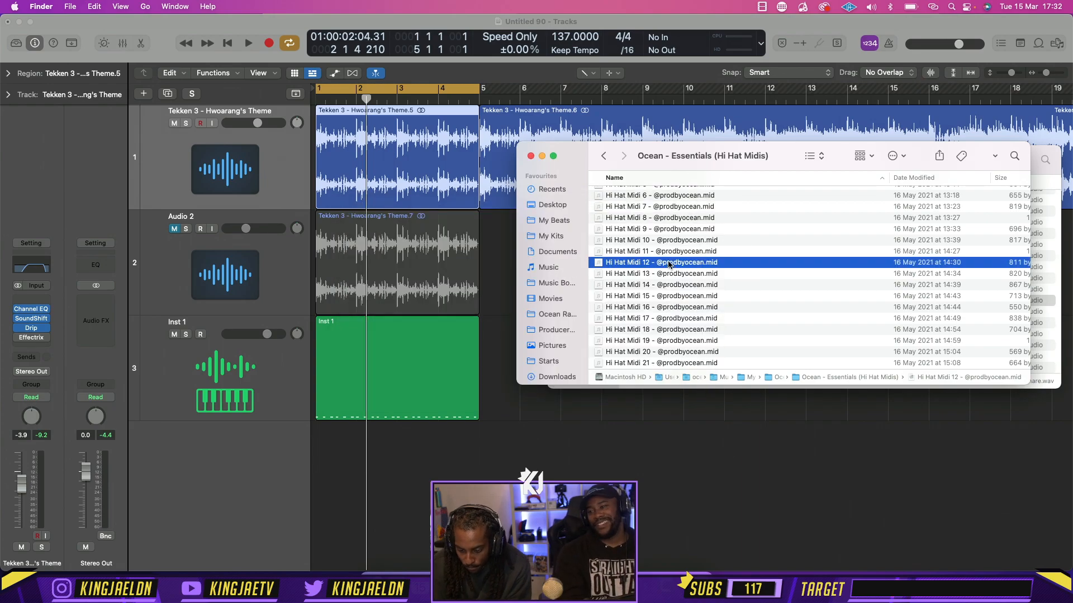
{"action": "left_click_drag", "start_coordinate": [668, 265], "coordinate": [319, 383]}
{"action": "left_click", "coordinate": [399, 450]}
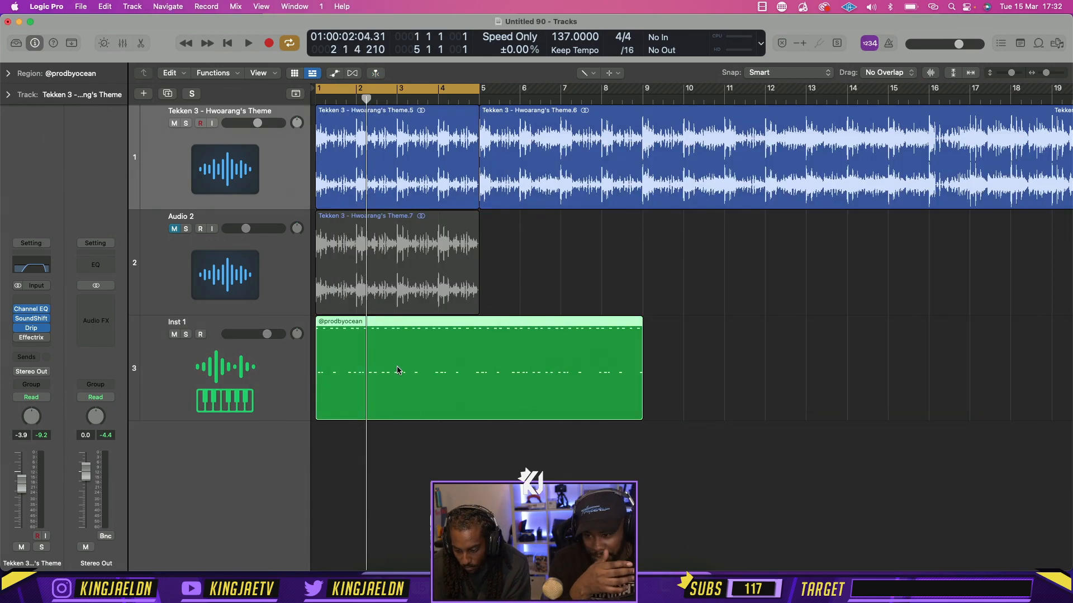
Play back the imported hi-hat region on the Inst 1 track and check its notes in the Piano Roll
{"action": "left_click_drag", "start_coordinate": [397, 367], "coordinate": [371, 385]}
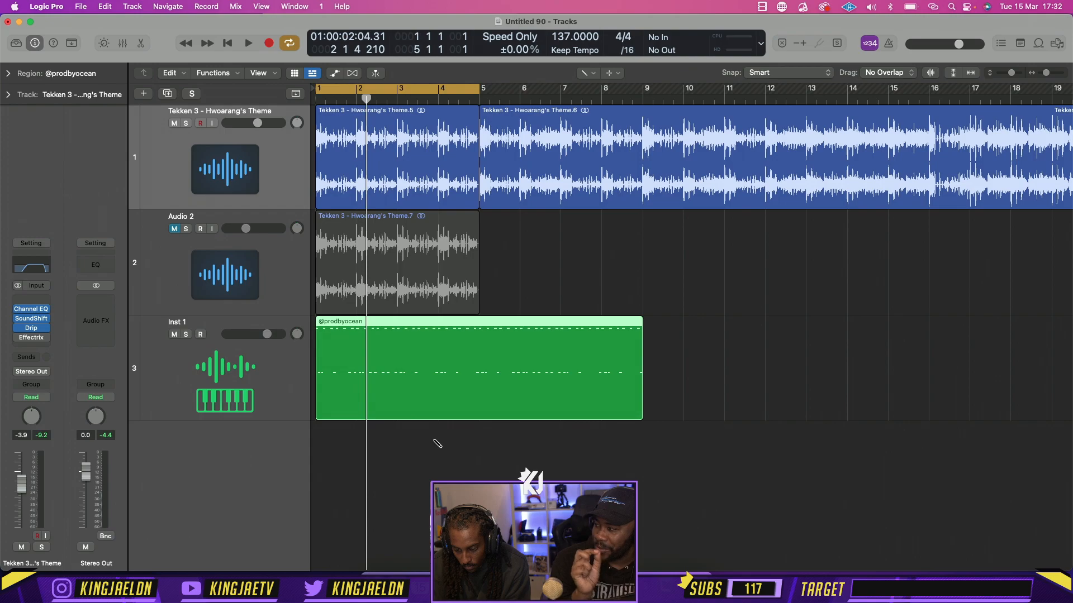
{"action": "key", "text": "space"}
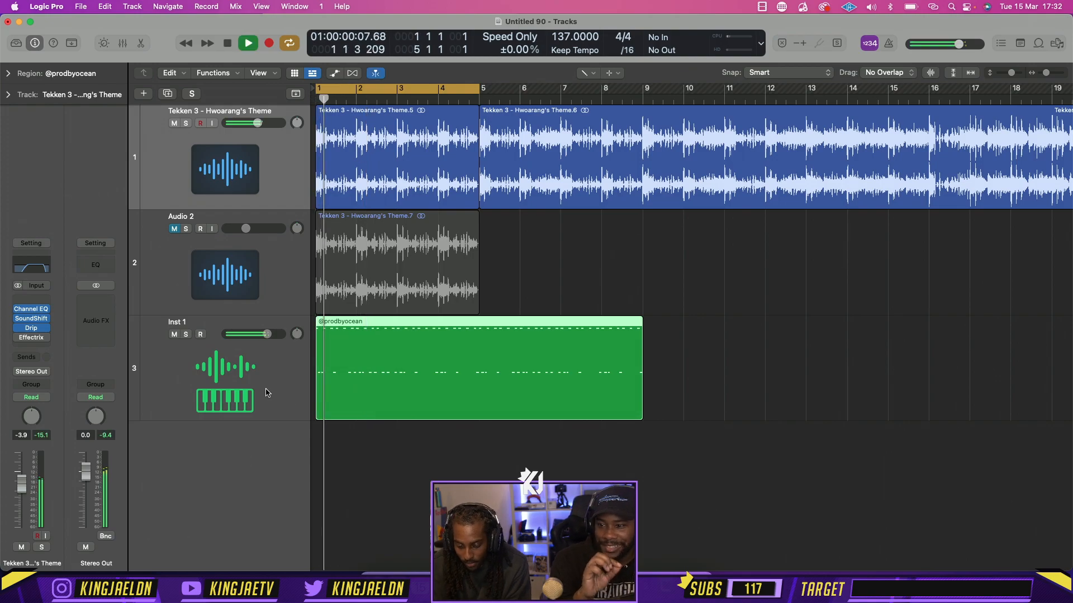
{"action": "left_click", "coordinate": [368, 382]}
{"action": "double_click", "coordinate": [368, 382]}
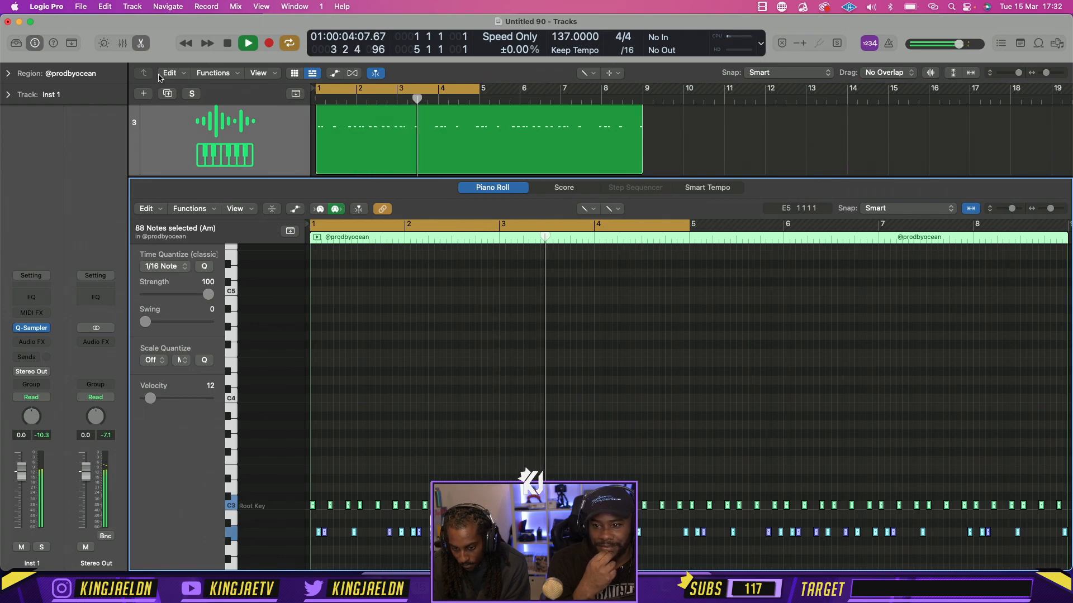
{"action": "key", "text": "e"}
Replace the hi-hat pattern on the Inst 1 track with the Hi Hat Midi 7 file from Finder, leaving the sampler window closed
{"action": "left_click", "coordinate": [31, 328]}
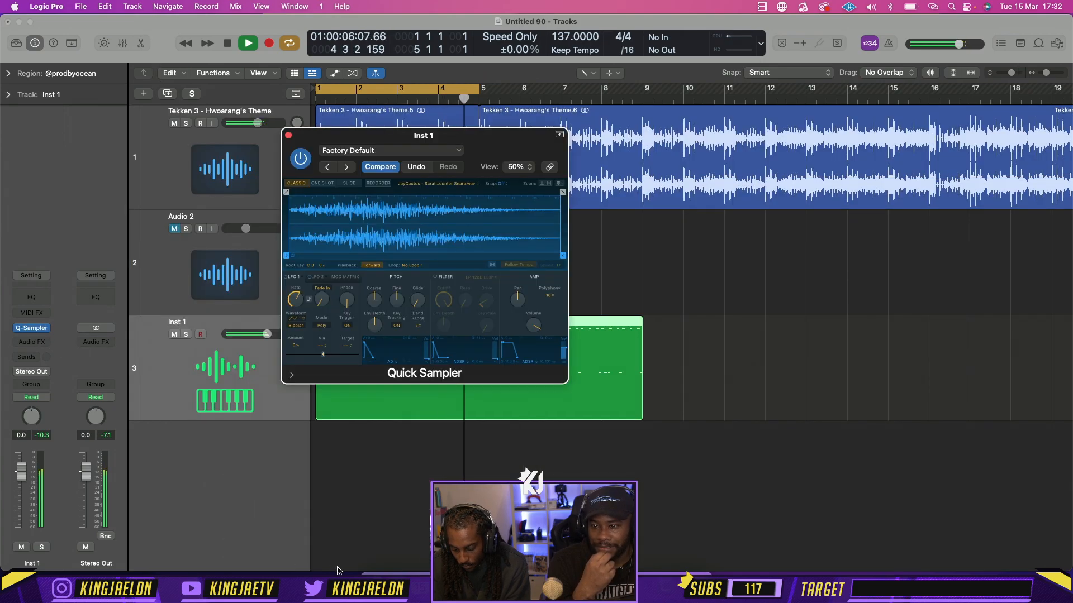
{"action": "left_click", "coordinate": [373, 583]}
{"action": "left_click_drag", "start_coordinate": [687, 206], "coordinate": [308, 401]}
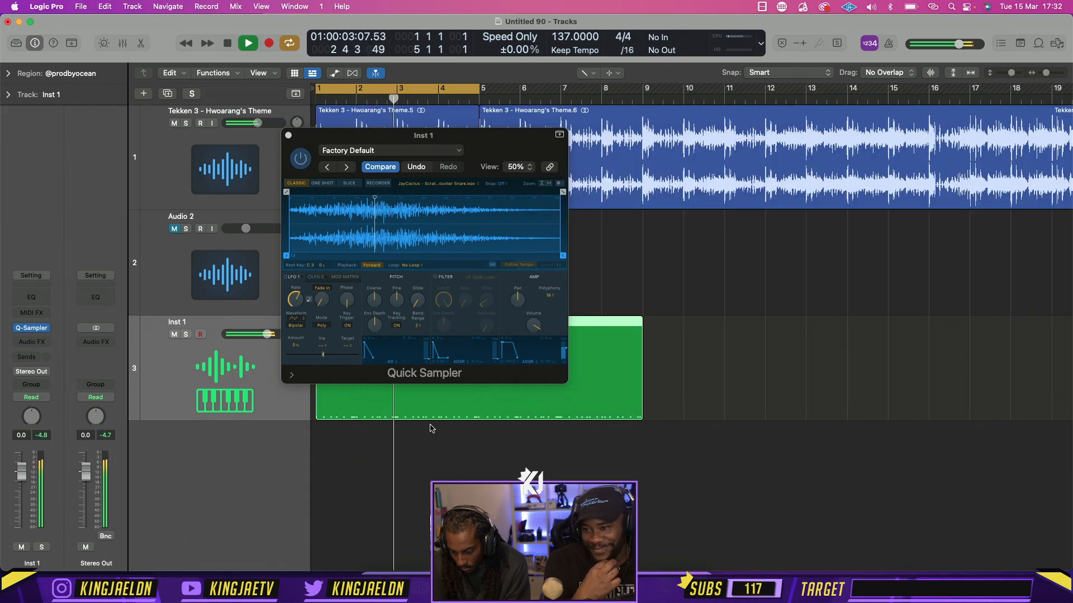
{"action": "left_click", "coordinate": [287, 136]}
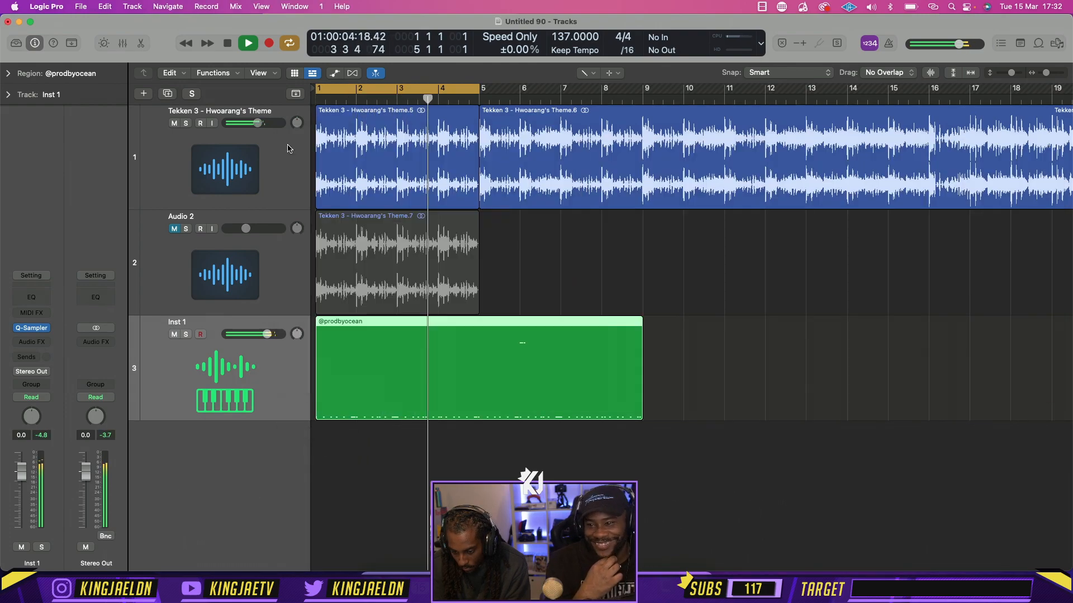
Inspect the replacement hi-hat notes in the Piano Roll, close the editor, and stop playback
{"action": "double_click", "coordinate": [397, 333]}
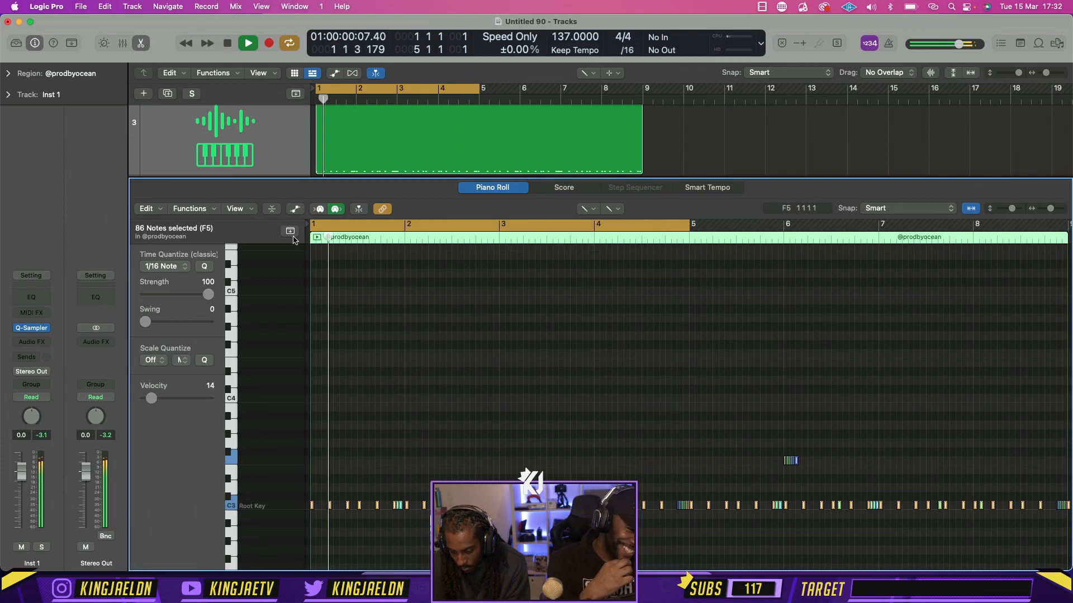
{"action": "left_click", "coordinate": [141, 44]}
{"action": "key", "text": "space"}
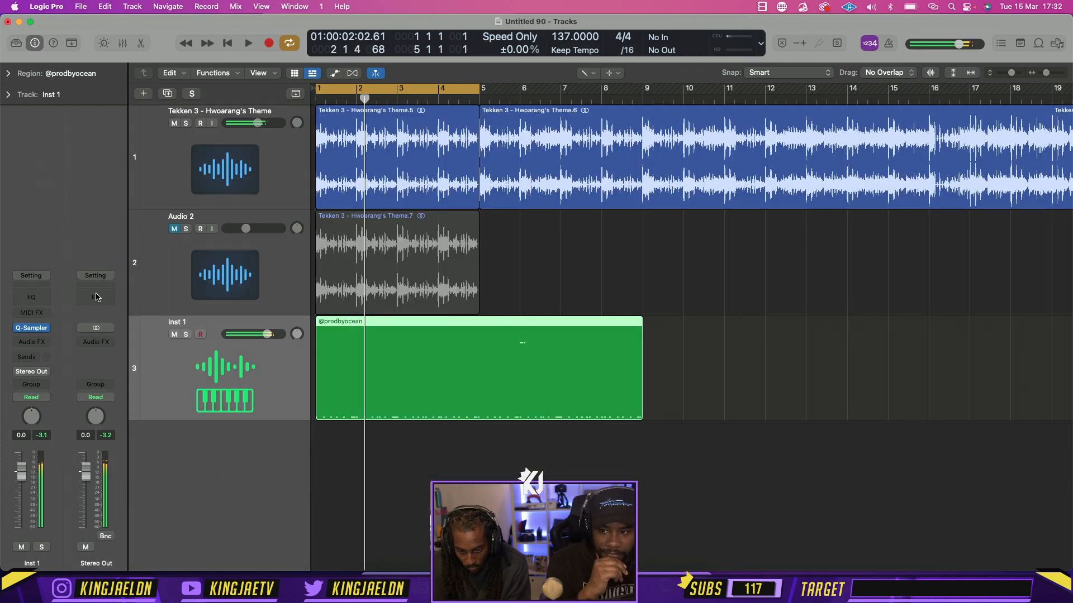
Open Inst 1's Quick Sampler, switch to Finder's Counter Snare folder, and audition the JayCactus counter snares around Mechanical through Simple
{"action": "left_click", "coordinate": [30, 330]}
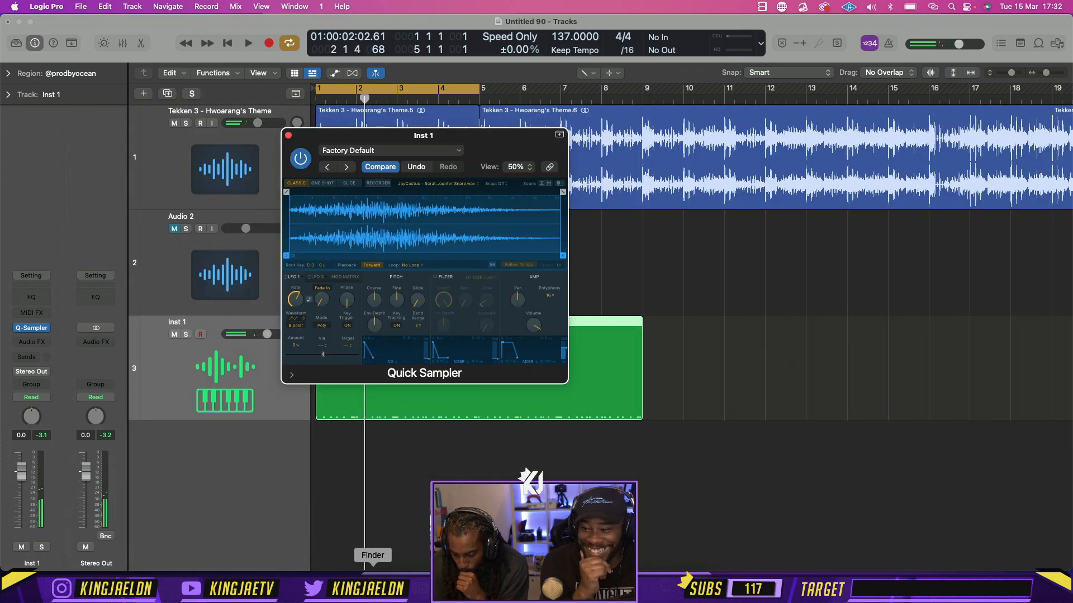
{"action": "left_click", "coordinate": [376, 585]}
{"action": "left_click", "coordinate": [532, 156]}
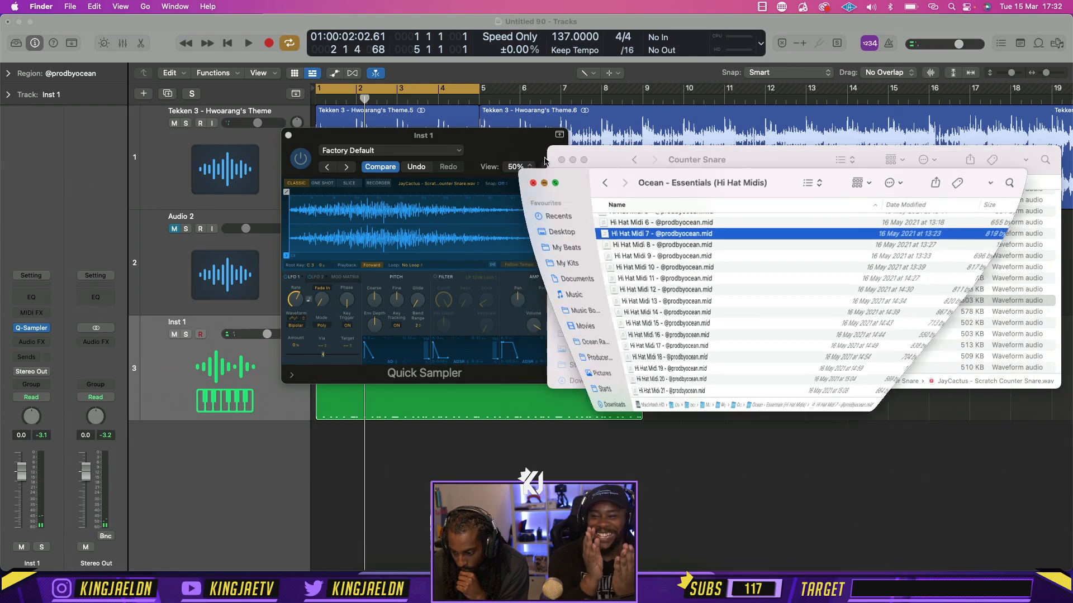
{"action": "key", "text": "space"}
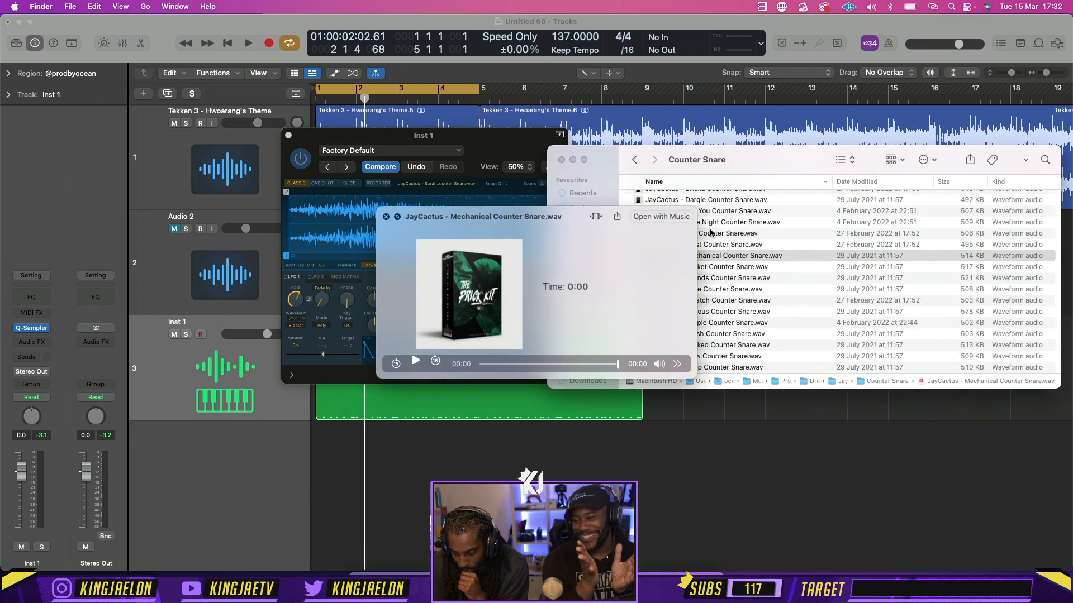
{"action": "key", "text": "Up"}
{"action": "key", "text": "Down"}
{"action": "key", "text": "Down"}
{"action": "key", "text": "Down"}
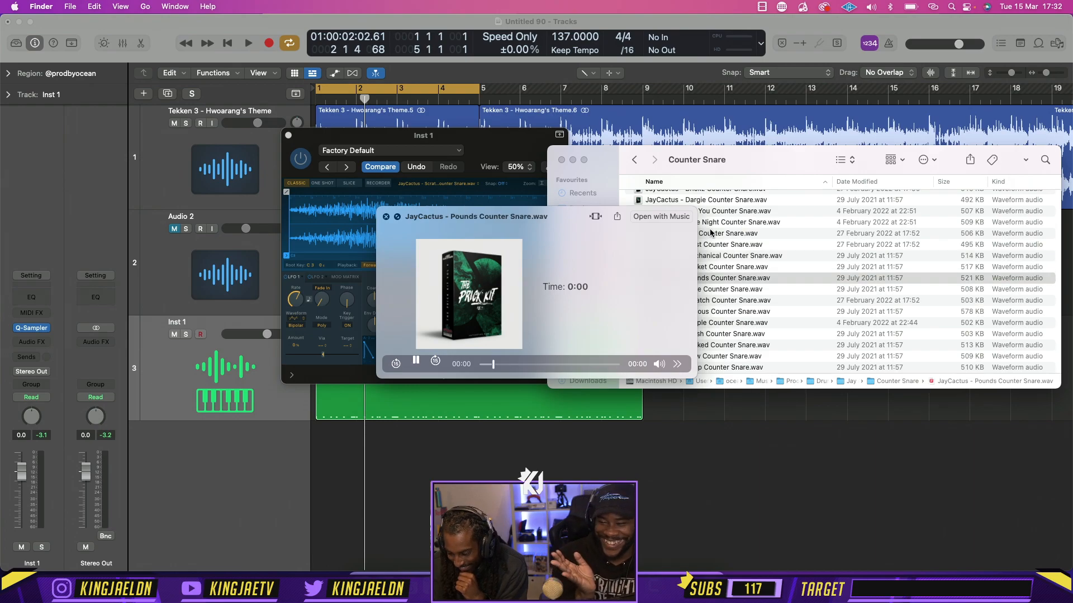
{"action": "key", "text": "Down"}
{"action": "key", "text": "Down"}
{"action": "key", "text": "Down"}
{"action": "key", "text": "Down"}
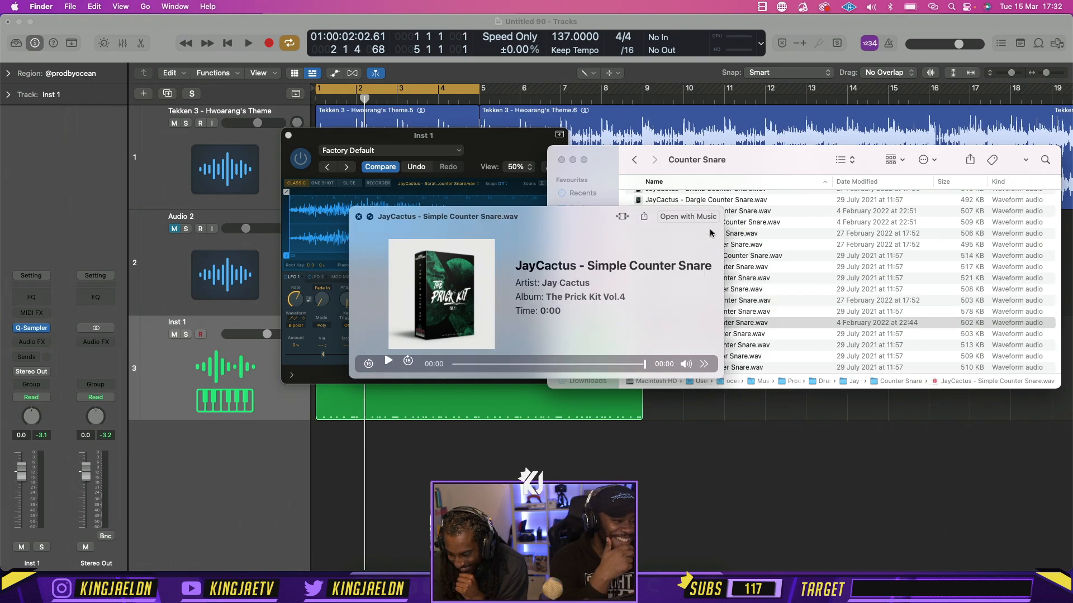
{"action": "key", "text": "Up"}
{"action": "key", "text": "space"}
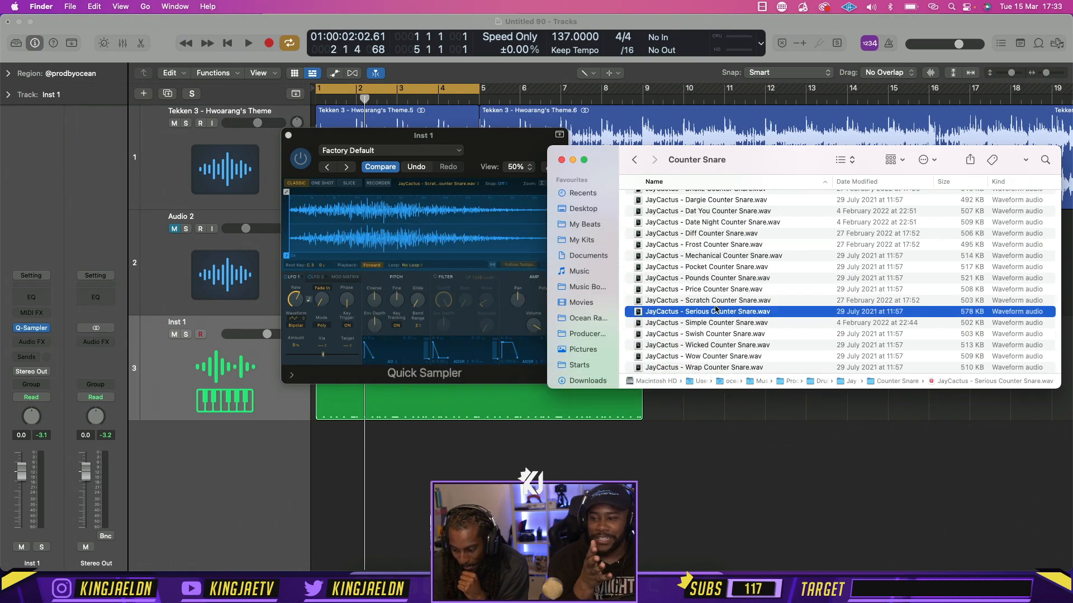
Load JayCactus - Serious Counter Snare.wav into Inst 1's Quick Sampler, close the sampler window, and start playback in Logic Pro
{"action": "left_click_drag", "start_coordinate": [666, 310], "coordinate": [352, 246]}
{"action": "left_click", "coordinate": [288, 135]}
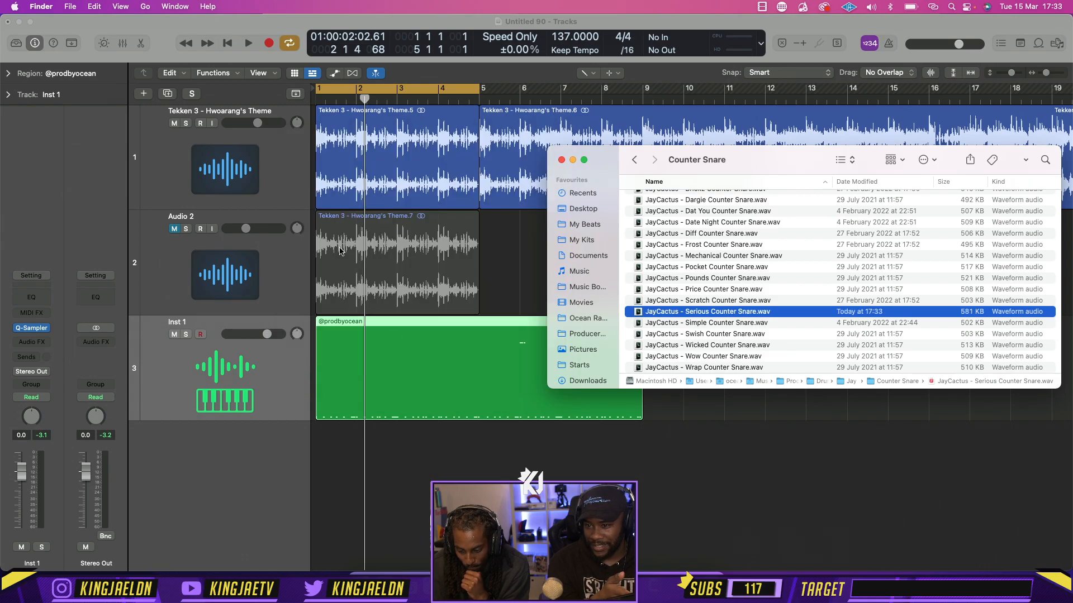
{"action": "key", "text": "space"}
{"action": "left_click", "coordinate": [438, 441]}
{"action": "key", "text": "space"}
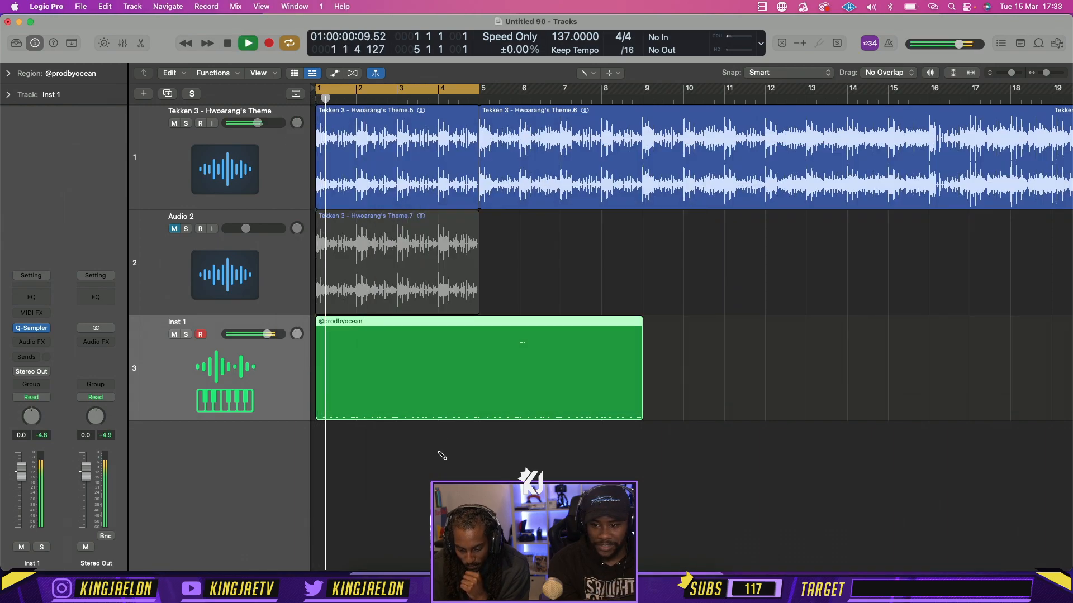
In the Tekken track's Channel EQ, set the high cut to 2820 Hz and the low cut to just under 100 Hz, then close it
{"action": "left_click", "coordinate": [241, 194]}
{"action": "key", "text": "space"}
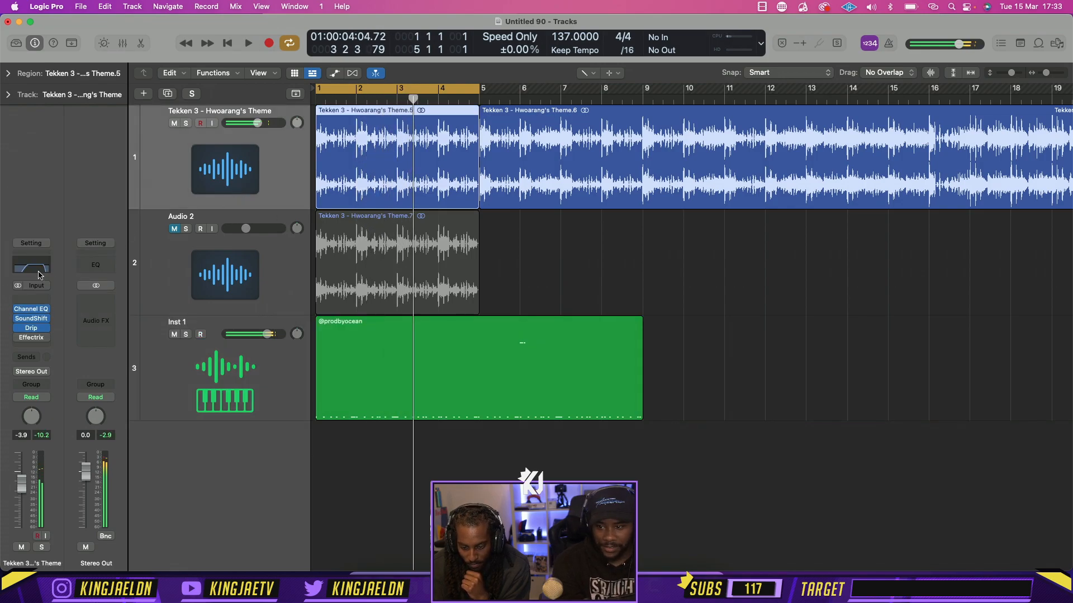
{"action": "left_click", "coordinate": [40, 274]}
{"action": "left_click_drag", "start_coordinate": [809, 216], "coordinate": [721, 222]}
{"action": "key", "text": "space"}
{"action": "left_click", "coordinate": [542, 217]}
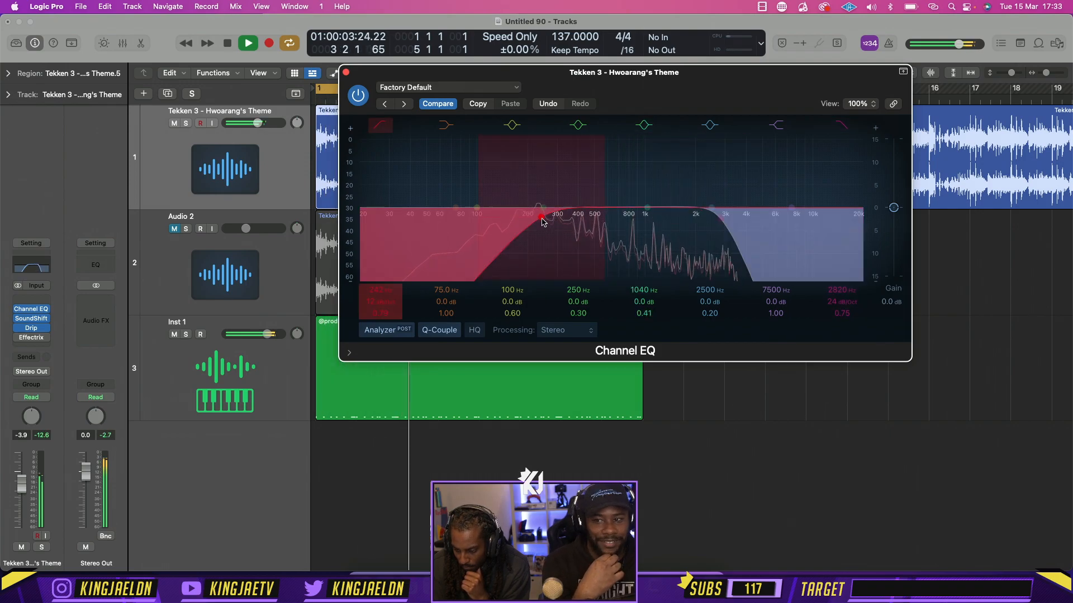
{"action": "left_click_drag", "start_coordinate": [542, 222], "coordinate": [472, 221]}
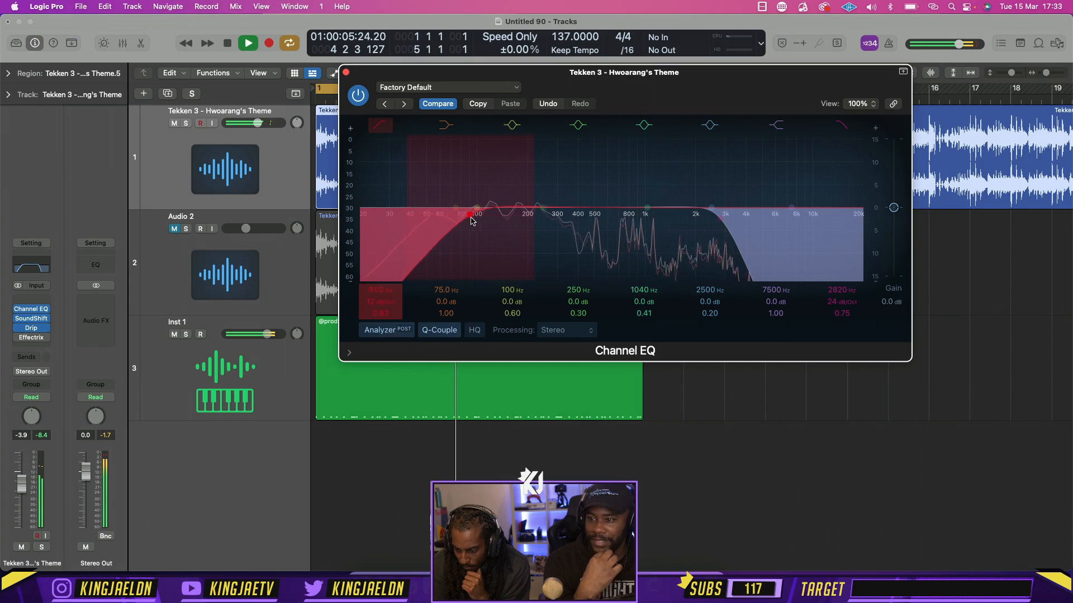
{"action": "left_click", "coordinate": [346, 72]}
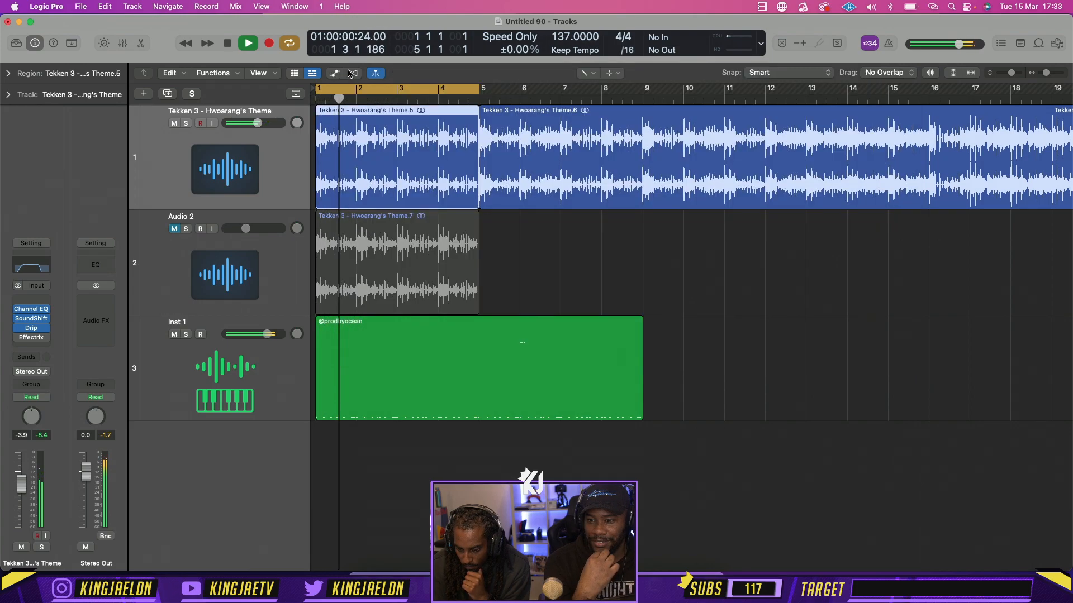
Add a stereo Echo to the Inst 1 track with 34% feedback and 3% wet, then close the plug-in window
{"action": "left_click", "coordinate": [167, 363]}
{"action": "left_click", "coordinate": [34, 342]}
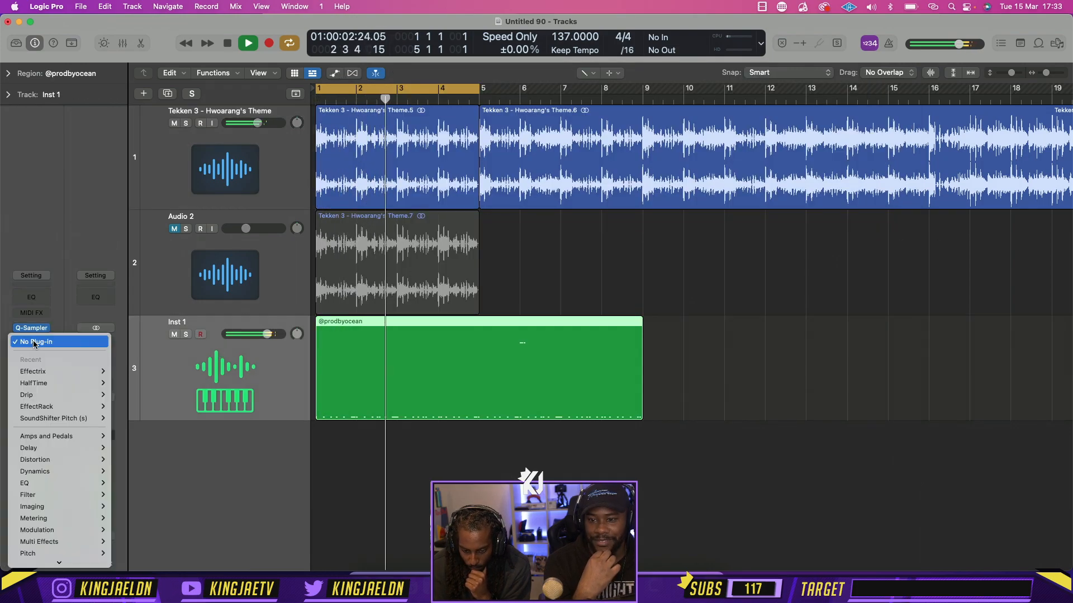
{"action": "mouse_move", "coordinate": [56, 448]}
{"action": "mouse_move", "coordinate": [145, 459]}
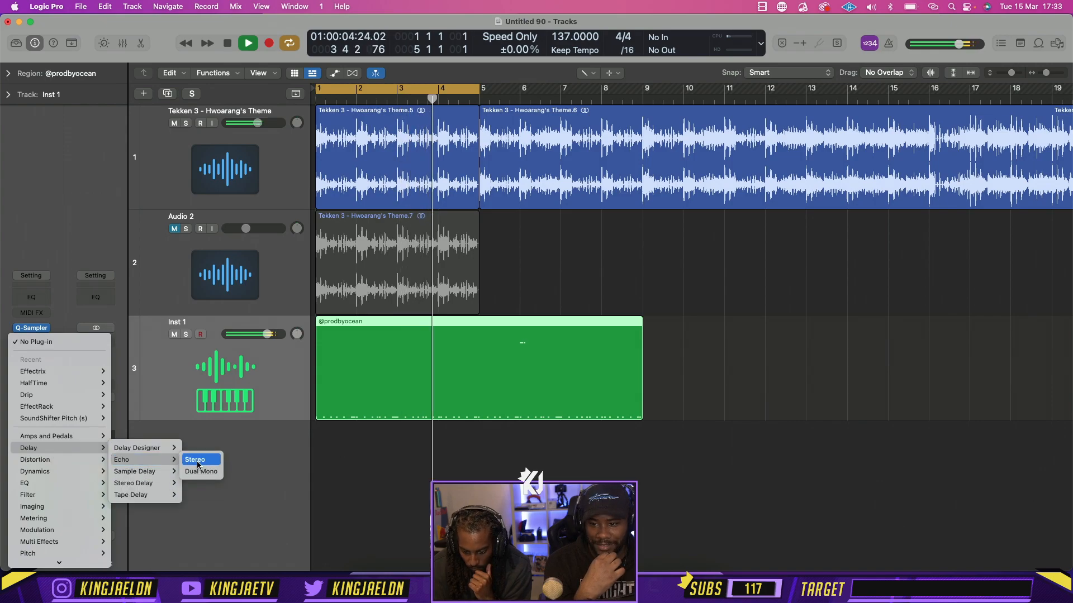
{"action": "left_click", "coordinate": [198, 464]}
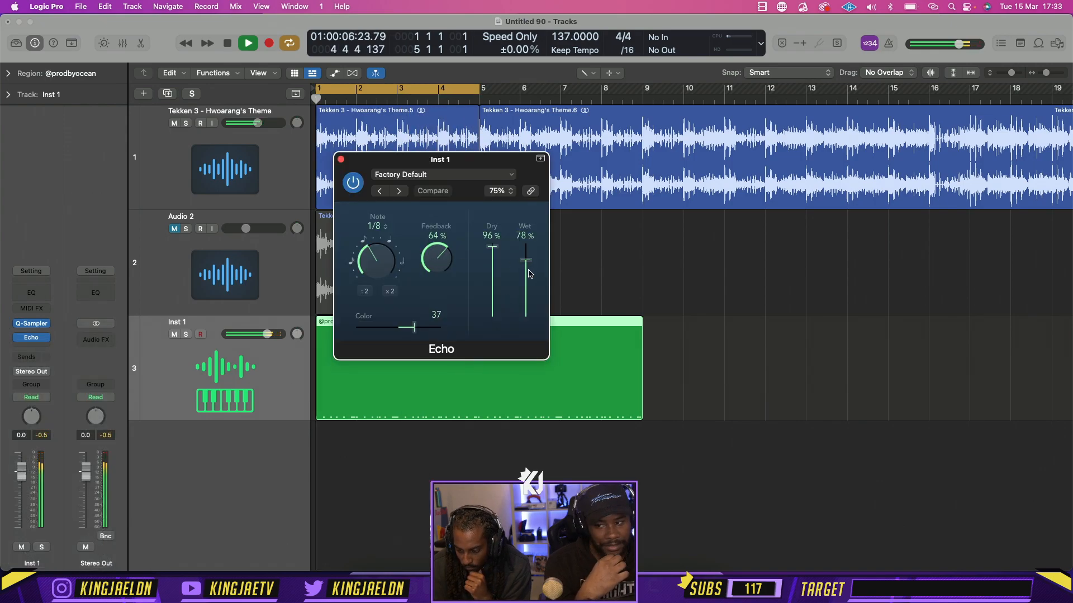
{"action": "left_click_drag", "start_coordinate": [526, 261], "coordinate": [524, 320]}
{"action": "left_click_drag", "start_coordinate": [435, 261], "coordinate": [434, 305]}
{"action": "left_click_drag", "start_coordinate": [529, 316], "coordinate": [529, 316]}
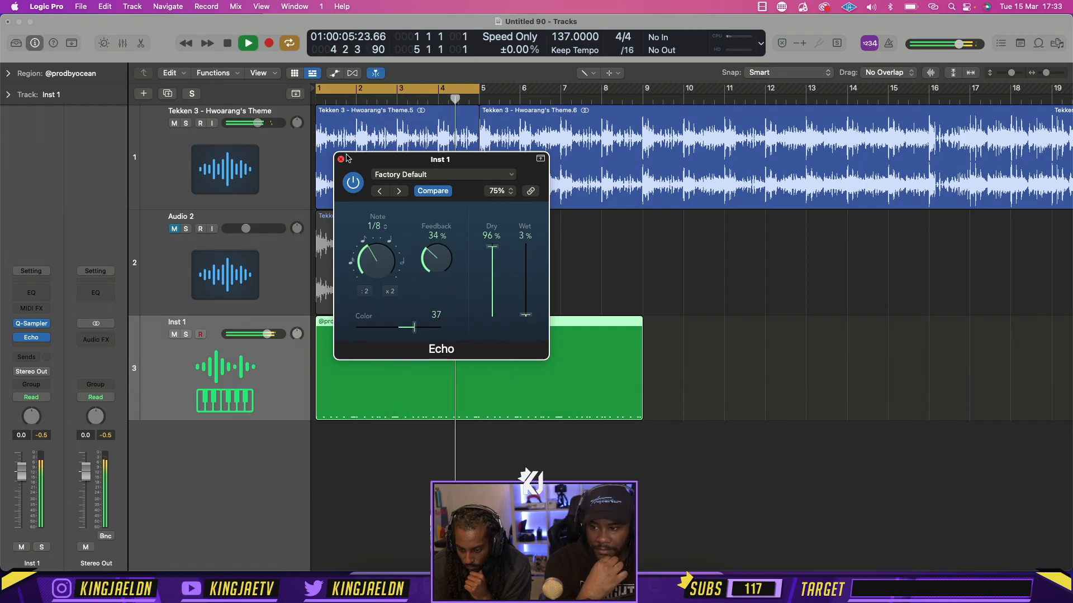
{"action": "left_click", "coordinate": [341, 159]}
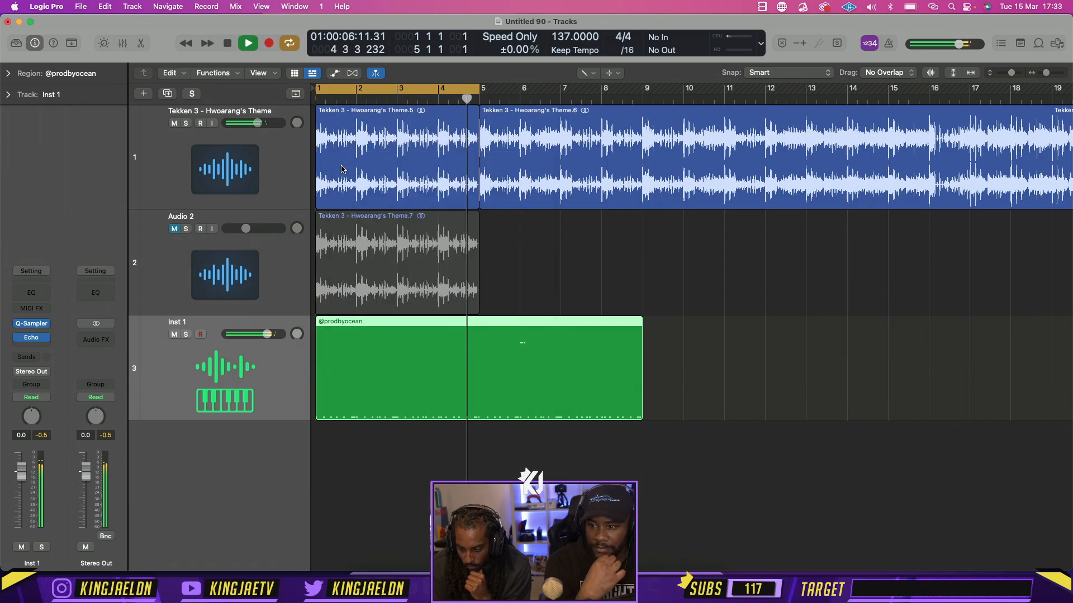
Unmute Audio 2 and enable its Channel EQ with an 870 Hz low cut and an 8750 Hz high cut, then close the EQ
{"action": "left_click", "coordinate": [176, 231]}
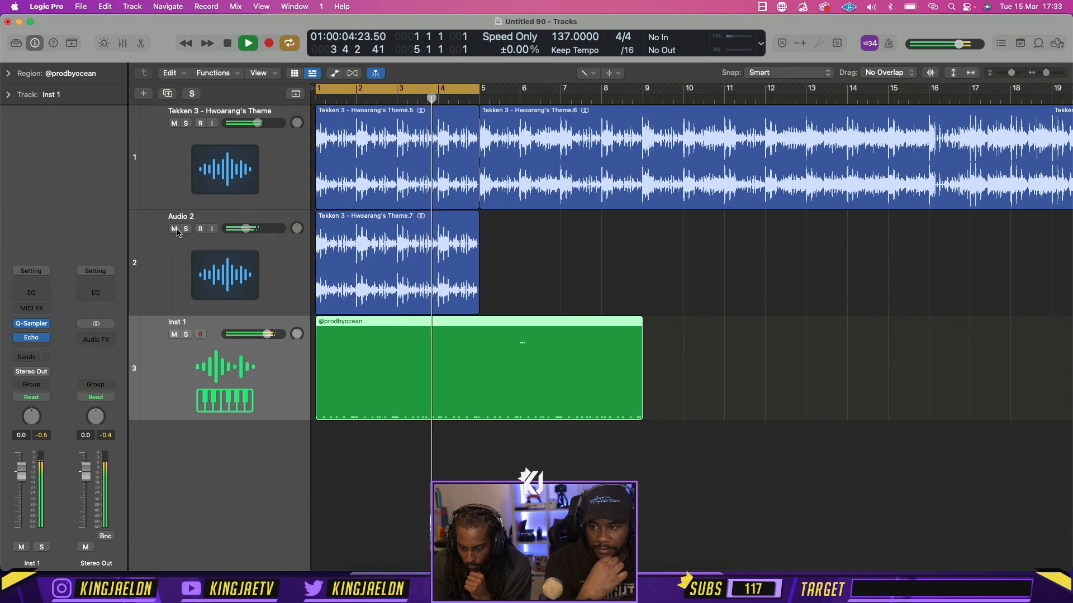
{"action": "left_click", "coordinate": [200, 250]}
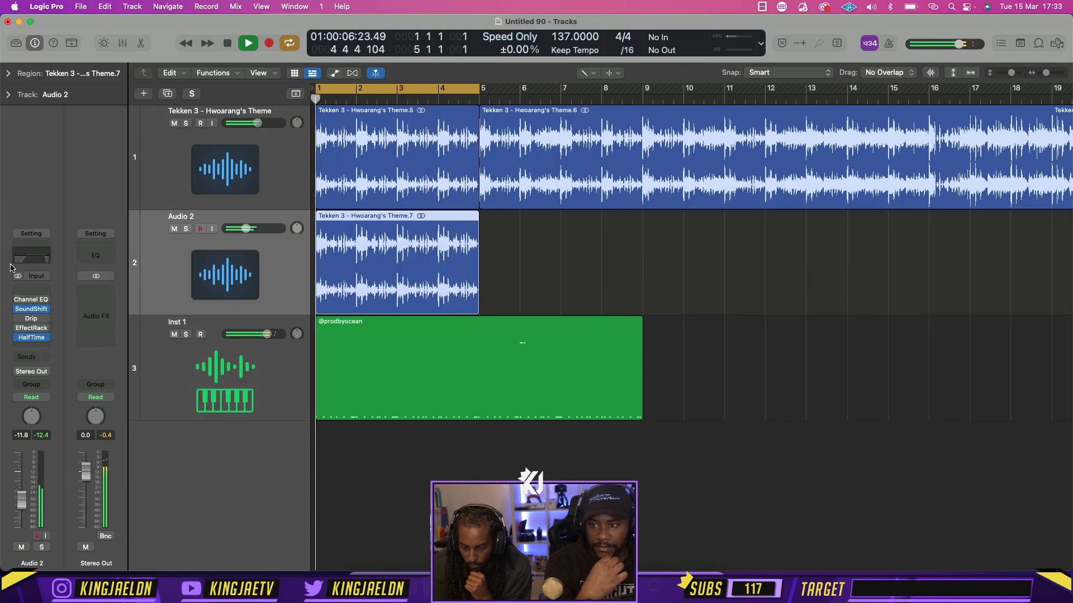
{"action": "left_click", "coordinate": [18, 300]}
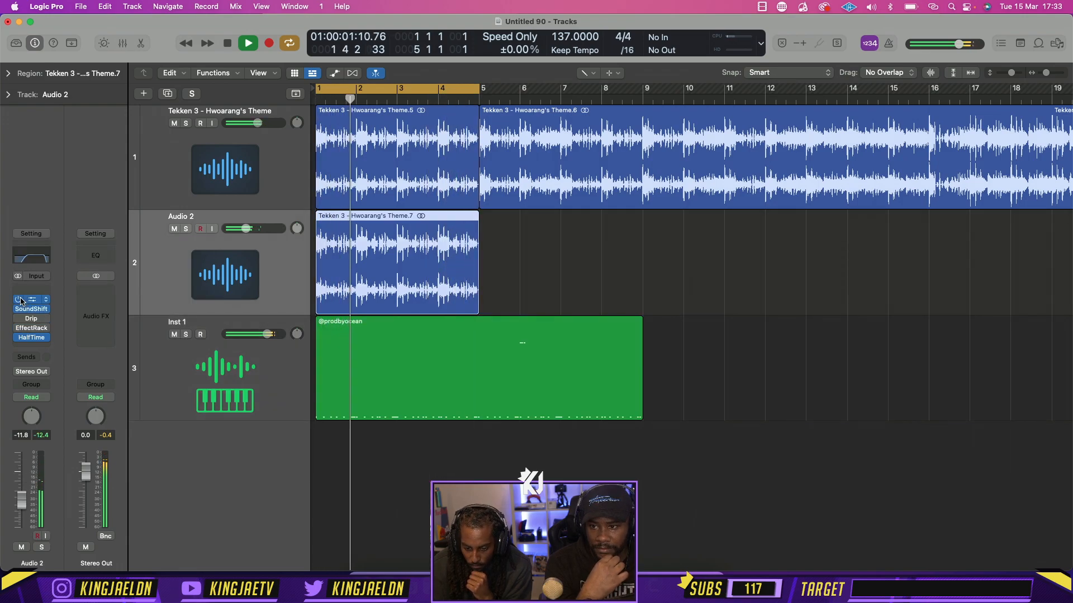
{"action": "left_click", "coordinate": [32, 259]}
{"action": "left_click_drag", "start_coordinate": [525, 313], "coordinate": [629, 307]}
{"action": "left_click", "coordinate": [797, 307]}
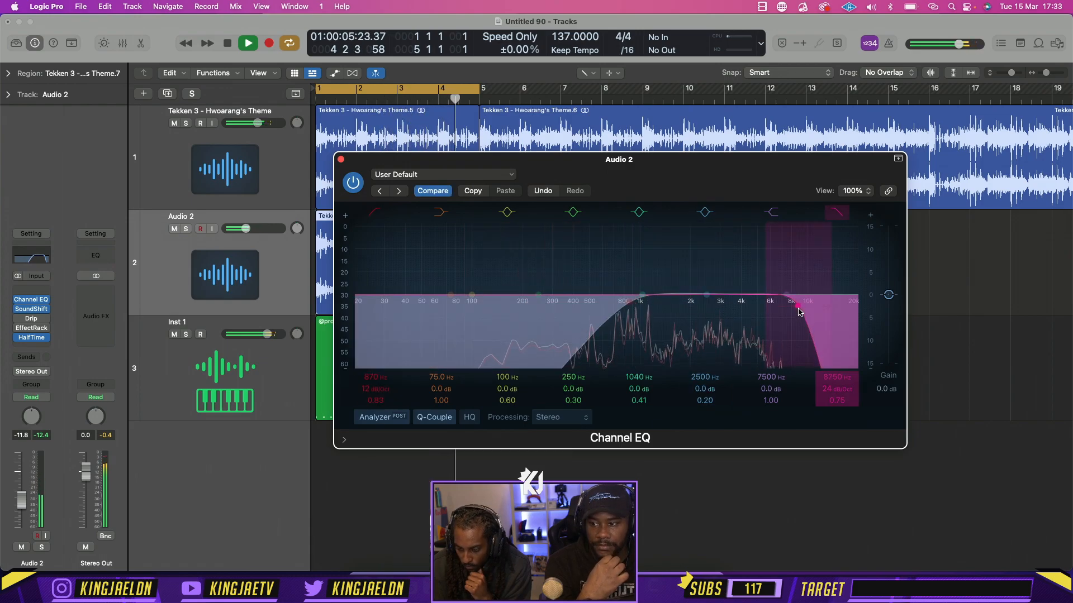
{"action": "left_click", "coordinate": [341, 159]}
Stop playback and insert the Waves Doubler2 (s) plug-in after HalfTime on the Audio 2 track
{"action": "key", "text": "space"}
{"action": "left_click", "coordinate": [43, 338]}
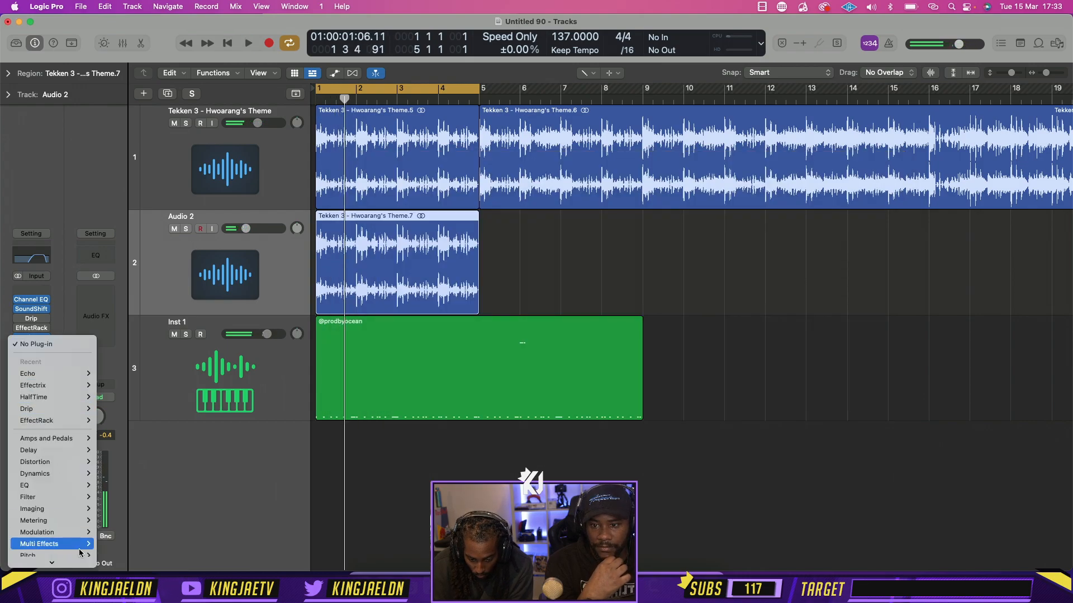
{"action": "mouse_move", "coordinate": [51, 559]}
{"action": "mouse_move", "coordinate": [143, 547]}
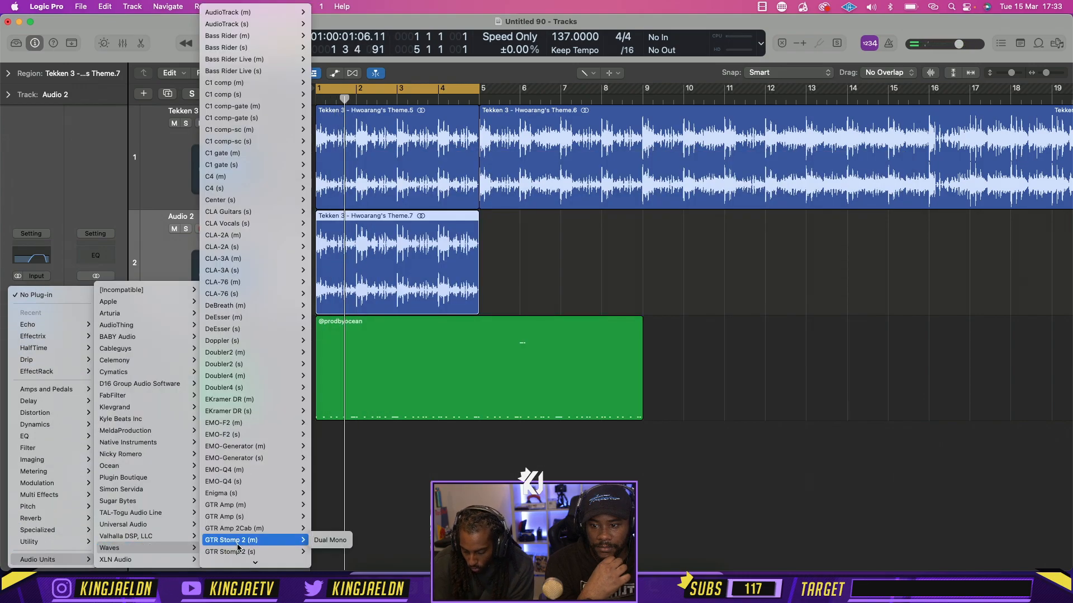
{"action": "type", "text": "dou"}
{"action": "key", "text": "Down"}
{"action": "key", "text": "Return"}
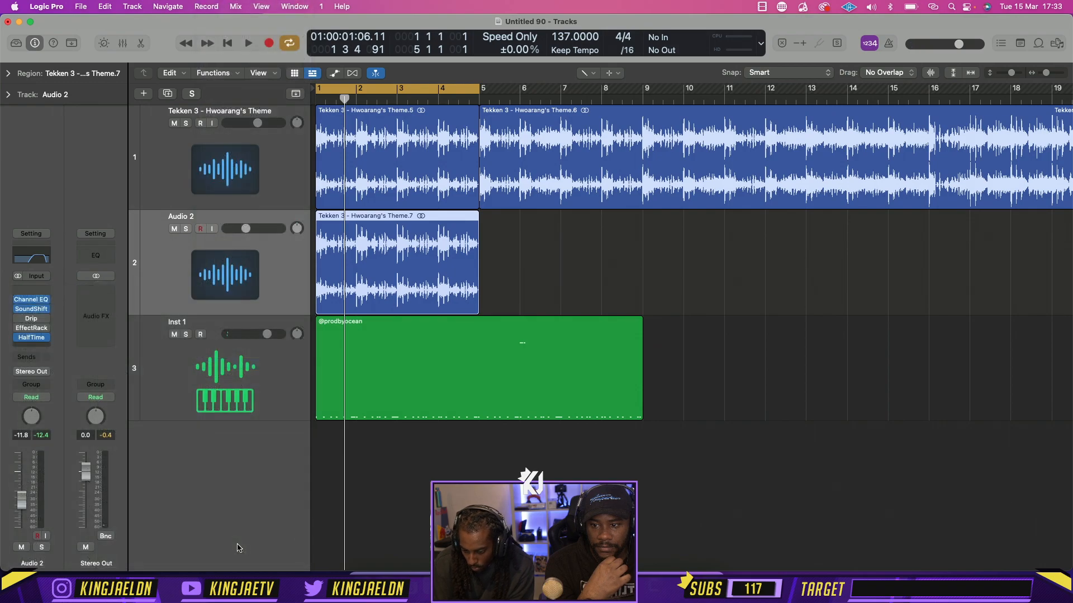
Lower the direct signal's gain in Doubler2 to about -43, reposition the plug-in window, and start playback
{"action": "left_click_drag", "start_coordinate": [392, 226], "coordinate": [391, 260]}
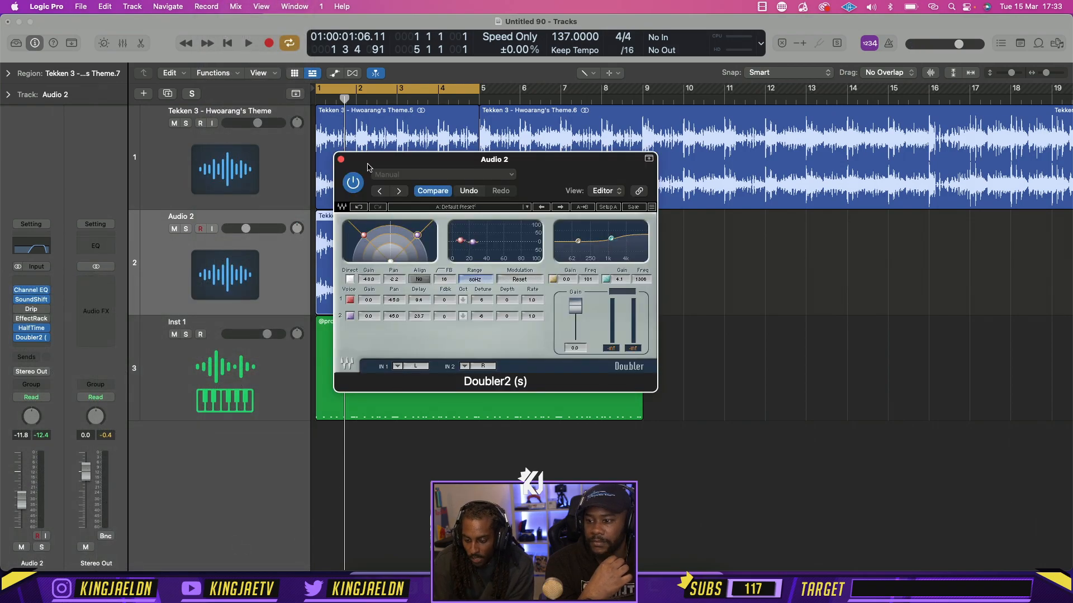
{"action": "left_click_drag", "start_coordinate": [369, 166], "coordinate": [447, 162]}
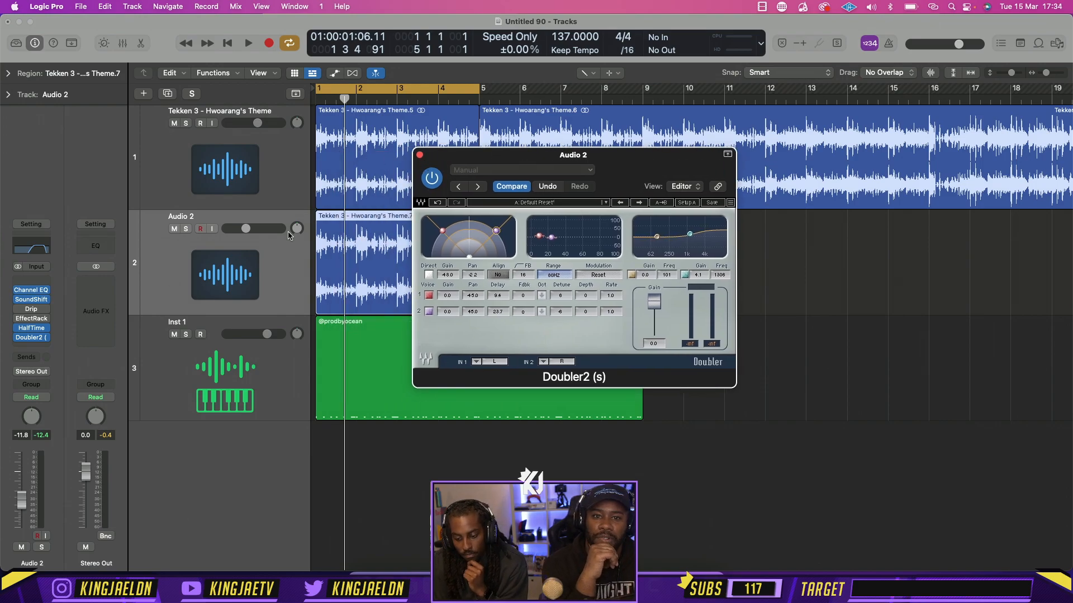
{"action": "key", "text": "space"}
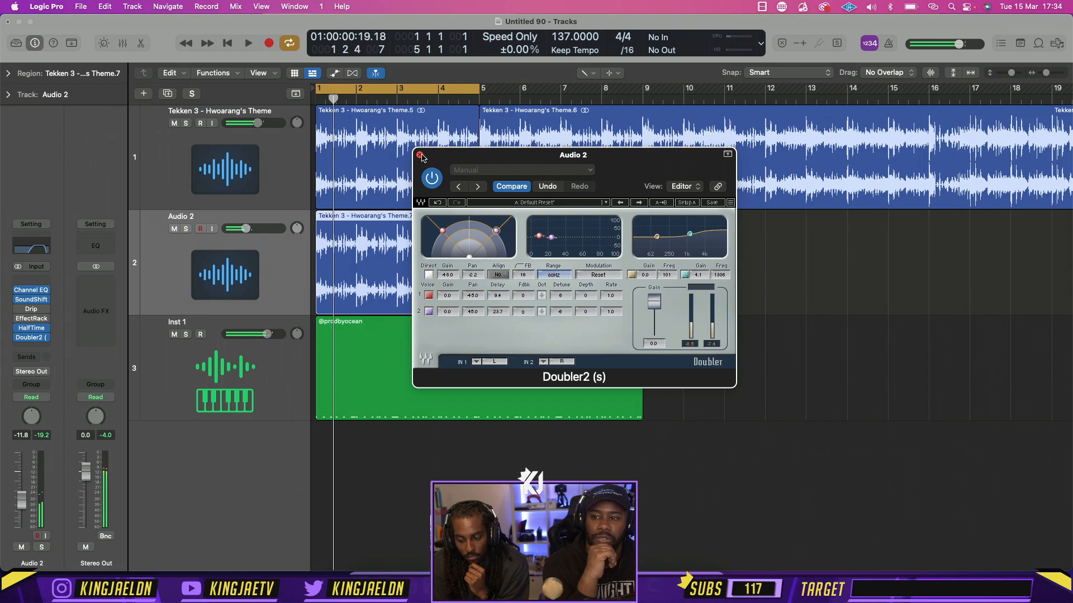
Close the Doubler2 plug-in window, duplicate the Inst 1 track with its settings, and open the new track's Quick Sampler
{"action": "left_click", "coordinate": [420, 156]}
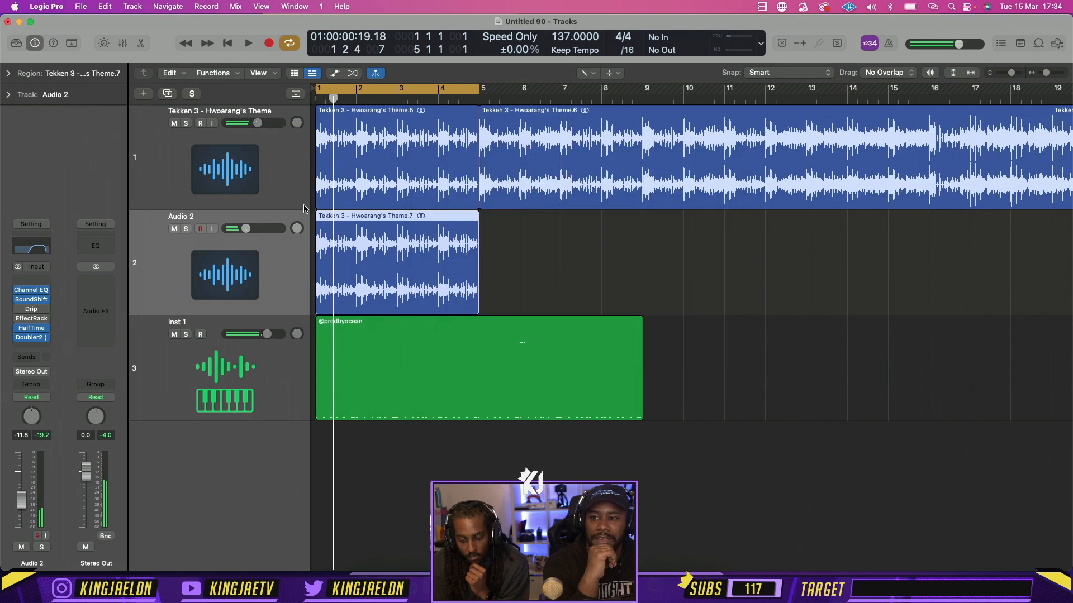
{"action": "left_click", "coordinate": [176, 396]}
{"action": "key", "text": "super+d"}
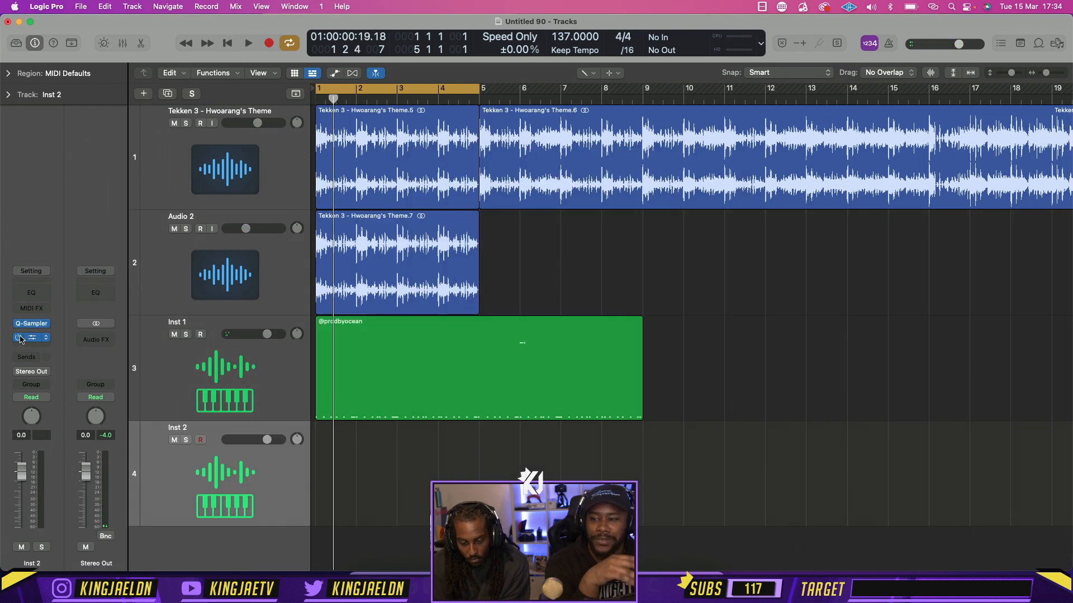
{"action": "left_click", "coordinate": [34, 324]}
Switch to Finder, close the counter snare preview, and open the Snare folder of Jay Cactus - The Prick Kit Vol. 4
{"action": "left_click", "coordinate": [361, 584]}
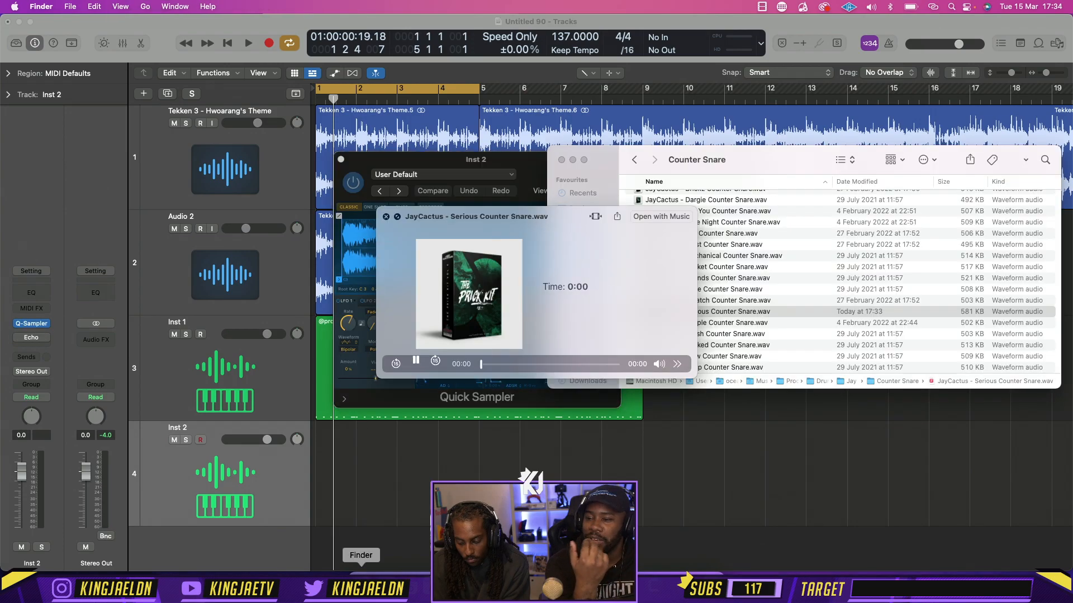
{"action": "key", "text": "space"}
{"action": "left_click", "coordinate": [632, 159]}
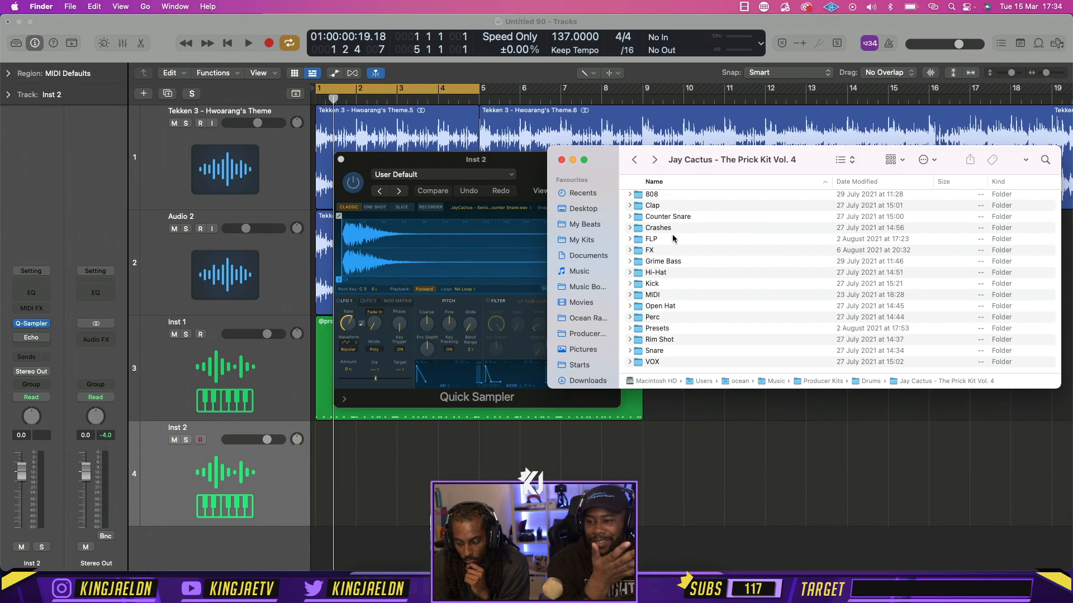
{"action": "scroll", "coordinate": [685, 239], "scroll_direction": "up", "scroll_amount": 1}
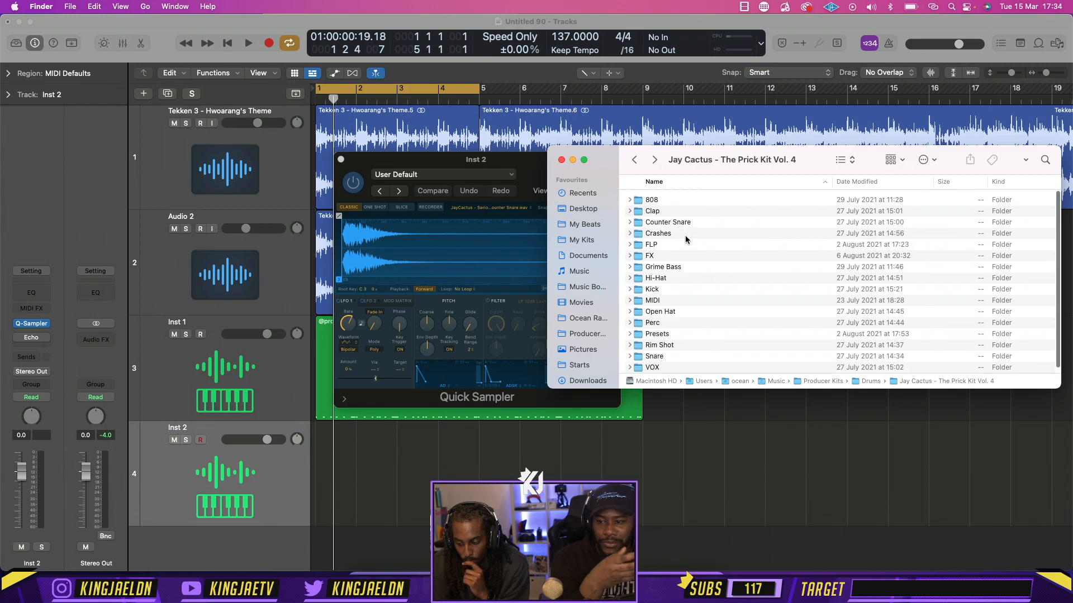
{"action": "scroll", "coordinate": [685, 239], "scroll_direction": "down", "scroll_amount": 1}
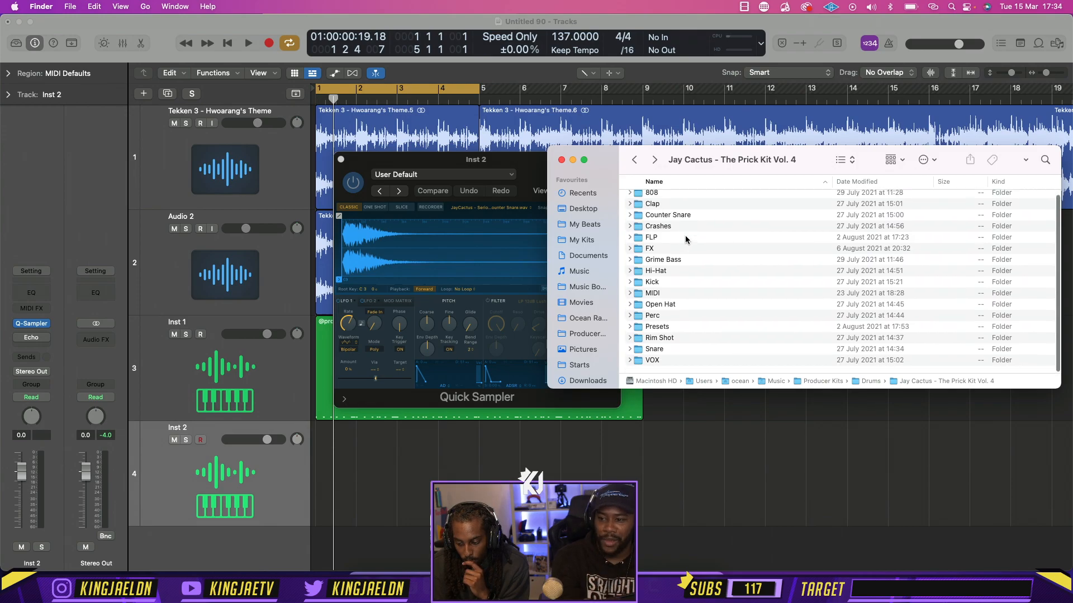
{"action": "double_click", "coordinate": [654, 353]}
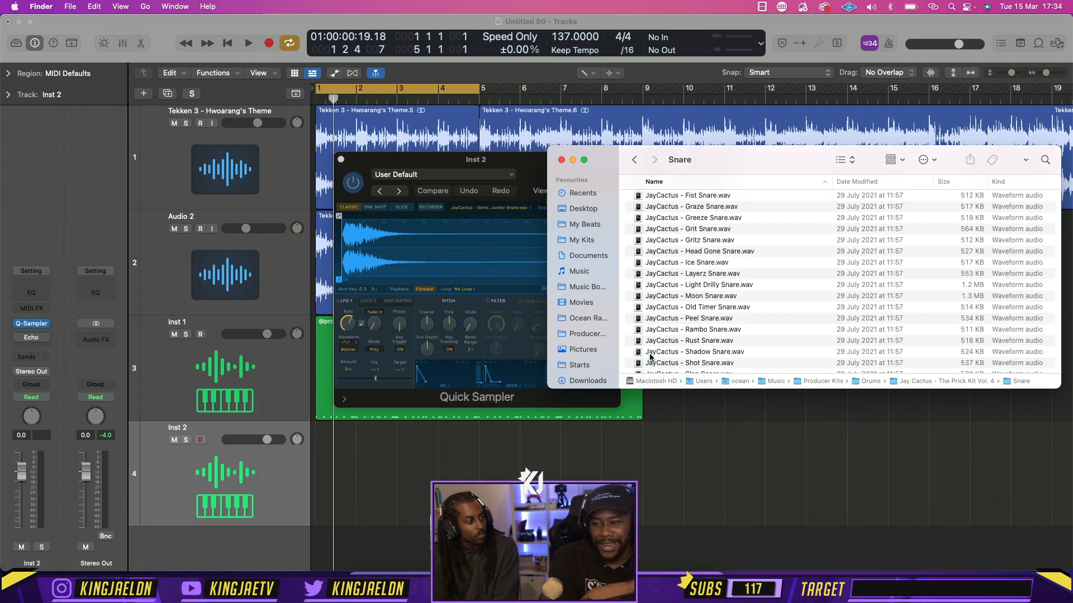
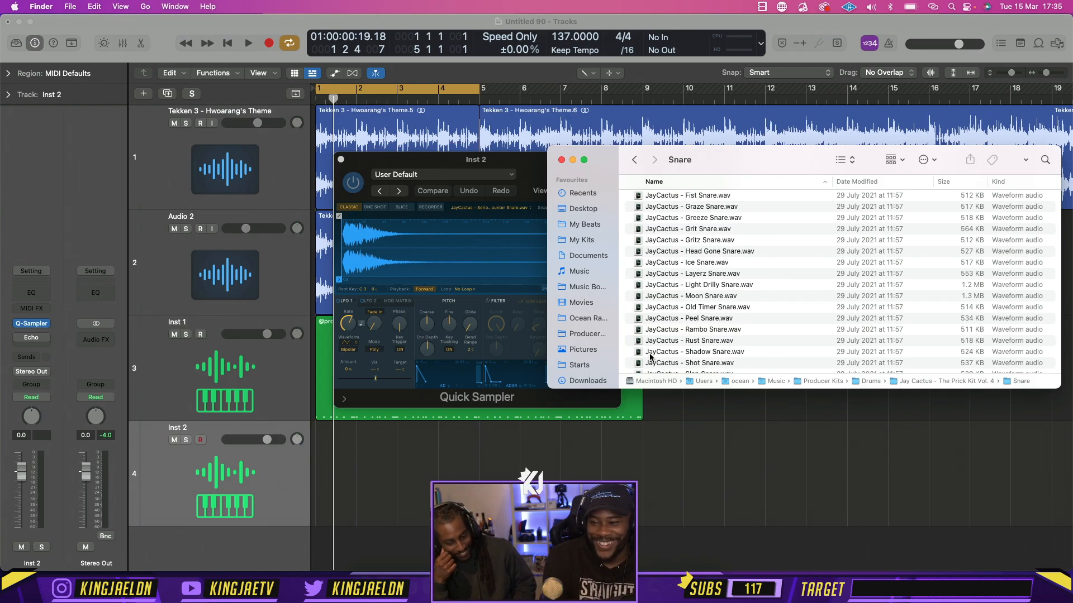
Audition the snare samples in the Snare folder one by one, from JayCactus - Greeze Snare.wav through JayCactus - Trap Snare.wav
{"action": "left_click", "coordinate": [706, 218]}
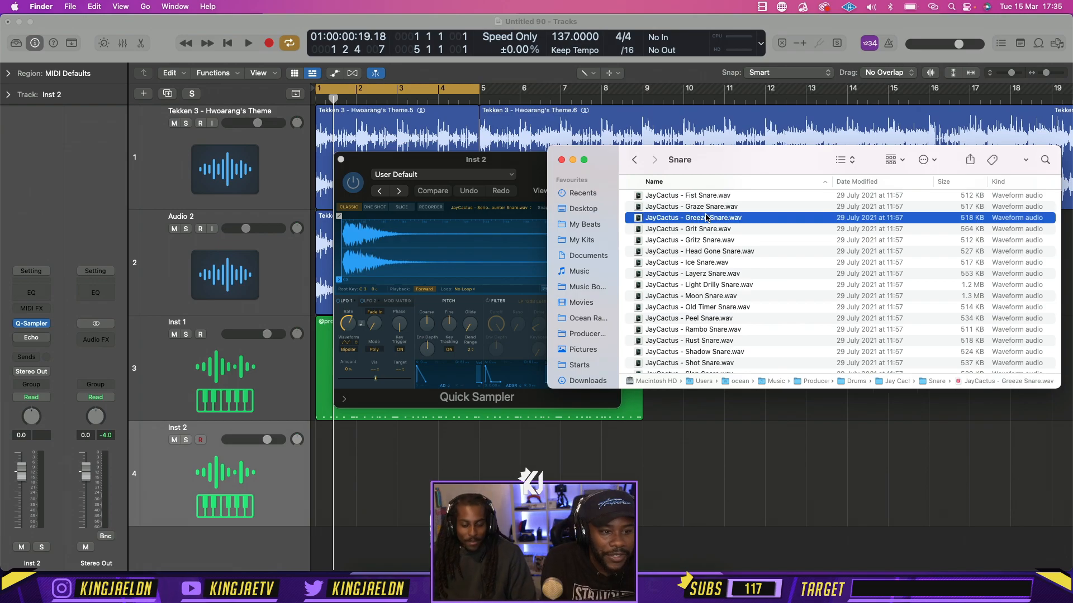
{"action": "key", "text": "space"}
{"action": "key", "text": "Down"}
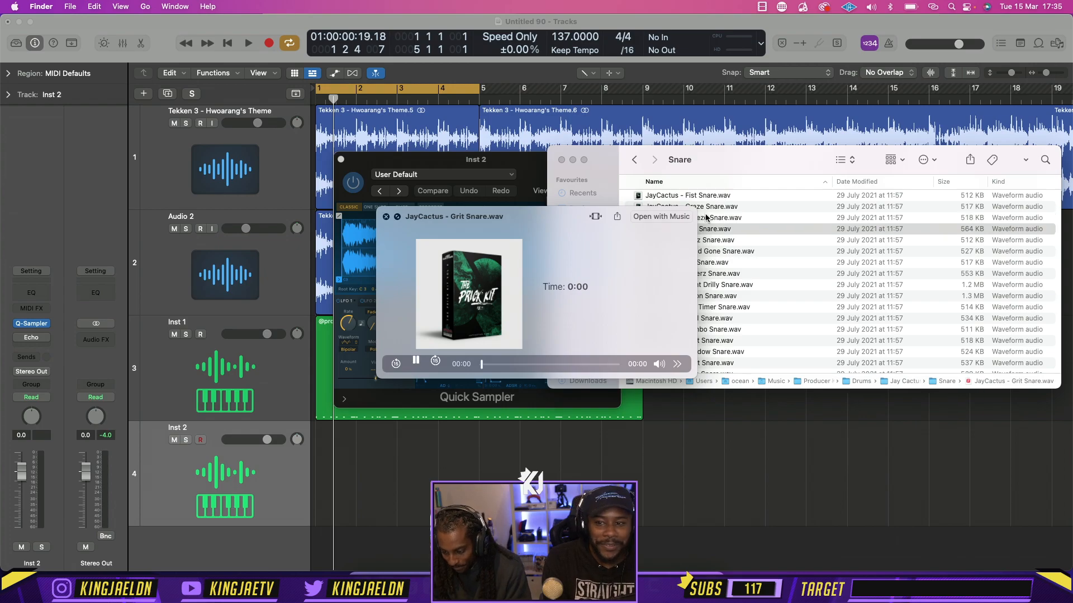
{"action": "key", "text": "Down"}
{"action": "key", "text": "Down"}
{"action": "key", "text": "Down"}
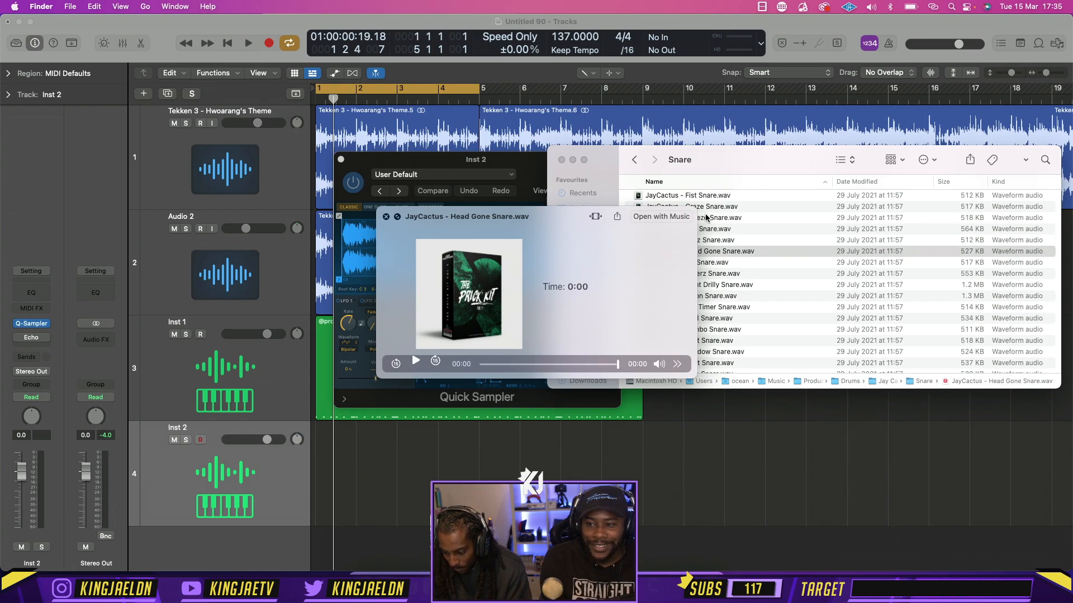
{"action": "key", "text": "Down"}
{"action": "key", "text": "Down"}
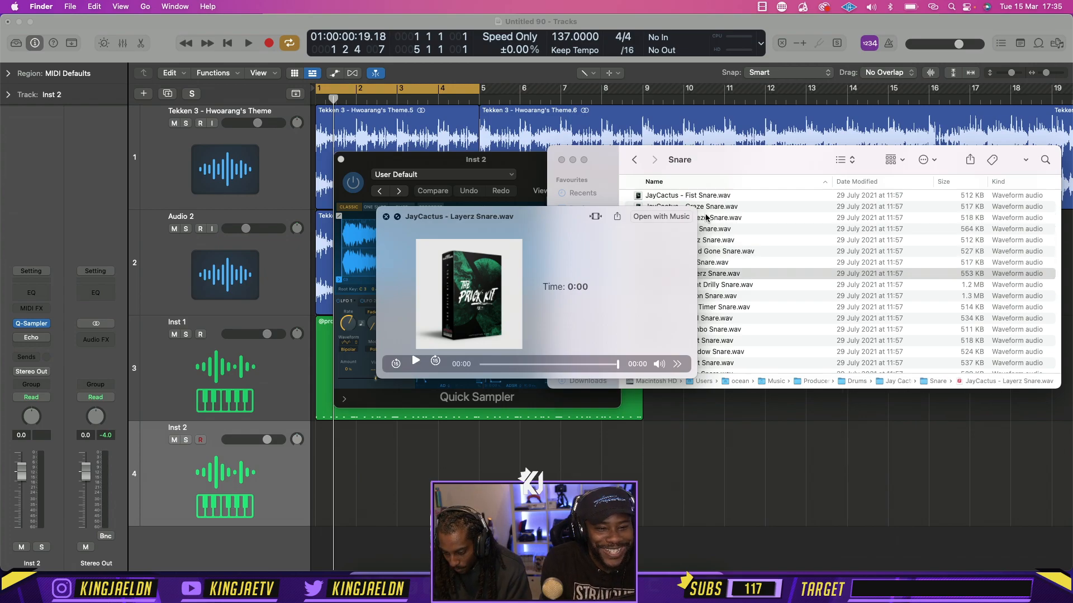
{"action": "key", "text": "Down"}
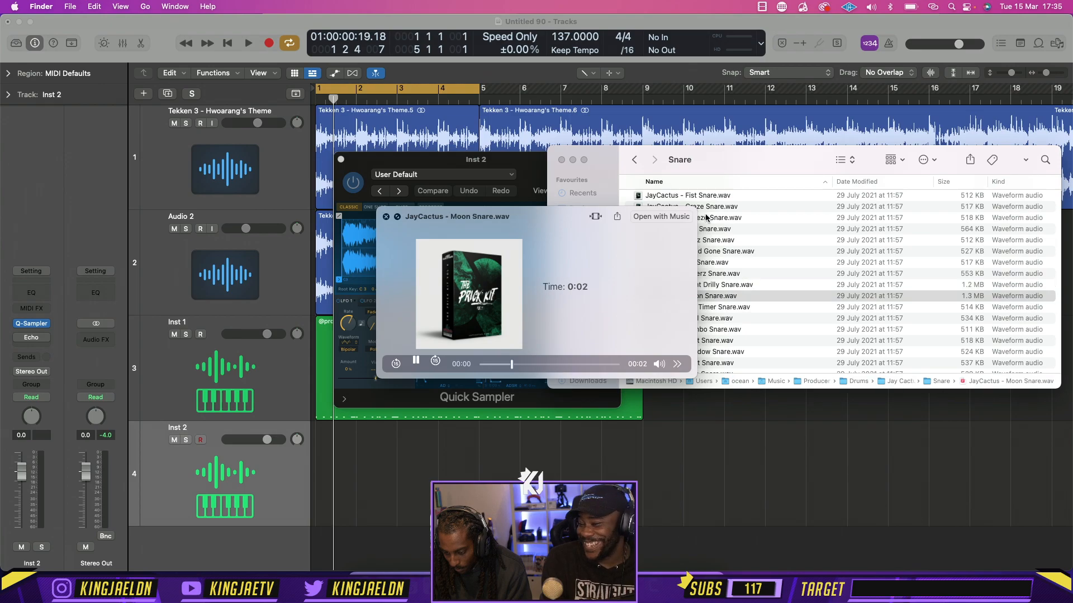
{"action": "key", "text": "Down"}
{"action": "key", "text": "Down"}
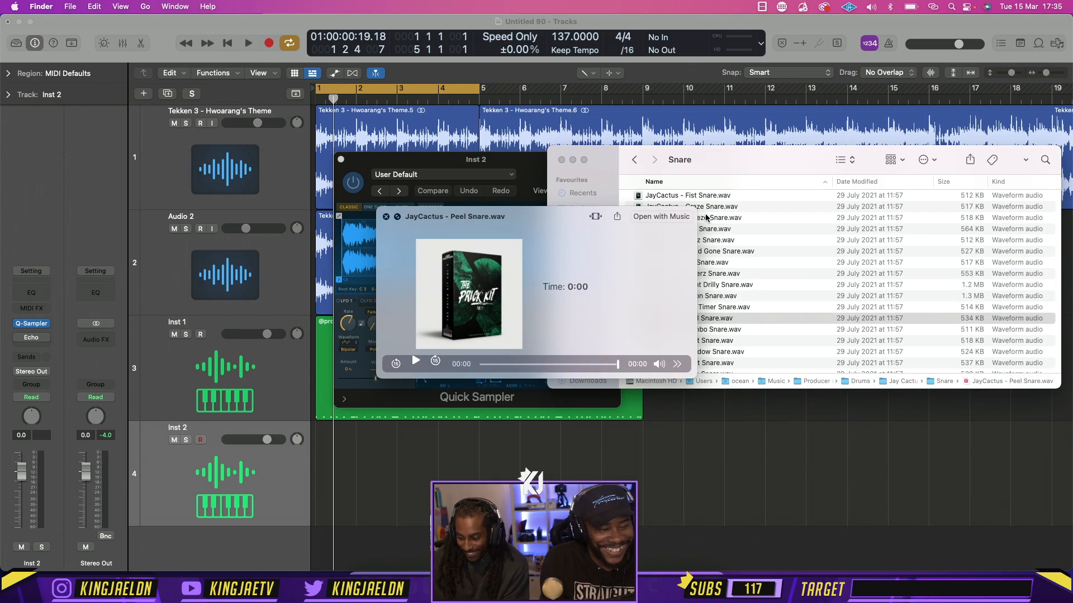
{"action": "key", "text": "Down"}
{"action": "key", "text": "Down"}
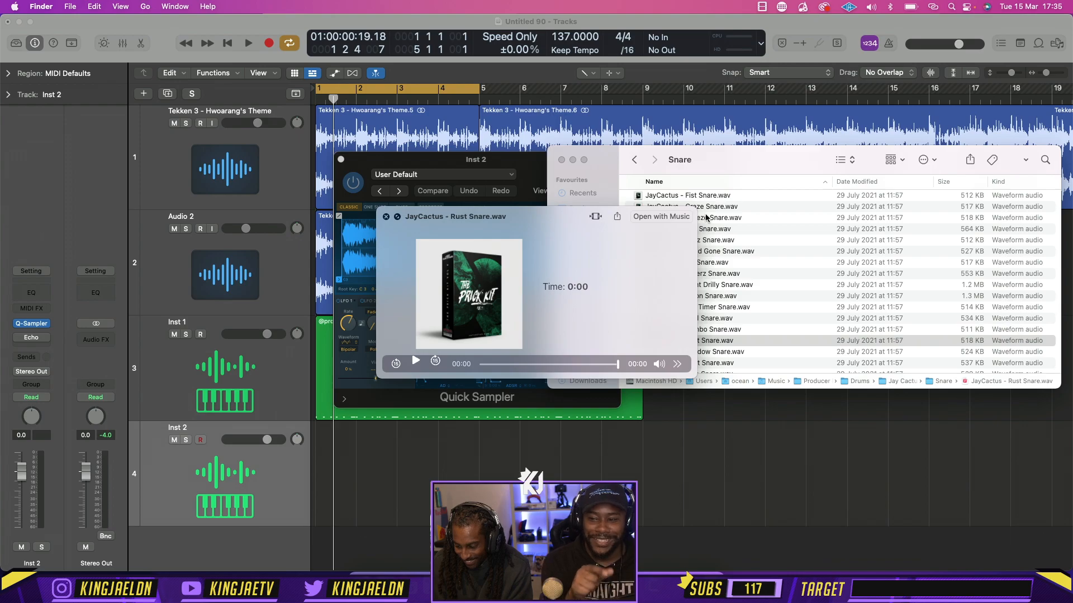
{"action": "key", "text": "Down"}
{"action": "scroll", "coordinate": [822, 244], "scroll_direction": "down", "scroll_amount": 1}
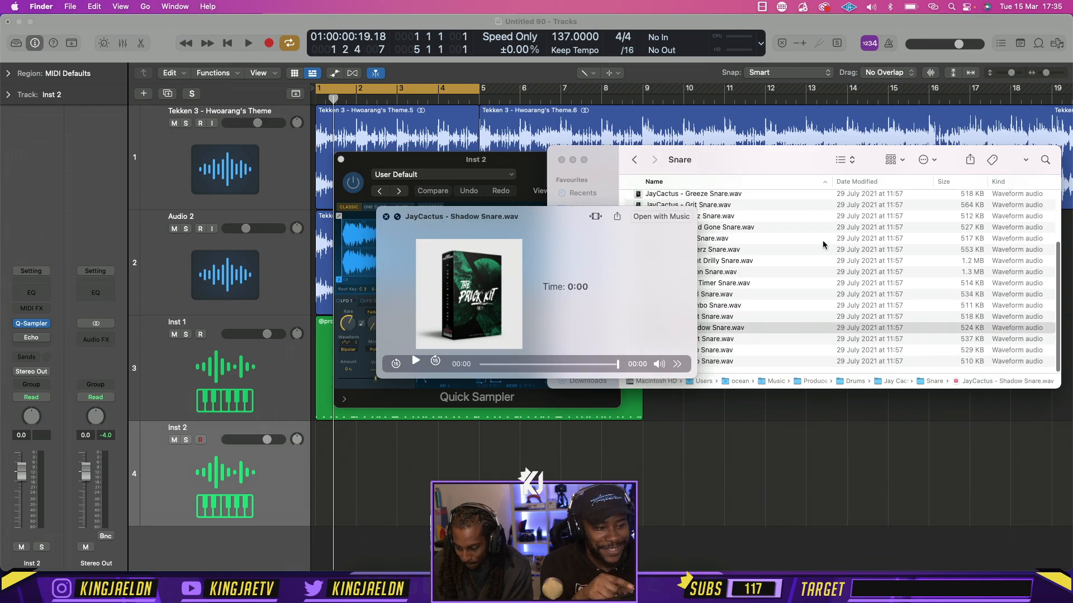
{"action": "key", "text": "Down"}
{"action": "key", "text": "Down"}
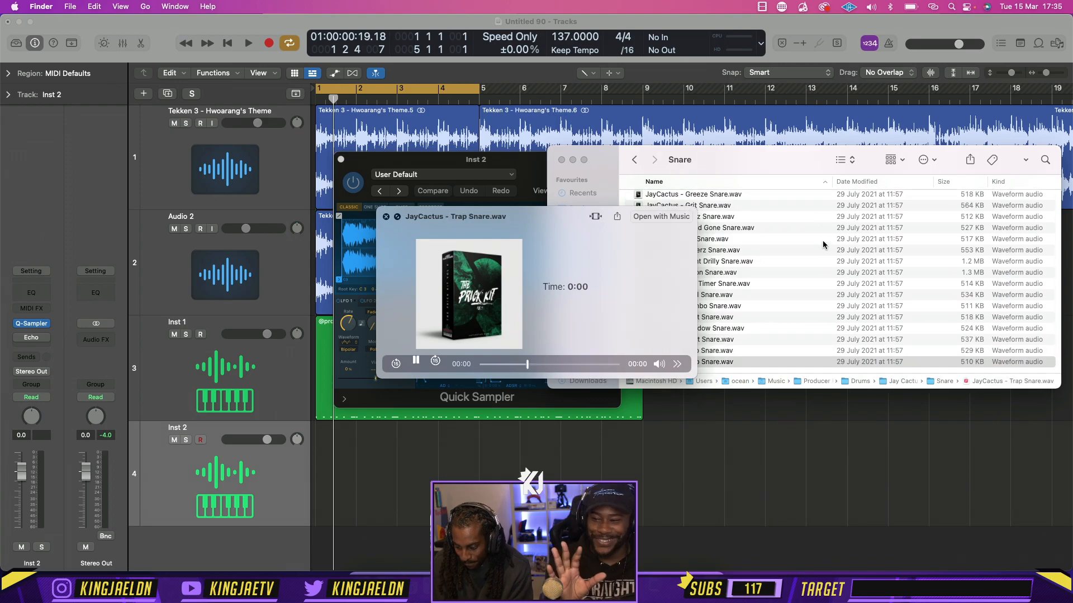
Close the sample preview, load JayCactus - Slap Snare.wav into the Inst 2 Quick Sampler, and close the plug-in window
{"action": "key", "text": "space"}
{"action": "left_click_drag", "start_coordinate": [694, 352], "coordinate": [397, 207]}
{"action": "left_click", "coordinate": [341, 159]}
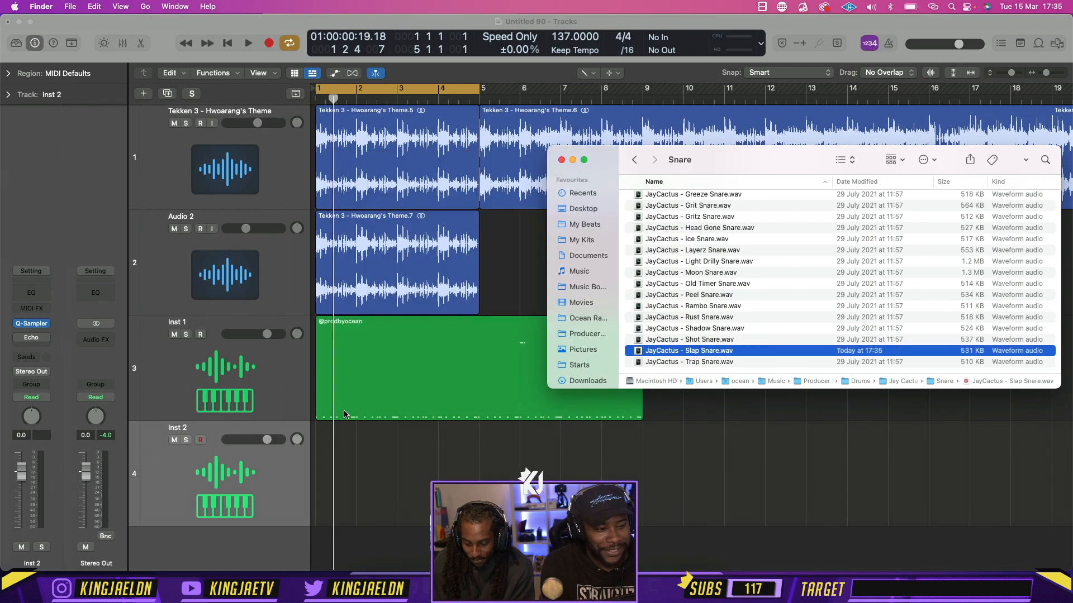
Create a MIDI region at bar 1 on the Inst 2 track, remove the stray region at bar 3, and extend the first to bar 5
{"action": "right_click", "coordinate": [326, 436]}
{"action": "left_click", "coordinate": [343, 419]}
{"action": "left_click", "coordinate": [417, 502]}
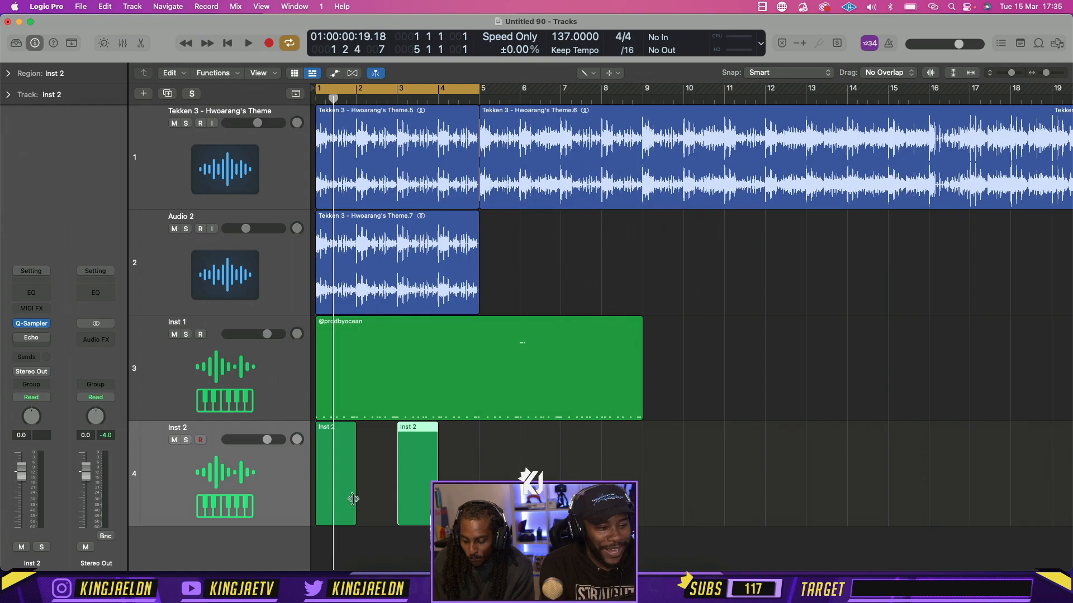
{"action": "key", "text": "Delete"}
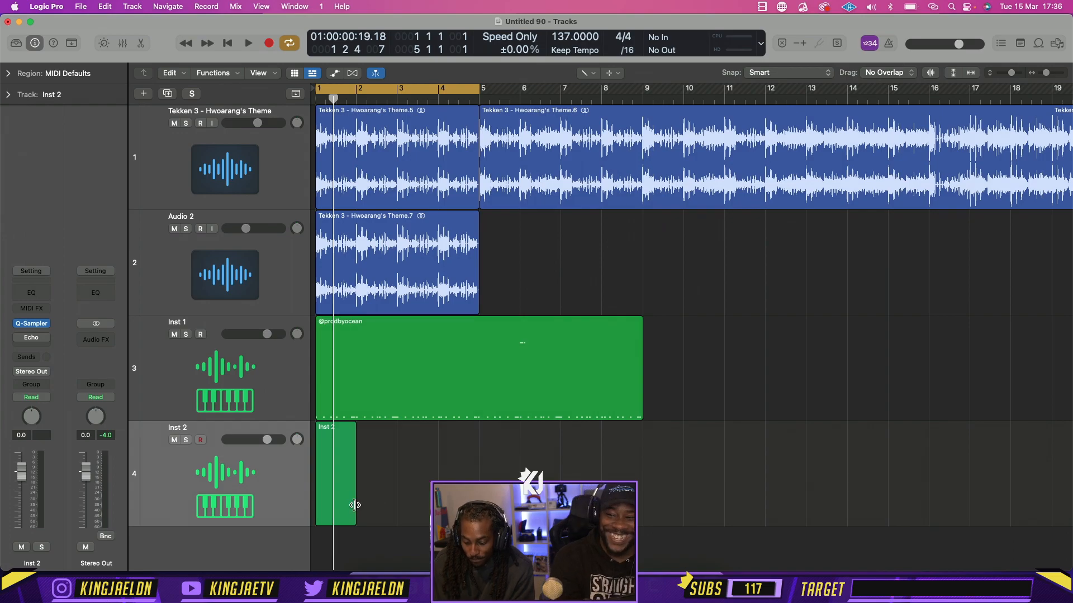
{"action": "left_click_drag", "start_coordinate": [355, 505], "coordinate": [479, 505]}
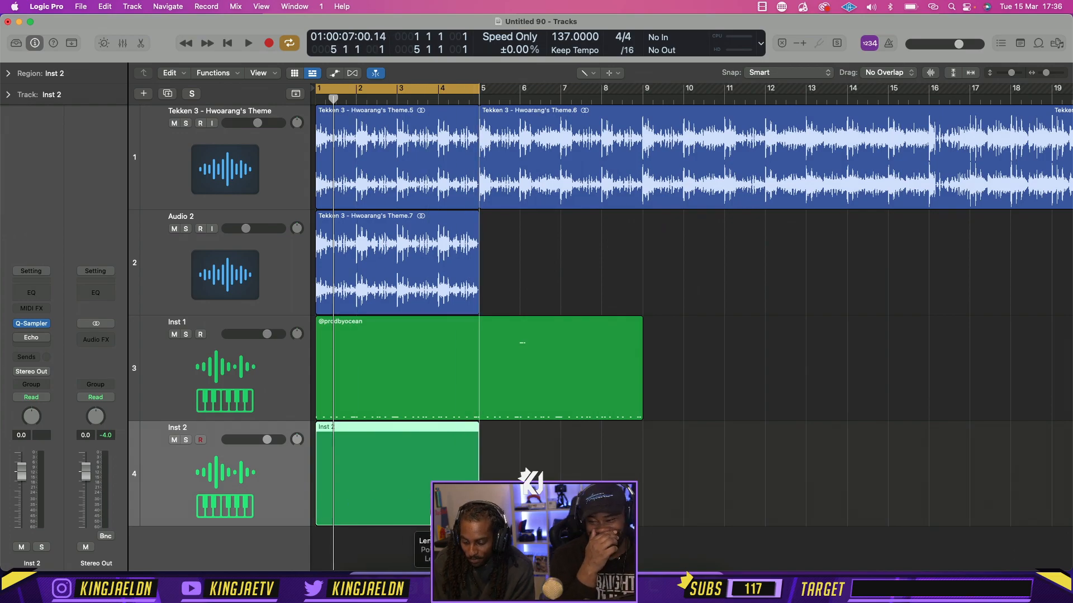
Open the Inst 2 region in the Piano Roll, add a C3 note on beat 2 of bar 1, and audition it
{"action": "double_click", "coordinate": [384, 476]}
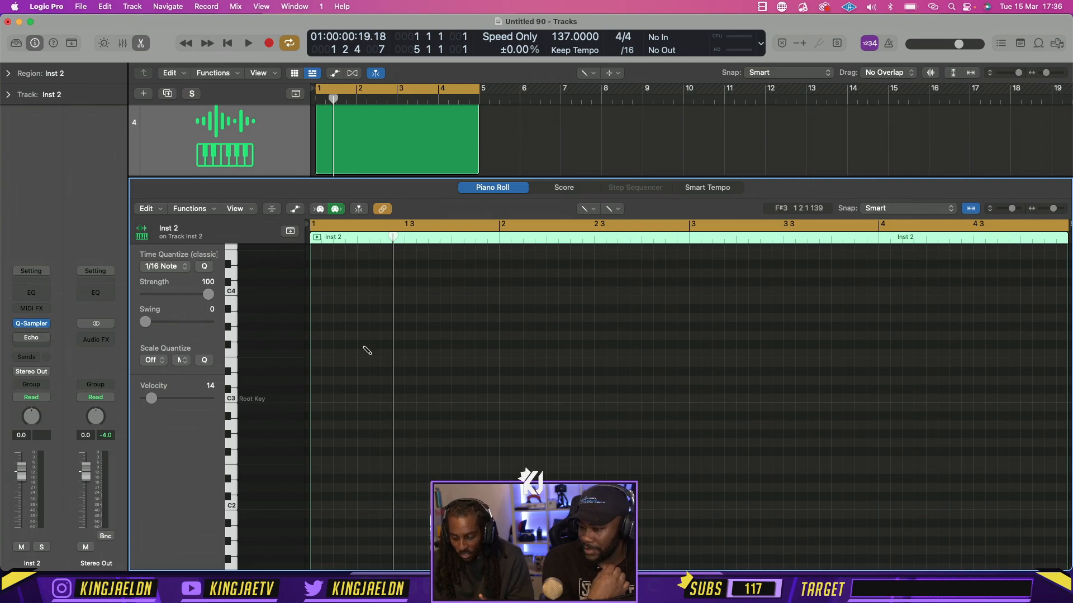
{"action": "key", "text": "super+Right"}
{"action": "key", "text": "super+Right"}
{"action": "key", "text": "super+Right"}
{"action": "scroll", "coordinate": [434, 390], "scroll_direction": "left", "scroll_amount": 4}
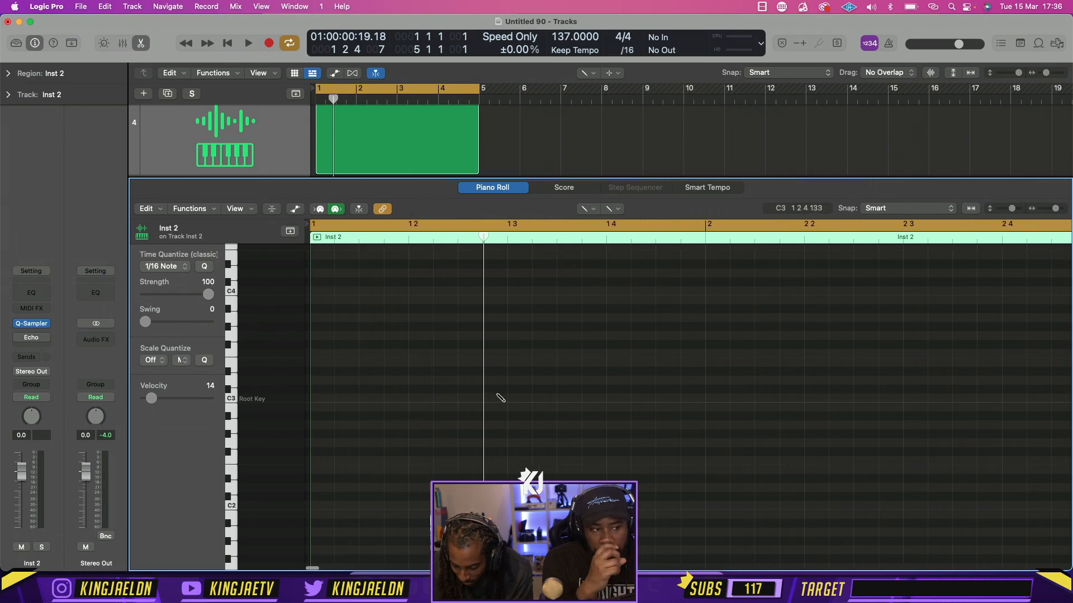
{"action": "left_click", "coordinate": [410, 398]}
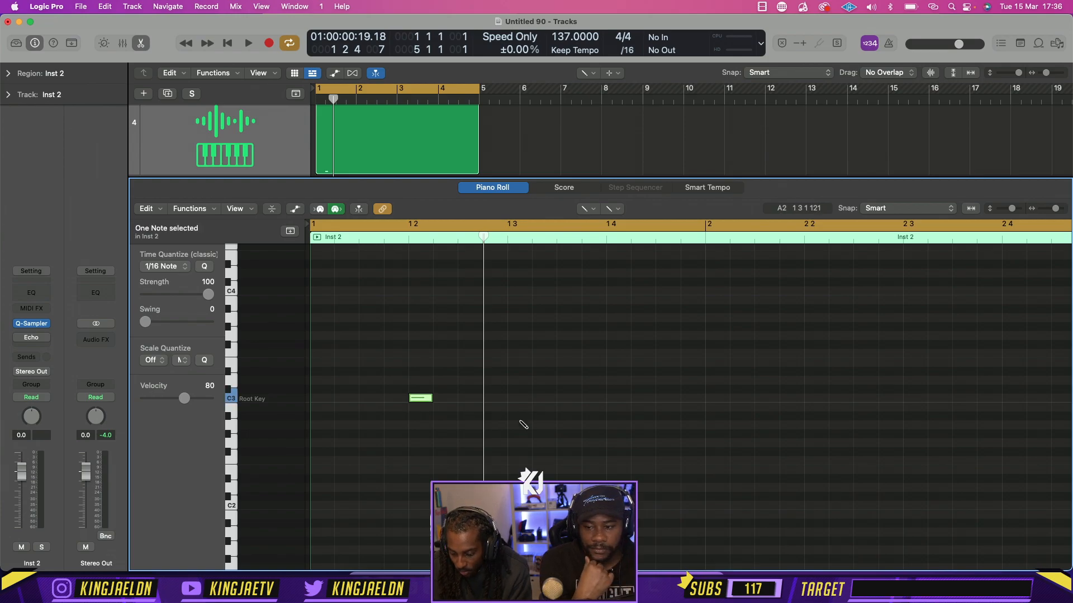
{"action": "key", "text": "space"}
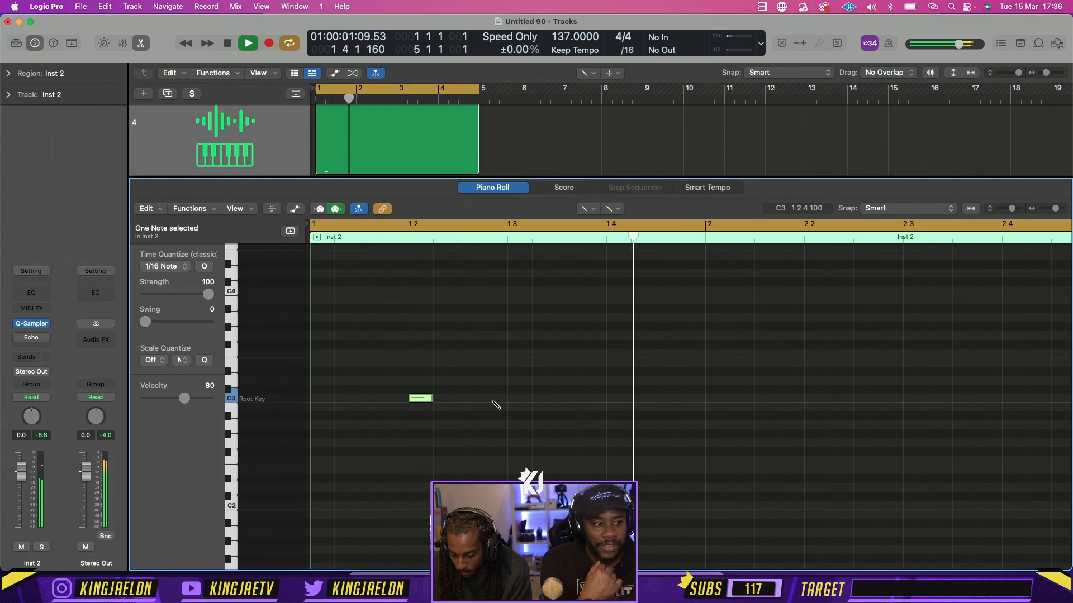
{"action": "key", "text": "space"}
Replace the beat 2 note with a C3 note on beat 3 of bar 1 and play the pattern
{"action": "left_click_drag", "start_coordinate": [412, 398], "coordinate": [509, 401]}
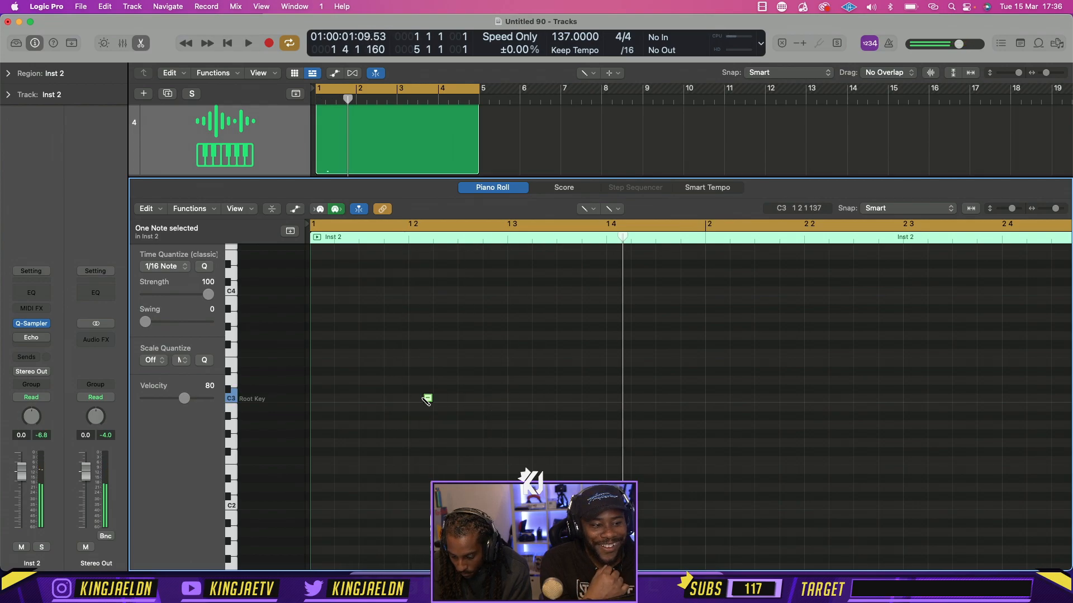
{"action": "left_click_drag", "start_coordinate": [418, 401], "coordinate": [528, 408]}
{"action": "key", "text": "space"}
{"action": "key", "text": "space"}
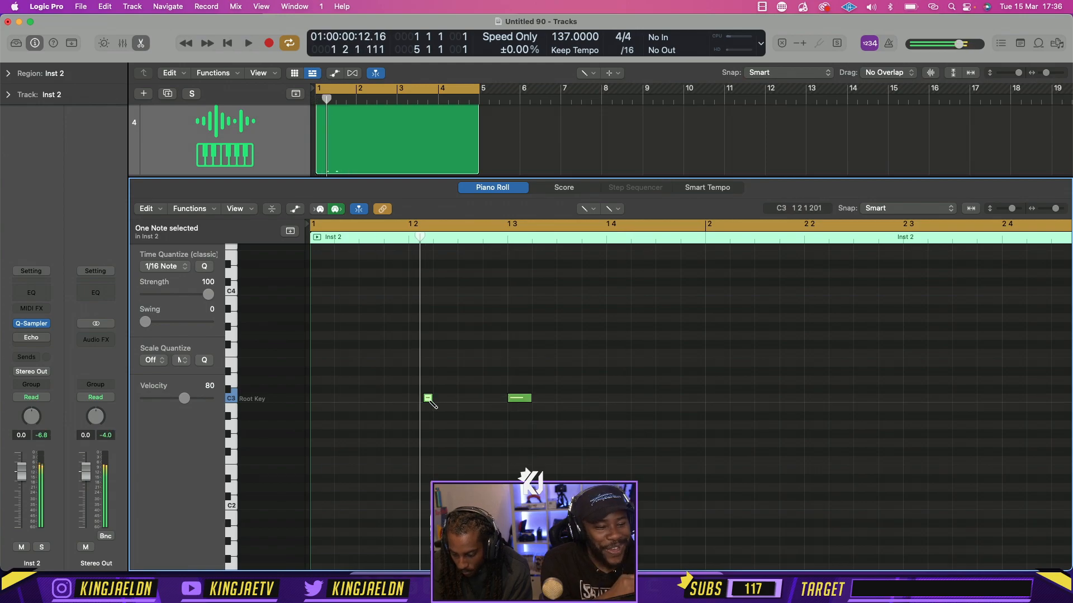
{"action": "double_click", "coordinate": [429, 400]}
{"action": "key", "text": "space"}
{"action": "key", "text": "super+Left"}
{"action": "key", "text": "super+Left"}
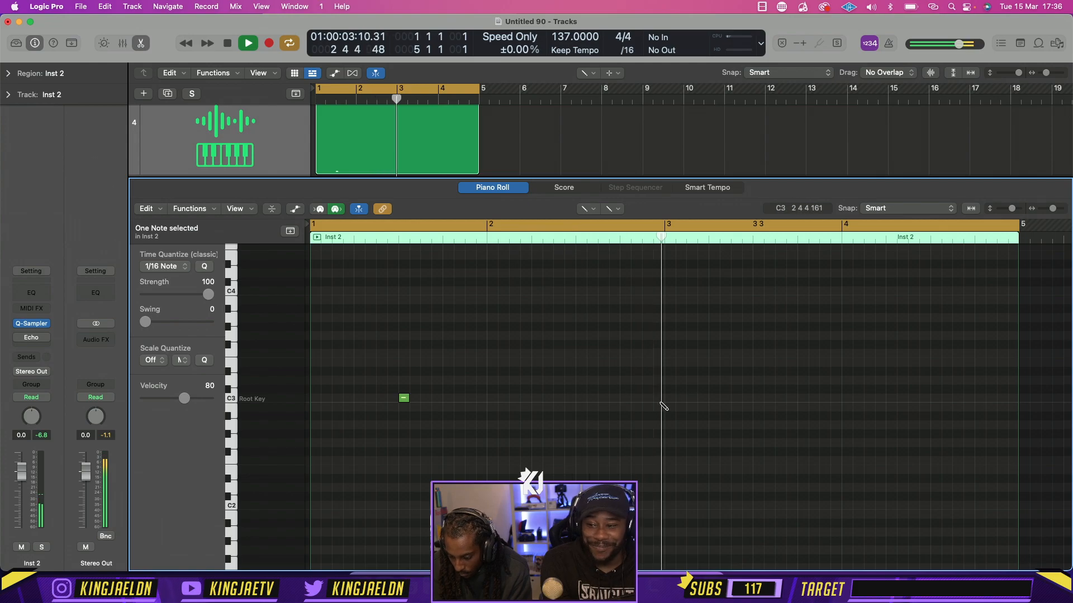
Stop playback, add C3 notes on beat 4 of bar 3 and just after beat 2 of bar 2, and play the pattern
{"action": "key", "text": "space"}
{"action": "double_click", "coordinate": [799, 398]}
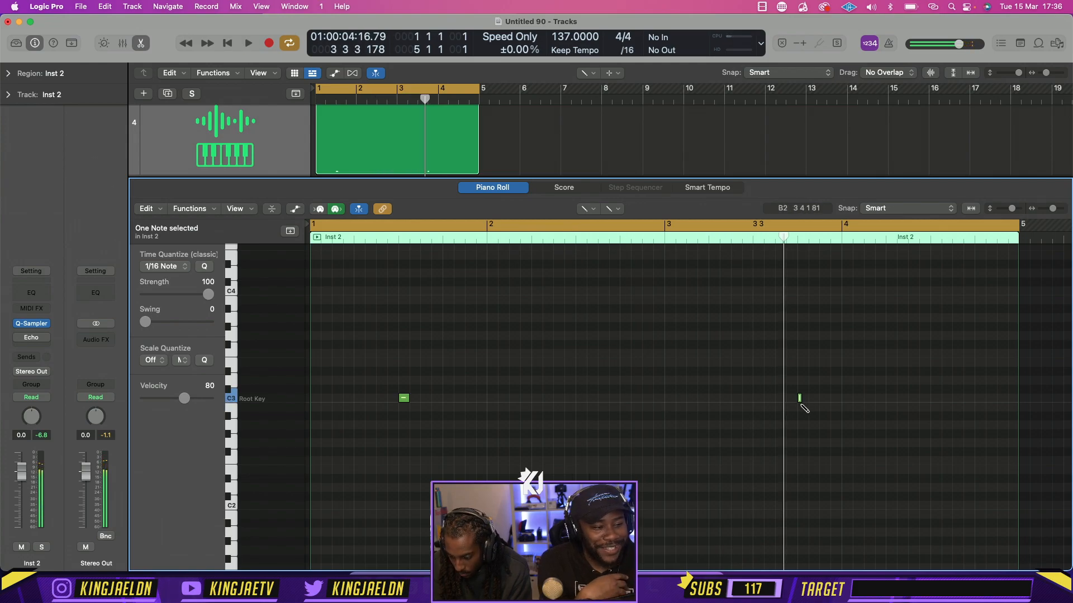
{"action": "left_click", "coordinate": [554, 398]}
{"action": "key", "text": "space"}
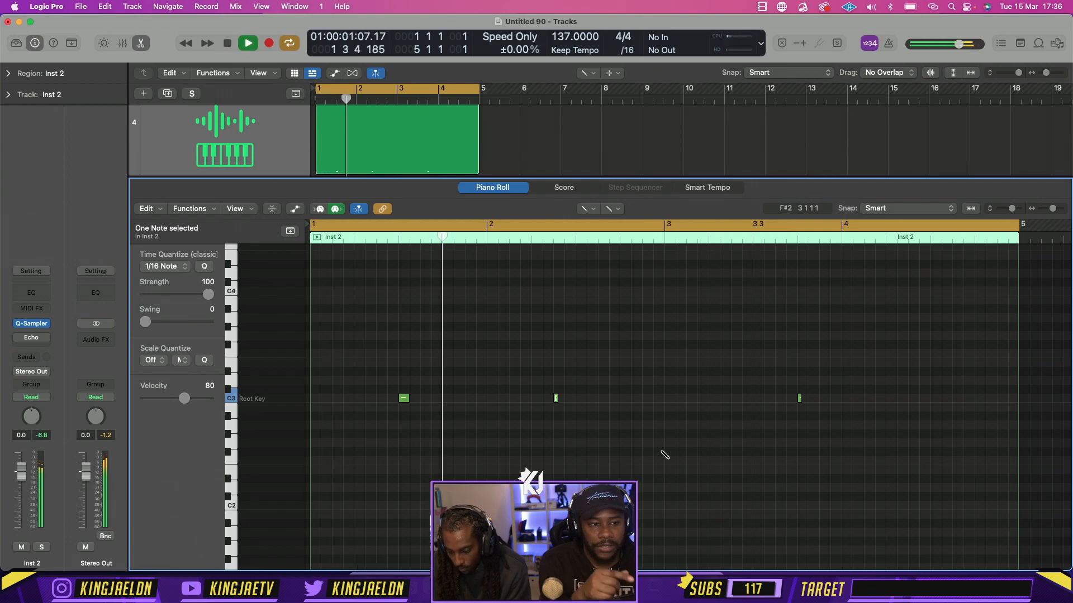
Try the bar 2 snare note halfway between beats 3 and 4 and play the pattern
{"action": "double_click", "coordinate": [558, 400]}
{"action": "key", "text": "space"}
{"action": "left_click", "coordinate": [588, 399]}
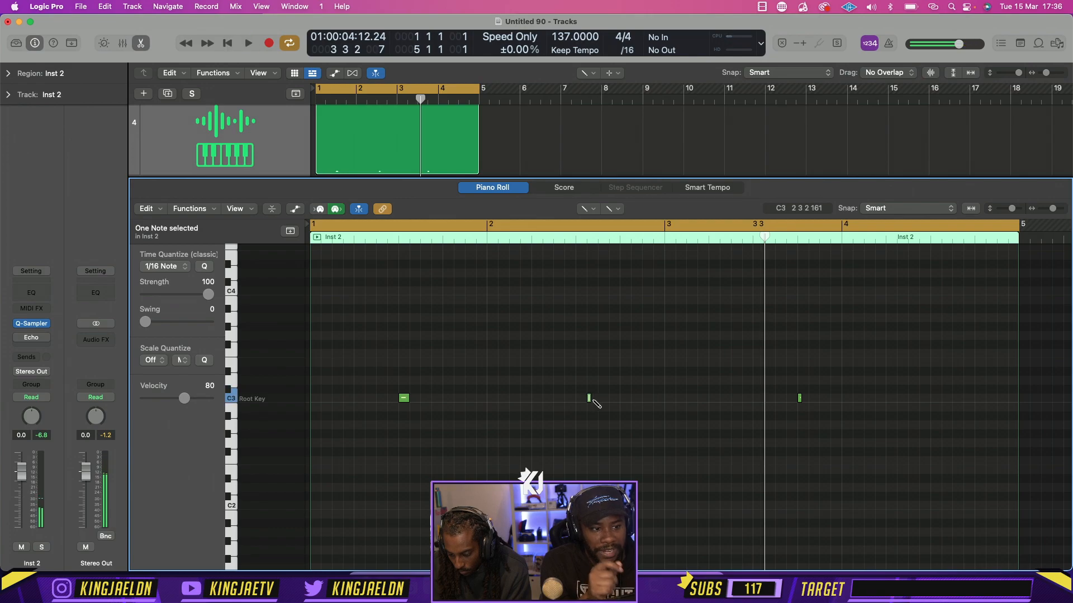
{"action": "left_click_drag", "start_coordinate": [590, 400], "coordinate": [600, 399]}
{"action": "key", "text": "space"}
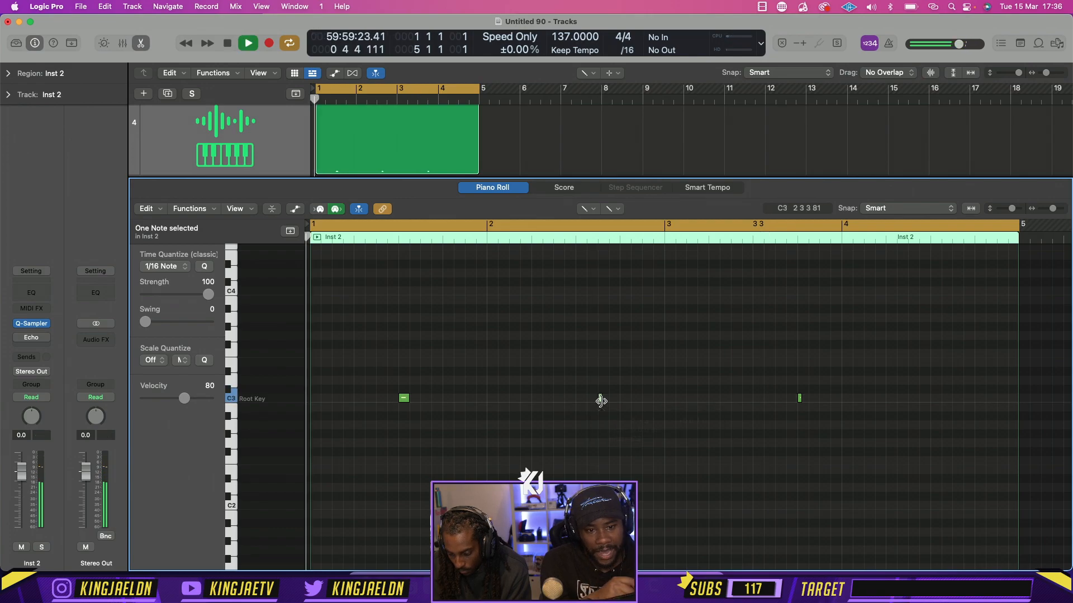
Select all the snare notes, raise their velocity to 124, and stop playback
{"action": "key", "text": "super+a"}
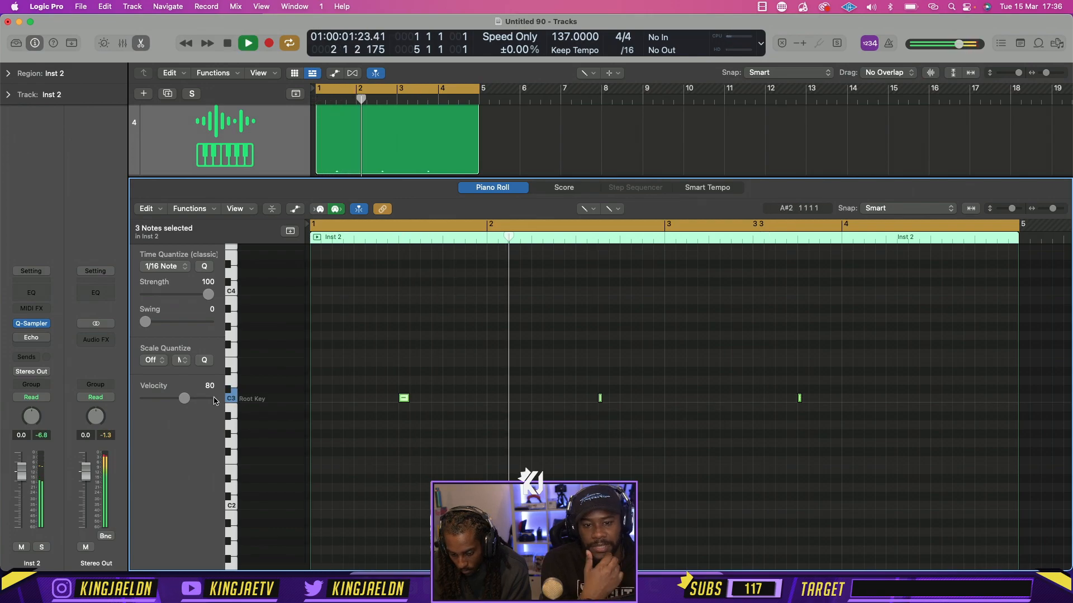
{"action": "left_click_drag", "start_coordinate": [185, 398], "coordinate": [207, 398]}
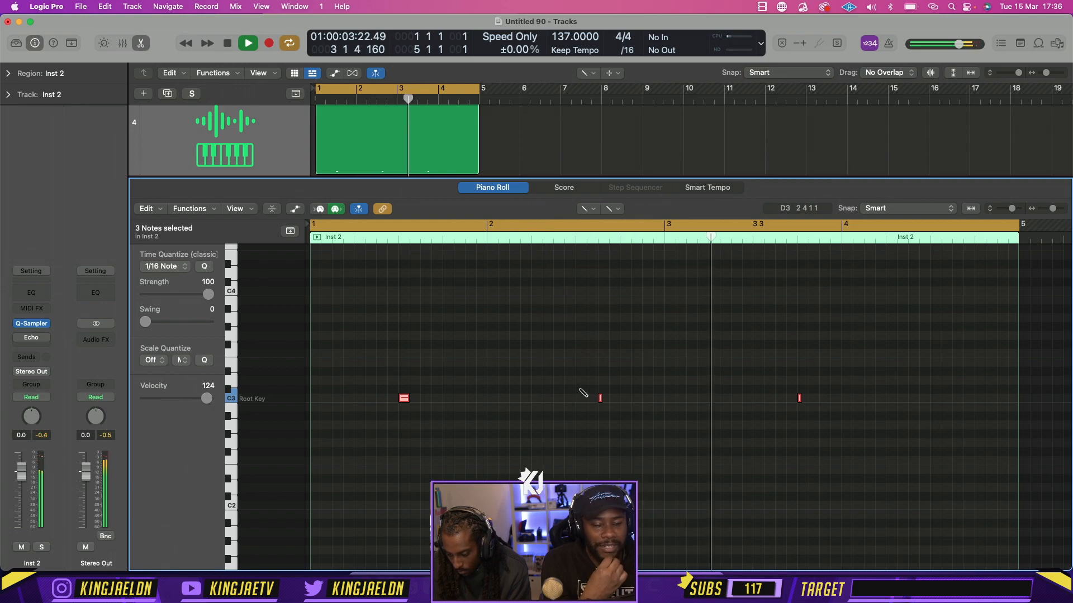
{"action": "key", "text": "space"}
Relocate the bar 2 snare note to beat 4, leaving out any extra bar 2 note, and audition the pattern
{"action": "left_click", "coordinate": [644, 399]}
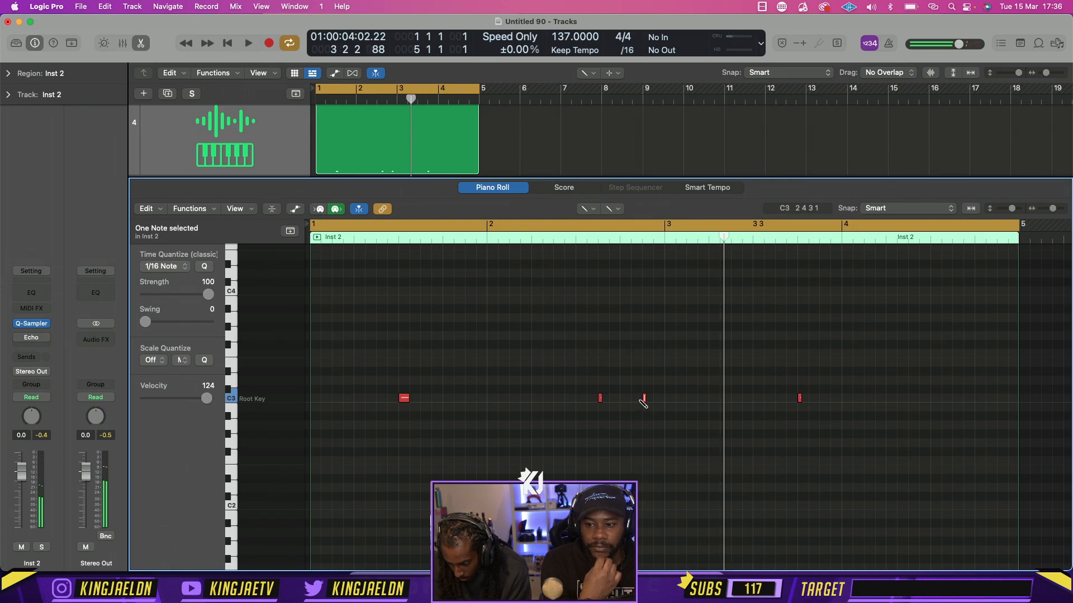
{"action": "double_click", "coordinate": [601, 398]}
{"action": "left_click", "coordinate": [623, 398]}
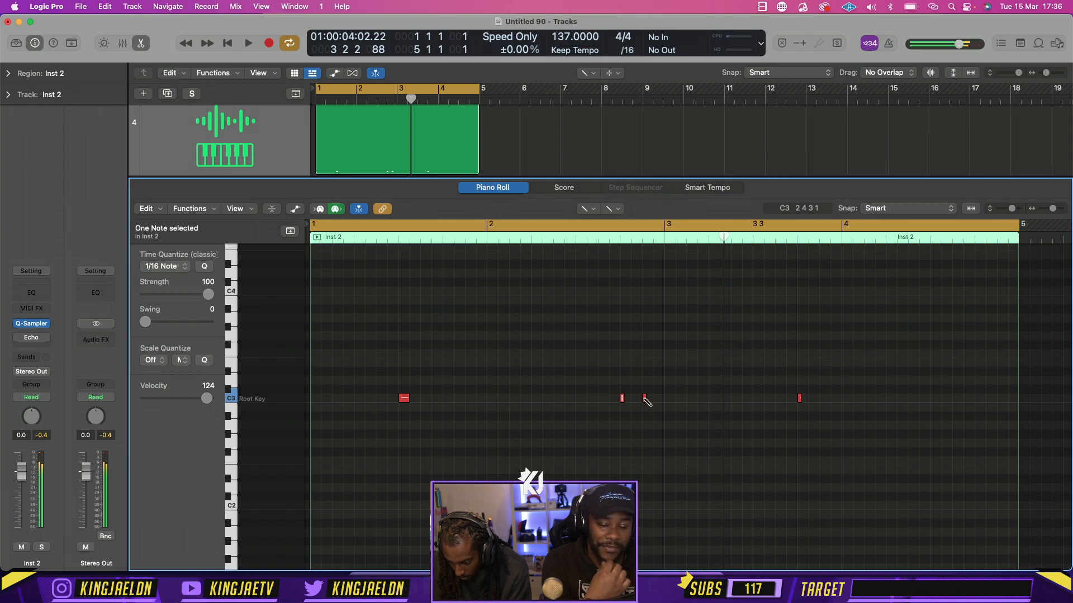
{"action": "key", "text": "space"}
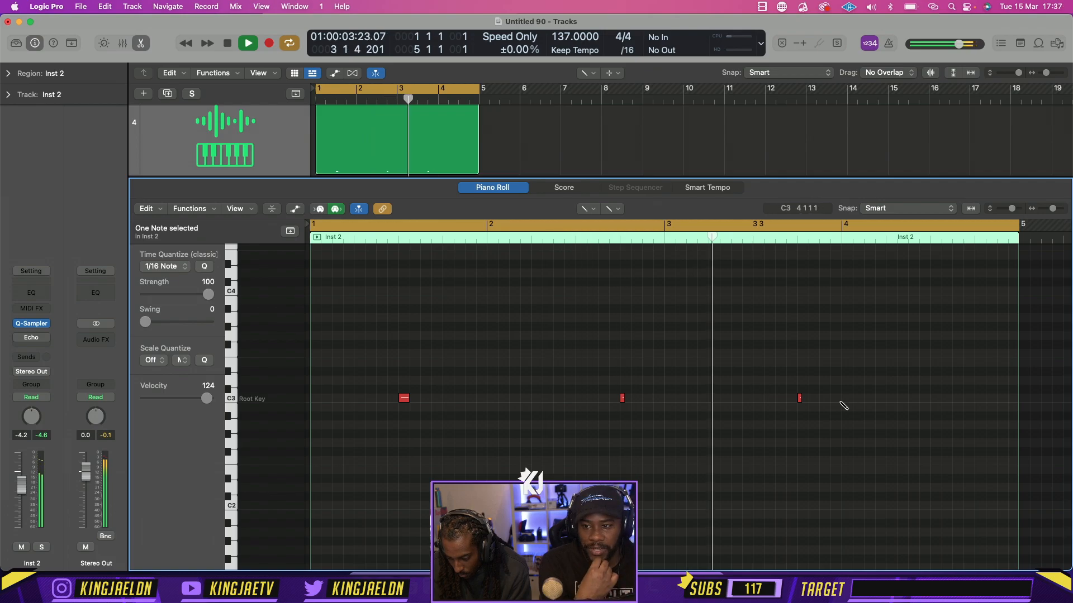
{"action": "key", "text": "space"}
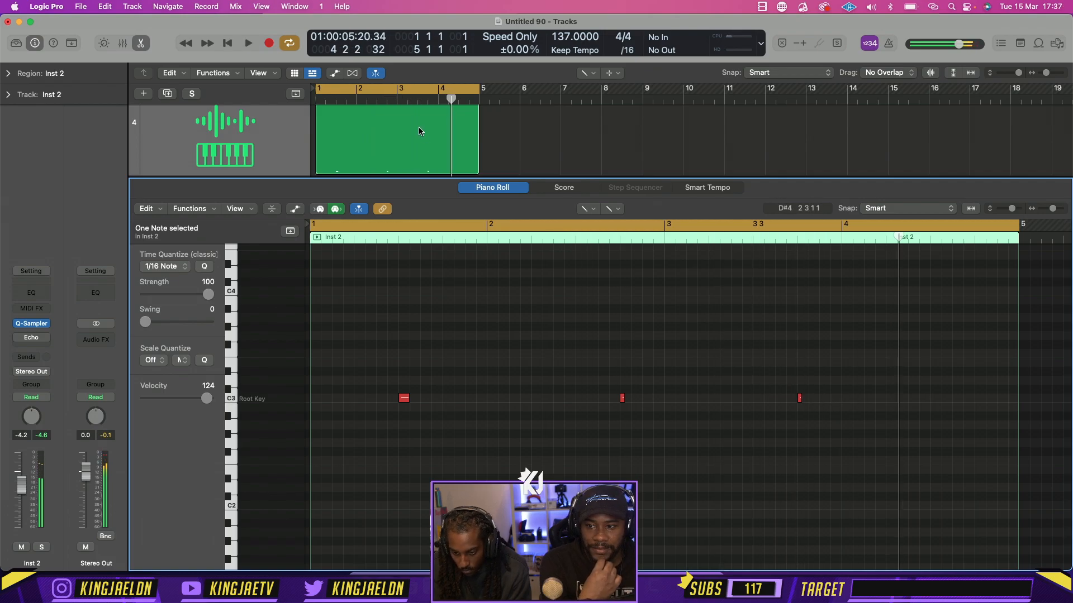
Close the Piano Roll, shorten the Inst 2 region to two bars, and repeat it once from bar 3
{"action": "left_click", "coordinate": [141, 43]}
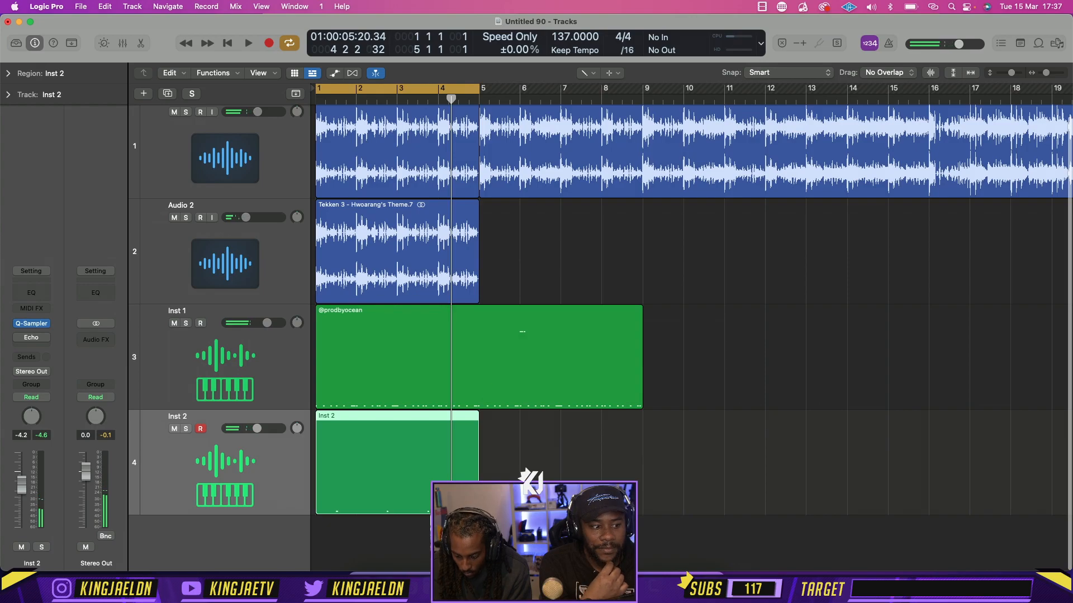
{"action": "left_click_drag", "start_coordinate": [476, 482], "coordinate": [394, 473]}
{"action": "key", "text": "super+r"}
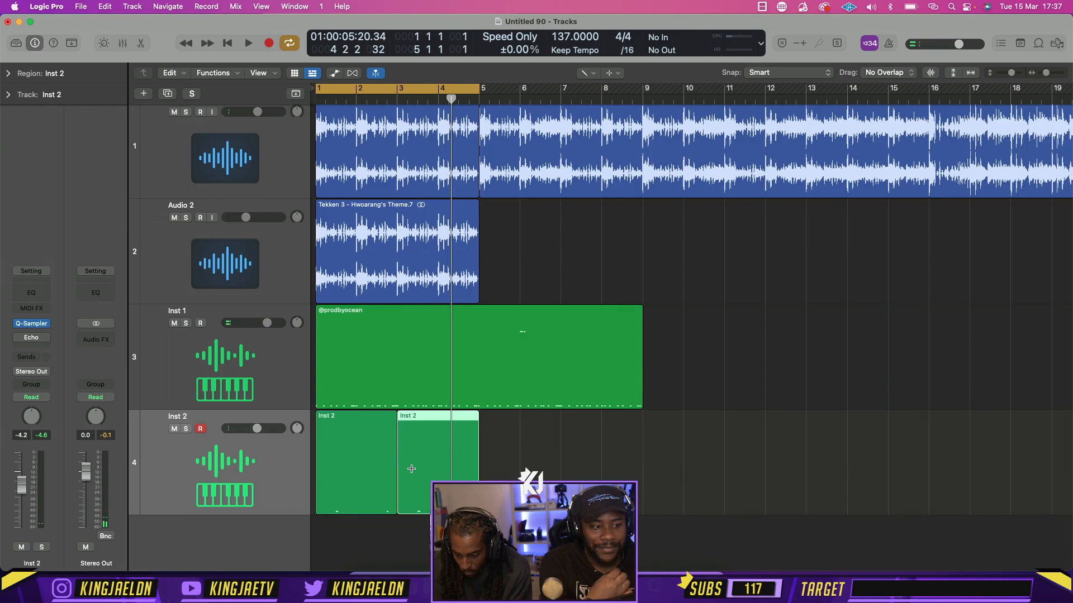
{"action": "left_click", "coordinate": [503, 468]}
{"action": "key", "text": "Delete"}
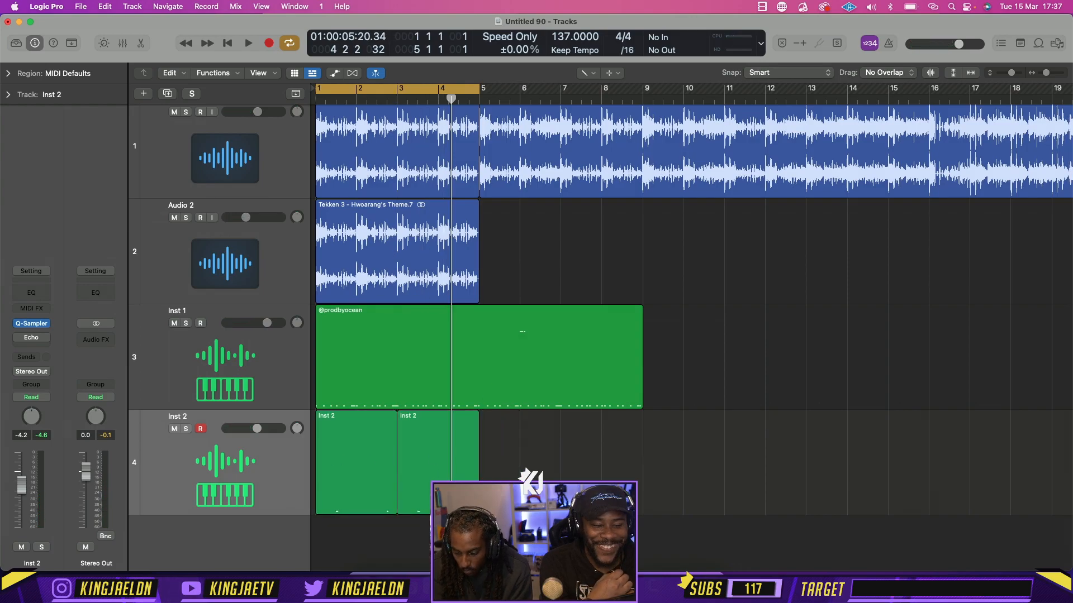
{"action": "left_click", "coordinate": [534, 486]}
{"action": "key", "text": "Delete"}
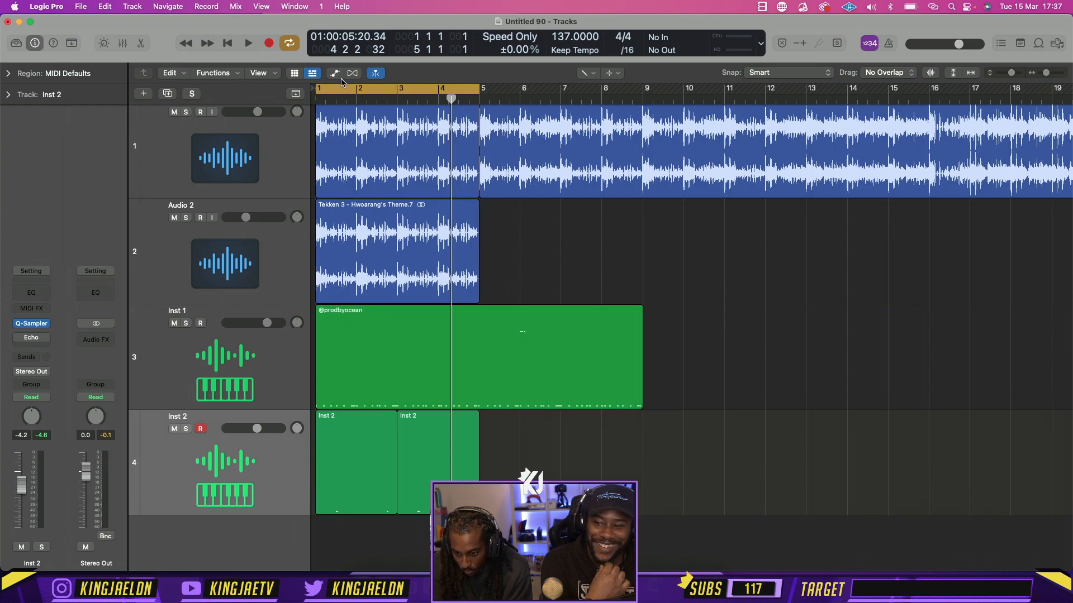
Switch to the Pointer tool and join the two Inst 2 regions into one four-bar region
{"action": "left_click", "coordinate": [586, 73]}
{"action": "left_click", "coordinate": [603, 86]}
{"action": "left_click_drag", "start_coordinate": [523, 451], "coordinate": [352, 455]}
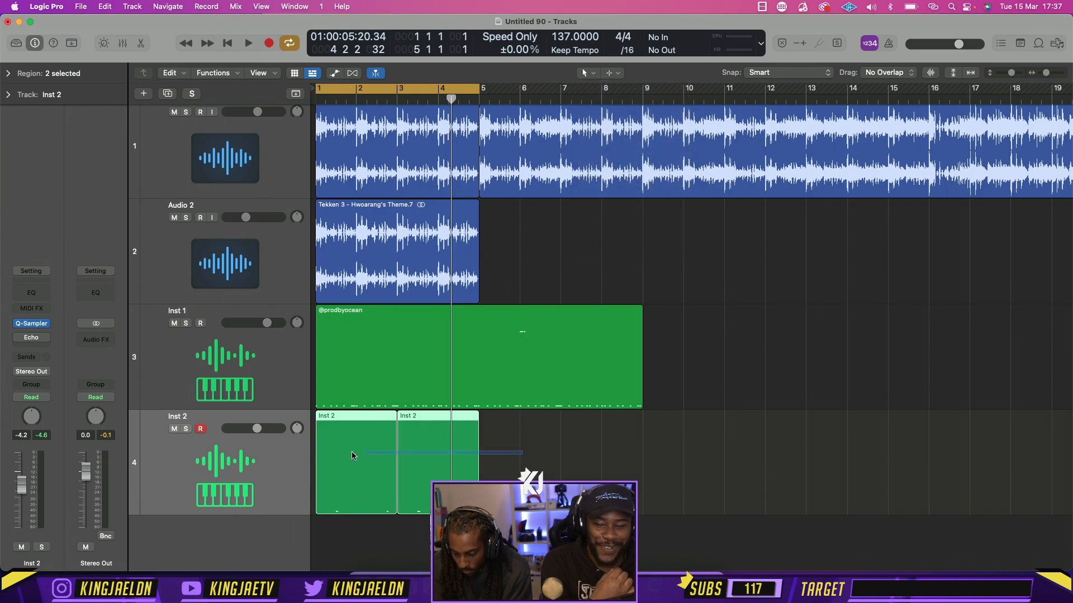
{"action": "key", "text": "super+j"}
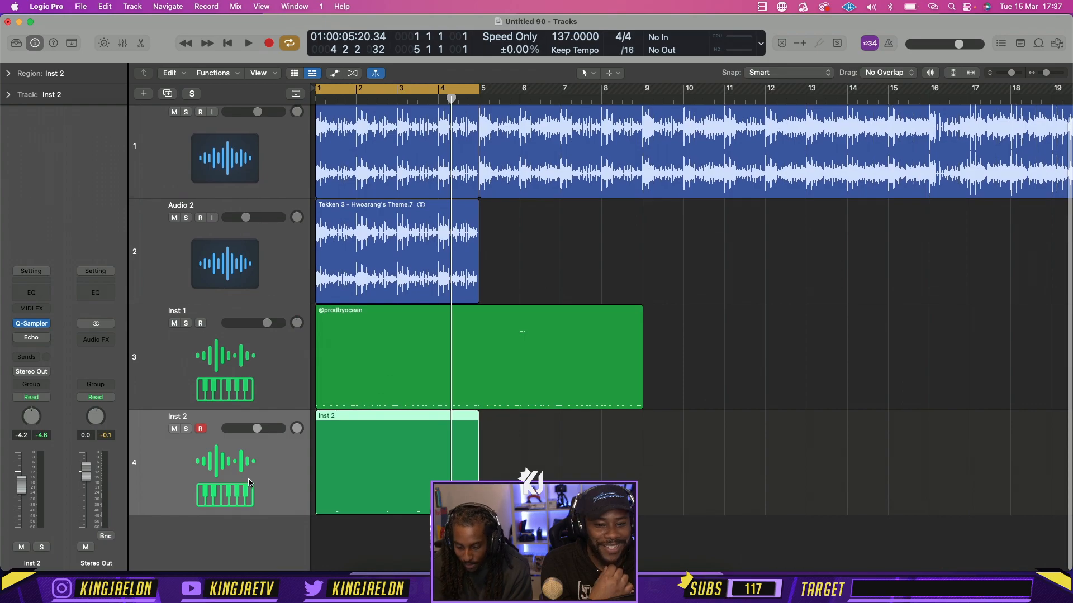
Open Inst 2's Quick Sampler beside Finder's Snare folder and audition the JayCactus snares from Head Gone to Light Drilly
{"action": "left_click", "coordinate": [36, 326]}
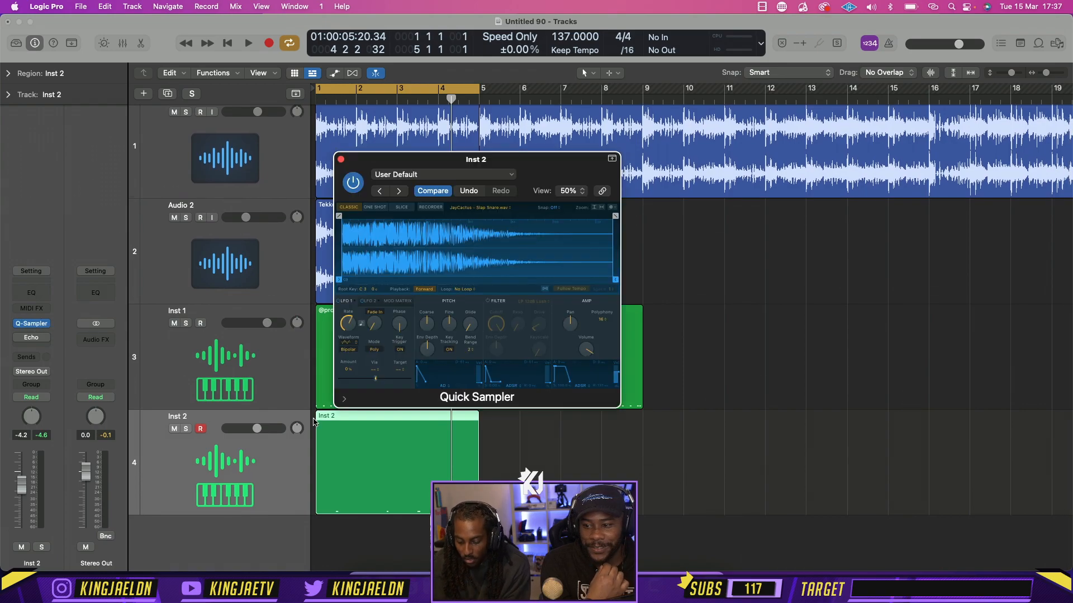
{"action": "left_click", "coordinate": [361, 579]}
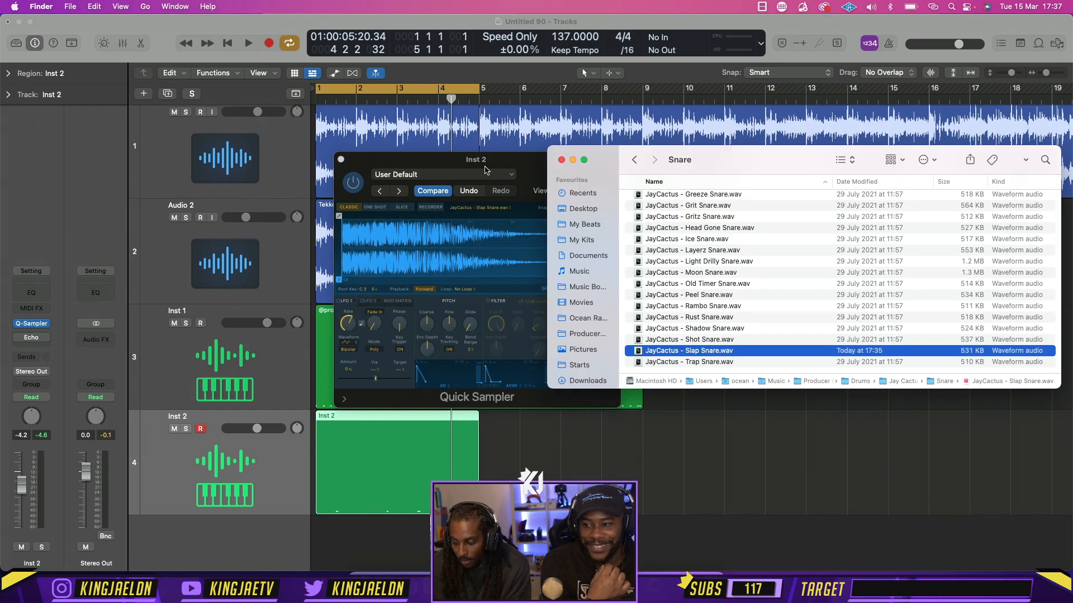
{"action": "left_click_drag", "start_coordinate": [503, 162], "coordinate": [352, 148]}
{"action": "left_click", "coordinate": [710, 351]}
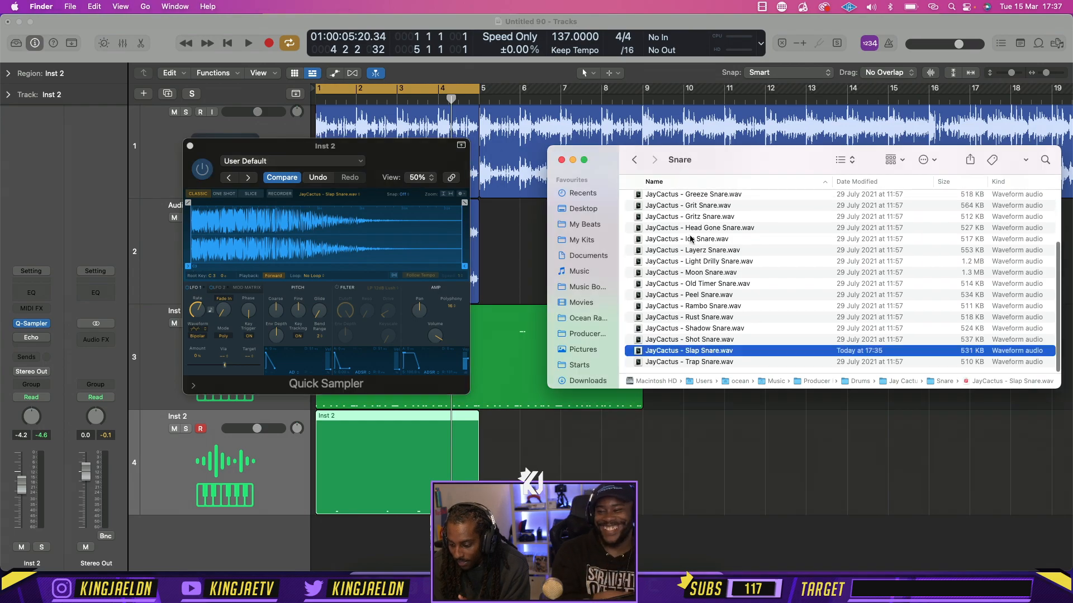
{"action": "key", "text": "space"}
{"action": "left_click", "coordinate": [741, 228]}
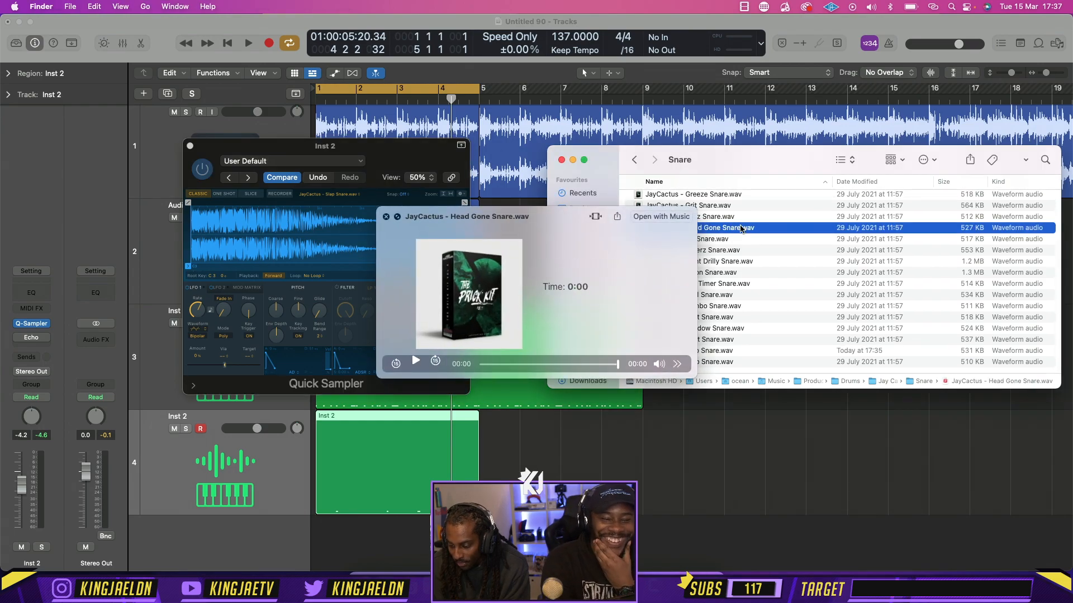
{"action": "key", "text": "Down"}
{"action": "key", "text": "Down"}
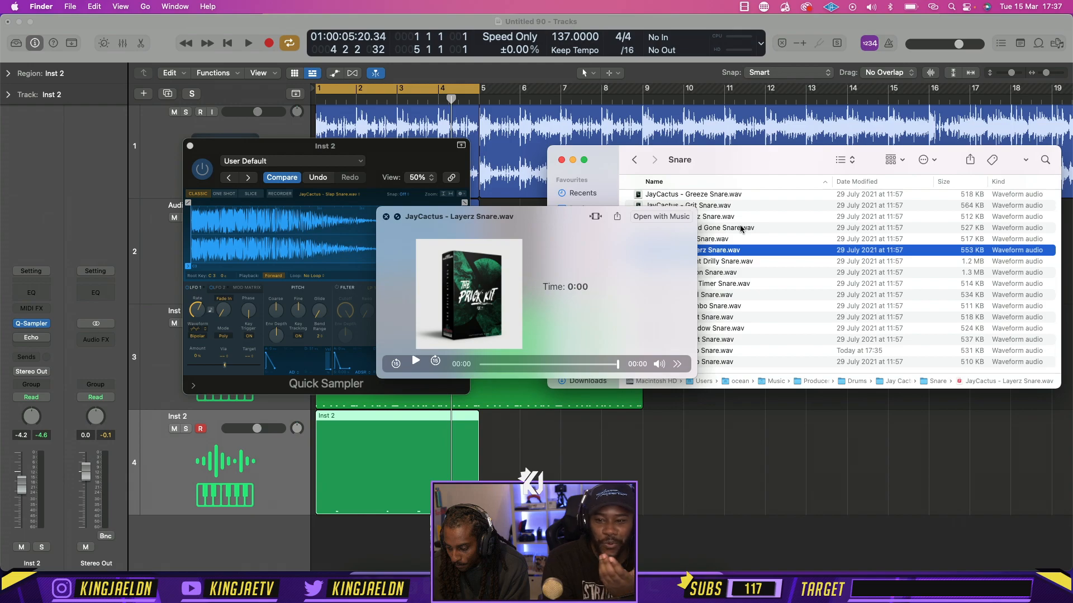
{"action": "key", "text": "Down"}
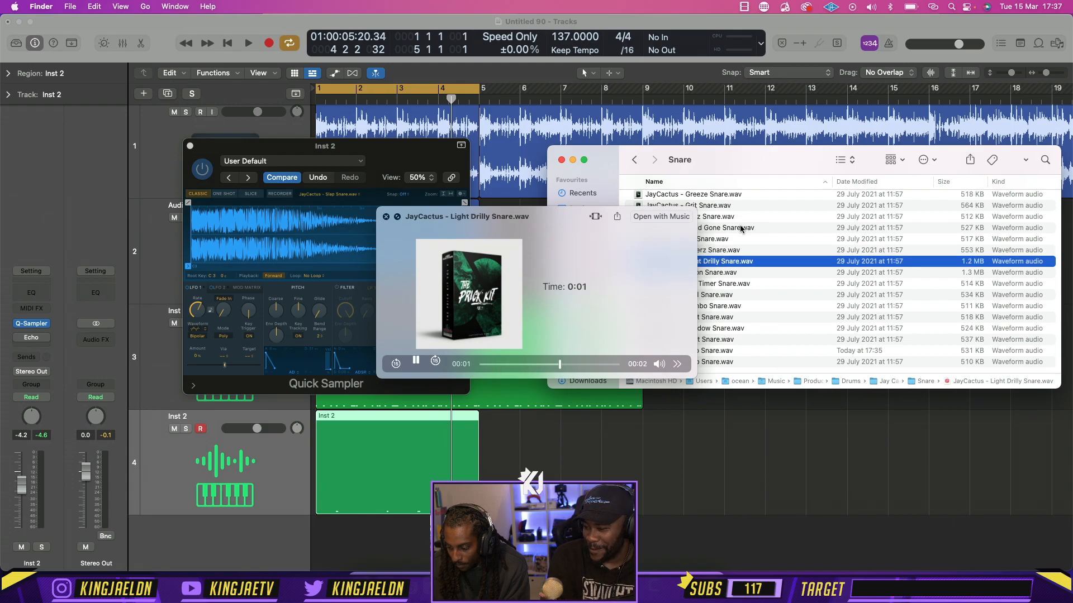
{"action": "key", "text": "space"}
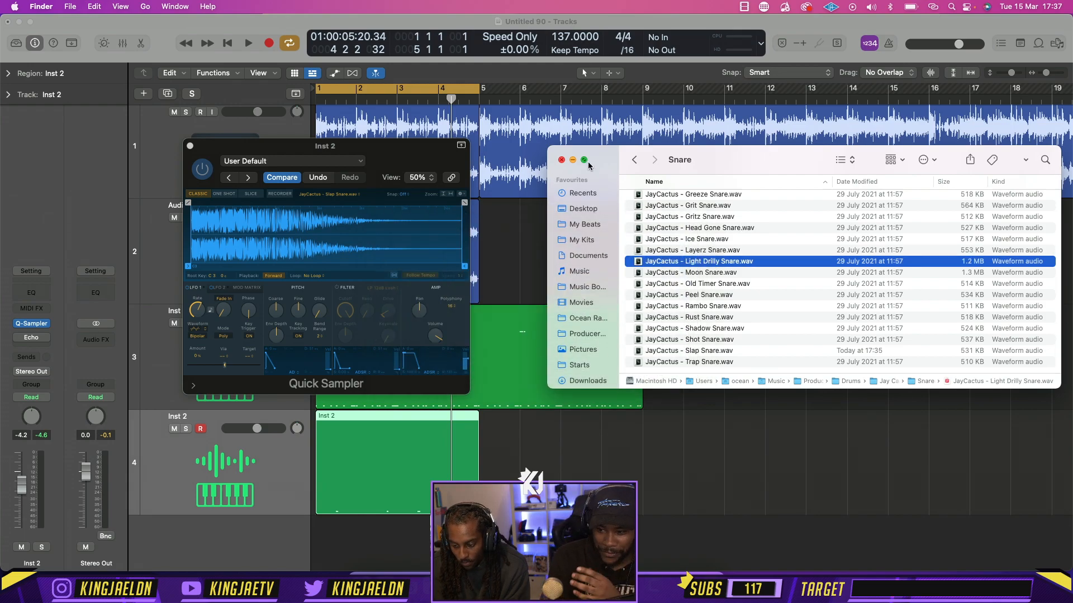
Open the Snares folder of the Ocean - Drill Essentials kit in My Kits and audition snares from SNARE (7) through SNARE (14)
{"action": "left_click", "coordinate": [633, 161]}
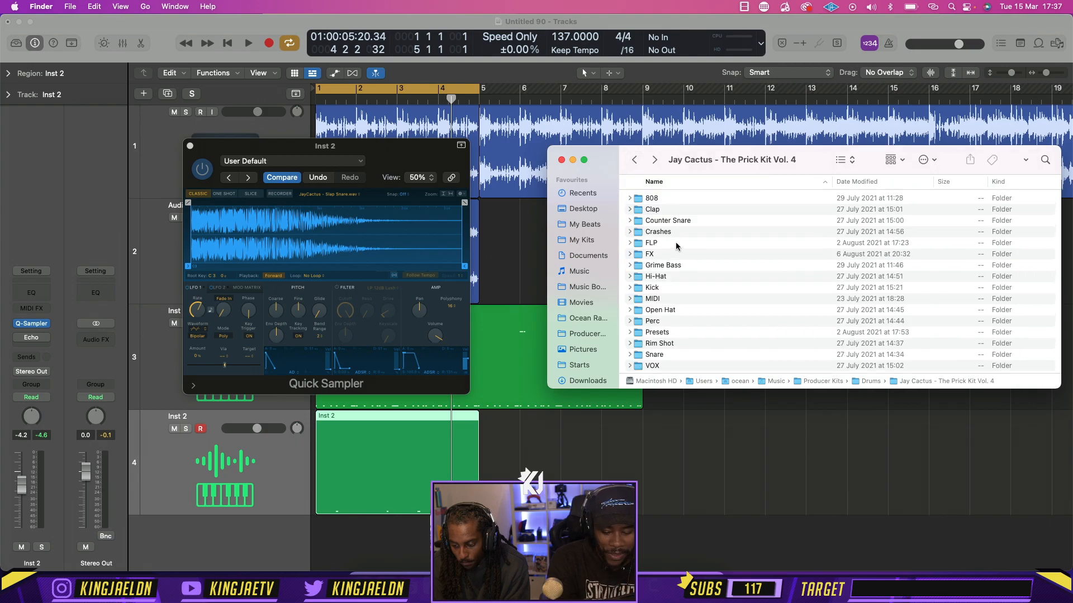
{"action": "left_click", "coordinate": [634, 160]}
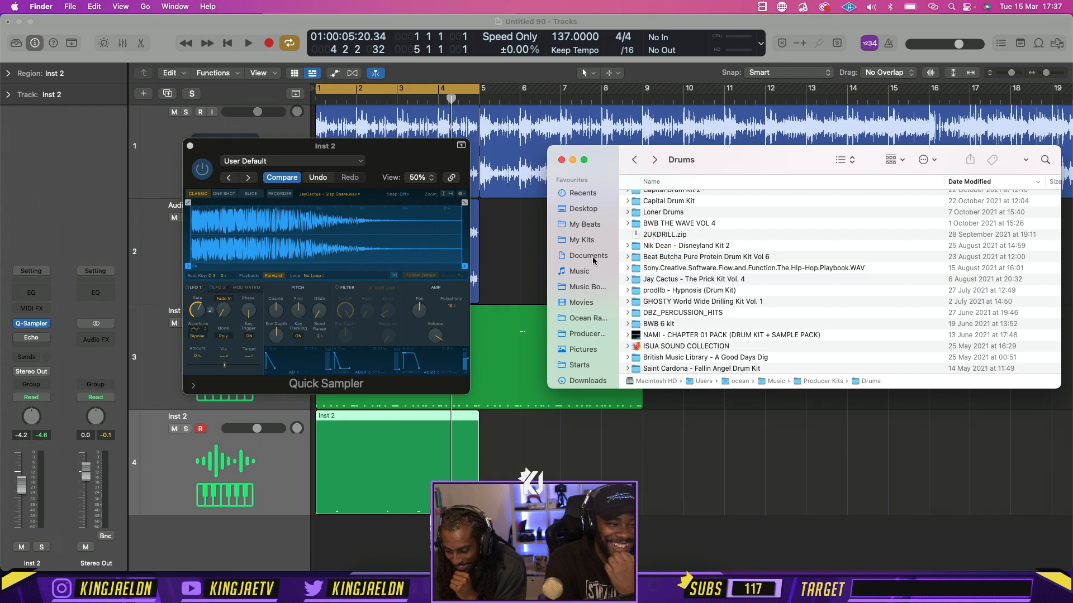
{"action": "left_click", "coordinate": [583, 240]}
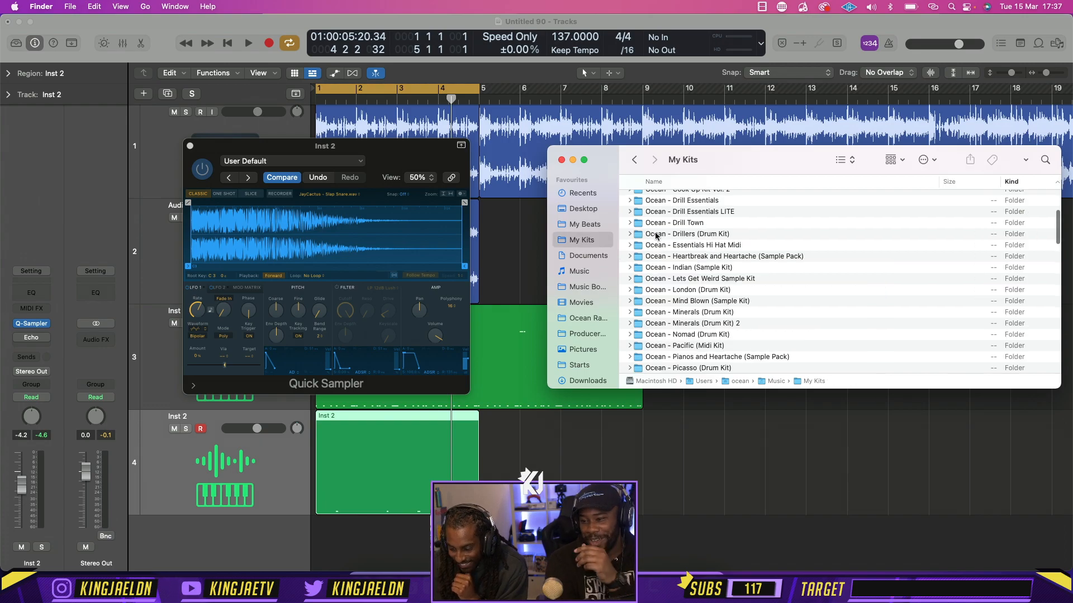
{"action": "double_click", "coordinate": [697, 202]}
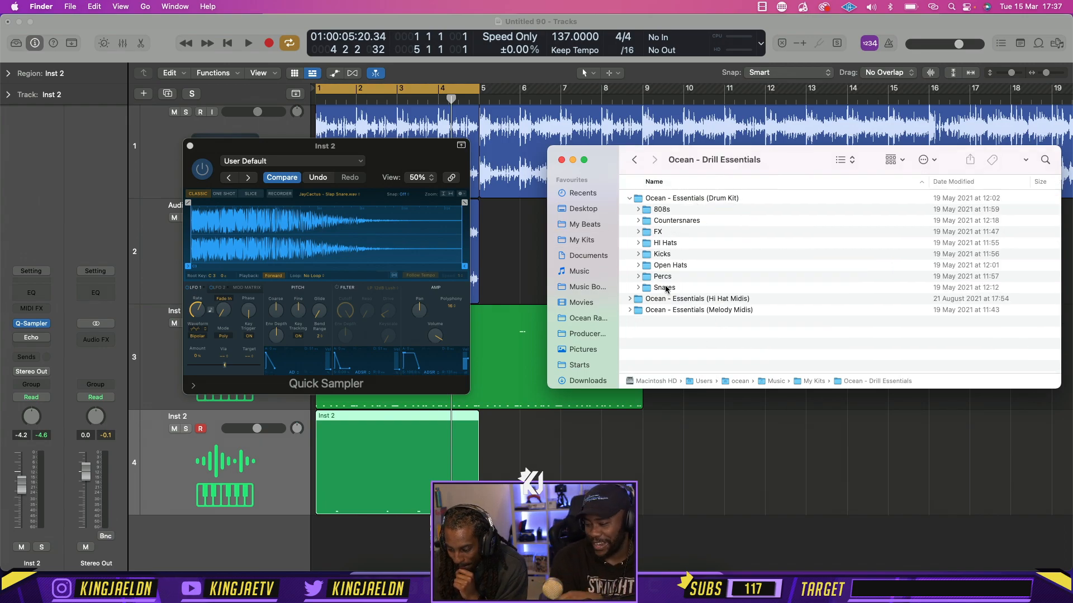
{"action": "double_click", "coordinate": [664, 288]}
{"action": "left_click", "coordinate": [737, 265]}
{"action": "key", "text": "space"}
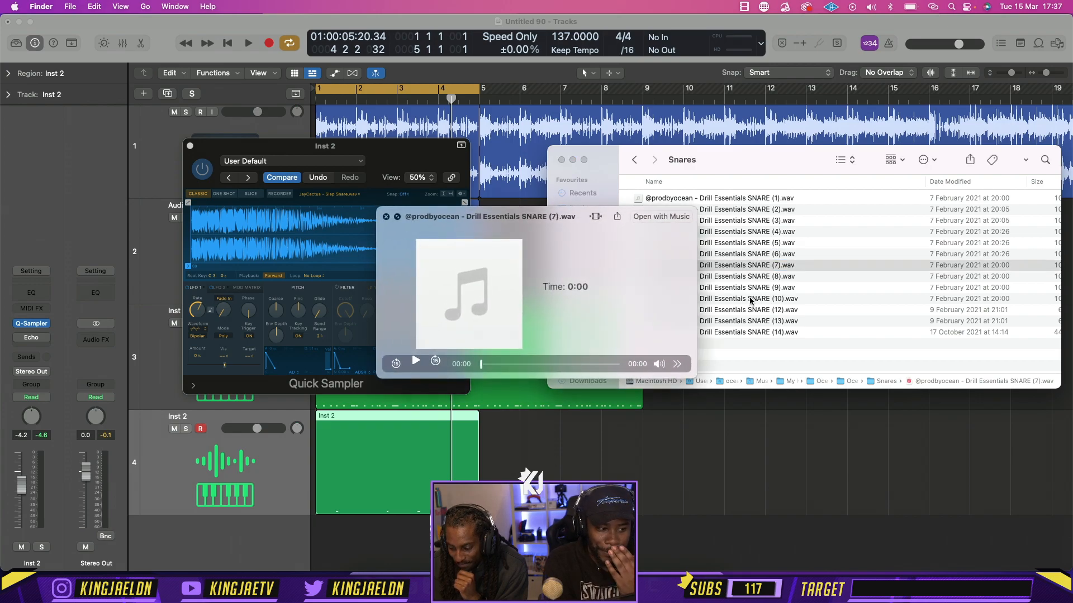
{"action": "key", "text": "Down"}
{"action": "key", "text": "Down"}
{"action": "key", "text": "Down"}
{"action": "key", "text": "Down"}
{"action": "key", "text": "Down"}
{"action": "key", "text": "Down"}
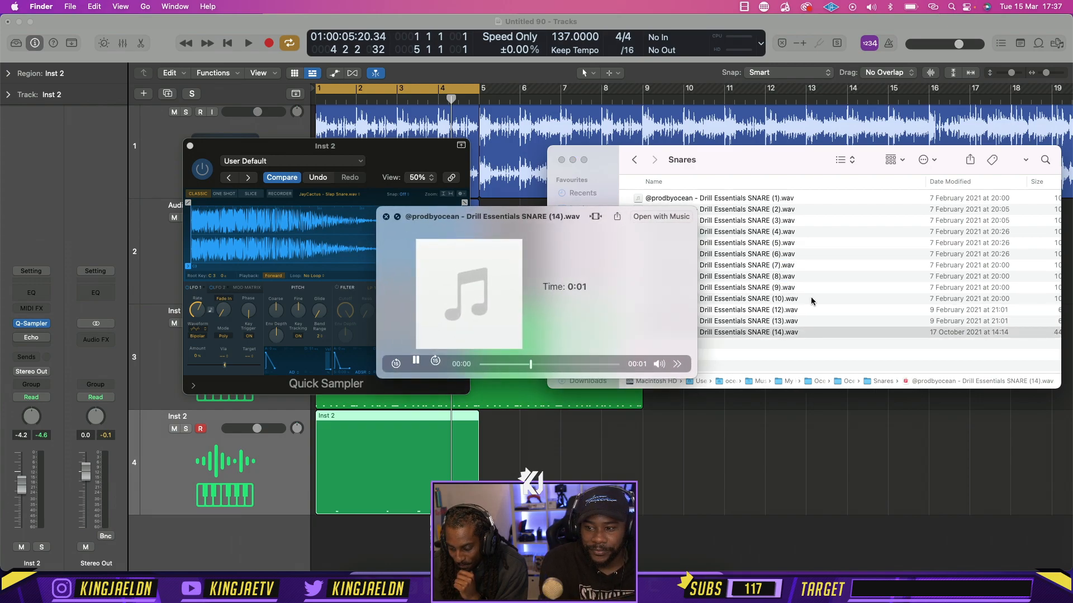
{"action": "key", "text": "space"}
Load Drill Essentials SNARE (14).wav into Inst 2's Quick Sampler, start playback, and close the sampler window
{"action": "left_click_drag", "start_coordinate": [697, 334], "coordinate": [427, 244]}
{"action": "left_click", "coordinate": [428, 244]}
{"action": "key", "text": "space"}
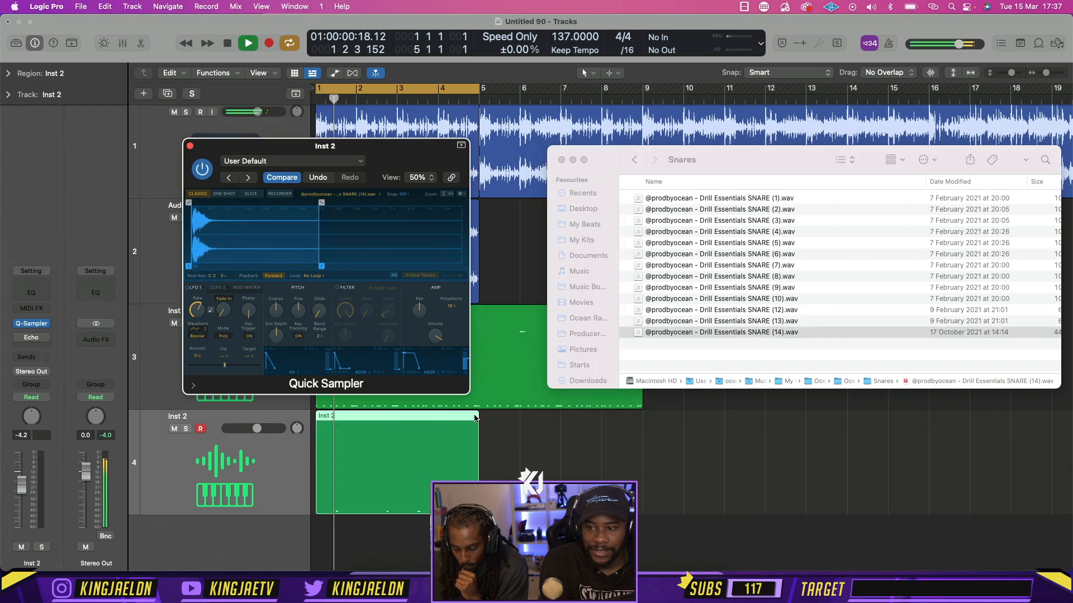
{"action": "left_click", "coordinate": [190, 145]}
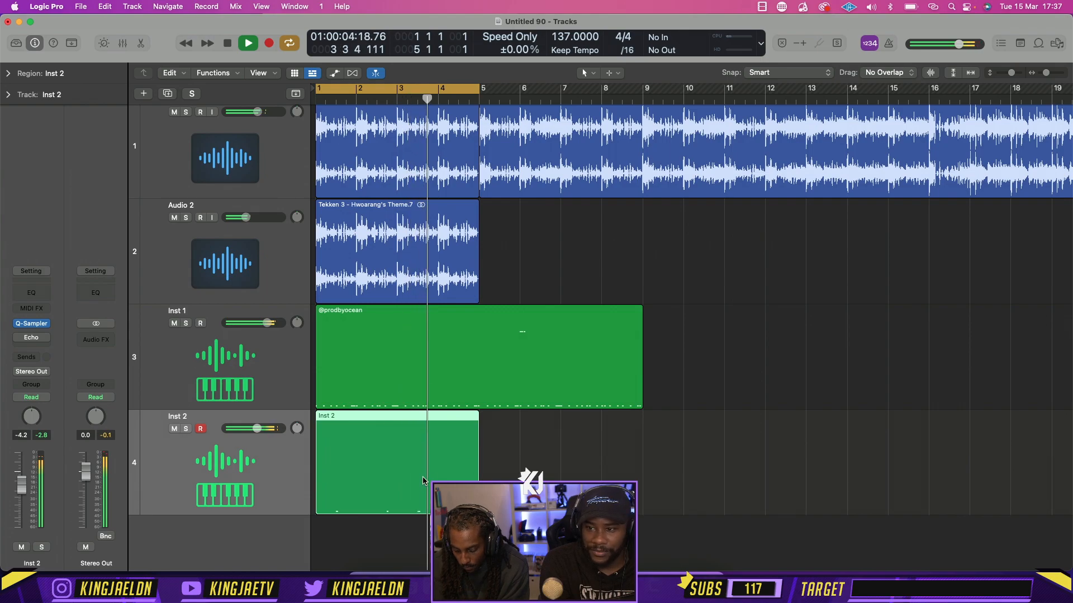
Repeat the Inst 2 region once and join both into one eight-bar region, with the cycle range extended to bar 9
{"action": "key", "text": "super+r"}
{"action": "left_click_drag", "start_coordinate": [478, 90], "coordinate": [647, 118]}
{"action": "left_click", "coordinate": [457, 496], "text": "shift"}
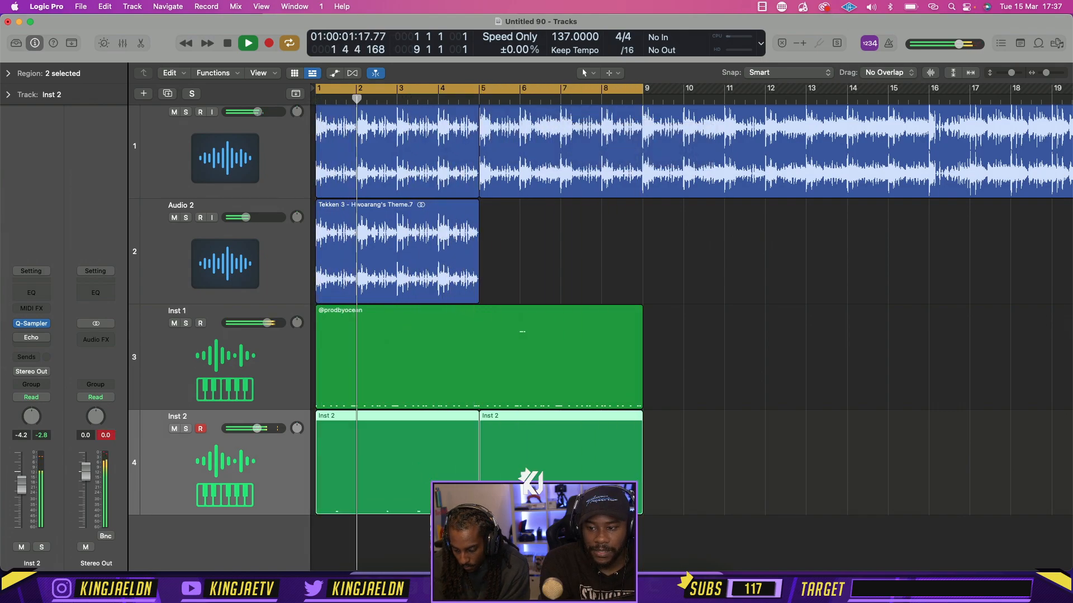
{"action": "key", "text": "super+j"}
In the Inst 2 Piano Roll, use the Pointer tool to move the bar 4 snare note half a beat after beat 4, and resume playback
{"action": "double_click", "coordinate": [457, 496]}
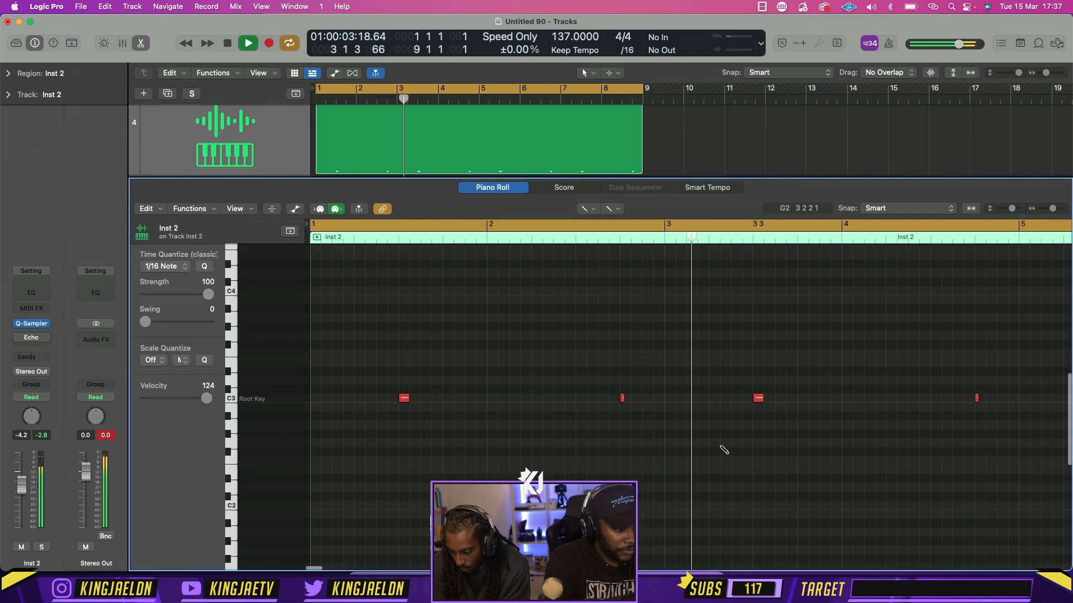
{"action": "key", "text": "t"}
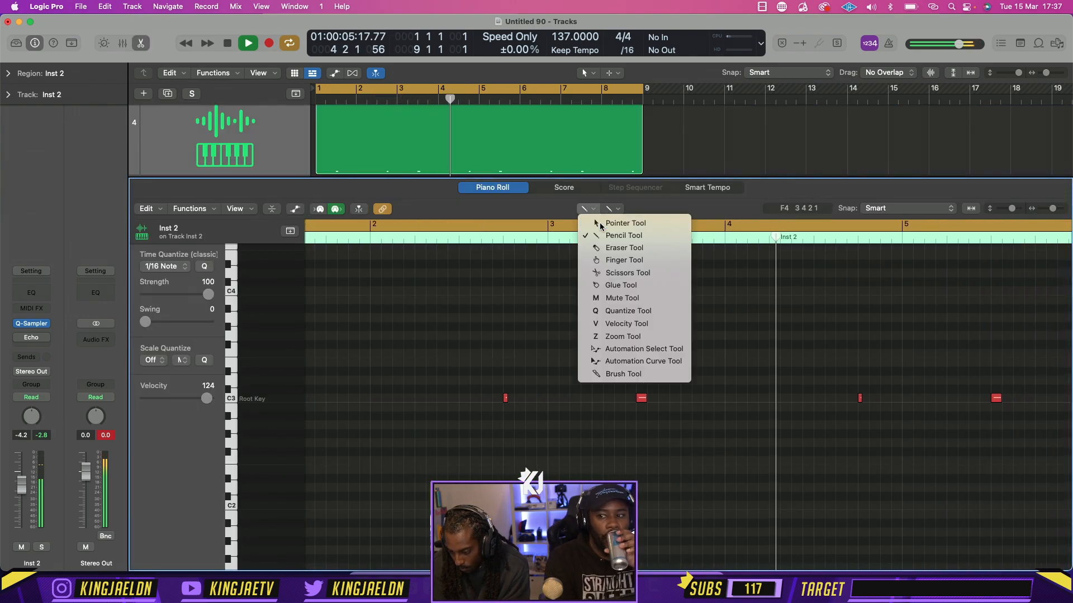
{"action": "key", "text": "t"}
{"action": "key", "text": "space"}
{"action": "left_click_drag", "start_coordinate": [860, 400], "coordinate": [882, 400]}
{"action": "key", "text": "space"}
Shorten the Inst 2 region to four bars, repeat it once from bar 5, and close the Piano Roll
{"action": "left_click_drag", "start_coordinate": [640, 157], "coordinate": [477, 156]}
{"action": "key", "text": "super+r"}
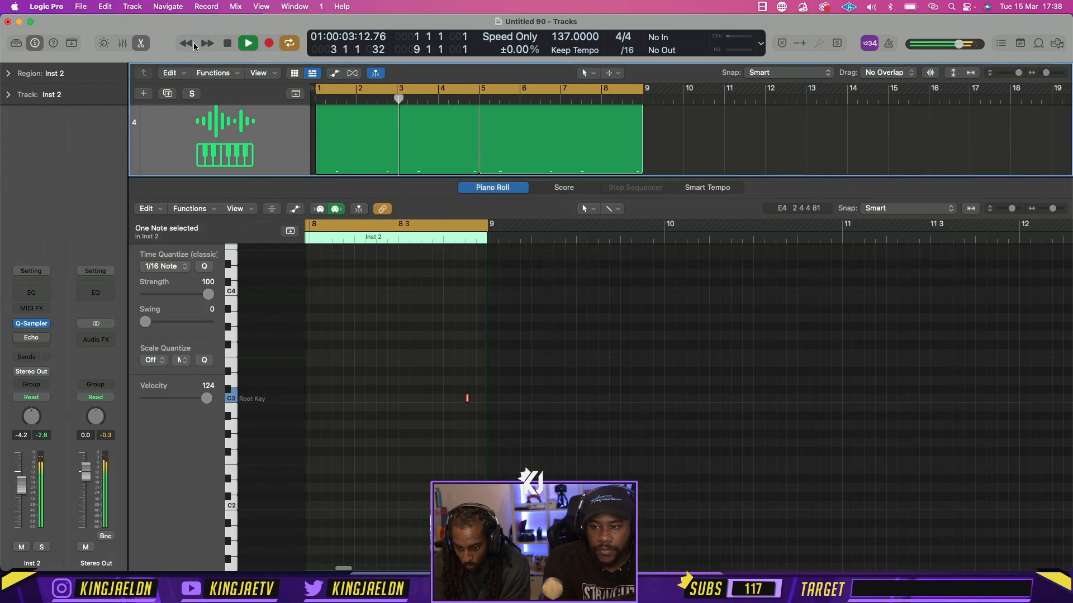
{"action": "left_click", "coordinate": [144, 45]}
Select both four-bar Inst 2 regions and join them into one region ending at bar 9
{"action": "left_click_drag", "start_coordinate": [678, 466], "coordinate": [384, 453]}
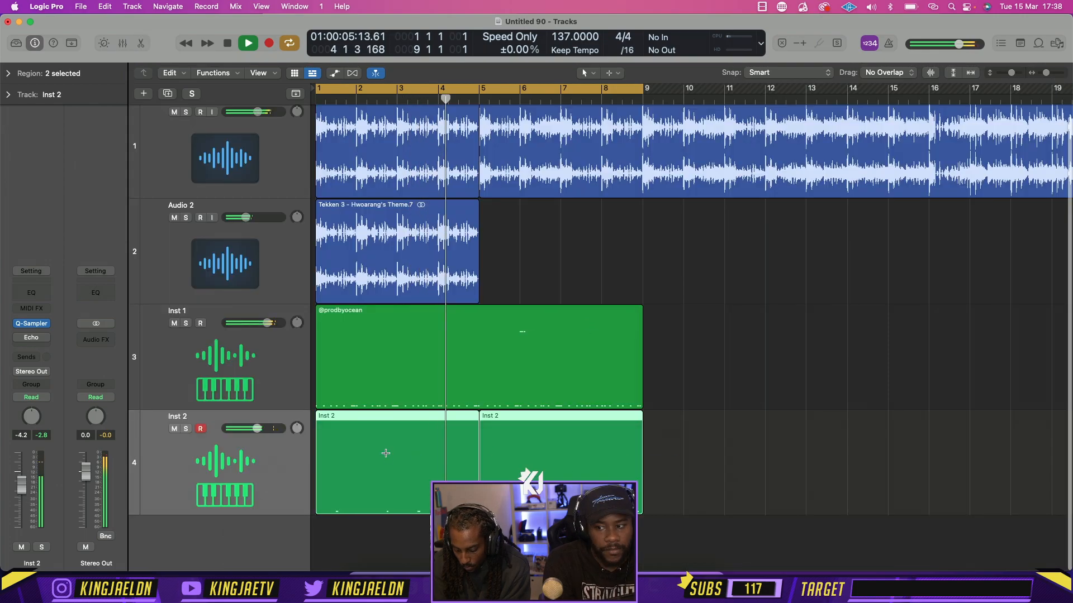
{"action": "key", "text": "super+k"}
{"action": "left_click", "coordinate": [365, 250]}
{"action": "key", "text": "super+j"}
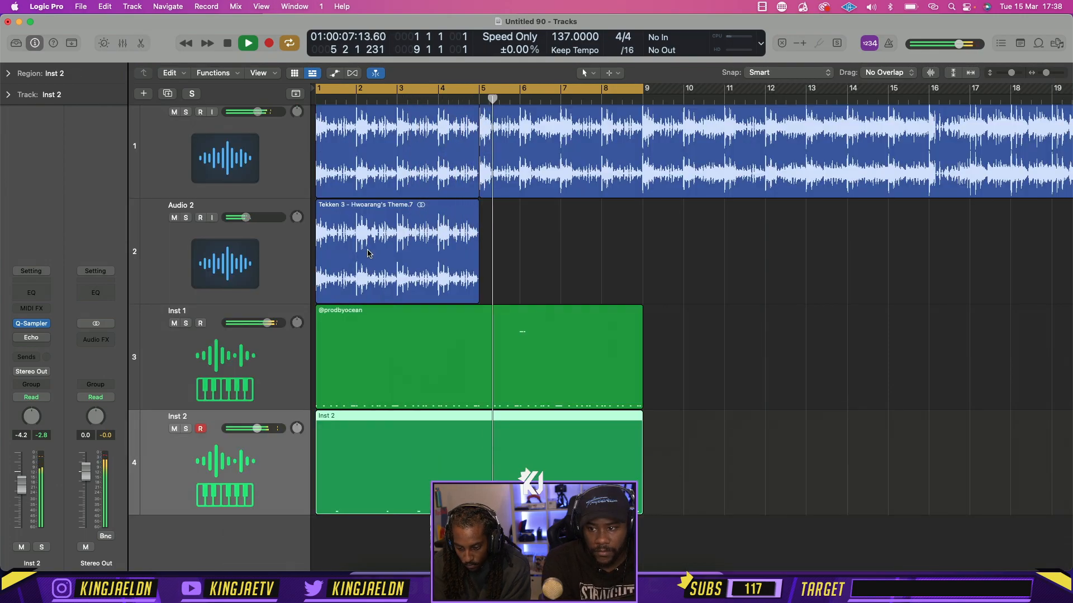
Mute the Audio 2 track while the loop plays, select the Tekken 3 - Hwoarang's Theme track, and stop playback
{"action": "left_click", "coordinate": [173, 218]}
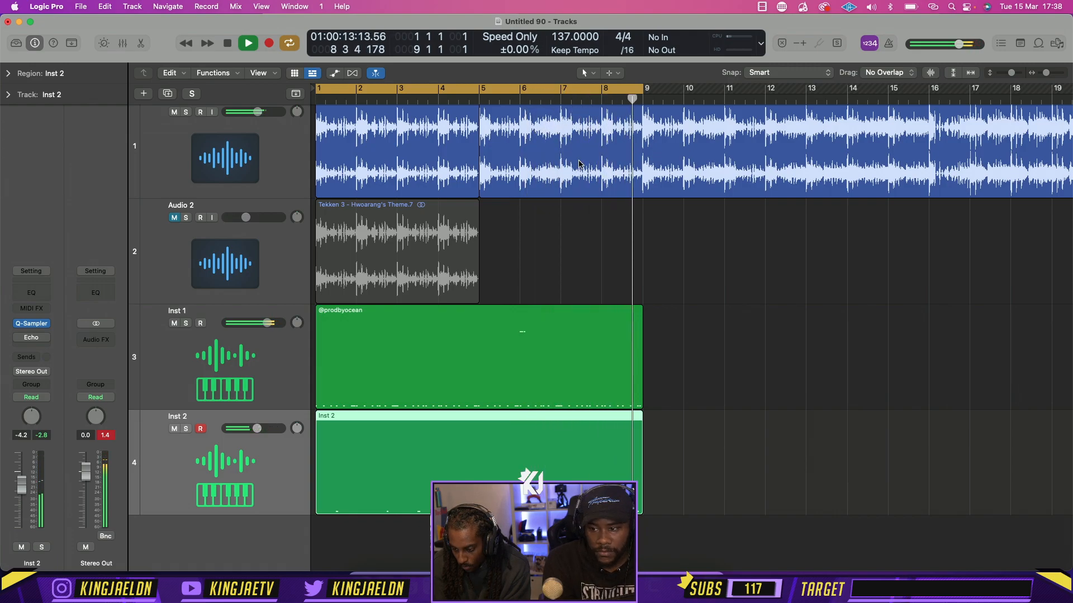
{"action": "left_click", "coordinate": [189, 164]}
{"action": "key", "text": "space"}
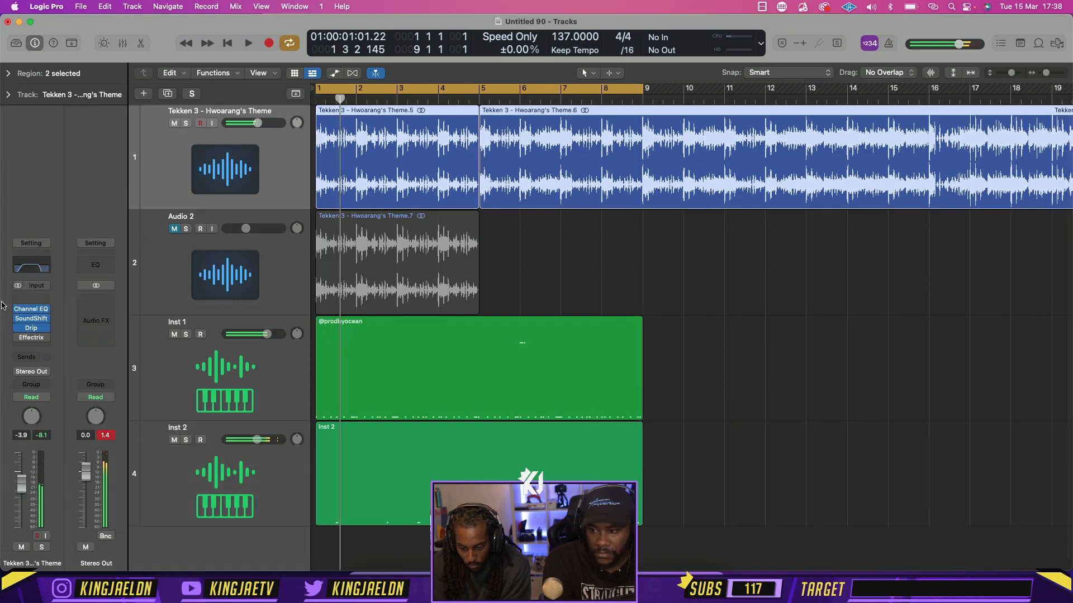
Set the high-cut frequency in the Hwoarang's Theme track's Channel EQ to 2360 Hz, audition it, and close the EQ
{"action": "left_click", "coordinate": [40, 274]}
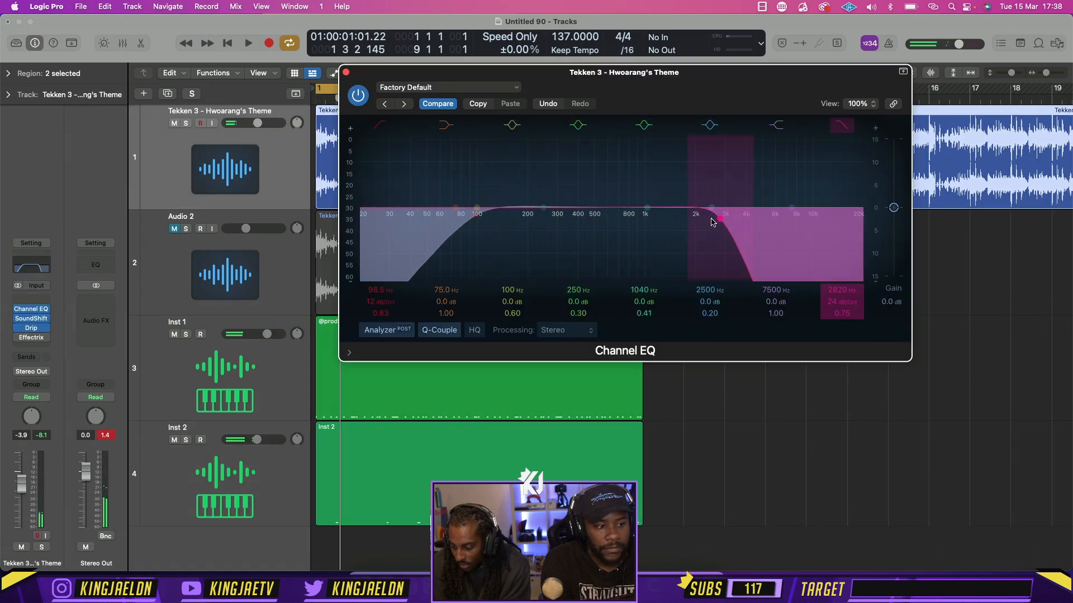
{"action": "left_click_drag", "start_coordinate": [671, 222], "coordinate": [711, 223]}
{"action": "key", "text": "space"}
{"action": "key", "text": "space"}
{"action": "left_click", "coordinate": [347, 75]}
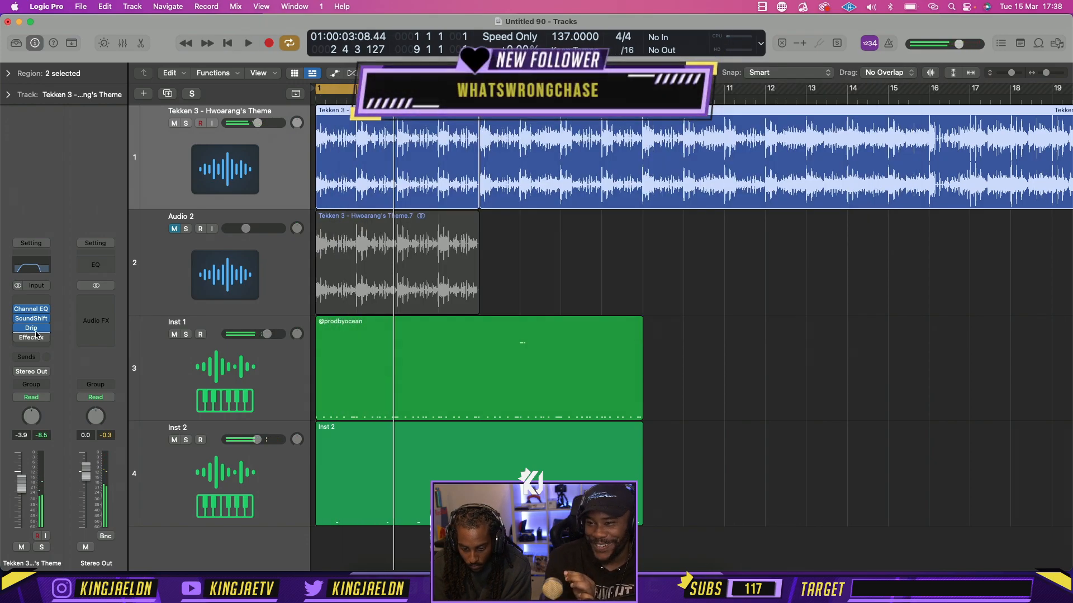
Add the Waves SoundShifter Pitch (s) plug-in after Effectrix on the Hwoarang's Theme track and close its window
{"action": "left_click", "coordinate": [31, 346]}
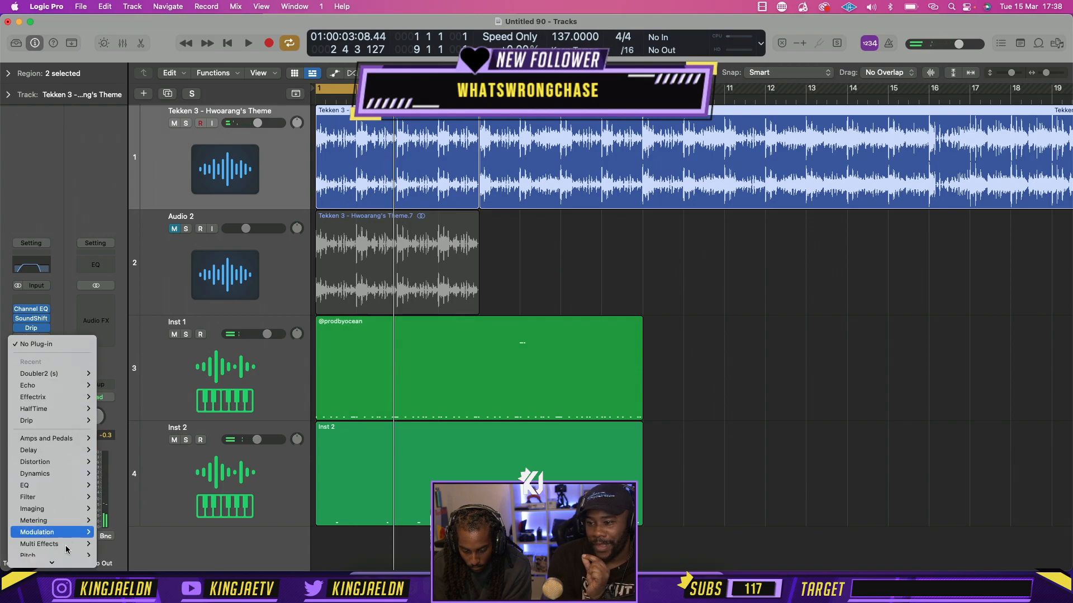
{"action": "scroll", "coordinate": [66, 549], "scroll_direction": "down", "scroll_amount": 2}
{"action": "mouse_move", "coordinate": [56, 559]}
{"action": "mouse_move", "coordinate": [123, 548]}
{"action": "mouse_move", "coordinate": [282, 521]}
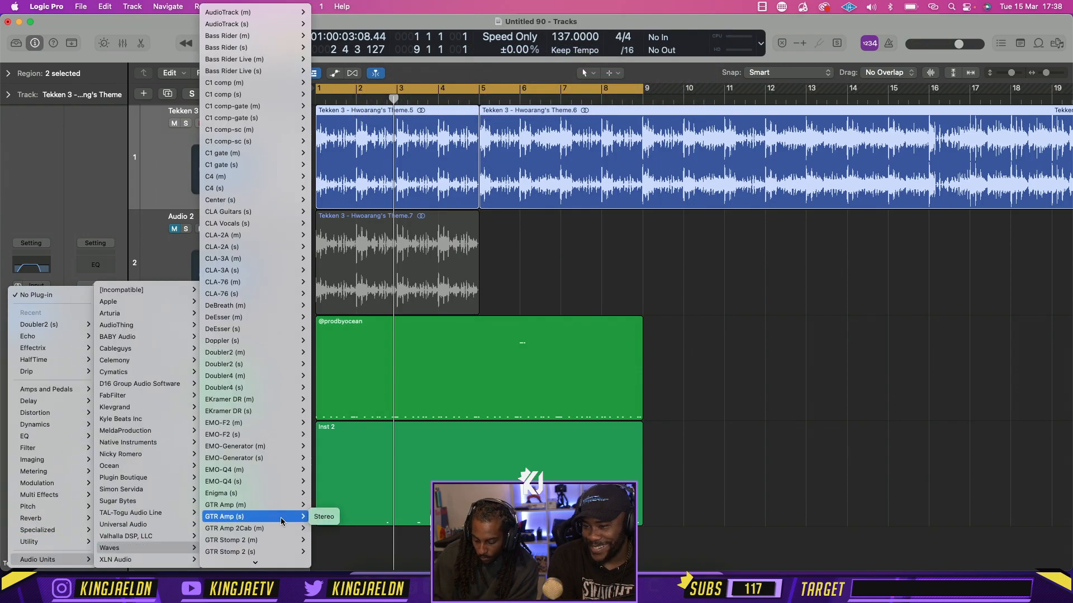
{"action": "type", "text": "so"}
{"action": "key", "text": "Down"}
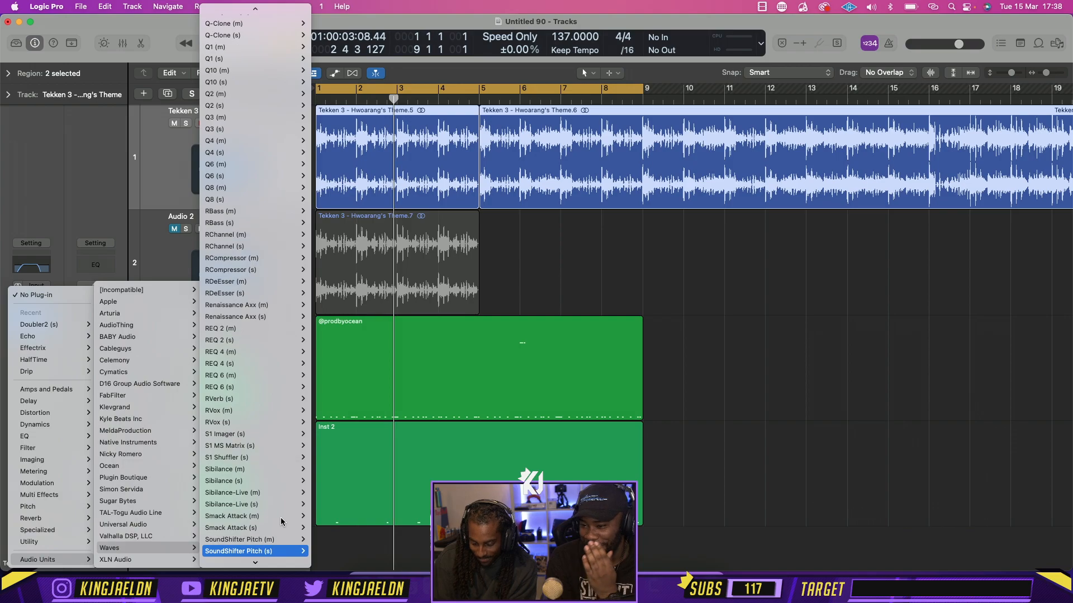
{"action": "key", "text": "Return"}
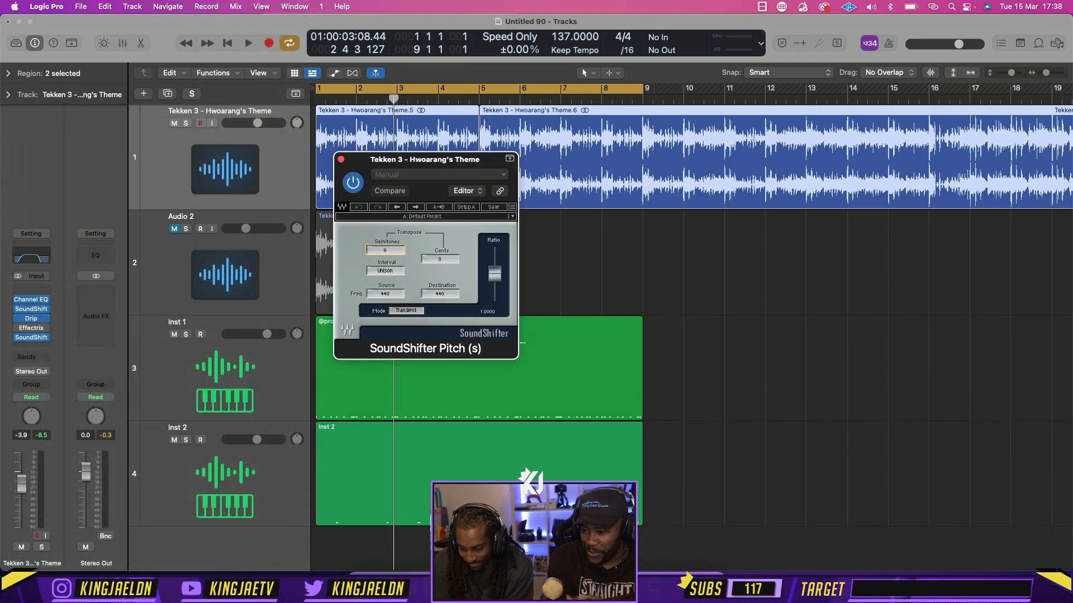
{"action": "left_click", "coordinate": [341, 161]}
During playback, set the Hwoarang's Theme track's Channel EQ low cut to 396 Hz, and duplicate the track with its plug-in settings
{"action": "key", "text": "space"}
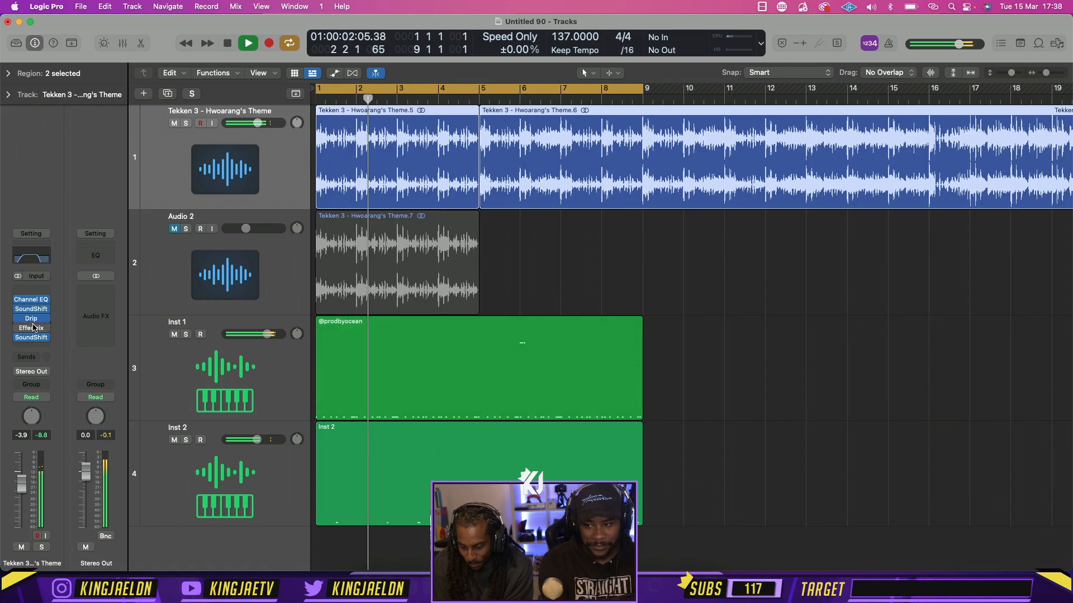
{"action": "left_click", "coordinate": [31, 300]}
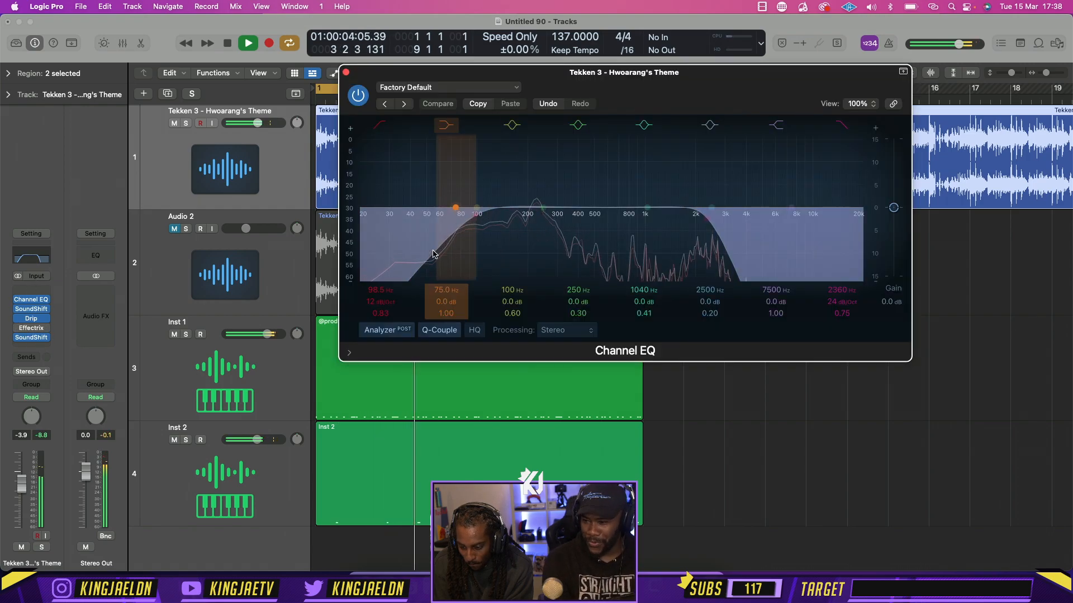
{"action": "left_click_drag", "start_coordinate": [464, 210], "coordinate": [577, 217]}
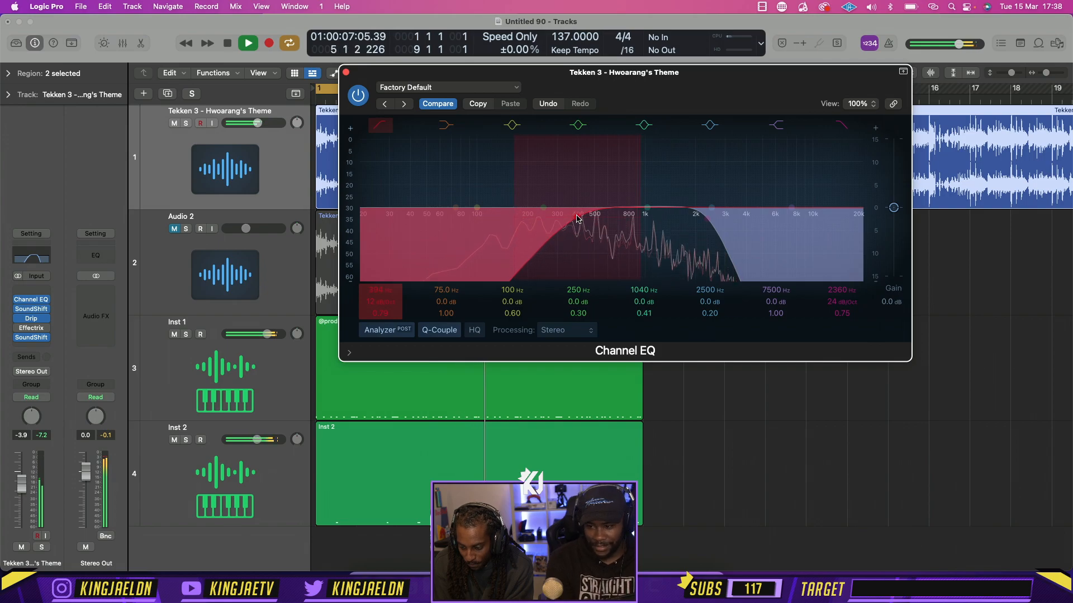
{"action": "left_click", "coordinate": [346, 72]}
{"action": "key", "text": "super+d"}
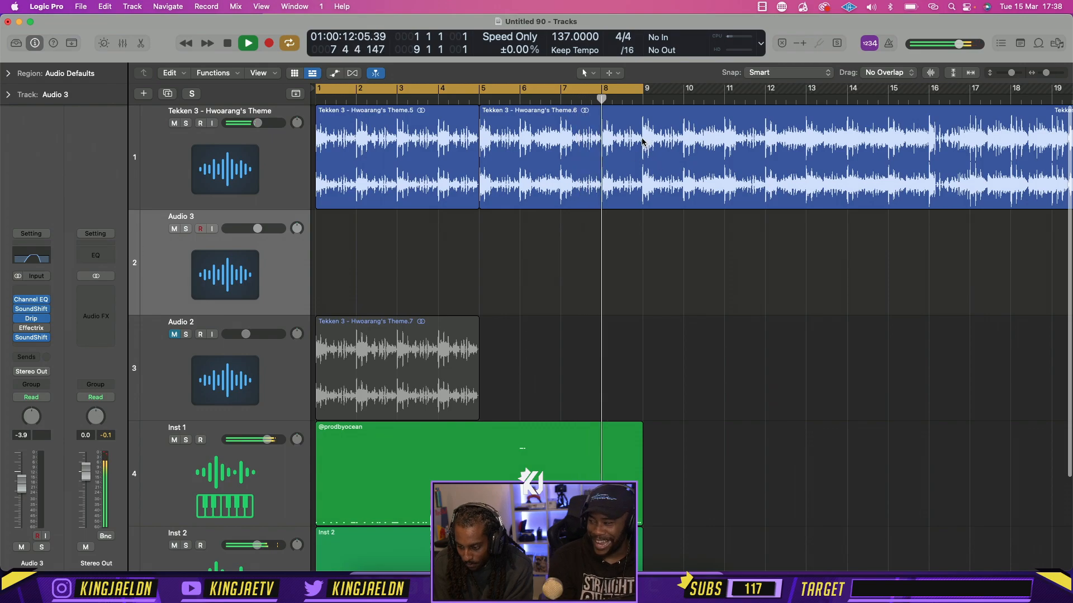
Stop playback, split the Hwoarang's Theme region at bar 9, and copy its first eight bars onto the Audio 3 track
{"action": "key", "text": "space"}
{"action": "left_click", "coordinate": [640, 101]}
{"action": "key", "text": "super+t"}
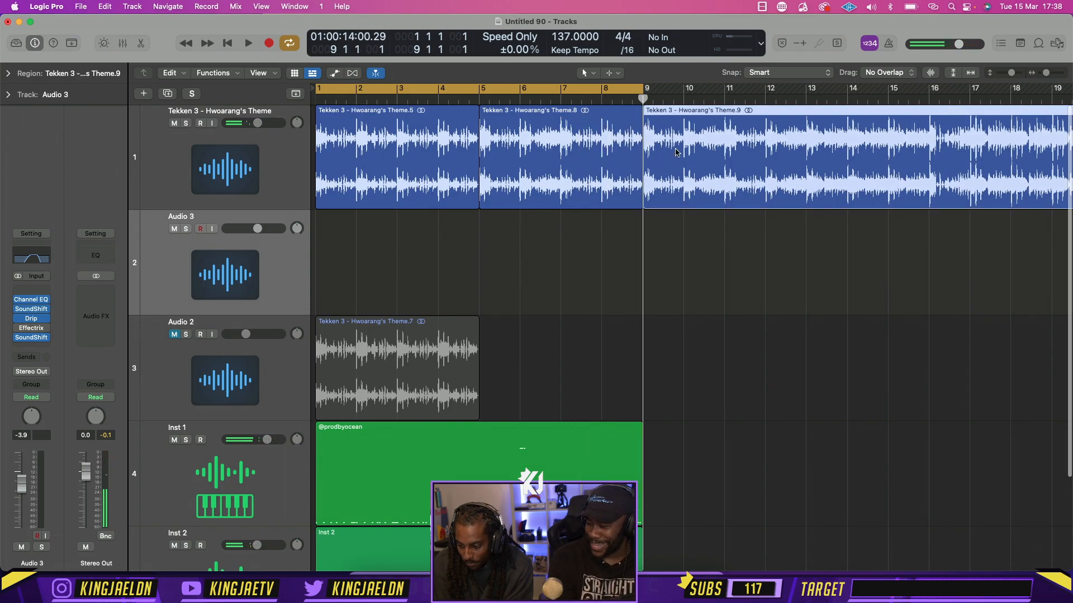
{"action": "left_click_drag", "start_coordinate": [575, 246], "coordinate": [371, 294]}
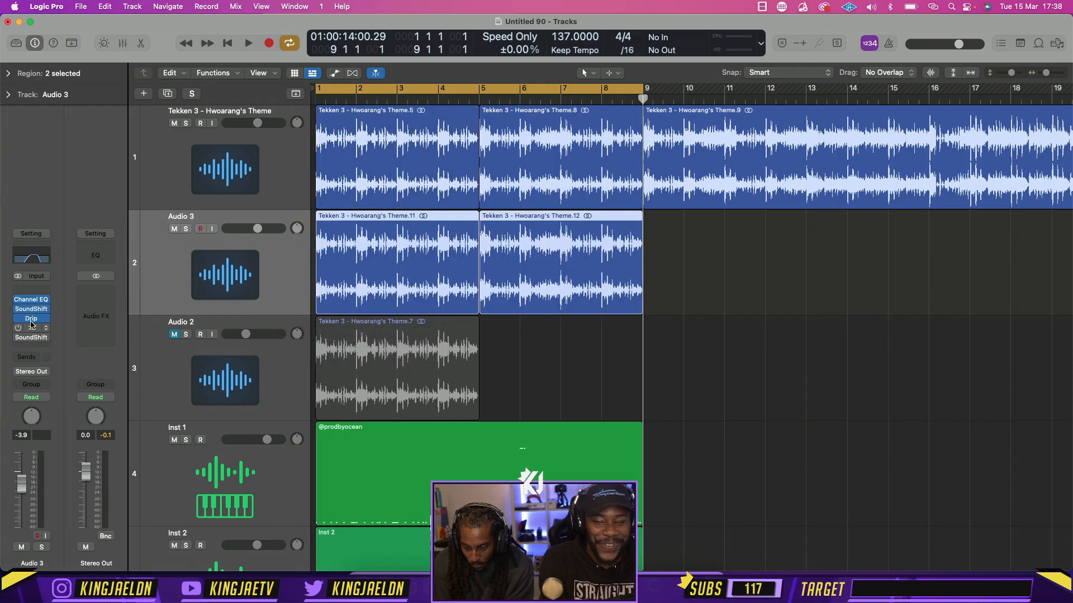
Shift the leftover theme region past bar 14 and repeat the Inst 1 and Inst 2 patterns once from bar 9
{"action": "left_click_drag", "start_coordinate": [710, 152], "coordinate": [933, 153]}
{"action": "scroll", "coordinate": [934, 157], "scroll_direction": "down", "scroll_amount": 5}
{"action": "scroll", "coordinate": [642, 310], "scroll_direction": "up", "scroll_amount": 3}
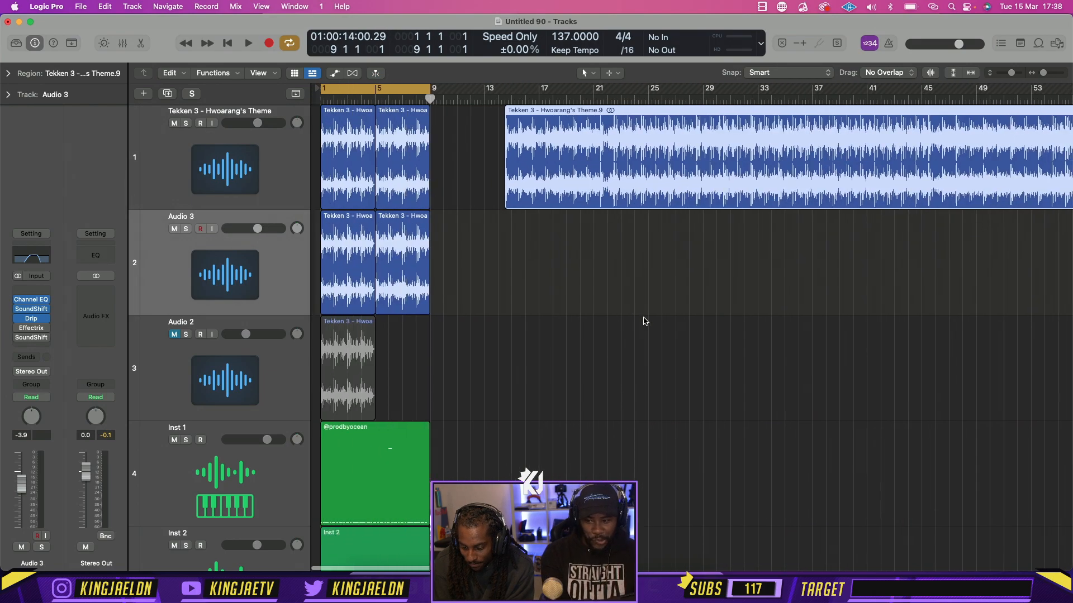
{"action": "scroll", "coordinate": [642, 310], "scroll_direction": "down", "scroll_amount": 3}
{"action": "left_click_drag", "start_coordinate": [501, 509], "coordinate": [335, 435]}
{"action": "key", "text": "super+r"}
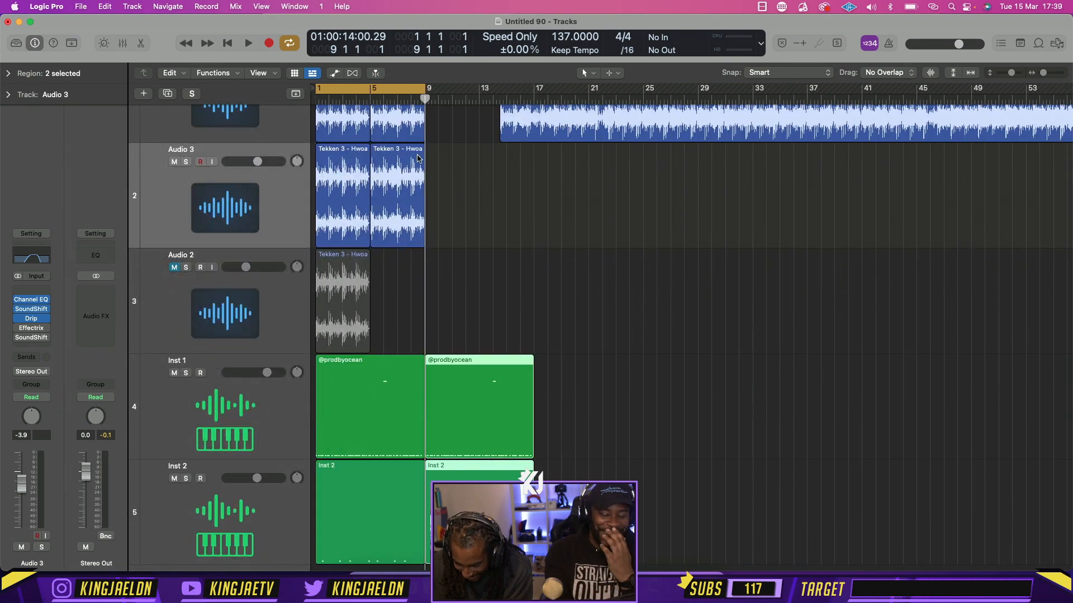
Repeat the two Audio 3 regions from bar 9 and delete the original pair in bars 1 to 8
{"action": "left_click_drag", "start_coordinate": [463, 211], "coordinate": [321, 202]}
{"action": "key", "text": "super+r"}
{"action": "left_click", "coordinate": [373, 197]}
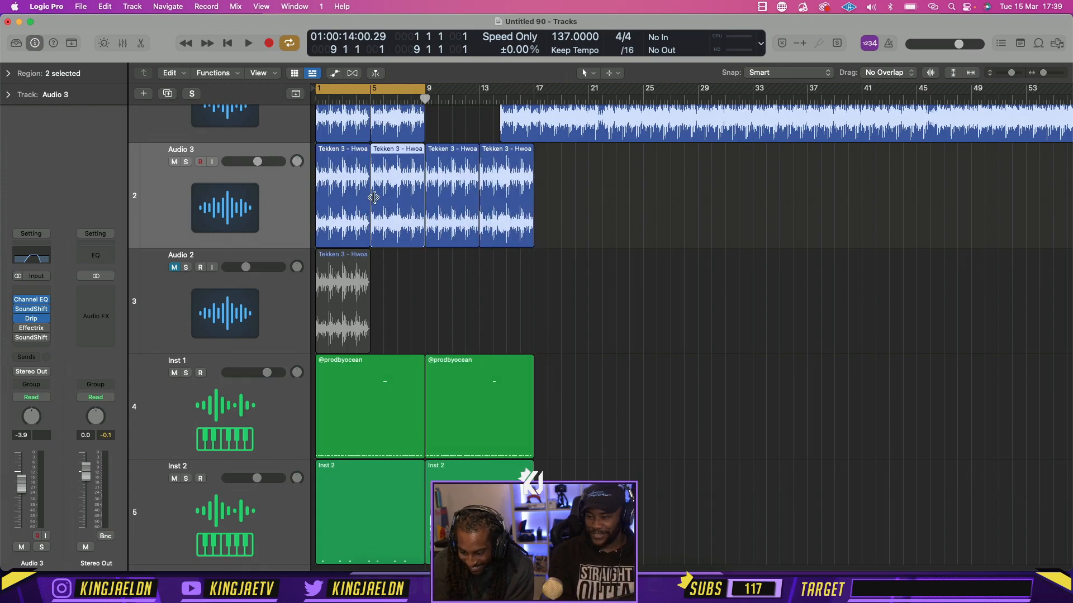
{"action": "key", "text": "BackSpace"}
{"action": "left_click", "coordinate": [346, 189]}
{"action": "key", "text": "BackSpace"}
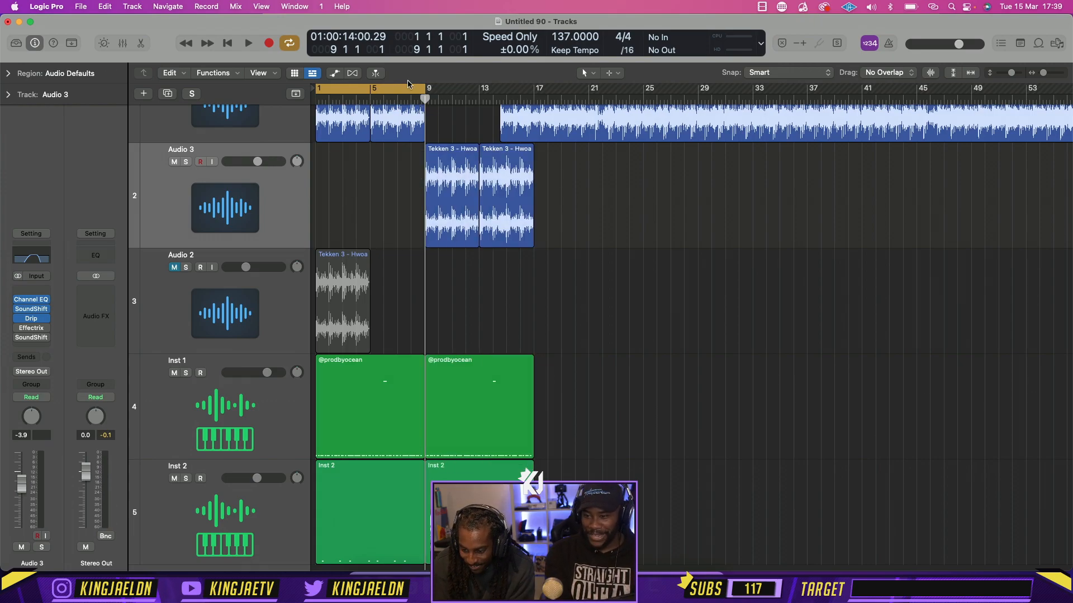
Set the cycle range to bars 9 to 17, audition it, and shift the leftover theme region past bar 19
{"action": "left_click_drag", "start_coordinate": [408, 79], "coordinate": [517, 84]}
{"action": "key", "text": "space"}
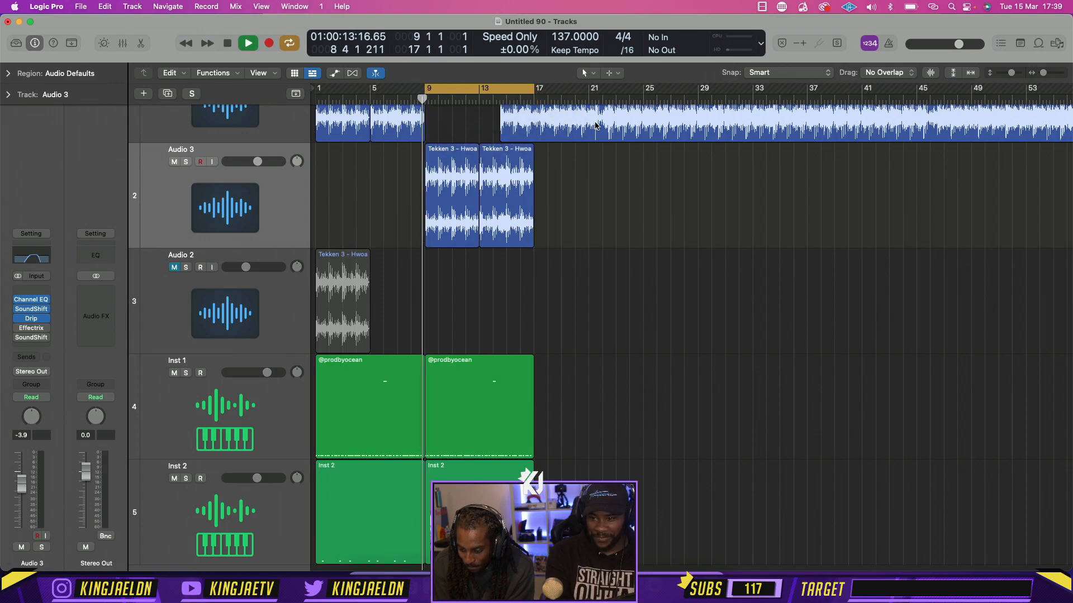
{"action": "left_click_drag", "start_coordinate": [596, 125], "coordinate": [664, 125]}
{"action": "key", "text": "space"}
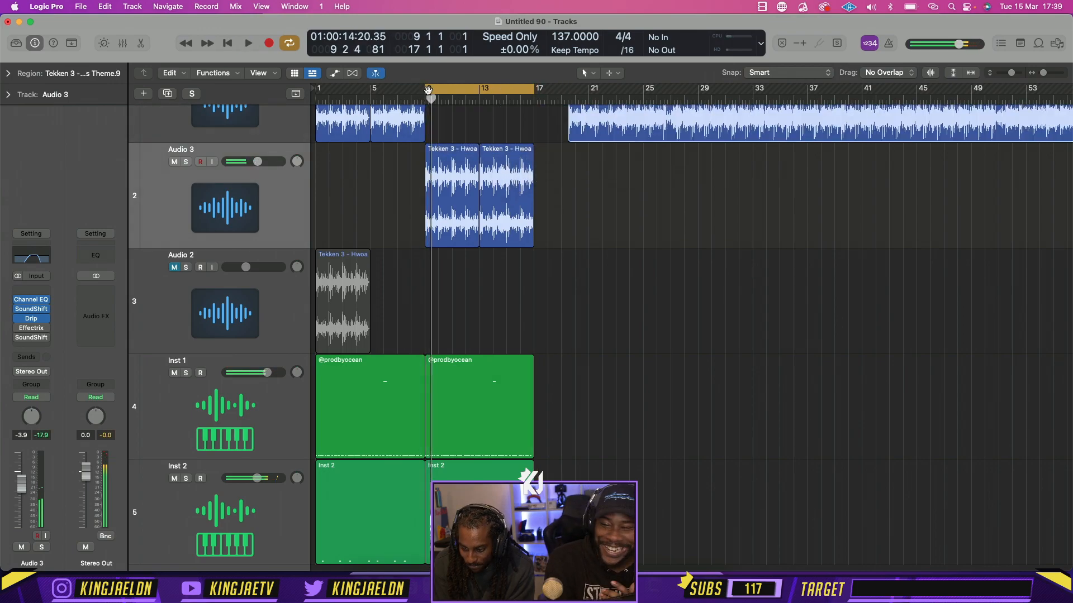
Put the Audio 3 regions in bars 1 to 8 and the Hwoarang's Theme track's regions from bar 9, cycling bars 1 to 9
{"action": "left_click_drag", "start_coordinate": [428, 89], "coordinate": [286, 87]}
{"action": "left_click_drag", "start_coordinate": [582, 223], "coordinate": [346, 187]}
{"action": "left_click_drag", "start_coordinate": [447, 129], "coordinate": [289, 128]}
{"action": "key", "text": "super+r"}
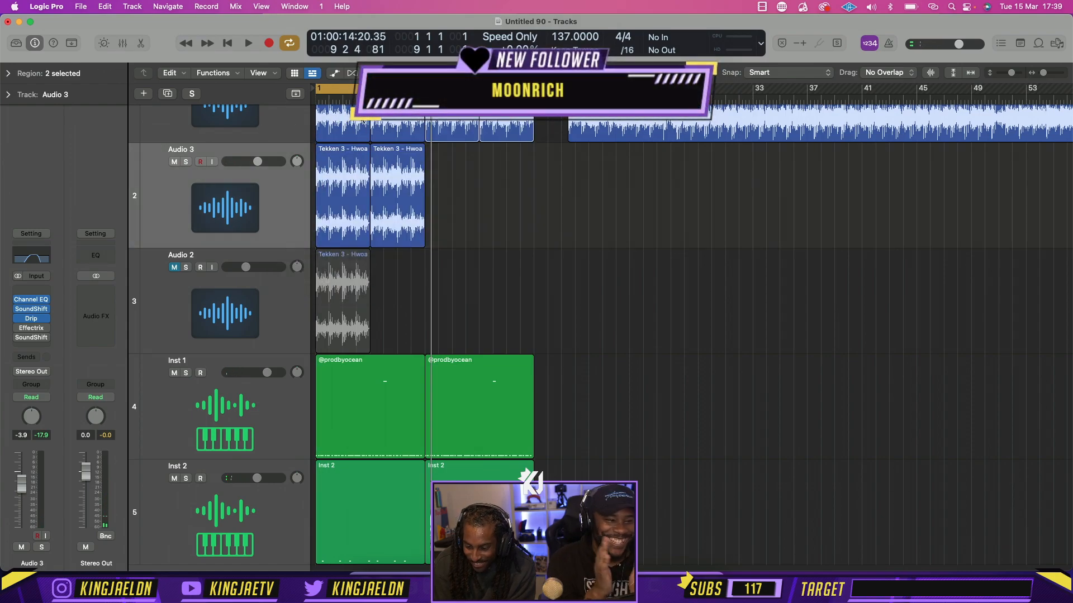
{"action": "key", "text": "Delete"}
{"action": "key", "text": "space"}
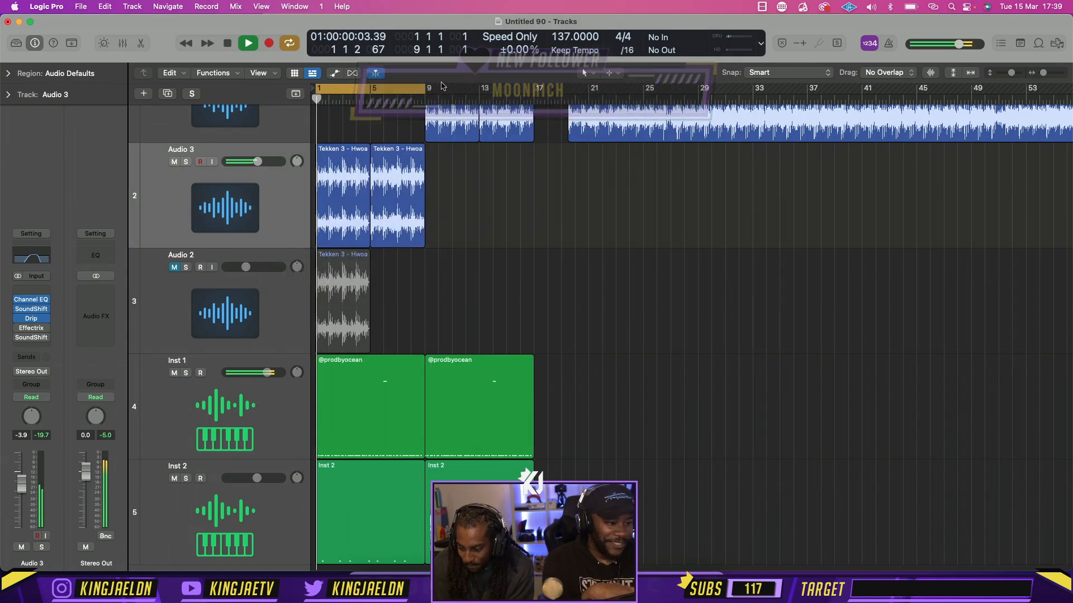
Extend the cycle range to bars 1 to 17 and delete the Audio 2 track together with its region
{"action": "left_click_drag", "start_coordinate": [426, 89], "coordinate": [535, 91]}
{"action": "left_click_drag", "start_coordinate": [1011, 73], "coordinate": [1009, 73]}
{"action": "left_click", "coordinate": [315, 240]}
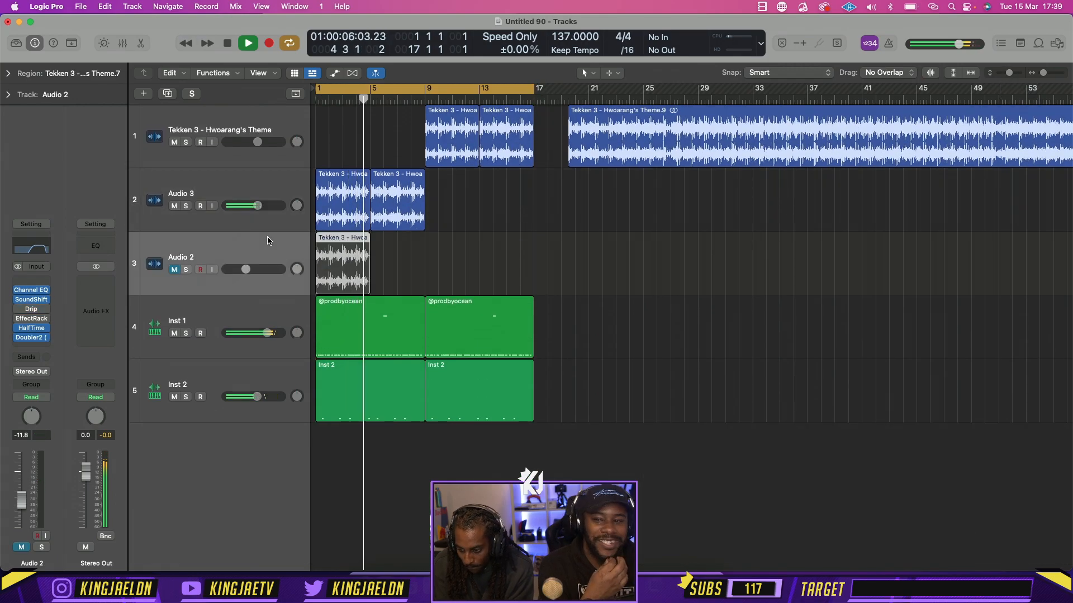
{"action": "key", "text": "Delete"}
{"action": "key", "text": "Delete"}
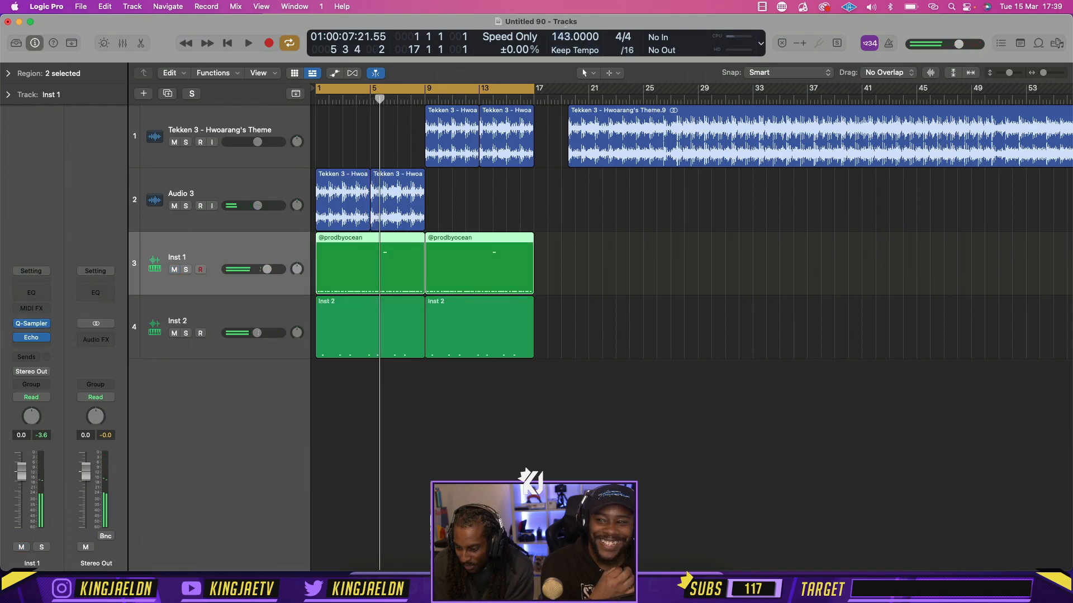
Audition the loop from the start while trying project tempos of 143 and 140 BPM
{"action": "key", "text": "Return"}
{"action": "key", "text": "space"}
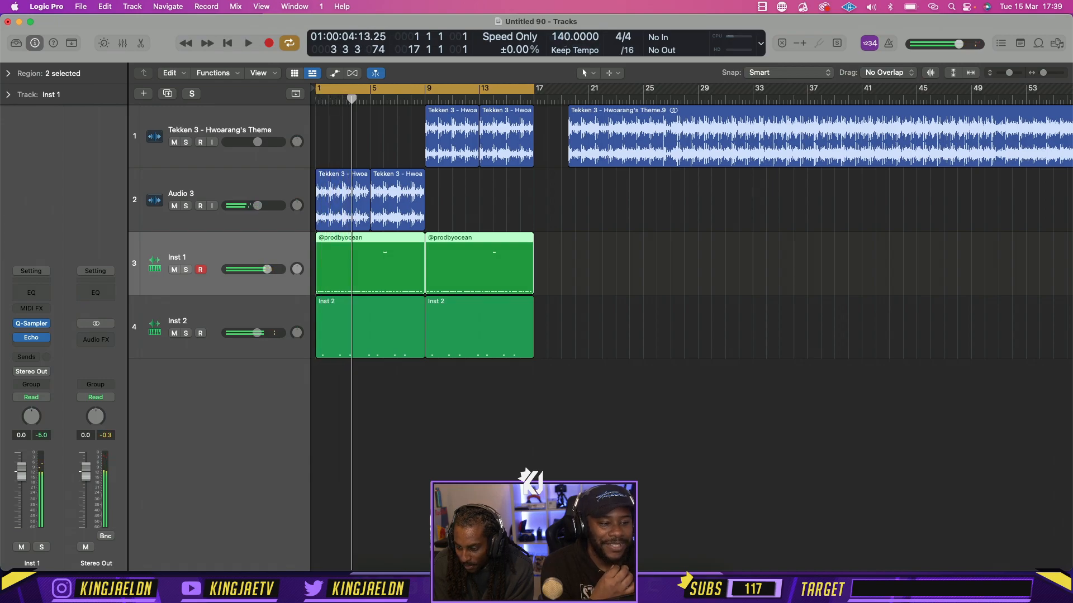
{"action": "key", "text": "Return"}
{"action": "key", "text": "space"}
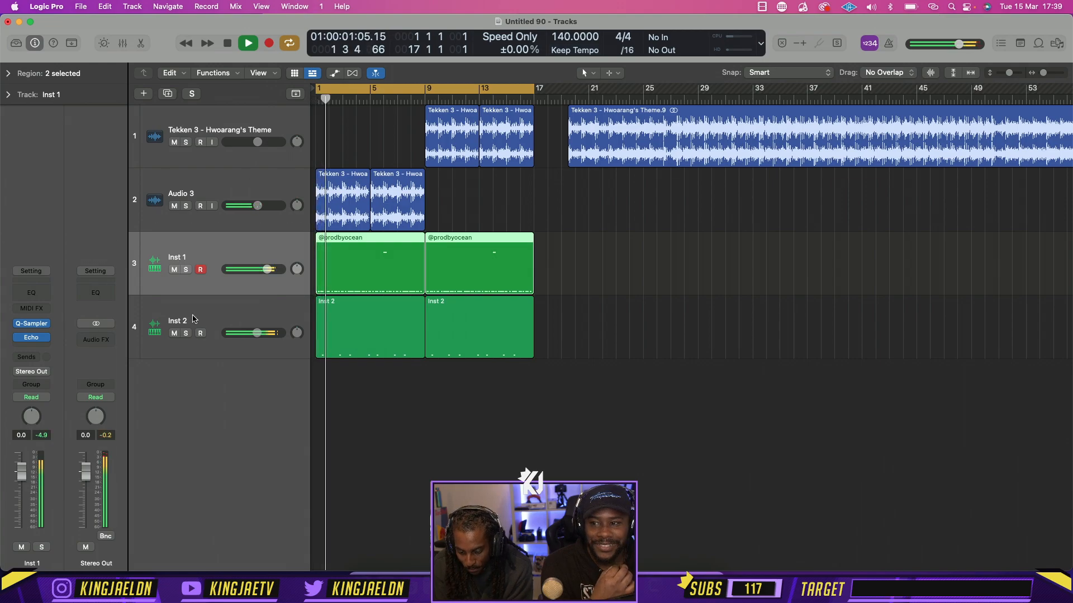
Select the Inst 2 track and set its volume to -3.0 dB during playback
{"action": "left_click", "coordinate": [258, 335]}
{"action": "left_click", "coordinate": [241, 312]}
{"action": "left_click_drag", "start_coordinate": [257, 334], "coordinate": [260, 333]}
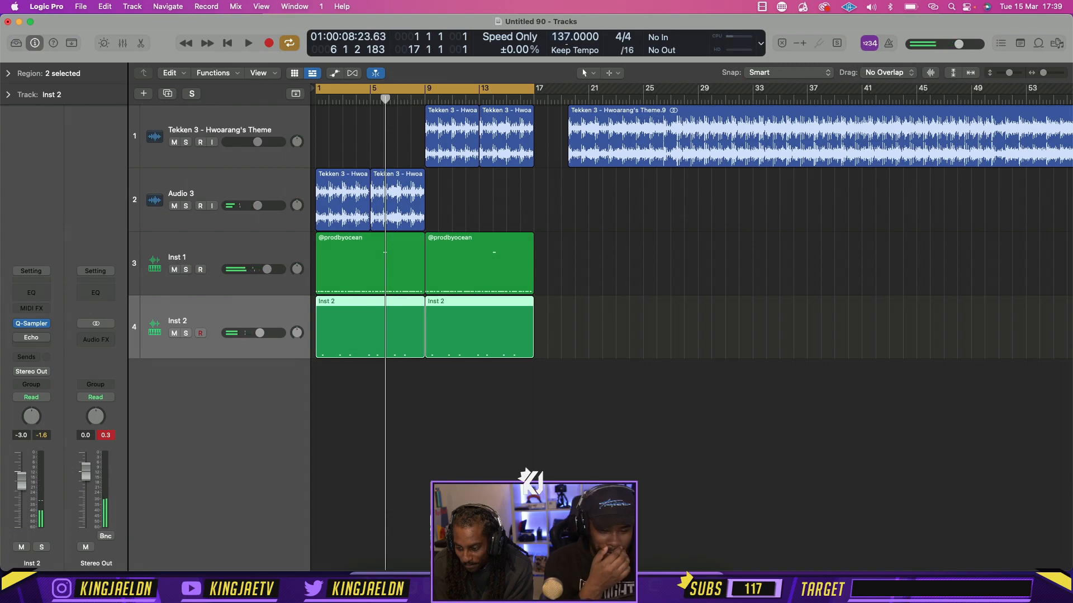
Set the project tempo to 138 BPM, audition the loop, and stop playback
{"action": "key", "text": "space"}
{"action": "left_click_drag", "start_coordinate": [567, 38], "coordinate": [567, 35]}
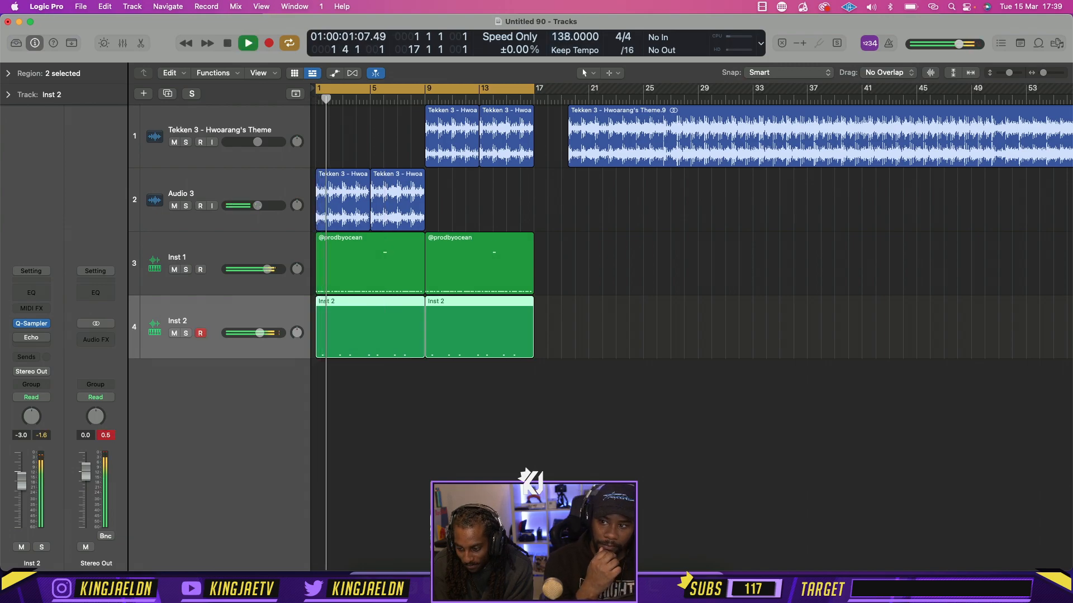
{"action": "left_click", "coordinate": [596, 327]}
{"action": "key", "text": "space"}
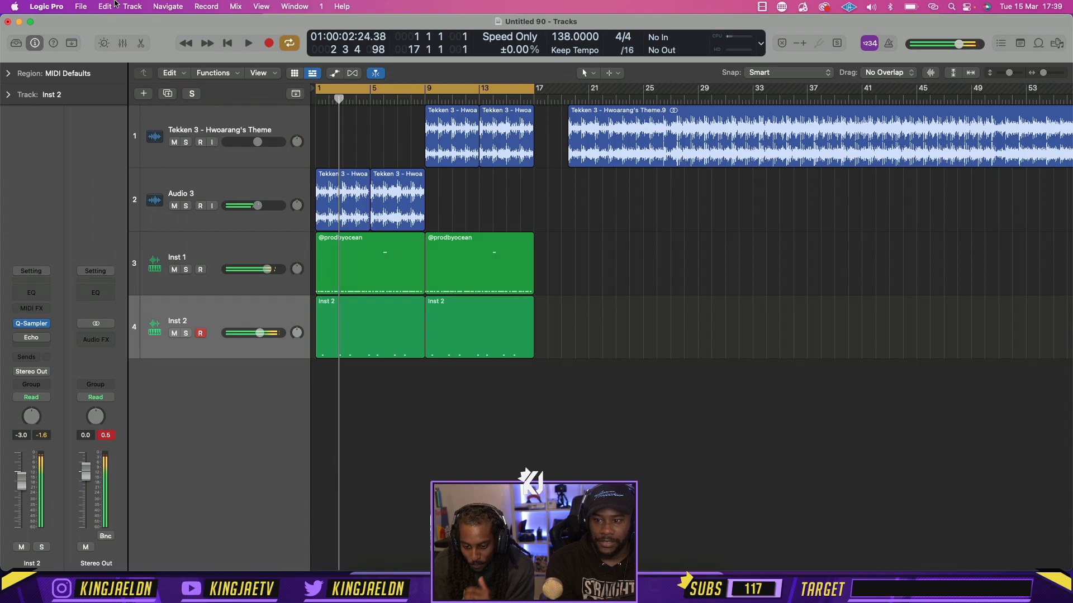
Start a Logic project import, search for "iyo", and open the matching December 2021 project's track list
{"action": "left_click", "coordinate": [81, 6]}
{"action": "mouse_move", "coordinate": [119, 263]}
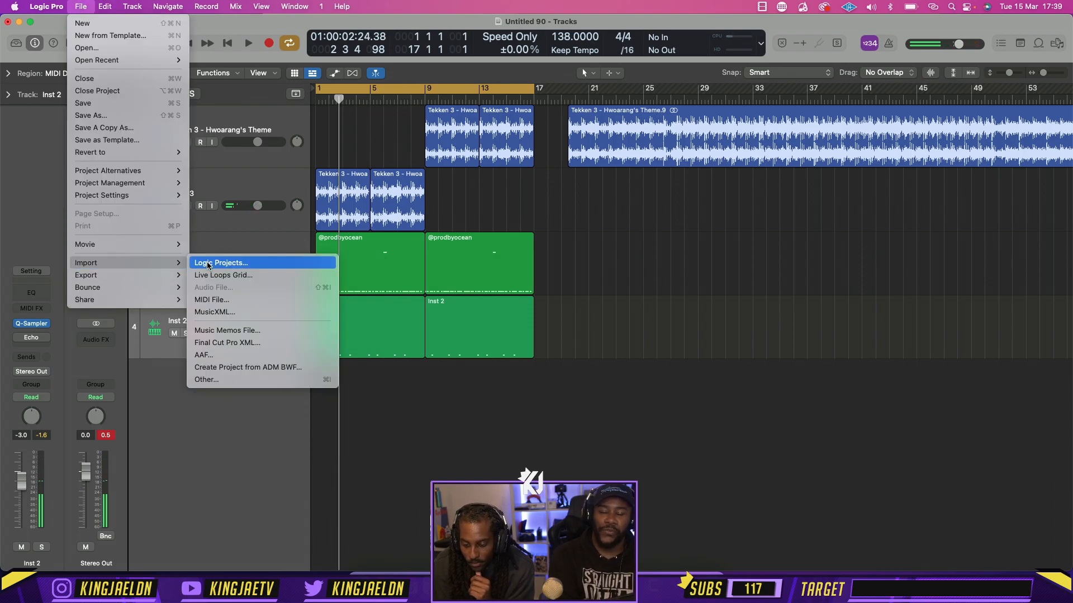
{"action": "left_click", "coordinate": [208, 264]}
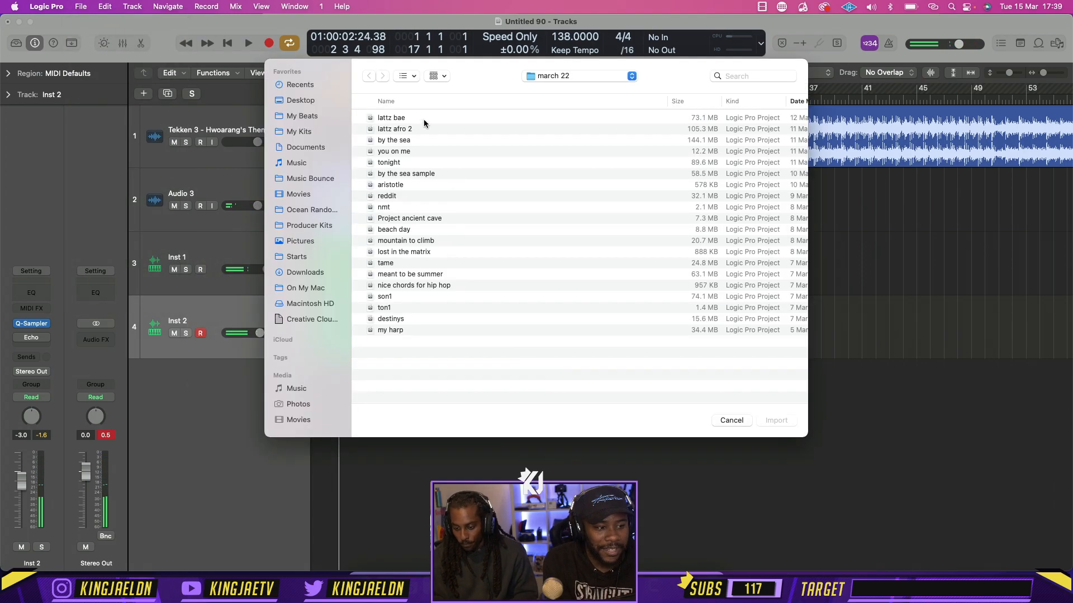
{"action": "left_click", "coordinate": [748, 76]}
{"action": "type", "text": "iyo"}
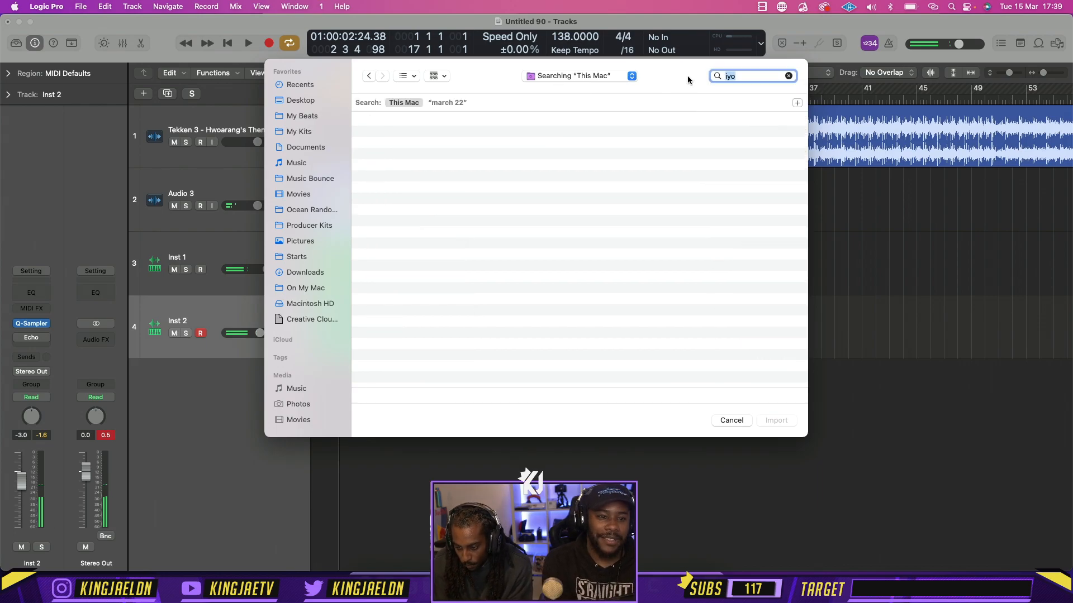
{"action": "left_click", "coordinate": [399, 174]}
{"action": "double_click", "coordinate": [398, 174]}
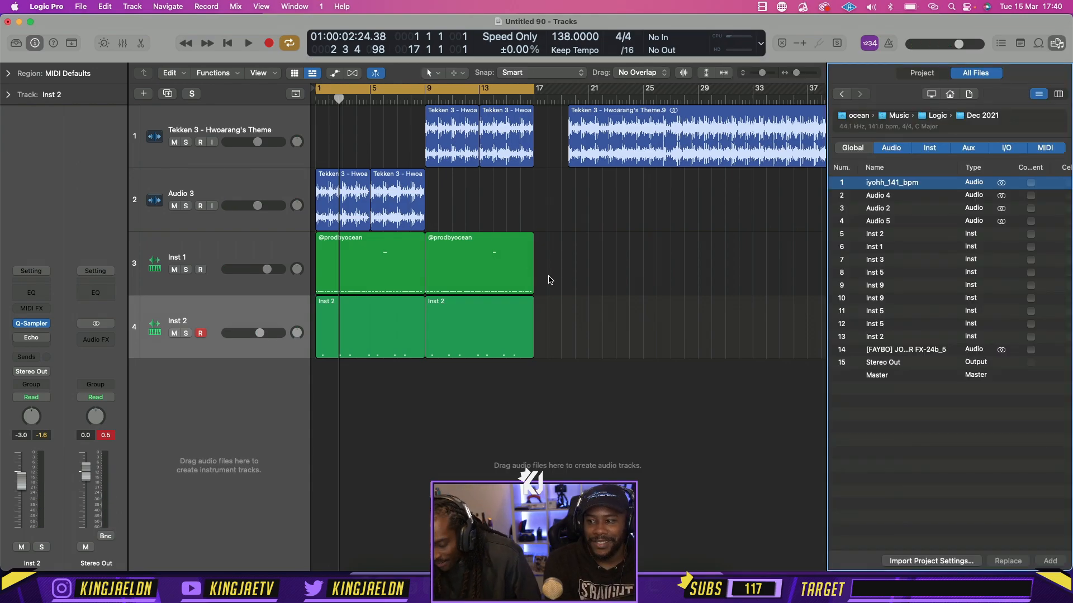
Add the plug-ins of the Sampler-based Inst 2 track (number 13) as a new track, close the browser, and select that track
{"action": "scroll", "coordinate": [949, 291], "scroll_direction": "right", "scroll_amount": 5}
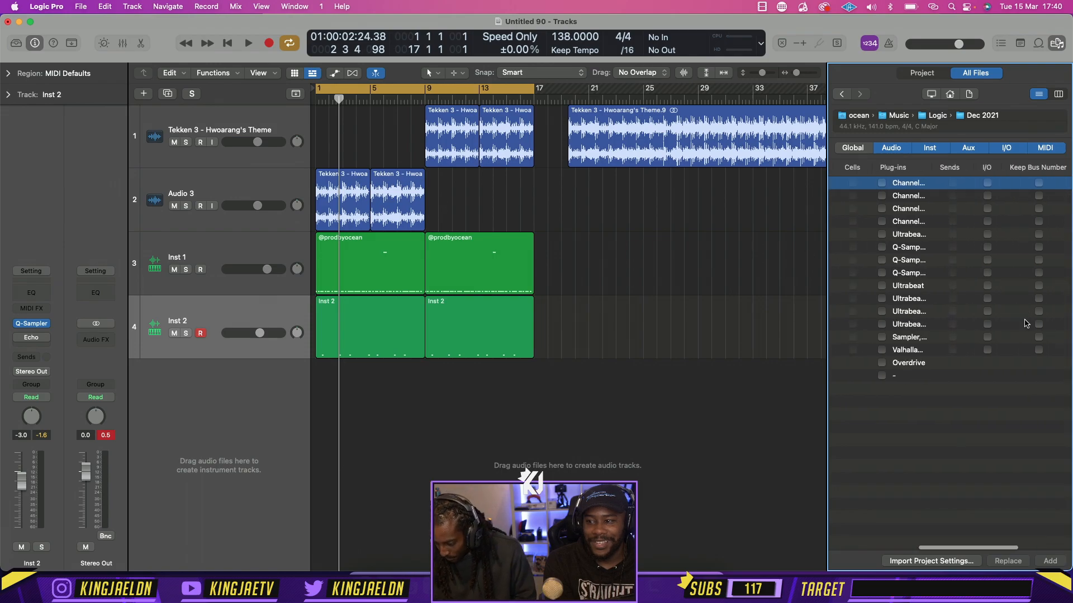
{"action": "left_click", "coordinate": [882, 337]}
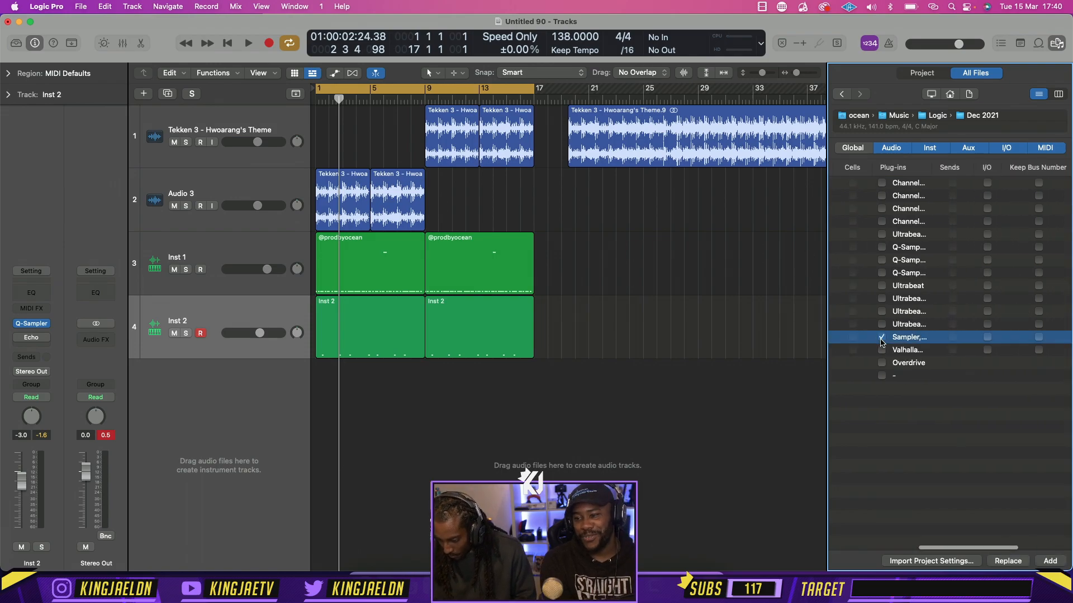
{"action": "left_click", "coordinate": [1043, 562]}
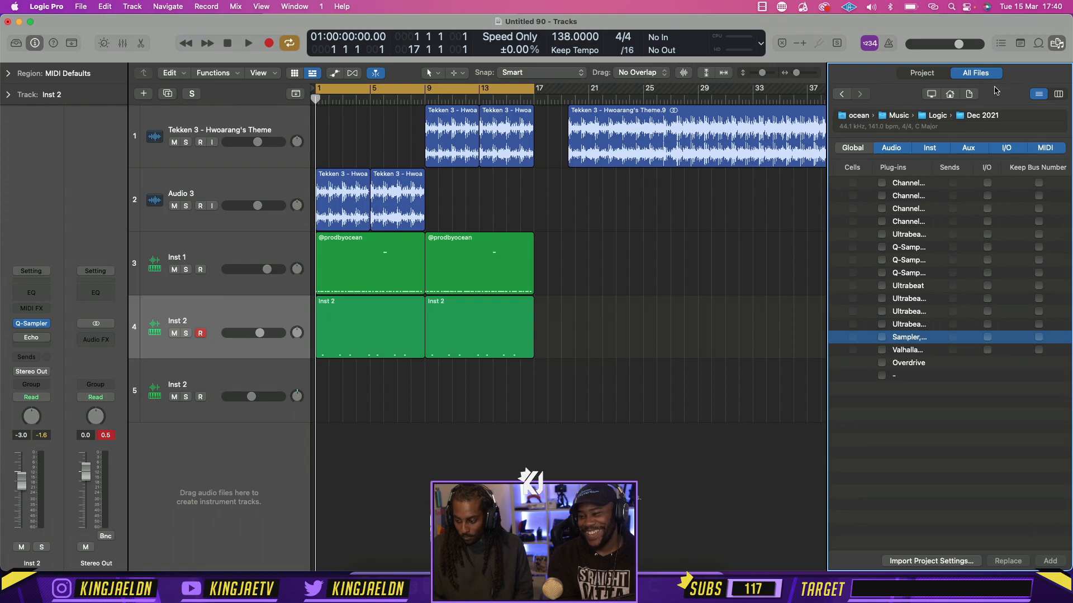
{"action": "left_click", "coordinate": [1050, 46]}
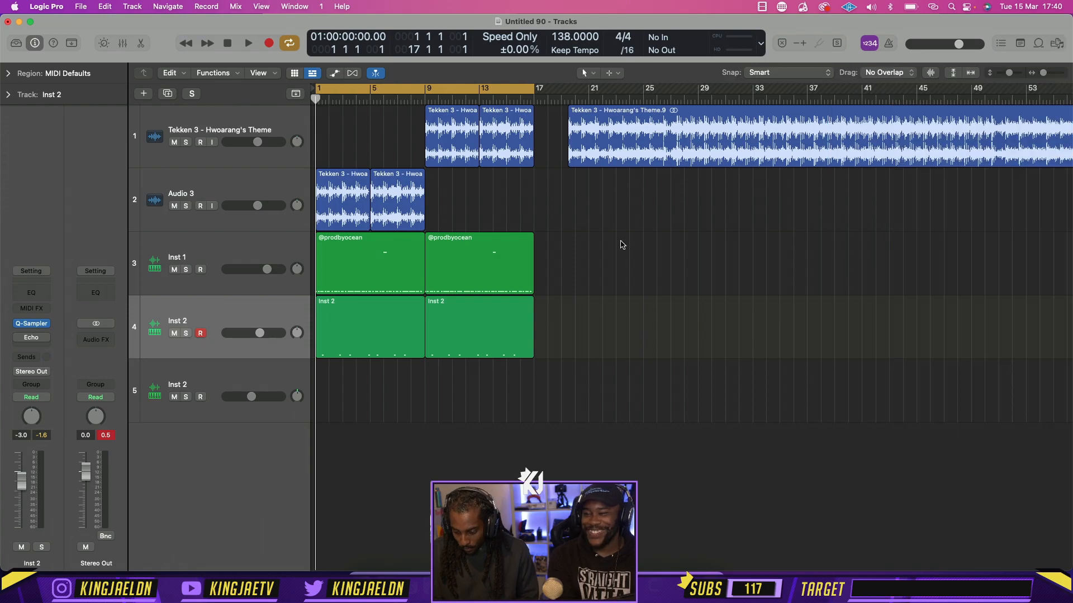
{"action": "left_click", "coordinate": [235, 380]}
Try importing track 13, Inst 2, from the same project with both content and plug-ins, undo the addition, and close the browser
{"action": "left_click", "coordinate": [81, 6]}
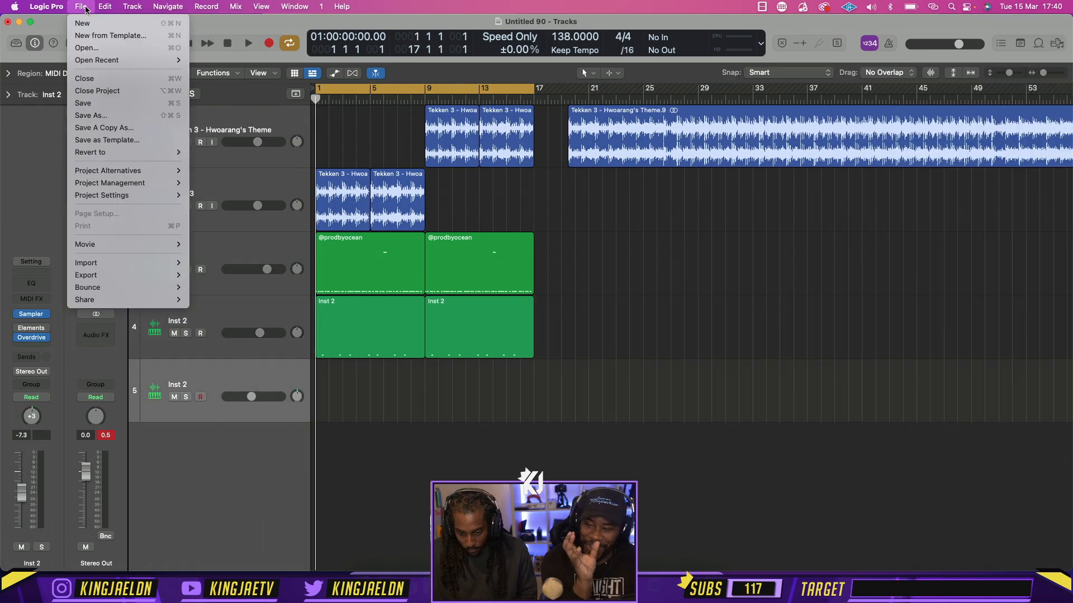
{"action": "mouse_move", "coordinate": [150, 262]}
{"action": "left_click", "coordinate": [205, 263]}
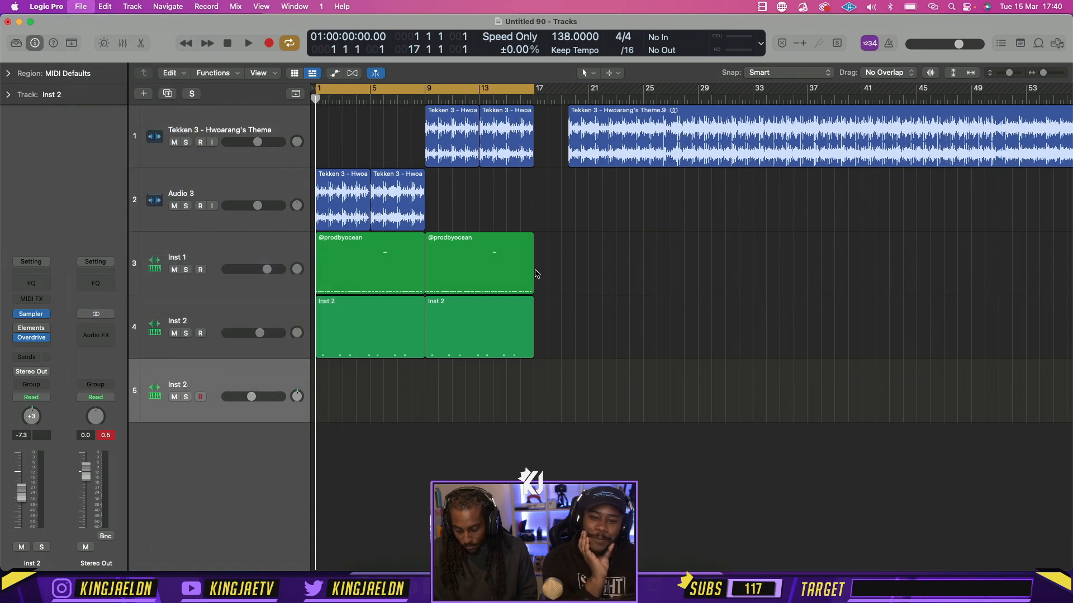
{"action": "double_click", "coordinate": [439, 127]}
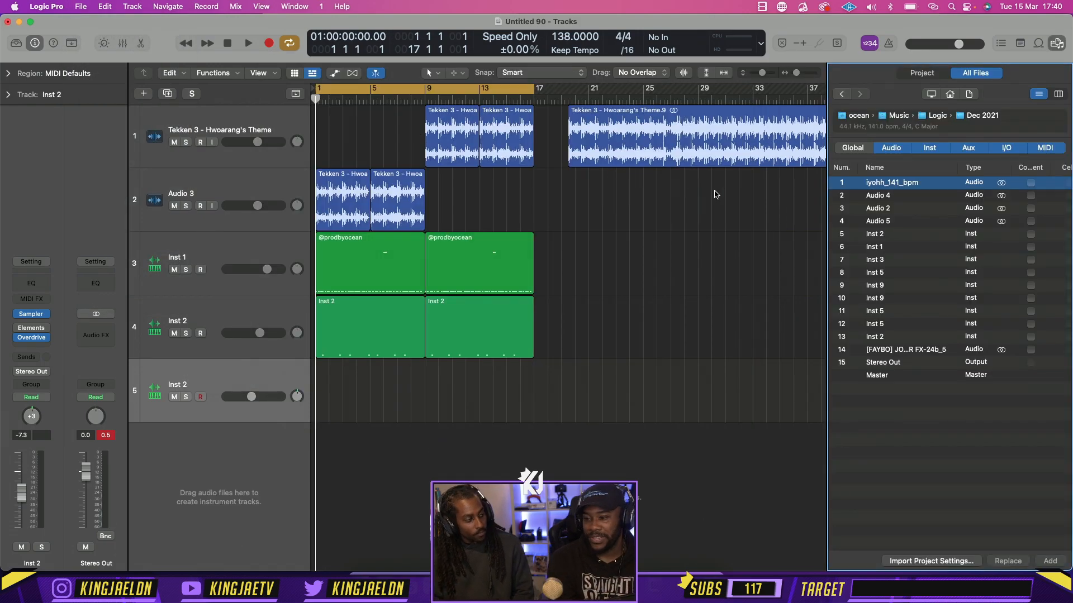
{"action": "scroll", "coordinate": [950, 290], "scroll_direction": "right", "scroll_amount": 5}
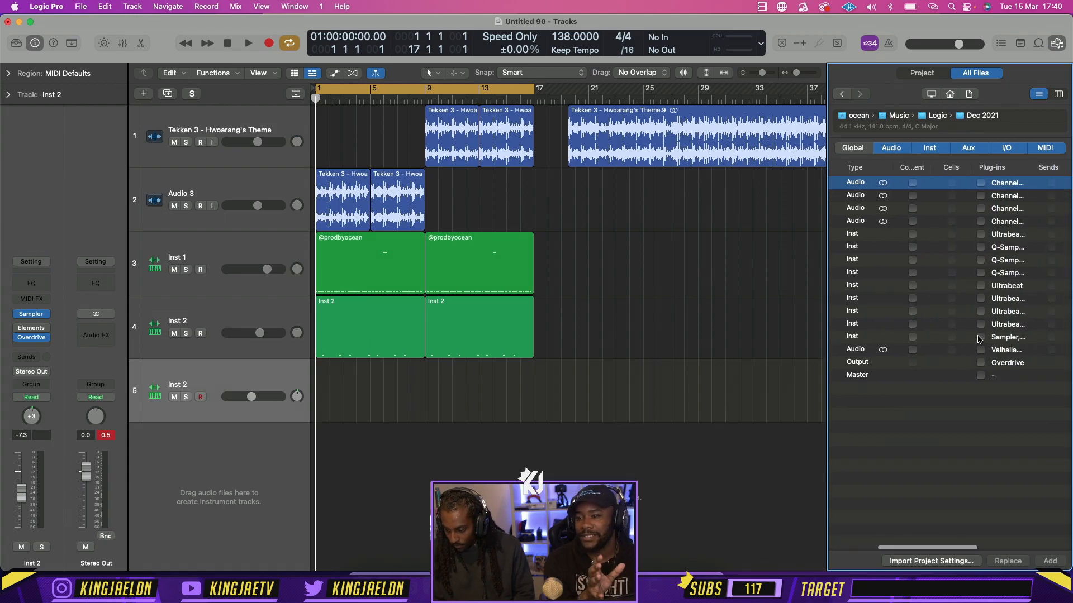
{"action": "scroll", "coordinate": [978, 339], "scroll_direction": "left", "scroll_amount": 5}
{"action": "scroll", "coordinate": [972, 341], "scroll_direction": "right", "scroll_amount": 6}
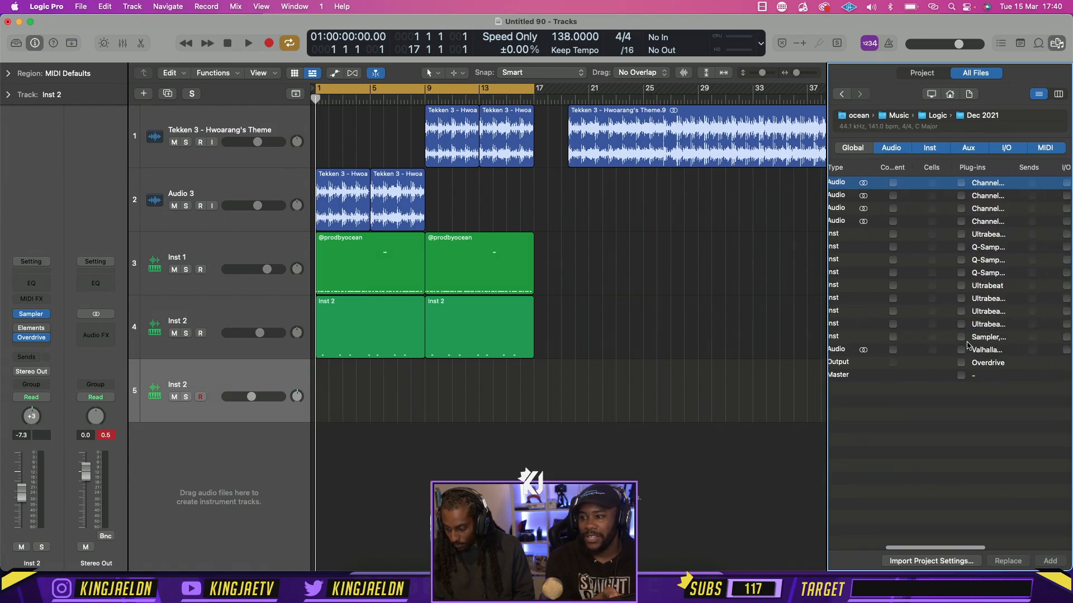
{"action": "left_click", "coordinate": [960, 338]}
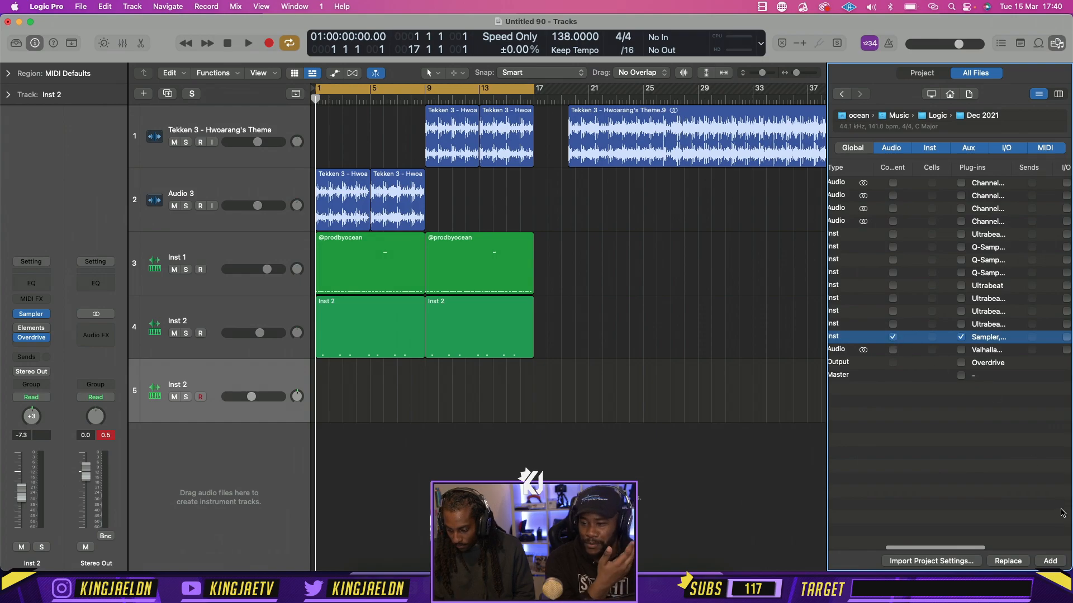
{"action": "left_click", "coordinate": [1050, 560]}
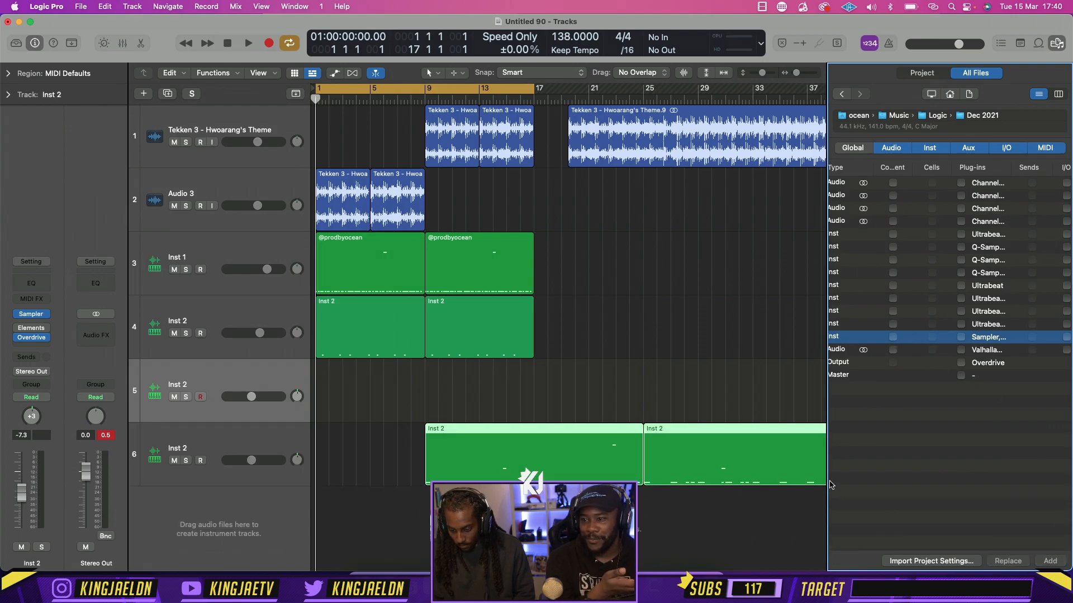
{"action": "key", "text": "super+z"}
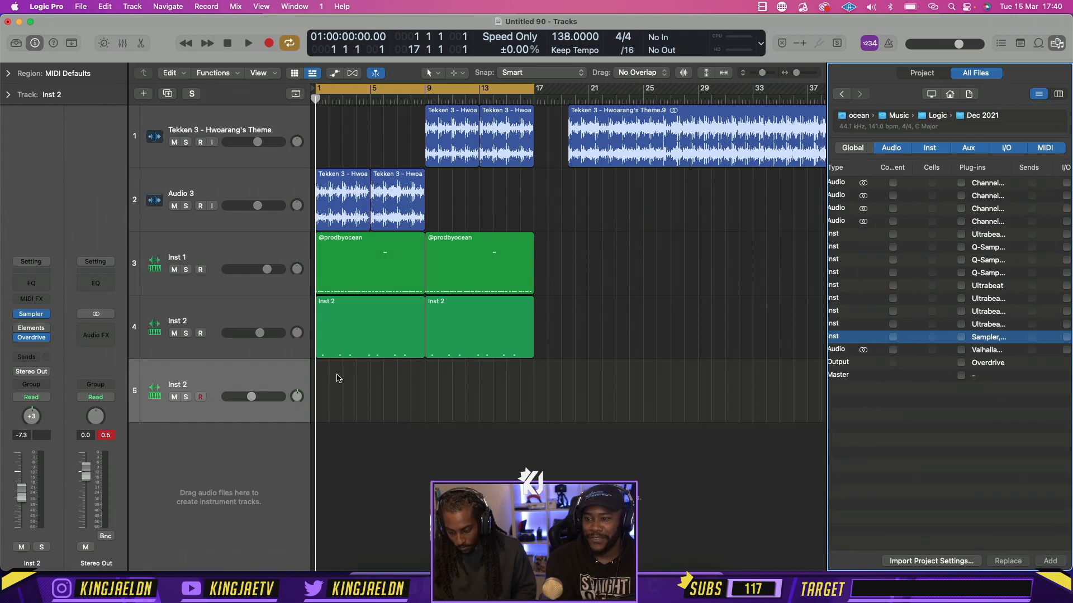
{"action": "left_click", "coordinate": [1055, 44]}
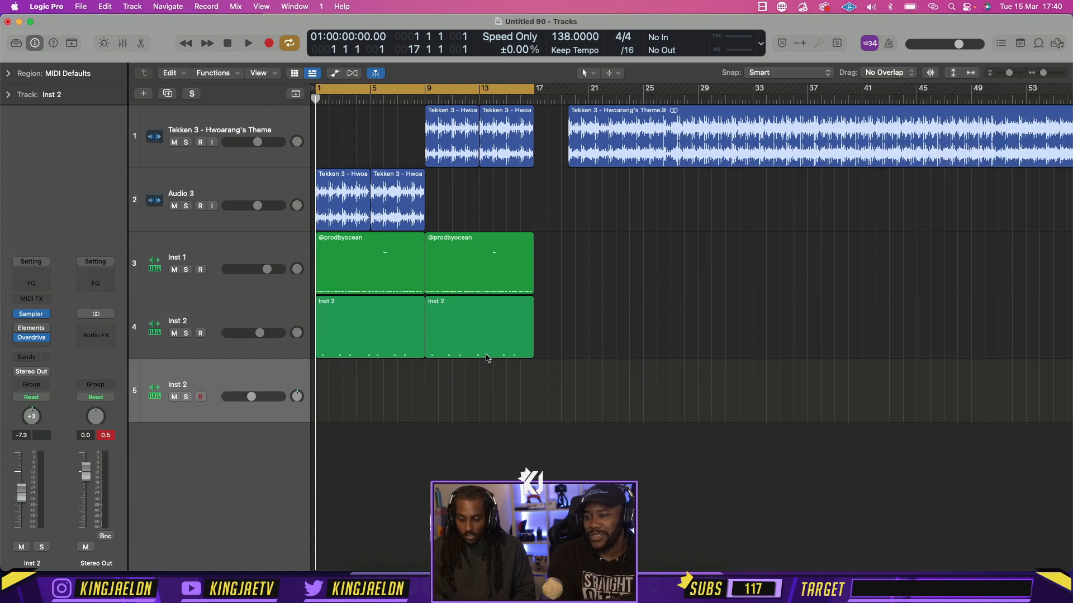
Create an empty MIDI region at bar 2 on the imported Inst 2 Sampler track
{"action": "right_click", "coordinate": [339, 378]}
{"action": "left_click", "coordinate": [352, 381]}
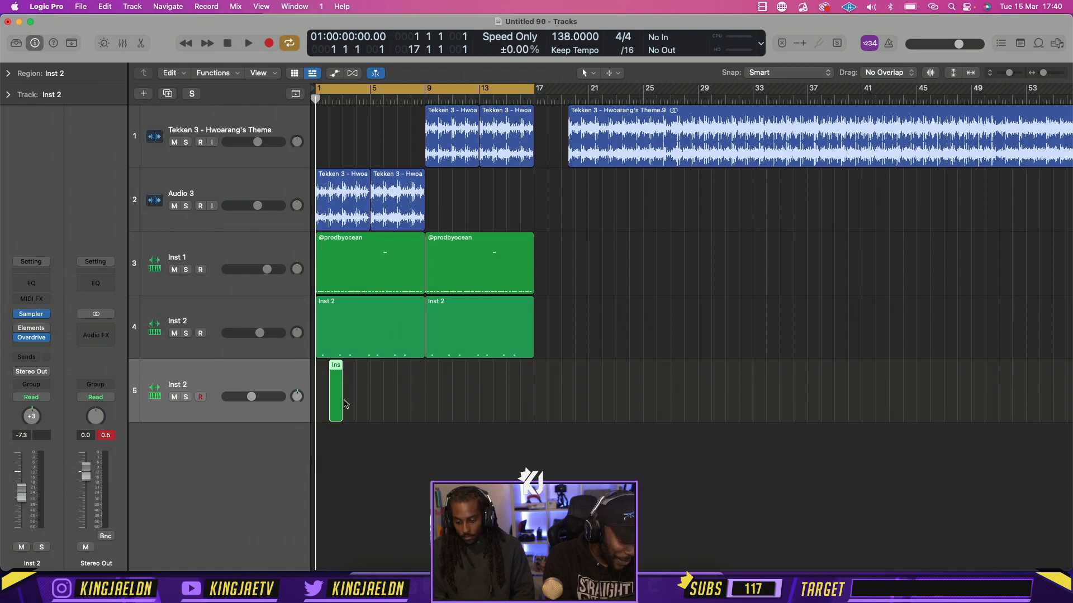
Stretch the new Inst 2 region across bars 1 to 9 and open it for note editing with the Pencil tool
{"action": "left_click_drag", "start_coordinate": [339, 413], "coordinate": [424, 403]}
{"action": "double_click", "coordinate": [375, 390]}
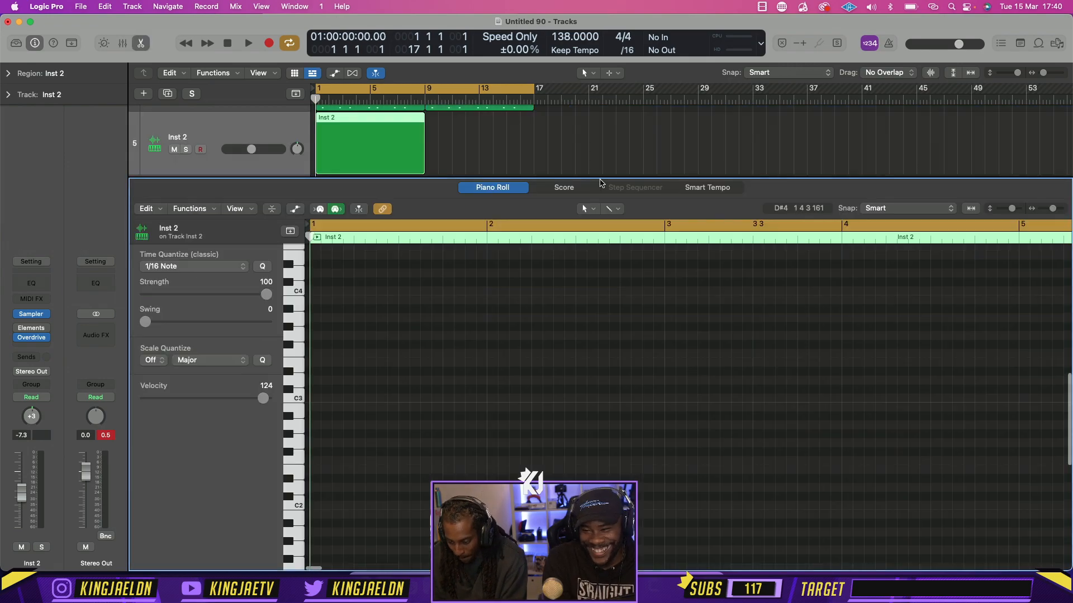
{"action": "left_click", "coordinate": [590, 210]}
{"action": "left_click", "coordinate": [594, 235]}
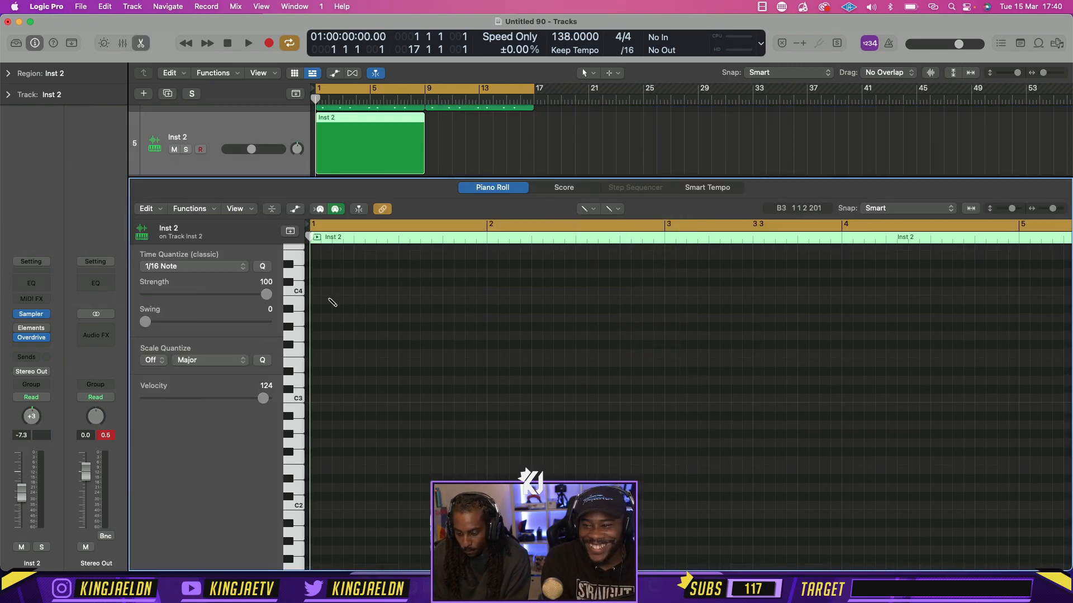
Draw an E3 note at the start of bar 1, lengthen it to about two beats, and play it back
{"action": "left_click", "coordinate": [334, 300]}
{"action": "left_click_drag", "start_coordinate": [335, 301], "coordinate": [330, 256]}
{"action": "key", "text": "alt+shift+Down"}
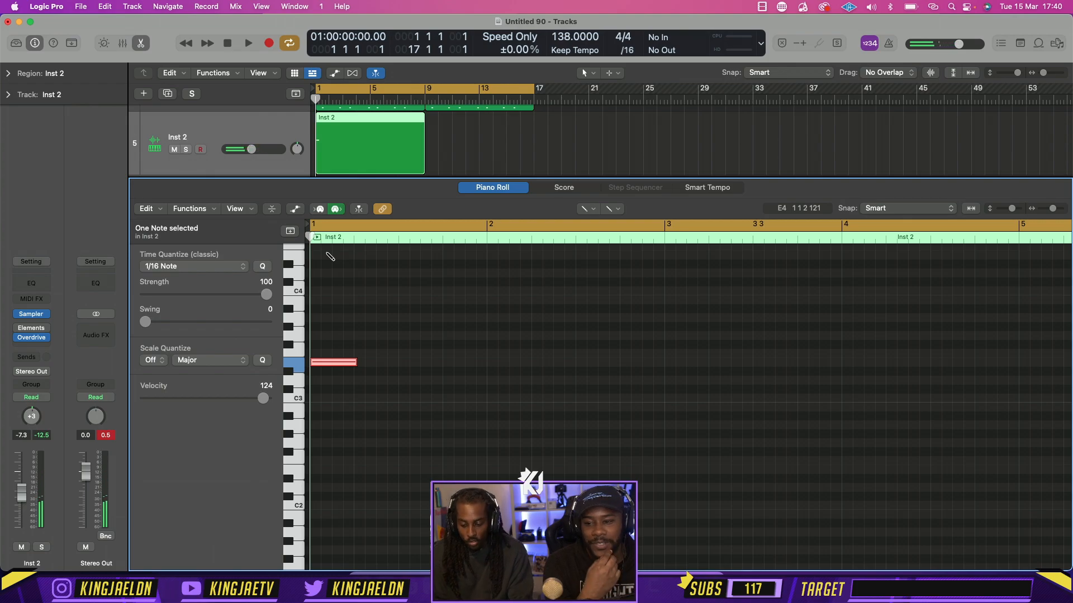
{"action": "key", "text": "space"}
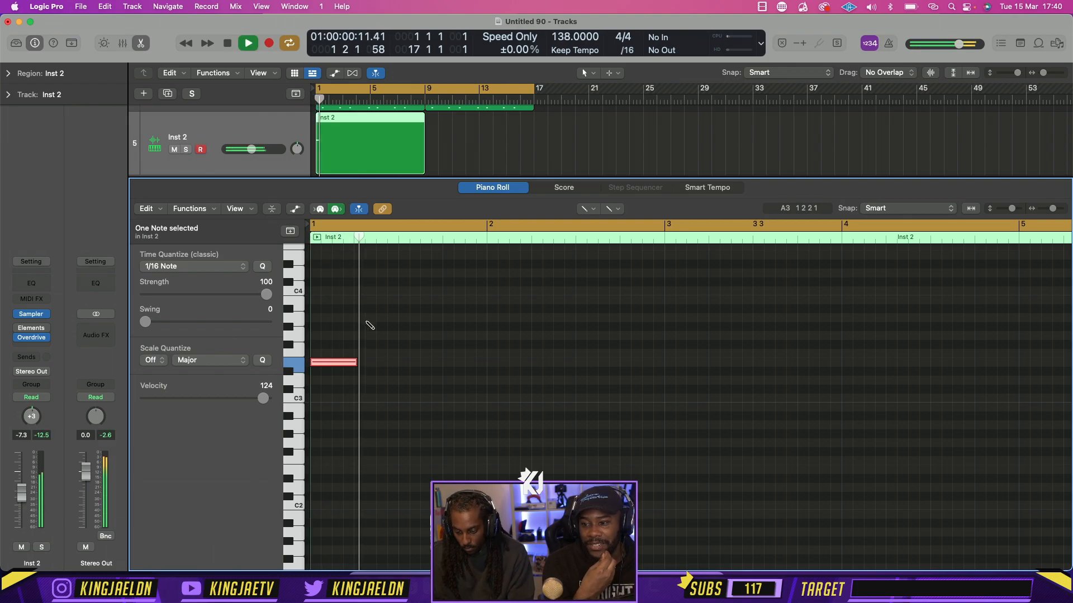
{"action": "left_click_drag", "start_coordinate": [356, 362], "coordinate": [352, 362]}
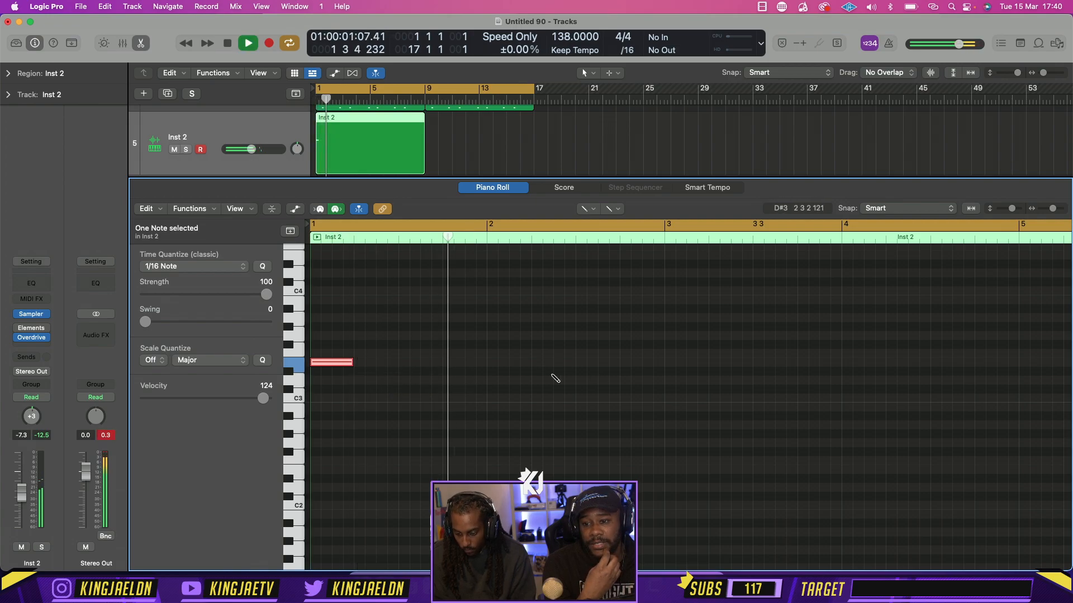
{"action": "key", "text": "space"}
{"action": "left_click_drag", "start_coordinate": [352, 365], "coordinate": [395, 365]}
{"action": "key", "text": "space"}
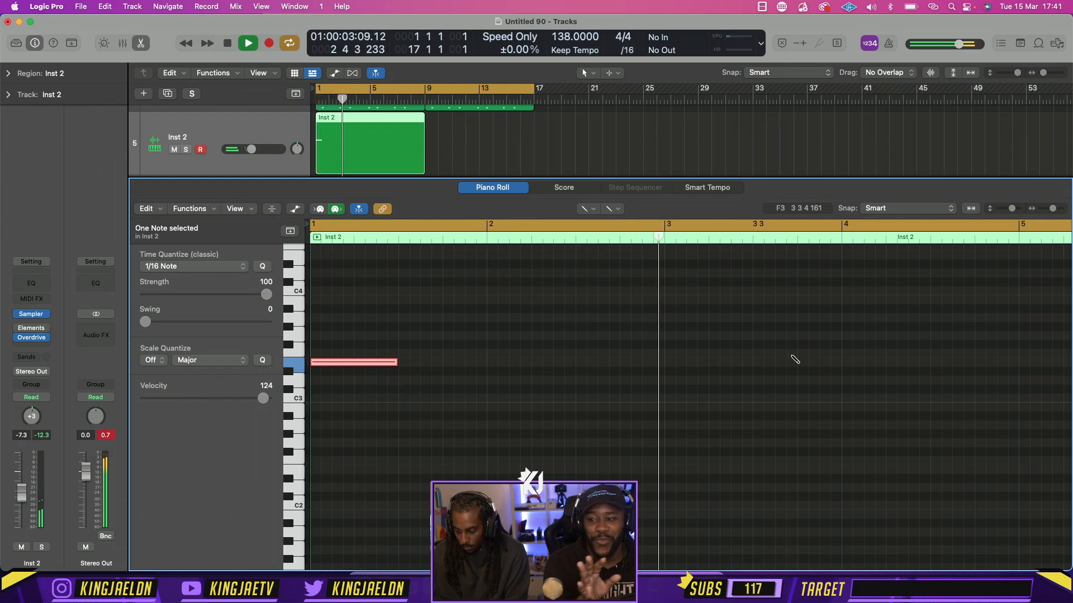
Add E3 notes of the same two-beat length at the starts of bars 3 and 5
{"action": "key", "text": "space"}
{"action": "left_click", "coordinate": [714, 364]}
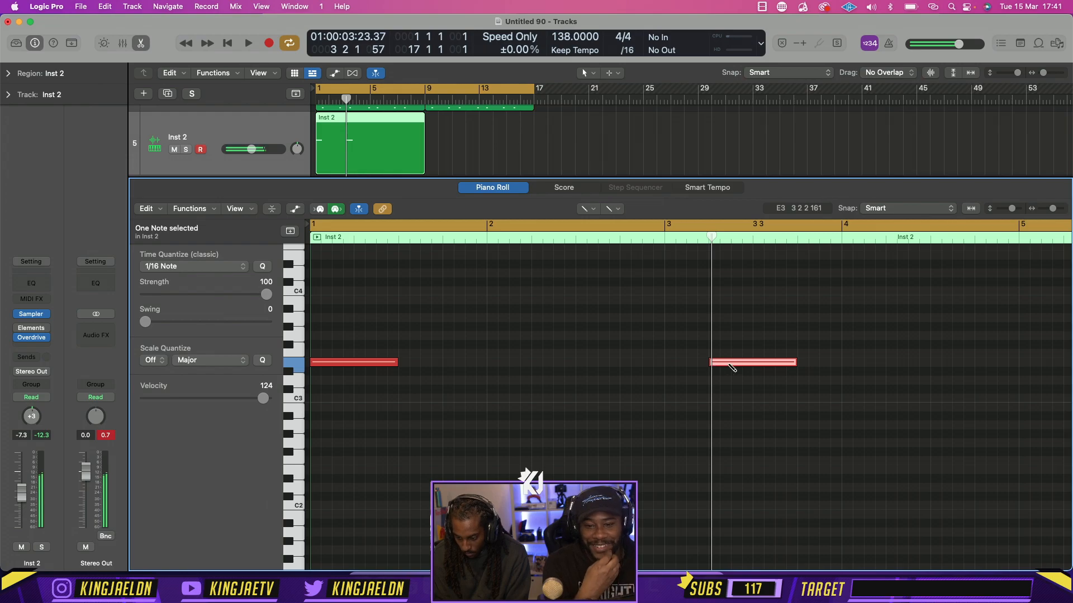
{"action": "key", "text": "space"}
{"action": "left_click_drag", "start_coordinate": [723, 364], "coordinate": [678, 366]}
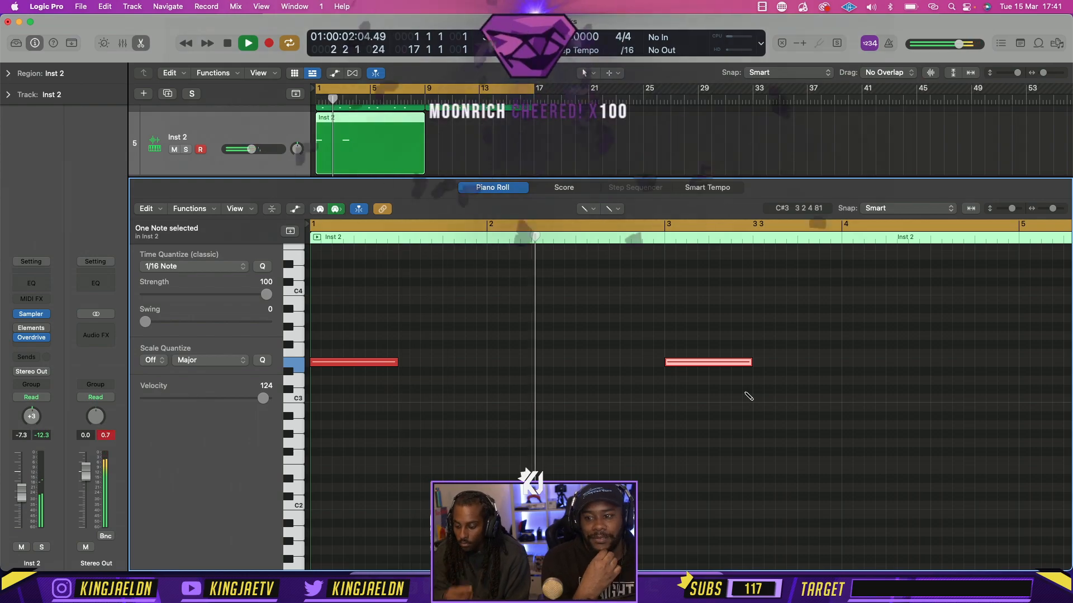
{"action": "key", "text": "super+Left"}
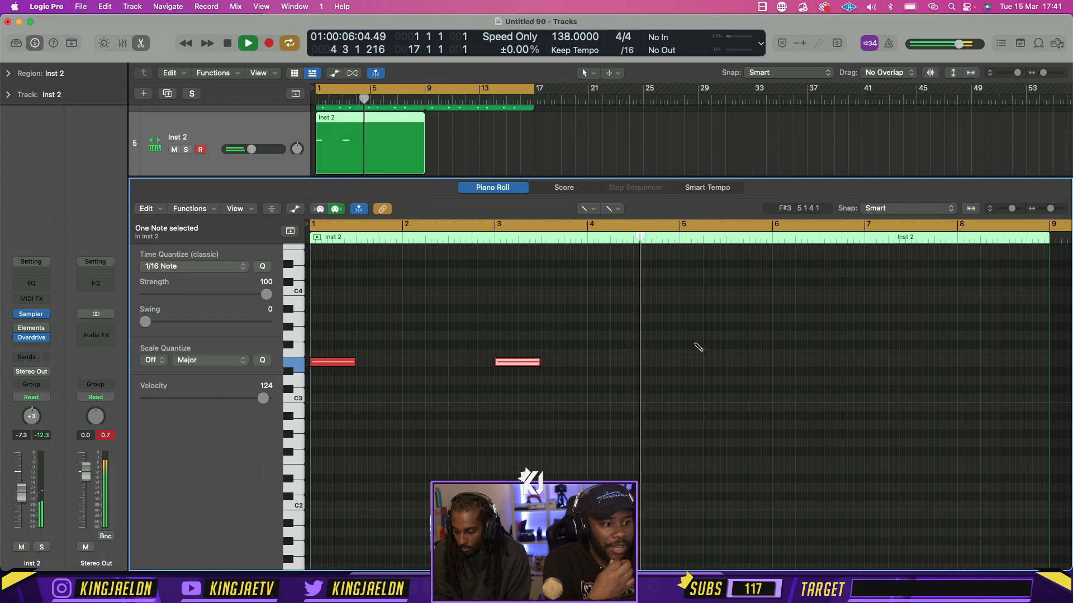
{"action": "key", "text": "space"}
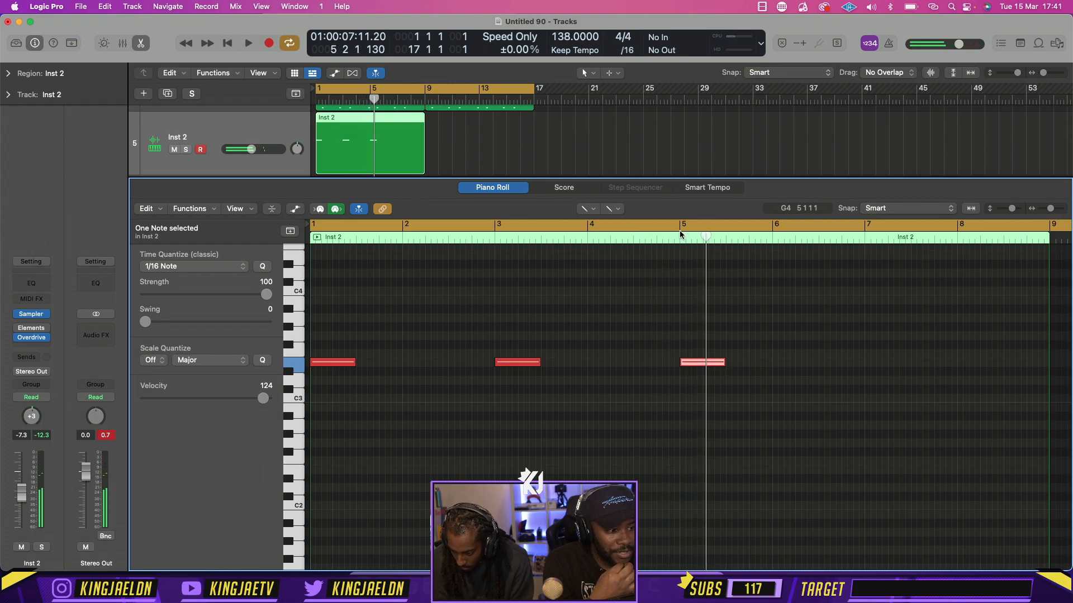
Set the cycle range to bar 5 through bar 6 and play that section
{"action": "left_click", "coordinate": [680, 235]}
{"action": "left_click_drag", "start_coordinate": [680, 228], "coordinate": [753, 227]}
{"action": "left_click", "coordinate": [690, 227]}
{"action": "left_click", "coordinate": [680, 224]}
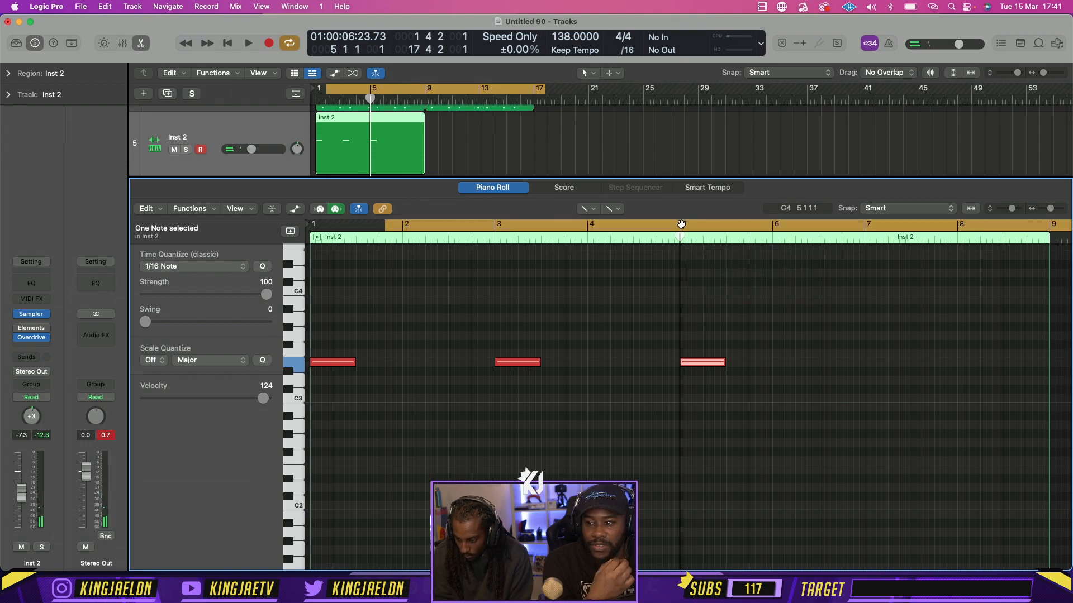
{"action": "left_click_drag", "start_coordinate": [680, 225], "coordinate": [774, 225]}
{"action": "key", "text": "space"}
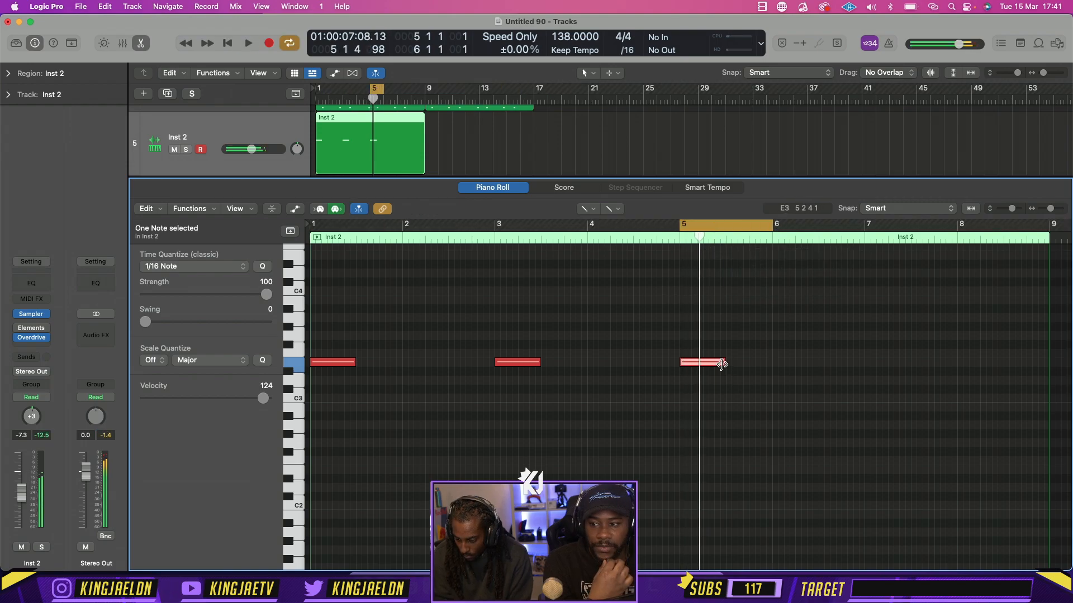
Shorten the bar 5 note to one beat and follow it with a D#3 of about half a beat and a one-beat E3
{"action": "left_click_drag", "start_coordinate": [721, 364], "coordinate": [699, 367]}
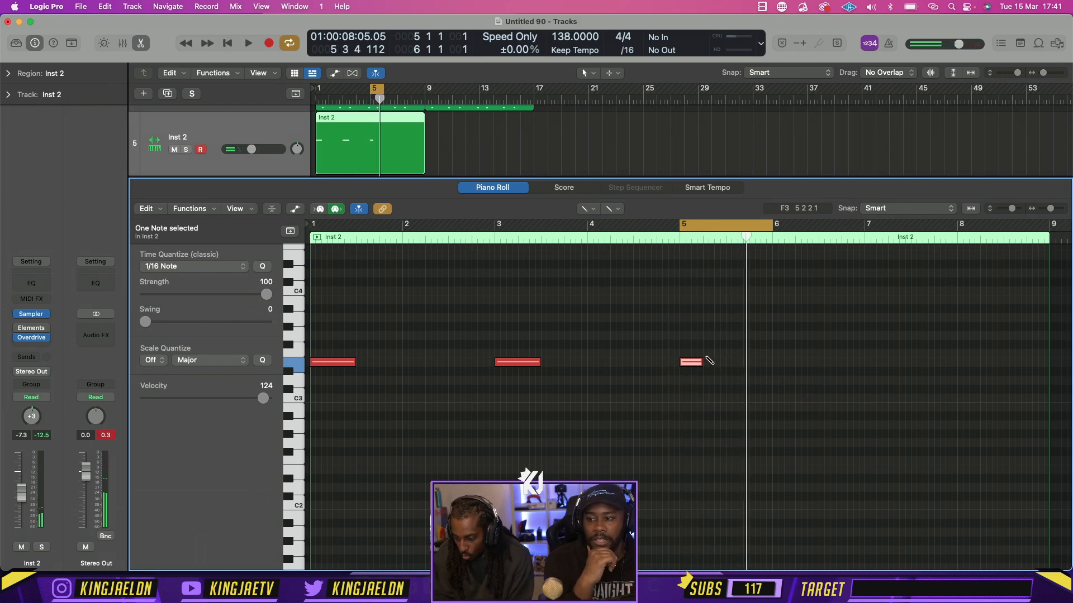
{"action": "left_click_drag", "start_coordinate": [712, 400], "coordinate": [714, 394]}
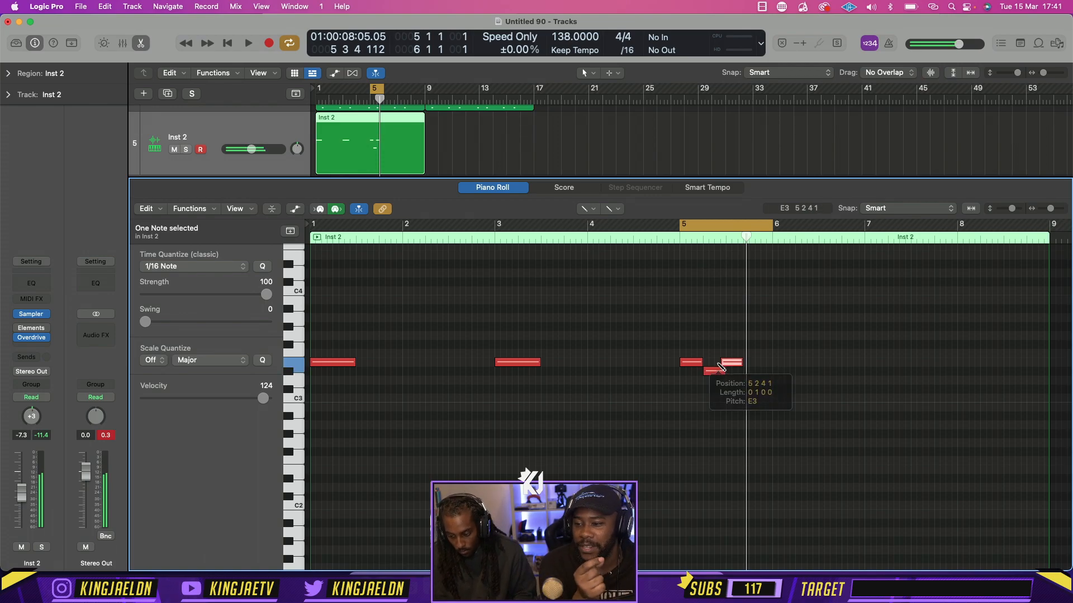
{"action": "left_click", "coordinate": [728, 363]}
{"action": "left_click_drag", "start_coordinate": [729, 365], "coordinate": [735, 365]}
{"action": "left_click", "coordinate": [591, 210]}
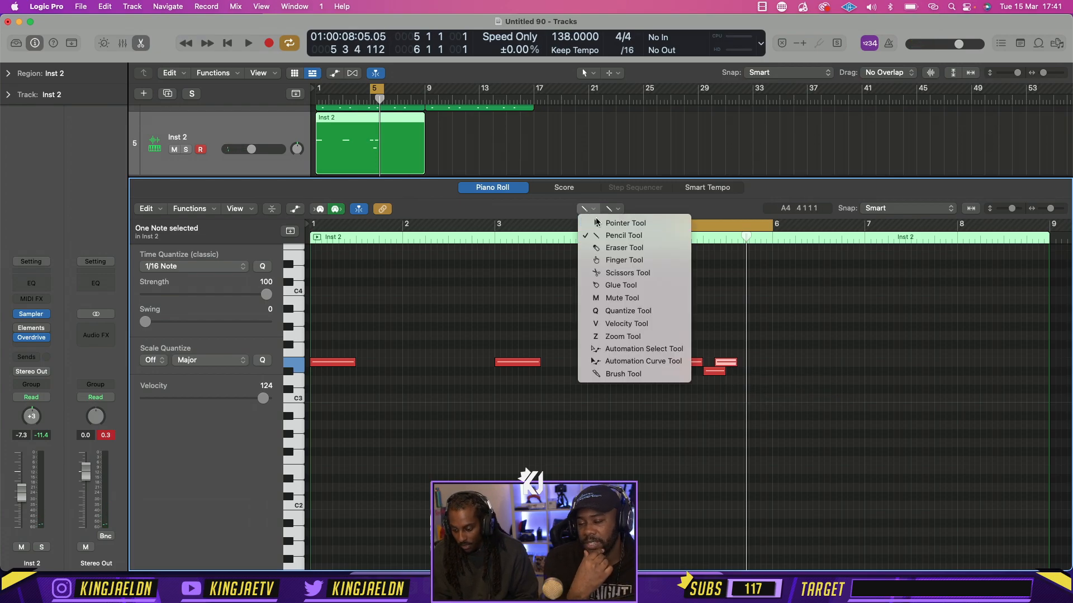
{"action": "left_click", "coordinate": [609, 220]}
{"action": "left_click_drag", "start_coordinate": [725, 372], "coordinate": [712, 373]}
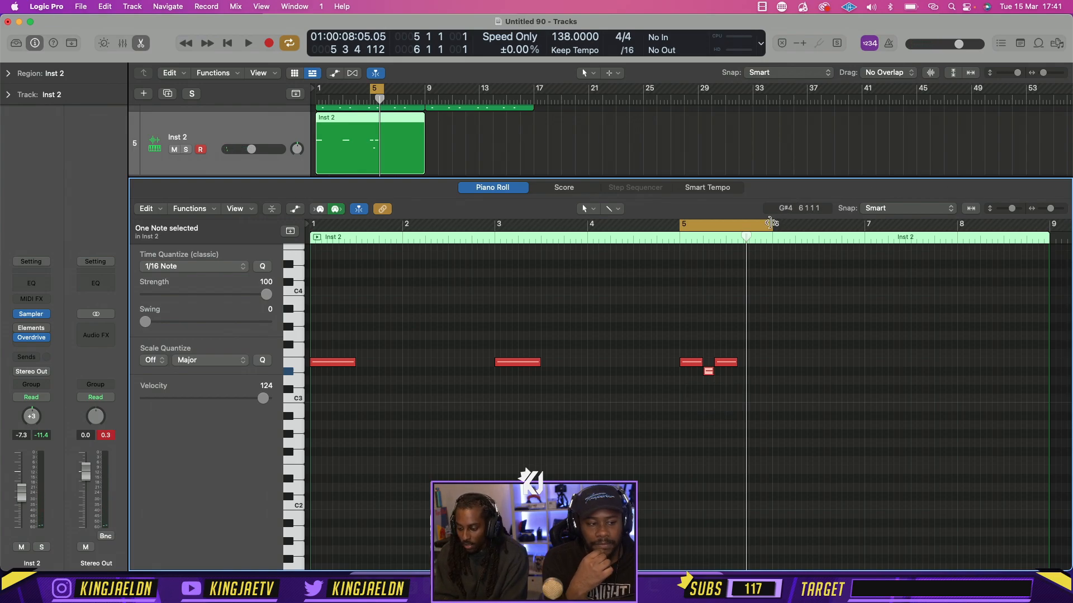
Extend the cycle range to span bars 1 to 7 and play the note pattern through bar 5
{"action": "left_click_drag", "start_coordinate": [771, 224], "coordinate": [865, 224]}
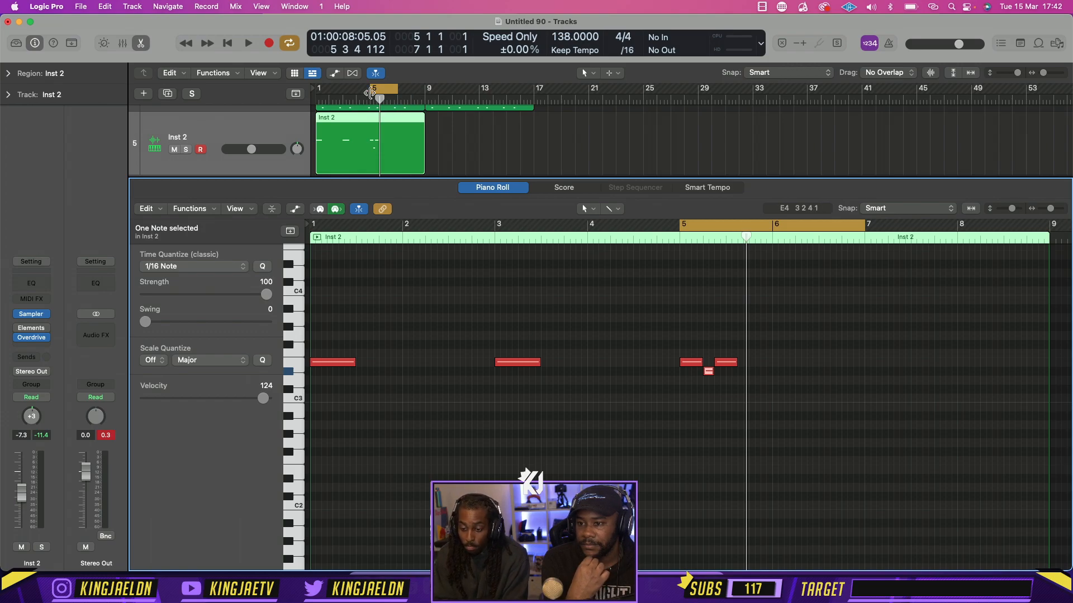
{"action": "left_click_drag", "start_coordinate": [372, 92], "coordinate": [318, 91]}
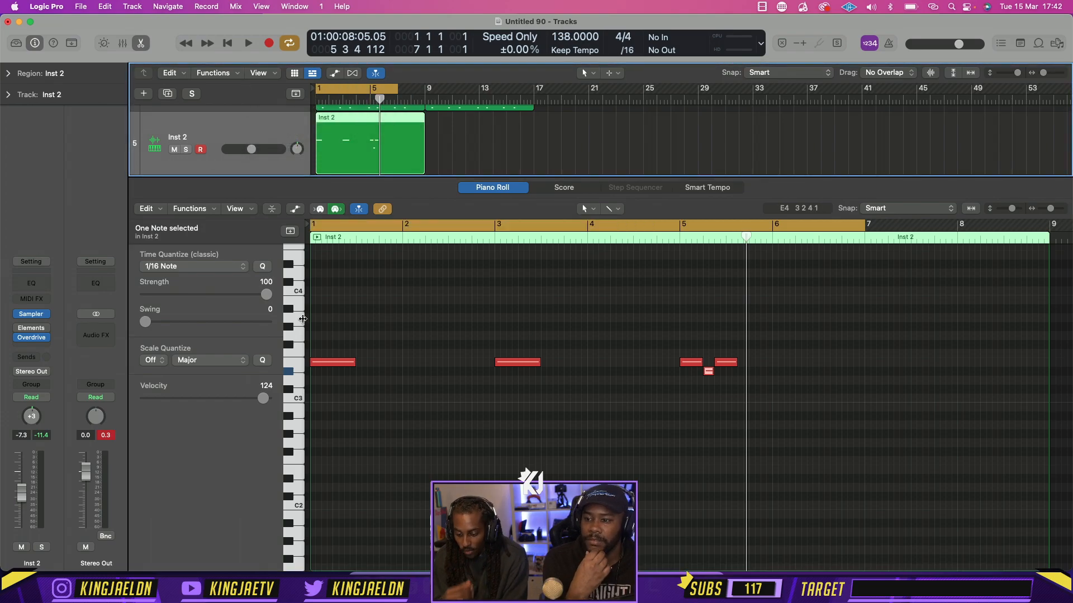
{"action": "key", "text": "space"}
{"action": "left_click", "coordinate": [501, 469]}
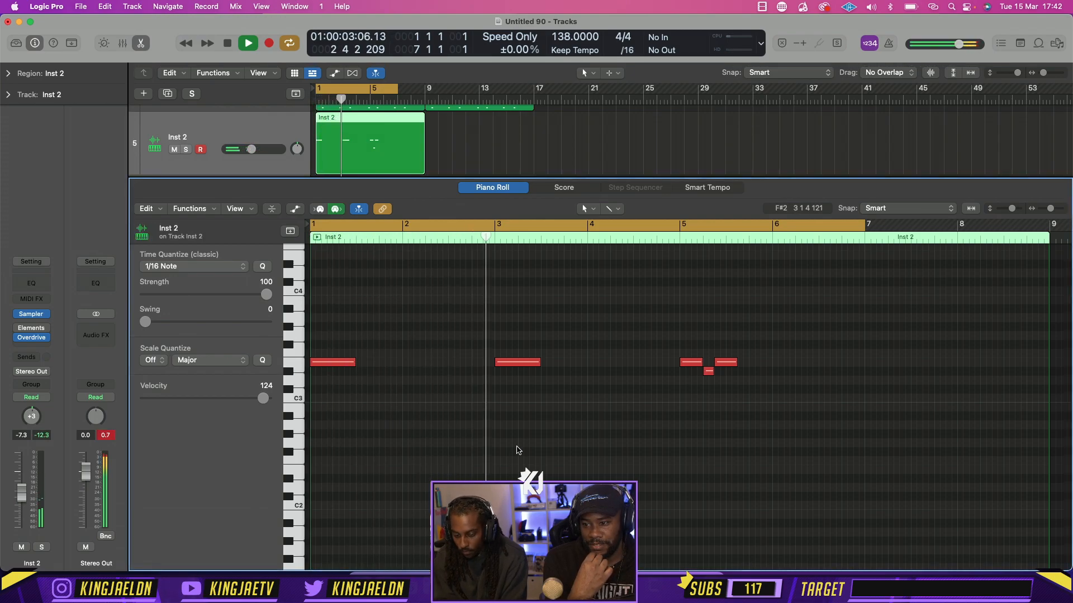
{"action": "mouse_move", "coordinate": [31, 340]}
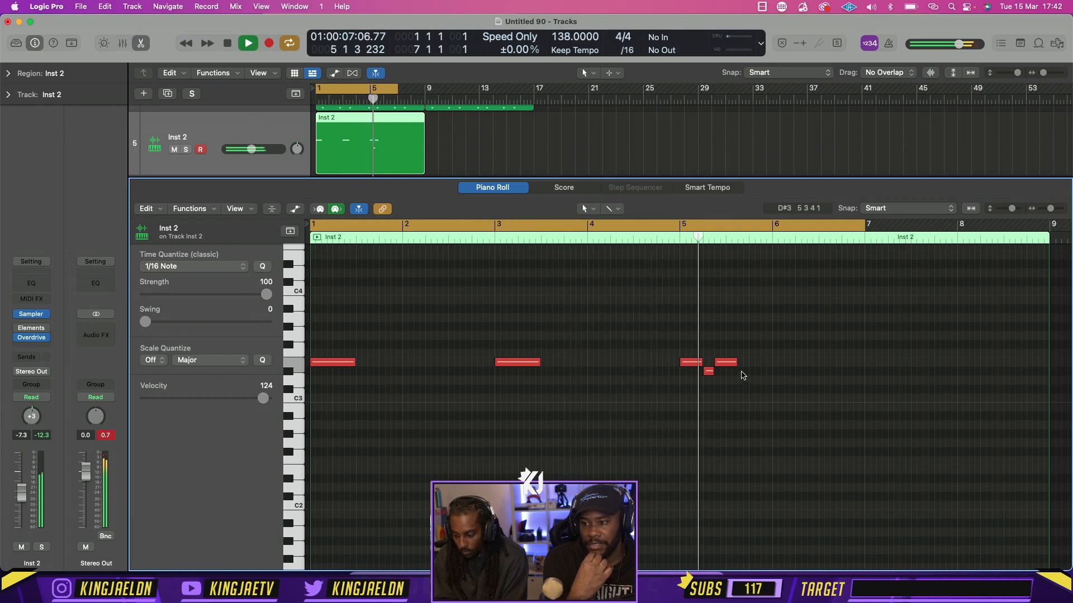
{"action": "key", "text": "space"}
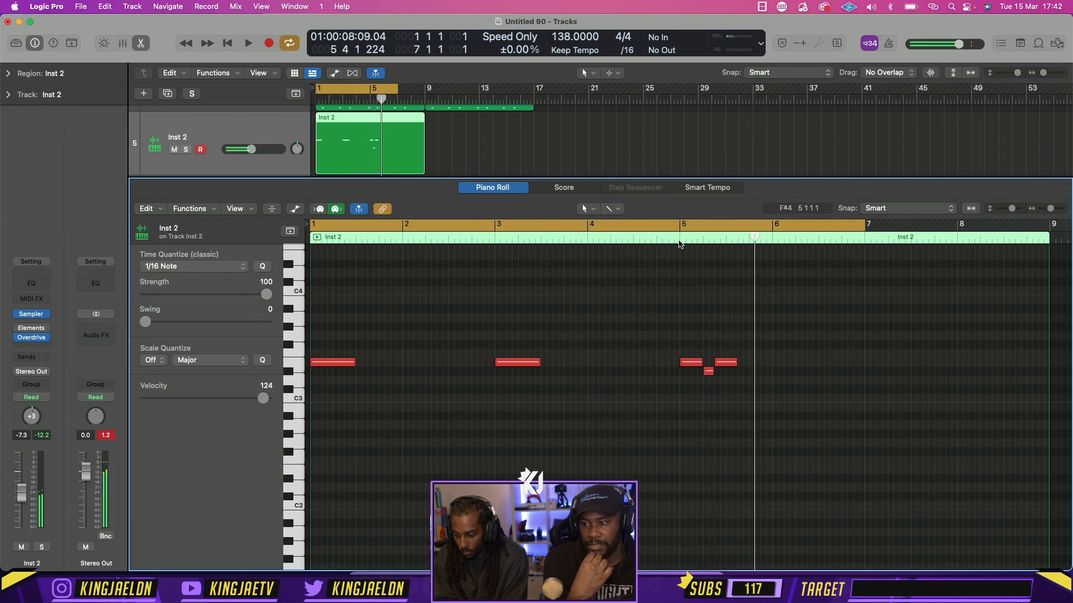
Delete the three notes in bar 5 and play the remaining pattern from bar 1
{"action": "left_click", "coordinate": [679, 240]}
{"action": "left_click_drag", "start_coordinate": [734, 399], "coordinate": [654, 332]}
{"action": "key", "text": "Delete"}
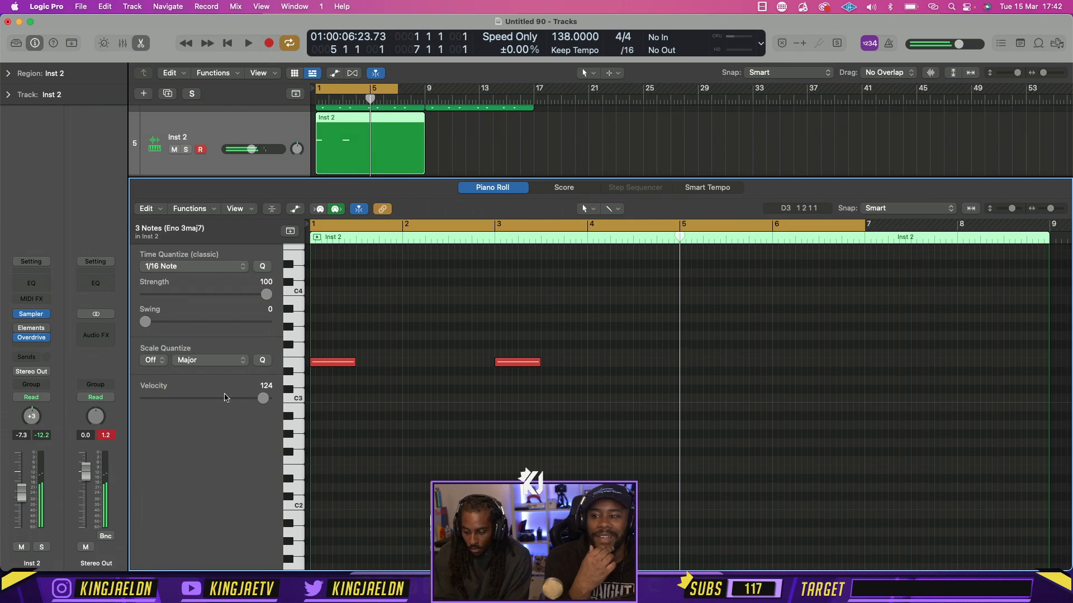
{"action": "key", "text": "space"}
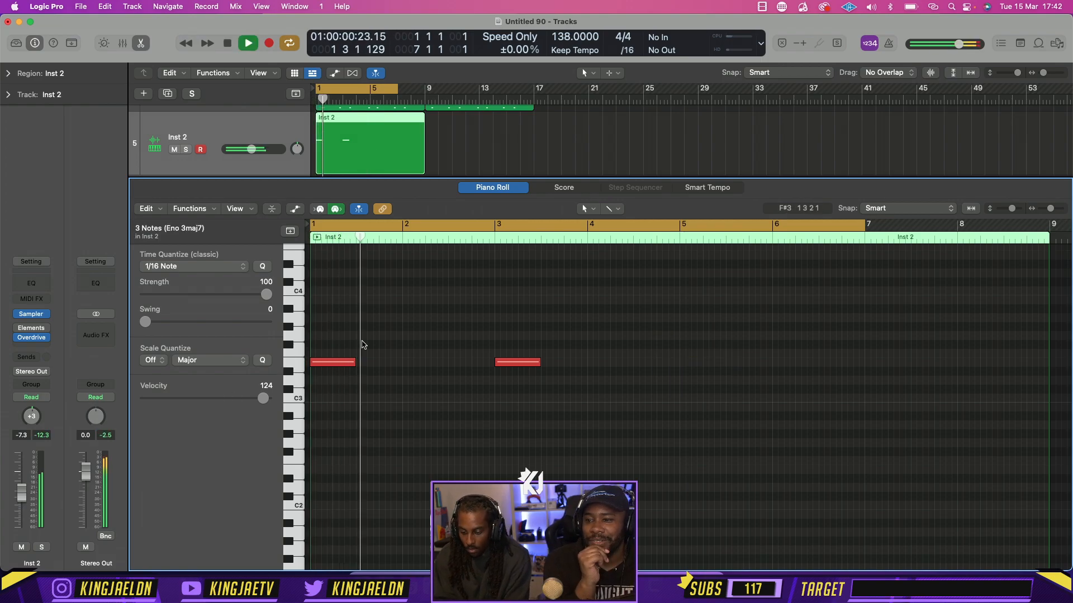
Switch the note editor back to the Pencil tool and stop playback
{"action": "left_click", "coordinate": [585, 208]}
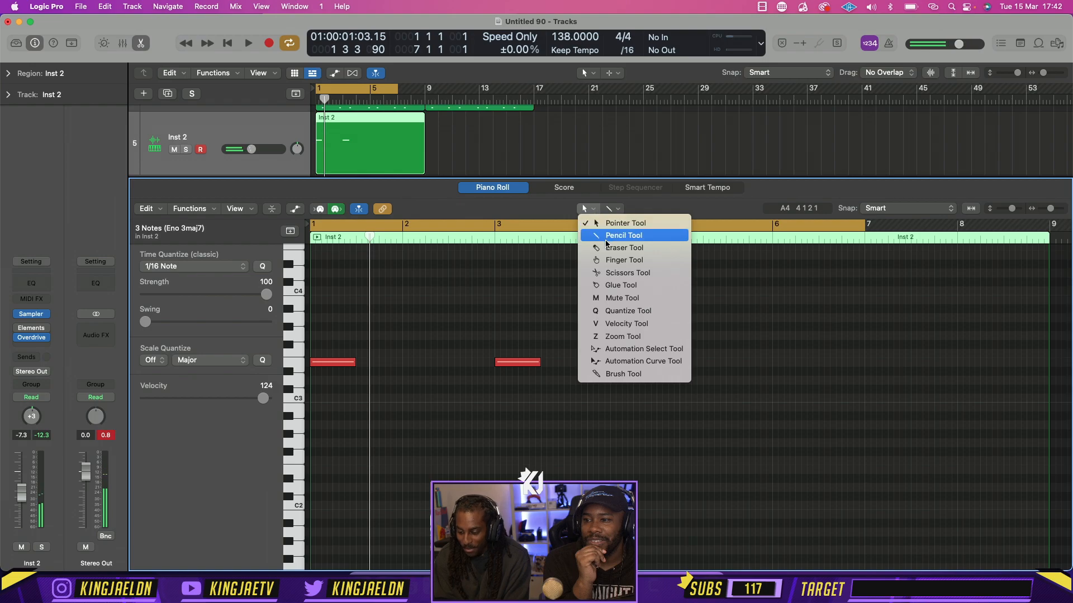
{"action": "left_click", "coordinate": [603, 235]}
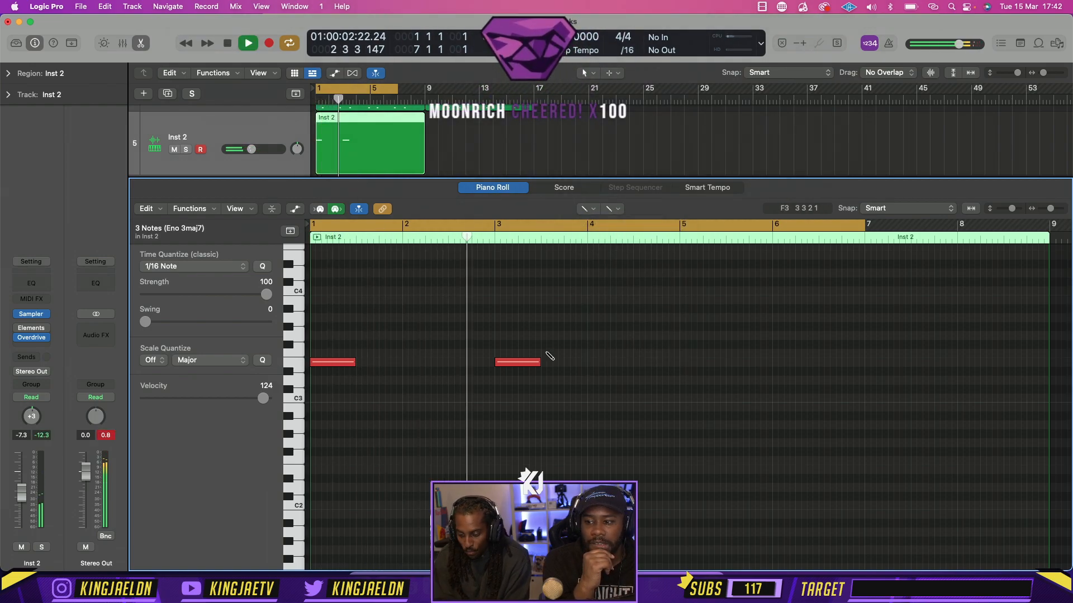
{"action": "key", "text": "space"}
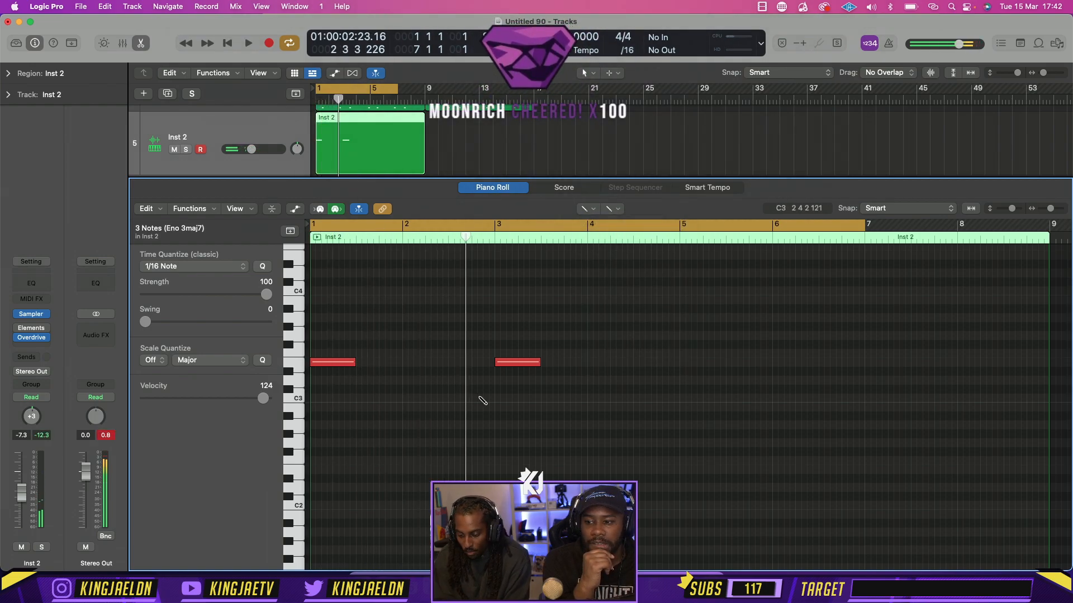
Set the I/O buffer size to 32 samples in the audio preferences, apply it, and test playback
{"action": "left_click", "coordinate": [47, 6]}
{"action": "mouse_move", "coordinate": [67, 45]}
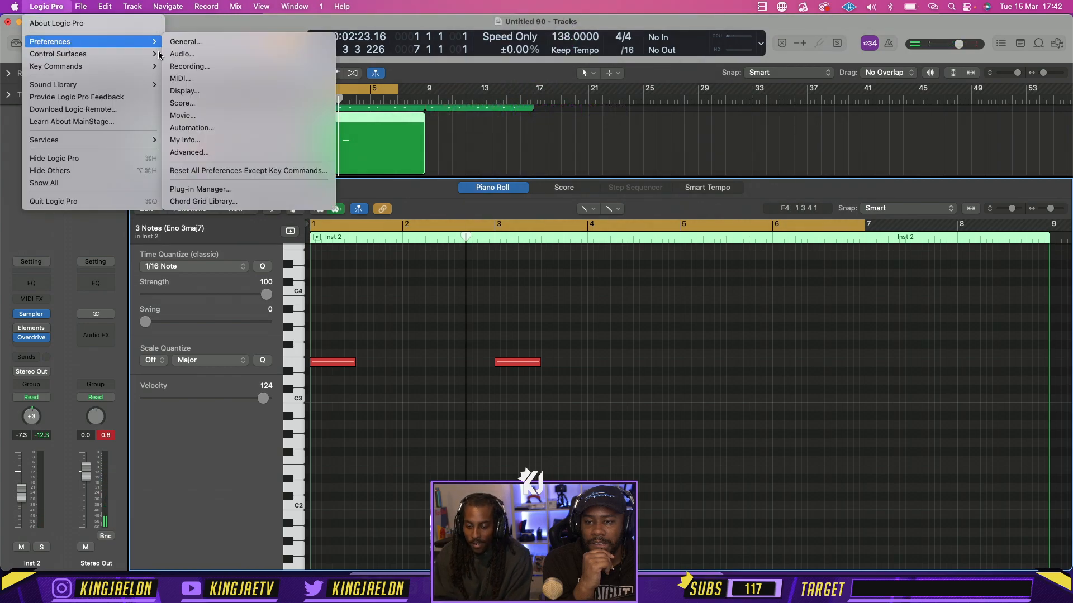
{"action": "left_click", "coordinate": [182, 54]}
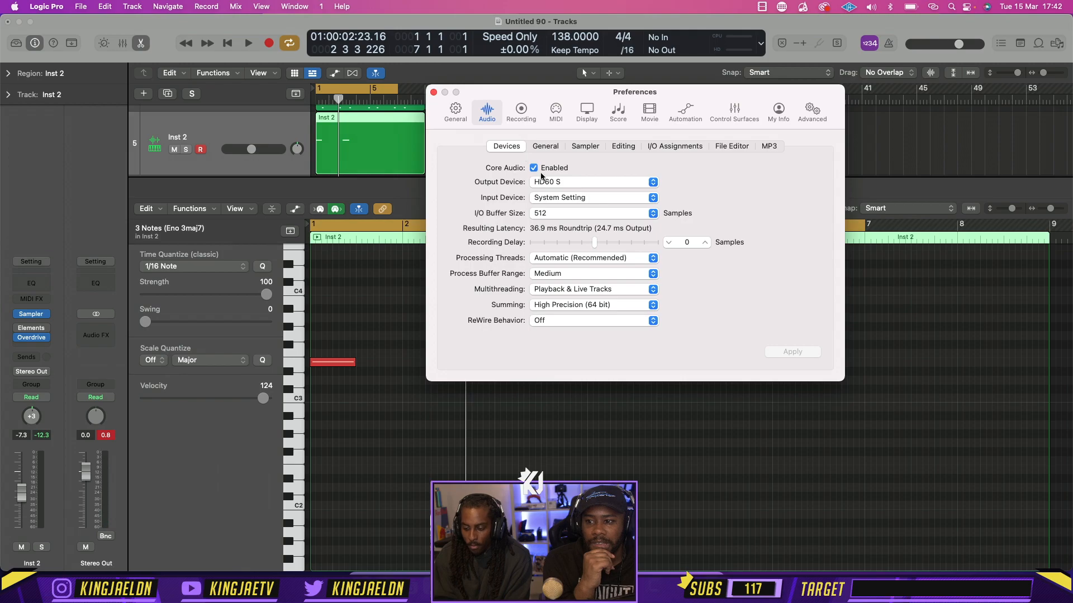
{"action": "left_click", "coordinate": [546, 213]}
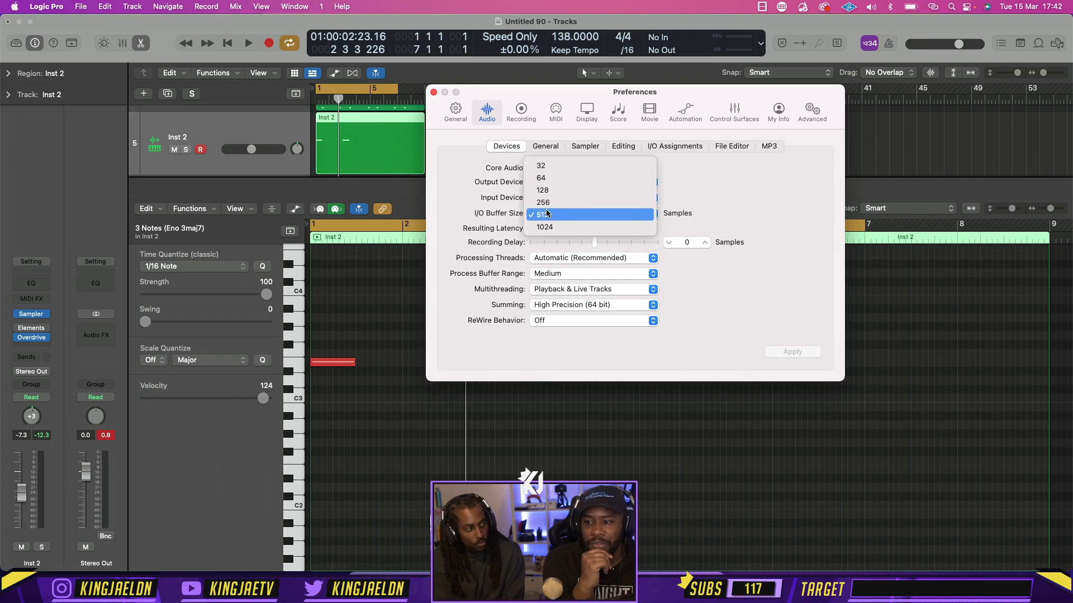
{"action": "left_click", "coordinate": [550, 167]}
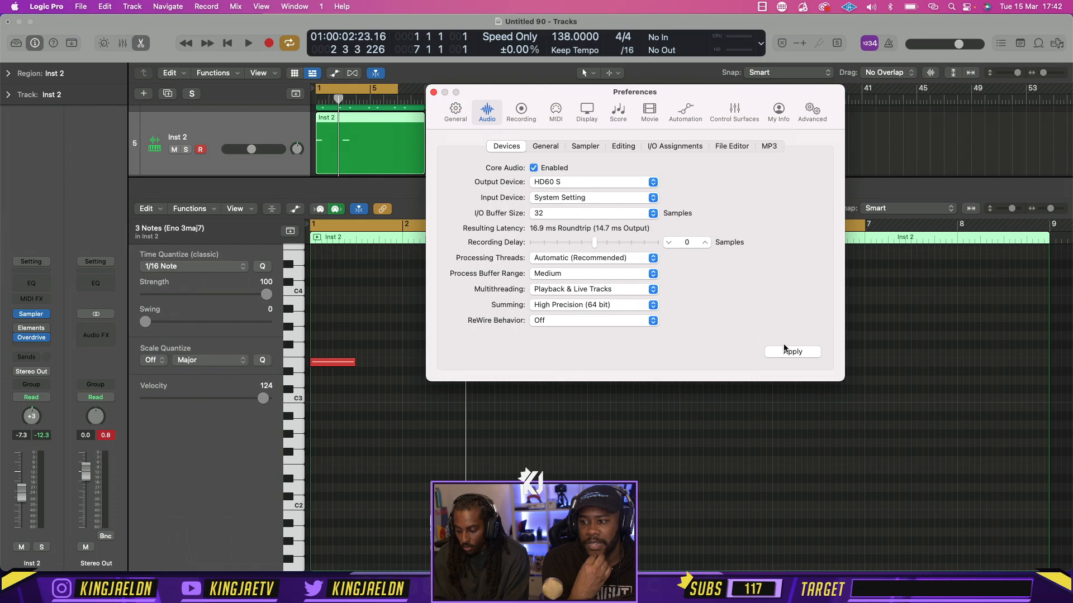
{"action": "left_click", "coordinate": [788, 352]}
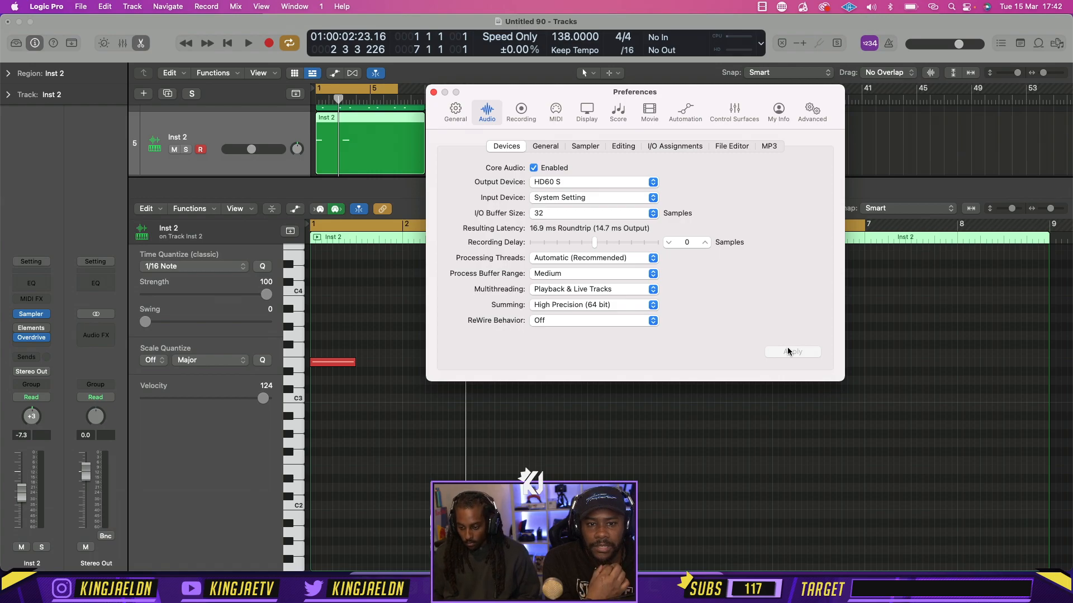
{"action": "left_click", "coordinate": [433, 93]}
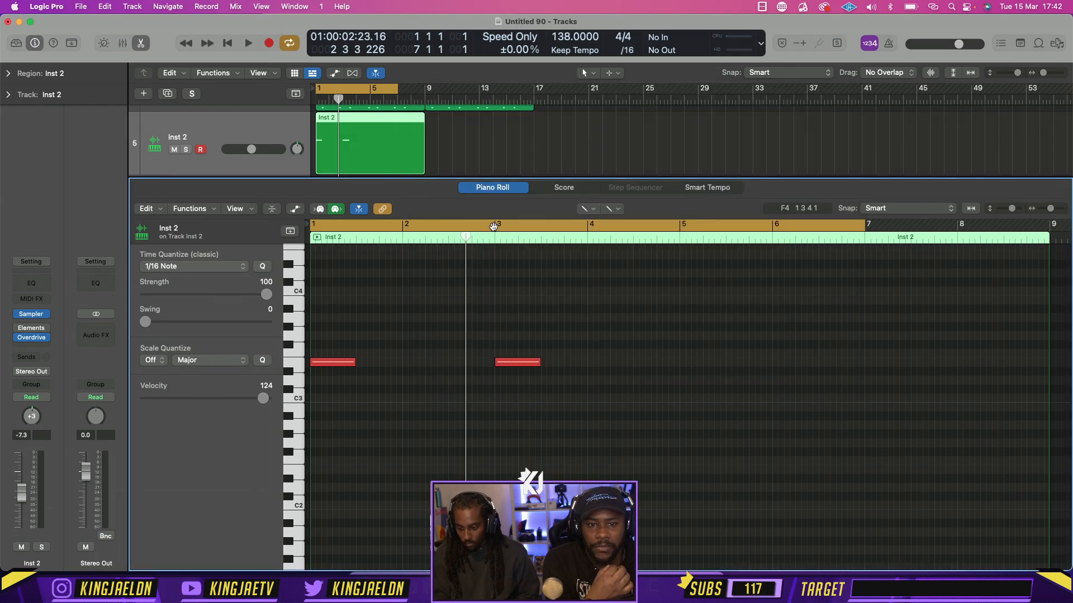
{"action": "key", "text": "space"}
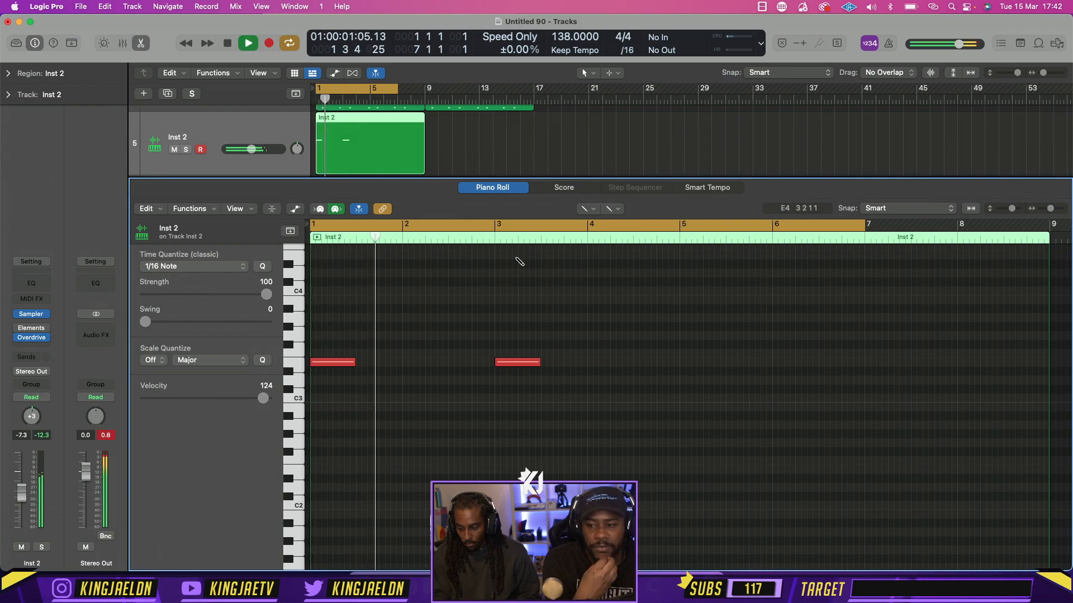
{"action": "key", "text": "space"}
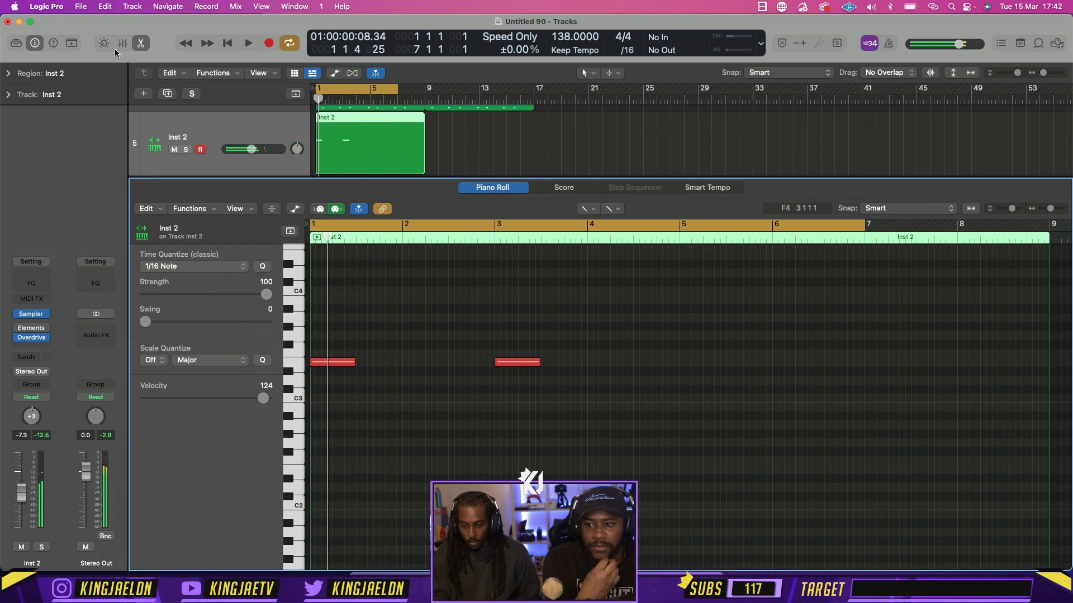
Play the Inst 2 note pattern briefly from bar 1, then stop playback
{"action": "left_click", "coordinate": [49, 6]}
{"action": "mouse_move", "coordinate": [84, 42]}
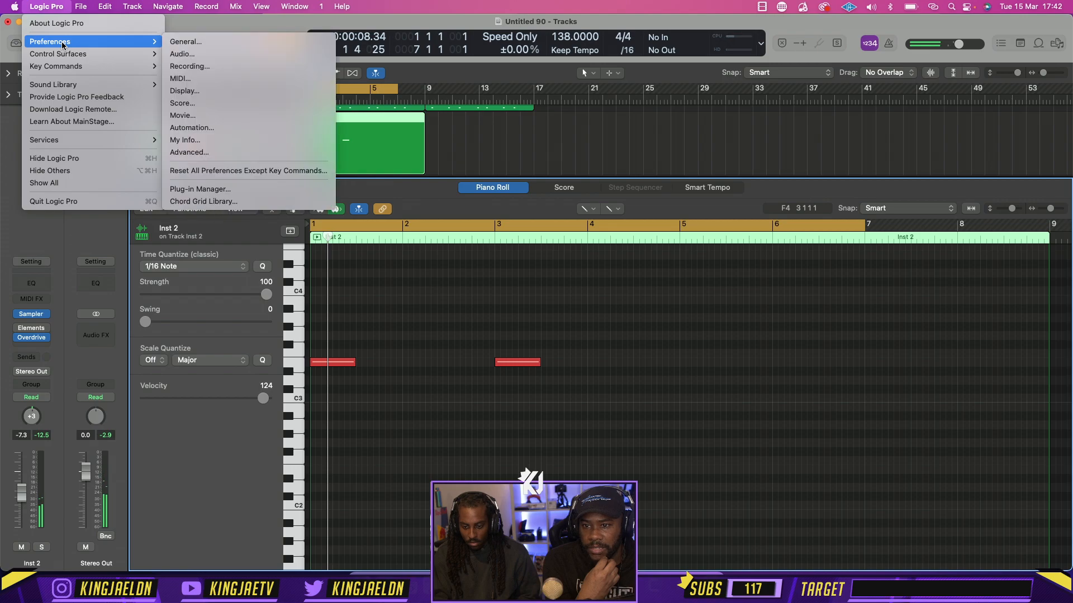
{"action": "left_click", "coordinate": [495, 282]}
{"action": "key", "text": "space"}
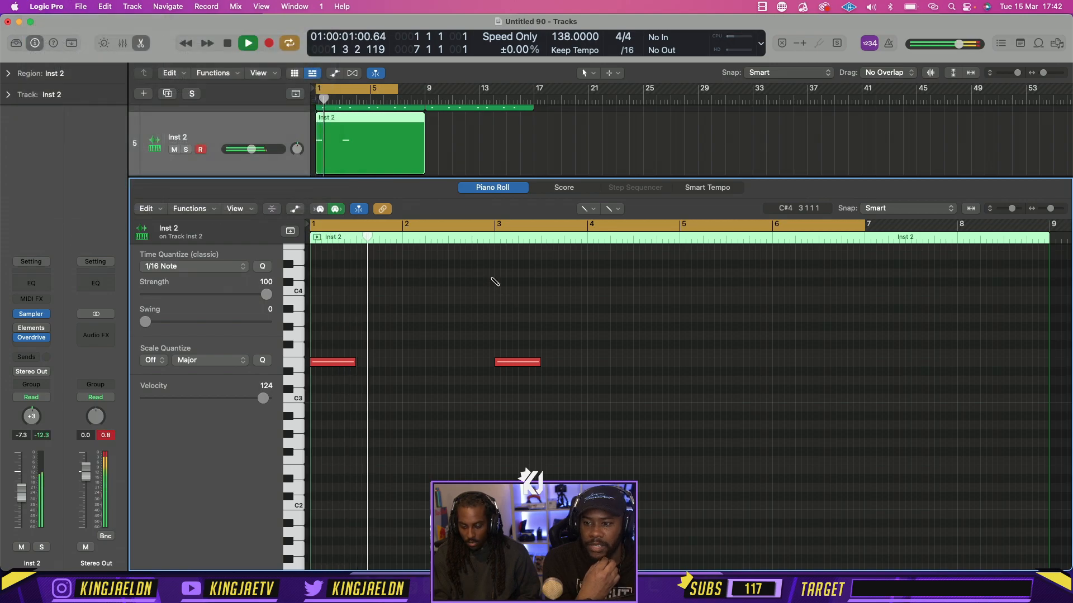
{"action": "key", "text": "space"}
Set the I/O buffer size to 1024 samples in the audio preferences, apply it, and test playback
{"action": "left_click", "coordinate": [45, 5]}
{"action": "mouse_move", "coordinate": [112, 41]}
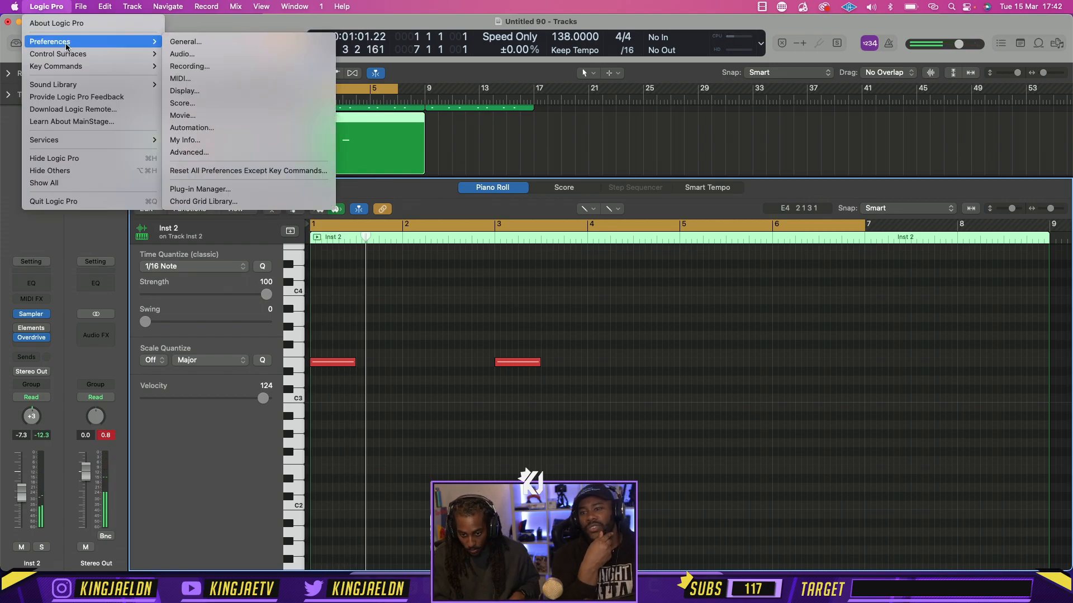
{"action": "left_click", "coordinate": [179, 56]}
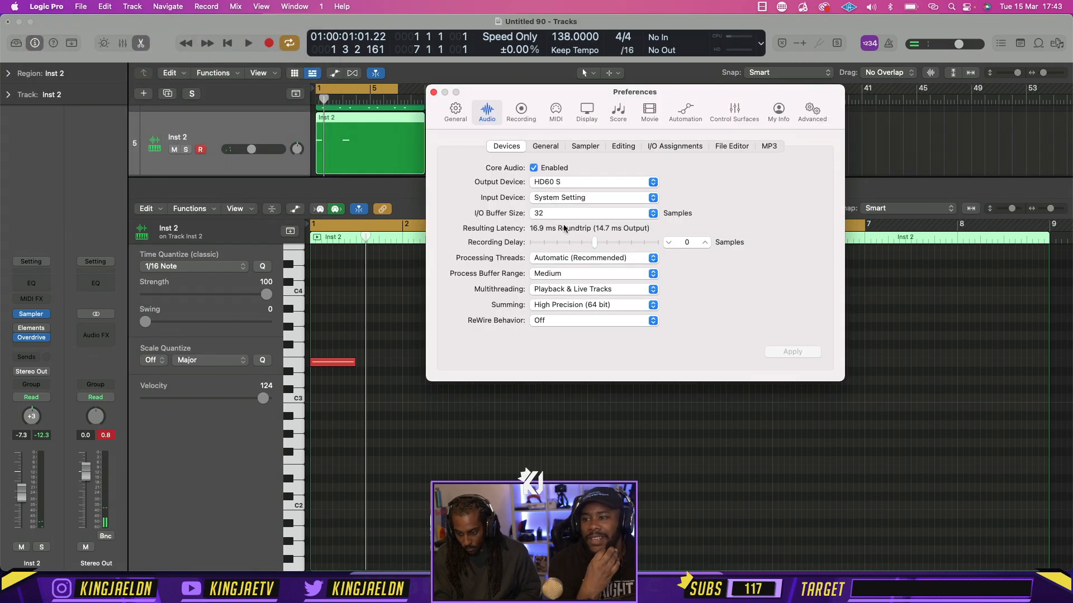
{"action": "left_click", "coordinate": [560, 214]}
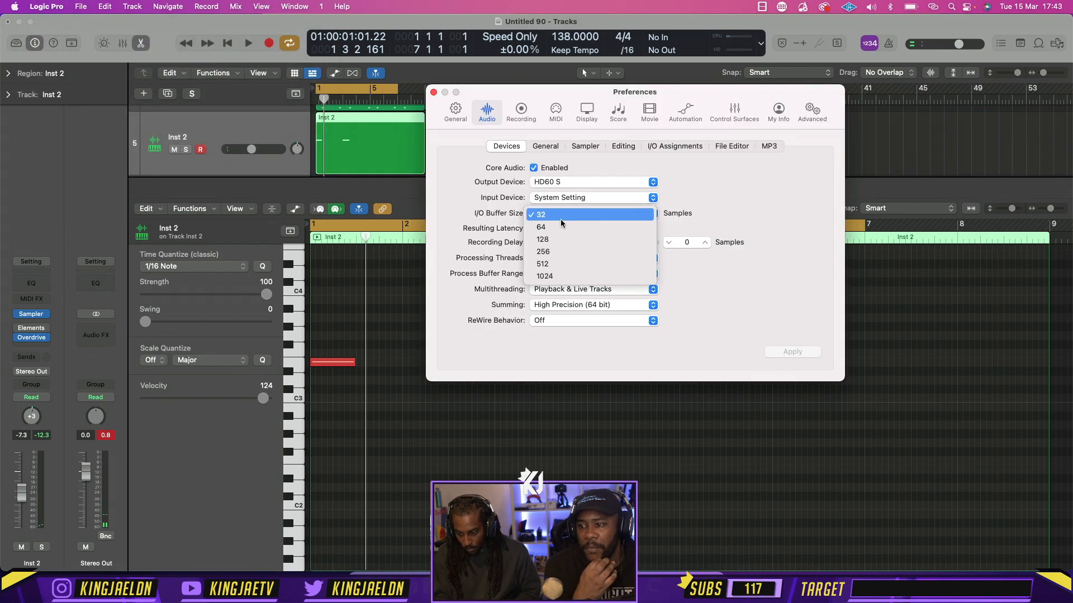
{"action": "left_click", "coordinate": [581, 274]}
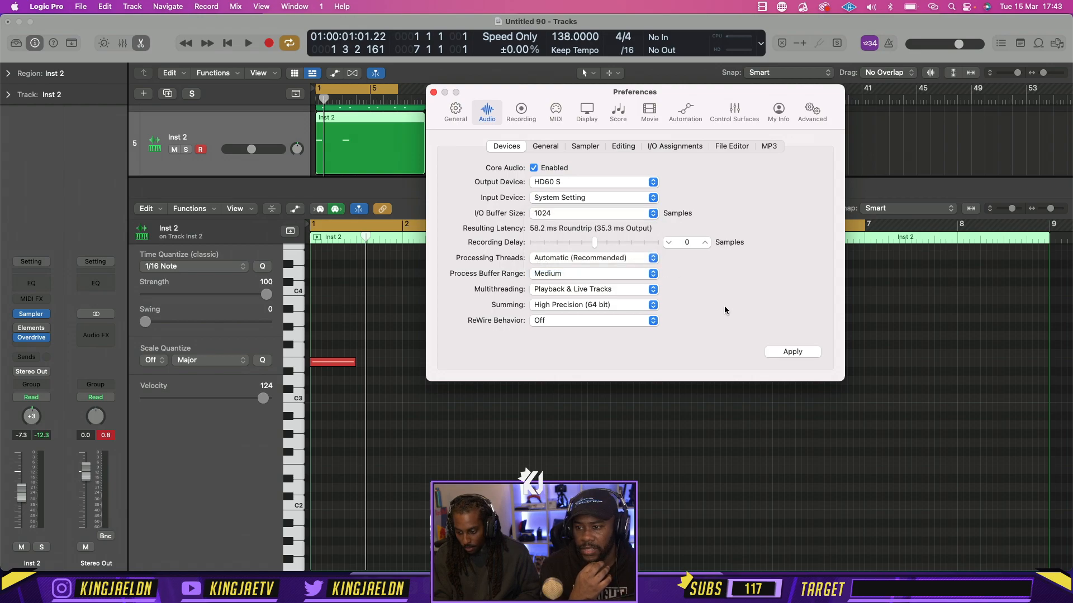
{"action": "left_click", "coordinate": [794, 352]}
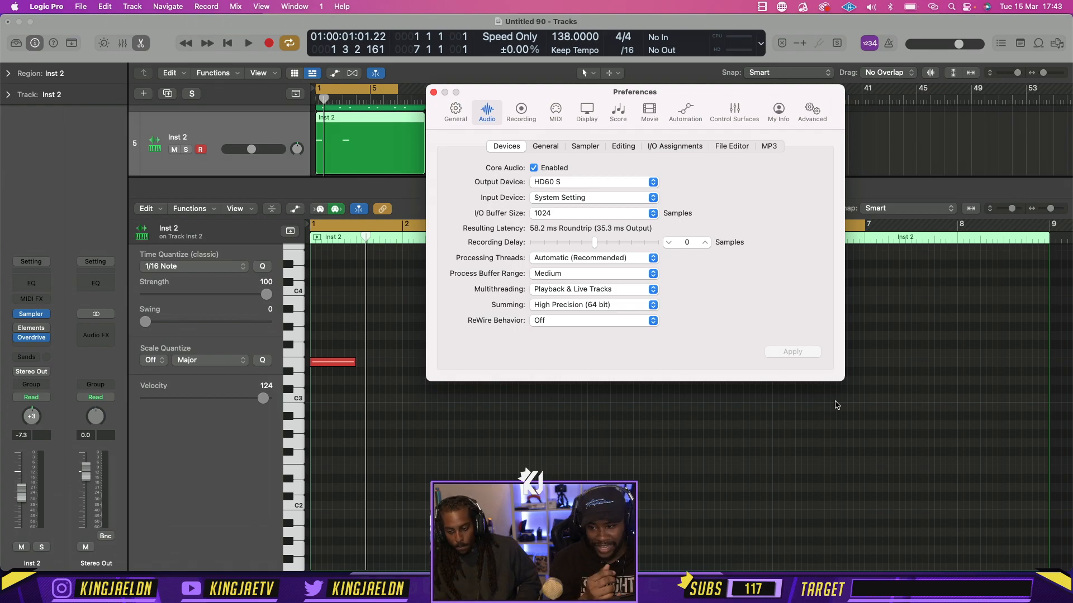
{"action": "left_click", "coordinate": [434, 93]}
{"action": "key", "text": "space"}
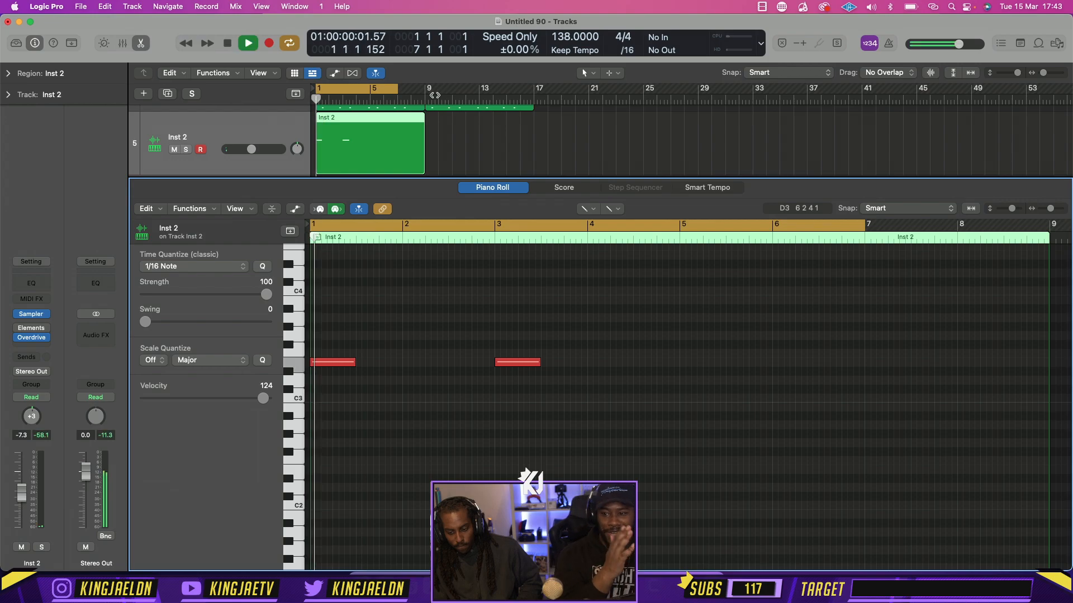
Set the I/O buffer size to 256 samples in the audio preferences and test playback of the pattern
{"action": "left_click", "coordinate": [46, 6]}
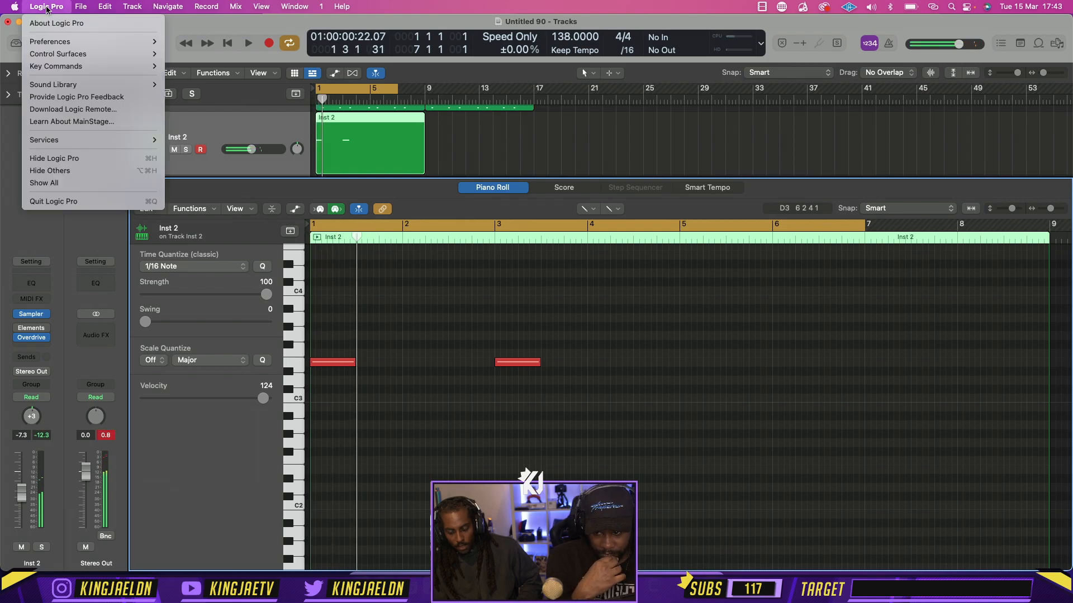
{"action": "mouse_move", "coordinate": [86, 41]}
{"action": "left_click", "coordinate": [212, 54]}
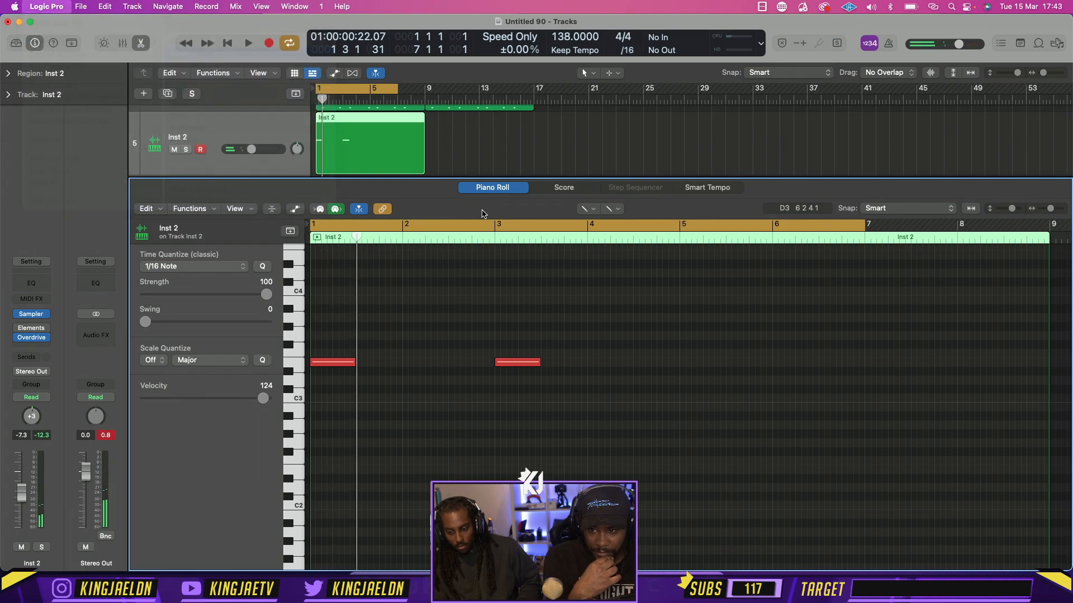
{"action": "left_click", "coordinate": [540, 215]}
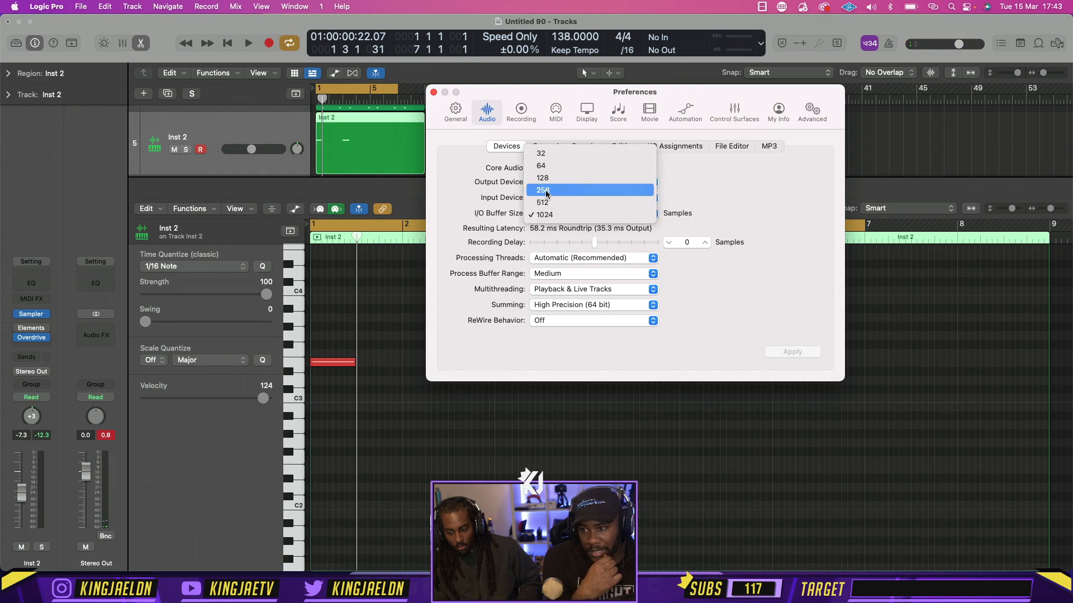
{"action": "left_click", "coordinate": [545, 193]}
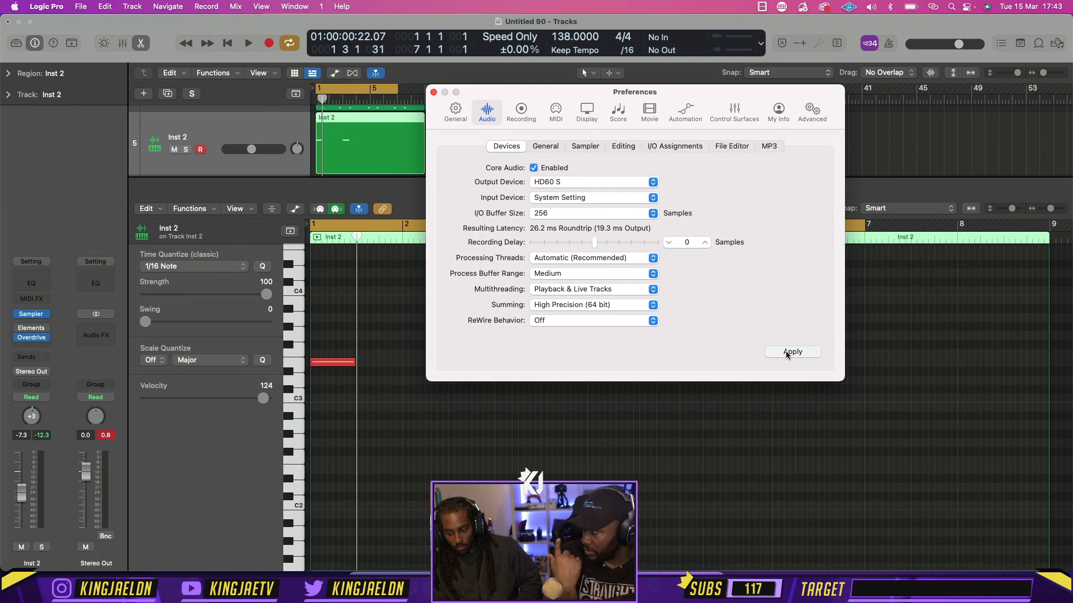
{"action": "left_click", "coordinate": [434, 93]}
{"action": "key", "text": "space"}
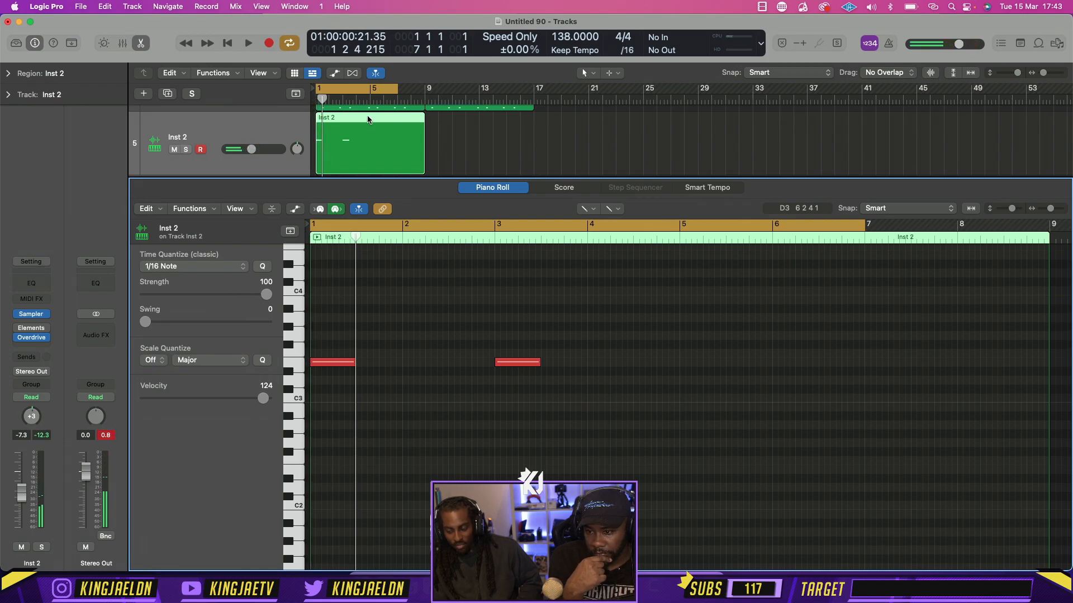
Close the note editor, start a project import, and look through the projects in the march 22 folder
{"action": "left_click", "coordinate": [138, 43]}
{"action": "left_click", "coordinate": [80, 6]}
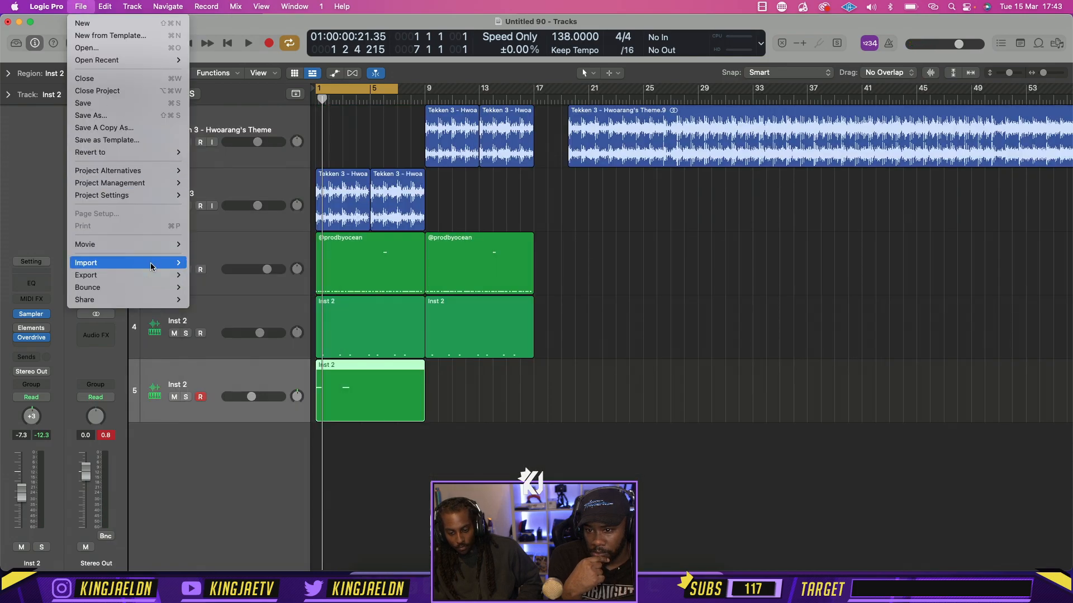
{"action": "mouse_move", "coordinate": [152, 263]}
{"action": "left_click", "coordinate": [223, 263]}
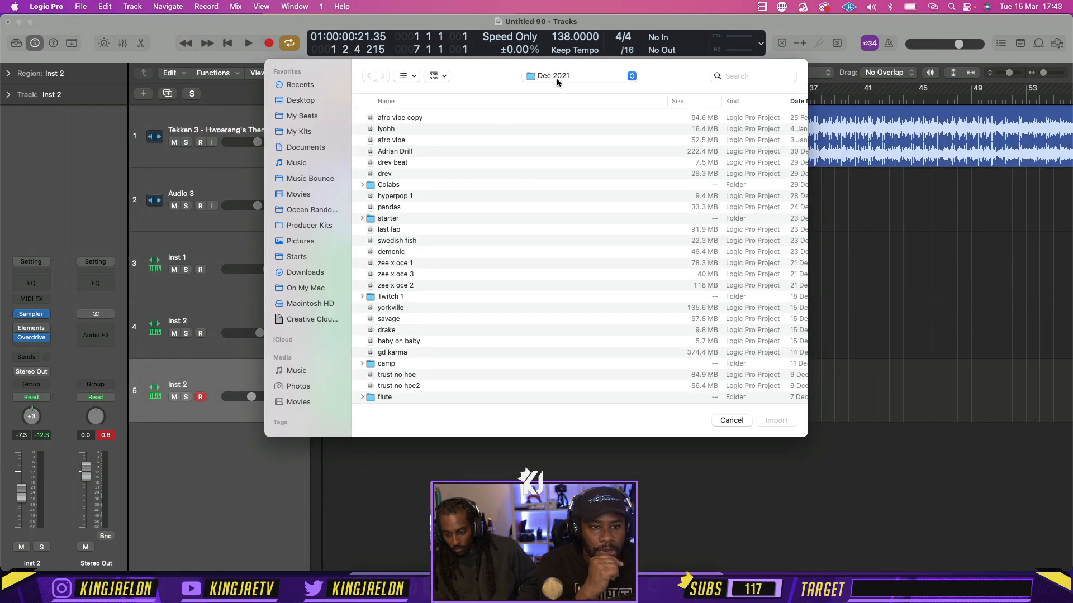
{"action": "left_click", "coordinate": [556, 78]}
{"action": "left_click", "coordinate": [559, 92]}
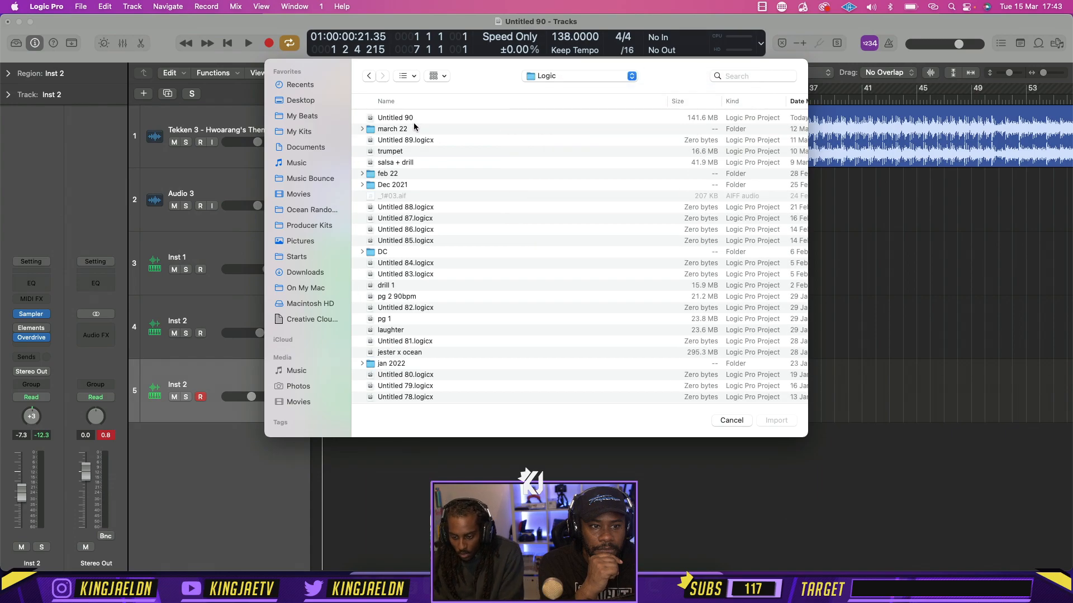
{"action": "double_click", "coordinate": [414, 129]}
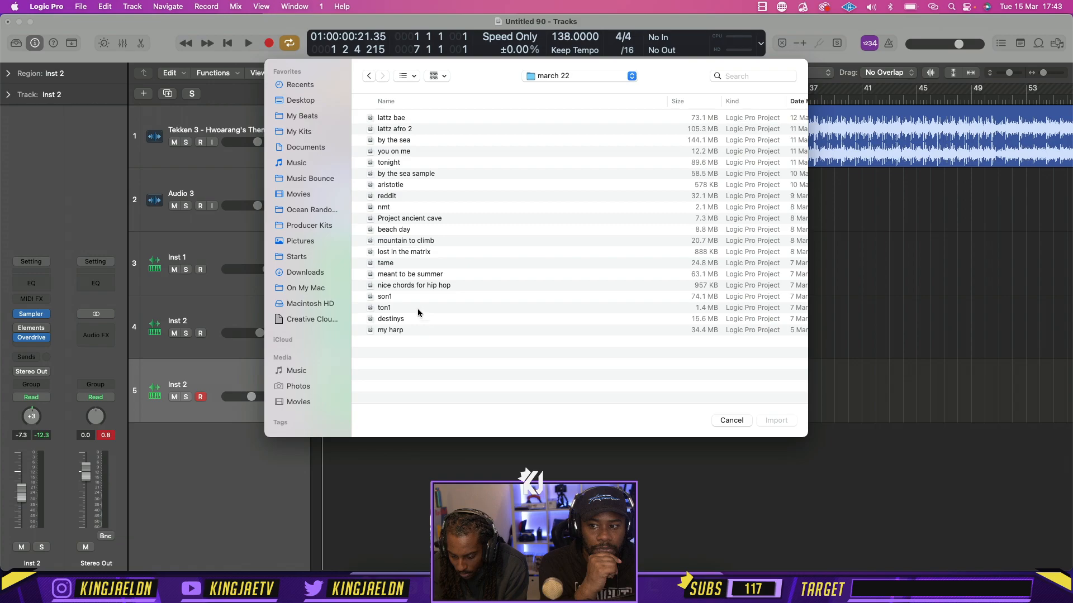
{"action": "left_click", "coordinate": [399, 118]}
{"action": "left_click", "coordinate": [415, 143]}
{"action": "left_click", "coordinate": [415, 152]}
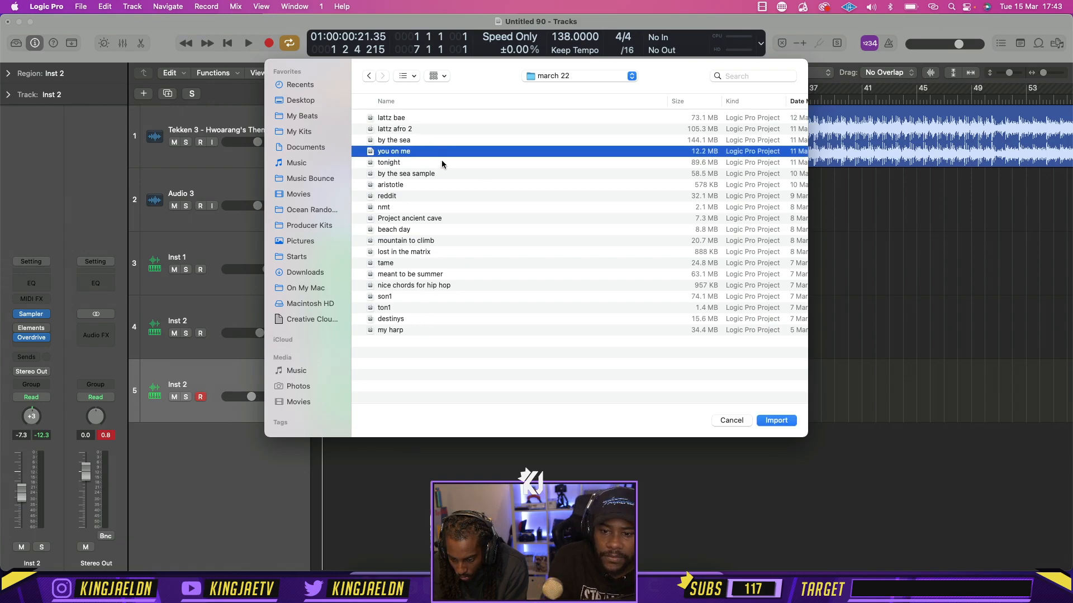
Preview the alpha drill project in the feb 22 folder and open its track list for import
{"action": "left_click", "coordinate": [539, 80]}
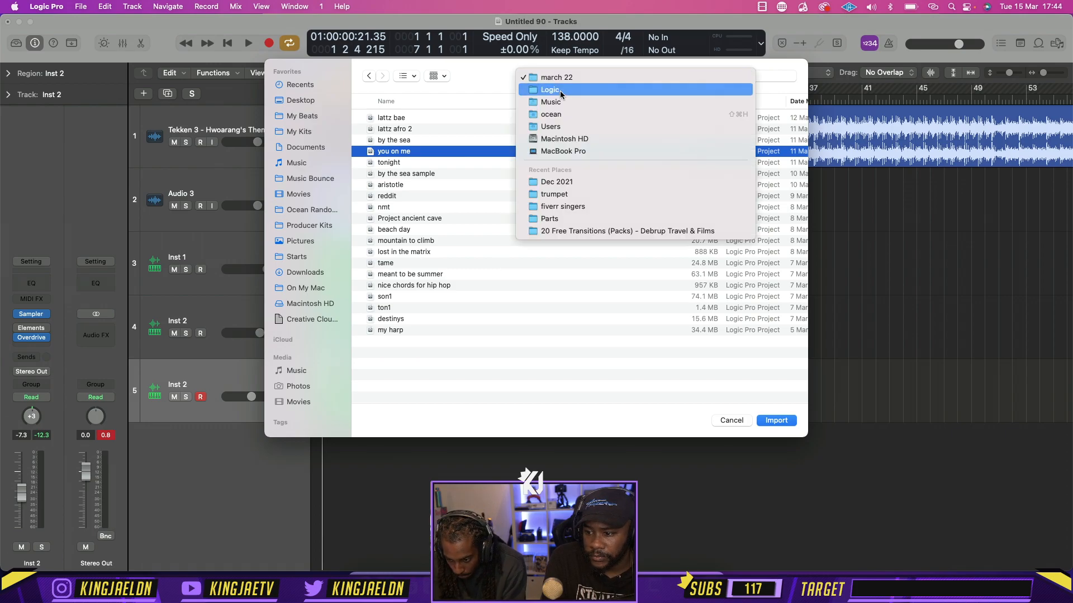
{"action": "left_click", "coordinate": [553, 91]}
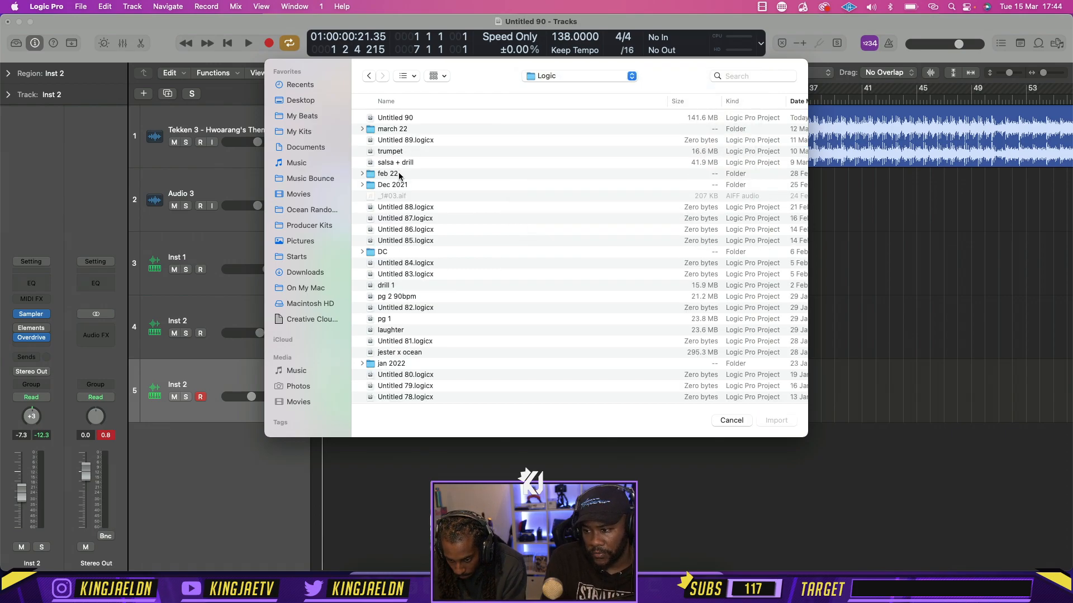
{"action": "double_click", "coordinate": [391, 174]}
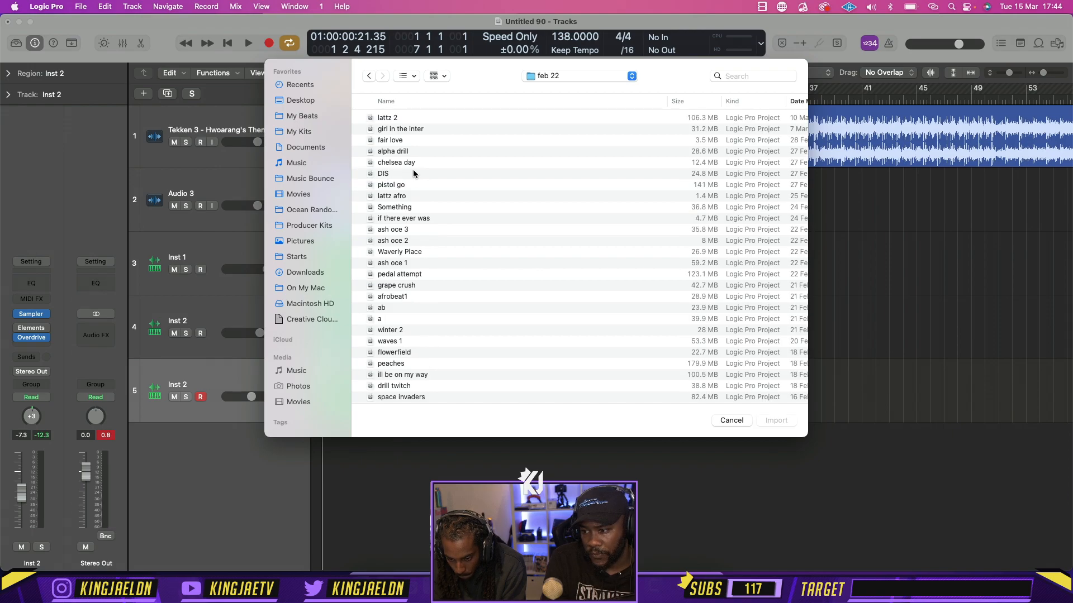
{"action": "left_click", "coordinate": [415, 152]}
{"action": "key", "text": "space"}
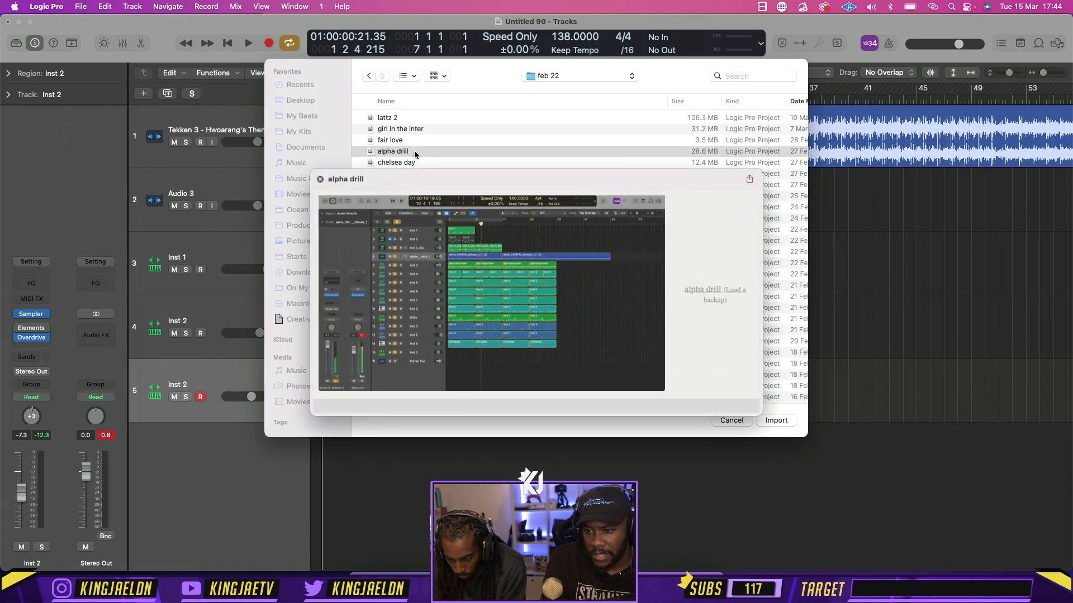
{"action": "key", "text": "space"}
{"action": "key", "text": "Return"}
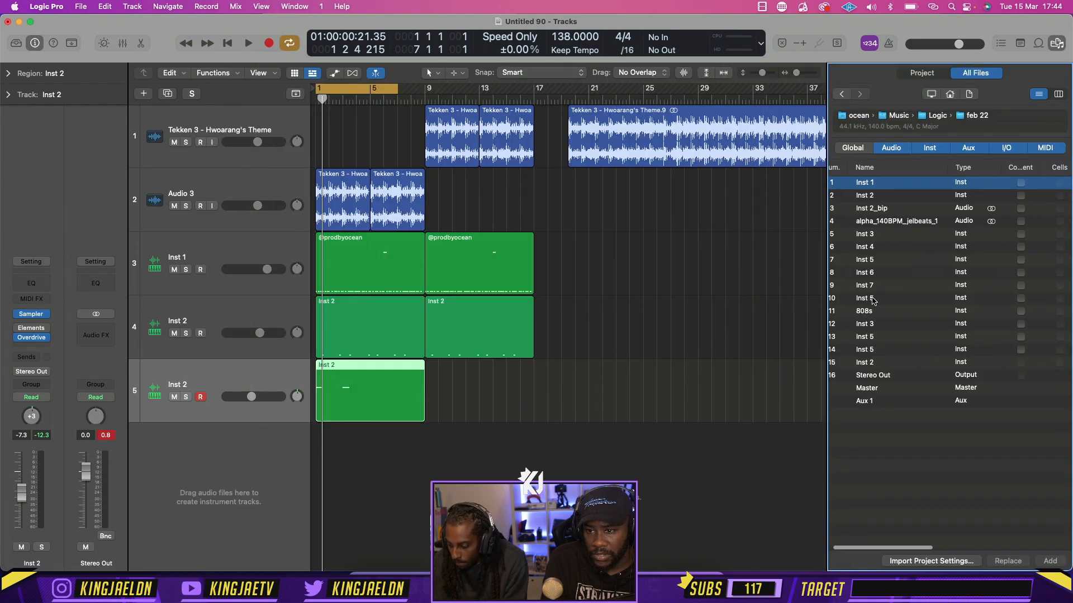
Add the Sampler plug-in setup of Inst 2, number 15 in the imported list, and close the browser
{"action": "scroll", "coordinate": [995, 365], "scroll_direction": "right", "scroll_amount": 5}
{"action": "left_click", "coordinate": [993, 363]}
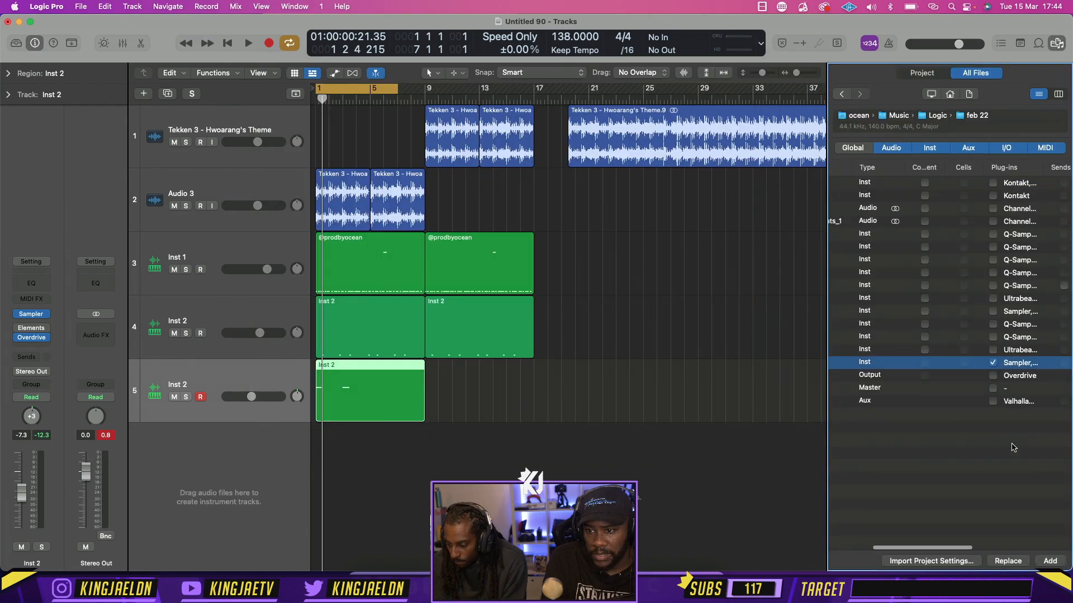
{"action": "left_click", "coordinate": [1049, 561]}
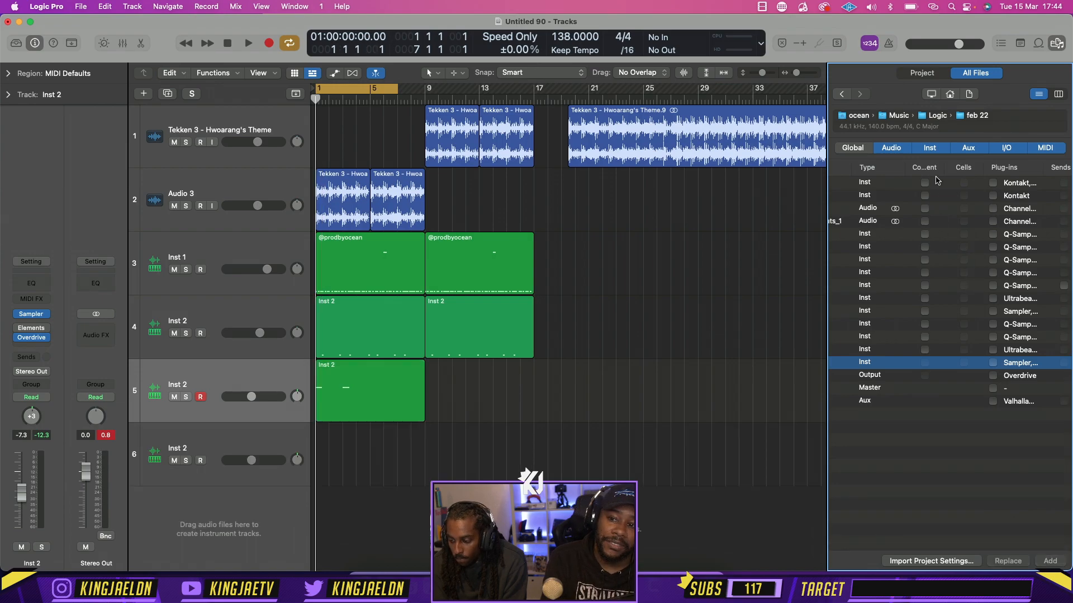
{"action": "key", "text": "f"}
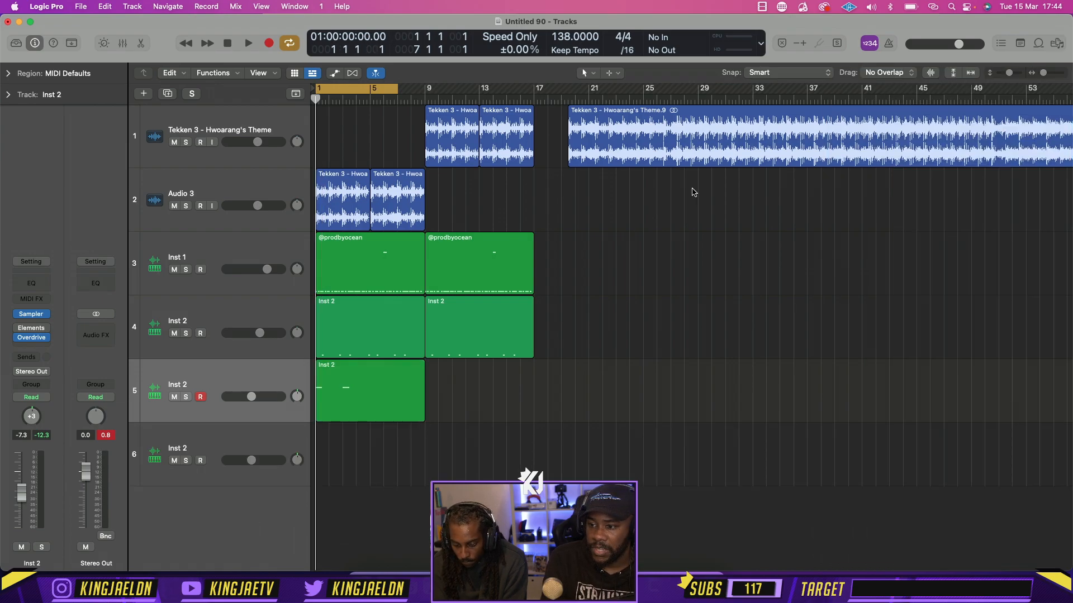
Move the Inst 2 region from track 5 to the new track 6, solo that track, and play it
{"action": "left_click_drag", "start_coordinate": [382, 406], "coordinate": [382, 469]}
{"action": "left_click", "coordinate": [186, 461]}
{"action": "key", "text": "space"}
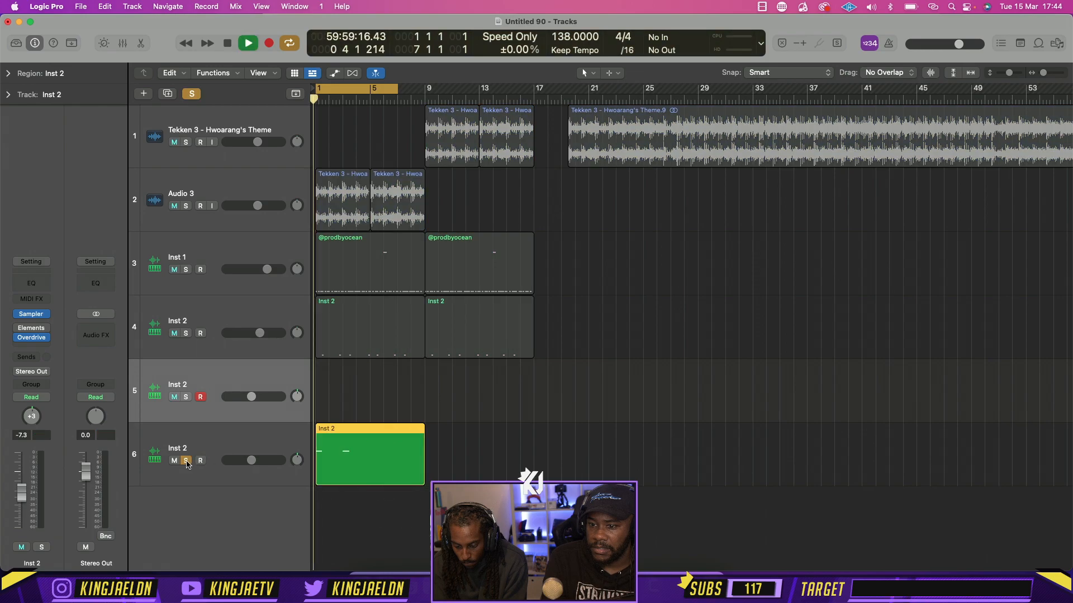
{"action": "key", "text": "space"}
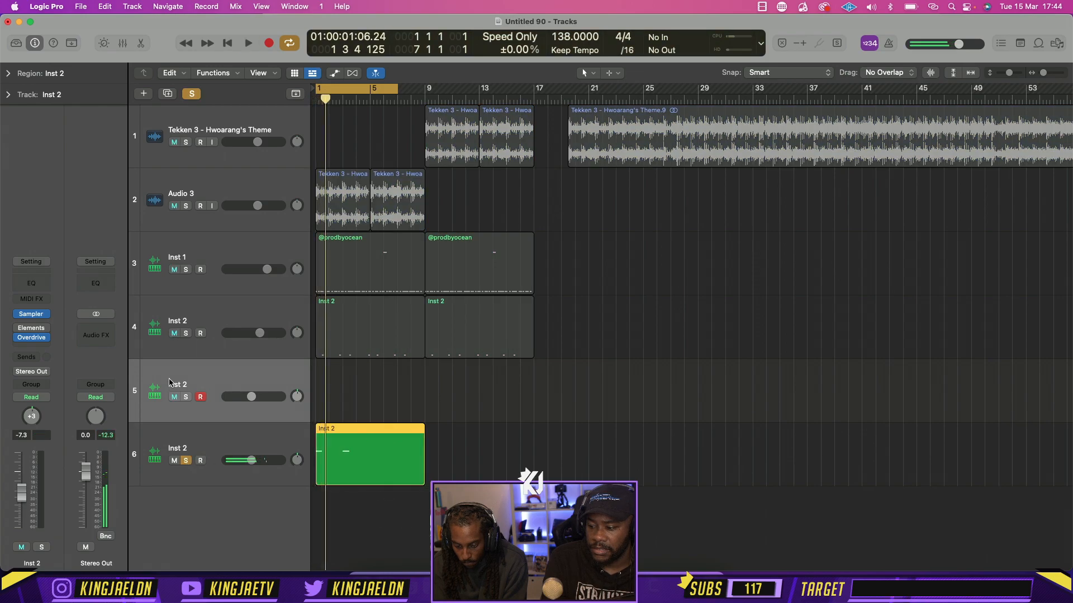
Replay the soloed track 6 from bar 1 to judge the imported sound
{"action": "left_click", "coordinate": [194, 390]}
{"action": "left_click", "coordinate": [78, 6]}
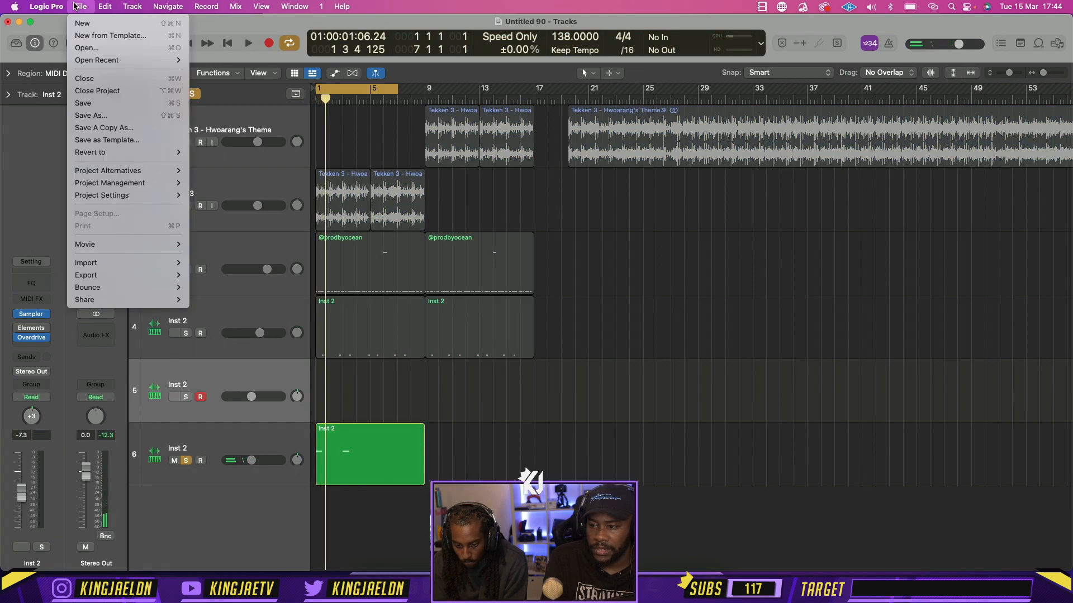
{"action": "left_click", "coordinate": [462, 371]}
{"action": "key", "text": "space"}
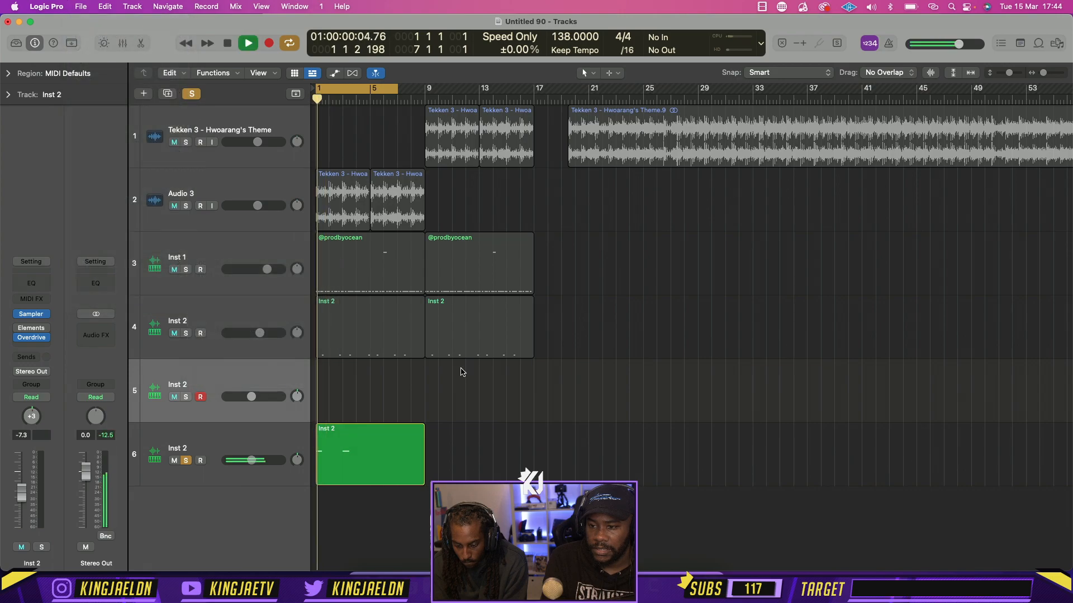
{"action": "key", "text": "space"}
Play the region on track 6 into bar 3, turning the cycle range off and back on
{"action": "key", "text": "super+Right"}
{"action": "key", "text": "super+Right"}
{"action": "key", "text": "super+Right"}
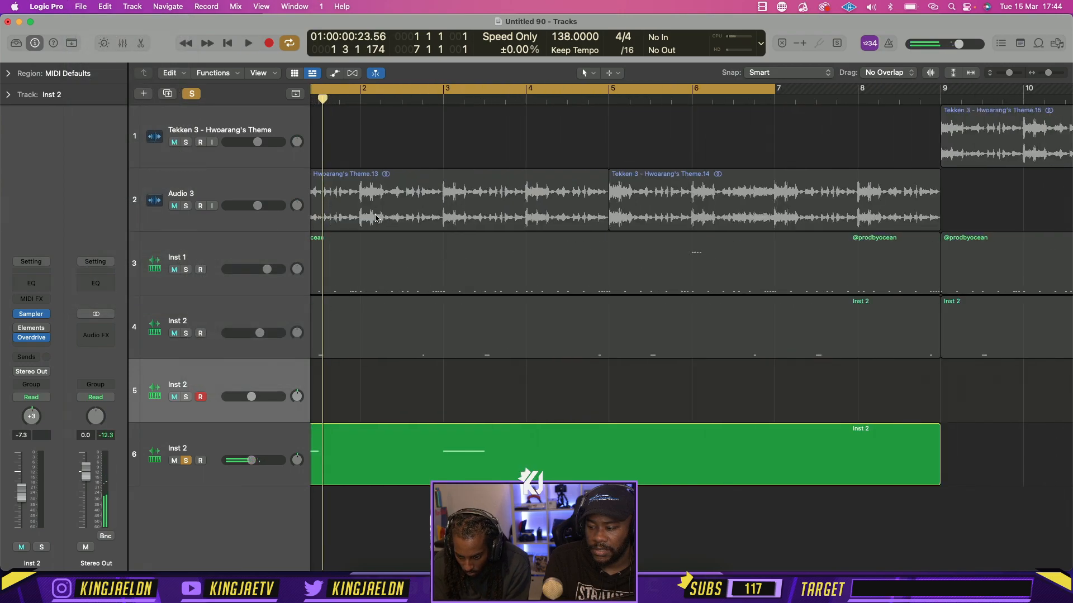
{"action": "key", "text": "space"}
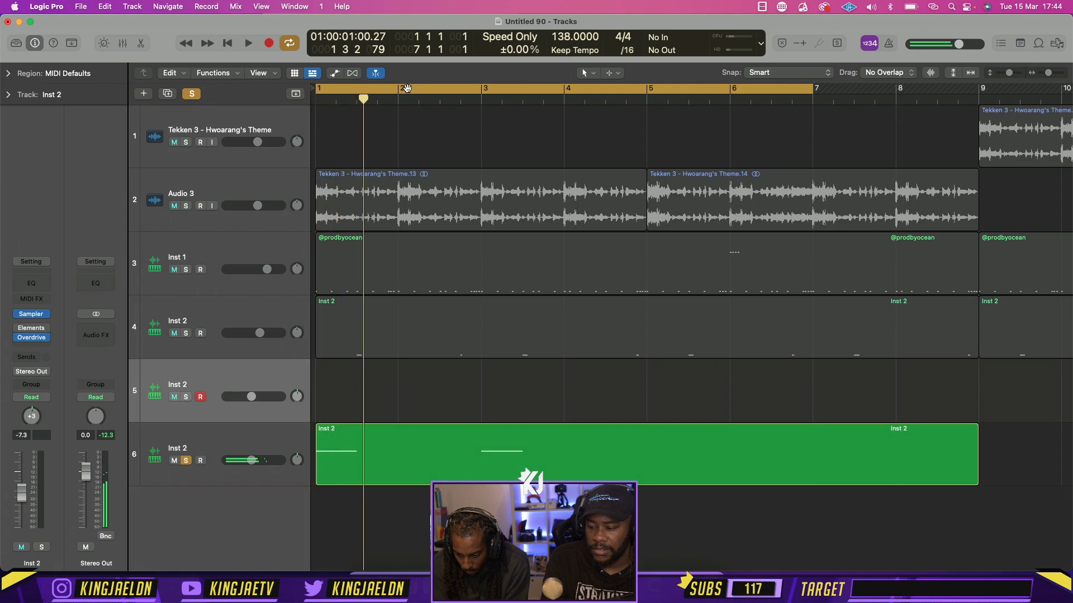
{"action": "left_click", "coordinate": [406, 88]}
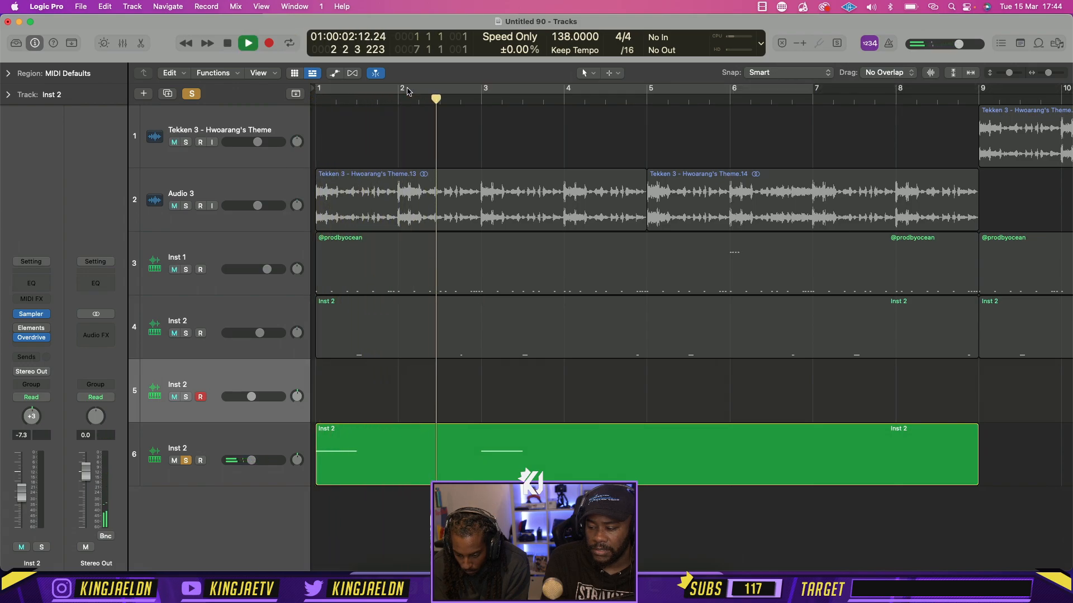
{"action": "key", "text": "space"}
{"action": "left_click", "coordinate": [406, 88]}
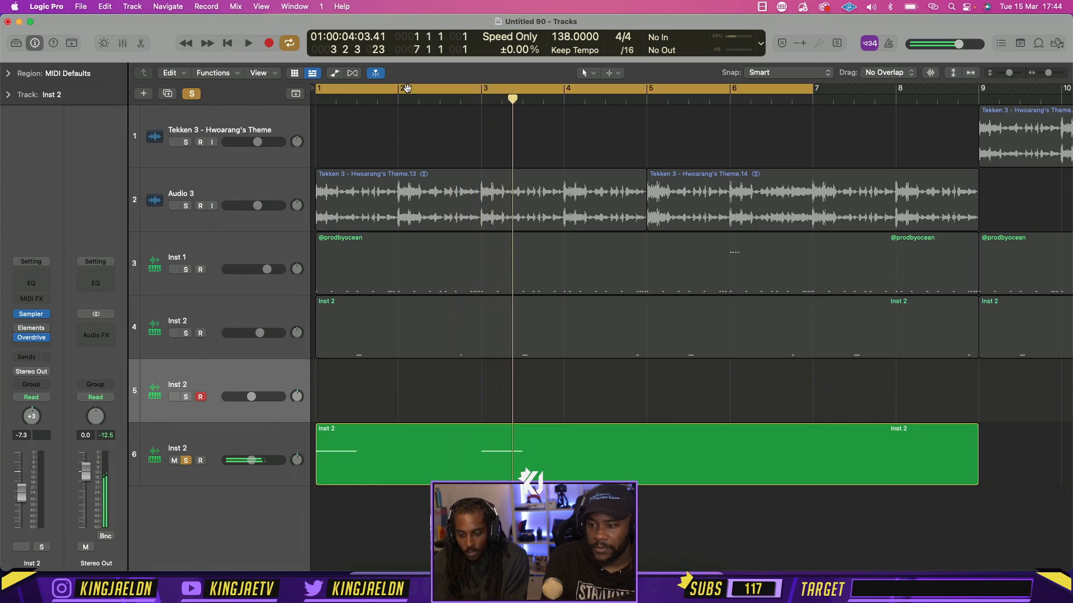
Replay the soloed Inst 2 region on track 6 from bar 1 into bar 2
{"action": "left_click", "coordinate": [46, 7]}
{"action": "mouse_move", "coordinate": [78, 9]}
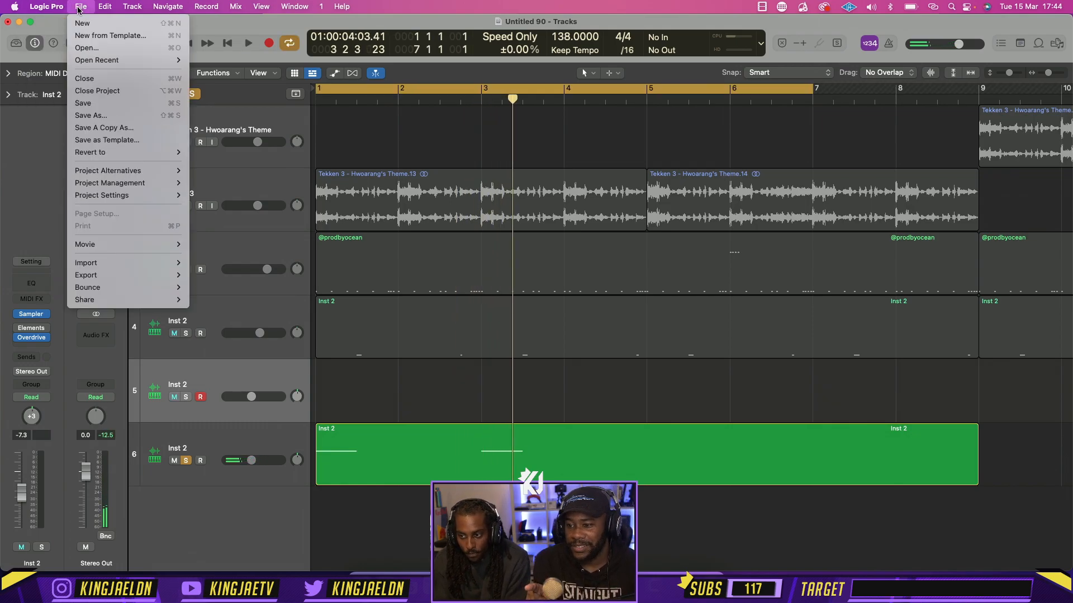
{"action": "left_click", "coordinate": [387, 209]}
{"action": "key", "text": "space"}
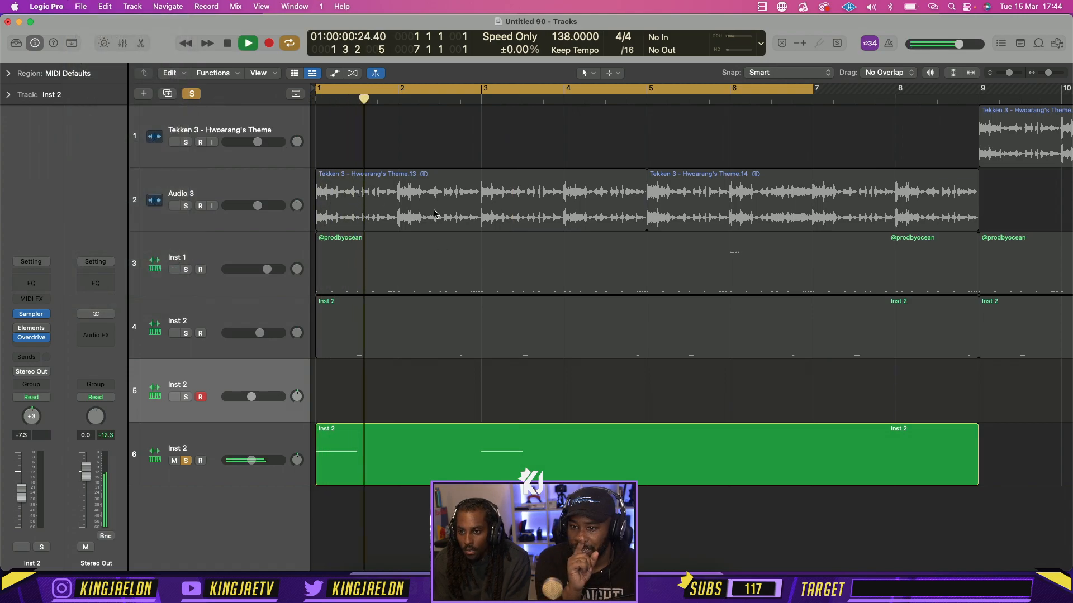
{"action": "key", "text": "space"}
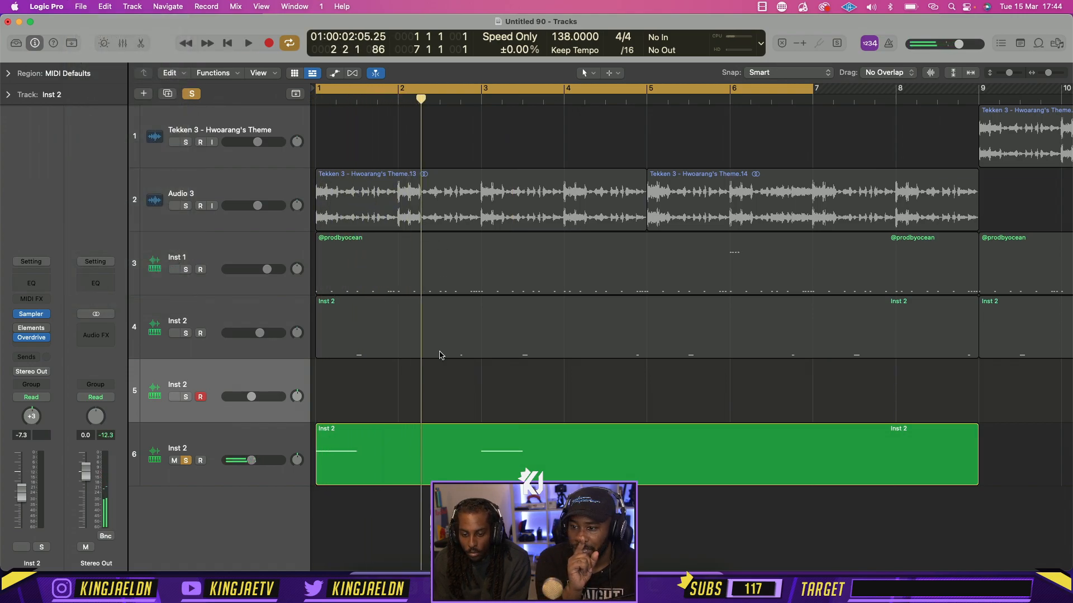
{"action": "left_click", "coordinate": [80, 6]}
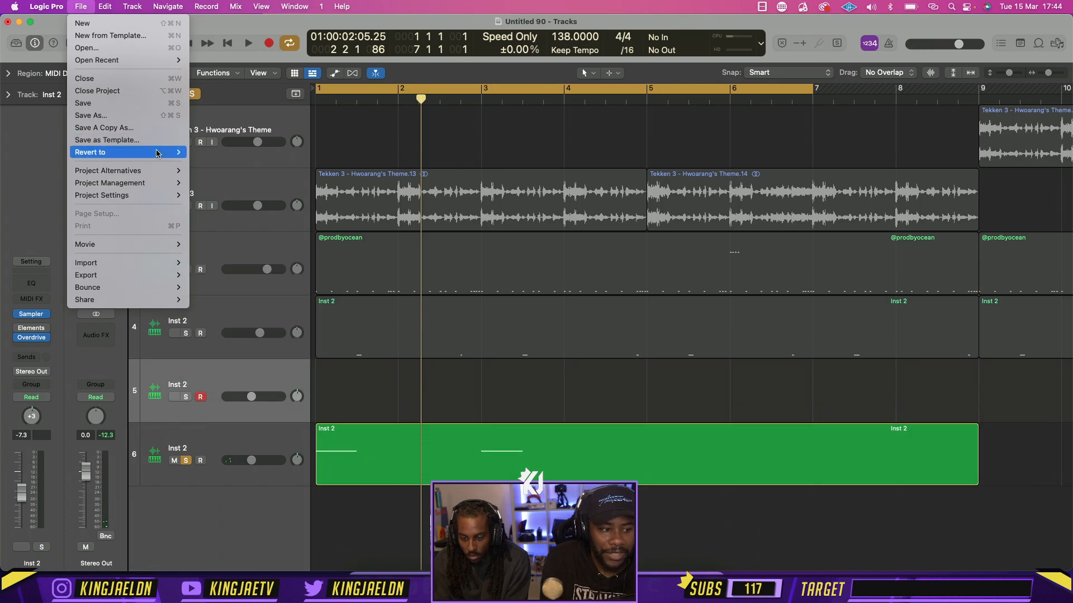
{"action": "mouse_move", "coordinate": [67, 5]}
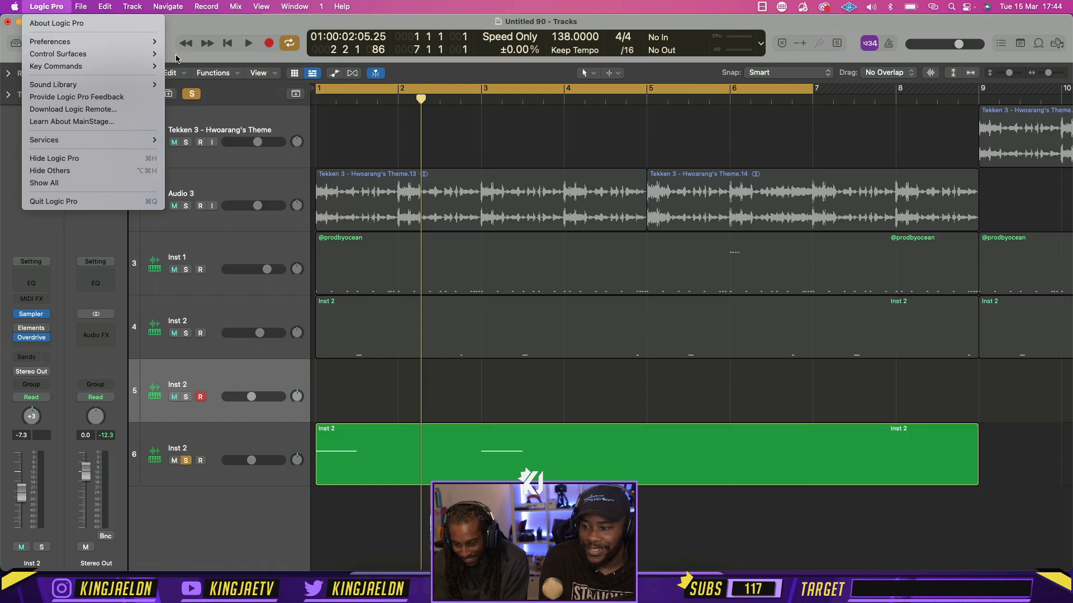
{"action": "mouse_move", "coordinate": [125, 43]}
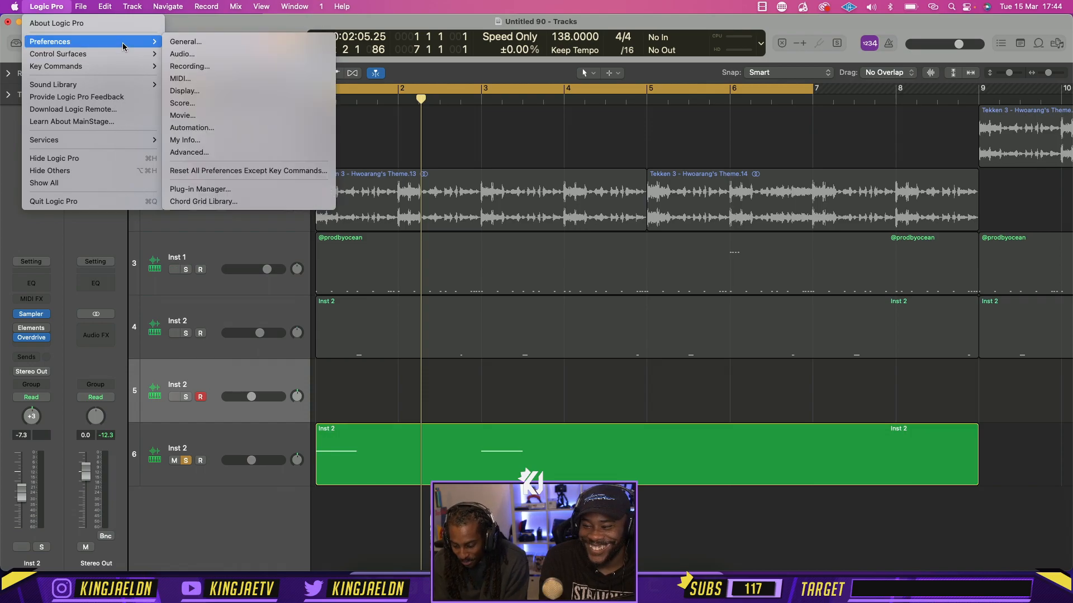
{"action": "left_click", "coordinate": [244, 429]}
Start importing from another Logic project and browse the feb 22 folder for a suitable source project
{"action": "left_click", "coordinate": [81, 6]}
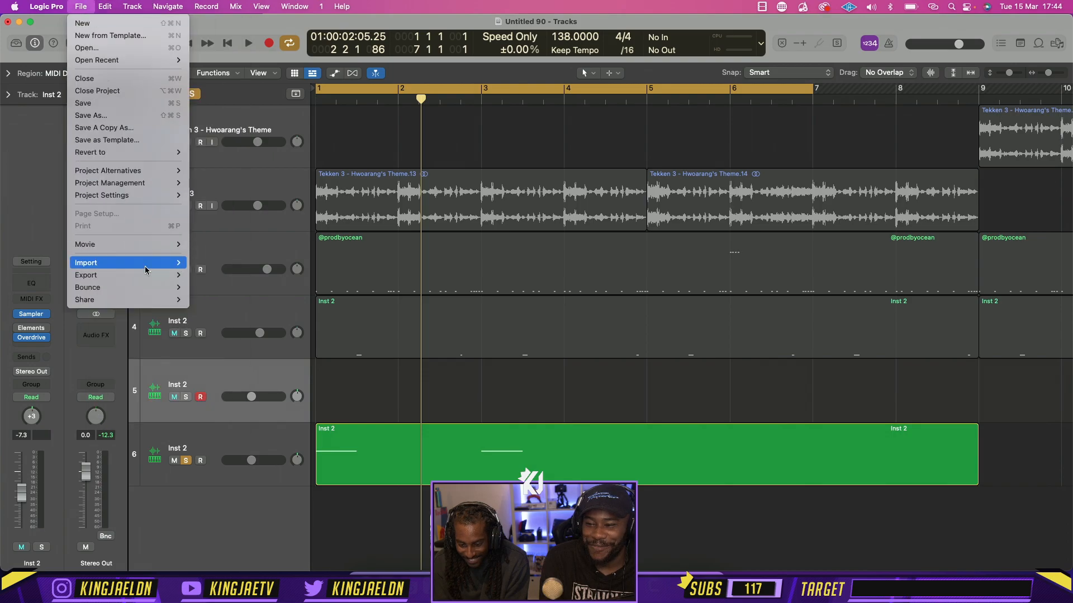
{"action": "mouse_move", "coordinate": [178, 262]}
{"action": "left_click", "coordinate": [228, 263]}
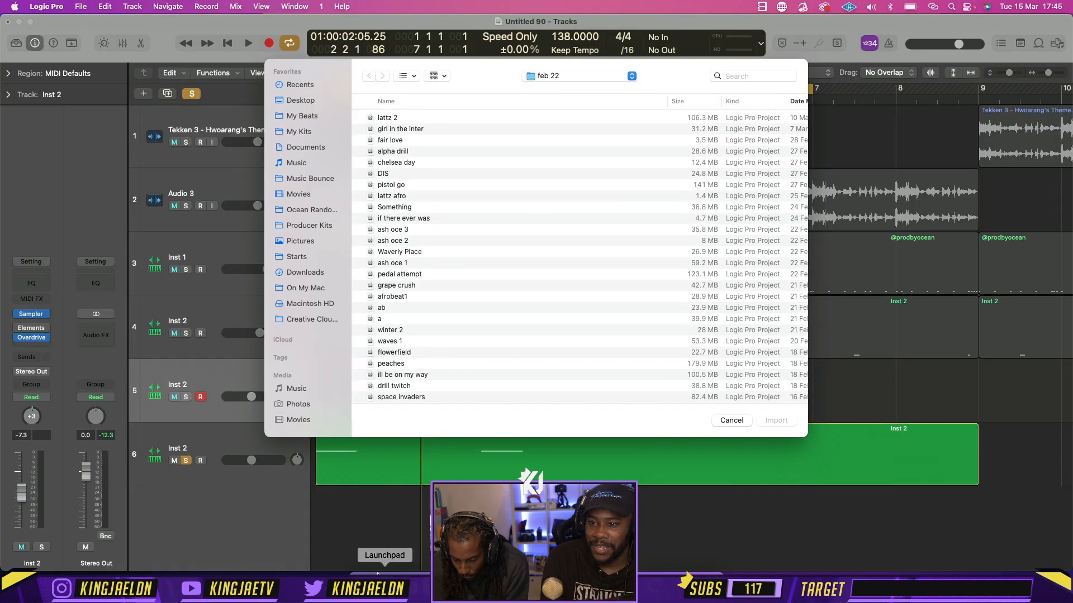
{"action": "left_click", "coordinate": [361, 583]}
{"action": "left_click", "coordinate": [421, 243]}
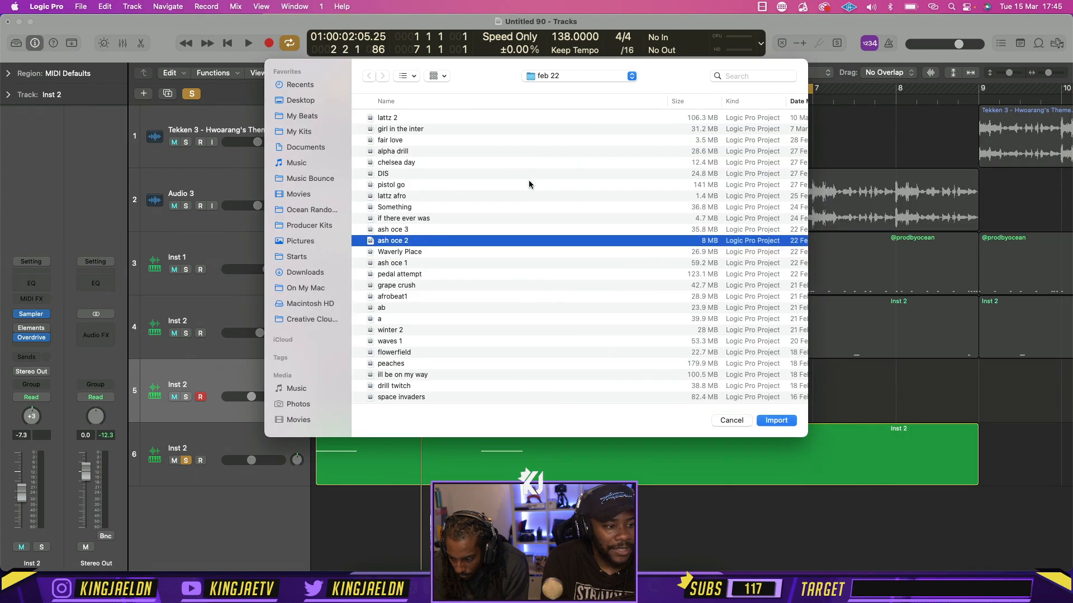
{"action": "scroll", "coordinate": [552, 196], "scroll_direction": "right", "scroll_amount": 4}
{"action": "scroll", "coordinate": [574, 206], "scroll_direction": "left", "scroll_amount": 5}
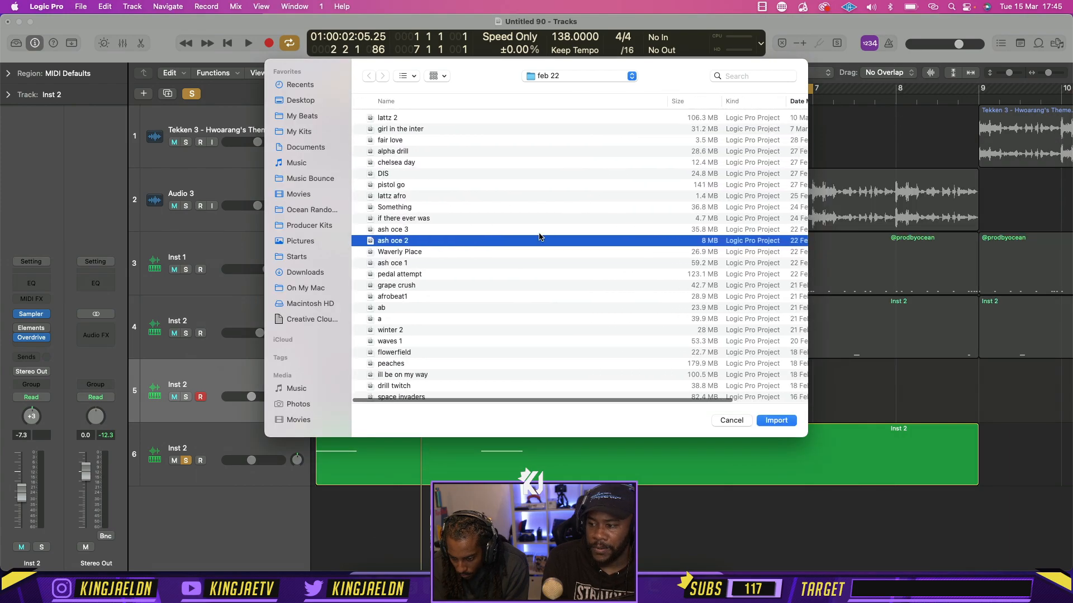
{"action": "scroll", "coordinate": [538, 235], "scroll_direction": "down", "scroll_amount": 2}
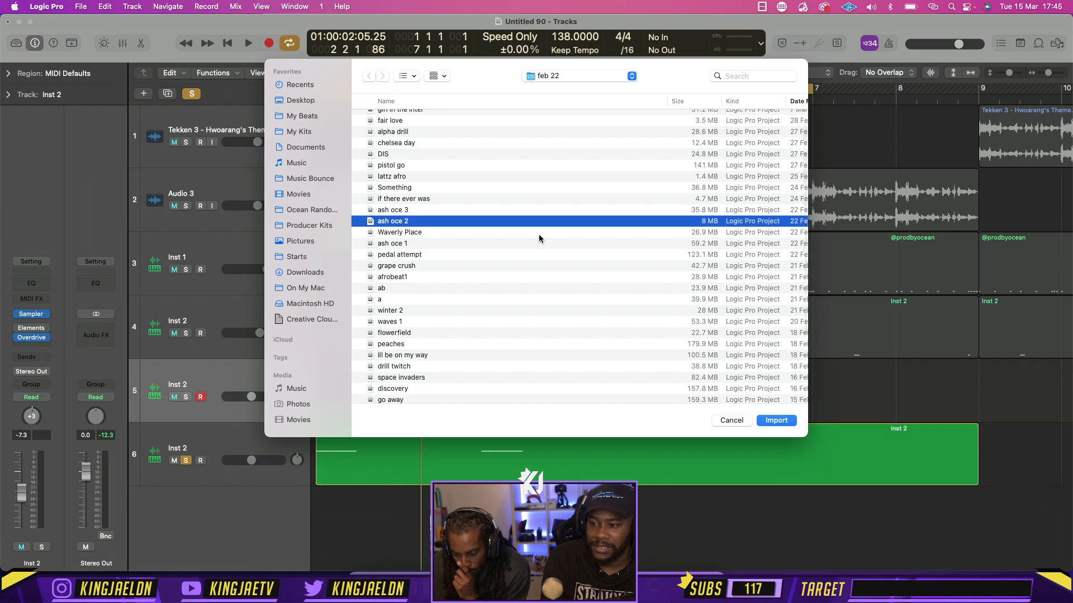
{"action": "scroll", "coordinate": [441, 205], "scroll_direction": "down", "scroll_amount": 5}
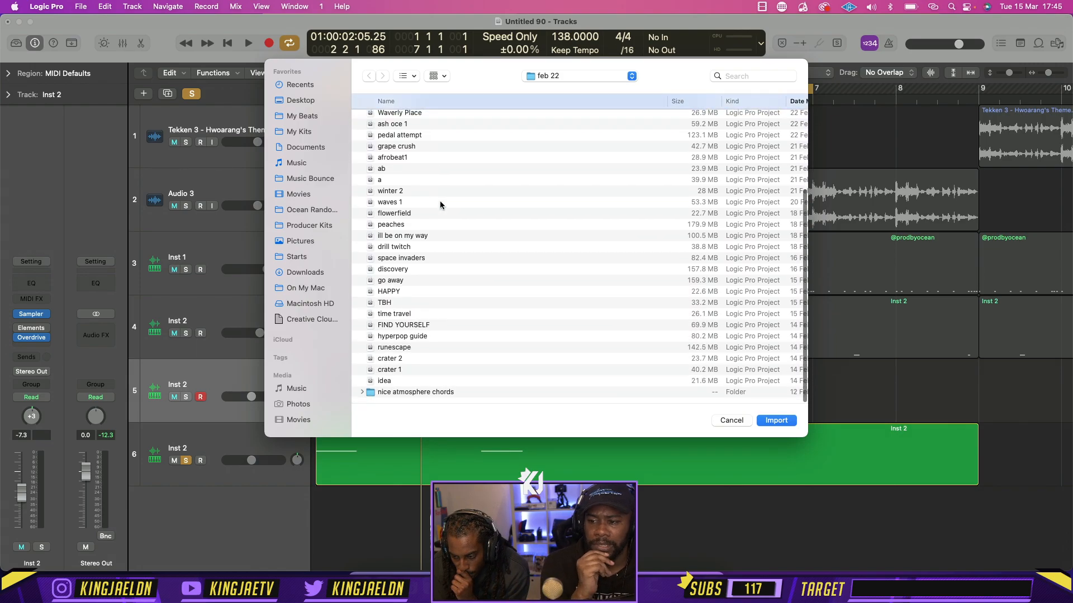
{"action": "left_click", "coordinate": [732, 78]}
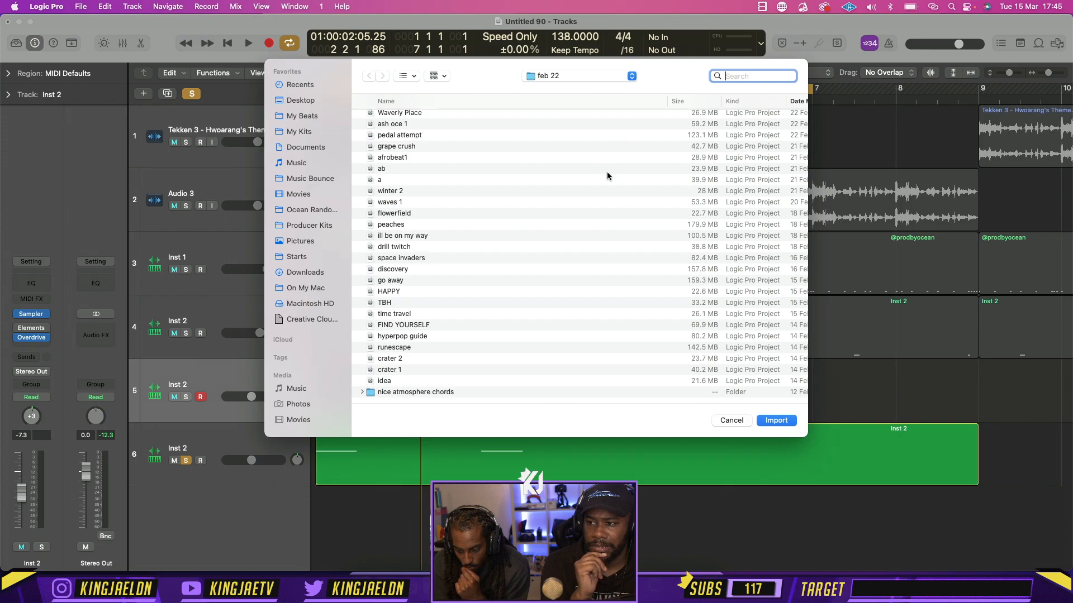
Switch to Finder and look through the My Beats folder for the name of a beat with a suitable sound
{"action": "left_click", "coordinate": [377, 569]}
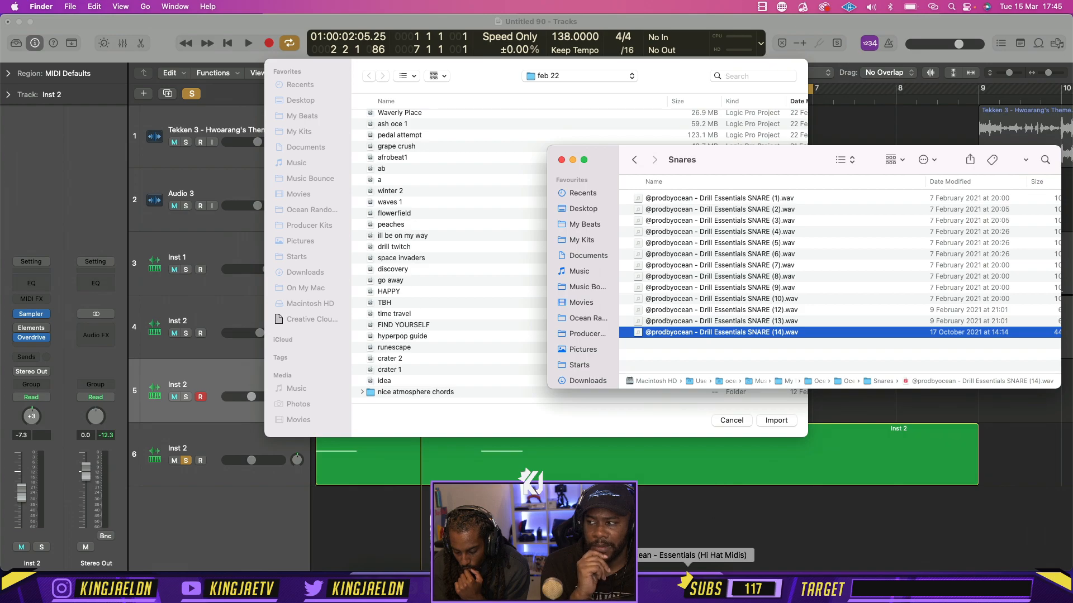
{"action": "left_click", "coordinate": [694, 581]}
{"action": "left_click_drag", "start_coordinate": [559, 152], "coordinate": [408, 181]}
{"action": "left_click", "coordinate": [856, 188]}
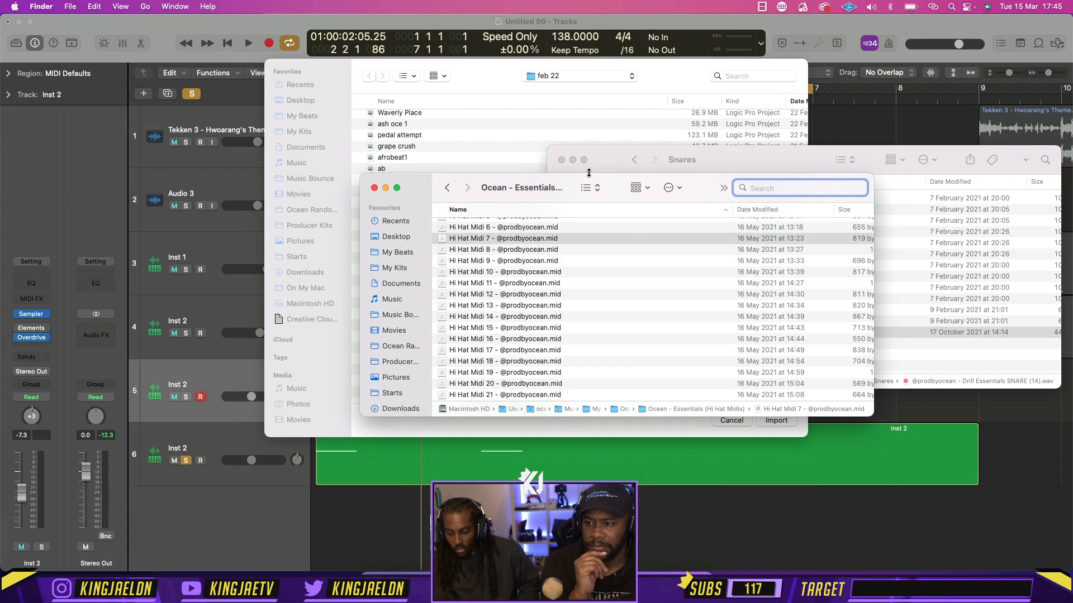
{"action": "left_click", "coordinate": [397, 252]}
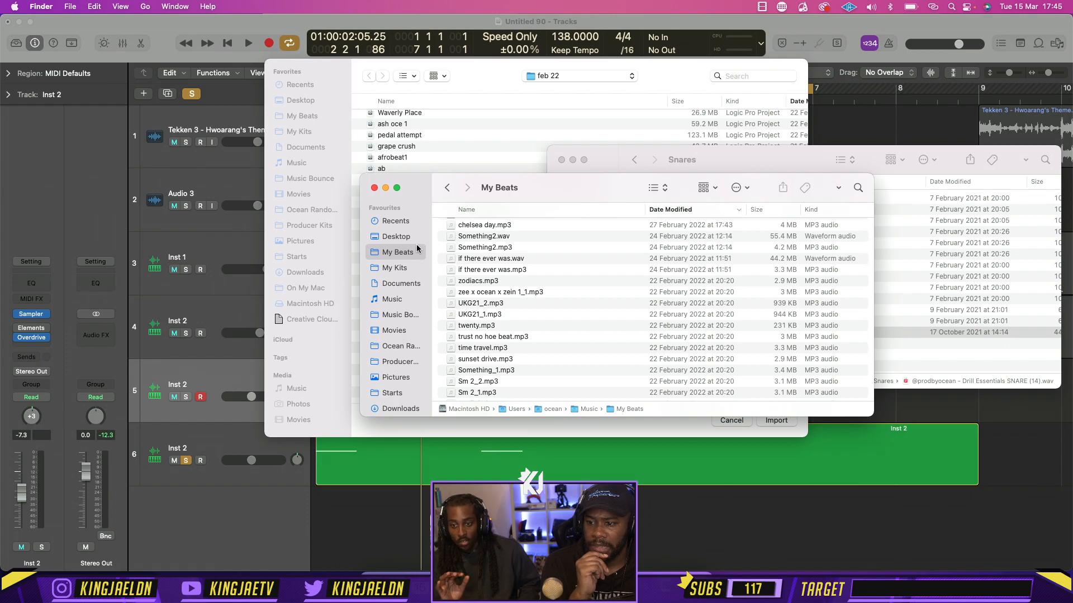
{"action": "scroll", "coordinate": [566, 331], "scroll_direction": "down", "scroll_amount": 15}
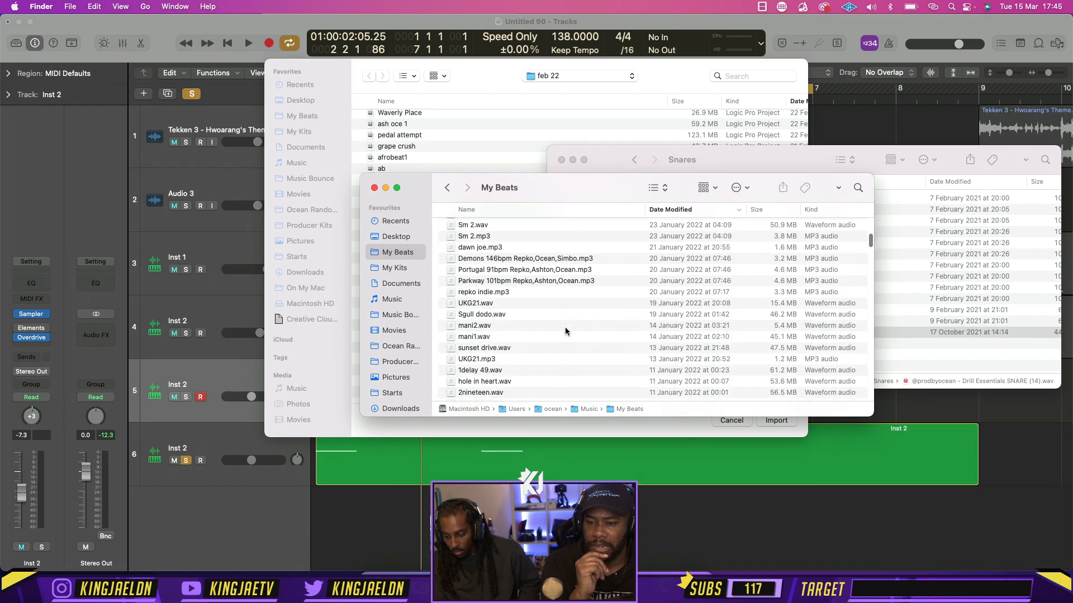
{"action": "scroll", "coordinate": [565, 331], "scroll_direction": "down", "scroll_amount": 15}
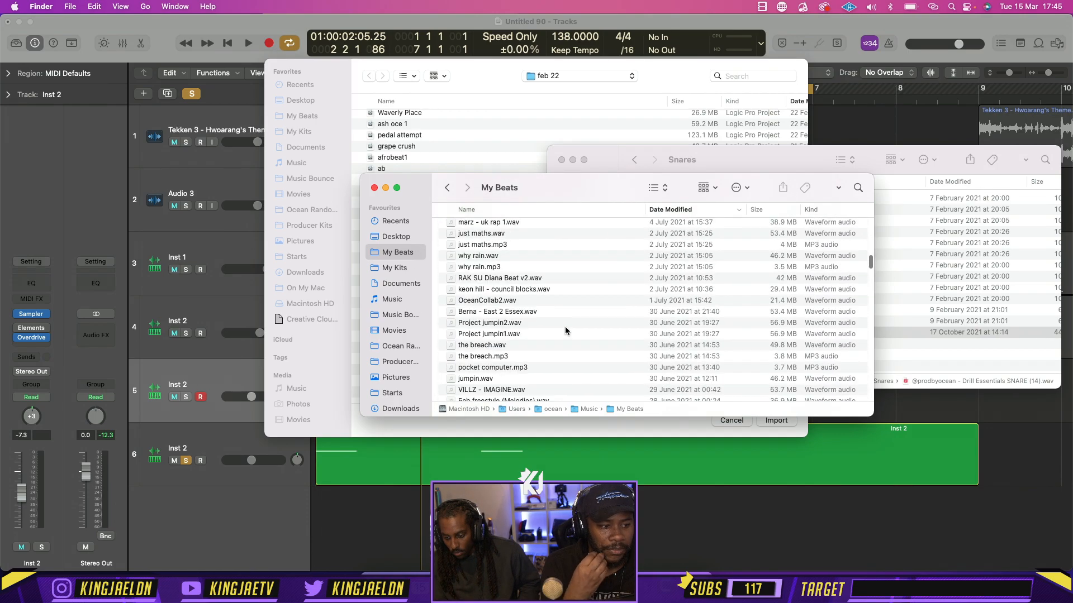
{"action": "scroll", "coordinate": [566, 330], "scroll_direction": "up", "scroll_amount": 4}
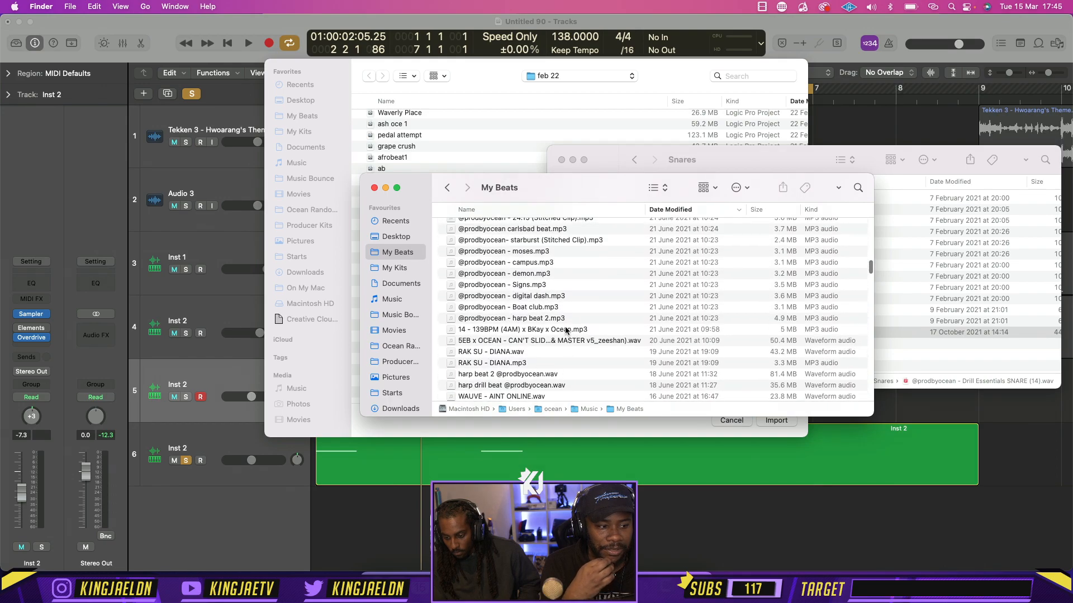
Return to Logic Pro's import dialog, search this Mac for "jumpin", and choose Project jumpin.logicx as the import source
{"action": "left_click", "coordinate": [721, 76]}
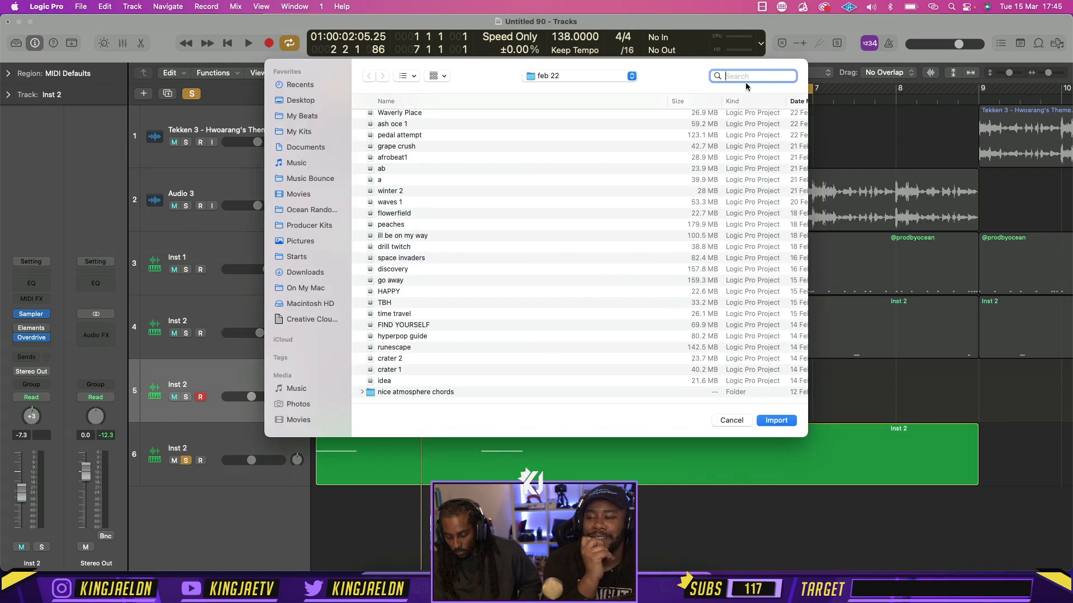
{"action": "type", "text": "jumpi n"}
{"action": "key", "text": "Return"}
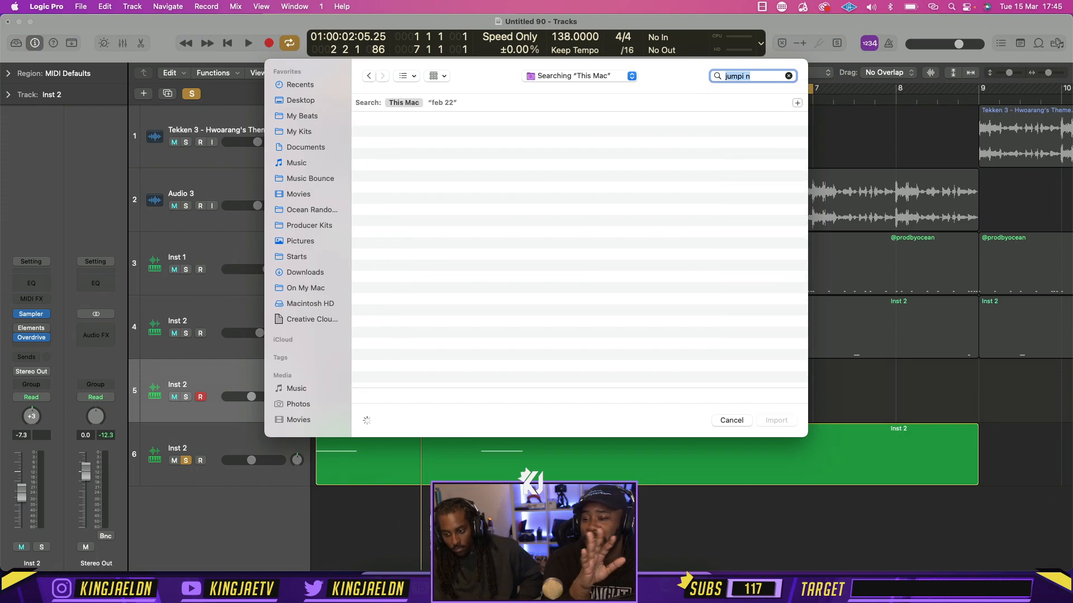
{"action": "key", "text": "BackSpace"}
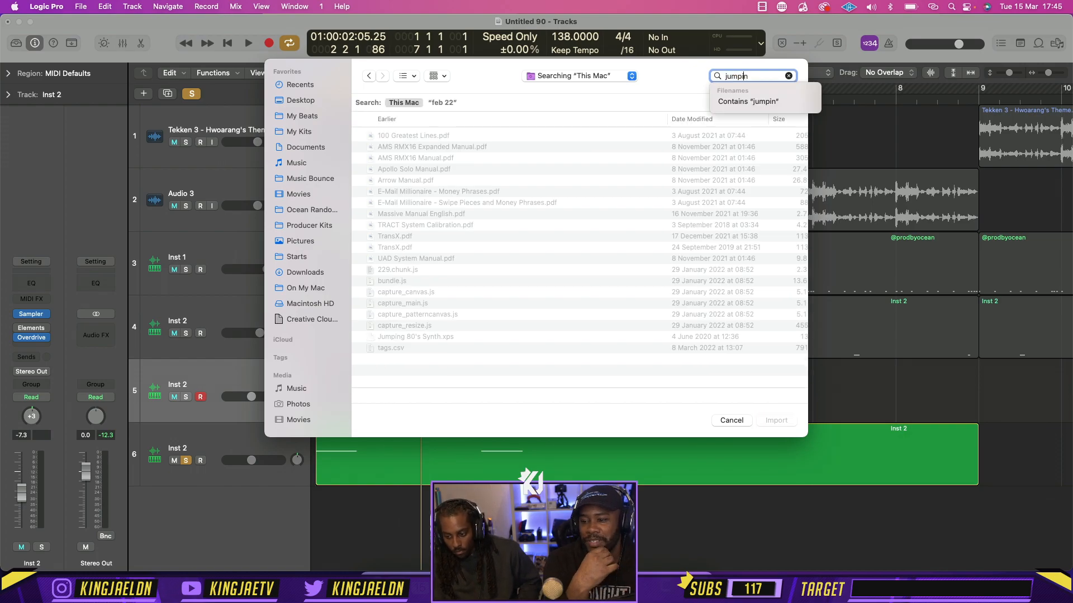
{"action": "key", "text": "Return"}
{"action": "scroll", "coordinate": [508, 245], "scroll_direction": "down", "scroll_amount": 5}
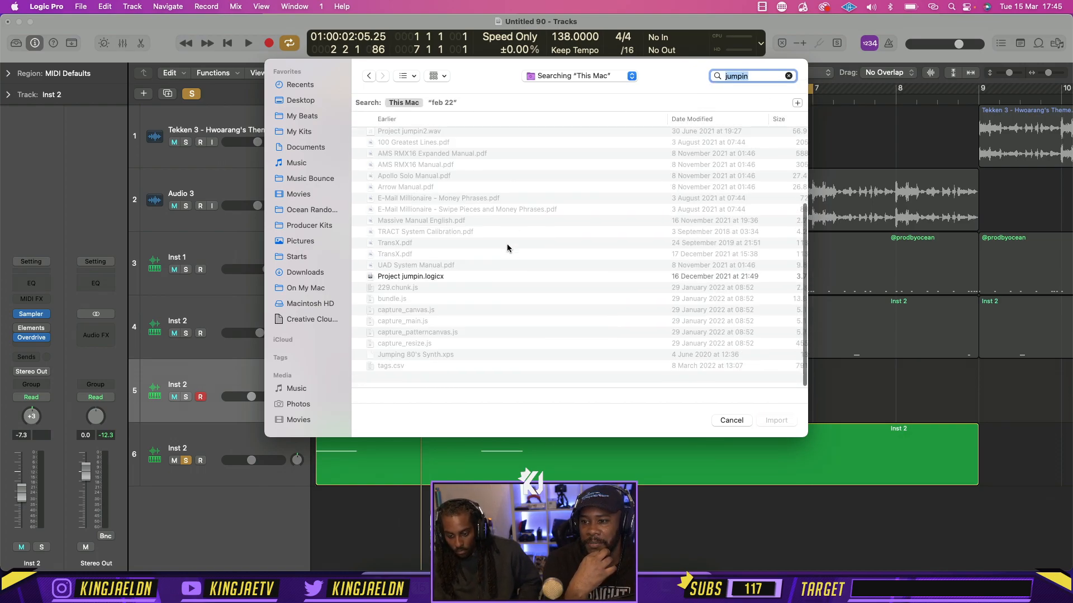
{"action": "double_click", "coordinate": [432, 287]}
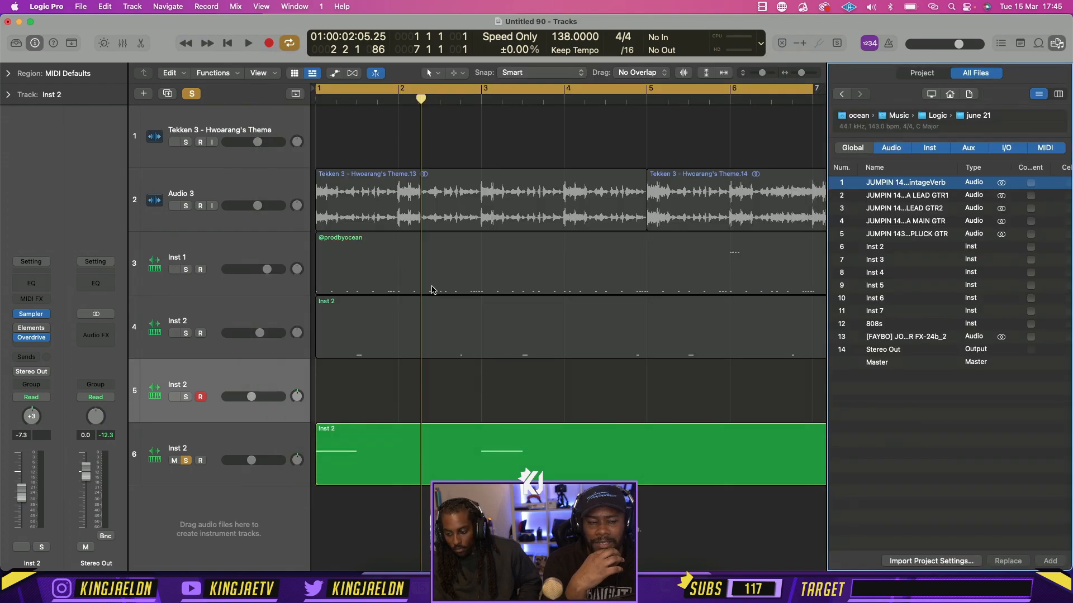
Add the Sampler plug-in setup of the 808s track from the imported list and close the browser
{"action": "scroll", "coordinate": [932, 334], "scroll_direction": "right", "scroll_amount": 3}
{"action": "left_click", "coordinate": [999, 325]}
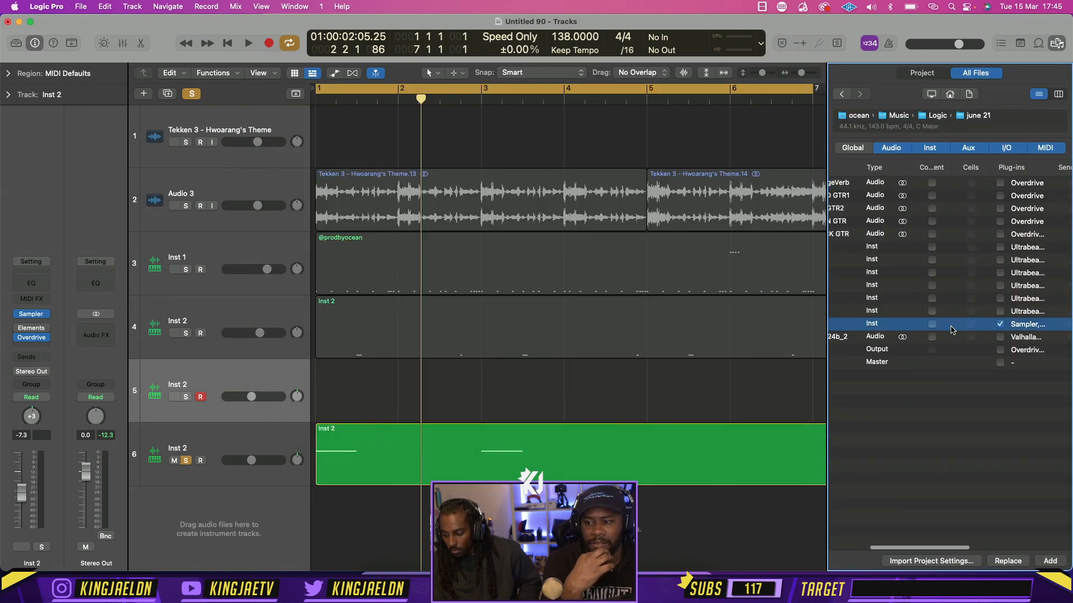
{"action": "left_click", "coordinate": [1048, 560]}
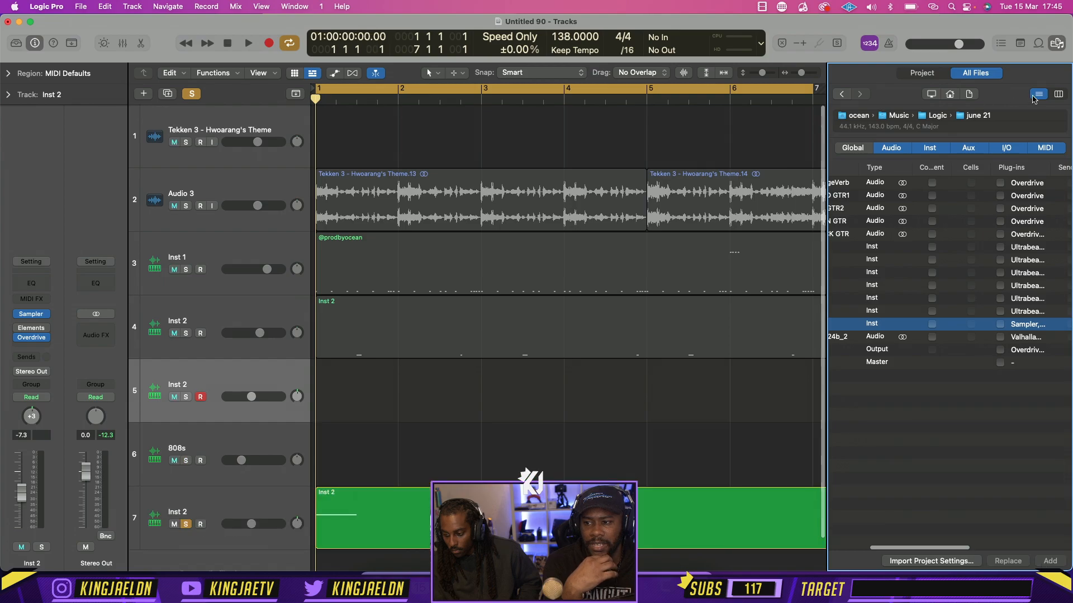
{"action": "left_click", "coordinate": [1055, 47]}
Move the Inst 2 region from track 7 up to the 808s track, solo that track, and play it briefly
{"action": "scroll", "coordinate": [692, 346], "scroll_direction": "down", "scroll_amount": 2}
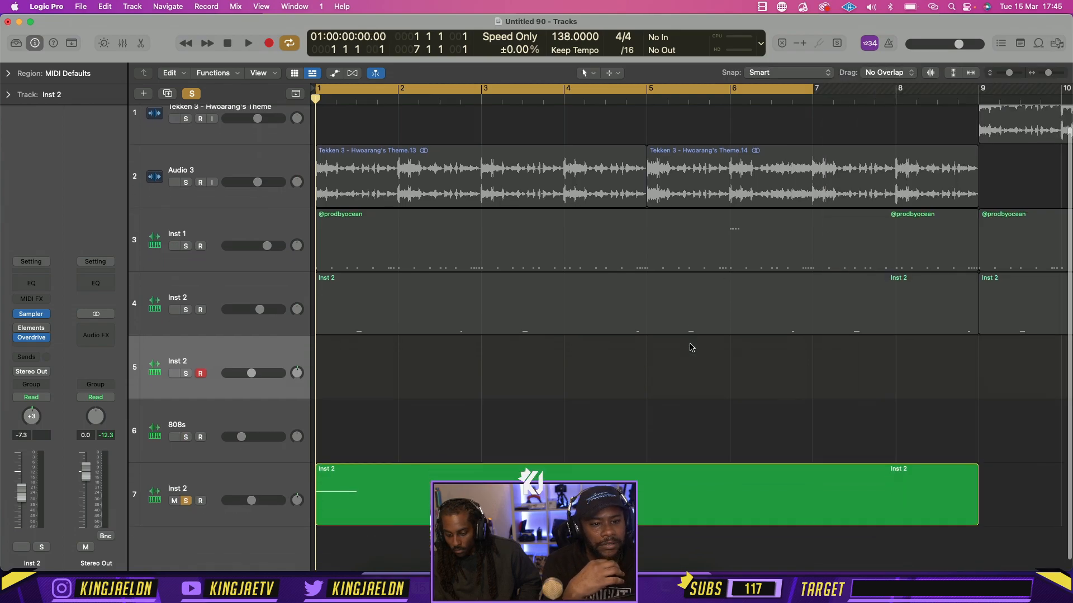
{"action": "left_click_drag", "start_coordinate": [394, 484], "coordinate": [392, 415]}
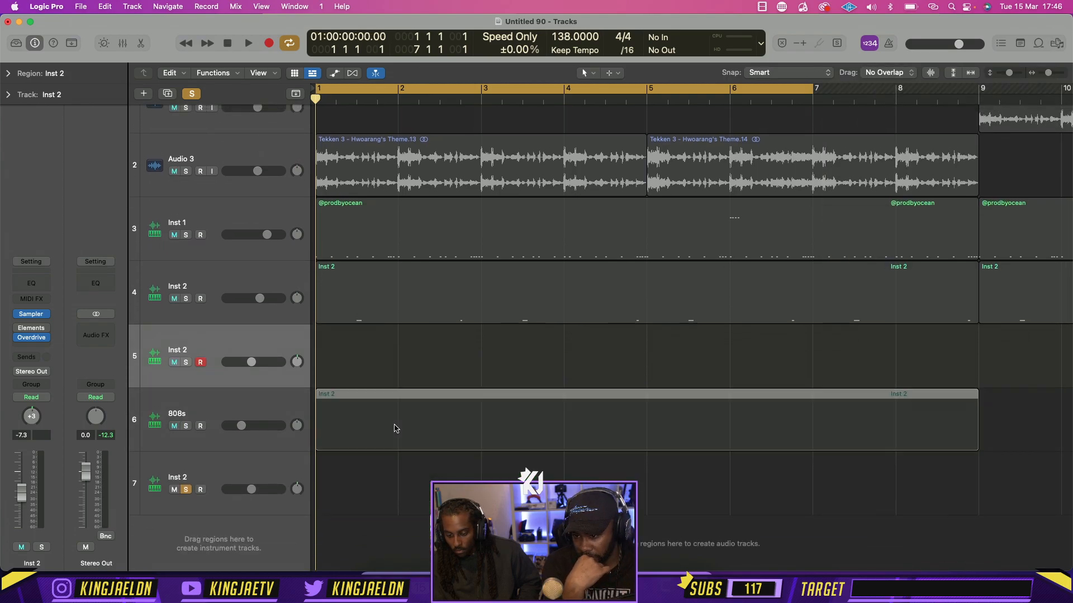
{"action": "left_click", "coordinate": [186, 426]}
{"action": "key", "text": "space"}
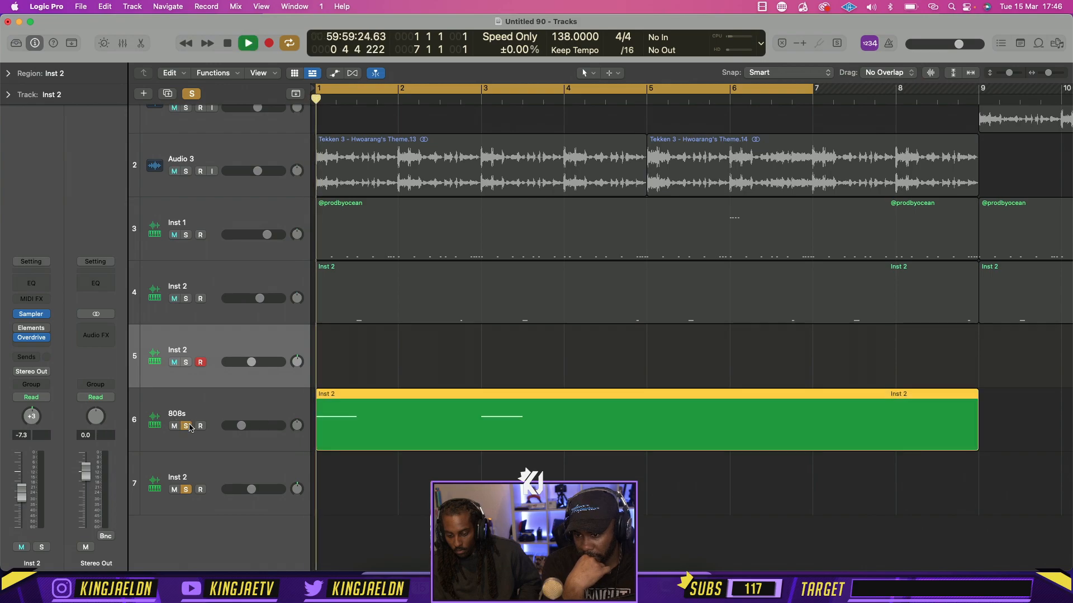
{"action": "key", "text": "space"}
Delete the two empty Inst 2 tracks directly below and above the 808s track
{"action": "left_click", "coordinate": [231, 473]}
{"action": "key", "text": "BackSpace"}
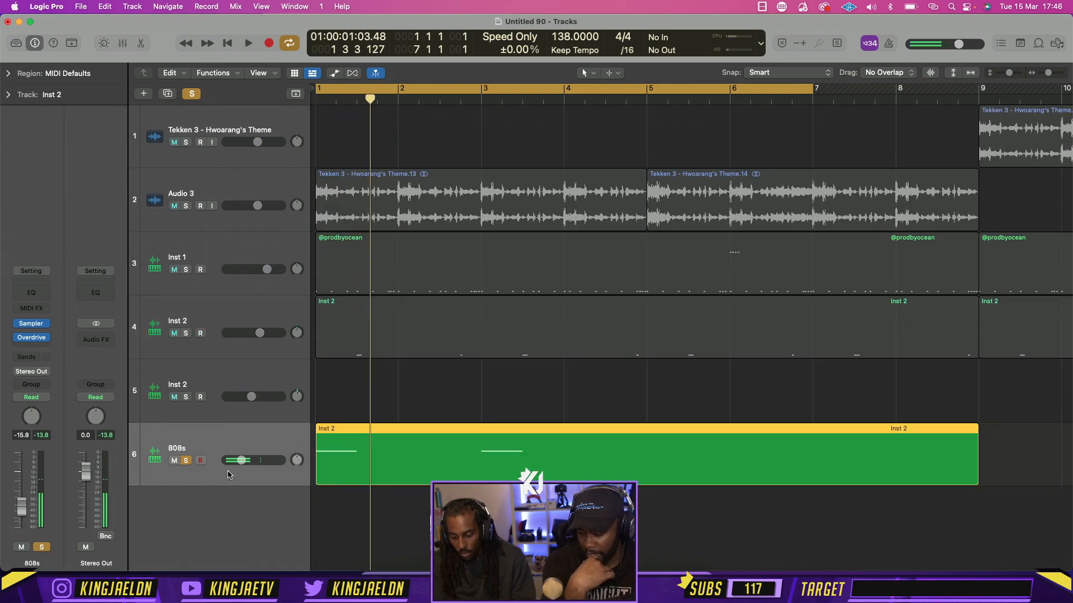
{"action": "left_click", "coordinate": [251, 417]}
{"action": "key", "text": "BackSpace"}
Transpose both notes of the 808s region down one octave in the Piano Roll, play the result, and close the editor
{"action": "double_click", "coordinate": [357, 398]}
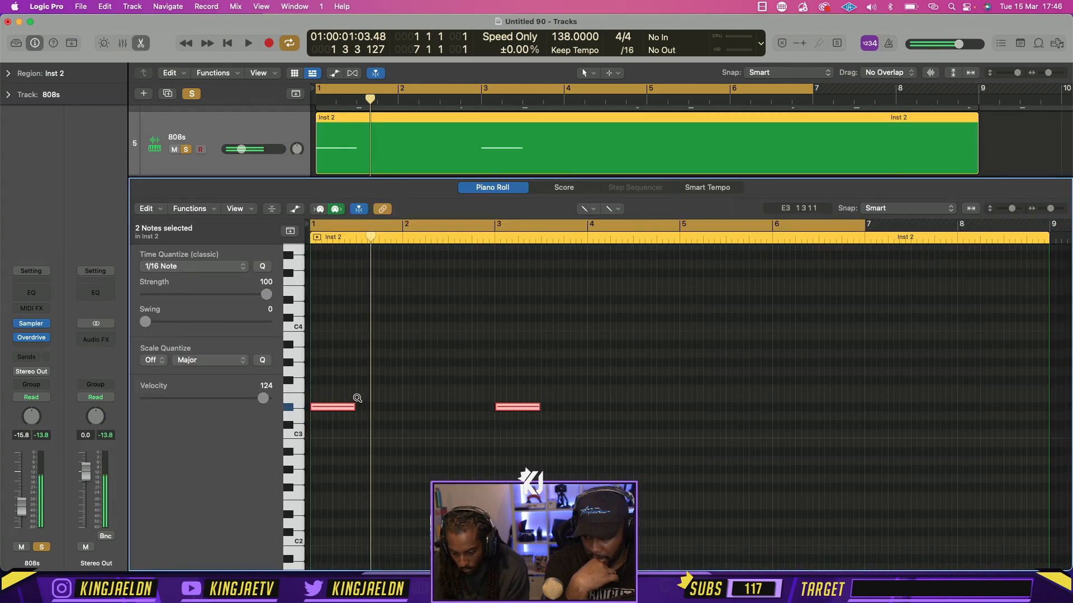
{"action": "key", "text": "alt+shift+Down"}
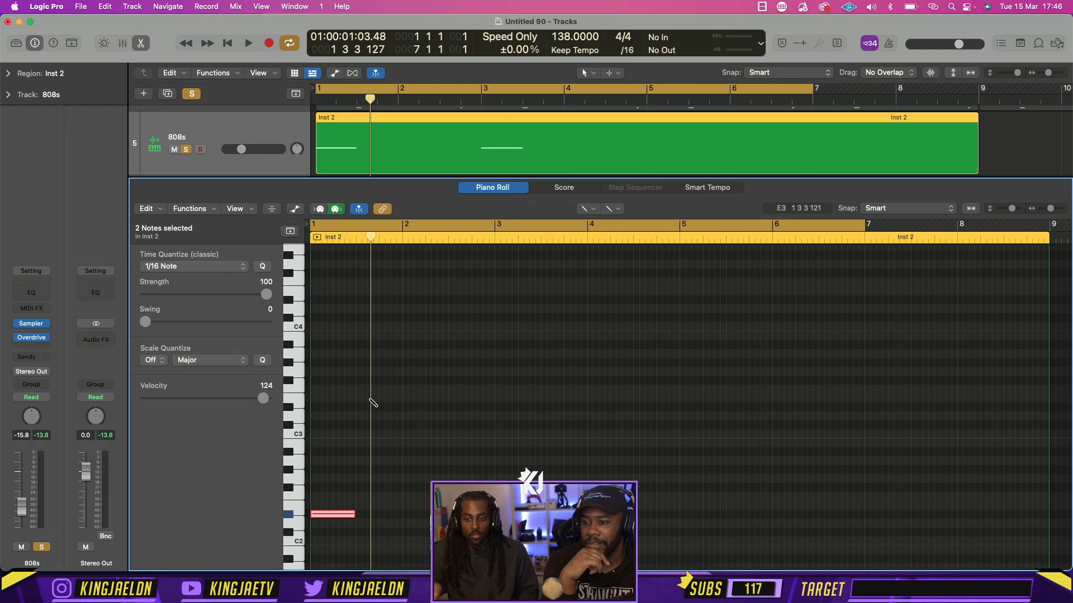
{"action": "key", "text": "space"}
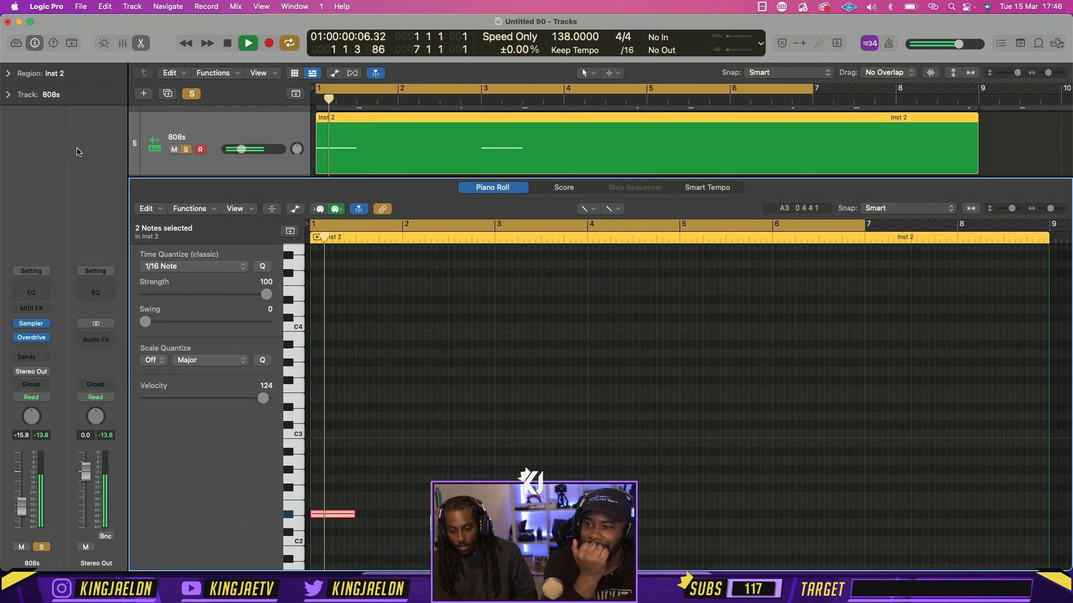
{"action": "left_click", "coordinate": [142, 43]}
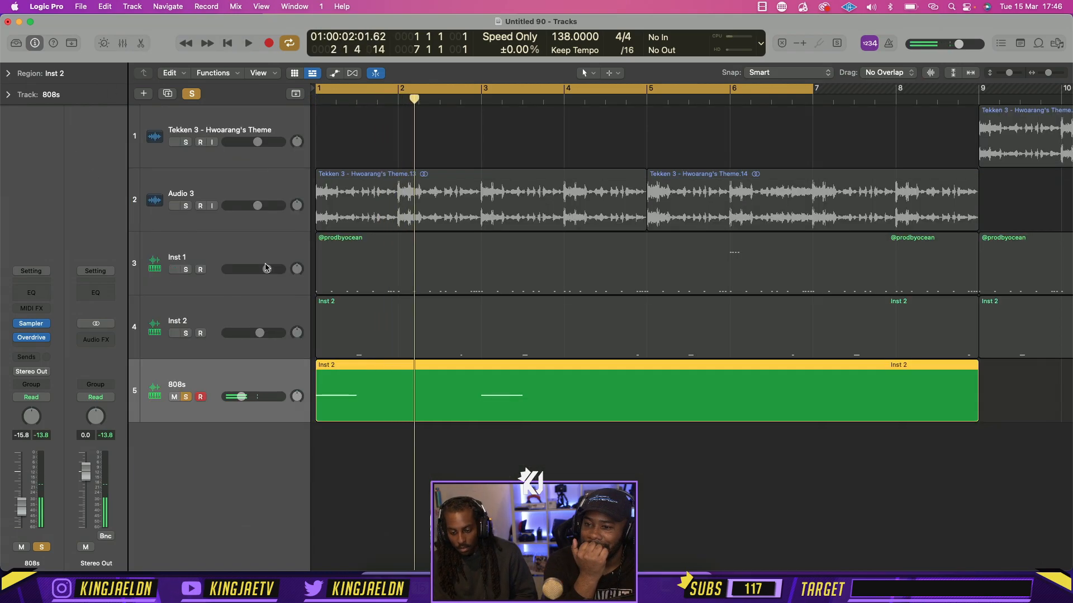
Solo the Inst 1 and Inst 2 tracks along with the 808s track and play them together from bar 1
{"action": "left_click_drag", "start_coordinate": [185, 276], "coordinate": [186, 333]}
{"action": "key", "text": "space"}
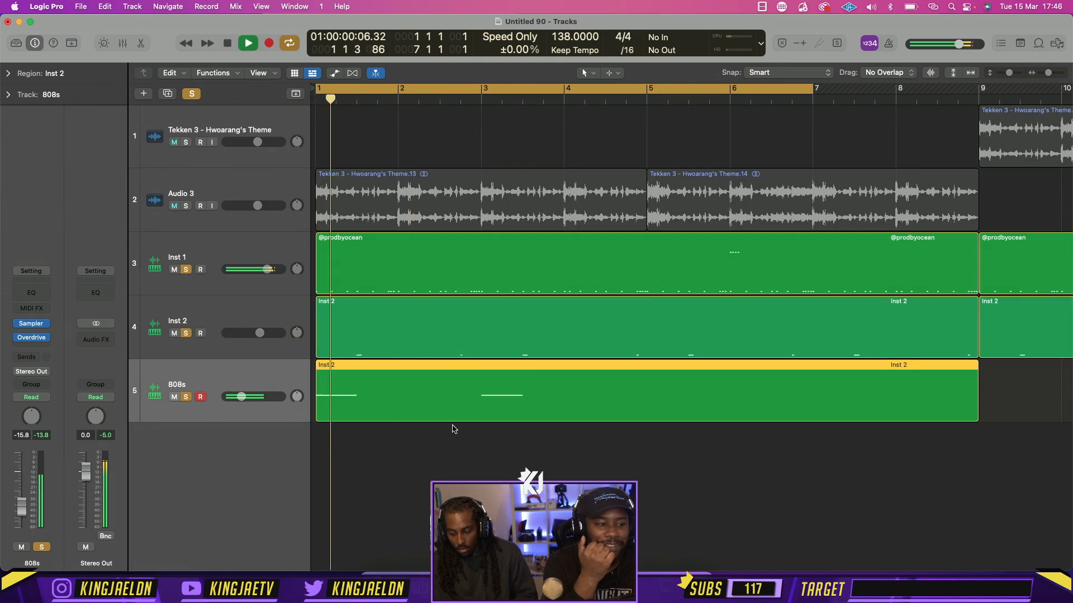
Open the 808s region in the Piano Roll, add a short A2 note near the end of bar 2, and play the pattern
{"action": "double_click", "coordinate": [489, 386]}
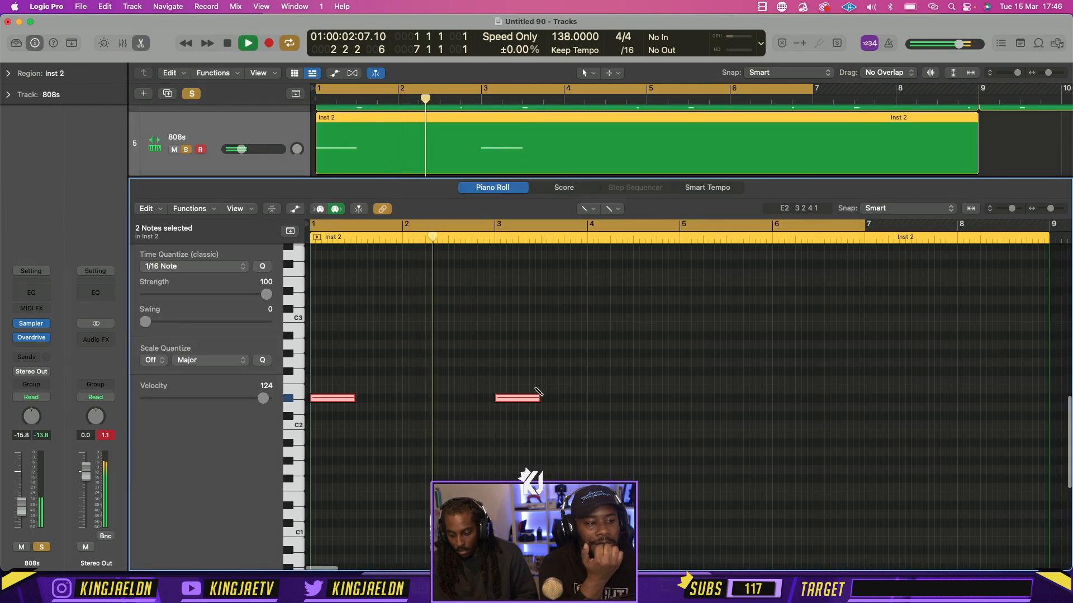
{"action": "key", "text": "space"}
{"action": "left_click", "coordinate": [474, 354]}
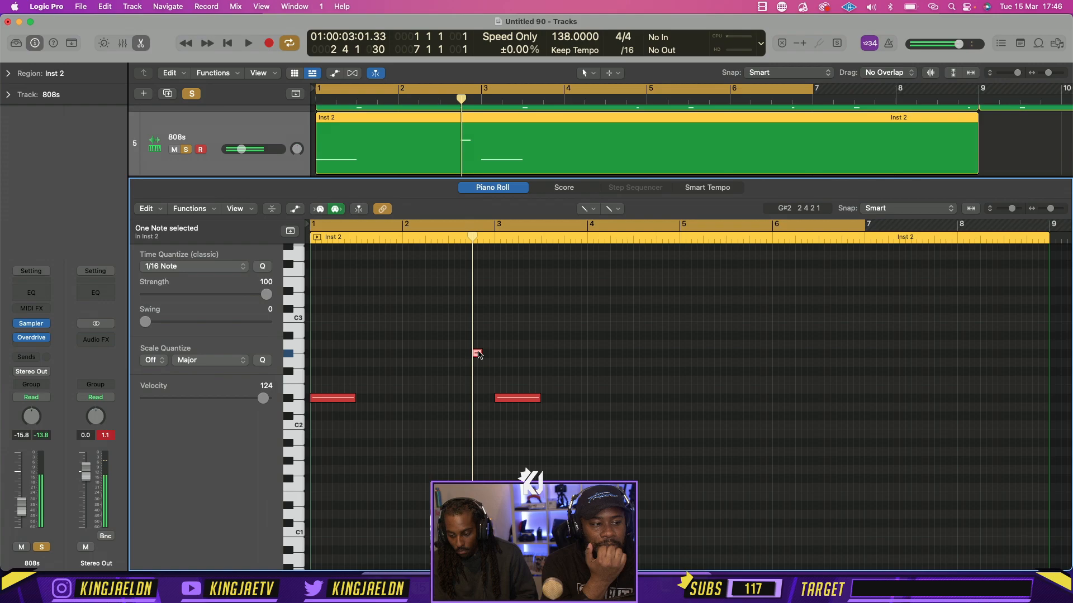
{"action": "mouse_move", "coordinate": [477, 354]}
{"action": "left_mouse_down"}
{"action": "mouse_move", "coordinate": [487, 355]}
{"action": "mouse_move", "coordinate": [482, 343]}
{"action": "left_mouse_up"}
{"action": "key", "text": "space"}
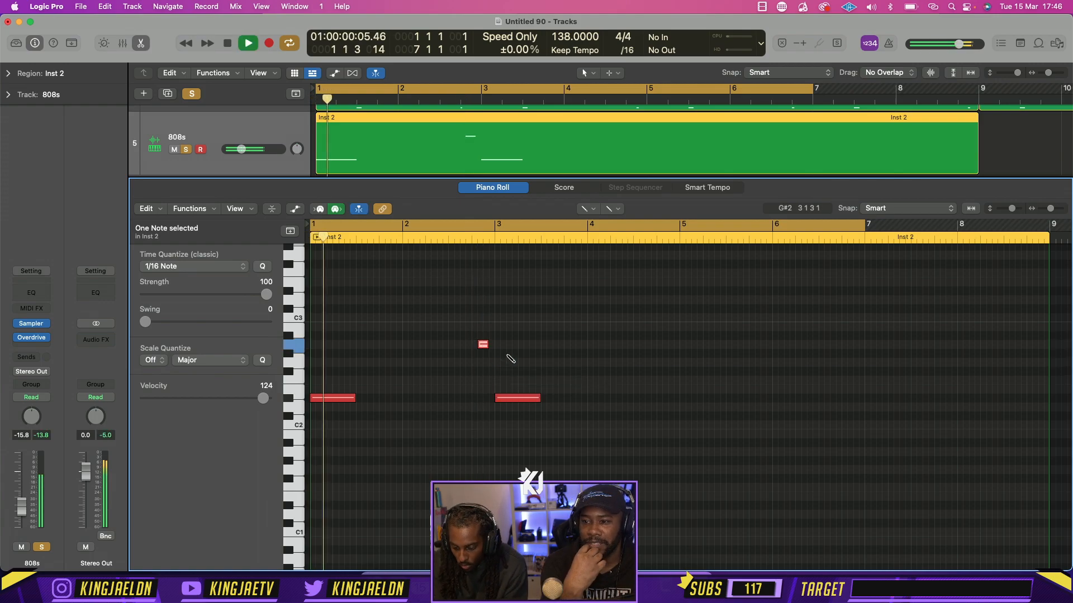
Move the A2 note back to beat 4 of bar 2 and add a short G#2 note directly after it
{"action": "key", "text": "super+Right"}
{"action": "key", "text": "super+Right"}
{"action": "left_click_drag", "start_coordinate": [949, 346], "coordinate": [920, 346]}
{"action": "key", "text": "space"}
{"action": "left_click", "coordinate": [958, 355]}
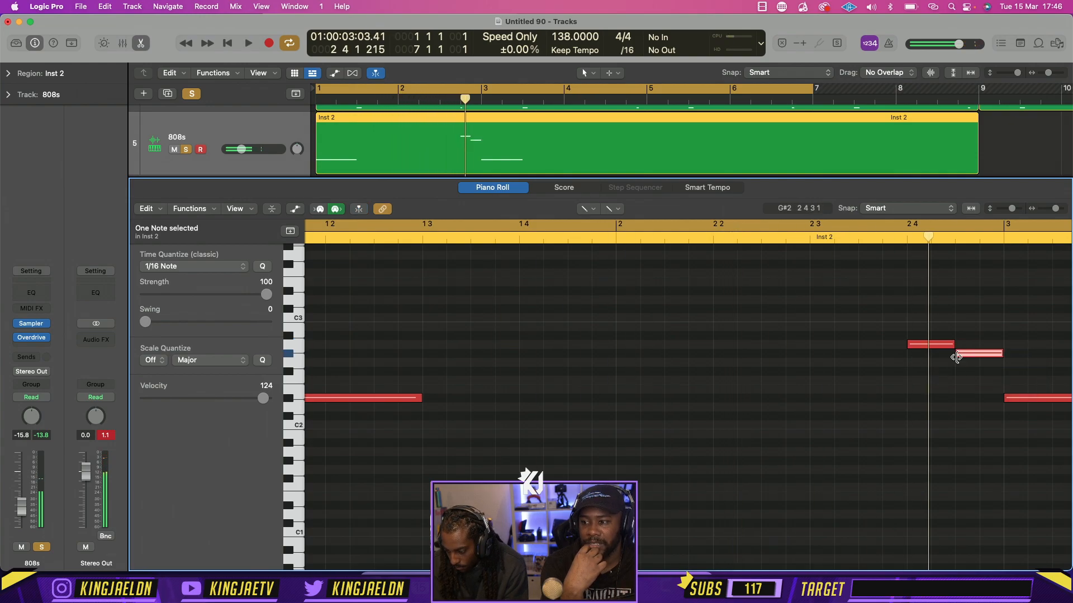
Add two short D#2 notes beneath the A2 and G#2 notes, and transpose those two upper notes up one octave
{"action": "left_click", "coordinate": [912, 399]}
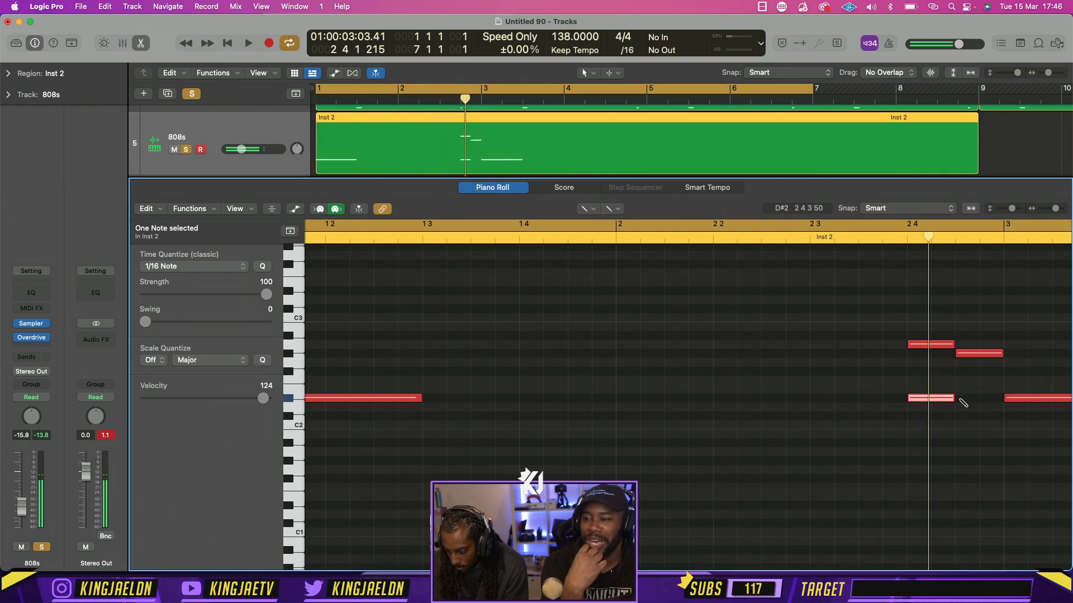
{"action": "left_click", "coordinate": [587, 208]}
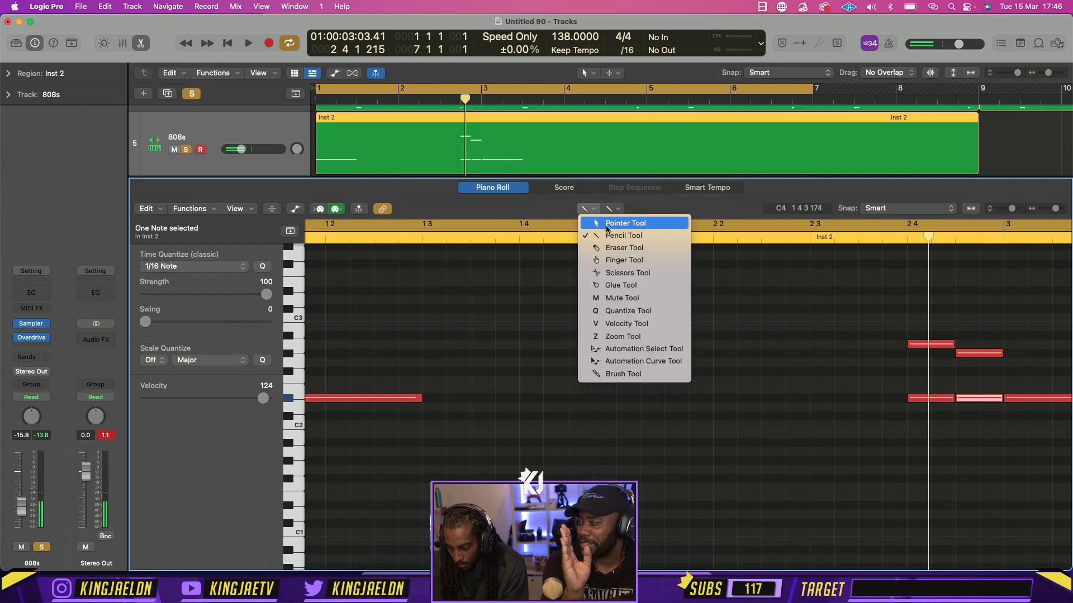
{"action": "left_click", "coordinate": [607, 225]}
{"action": "left_click_drag", "start_coordinate": [979, 370], "coordinate": [886, 294]}
{"action": "key", "text": "shift+alt+Up"}
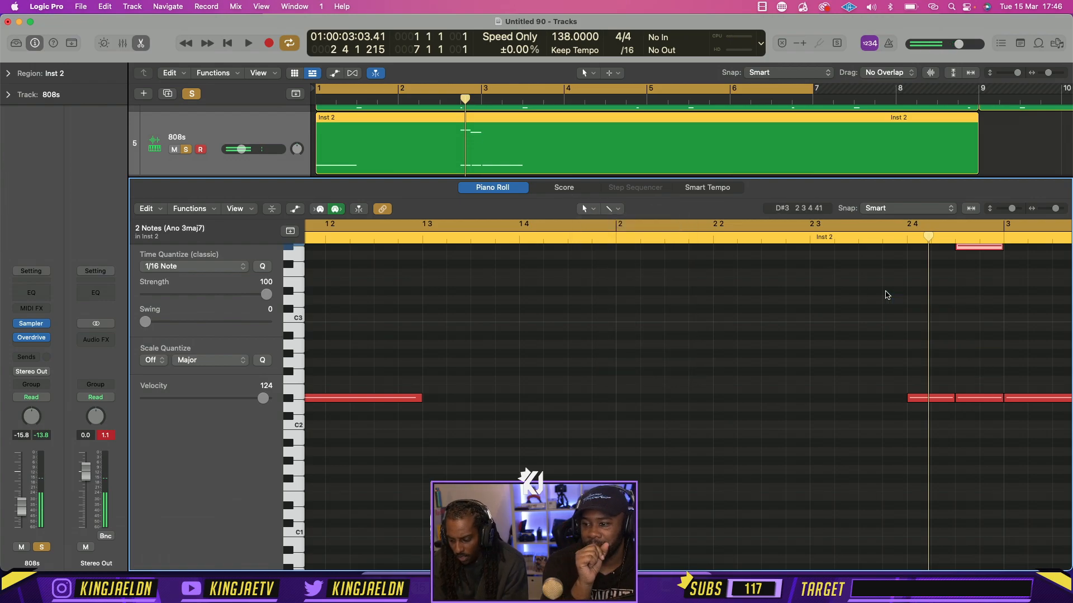
Play the edited 808 pattern with the drums from bar 1 and stop in bar 3
{"action": "left_click", "coordinate": [960, 360]}
{"action": "key", "text": "space"}
{"action": "key", "text": "super+Left"}
{"action": "key", "text": "super+Left"}
{"action": "key", "text": "super+Left"}
{"action": "key", "text": "super+Left"}
{"action": "key", "text": "super+Left"}
{"action": "key", "text": "super+Left"}
{"action": "key", "text": "super+Left"}
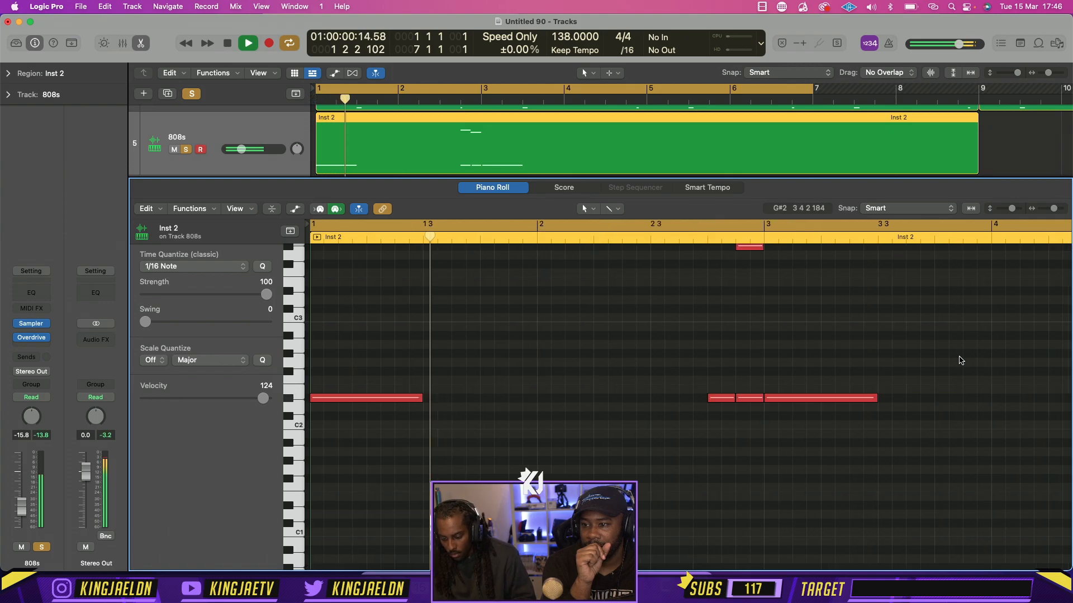
{"action": "scroll", "coordinate": [699, 385], "scroll_direction": "up", "scroll_amount": 5}
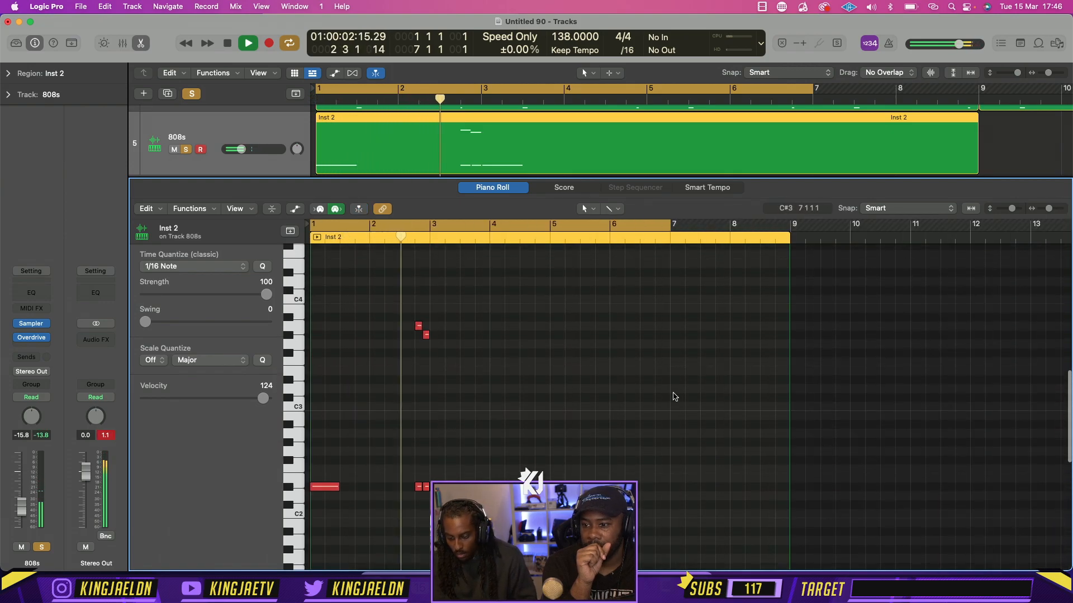
{"action": "key", "text": "space"}
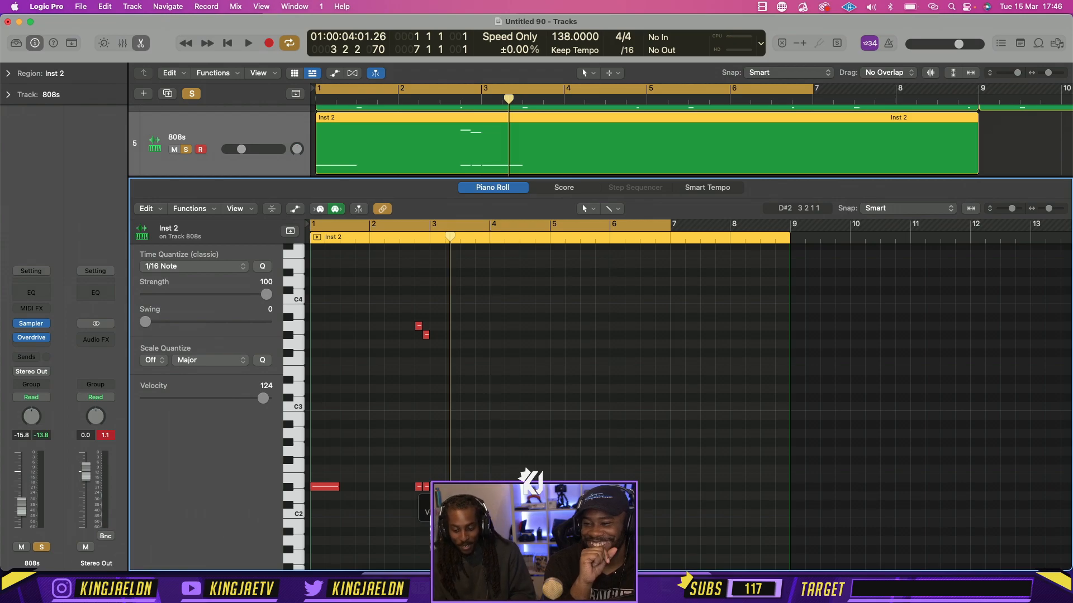
Copy the long D#2 note from bar 3 to the start of bar 5 and shorten the region to end at bar 7
{"action": "left_click_drag", "start_coordinate": [458, 487], "coordinate": [565, 489]}
{"action": "key", "text": "space"}
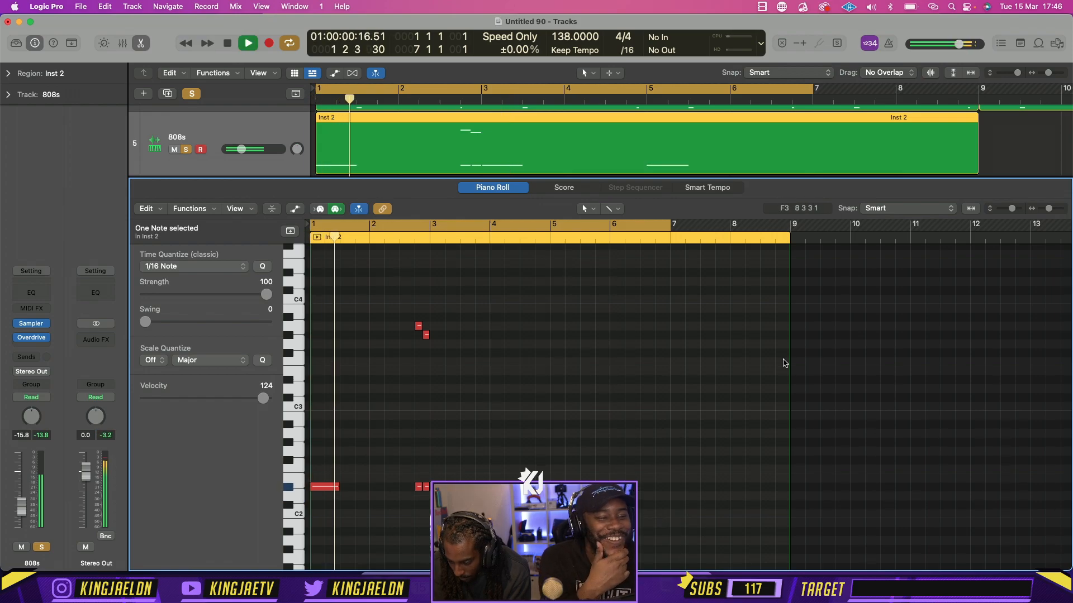
{"action": "left_click_drag", "start_coordinate": [789, 362], "coordinate": [671, 364]}
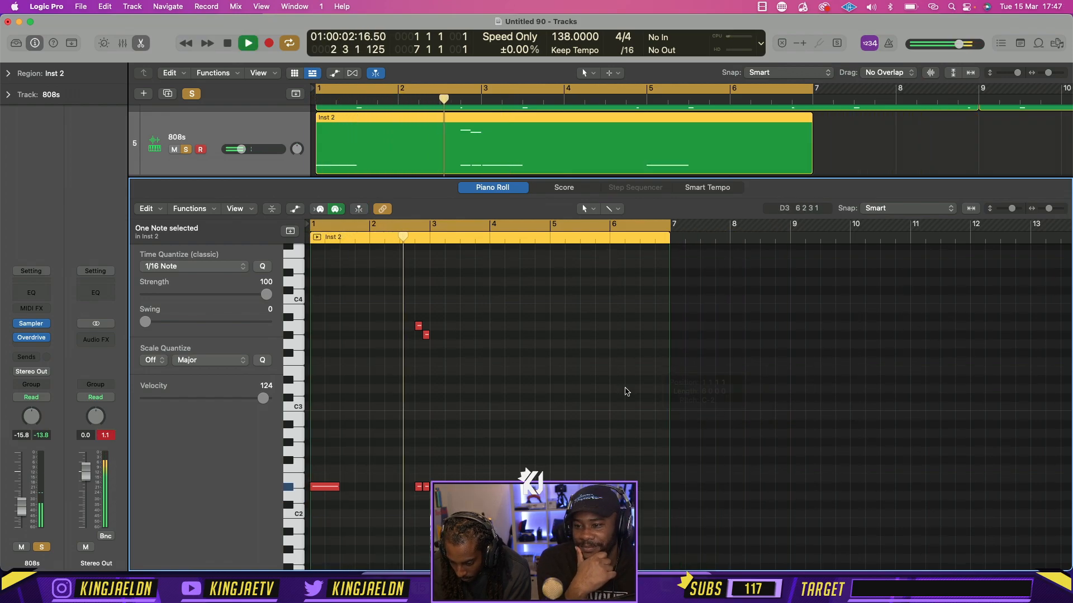
Draw one-beat A3 and G#3 notes on beats 3 and 4 of bar 4, with matching D#2 notes beneath them
{"action": "key", "text": "super+Right"}
{"action": "key", "text": "super+Right"}
{"action": "key", "text": "super+Right"}
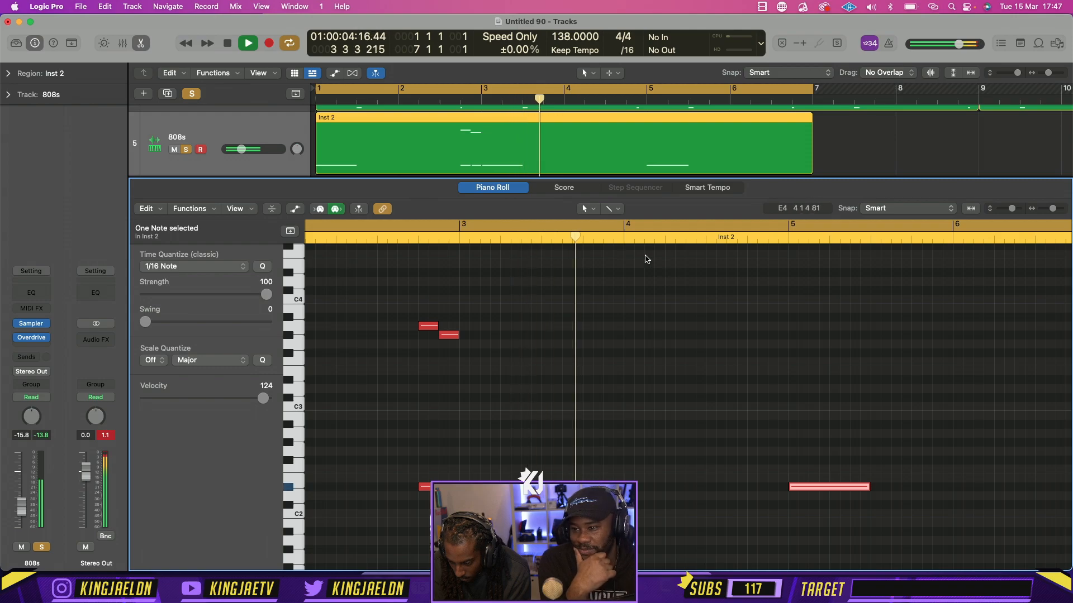
{"action": "left_click", "coordinate": [585, 209]}
{"action": "left_click", "coordinate": [599, 235]}
{"action": "key", "text": "space"}
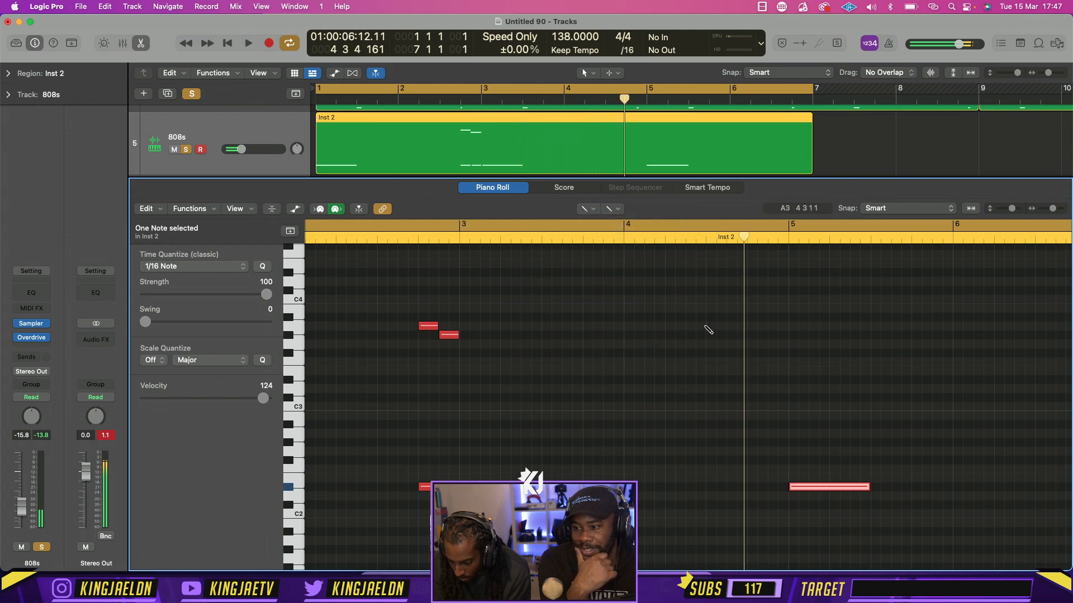
{"action": "left_click", "coordinate": [709, 329]}
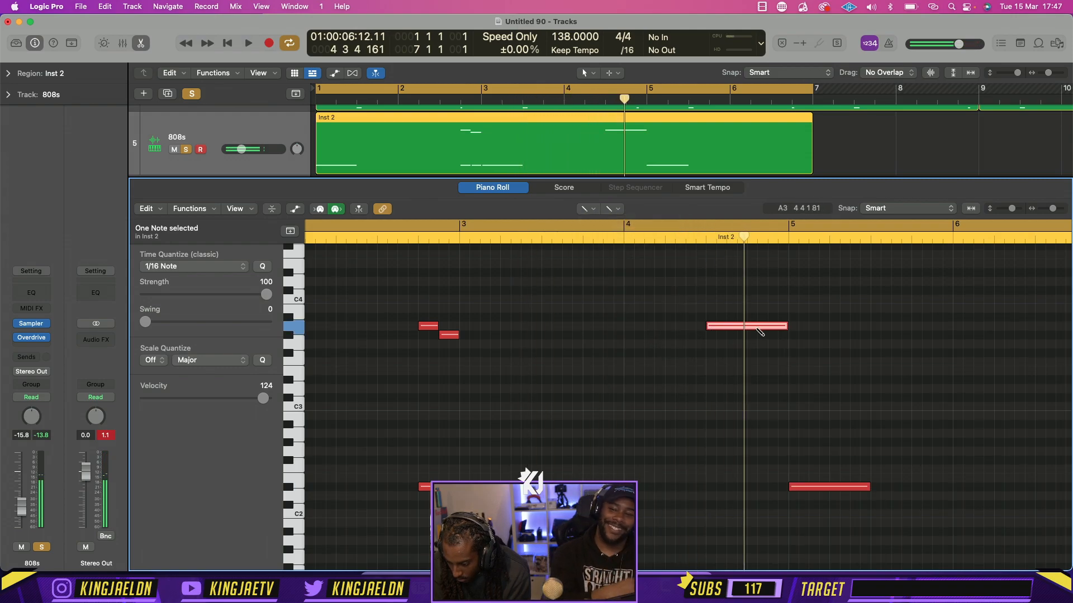
{"action": "left_click_drag", "start_coordinate": [785, 330], "coordinate": [726, 326]}
{"action": "left_click", "coordinate": [751, 334]}
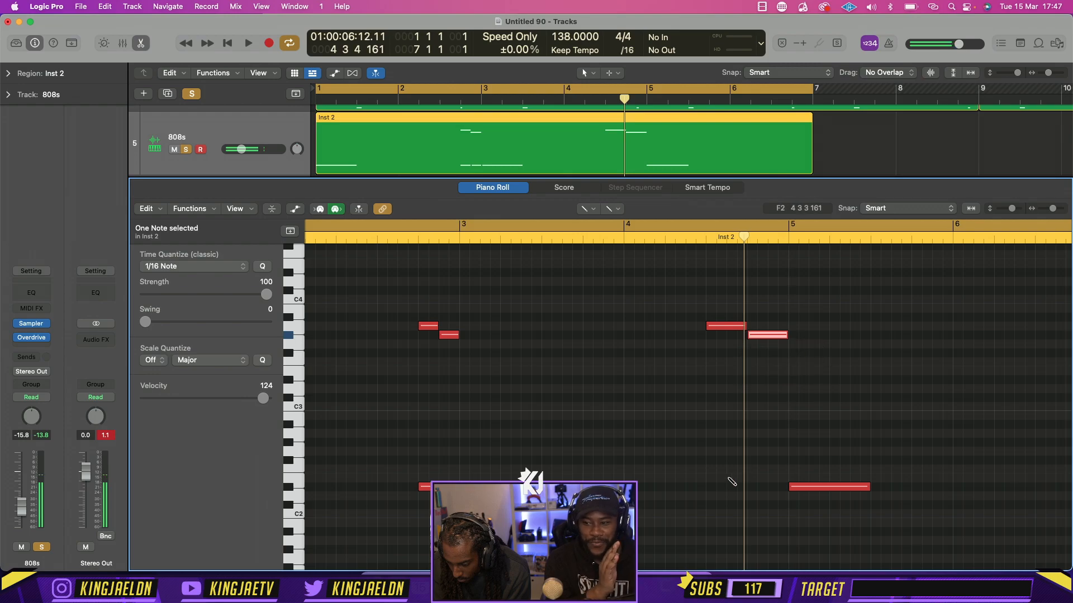
{"action": "left_click", "coordinate": [712, 487]}
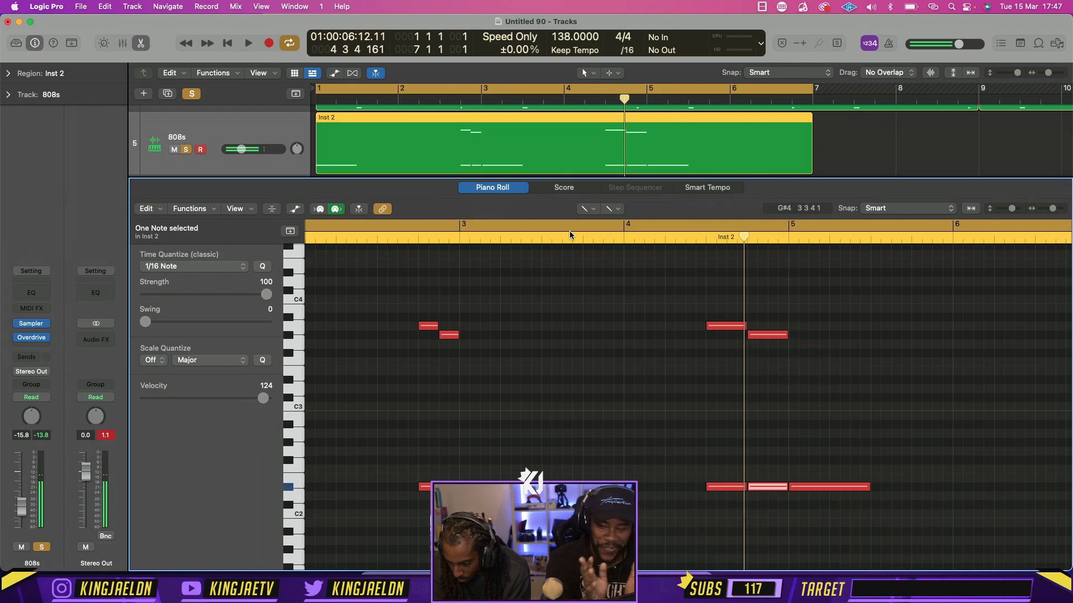
Cycle bars 3 to 5, halve the length of bar 4's G#3 note, and add a short D#4 note after it
{"action": "left_click_drag", "start_coordinate": [470, 222], "coordinate": [788, 224]}
{"action": "left_click_drag", "start_coordinate": [786, 335], "coordinate": [768, 335]}
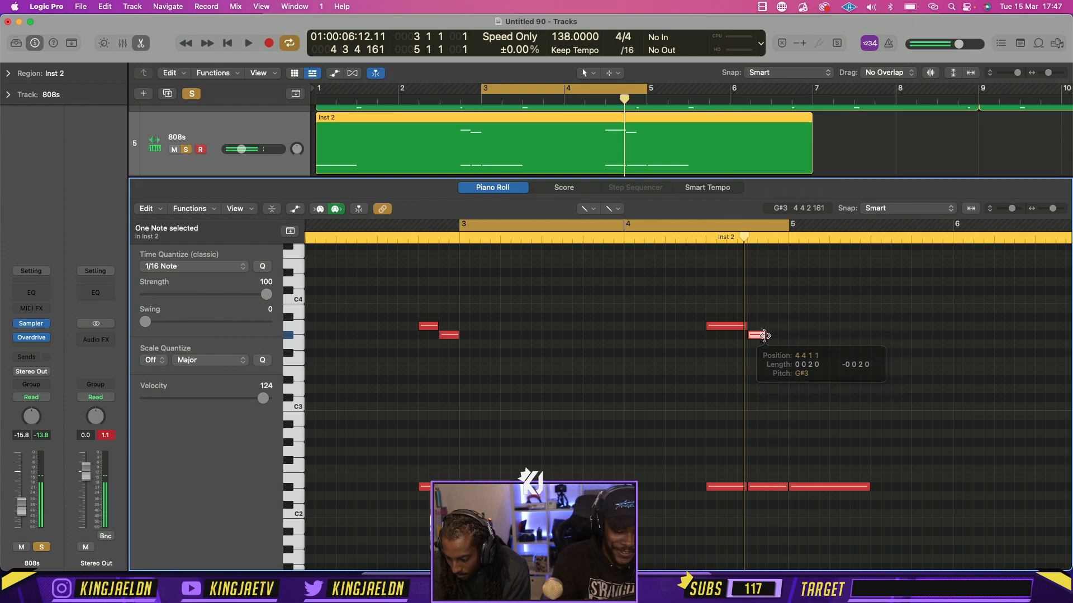
{"action": "left_click", "coordinate": [771, 336]}
{"action": "key", "text": "shift+alt+Up"}
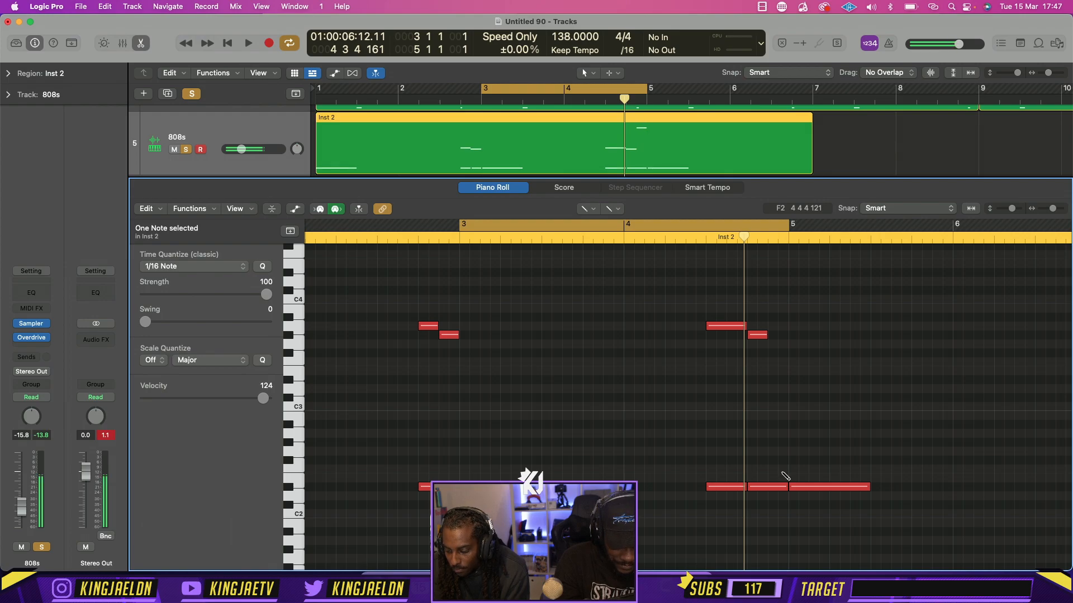
{"action": "key", "text": "shift+alt+Down"}
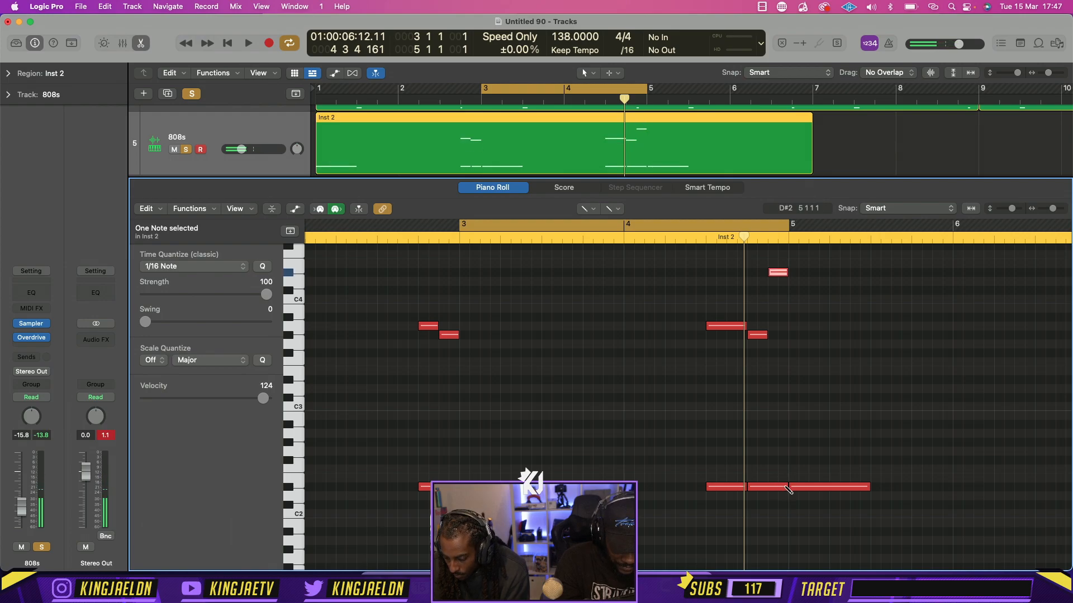
Shorten the D#2 note on beat 4 of bar 4 to half a beat, add another D#2 after it, and play the loop
{"action": "left_click_drag", "start_coordinate": [787, 486], "coordinate": [767, 486]}
{"action": "left_click", "coordinate": [776, 486]}
{"action": "key", "text": "space"}
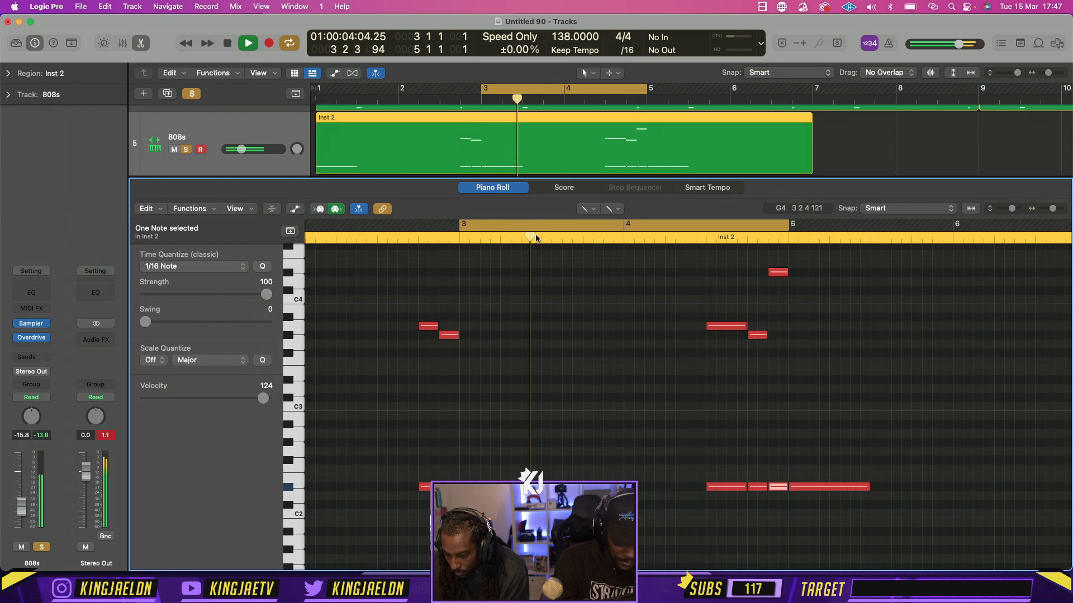
Close the editor, solo the Audio 3 track as well, and play all soloed tracks with the cycle extended to bars 1 to 5
{"action": "left_click", "coordinate": [140, 44]}
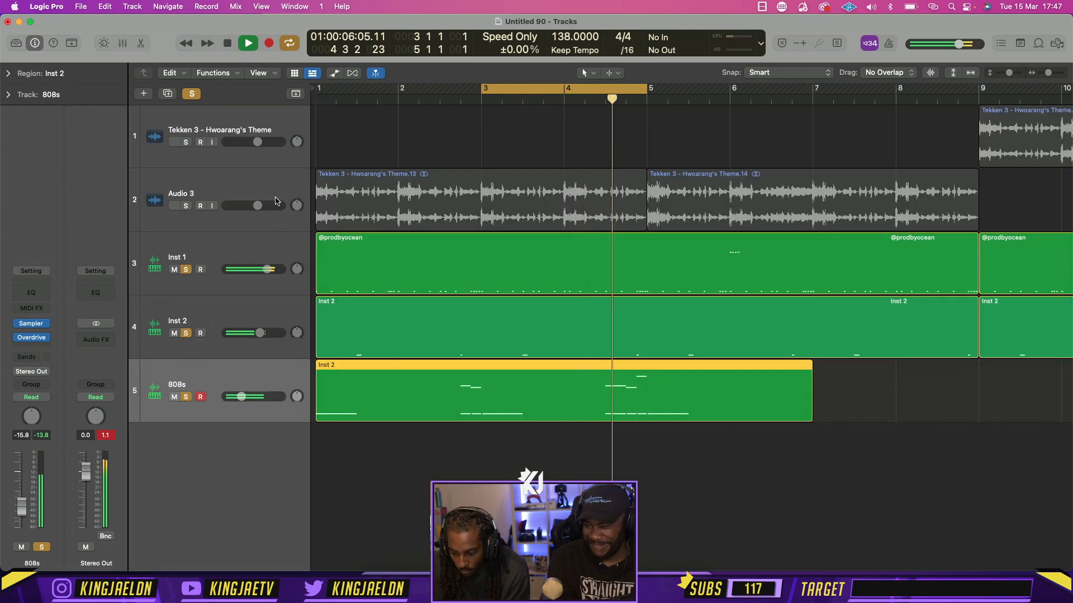
{"action": "left_click", "coordinate": [186, 206]}
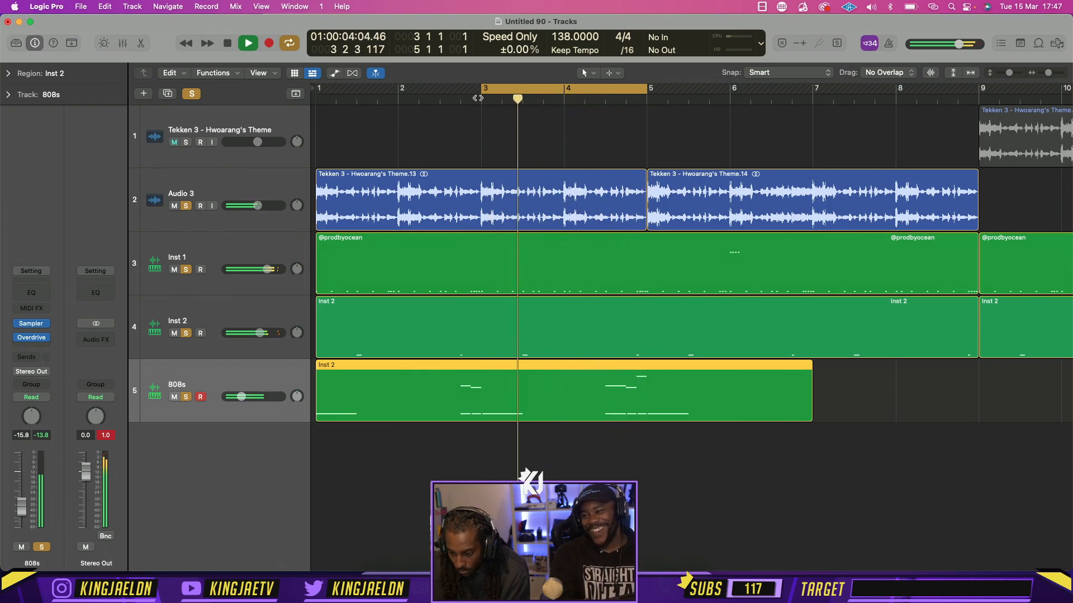
{"action": "left_click_drag", "start_coordinate": [483, 88], "coordinate": [222, 96]}
{"action": "key", "text": "space"}
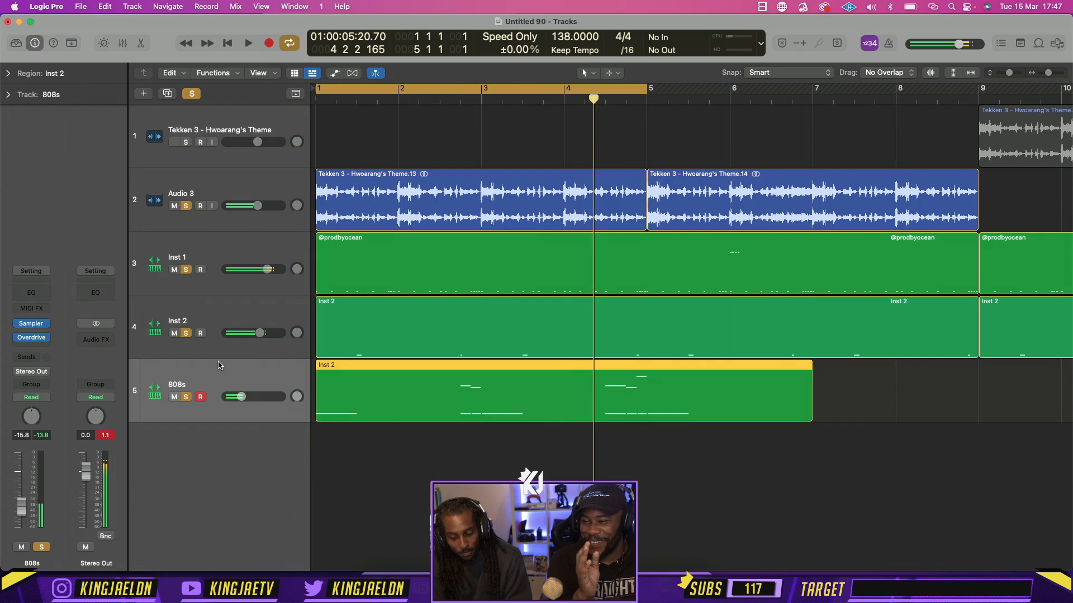
{"action": "key", "text": "space"}
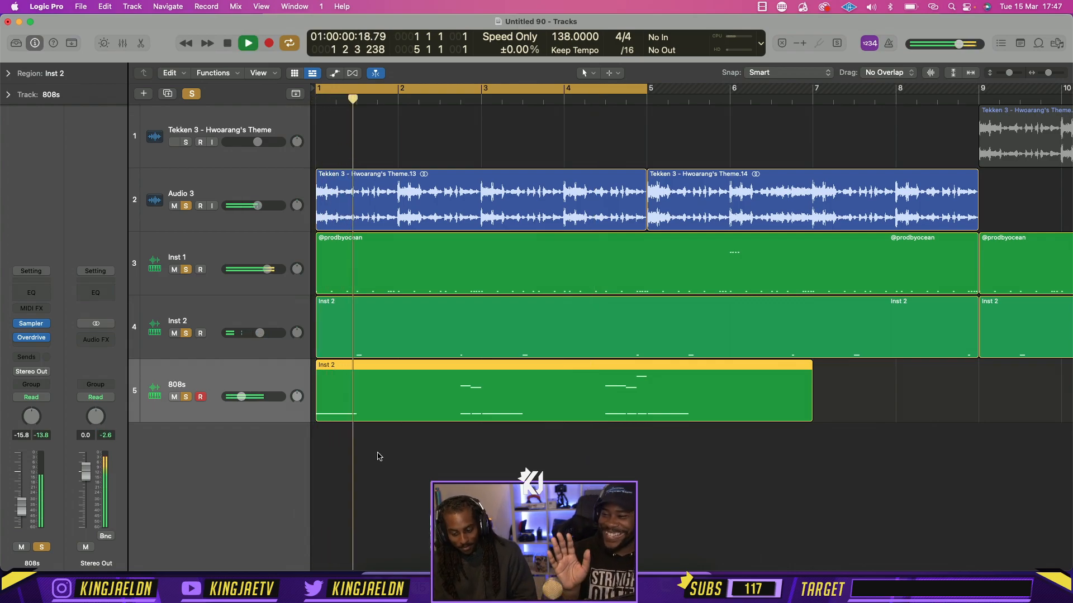
In the 808s track's Overdrive, set Tone to 20000 Hz and Drive to 1.25 dB, and close the plug-in
{"action": "left_click", "coordinate": [371, 466]}
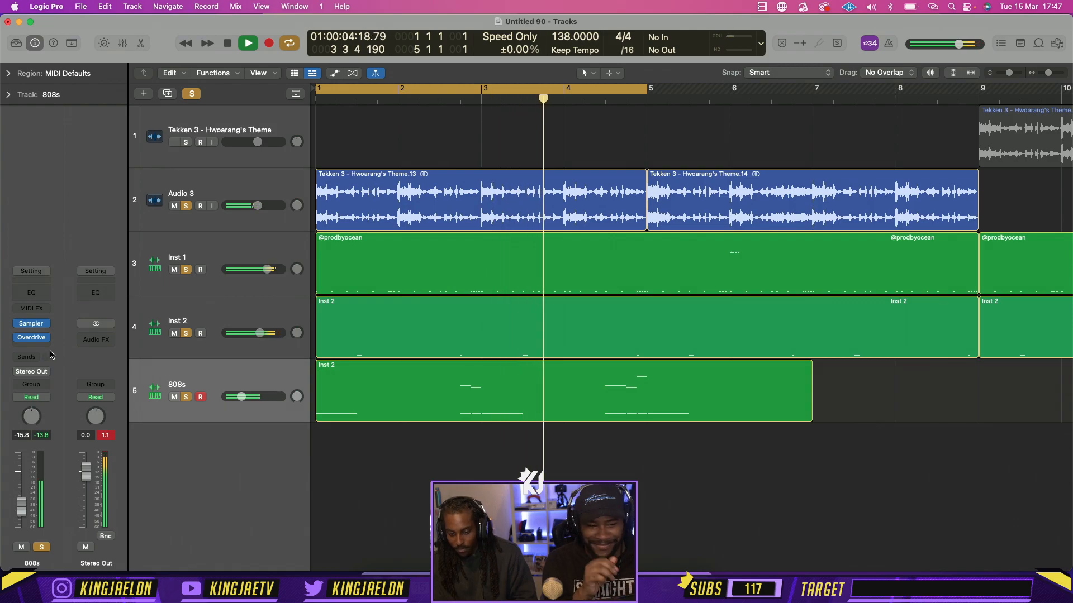
{"action": "left_click", "coordinate": [32, 338]}
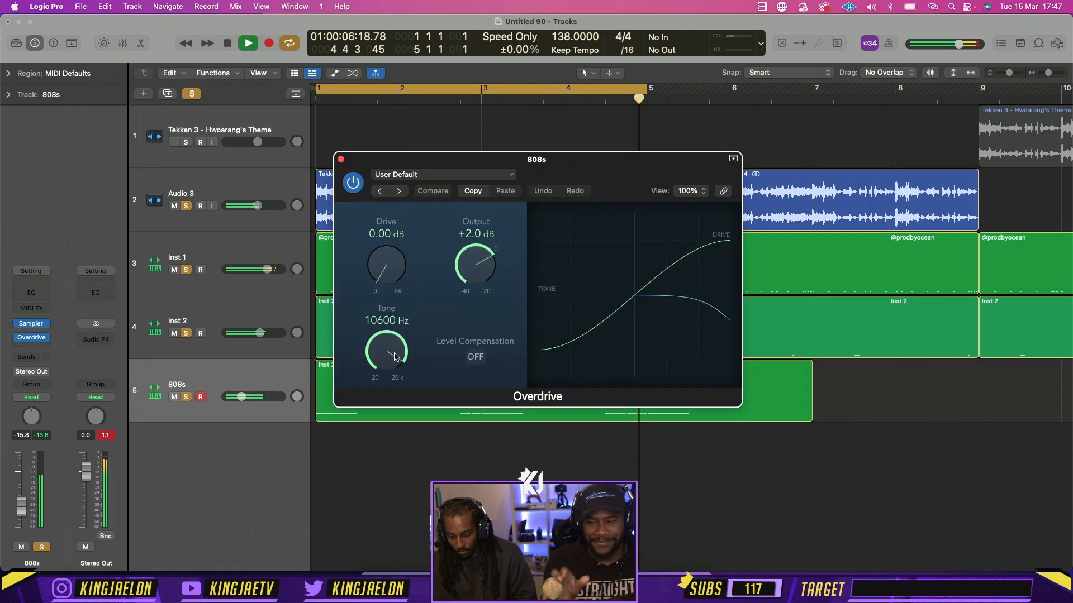
{"action": "left_click_drag", "start_coordinate": [394, 356], "coordinate": [400, 329]}
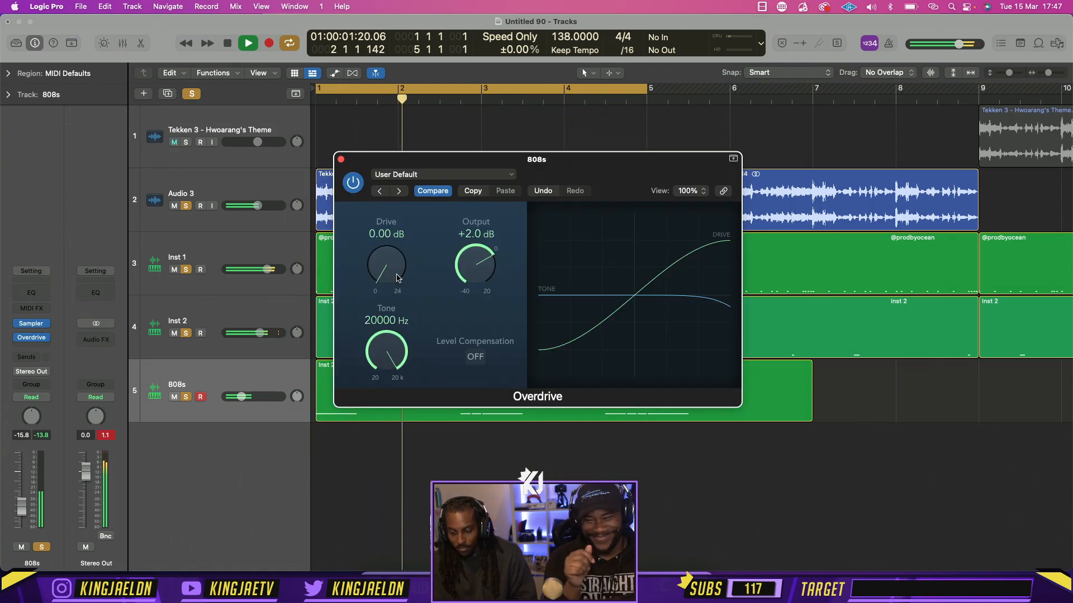
{"action": "left_click_drag", "start_coordinate": [393, 274], "coordinate": [394, 268]}
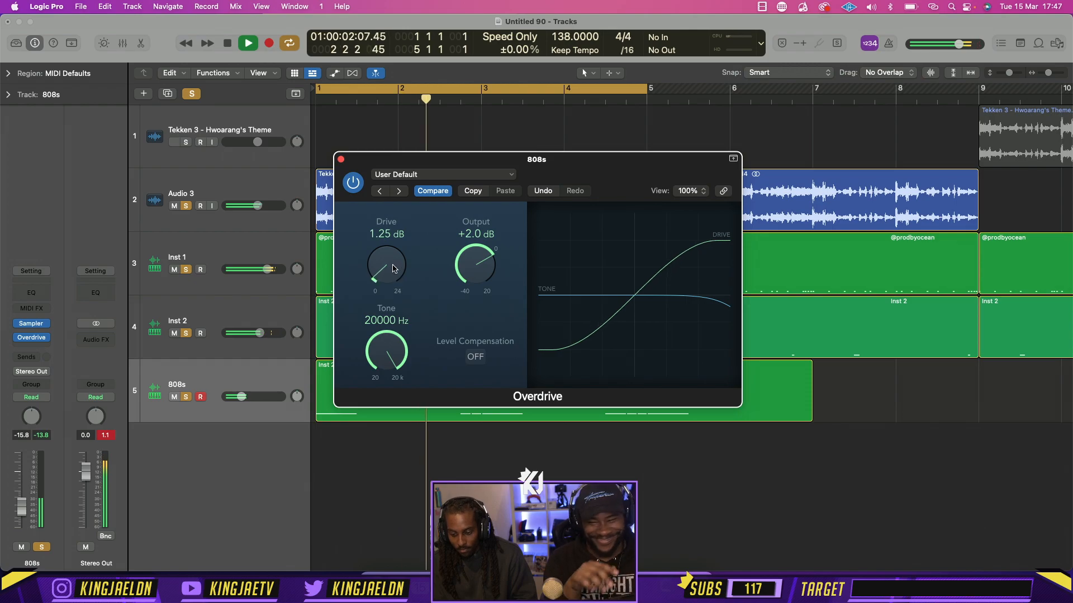
{"action": "left_click", "coordinate": [342, 160]}
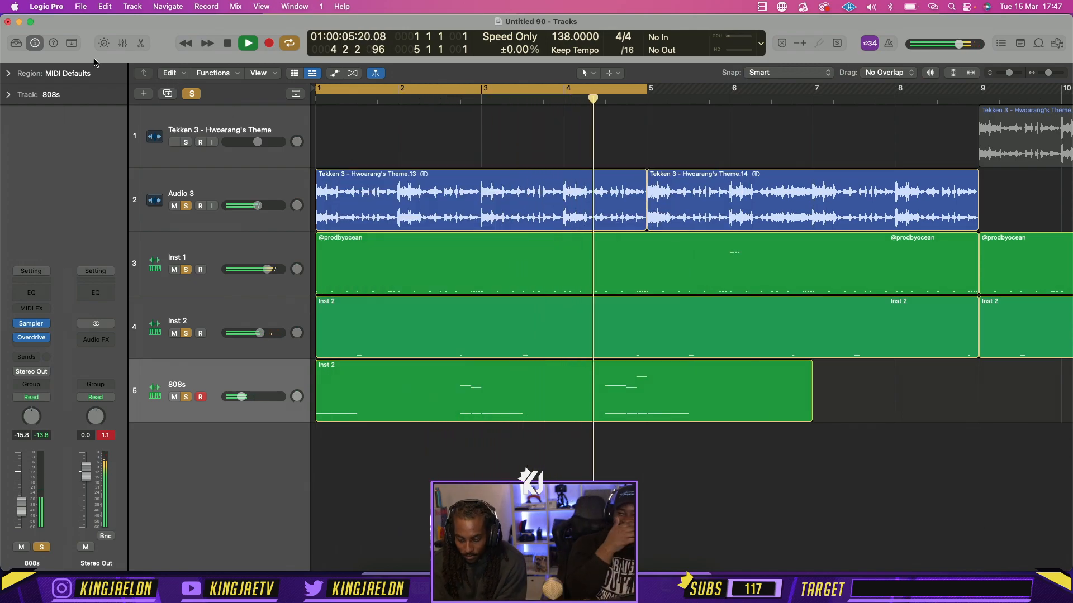
Stop playback, shorten the 808s region to end at bar 5, and repeat it once across bars 5 to 9
{"action": "key", "text": "space"}
{"action": "left_click", "coordinate": [545, 396]}
{"action": "key", "text": "super+r"}
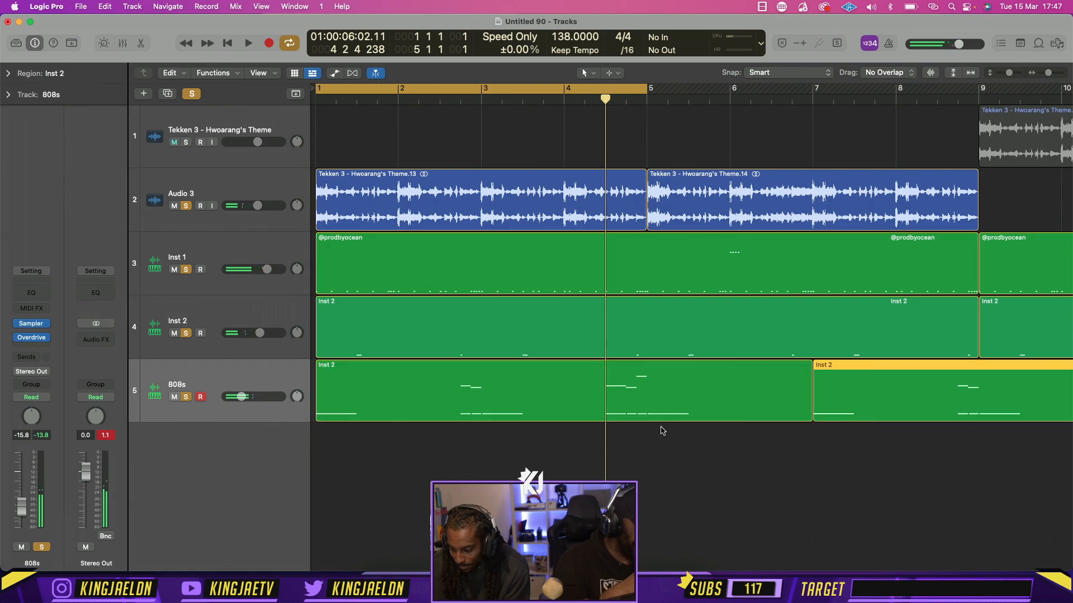
{"action": "key", "text": "super+z"}
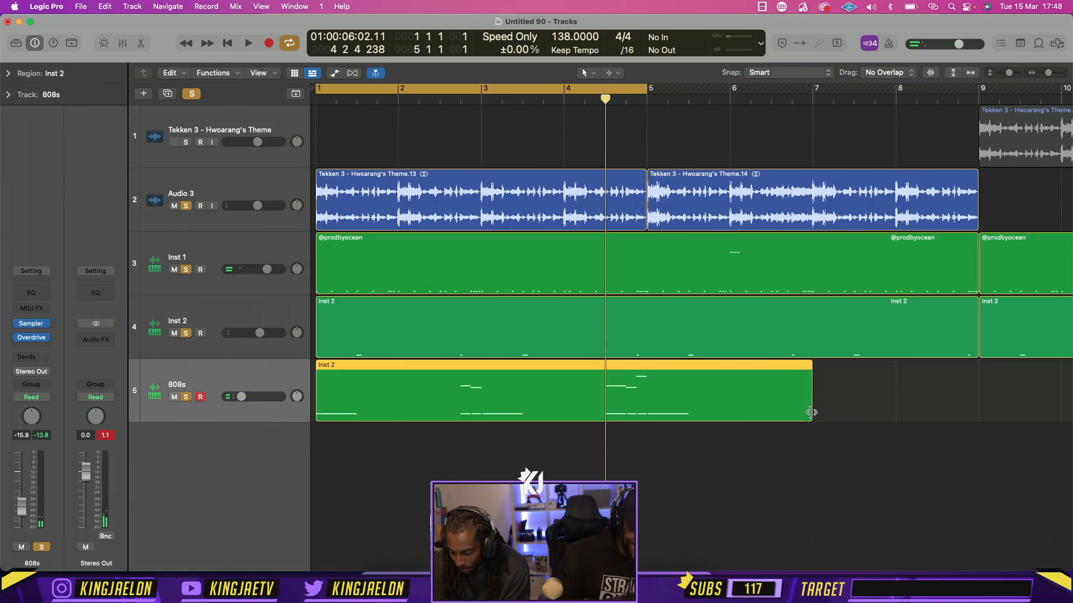
{"action": "left_click_drag", "start_coordinate": [811, 412], "coordinate": [646, 412]}
{"action": "key", "text": "super+r"}
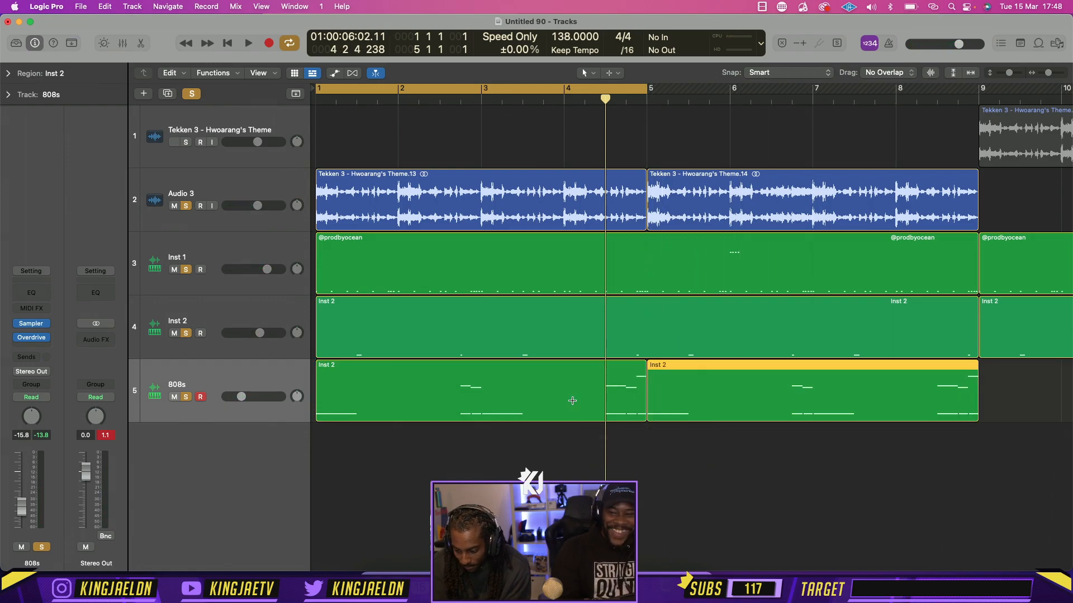
Move the cycle range to bars 5 to 9, play it briefly, and open the repeated 808s region in the Piano Roll
{"action": "left_click_drag", "start_coordinate": [622, 91], "coordinate": [952, 91]}
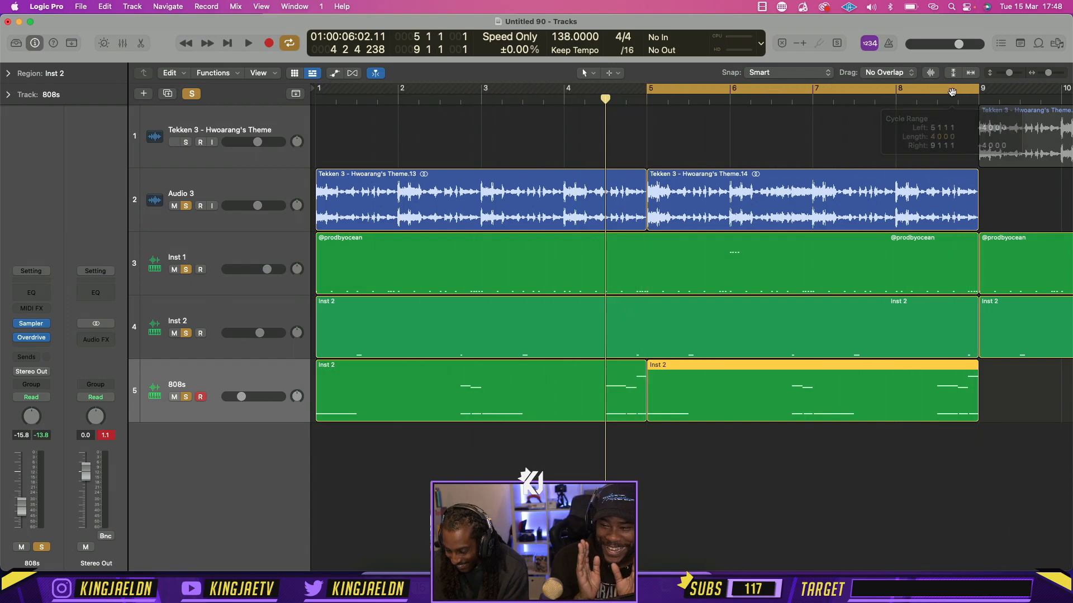
{"action": "key", "text": "space"}
Add a two-beat D#2 note starting halfway through beat 4 of bar 5 in the repeated 808s region, and play the pattern
{"action": "key", "text": "space"}
{"action": "key", "text": "e"}
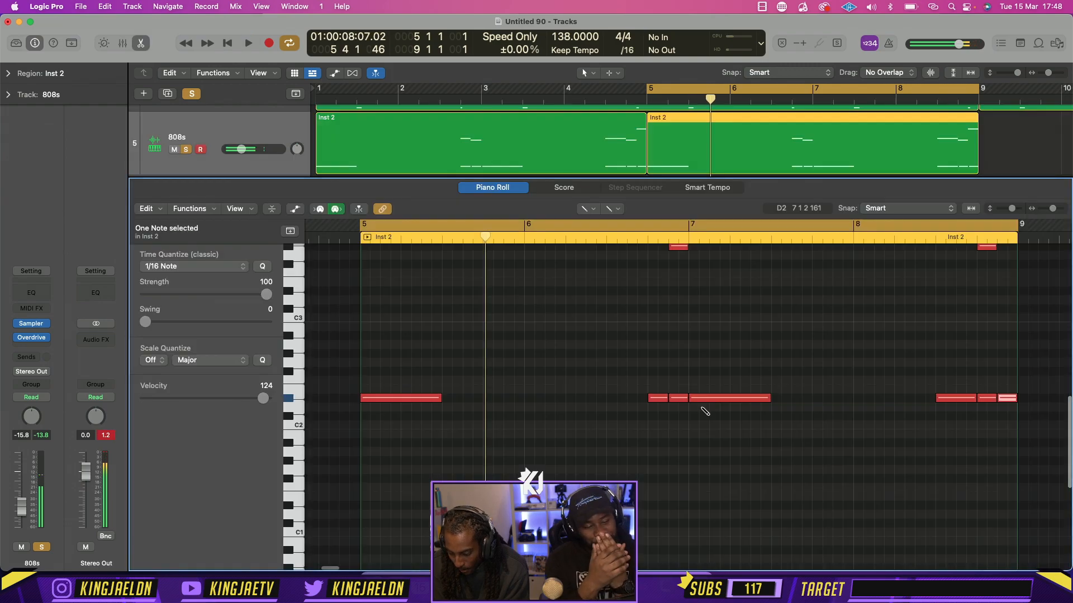
{"action": "left_click", "coordinate": [502, 399]}
{"action": "left_click_drag", "start_coordinate": [501, 399], "coordinate": [511, 398]}
{"action": "key", "text": "space"}
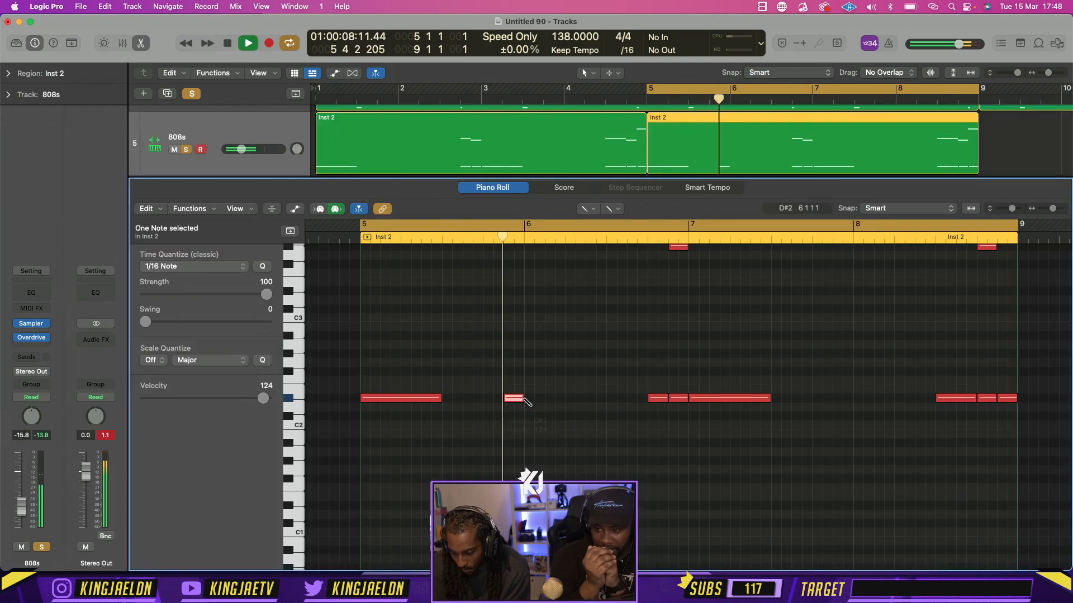
{"action": "key", "text": "space"}
{"action": "left_click_drag", "start_coordinate": [520, 398], "coordinate": [563, 399]}
{"action": "key", "text": "space"}
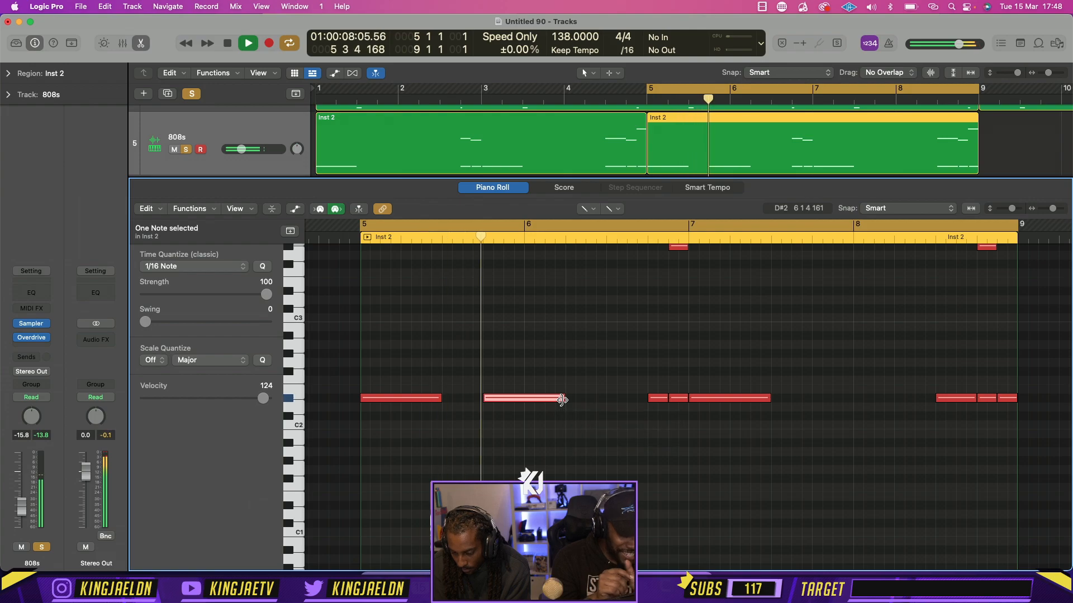
{"action": "key", "text": "space"}
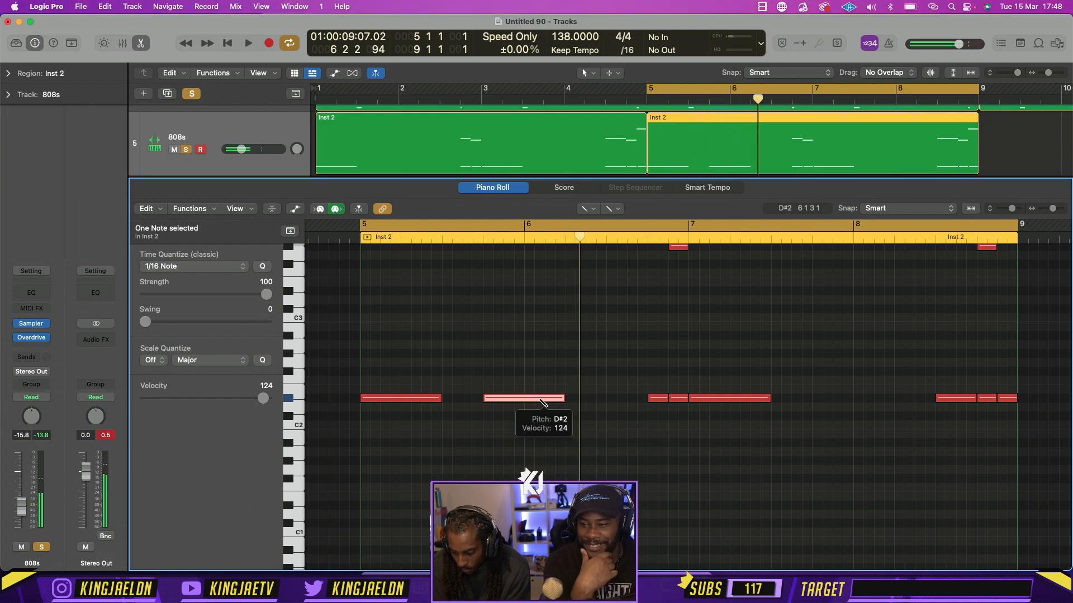
{"action": "left_click_drag", "start_coordinate": [546, 402], "coordinate": [566, 400]}
{"action": "key", "text": "space"}
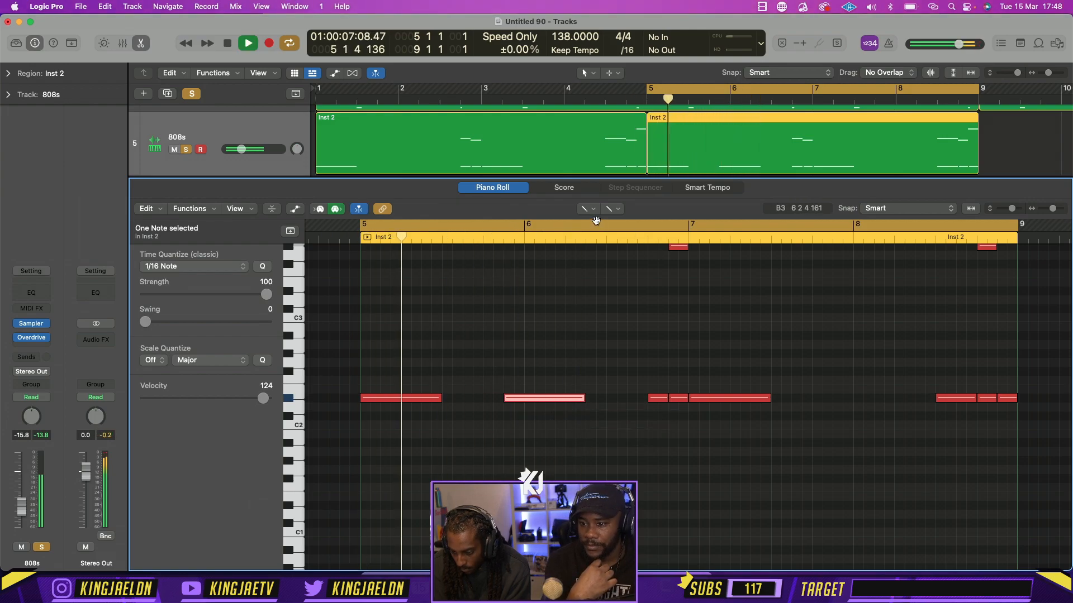
With the Pointer tool, delete the high slide notes and the two short D#2 notes just before bar 7, and audition the result
{"action": "left_click", "coordinate": [588, 209]}
{"action": "left_click", "coordinate": [600, 224]}
{"action": "left_click_drag", "start_coordinate": [640, 268], "coordinate": [625, 247]}
{"action": "key", "text": "BackSpace"}
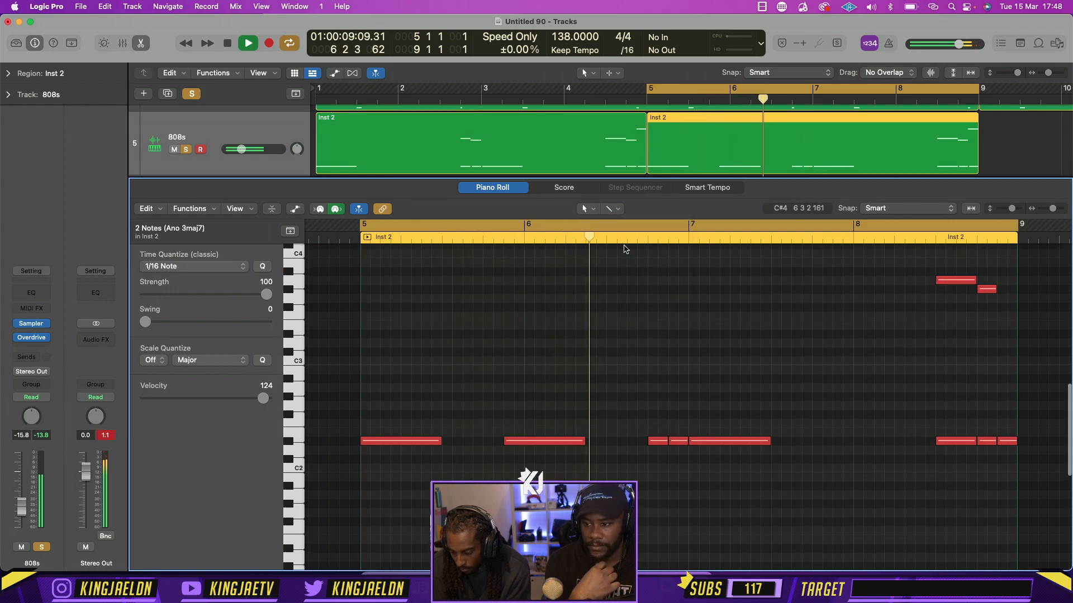
{"action": "key", "text": "space"}
{"action": "key", "text": "space"}
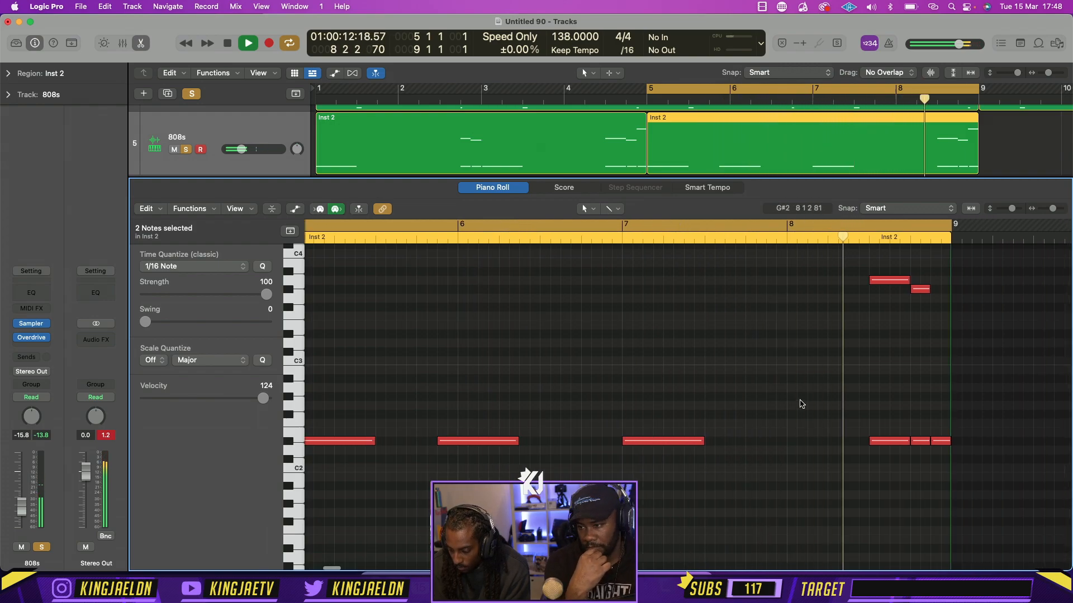
{"action": "key", "text": "space"}
Close the Piano Roll and play the soloed tracks with the cycle over bars 6 to 9, narrowing it to bar 8 during playback
{"action": "left_click", "coordinate": [893, 88]}
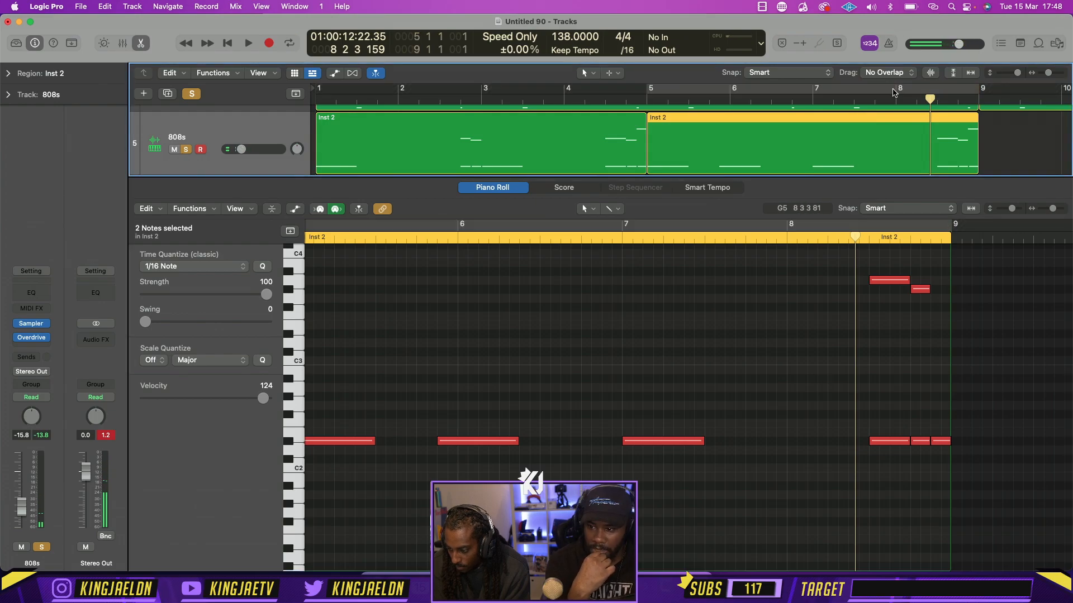
{"action": "left_click_drag", "start_coordinate": [895, 89], "coordinate": [977, 89]}
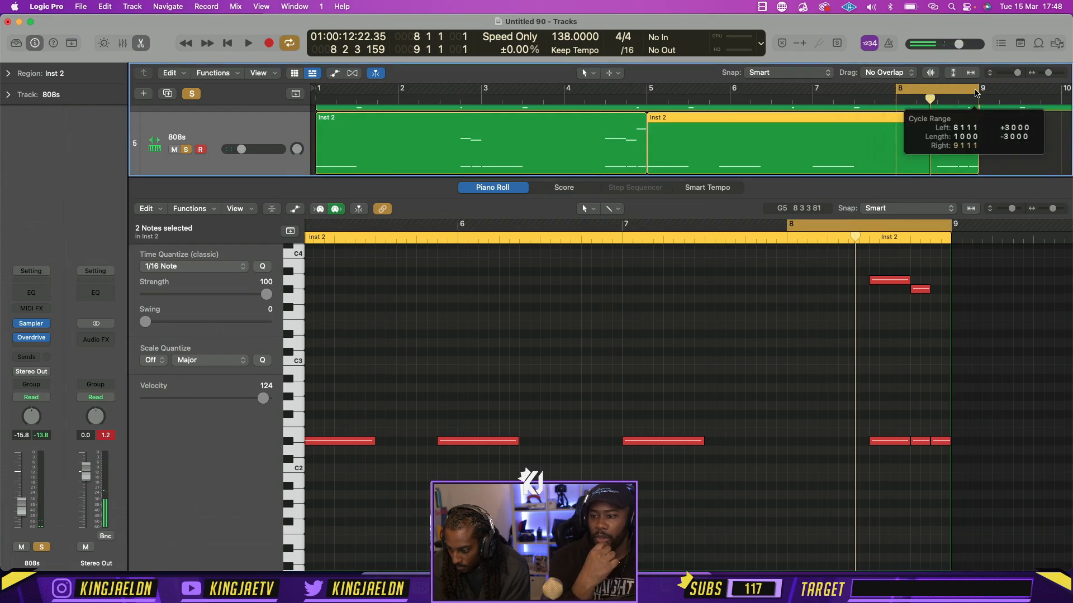
{"action": "left_click", "coordinate": [141, 44]}
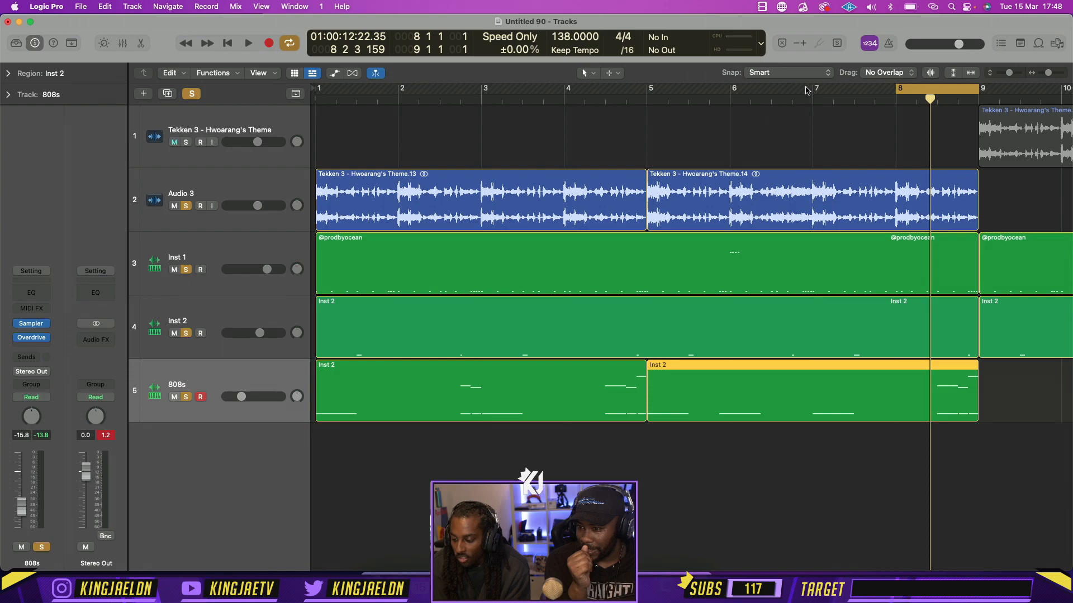
{"action": "left_click_drag", "start_coordinate": [894, 90], "coordinate": [732, 93]}
{"action": "key", "text": "space"}
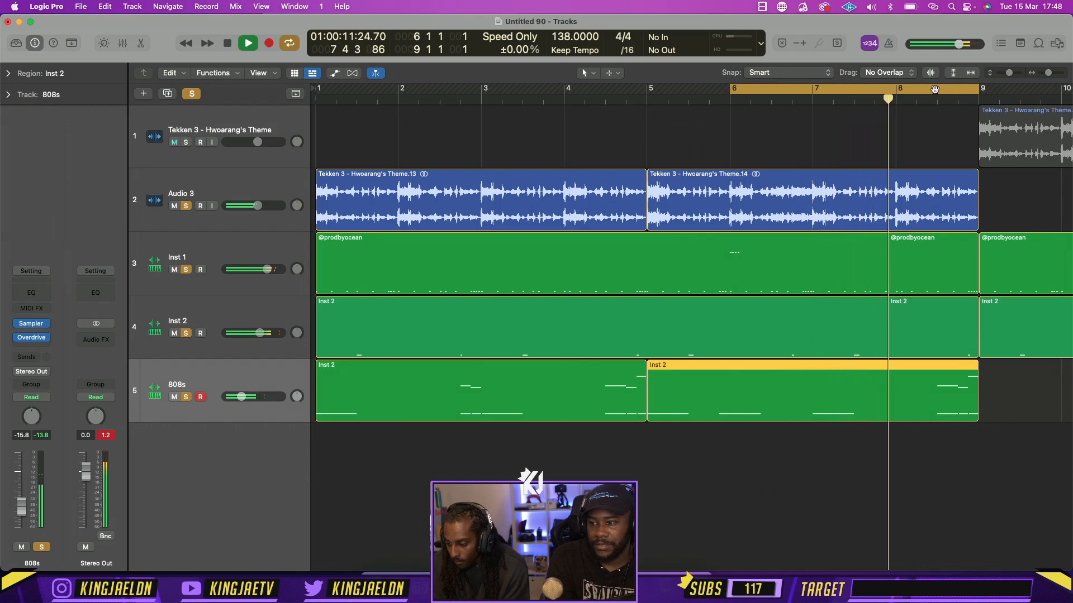
{"action": "left_click_drag", "start_coordinate": [732, 92], "coordinate": [963, 94]}
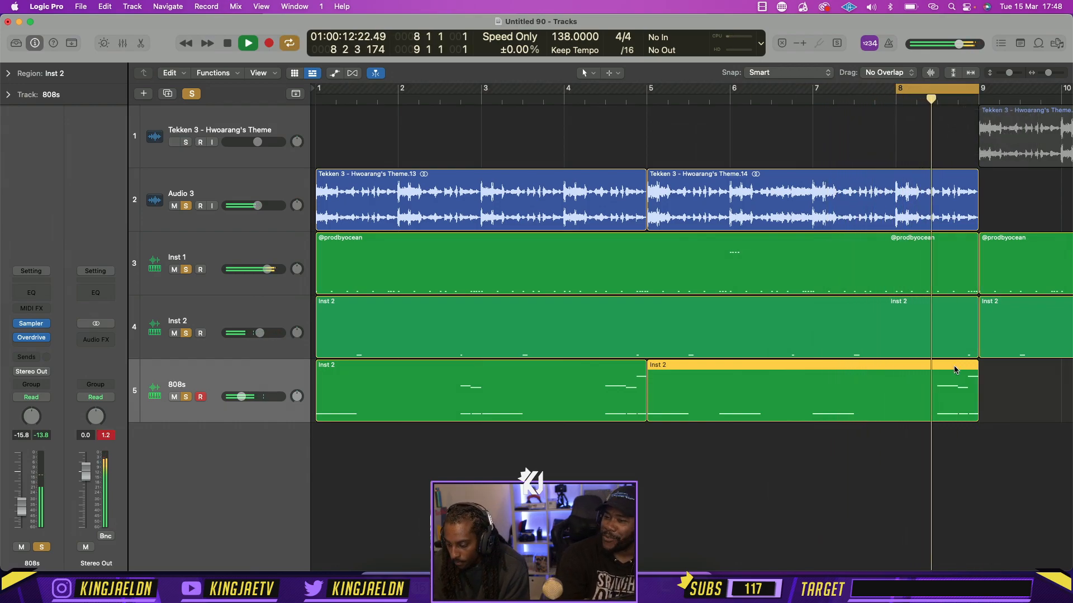
{"action": "key", "text": "space"}
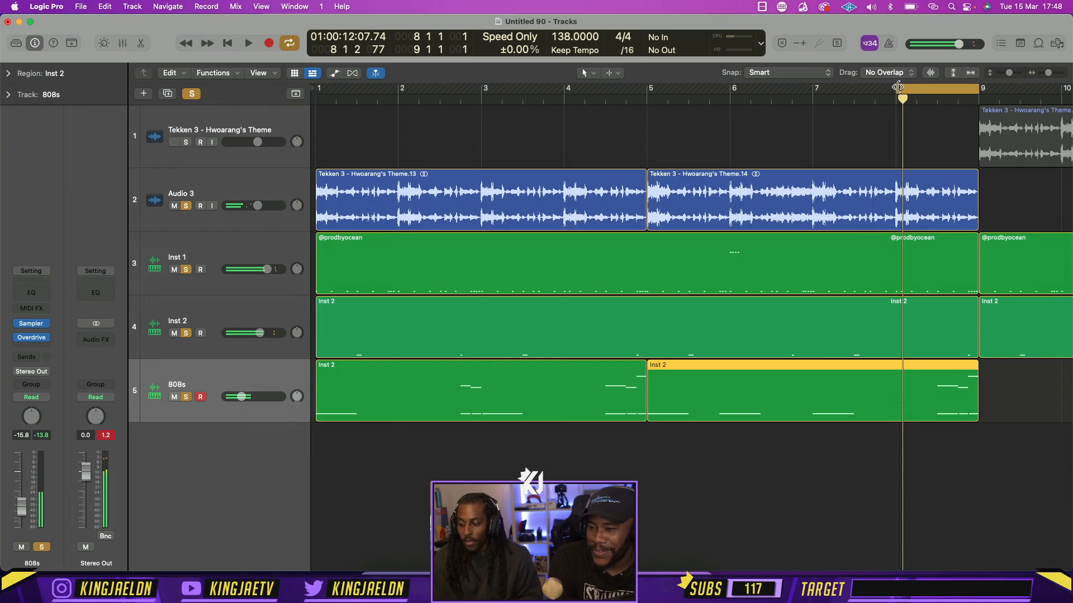
Join the two 808s regions into one while the cycle plays bars 1 to 9, and open the joined region in the Piano Roll
{"action": "left_click_drag", "start_coordinate": [898, 87], "coordinate": [212, 92]}
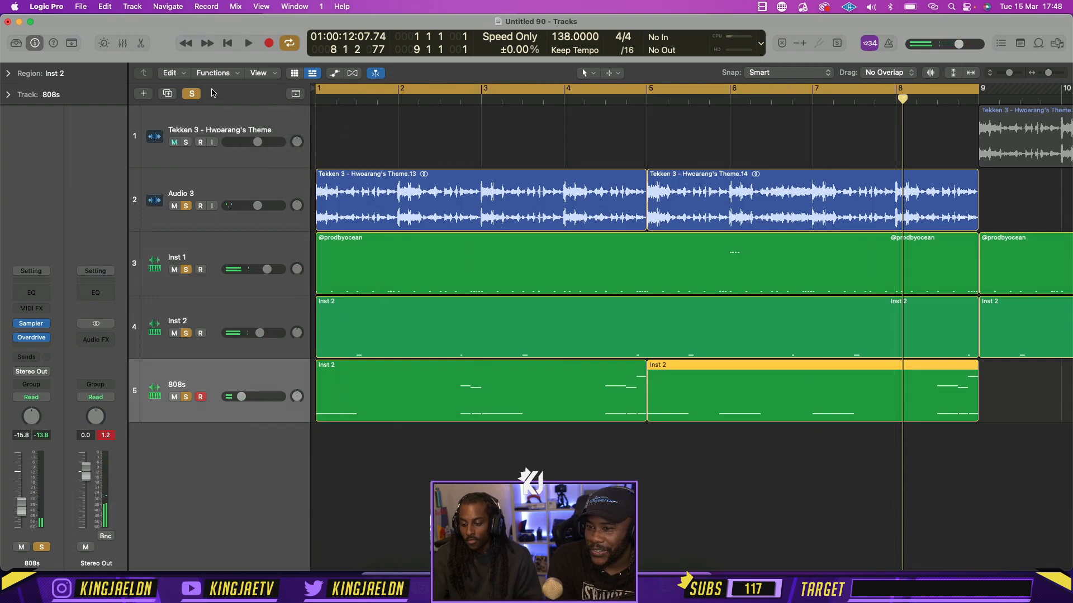
{"action": "key", "text": "space"}
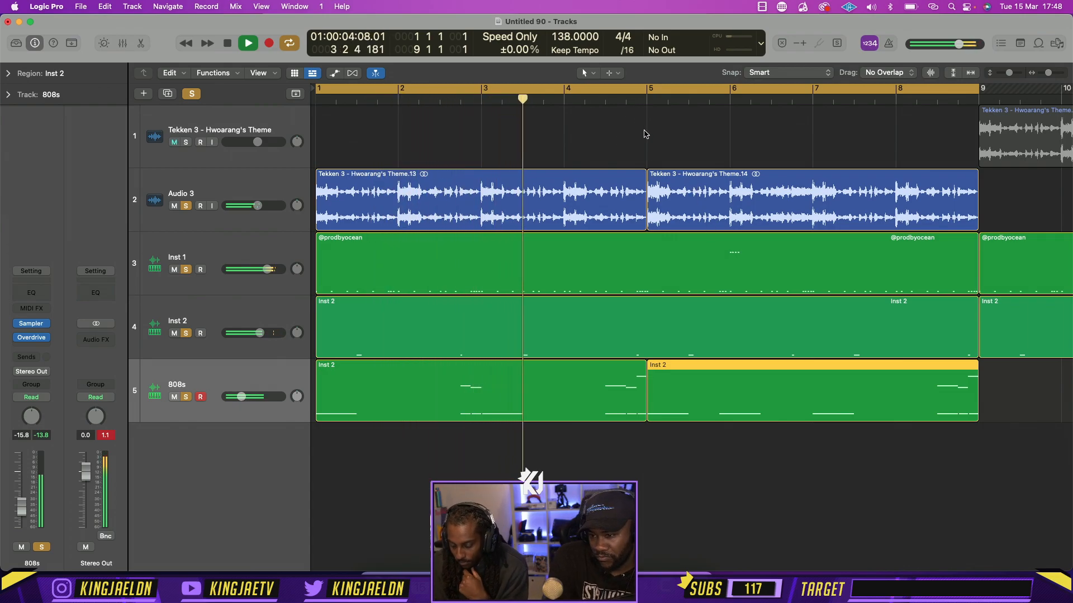
{"action": "left_click_drag", "start_coordinate": [698, 436], "coordinate": [607, 409]}
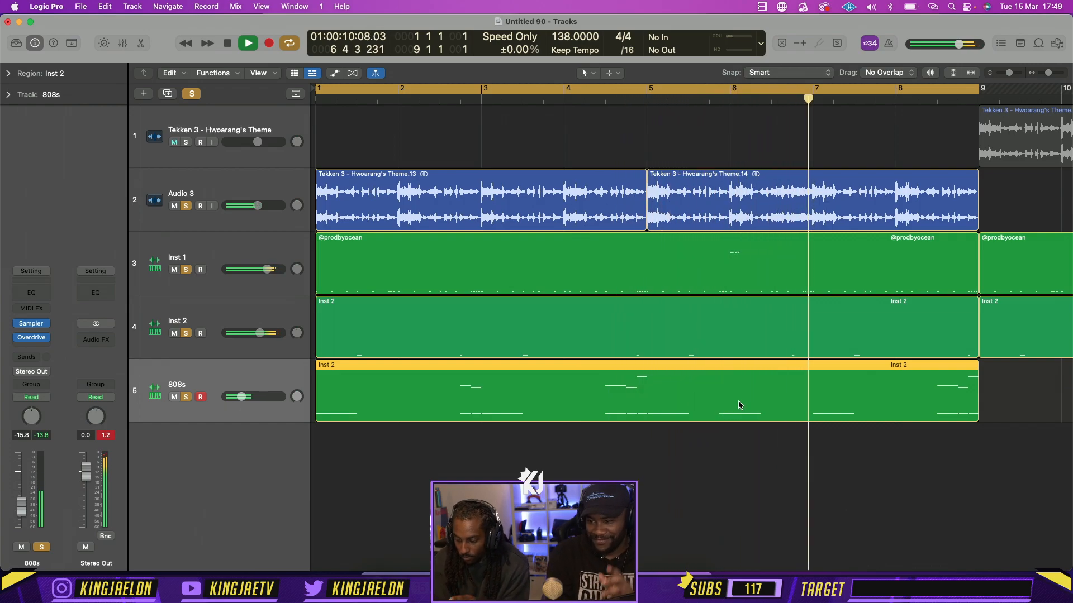
{"action": "double_click", "coordinate": [872, 395]}
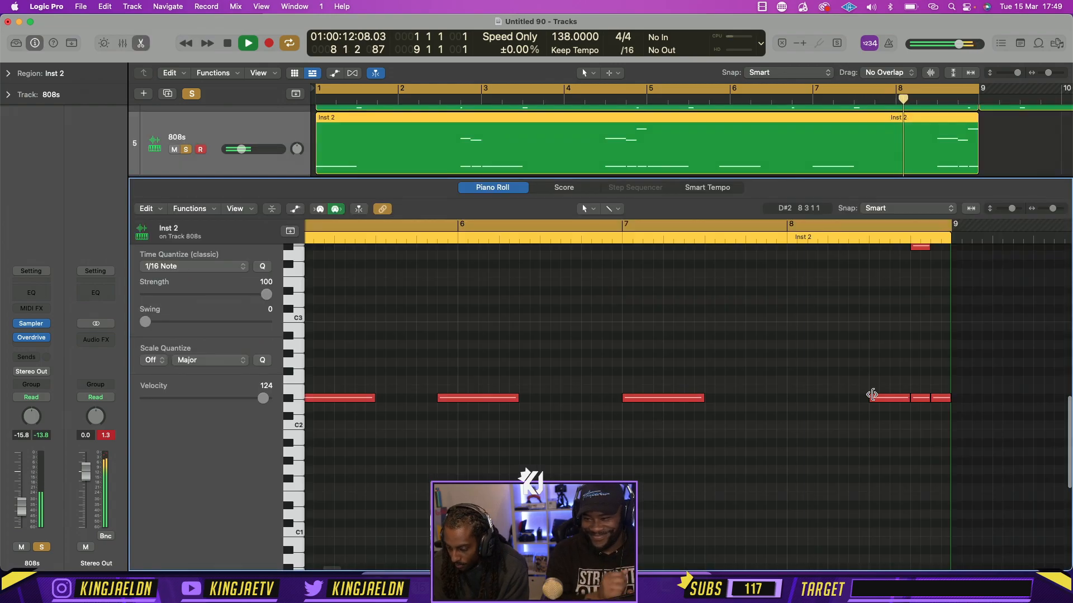
{"action": "key", "text": "space"}
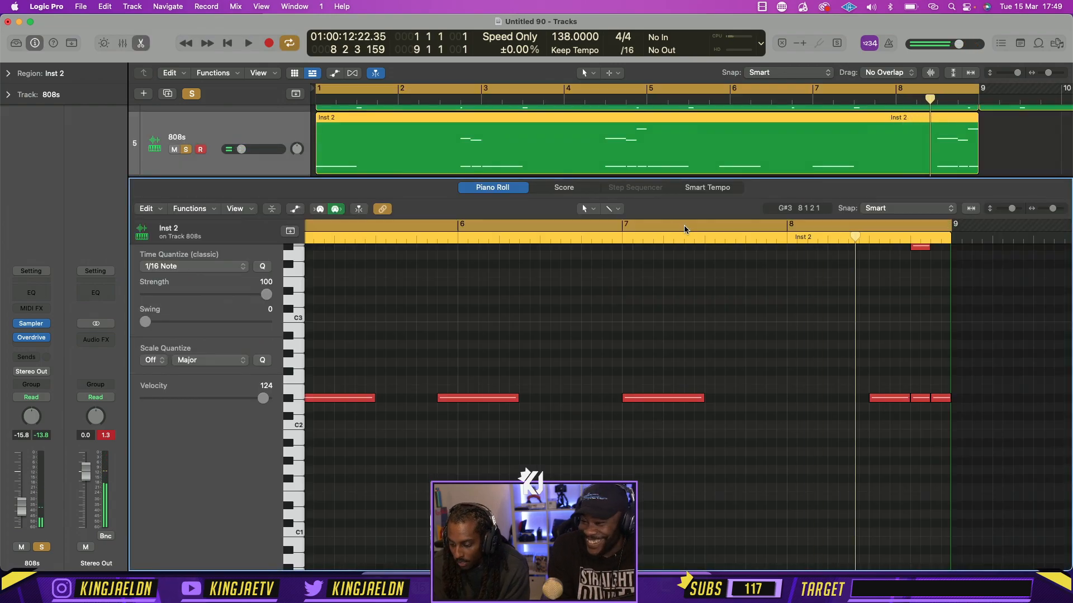
With the cycle set to bars 7 to 9, delete the three high notes in bar 8 and shorten its first D#2 note to half a beat
{"action": "left_click_drag", "start_coordinate": [654, 227], "coordinate": [945, 238]}
{"action": "scroll", "coordinate": [916, 335], "scroll_direction": "up", "scroll_amount": 5}
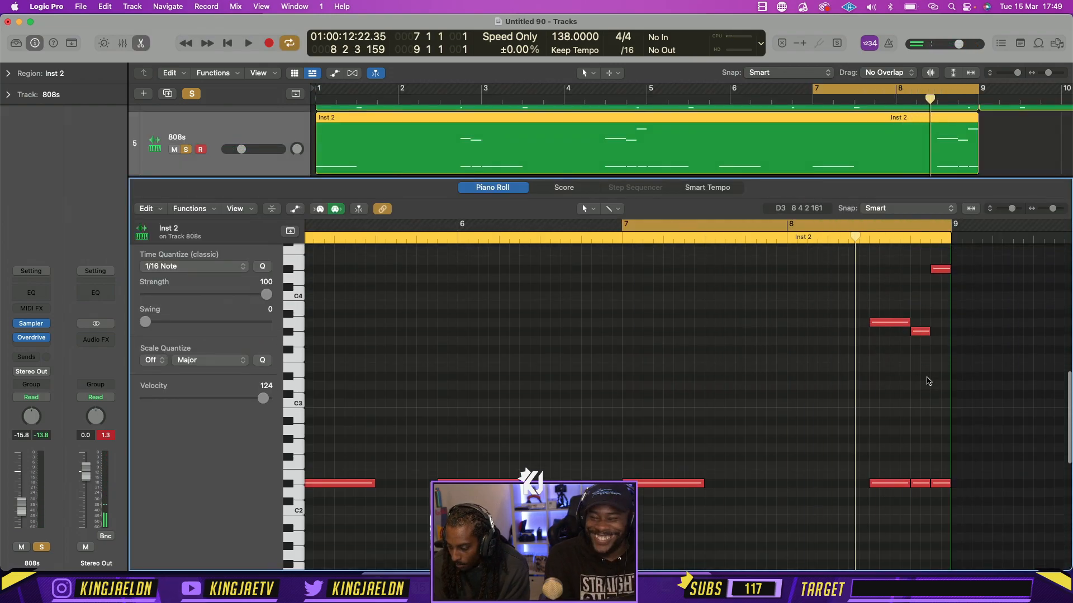
{"action": "scroll", "coordinate": [929, 381], "scroll_direction": "up", "scroll_amount": 3}
{"action": "left_click_drag", "start_coordinate": [974, 416], "coordinate": [803, 248]}
{"action": "key", "text": "Delete"}
{"action": "scroll", "coordinate": [832, 453], "scroll_direction": "down", "scroll_amount": 5}
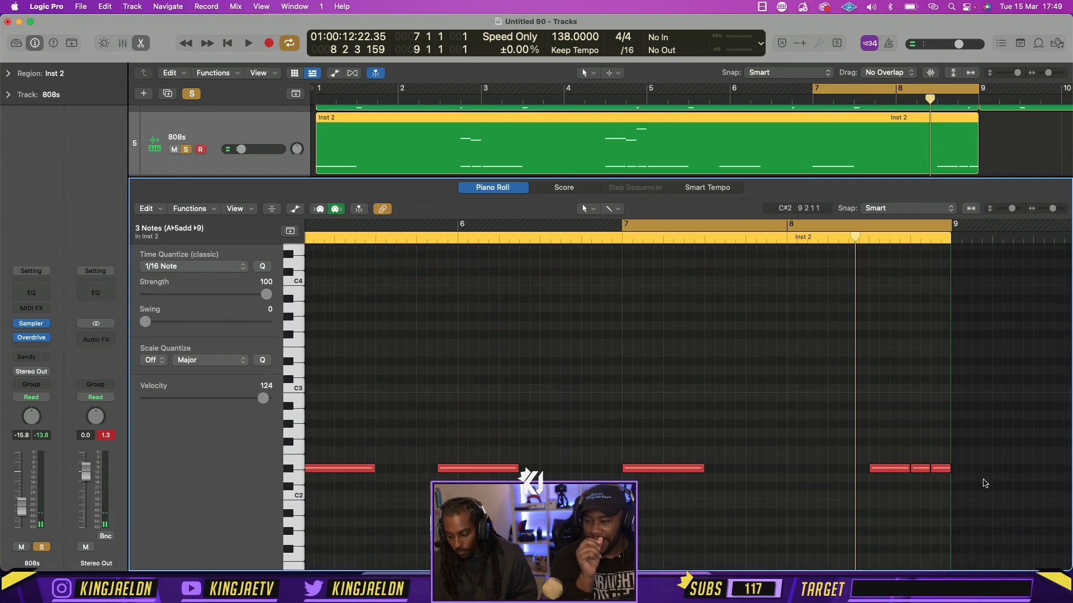
{"action": "left_click_drag", "start_coordinate": [908, 472], "coordinate": [887, 472]}
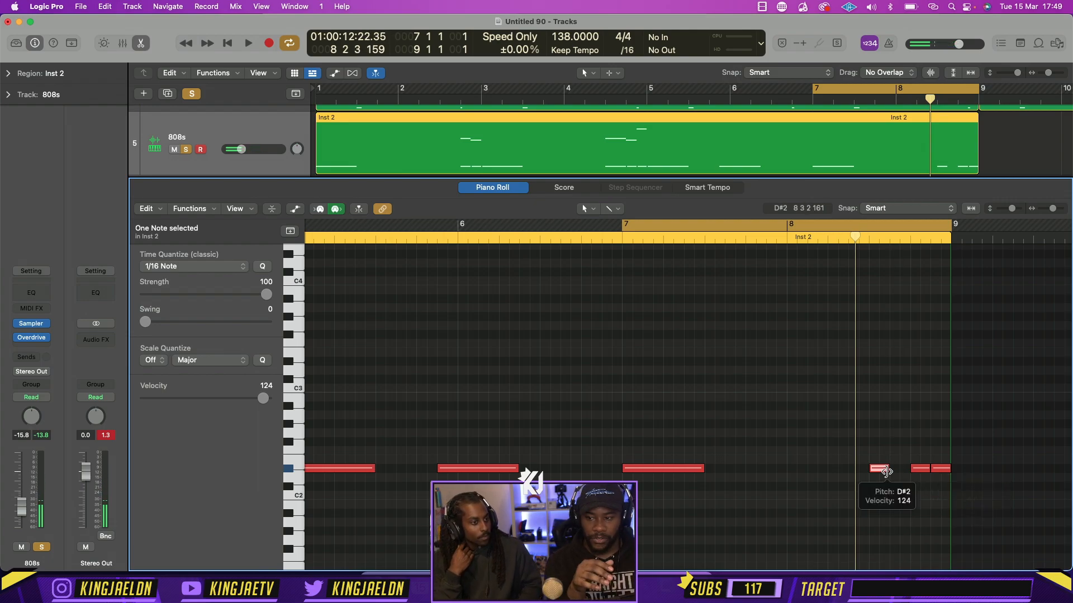
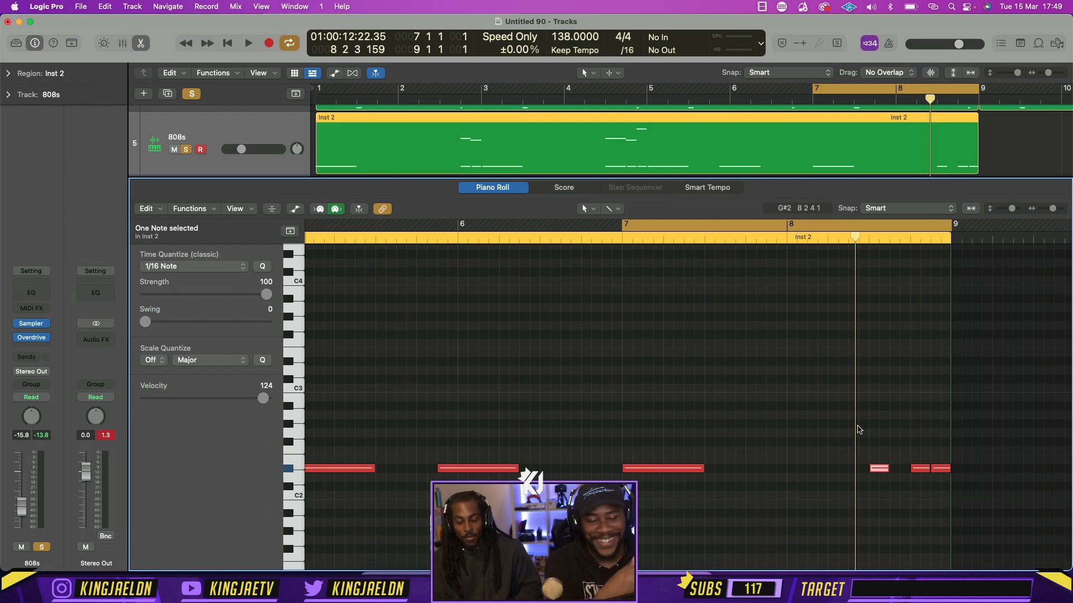
Lengthen the D#2 note on beat 3 of bar 8 to one beat, add two half-beat D#2 notes before it, and audition bars 7 to 9
{"action": "key", "text": "space"}
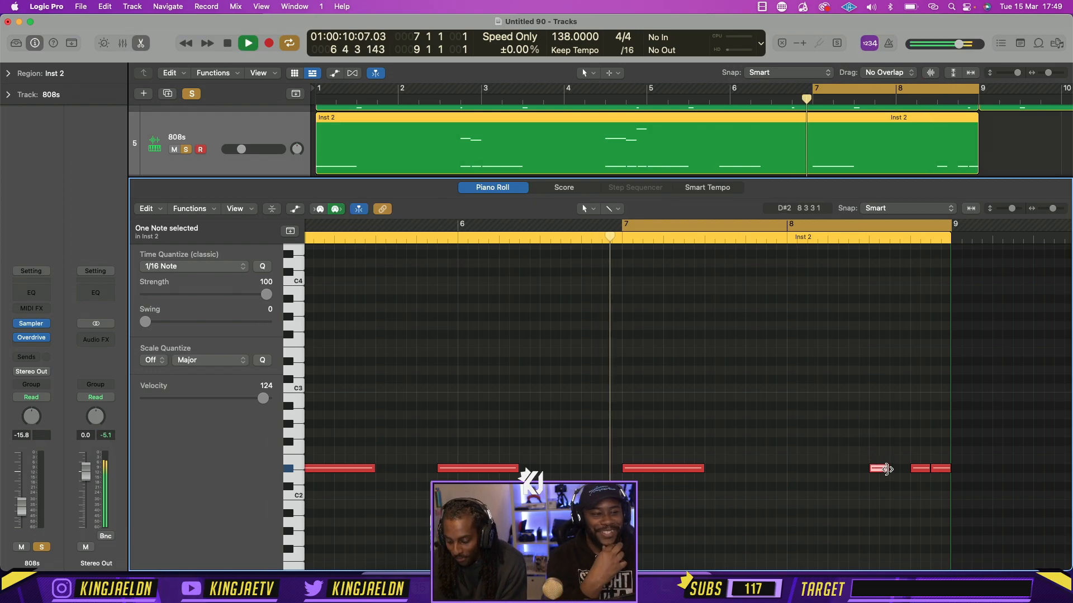
{"action": "left_click", "coordinate": [887, 469]}
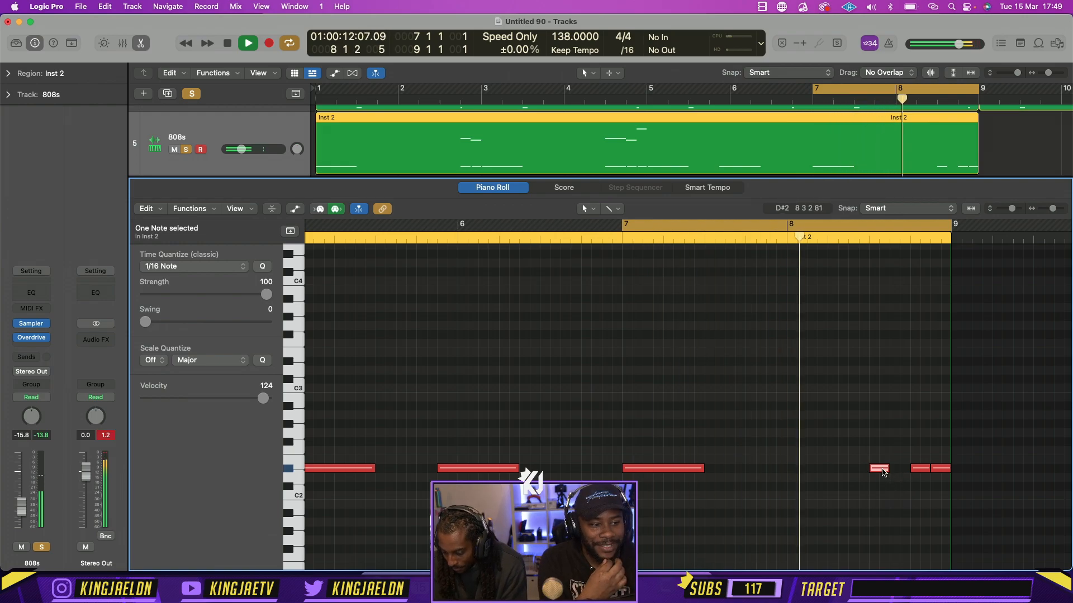
{"action": "key", "text": "space"}
{"action": "mouse_move", "coordinate": [882, 473]}
{"action": "left_mouse_down"}
{"action": "mouse_move", "coordinate": [837, 472]}
{"action": "mouse_move", "coordinate": [882, 472]}
{"action": "left_mouse_up"}
{"action": "key", "text": "shift+backslash"}
{"action": "key", "text": "space"}
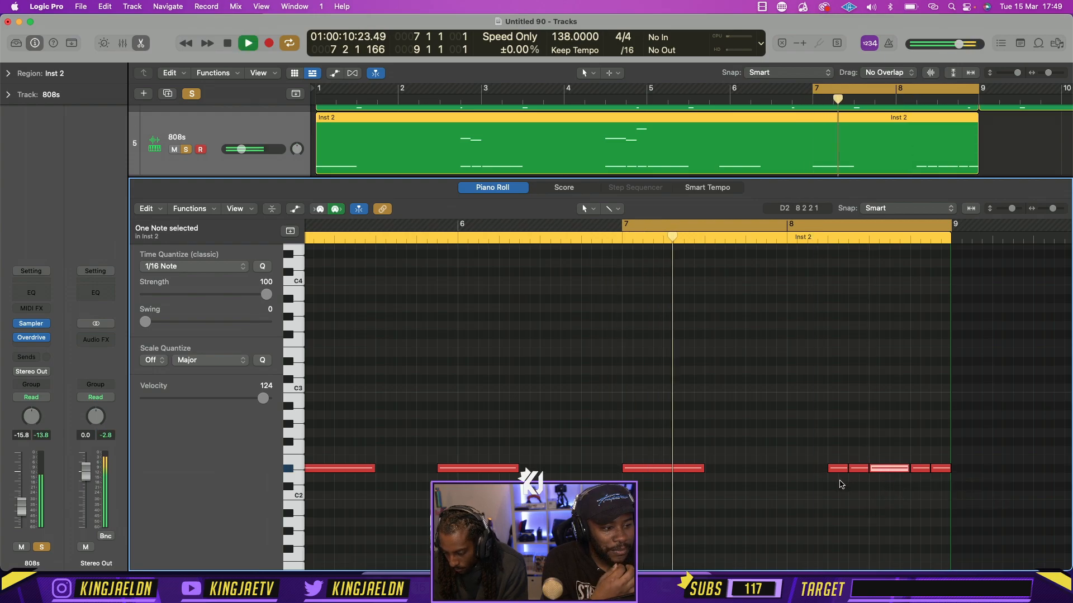
{"action": "left_click", "coordinate": [845, 483]}
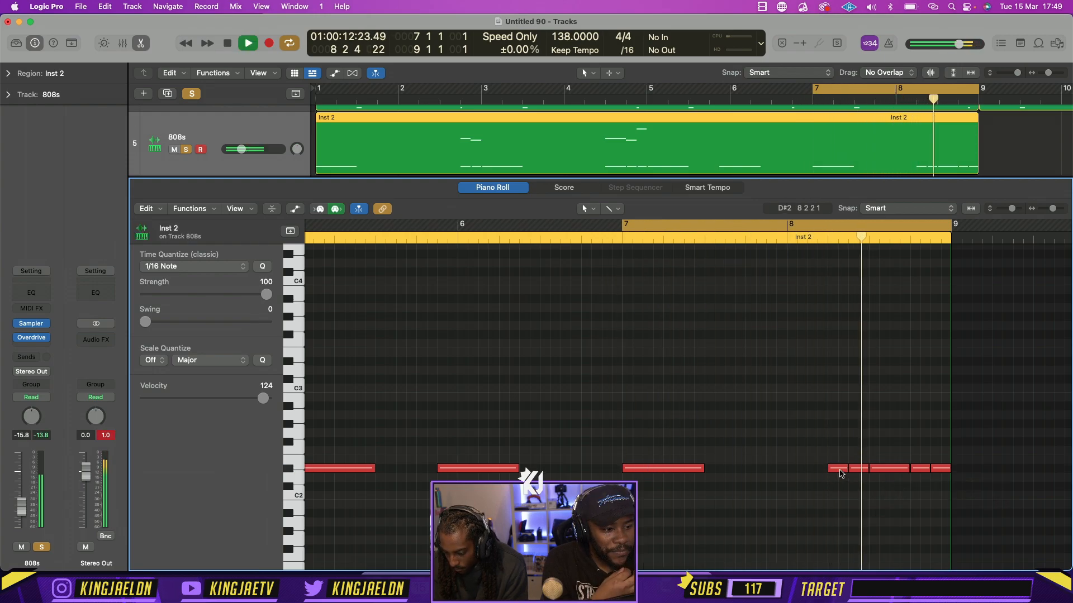
{"action": "key", "text": "space"}
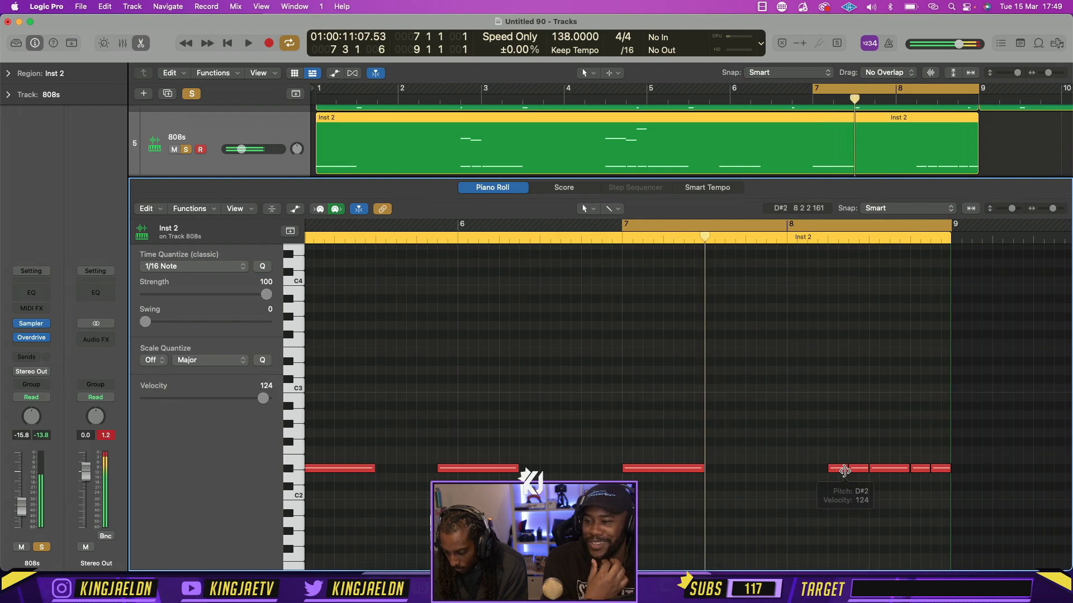
{"action": "scroll", "coordinate": [706, 311], "scroll_direction": "left", "scroll_amount": 4}
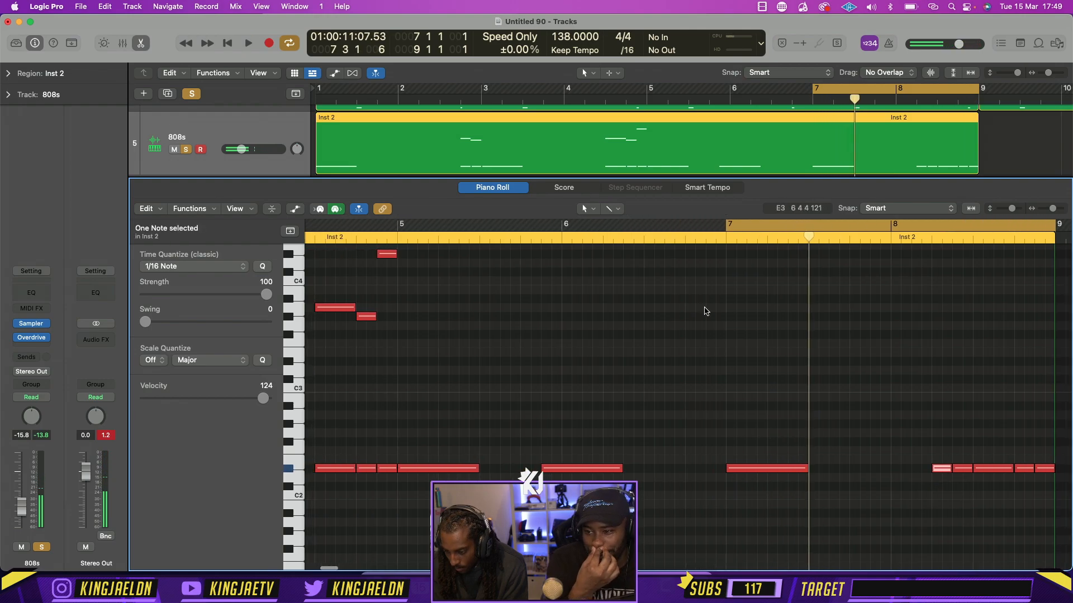
{"action": "left_click", "coordinate": [897, 372]}
{"action": "key", "text": "space"}
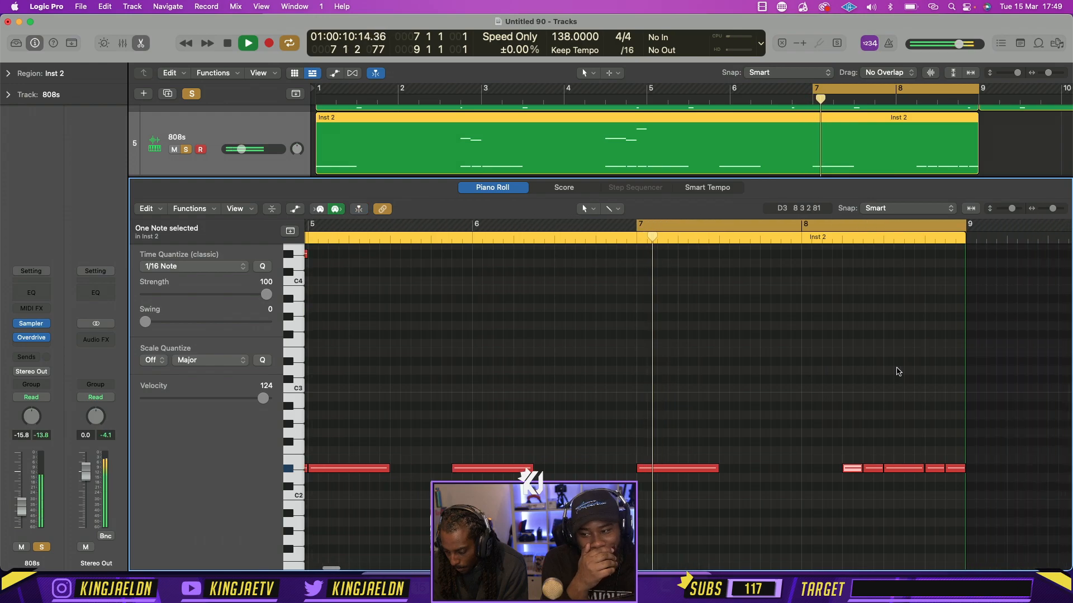
{"action": "key", "text": "space"}
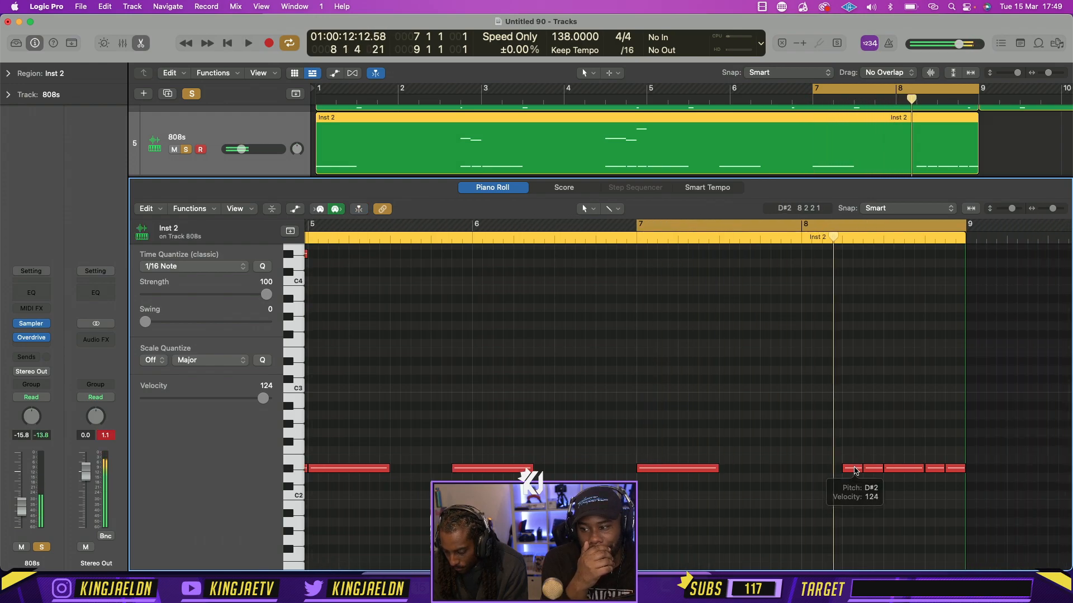
Copy half-beat slide notes at A4, G#4 and F#4 above the first three D#2 notes of bar 8
{"action": "left_click", "coordinate": [854, 467]}
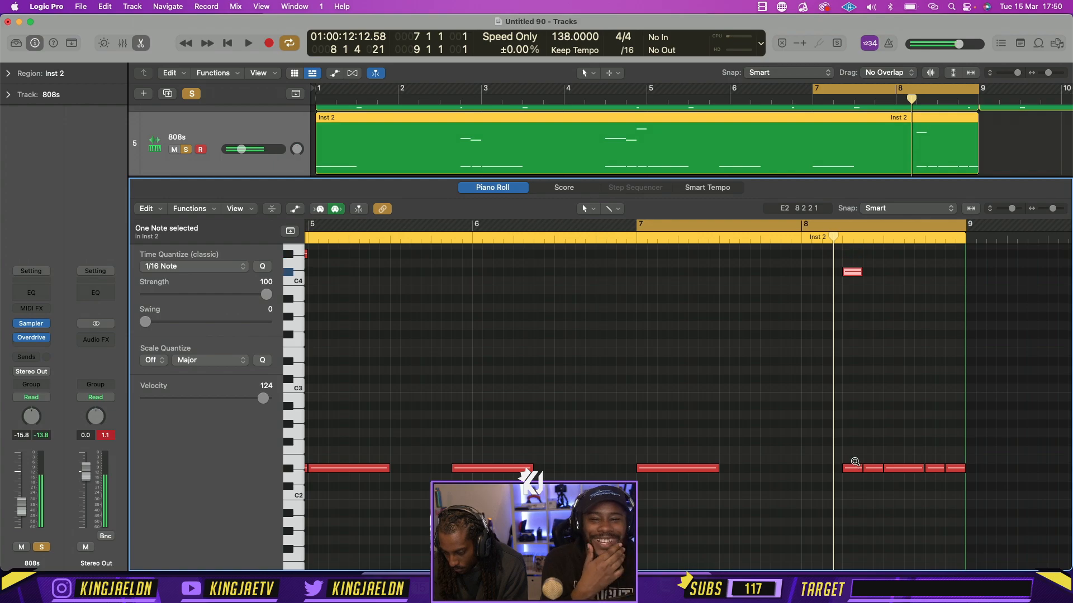
{"action": "key", "text": "alt+Down"}
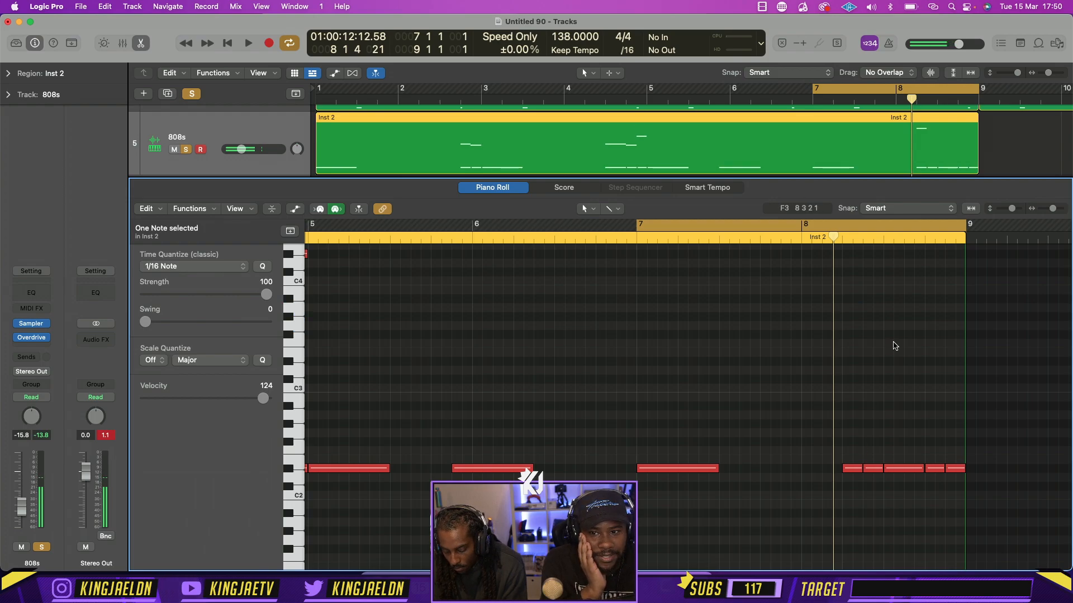
{"action": "scroll", "coordinate": [893, 346], "scroll_direction": "up", "scroll_amount": 5}
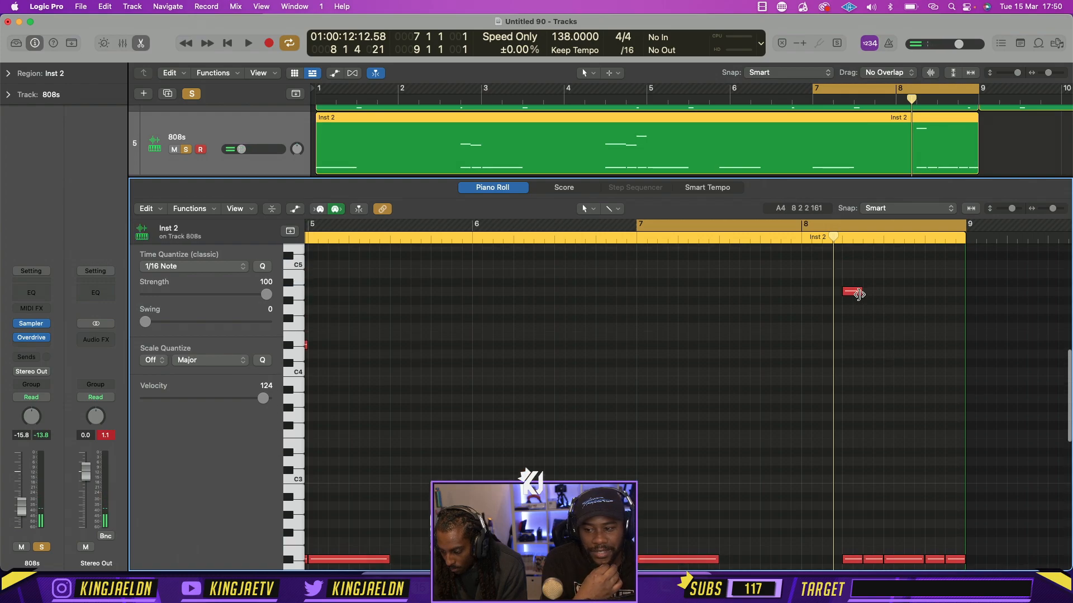
{"action": "left_click_drag", "start_coordinate": [853, 294], "coordinate": [892, 319]}
Narrow the cycle to bar 8, lengthen the F#4 slide note to one beat, and audition the slide
{"action": "key", "text": "space"}
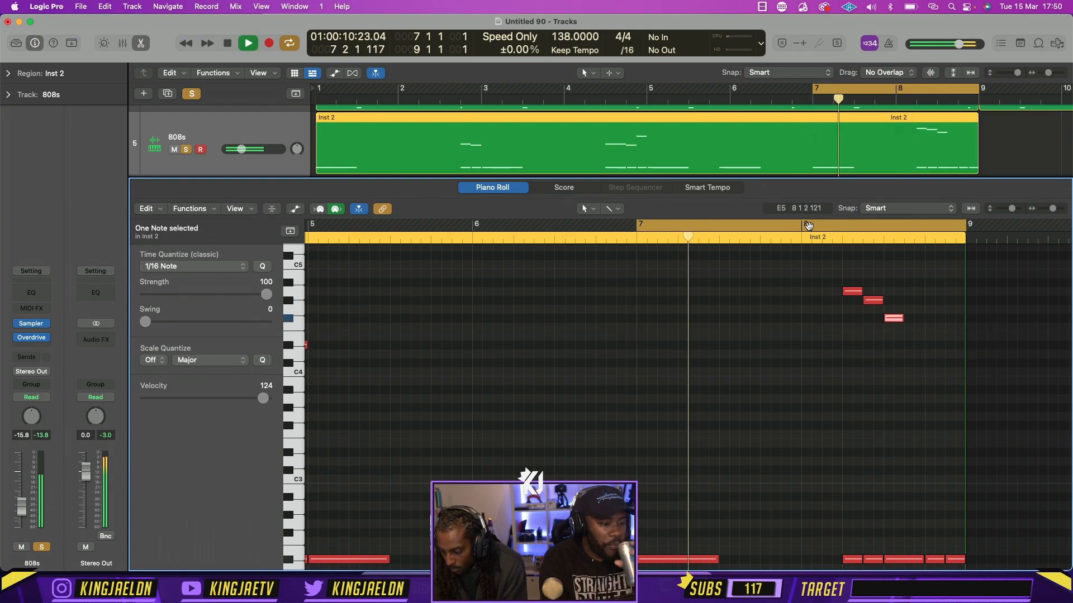
{"action": "left_click_drag", "start_coordinate": [809, 225], "coordinate": [964, 226]}
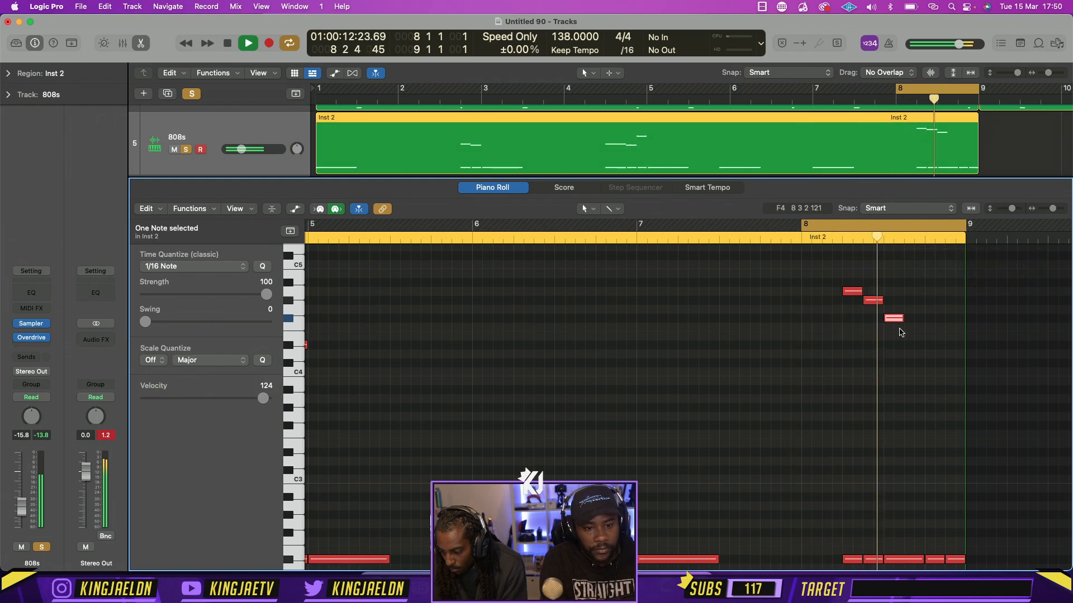
{"action": "key", "text": "space"}
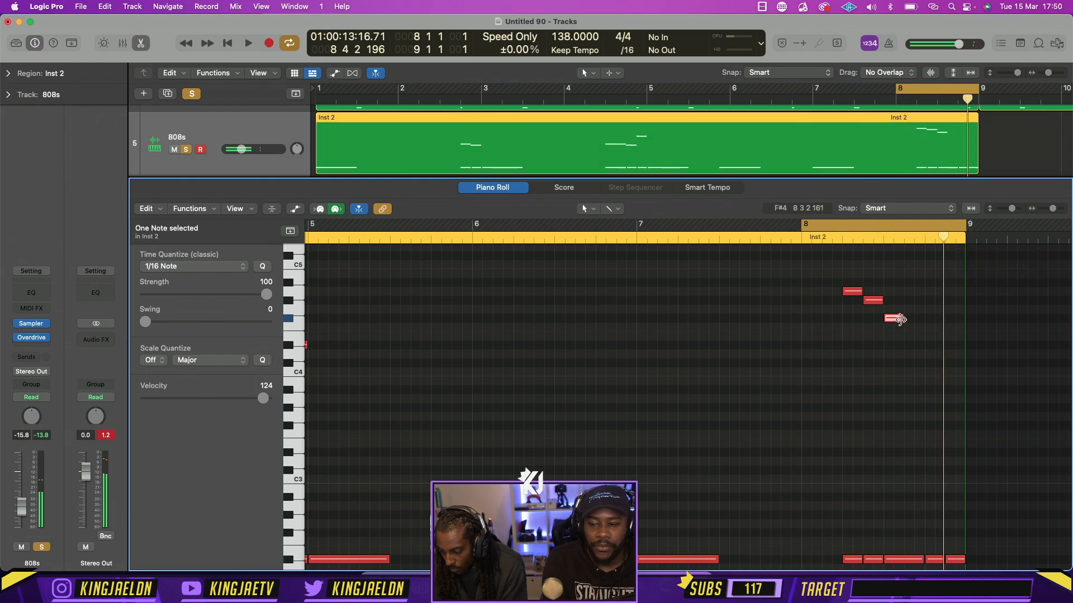
{"action": "scroll", "coordinate": [899, 321], "scroll_direction": "down", "scroll_amount": 1}
{"action": "left_click_drag", "start_coordinate": [900, 305], "coordinate": [923, 306]}
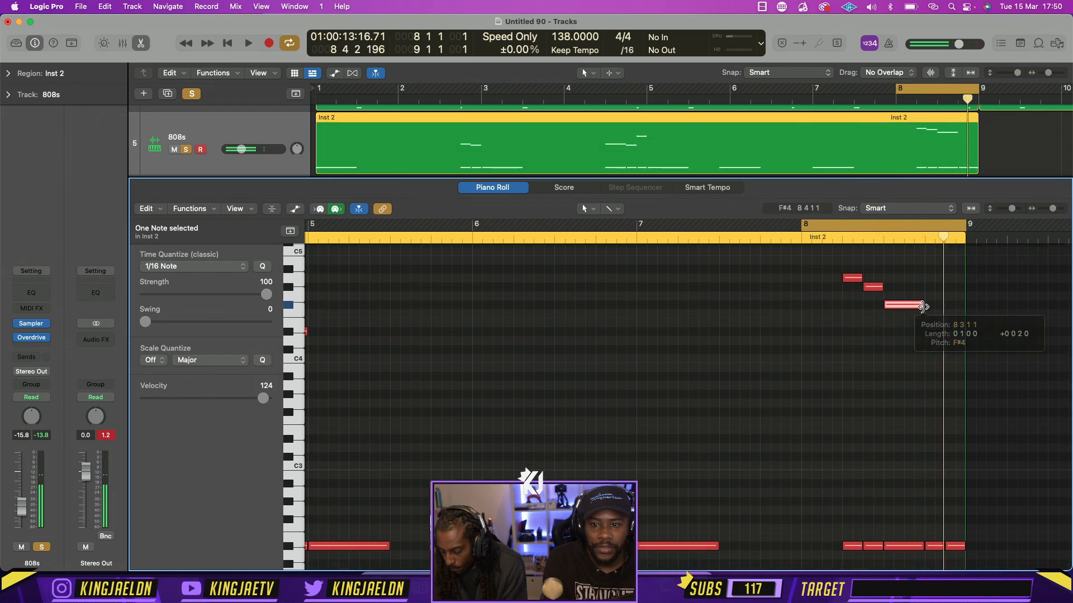
{"action": "scroll", "coordinate": [916, 358], "scroll_direction": "down", "scroll_amount": 3}
{"action": "key", "text": "space"}
{"action": "scroll", "coordinate": [904, 377], "scroll_direction": "up", "scroll_amount": 5}
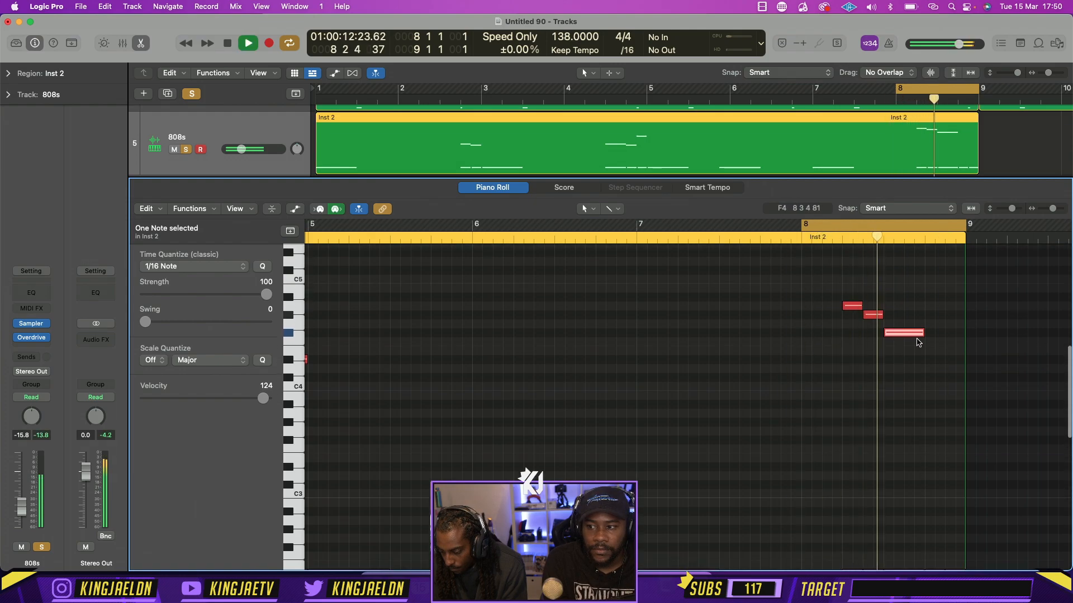
{"action": "key", "text": "space"}
Add half-beat slide notes at D#4 and D#3 above the last two D#2 notes of bar 8, and audition them
{"action": "left_click_drag", "start_coordinate": [900, 335], "coordinate": [955, 361]}
{"action": "key", "text": "alt+shift+Down"}
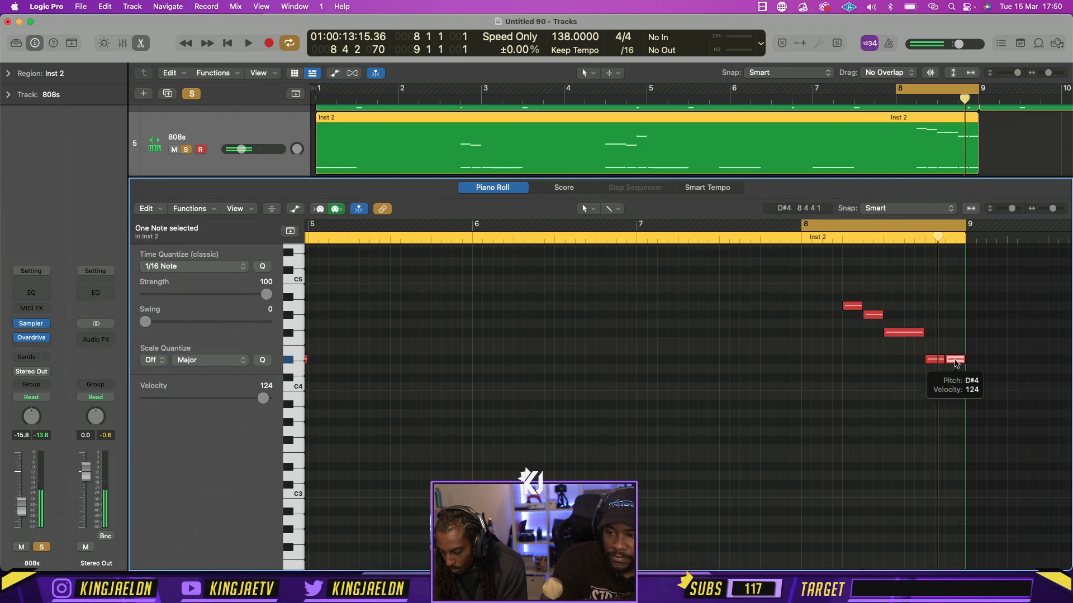
{"action": "key", "text": "alt+Down"}
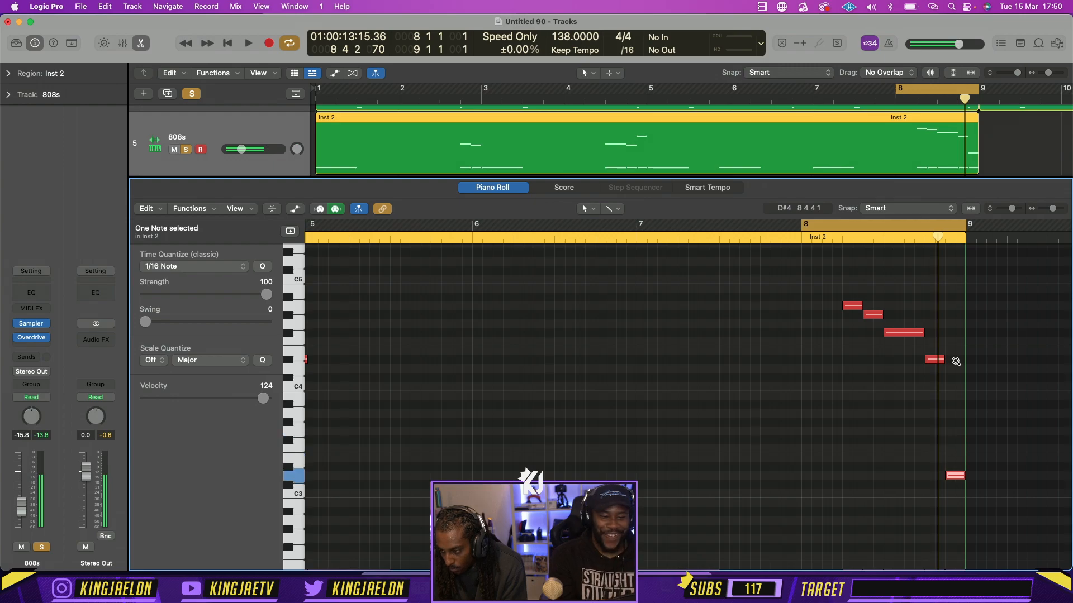
{"action": "key", "text": "space"}
{"action": "left_click", "coordinate": [903, 436]}
{"action": "scroll", "coordinate": [904, 437], "scroll_direction": "down", "scroll_amount": 3}
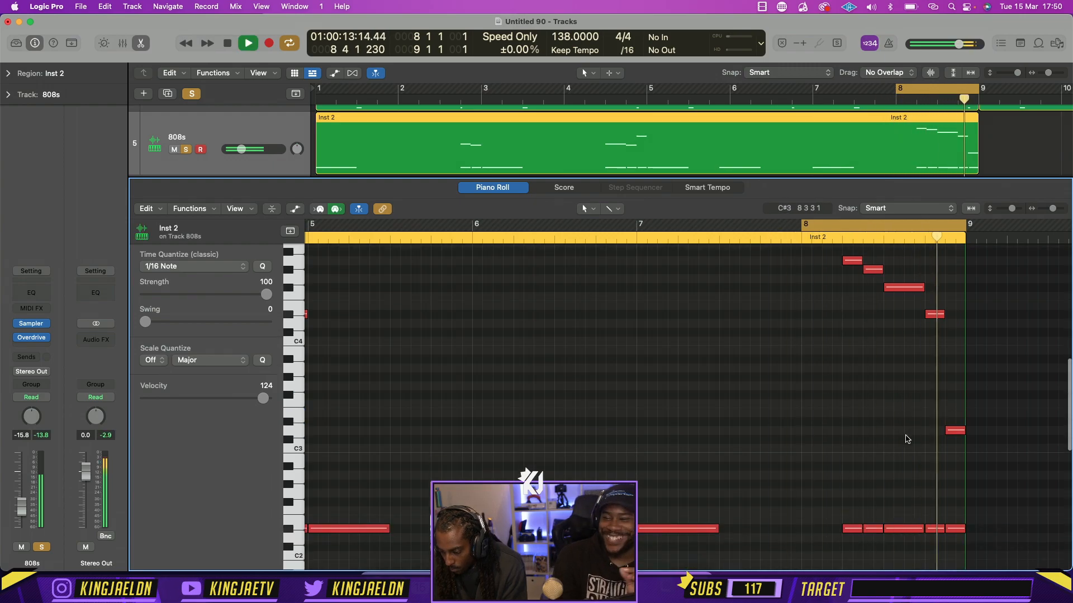
{"action": "key", "text": "space"}
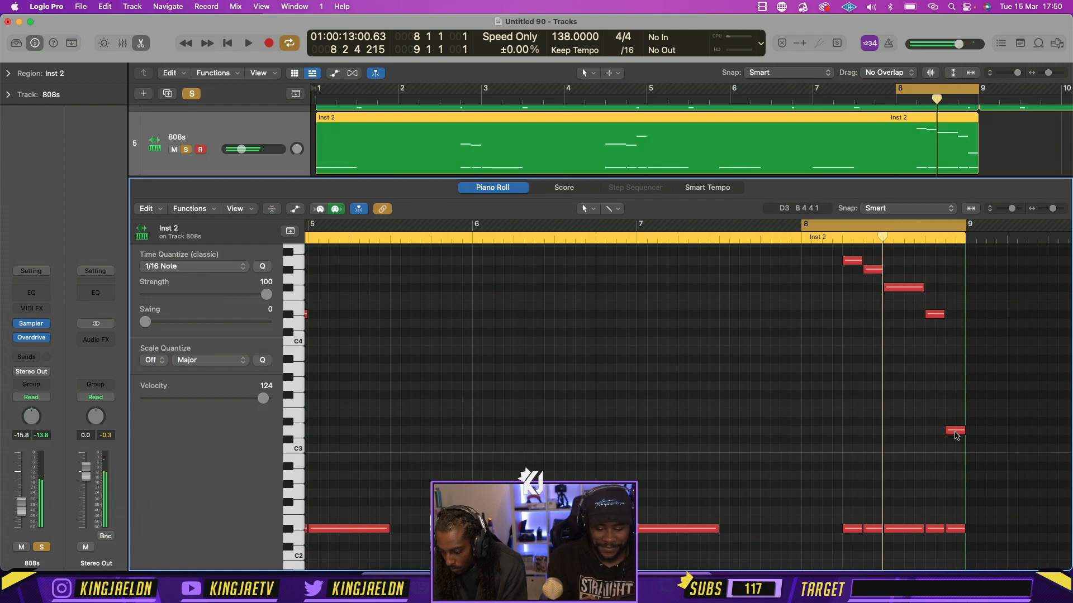
{"action": "key", "text": "space"}
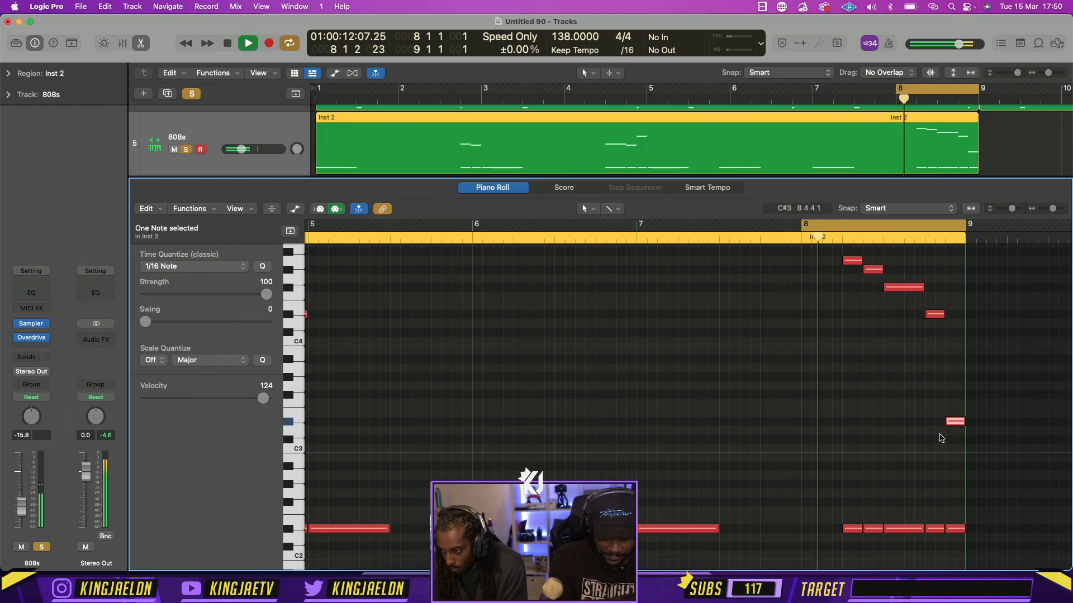
{"action": "left_click", "coordinate": [881, 420]}
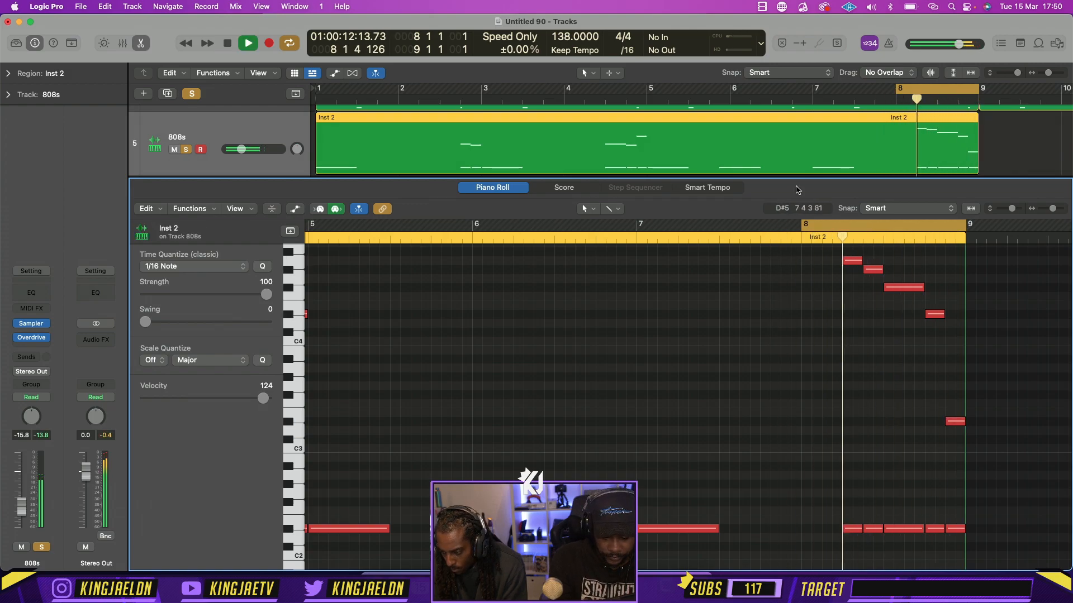
Play the cycle over bars 1 to 9 with the Piano Roll closed, and solo only the Audio 3 track
{"action": "left_click_drag", "start_coordinate": [895, 93], "coordinate": [316, 90]}
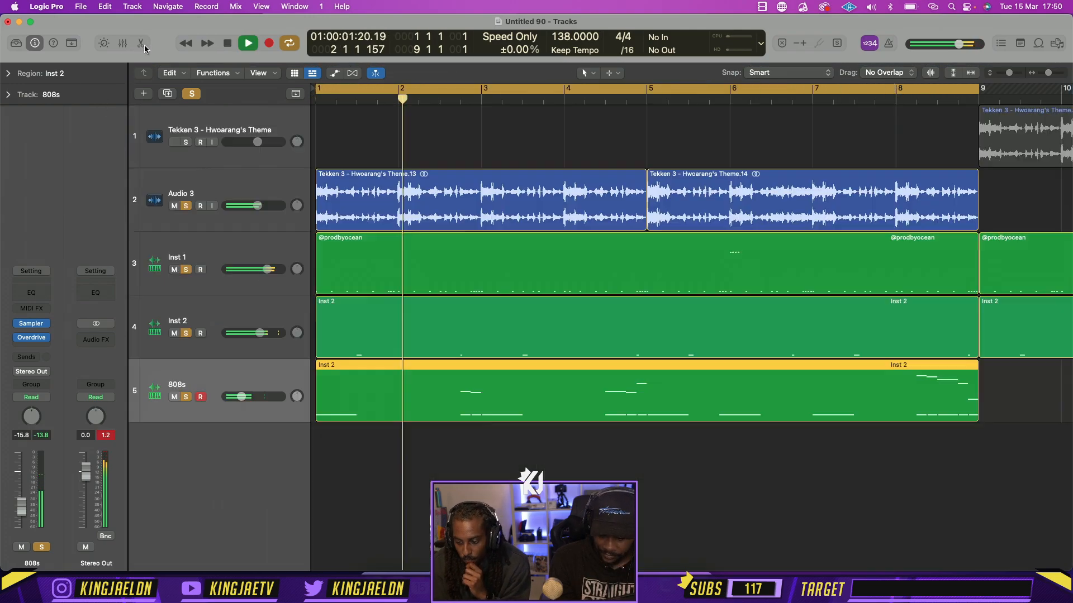
{"action": "key", "text": "e"}
{"action": "left_click", "coordinate": [410, 463]}
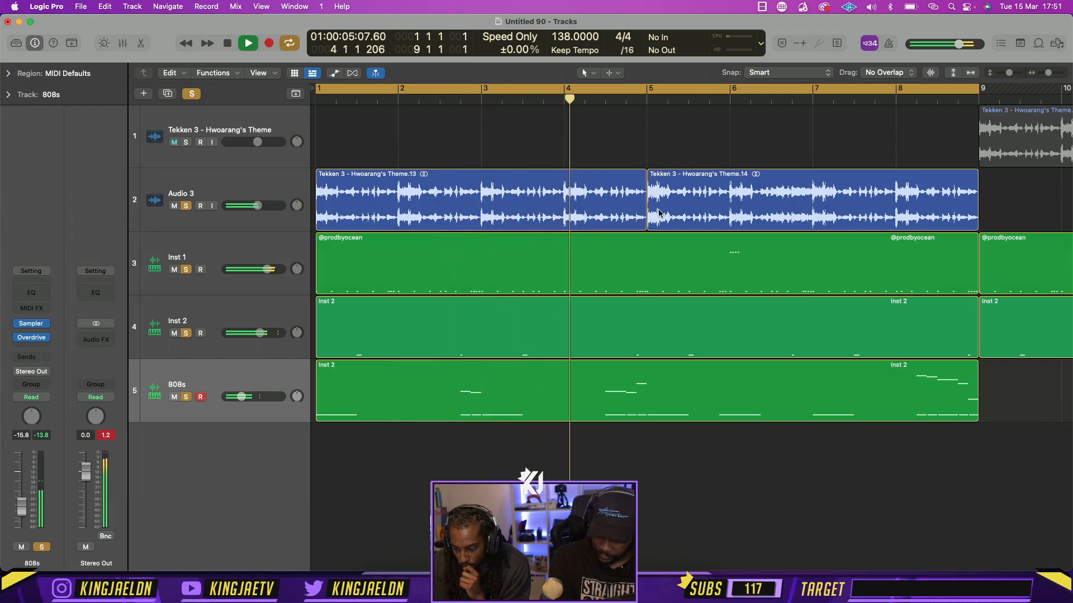
{"action": "left_click", "coordinate": [185, 205], "text": "alt"}
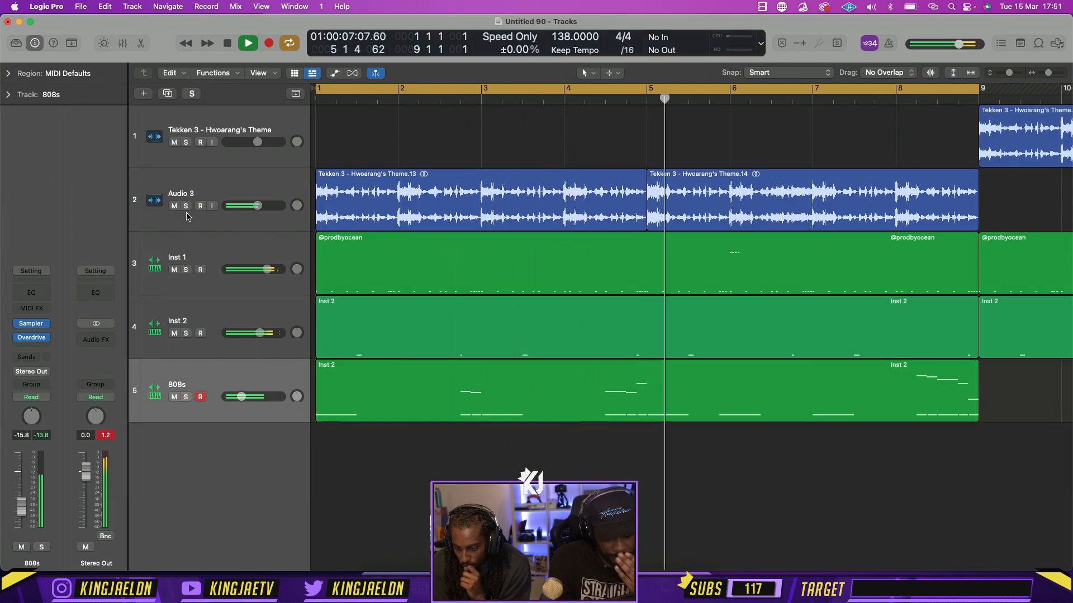
{"action": "left_click", "coordinate": [186, 206]}
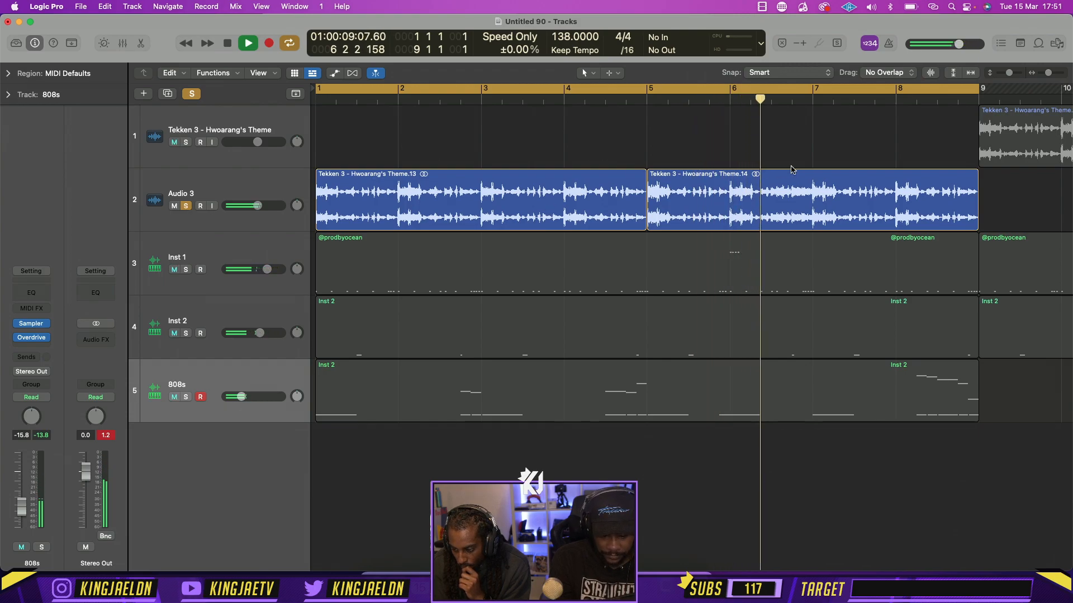
Set the cycle to the second half of bar 6 and split the second Audio 3 region at both cycle boundaries
{"action": "key", "text": "space"}
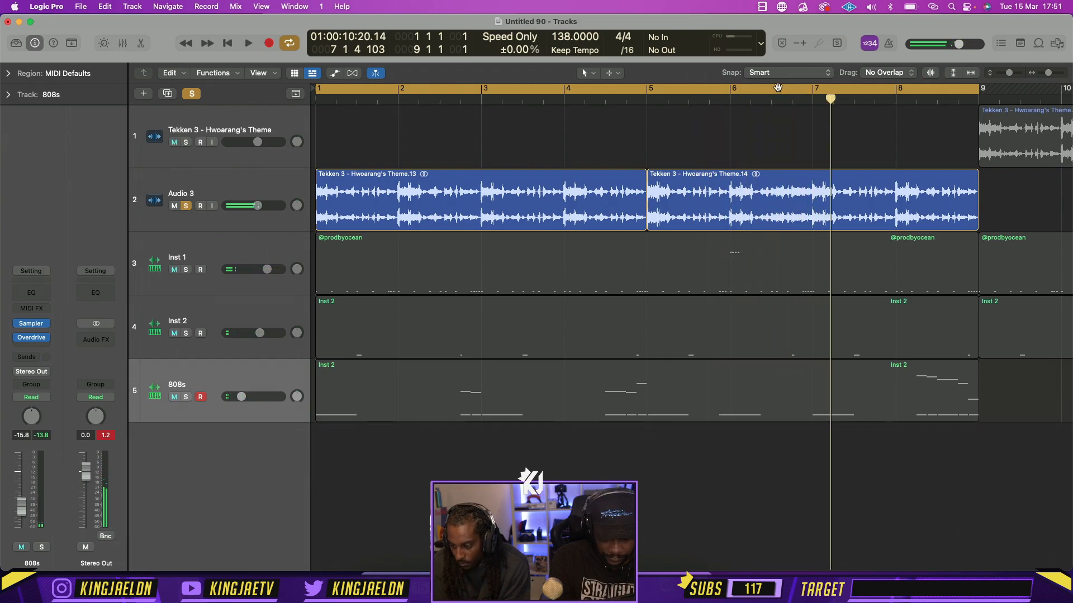
{"action": "left_click", "coordinate": [777, 87]}
{"action": "left_click_drag", "start_coordinate": [776, 88], "coordinate": [810, 91]}
{"action": "key", "text": "space"}
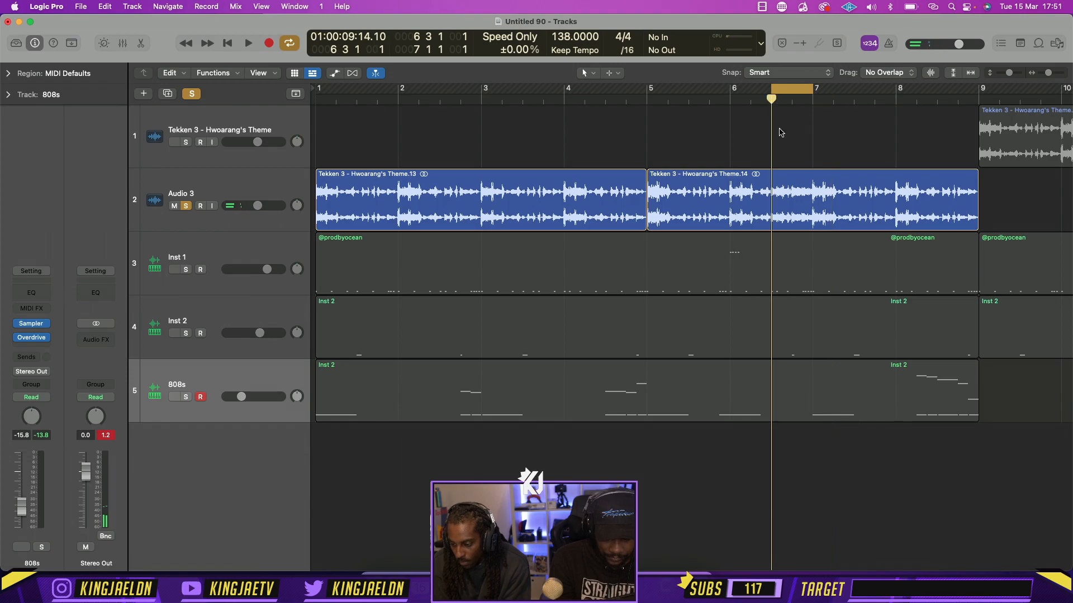
{"action": "left_click", "coordinate": [807, 184]}
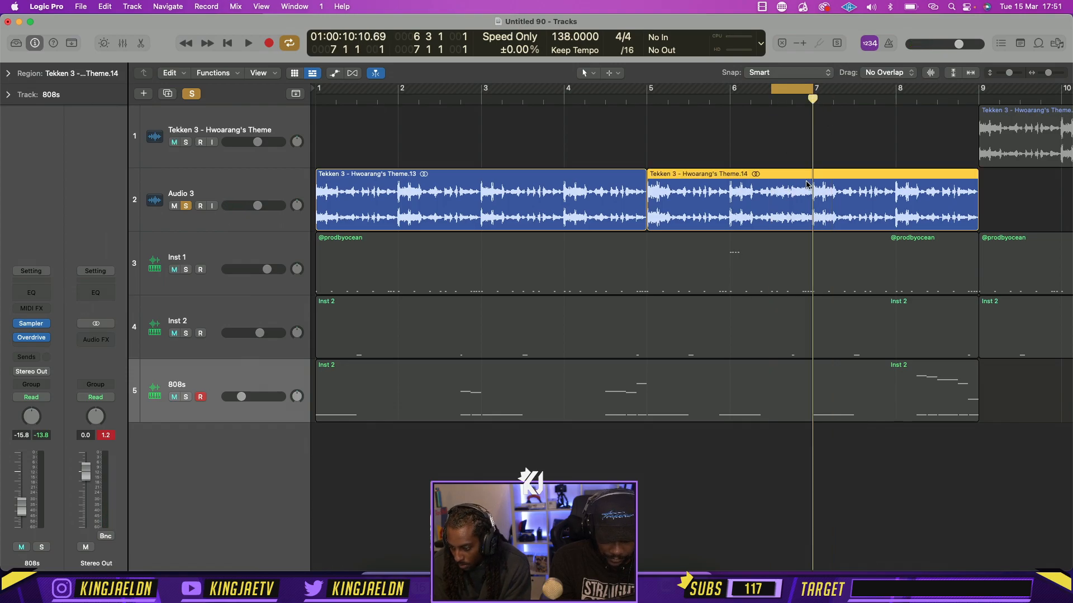
{"action": "left_click", "coordinate": [770, 102]}
{"action": "key", "text": "super+t"}
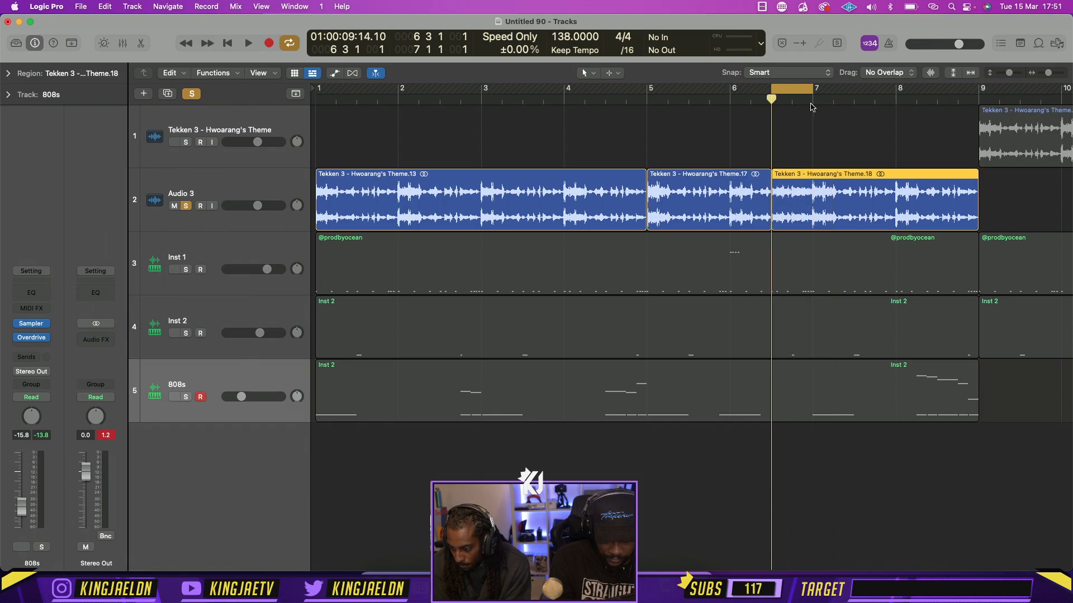
{"action": "left_click", "coordinate": [810, 104]}
{"action": "key", "text": "super+t"}
Duplicate the Audio 3 track and copy the bar 6 slice onto it, extended to beat 2 of bar 7
{"action": "key", "text": "space"}
{"action": "left_click", "coordinate": [214, 190]}
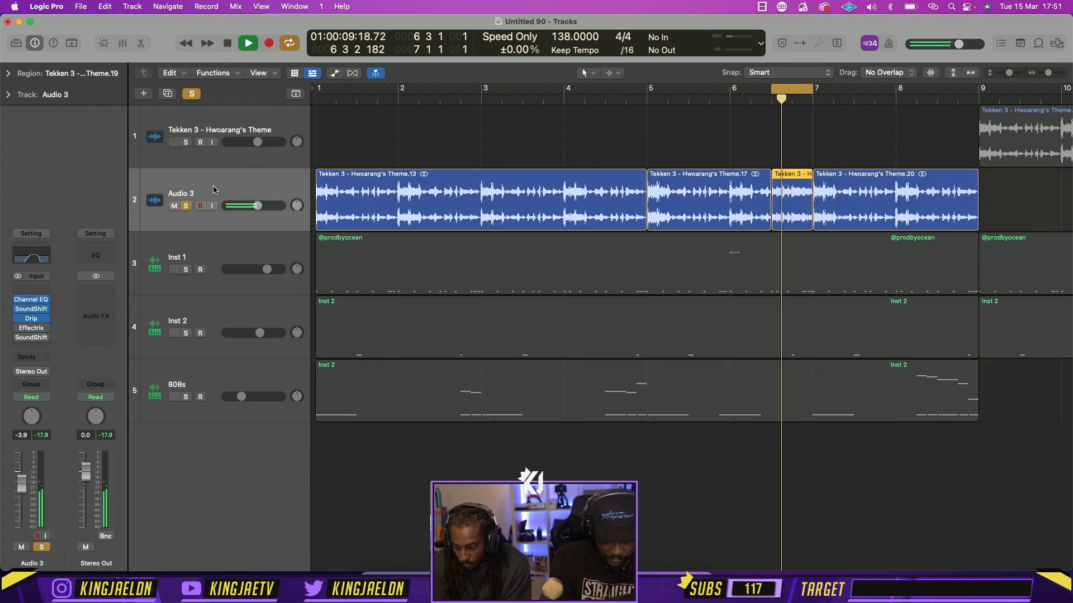
{"action": "key", "text": "super+d"}
{"action": "key", "text": "space"}
{"action": "left_click_drag", "start_coordinate": [789, 228], "coordinate": [834, 274]}
Raise the Audio 2 track's volume to -1.0 dB and set its Channel EQ low cut to 60.5 Hz, auditioning the layered slice
{"action": "key", "text": "space"}
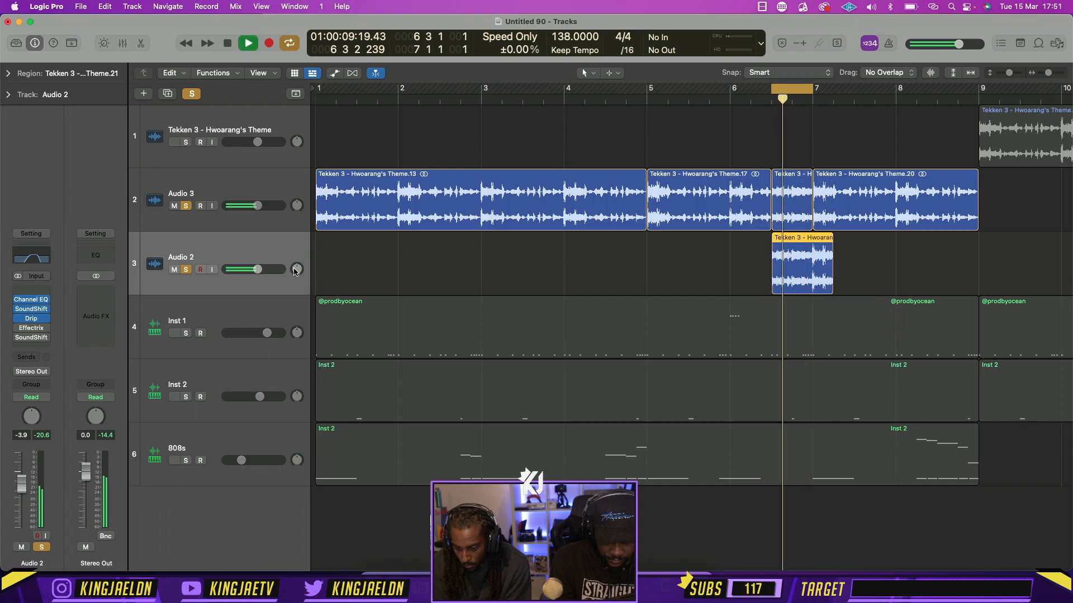
{"action": "left_click_drag", "start_coordinate": [263, 270], "coordinate": [270, 271]}
{"action": "key", "text": "space"}
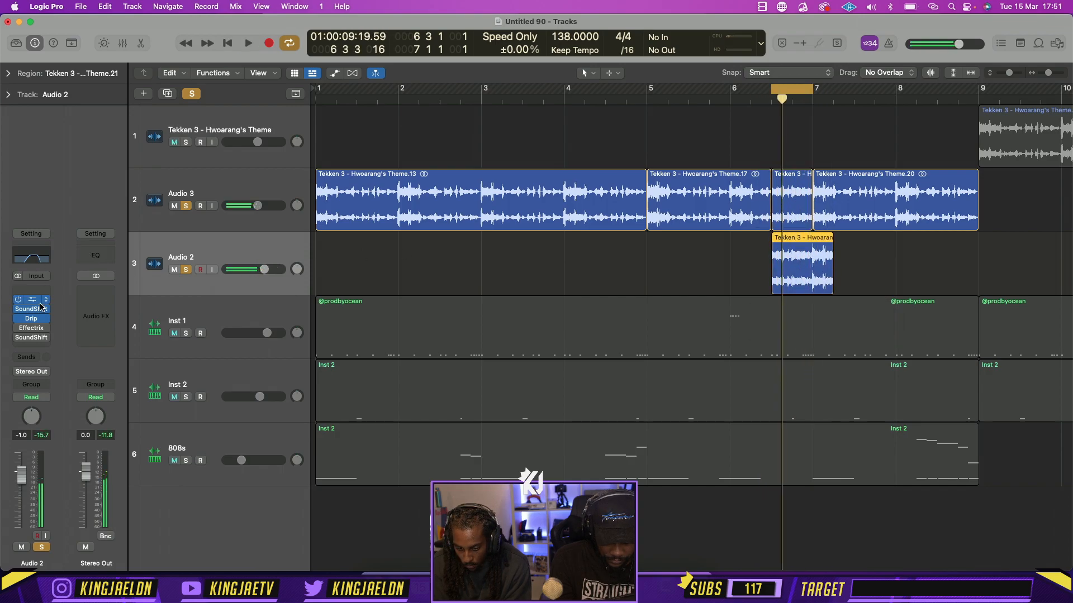
{"action": "left_click", "coordinate": [32, 258]}
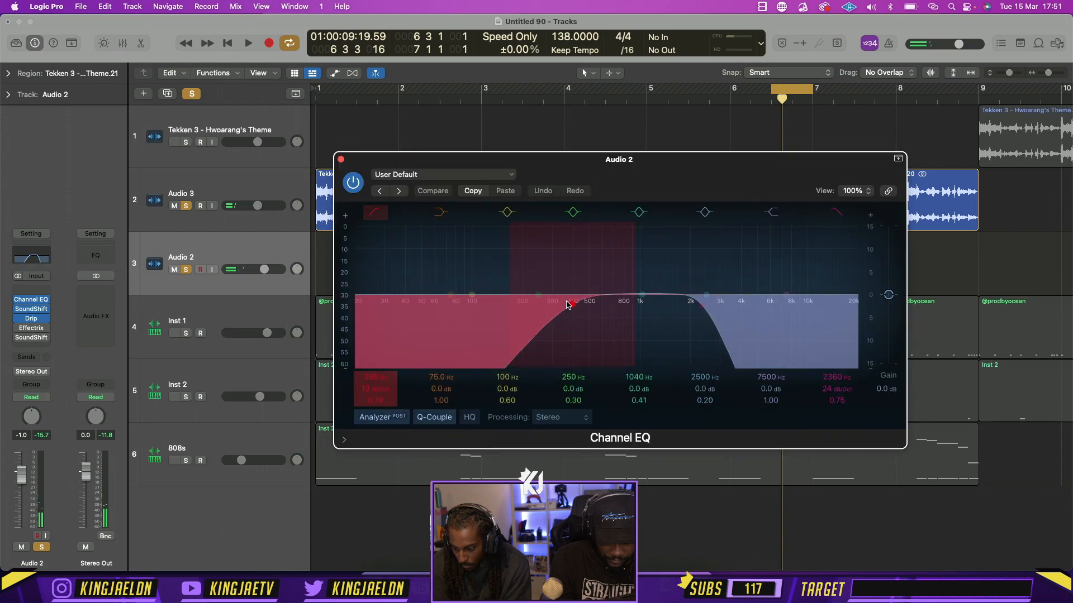
{"action": "left_click_drag", "start_coordinate": [566, 305], "coordinate": [432, 305]}
{"action": "key", "text": "space"}
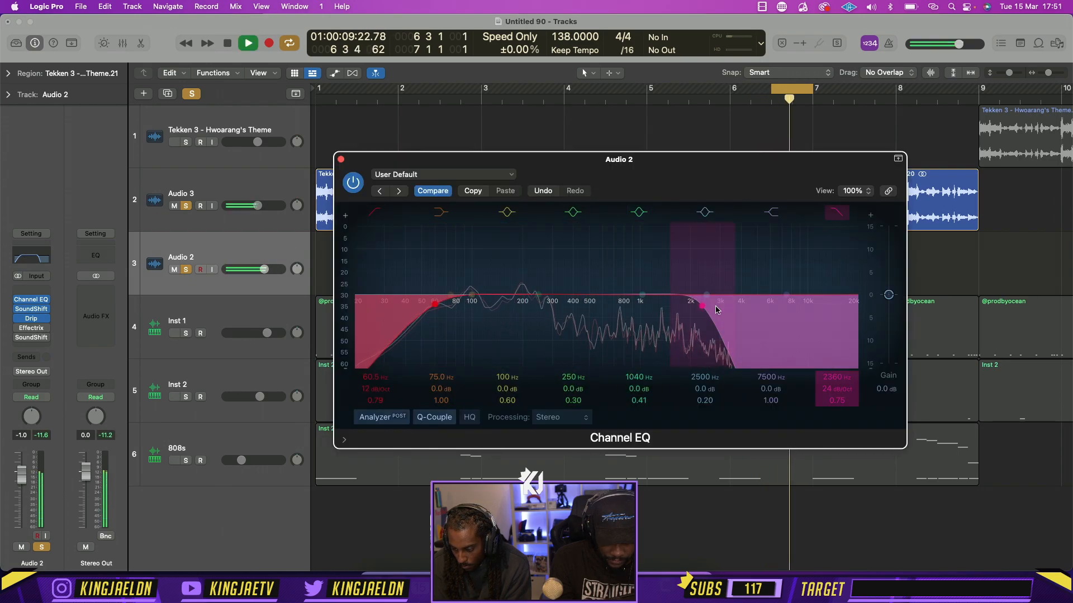
Lower the high cut in Audio 2's Channel EQ to 1180 Hz, stop playback, and close the EQ
{"action": "left_click_drag", "start_coordinate": [706, 305], "coordinate": [655, 304]}
{"action": "key", "text": "space"}
{"action": "left_click", "coordinate": [332, 156]}
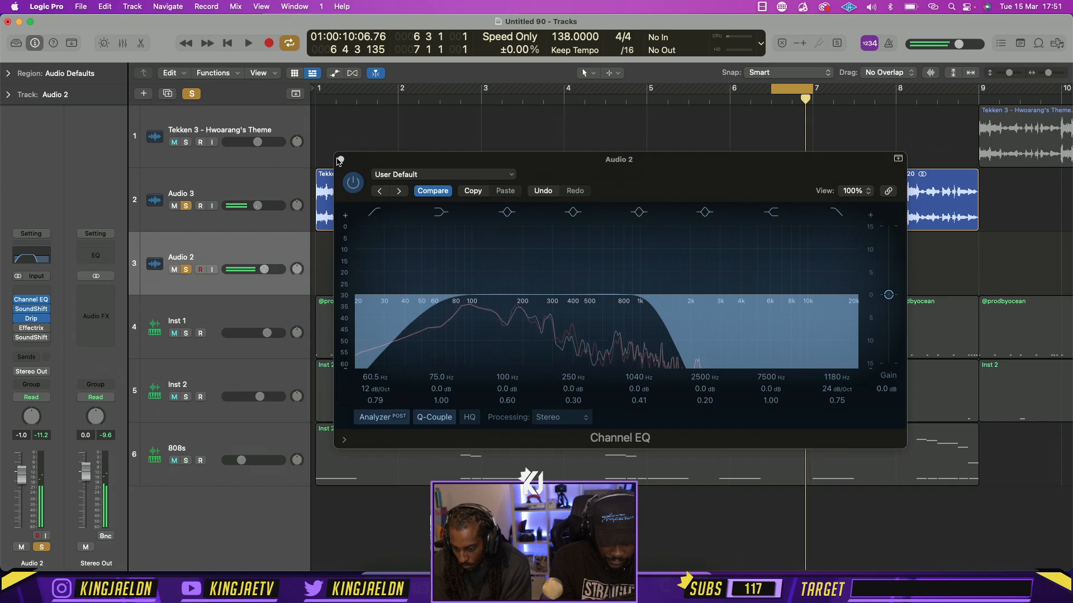
{"action": "left_click", "coordinate": [340, 159]}
With bars 5 to 9 cycling and the 808s soloed too, lower Audio 2 to -2.7 dB and trim its slice to end at bar 7
{"action": "left_click_drag", "start_coordinate": [652, 93], "coordinate": [978, 89]}
{"action": "key", "text": "space"}
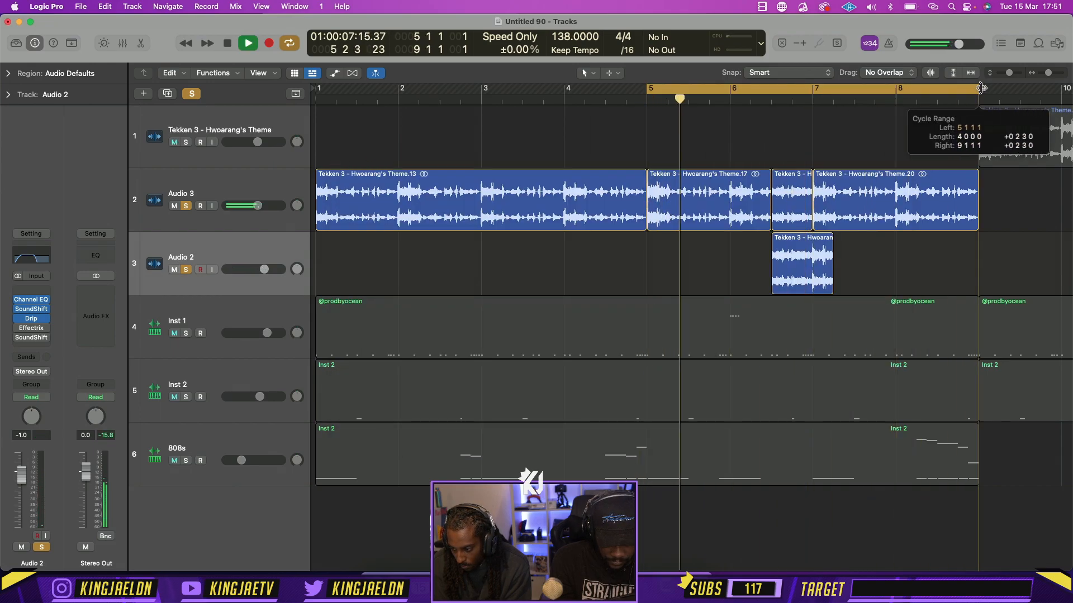
{"action": "left_click", "coordinate": [186, 461]}
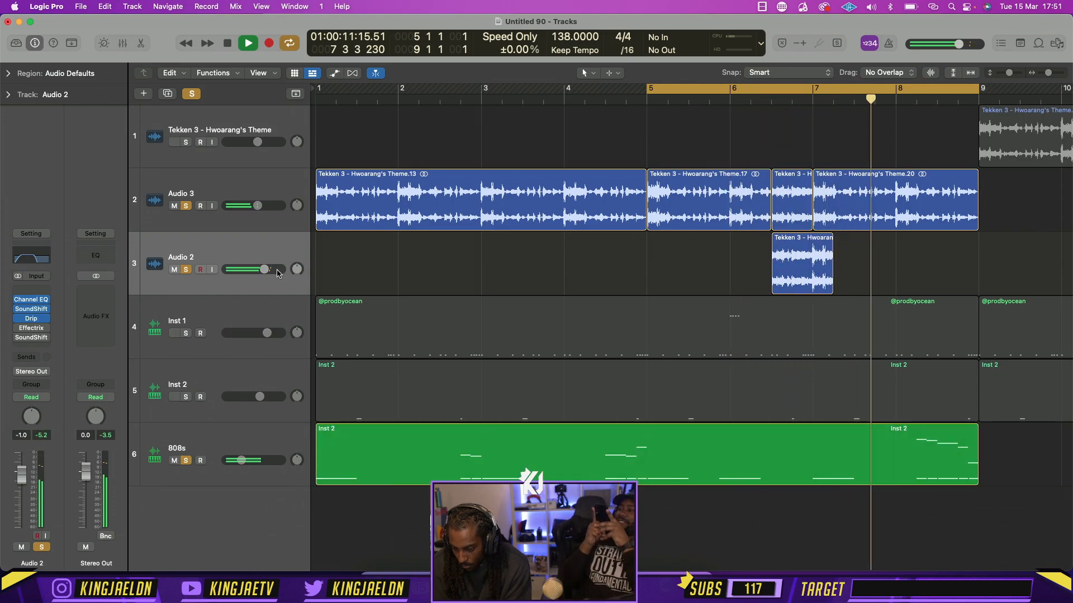
{"action": "left_click_drag", "start_coordinate": [264, 270], "coordinate": [260, 269]}
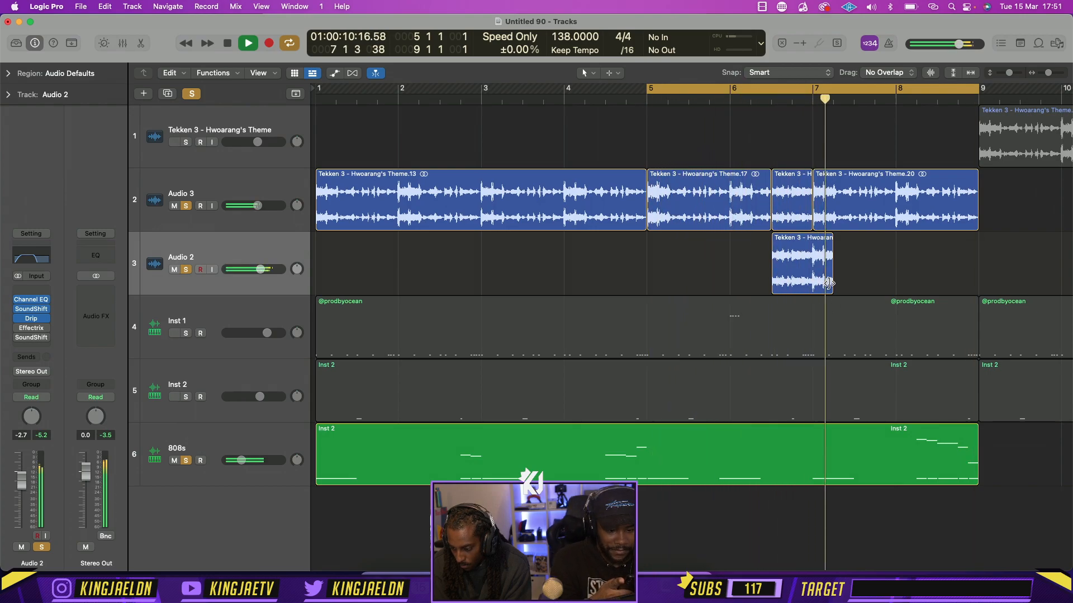
{"action": "left_click_drag", "start_coordinate": [828, 284], "coordinate": [812, 284]}
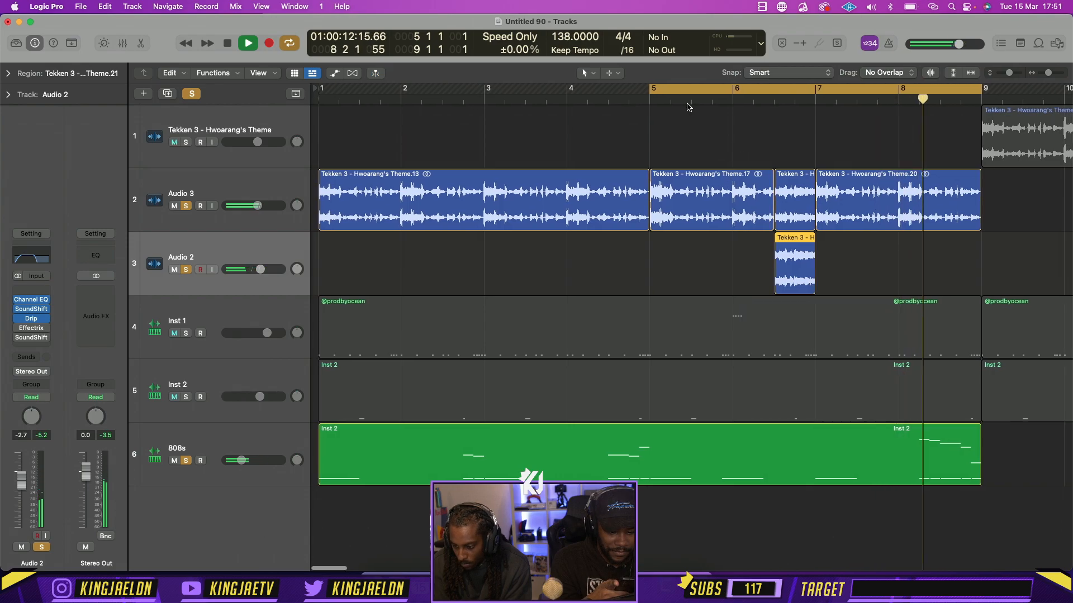
Extend the cycle to bars 1 to 9, clear all solos, and play the full beat with the track heights reduced
{"action": "left_click_drag", "start_coordinate": [649, 88], "coordinate": [173, 90]}
{"action": "left_click", "coordinate": [192, 93]}
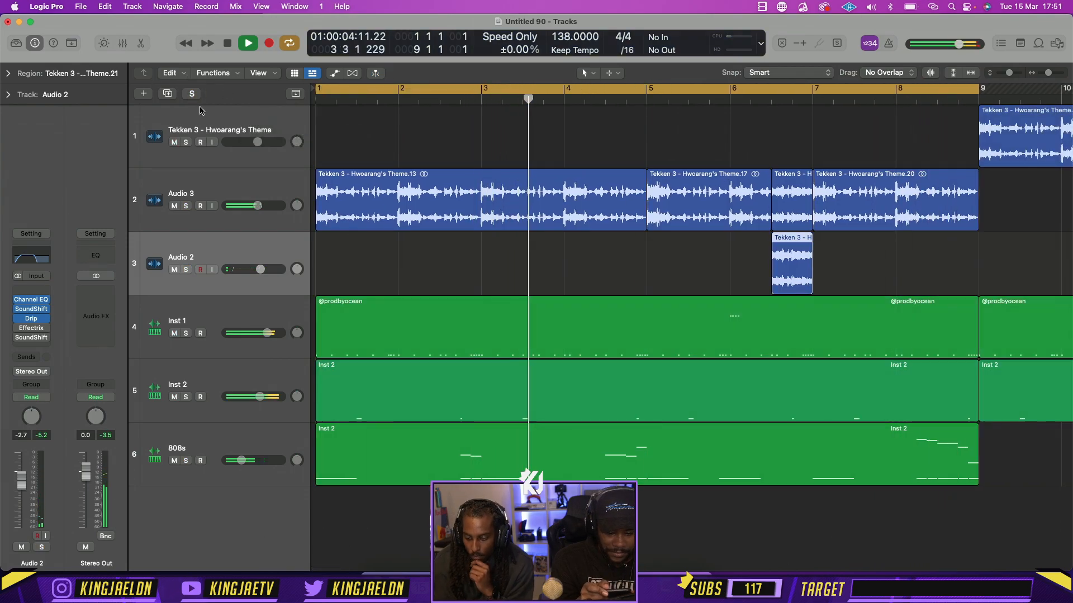
{"action": "key", "text": "Return"}
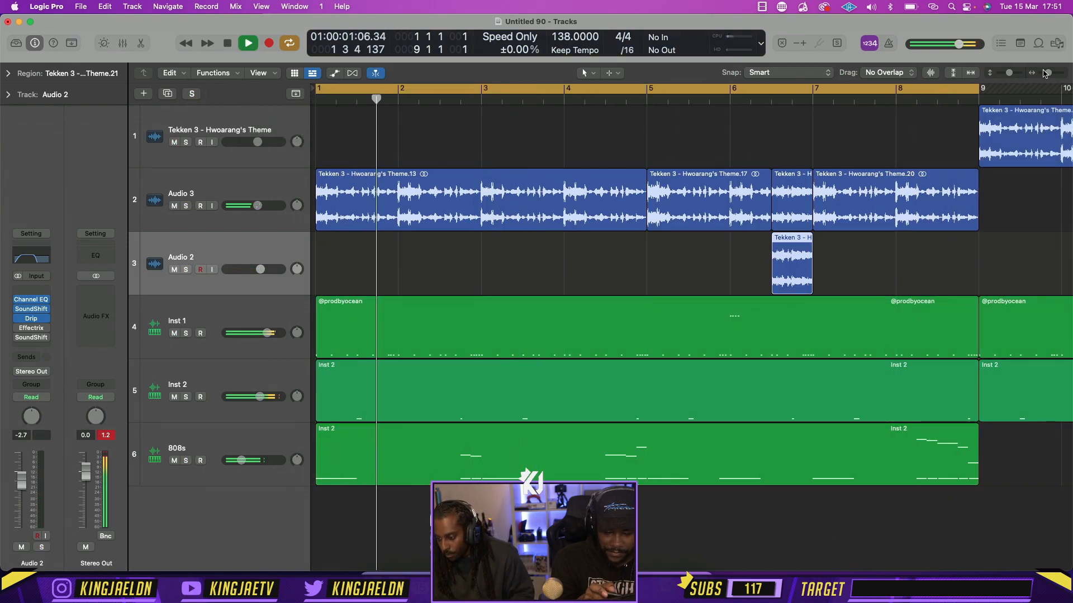
{"action": "key", "text": "super+Left"}
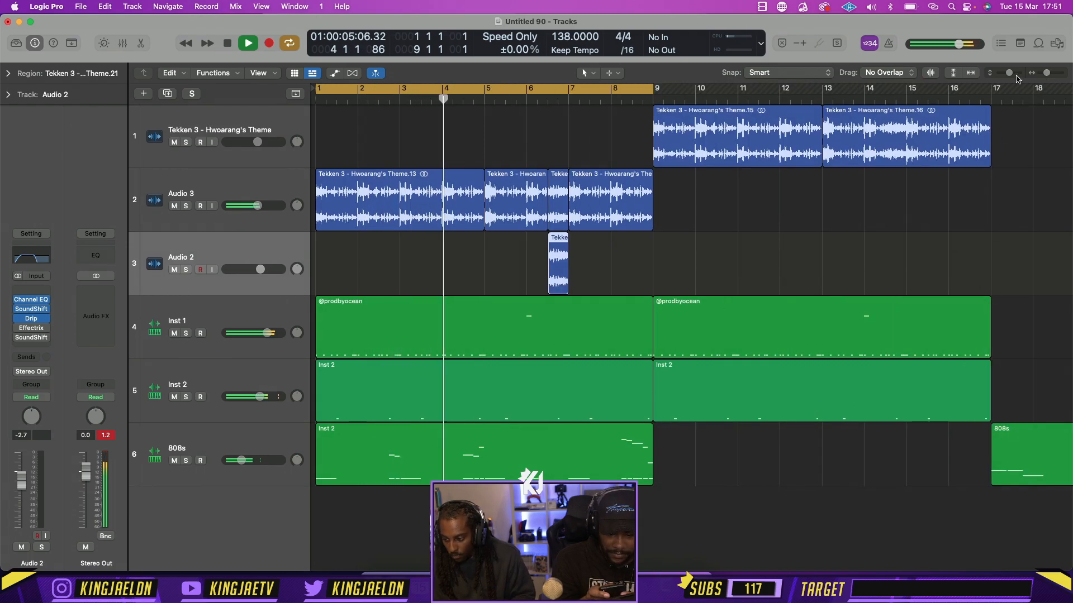
{"action": "left_click_drag", "start_coordinate": [1010, 74], "coordinate": [1005, 80]}
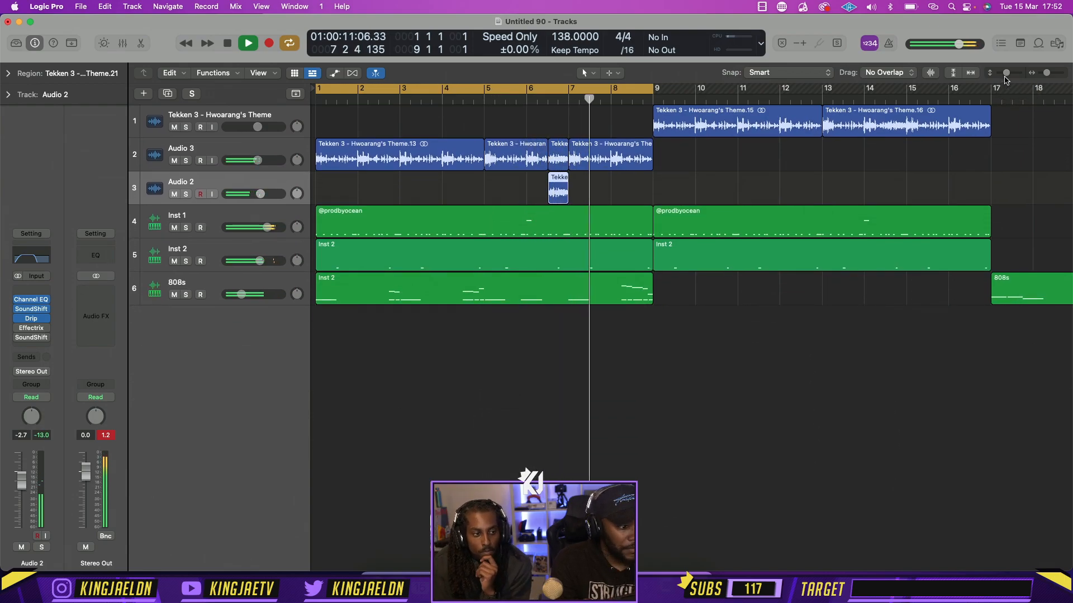
{"action": "key", "text": "space"}
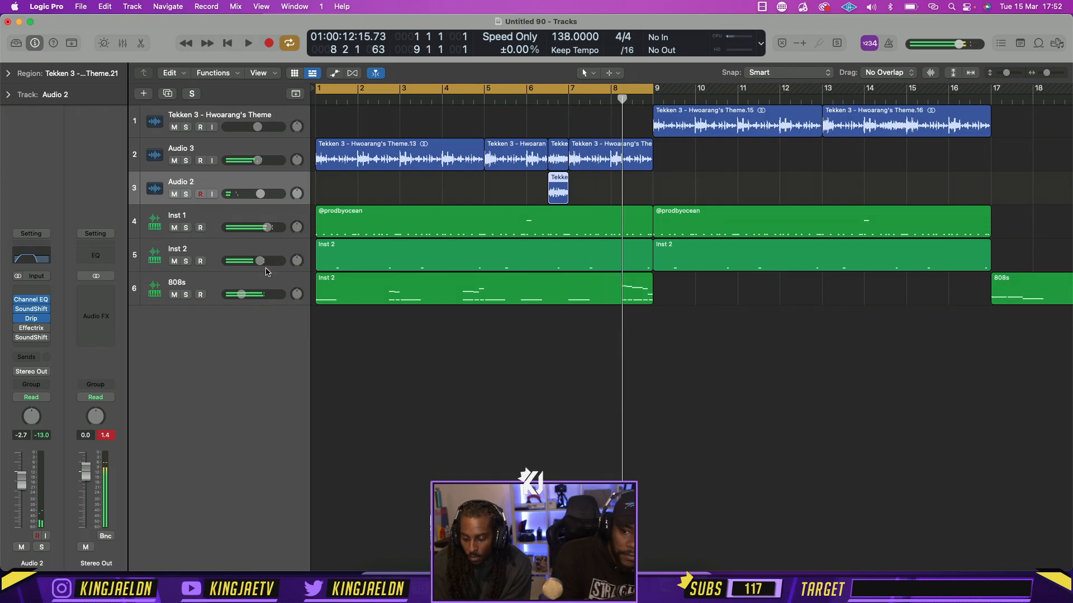
Play the cycle moved to bars 9 to 17, and delete the two 808s regions between bars 17 and 33
{"action": "left_click", "coordinate": [151, 259]}
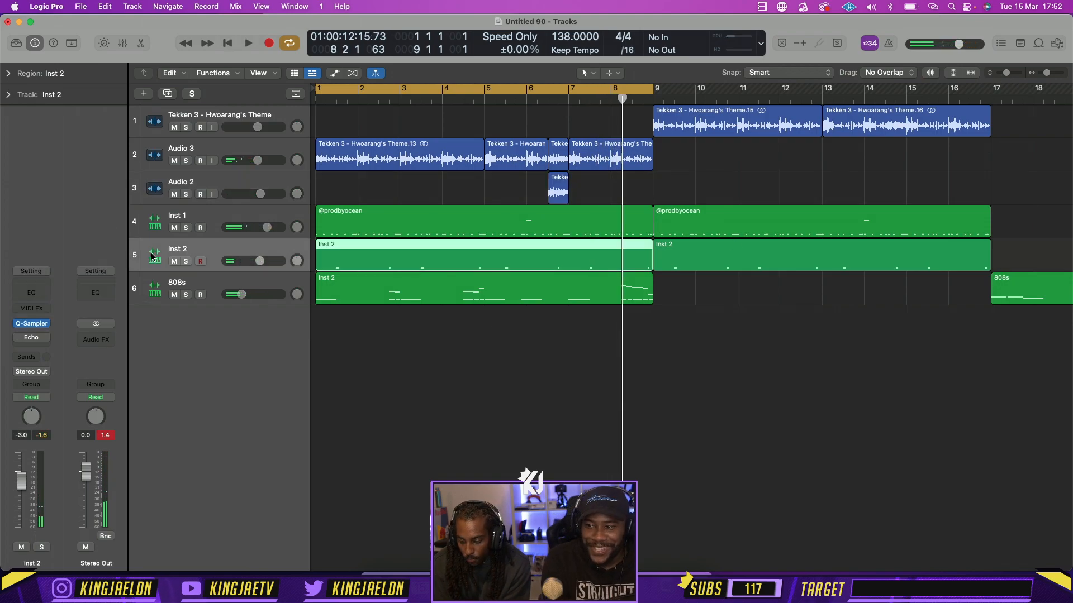
{"action": "left_click_drag", "start_coordinate": [576, 83], "coordinate": [914, 85]}
{"action": "key", "text": "space"}
{"action": "key", "text": "super+Left"}
{"action": "key", "text": "super+Left"}
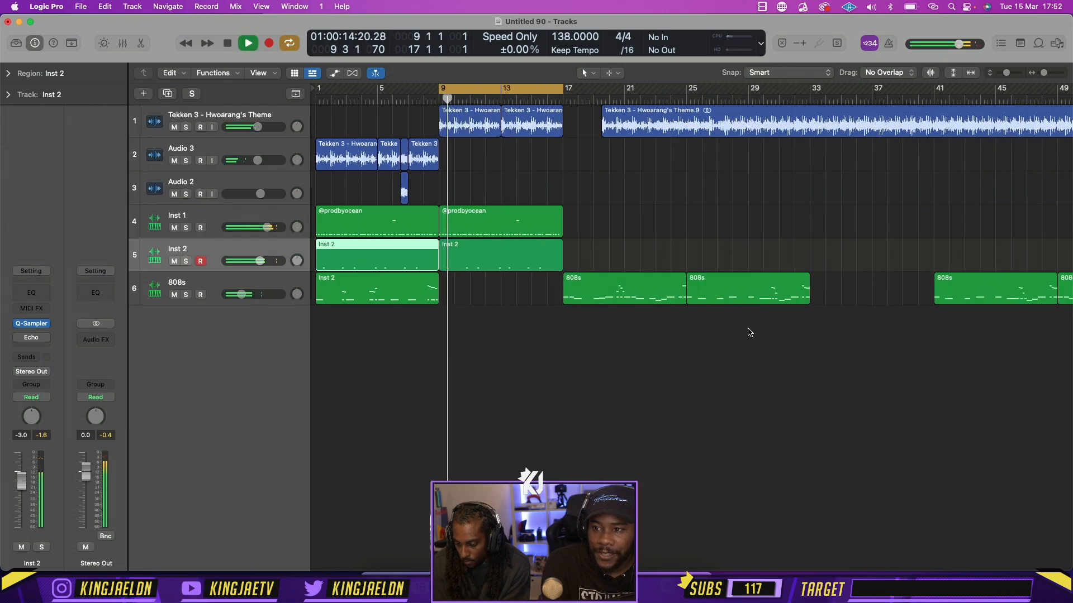
{"action": "left_click_drag", "start_coordinate": [735, 334], "coordinate": [645, 285]}
{"action": "key", "text": "Delete"}
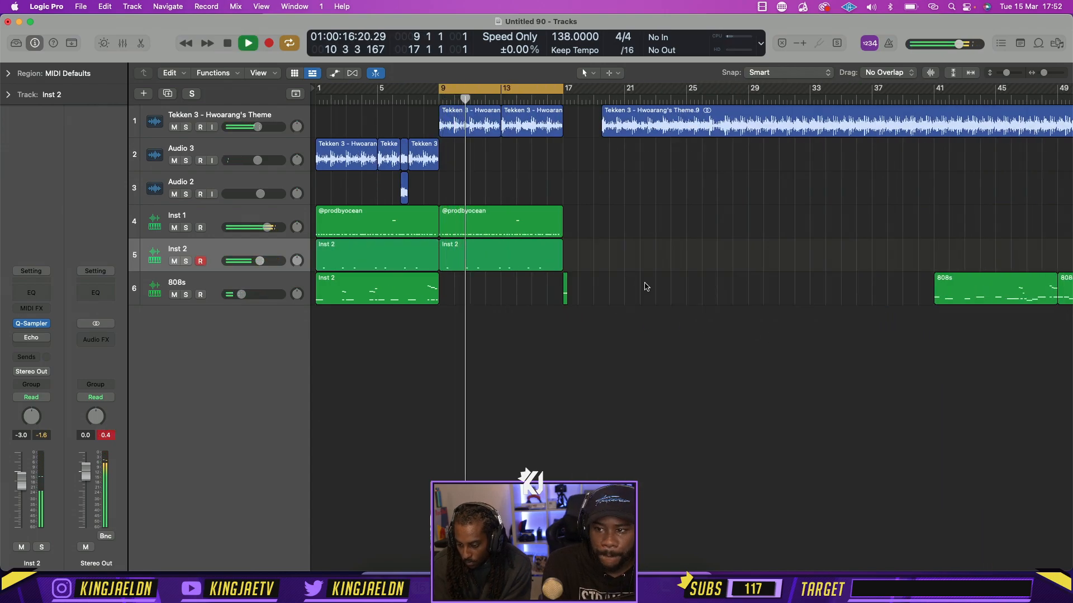
Move the long Hwoarang's Theme region onto the Audio 3 track at bar 17, and play it with the cycle set to bars 17 to 25
{"action": "key", "text": "space"}
{"action": "left_click_drag", "start_coordinate": [641, 135], "coordinate": [607, 134]}
{"action": "left_click_drag", "start_coordinate": [538, 89], "coordinate": [642, 154]}
{"action": "key", "text": "space"}
{"action": "key", "text": "super+Left"}
{"action": "key", "text": "super+Left"}
{"action": "key", "text": "super+Left"}
{"action": "key", "text": "super+Left"}
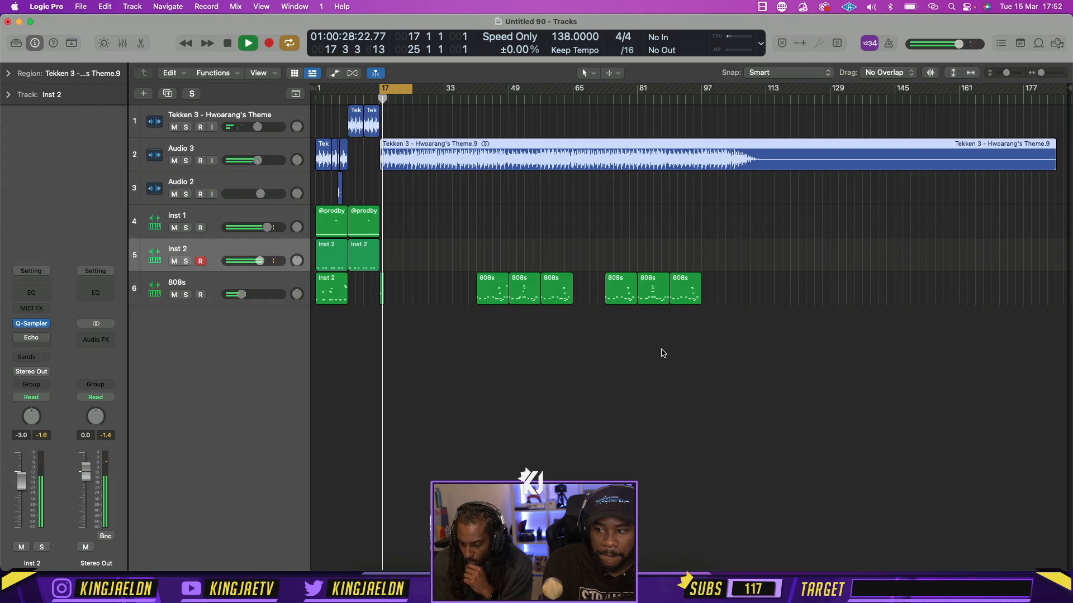
Delete all remaining 808s regions from bar 17 onward
{"action": "left_click_drag", "start_coordinate": [685, 356], "coordinate": [377, 293]}
{"action": "key", "text": "Delete"}
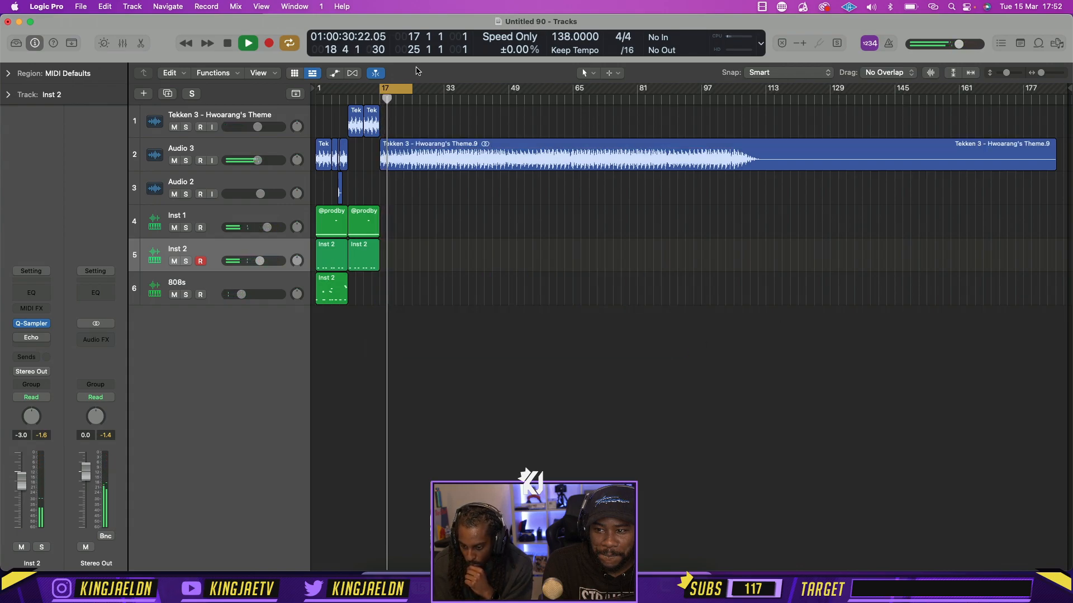
Audition the long Audio 3 region from bar 25 and further along, widening the cycle to bar 51 and switching it off, and stop playback
{"action": "left_click_drag", "start_coordinate": [404, 88], "coordinate": [436, 91]}
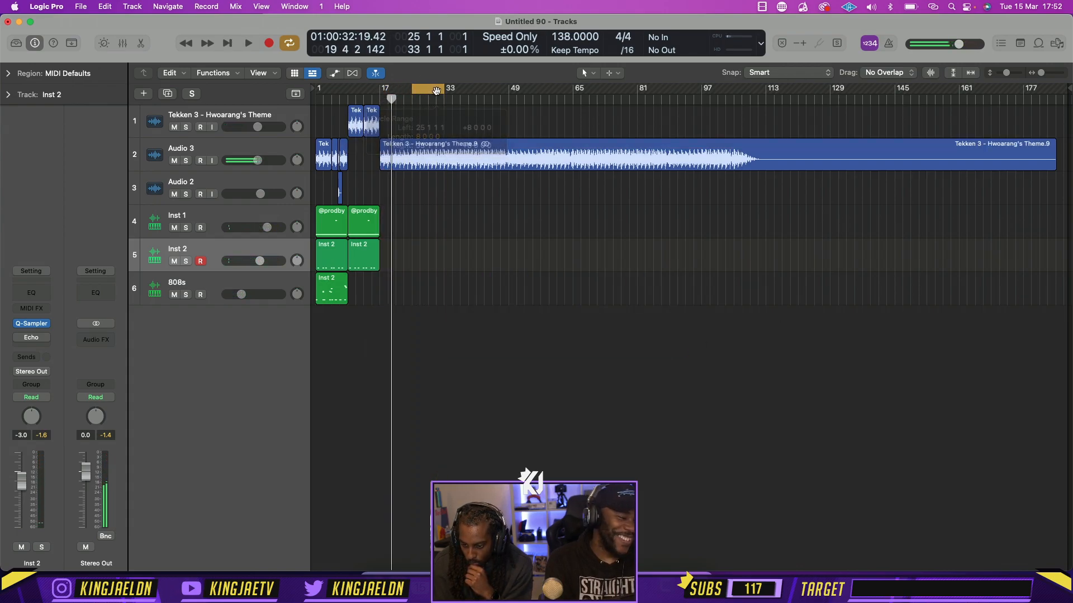
{"action": "key", "text": "space"}
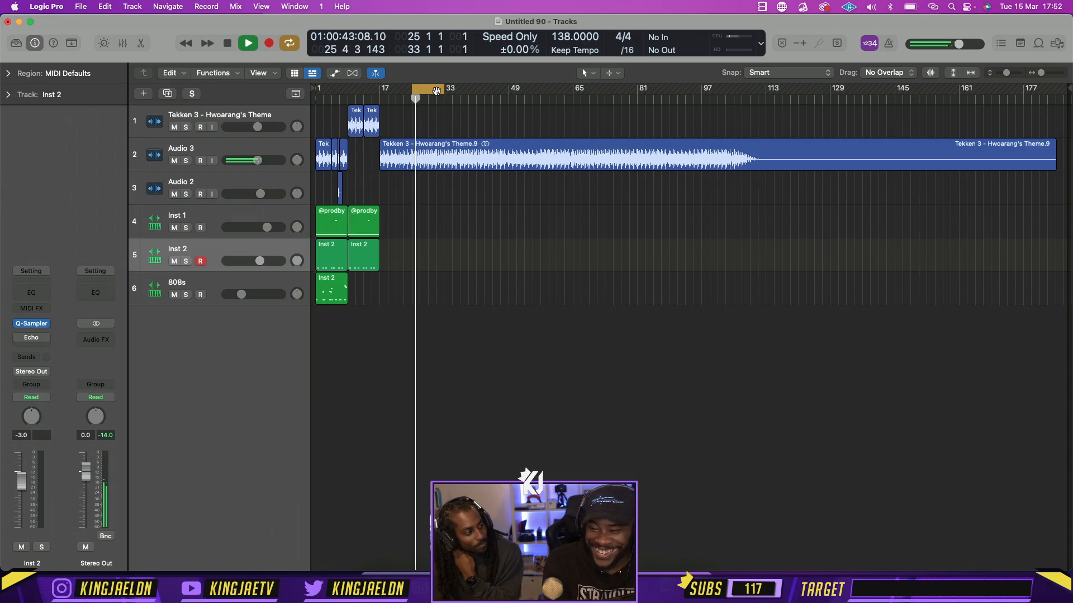
{"action": "left_click_drag", "start_coordinate": [444, 90], "coordinate": [510, 89]}
{"action": "left_click", "coordinate": [447, 99]}
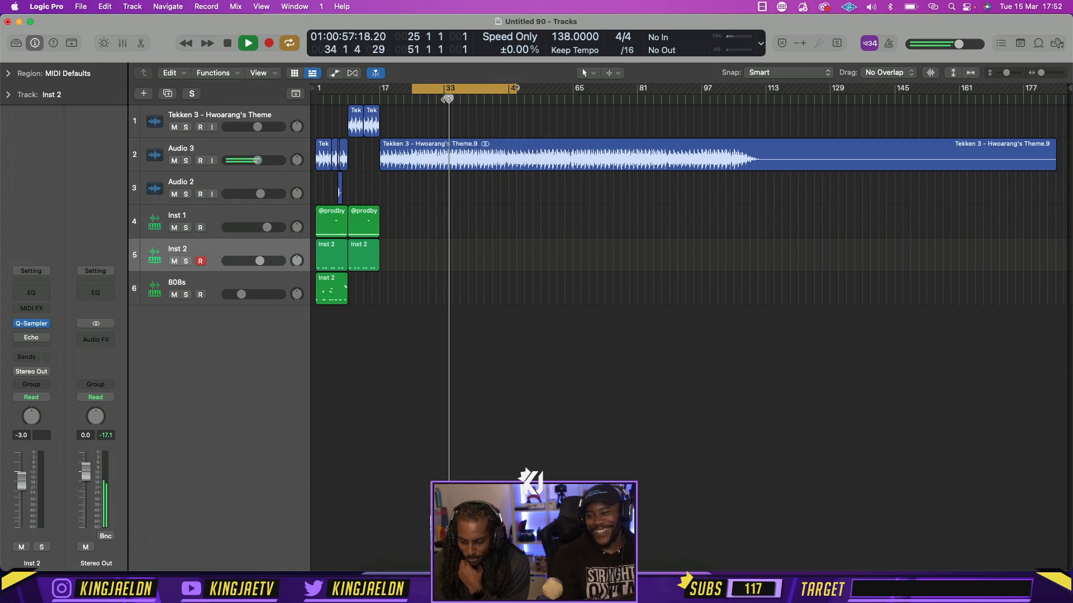
{"action": "left_click", "coordinate": [466, 93]}
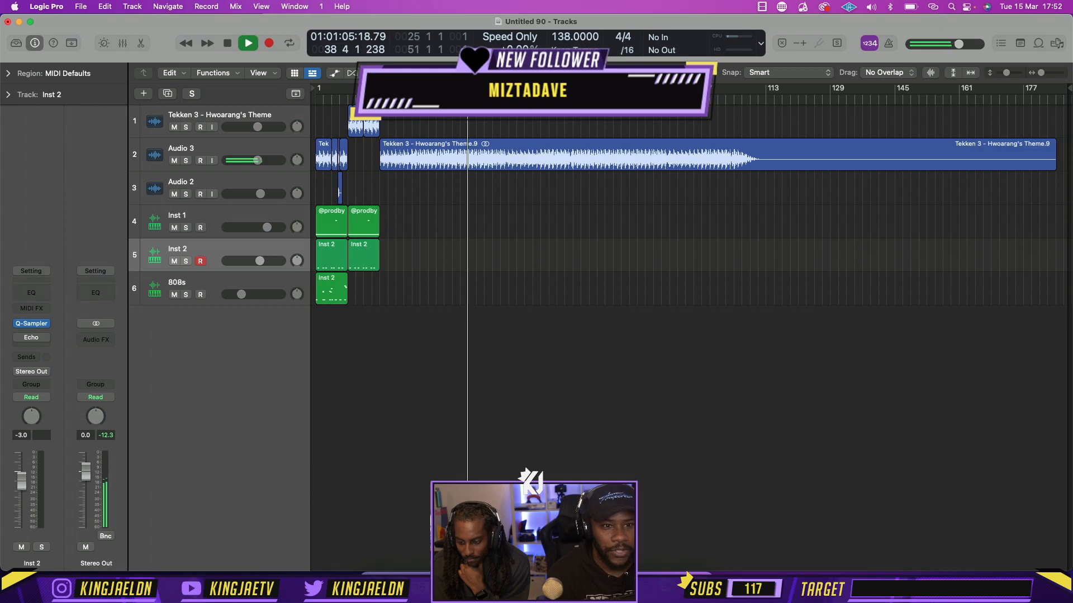
{"action": "left_click", "coordinate": [408, 100]}
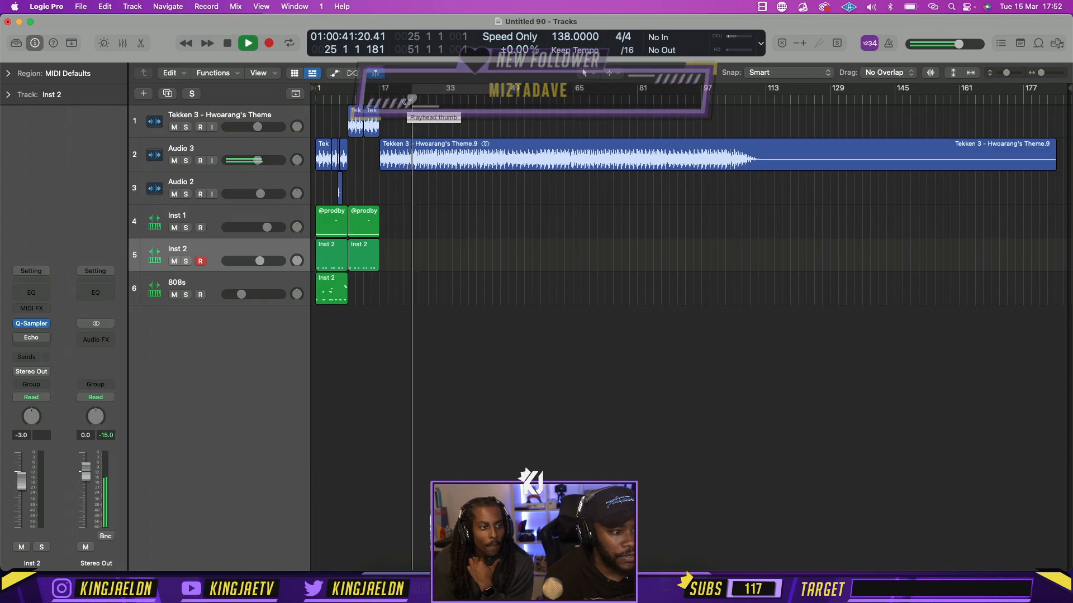
{"action": "key", "text": "space"}
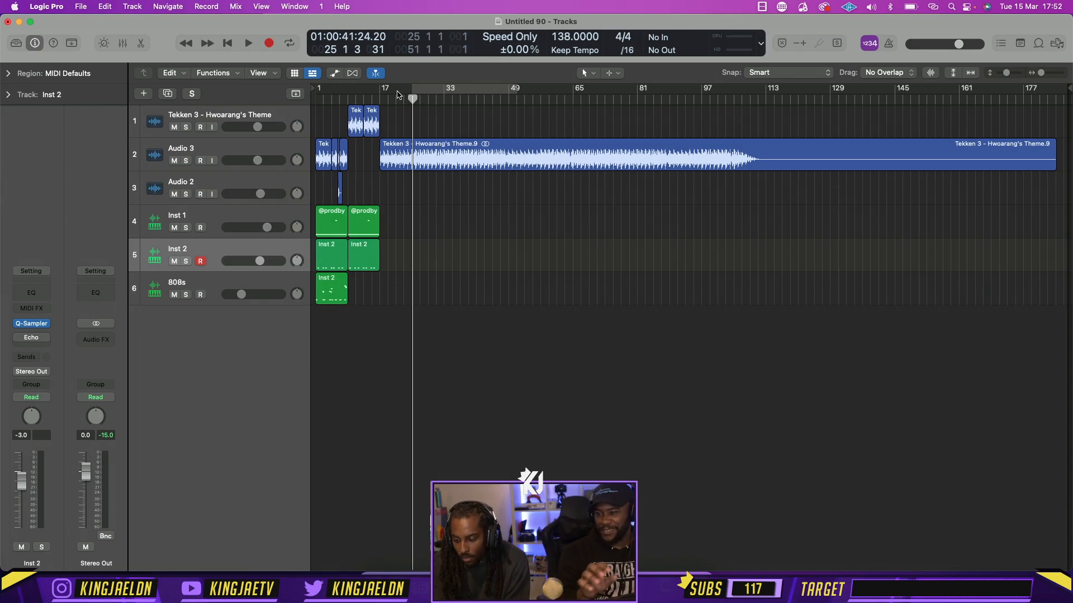
Set the cycle to bars 17 to 33 and play the start of the long Audio 3 region
{"action": "left_click_drag", "start_coordinate": [382, 94], "coordinate": [443, 95]}
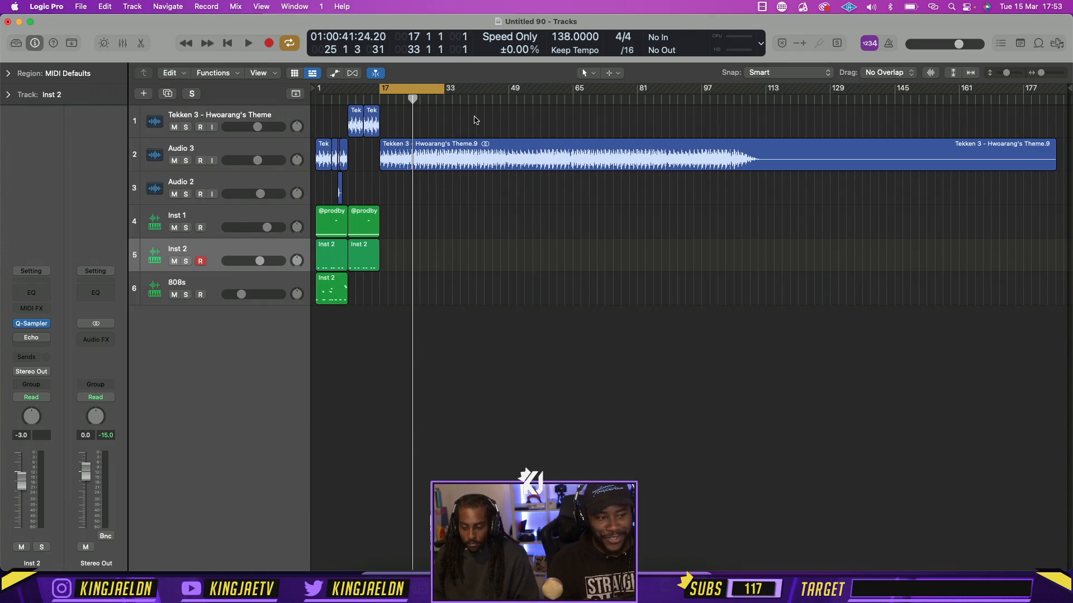
{"action": "key", "text": "space"}
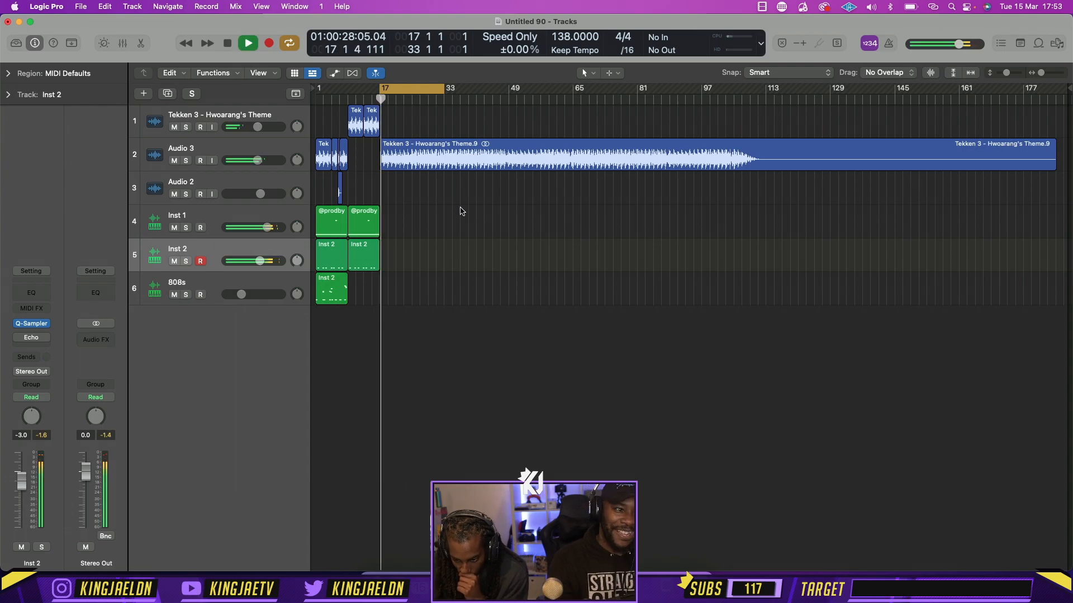
{"action": "key", "text": "super+Right"}
{"action": "key", "text": "super+Right"}
{"action": "key", "text": "super+Right"}
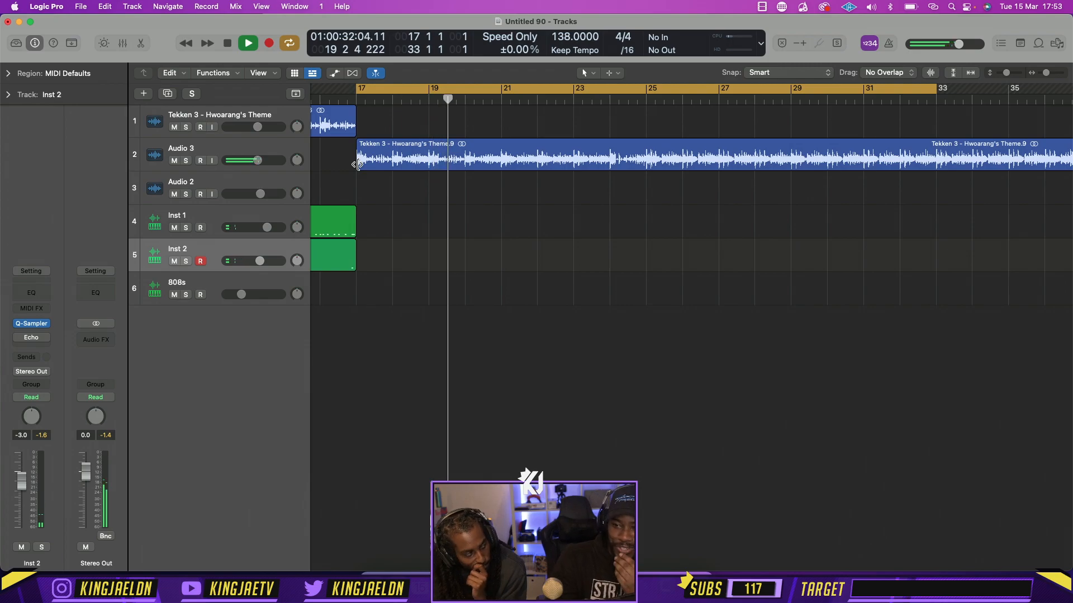
{"action": "key", "text": "super+Left"}
{"action": "key", "text": "super+Left"}
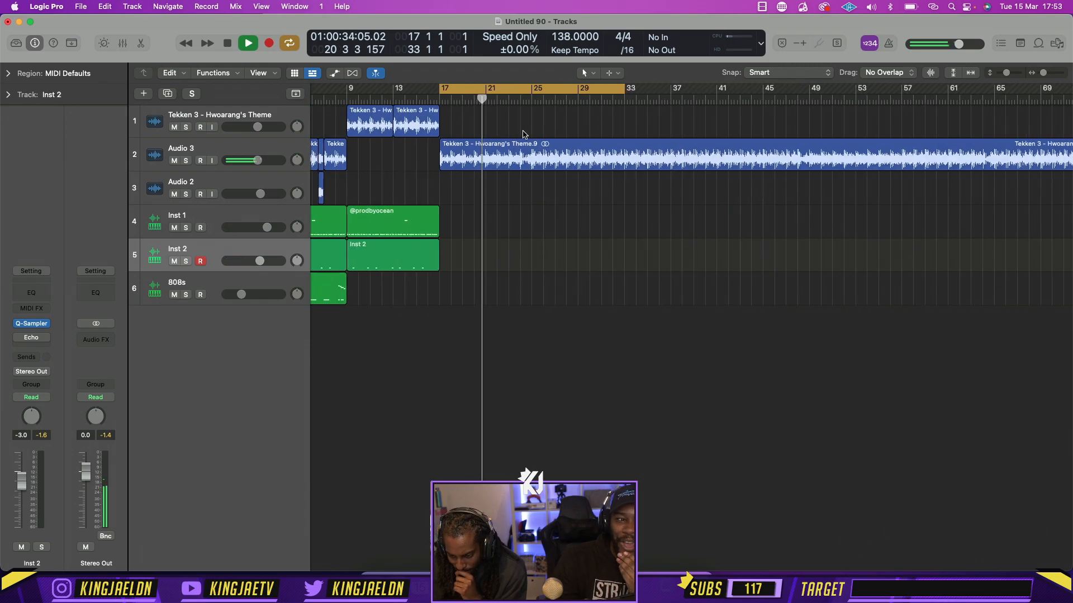
Trim the first four bars off the long Audio 3 region, move it back to bar 17, and play it with the cycle enabled
{"action": "left_click", "coordinate": [506, 89]}
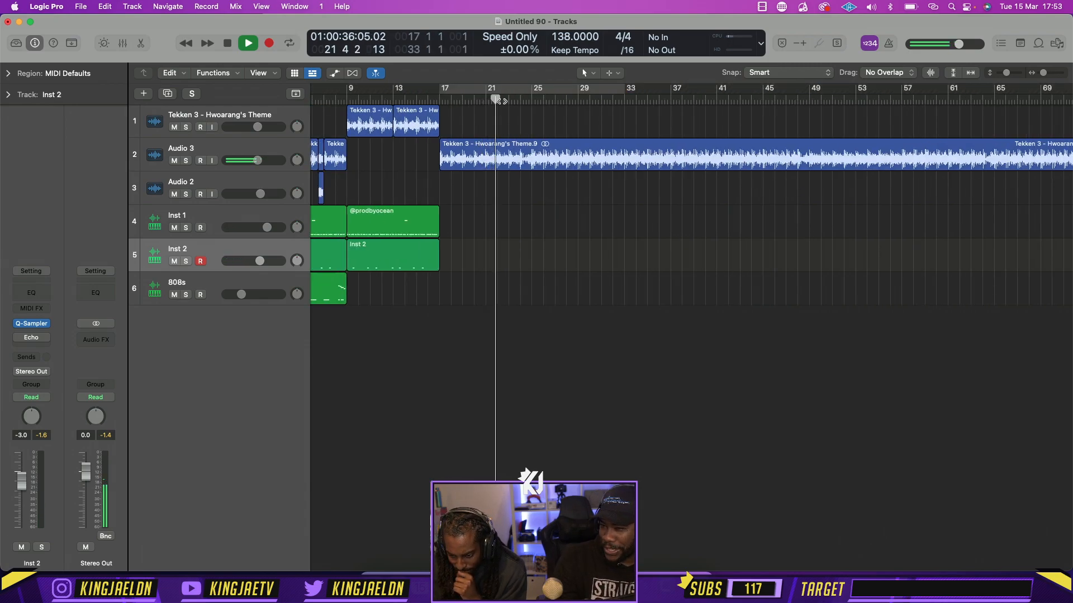
{"action": "left_click_drag", "start_coordinate": [440, 162], "coordinate": [485, 163]}
{"action": "key", "text": "space"}
{"action": "left_click_drag", "start_coordinate": [548, 151], "coordinate": [502, 151]}
{"action": "left_click", "coordinate": [466, 89]}
{"action": "key", "text": "space"}
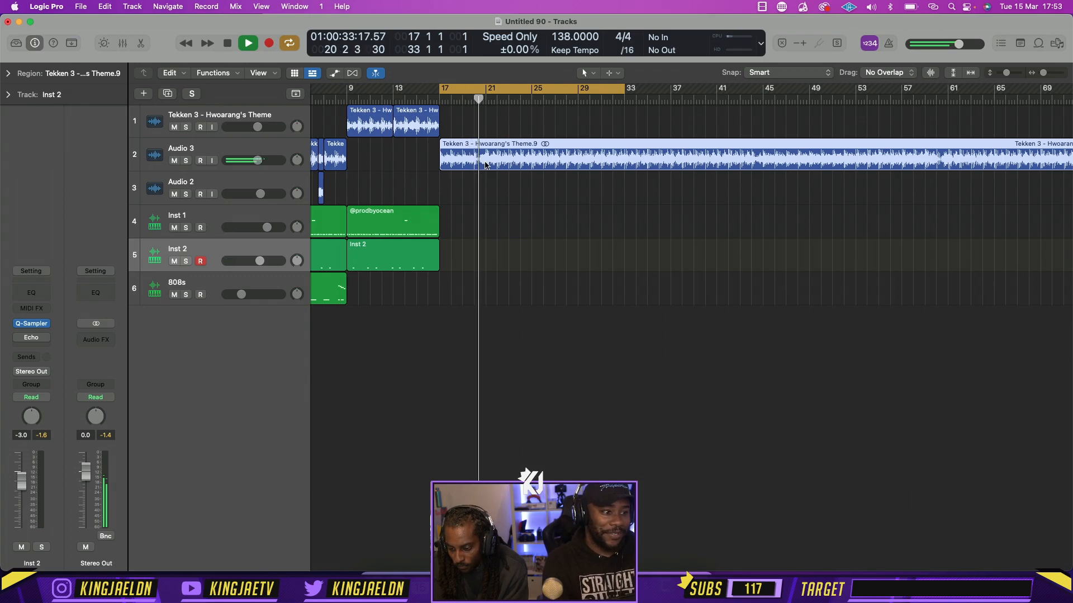
Split the long Audio 3 region at bar 25 and delete everything after the split
{"action": "scroll", "coordinate": [558, 106], "scroll_direction": "left", "scroll_amount": 5}
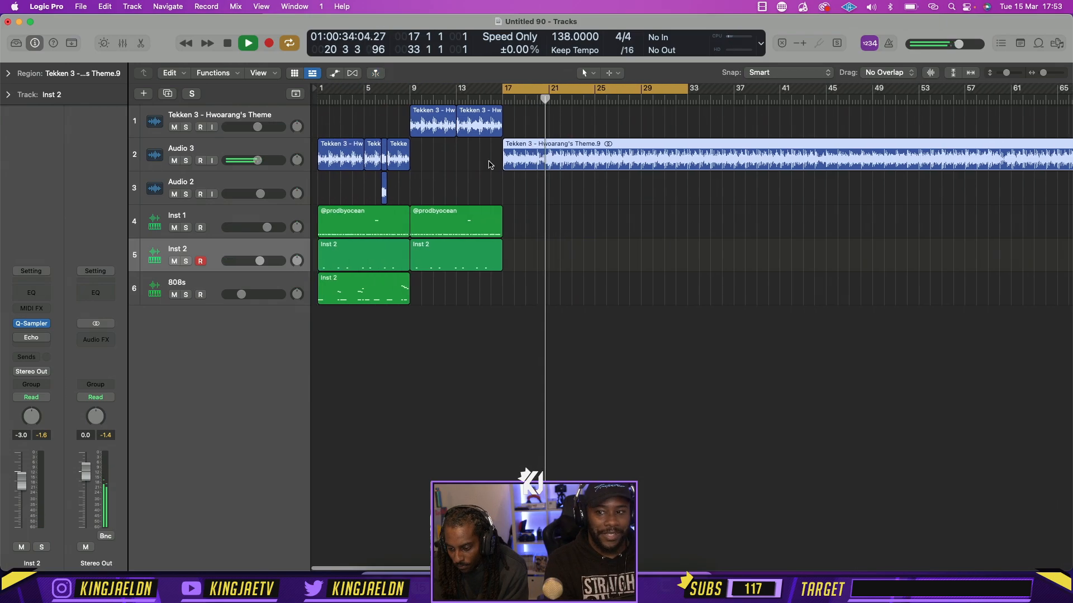
{"action": "key", "text": "space"}
{"action": "left_click", "coordinate": [592, 98]}
{"action": "key", "text": "super+t"}
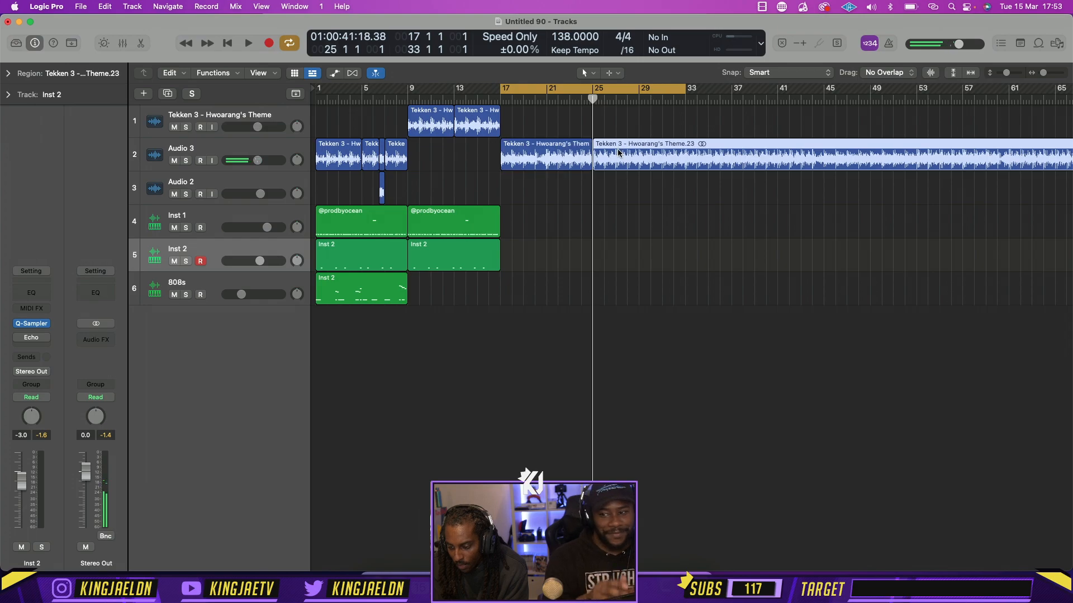
{"action": "key", "text": "Delete"}
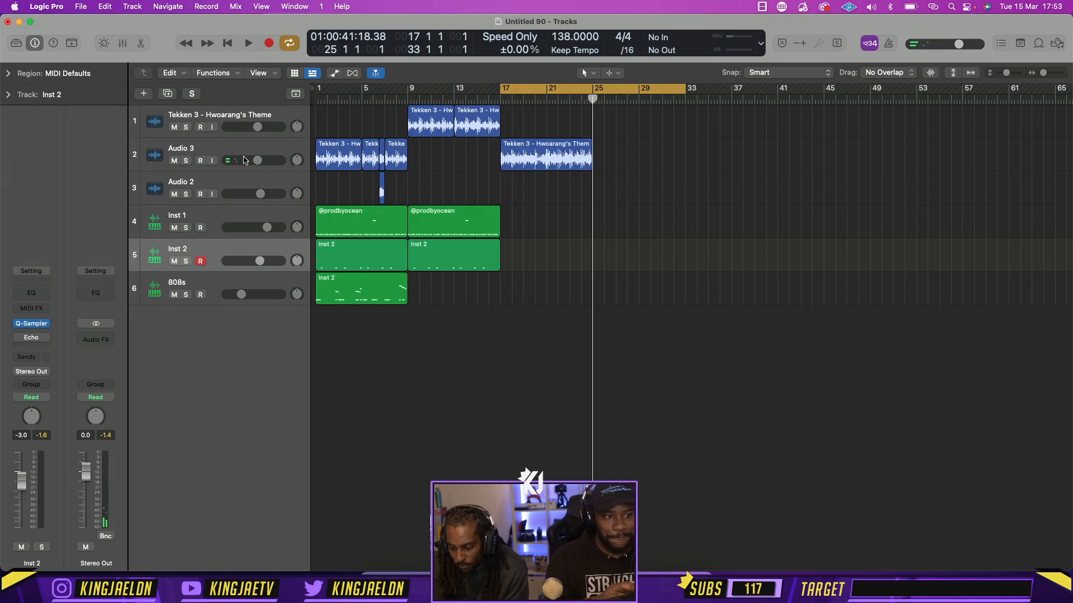
Duplicate the Audio 3 track and move the bars 17 to 25 theme region onto the duplicate
{"action": "left_click", "coordinate": [350, 167]}
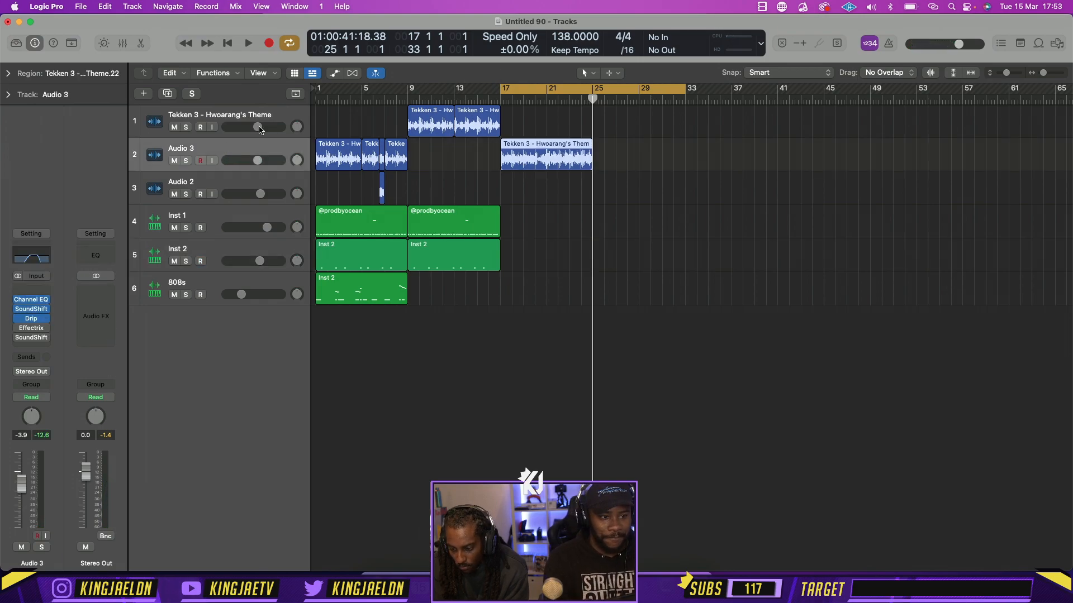
{"action": "key", "text": "alt+super+a"}
{"action": "left_click_drag", "start_coordinate": [526, 162], "coordinate": [526, 194]}
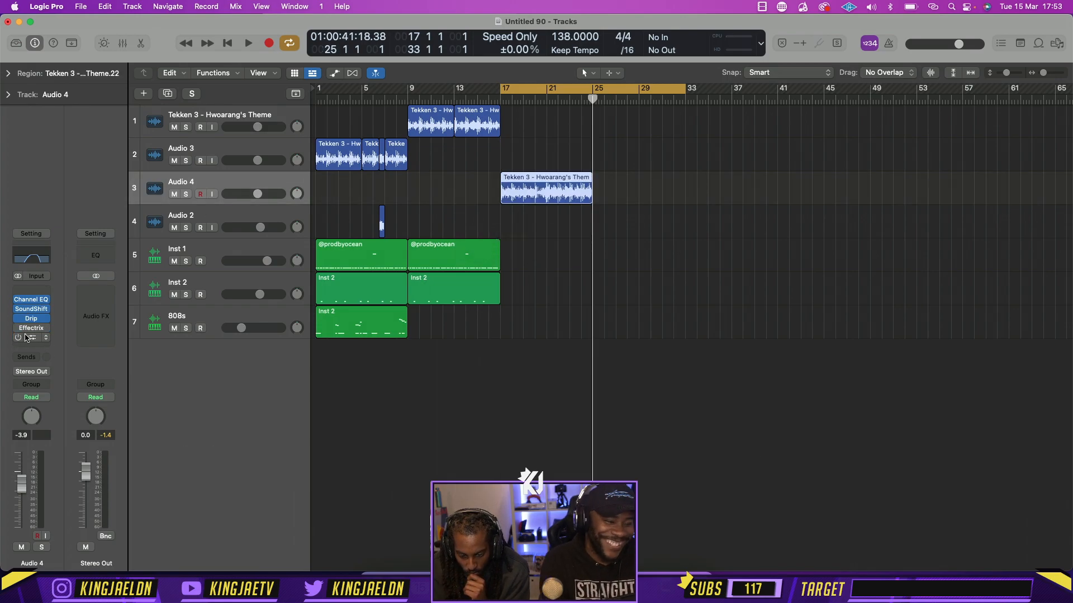
Replace the Effectrix plug-in on the duplicated track with the stereo Cableguys HalfTime
{"action": "left_click", "coordinate": [44, 329]}
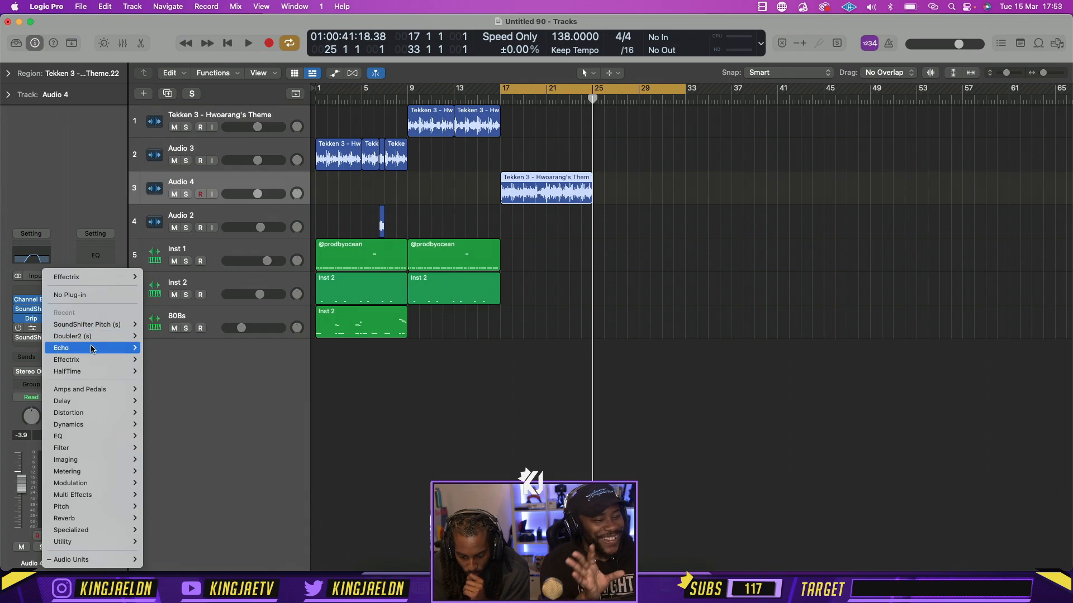
{"action": "mouse_move", "coordinate": [84, 560]}
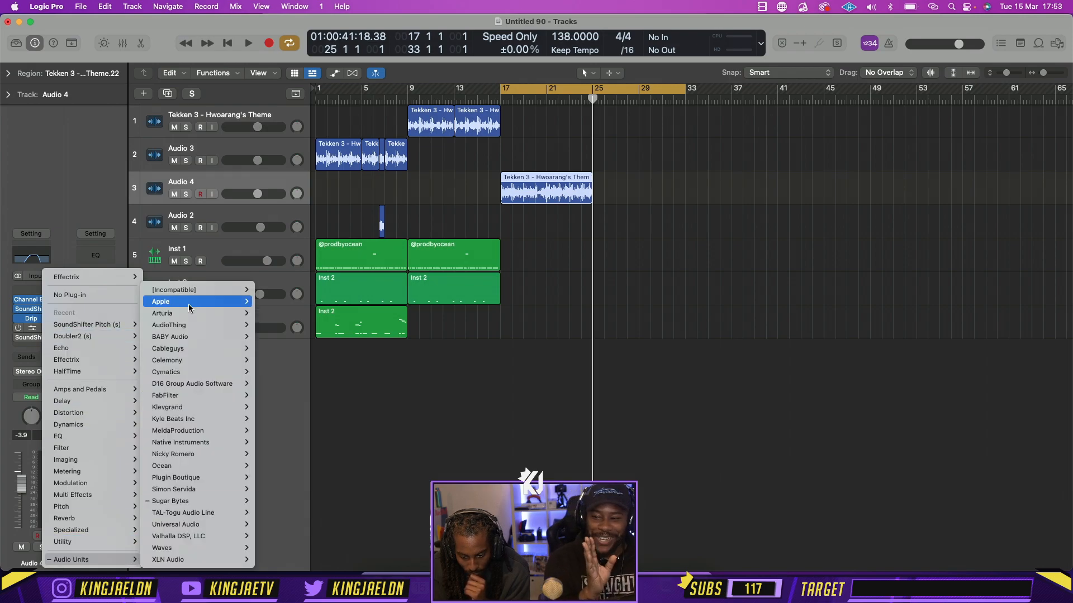
{"action": "mouse_move", "coordinate": [196, 348]}
{"action": "mouse_move", "coordinate": [279, 349]}
{"action": "left_click", "coordinate": [327, 350]}
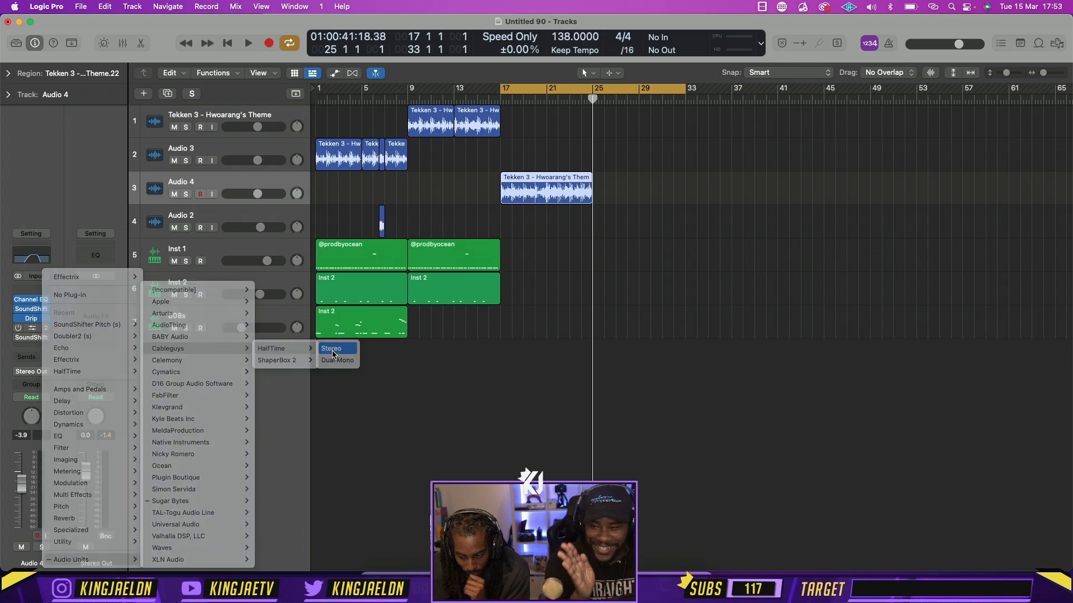
Try HalfTime with a 1/4 loop on the duplicated theme track and play the section
{"action": "key", "text": "space"}
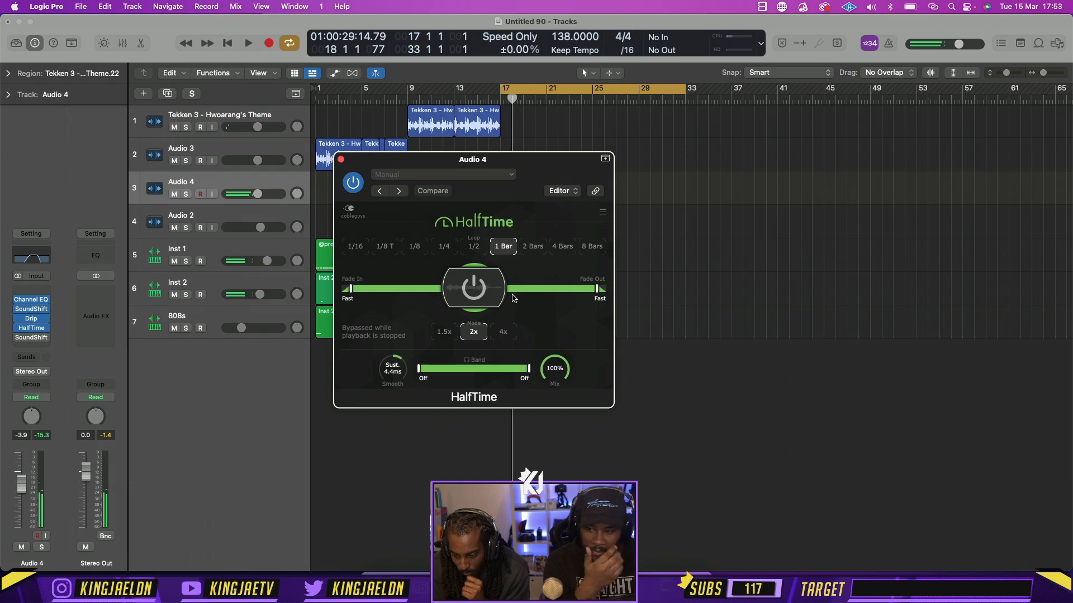
{"action": "left_click", "coordinate": [445, 246]}
{"action": "key", "text": "space"}
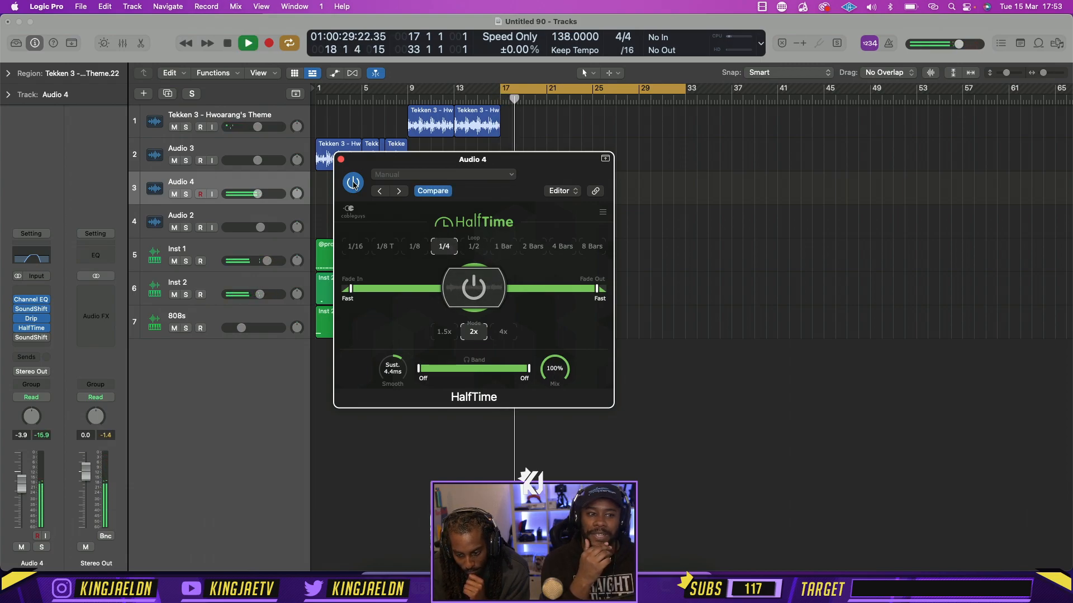
{"action": "key", "text": "space"}
{"action": "left_click", "coordinate": [340, 159]}
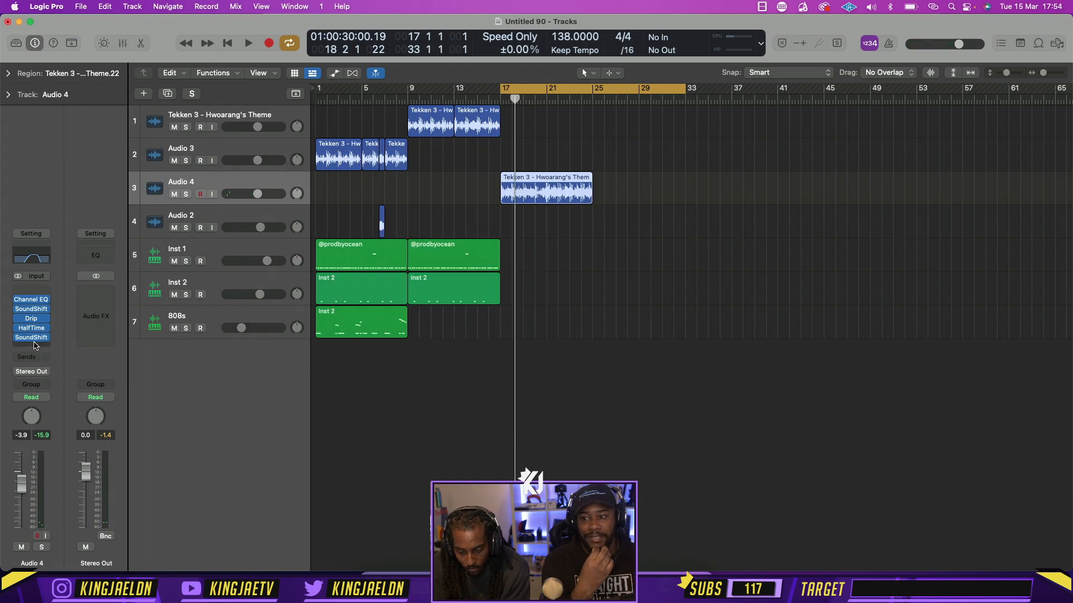
Compare playback of the bar 17 section with HalfTime and the last SoundShifter active and bypassed
{"action": "key", "text": "space"}
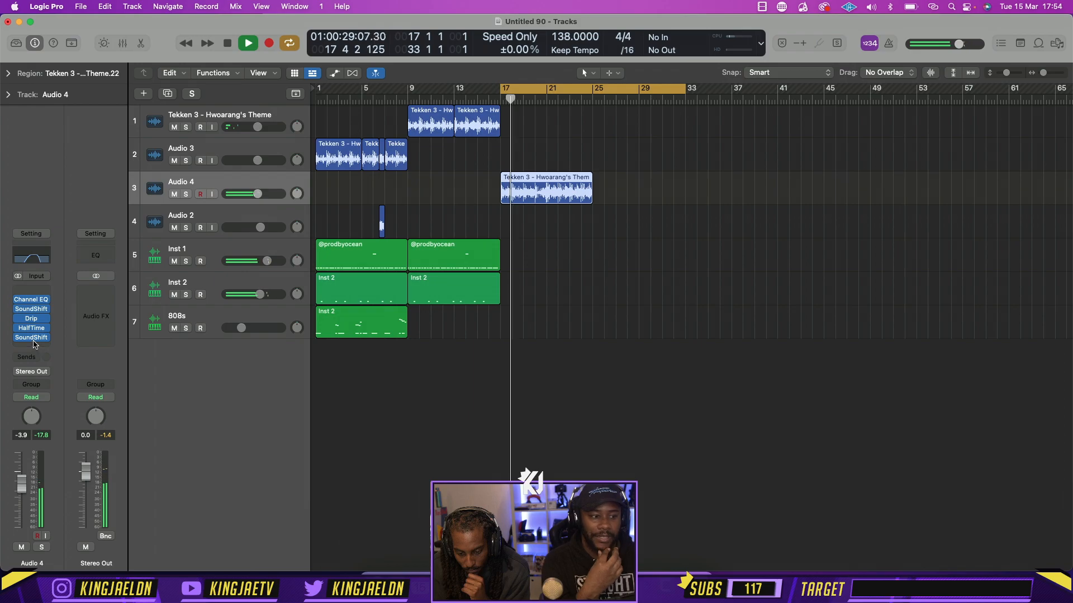
{"action": "key", "text": "space"}
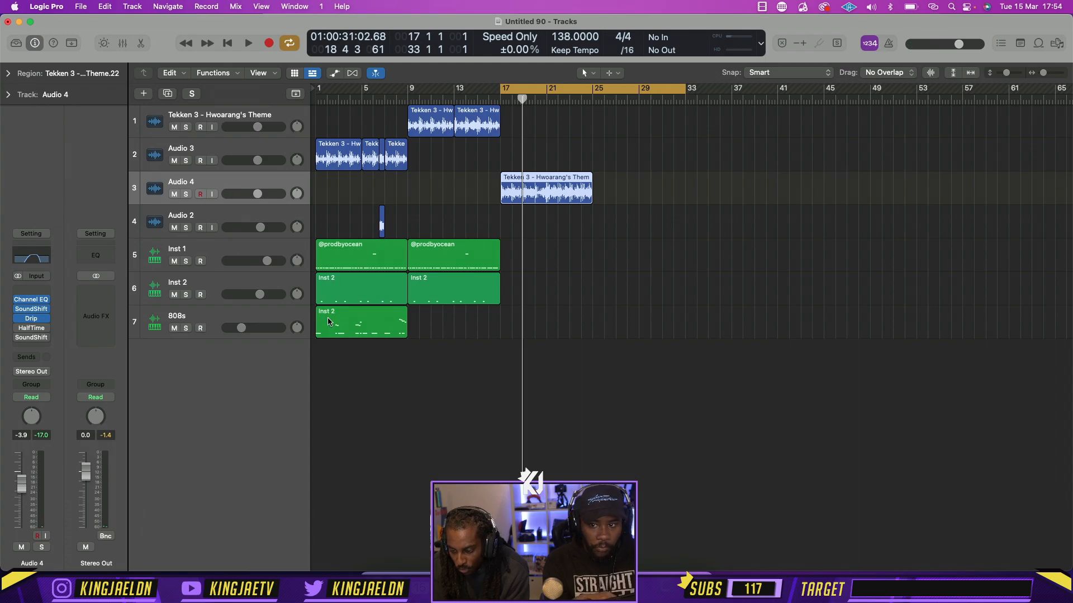
{"action": "key", "text": "super+Right"}
{"action": "key", "text": "super+Right"}
{"action": "key", "text": "super+Right"}
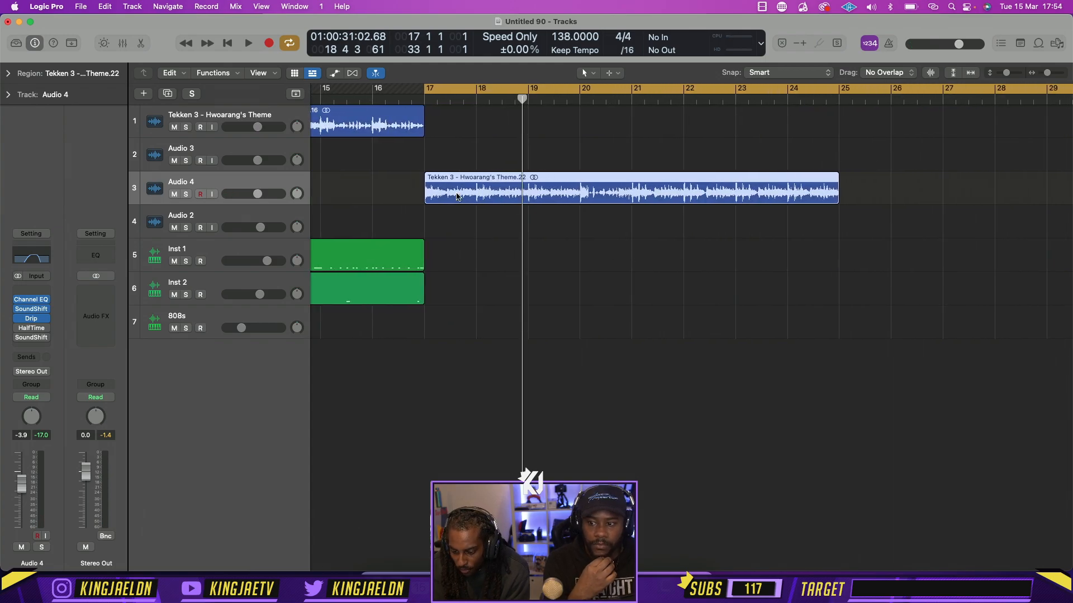
{"action": "key", "text": "space"}
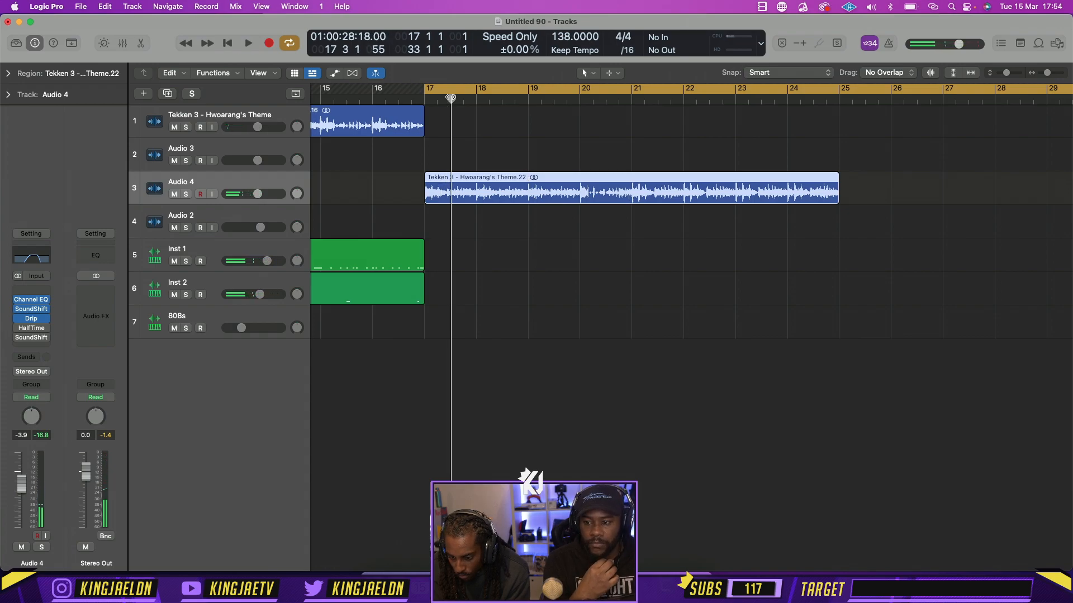
Try HalfTime loop lengths of 1/16 and 1 Bar during playback, and bypass the plug-in
{"action": "left_click", "coordinate": [20, 329]}
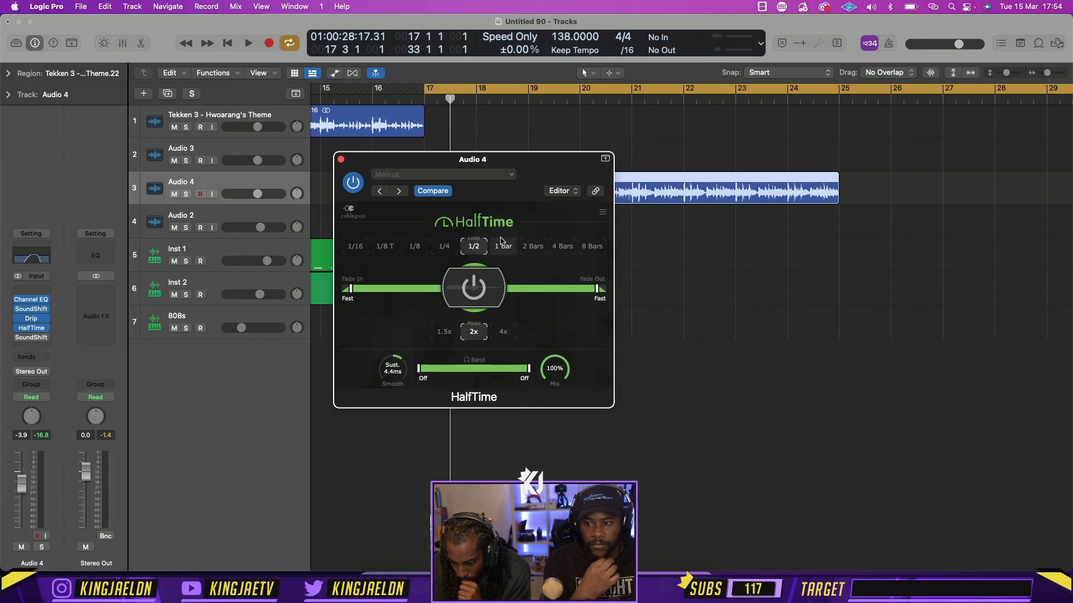
{"action": "key", "text": "space"}
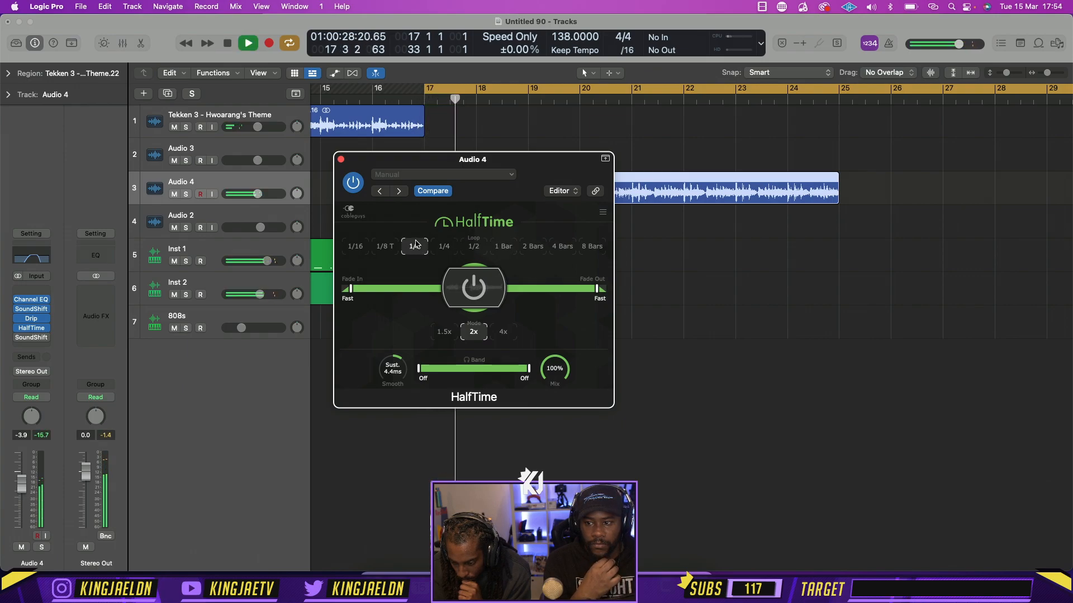
{"action": "left_click", "coordinate": [357, 248]}
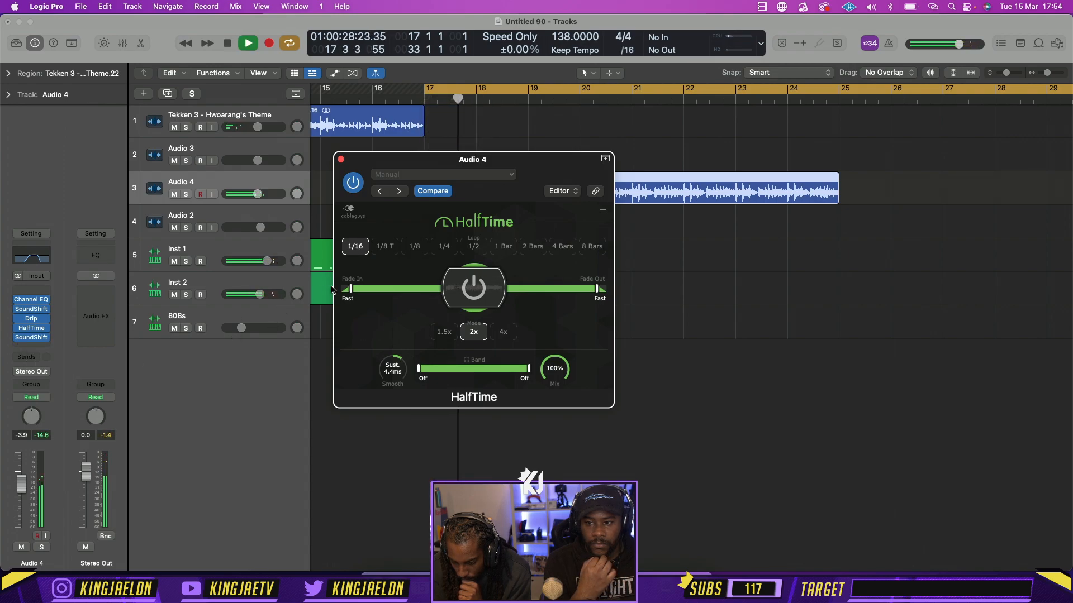
{"action": "left_click", "coordinate": [509, 249]}
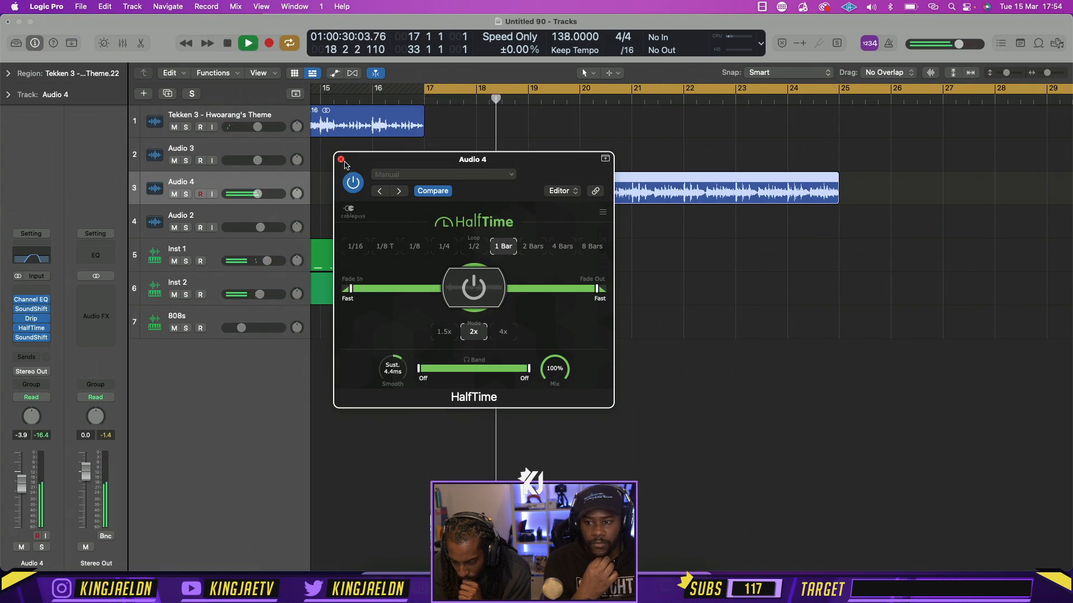
{"action": "key", "text": "space"}
{"action": "left_click", "coordinate": [353, 183]}
{"action": "left_click", "coordinate": [341, 160]}
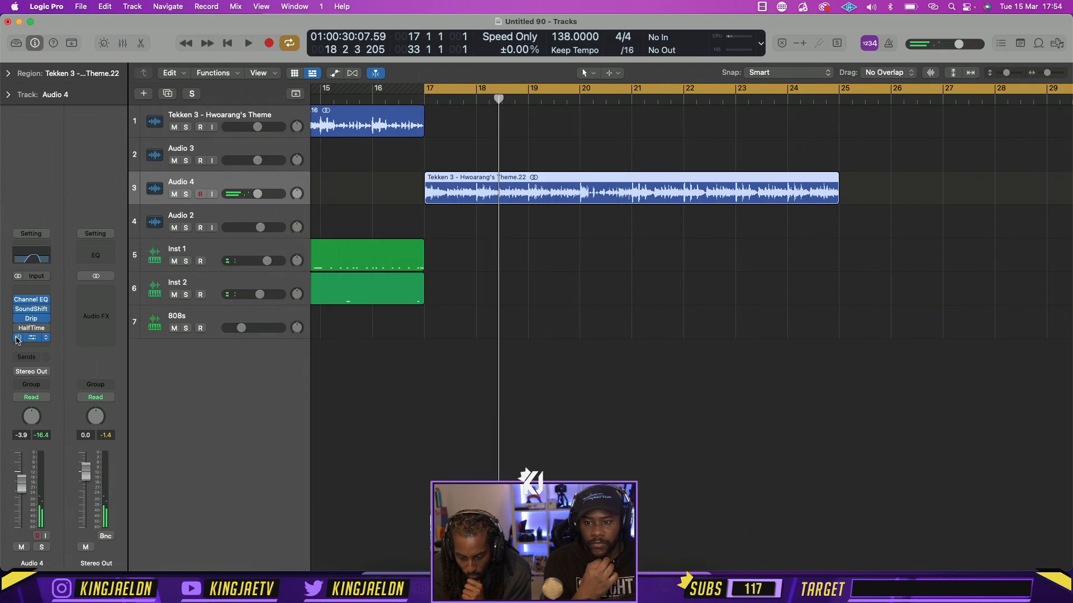
Replace HalfTime on Audio 4 with Effectrix and fill its Reverse row across all 32 steps
{"action": "left_click", "coordinate": [43, 330]}
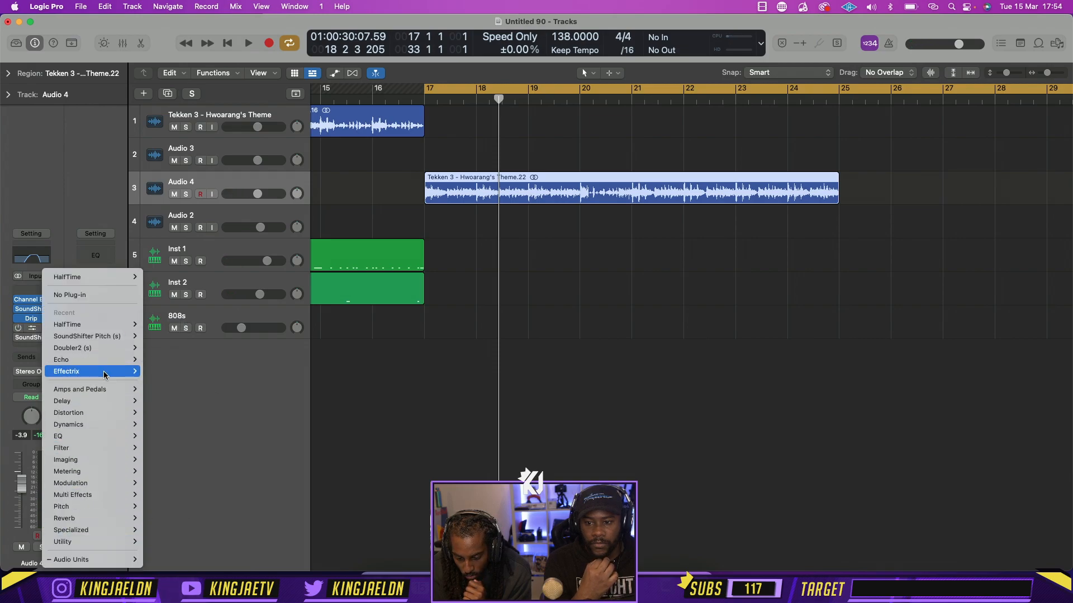
{"action": "mouse_move", "coordinate": [104, 371]}
{"action": "left_click", "coordinate": [169, 372]}
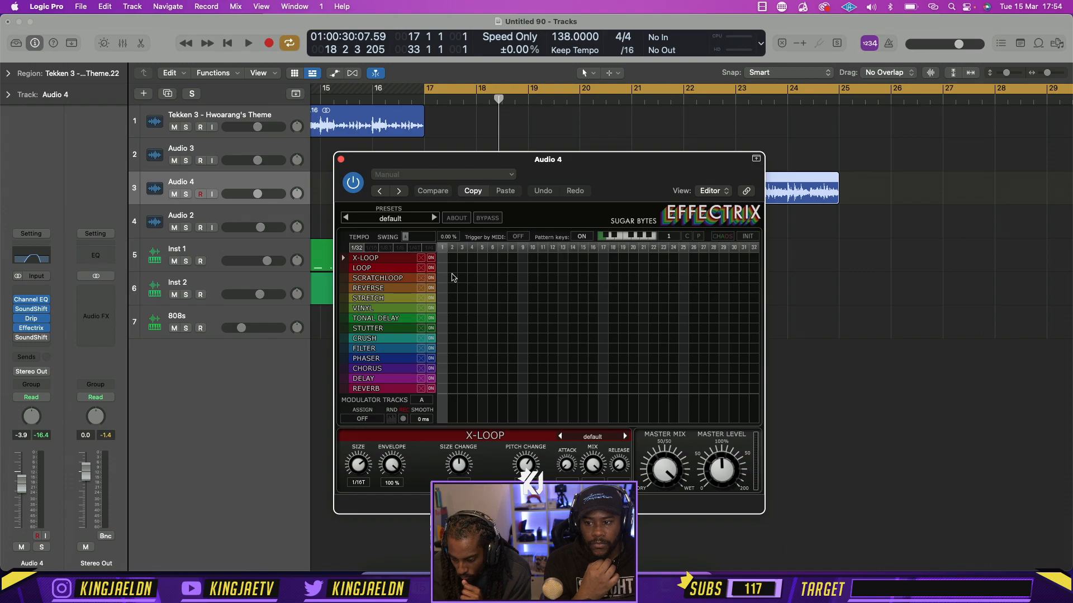
{"action": "left_click_drag", "start_coordinate": [446, 289], "coordinate": [826, 296]}
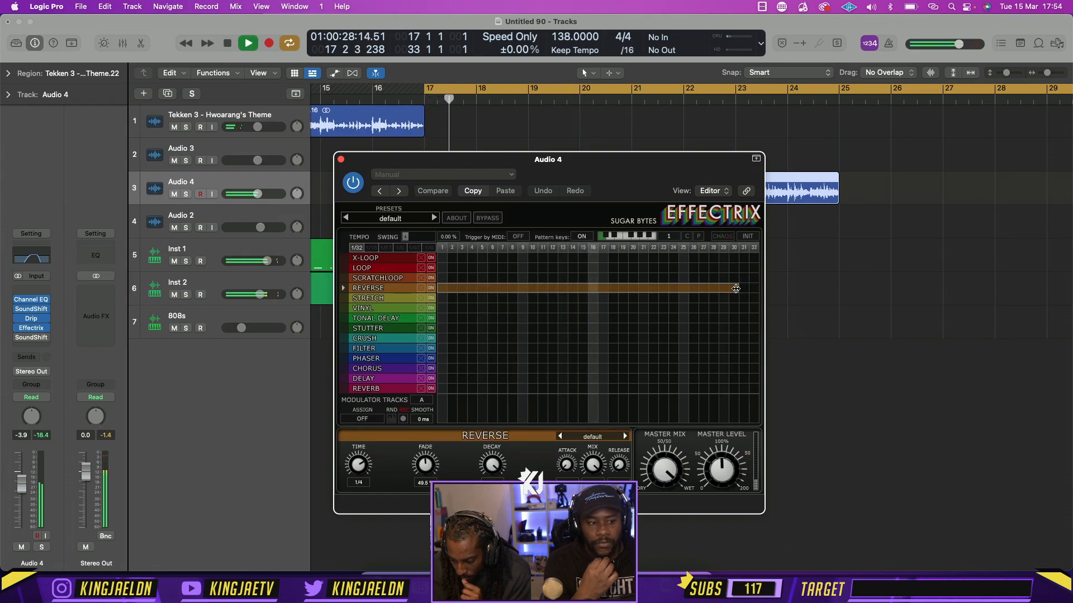
{"action": "key", "text": "space"}
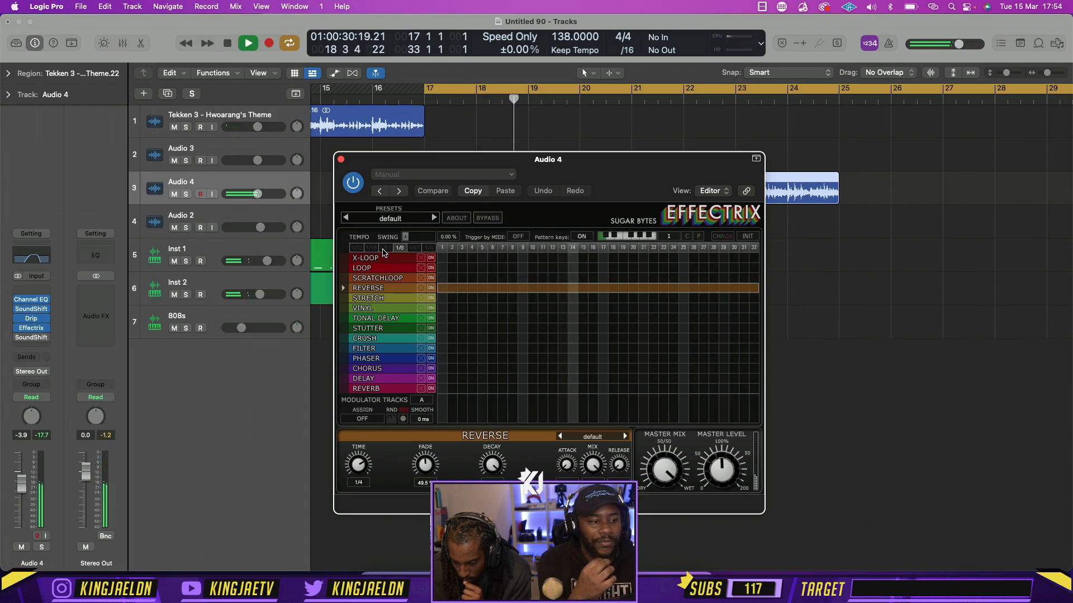
Audition the Effectrix reverse at different tempos, ending on 1/4, and bypass the plug-in
{"action": "left_click", "coordinate": [384, 248]}
{"action": "left_click", "coordinate": [371, 248]}
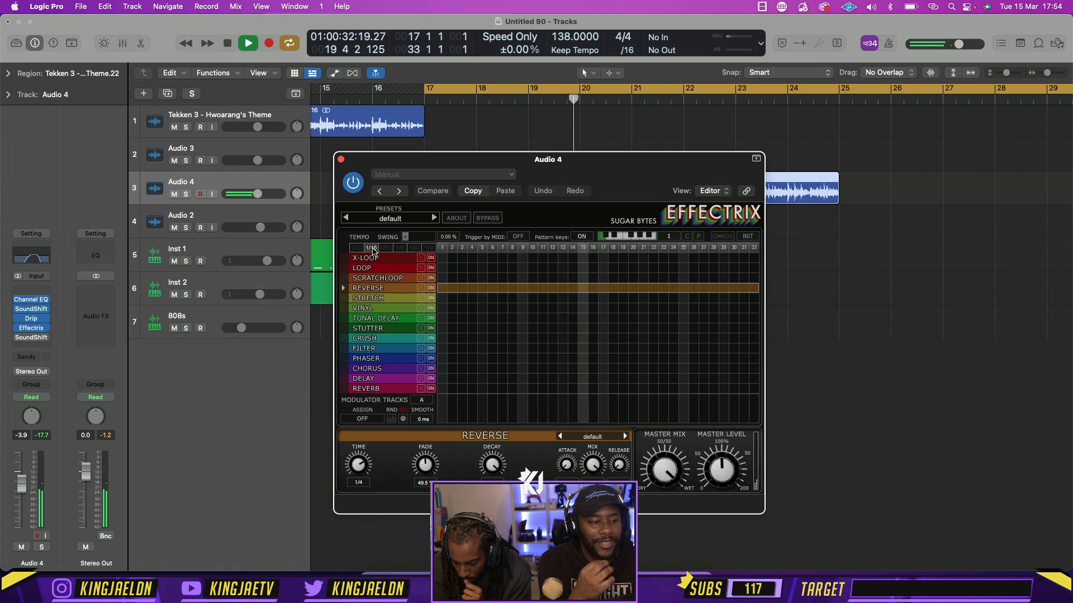
{"action": "left_click", "coordinate": [429, 248]}
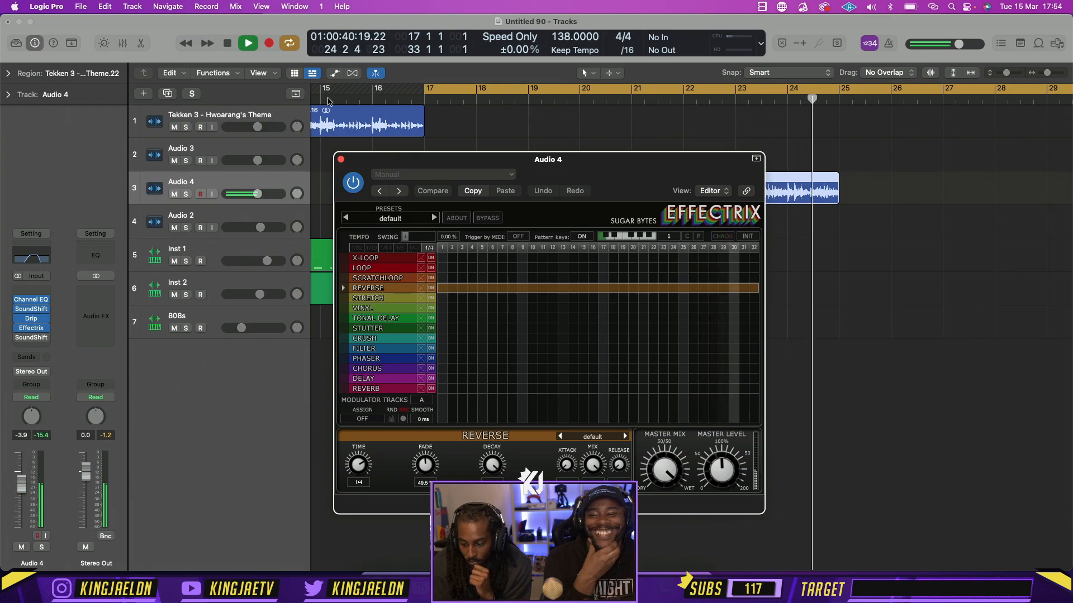
{"action": "key", "text": "space"}
{"action": "left_click", "coordinate": [340, 159]}
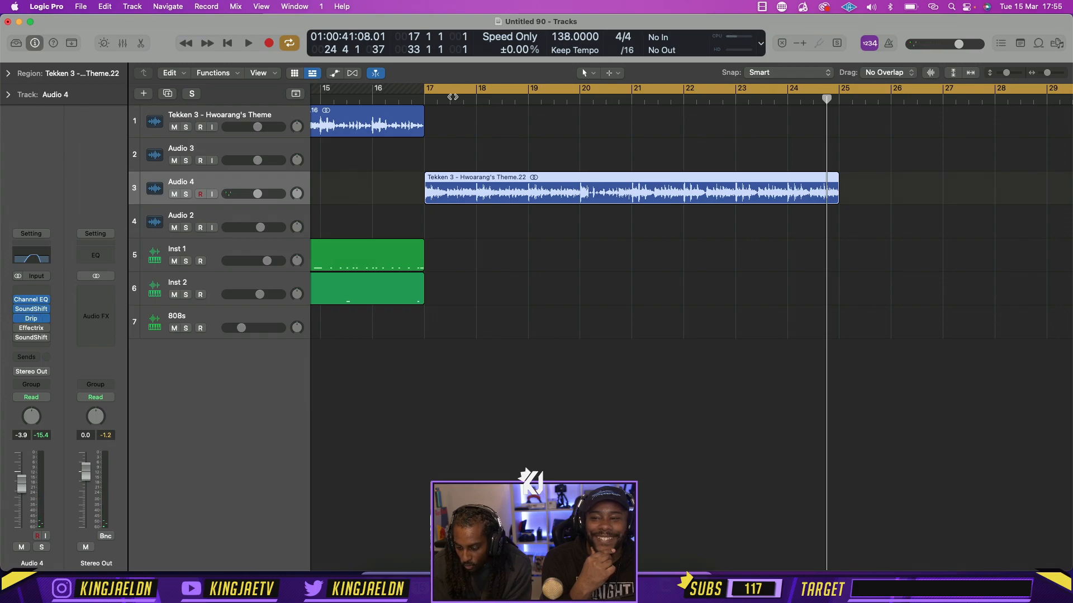
Solo the Audio 4 track and play its region from bar 17
{"action": "left_click", "coordinate": [186, 194]}
{"action": "key", "text": "space"}
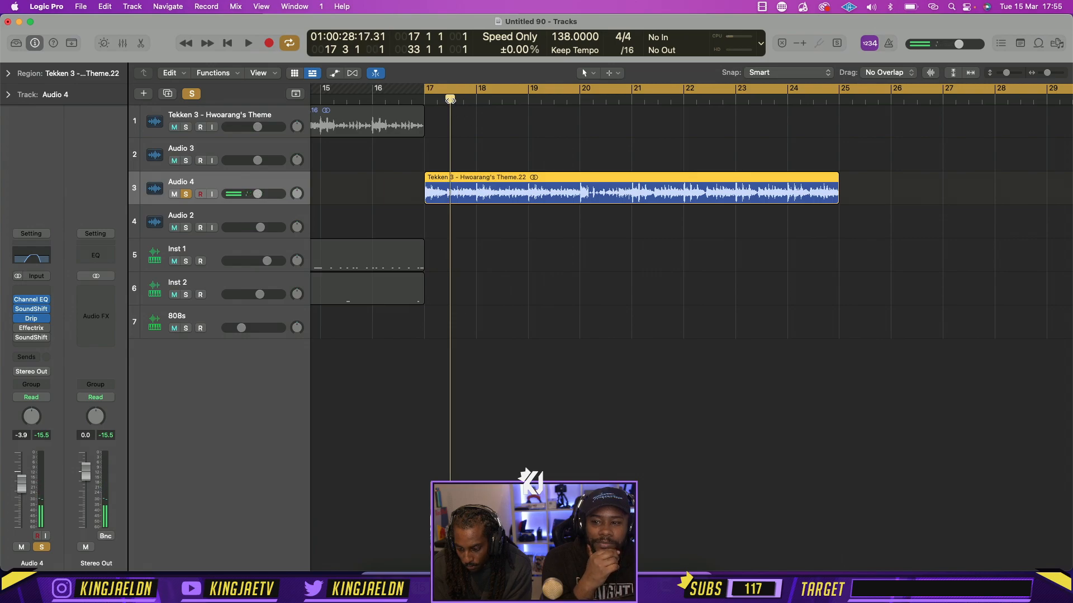
{"action": "key", "text": "space"}
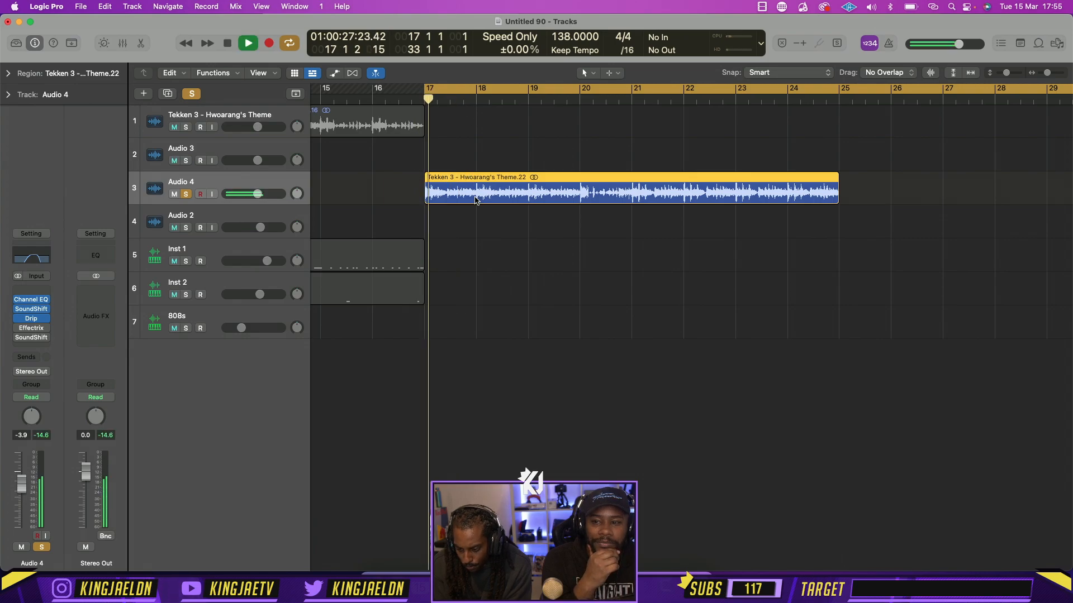
{"action": "key", "text": "space"}
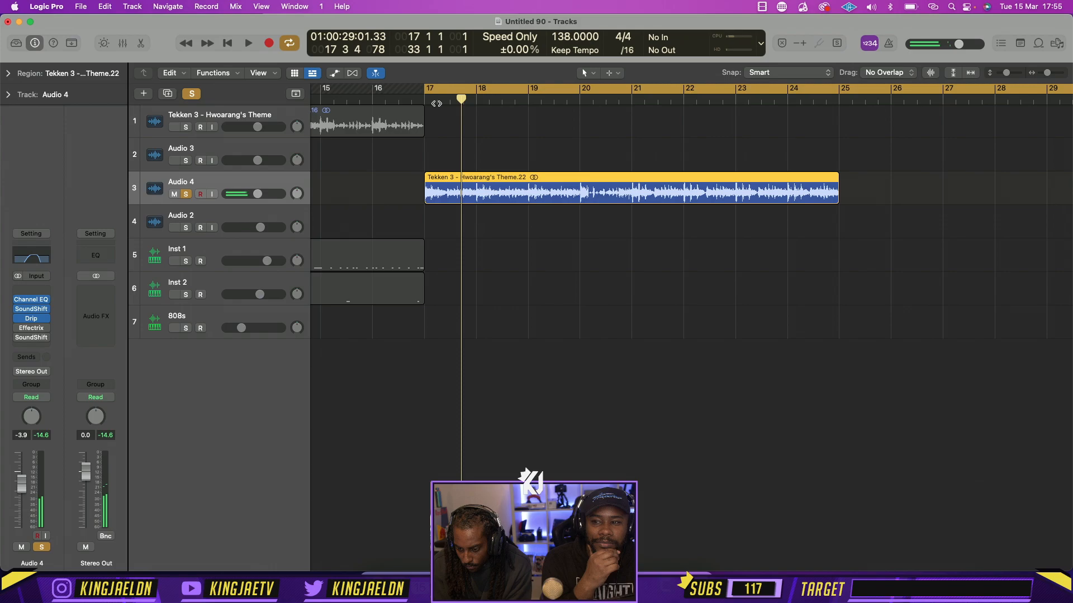
Split the Audio 4 region at beat 3 of bar 17 and move the long remainder to about bar 19
{"action": "left_click", "coordinate": [449, 104]}
{"action": "key", "text": "super+t"}
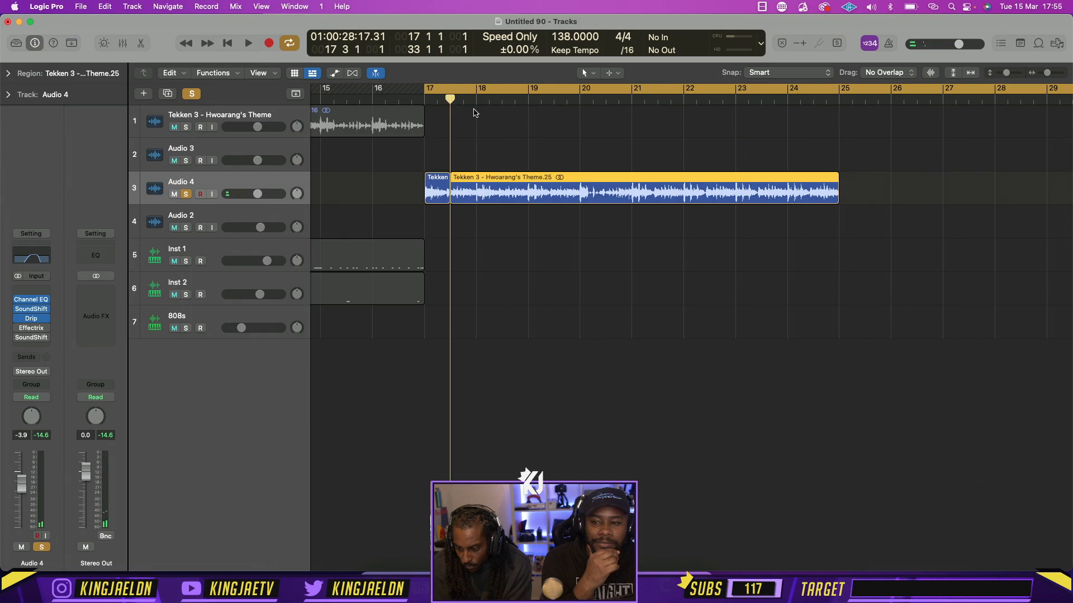
{"action": "left_click", "coordinate": [571, 194]}
{"action": "left_click_drag", "start_coordinate": [570, 194], "coordinate": [668, 194]}
Try extending the first slice to bar 18, play it, and undo the extension
{"action": "left_click_drag", "start_coordinate": [449, 201], "coordinate": [476, 201]}
{"action": "left_click", "coordinate": [495, 202]}
{"action": "key", "text": "space"}
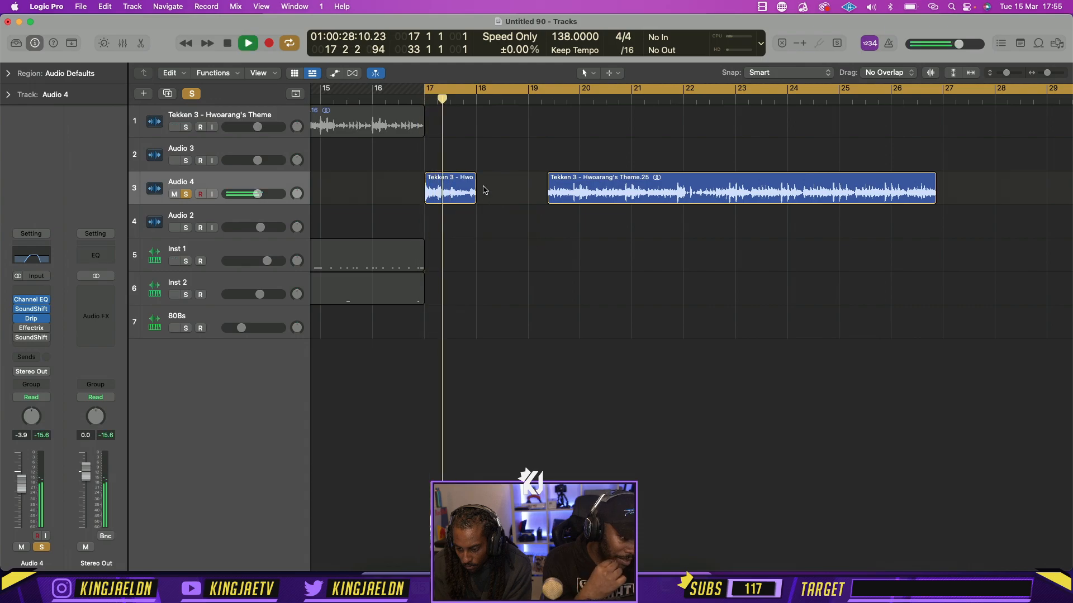
{"action": "key", "text": "space"}
{"action": "key", "text": "super+z"}
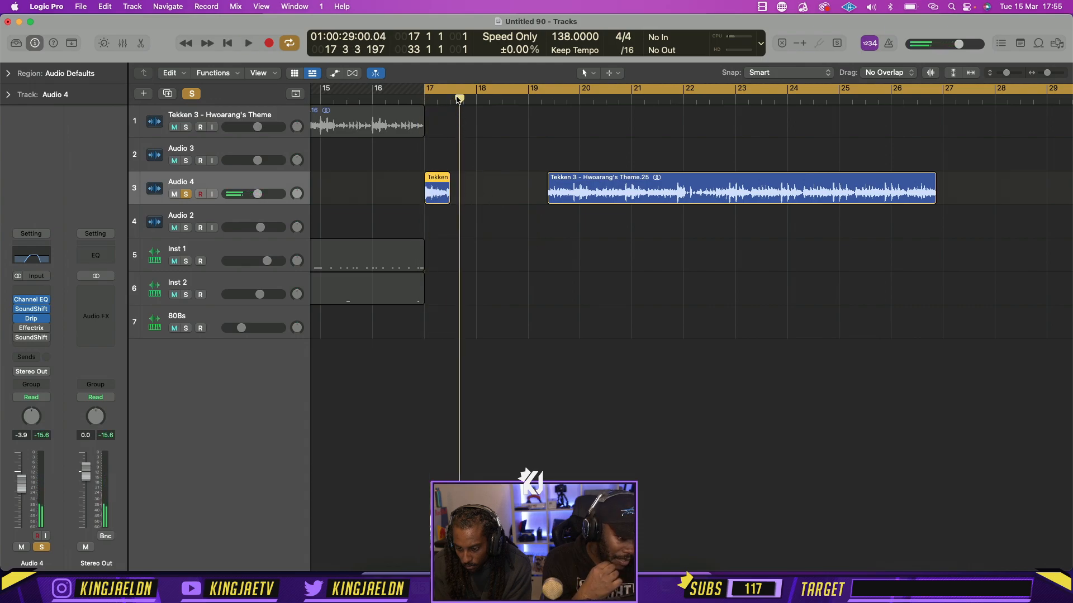
Split the first slice at beat 2 of bar 17, move its second part to bar 18, and extend the first part to beat 3
{"action": "left_click", "coordinate": [437, 101]}
{"action": "key", "text": "super+t"}
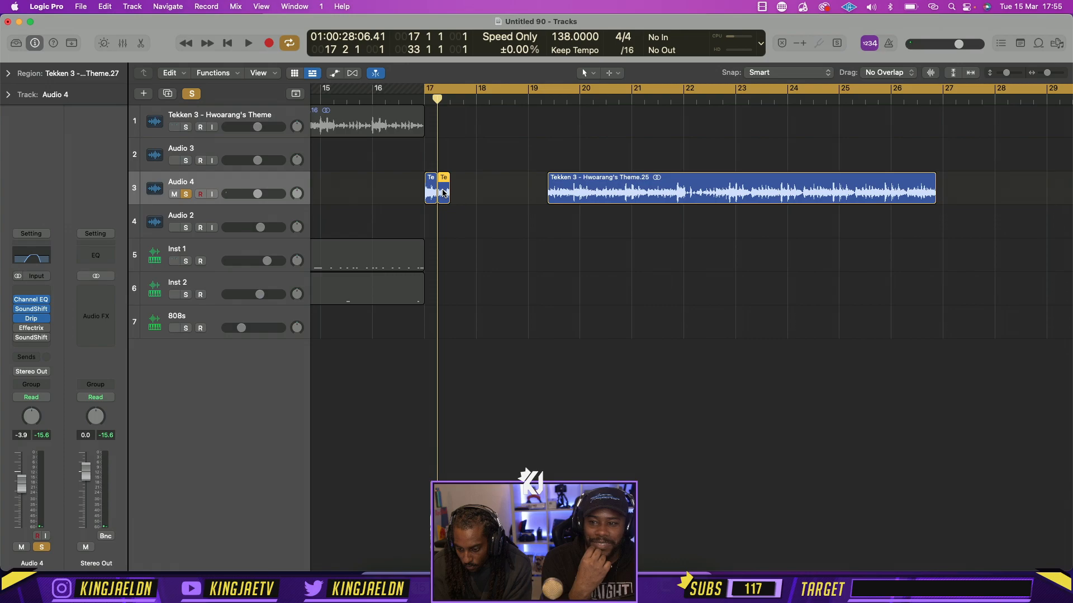
{"action": "mouse_move", "coordinate": [443, 193]}
{"action": "left_mouse_down"}
{"action": "mouse_move", "coordinate": [482, 193]}
{"action": "mouse_move", "coordinate": [449, 200]}
{"action": "left_mouse_up"}
{"action": "key", "text": "space"}
{"action": "key", "text": "space"}
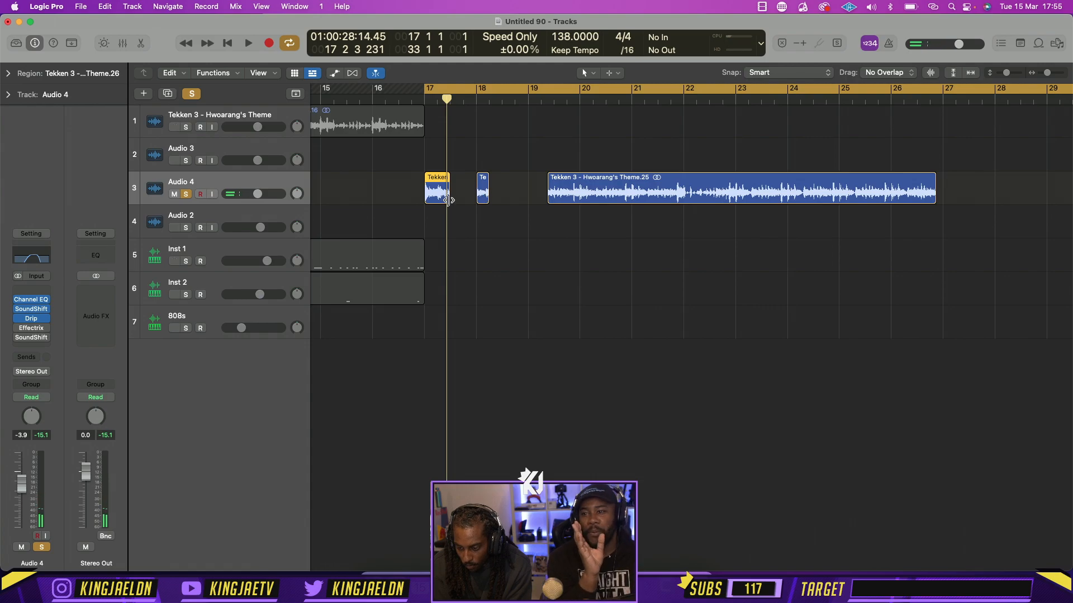
Move the separated slice from bar 18 back to beat 2 of bar 17
{"action": "left_click", "coordinate": [437, 101]}
{"action": "left_click_drag", "start_coordinate": [483, 191], "coordinate": [460, 202]}
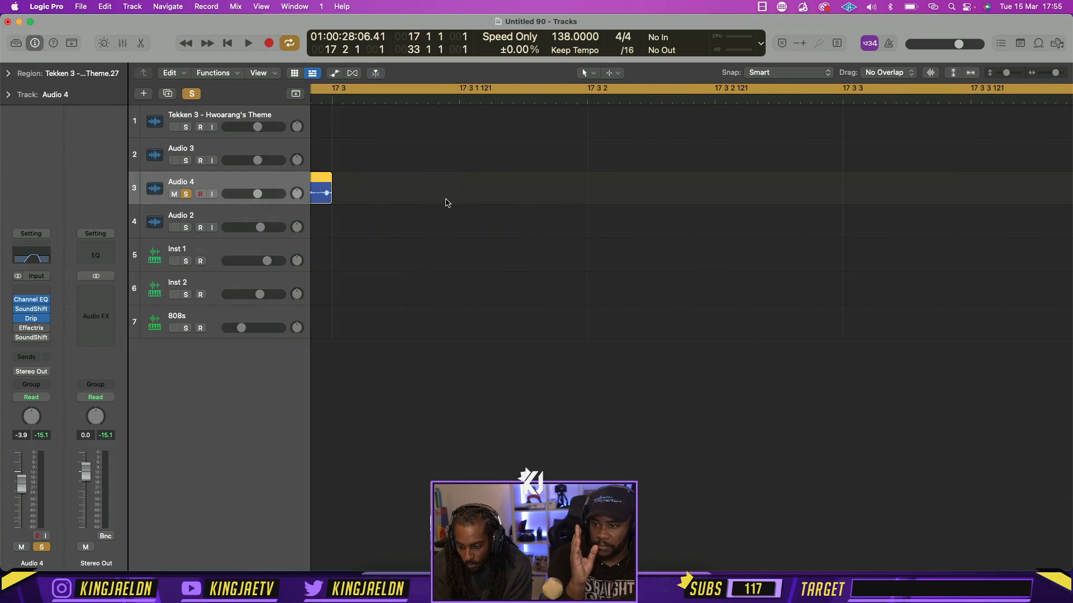
{"action": "left_click", "coordinate": [446, 202], "text": "ctrl+alt"}
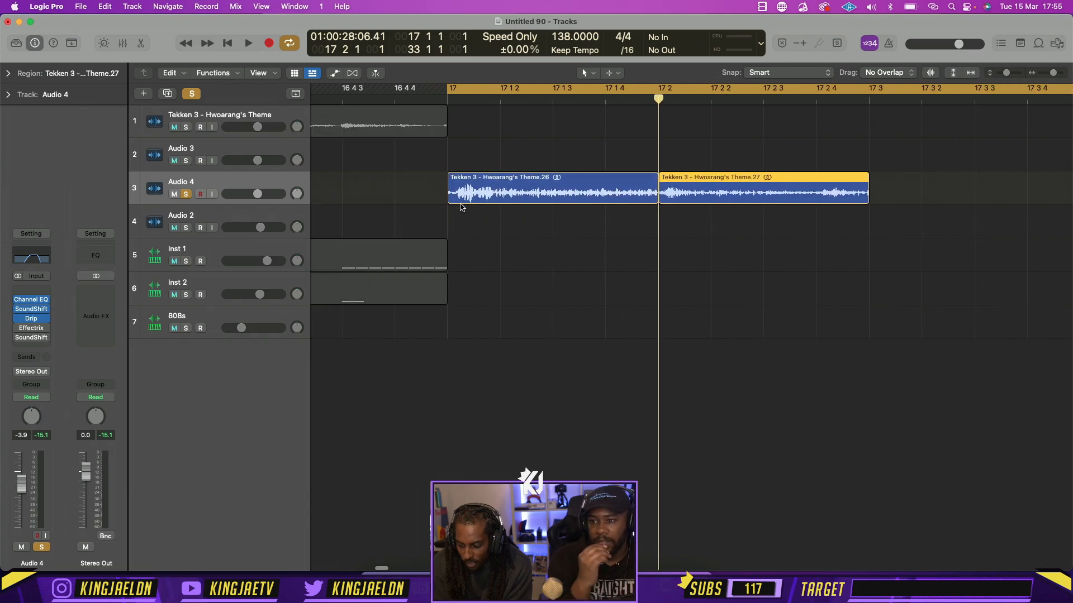
Try extending the second slice to beat 4 of bar 17, play it, and shorten it to beat 3
{"action": "left_click", "coordinate": [866, 197], "text": "ctrl+alt"}
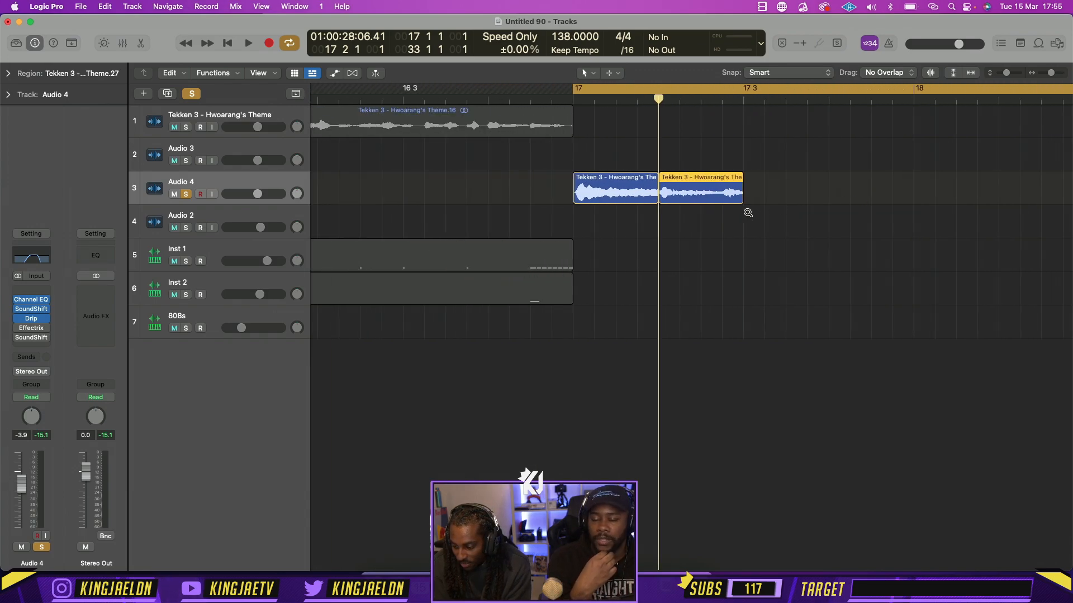
{"action": "left_click_drag", "start_coordinate": [738, 202], "coordinate": [829, 203]}
{"action": "key", "text": "space"}
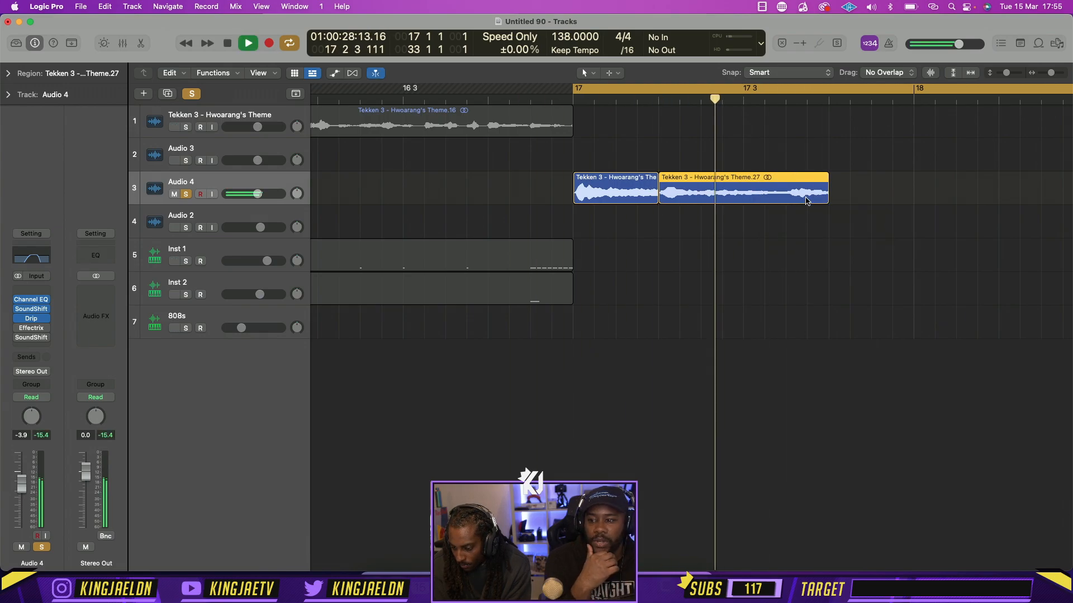
{"action": "key", "text": "space"}
{"action": "left_click_drag", "start_coordinate": [827, 201], "coordinate": [756, 201]}
Try moving the long remaining theme region back towards the two slices at bar 17
{"action": "key", "text": "super+Left"}
{"action": "key", "text": "super+Left"}
{"action": "key", "text": "super+Left"}
{"action": "key", "text": "super+Left"}
{"action": "left_click_drag", "start_coordinate": [876, 196], "coordinate": [724, 199]}
{"action": "left_click_drag", "start_coordinate": [699, 96], "coordinate": [699, 96]}
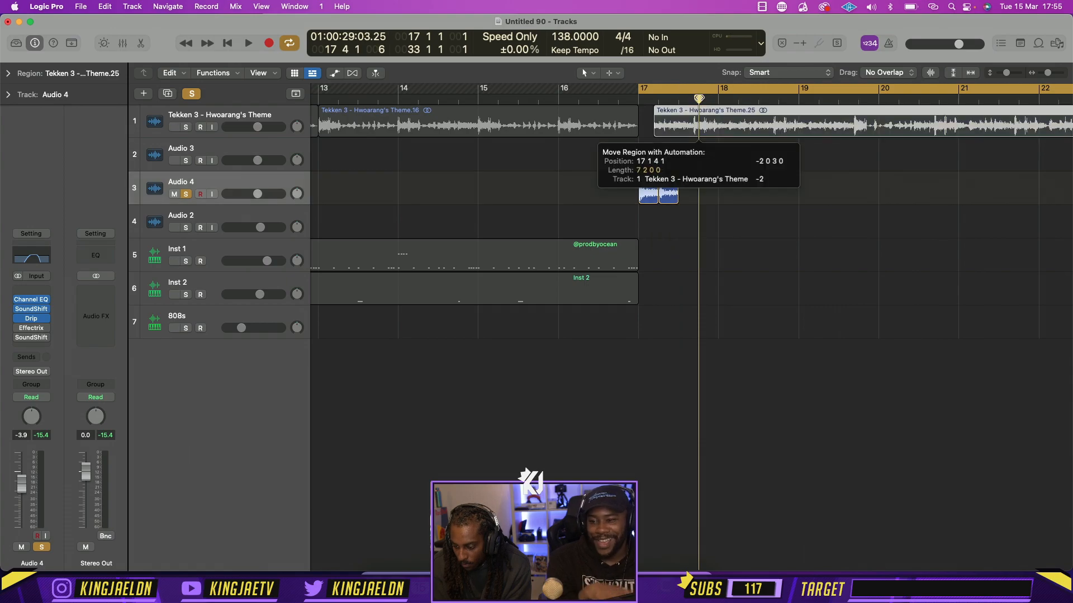
Undo all the splits, moves and length changes made to the Audio 4 region
{"action": "key", "text": "super+z"}
{"action": "key", "text": "super+z"}
{"action": "key", "text": "super+z"}
{"action": "key", "text": "super+z"}
{"action": "key", "text": "super+z"}
{"action": "key", "text": "super+z"}
{"action": "key", "text": "super+z"}
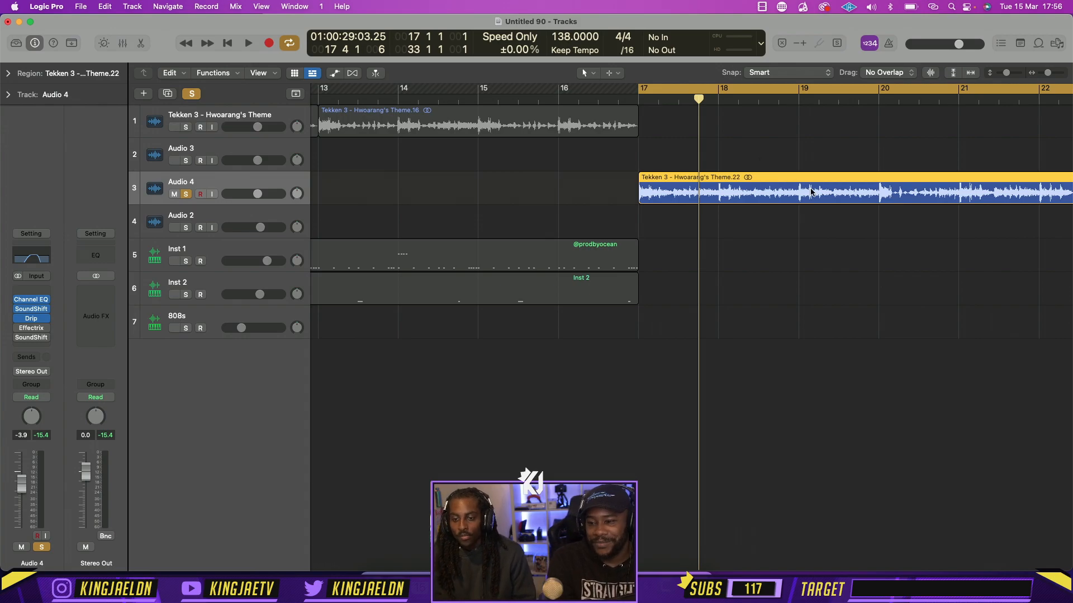
Play the soloed, unsplit Audio 4 region from bar 17
{"action": "key", "text": "super+Left"}
{"action": "key", "text": "space"}
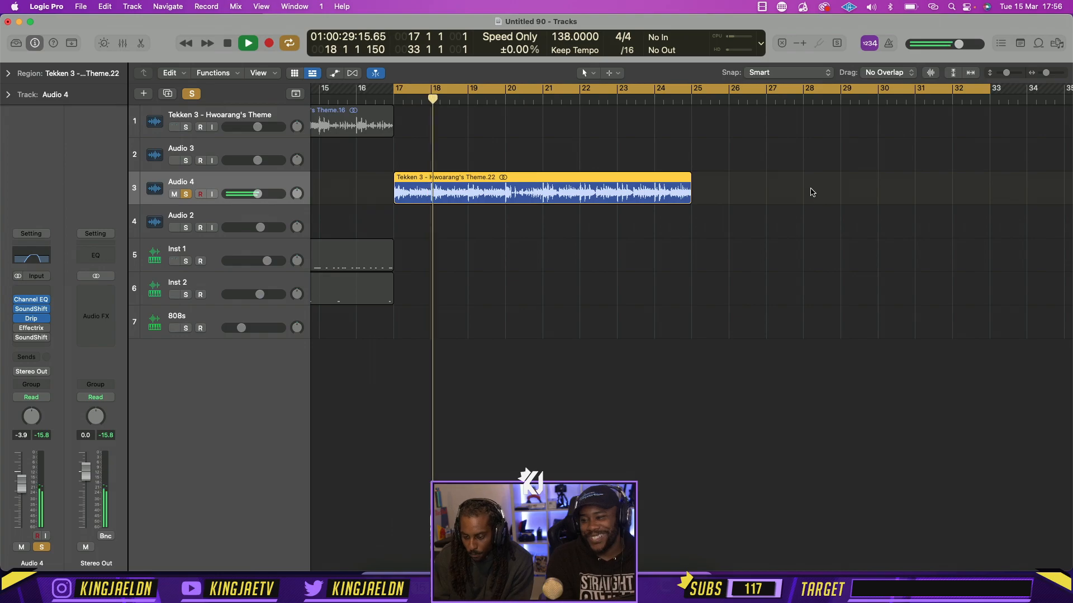
{"action": "key", "text": "space"}
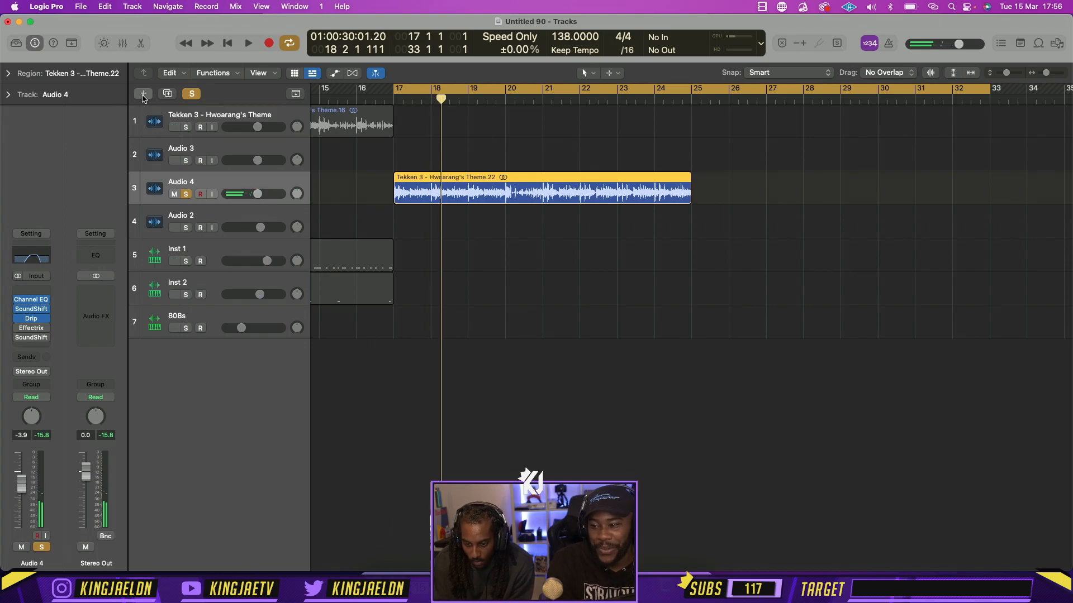
Create a new software instrument track below Audio 4 and solo it
{"action": "left_click", "coordinate": [143, 95]}
{"action": "key", "text": "Return"}
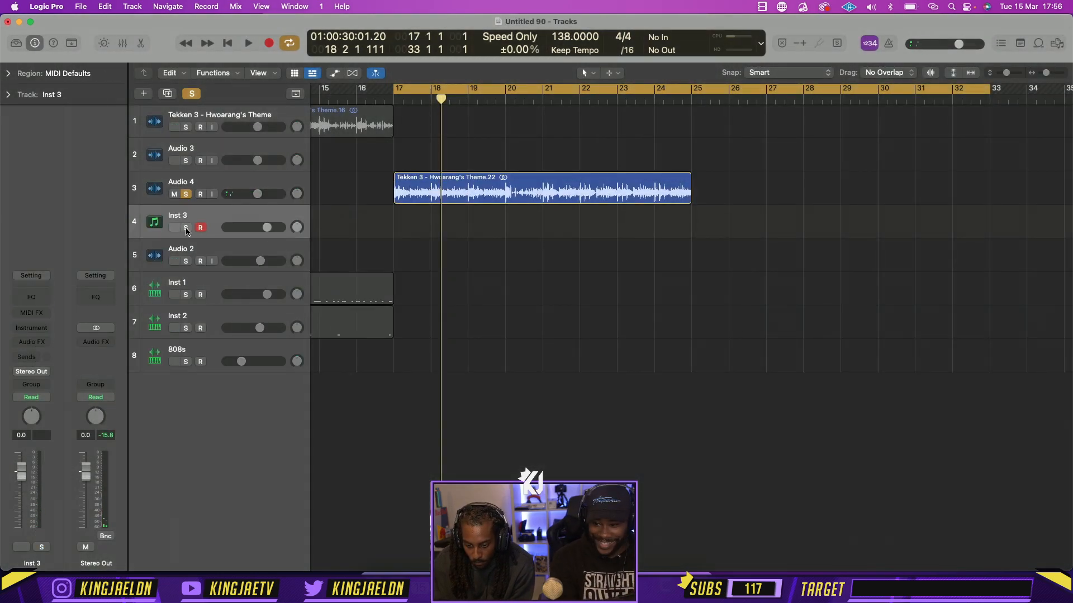
{"action": "left_click", "coordinate": [186, 228]}
Try loading Serato Sample as the instrument on the Inst 3 track and starting its trial
{"action": "left_click", "coordinate": [39, 328]}
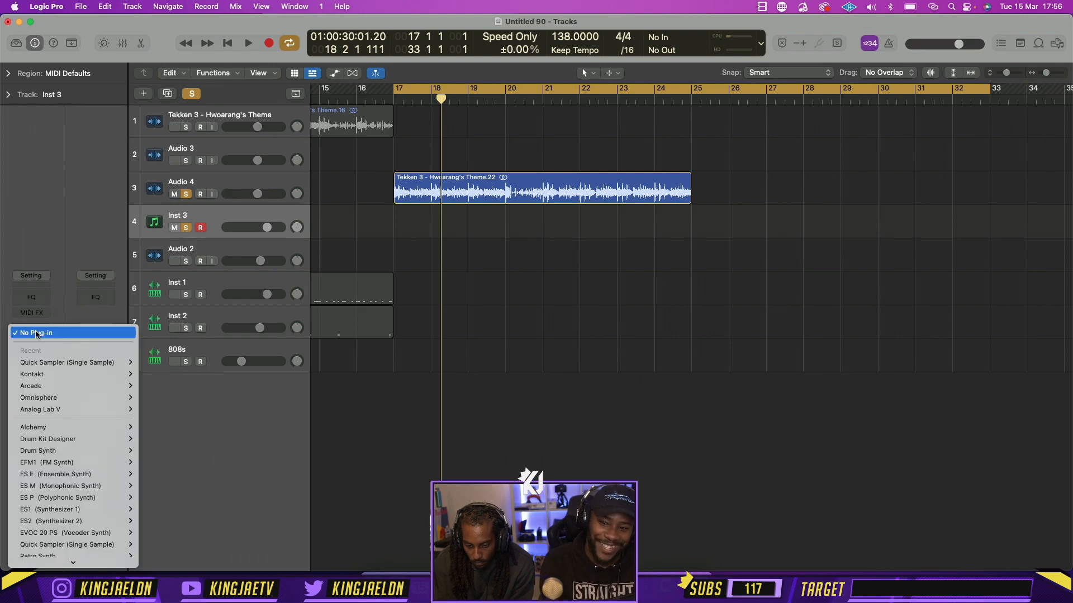
{"action": "scroll", "coordinate": [77, 548], "scroll_direction": "down", "scroll_amount": 5}
{"action": "scroll", "coordinate": [76, 548], "scroll_direction": "down", "scroll_amount": 3}
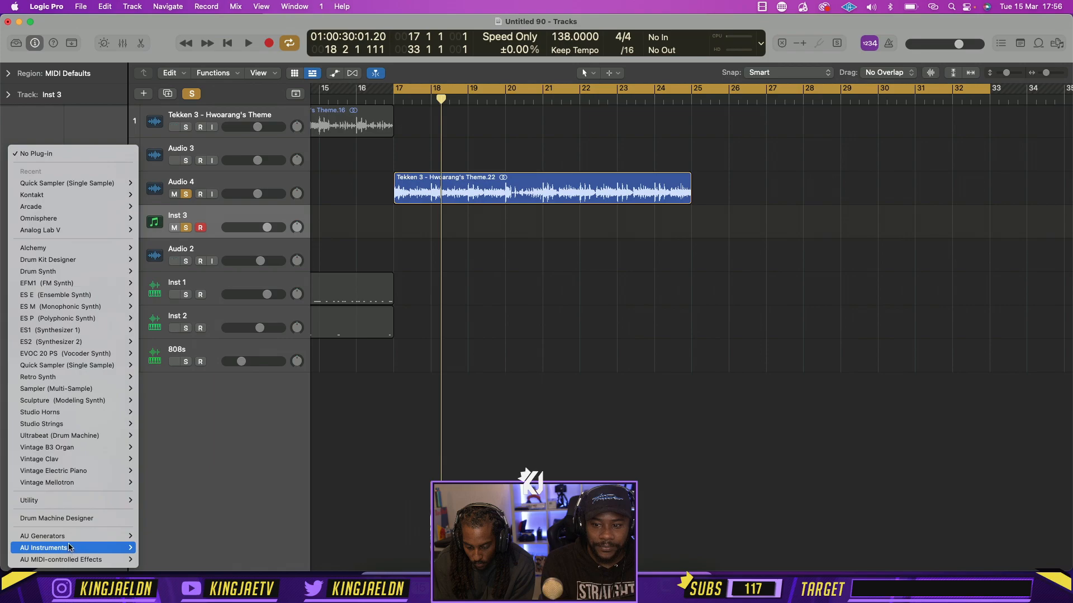
{"action": "mouse_move", "coordinate": [73, 548]}
{"action": "mouse_move", "coordinate": [167, 490]}
{"action": "mouse_move", "coordinate": [290, 489]}
{"action": "left_click", "coordinate": [337, 490]}
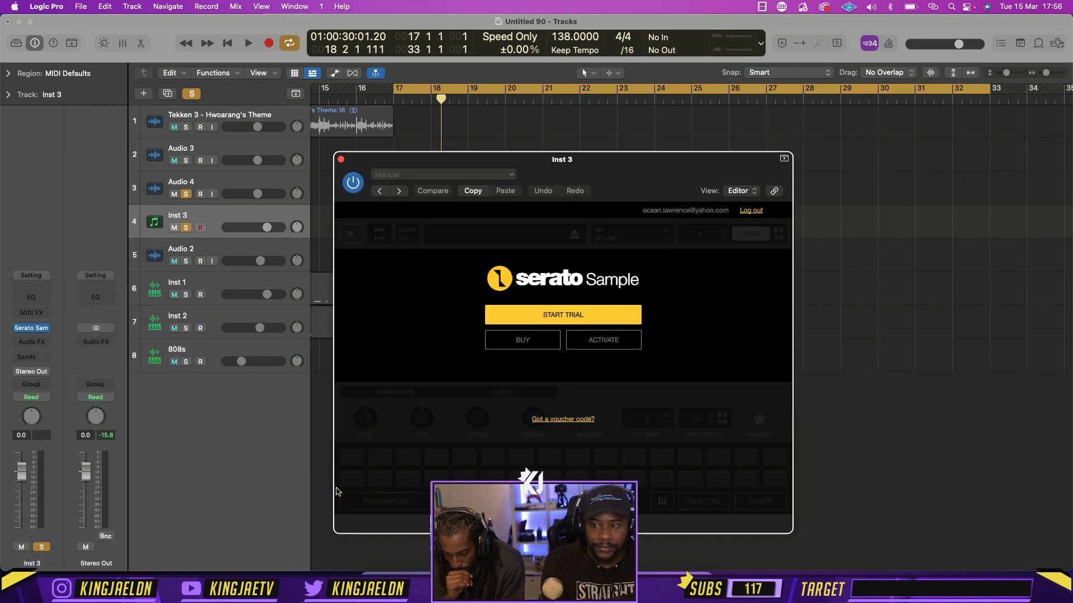
{"action": "left_click", "coordinate": [605, 310]}
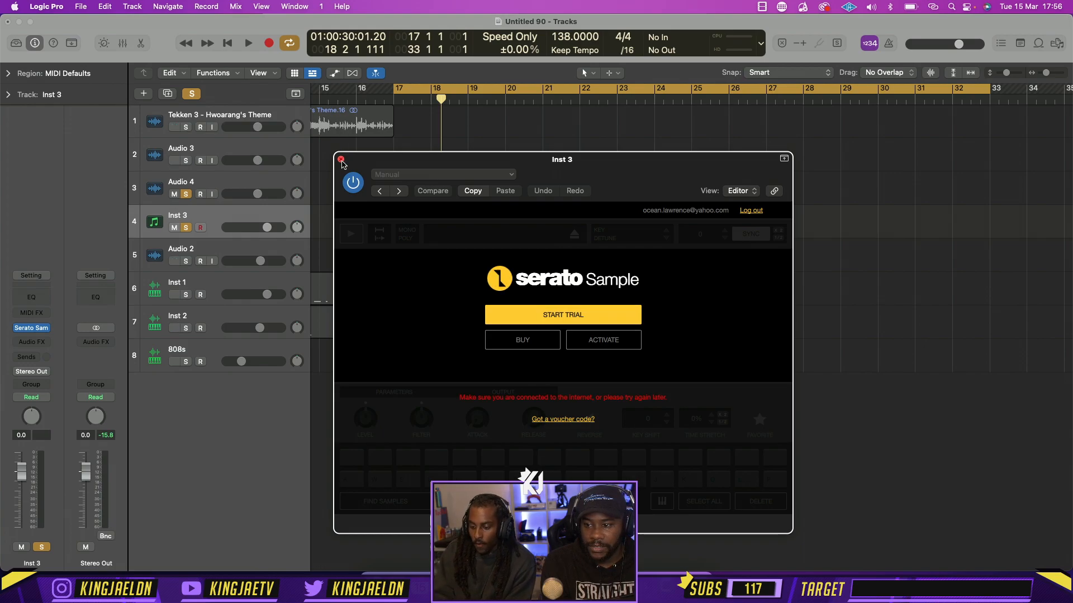
Close the Serato Sample window and remove the plug-in from the Inst 3 track
{"action": "left_click", "coordinate": [341, 159]}
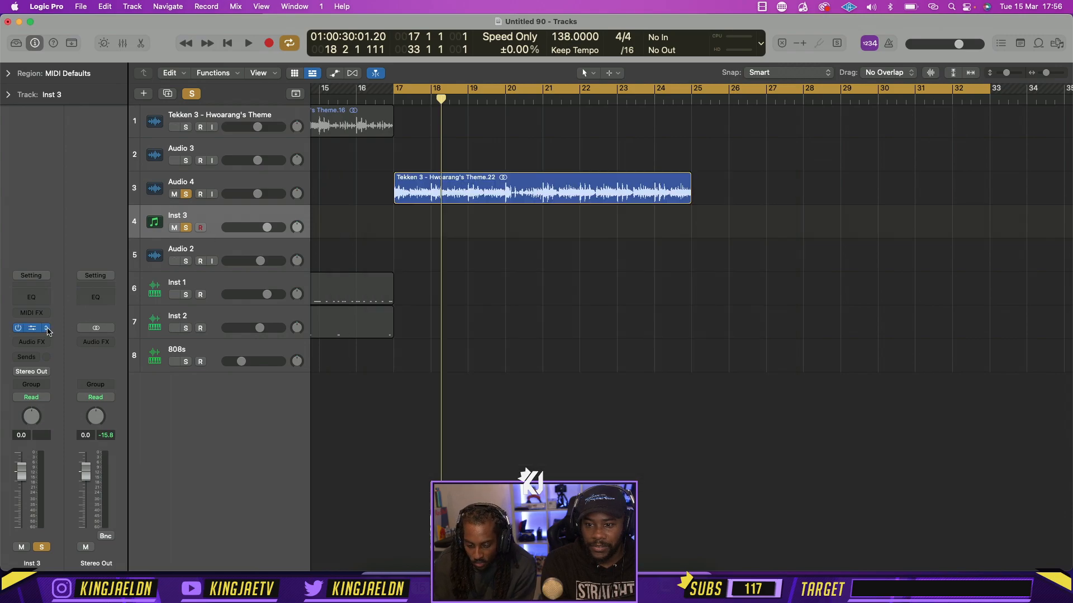
{"action": "left_click", "coordinate": [47, 330]}
{"action": "left_click", "coordinate": [132, 155]}
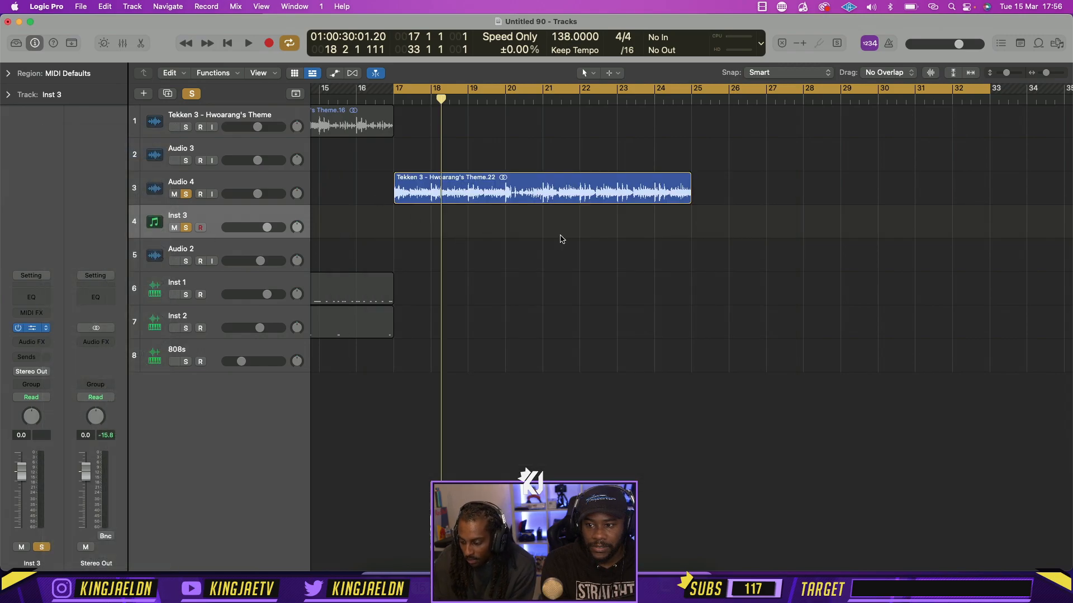
Play the opening of the soloed Audio 4 region at bar 17 twice
{"action": "key", "text": "super+Right"}
{"action": "key", "text": "super+Right"}
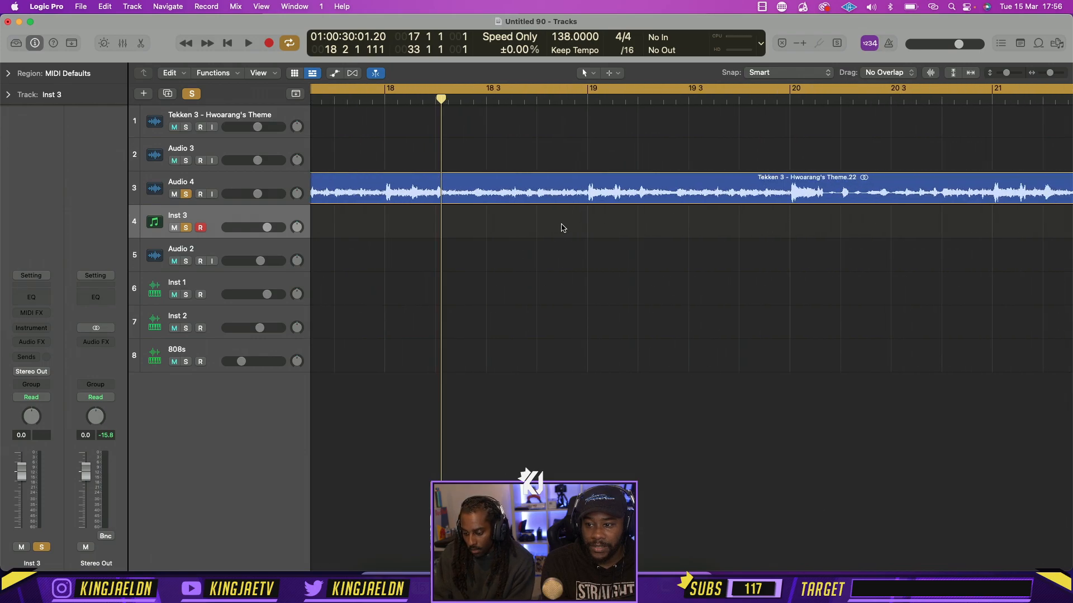
{"action": "left_click", "coordinate": [378, 98]}
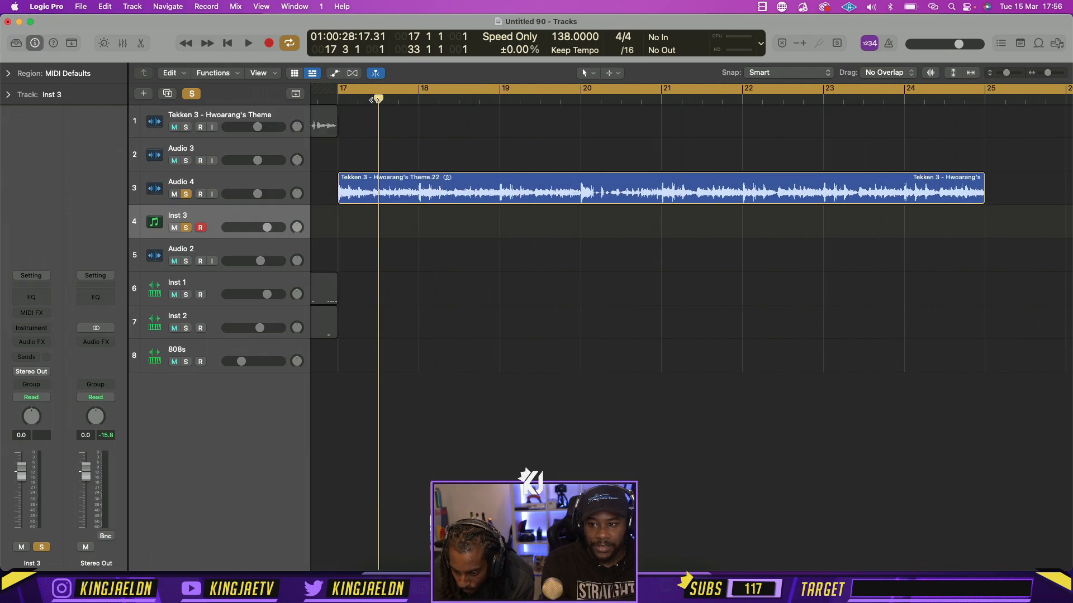
{"action": "key", "text": "space"}
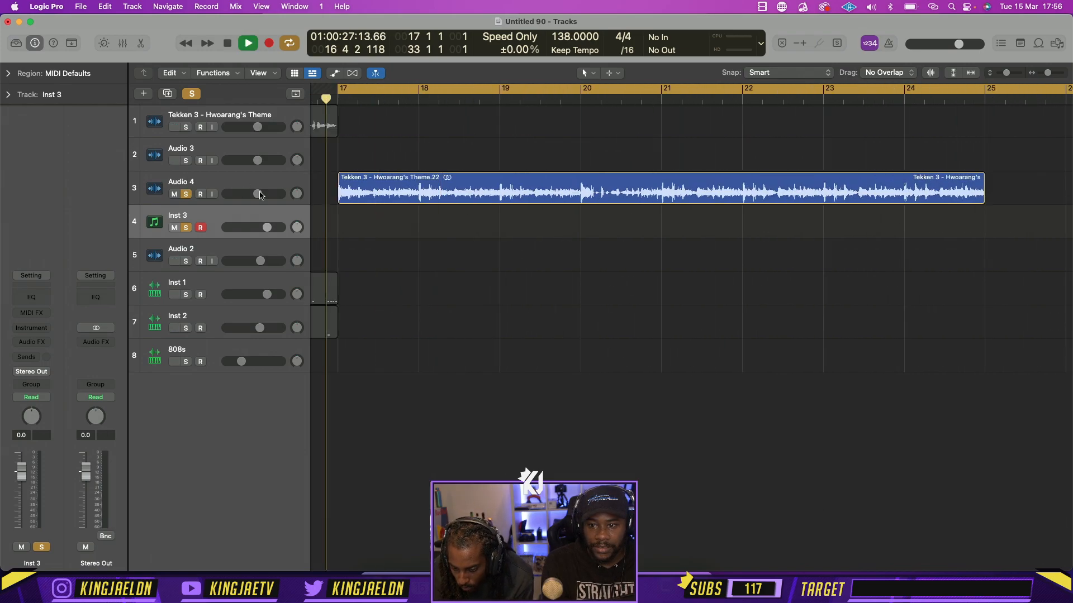
{"action": "key", "text": "space"}
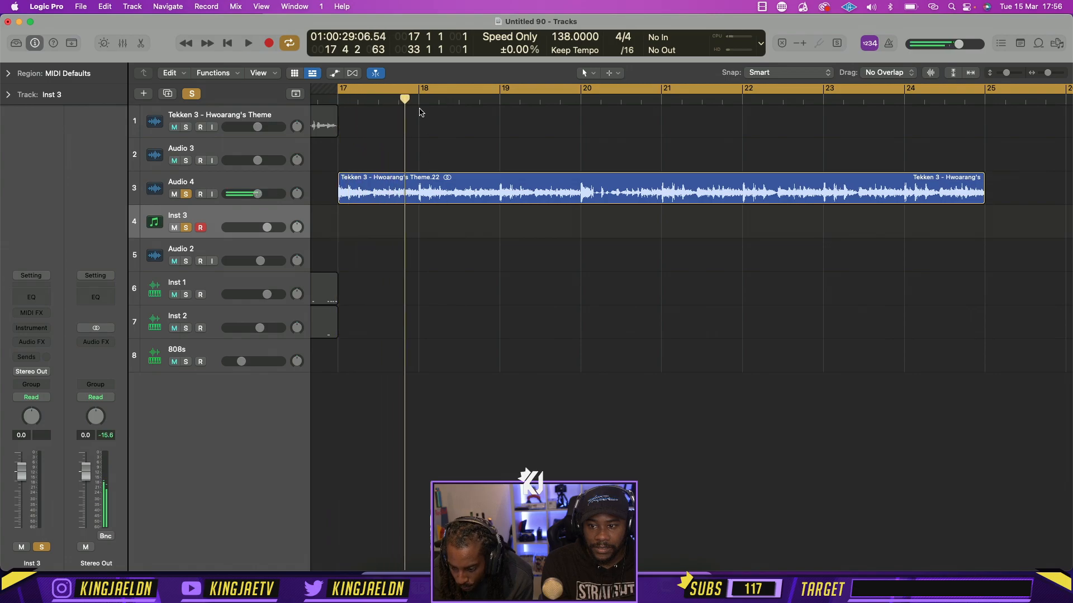
{"action": "left_click", "coordinate": [359, 101]}
{"action": "key", "text": "space"}
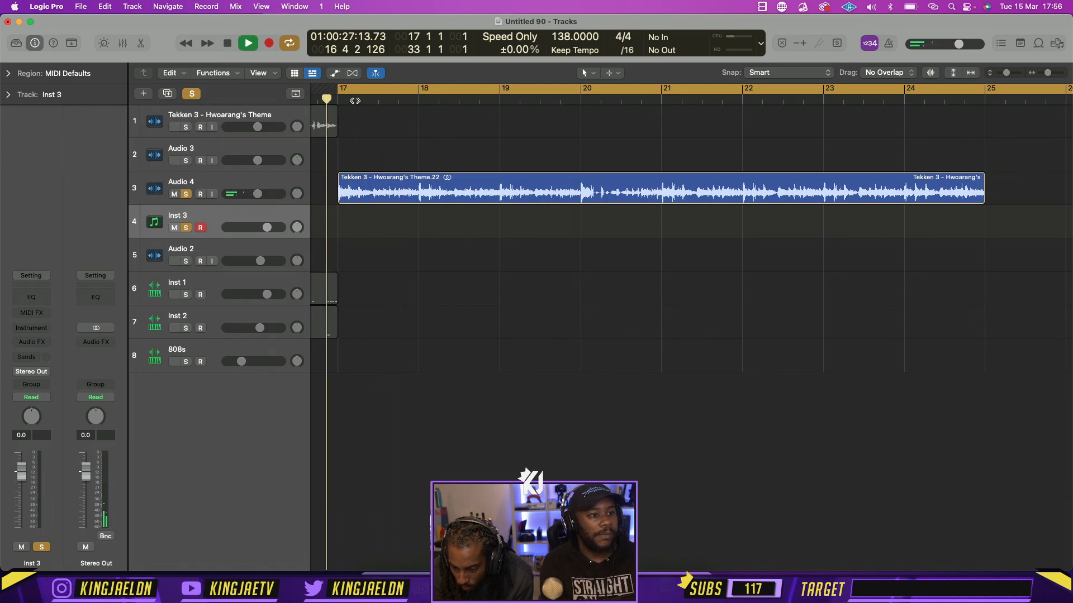
Set the cycle range to the first beat of bar 17 and play it looped
{"action": "left_click", "coordinate": [356, 90]}
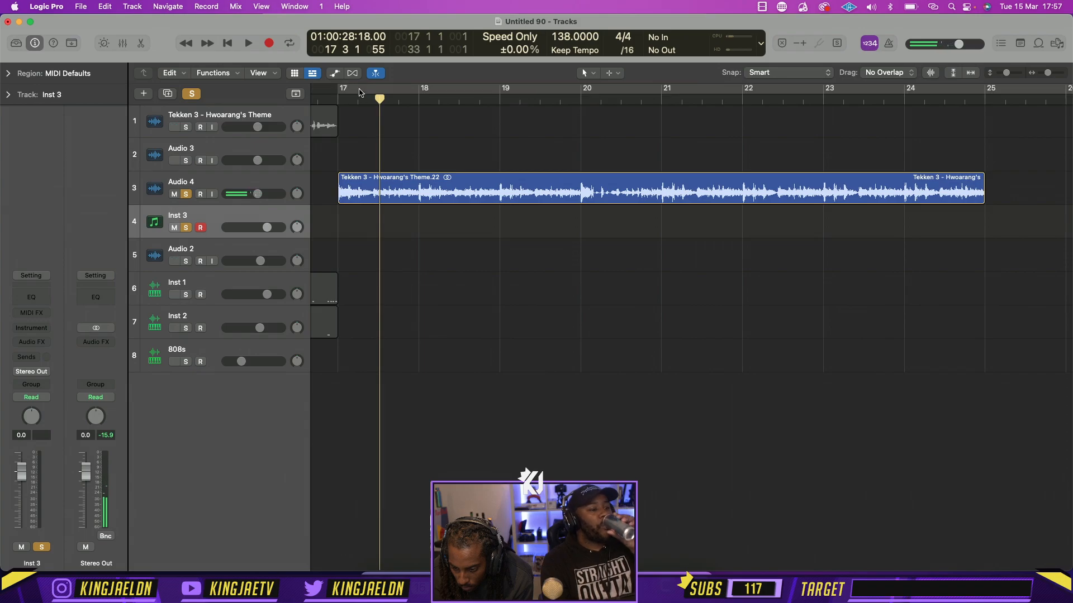
{"action": "left_click_drag", "start_coordinate": [359, 91], "coordinate": [332, 91]}
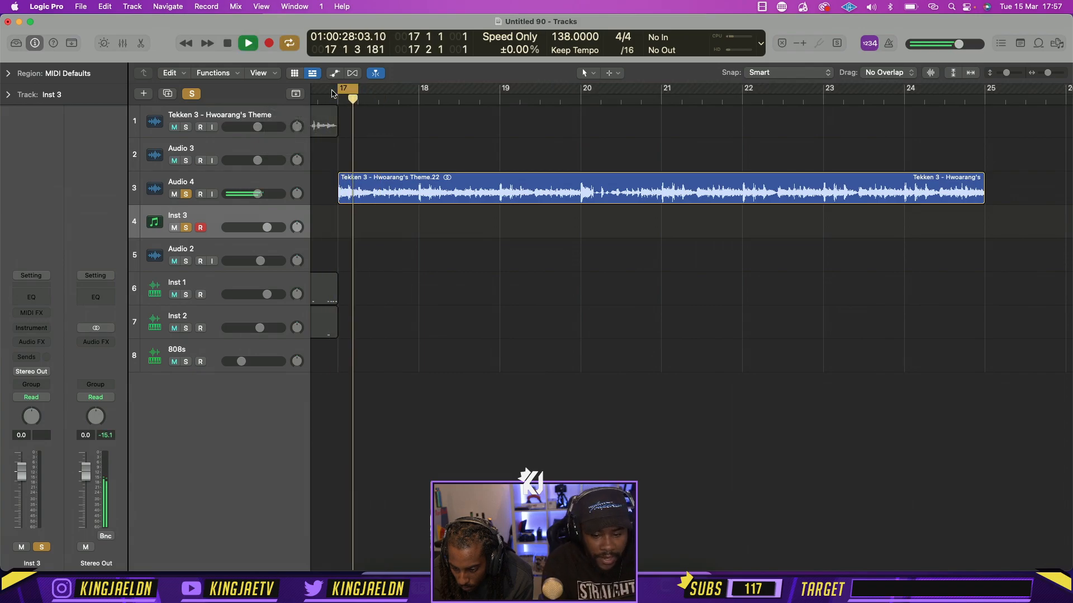
{"action": "key", "text": "space"}
Split the Audio 4 region at beat 2 of bar 17 and move the long remainder just past bar 18
{"action": "left_click", "coordinate": [358, 100]}
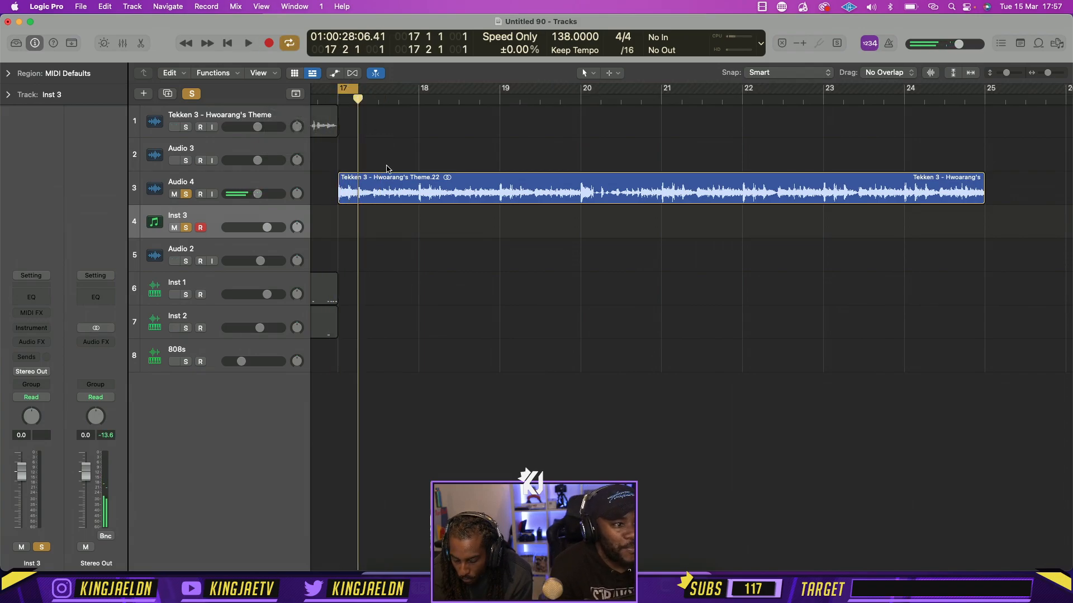
{"action": "left_click", "coordinate": [386, 186]}
{"action": "key", "text": "super+t"}
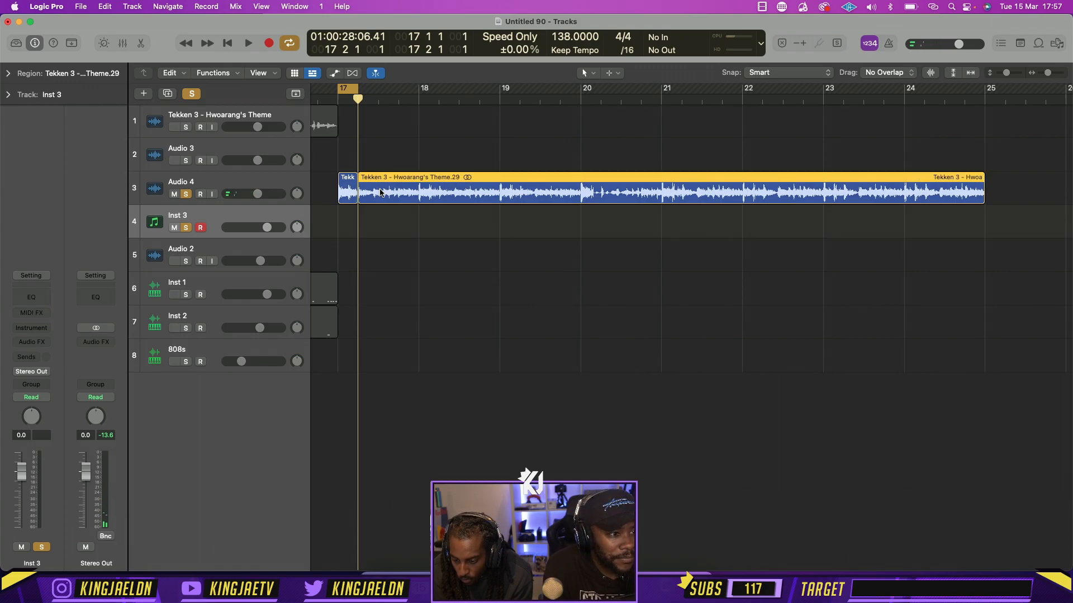
{"action": "key", "text": "space"}
{"action": "left_click_drag", "start_coordinate": [386, 187], "coordinate": [456, 193]}
{"action": "key", "text": "space"}
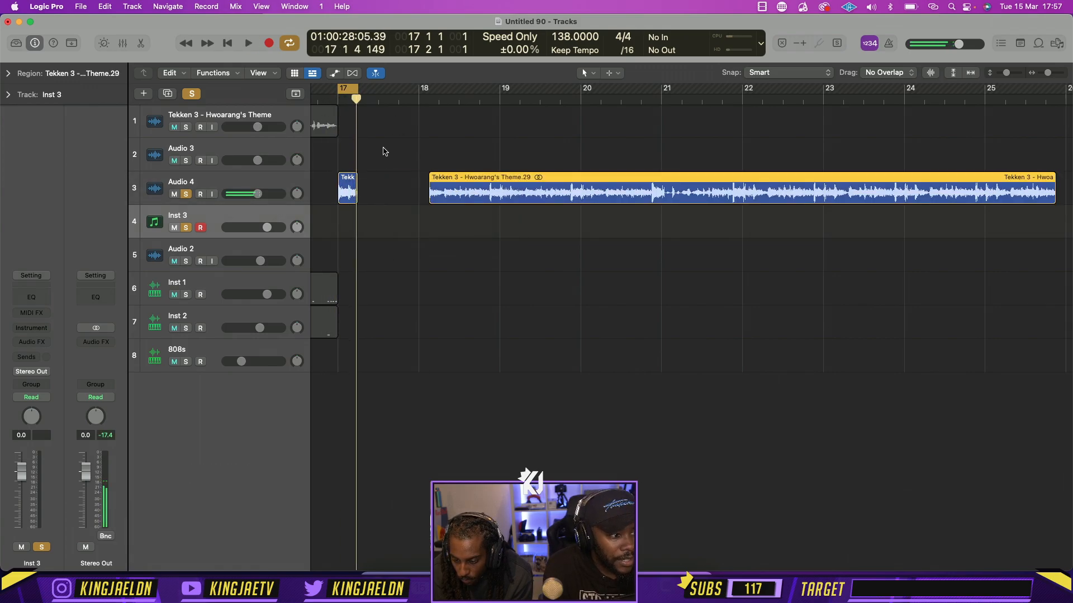
Extend the short first slice on Audio 4 to beat 3 of bar 17 and play it
{"action": "left_click", "coordinate": [356, 201]}
{"action": "mouse_move", "coordinate": [356, 203]}
{"action": "left_mouse_down"}
{"action": "mouse_move", "coordinate": [385, 202]}
{"action": "mouse_move", "coordinate": [376, 202]}
{"action": "left_mouse_up"}
{"action": "key", "text": "space"}
Split the extended slice at beat 2 of bar 17 and play the first part
{"action": "key", "text": "space"}
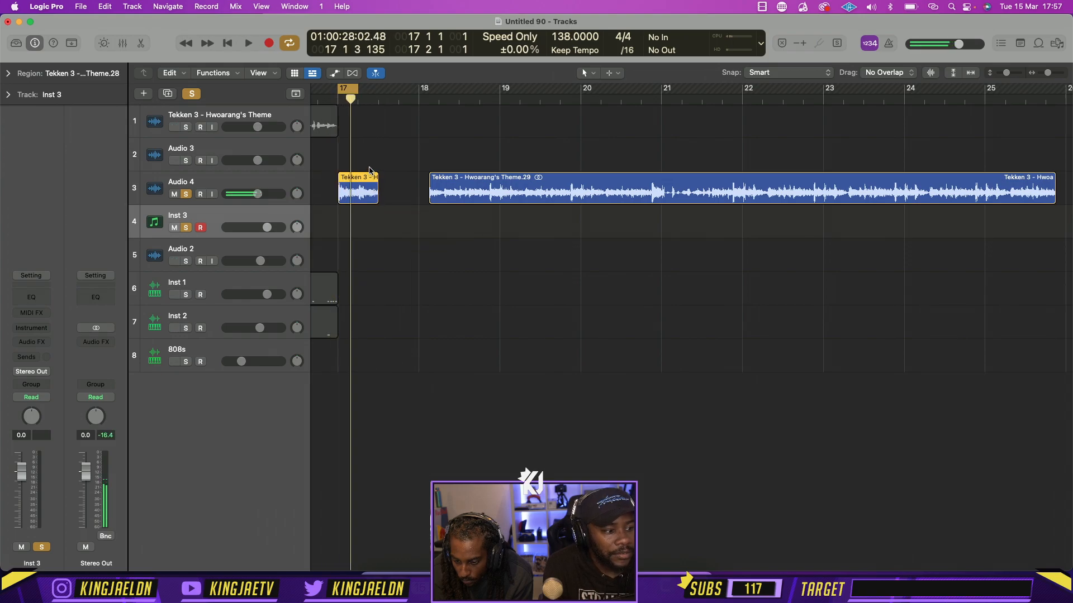
{"action": "left_click", "coordinate": [356, 99]}
{"action": "key", "text": "super+t"}
{"action": "key", "text": "space"}
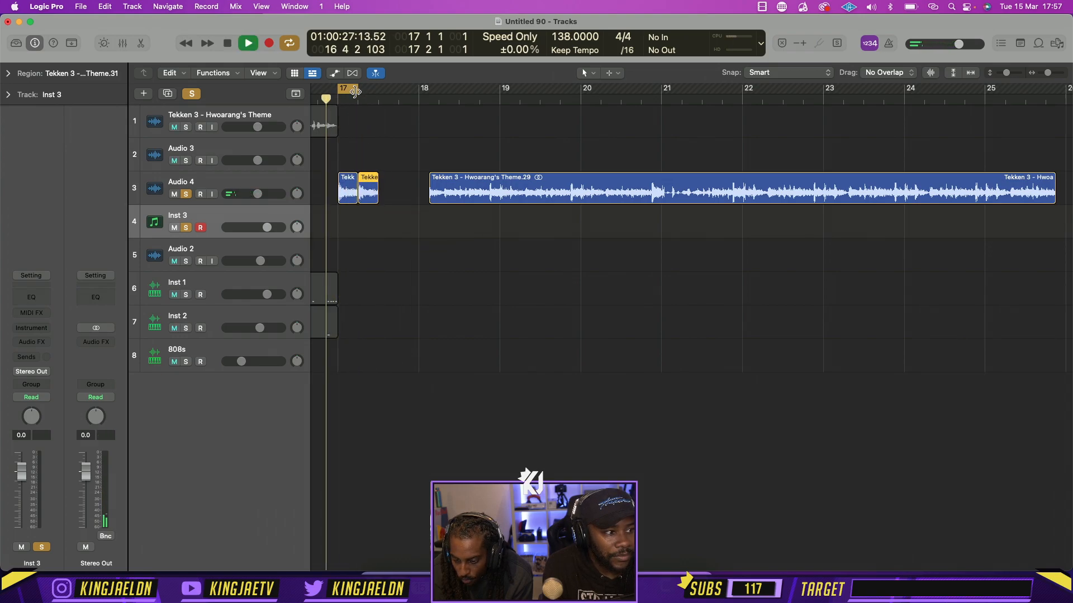
Loop both slices with the cycle range extended to beat 3 of bar 17, and turn cycling off
{"action": "key", "text": "space"}
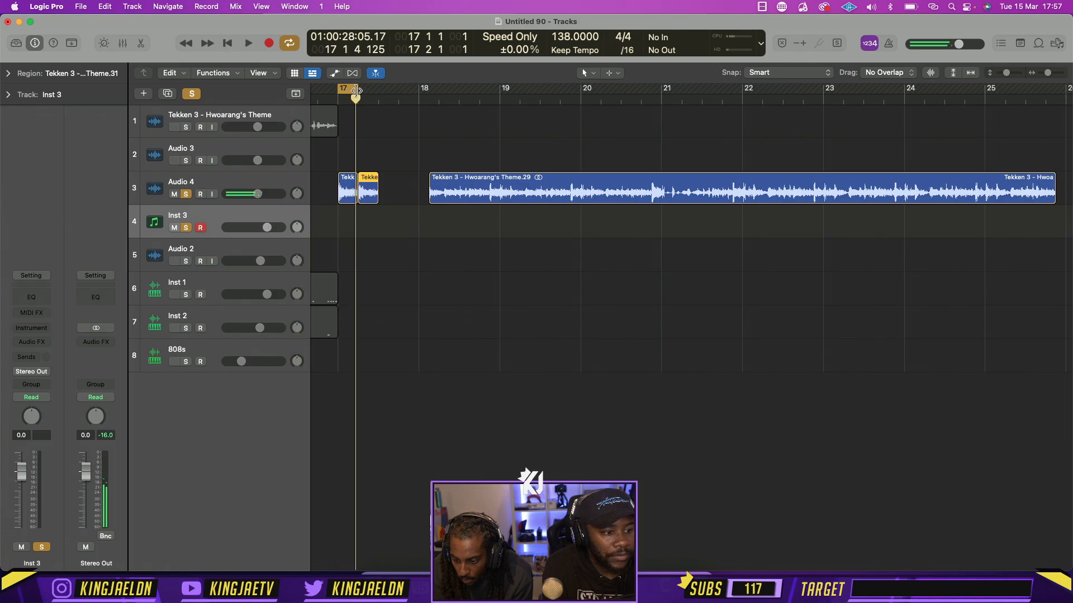
{"action": "left_click_drag", "start_coordinate": [357, 91], "coordinate": [379, 92]}
{"action": "key", "text": "space"}
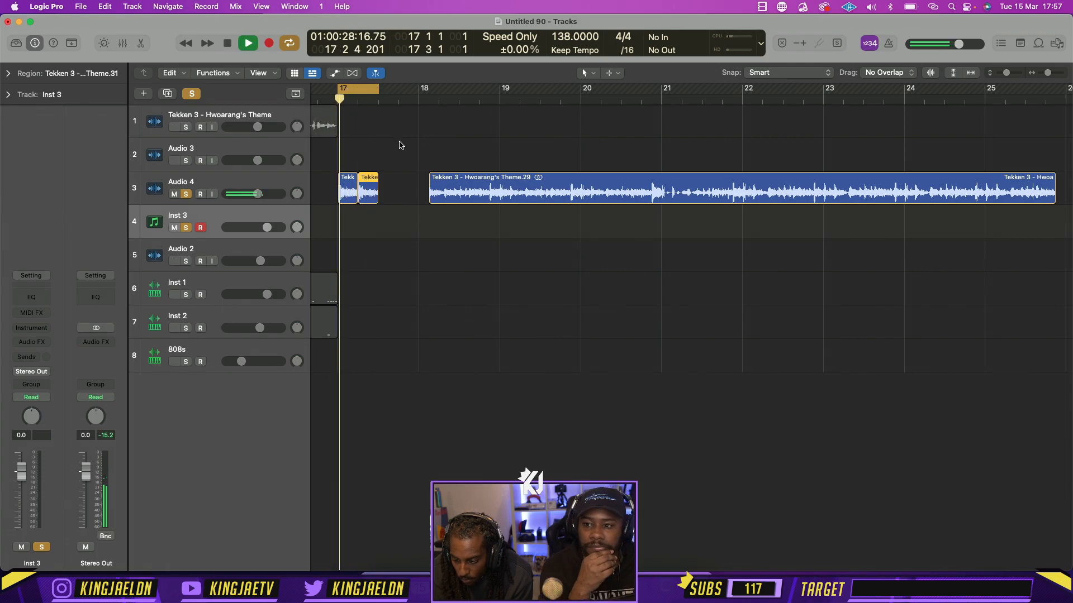
{"action": "key", "text": "space"}
{"action": "left_click", "coordinate": [364, 90]}
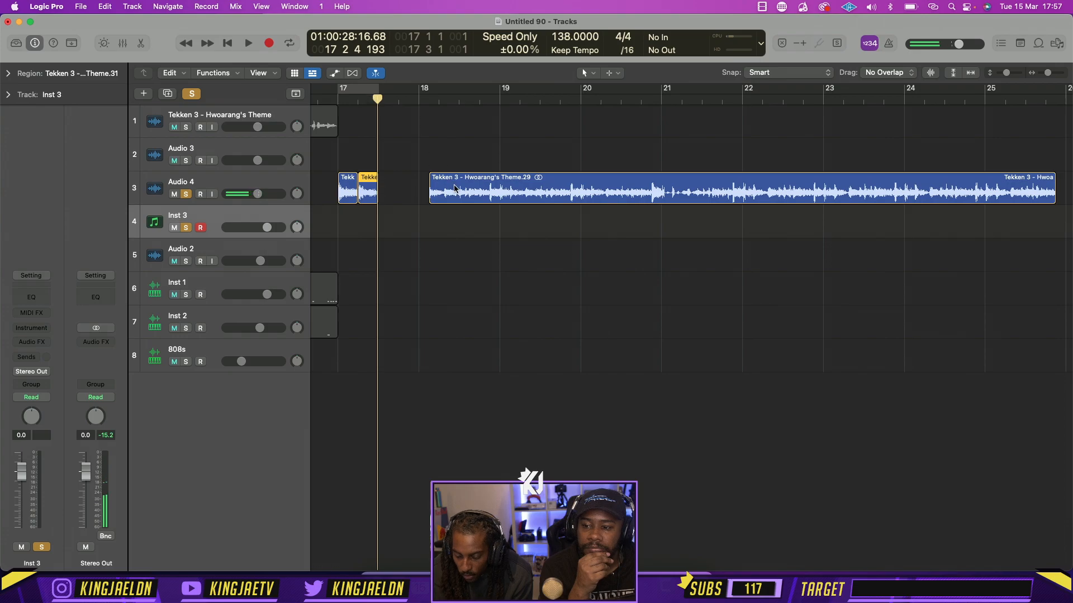
Move the long theme region to beat 3 of bar 17 and split it at beat 4 and at bar 18
{"action": "left_click_drag", "start_coordinate": [456, 180], "coordinate": [406, 181]}
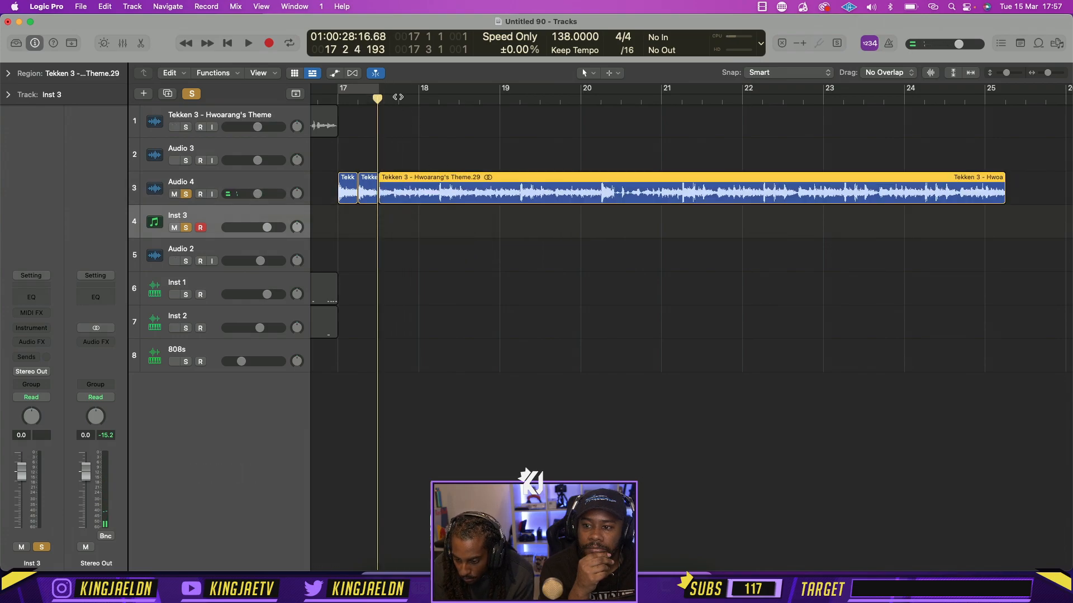
{"action": "left_click", "coordinate": [409, 100]}
{"action": "key", "text": "super+t"}
{"action": "left_click", "coordinate": [418, 100]}
{"action": "key", "text": "super+t"}
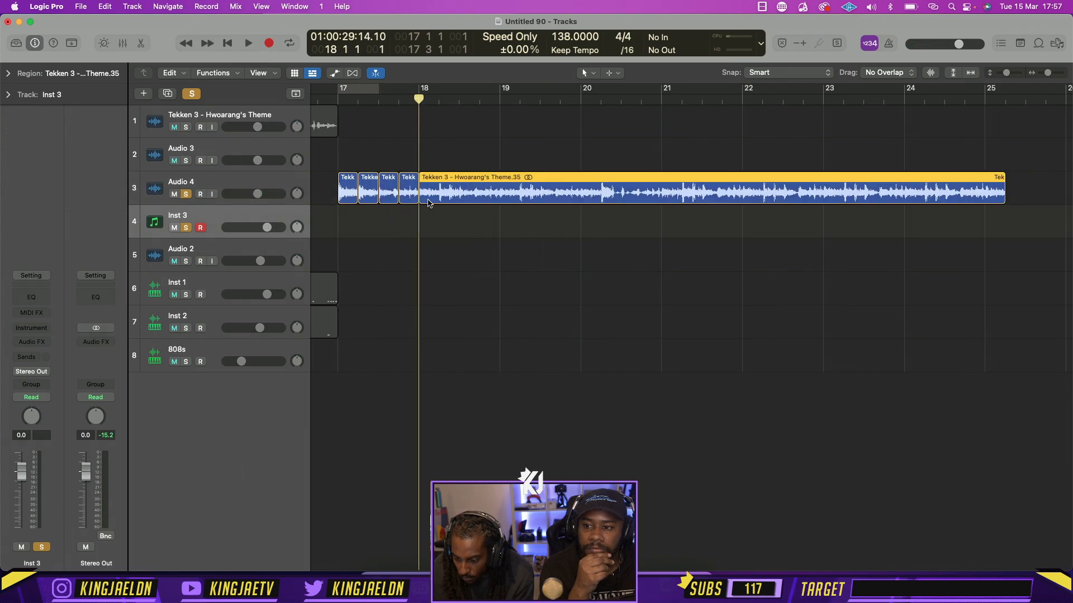
Split the long region at beats 2, 3 and 4 of bar 18 and at bar 19, and move the remainder to Audio 3
{"action": "left_click", "coordinate": [438, 100]}
{"action": "key", "text": "super+t"}
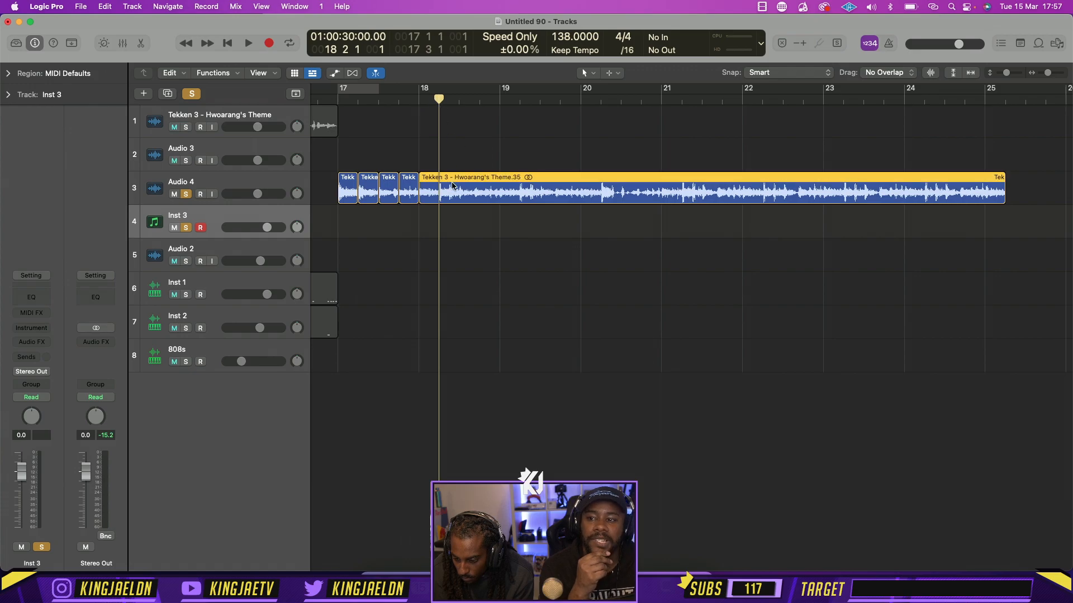
{"action": "left_click", "coordinate": [460, 100]}
{"action": "key", "text": "super+t"}
{"action": "left_click", "coordinate": [480, 100]}
{"action": "key", "text": "super+t"}
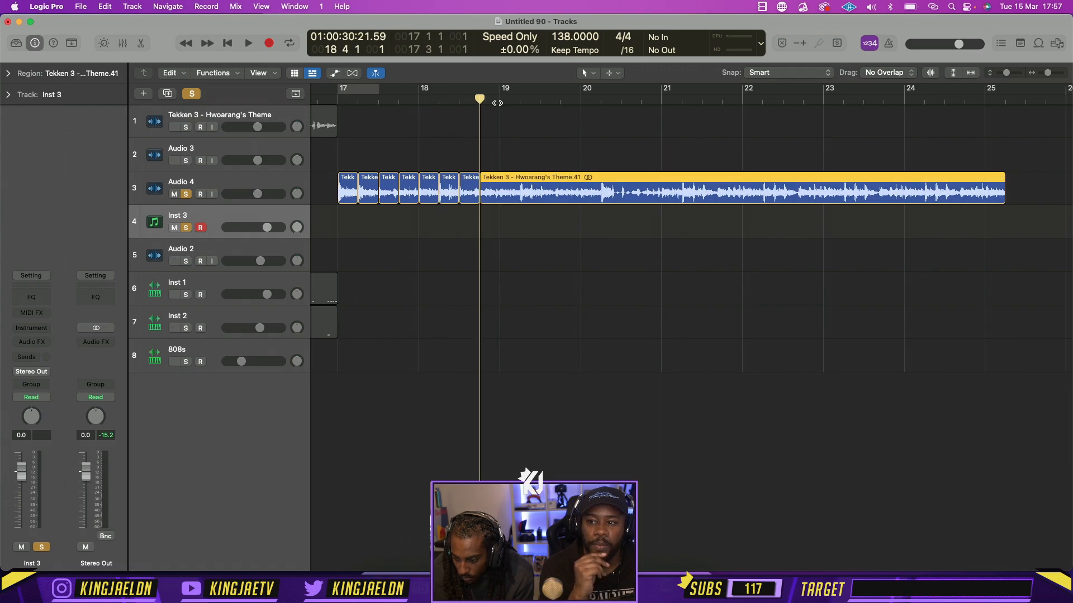
{"action": "left_click", "coordinate": [499, 100]}
{"action": "key", "text": "super+t"}
{"action": "left_click_drag", "start_coordinate": [536, 201], "coordinate": [539, 168]}
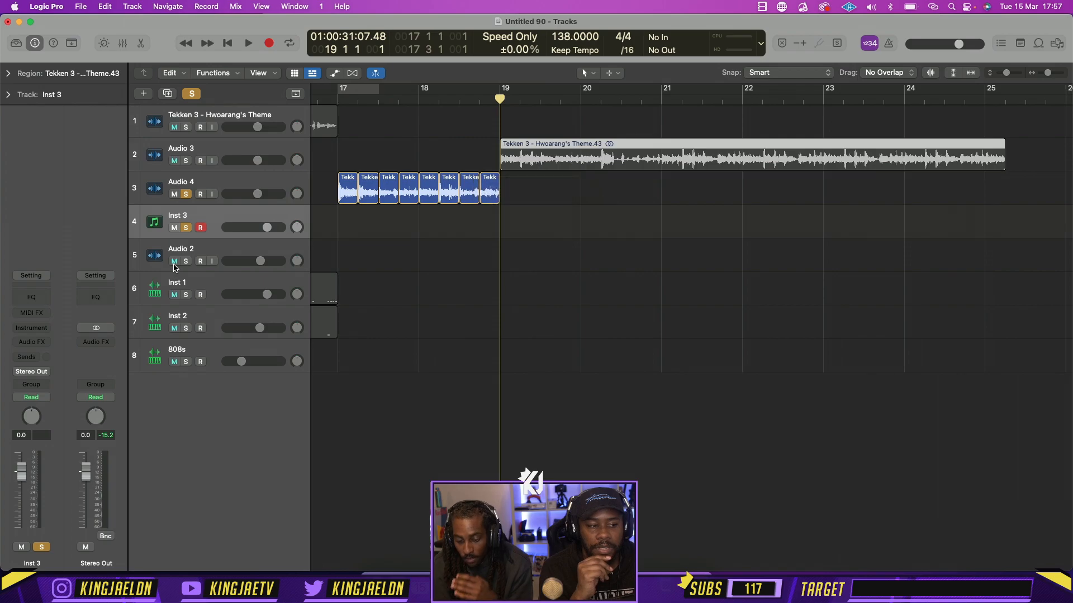
Switch to Chrome and search the web for "serato samnple"
{"action": "left_click", "coordinate": [37, 333]}
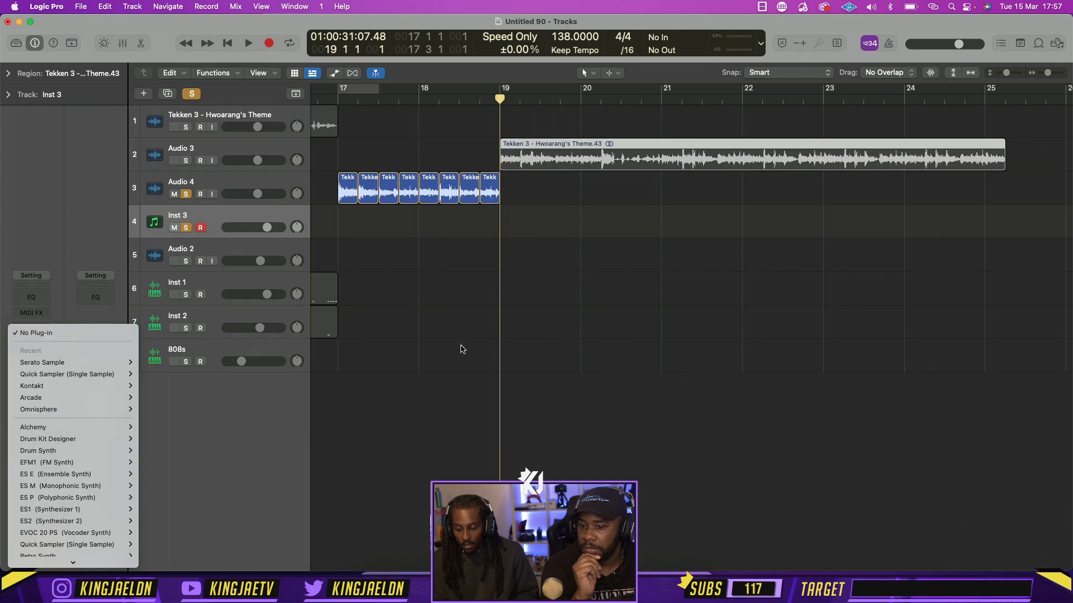
{"action": "left_click", "coordinate": [501, 356]}
{"action": "key", "text": "super+Tab"}
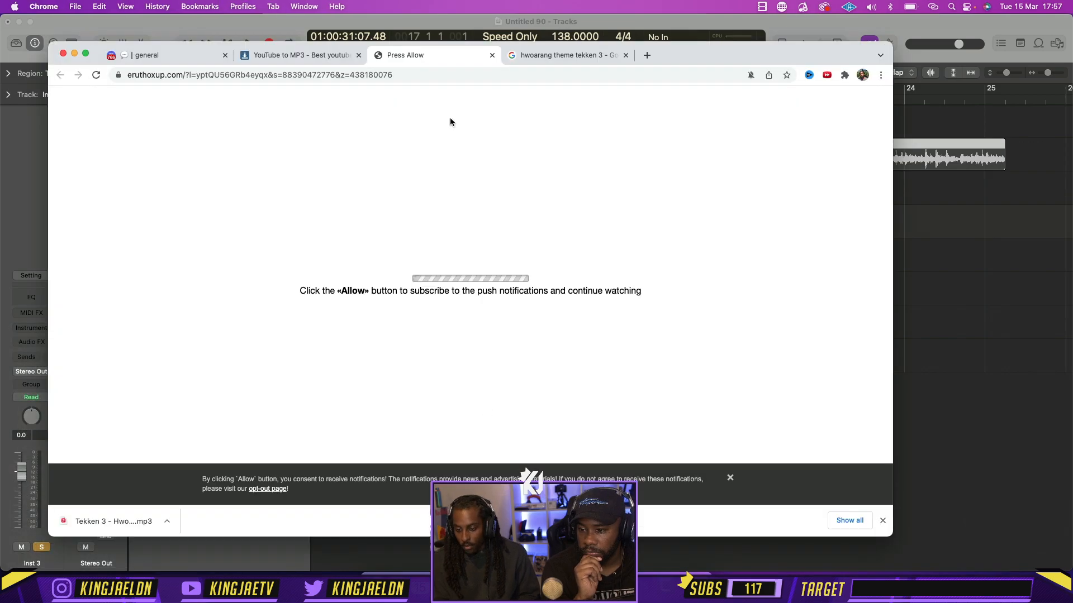
{"action": "left_click", "coordinate": [408, 74]}
{"action": "type", "text": "serato samnple"}
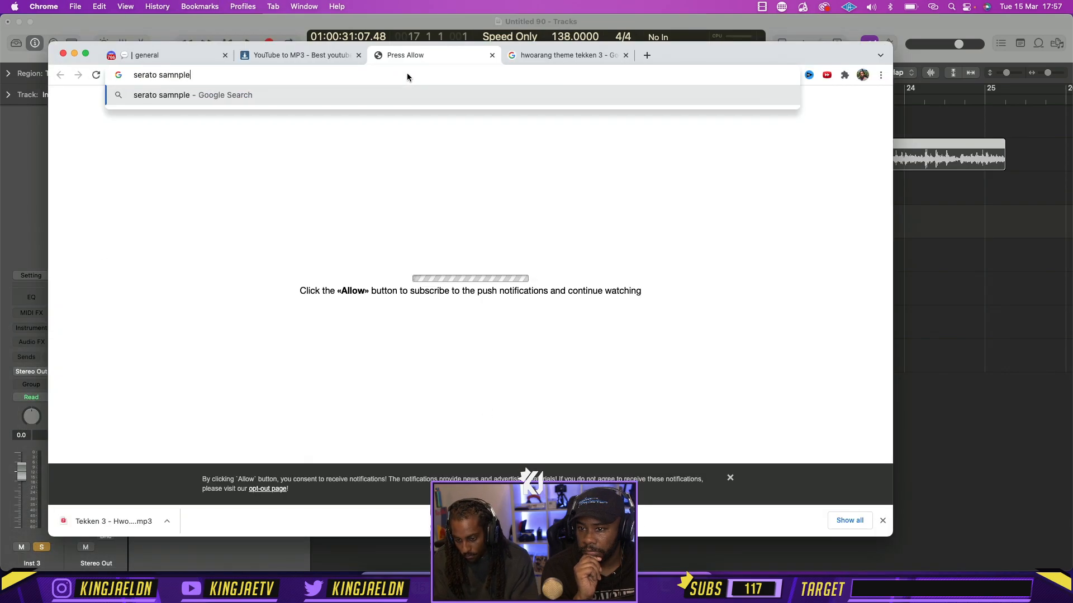
{"action": "key", "text": "Return"}
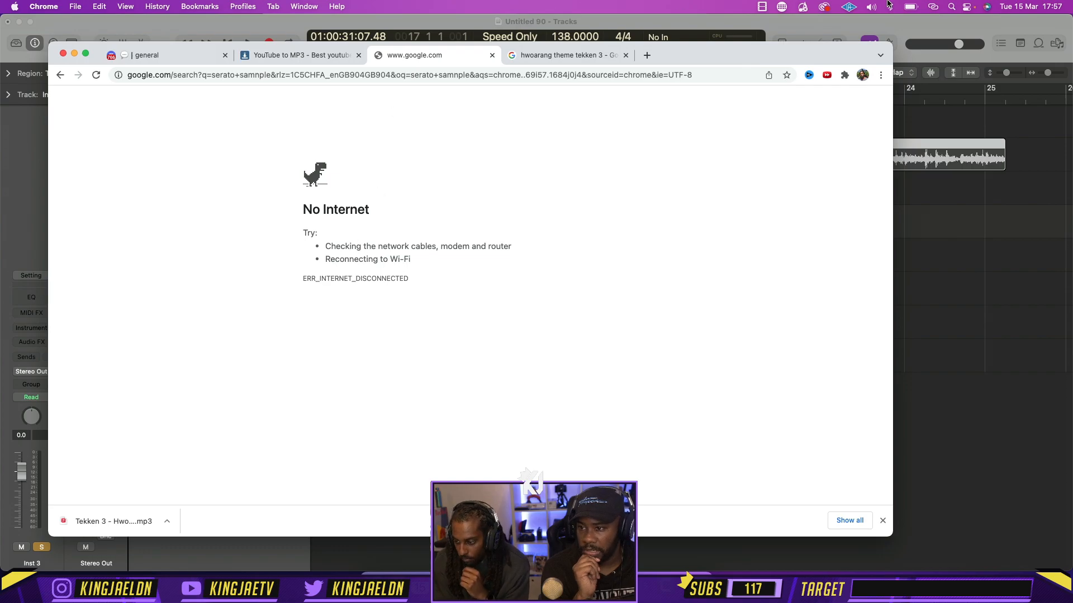
Join the "MYS 92 1st" Wi-Fi network by entering its password
{"action": "left_click", "coordinate": [934, 7]}
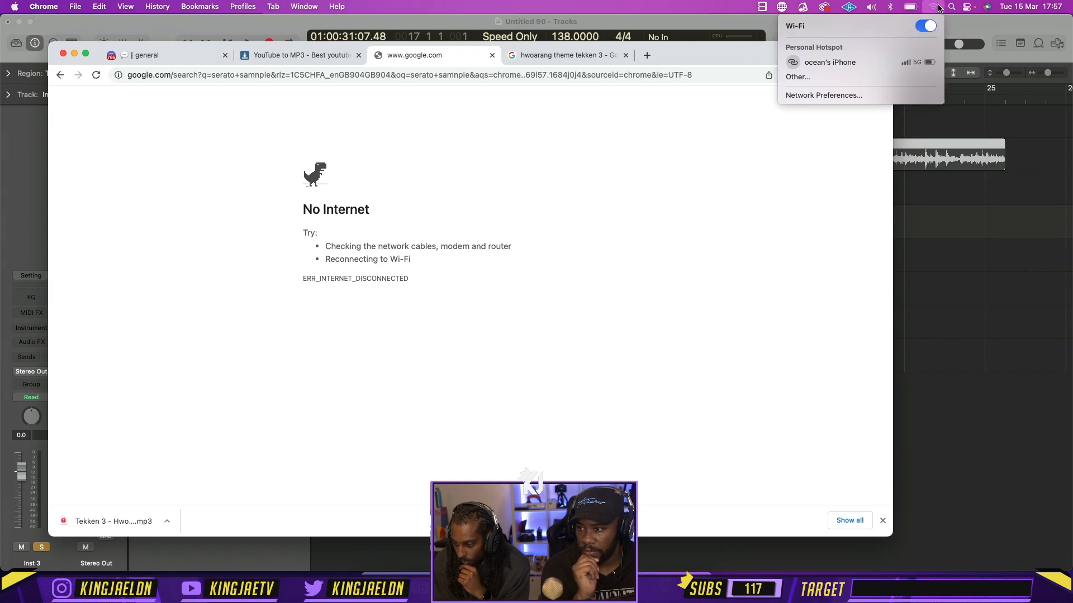
{"action": "left_click", "coordinate": [811, 83]}
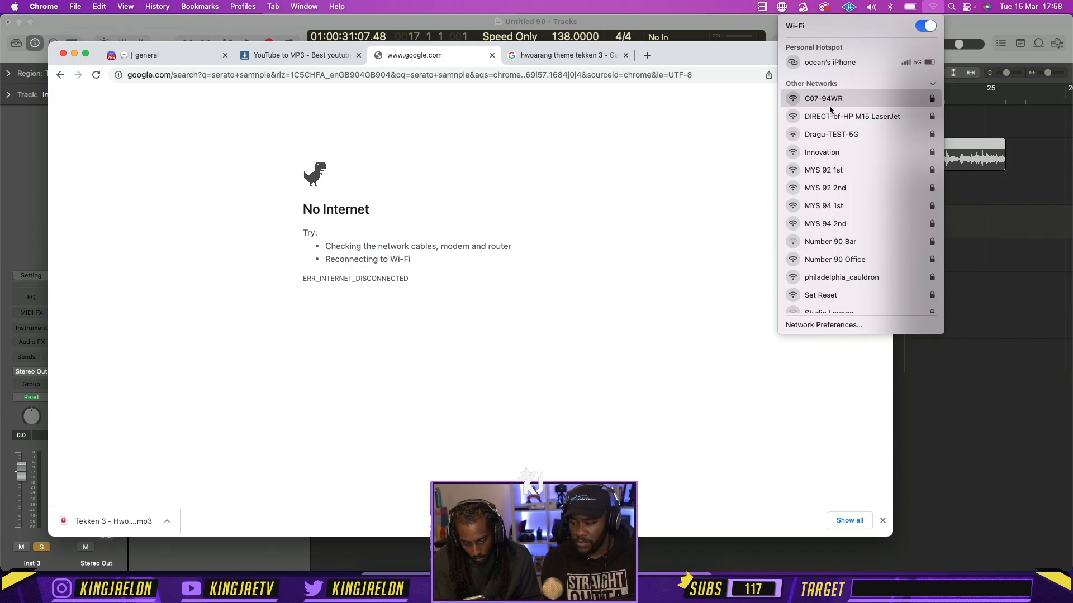
{"action": "left_click", "coordinate": [829, 176]}
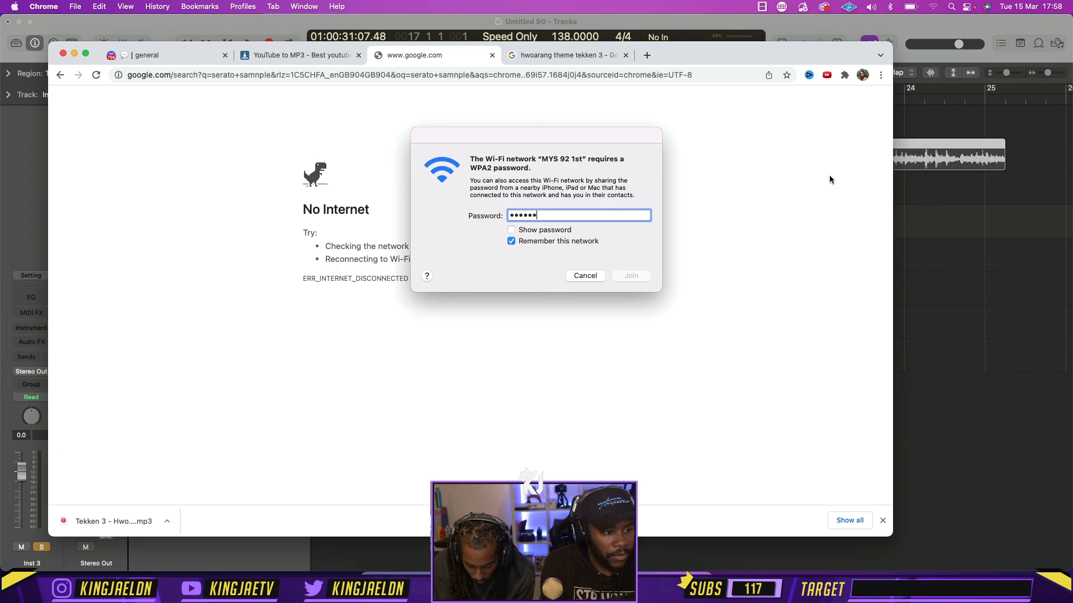
{"action": "type", "text": "••"}
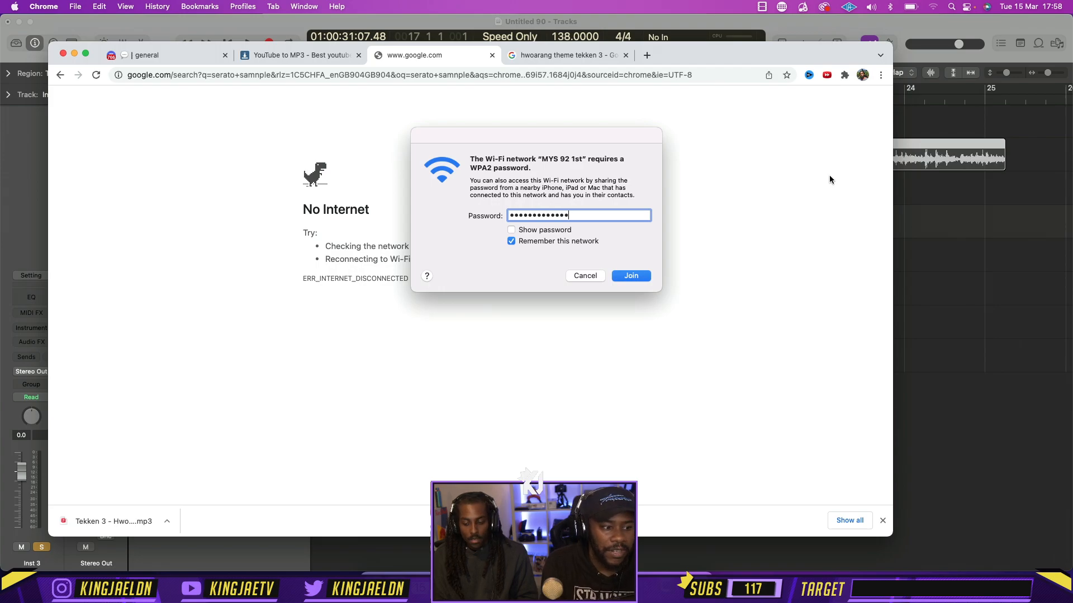
{"action": "key", "text": "Return"}
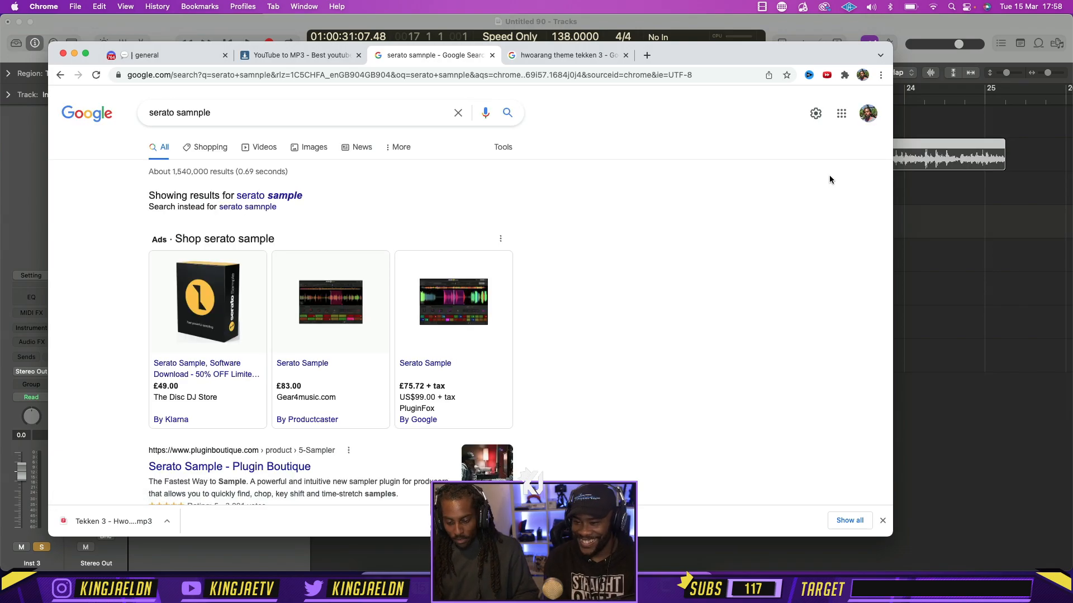
Show image results for Serato Sample and preview the plugin screenshot from serato.com
{"action": "left_click", "coordinate": [317, 148]}
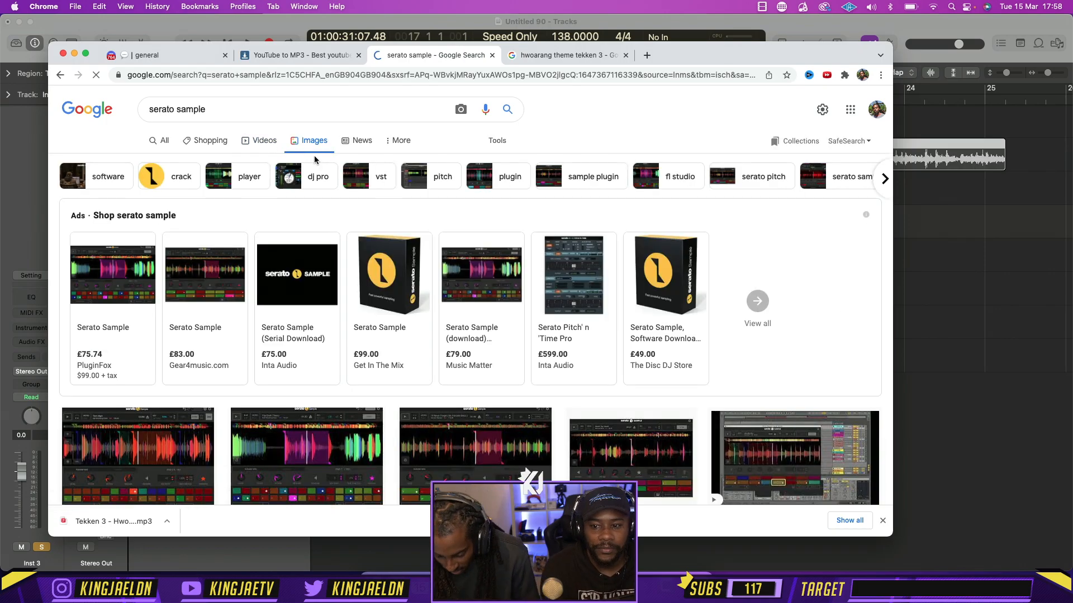
{"action": "scroll", "coordinate": [503, 290], "scroll_direction": "down", "scroll_amount": 3}
{"action": "left_click", "coordinate": [468, 304]}
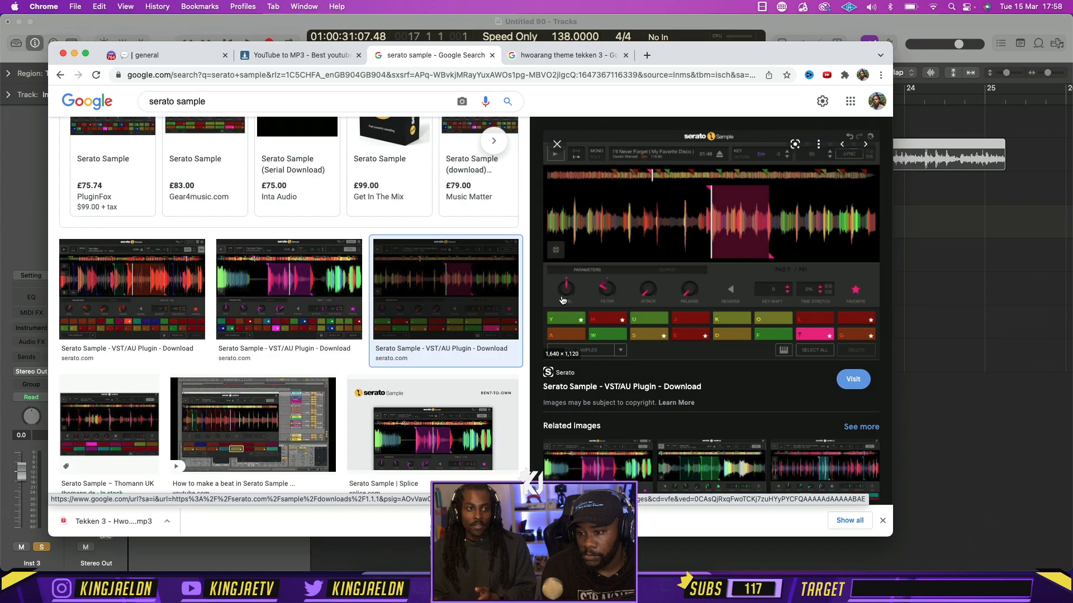
Switch back to Logic Pro, set the cycle range from bar 17 to bar 19, and play the slices
{"action": "left_click", "coordinate": [1050, 300]}
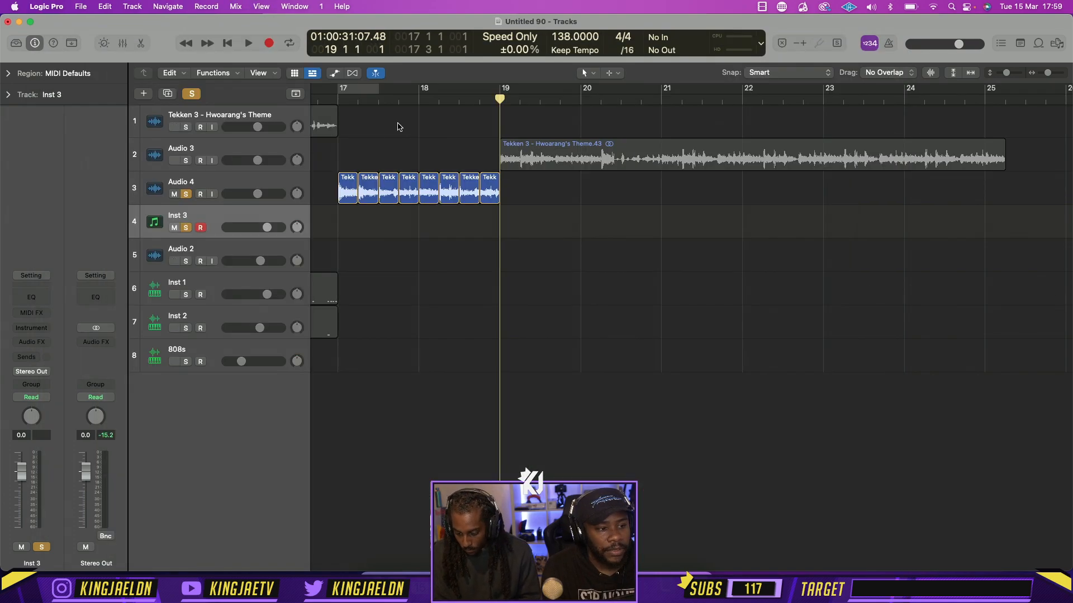
{"action": "key", "text": "space"}
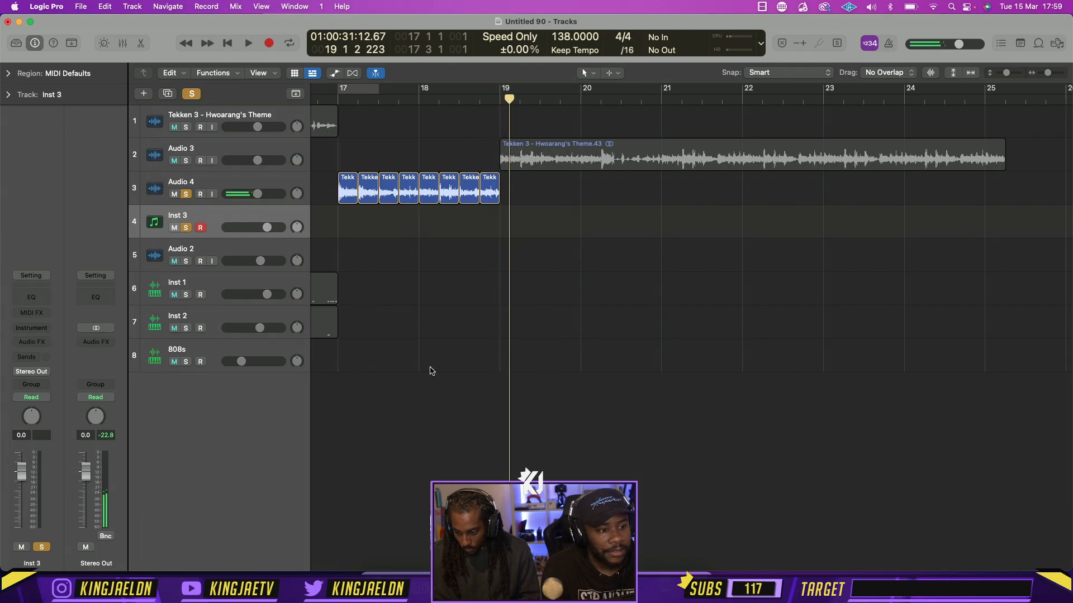
{"action": "left_click_drag", "start_coordinate": [498, 96], "coordinate": [338, 96]}
{"action": "key", "text": "space"}
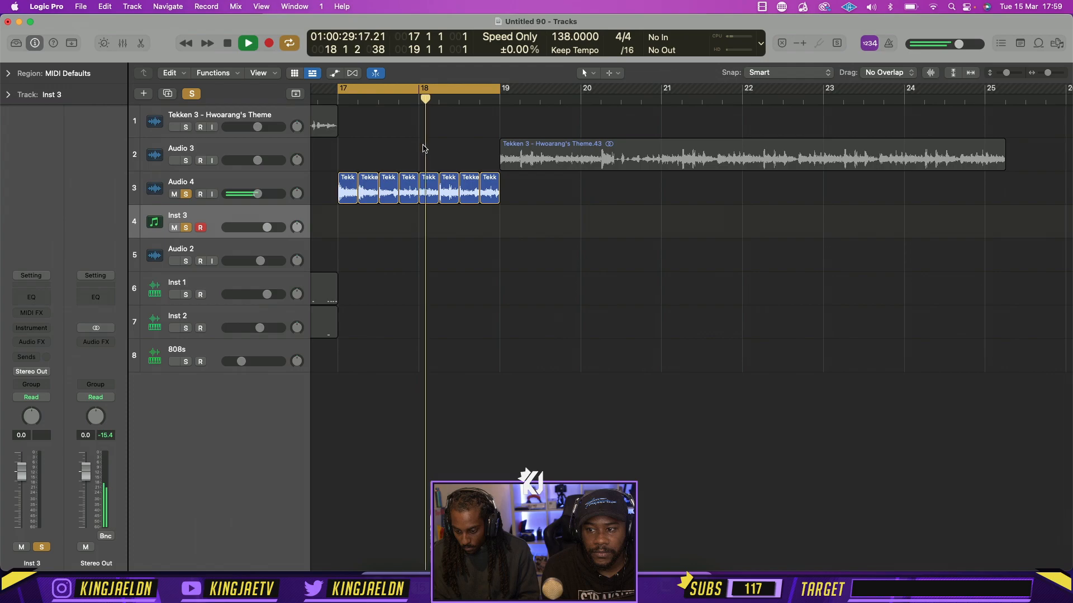
{"action": "key", "text": "space"}
{"action": "key", "text": "space"}
Move the last five Audio 4 slices one beat later to start at bar 18, and play the loop
{"action": "key", "text": "space"}
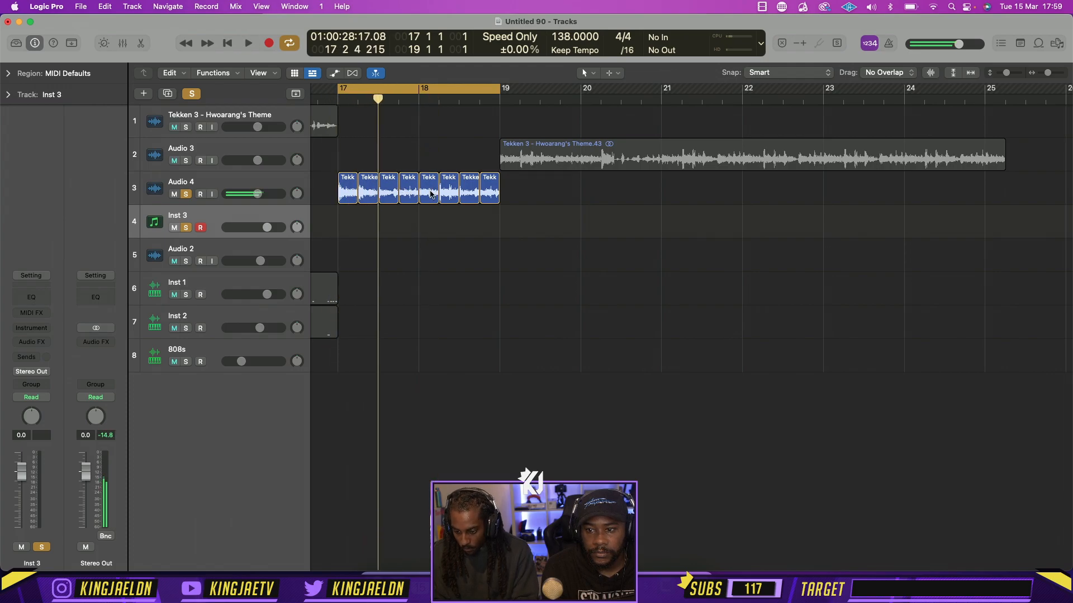
{"action": "left_click_drag", "start_coordinate": [485, 218], "coordinate": [429, 191]}
{"action": "key", "text": "space"}
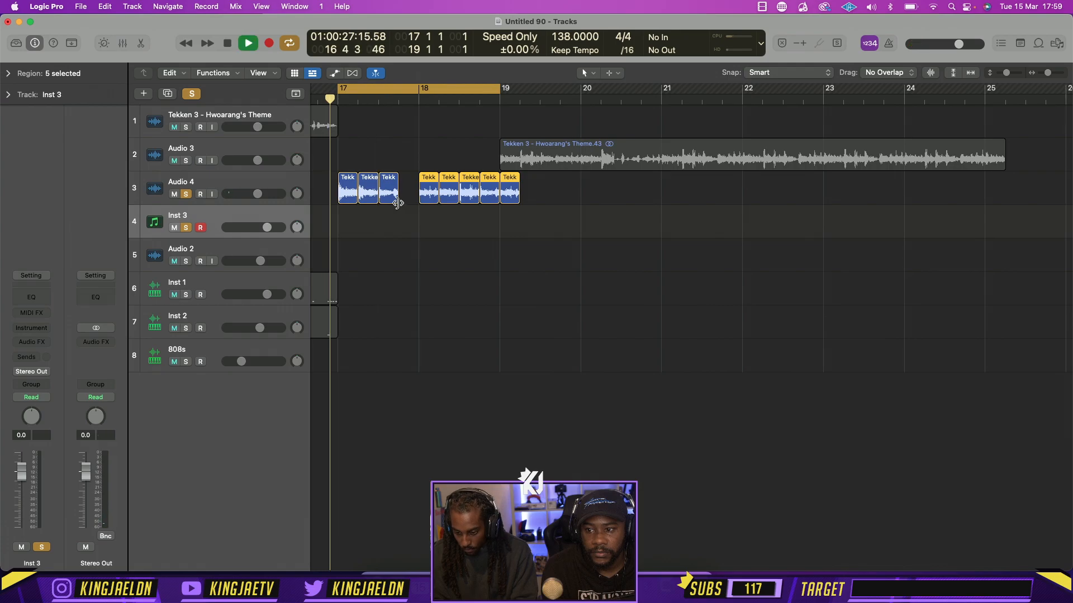
Move the slice at bar 18 to beat 3 of bar 17, stretch it to two beats, and play it
{"action": "key", "text": "space"}
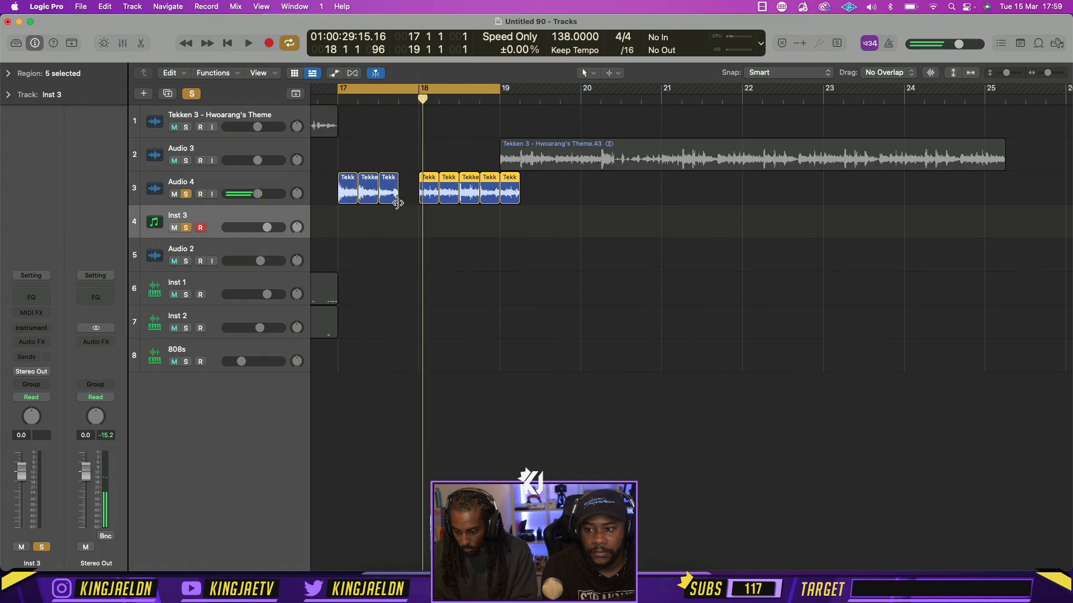
{"action": "mouse_move", "coordinate": [396, 200]}
{"action": "left_mouse_down"}
{"action": "mouse_move", "coordinate": [414, 201]}
{"action": "mouse_move", "coordinate": [394, 201]}
{"action": "left_mouse_up"}
{"action": "key", "text": "space"}
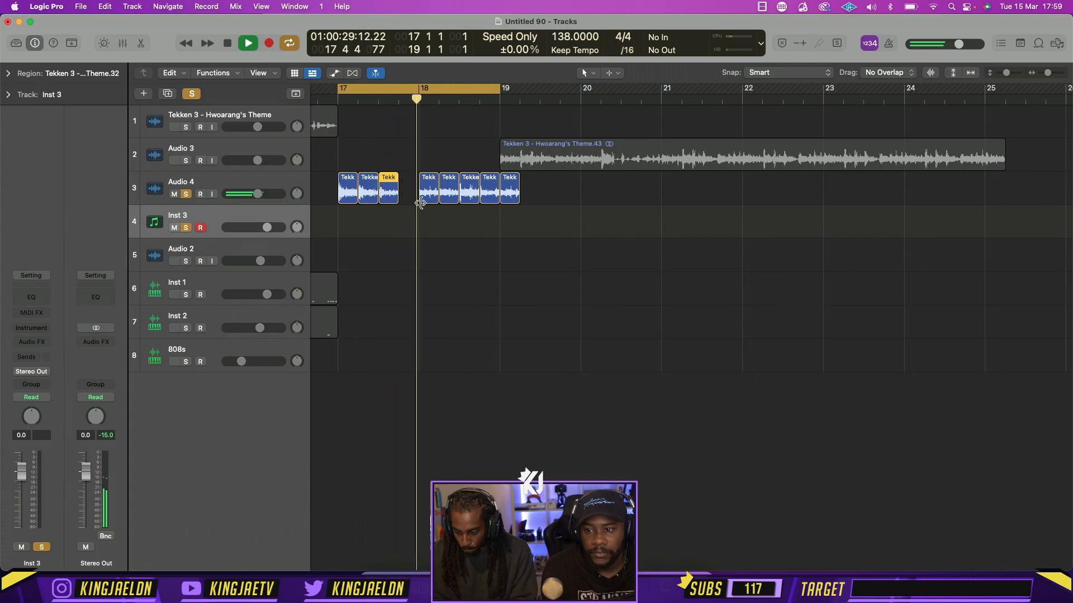
{"action": "key", "text": "space"}
{"action": "mouse_move", "coordinate": [431, 196]}
{"action": "left_mouse_down"}
{"action": "mouse_move", "coordinate": [391, 199]}
{"action": "mouse_move", "coordinate": [419, 201]}
{"action": "left_mouse_up"}
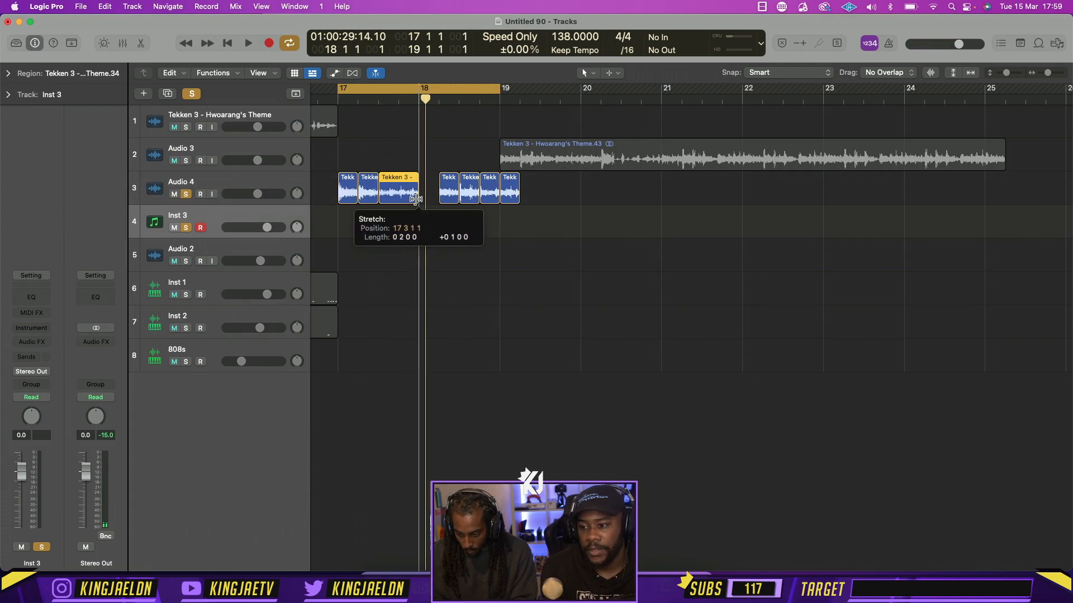
{"action": "key", "text": "space"}
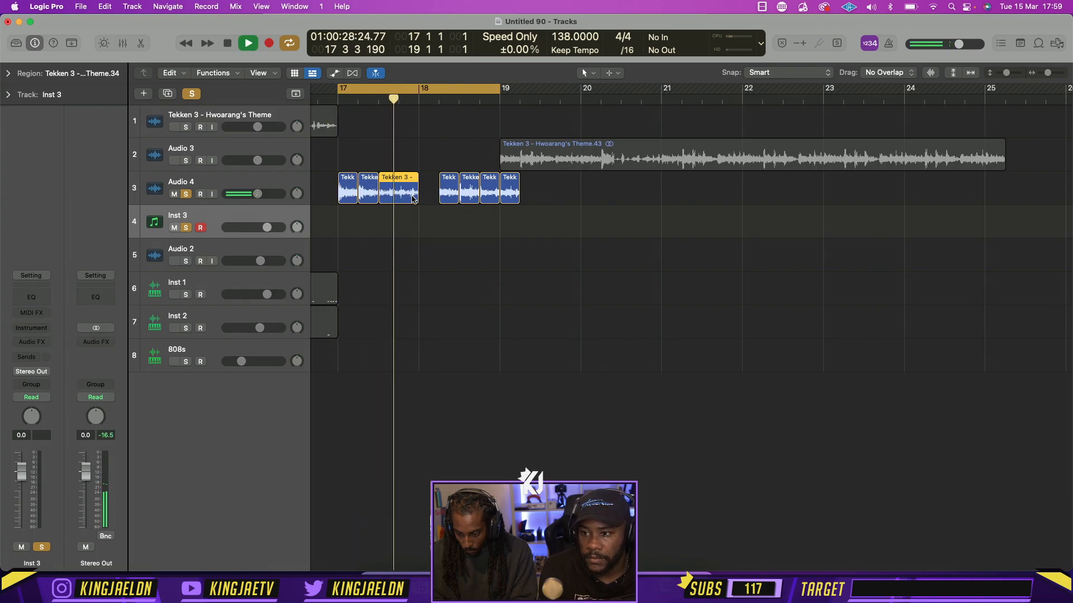
{"action": "key", "text": "space"}
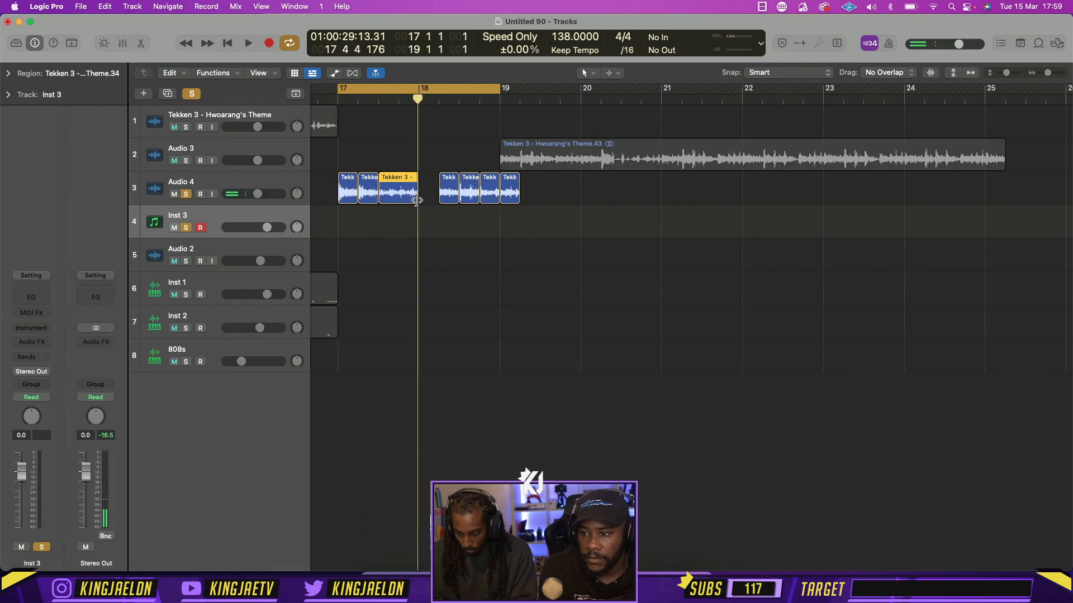
Split the stretched slice at beat 4 of bar 17 and replace the slices after it with copies up to beat 3 of bar 18
{"action": "left_click", "coordinate": [397, 101]}
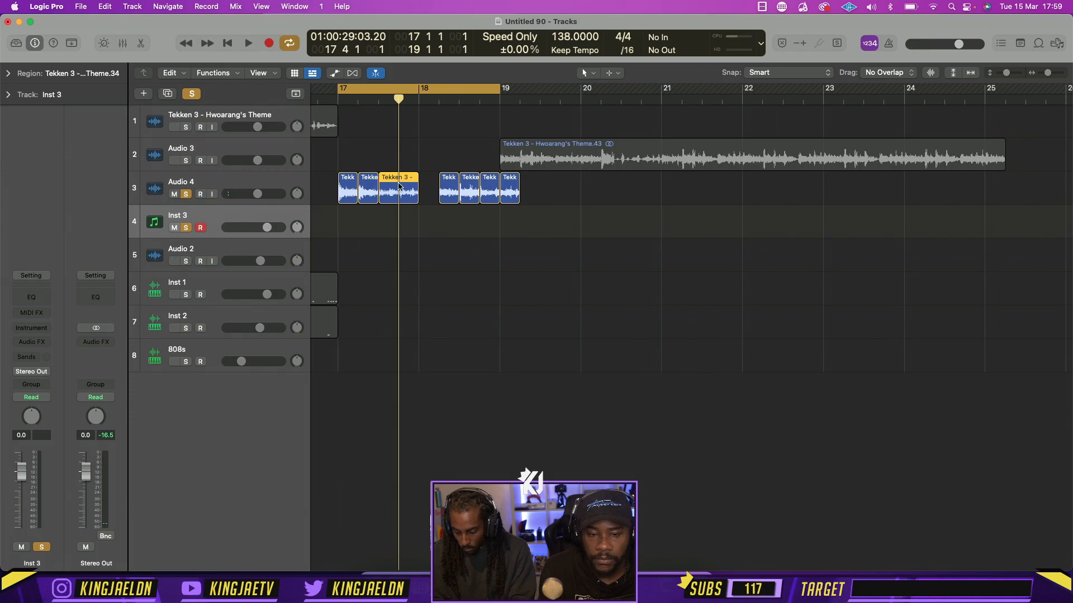
{"action": "left_click_drag", "start_coordinate": [526, 222], "coordinate": [447, 192]}
{"action": "key", "text": "Delete"}
{"action": "key", "text": "space"}
{"action": "left_click", "coordinate": [444, 227]}
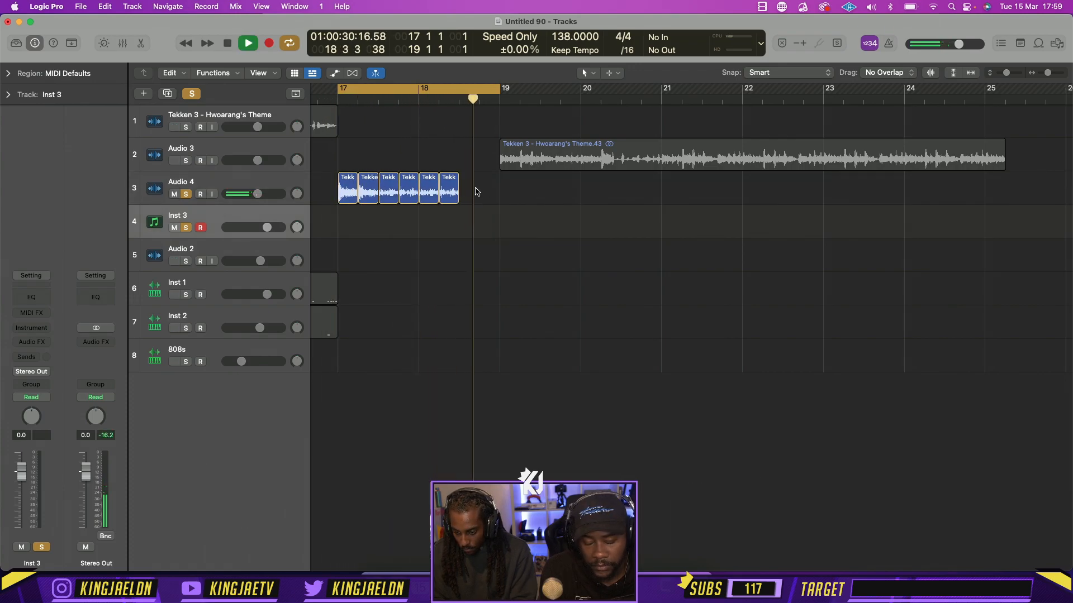
{"action": "key", "text": "space"}
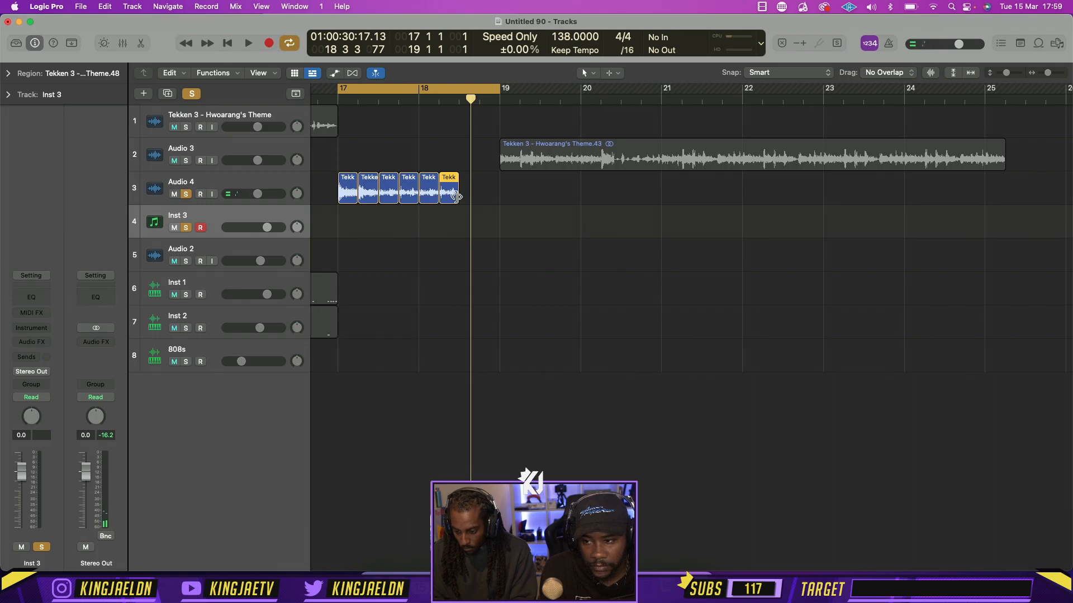
Fill beats 3 and 4 of bar 18 with slice copies, using two half-beat slices on beat 4 and trimming the last at bar 19
{"action": "left_click_drag", "start_coordinate": [427, 196], "coordinate": [503, 197]}
{"action": "left_click", "coordinate": [492, 204]}
{"action": "key", "text": "space"}
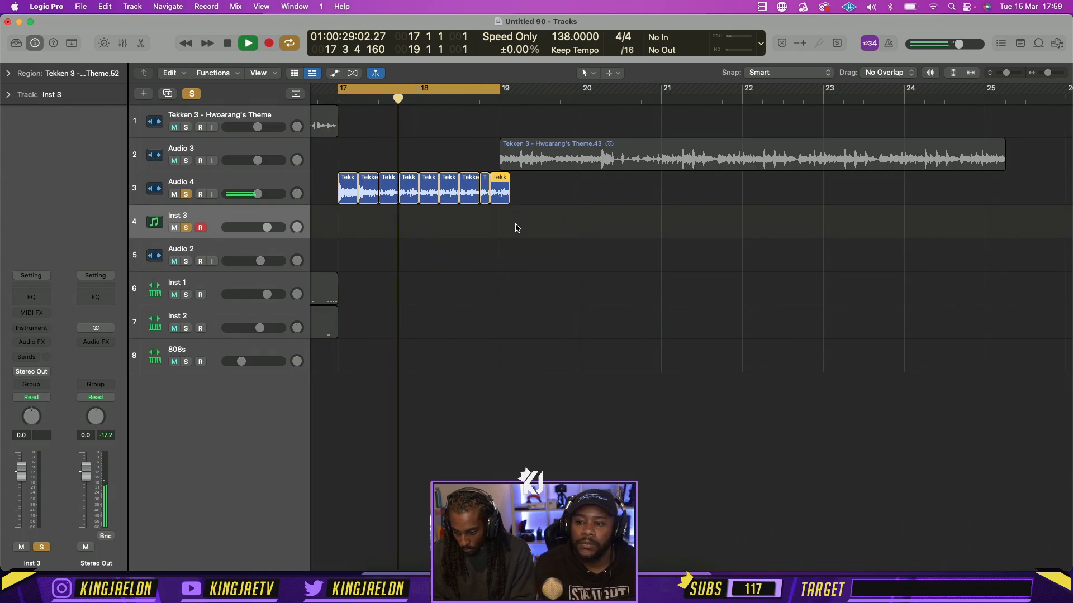
{"action": "left_click", "coordinate": [515, 219]}
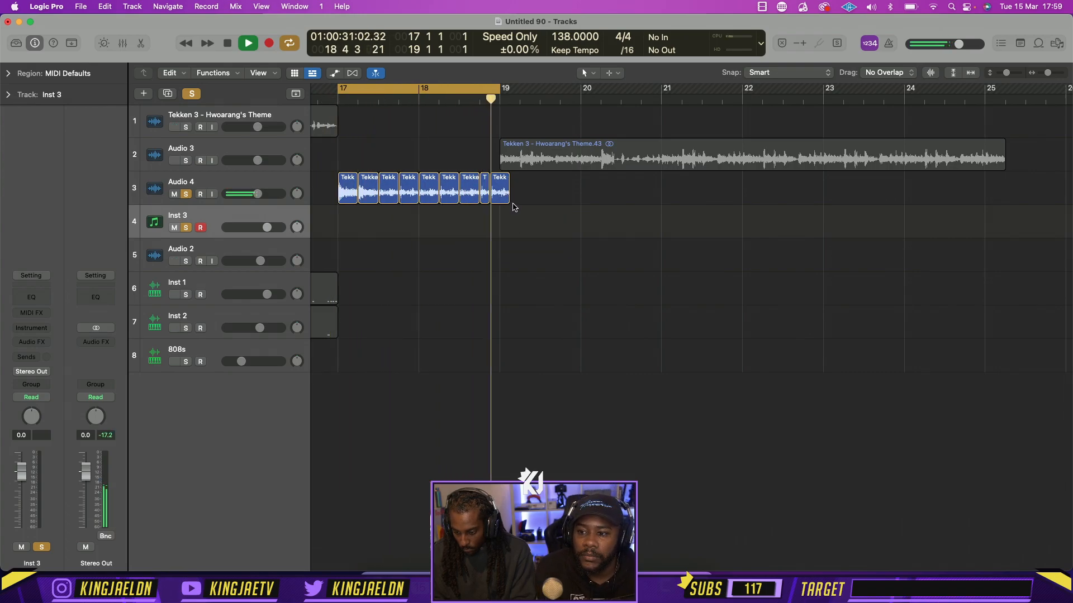
{"action": "key", "text": "space"}
{"action": "left_click_drag", "start_coordinate": [508, 195], "coordinate": [497, 195]}
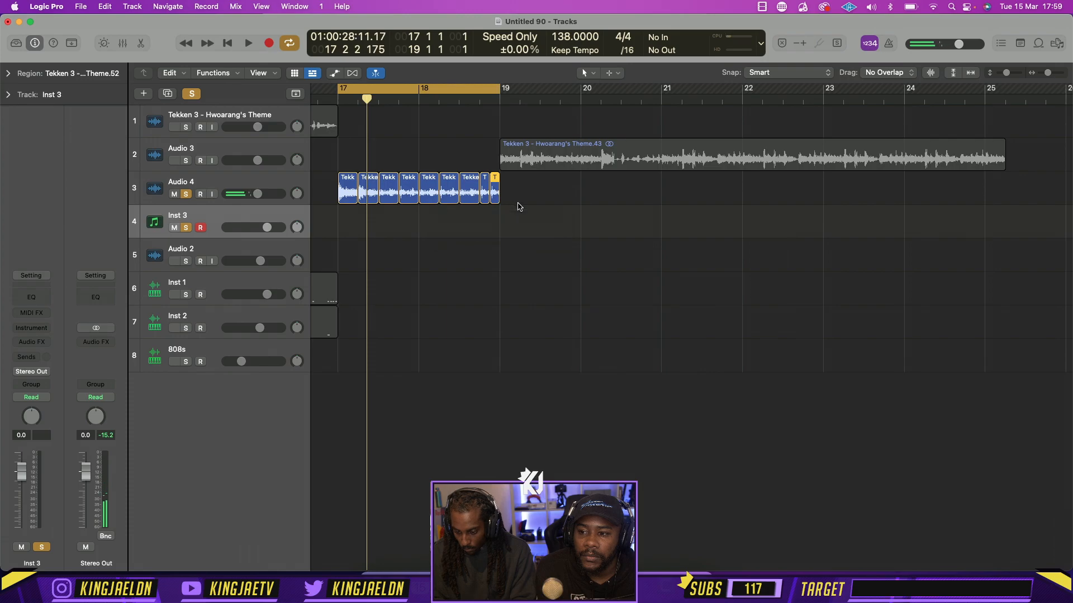
Shorten the ends of all nine Audio 4 slices to leave small gaps between them, and play the result
{"action": "left_click_drag", "start_coordinate": [355, 200], "coordinate": [352, 200]}
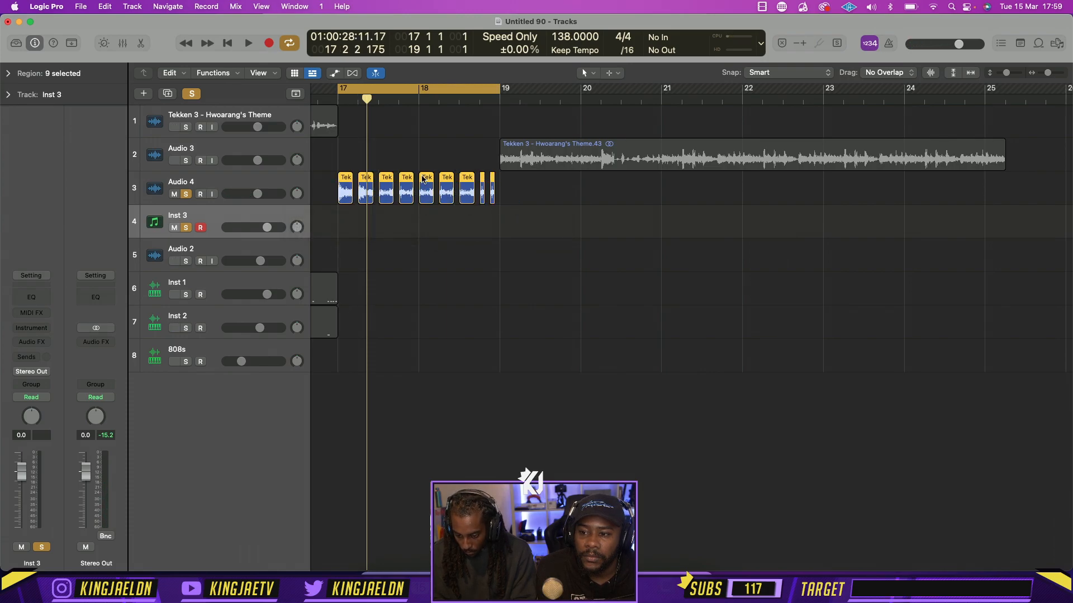
{"action": "scroll", "coordinate": [428, 131], "scroll_direction": "up", "scroll_amount": 6}
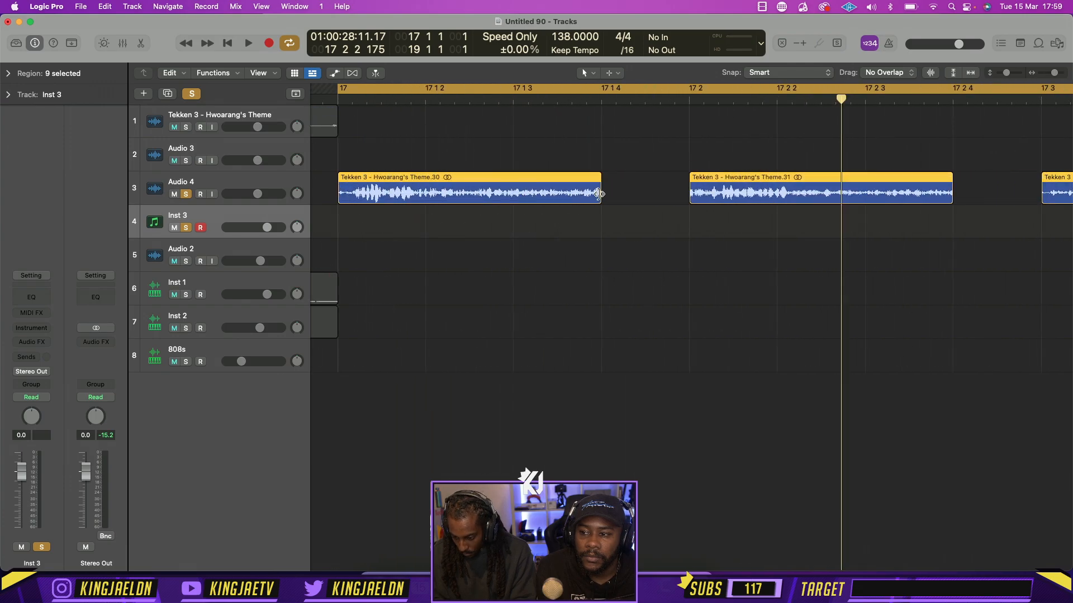
{"action": "left_click_drag", "start_coordinate": [599, 194], "coordinate": [654, 192]}
{"action": "key", "text": "space"}
{"action": "scroll", "coordinate": [781, 264], "scroll_direction": "down", "scroll_amount": 8}
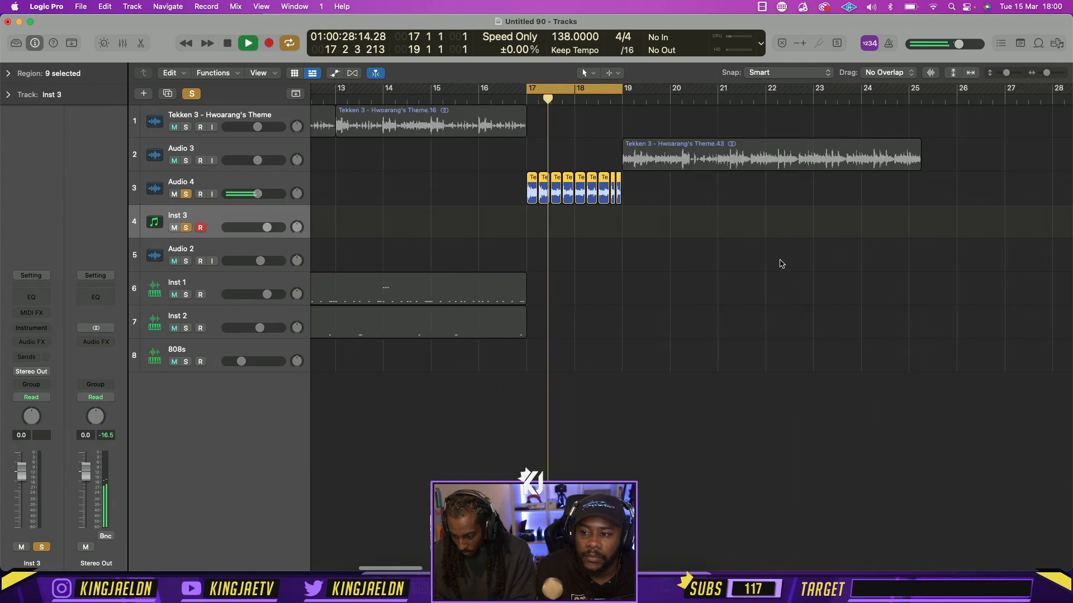
Give the nine slices a fade-in of 3, select the Audio 4 track, and play the loop
{"action": "left_click", "coordinate": [9, 74]}
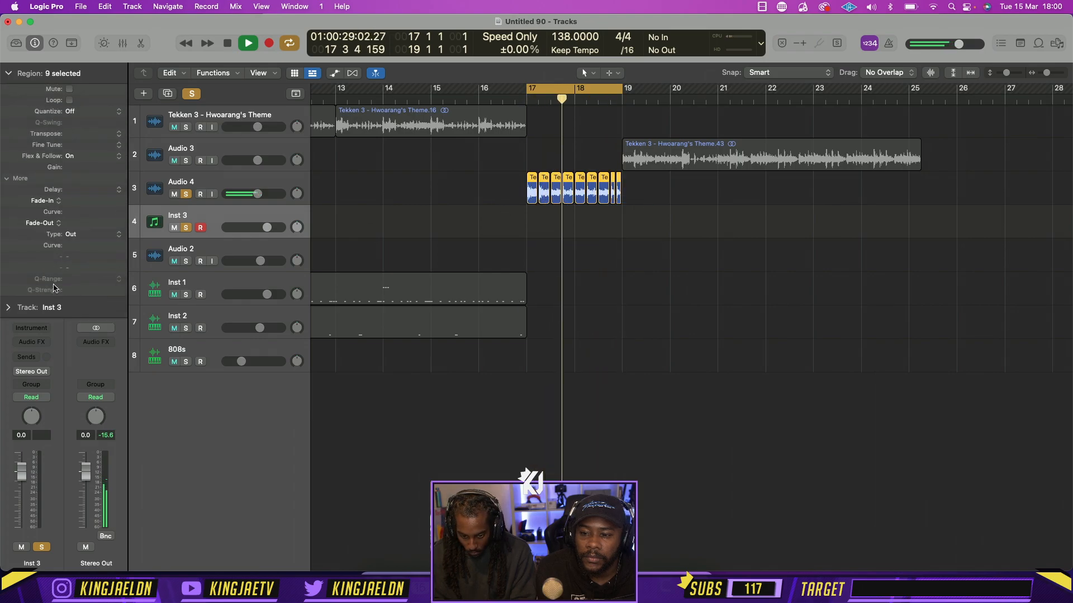
{"action": "left_click", "coordinate": [269, 190]}
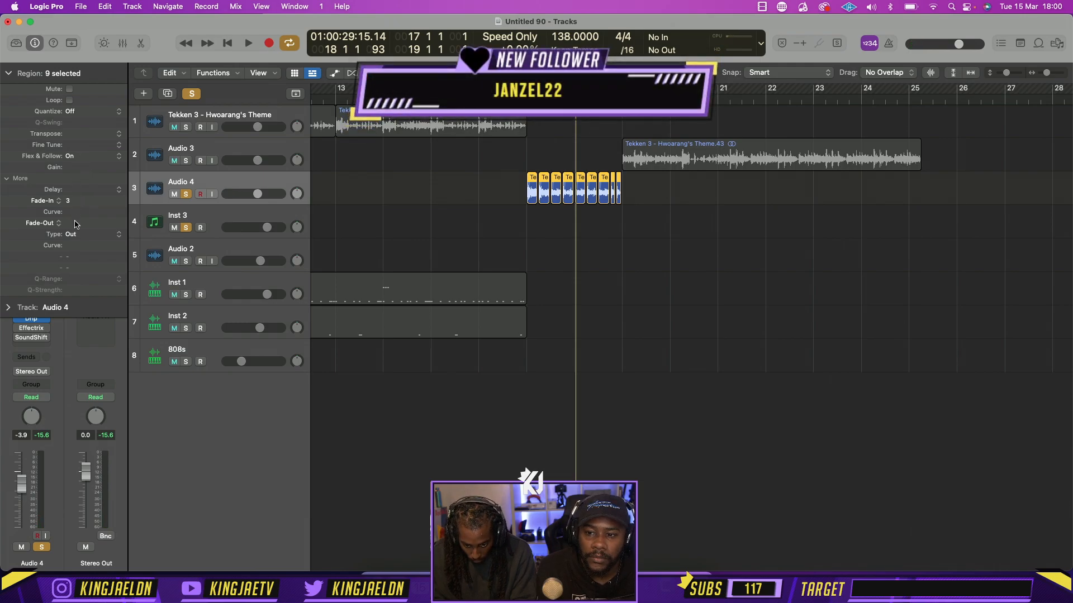
{"action": "left_click", "coordinate": [8, 73]}
{"action": "key", "text": "space"}
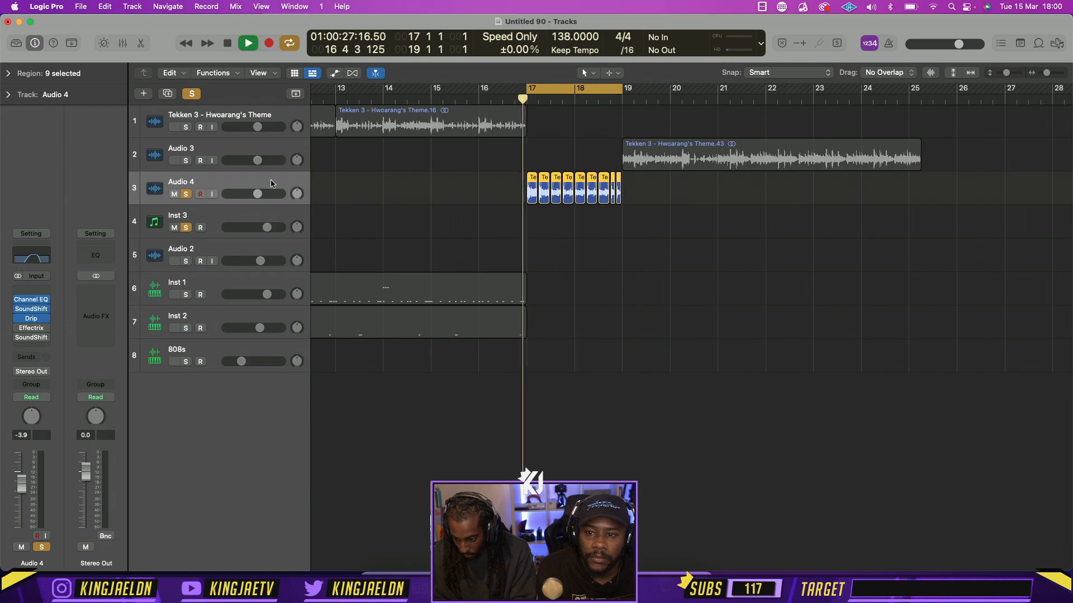
{"action": "left_click", "coordinate": [632, 274]}
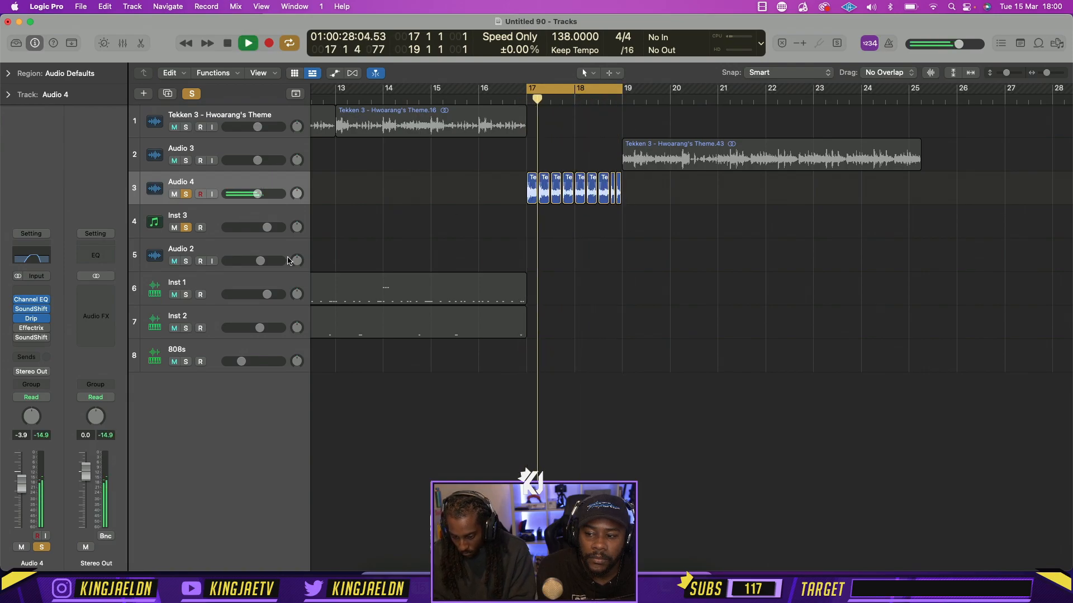
{"action": "key", "text": "space"}
Repeat the Inst 1 and Inst 2 regions of bars 9 to 17 at bar 17
{"action": "scroll", "coordinate": [422, 332], "scroll_direction": "left", "scroll_amount": 10}
{"action": "left_click_drag", "start_coordinate": [670, 372], "coordinate": [651, 295]}
{"action": "key", "text": "super+r"}
{"action": "scroll", "coordinate": [454, 365], "scroll_direction": "right", "scroll_amount": 2}
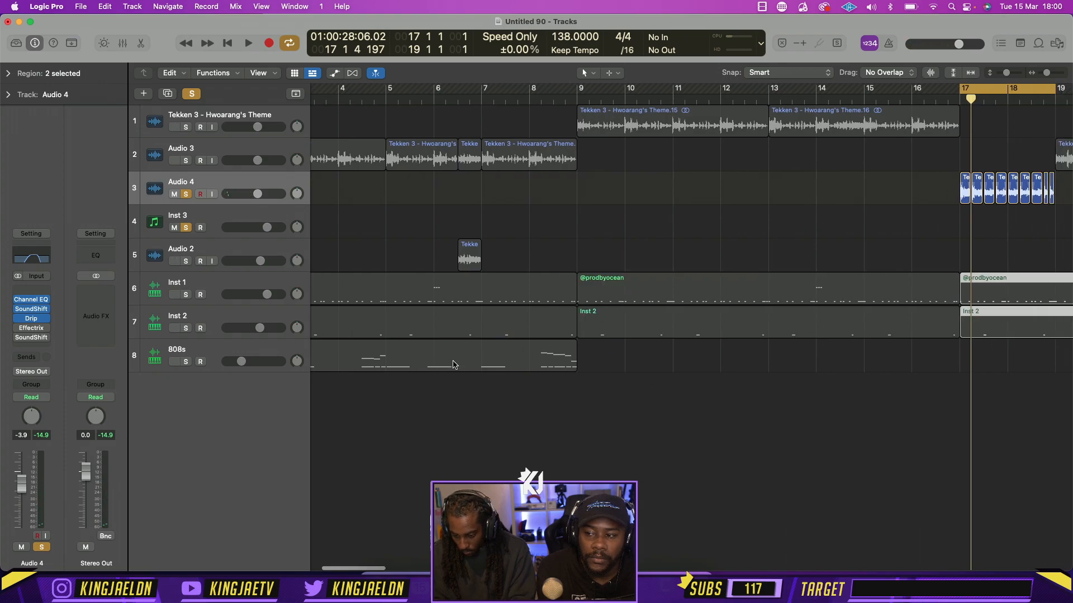
Copy the 808s region from bar 1 to bar 17 and start playback
{"action": "scroll", "coordinate": [454, 364], "scroll_direction": "down", "scroll_amount": 5}
{"action": "left_click_drag", "start_coordinate": [337, 361], "coordinate": [494, 363]}
{"action": "key", "text": "space"}
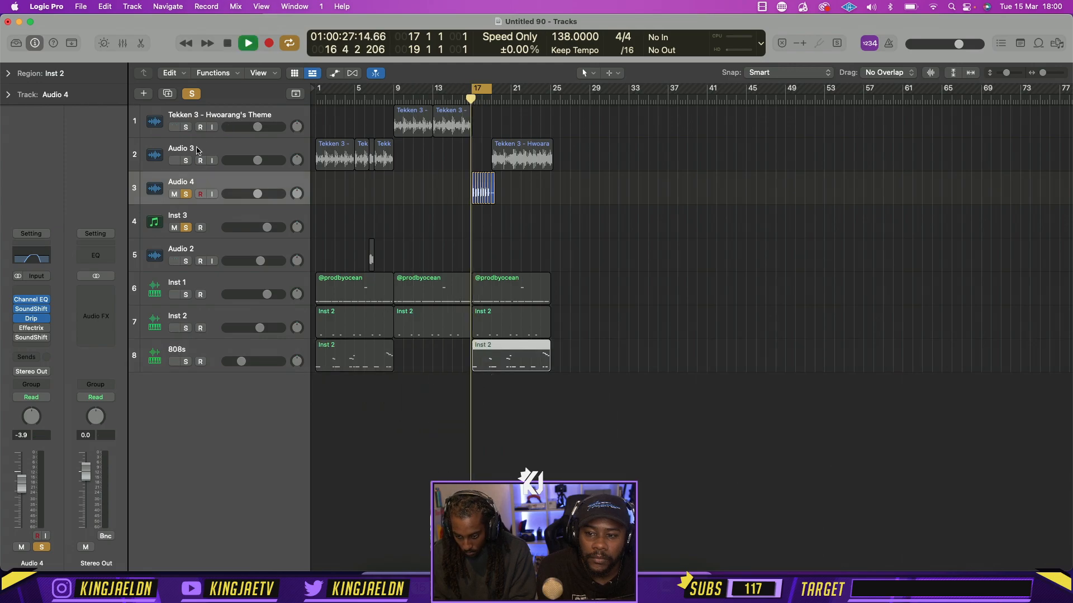
Turn off solo on all tracks, play the full arrangement, and extend the cycle range to bar 21
{"action": "left_click", "coordinate": [192, 93]}
{"action": "key", "text": "space"}
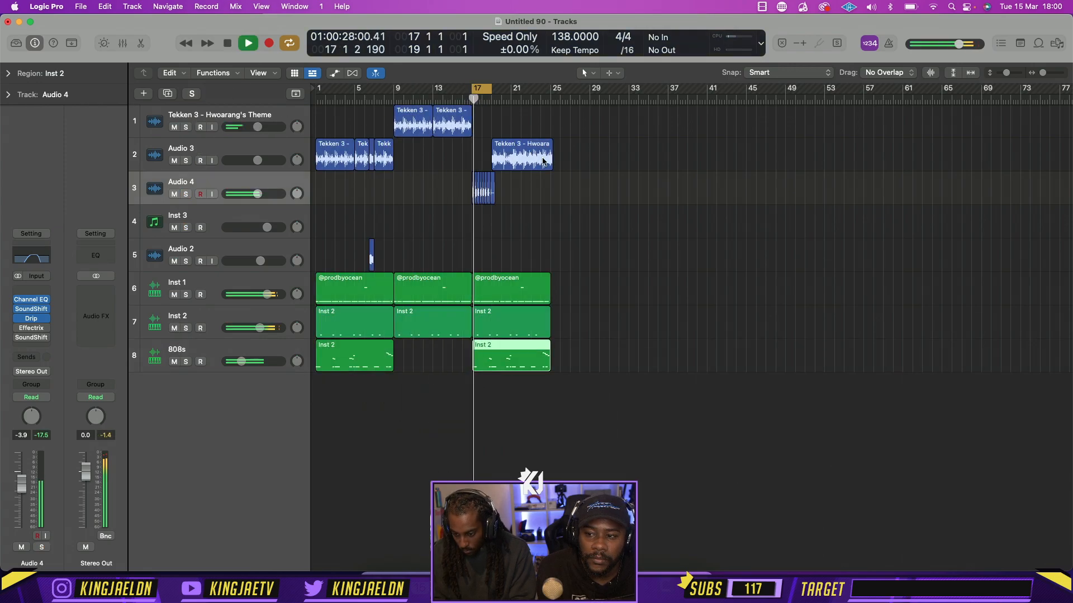
{"action": "key", "text": "z"}
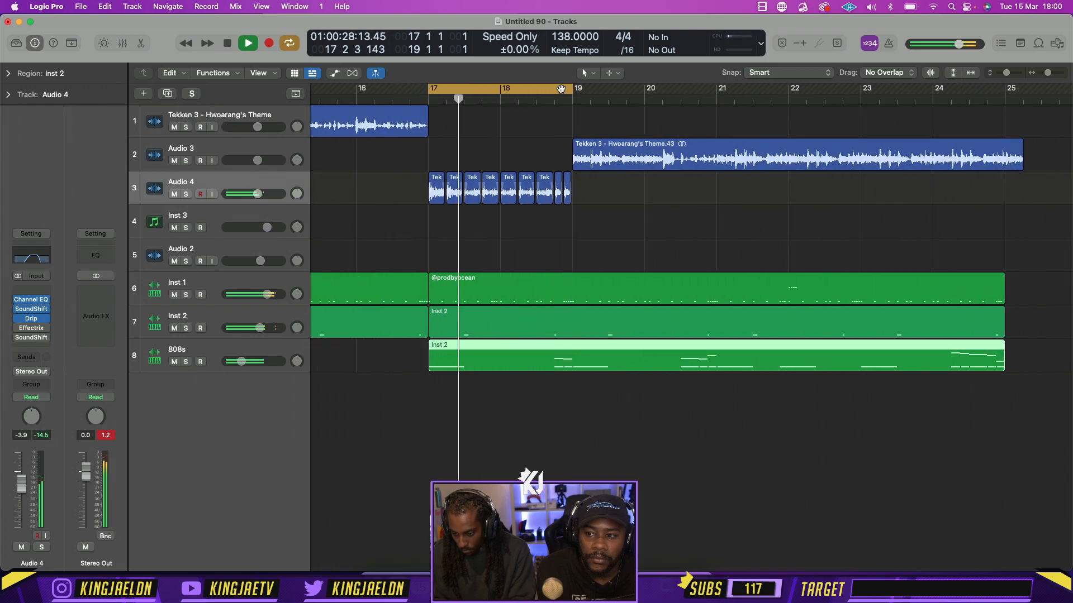
{"action": "left_click_drag", "start_coordinate": [560, 88], "coordinate": [717, 89]}
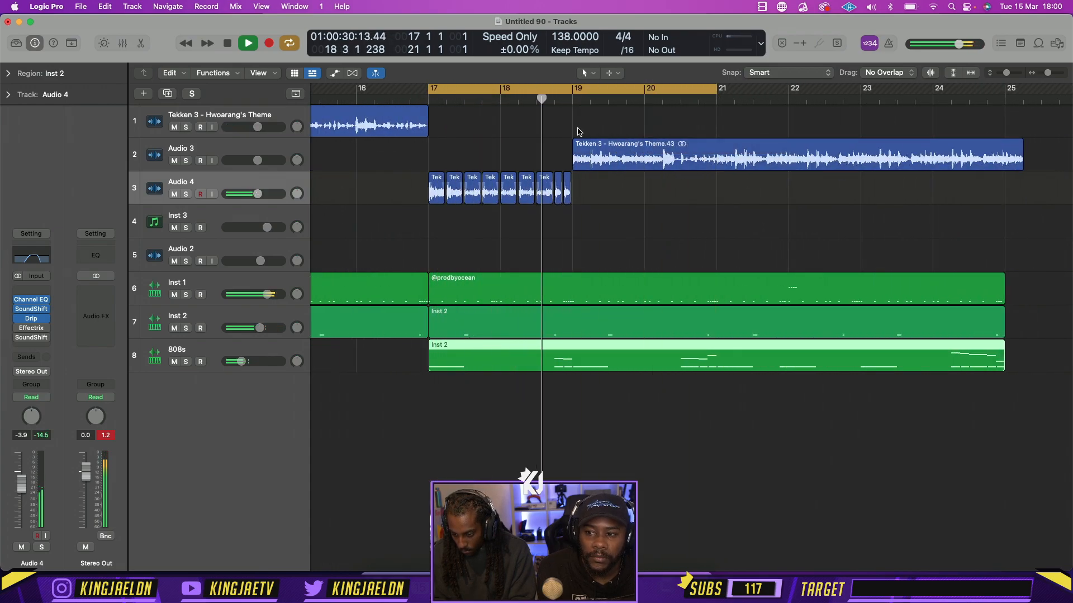
Move the long theme region to bar 17 on a duplicate of the Audio 4 track and lower that track to -14.6 dB
{"action": "left_click_drag", "start_coordinate": [609, 162], "coordinate": [611, 193]}
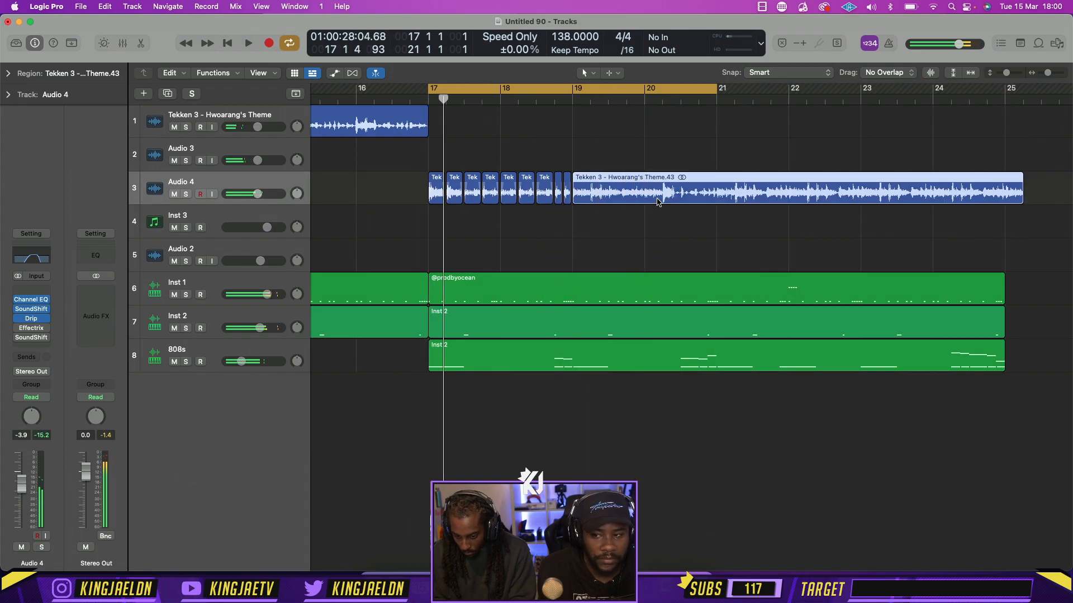
{"action": "left_click_drag", "start_coordinate": [658, 202], "coordinate": [475, 231]}
{"action": "key", "text": "super+d"}
{"action": "key", "text": "space"}
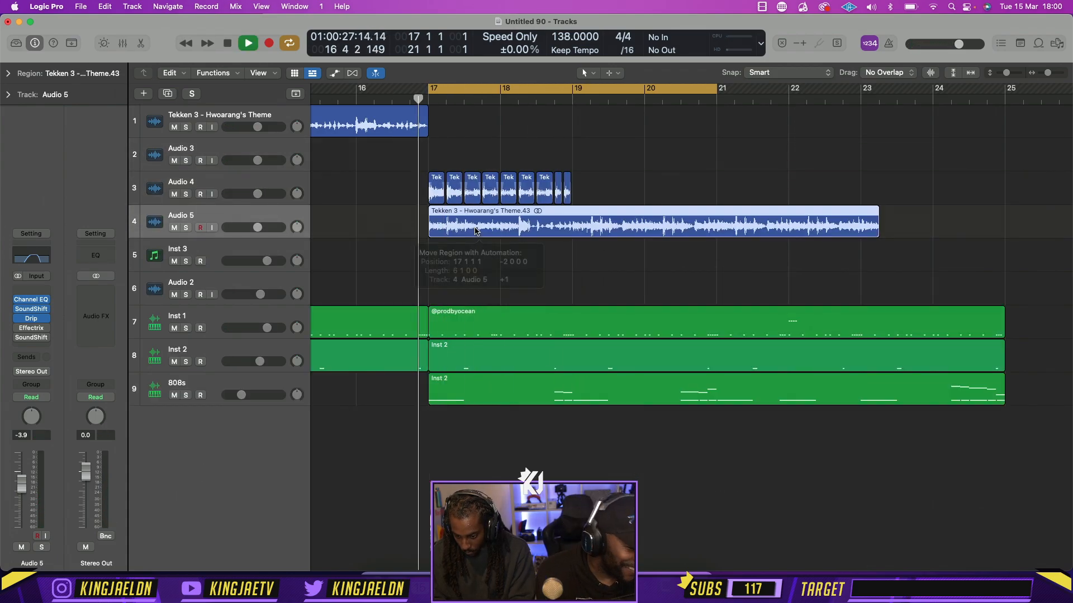
{"action": "left_click_drag", "start_coordinate": [257, 228], "coordinate": [242, 227]}
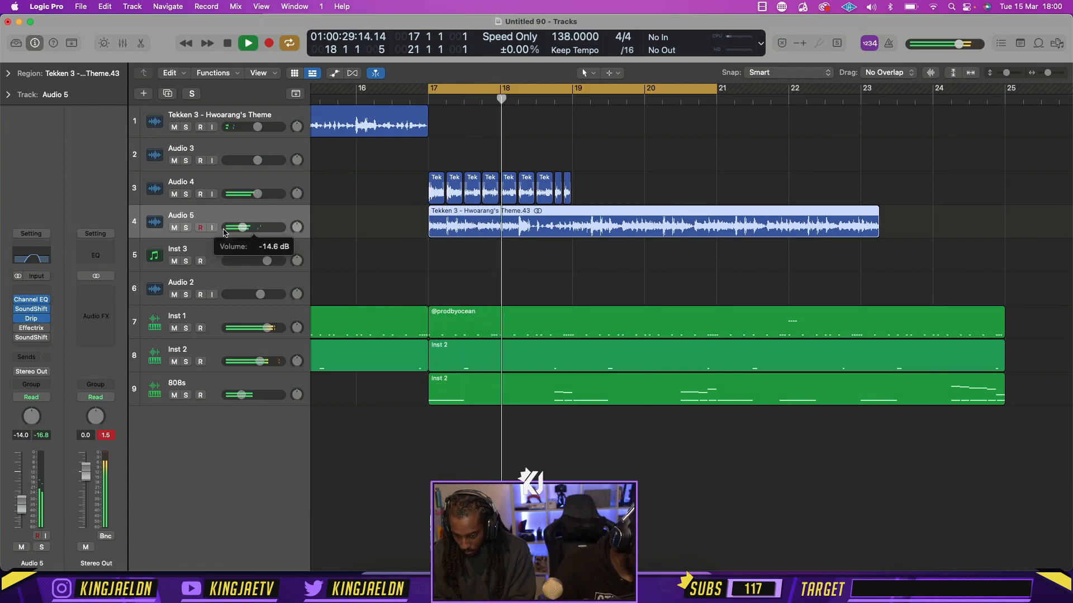
Solo the Audio 5 track and repeat the nine Audio 4 slices from bar 19 up to bar 25
{"action": "left_click", "coordinate": [174, 227]}
{"action": "left_click", "coordinate": [186, 228]}
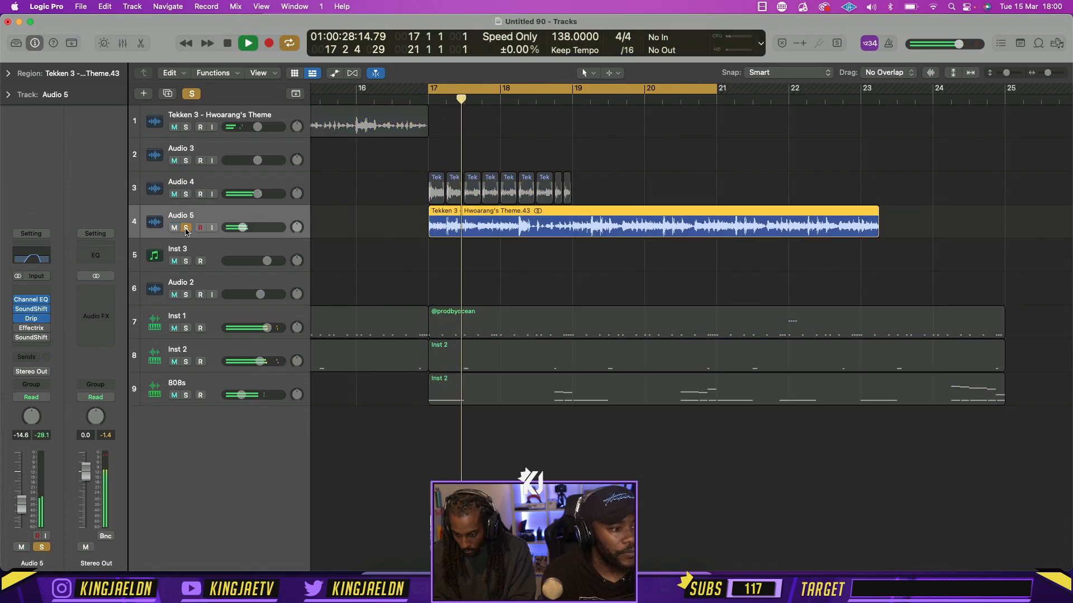
{"action": "left_click", "coordinate": [547, 269]}
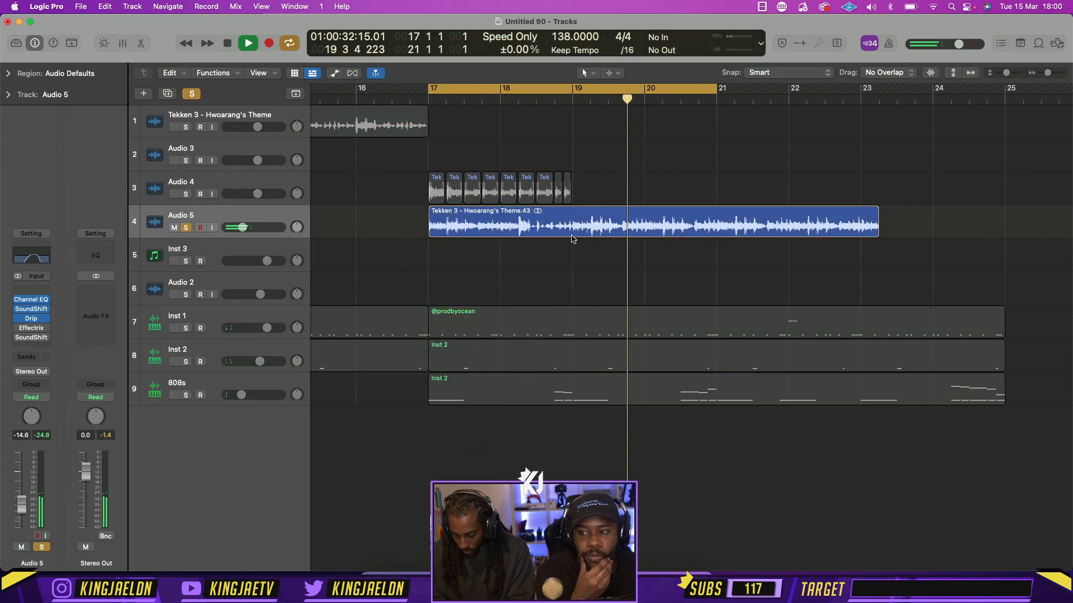
{"action": "left_click_drag", "start_coordinate": [572, 180], "coordinate": [868, 193]}
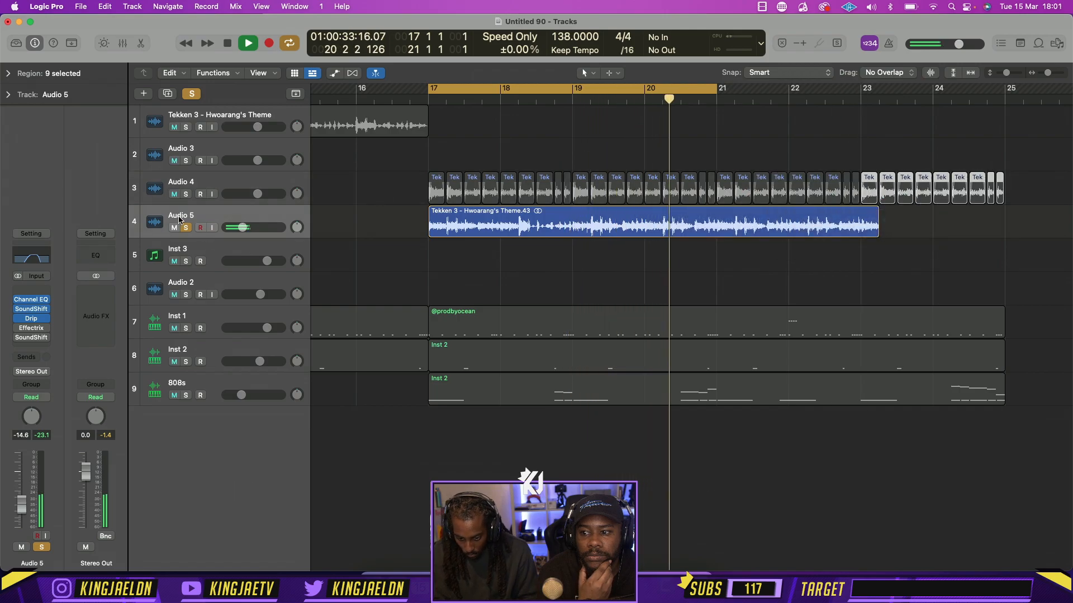
Narrow Audio 5's Channel EQ during playback, raising its low cut and setting its high cut to 4800 Hz
{"action": "key", "text": "space"}
{"action": "left_click", "coordinate": [43, 254]}
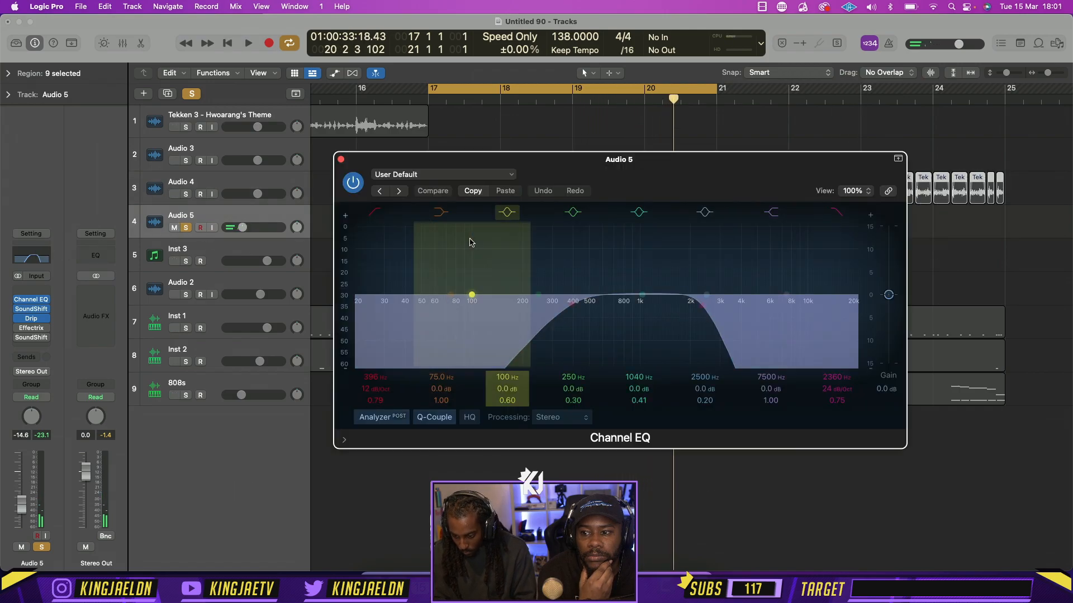
{"action": "key", "text": "space"}
{"action": "left_click_drag", "start_coordinate": [718, 317], "coordinate": [823, 314]}
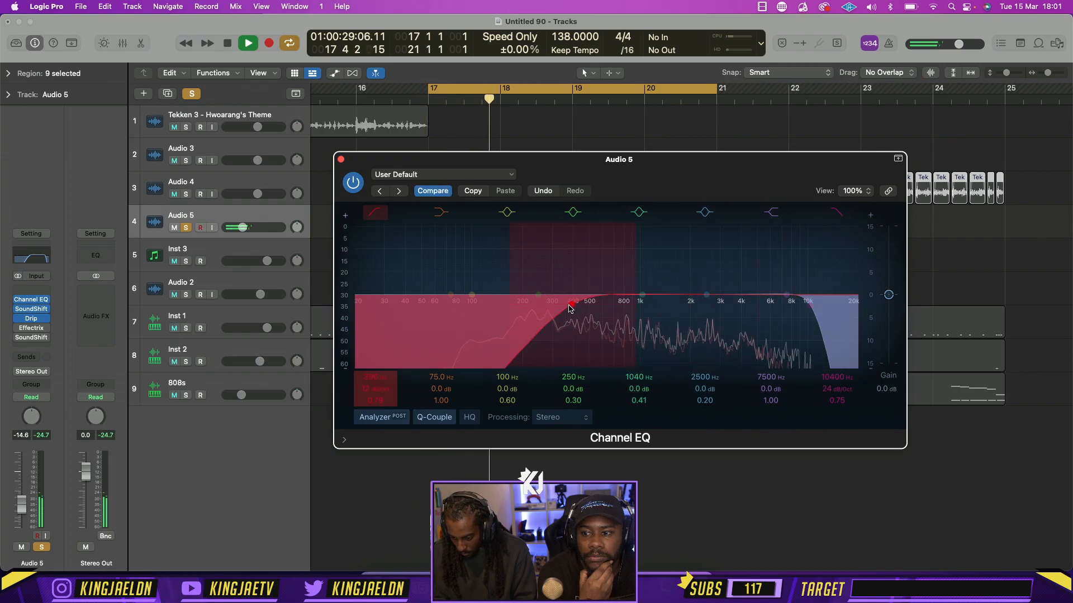
{"action": "left_click_drag", "start_coordinate": [575, 310], "coordinate": [663, 307]}
{"action": "left_click_drag", "start_coordinate": [804, 308], "coordinate": [753, 307]}
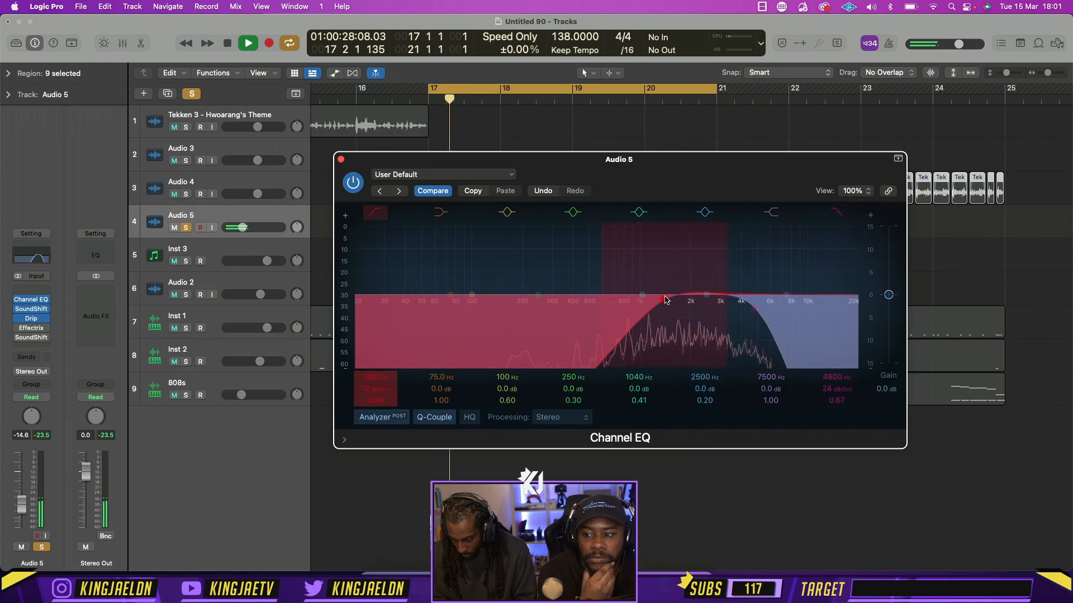
{"action": "left_click_drag", "start_coordinate": [664, 300], "coordinate": [664, 303]}
{"action": "left_click", "coordinate": [340, 161]}
{"action": "key", "text": "space"}
Solo Audio 4 alongside Audio 5 and compare the playback with Audio 5 muted and unmuted
{"action": "left_click", "coordinate": [187, 194]}
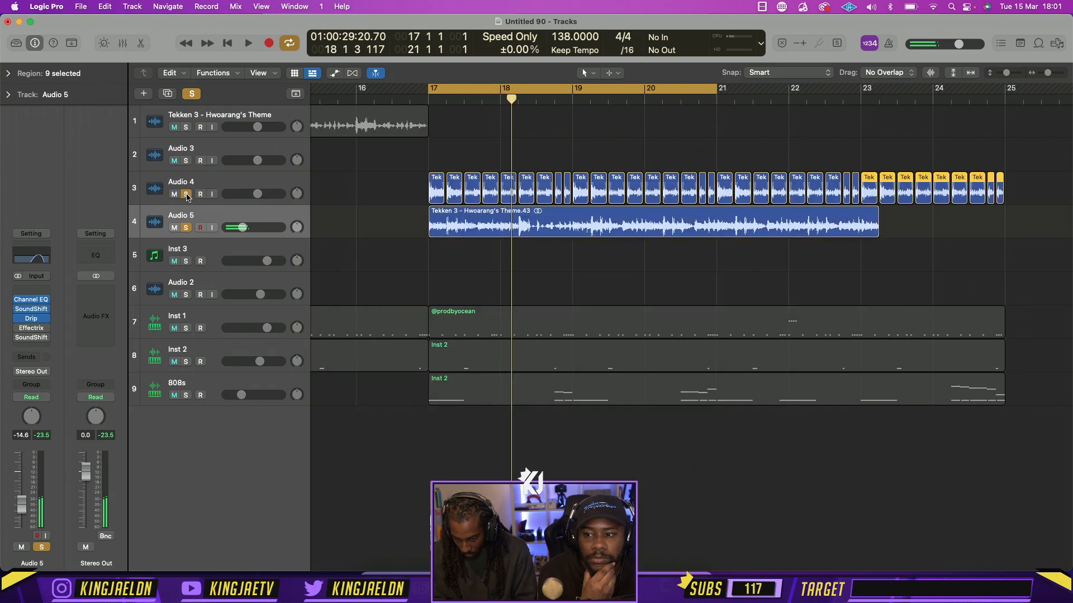
{"action": "key", "text": "space"}
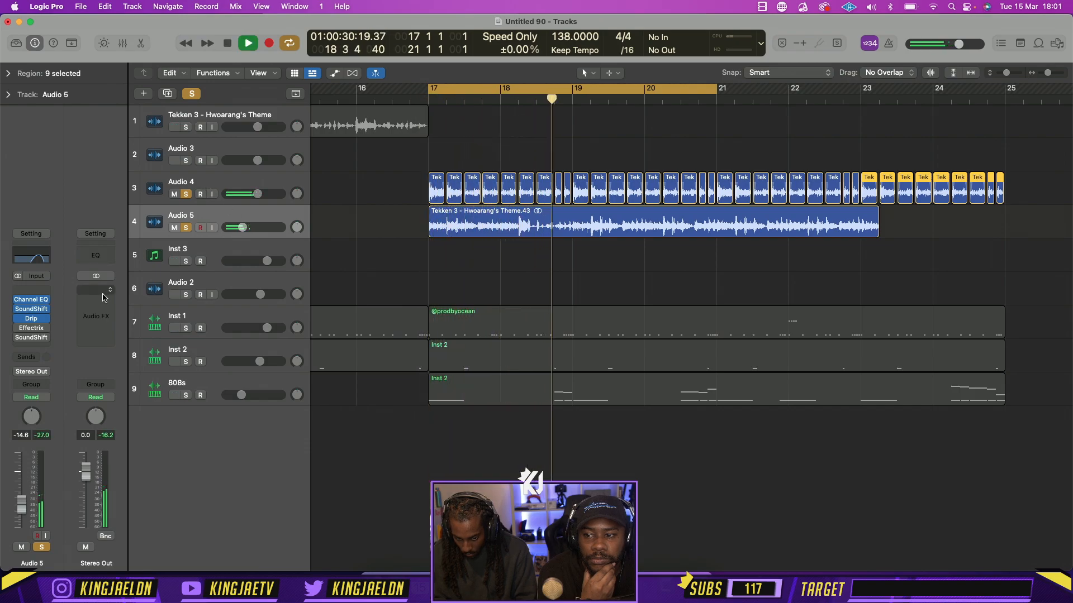
{"action": "left_click", "coordinate": [175, 226]}
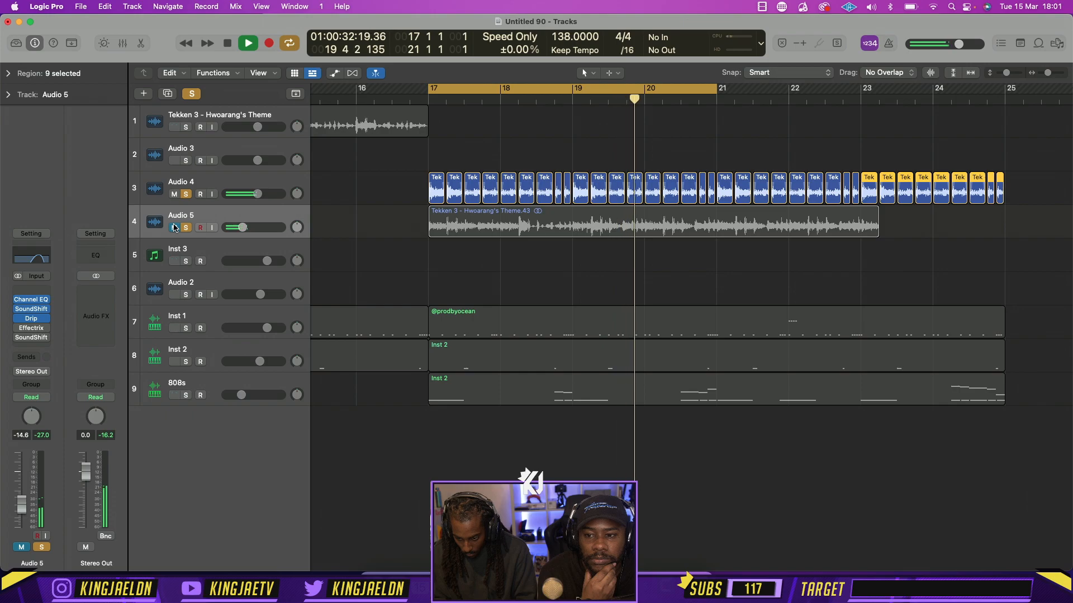
{"action": "left_click", "coordinate": [175, 226]}
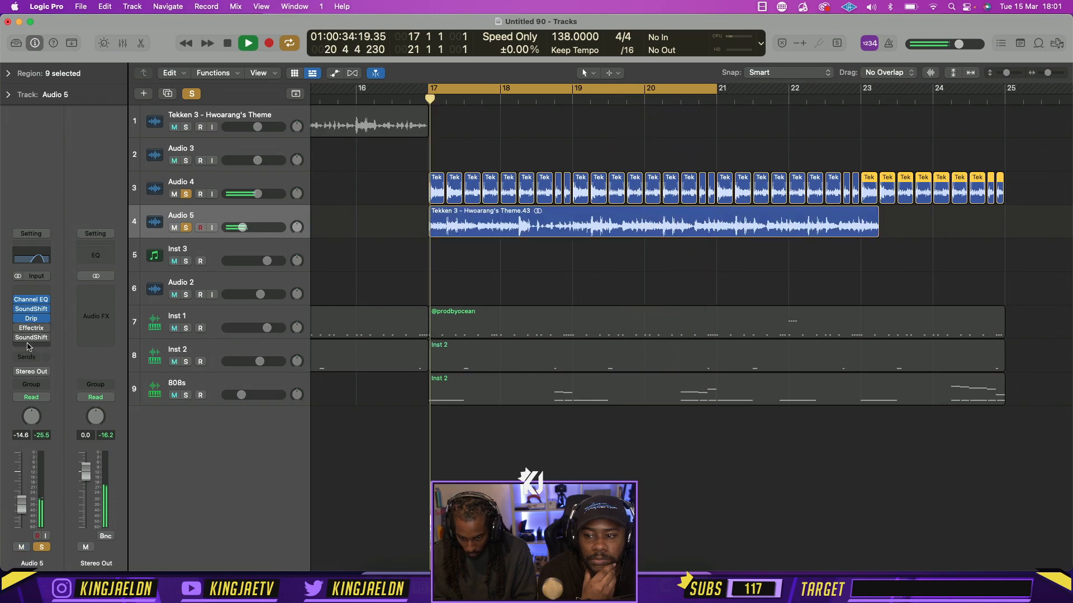
Add the stereo ValhallaVintageVerb to Audio 5, adjust its decay and mix, and close the plug-in
{"action": "left_click", "coordinate": [40, 328]}
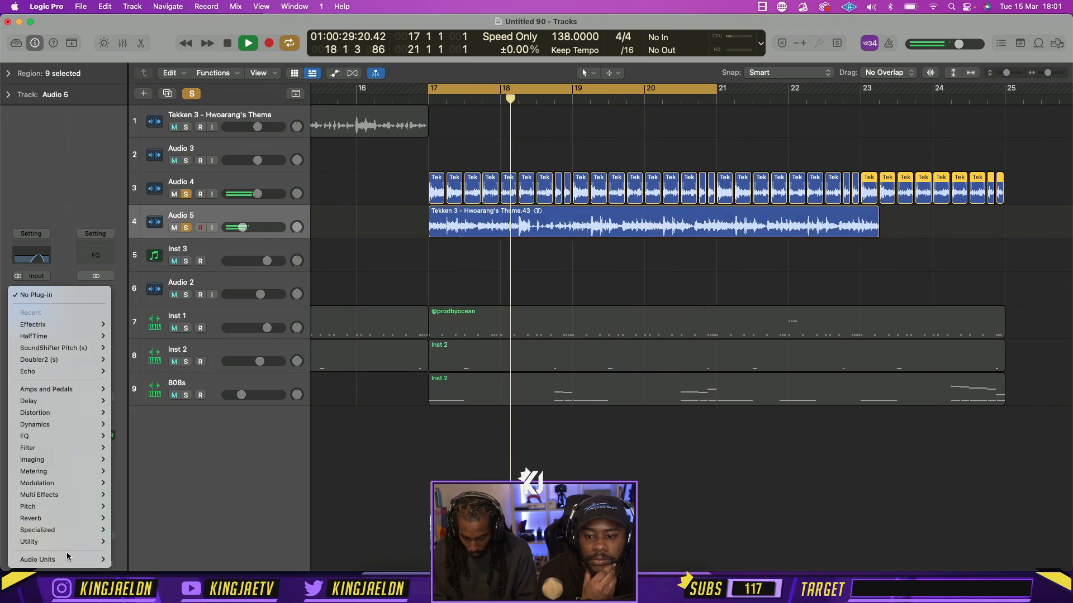
{"action": "mouse_move", "coordinate": [66, 559]}
{"action": "mouse_move", "coordinate": [136, 548]}
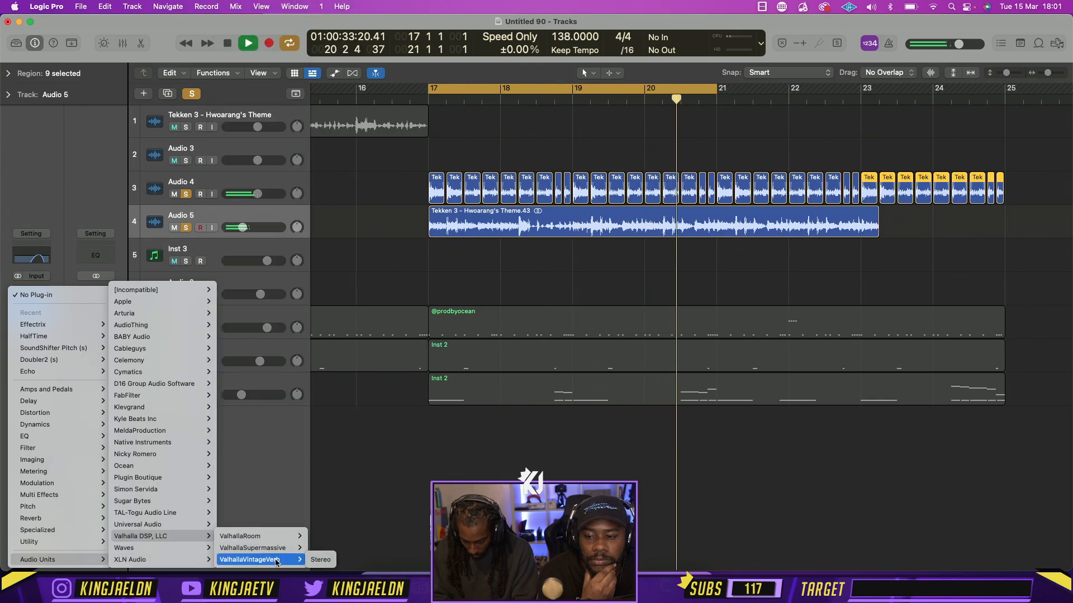
{"action": "left_click", "coordinate": [318, 556]}
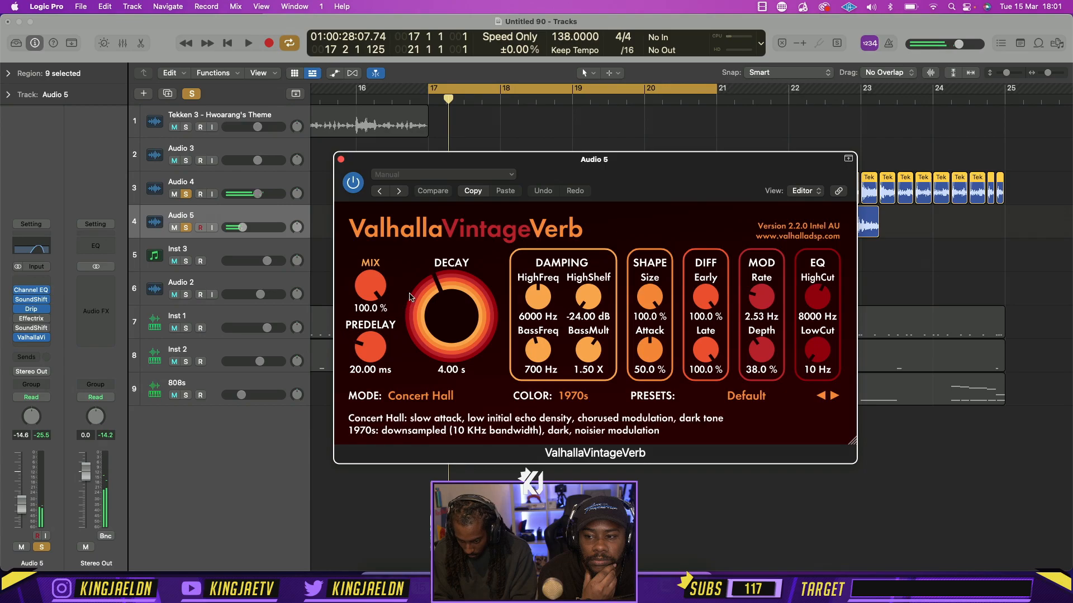
{"action": "left_click_drag", "start_coordinate": [453, 313], "coordinate": [447, 363]}
{"action": "left_click_drag", "start_coordinate": [377, 299], "coordinate": [378, 314]}
{"action": "key", "text": "space"}
{"action": "left_click", "coordinate": [342, 160]}
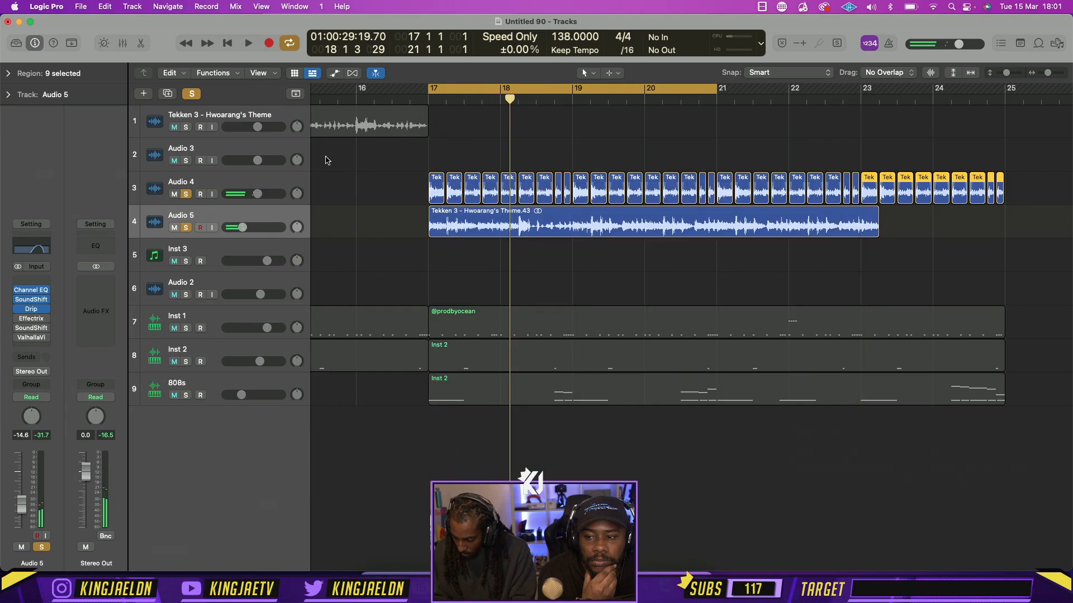
Delete the long theme region together with the Audio 5 track and play the remaining slices
{"action": "key", "text": "Delete"}
{"action": "key", "text": "super+BackSpace"}
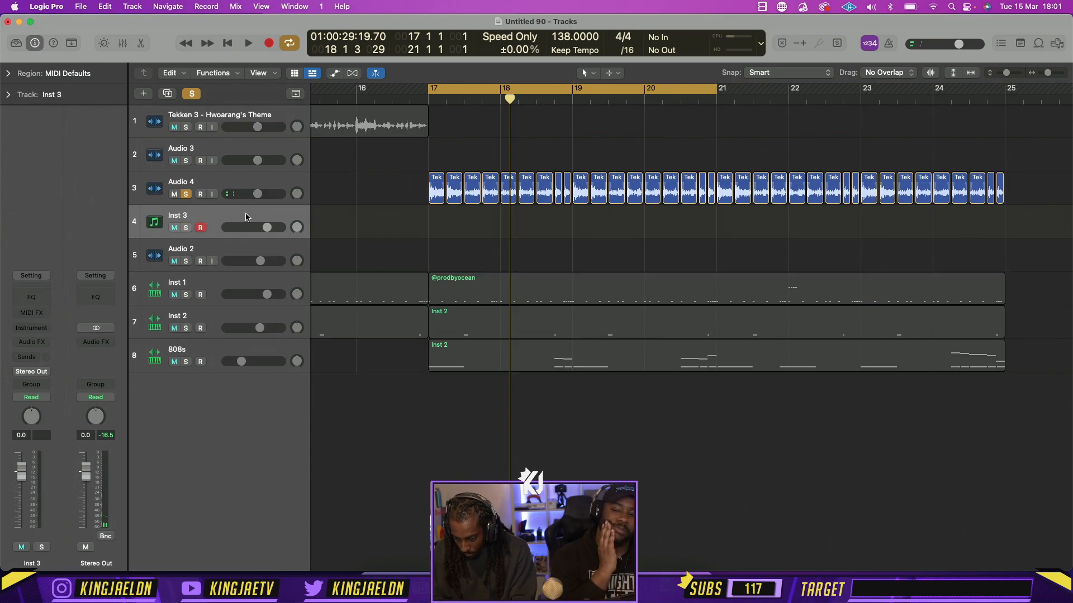
{"action": "key", "text": "space"}
{"action": "key", "text": "space"}
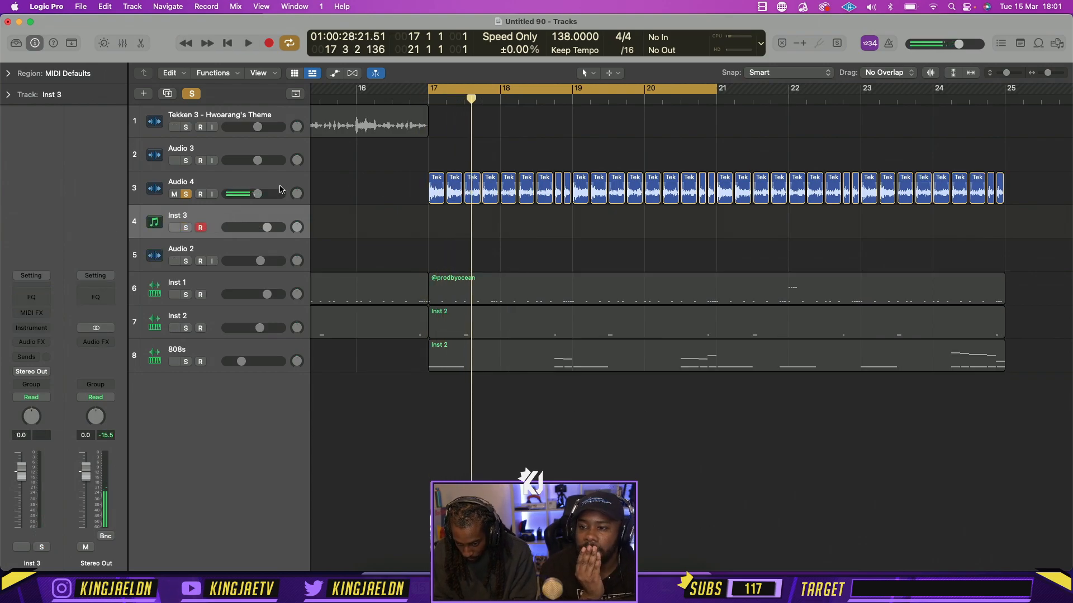
Bounce all Audio 4 slices in place to a new track, mute Audio 4, and solo the bounced track
{"action": "left_click", "coordinate": [280, 185]}
{"action": "left_click_drag", "start_coordinate": [973, 239], "coordinate": [437, 188]}
{"action": "right_click", "coordinate": [437, 188]}
{"action": "left_click", "coordinate": [451, 193]}
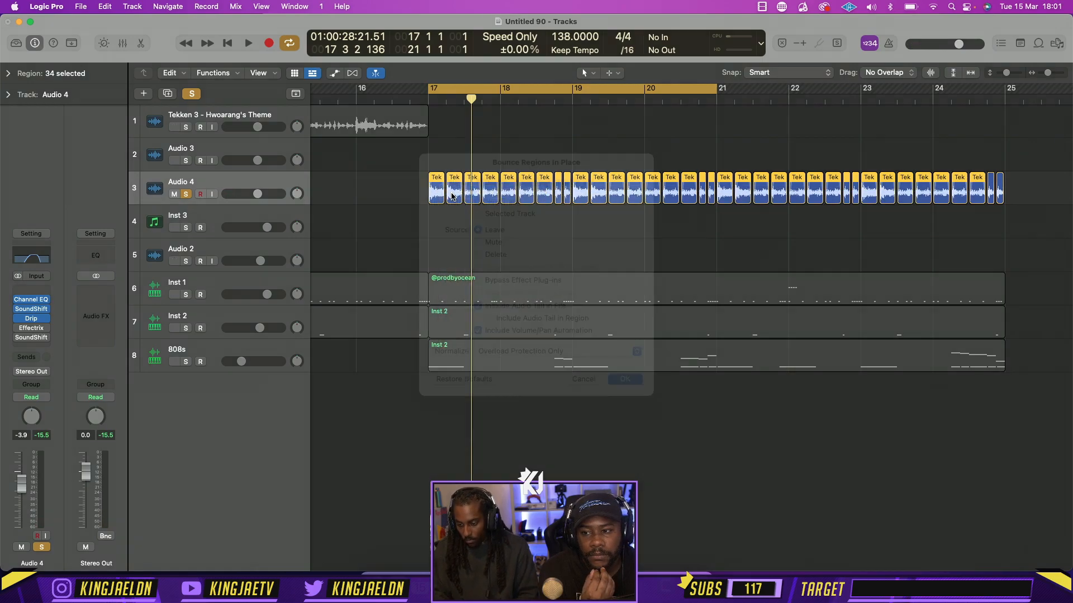
{"action": "key", "text": "Return"}
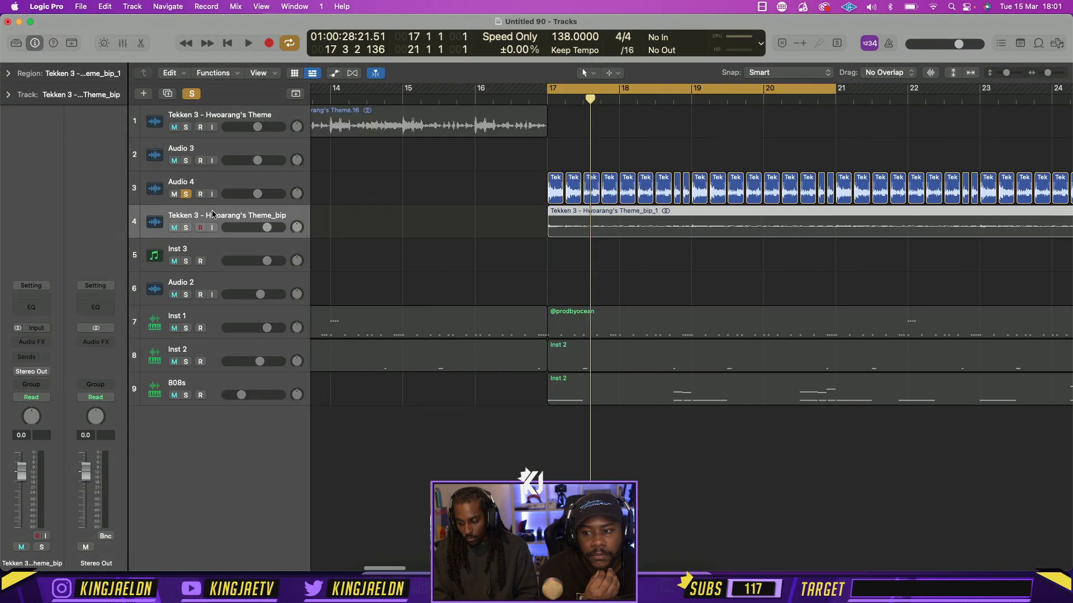
{"action": "left_click", "coordinate": [174, 194]}
{"action": "left_click", "coordinate": [186, 227]}
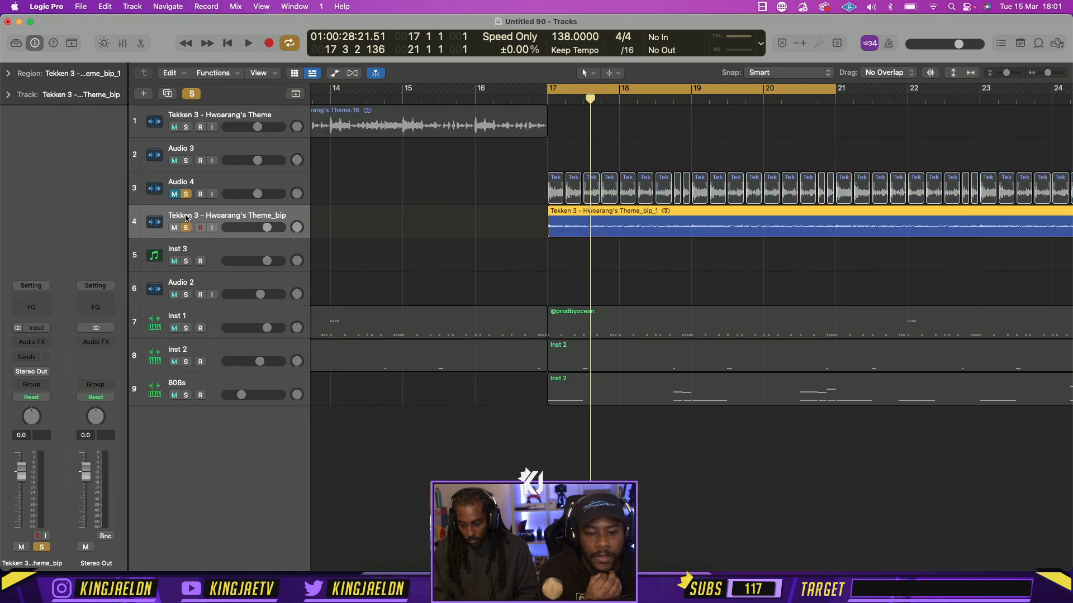
Try reversing the whole bounced region during playback, and turn Reverse off again
{"action": "left_click", "coordinate": [65, 73]}
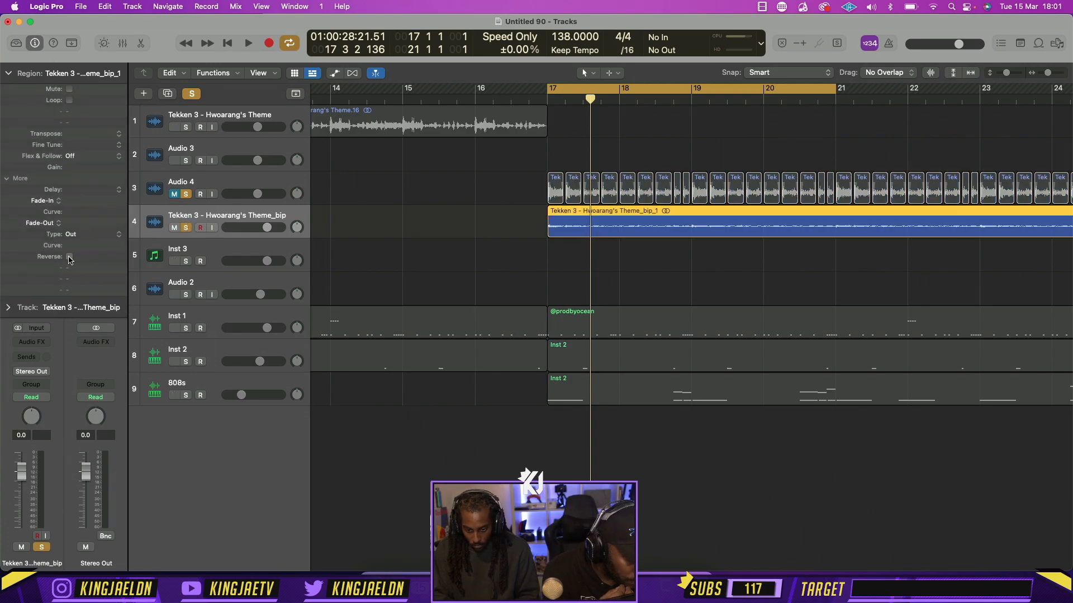
{"action": "left_click", "coordinate": [69, 256]}
{"action": "key", "text": "space"}
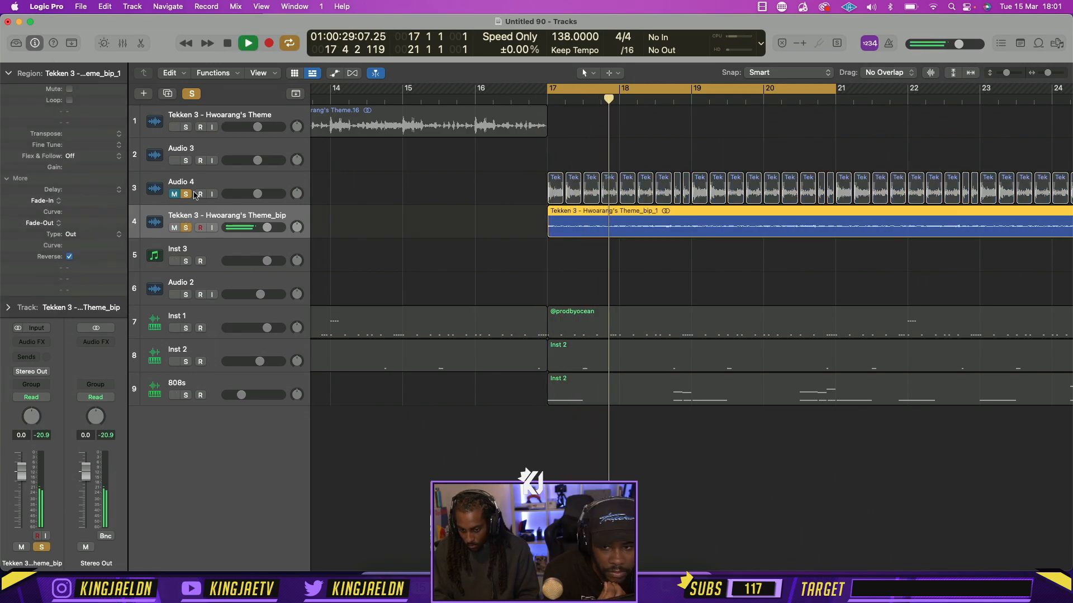
{"action": "left_click", "coordinate": [69, 256]}
{"action": "key", "text": "space"}
{"action": "key", "text": "space"}
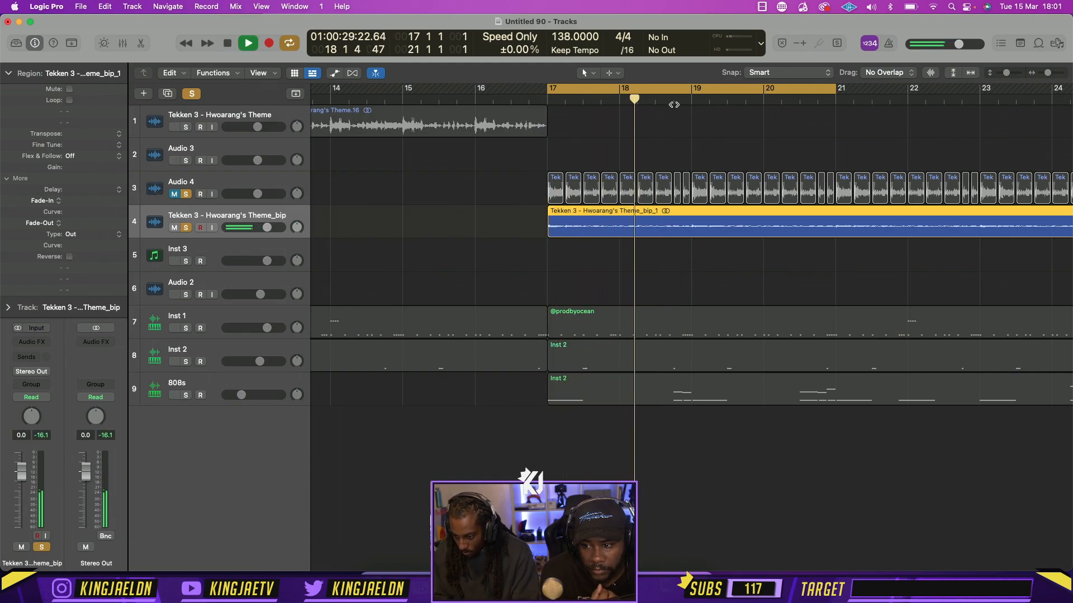
Split the bounced theme region at 18 3 4 and again at bar 19
{"action": "key", "text": "space"}
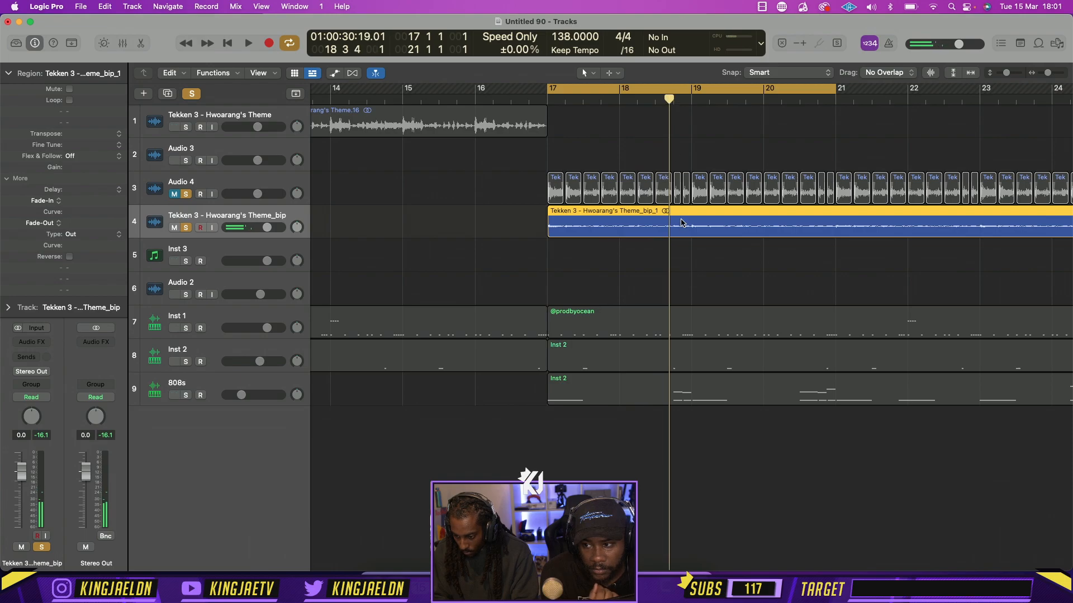
{"action": "left_click", "coordinate": [687, 106]}
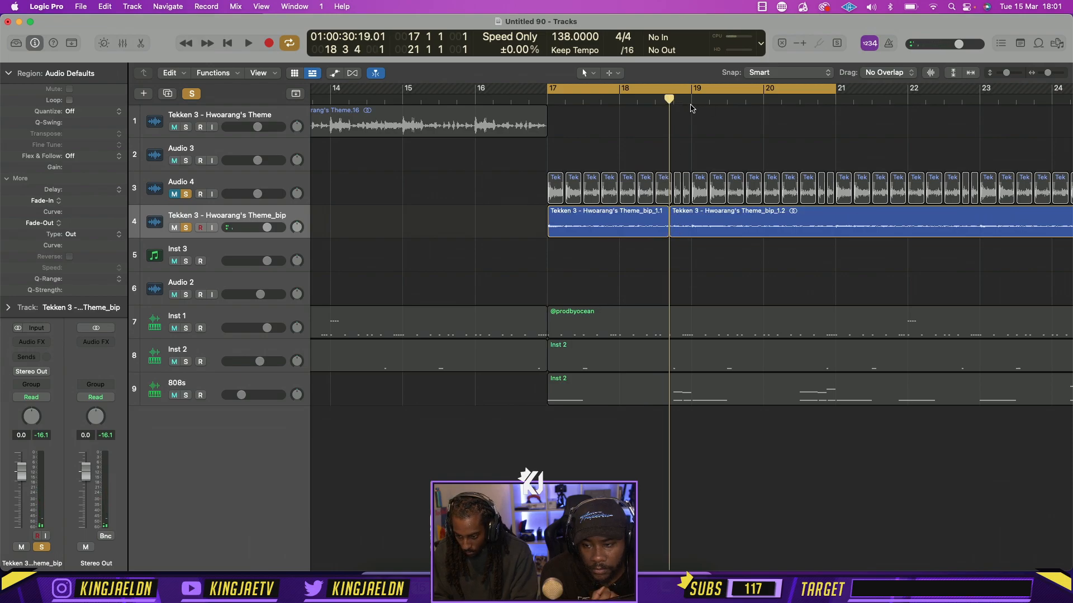
{"action": "left_click", "coordinate": [691, 103]}
{"action": "left_click", "coordinate": [688, 219]}
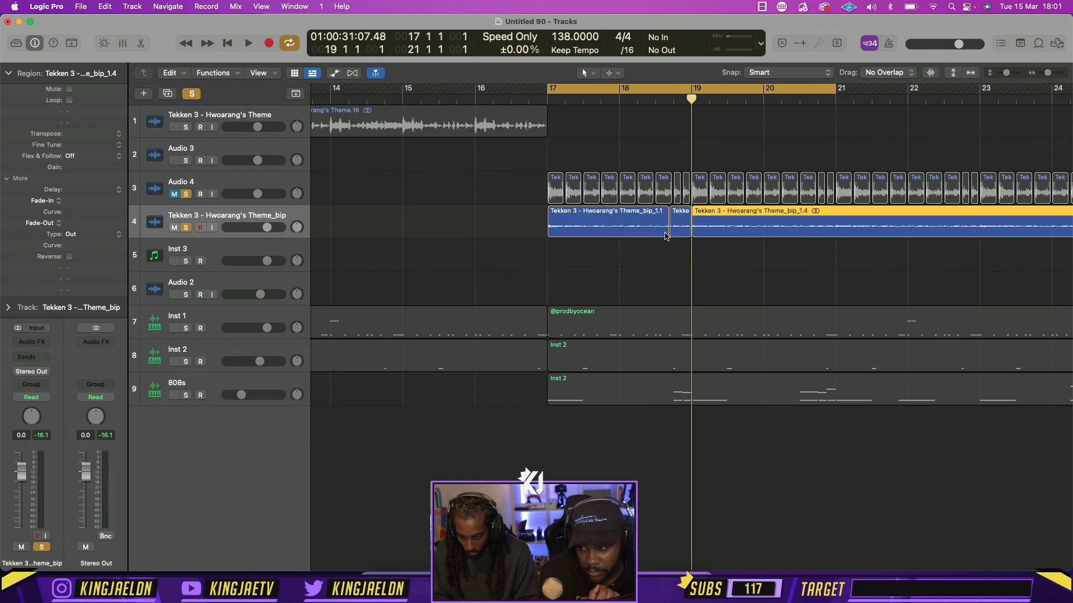
Reverse the short bounced slice before bar 19, play it, and extend the preceding slice to a length of 1 3 0 0
{"action": "left_click", "coordinate": [681, 219]}
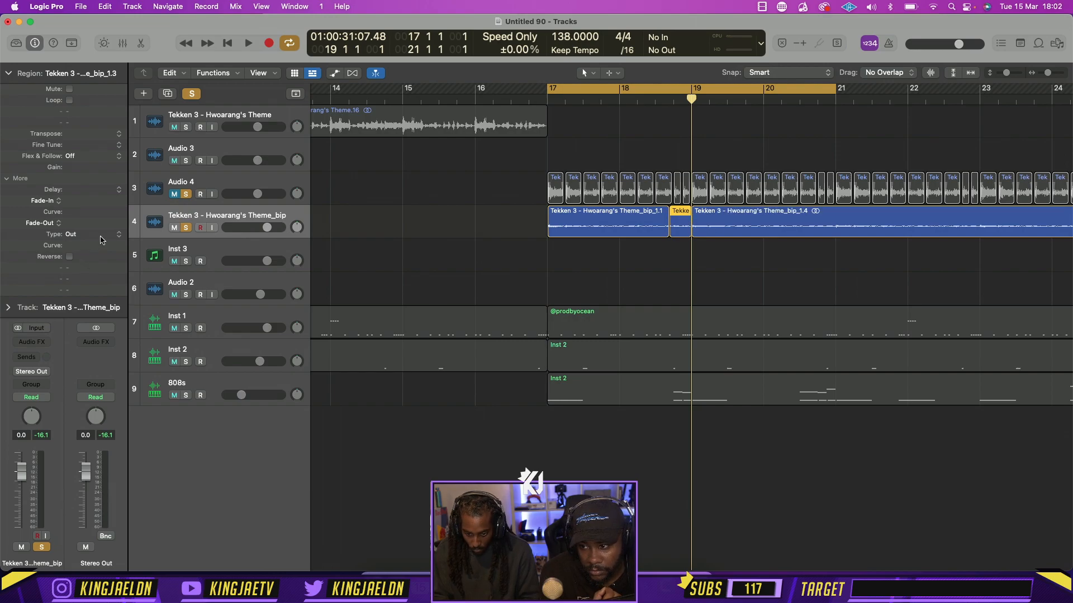
{"action": "key", "text": "space"}
{"action": "left_click", "coordinate": [681, 277]}
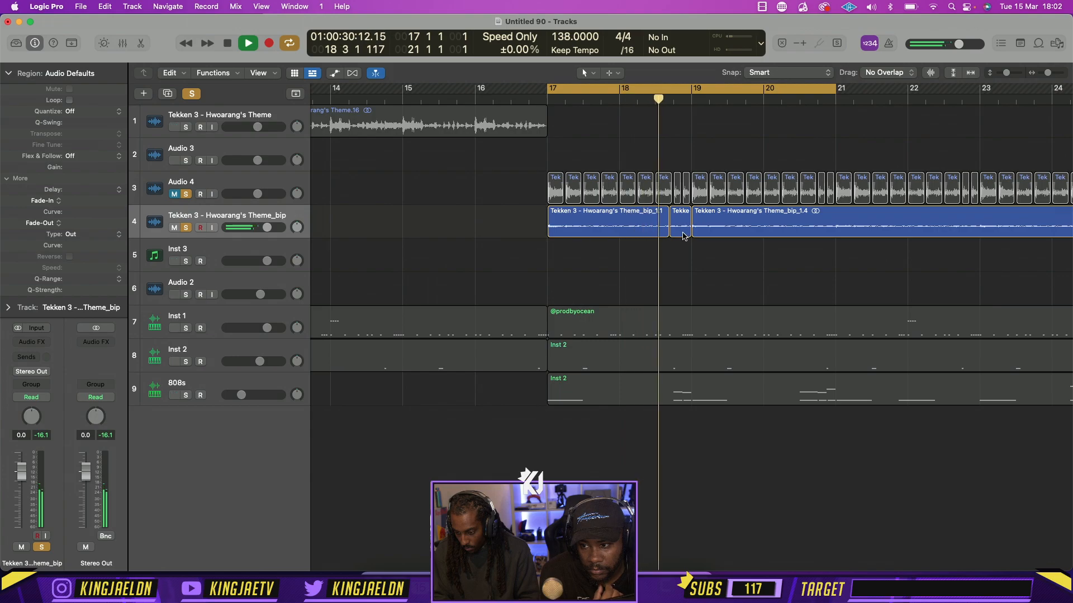
{"action": "key", "text": "space"}
{"action": "left_click_drag", "start_coordinate": [675, 234], "coordinate": [670, 234]}
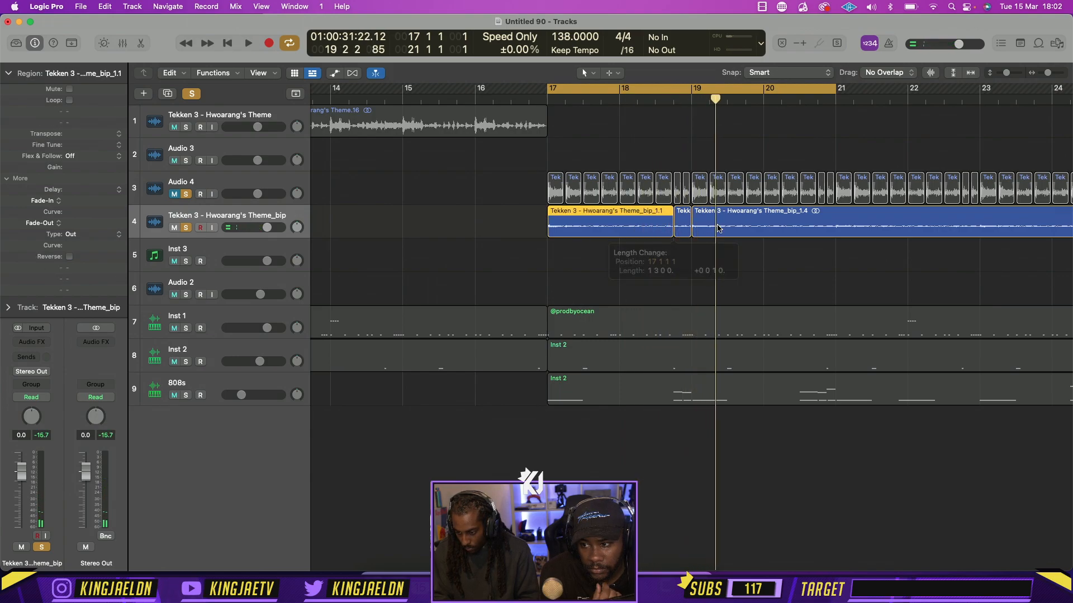
Bounce the reversed slice in place to a new track and extend the bounced copy past bar 19
{"action": "right_click", "coordinate": [680, 227]}
{"action": "left_click", "coordinate": [688, 232]}
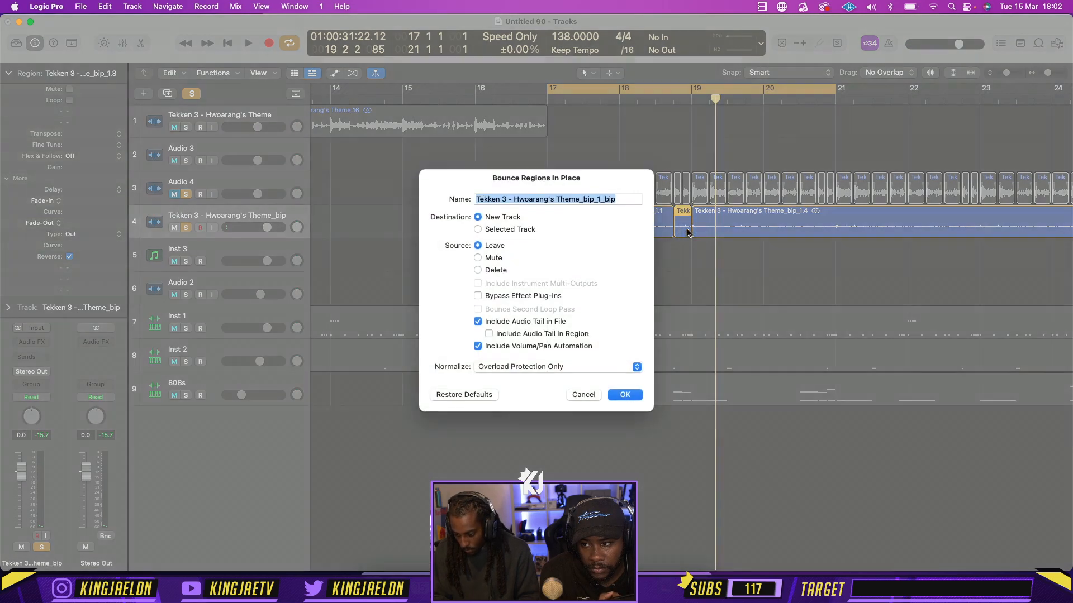
{"action": "key", "text": "Return"}
{"action": "left_click_drag", "start_coordinate": [688, 266], "coordinate": [713, 270]}
Solo the reversed slice's new track during playback and delete the original reversed slice from the track above
{"action": "key", "text": "space"}
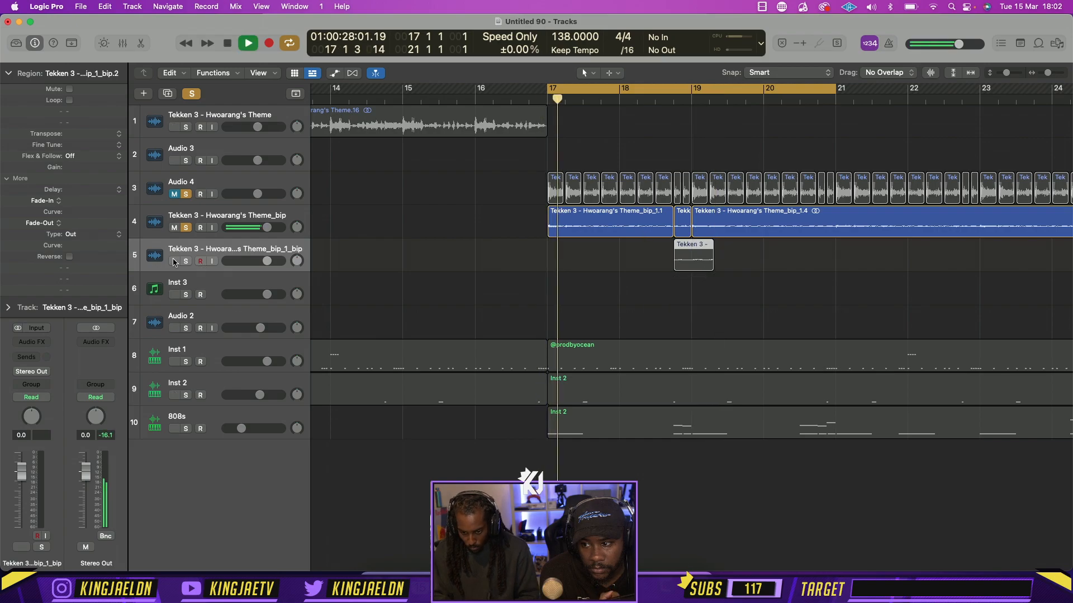
{"action": "key", "text": "s"}
{"action": "left_click", "coordinate": [685, 227]}
{"action": "key", "text": "Delete"}
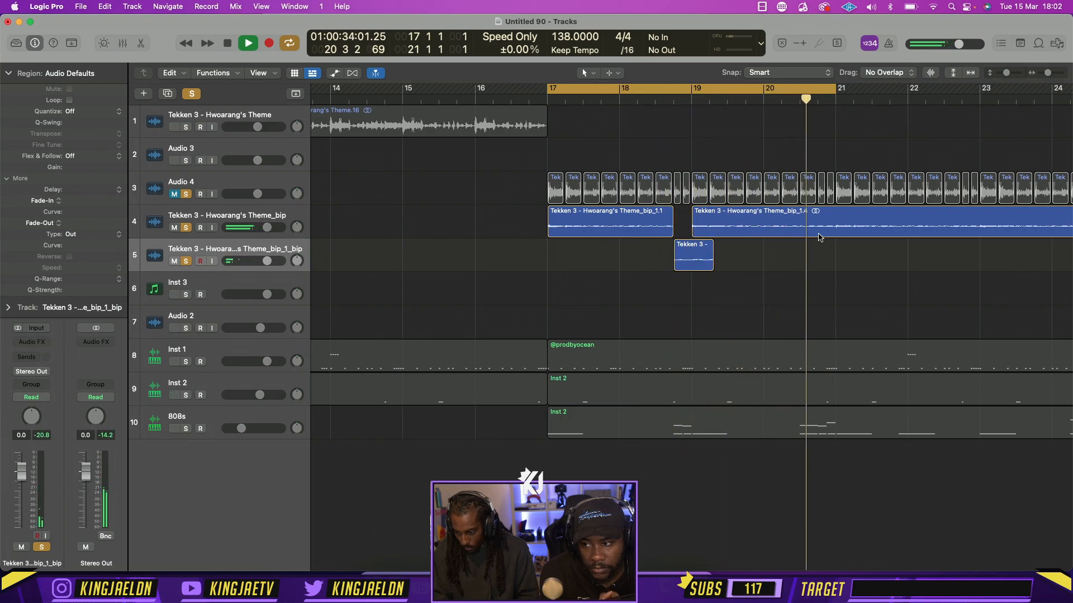
Split the bounced theme region at 20 3 1 and move the later part to a new audio track
{"action": "key", "text": "space"}
{"action": "mouse_move", "coordinate": [812, 101]}
{"action": "left_mouse_down"}
{"action": "mouse_move", "coordinate": [825, 101]}
{"action": "mouse_move", "coordinate": [799, 100]}
{"action": "left_mouse_up"}
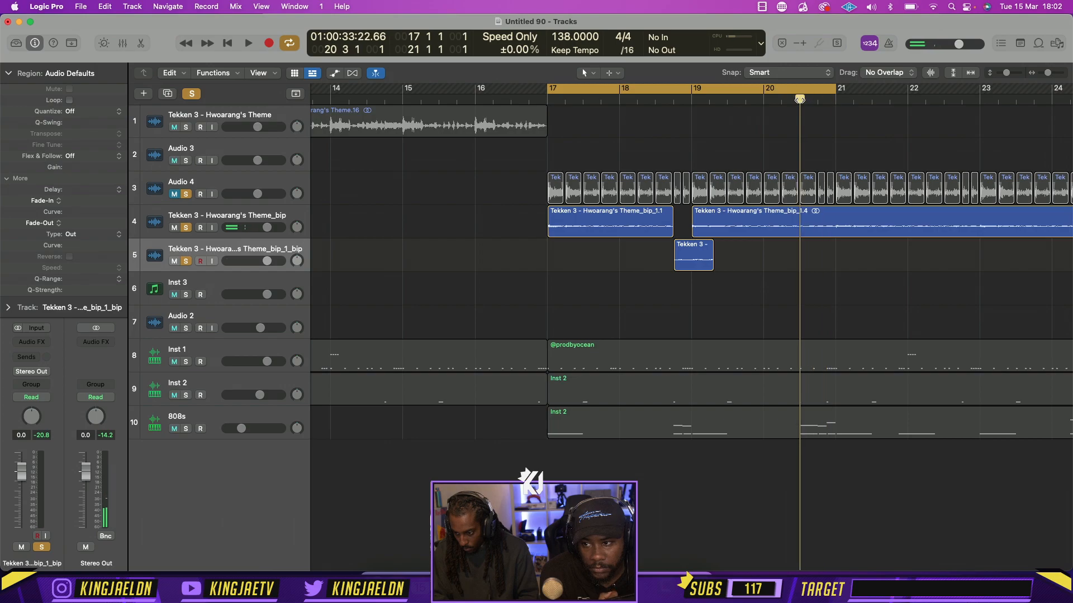
{"action": "left_click", "coordinate": [811, 224]}
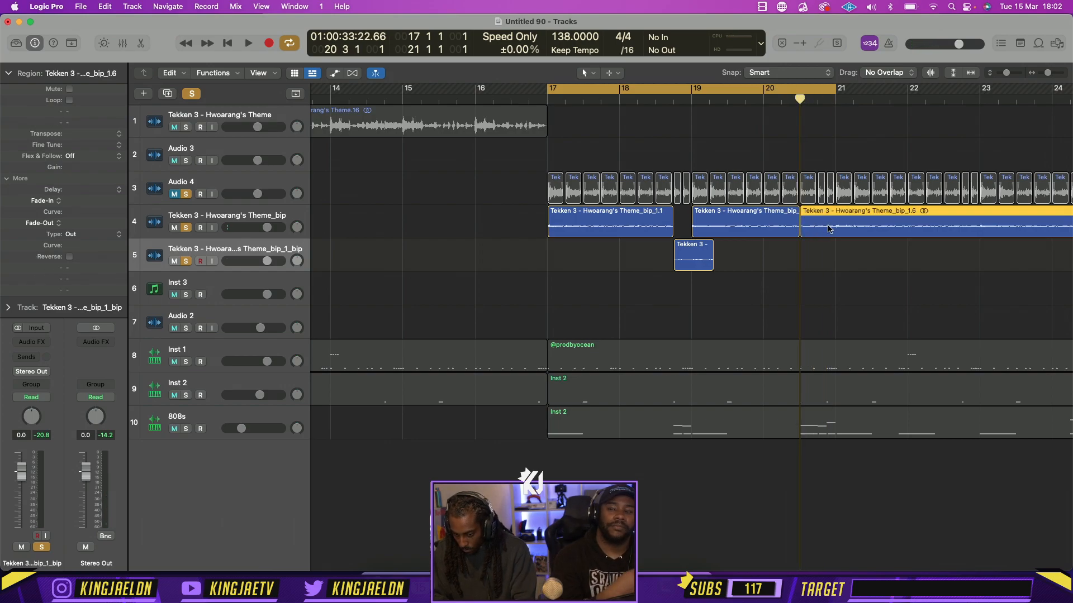
{"action": "key", "text": "alt+super+a"}
{"action": "left_click_drag", "start_coordinate": [833, 227], "coordinate": [832, 292]}
{"action": "left_click", "coordinate": [836, 111]}
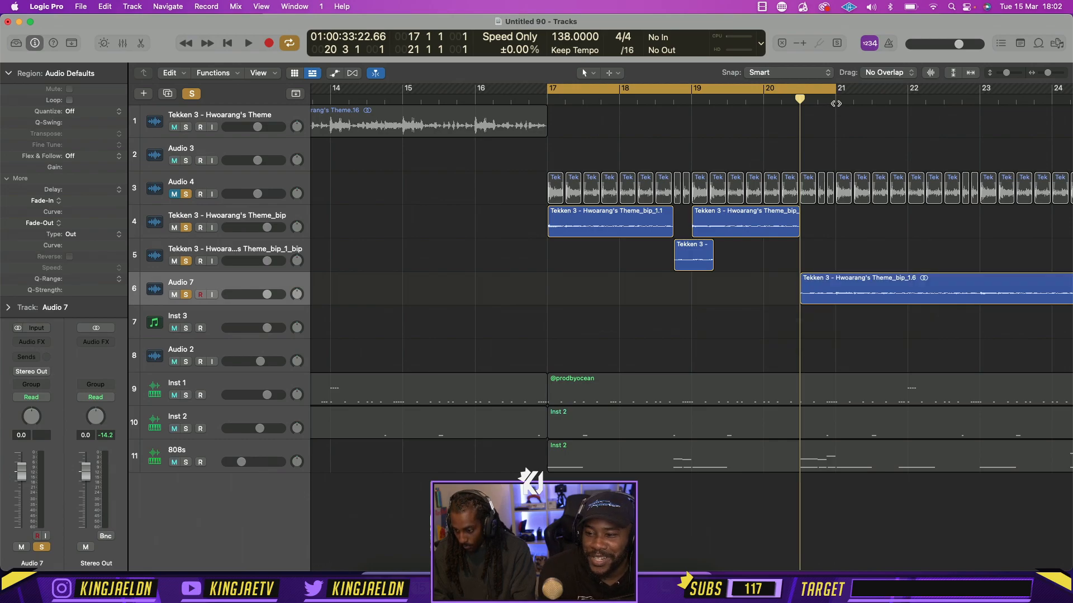
Split the moved theme region at bar 21 and delete everything after it
{"action": "left_click", "coordinate": [836, 103]}
{"action": "left_click", "coordinate": [847, 296]}
{"action": "key", "text": "super+t"}
{"action": "key", "text": "Delete"}
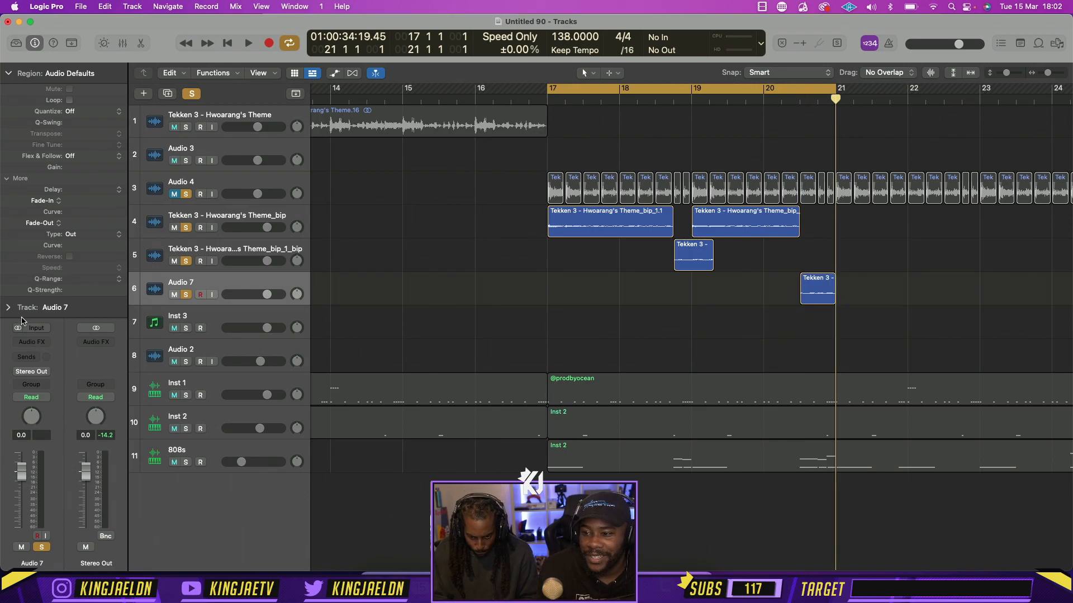
Insert SoundShifter Pitch on the Audio 7 track, transpose it by 12 semitones, and audition the result
{"action": "left_click", "coordinate": [8, 74]}
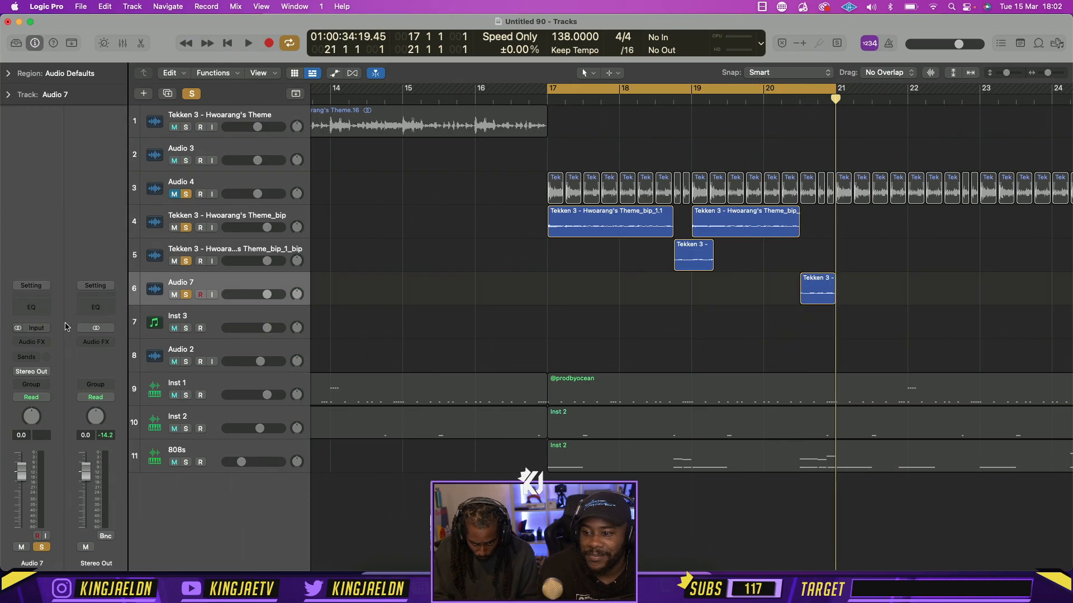
{"action": "left_click", "coordinate": [35, 342]}
{"action": "left_click", "coordinate": [217, 291]}
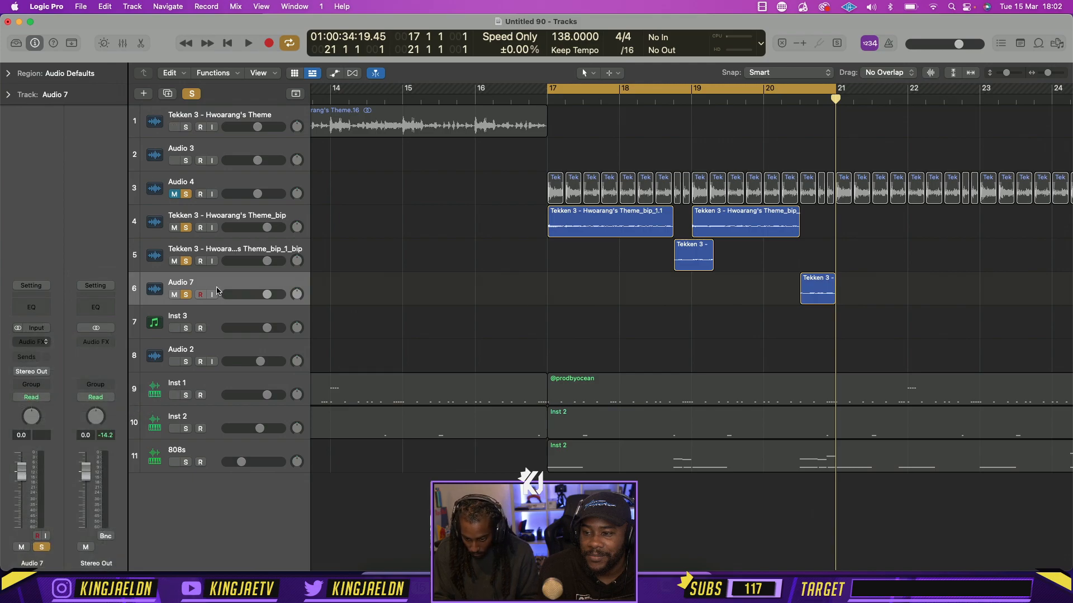
{"action": "key", "text": "space"}
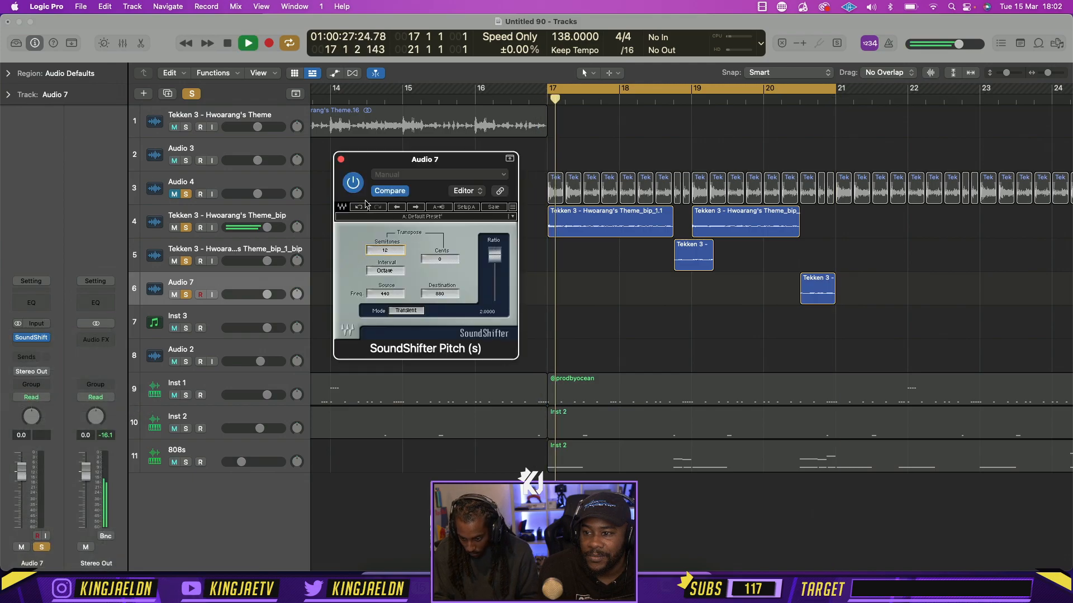
{"action": "key", "text": "super+w"}
Extend the bounced theme region at bar 19 to bar 21 and trim the reversed slice to end at bar 19
{"action": "left_click_drag", "start_coordinate": [800, 232], "coordinate": [834, 232]}
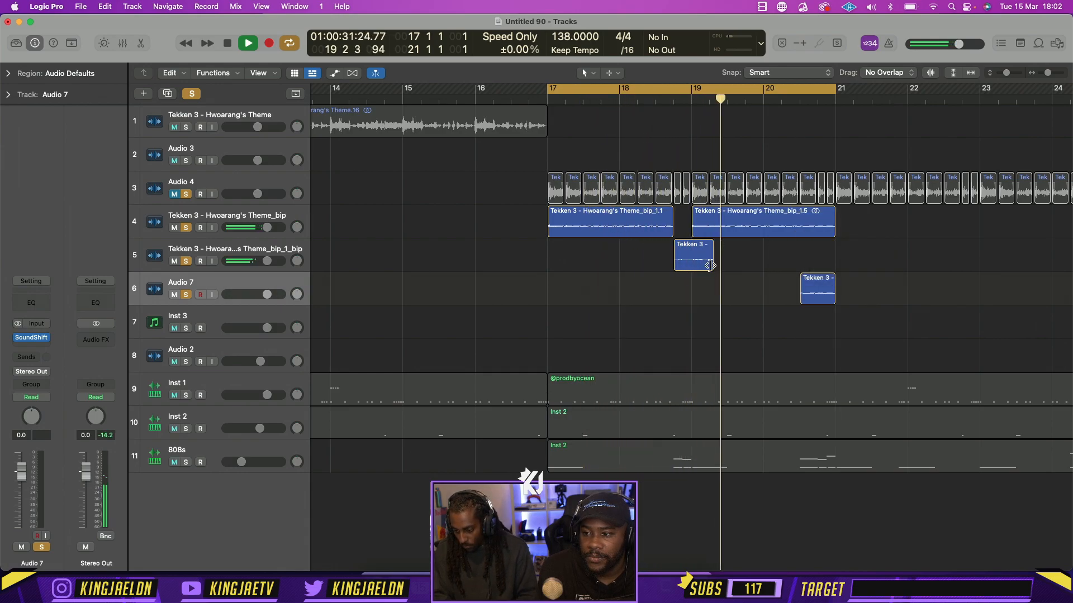
{"action": "left_click_drag", "start_coordinate": [712, 262], "coordinate": [691, 267]}
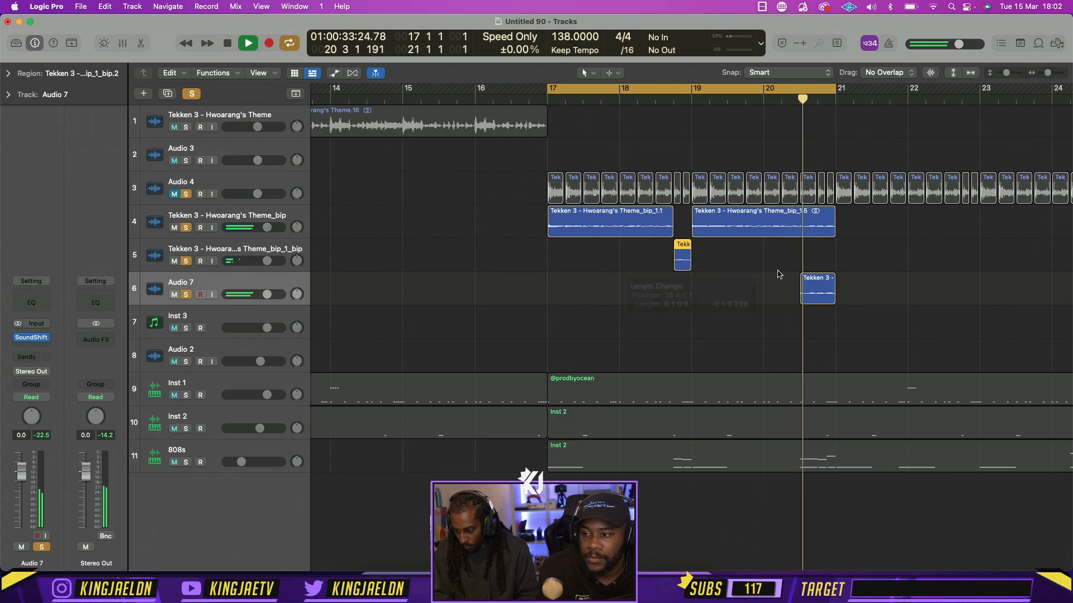
Stop playback and delete the Audio 7 track with its pitched slice
{"action": "left_click", "coordinate": [787, 277]}
{"action": "key", "text": "space"}
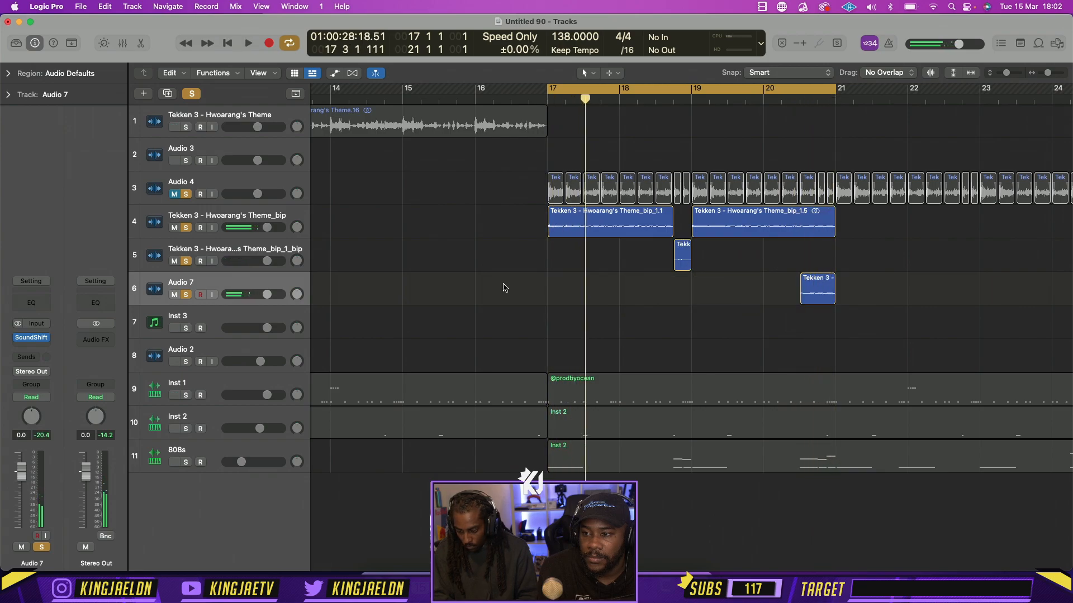
{"action": "key", "text": "super+BackSpace"}
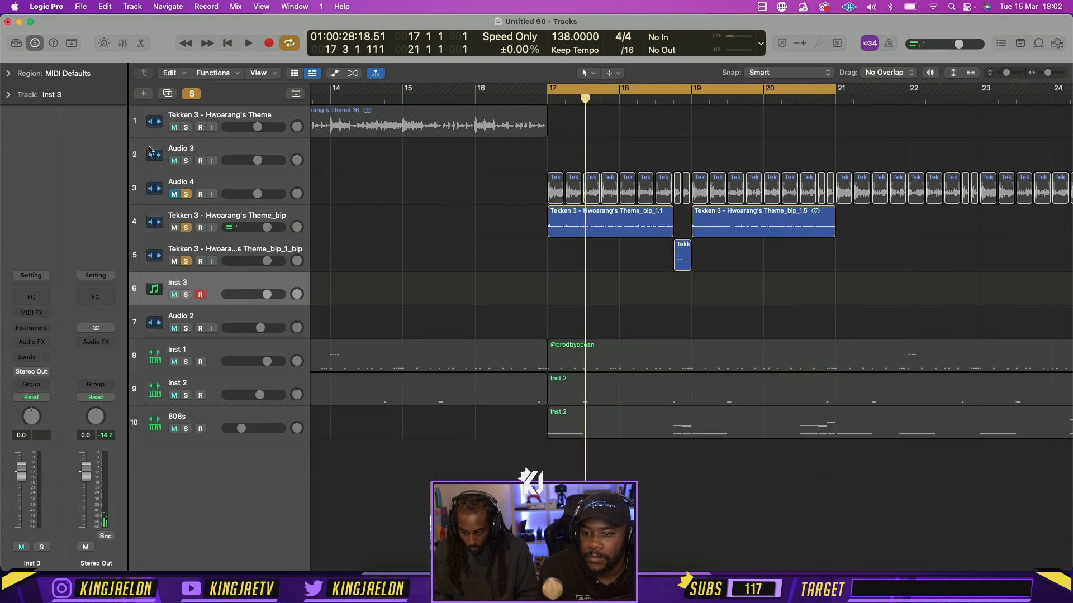
Insert the Effectrix plug-in on the Tekken 3 - Hwoarang's Theme_bip track
{"action": "left_click", "coordinate": [175, 218]}
{"action": "left_click", "coordinate": [40, 342]}
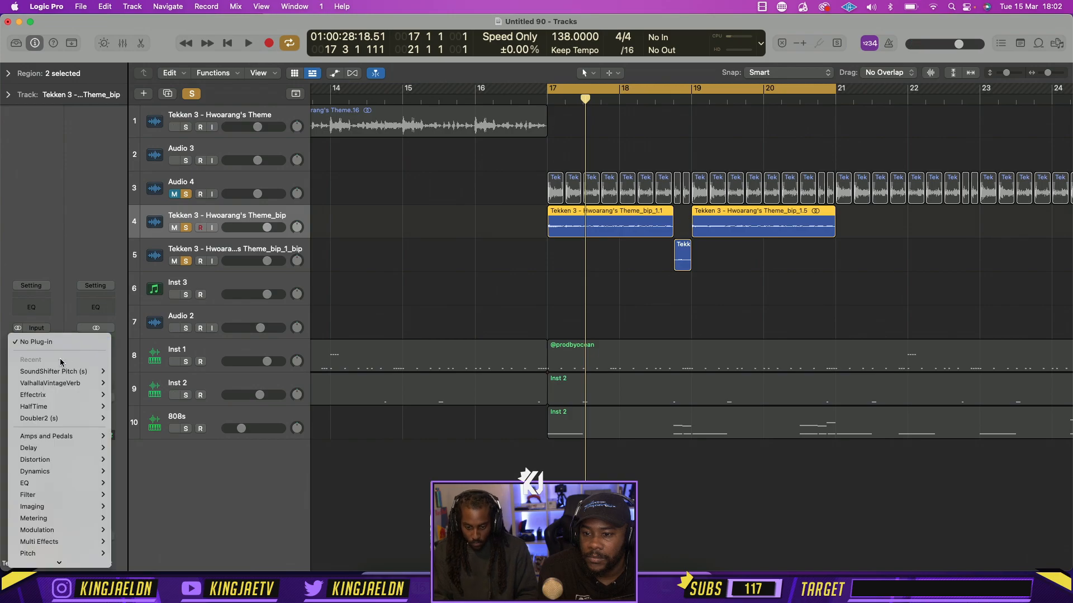
{"action": "mouse_move", "coordinate": [84, 395]}
{"action": "left_click", "coordinate": [126, 395]}
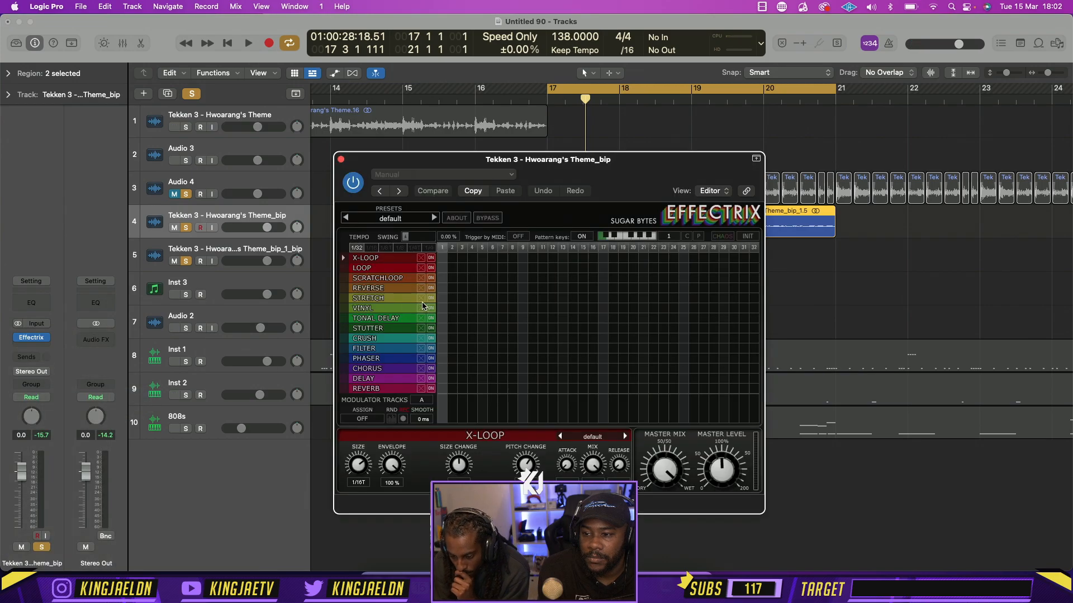
Audition Stutter across all 32 Effectrix steps during playback and set the pattern tempo to 1/8
{"action": "key", "text": "space"}
{"action": "left_click_drag", "start_coordinate": [441, 330], "coordinate": [755, 330]}
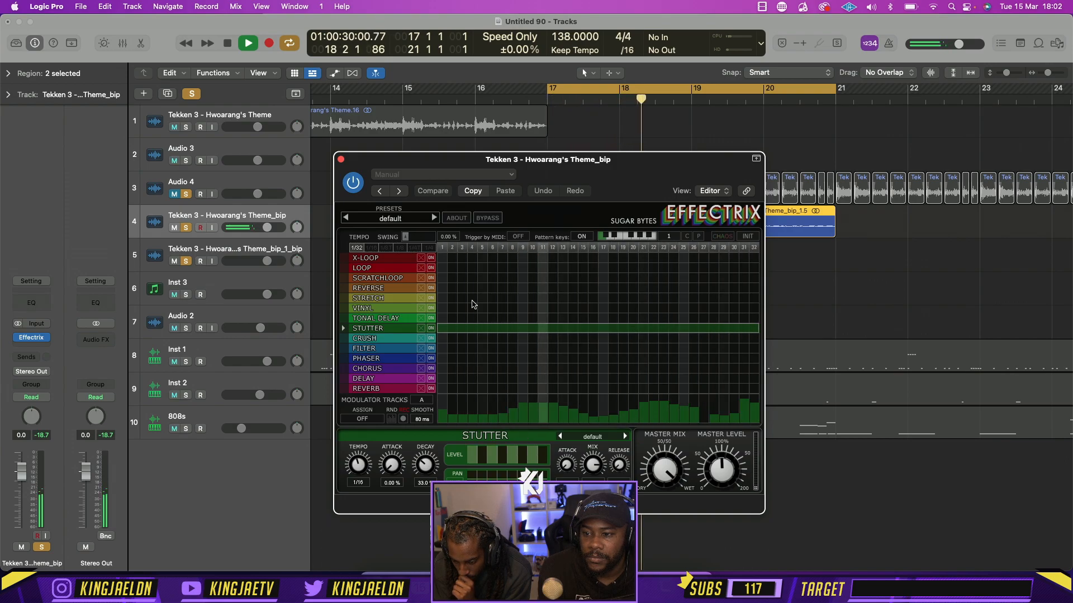
{"action": "left_click", "coordinate": [400, 247]}
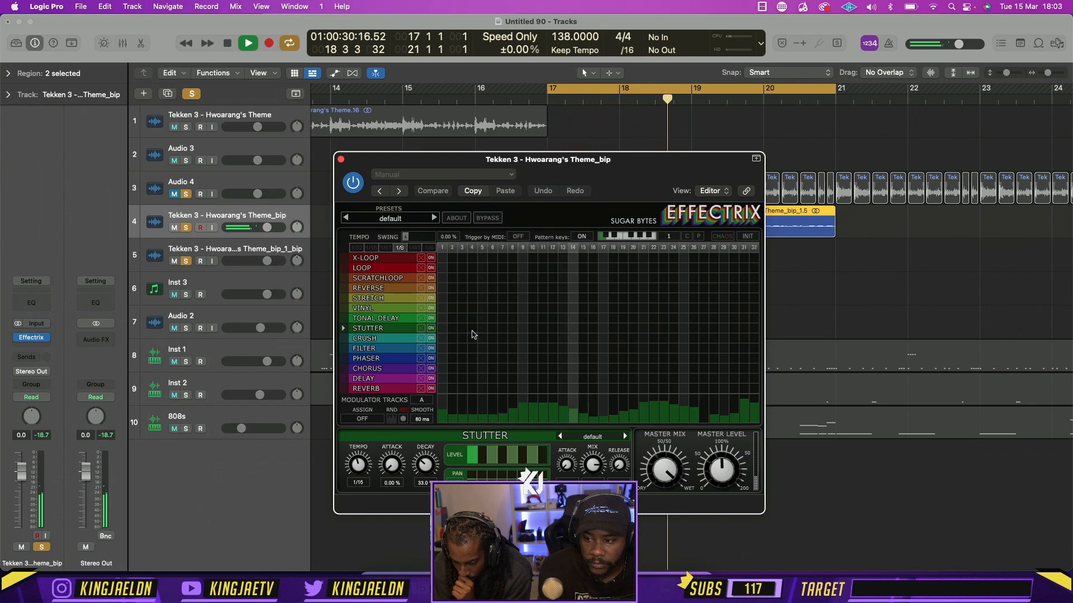
Place Reverb on steps 17 and 18 of the Effectrix pattern, clear it from step 8, and close the plug-in
{"action": "left_click", "coordinate": [512, 389]}
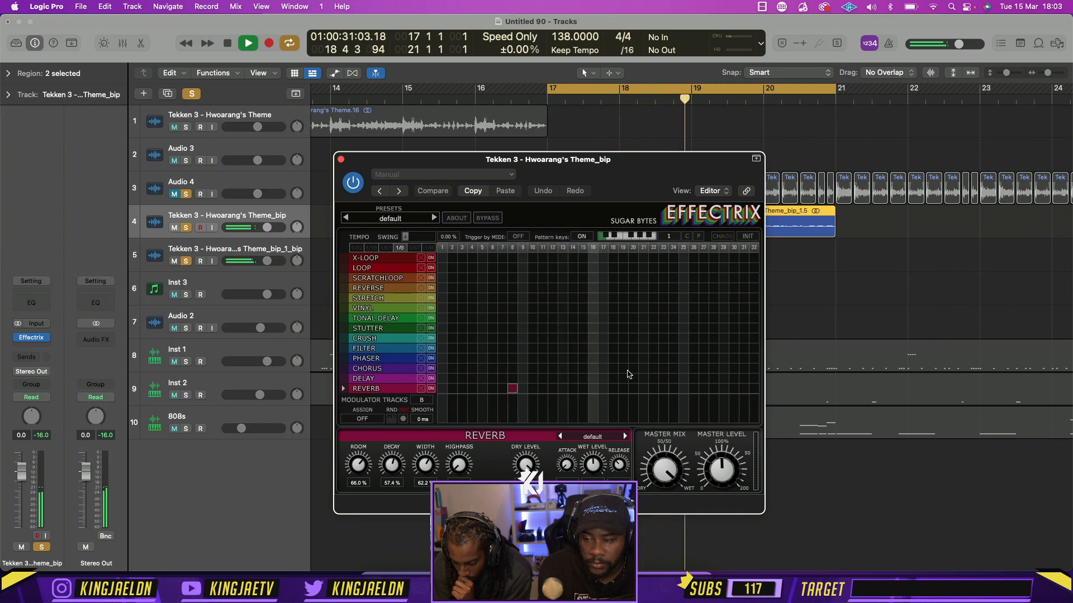
{"action": "key", "text": "space"}
{"action": "key", "text": "space"}
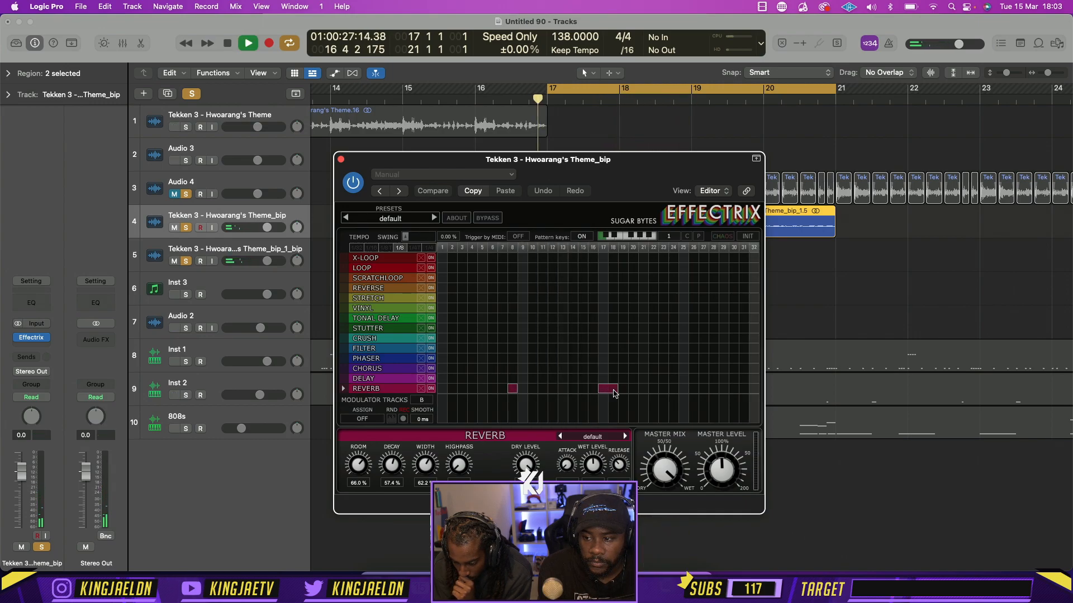
{"action": "double_click", "coordinate": [511, 390]}
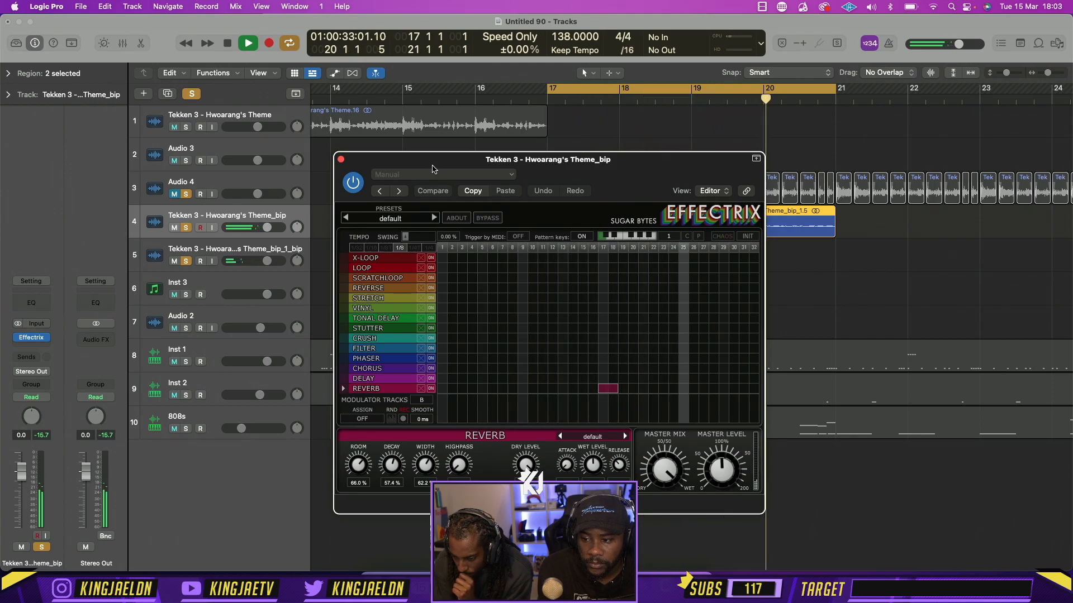
{"action": "left_click", "coordinate": [340, 159]}
Turn off solo for all tracks and play the full arrangement with drums and 808s from bar 17
{"action": "left_click", "coordinate": [191, 93]}
{"action": "key", "text": "space"}
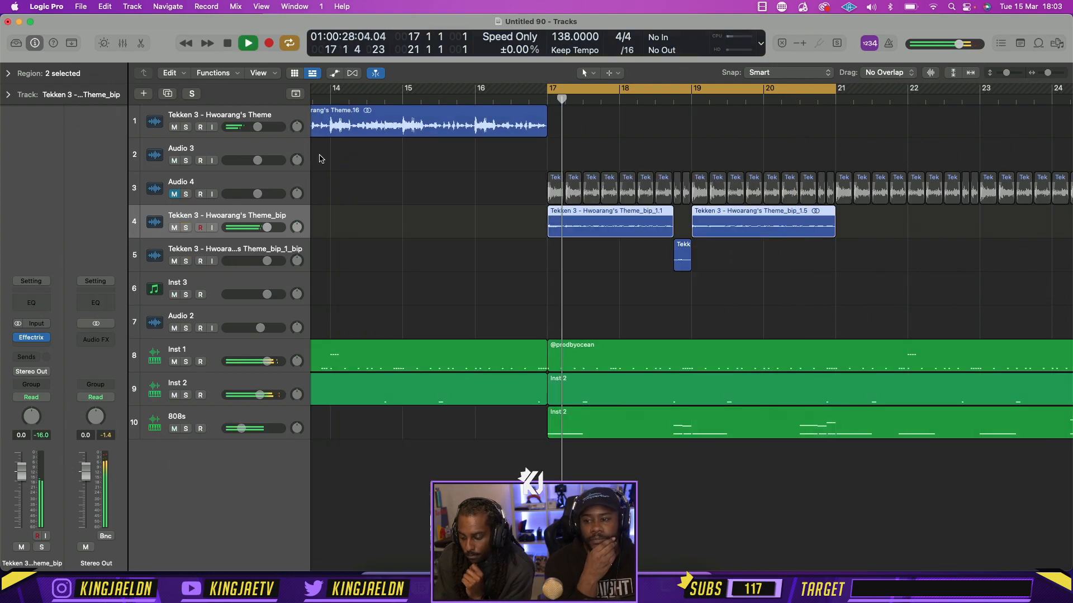
Repeat the bounced theme and reversed slices from bar 21 to bar 25 and delete the chopped slices on Audio 4
{"action": "key", "text": "super+Left"}
{"action": "key", "text": "super+Left"}
{"action": "key", "text": "super+Left"}
{"action": "left_click_drag", "start_coordinate": [706, 289], "coordinate": [707, 231]}
{"action": "left_click_drag", "start_coordinate": [864, 198], "coordinate": [526, 180]}
{"action": "key", "text": "Delete"}
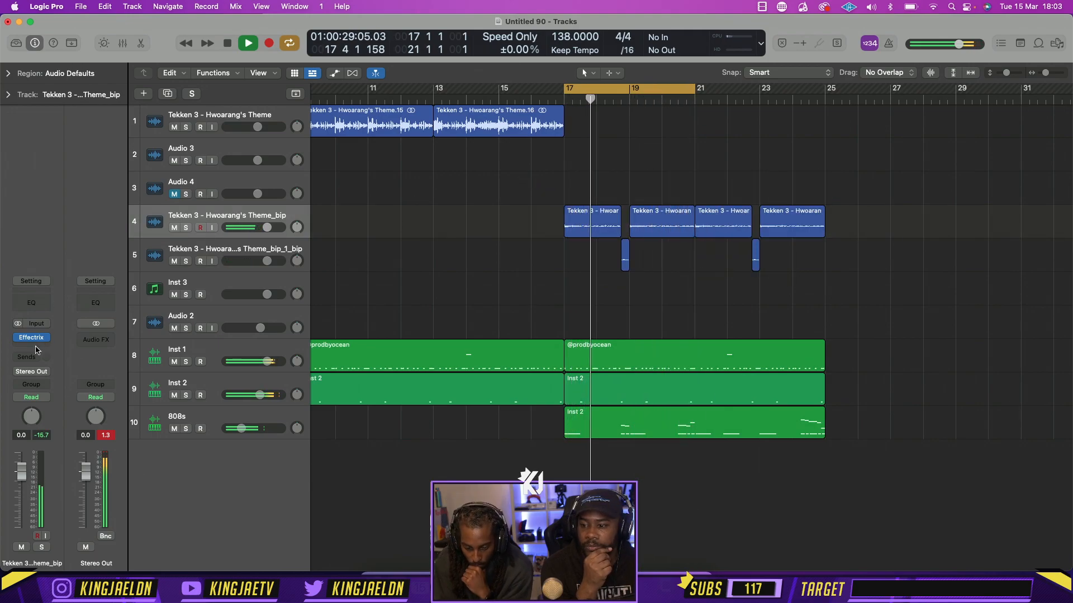
Insert the Cableguys HalfTime plug-in after Effectrix on the bounced theme track
{"action": "left_click", "coordinate": [34, 347]}
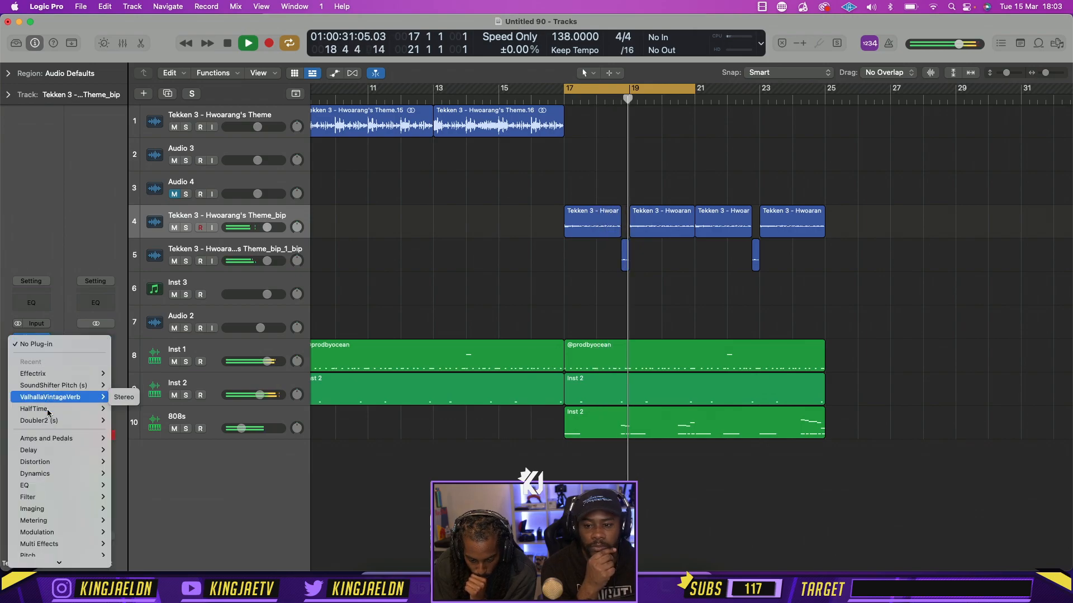
{"action": "mouse_move", "coordinate": [67, 559]}
{"action": "mouse_move", "coordinate": [164, 349]}
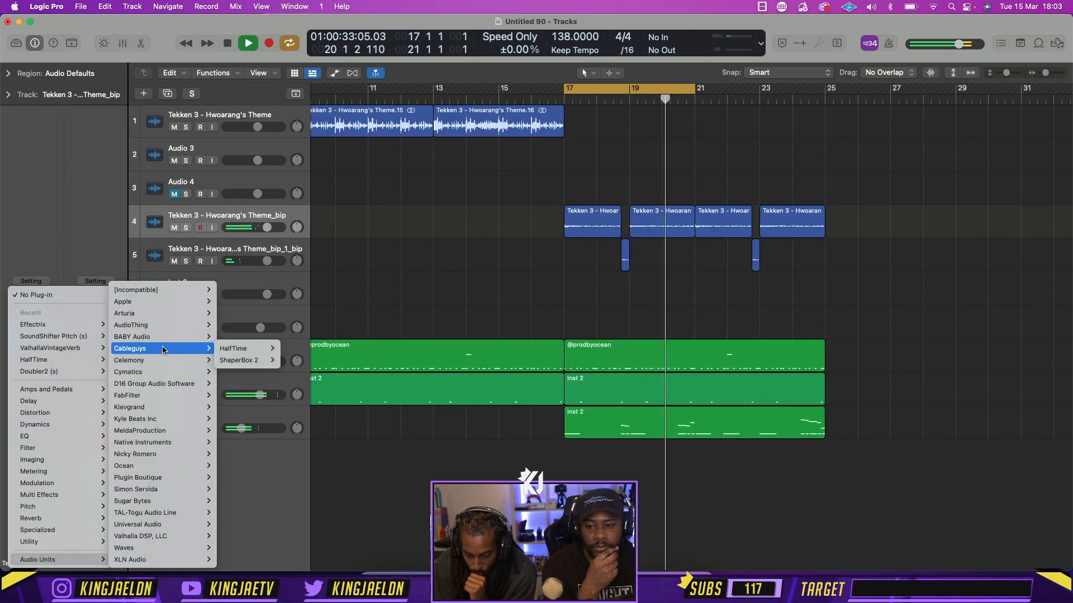
{"action": "mouse_move", "coordinate": [246, 348]}
{"action": "left_click", "coordinate": [296, 348]}
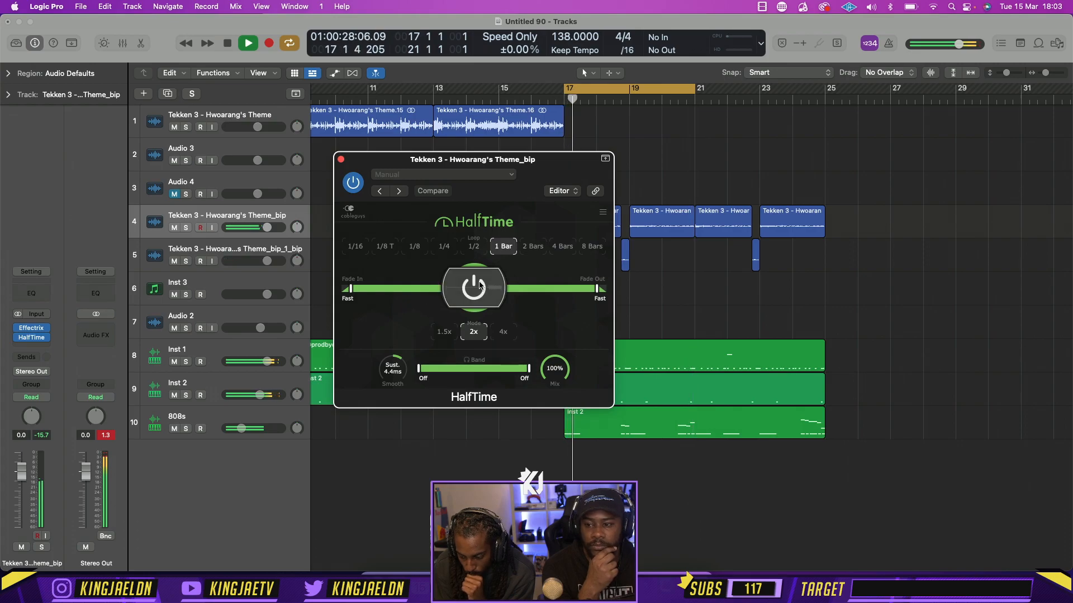
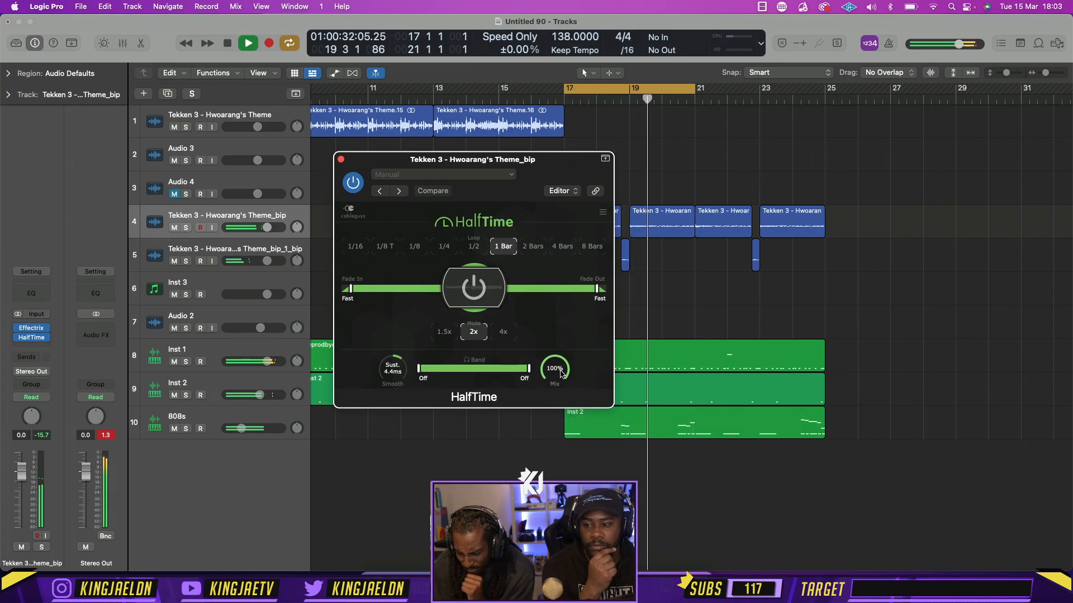
Set the HalfTime mix to 75%, close the plug-in, and stop playback
{"action": "left_click_drag", "start_coordinate": [560, 373], "coordinate": [561, 390]}
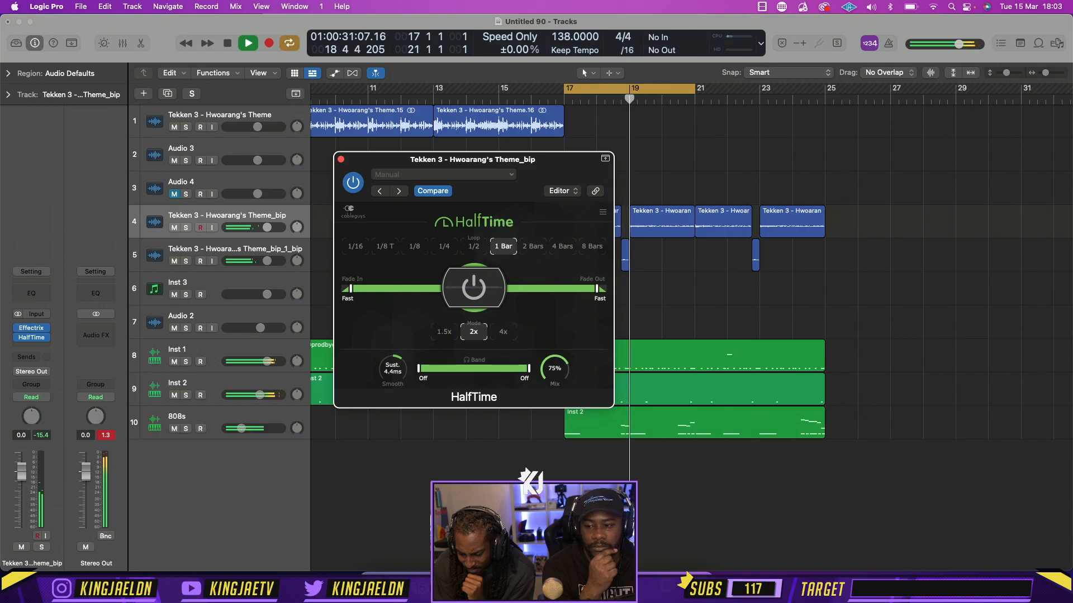
{"action": "left_click", "coordinate": [340, 160]}
{"action": "key", "text": "space"}
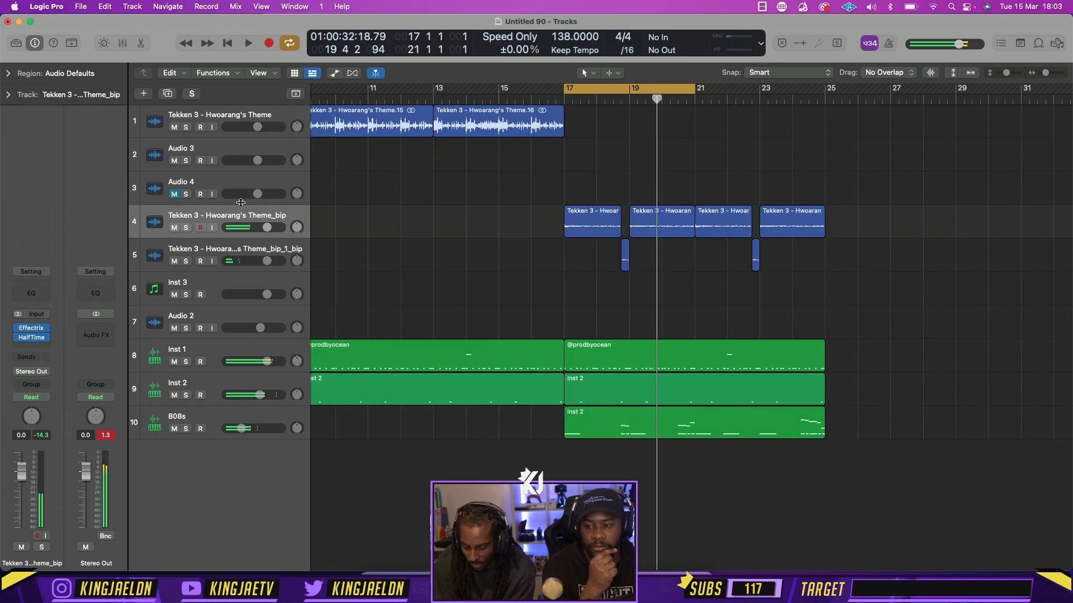
Duplicate the bounced theme track with its plug-ins, copy the slices from bars 17 to 21 onto it, and audition with the original turned down
{"action": "key", "text": "super+d"}
{"action": "left_click_drag", "start_coordinate": [670, 253], "coordinate": [591, 260]}
{"action": "left_click", "coordinate": [680, 284]}
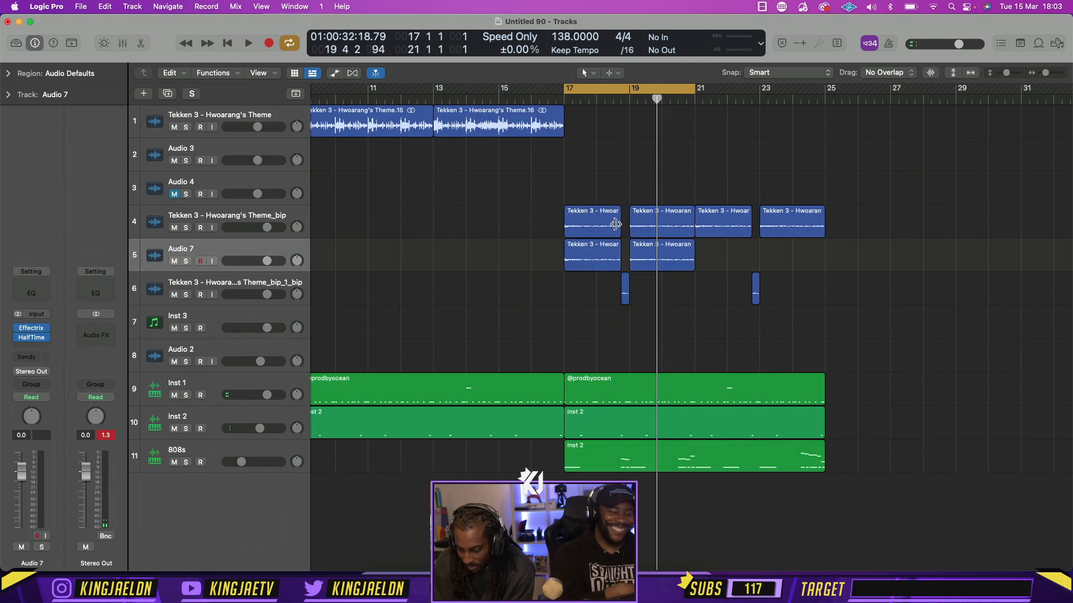
{"action": "key", "text": "space"}
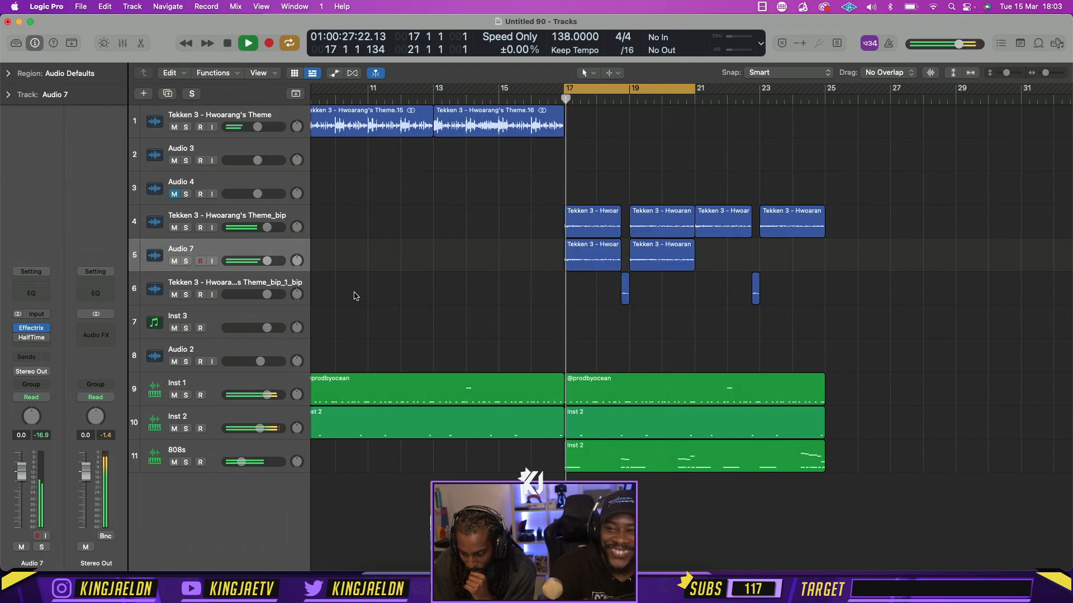
{"action": "left_click_drag", "start_coordinate": [248, 225], "coordinate": [237, 227]}
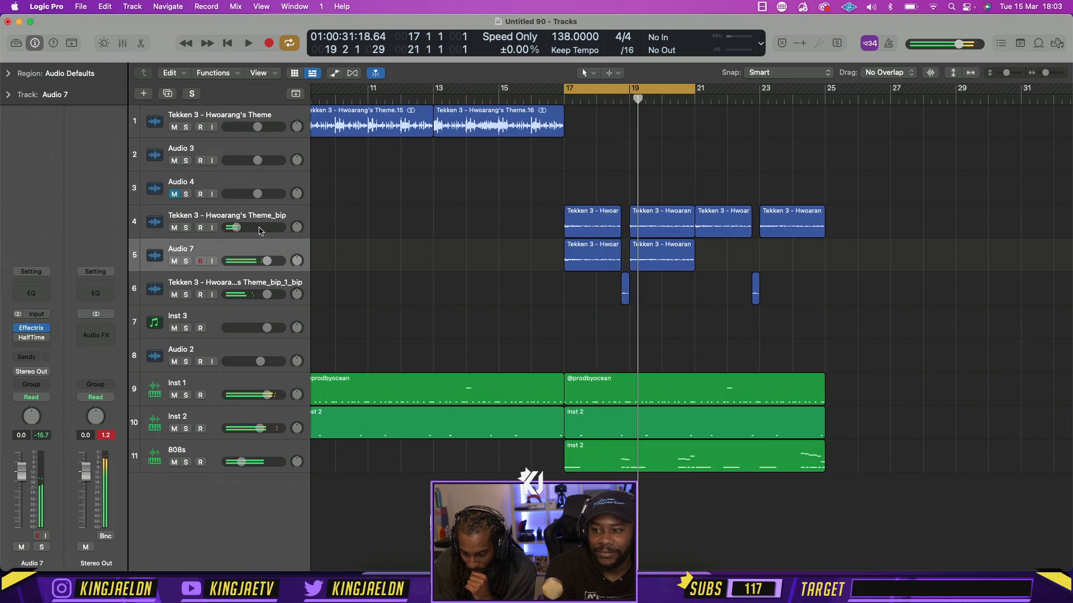
{"action": "key", "text": "space"}
Extend the cycle to bar 25, delete the bar 17 to 21 slices from the original bounced track, and raise its volume to -0.5 dB
{"action": "left_click_drag", "start_coordinate": [803, 200], "coordinate": [711, 228]}
{"action": "left_click_drag", "start_coordinate": [695, 91], "coordinate": [825, 92]}
{"action": "left_click_drag", "start_coordinate": [899, 252], "coordinate": [837, 202]}
{"action": "key", "text": "Delete"}
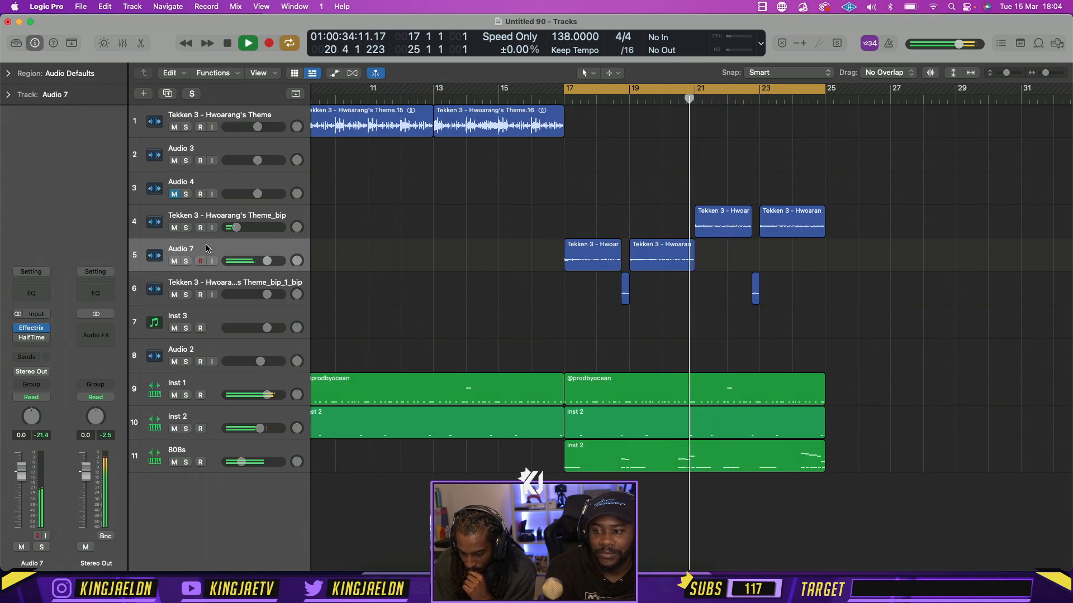
{"action": "left_click_drag", "start_coordinate": [236, 227], "coordinate": [299, 239]}
{"action": "left_click", "coordinate": [299, 235]}
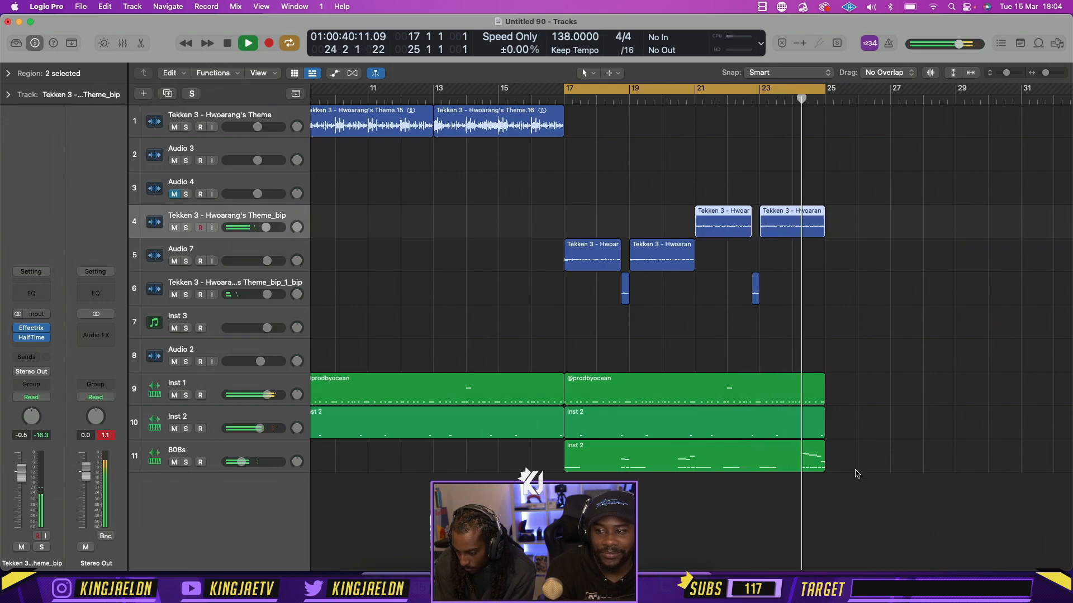
Set the cycle range to bars 1 to 9 and play the arrangement from the start
{"action": "scroll", "coordinate": [708, 309], "scroll_direction": "down", "scroll_amount": 5}
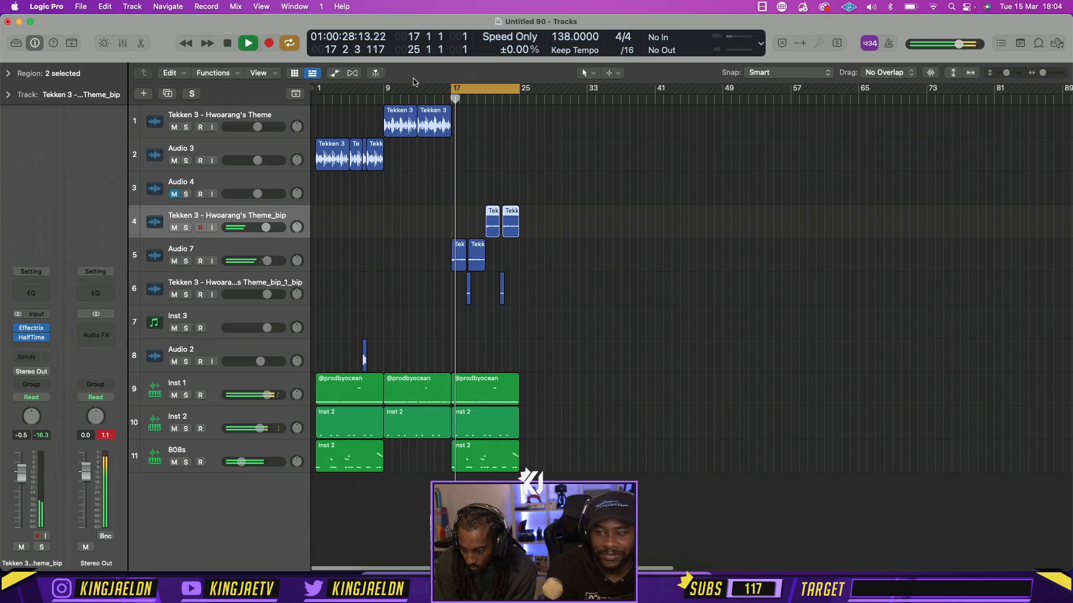
{"action": "left_click_drag", "start_coordinate": [446, 84], "coordinate": [316, 89]}
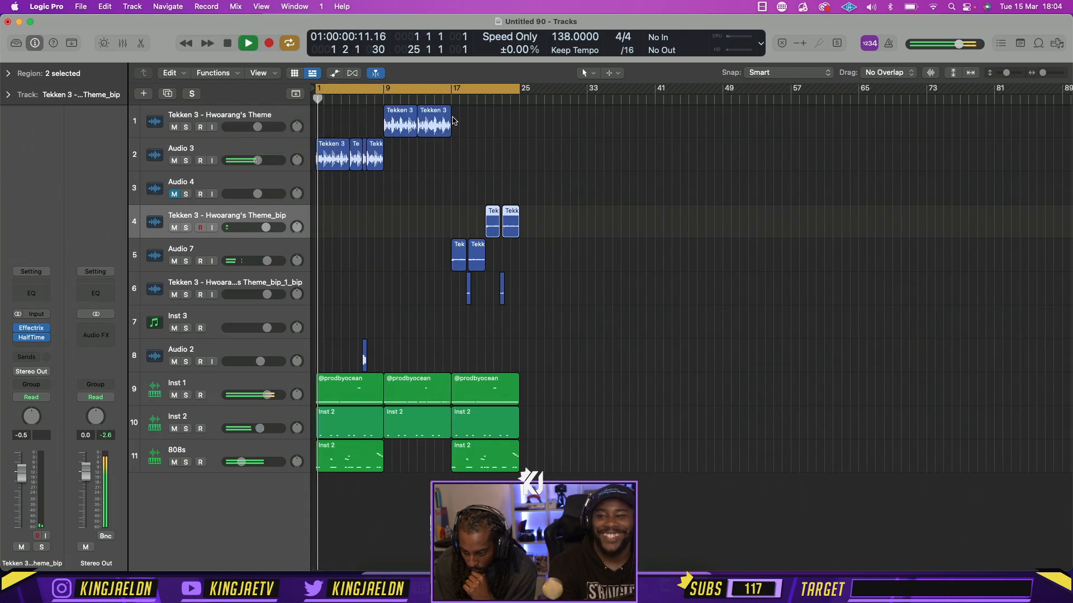
{"action": "left_click_drag", "start_coordinate": [518, 93], "coordinate": [383, 92]}
{"action": "scroll", "coordinate": [551, 253], "scroll_direction": "up", "scroll_amount": 5}
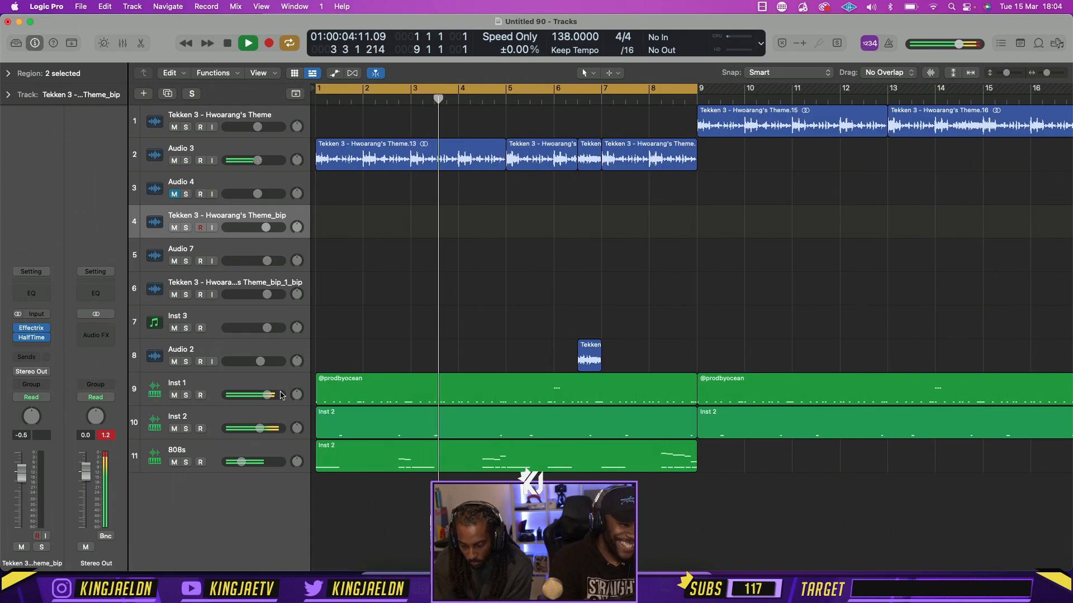
Start a project import, search for "iyoh", and open the Logic project "iyohh"
{"action": "left_click", "coordinate": [193, 420]}
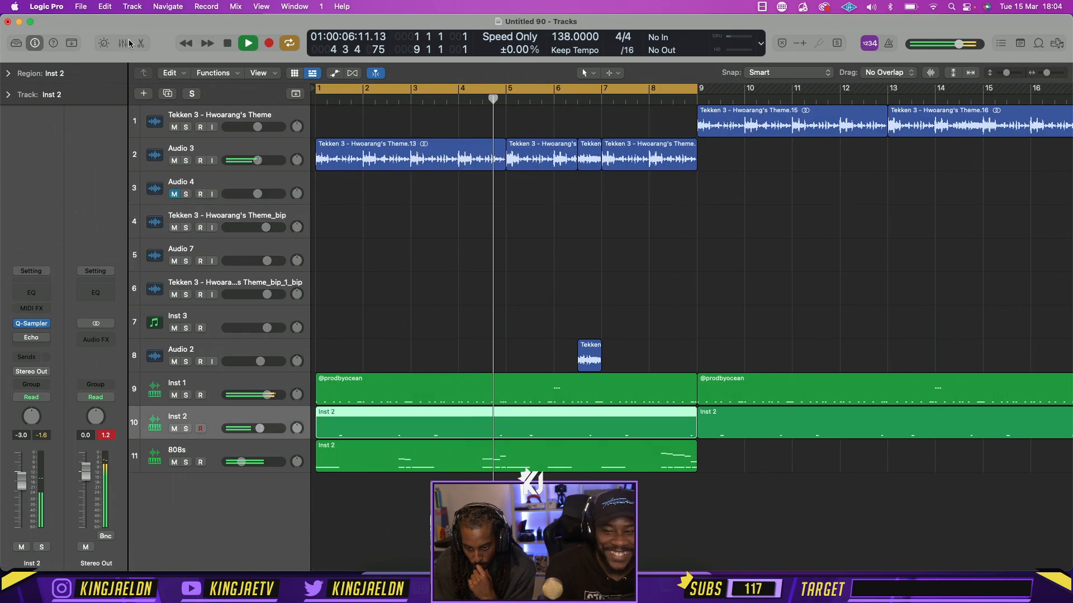
{"action": "left_click", "coordinate": [82, 5]}
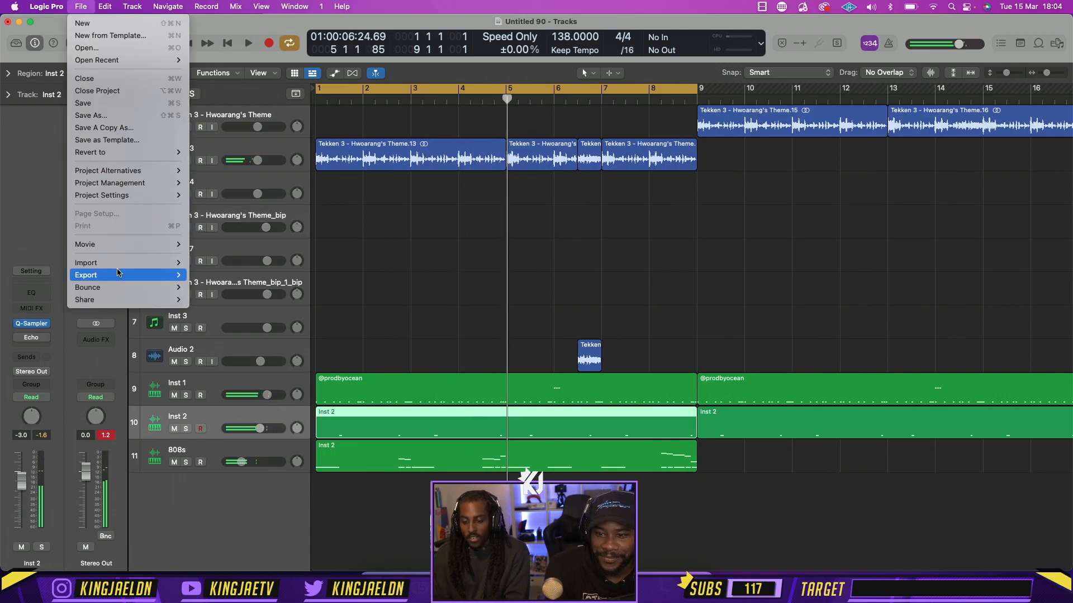
{"action": "left_click", "coordinate": [196, 263]}
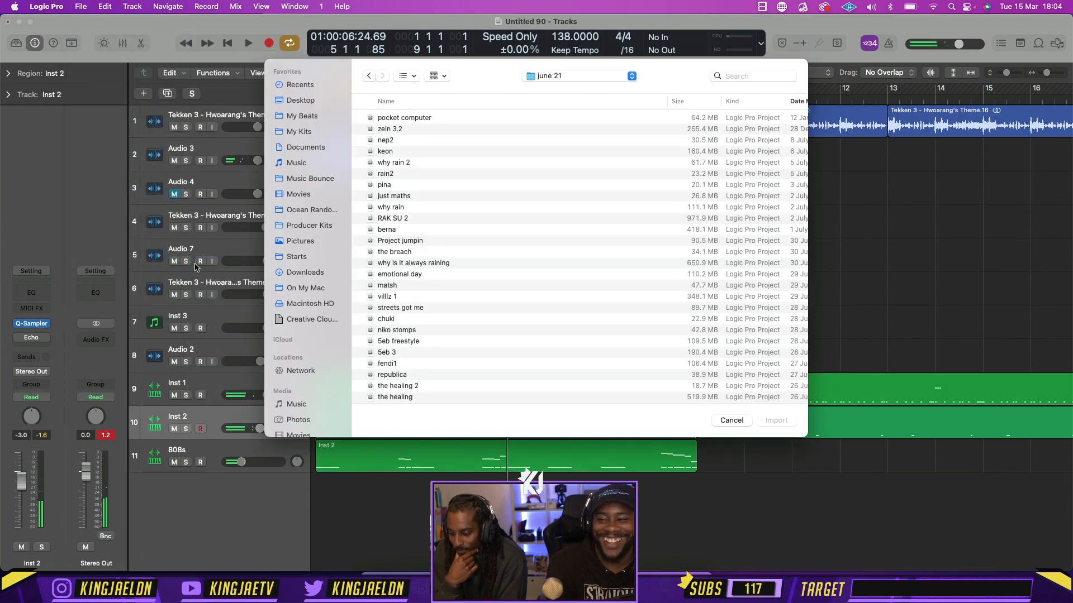
{"action": "left_click", "coordinate": [620, 77]}
{"action": "left_click", "coordinate": [592, 90]}
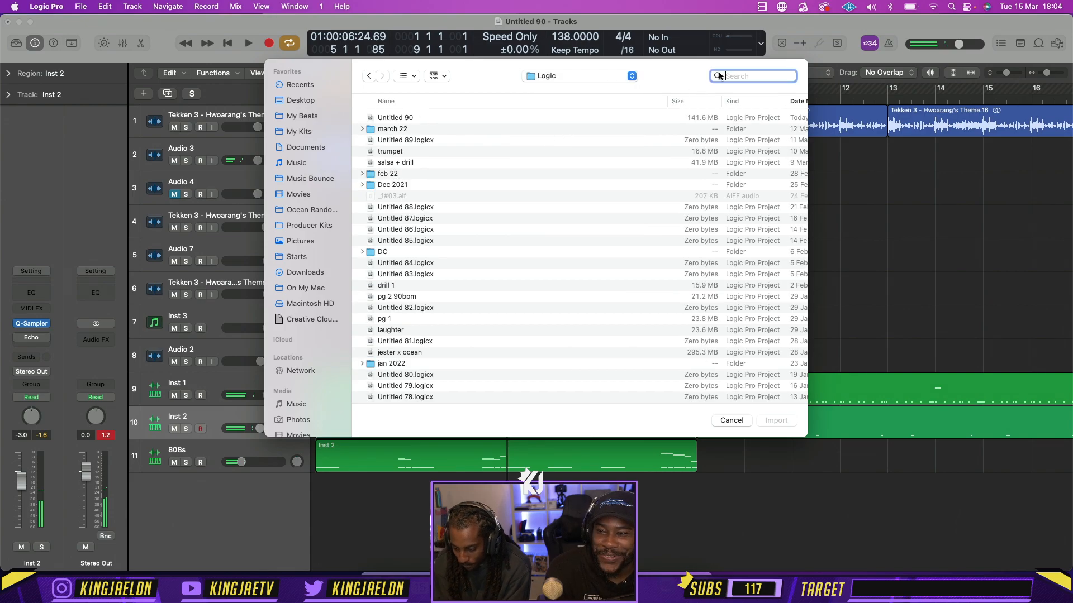
{"action": "type", "text": "iyoh"}
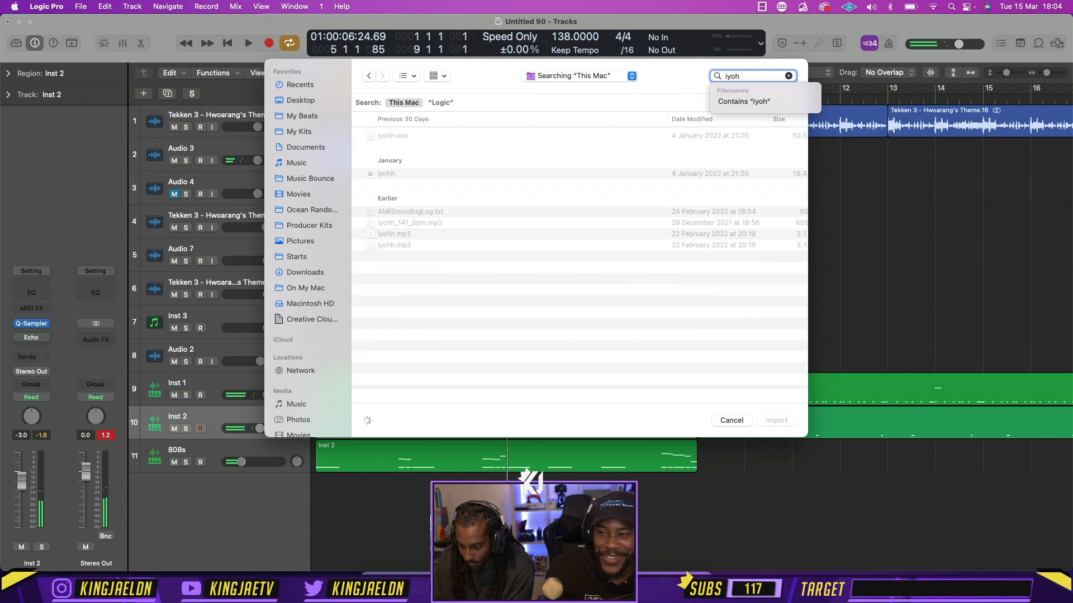
{"action": "double_click", "coordinate": [474, 174]}
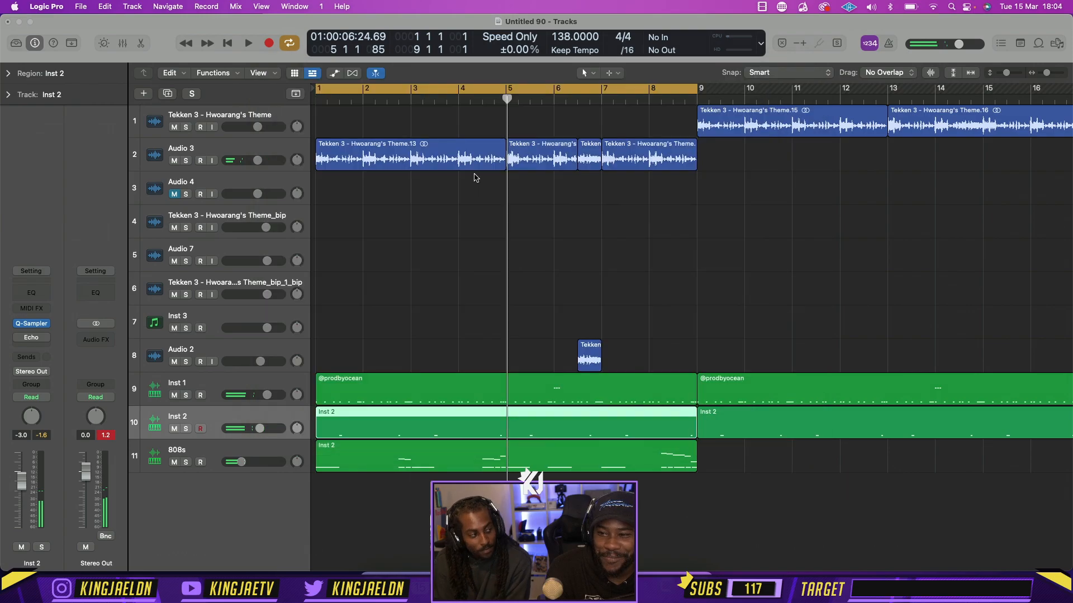
Add seven consecutive instrument tracks from the iyohh project with their content and plug-ins, from the first Q-Sampler track down, and close the browser
{"action": "scroll", "coordinate": [949, 246], "scroll_direction": "right", "scroll_amount": 5}
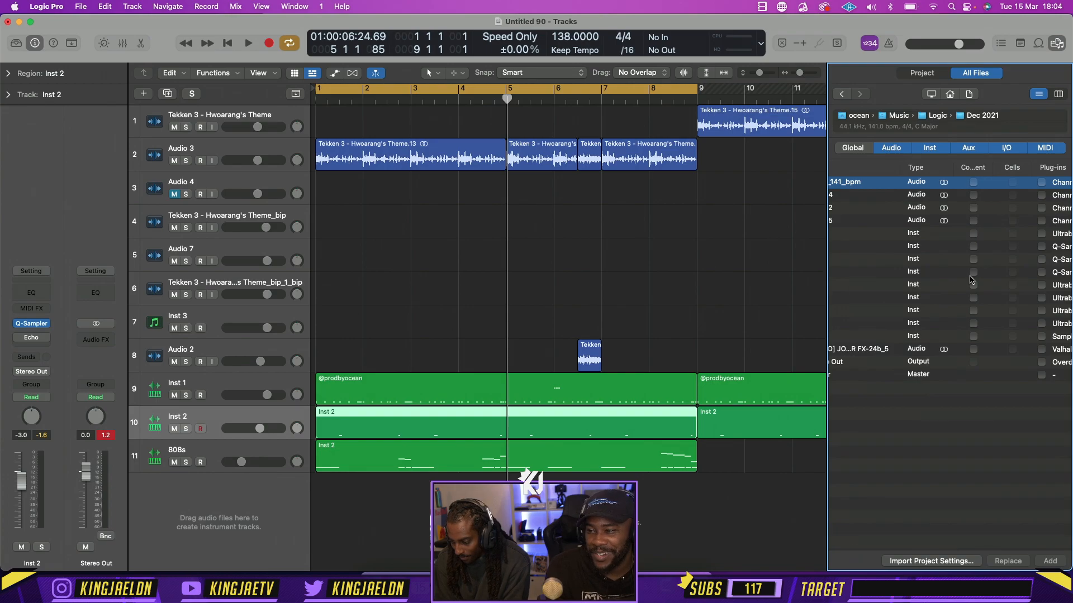
{"action": "left_click", "coordinate": [973, 247]}
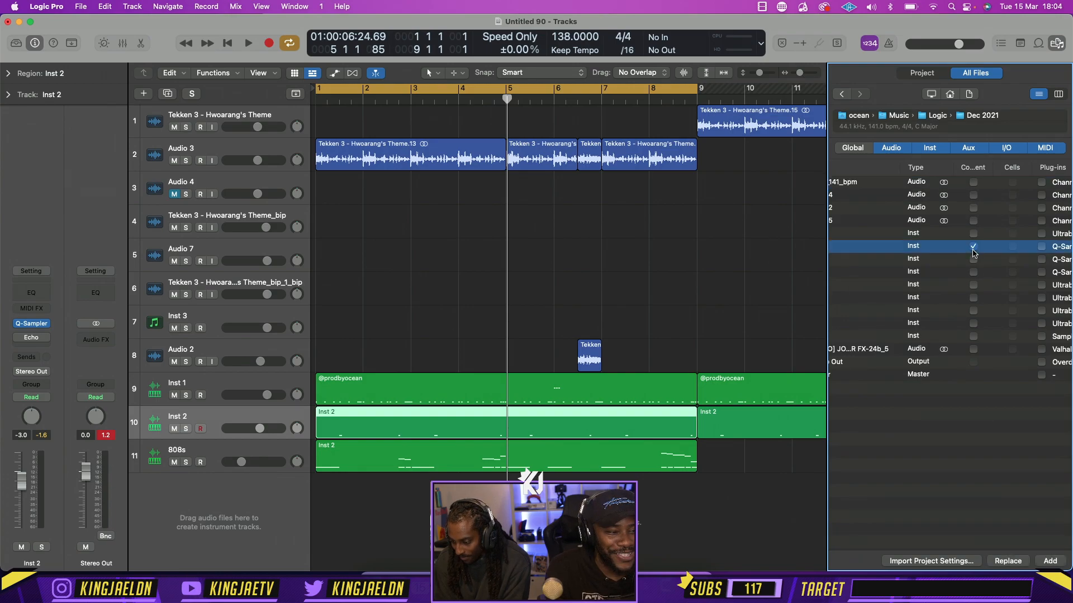
{"action": "left_click", "coordinate": [976, 313], "text": "shift"}
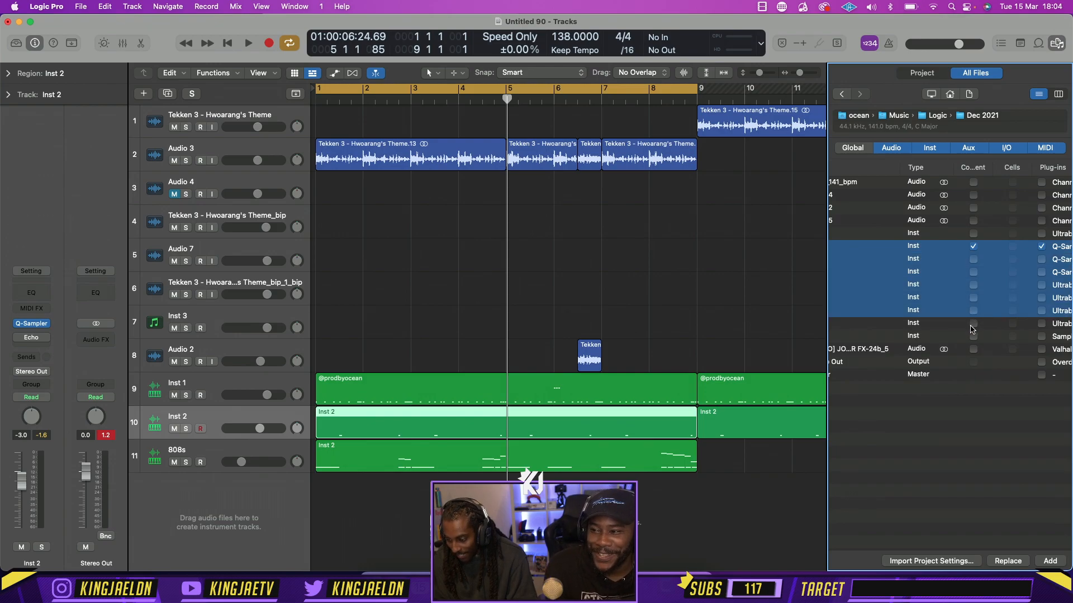
{"action": "left_click", "coordinate": [973, 325], "text": "shift"}
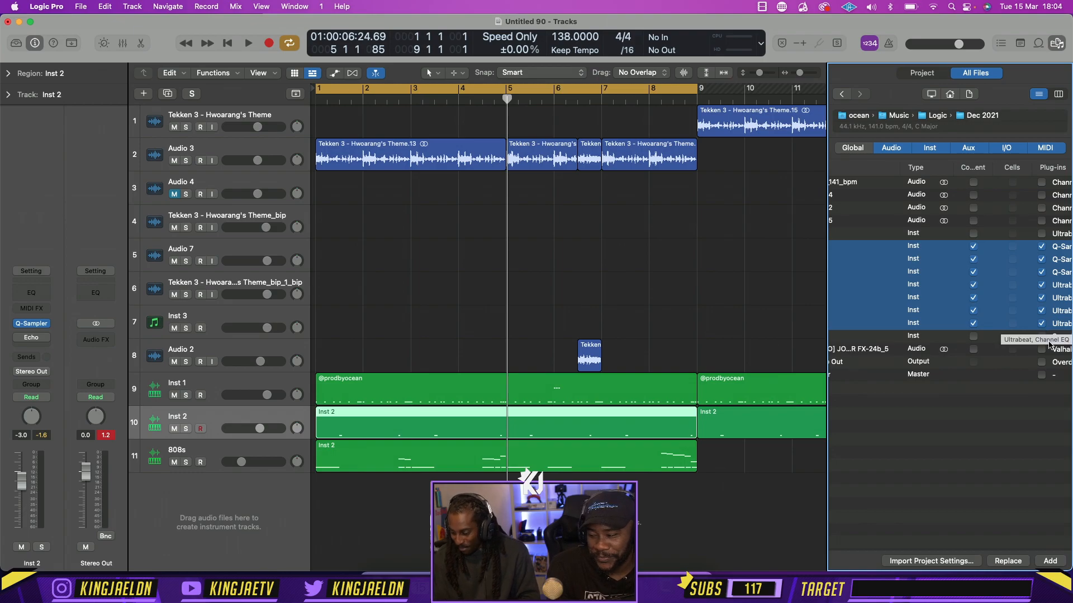
{"action": "left_click", "coordinate": [1048, 560]}
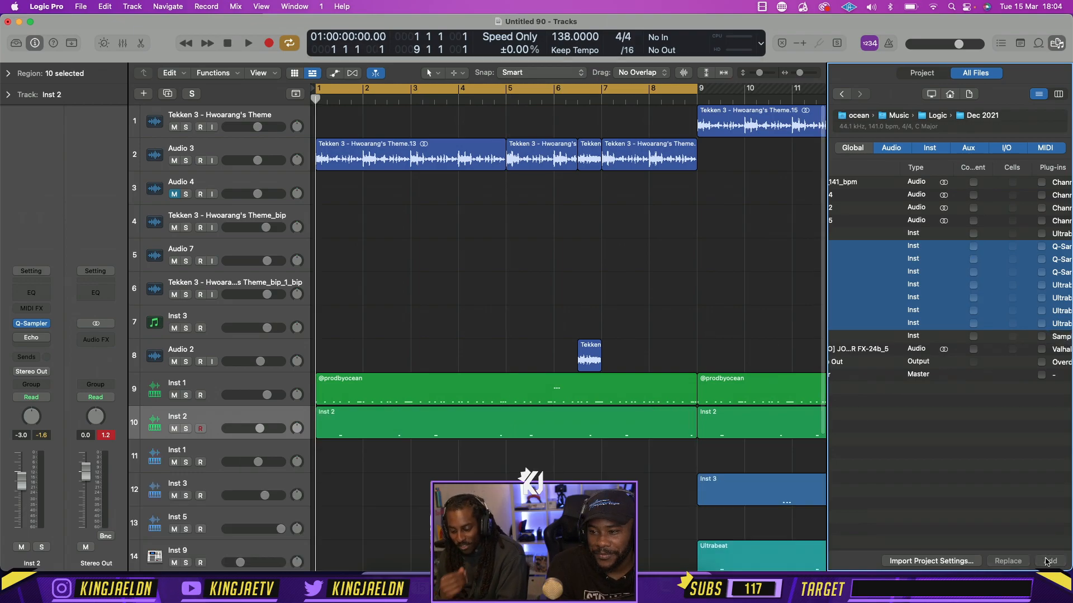
{"action": "left_click", "coordinate": [1058, 43]}
Delete the imported Inst 1 track with its regions and move the imported Inst 3 region from bar 9 to bar 1
{"action": "scroll", "coordinate": [917, 168], "scroll_direction": "down", "scroll_amount": 5}
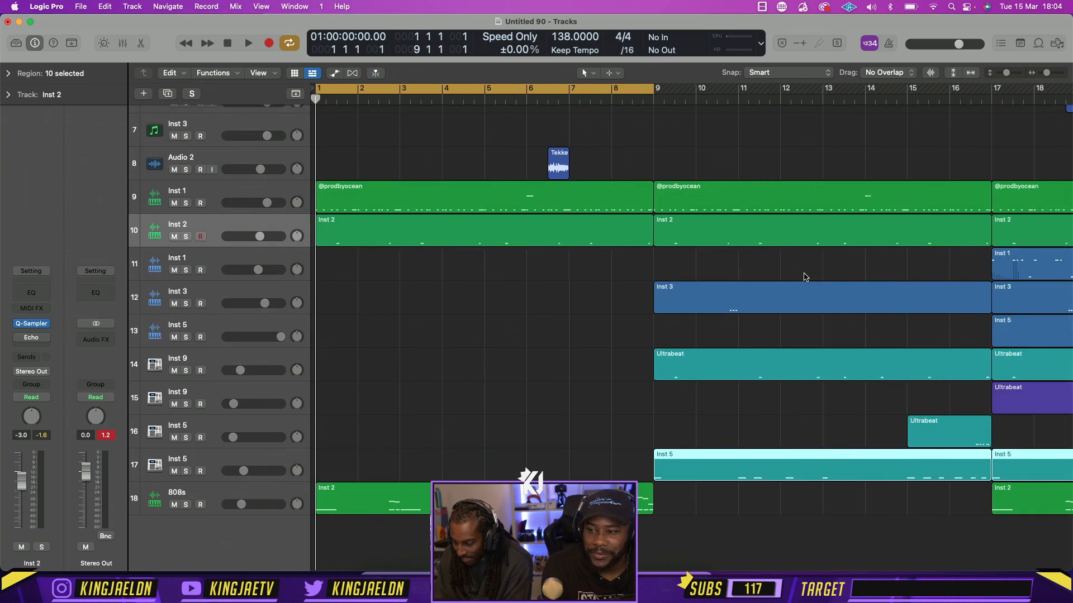
{"action": "key", "text": "super+Left"}
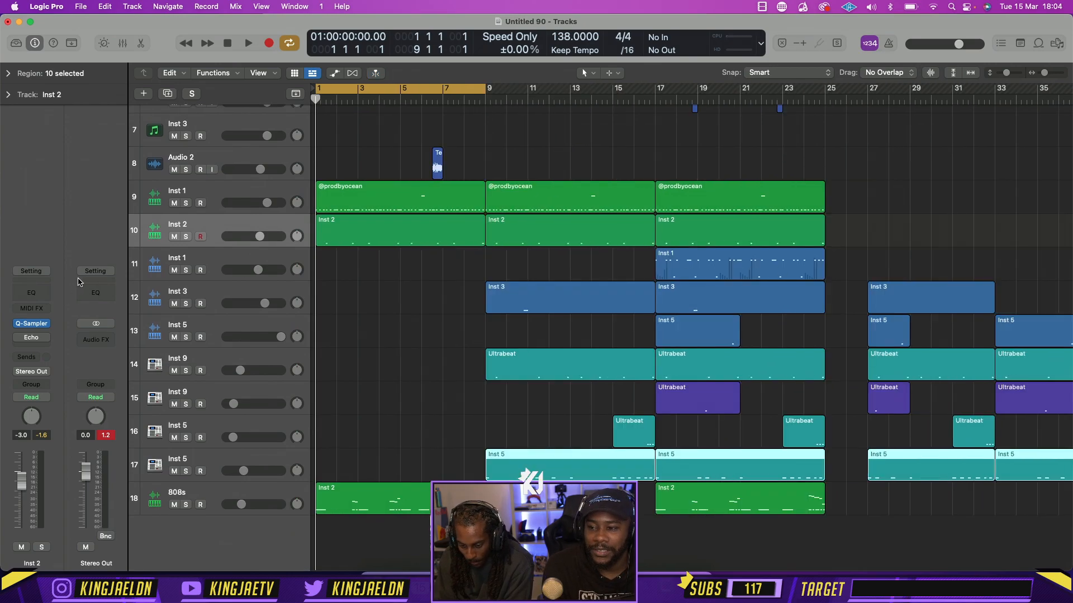
{"action": "left_click", "coordinate": [148, 274]}
{"action": "key", "text": "super+BackSpace"}
{"action": "key", "text": "Return"}
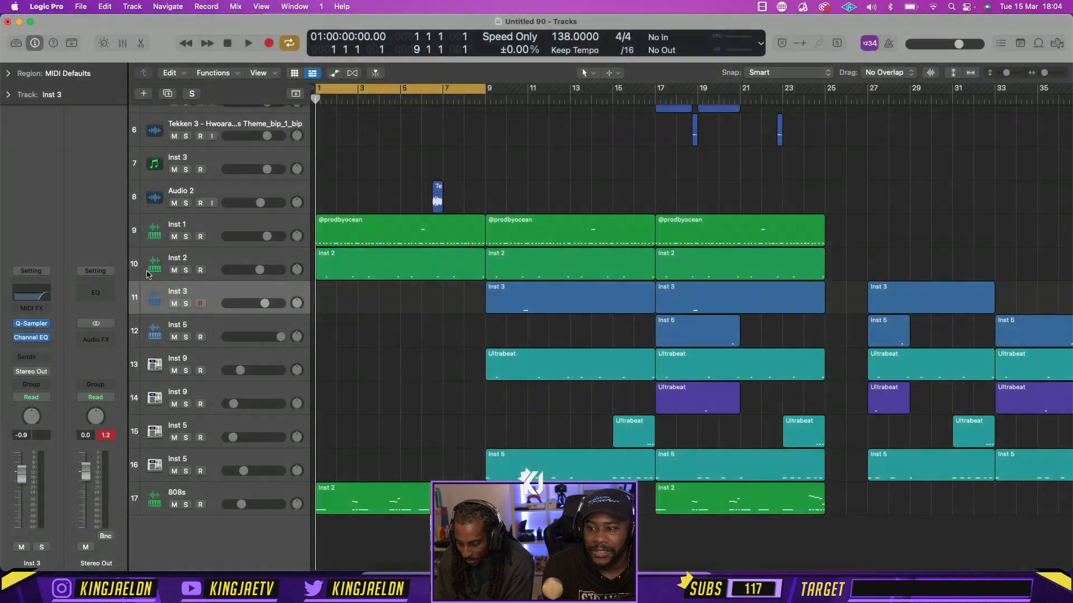
{"action": "left_click_drag", "start_coordinate": [561, 312], "coordinate": [392, 312]}
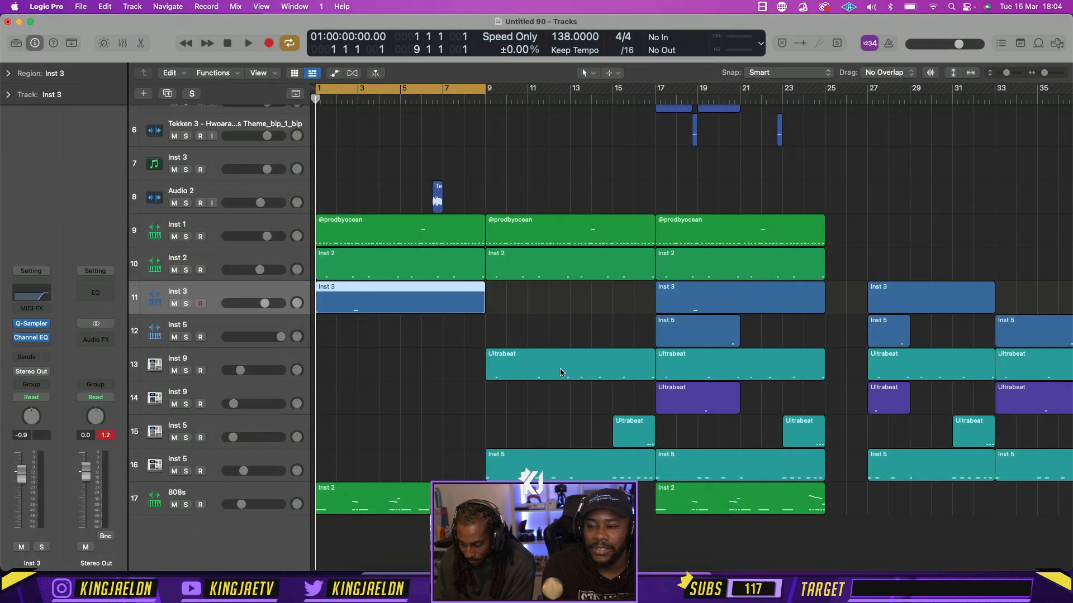
Move the Ultrabeat region on the first imported Inst 9 track to bar 1, and delete that track with all its regions
{"action": "left_click_drag", "start_coordinate": [560, 372], "coordinate": [392, 371]}
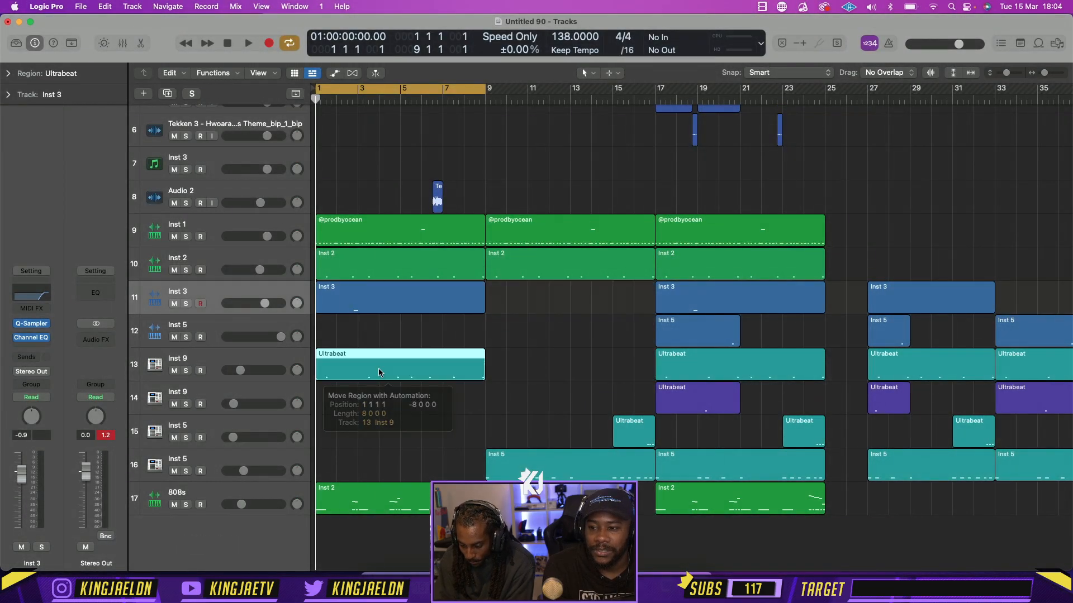
{"action": "left_click", "coordinate": [212, 362]}
{"action": "key", "text": "BackSpace"}
{"action": "key", "text": "super+BackSpace"}
{"action": "key", "text": "Return"}
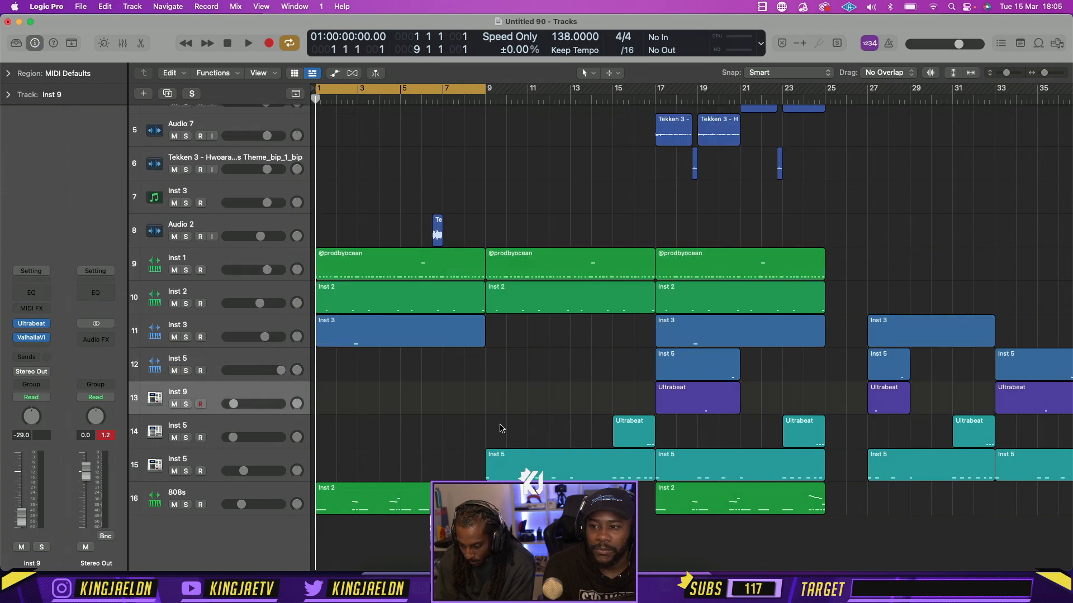
Move the Inst 9 Ultrabeat region to bar 1, the blue Inst 5 region to bar 5, and the short Inst 5 Ultrabeat region to bar 7
{"action": "left_click_drag", "start_coordinate": [638, 435], "coordinate": [504, 428]}
{"action": "left_click_drag", "start_coordinate": [704, 406], "coordinate": [366, 406]}
{"action": "left_click_drag", "start_coordinate": [685, 372], "coordinate": [427, 369]}
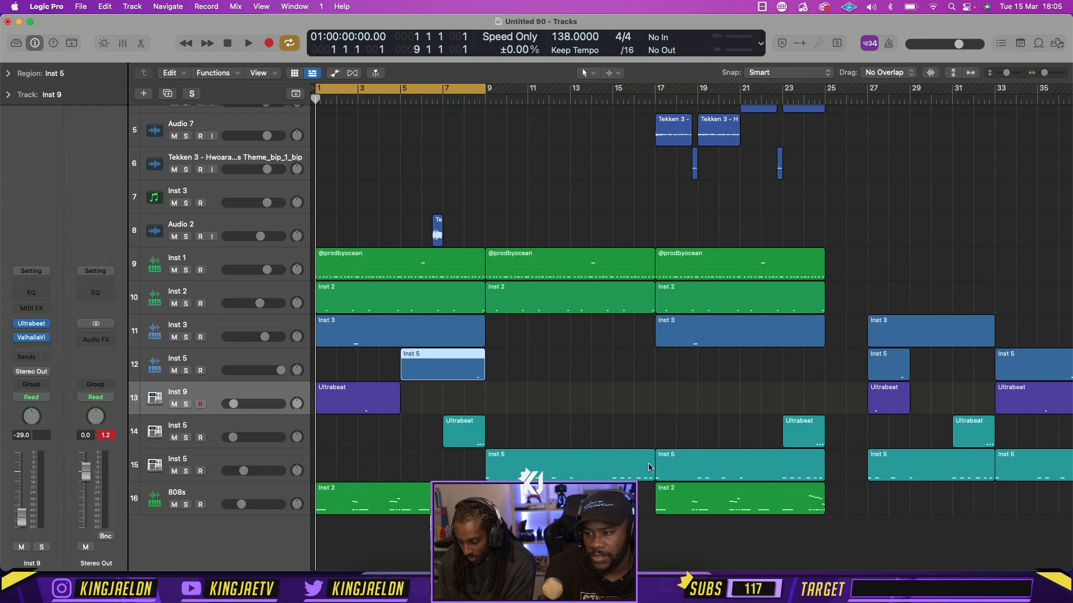
Delete the teal Inst 5 region at bar 9 and the imported regions between bars 27 and 41, sparing the two short ones at bar 27
{"action": "left_click", "coordinate": [620, 468]}
{"action": "key", "text": "Delete"}
{"action": "key", "text": "super+Left"}
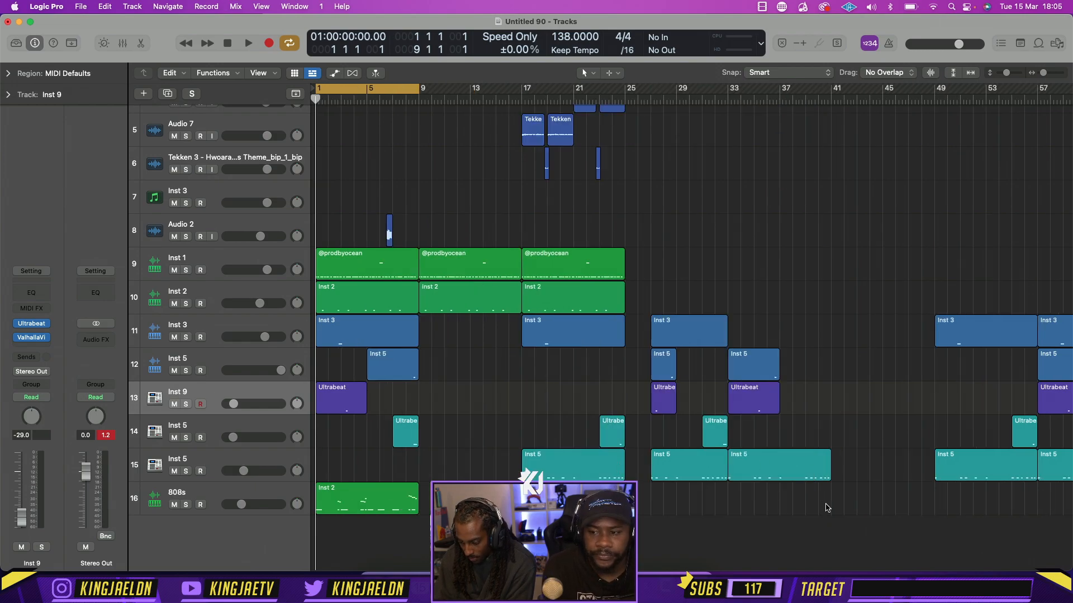
{"action": "left_click_drag", "start_coordinate": [827, 508], "coordinate": [692, 334]}
{"action": "key", "text": "Delete"}
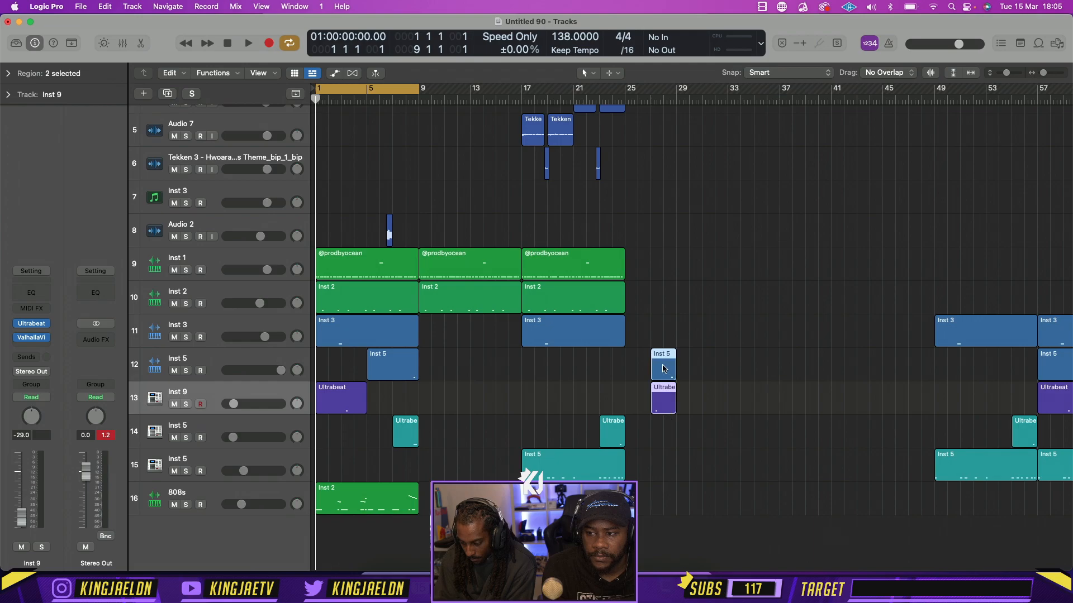
Mute the Inst 9 track and delete the Inst 5 and Ultrabeat regions left at bar 27
{"action": "key", "text": "ctrl+m"}
{"action": "key", "text": "space"}
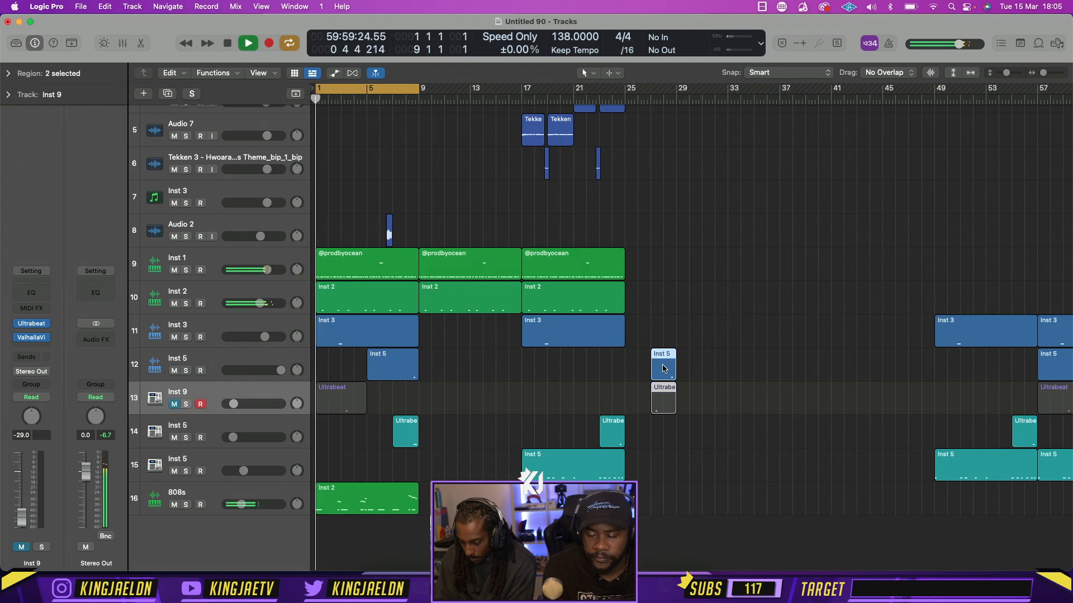
{"action": "key", "text": "space"}
{"action": "key", "text": "Delete"}
Delete all remaining imported drum regions from bar 49 onward
{"action": "key", "text": "super+Left"}
{"action": "key", "text": "super+Left"}
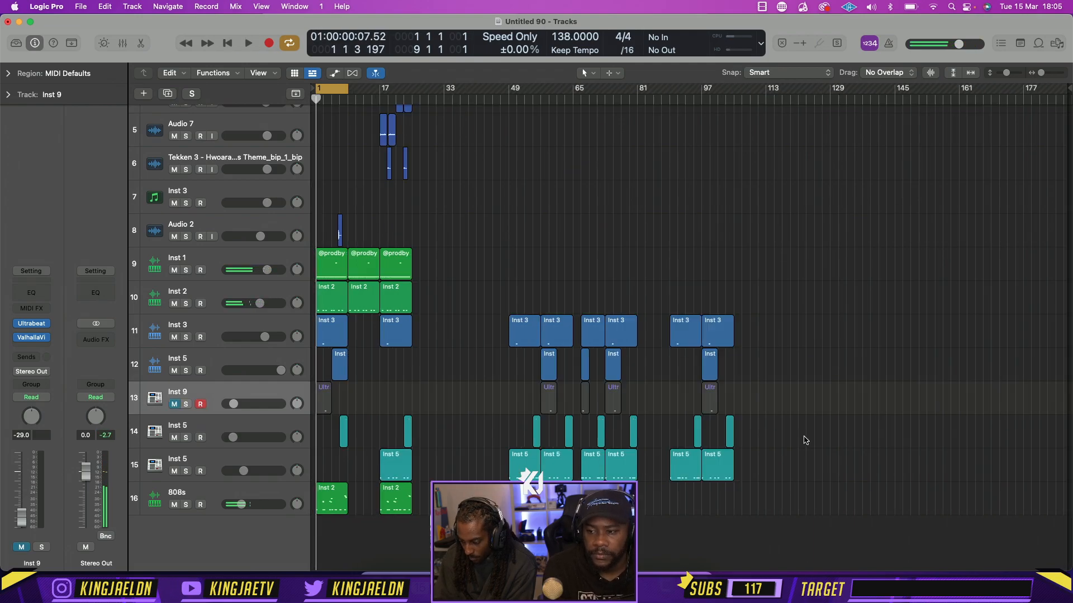
{"action": "left_click_drag", "start_coordinate": [808, 525], "coordinate": [515, 325]}
{"action": "key", "text": "Delete"}
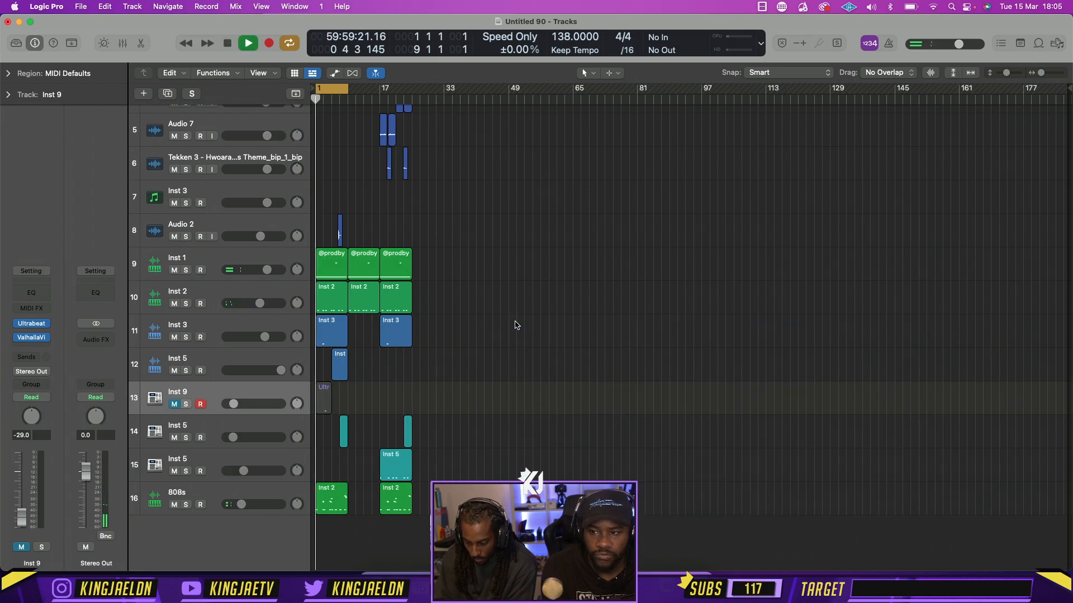
Unmute the Inst 9 track while playing the first section with the imported drums
{"action": "key", "text": "super+Right"}
{"action": "key", "text": "super+Right"}
{"action": "left_click", "coordinate": [174, 403]}
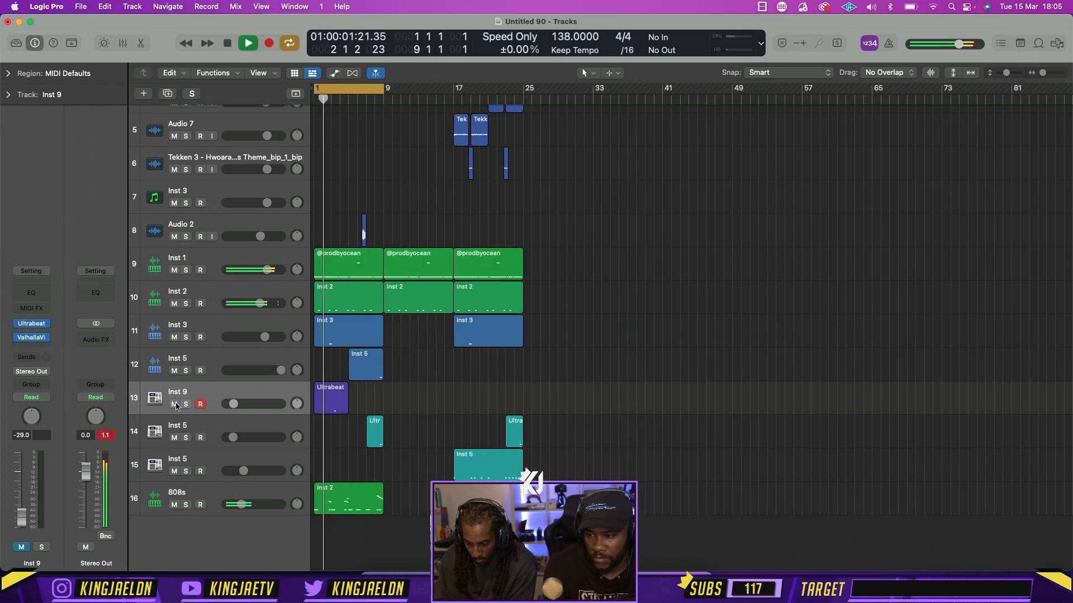
{"action": "key", "text": "super+Right"}
{"action": "key", "text": "super+Right"}
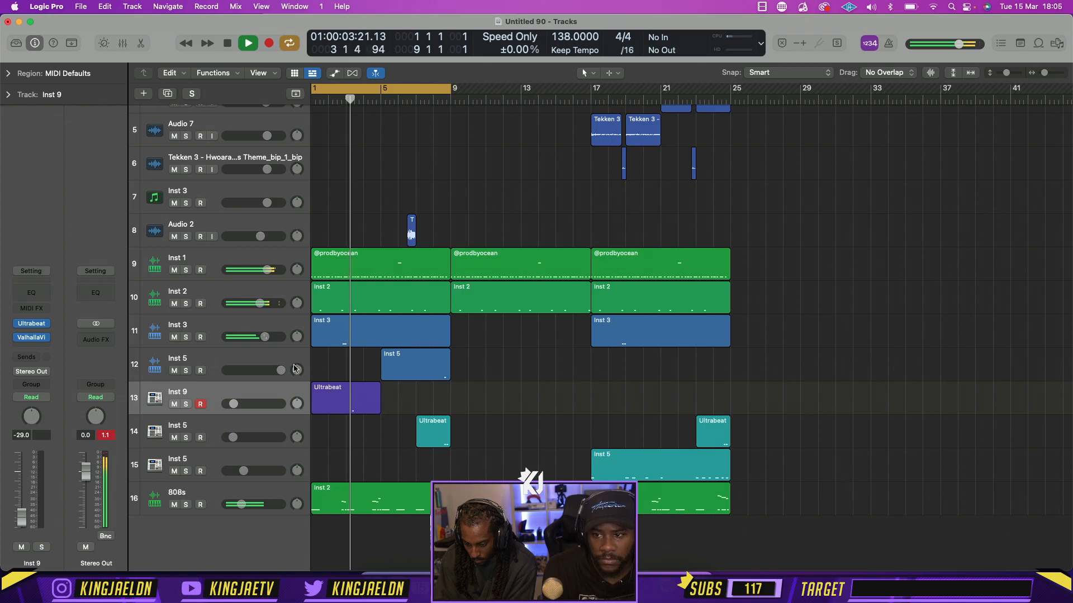
Set the Inst 9 track to -11.2 dB with +28 pan and move its Ultrabeat region to bar 5
{"action": "left_click_drag", "start_coordinate": [233, 404], "coordinate": [240, 404]}
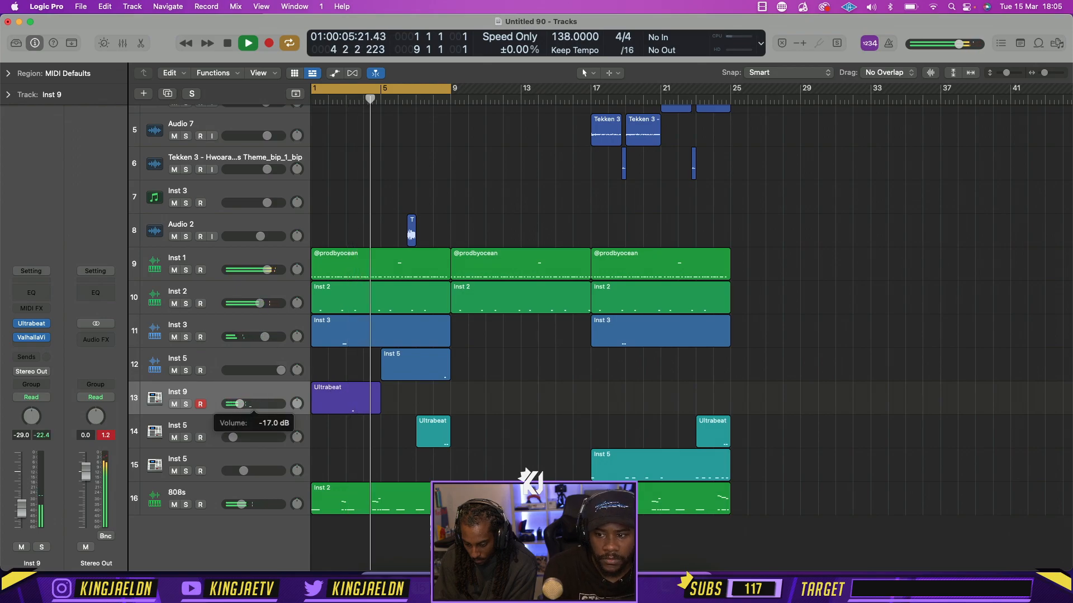
{"action": "left_click_drag", "start_coordinate": [363, 401], "coordinate": [433, 404]}
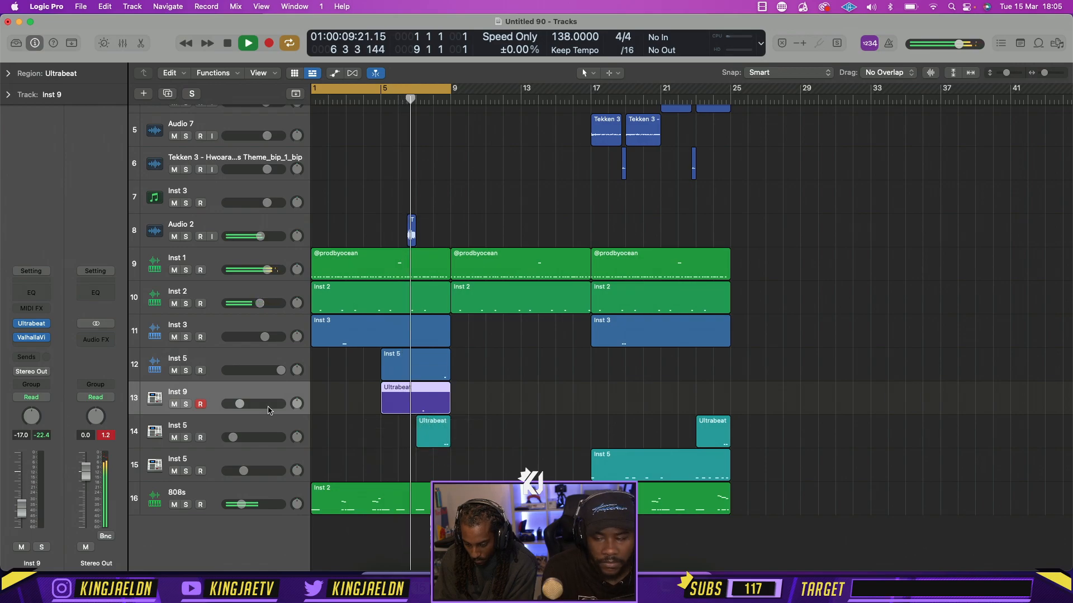
{"action": "left_click_drag", "start_coordinate": [240, 404], "coordinate": [289, 393]}
Move the Ultrabeat region's C3 note to late in its last bar, and return the region to bar 1
{"action": "key", "text": "p"}
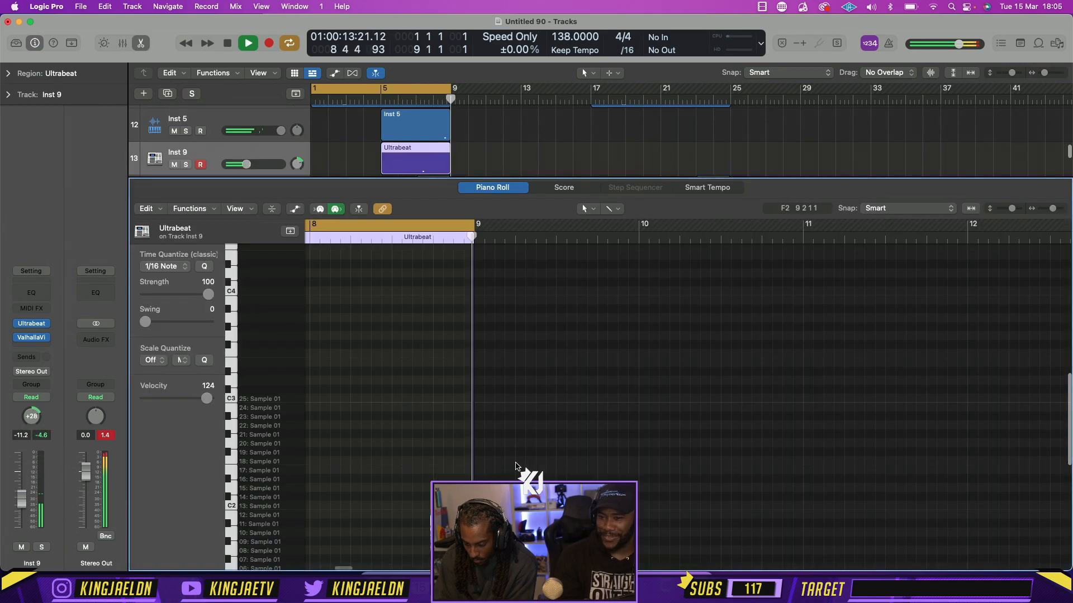
{"action": "scroll", "coordinate": [515, 467], "scroll_direction": "left", "scroll_amount": 5}
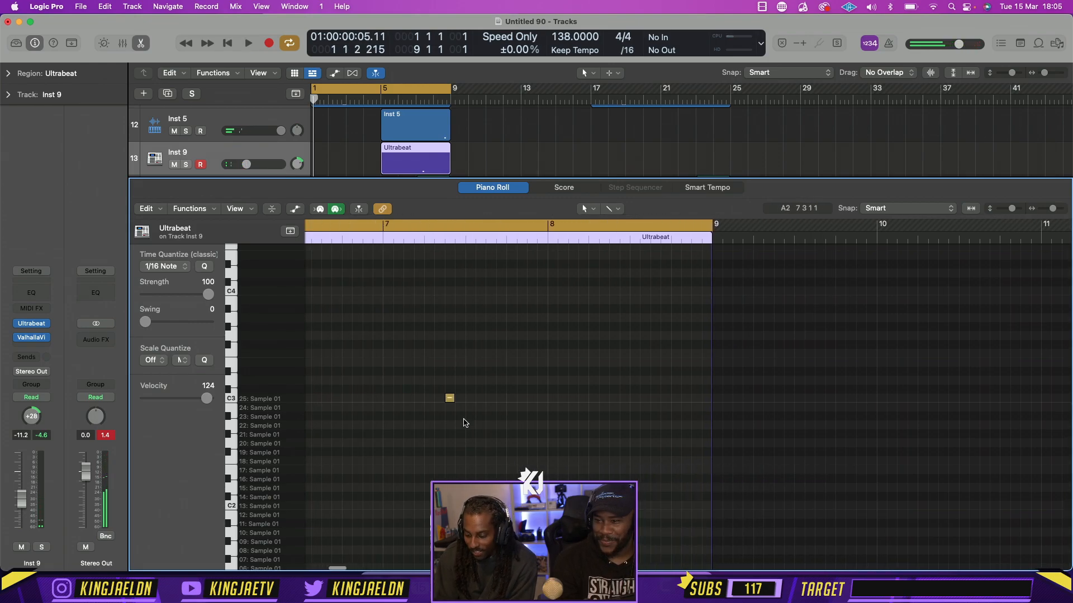
{"action": "left_click_drag", "start_coordinate": [464, 423], "coordinate": [676, 399]}
{"action": "left_click", "coordinate": [141, 43]}
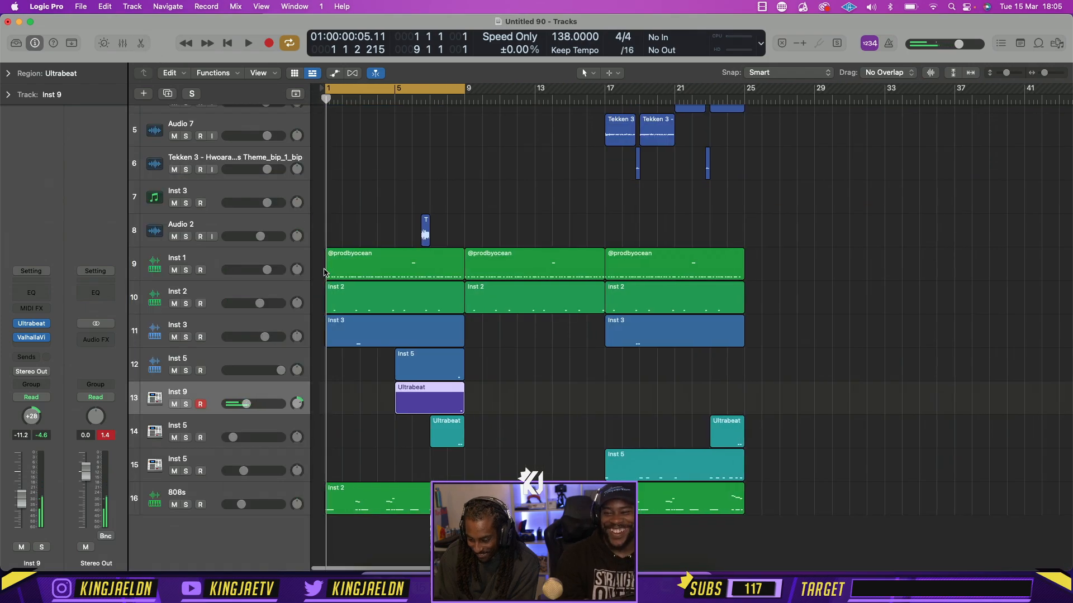
{"action": "key", "text": "space"}
{"action": "left_click", "coordinate": [400, 392]}
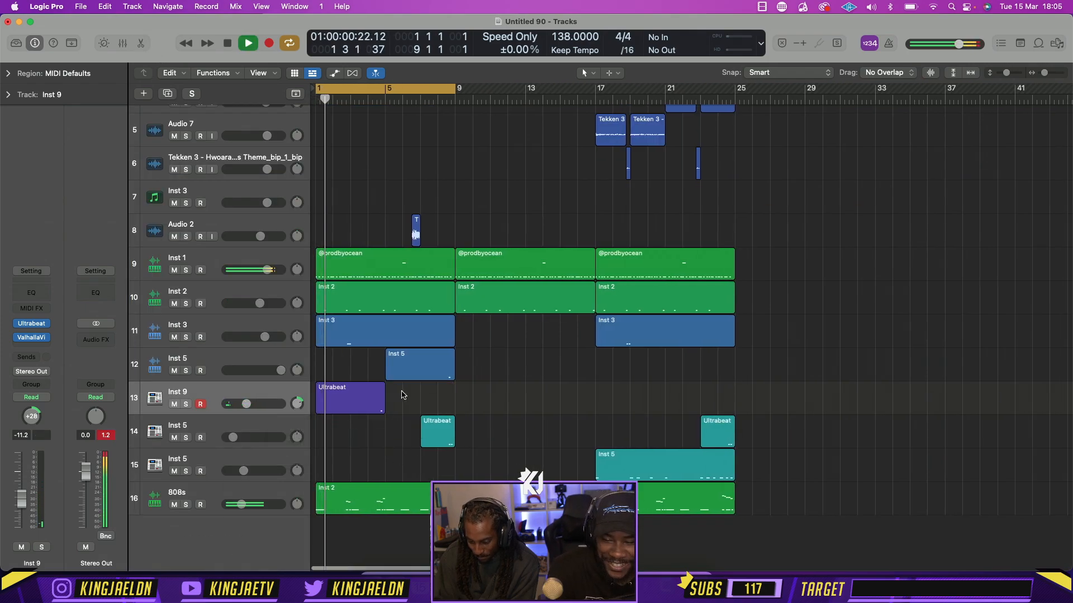
Check the Inst 3 track briefly in solo and pan it to the left
{"action": "left_click", "coordinate": [187, 338]}
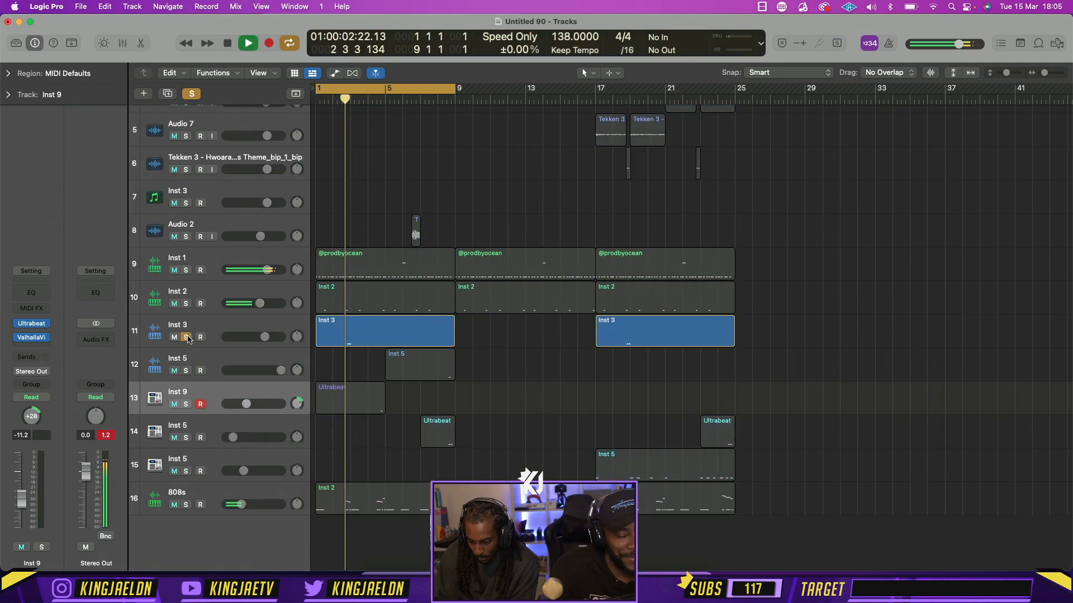
{"action": "left_click", "coordinate": [186, 337]}
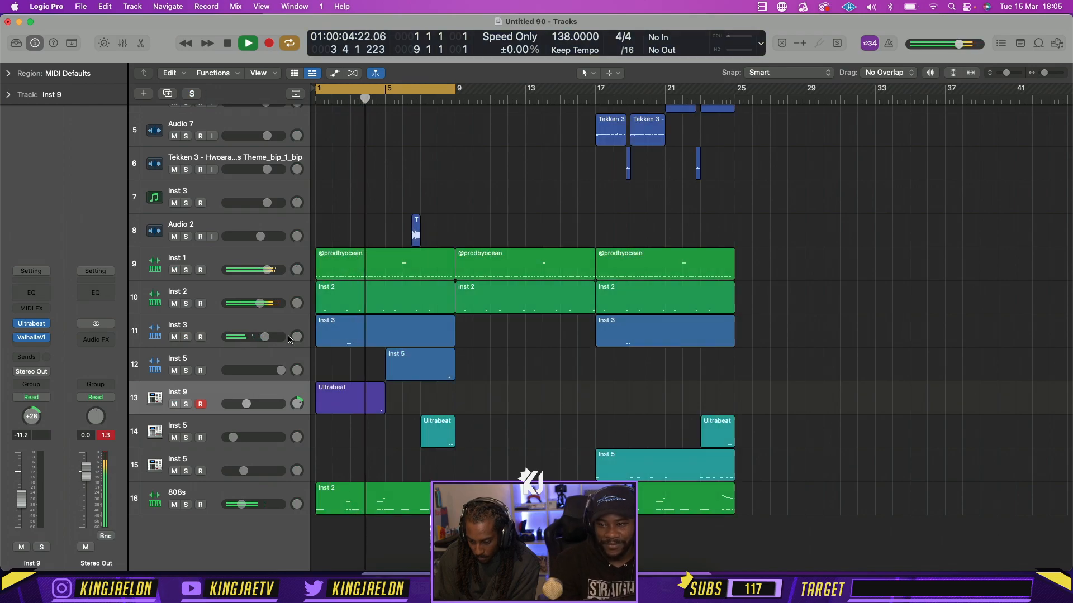
{"action": "left_click_drag", "start_coordinate": [296, 337], "coordinate": [296, 347]}
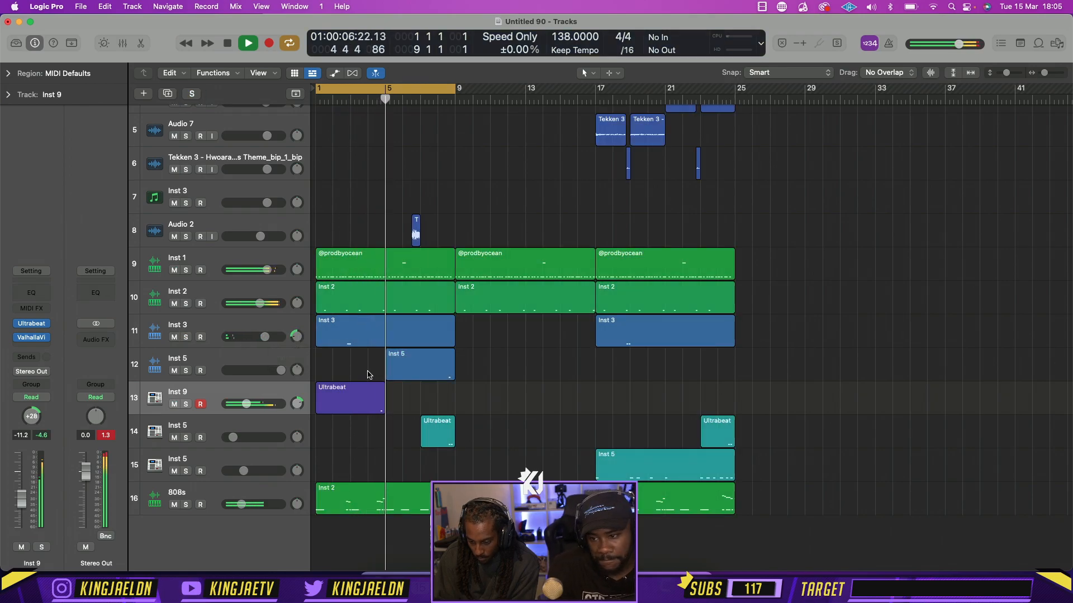
Trim the Inst 9 track volume to -11.4 dB and mute the Inst 5 track holding the teal Ultrabeat regions
{"action": "left_click_drag", "start_coordinate": [246, 403], "coordinate": [246, 404]}
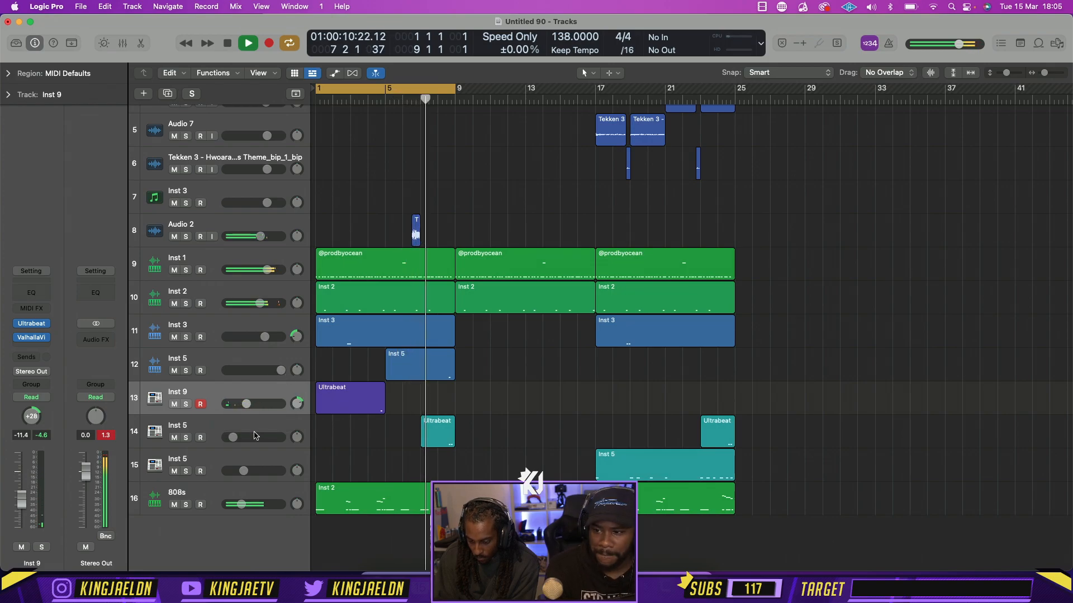
{"action": "left_click", "coordinate": [173, 438]}
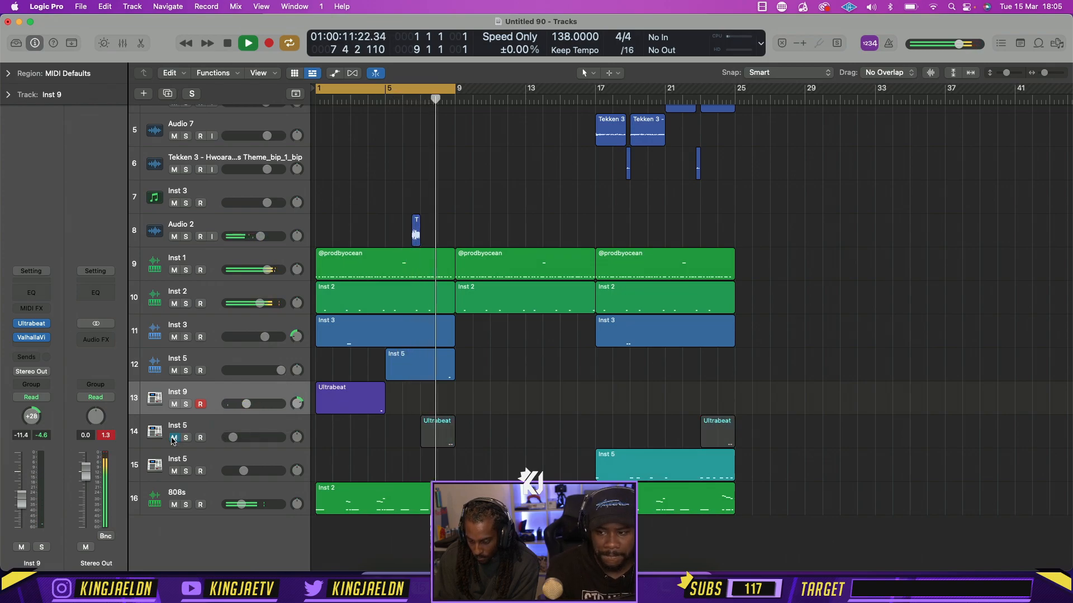
Insert a stereo Overdrive with 0 dB drive and +4.5 dB output on the blue Inst 5 track and set the track volume to 3.9 dB
{"action": "left_click", "coordinate": [286, 365]}
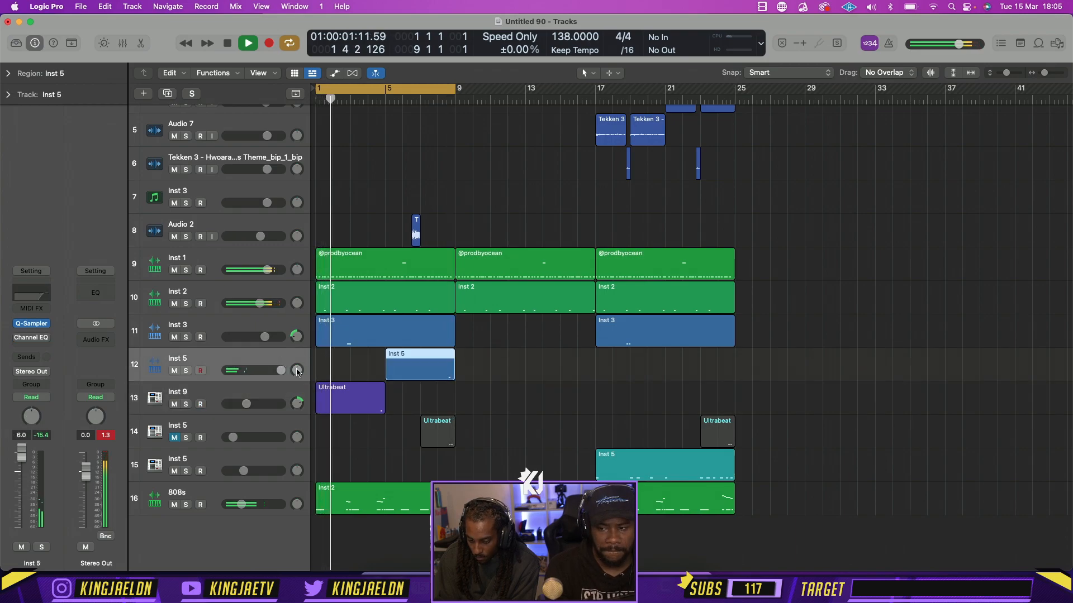
{"action": "left_click", "coordinate": [33, 346]}
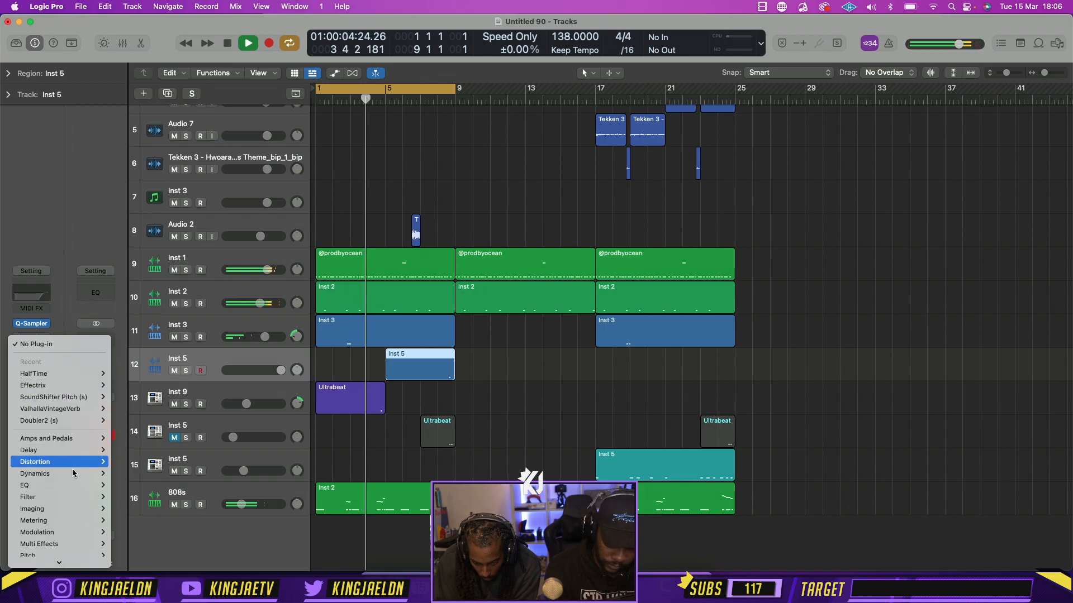
{"action": "mouse_move", "coordinate": [62, 462]}
{"action": "mouse_move", "coordinate": [162, 508]}
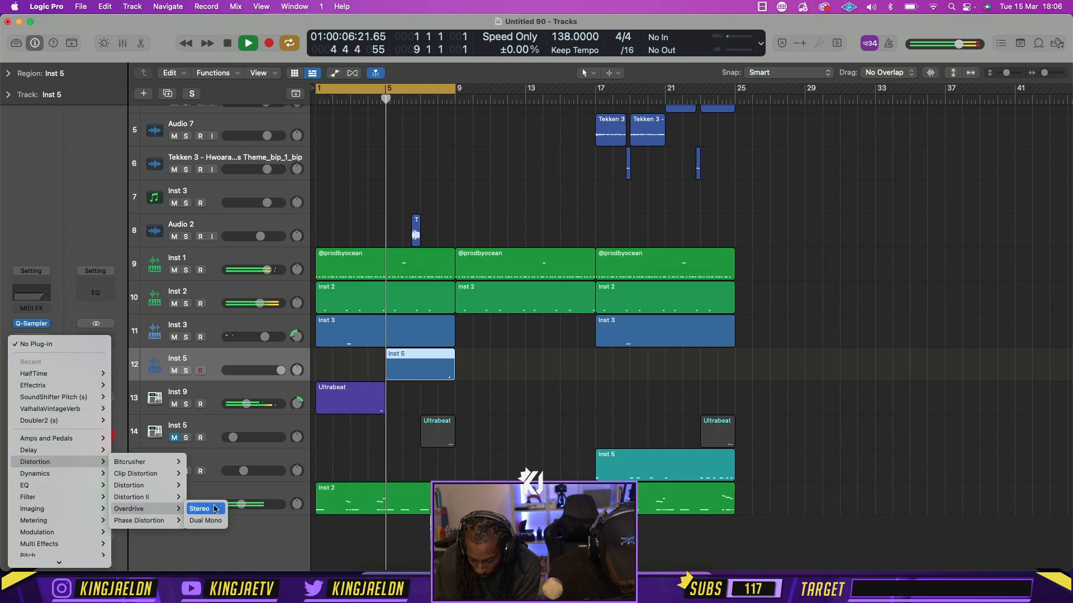
{"action": "left_click", "coordinate": [204, 509]}
{"action": "left_click_drag", "start_coordinate": [383, 355], "coordinate": [384, 256]}
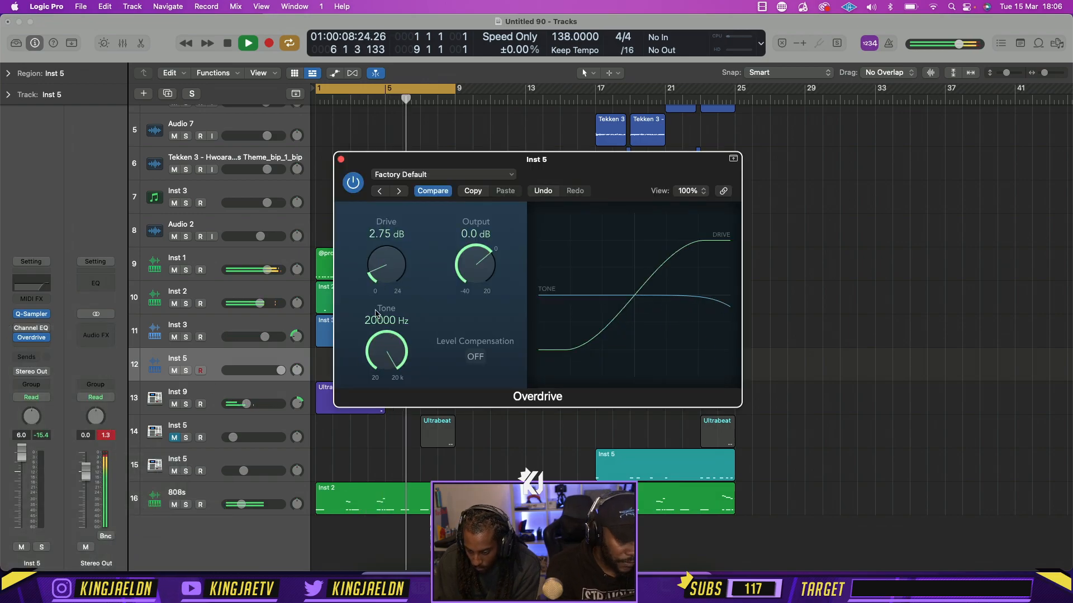
{"action": "left_click_drag", "start_coordinate": [376, 314], "coordinate": [375, 340]}
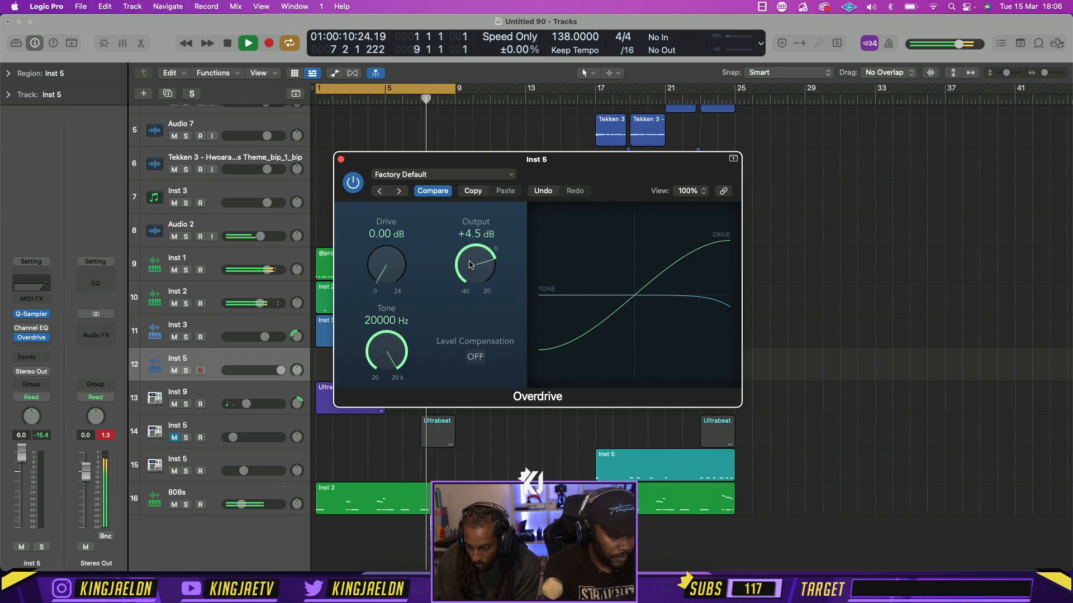
{"action": "left_click", "coordinate": [341, 160]}
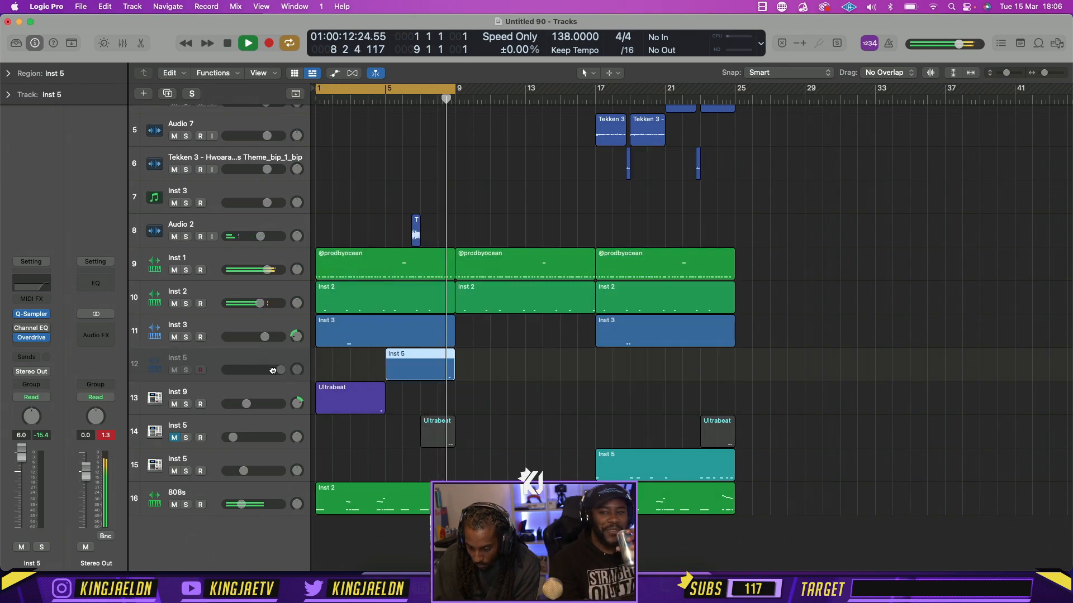
{"action": "left_click_drag", "start_coordinate": [281, 370], "coordinate": [276, 370]}
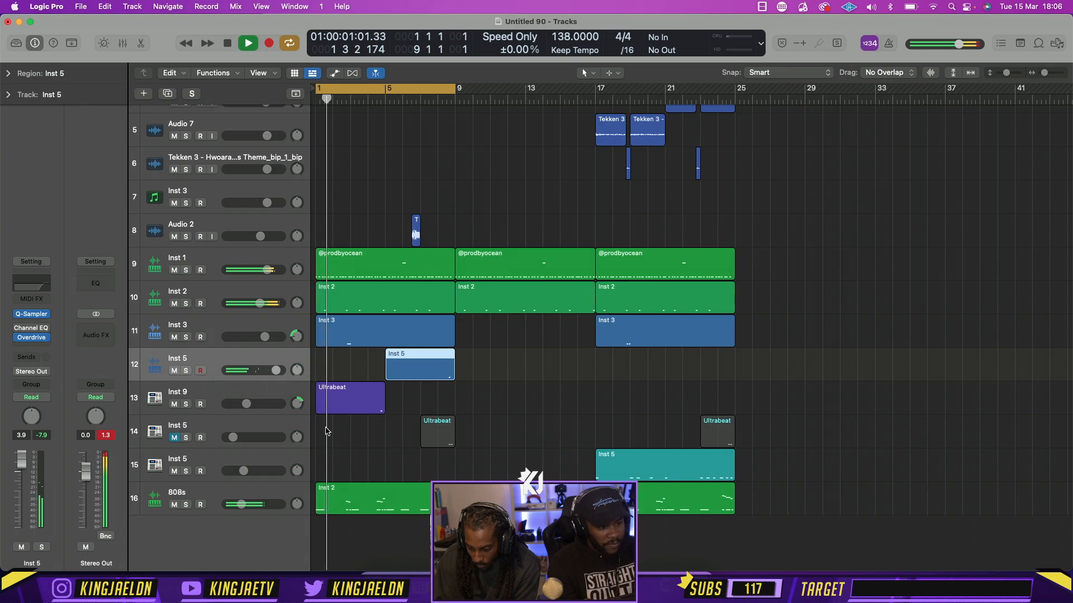
Audition the Inst 3 track in solo and in the mix around bar 3, raising its volume past +4.1 dB
{"action": "left_click", "coordinate": [186, 337]}
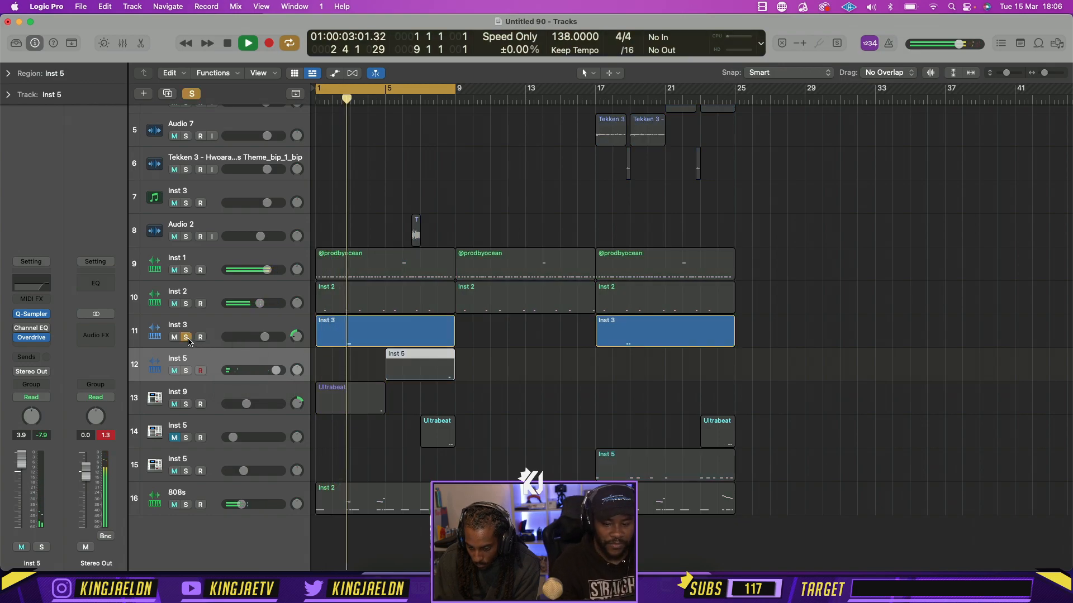
{"action": "left_click", "coordinate": [186, 337]}
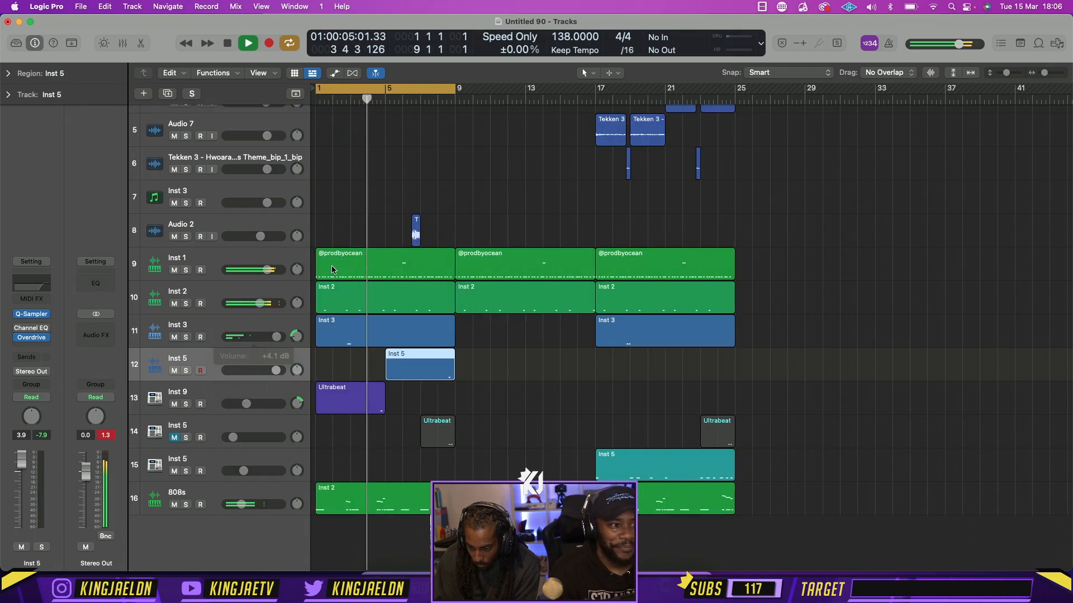
{"action": "left_click", "coordinate": [353, 100]}
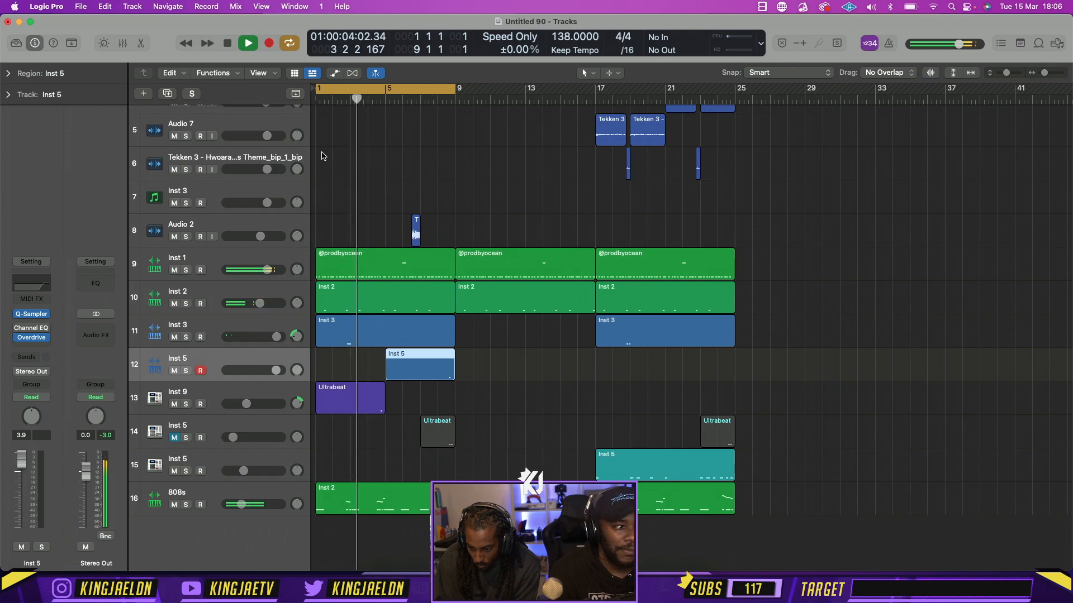
{"action": "left_click", "coordinate": [351, 100]}
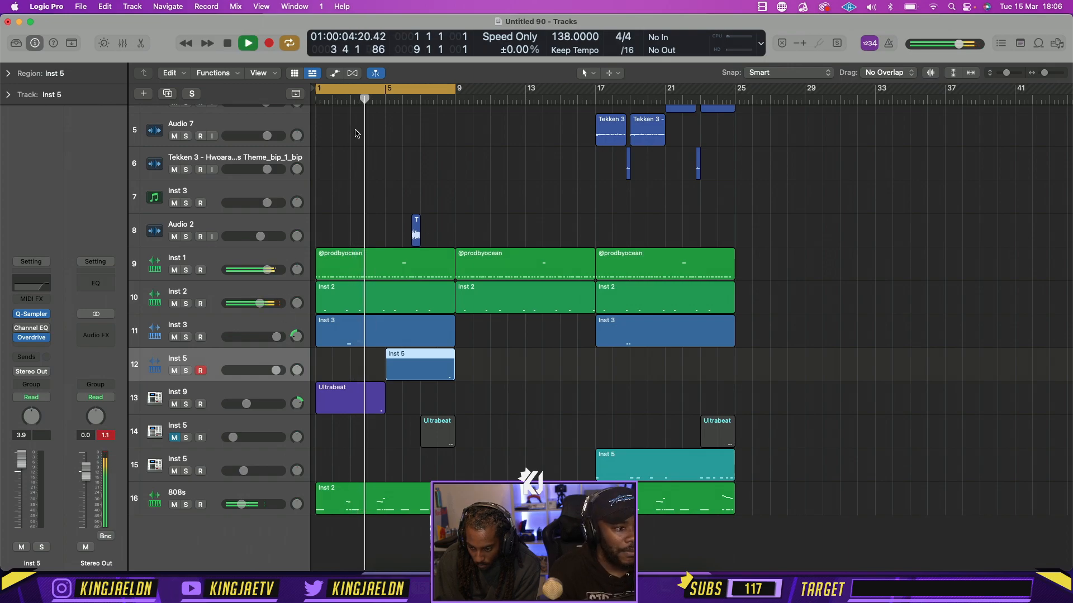
{"action": "left_click", "coordinate": [331, 100]}
{"action": "left_click_drag", "start_coordinate": [276, 337], "coordinate": [279, 337]}
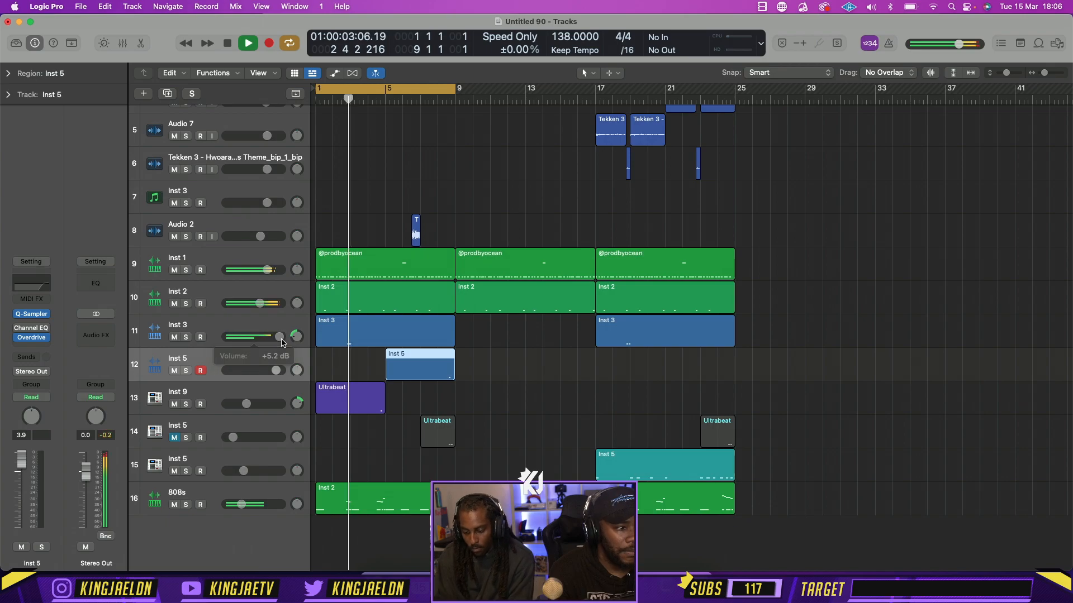
Solo the Inst 5 track with the teal Ultrabeat regions, raise its volume while replaying bar 8, and clear its solo and mute
{"action": "left_click", "coordinate": [186, 438]}
{"action": "left_click", "coordinate": [439, 105]}
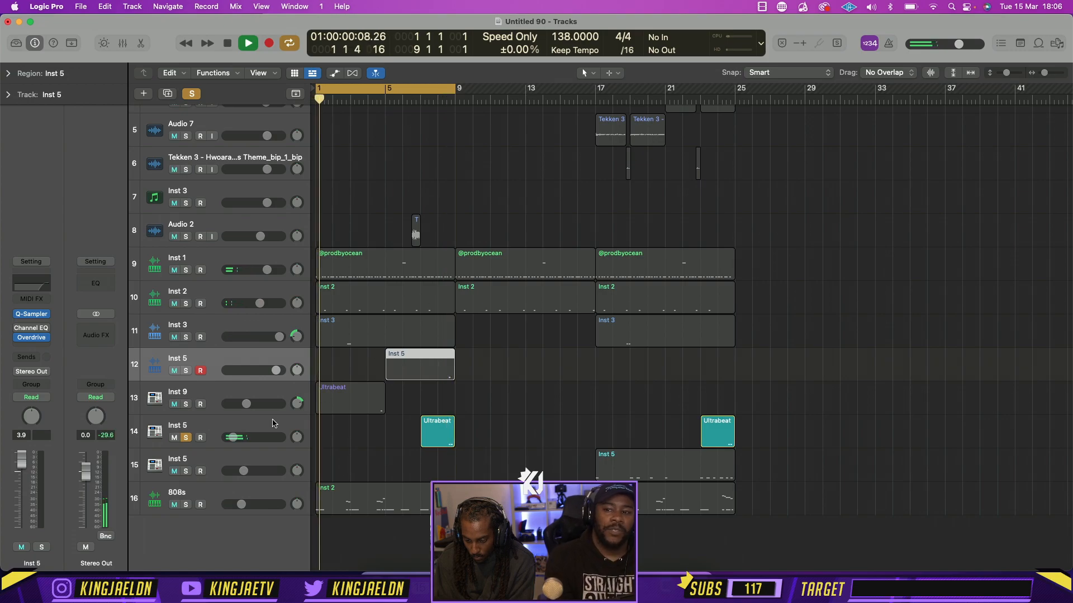
{"action": "left_click_drag", "start_coordinate": [233, 438], "coordinate": [268, 437]}
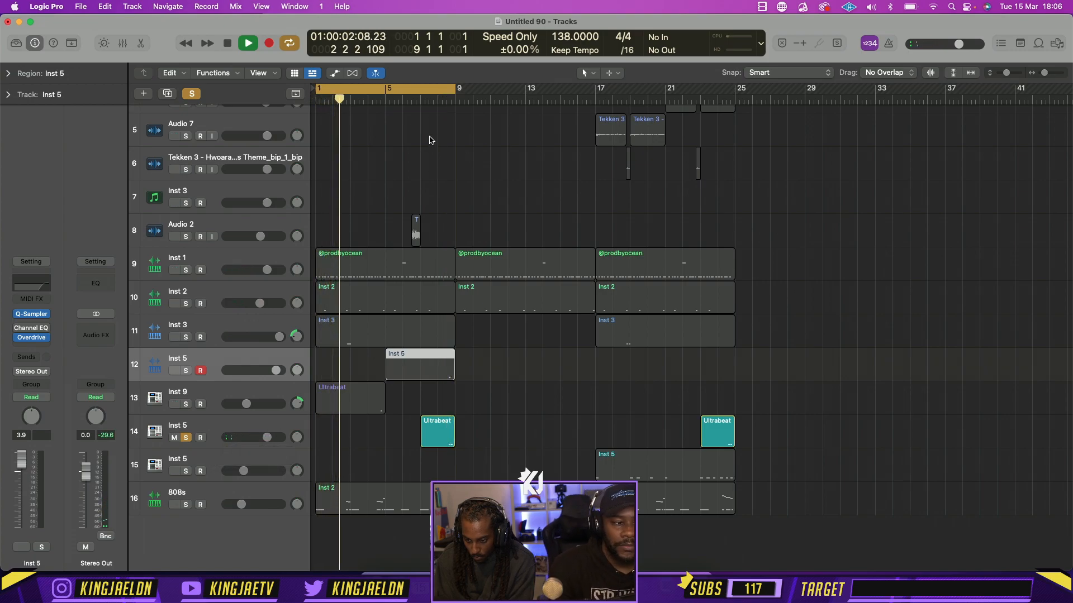
{"action": "left_click", "coordinate": [436, 102]}
{"action": "left_click", "coordinate": [191, 94]}
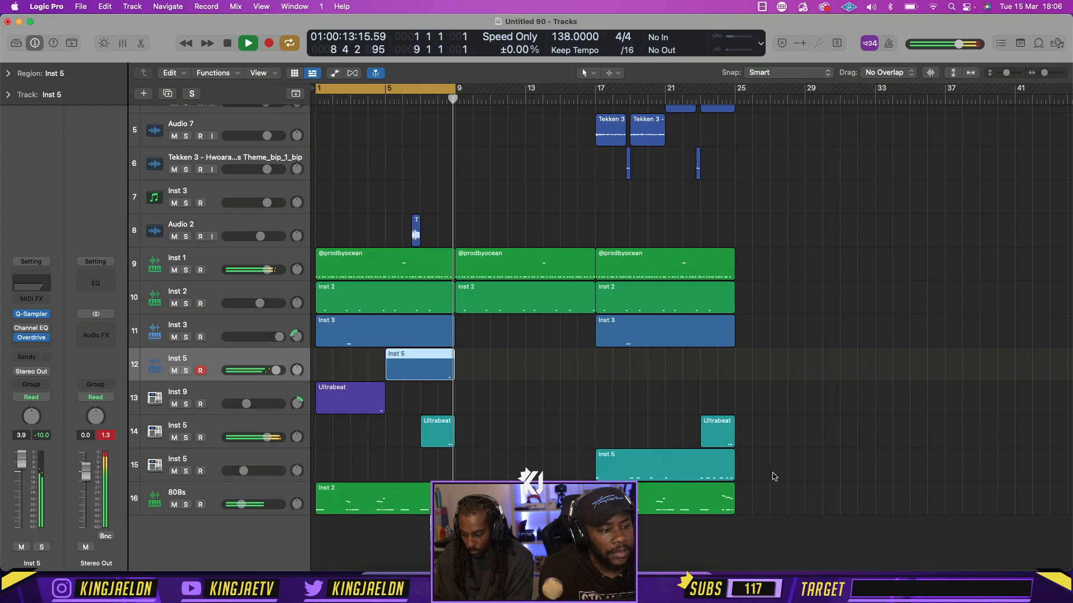
Delete the Inst 5 and 808s regions from bar 17 and the Ultrabeat region at bar 23, and stop playback
{"action": "left_click", "coordinate": [659, 455]}
{"action": "key", "text": "Delete"}
{"action": "key", "text": "space"}
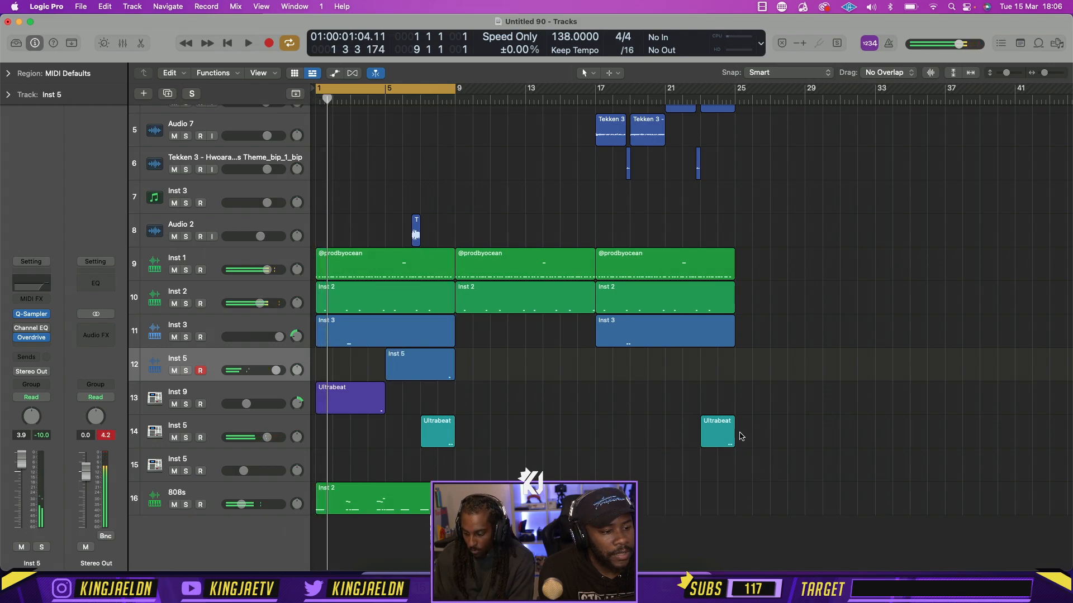
Create a MIDI region at bar 1 on the emptied Inst 5 track above the 808s and extend it to bar 9
{"action": "right_click", "coordinate": [320, 472]}
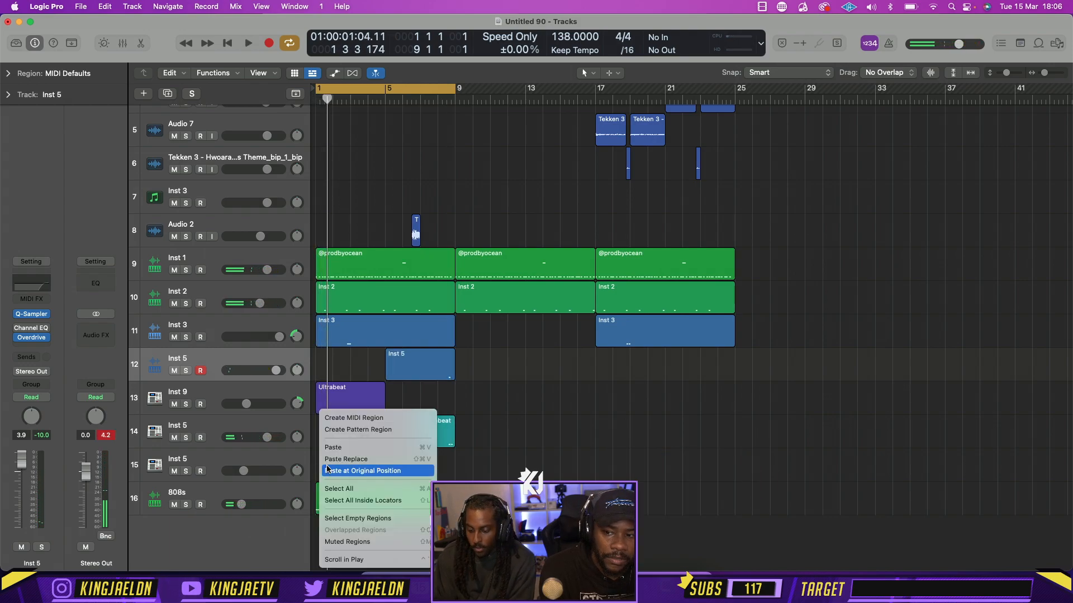
{"action": "left_click", "coordinate": [339, 420]}
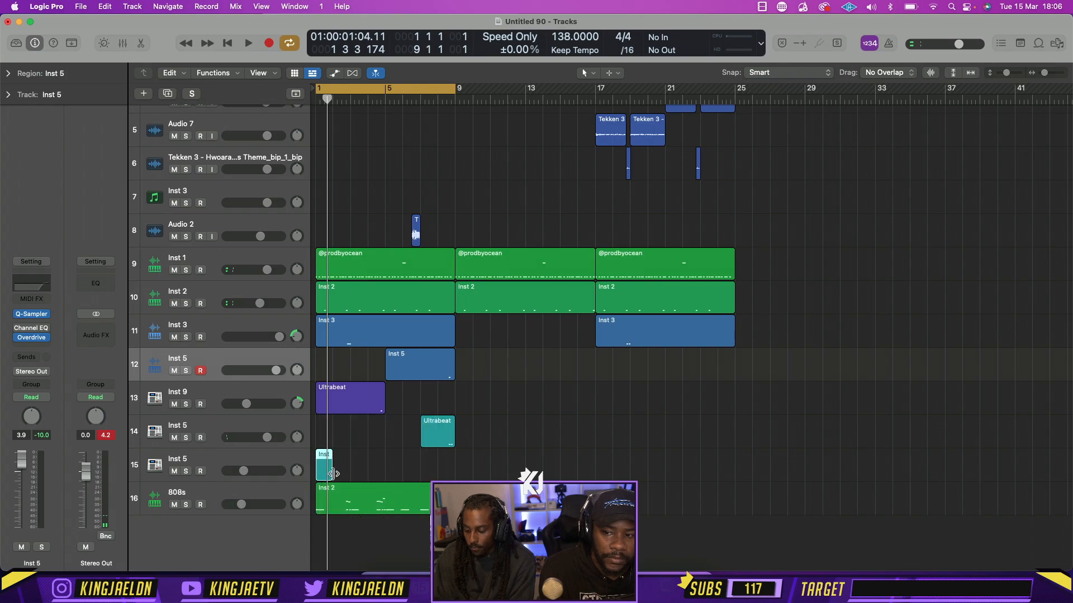
{"action": "left_click_drag", "start_coordinate": [332, 474], "coordinate": [454, 473]}
Draw a C3 note at the start of bar 1 in the new Inst 5 region, set its velocity to 127 and play it
{"action": "double_click", "coordinate": [409, 473]}
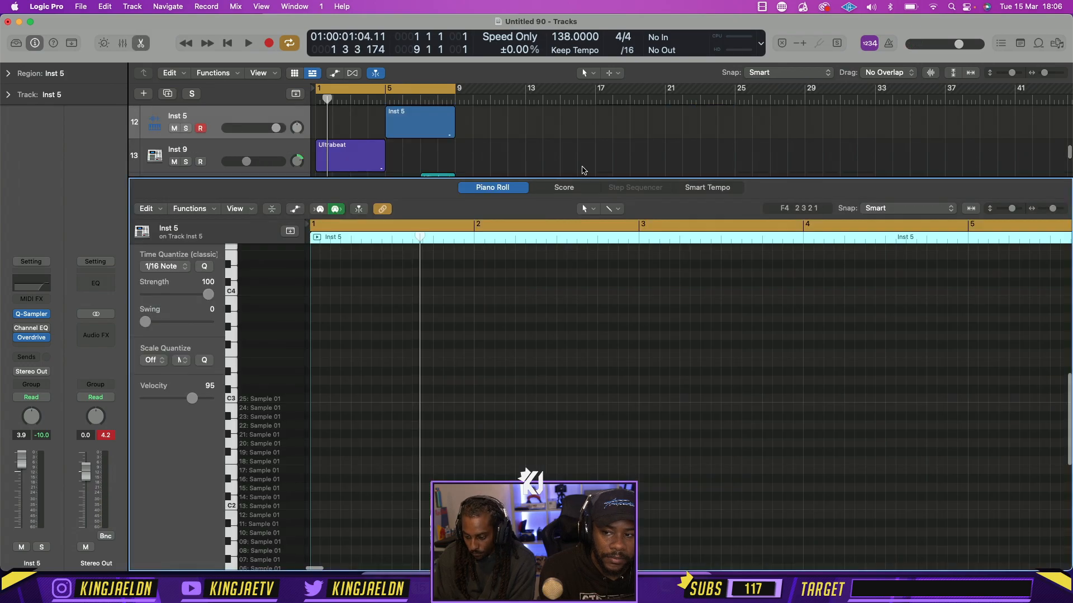
{"action": "left_click", "coordinate": [587, 208]}
{"action": "left_click", "coordinate": [608, 233]}
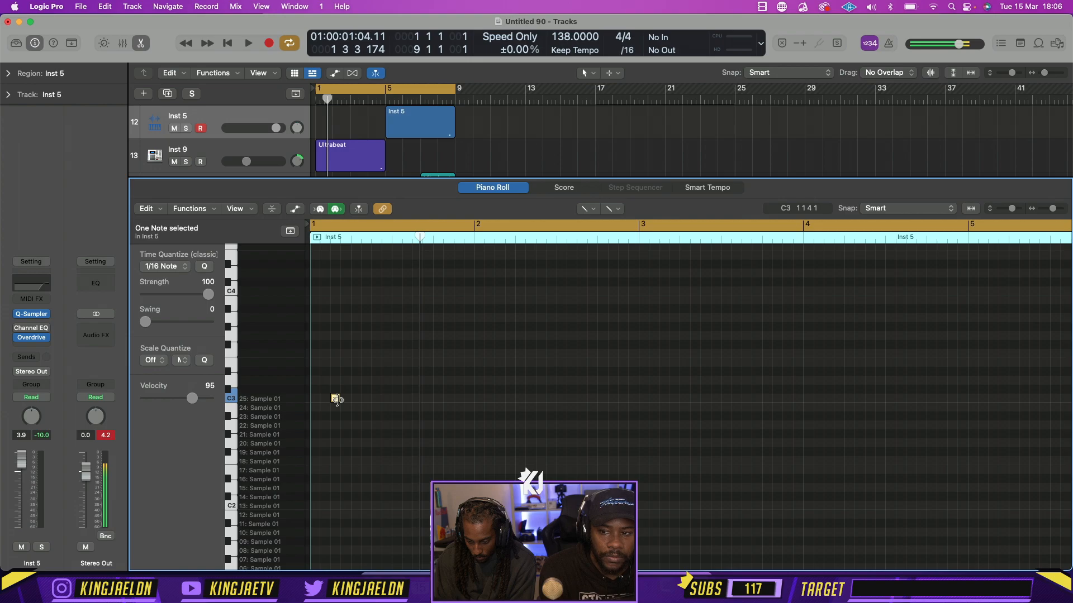
{"action": "left_click", "coordinate": [317, 399]}
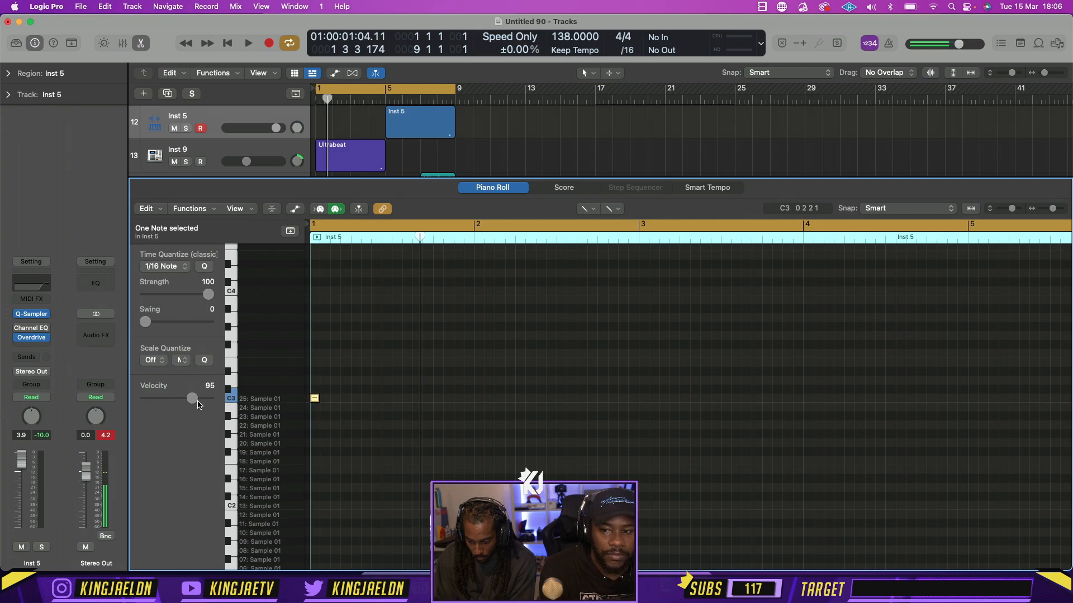
{"action": "key", "text": "space"}
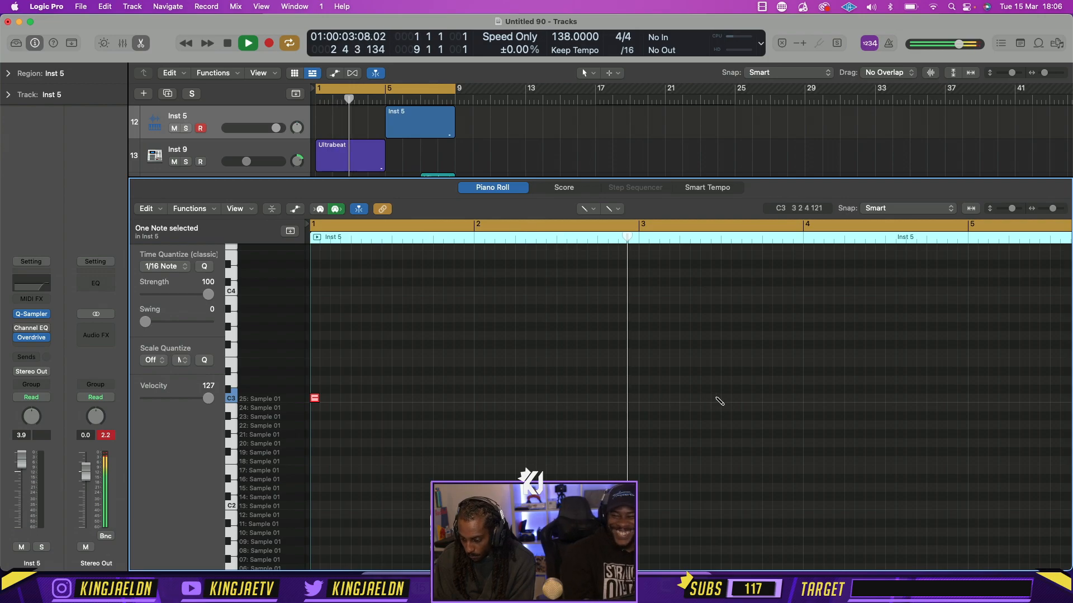
Add C3 notes at the start of bar 3 and at 3 3 2, and set the cycle range to bar 3
{"action": "left_click", "coordinate": [642, 399]}
{"action": "key", "text": "space"}
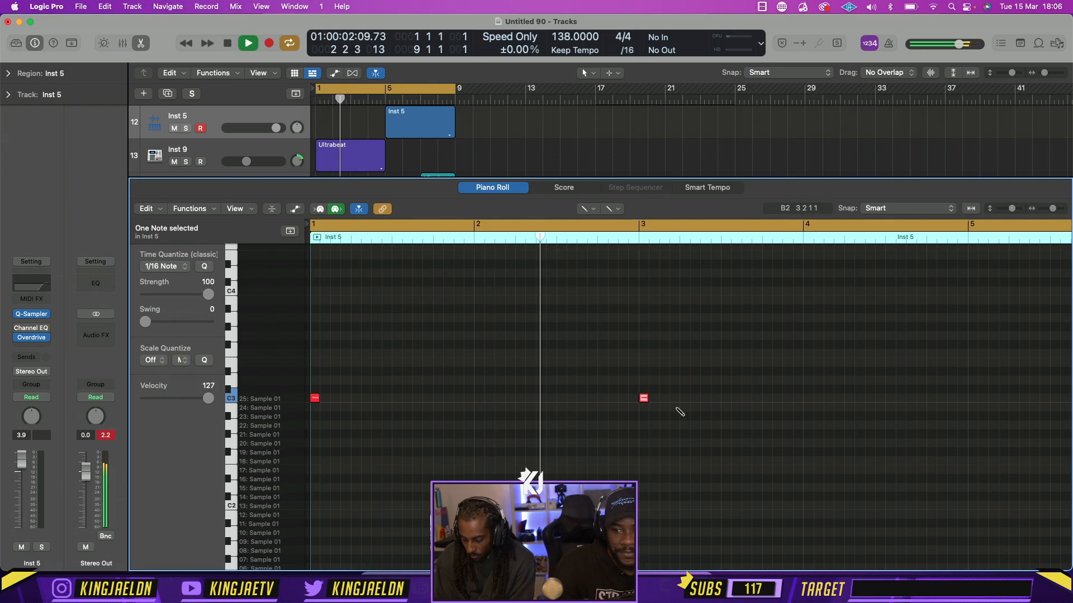
{"action": "left_click", "coordinate": [736, 398]}
{"action": "key", "text": "super+u"}
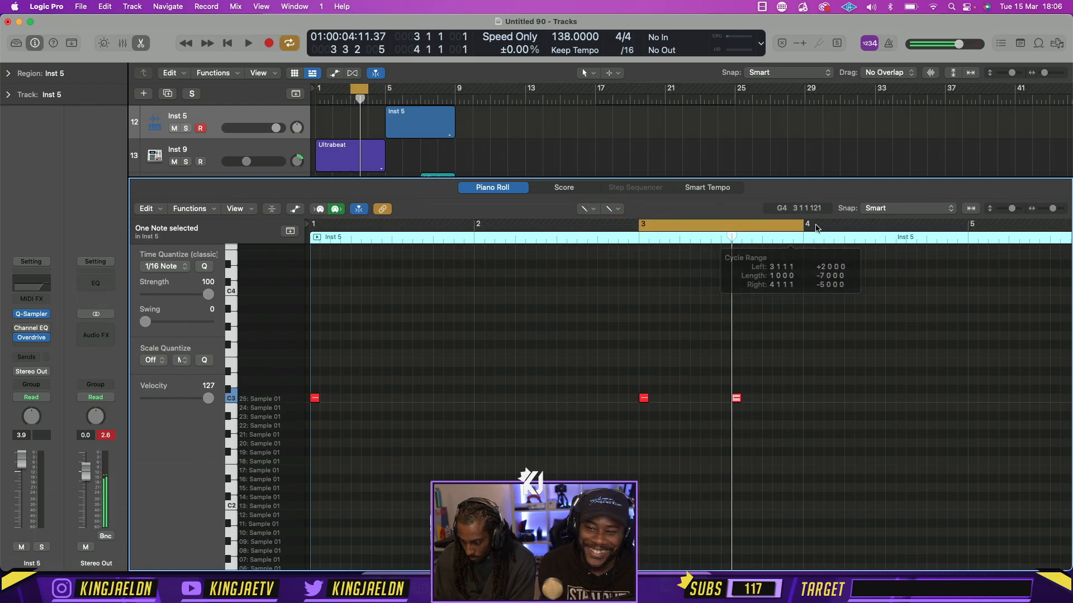
Move the second bar-3 C3 note to 3 2 3, extend the cycle range to bar 5 and play it
{"action": "key", "text": "space"}
{"action": "scroll", "coordinate": [814, 338], "scroll_direction": "right", "scroll_amount": 3}
{"action": "key", "text": "space"}
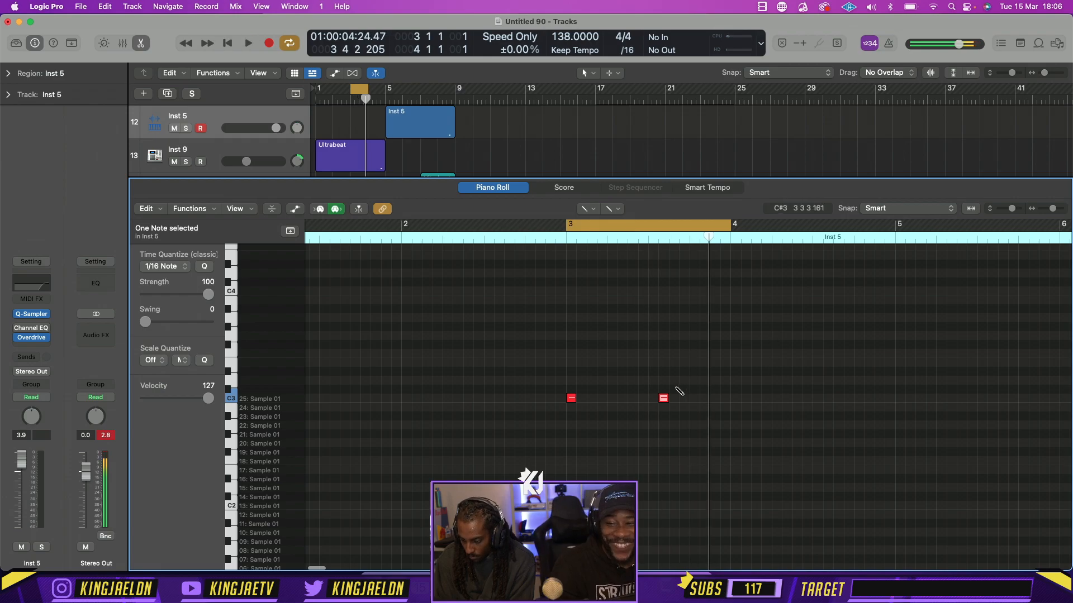
{"action": "left_click_drag", "start_coordinate": [665, 398], "coordinate": [674, 398]}
{"action": "key", "text": "space"}
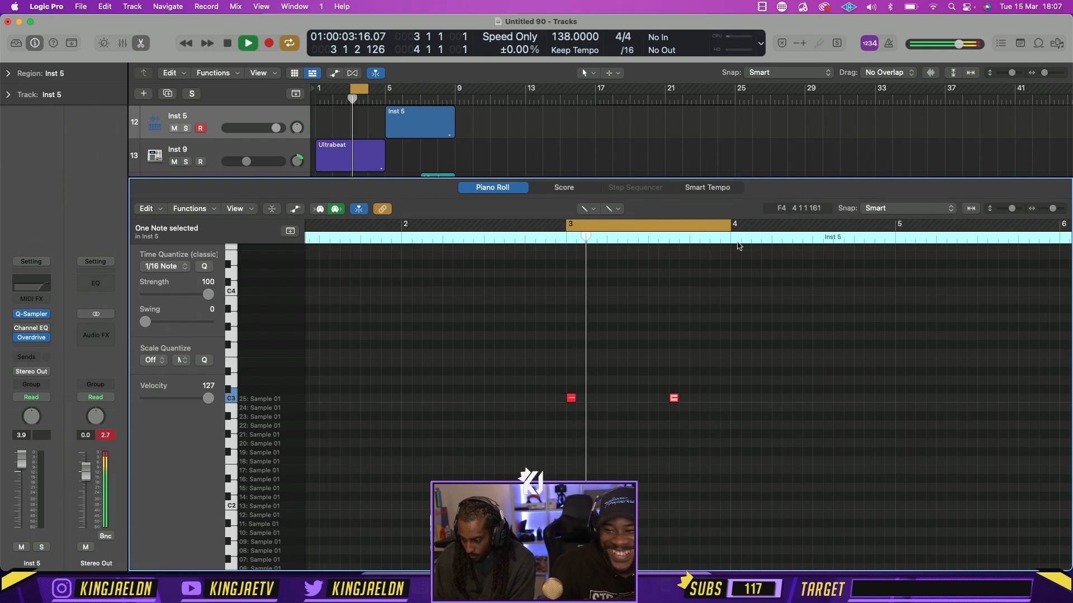
{"action": "left_click_drag", "start_coordinate": [730, 228], "coordinate": [895, 227]}
{"action": "key", "text": "space"}
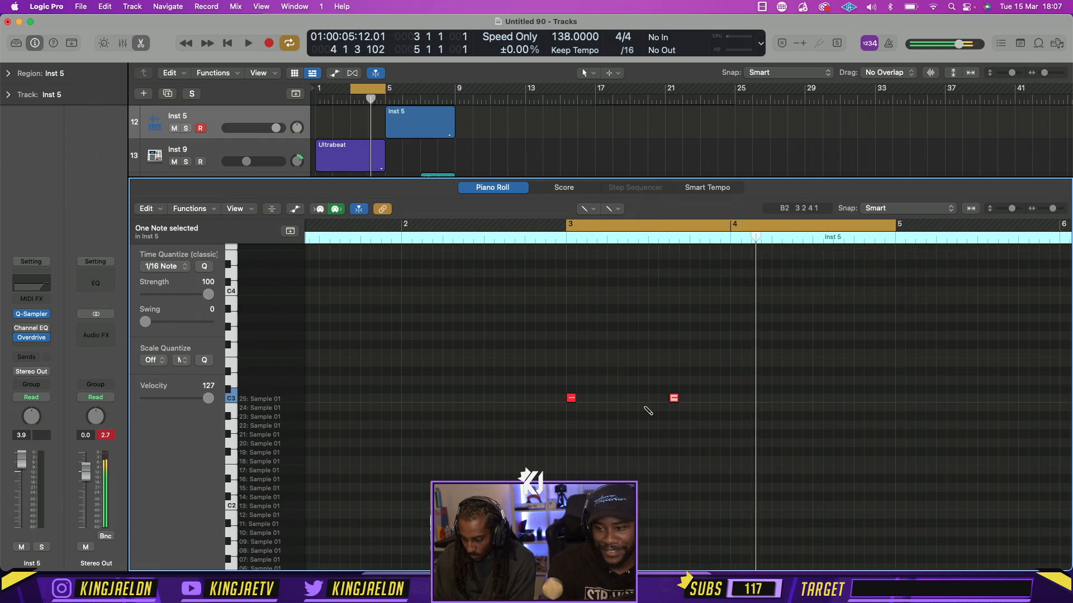
{"action": "left_click_drag", "start_coordinate": [673, 398], "coordinate": [632, 398]}
{"action": "key", "text": "space"}
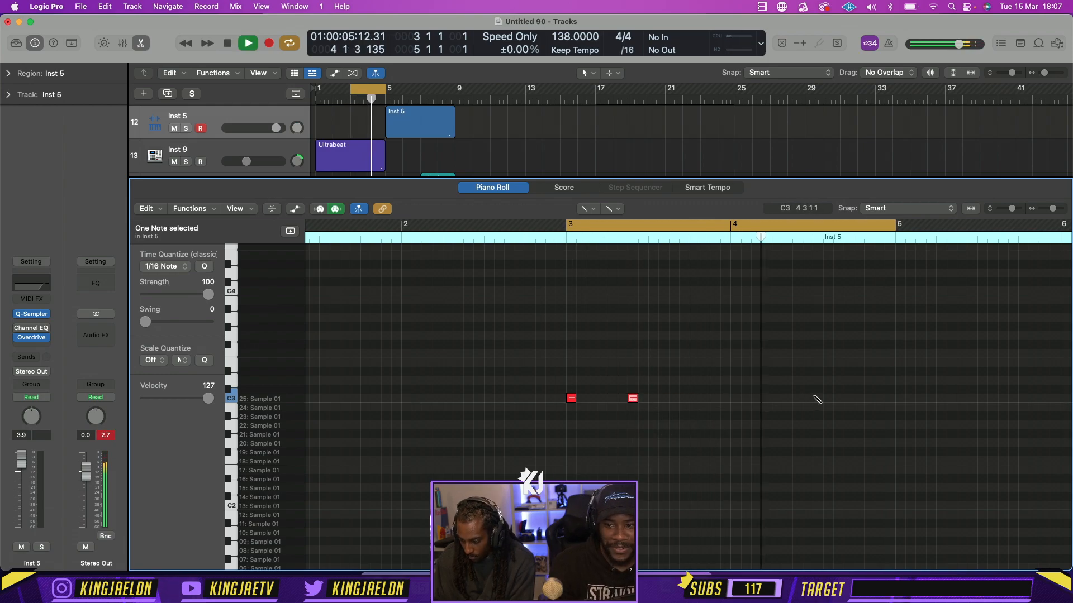
Add C3 notes at 4 2 1 and 4 4 1 in the Inst 5 region and play the loop
{"action": "key", "text": "space"}
{"action": "scroll", "coordinate": [787, 313], "scroll_direction": "right", "scroll_amount": 3}
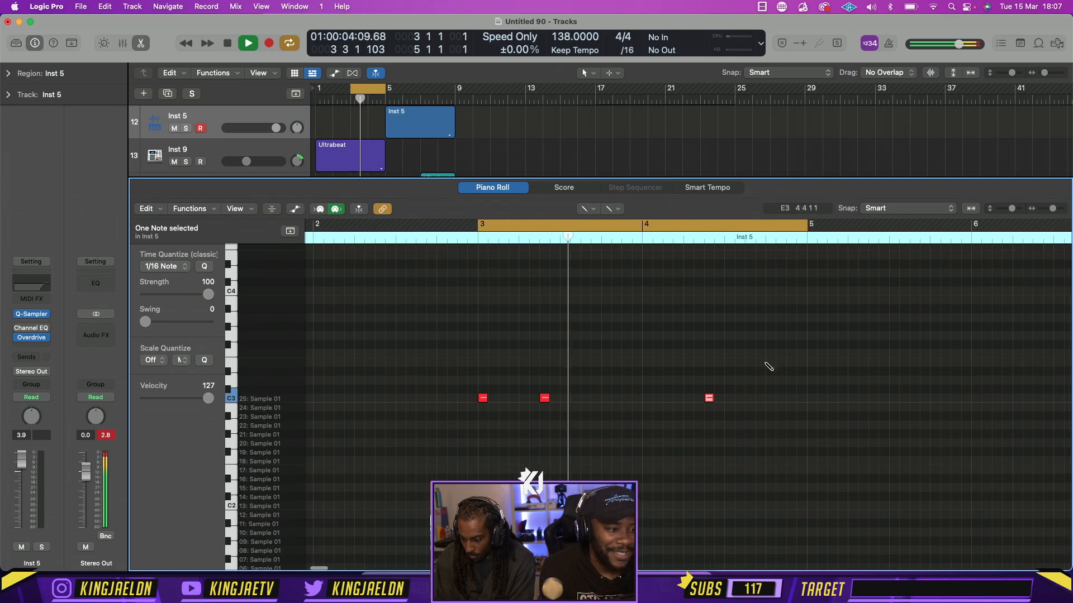
{"action": "left_click", "coordinate": [770, 398]}
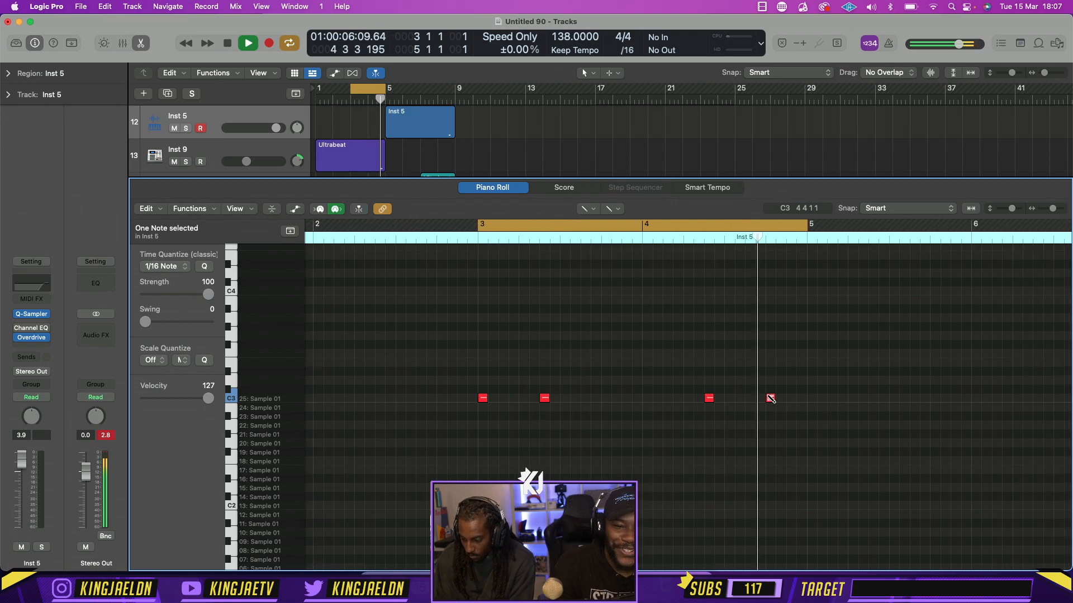
{"action": "key", "text": "space"}
{"action": "left_click_drag", "start_coordinate": [709, 398], "coordinate": [690, 400]}
{"action": "key", "text": "space"}
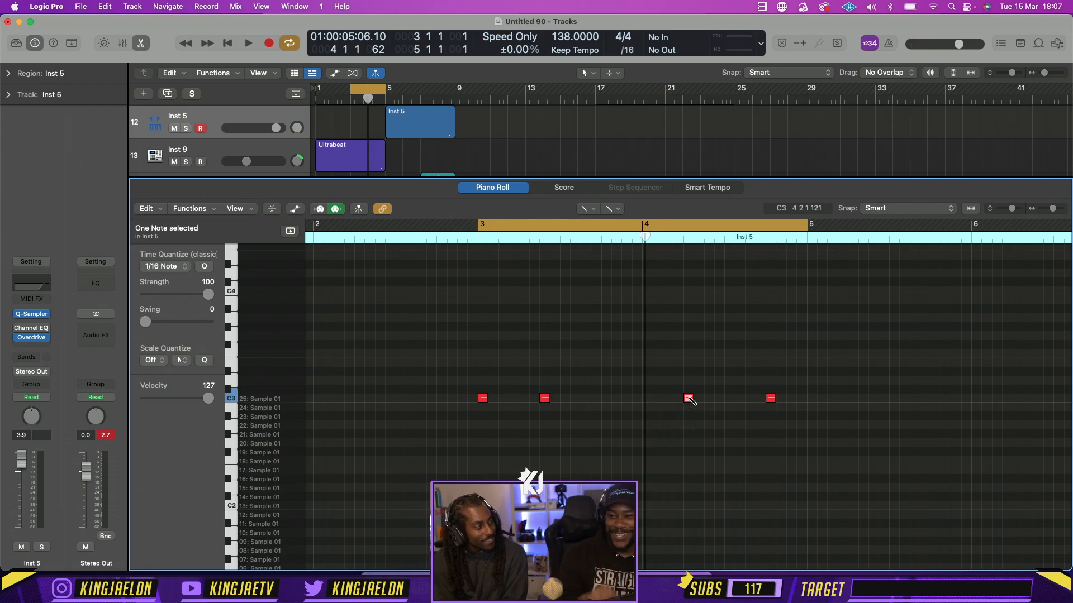
{"action": "key", "text": "space"}
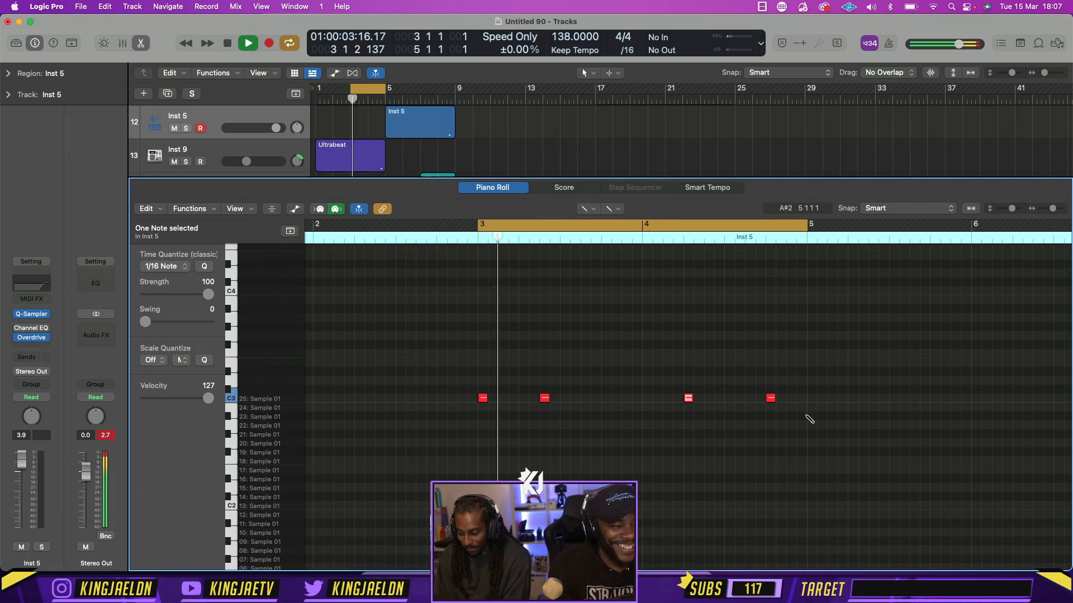
Move the first bar-4 note to 4 1 3, add a C3 note at 4 3 1 and play the pattern
{"action": "scroll", "coordinate": [810, 419], "scroll_direction": "right", "scroll_amount": 3}
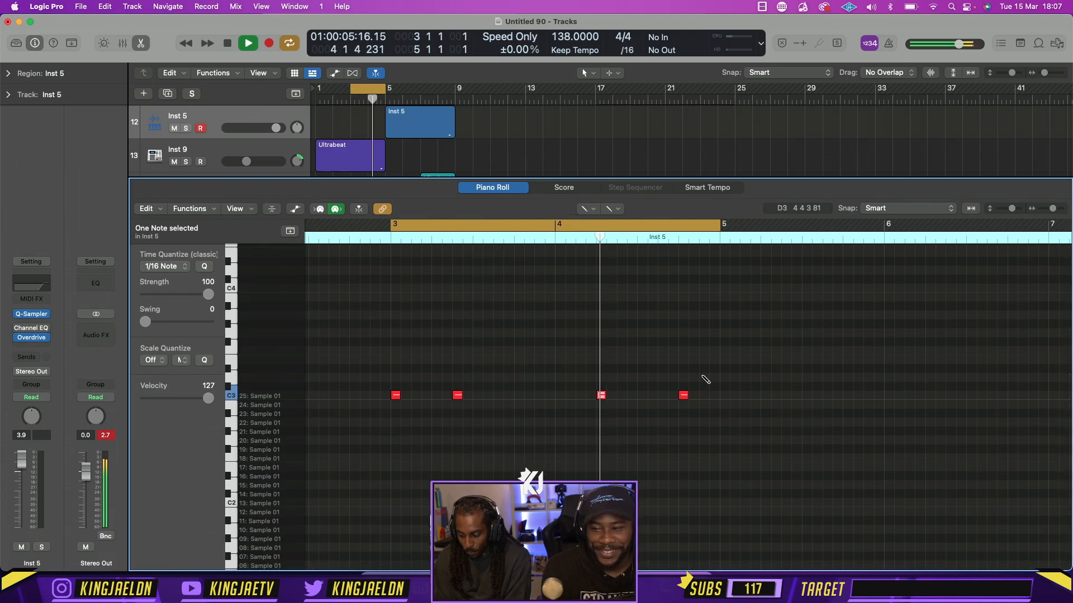
{"action": "key", "text": "space"}
{"action": "left_click_drag", "start_coordinate": [602, 401], "coordinate": [582, 400]}
{"action": "key", "text": "space"}
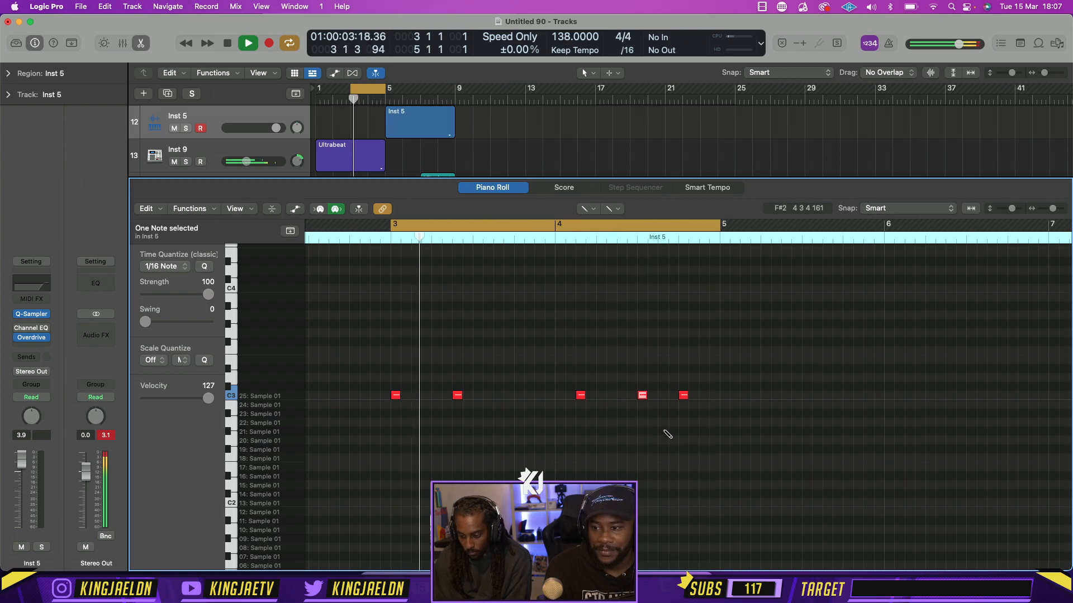
Shorten the Inst 5 region above the 808s to end at bar 5, repeat it once, and set the cycle range to bars 5–9
{"action": "left_click_drag", "start_coordinate": [349, 89], "coordinate": [316, 90]}
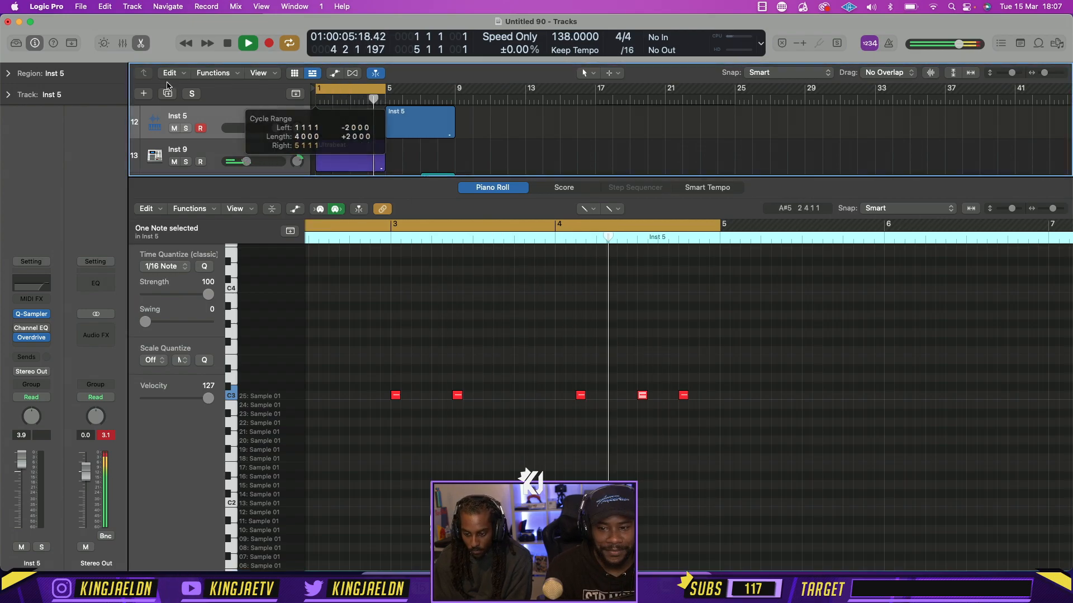
{"action": "key", "text": "p"}
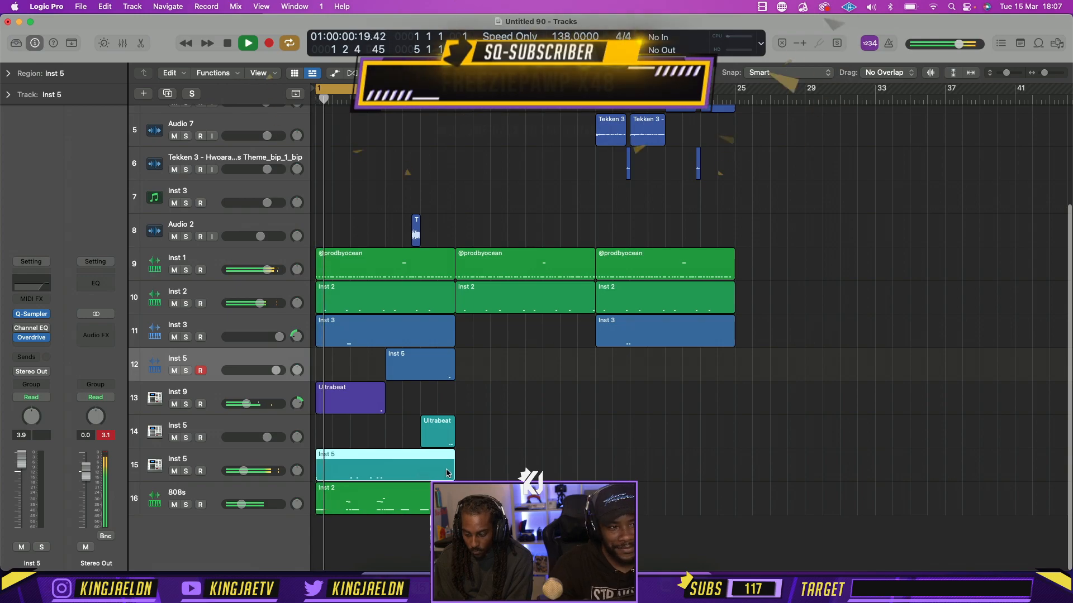
{"action": "left_click_drag", "start_coordinate": [453, 469], "coordinate": [383, 469]}
{"action": "key", "text": "super+r"}
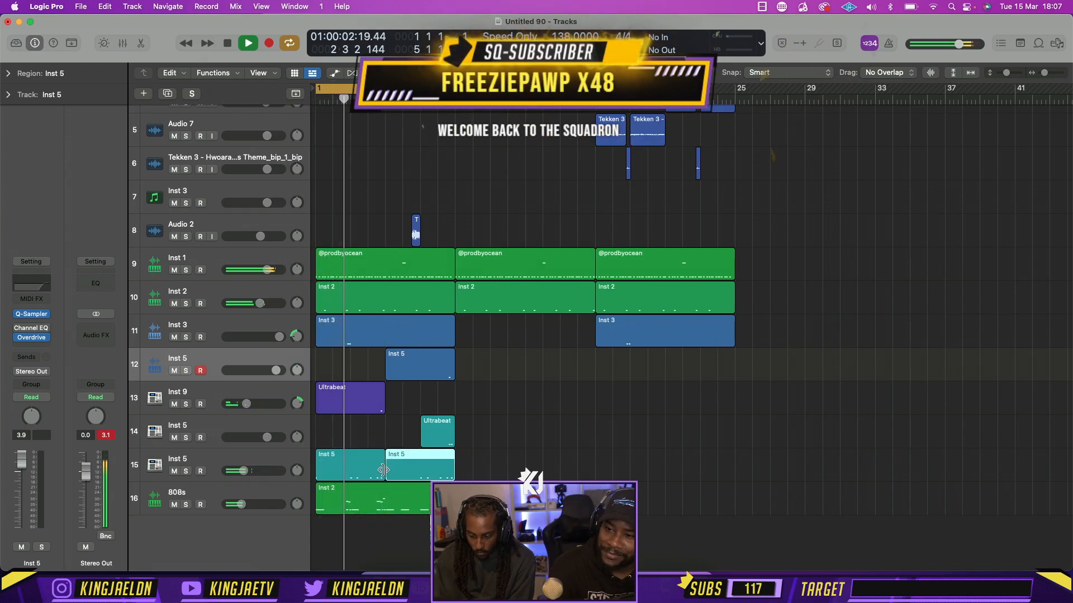
{"action": "left_click_drag", "start_coordinate": [383, 90], "coordinate": [433, 89]}
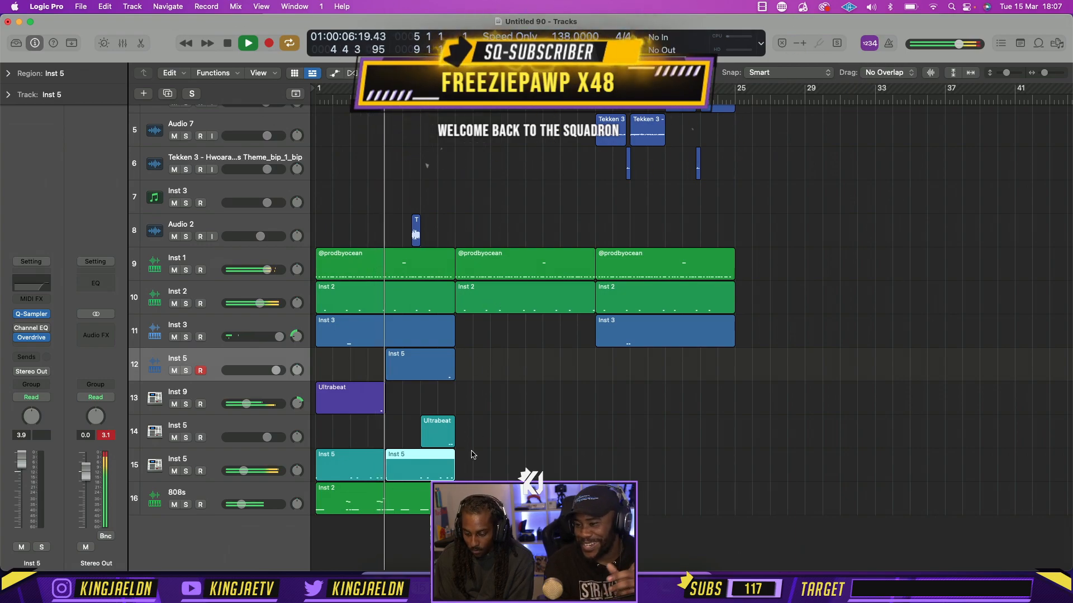
Join the two Inst 5 regions above the 808s into one region spanning bars 1 to 9 and play it
{"action": "key", "text": "space"}
{"action": "left_click", "coordinate": [347, 463], "text": "shift"}
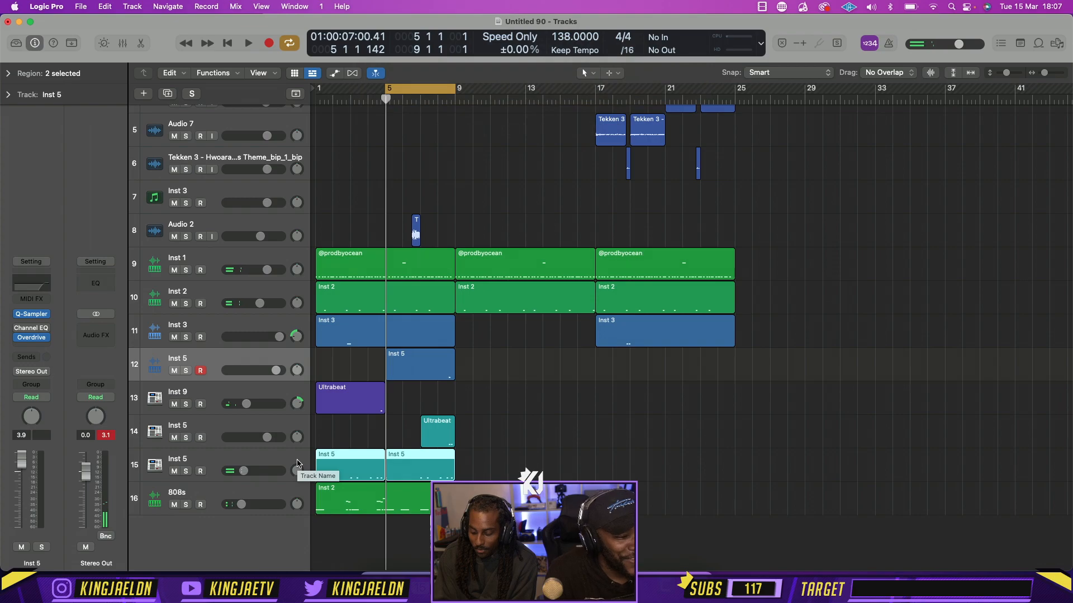
{"action": "key", "text": "space"}
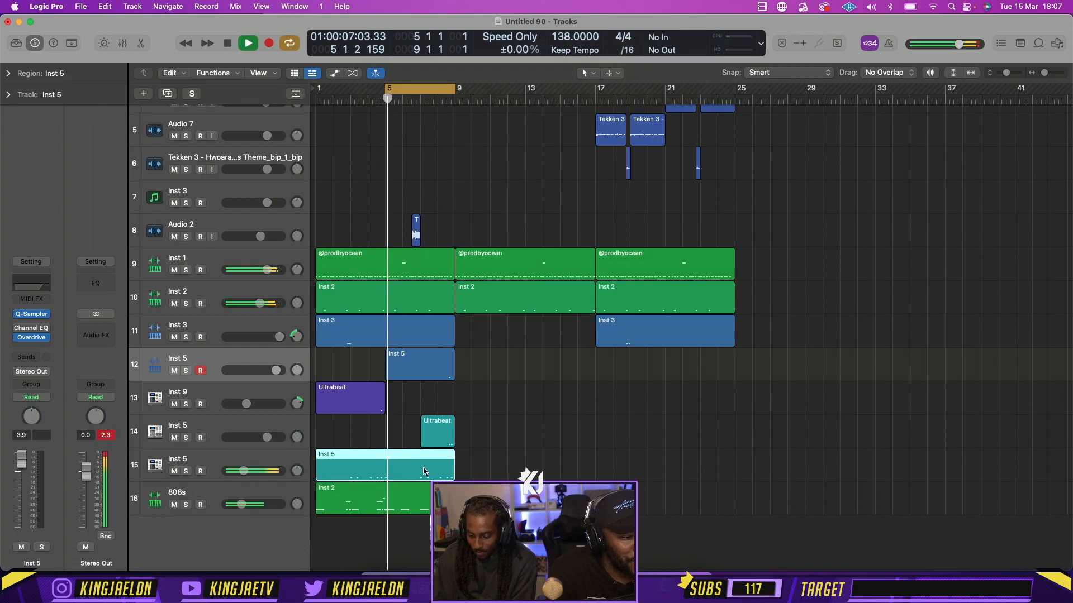
Open the joined Inst 5 region in the piano roll and add C3 notes at 6 1 3 and 6 4 1
{"action": "double_click", "coordinate": [393, 453]}
{"action": "key", "text": "space"}
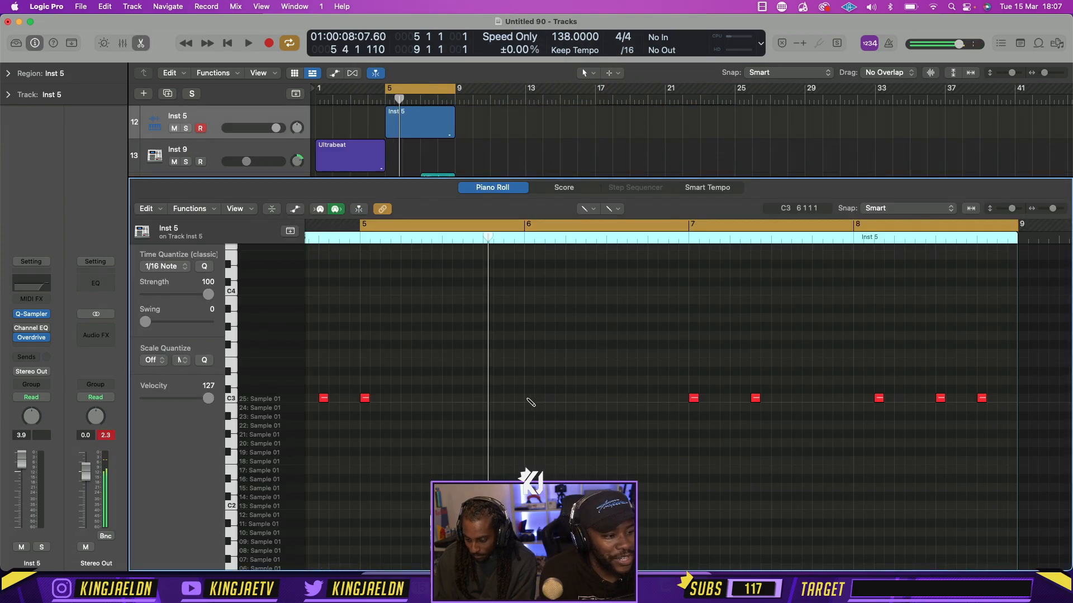
{"action": "left_click_drag", "start_coordinate": [529, 397], "coordinate": [550, 399]}
{"action": "key", "text": "space"}
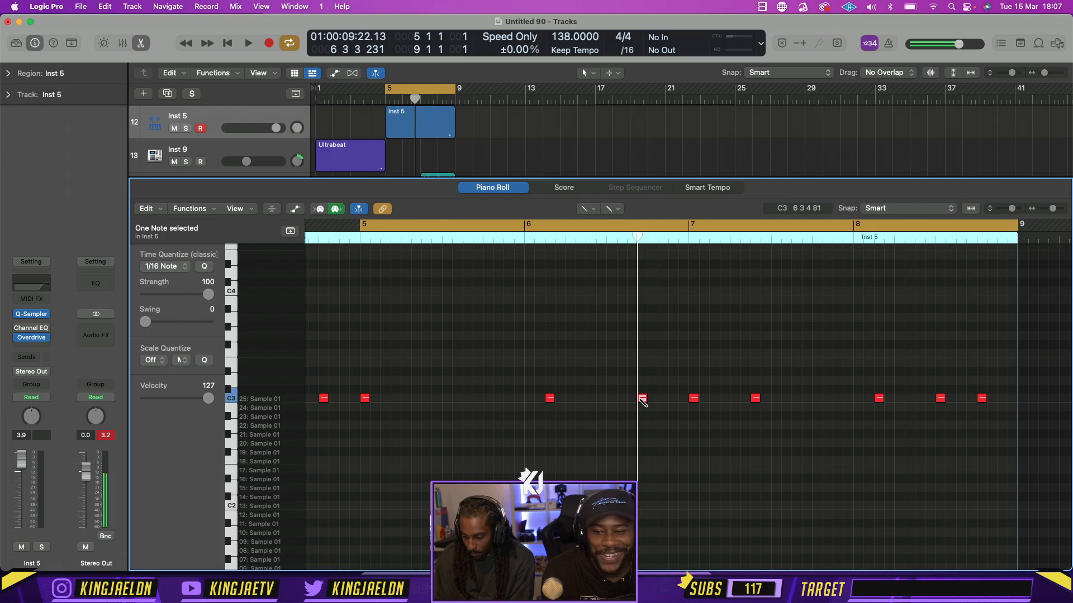
{"action": "key", "text": "space"}
{"action": "left_click_drag", "start_coordinate": [642, 399], "coordinate": [650, 400]}
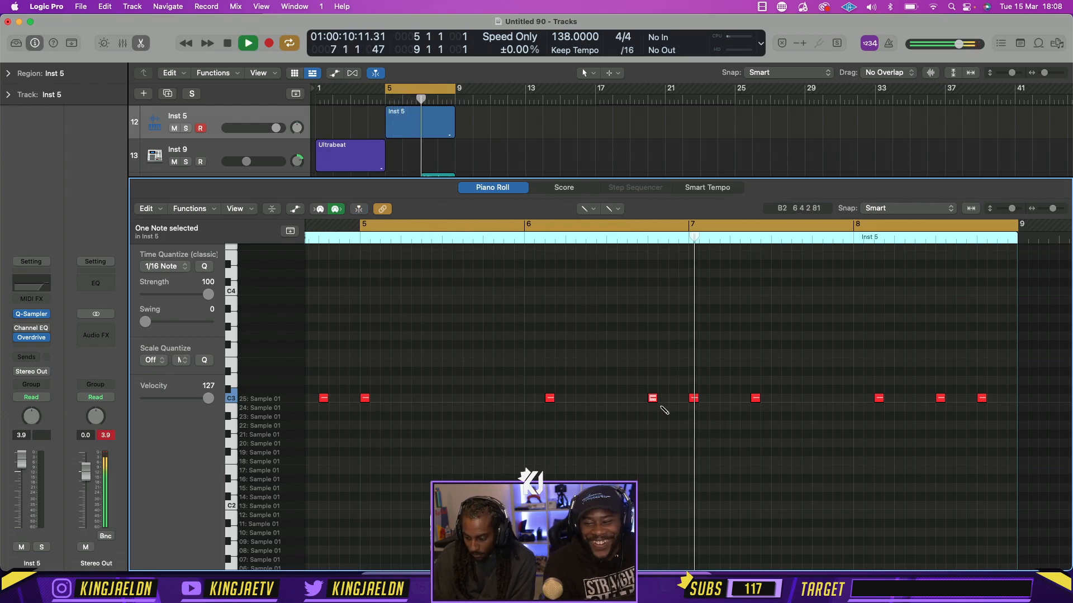
Add another C3 note in bar 6 and shift the last two bar-6 notes to 6 3 1 and 6 3 3
{"action": "key", "text": "space"}
{"action": "key", "text": "space"}
{"action": "left_click", "coordinate": [629, 398]}
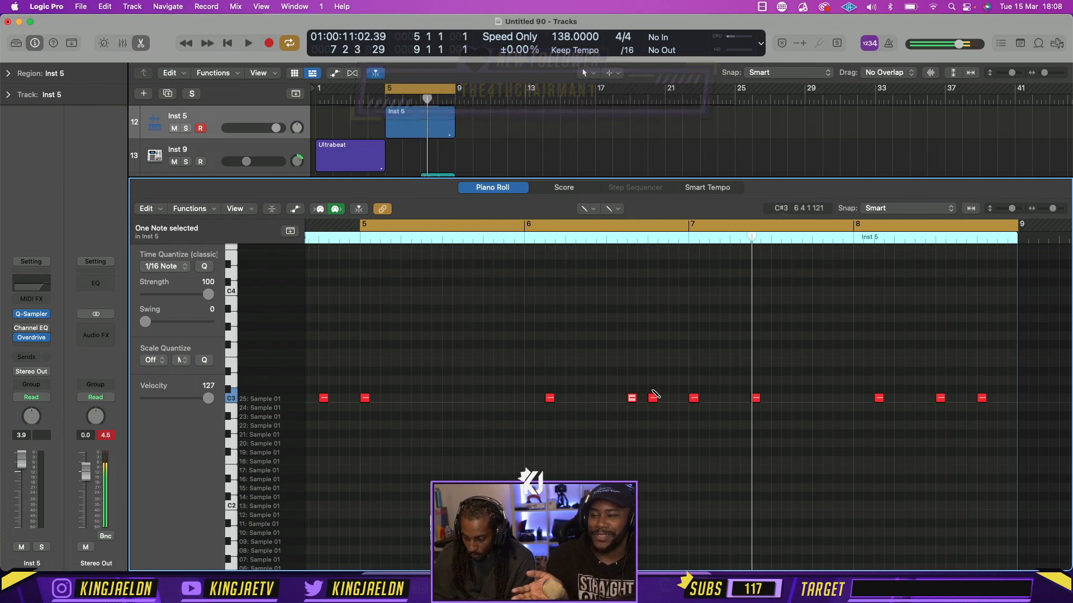
{"action": "left_click_drag", "start_coordinate": [636, 398], "coordinate": [611, 400]}
{"action": "key", "text": "space"}
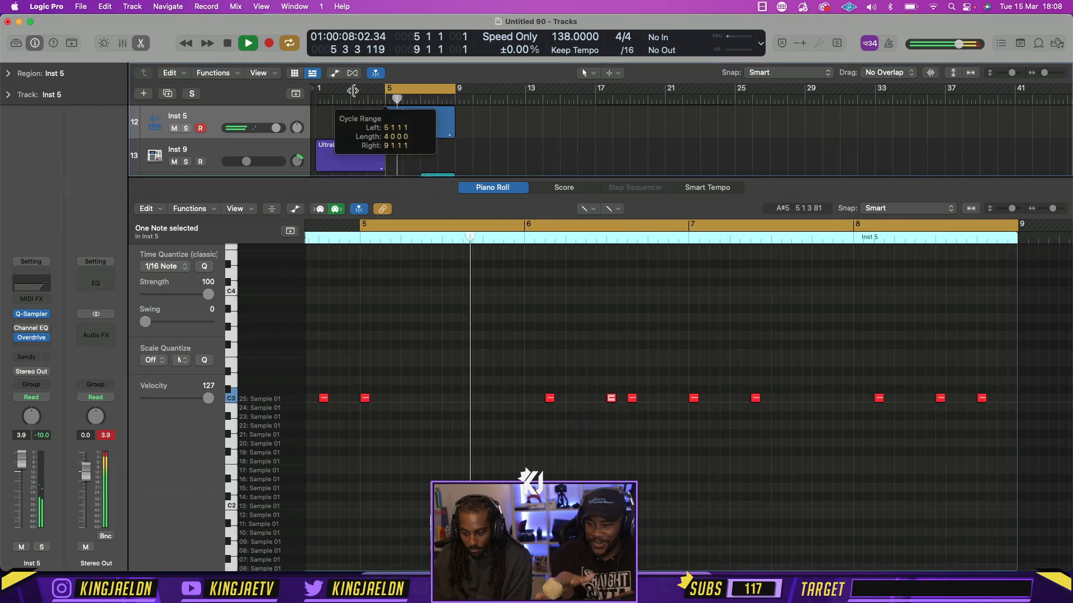
Repeat the bar 1–9 Inst 5 and 808s regions from bar 9, set the cycle range to bars 1–25 and start playback
{"action": "key", "text": "space"}
{"action": "left_click", "coordinate": [141, 43]}
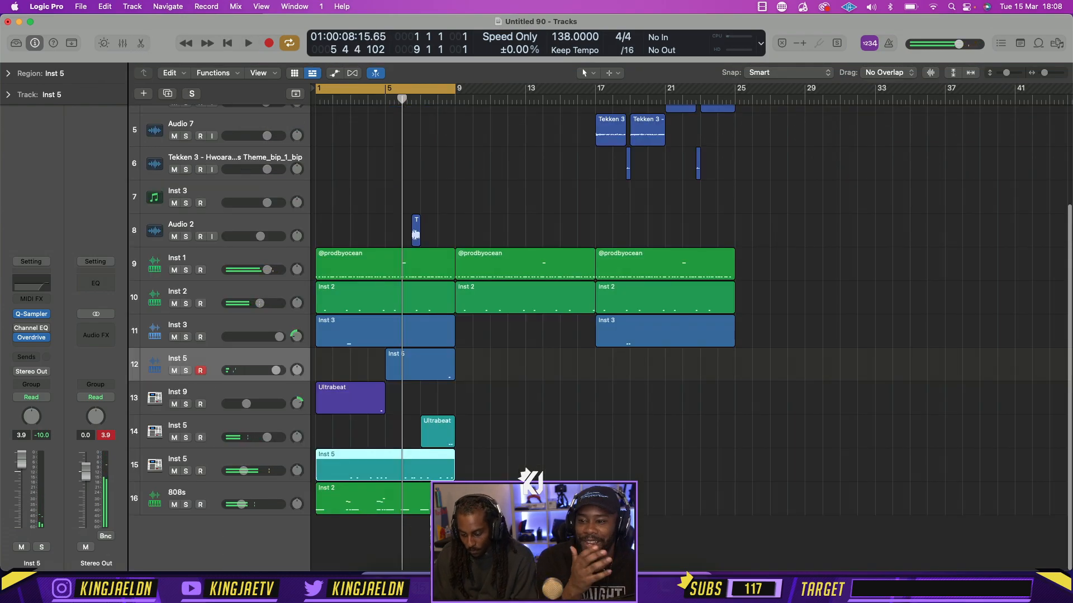
{"action": "left_click_drag", "start_coordinate": [399, 531], "coordinate": [375, 459]}
{"action": "key", "text": "super+r"}
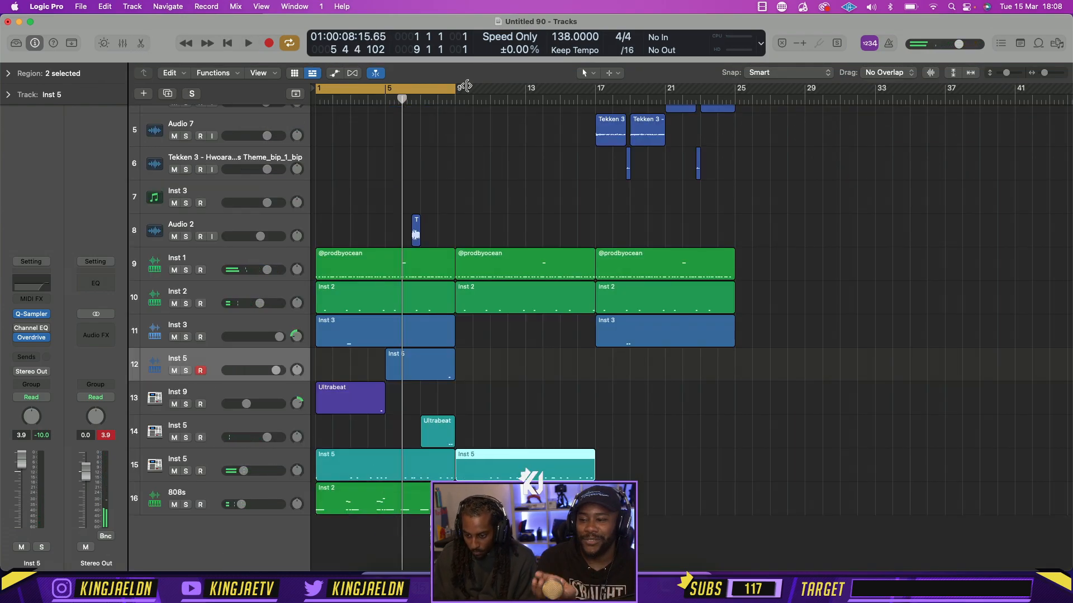
{"action": "left_click_drag", "start_coordinate": [466, 86], "coordinate": [678, 98]}
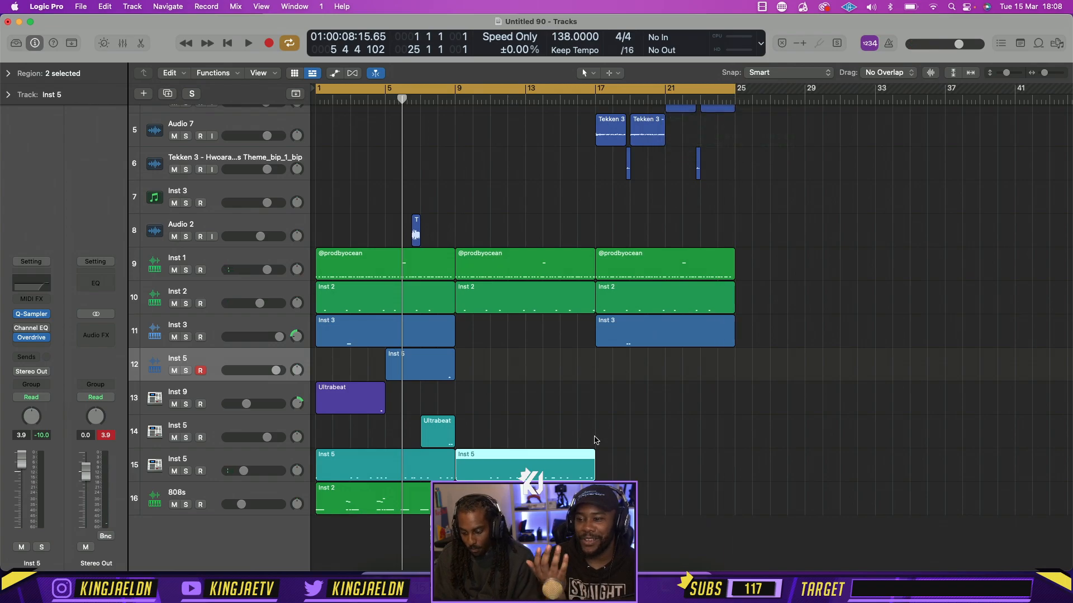
{"action": "left_click", "coordinate": [606, 499]}
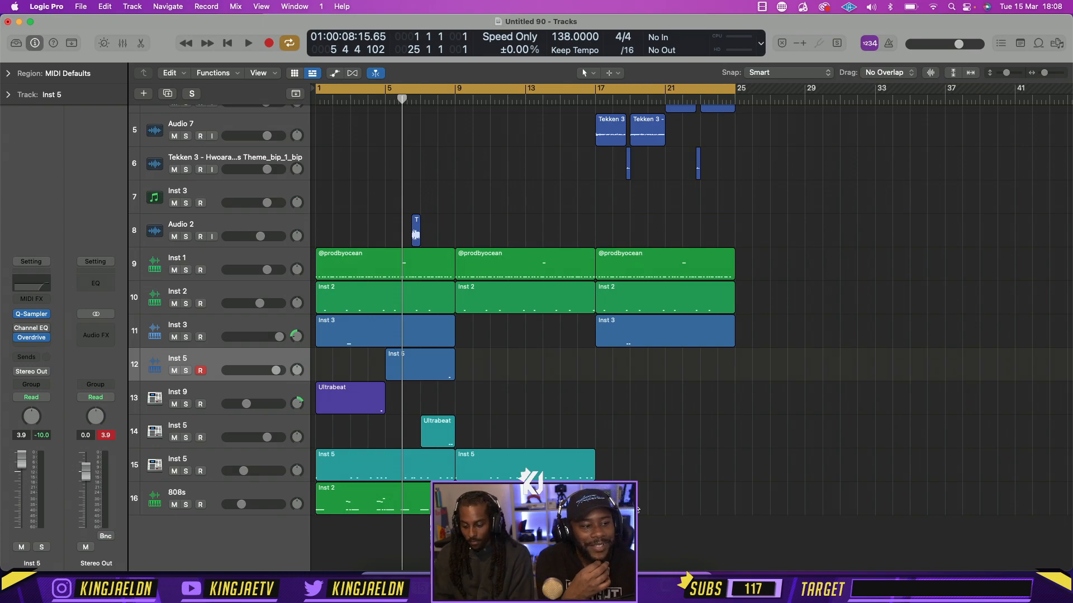
{"action": "key", "text": "space"}
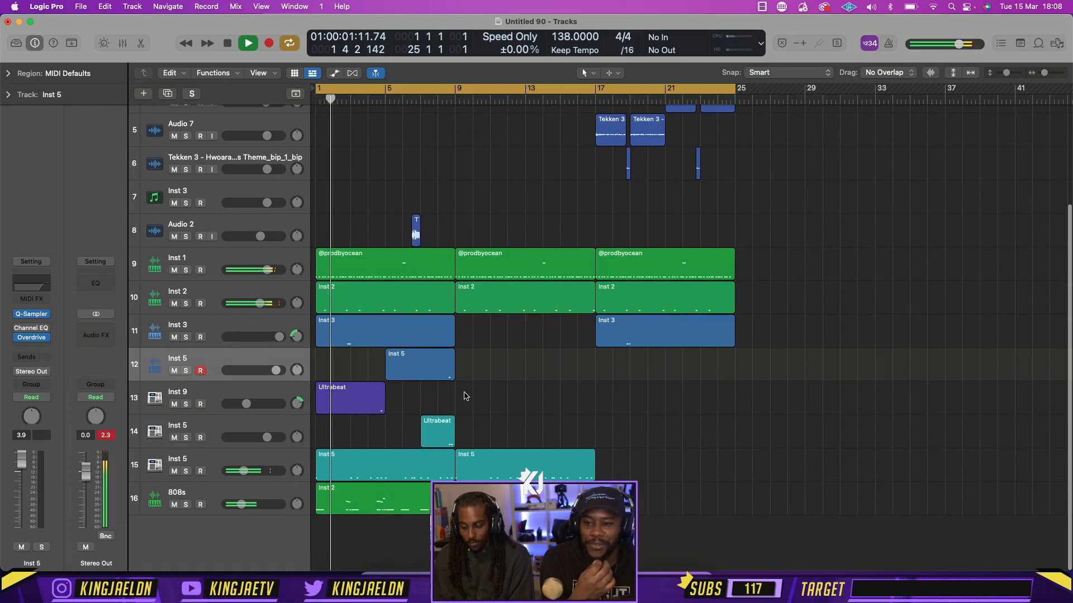
Repeat the first Inst 3, Inst 5 and purple Ultrabeat regions so the copies fill bars 9 to 17
{"action": "left_click_drag", "start_coordinate": [484, 407], "coordinate": [345, 345]}
{"action": "key", "text": "super+r"}
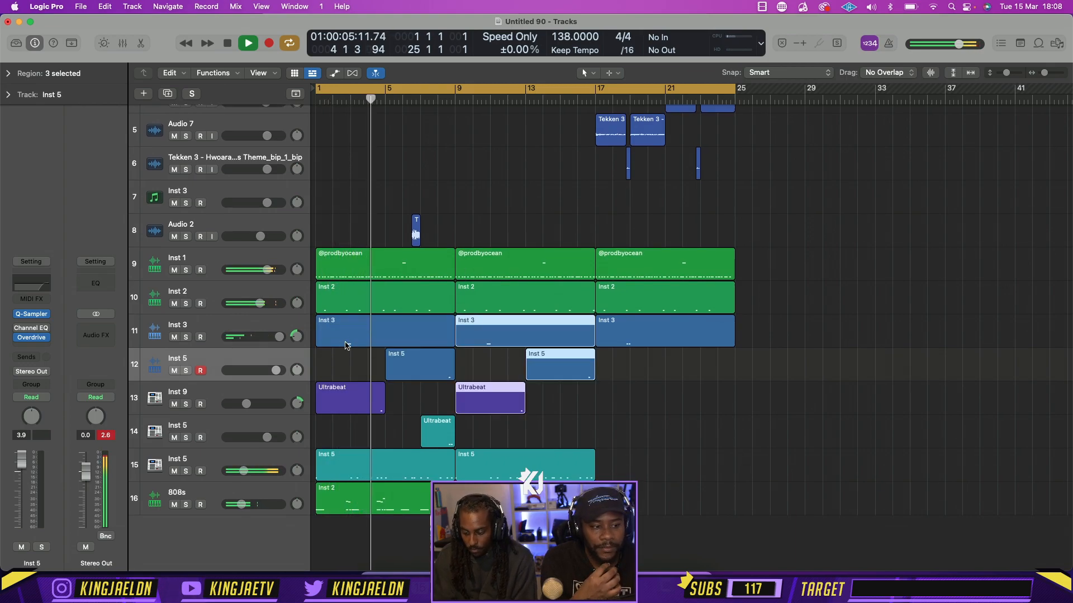
{"action": "left_click", "coordinate": [558, 426]}
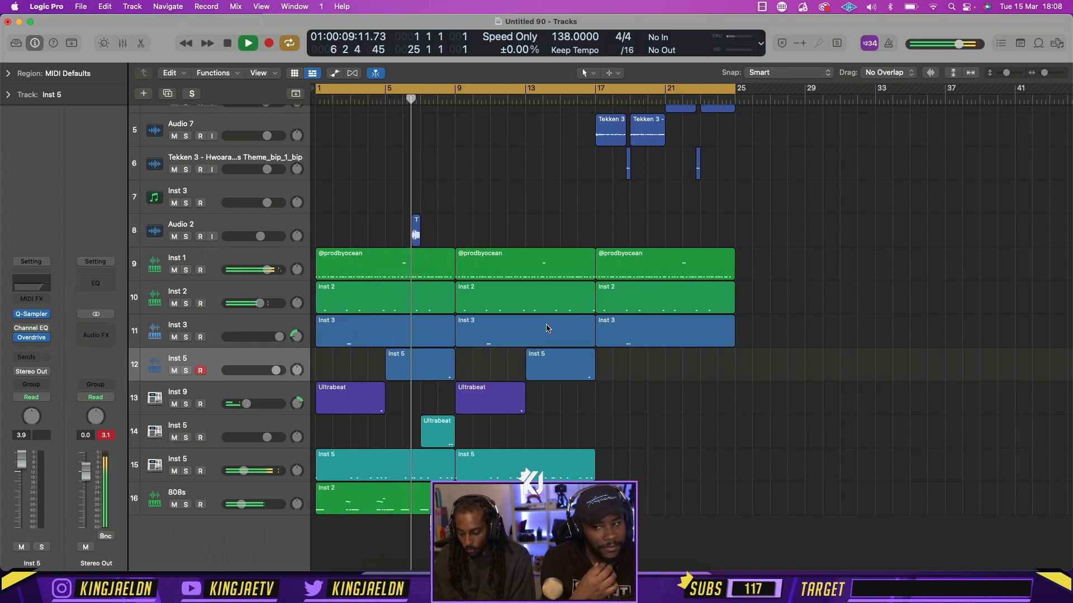
{"action": "scroll", "coordinate": [547, 358], "scroll_direction": "up", "scroll_amount": 3}
{"action": "scroll", "coordinate": [547, 325], "scroll_direction": "down", "scroll_amount": 3}
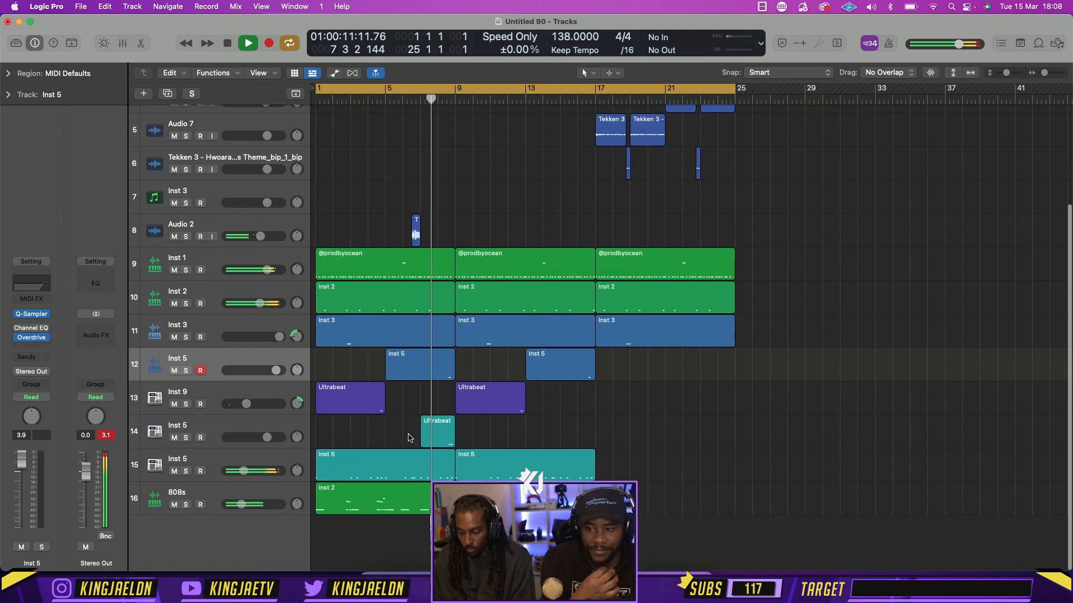
{"action": "key", "text": "p"}
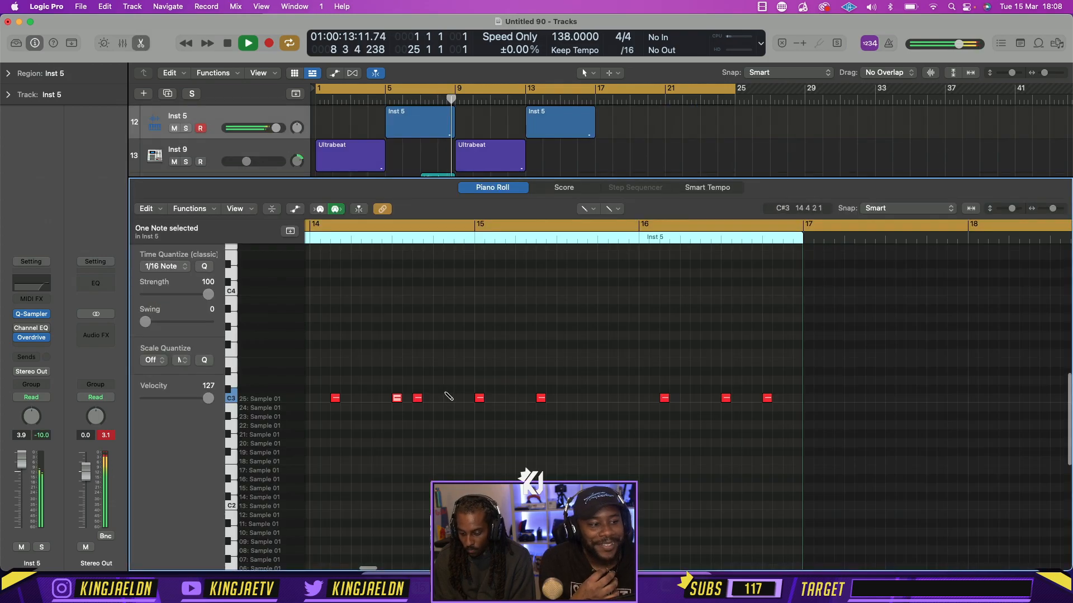
{"action": "left_click", "coordinate": [143, 48]}
Move the six pitched theme slices from bar 17 to bar 9 and the two full theme regions from bar 9 to bar 17
{"action": "scroll", "coordinate": [479, 273], "scroll_direction": "up", "scroll_amount": 5}
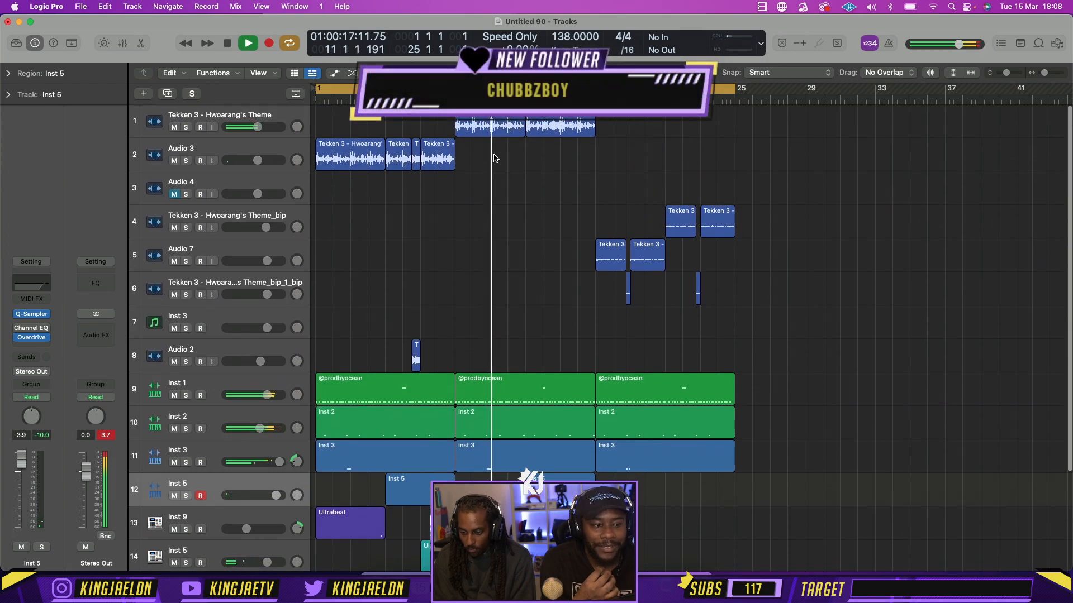
{"action": "key", "text": "space"}
{"action": "left_click_drag", "start_coordinate": [798, 306], "coordinate": [472, 255]}
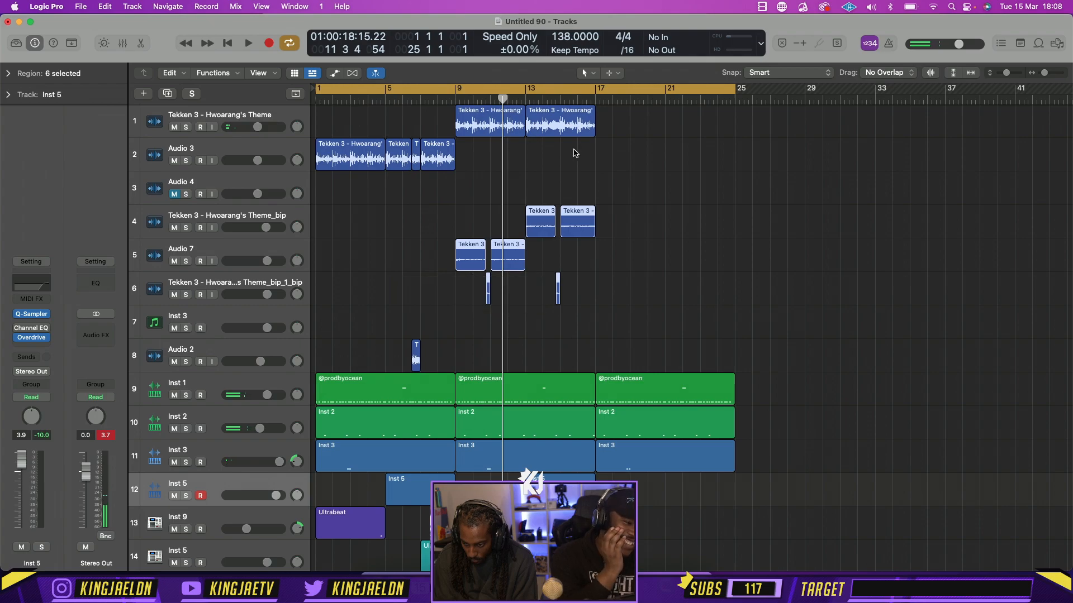
{"action": "left_click_drag", "start_coordinate": [574, 149], "coordinate": [648, 129]}
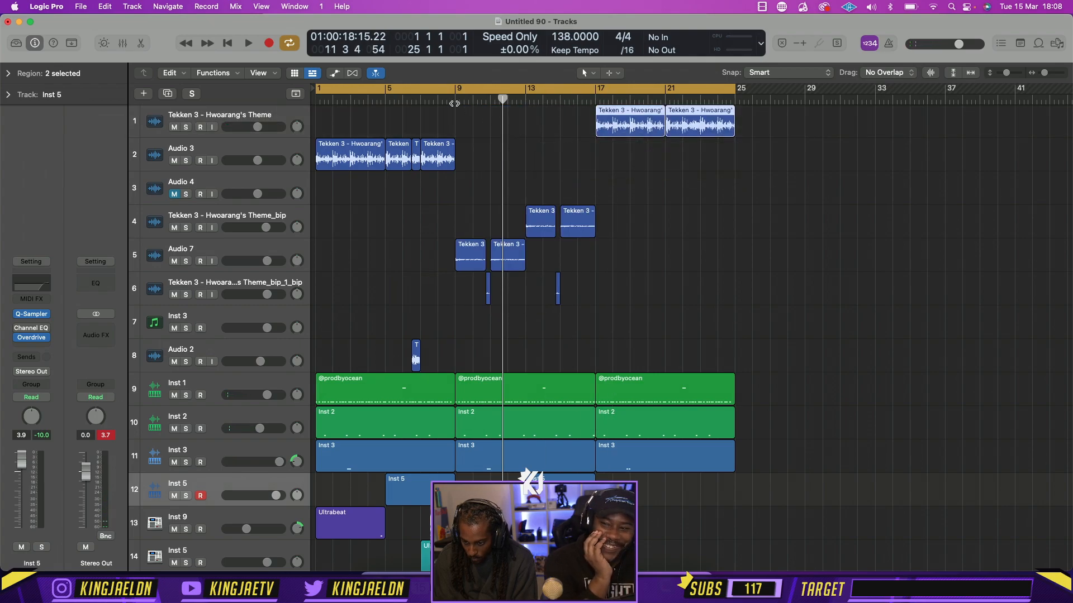
Play the arrangement from shortly before bar 9 to hear the transition into the second section
{"action": "left_click", "coordinate": [437, 101]}
{"action": "key", "text": "space"}
{"action": "left_click", "coordinate": [438, 101]}
{"action": "left_click", "coordinate": [517, 205]}
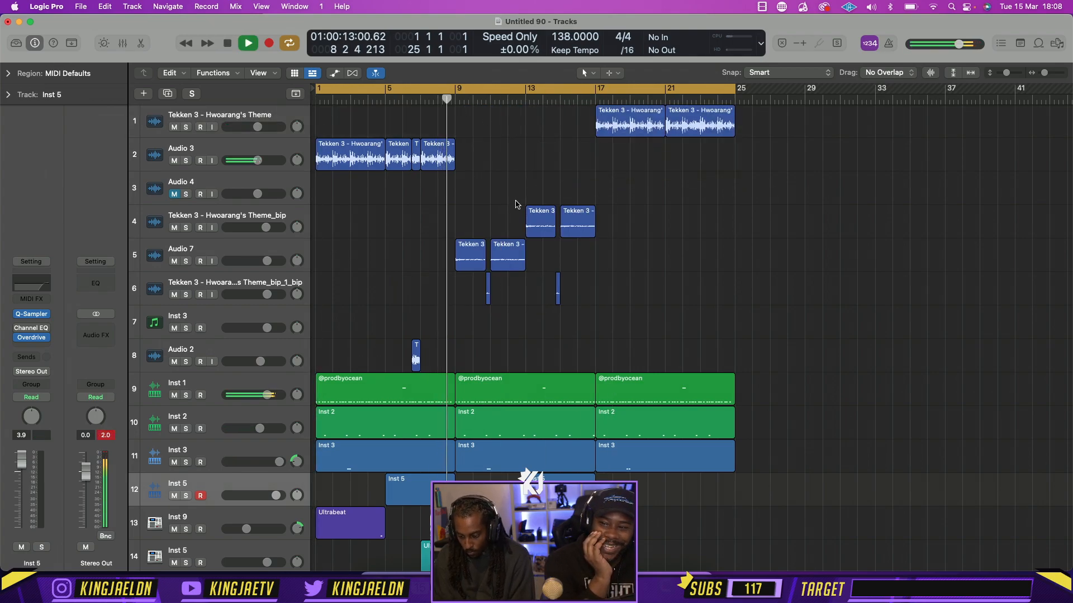
In the second 808s region, starting at bar 9, delete the short lead-in notes before bar 11, including the high ones
{"action": "scroll", "coordinate": [516, 204], "scroll_direction": "down", "scroll_amount": 5}
{"action": "double_click", "coordinate": [535, 498]}
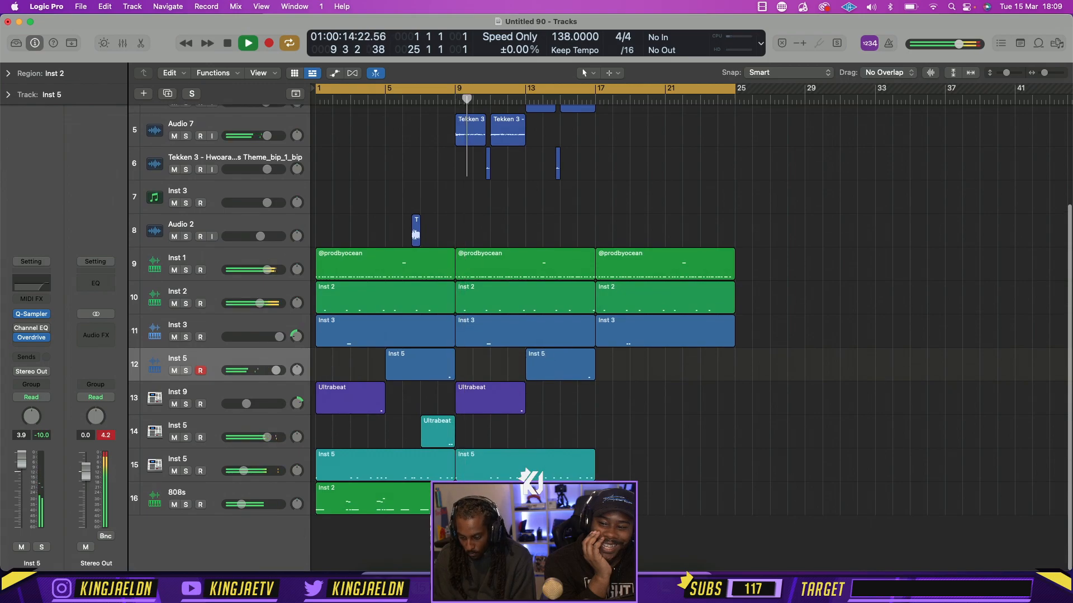
{"action": "key", "text": "space"}
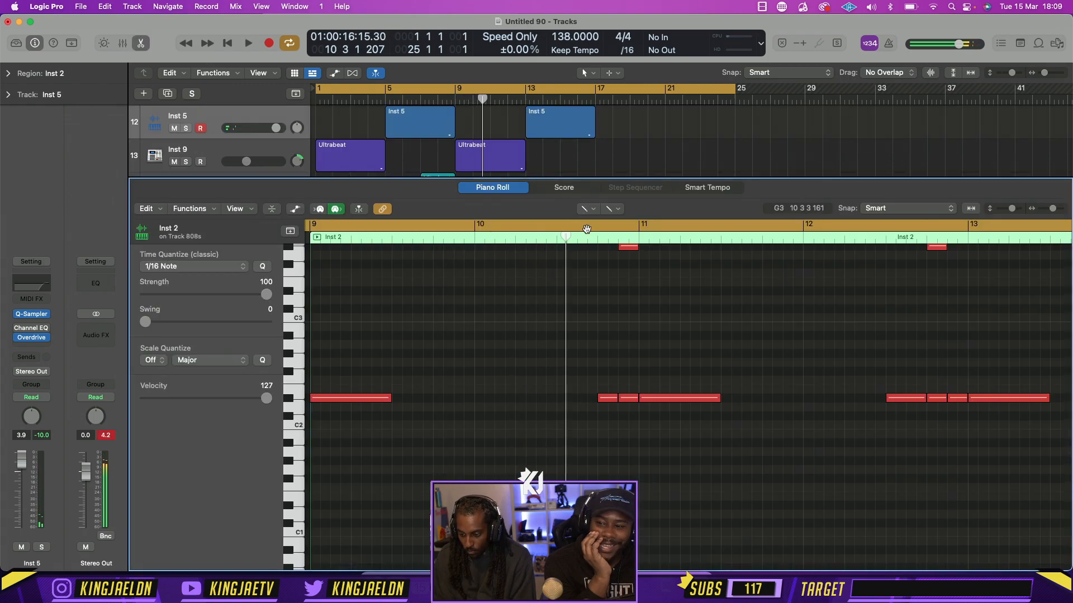
{"action": "left_click", "coordinate": [586, 208]}
{"action": "key", "text": "t"}
{"action": "scroll", "coordinate": [620, 391], "scroll_direction": "up", "scroll_amount": 2}
{"action": "left_click_drag", "start_coordinate": [637, 454], "coordinate": [591, 272]}
{"action": "key", "text": "Delete"}
{"action": "left_click", "coordinate": [604, 267]}
{"action": "key", "text": "Delete"}
Set the cycle range to bars 9–17 during playback and close the note editor
{"action": "key", "text": "space"}
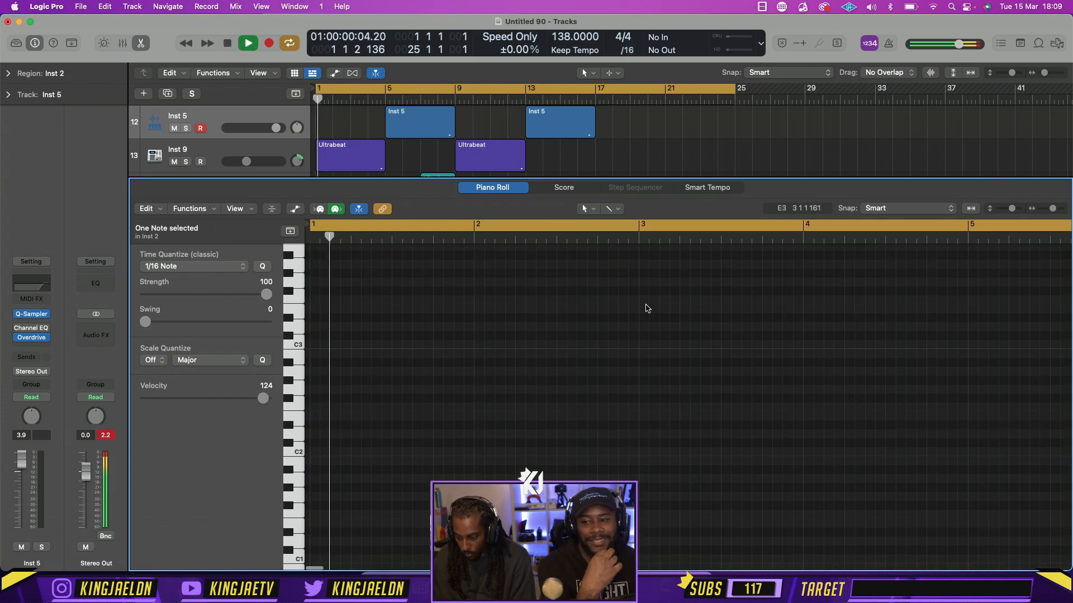
{"action": "left_click", "coordinate": [456, 89]}
{"action": "left_click_drag", "start_coordinate": [457, 90], "coordinate": [595, 90]}
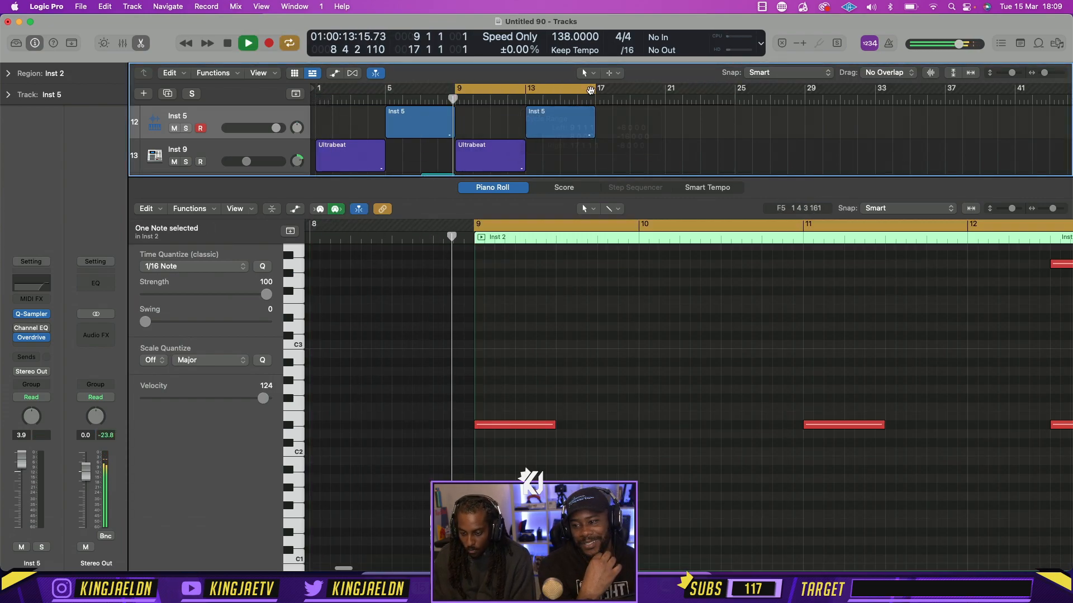
{"action": "left_click", "coordinate": [141, 43]}
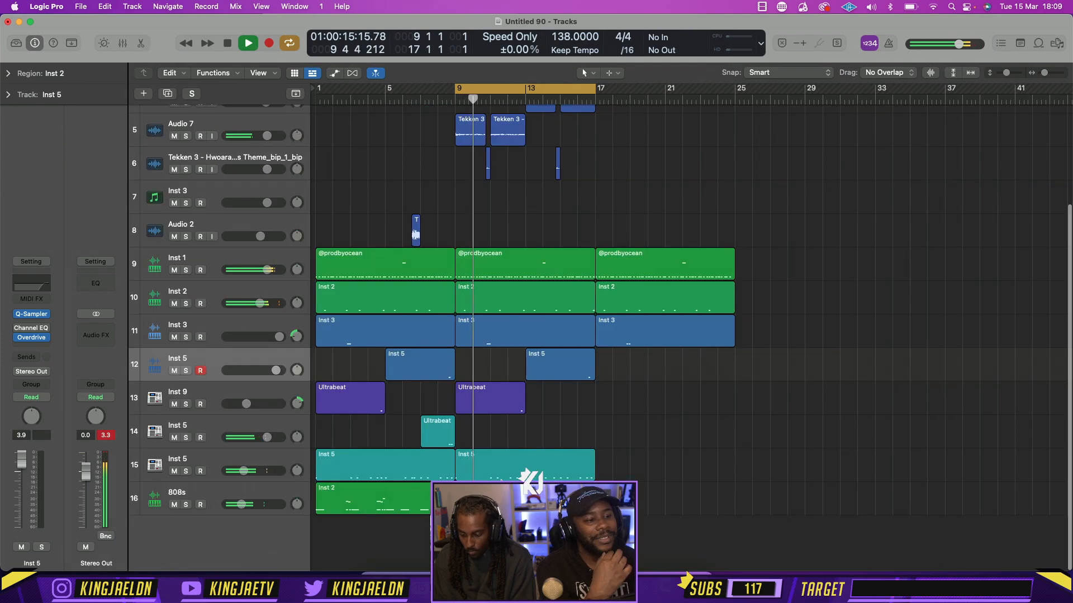
Delete the six lead-in notes before bar 13, high and low, from the second 808s region
{"action": "double_click", "coordinate": [564, 494]}
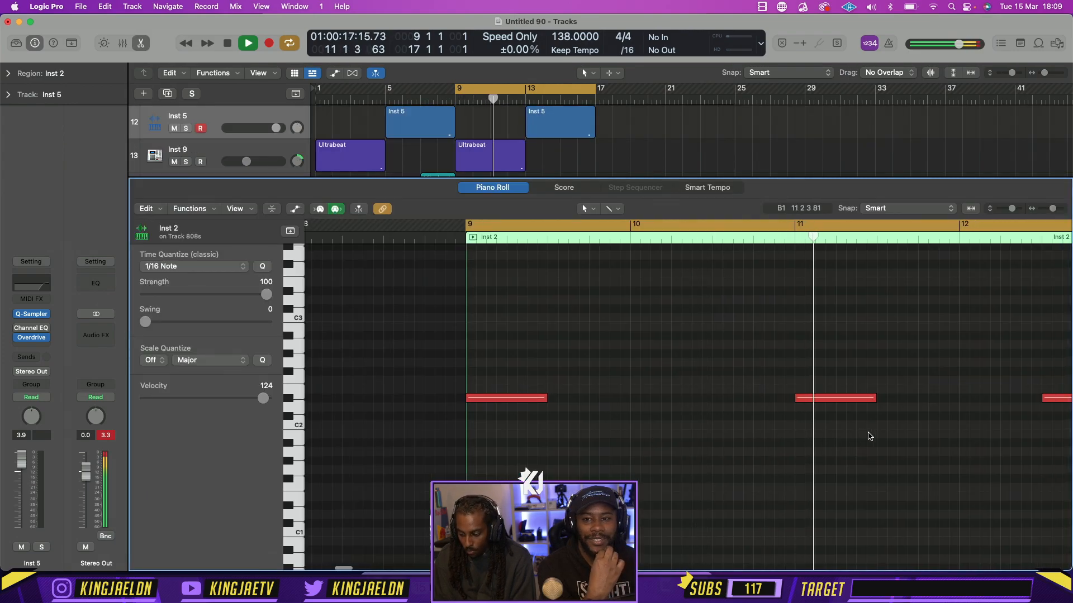
{"action": "scroll", "coordinate": [880, 447], "scroll_direction": "up", "scroll_amount": 5}
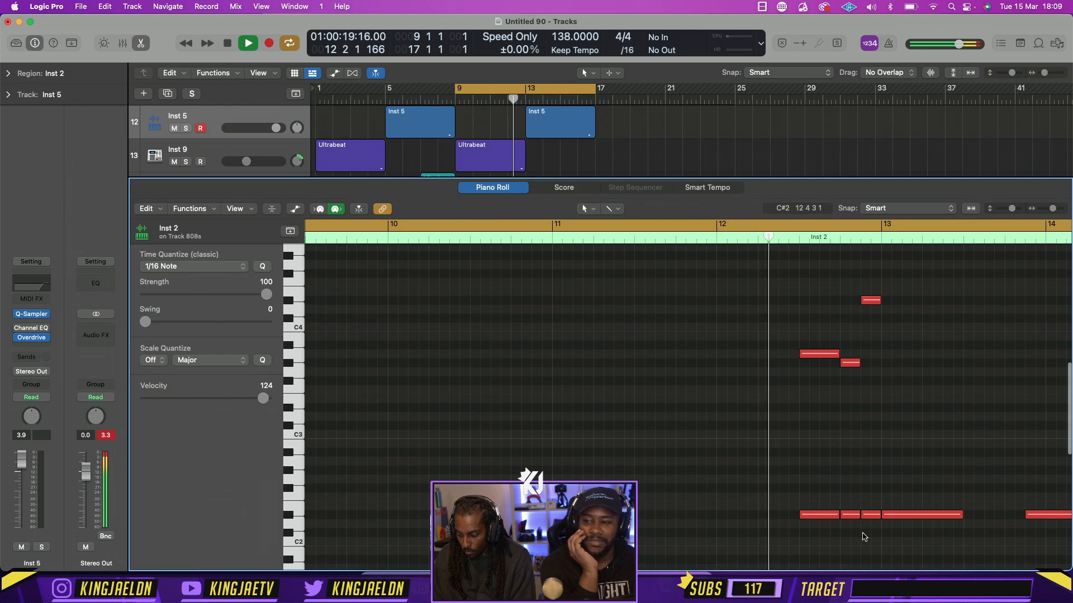
{"action": "key", "text": "space"}
{"action": "left_click_drag", "start_coordinate": [868, 536], "coordinate": [816, 270]}
{"action": "key", "text": "Delete"}
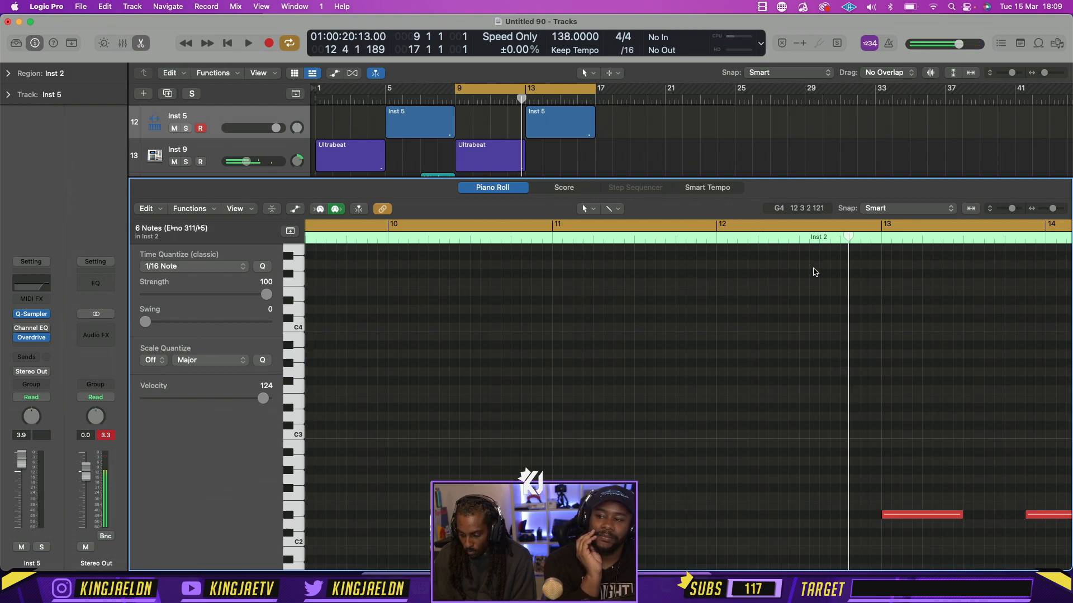
Copy the bar-11 808 note to 12 2 1, play it back and close the note editor
{"action": "left_click_drag", "start_coordinate": [593, 515], "coordinate": [799, 515]}
{"action": "key", "text": "space"}
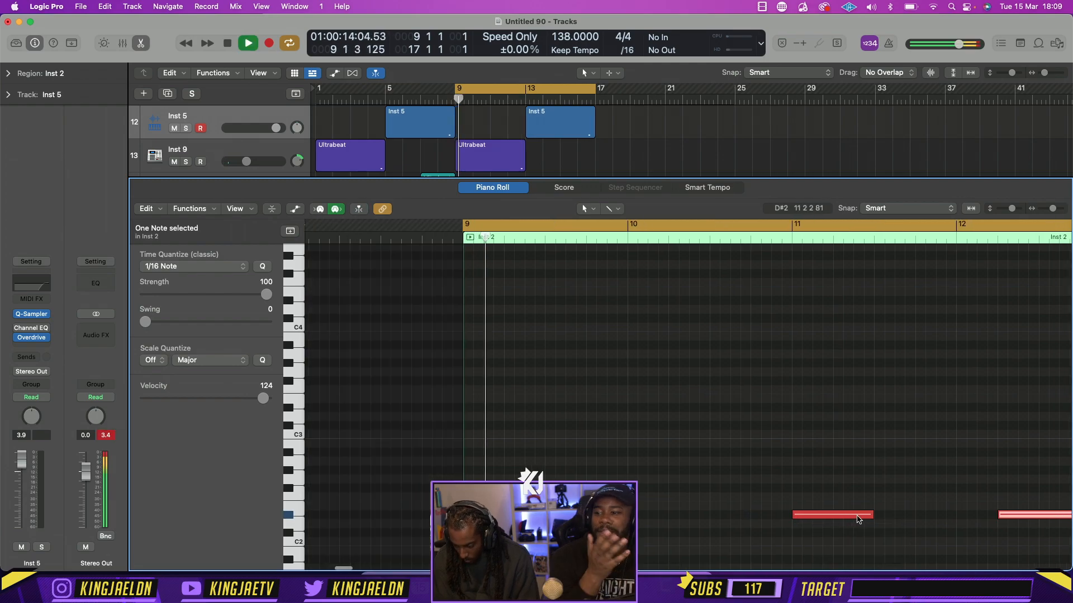
{"action": "key", "text": "space"}
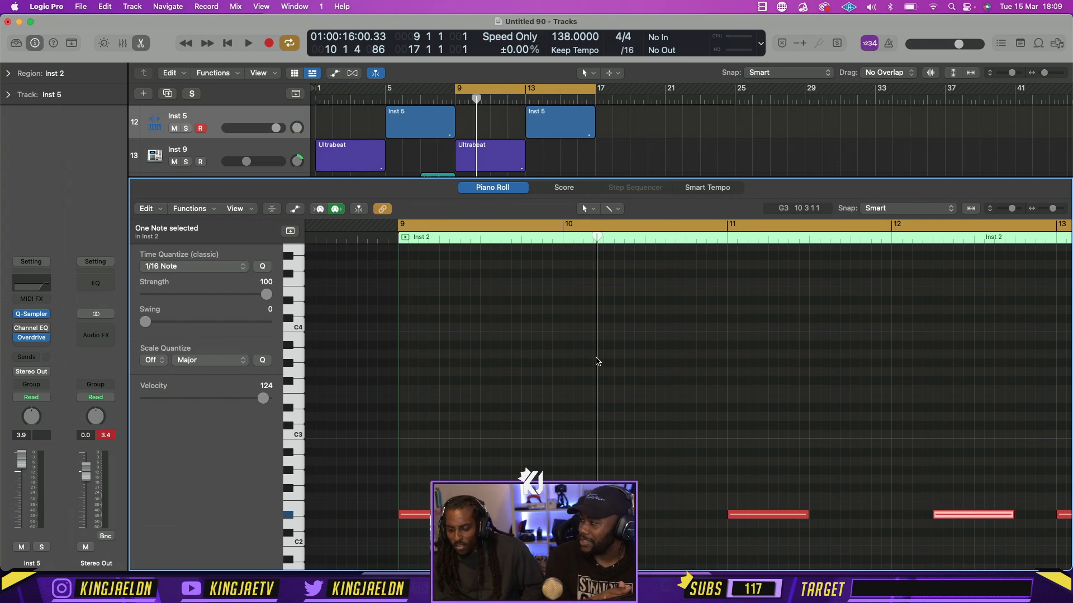
{"action": "key", "text": "e"}
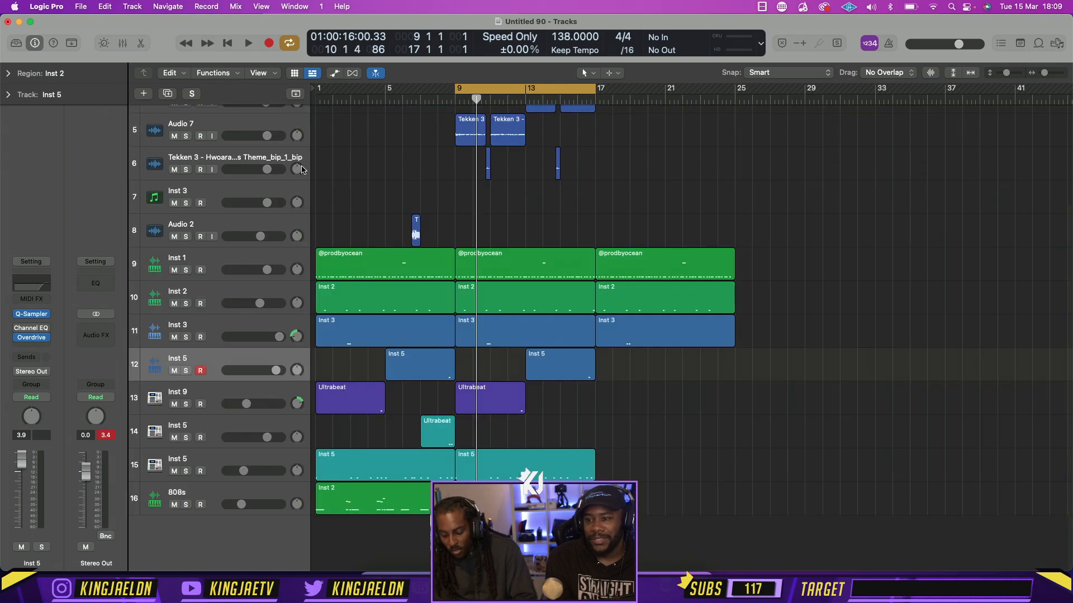
Create a track for Stereo Out and insert a stereo Overdrive on it with Drive at 0.00 dB
{"action": "left_click", "coordinate": [229, 530]}
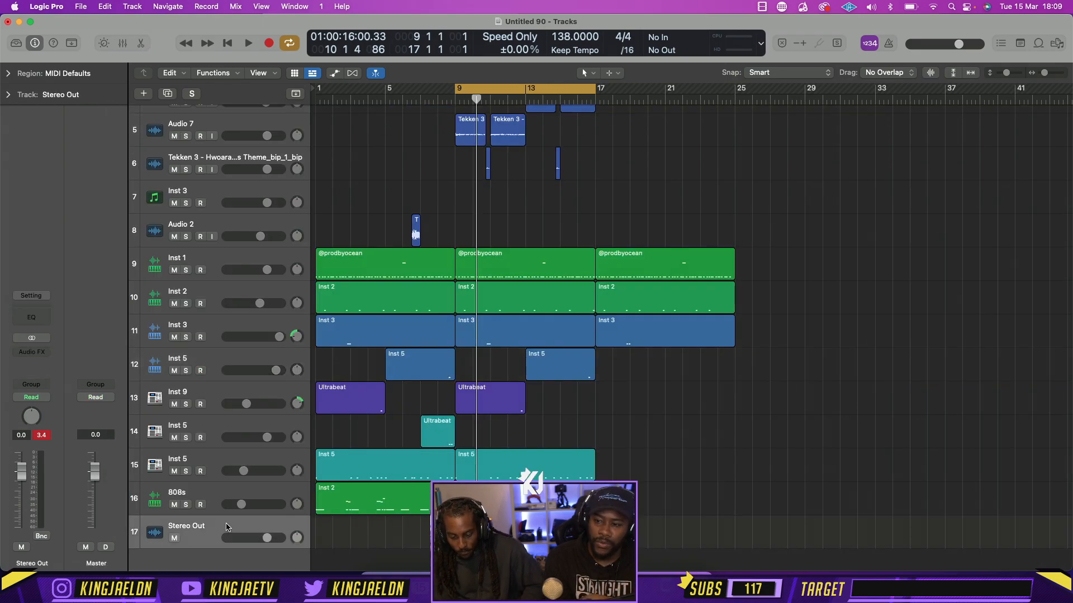
{"action": "left_click", "coordinate": [31, 352]}
{"action": "mouse_move", "coordinate": [77, 384]}
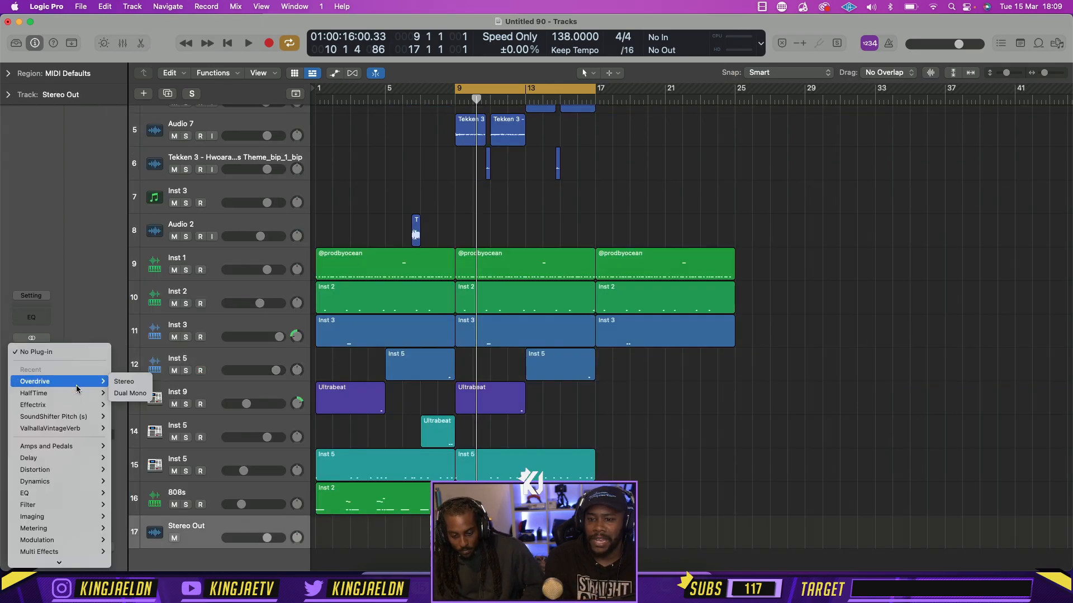
{"action": "left_click", "coordinate": [119, 383]}
{"action": "left_click_drag", "start_coordinate": [386, 353], "coordinate": [376, 153]}
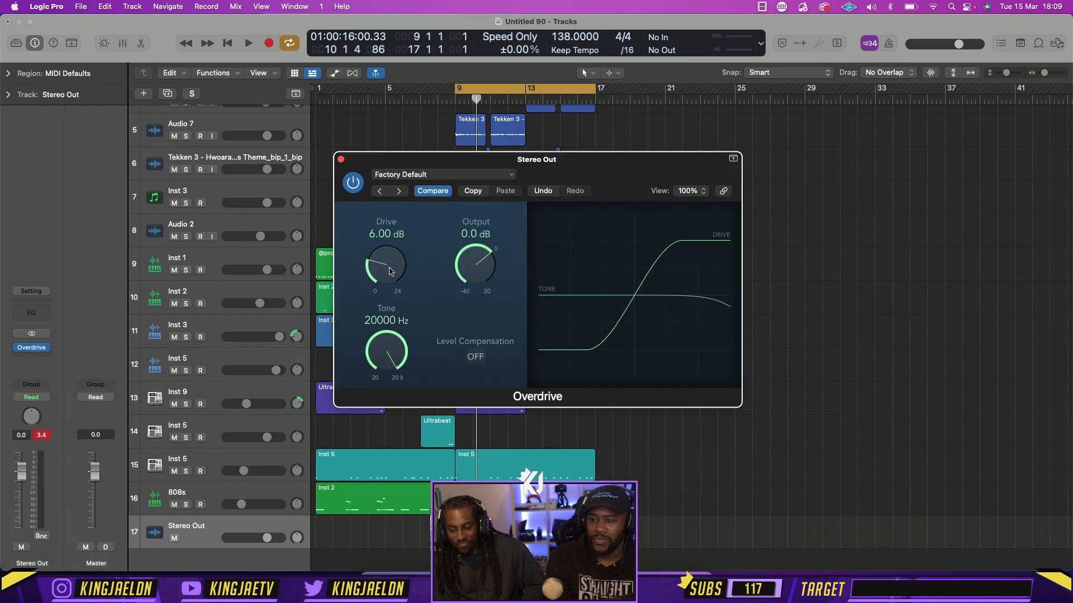
{"action": "left_click_drag", "start_coordinate": [385, 264], "coordinate": [384, 336]}
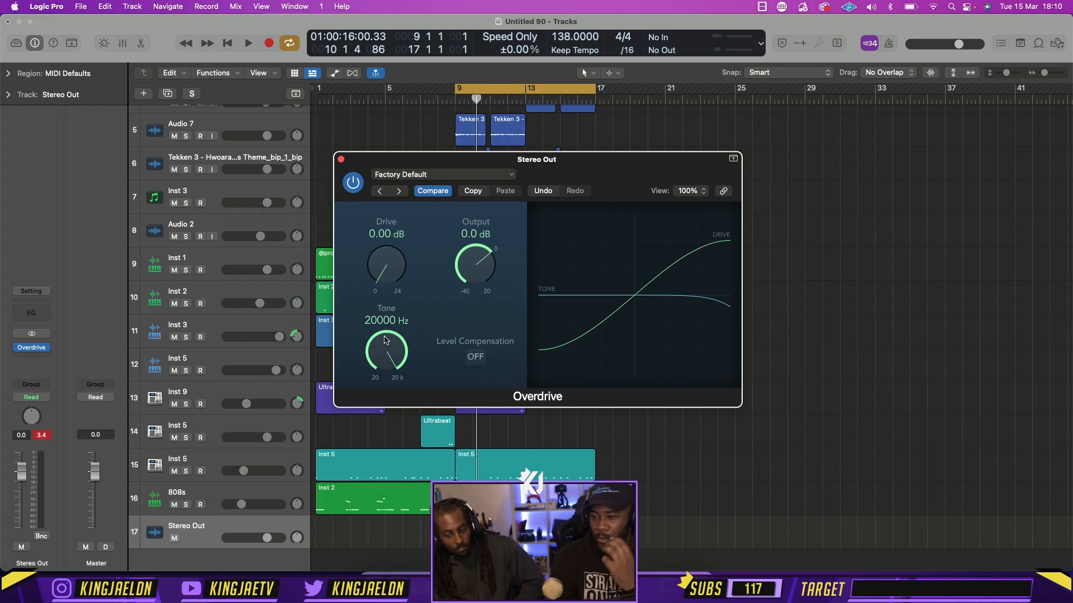
{"action": "left_click", "coordinate": [340, 159]}
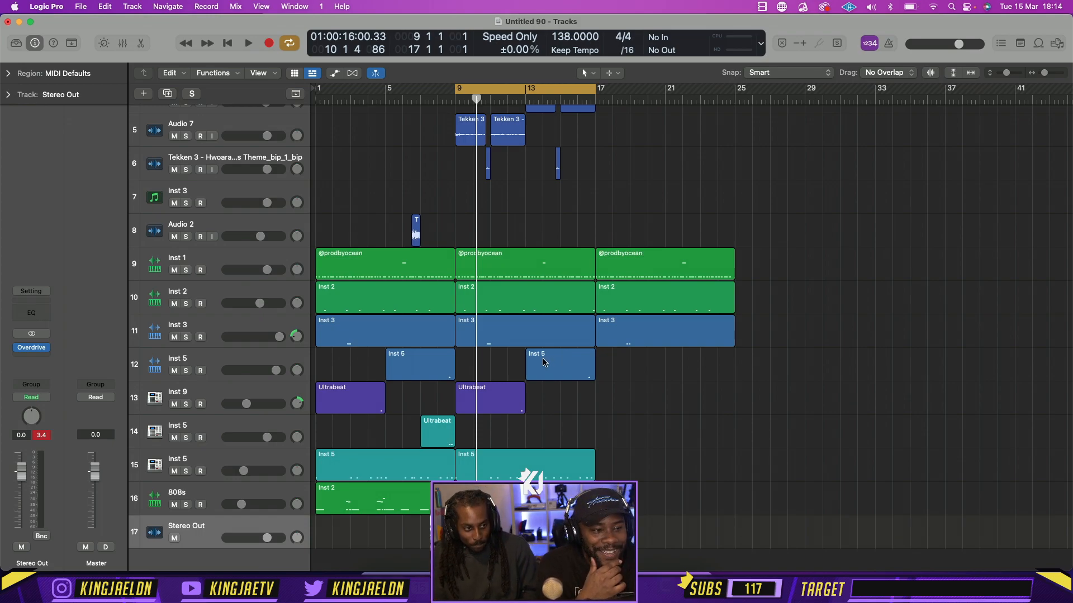
Play the looped section from bar 9 to check the 808s and drums
{"action": "key", "text": "space"}
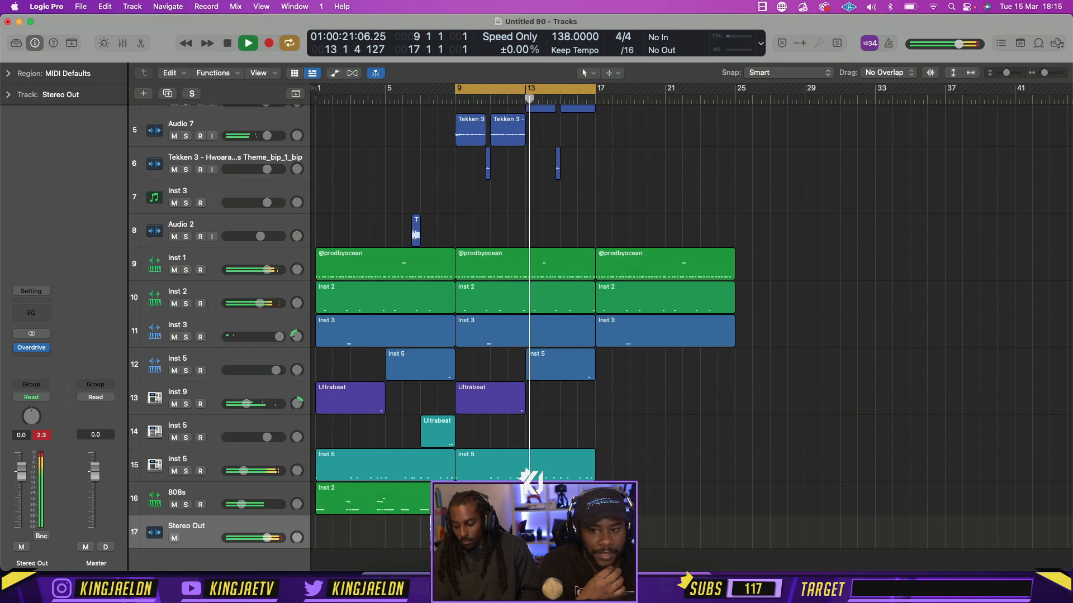
{"action": "key", "text": "space"}
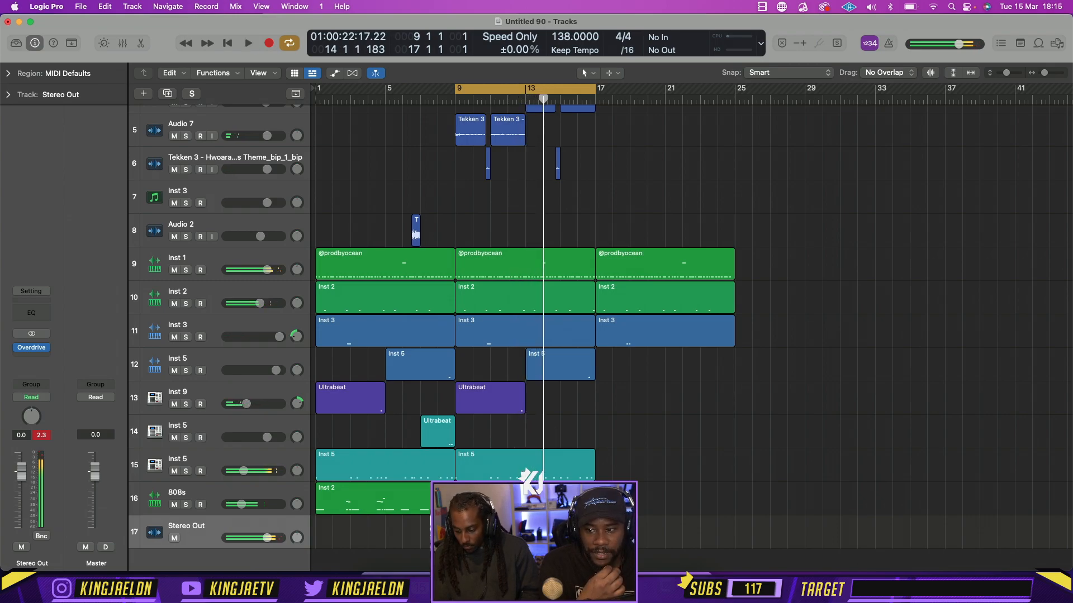
{"action": "key", "text": "comma"}
{"action": "key", "text": "space"}
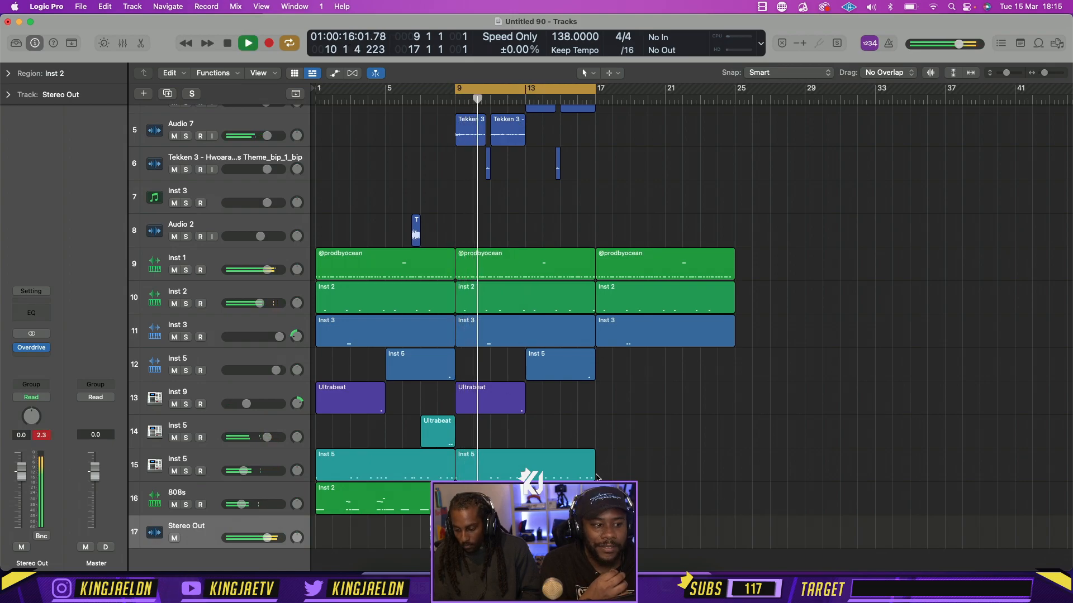
With the second 808s region trimmed to end at bar 13, move its last note to 12 1 1
{"action": "key", "text": "e"}
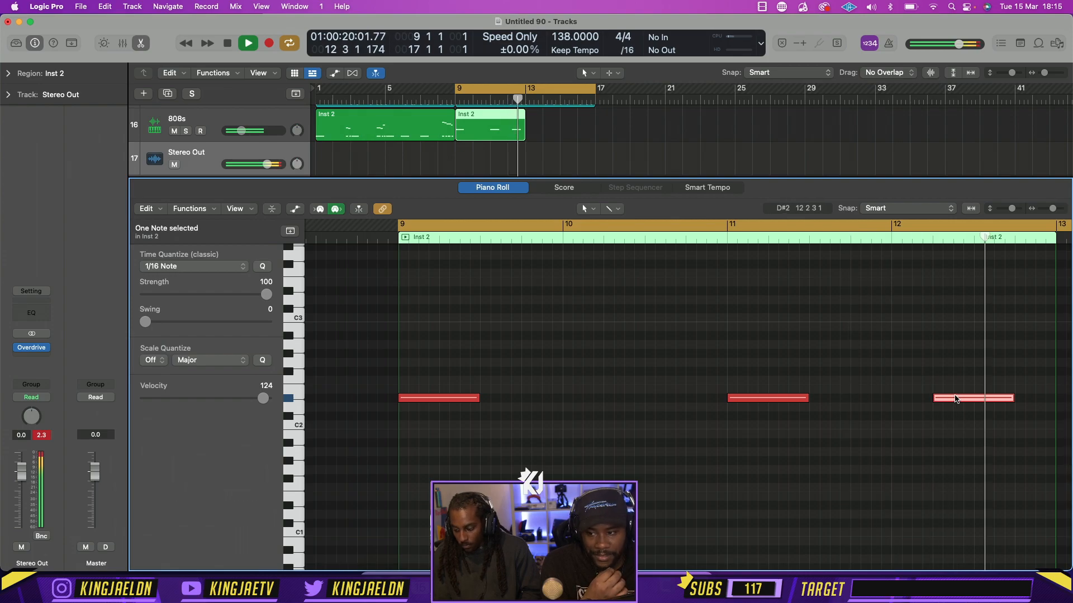
{"action": "left_click_drag", "start_coordinate": [955, 399], "coordinate": [914, 400]}
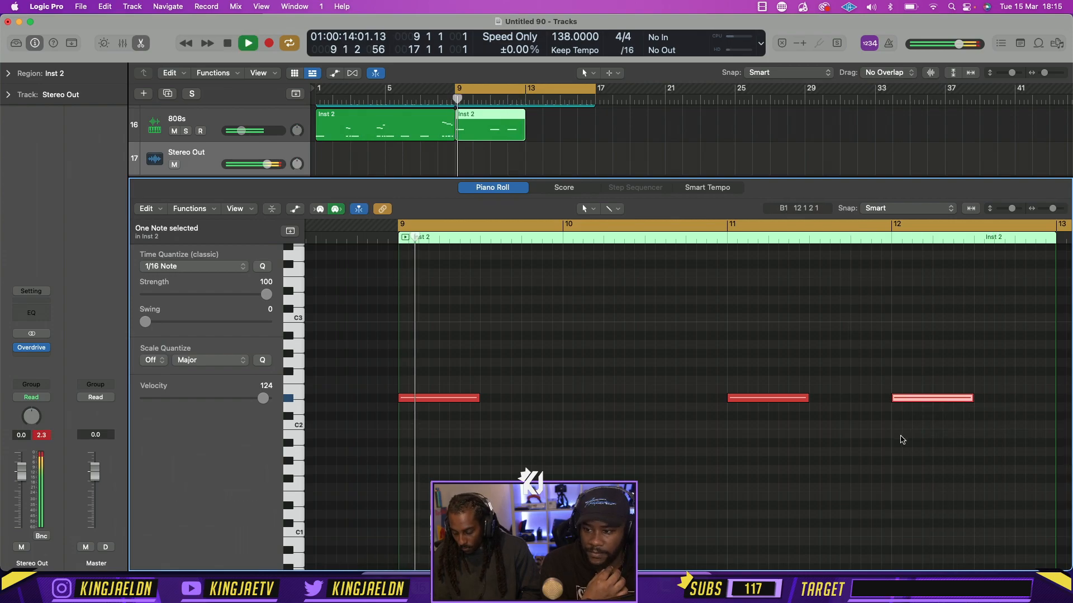
{"action": "left_click", "coordinate": [900, 440]}
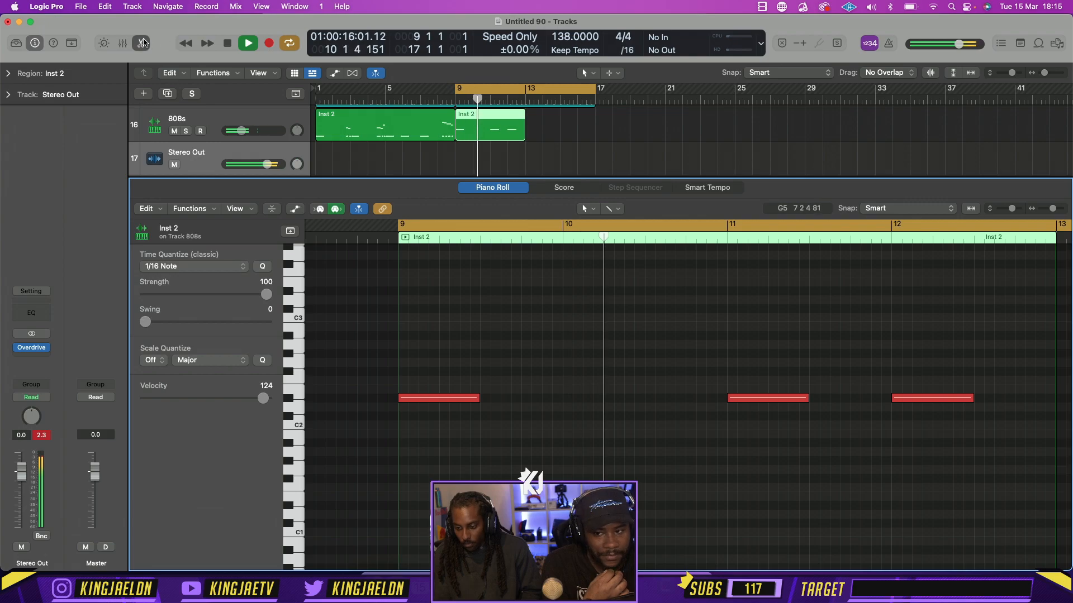
{"action": "key", "text": "e"}
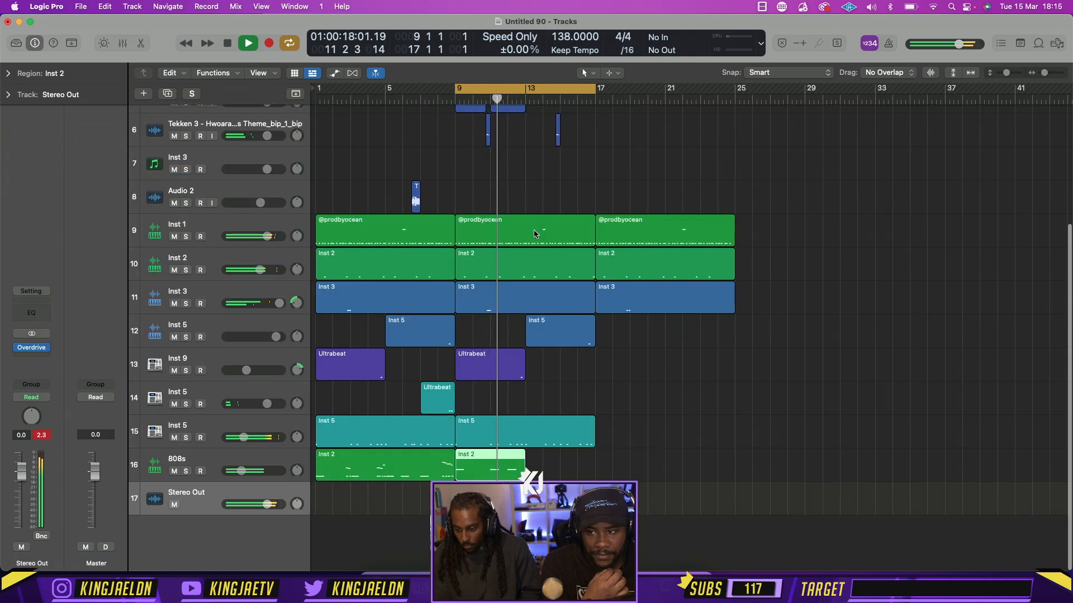
{"action": "key", "text": "super+Right"}
{"action": "key", "text": "super+Right"}
{"action": "key", "text": "super+Right"}
{"action": "key", "text": "super+Right"}
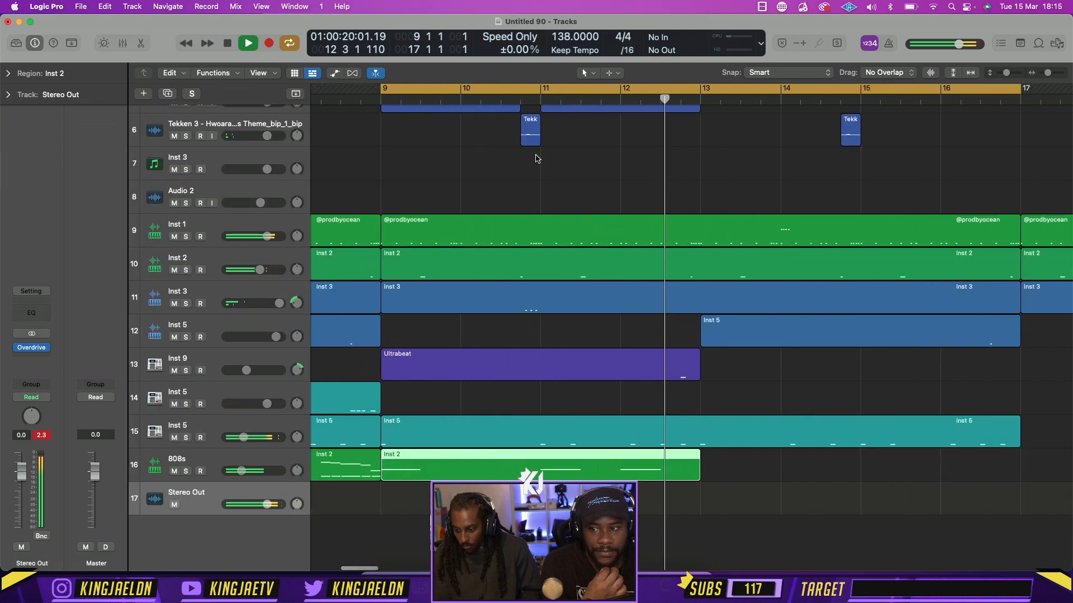
{"action": "left_click", "coordinate": [373, 584]}
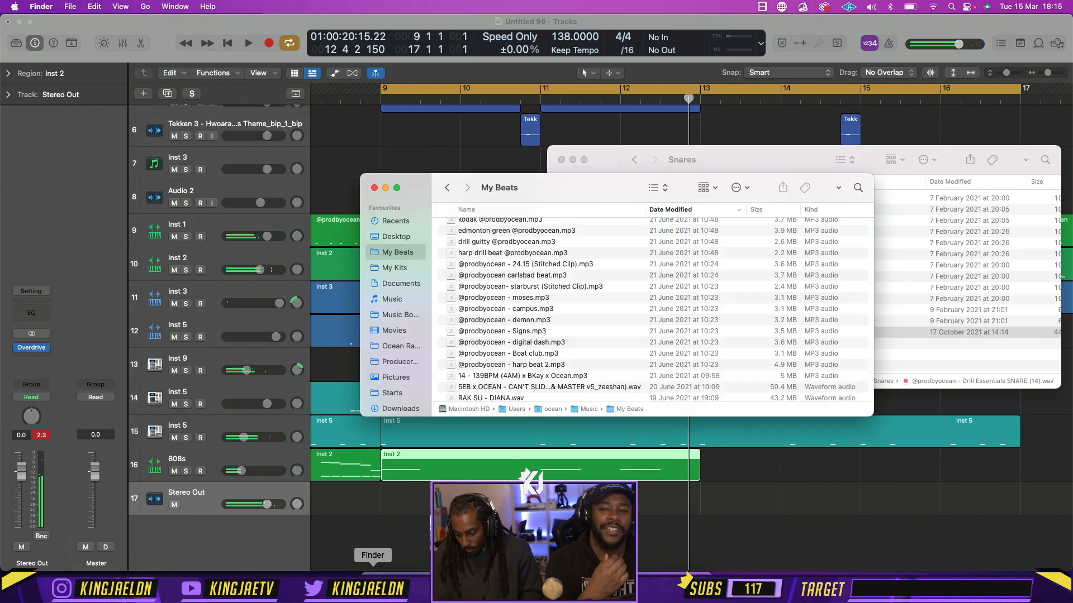
{"action": "left_click", "coordinate": [858, 189]}
{"action": "type", "text": "faybo"}
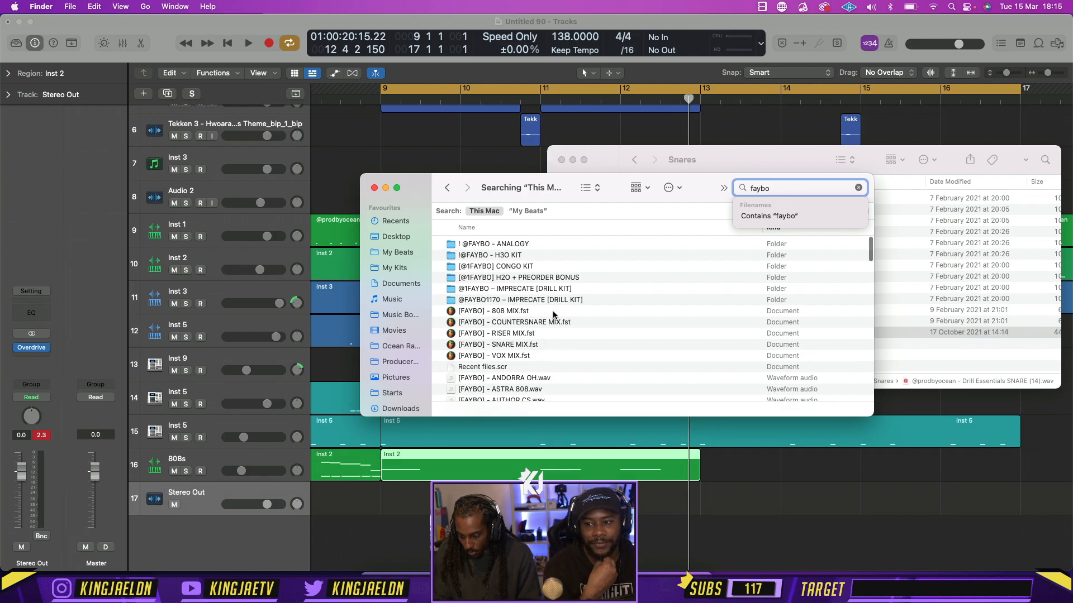
{"action": "scroll", "coordinate": [553, 314], "scroll_direction": "down", "scroll_amount": 2}
{"action": "double_click", "coordinate": [503, 254]}
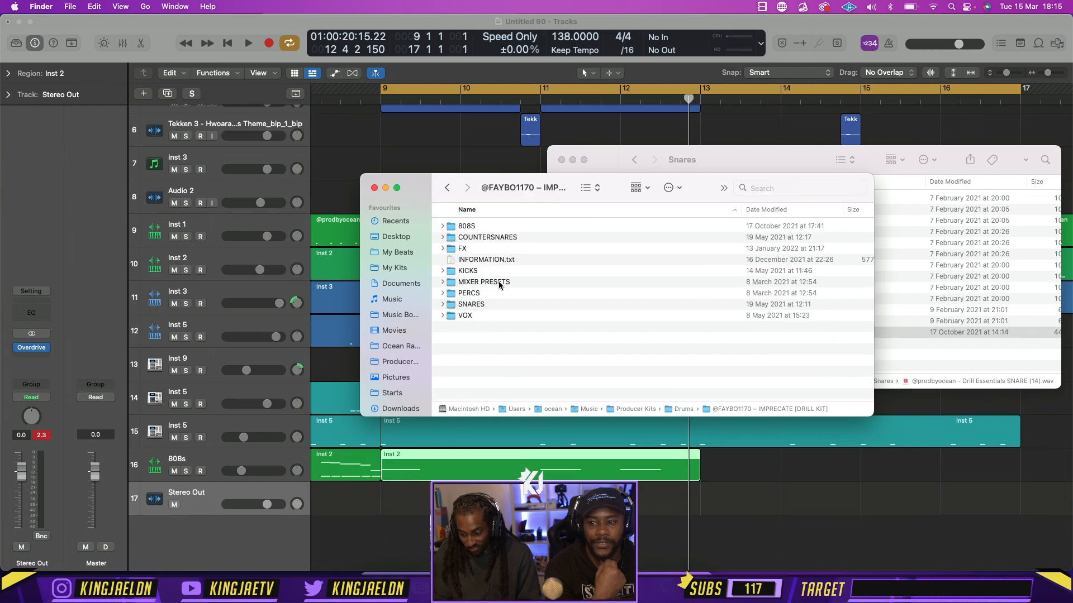
{"action": "double_click", "coordinate": [495, 315]}
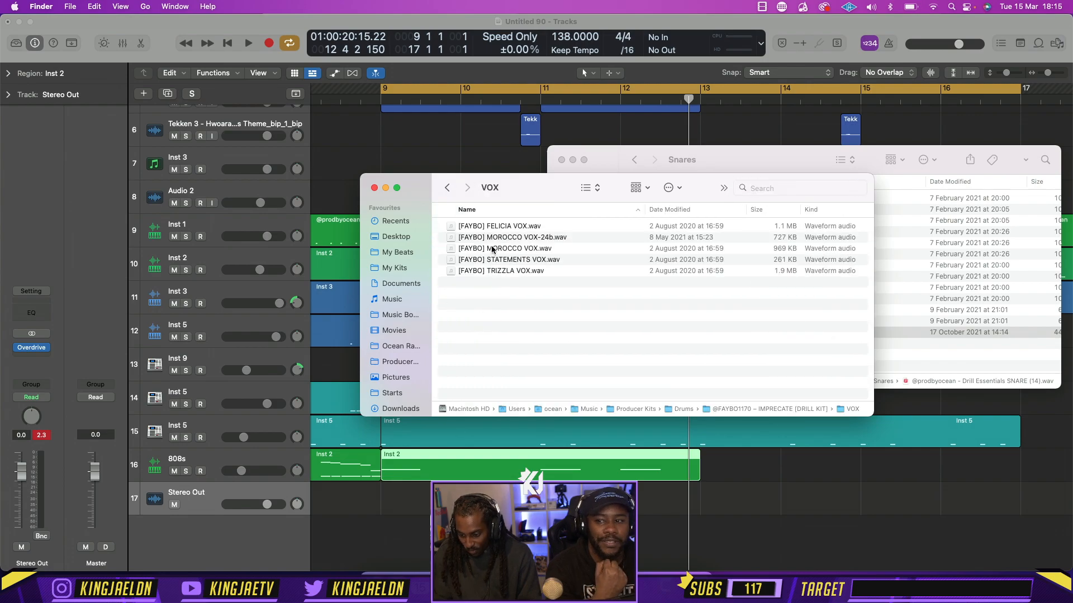
{"action": "left_click", "coordinate": [448, 189]}
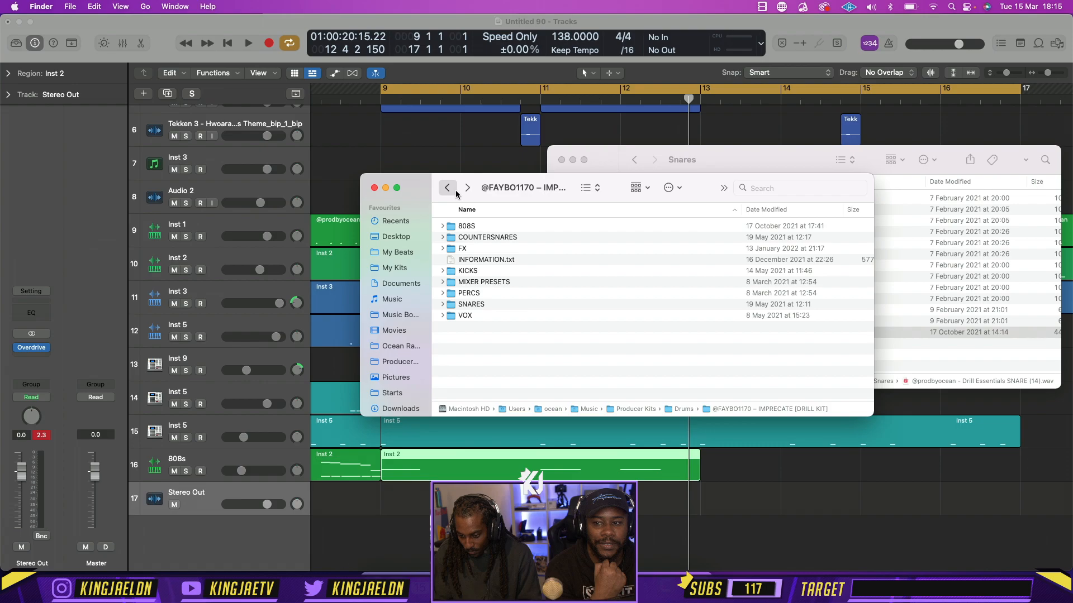
{"action": "left_click", "coordinate": [448, 189]}
{"action": "double_click", "coordinate": [512, 302]}
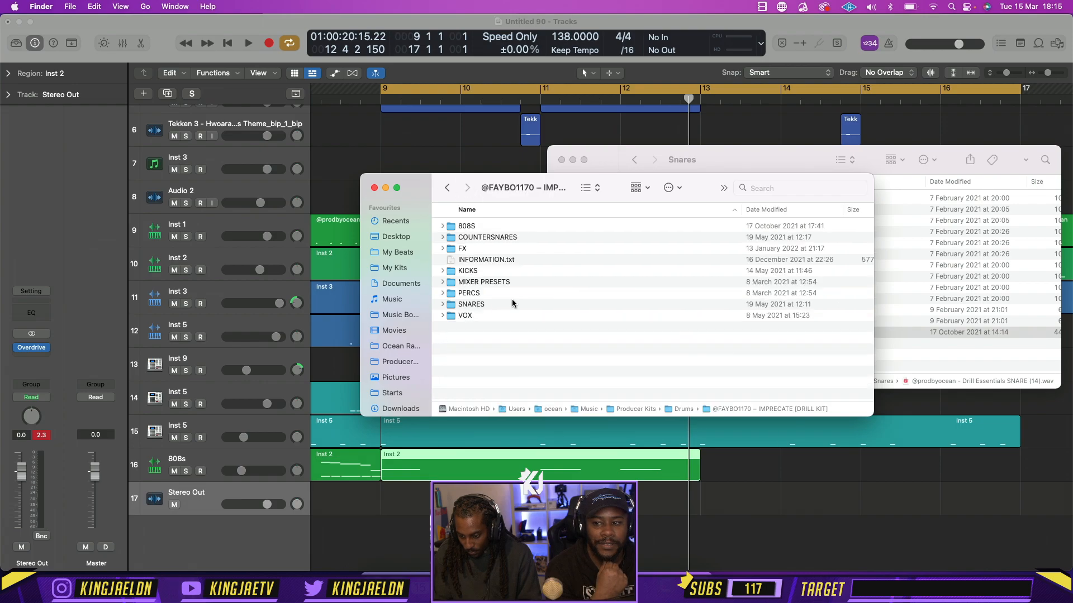
Preview [FAYBO] JOKER FX-24b_6.wav from the kit's FX folder and place it on a new track below the 808s, around the middle of bar 12
{"action": "double_click", "coordinate": [475, 249]}
{"action": "left_click", "coordinate": [510, 319]}
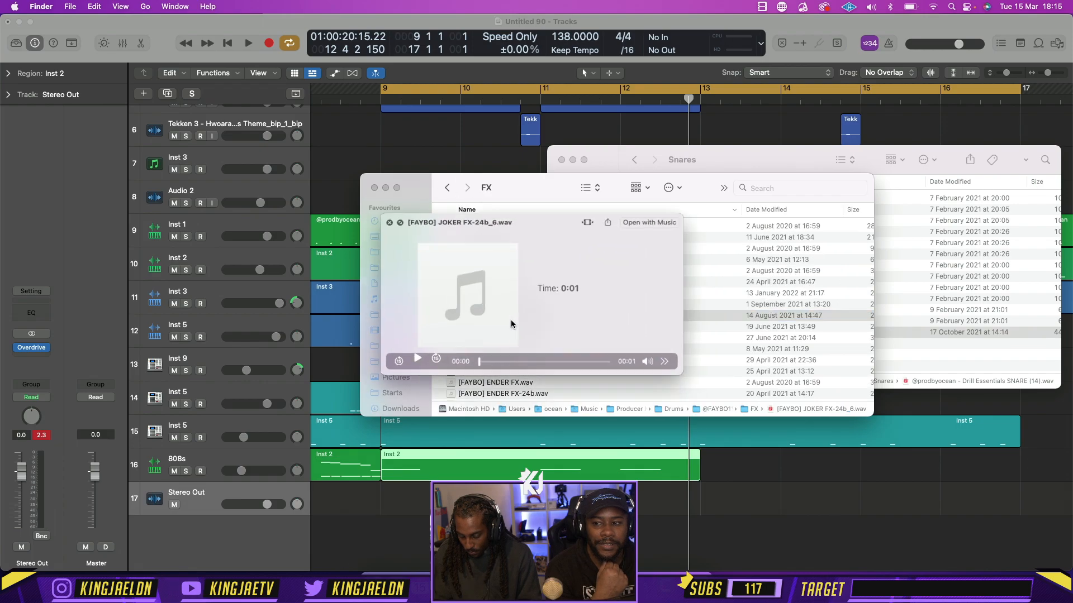
{"action": "key", "text": "space"}
{"action": "key", "text": "space"}
{"action": "left_click_drag", "start_coordinate": [510, 319], "coordinate": [677, 520]}
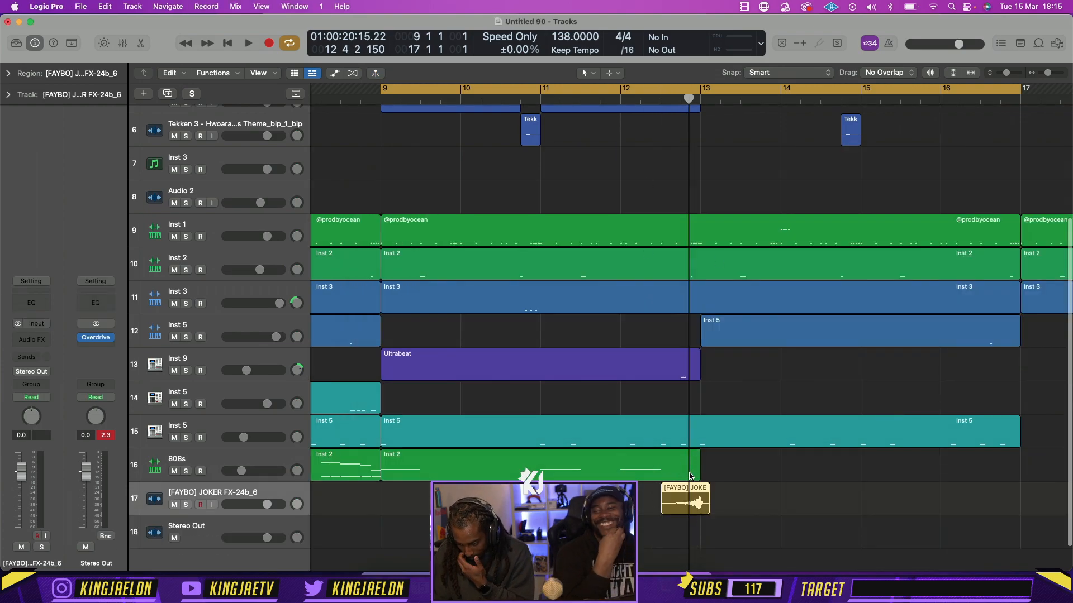
Shorten the second 808s region so that it ends at bar 12
{"action": "left_click", "coordinate": [697, 476]}
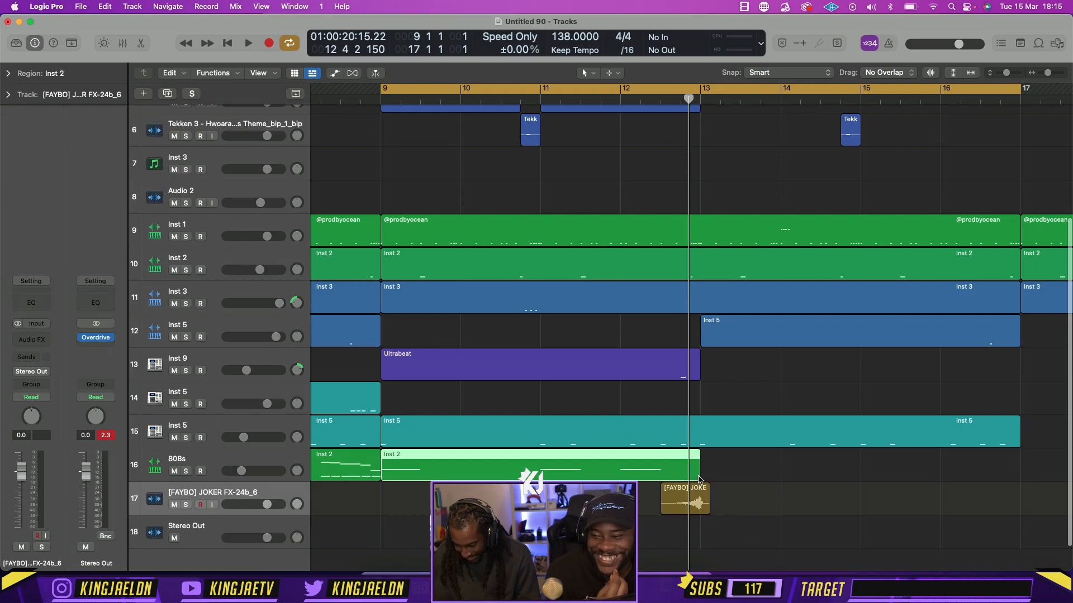
{"action": "left_click_drag", "start_coordinate": [700, 478], "coordinate": [619, 472]}
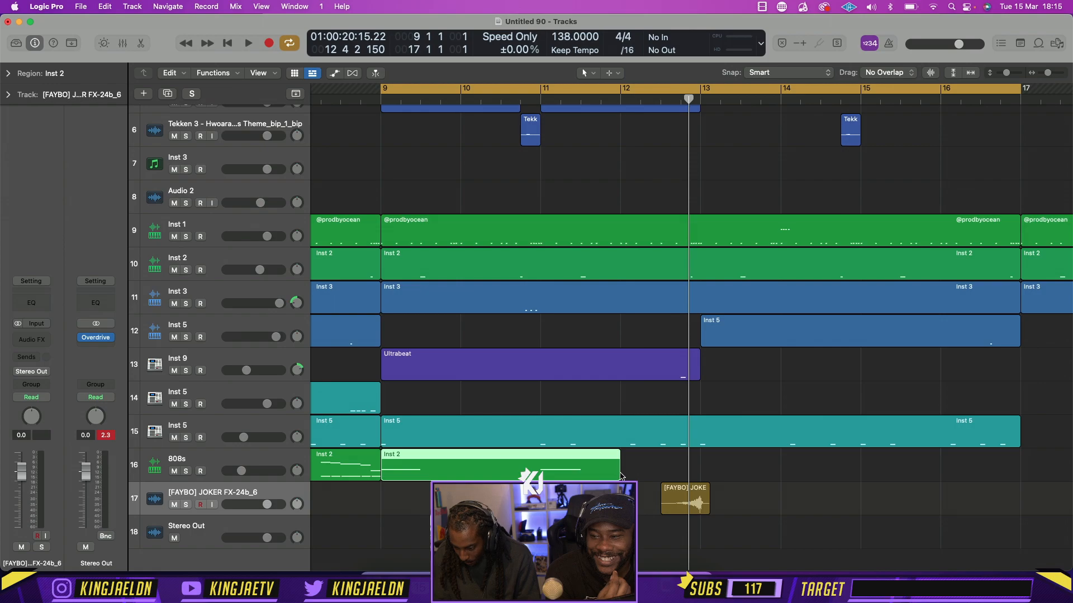
Extend the second 808s region so that it ends where the JOKER FX clip starts, at 12 3 1
{"action": "left_click", "coordinate": [662, 478]}
{"action": "left_click", "coordinate": [619, 476]}
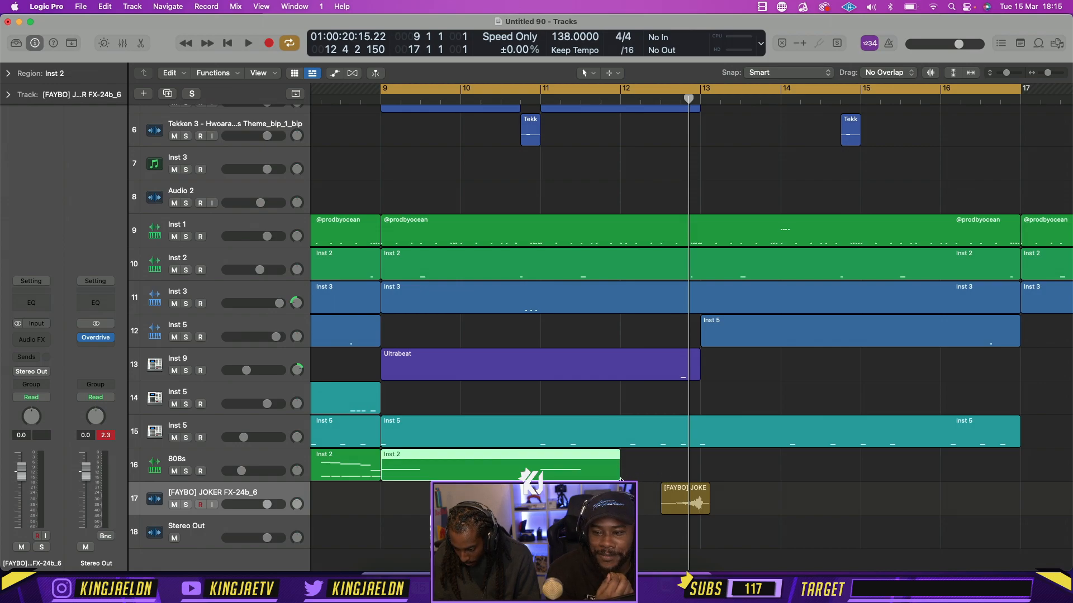
{"action": "left_click_drag", "start_coordinate": [619, 471], "coordinate": [657, 468]}
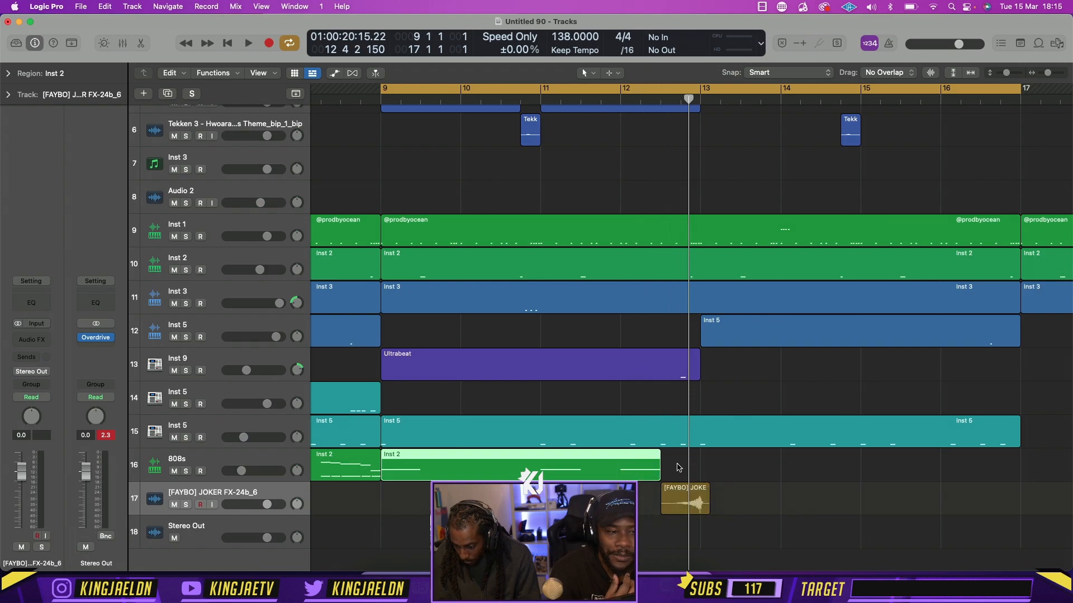
Split the drum and percussion regions at 12 3 1 and delete the pieces between there and bar 13
{"action": "left_click", "coordinate": [658, 99]}
{"action": "left_click_drag", "start_coordinate": [682, 450], "coordinate": [700, 241]}
{"action": "key", "text": "super+t"}
{"action": "left_click", "coordinate": [728, 377]}
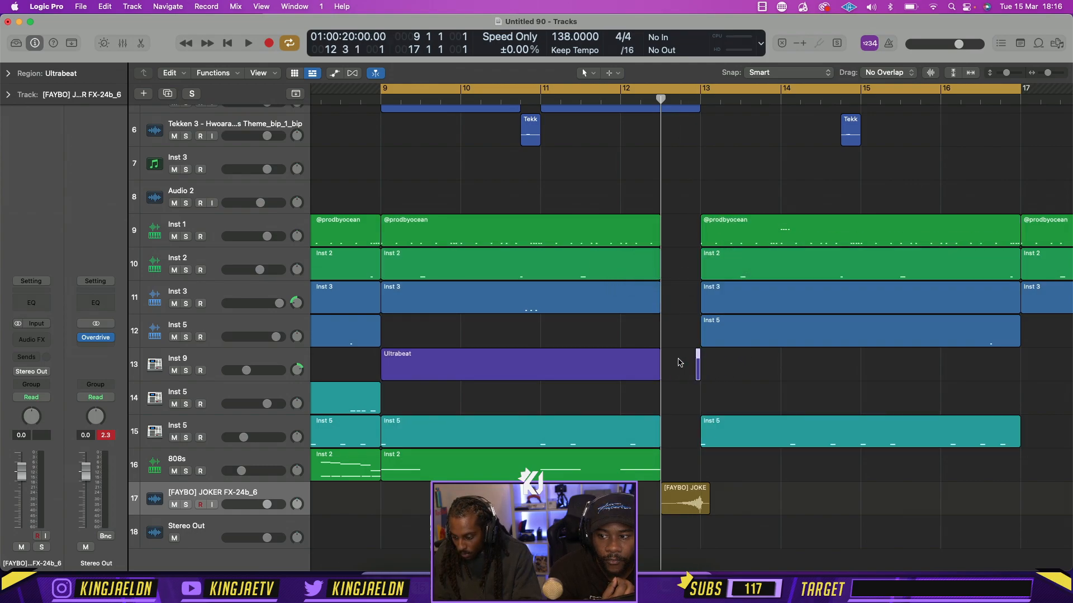
Play the section from bar 9 and lower the JOKER FX track's volume to -4.7 dB
{"action": "key", "text": "space"}
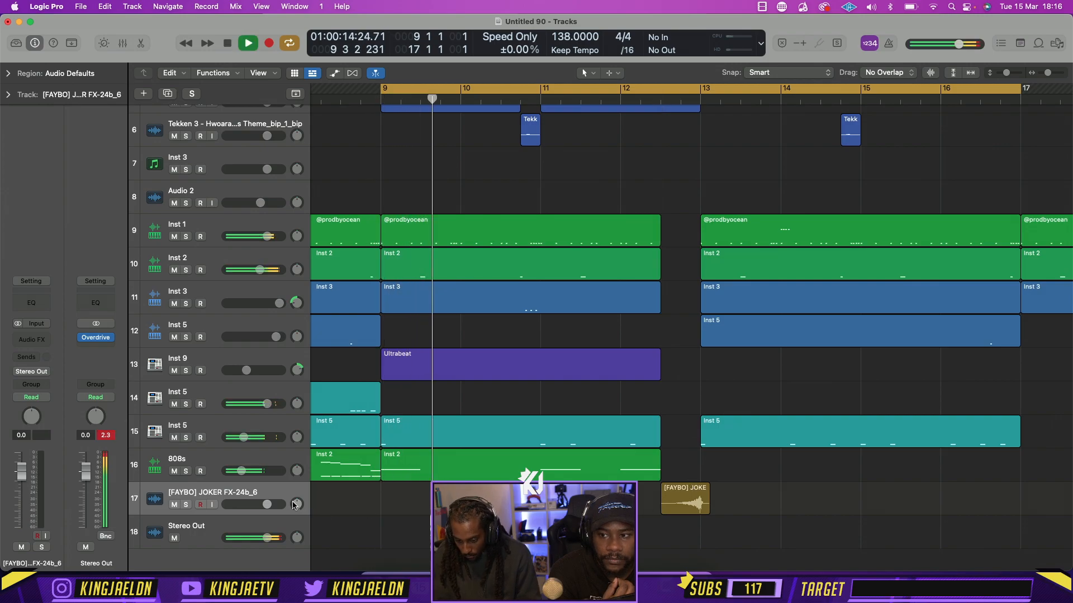
{"action": "left_click_drag", "start_coordinate": [266, 504], "coordinate": [256, 504]}
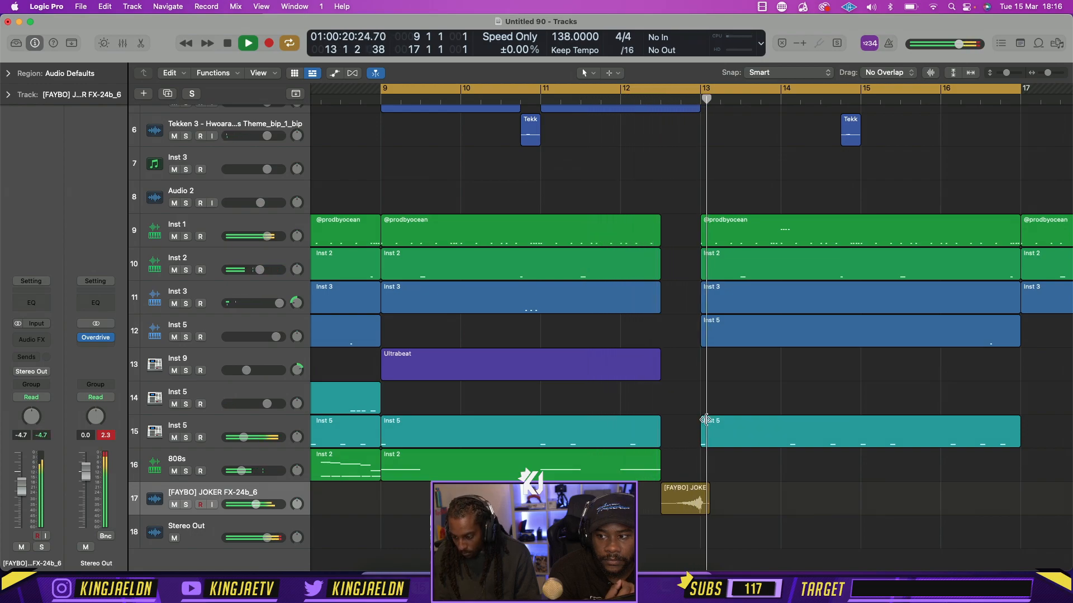
{"action": "key", "text": "space"}
Delete the three Hwoarang's Theme_bip regions between bars 13 and 17 on tracks 4 and 6
{"action": "scroll", "coordinate": [736, 193], "scroll_direction": "up", "scroll_amount": 5}
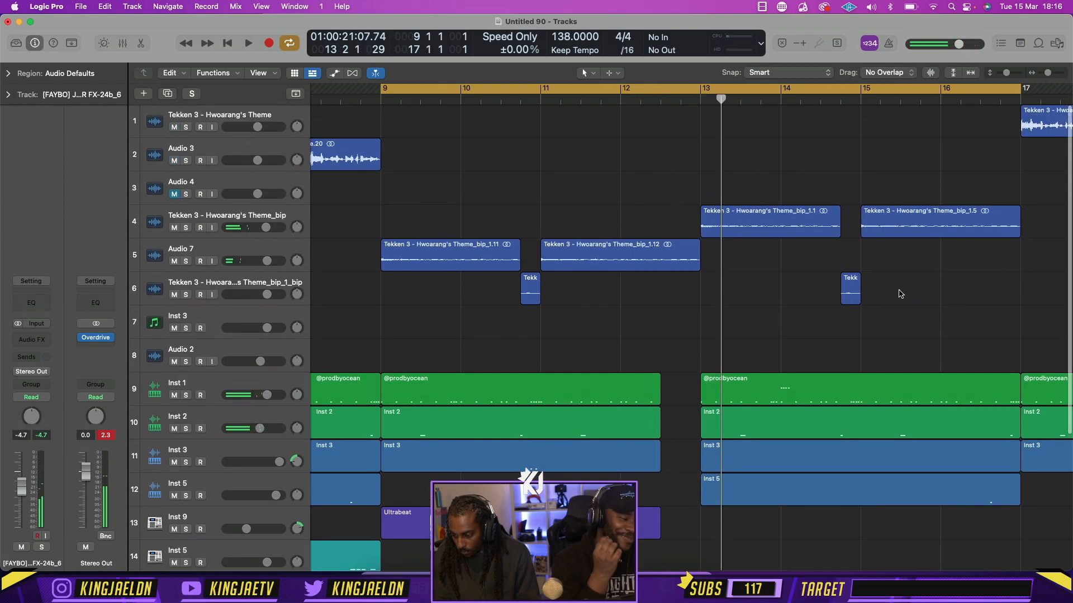
{"action": "scroll", "coordinate": [900, 294], "scroll_direction": "right", "scroll_amount": 3}
{"action": "left_click_drag", "start_coordinate": [863, 318], "coordinate": [733, 222]}
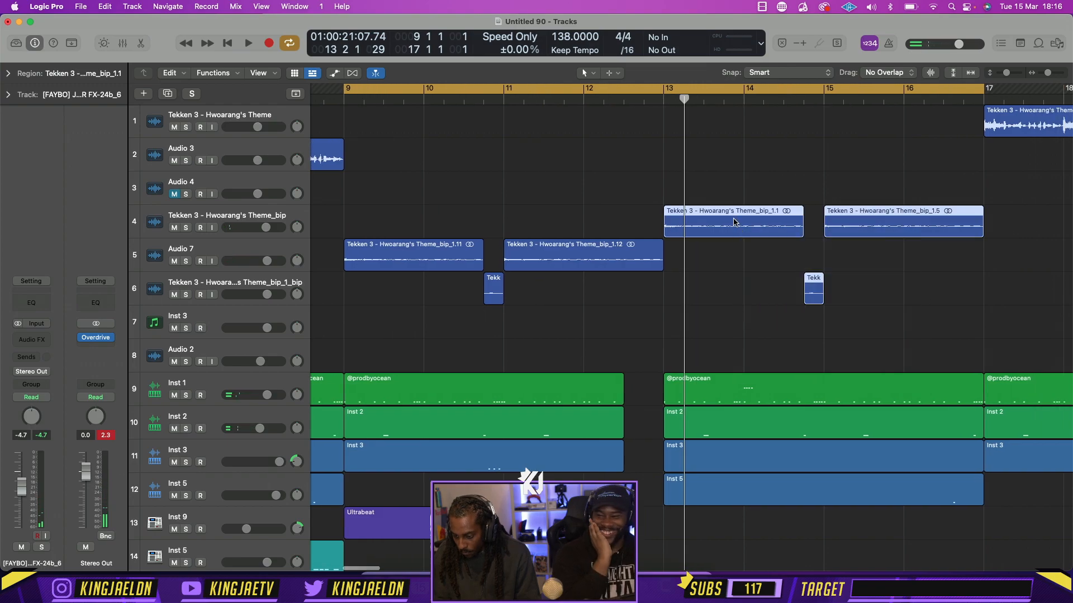
{"action": "key", "text": "Delete"}
Move the Hwoarang's Theme.15 region on the first track from bar 17 to bar 13 and play the transition
{"action": "key", "text": "super+Left"}
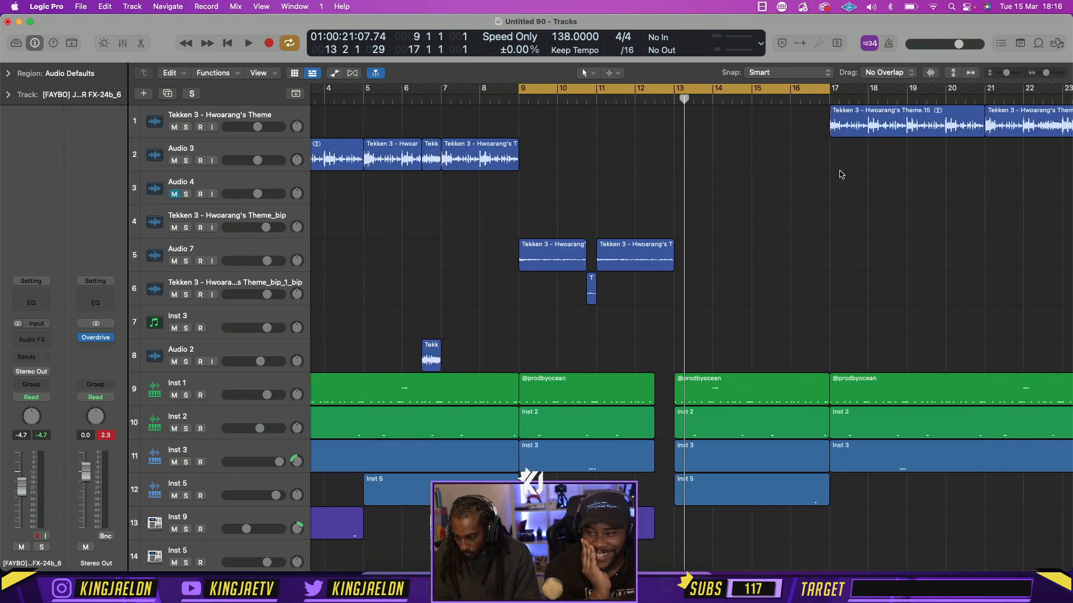
{"action": "left_click_drag", "start_coordinate": [833, 136], "coordinate": [743, 135]}
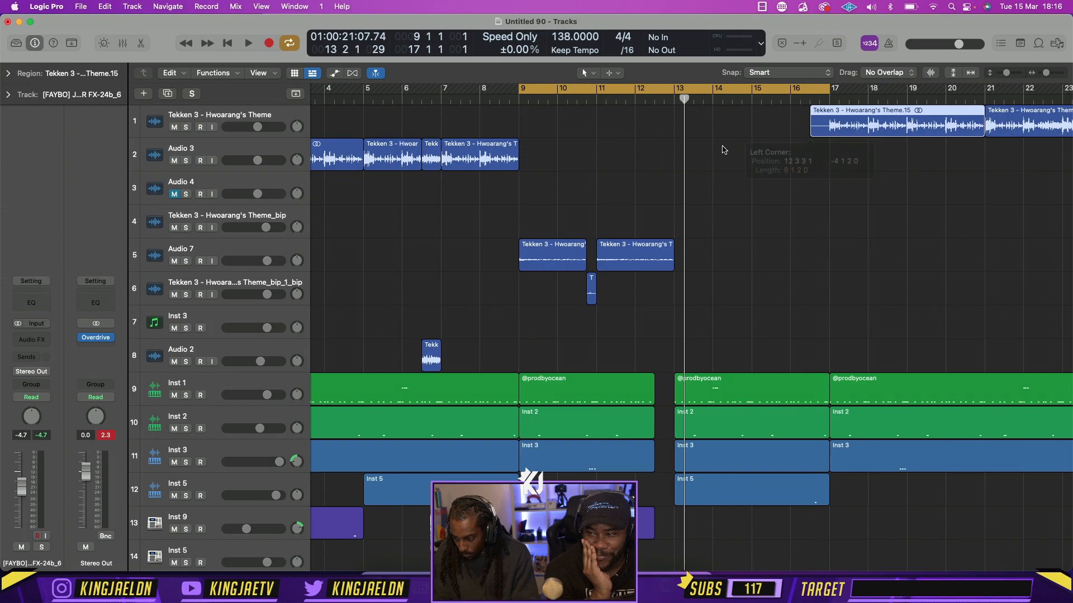
{"action": "left_click_drag", "start_coordinate": [853, 140], "coordinate": [697, 140]}
{"action": "key", "text": "space"}
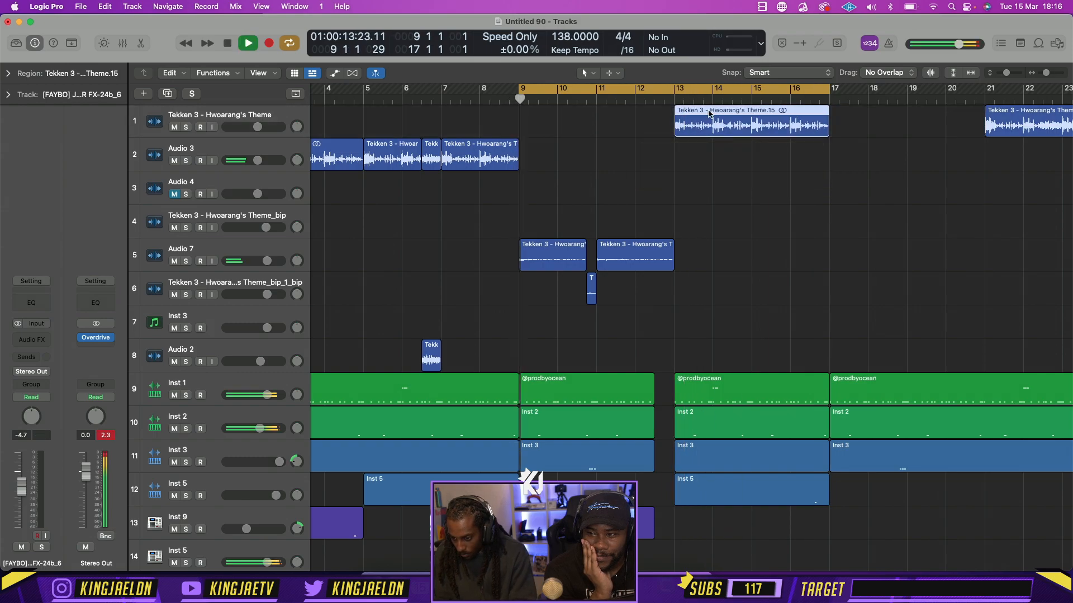
{"action": "key", "text": "space"}
Try the Theme.15 region on the Audio 3 track, play it from bar 13, and return it to the first track
{"action": "left_click_drag", "start_coordinate": [724, 129], "coordinate": [725, 162]}
{"action": "left_click", "coordinate": [677, 103]}
{"action": "key", "text": "space"}
{"action": "left_click", "coordinate": [678, 103]}
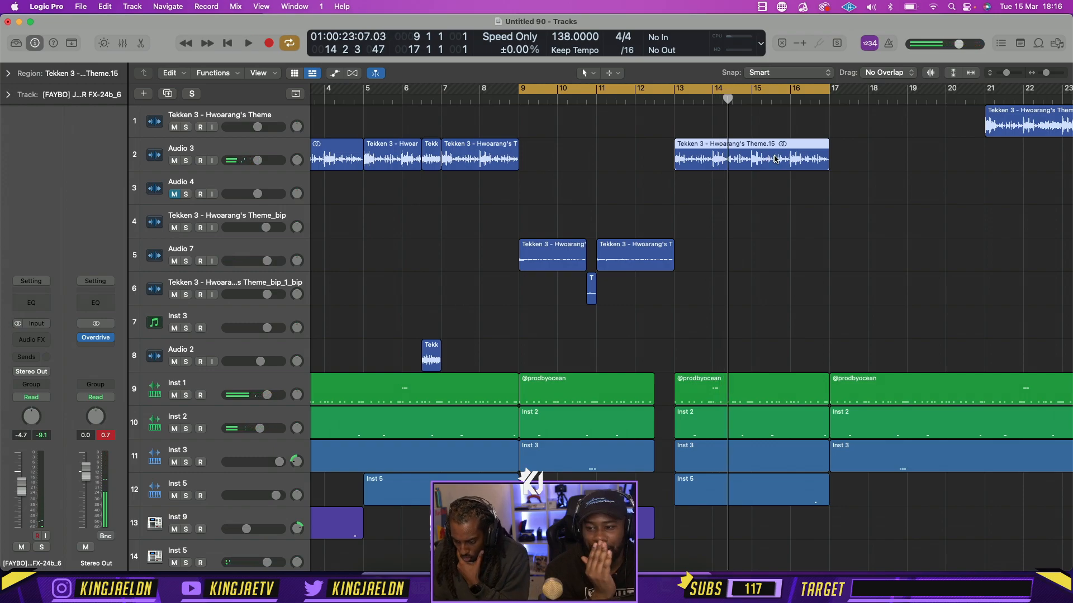
{"action": "scroll", "coordinate": [851, 217], "scroll_direction": "down", "scroll_amount": 3}
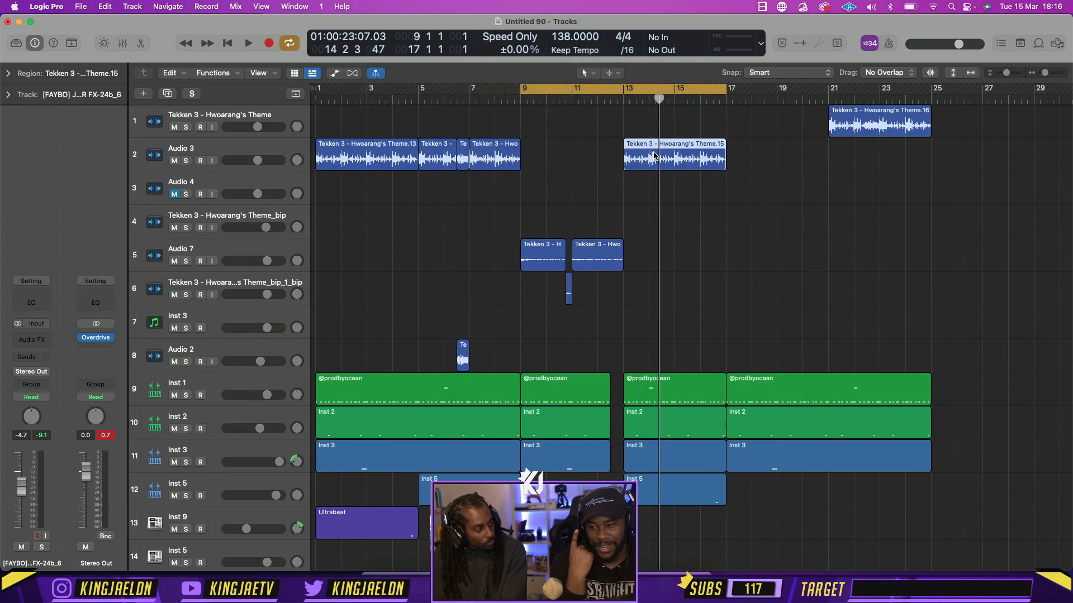
{"action": "left_click_drag", "start_coordinate": [654, 155], "coordinate": [653, 119]}
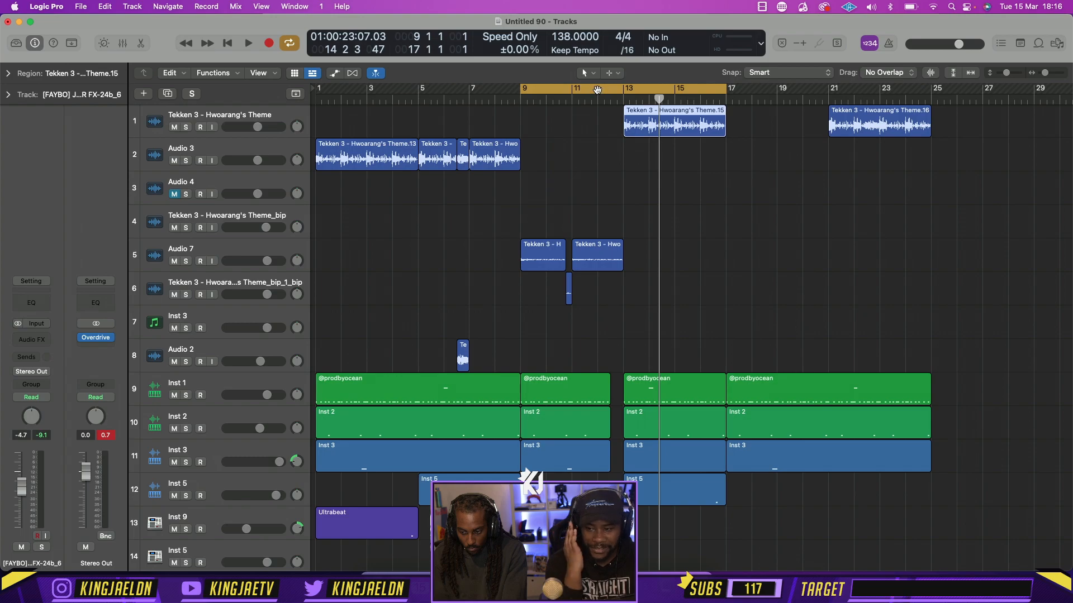
After auditioning the cycle over bars 12–15, shorten the Theme.15 region to end at bar 15 and copy it onto Audio 3 at bar 15
{"action": "left_click_drag", "start_coordinate": [598, 91], "coordinate": [662, 90]}
{"action": "key", "text": "space"}
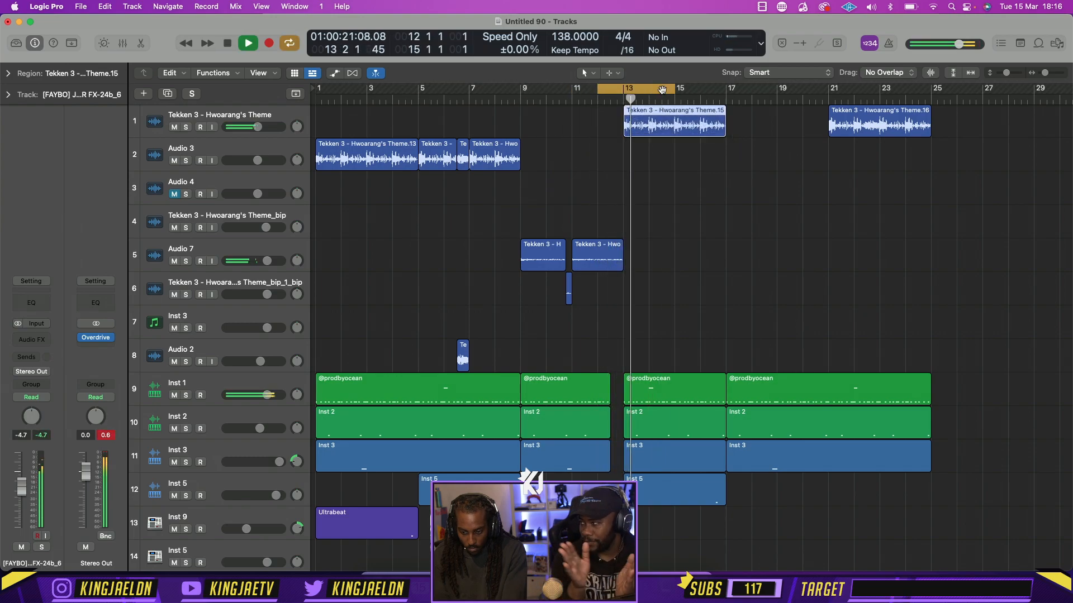
{"action": "key", "text": "space"}
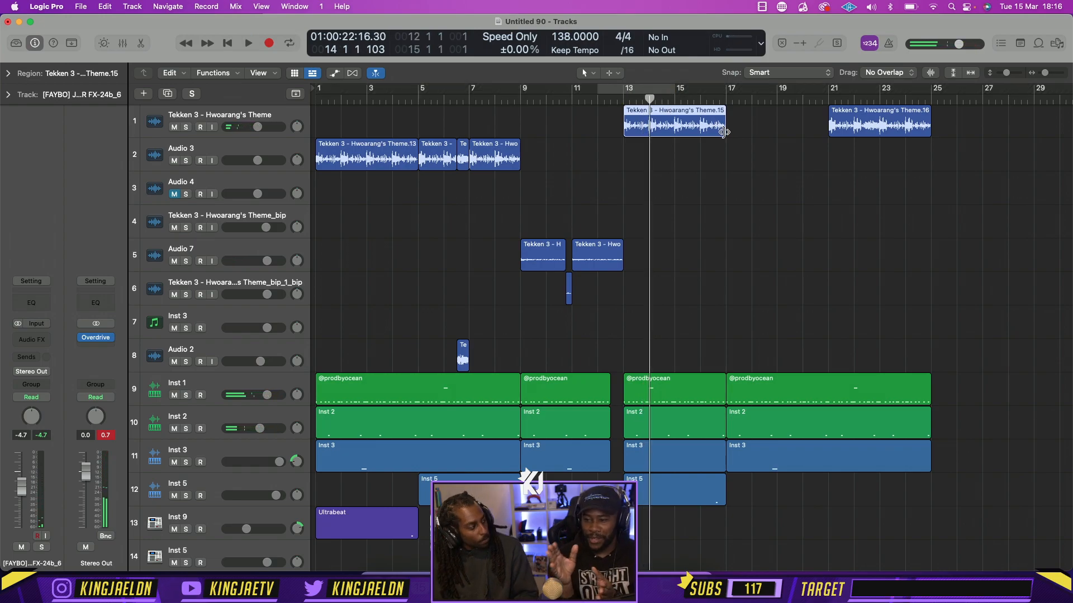
{"action": "left_click_drag", "start_coordinate": [708, 132], "coordinate": [674, 132]}
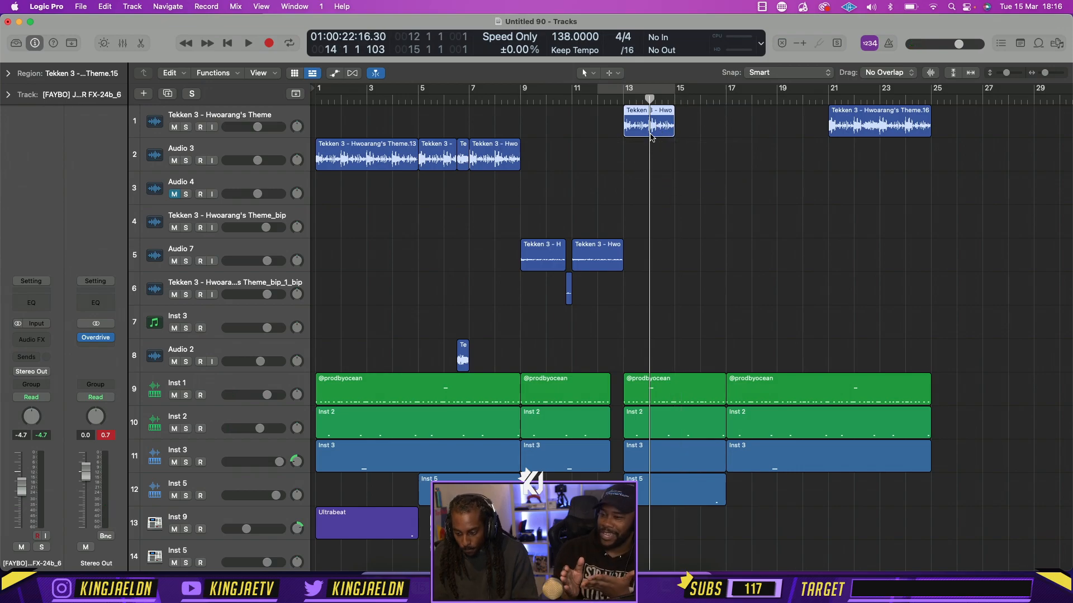
{"action": "left_click_drag", "start_coordinate": [643, 130], "coordinate": [701, 168]}
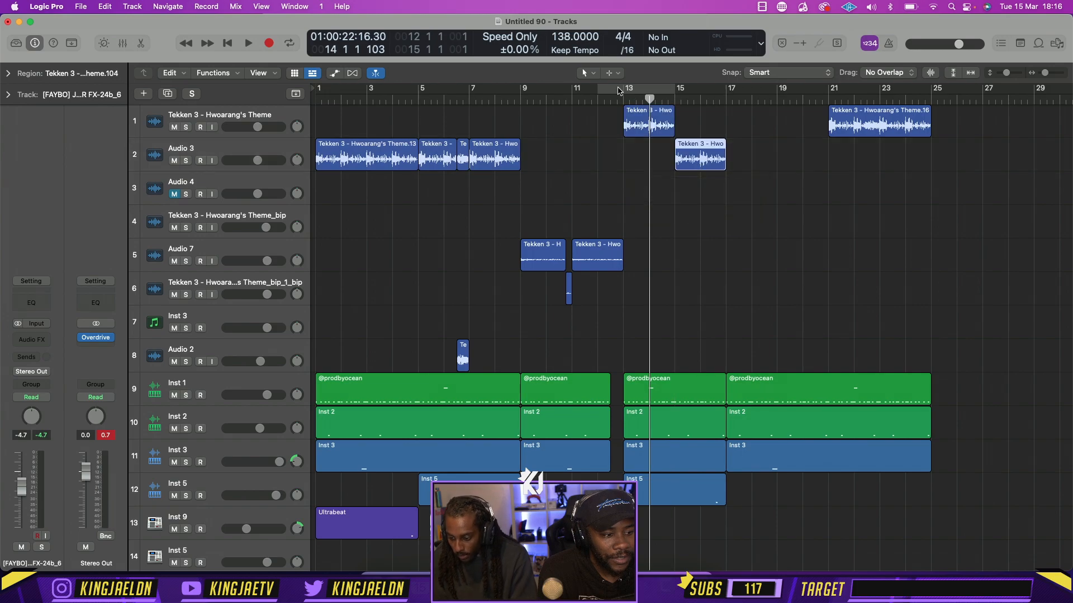
Set the cycle range to bars 13–17, solo the first Hwoarang's Theme track and listen to it
{"action": "left_click_drag", "start_coordinate": [652, 90], "coordinate": [726, 91]}
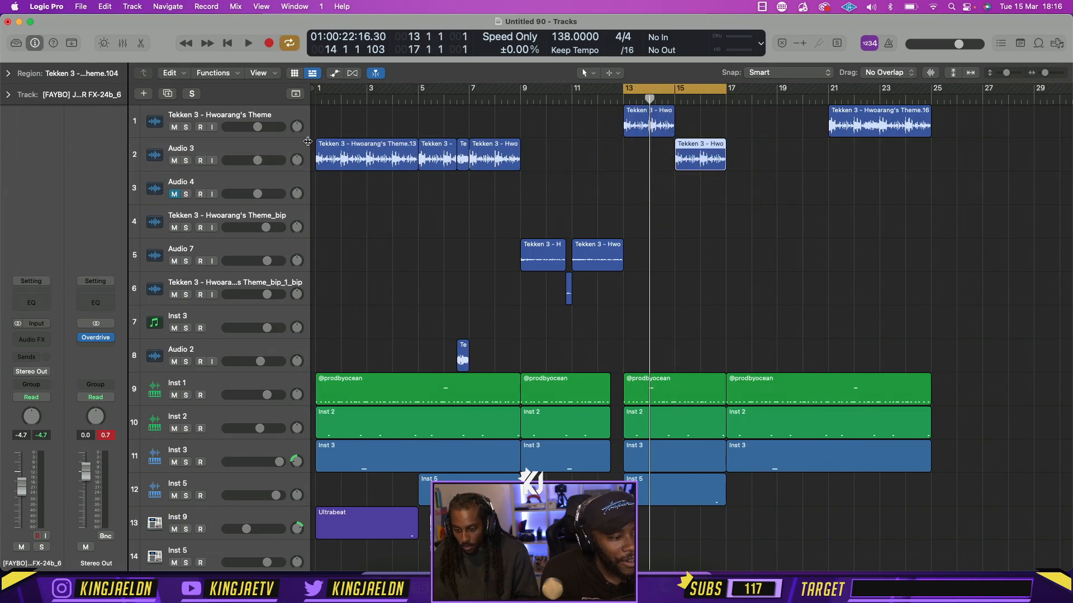
{"action": "left_click", "coordinate": [186, 127]}
{"action": "key", "text": "space"}
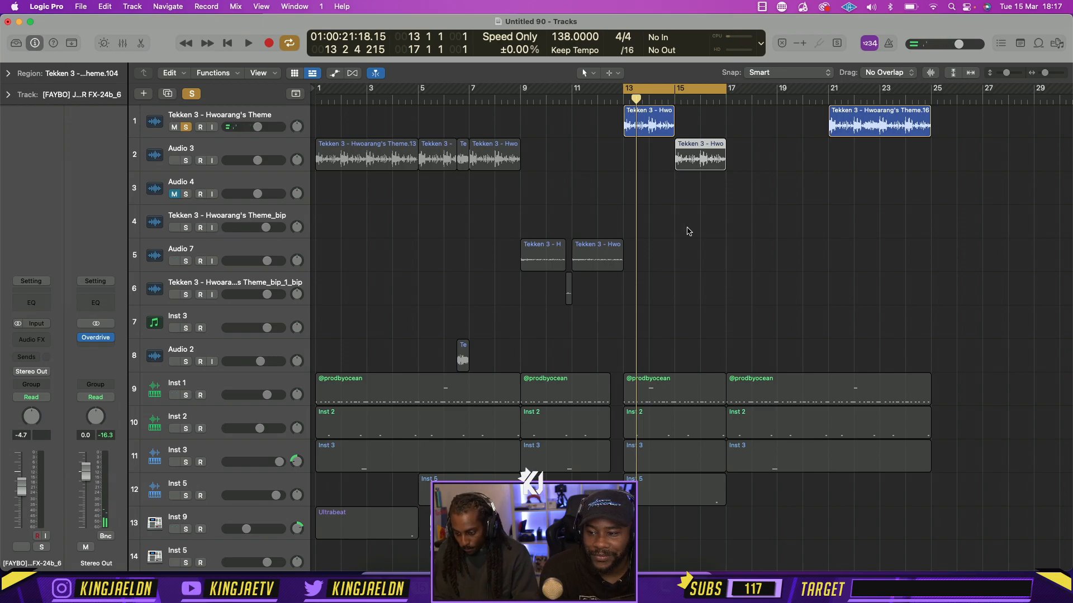
{"action": "key", "text": "space"}
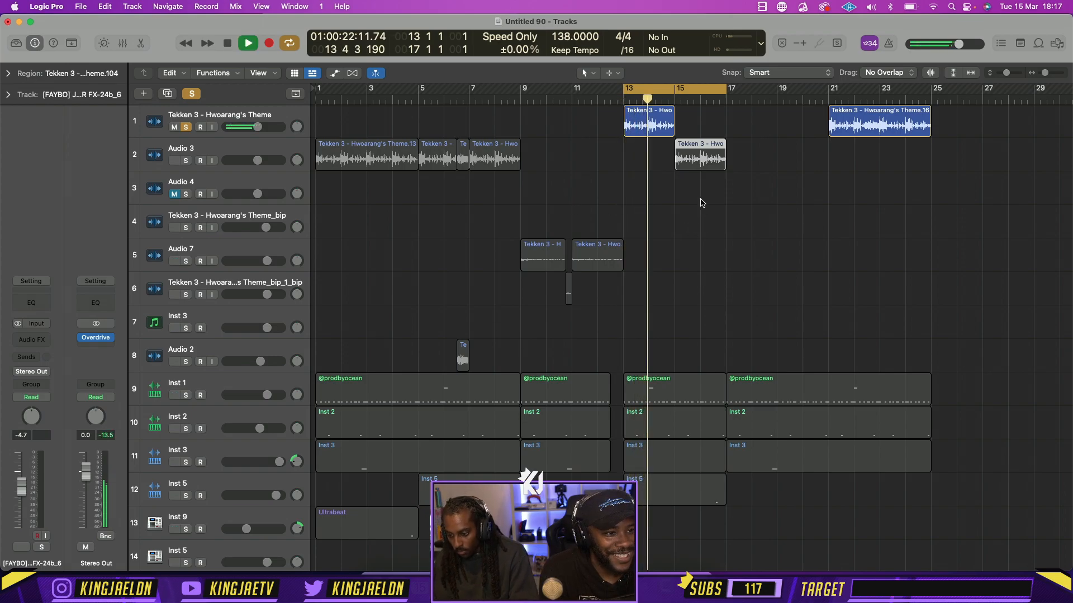
{"action": "key", "text": "space"}
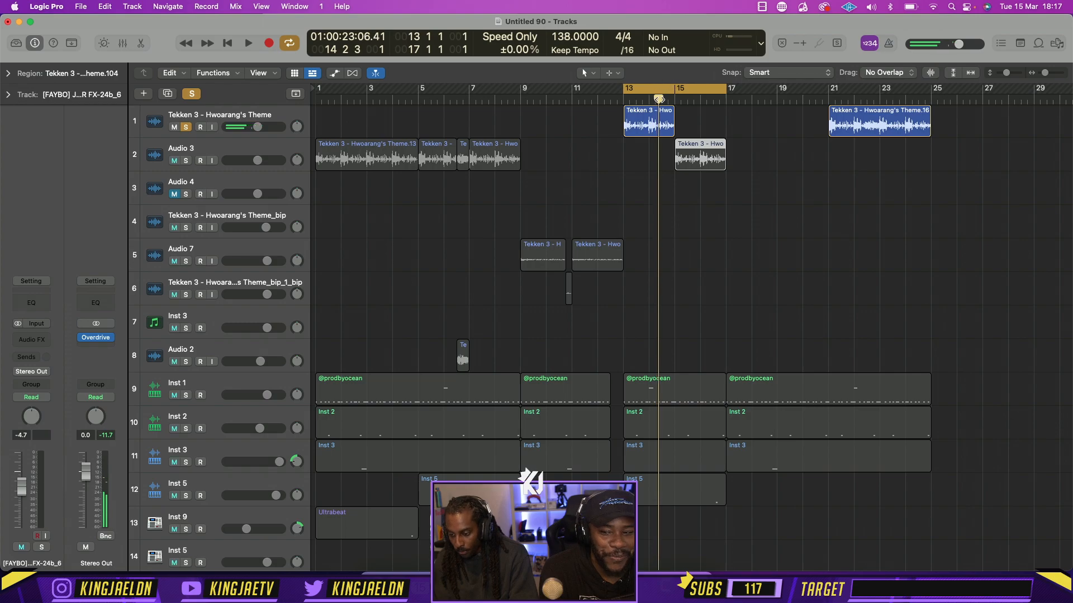
Try a chopped ending by splitting the bar 13 theme region at 14 3 1 and 14 4 1, shortening the two end pieces and playing them
{"action": "left_click_drag", "start_coordinate": [657, 99], "coordinate": [662, 99]}
{"action": "left_click", "coordinate": [662, 122]}
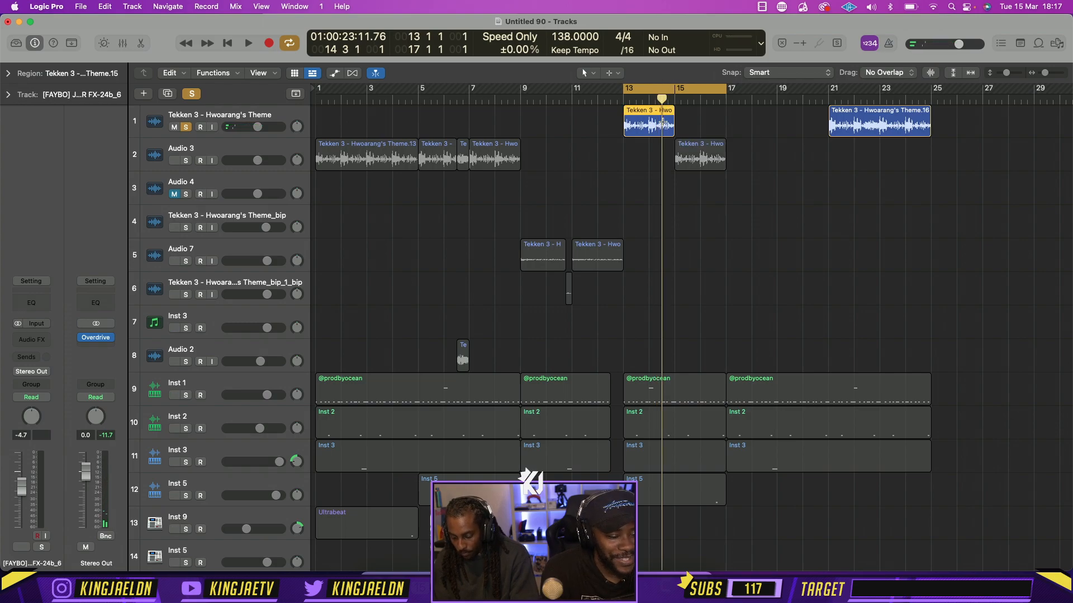
{"action": "key", "text": "super+Right"}
{"action": "key", "text": "super+Right"}
{"action": "key", "text": "super+Right"}
{"action": "left_click", "coordinate": [695, 100]}
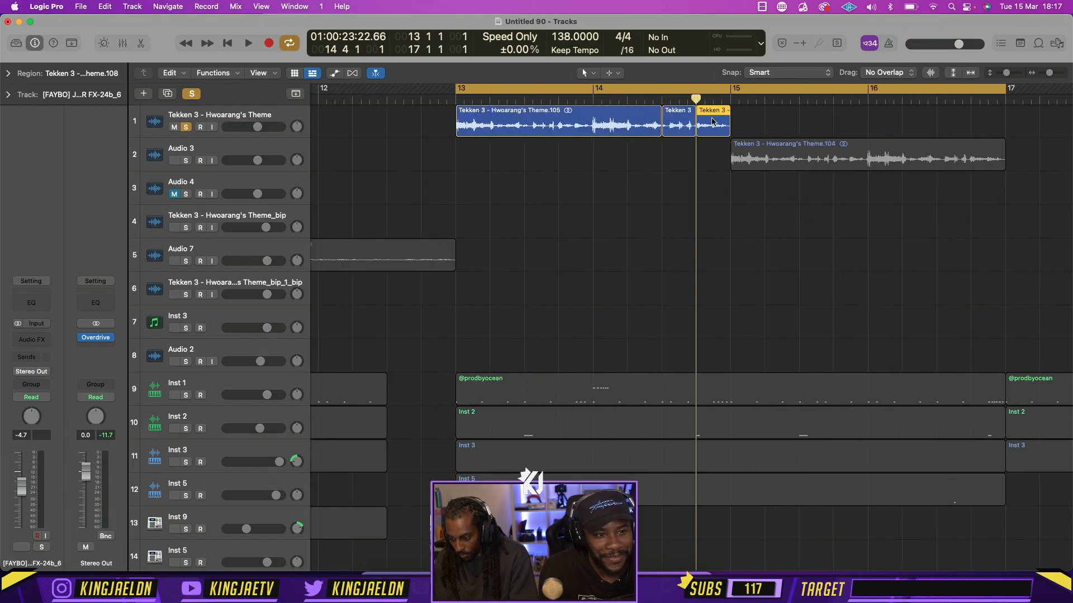
{"action": "mouse_move", "coordinate": [678, 125]}
{"action": "left_mouse_down"}
{"action": "mouse_move", "coordinate": [714, 125]}
{"action": "mouse_move", "coordinate": [676, 137]}
{"action": "left_mouse_up"}
{"action": "left_click", "coordinate": [737, 191]}
{"action": "key", "text": "space"}
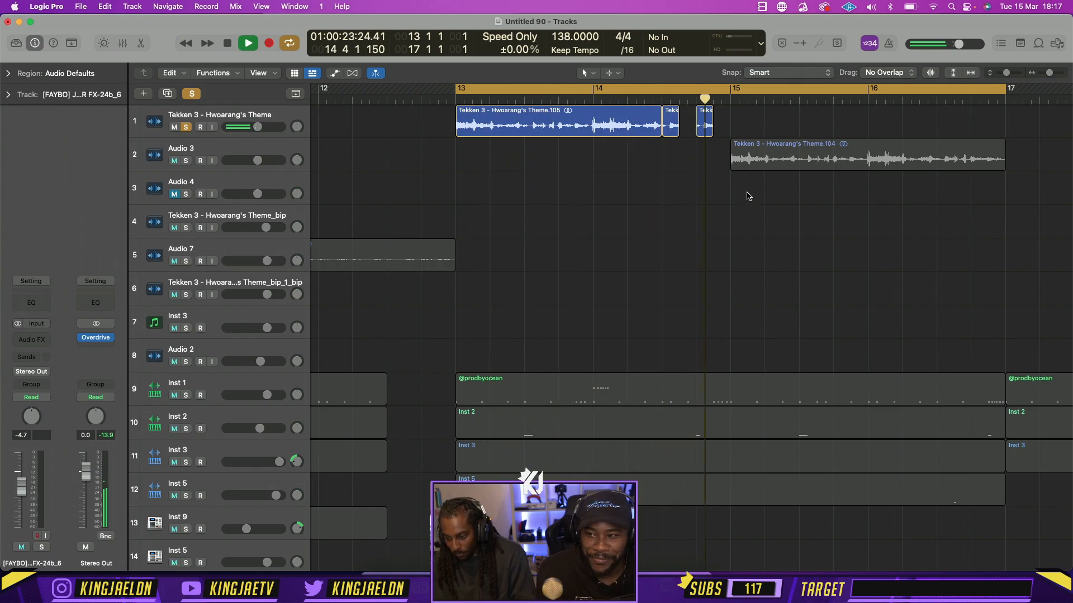
{"action": "key", "text": "space"}
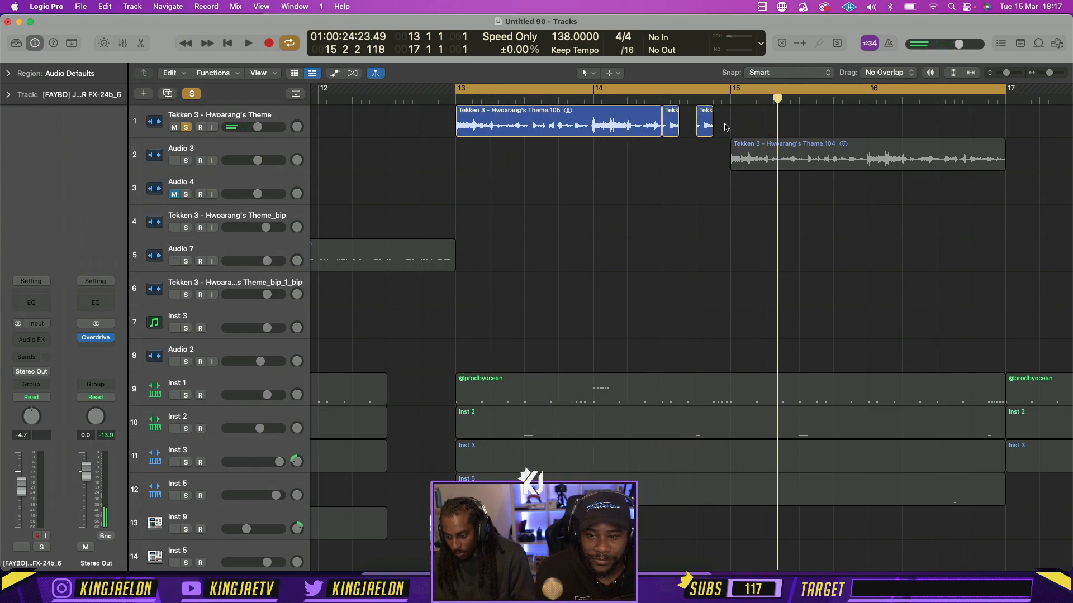
Cycle from 14 3 1 to bar 15 and trim both chopped theme pieces slightly shorter while auditioning them
{"action": "left_click", "coordinate": [663, 96]}
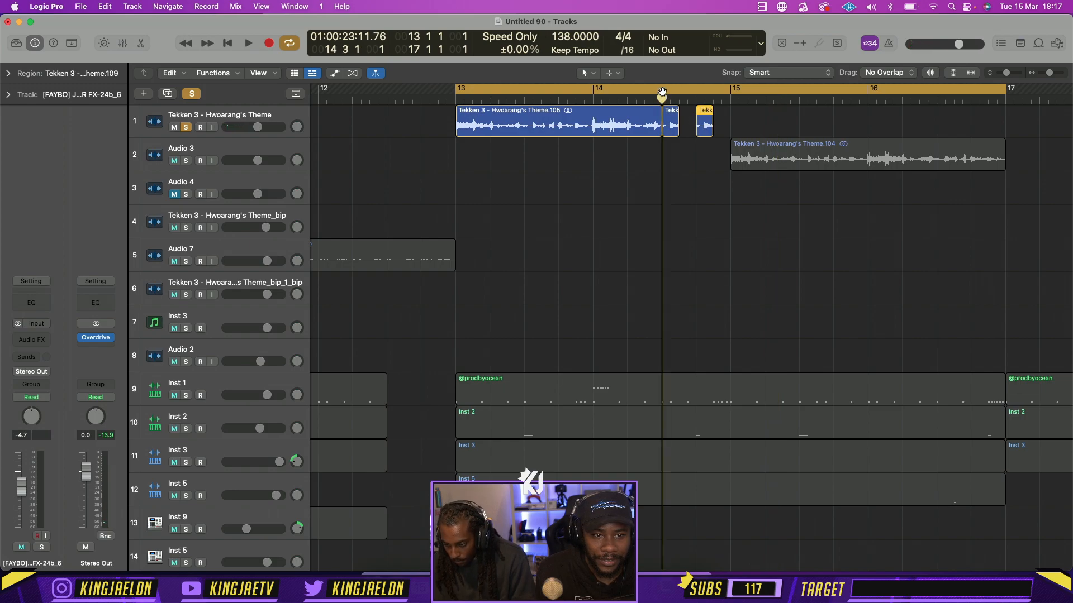
{"action": "left_click_drag", "start_coordinate": [663, 92], "coordinate": [718, 90]}
{"action": "key", "text": "c"}
{"action": "key", "text": "space"}
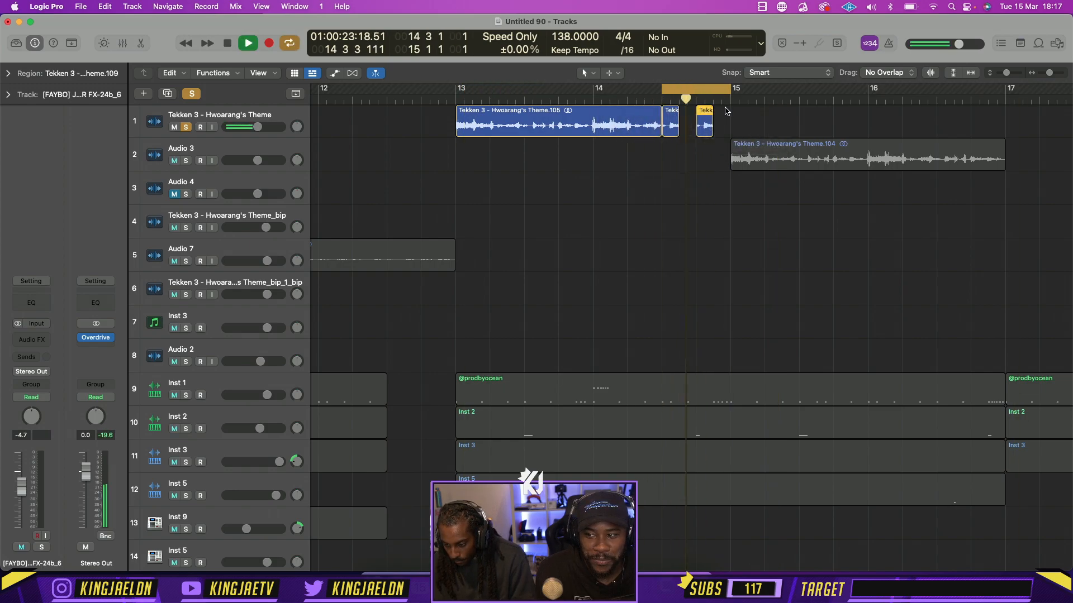
{"action": "key", "text": "space"}
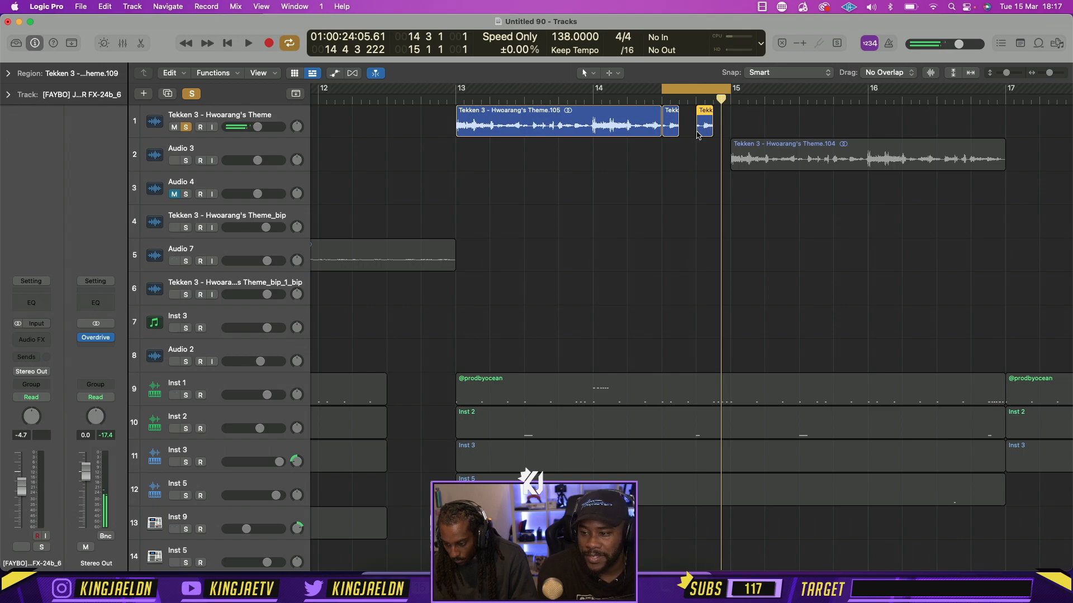
{"action": "left_click_drag", "start_coordinate": [675, 134], "coordinate": [672, 134]}
{"action": "key", "text": "space"}
{"action": "key", "text": "space"}
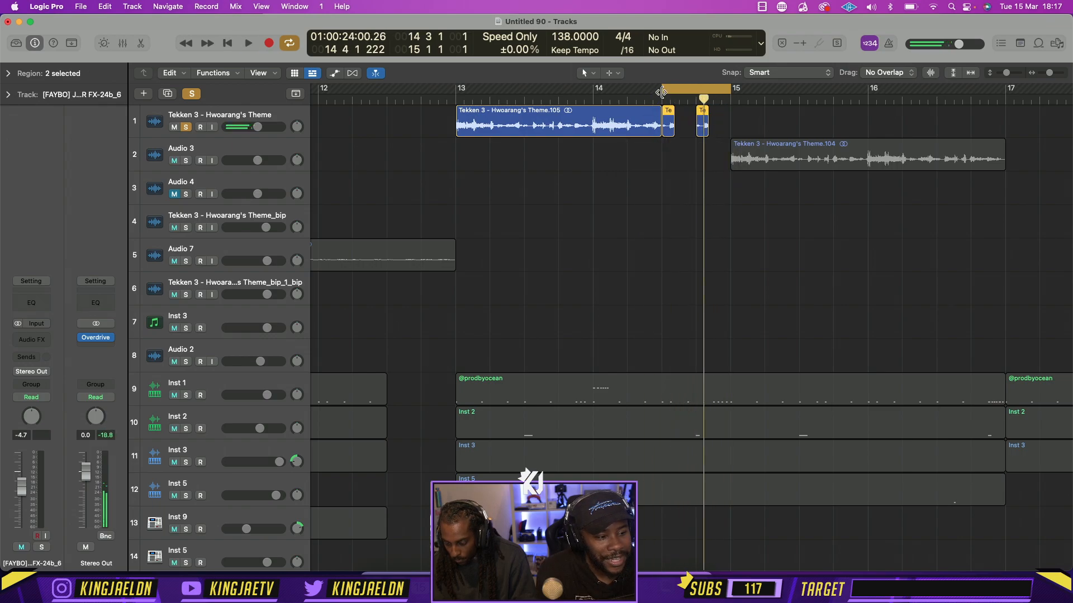
Delete the two chopped pieces, replay bars 13–15 and extend the remaining theme region back to bar 15
{"action": "left_click", "coordinate": [670, 127]}
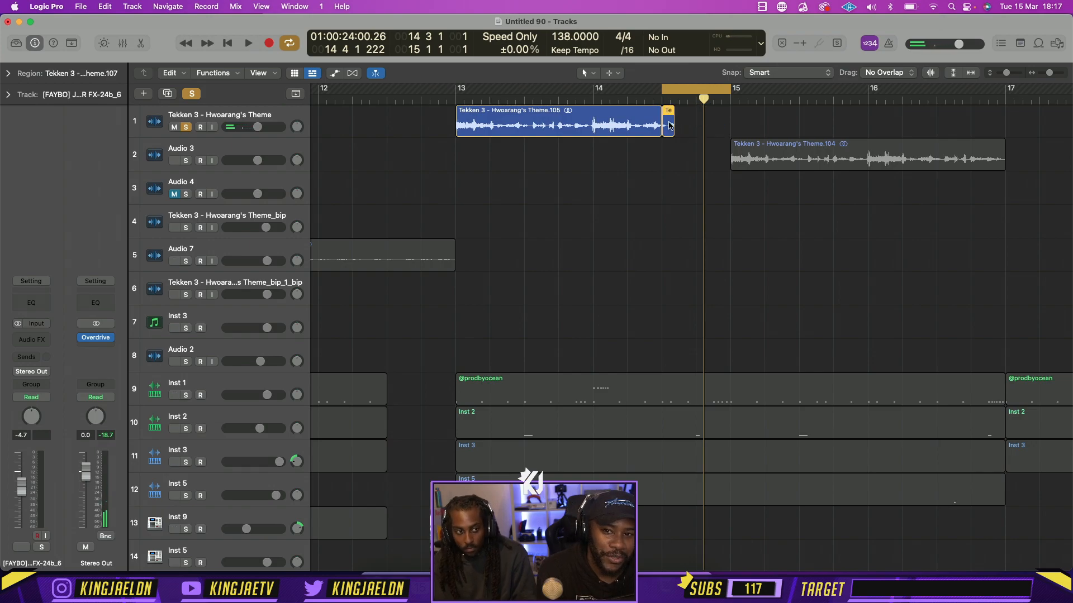
{"action": "key", "text": "Delete"}
{"action": "left_click_drag", "start_coordinate": [663, 92], "coordinate": [455, 91]}
{"action": "key", "text": "space"}
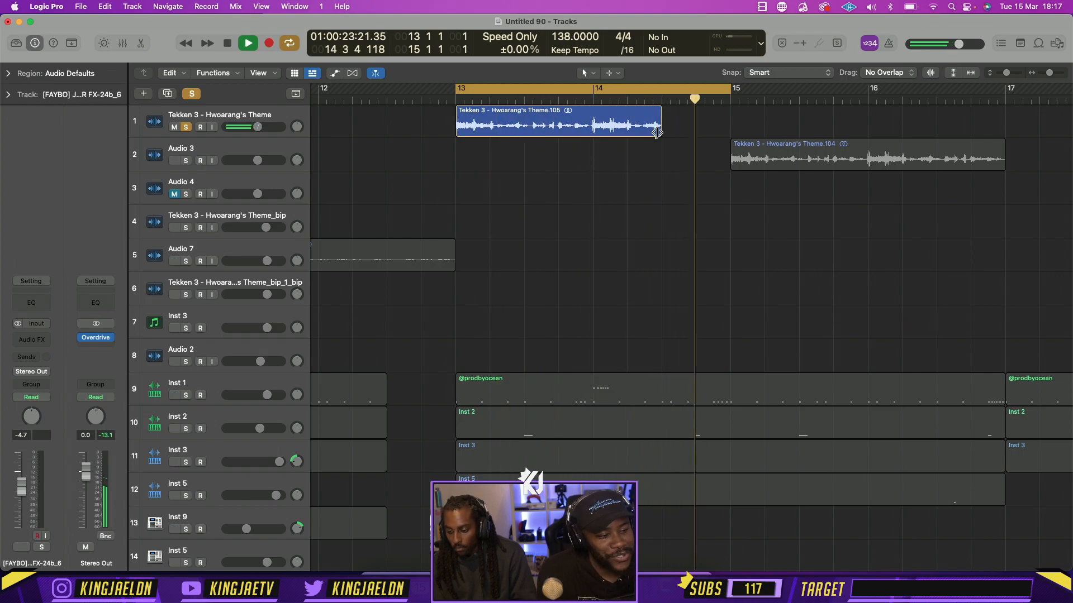
{"action": "key", "text": "space"}
{"action": "left_click_drag", "start_coordinate": [658, 132], "coordinate": [727, 132]}
Solo Audio 3 as well and play both theme tracks with the cycle range extended to bars 13–17
{"action": "left_click", "coordinate": [186, 160]}
{"action": "key", "text": "space"}
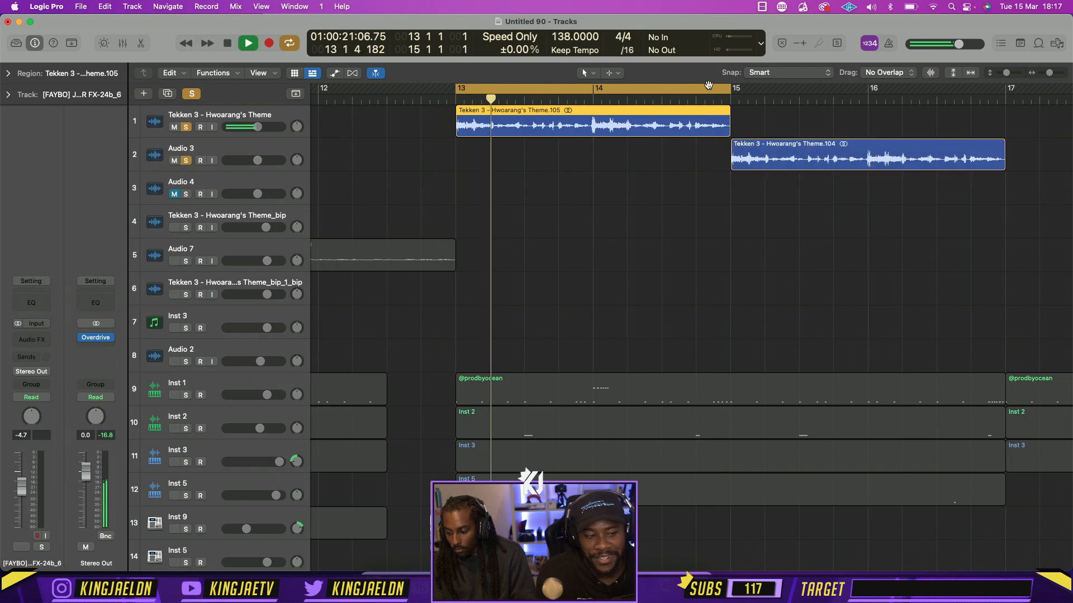
{"action": "left_click_drag", "start_coordinate": [729, 90], "coordinate": [1006, 125]}
Move the theme region from bar 21 onto Audio 3 at bar 17 and extend its end past bar 69
{"action": "key", "text": "super+Left"}
{"action": "key", "text": "super+Left"}
{"action": "key", "text": "super+Left"}
{"action": "key", "text": "super+Left"}
{"action": "key", "text": "super+Left"}
{"action": "key", "text": "super+Left"}
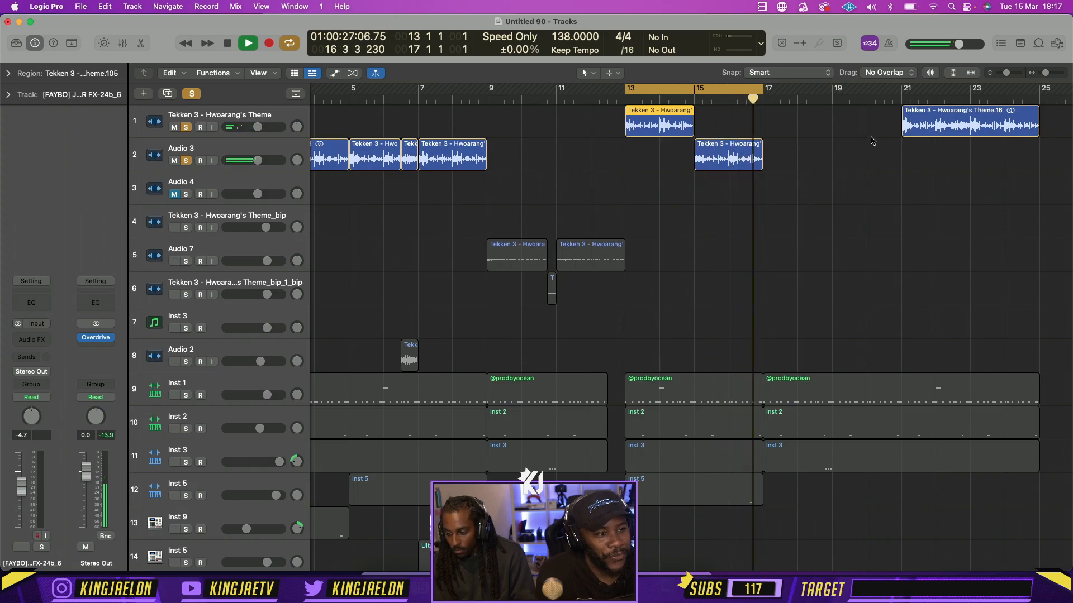
{"action": "left_click_drag", "start_coordinate": [930, 130], "coordinate": [791, 165]}
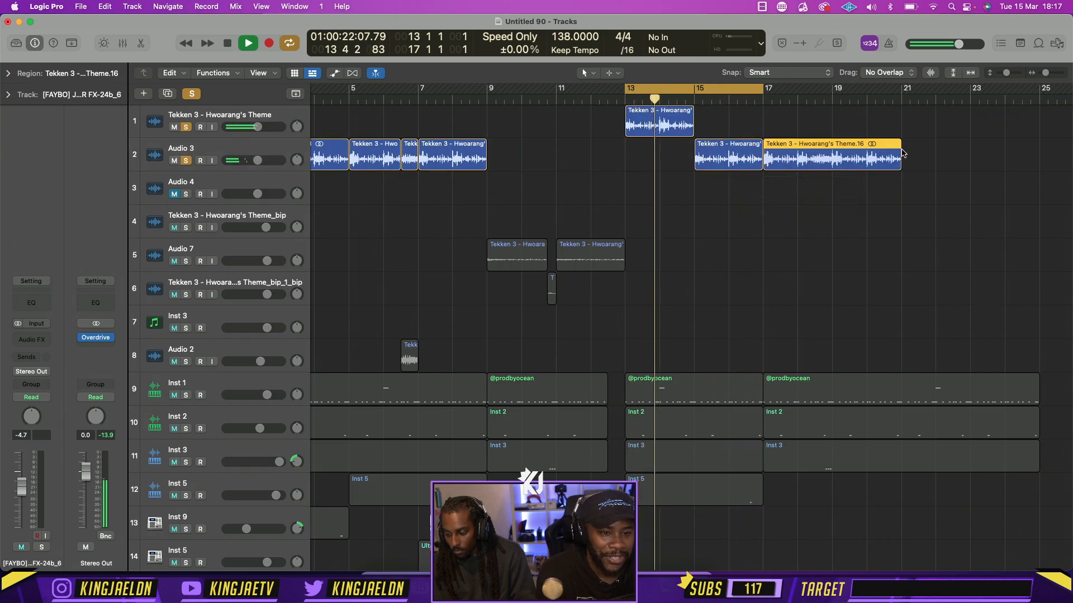
{"action": "key", "text": "super+Left"}
{"action": "key", "text": "super+Left"}
{"action": "key", "text": "super+Left"}
{"action": "left_click_drag", "start_coordinate": [394, 164], "coordinate": [881, 166]}
{"action": "key", "text": "super+Right"}
{"action": "key", "text": "super+Right"}
{"action": "key", "text": "super+Right"}
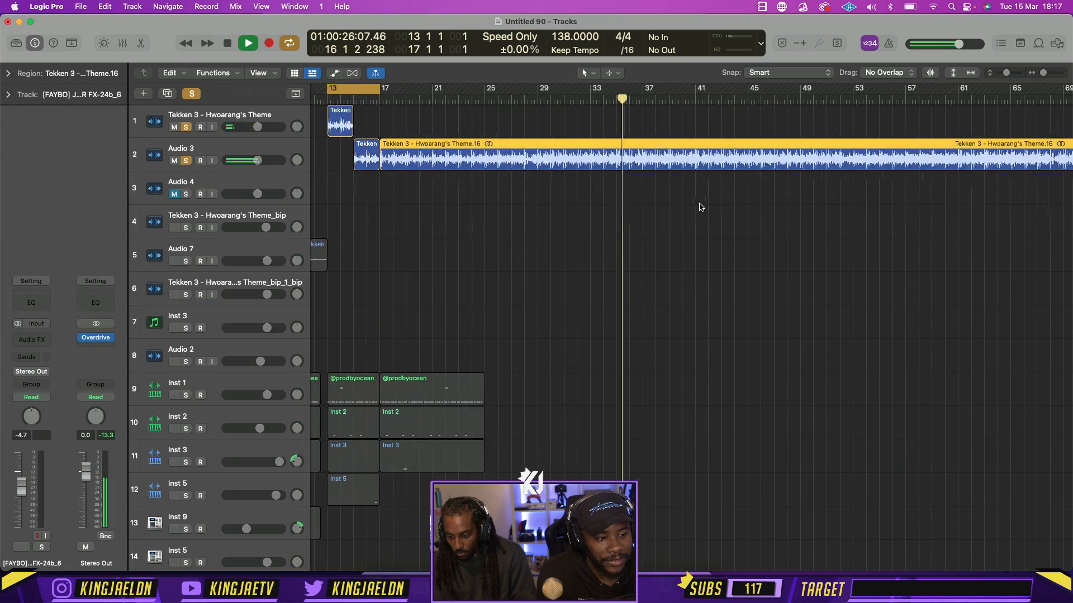
Play past bar 17 with cycling off, cycle bars 17–21 and stop playback
{"action": "key", "text": "c"}
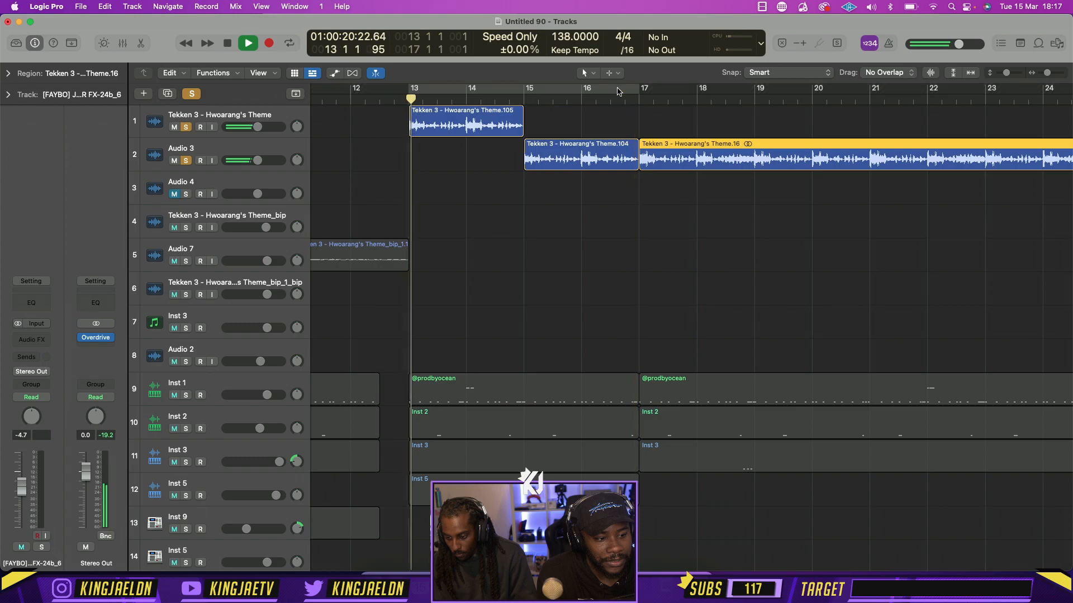
{"action": "key", "text": "super+Left"}
{"action": "key", "text": "super+Left"}
{"action": "key", "text": "super+Left"}
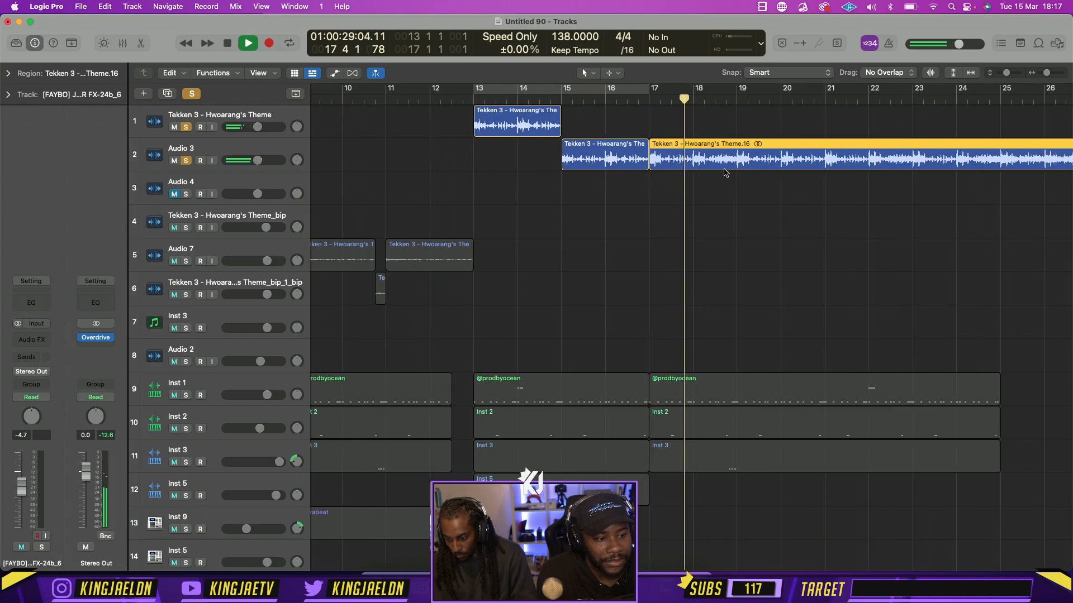
{"action": "left_click_drag", "start_coordinate": [662, 97], "coordinate": [746, 98]}
{"action": "scroll", "coordinate": [725, 254], "scroll_direction": "down", "scroll_amount": 5}
{"action": "key", "text": "space"}
{"action": "scroll", "coordinate": [726, 314], "scroll_direction": "up", "scroll_amount": 5}
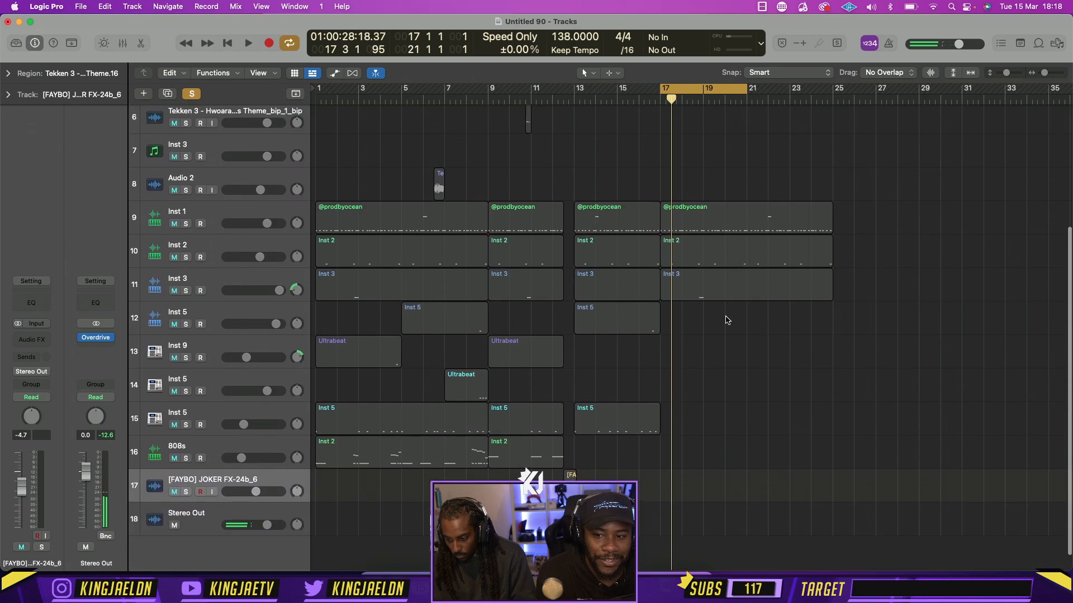
Set the cycle range to bars 9–15 and turn off all track solos
{"action": "left_click_drag", "start_coordinate": [616, 96], "coordinate": [489, 96]}
{"action": "left_click", "coordinate": [192, 94]}
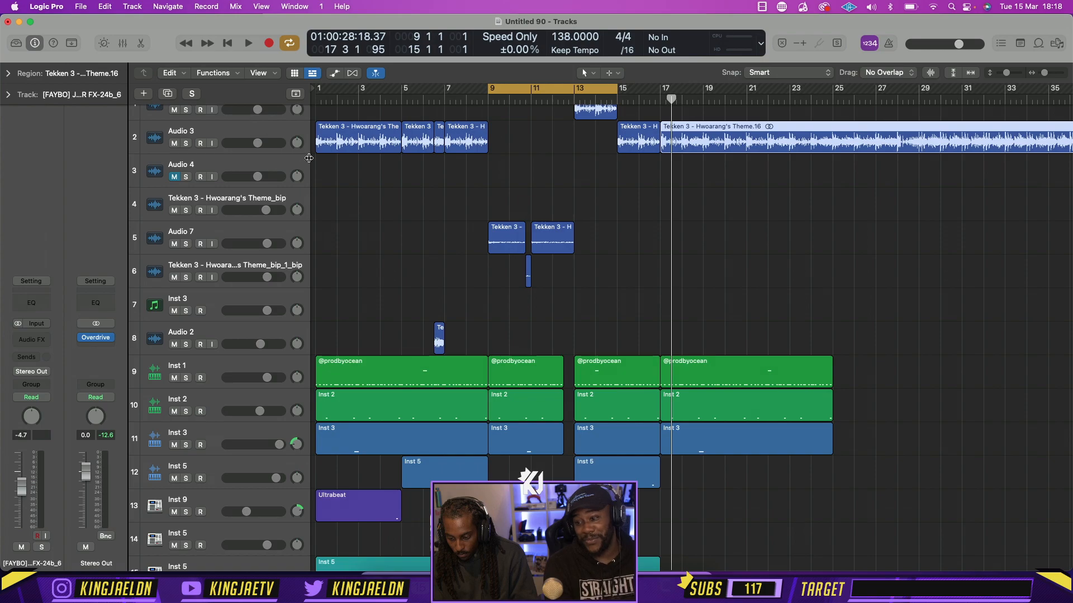
{"action": "scroll", "coordinate": [509, 212], "scroll_direction": "down", "scroll_amount": 3}
{"action": "scroll", "coordinate": [510, 212], "scroll_direction": "up", "scroll_amount": 4}
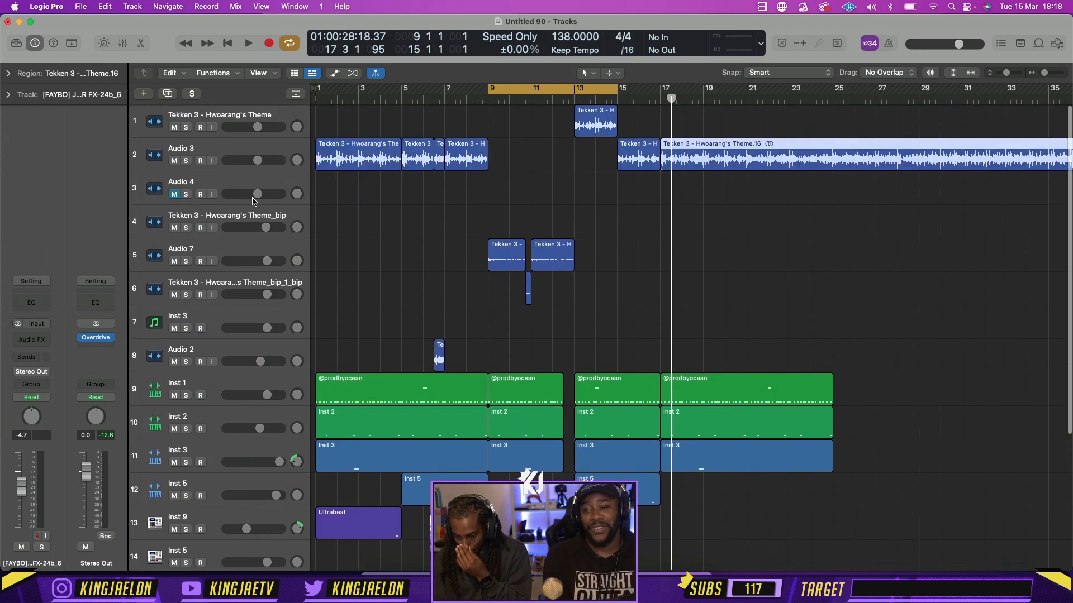
Delete the Audio 4 and Tekken 3 - Hwoarang's Theme_bip tracks and start playback
{"action": "left_click", "coordinate": [243, 192]}
{"action": "key", "text": "super+BackSpace"}
{"action": "key", "text": "super+BackSpace"}
{"action": "key", "text": "space"}
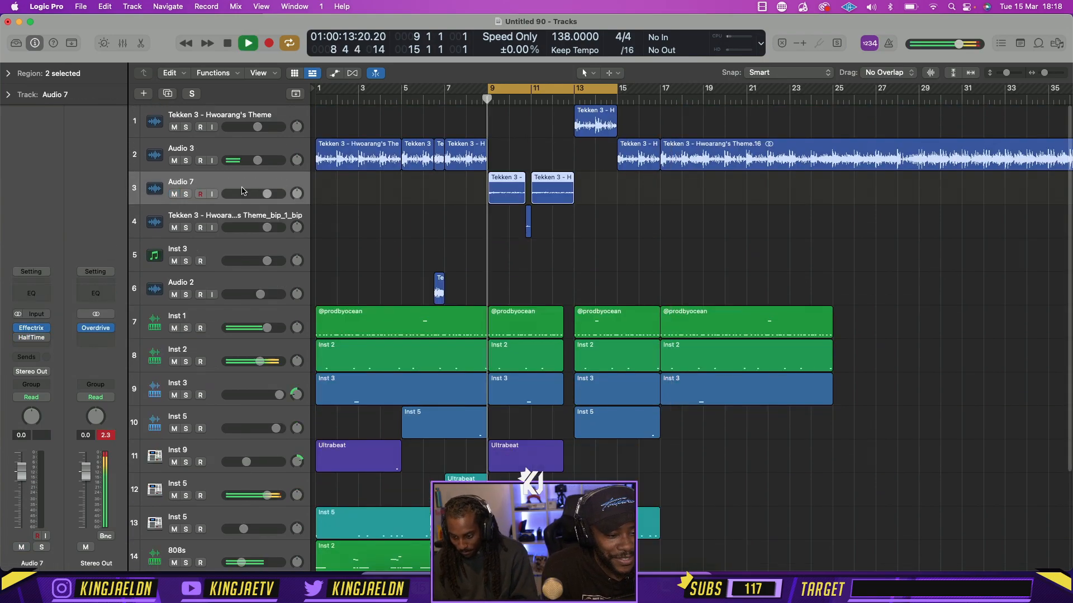
Extend the cycle range to bar 17 and shorten the five instrument regions starting at bar 13 to end just before mid-bar 16
{"action": "left_click", "coordinate": [633, 292]}
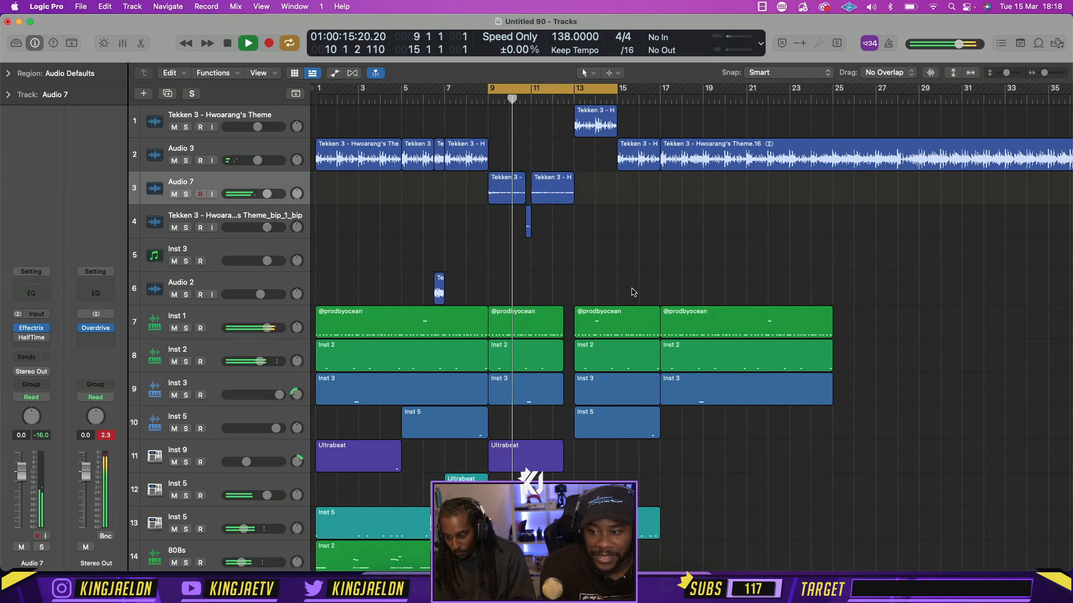
{"action": "key", "text": "super+Right"}
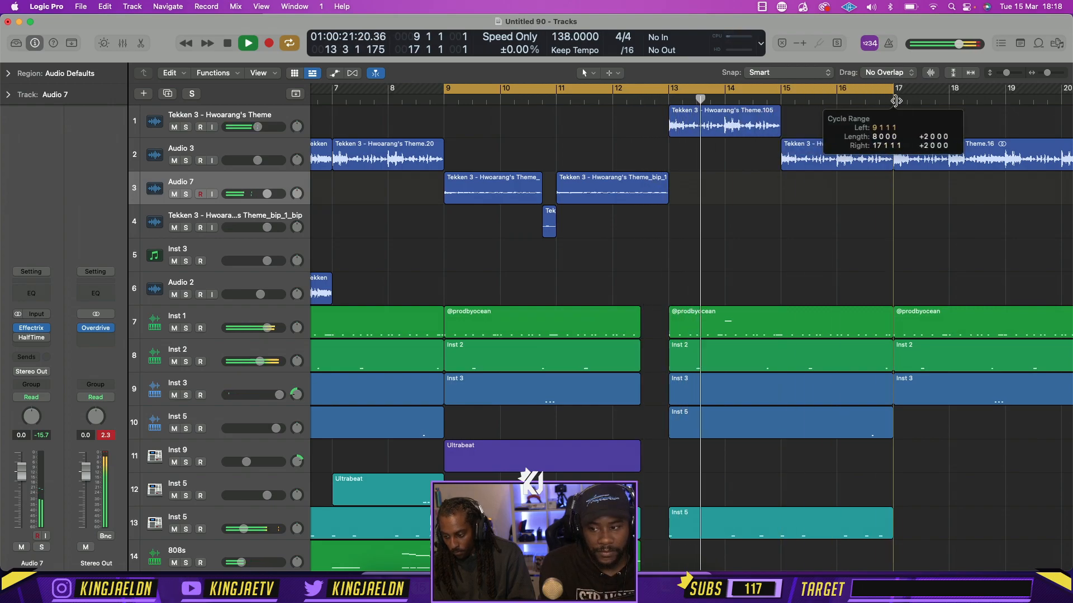
{"action": "scroll", "coordinate": [870, 285], "scroll_direction": "down", "scroll_amount": 3}
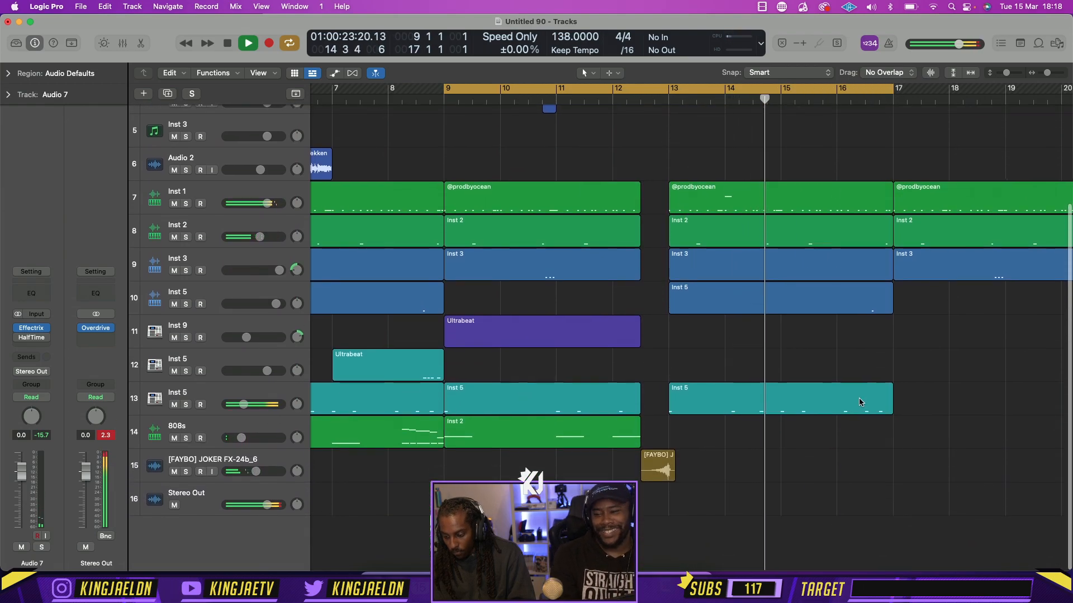
{"action": "scroll", "coordinate": [866, 442], "scroll_direction": "down", "scroll_amount": 1}
{"action": "left_click_drag", "start_coordinate": [867, 444], "coordinate": [868, 282]}
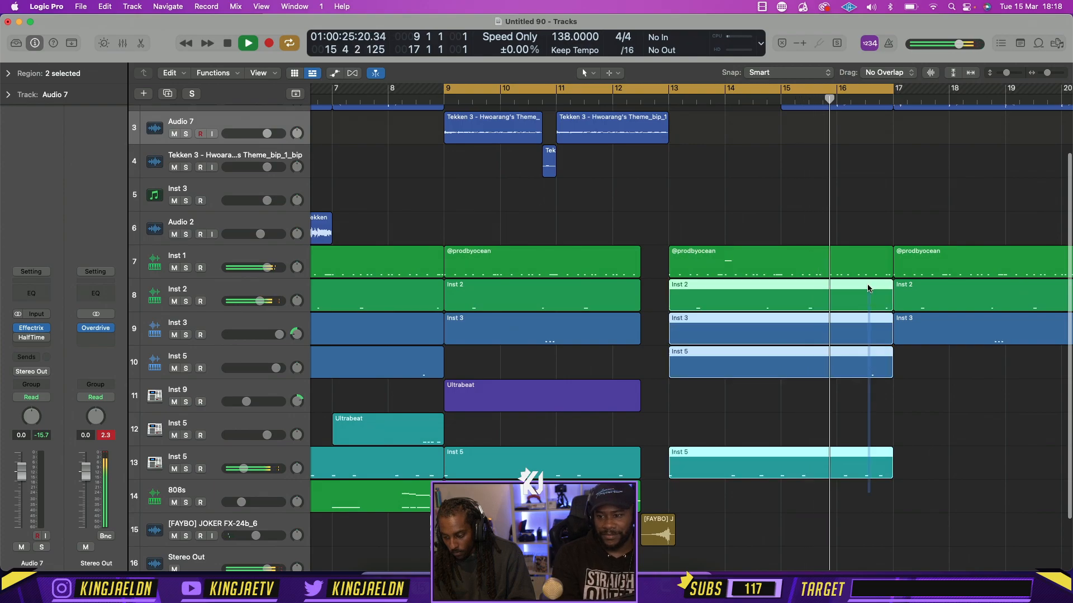
{"action": "left_click_drag", "start_coordinate": [891, 272], "coordinate": [858, 269]}
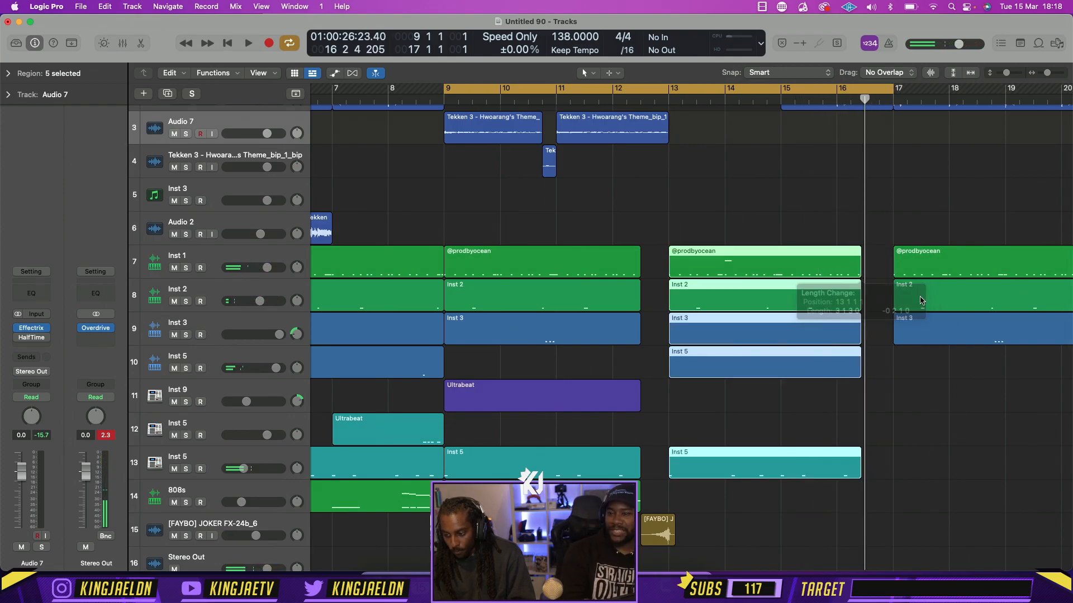
{"action": "left_click", "coordinate": [894, 418]}
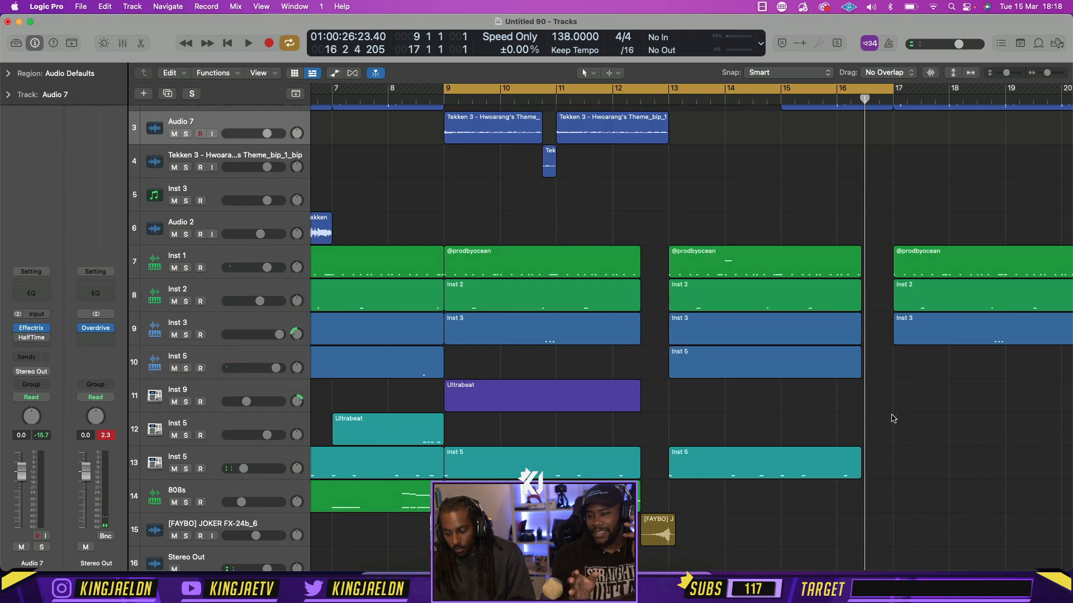
Delete the Inst 5 region on track 10 and the Inst 3 region on track 9 at bar 13
{"action": "left_click", "coordinate": [807, 357]}
{"action": "key", "text": "BackSpace"}
{"action": "left_click", "coordinate": [784, 335]}
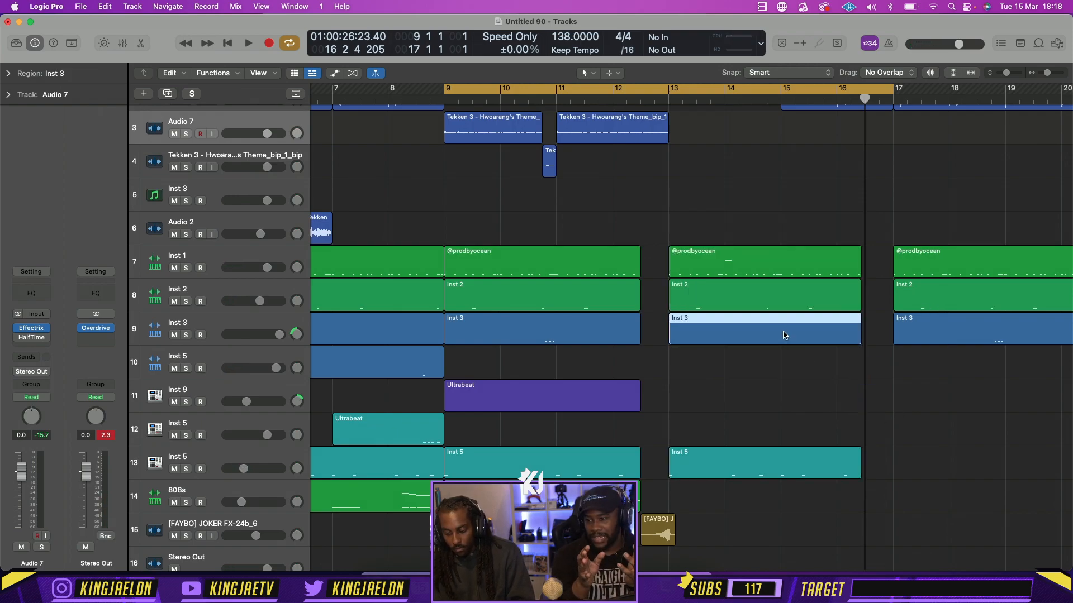
{"action": "key", "text": "BackSpace"}
Set the cycle range to bars 1–17 and play the arrangement from the start
{"action": "scroll", "coordinate": [783, 335], "scroll_direction": "down", "scroll_amount": 3}
{"action": "key", "text": "super+Left"}
{"action": "key", "text": "super+Left"}
{"action": "key", "text": "super+Left"}
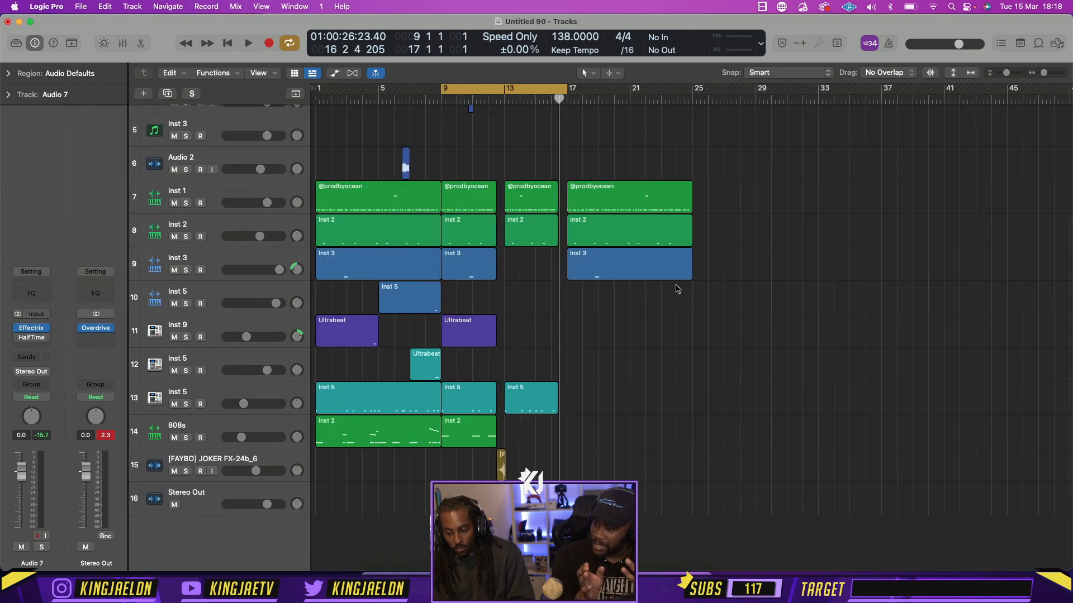
{"action": "left_click_drag", "start_coordinate": [441, 91], "coordinate": [116, 94]}
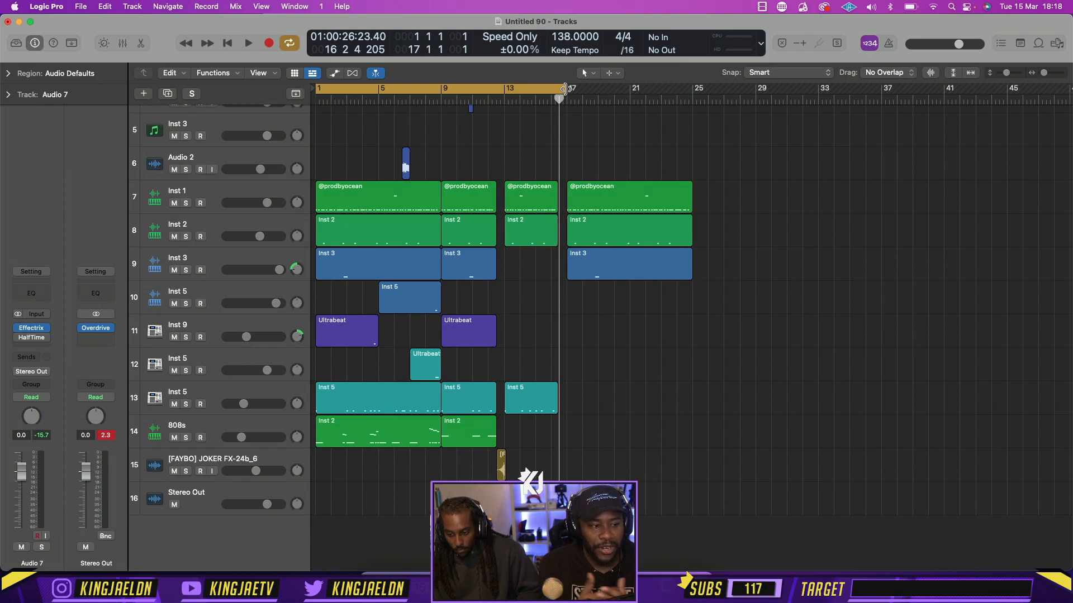
{"action": "key", "text": "space"}
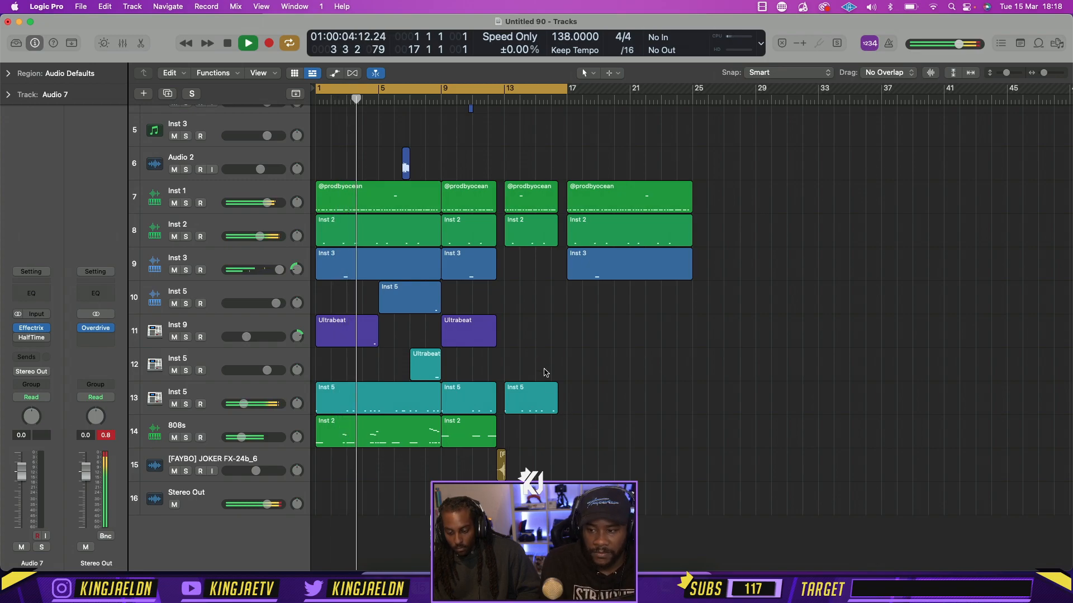
{"action": "scroll", "coordinate": [479, 258], "scroll_direction": "up", "scroll_amount": 3}
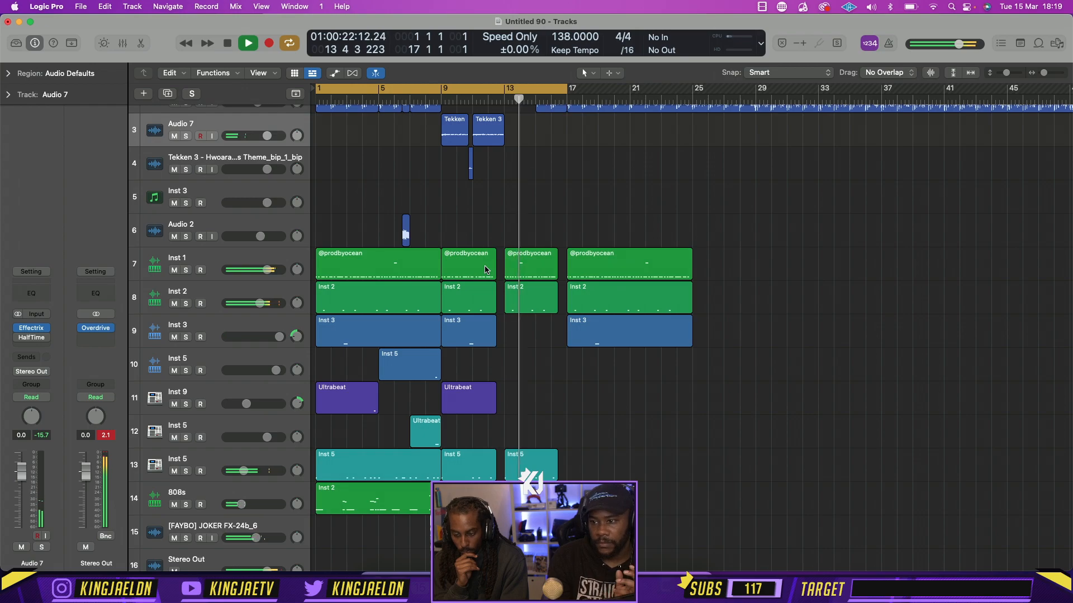
Cycle bars 15–17, copy the Audio 7 region at bar 11 to bar 16, ending at bar 17, and play it
{"action": "right_click", "coordinate": [489, 128]}
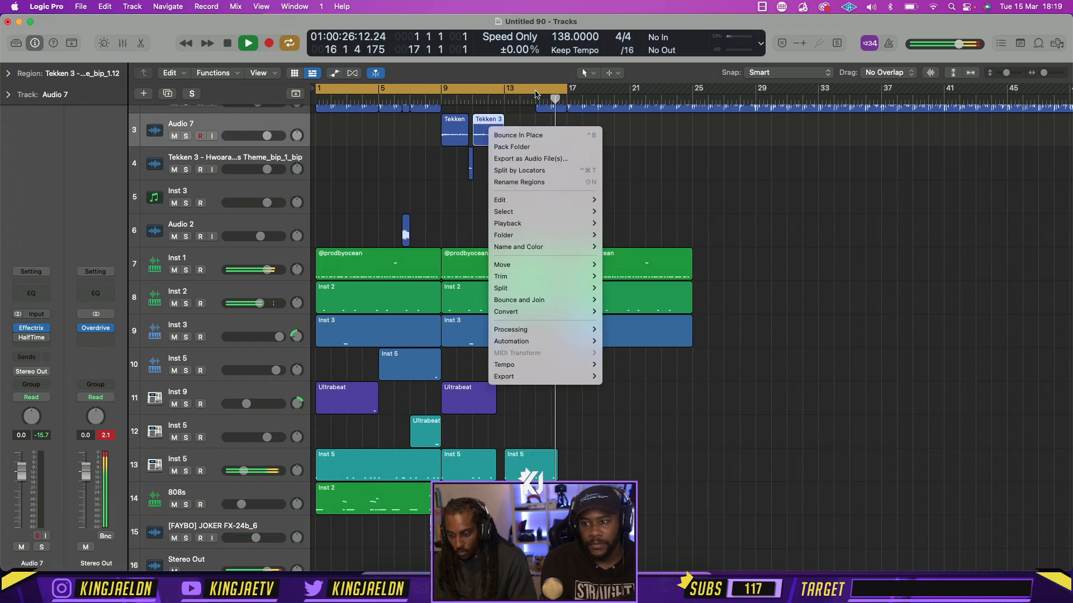
{"action": "left_click", "coordinate": [458, 160]}
{"action": "key", "text": "space"}
{"action": "left_click", "coordinate": [544, 91]}
{"action": "left_click_drag", "start_coordinate": [540, 92], "coordinate": [562, 92]}
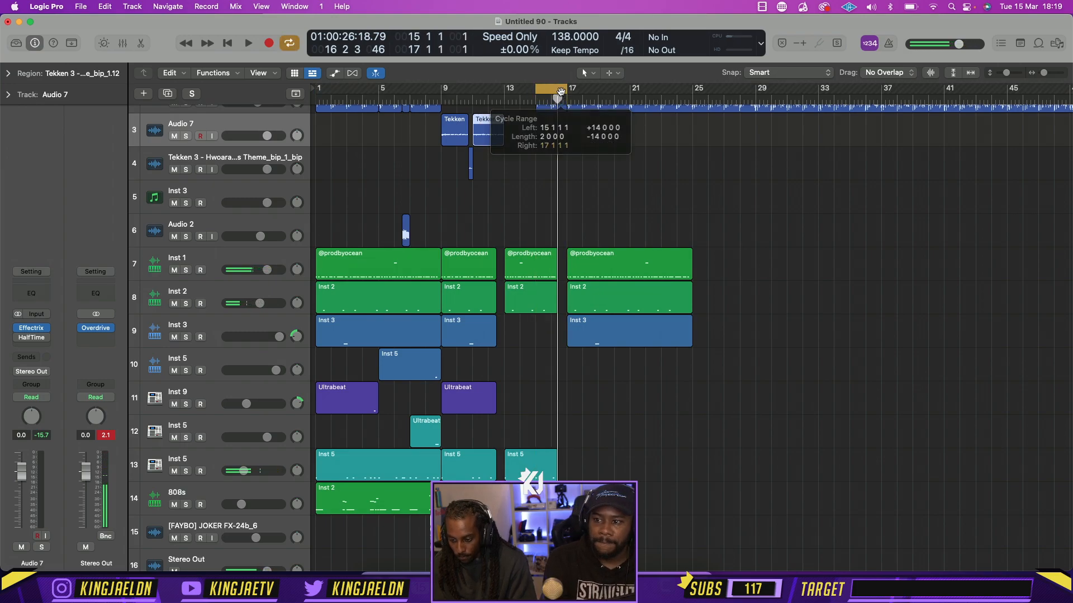
{"action": "scroll", "coordinate": [452, 166], "scroll_direction": "up", "scroll_amount": 3}
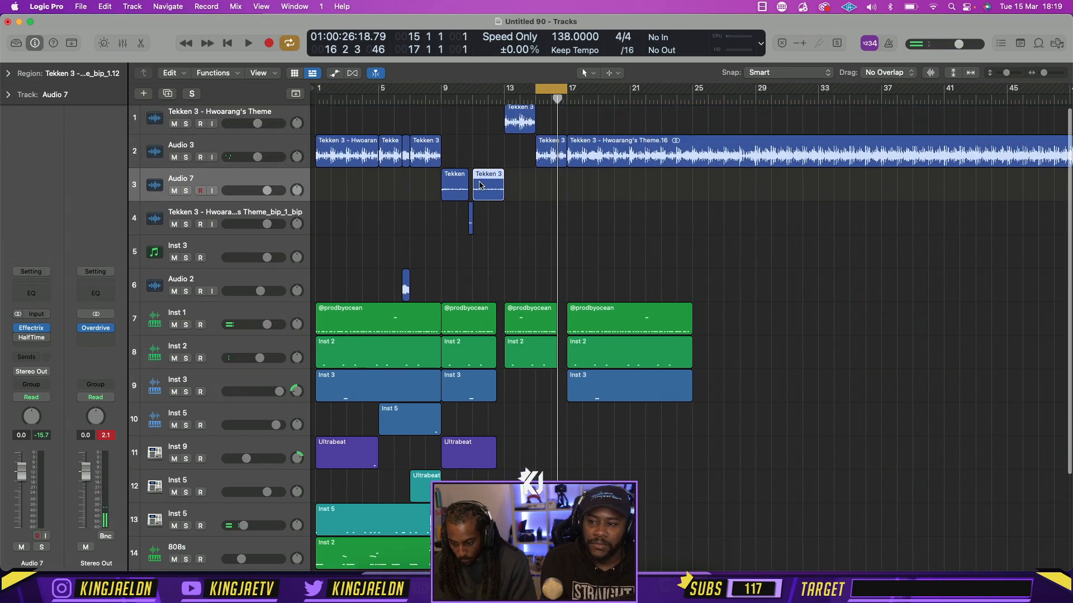
{"action": "left_click_drag", "start_coordinate": [479, 184], "coordinate": [552, 192]}
{"action": "key", "text": "space"}
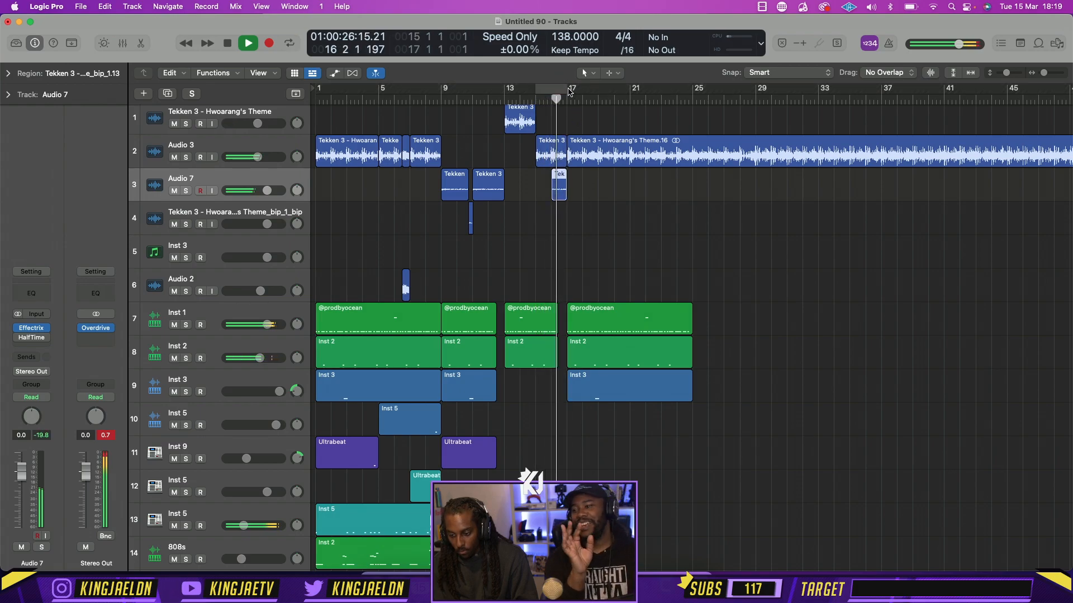
Cycle bars 17–25 and copy the opening Inst 5 region on track 13 and the 808s region to bar 17
{"action": "left_click_drag", "start_coordinate": [569, 89], "coordinate": [696, 99]}
{"action": "scroll", "coordinate": [711, 293], "scroll_direction": "down", "scroll_amount": 3}
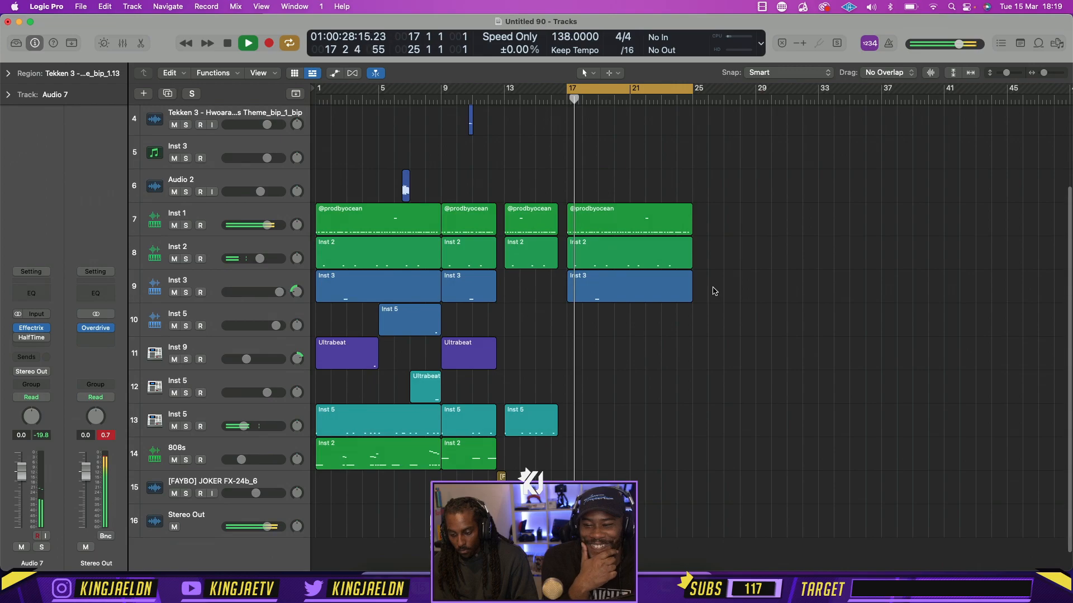
{"action": "left_click_drag", "start_coordinate": [390, 483], "coordinate": [626, 426]}
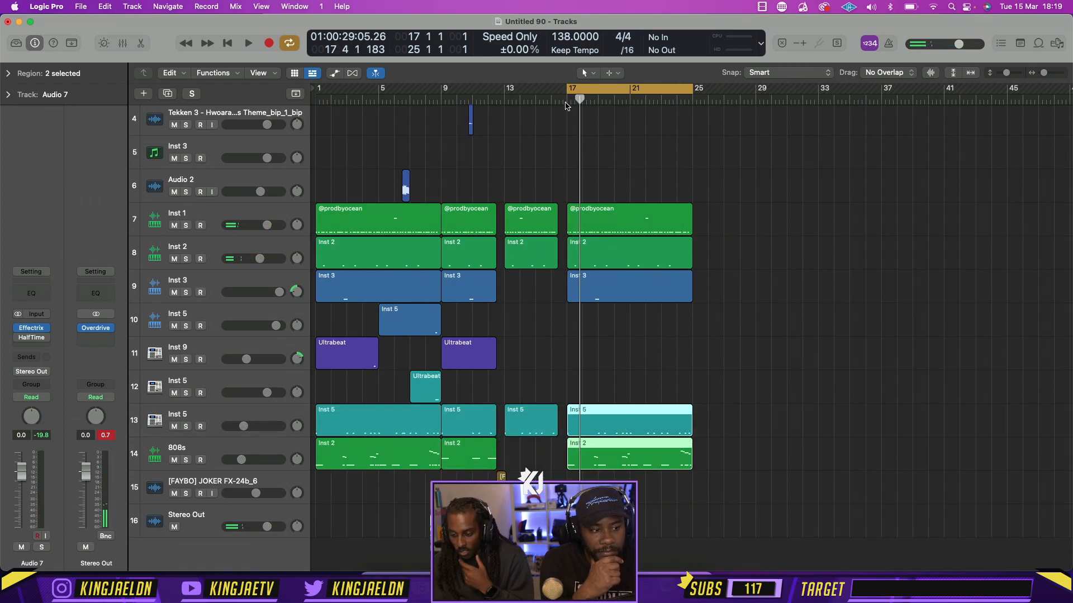
Extend the cycle range back to bar 9 and play the arrangement through bar 17
{"action": "left_click_drag", "start_coordinate": [566, 89], "coordinate": [483, 120]}
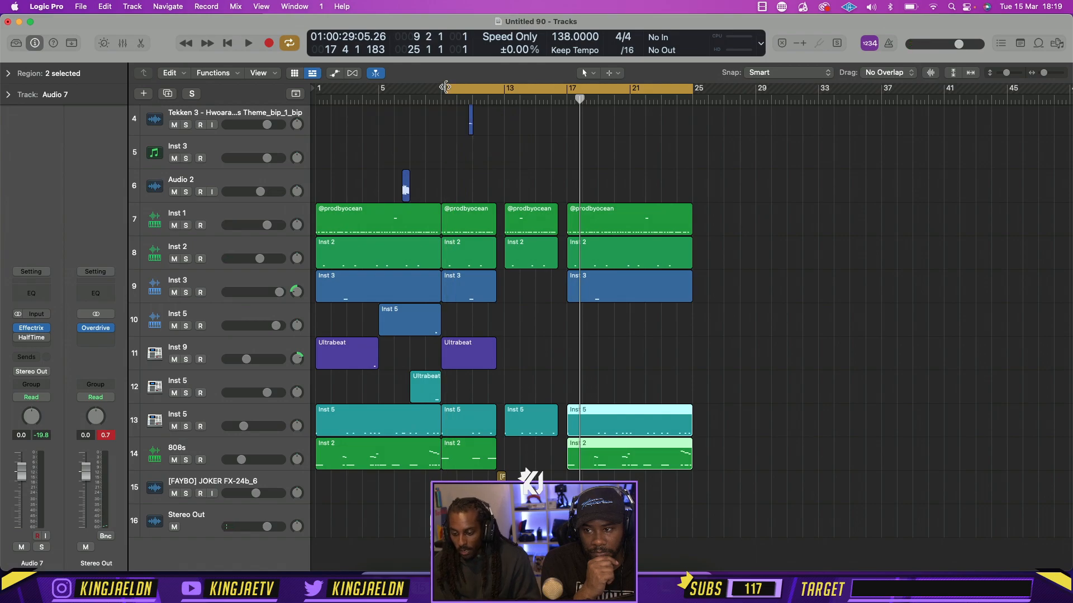
{"action": "left_click", "coordinate": [445, 87]}
{"action": "key", "text": "space"}
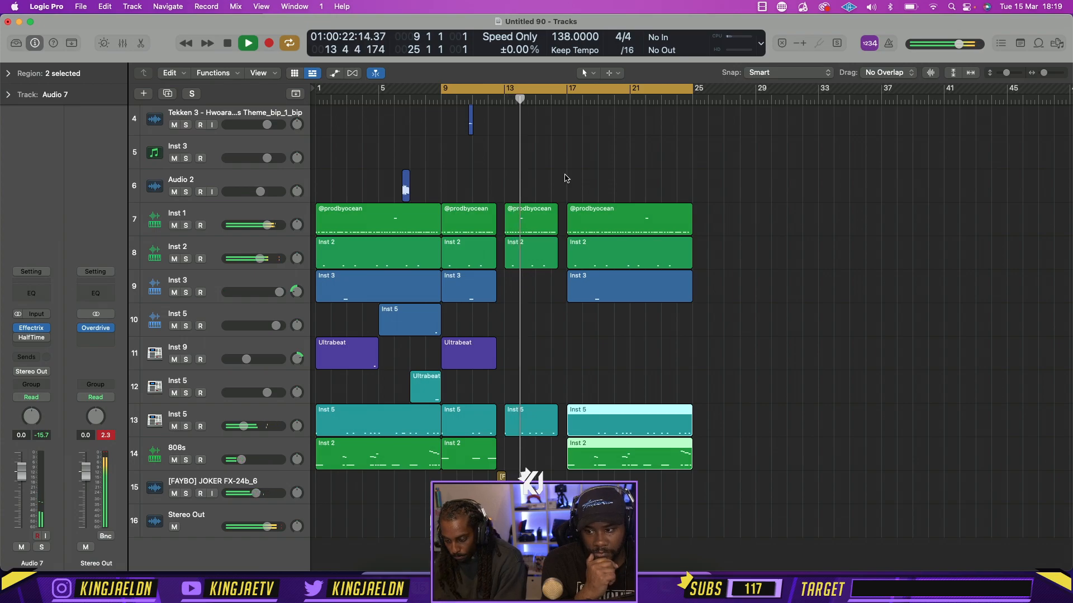
{"action": "scroll", "coordinate": [557, 237], "scroll_direction": "up", "scroll_amount": 1}
{"action": "scroll", "coordinate": [557, 237], "scroll_direction": "up", "scroll_amount": 3}
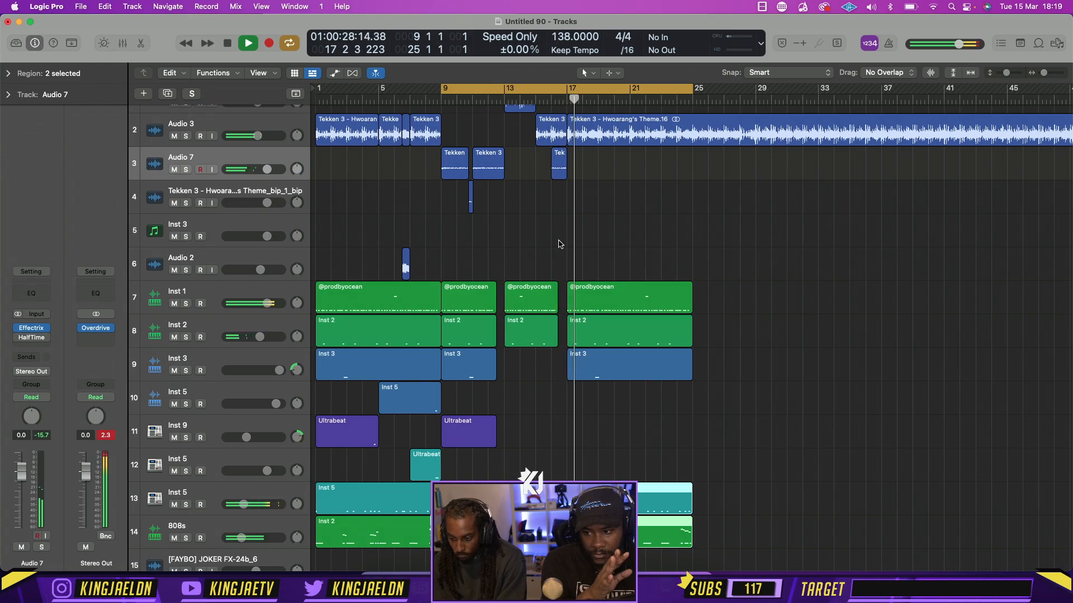
{"action": "scroll", "coordinate": [636, 247], "scroll_direction": "down", "scroll_amount": 2}
{"action": "scroll", "coordinate": [637, 246], "scroll_direction": "down", "scroll_amount": 1}
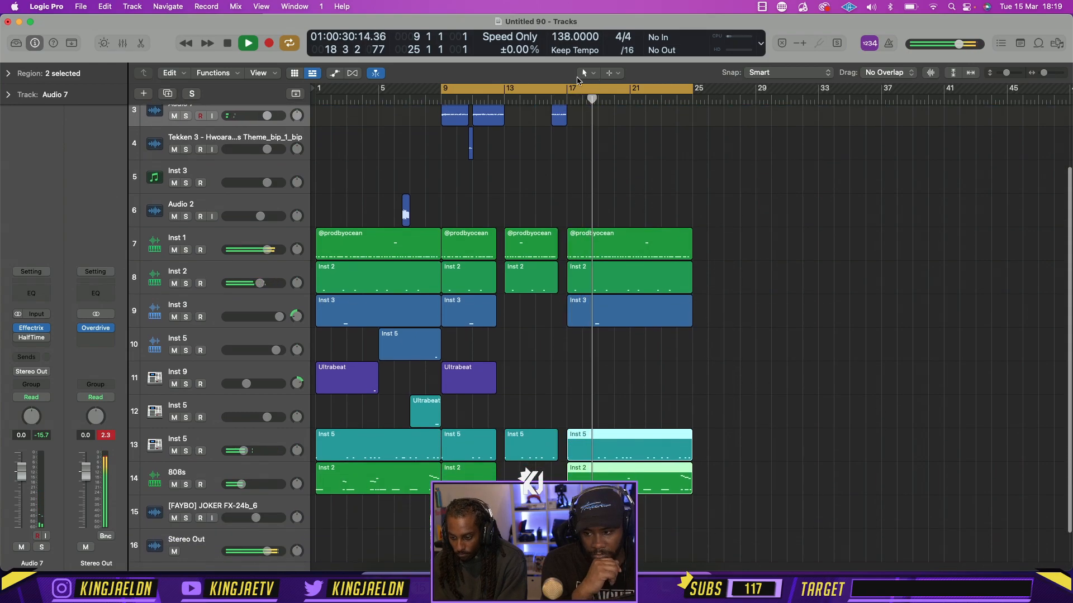
Cycle bars 17–25 and copy the opening section's regions on tracks 10, 11 and 12 into those bars
{"action": "left_click", "coordinate": [568, 88], "text": "shift"}
{"action": "scroll", "coordinate": [677, 183], "scroll_direction": "down", "scroll_amount": 2}
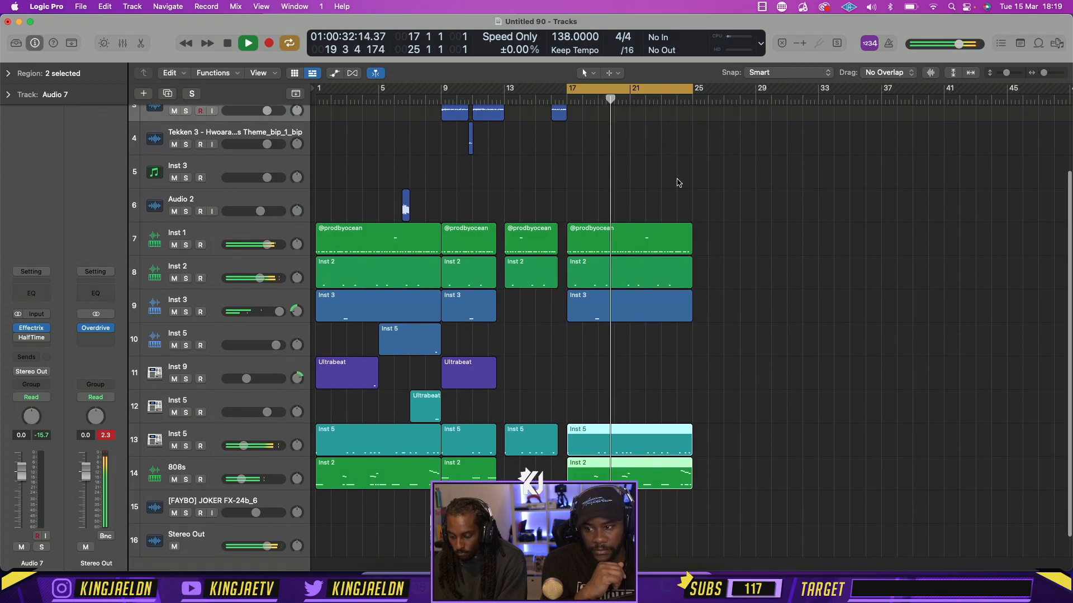
{"action": "left_click", "coordinate": [709, 410]}
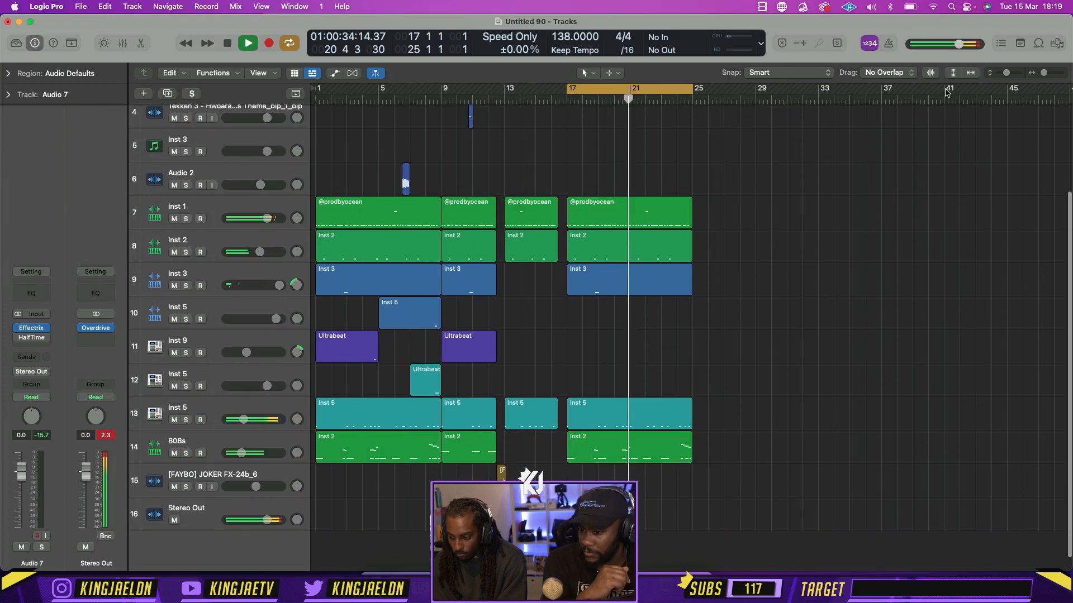
{"action": "left_click_drag", "start_coordinate": [1005, 73], "coordinate": [999, 74]}
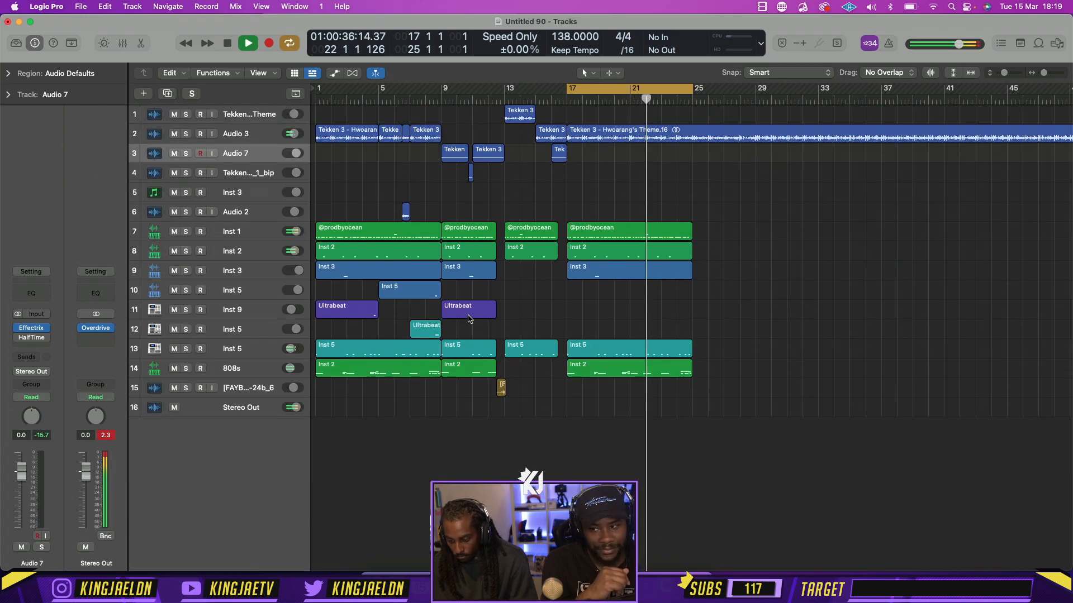
{"action": "left_click_drag", "start_coordinate": [334, 297], "coordinate": [678, 327]}
Move the cycle range to bars 25–33, clear the region selection and stop playback
{"action": "left_click_drag", "start_coordinate": [651, 84], "coordinate": [780, 87]}
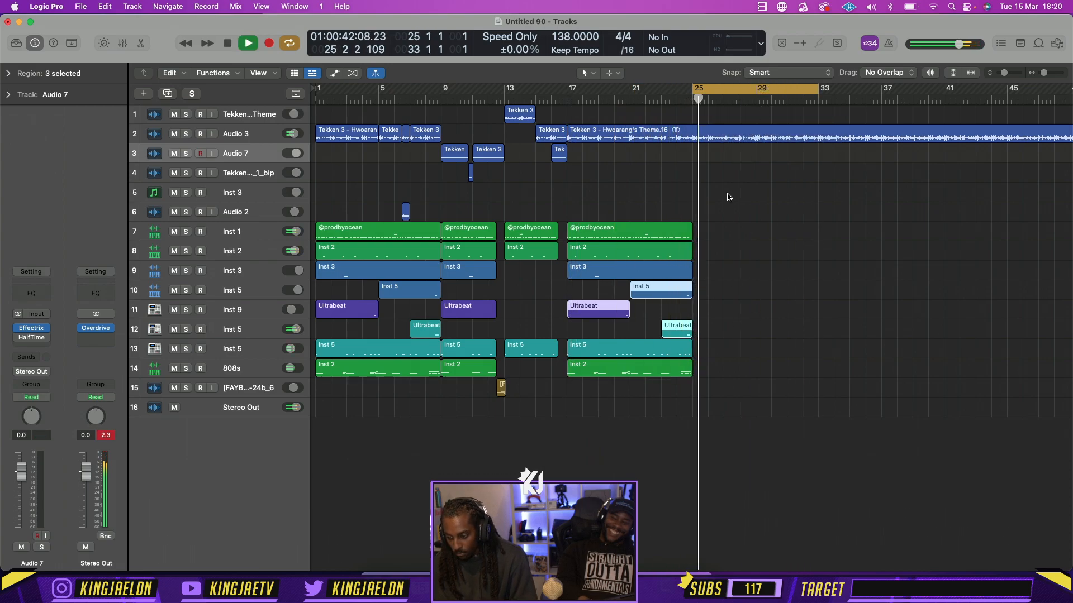
{"action": "left_click", "coordinate": [725, 330]}
{"action": "key", "text": "space"}
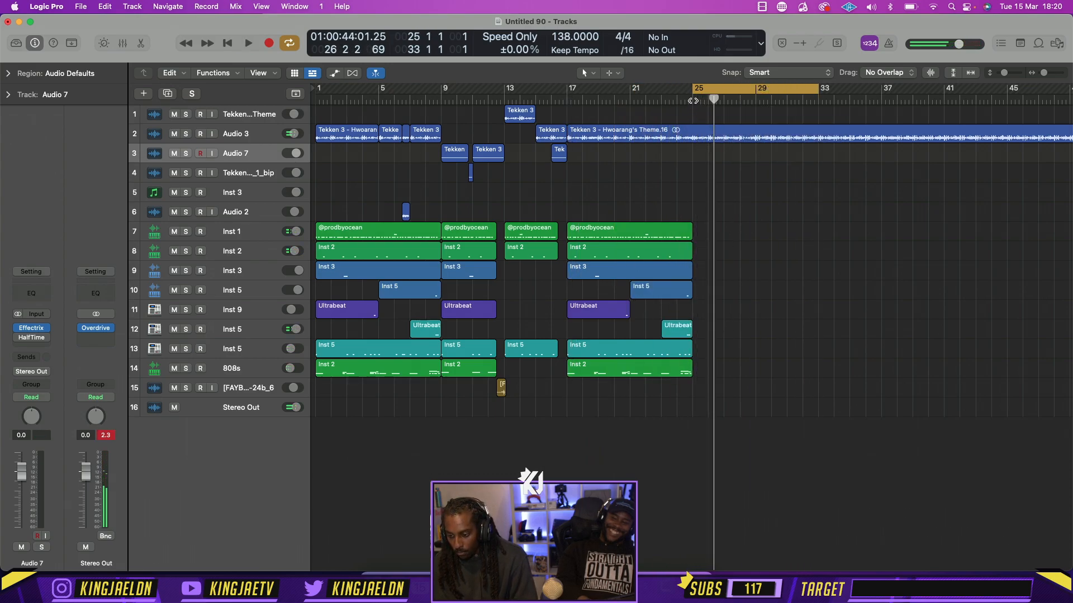
{"action": "left_click", "coordinate": [693, 101]}
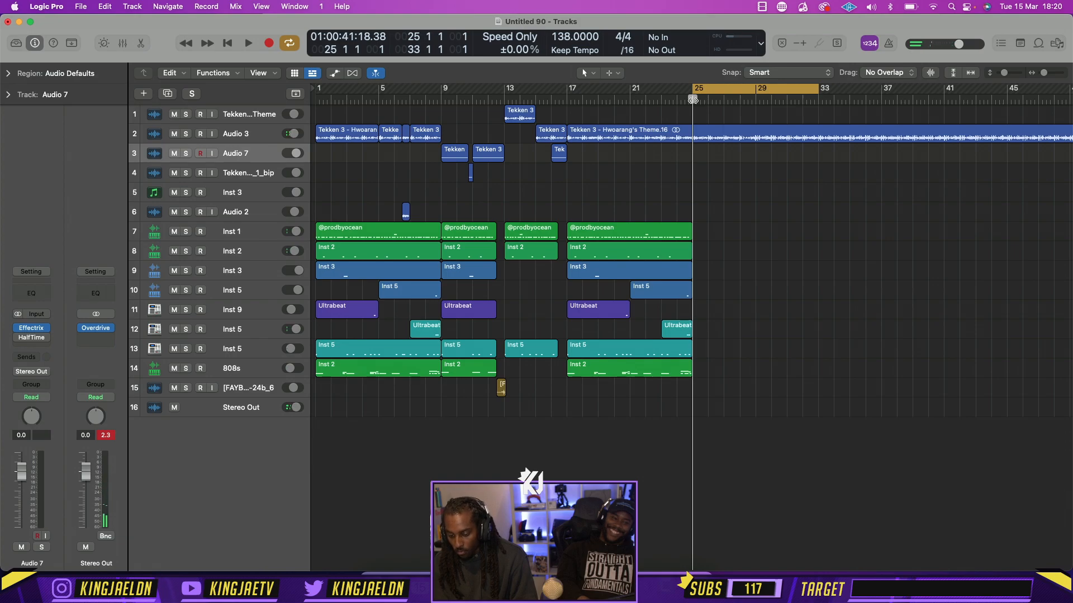
{"action": "left_click", "coordinate": [79, 6]}
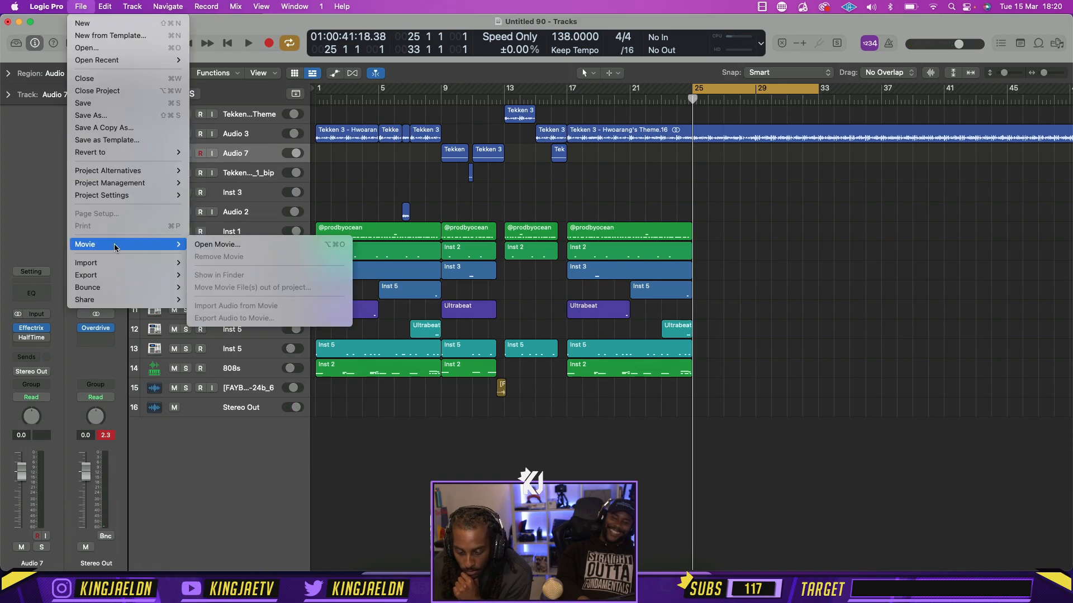
{"action": "mouse_move", "coordinate": [111, 263]}
{"action": "left_click", "coordinate": [196, 262]}
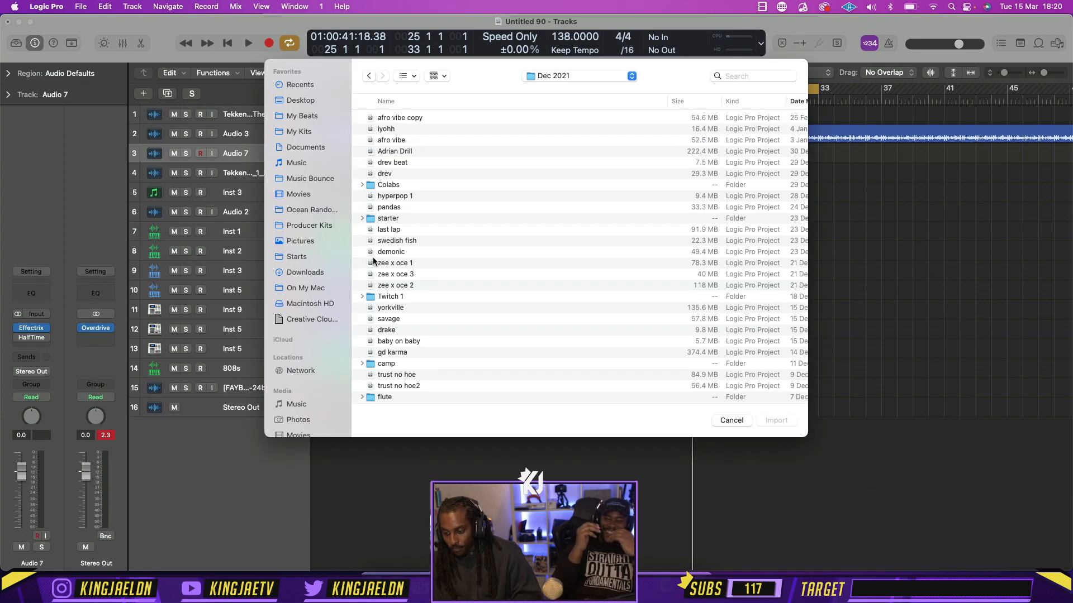
{"action": "left_click", "coordinate": [541, 79]}
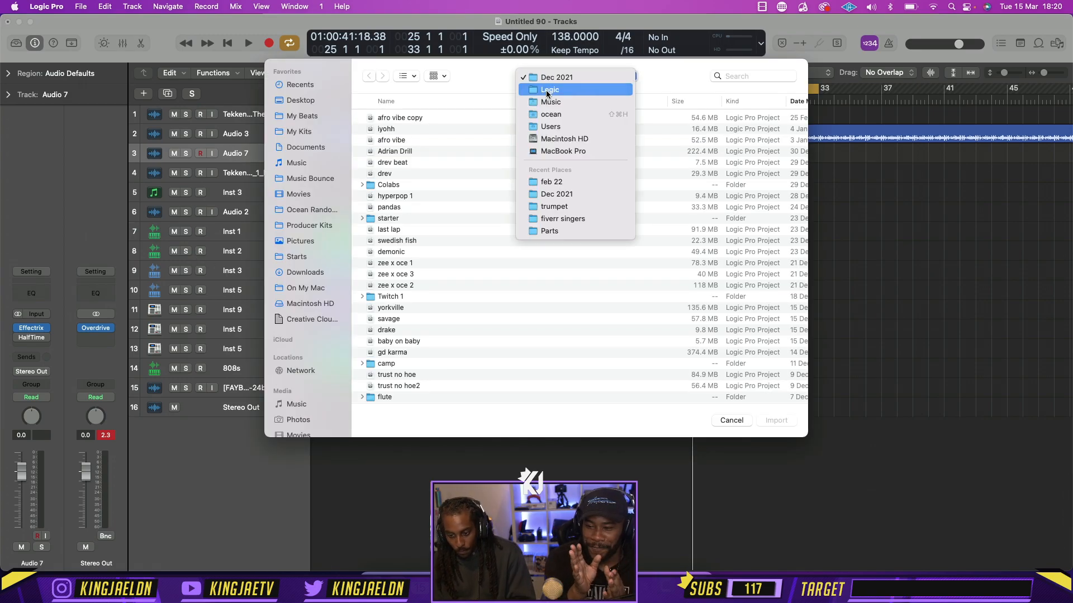
{"action": "left_click", "coordinate": [545, 89]}
{"action": "double_click", "coordinate": [400, 129]}
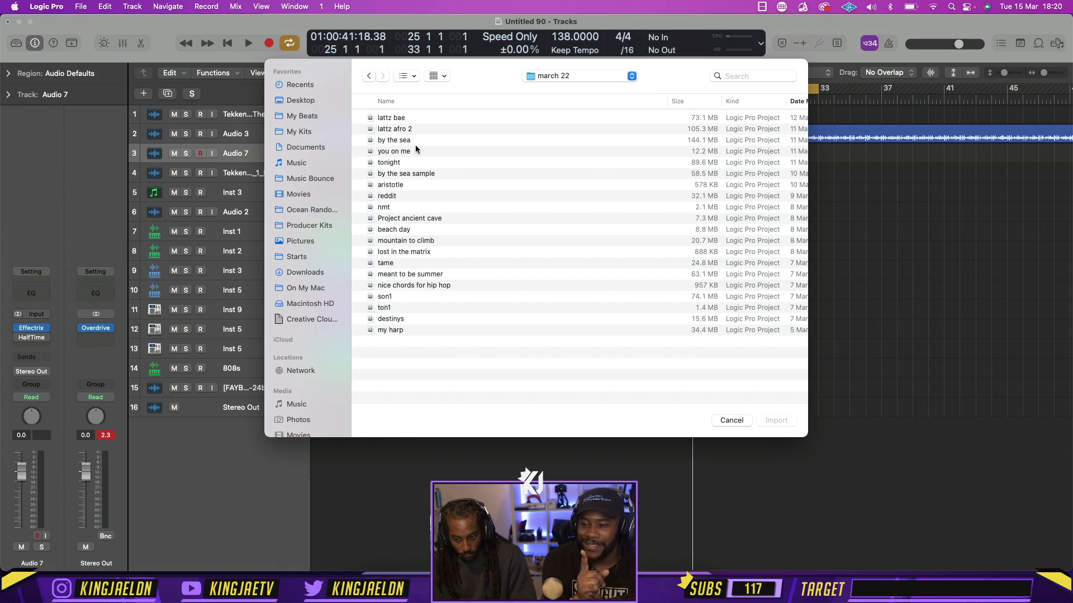
{"action": "left_click", "coordinate": [406, 140]}
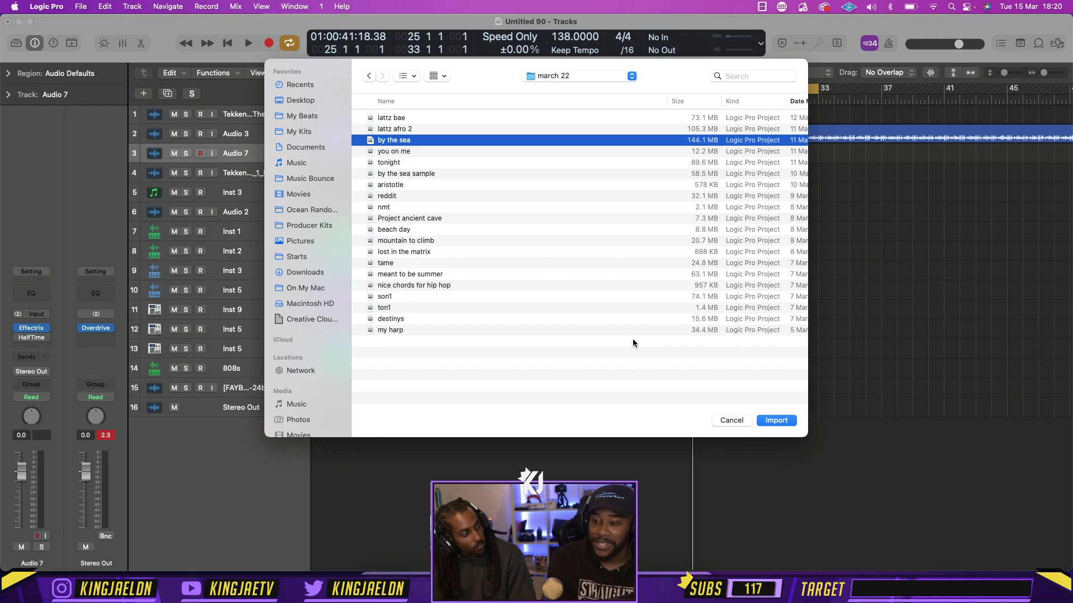
{"action": "left_click", "coordinate": [728, 420]}
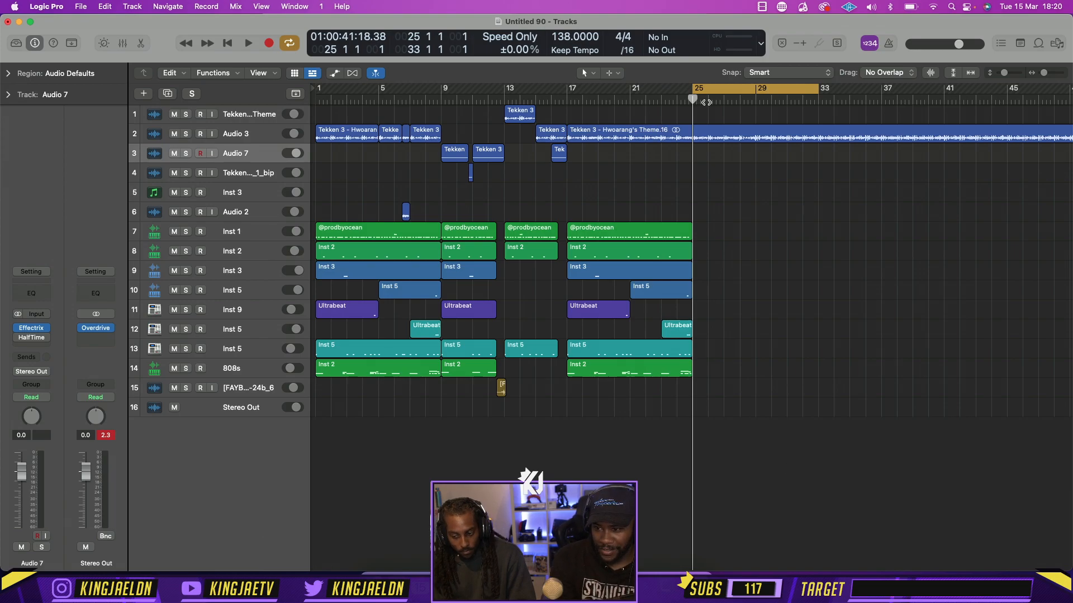
Move the cycle range to bars 17–25 and save the project as "tekken drill" in the march 22 folder
{"action": "left_click_drag", "start_coordinate": [716, 92], "coordinate": [464, 91]}
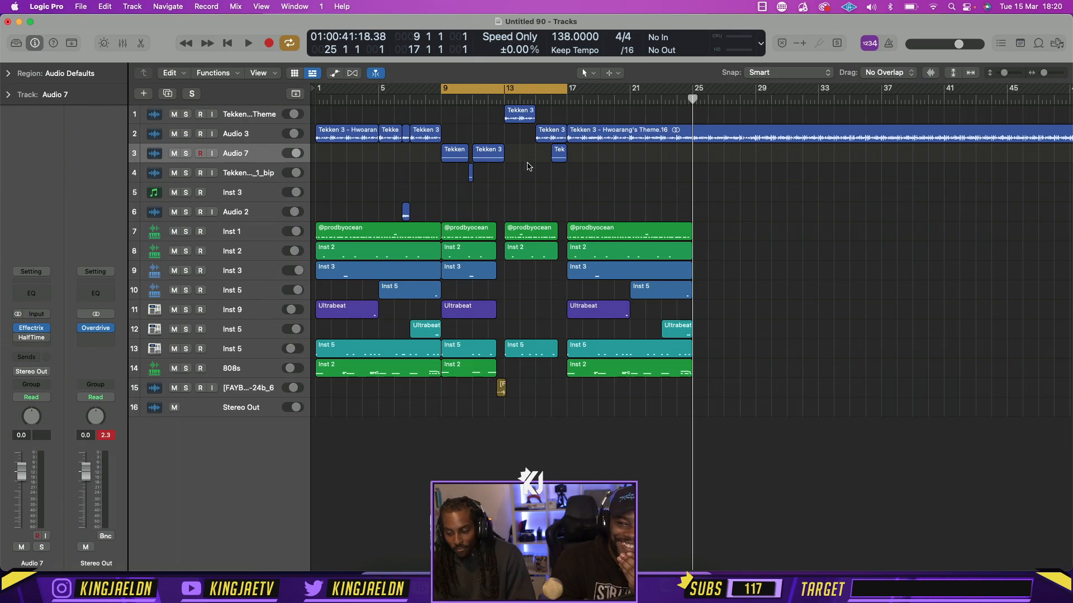
{"action": "left_click_drag", "start_coordinate": [514, 89], "coordinate": [640, 89]}
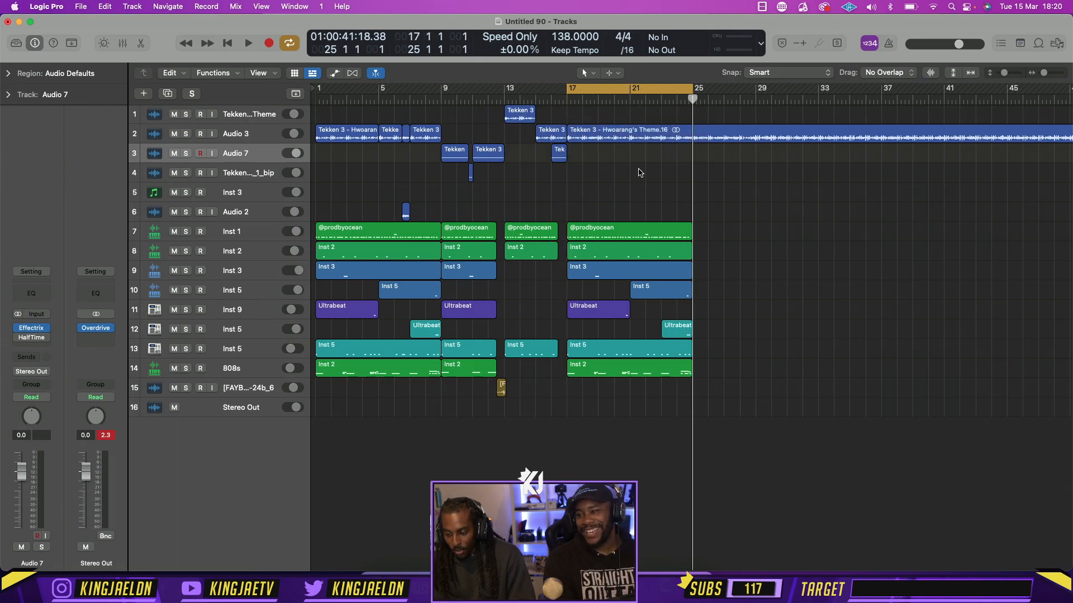
{"action": "key", "text": "super+s"}
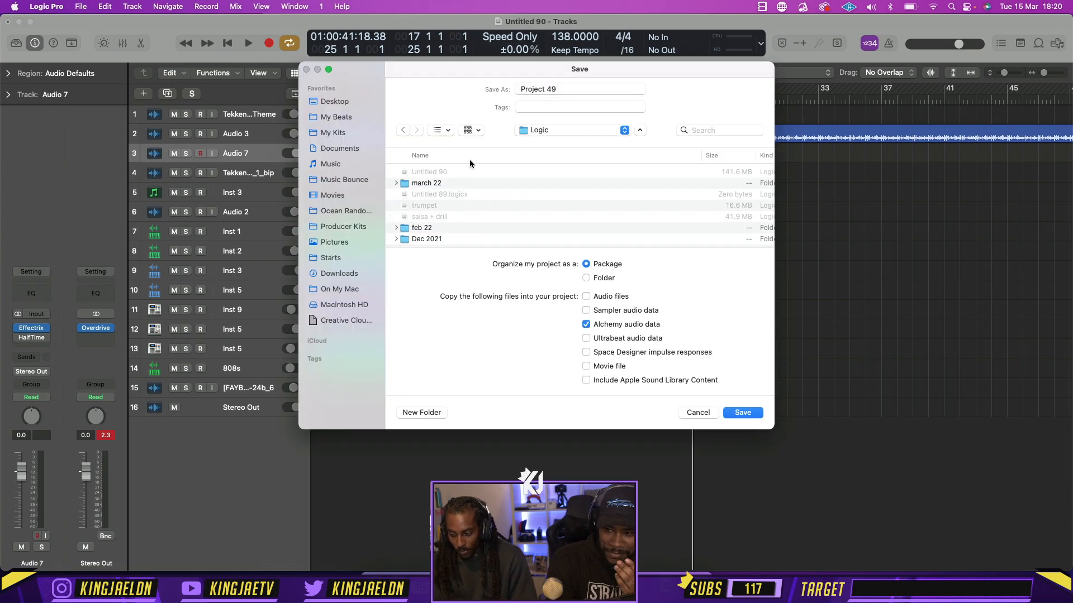
{"action": "double_click", "coordinate": [437, 183]}
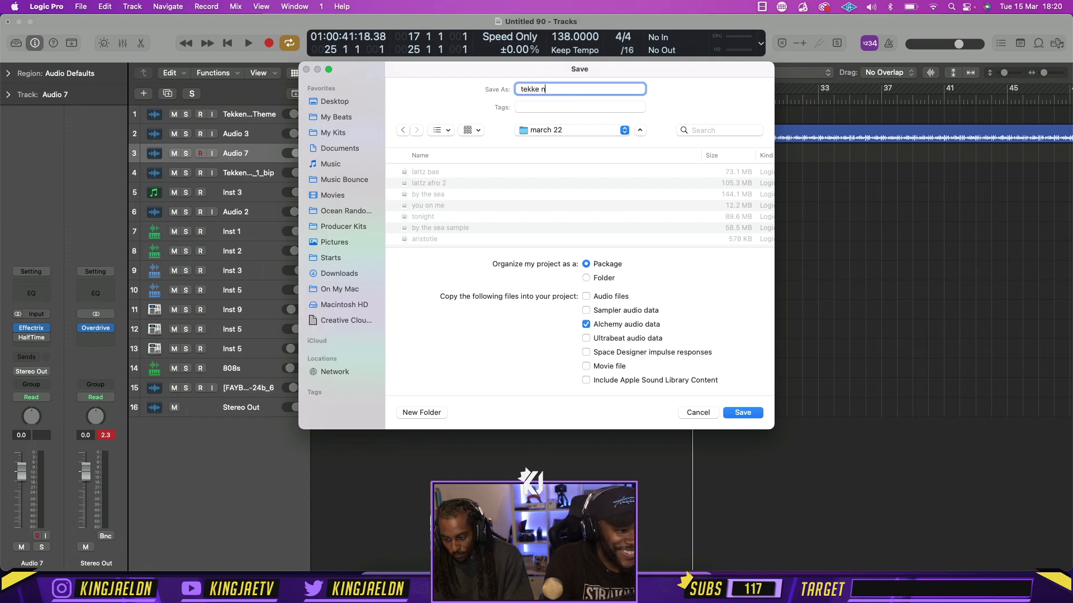
{"action": "key", "text": "Return"}
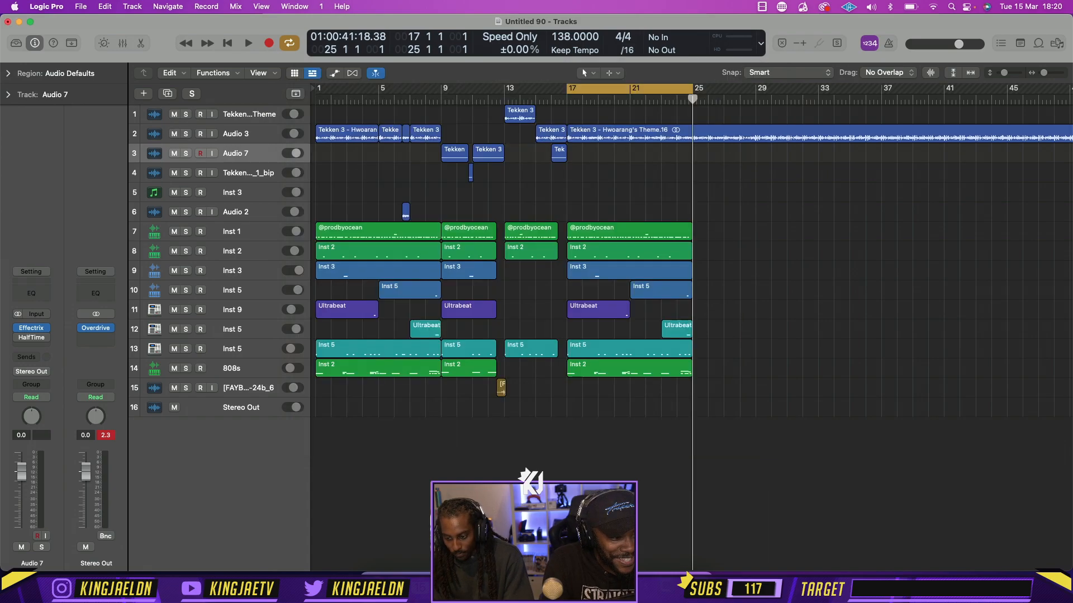
Extend the cycle range back to bar 1 and play the arrangement from the beginning
{"action": "left_click_drag", "start_coordinate": [575, 86], "coordinate": [318, 87]}
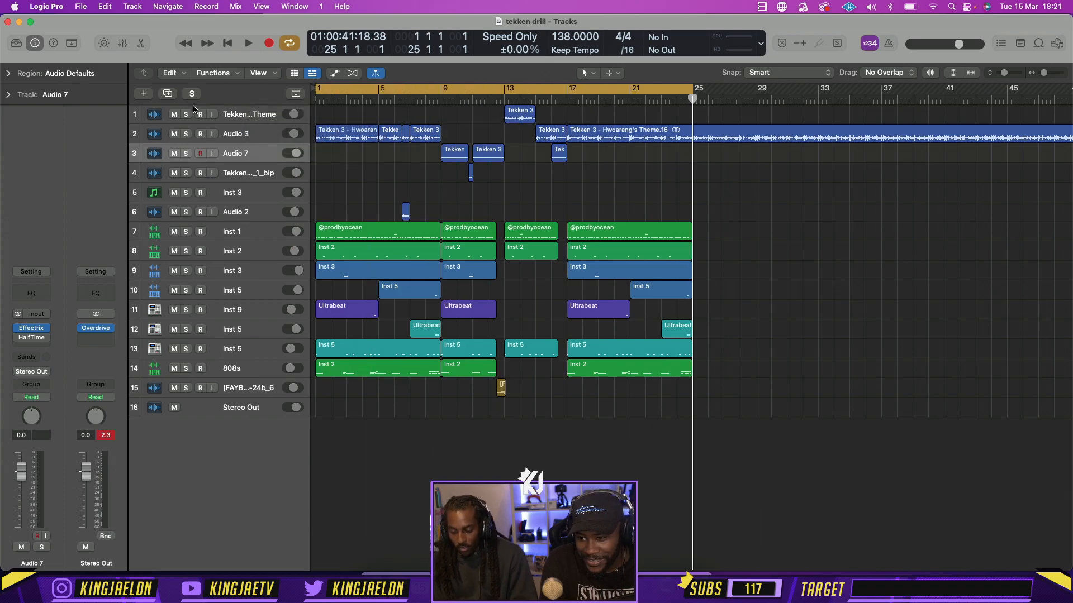
{"action": "key", "text": "space"}
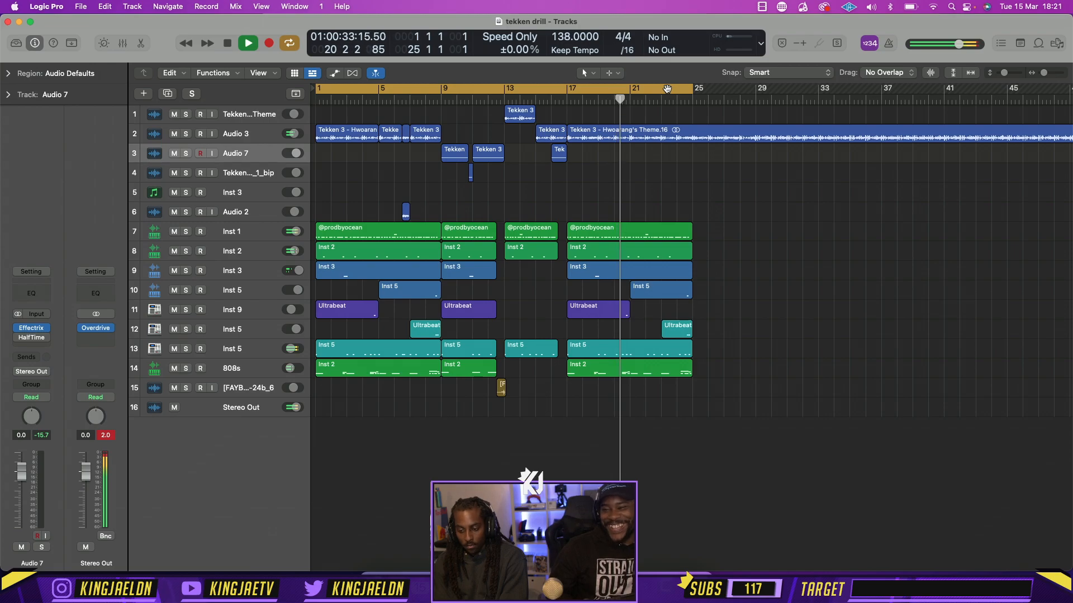
{"action": "key", "text": "space"}
Turn off cycling and split the long Hwoarang's Theme region on Audio 3 at bar 25
{"action": "left_click", "coordinate": [710, 91]}
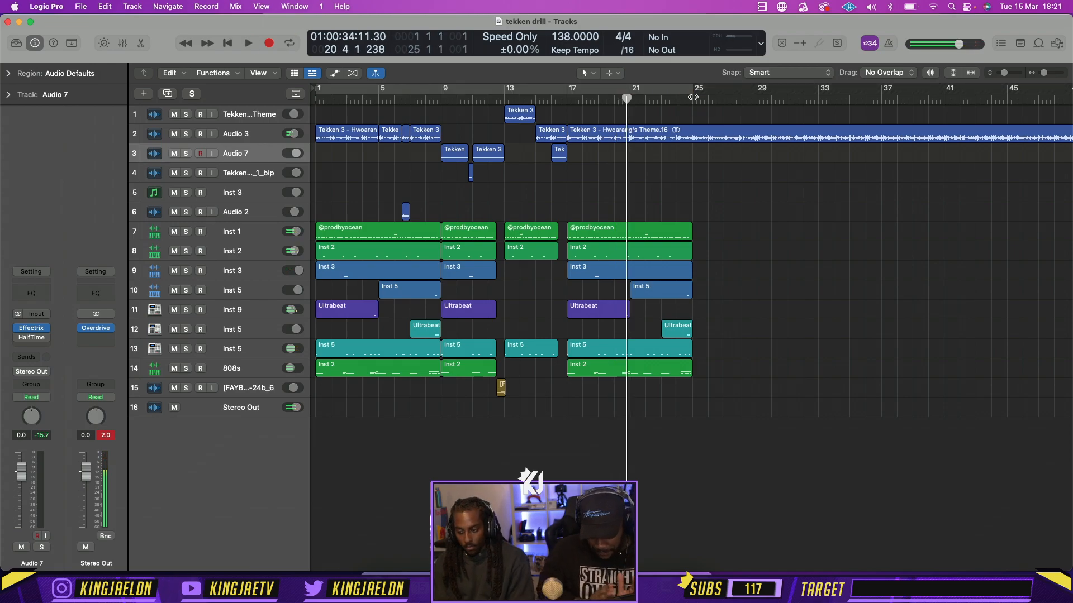
{"action": "left_click", "coordinate": [692, 98]}
{"action": "left_click", "coordinate": [702, 135]}
{"action": "key", "text": "super+t"}
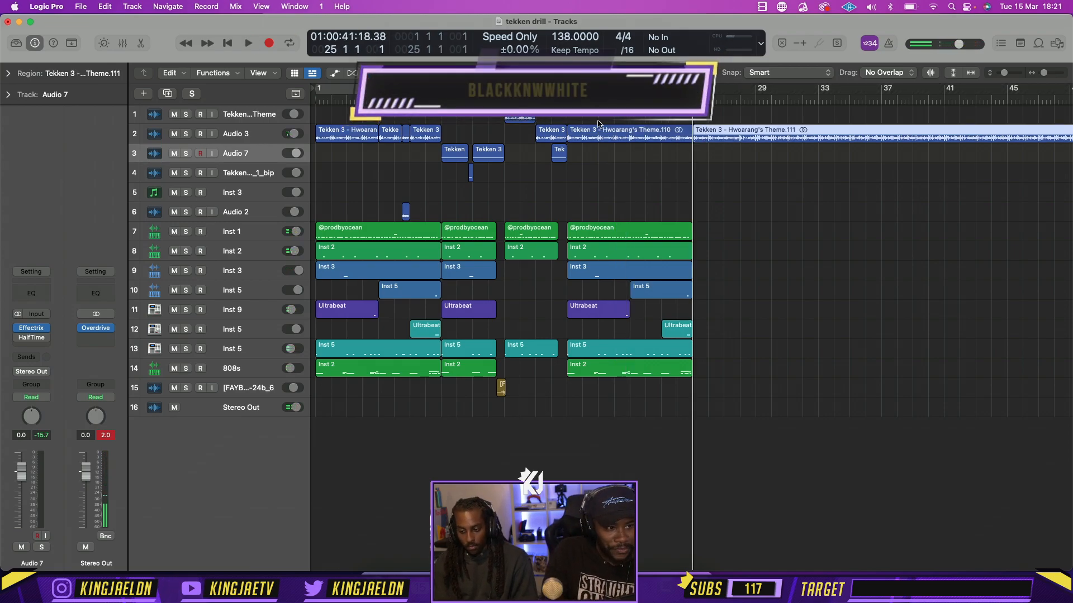
Set the cycle range to bars 25–33 and move the split-off theme region to Audio 7, starting at bar 84
{"action": "left_click_drag", "start_coordinate": [567, 89], "coordinate": [686, 91]}
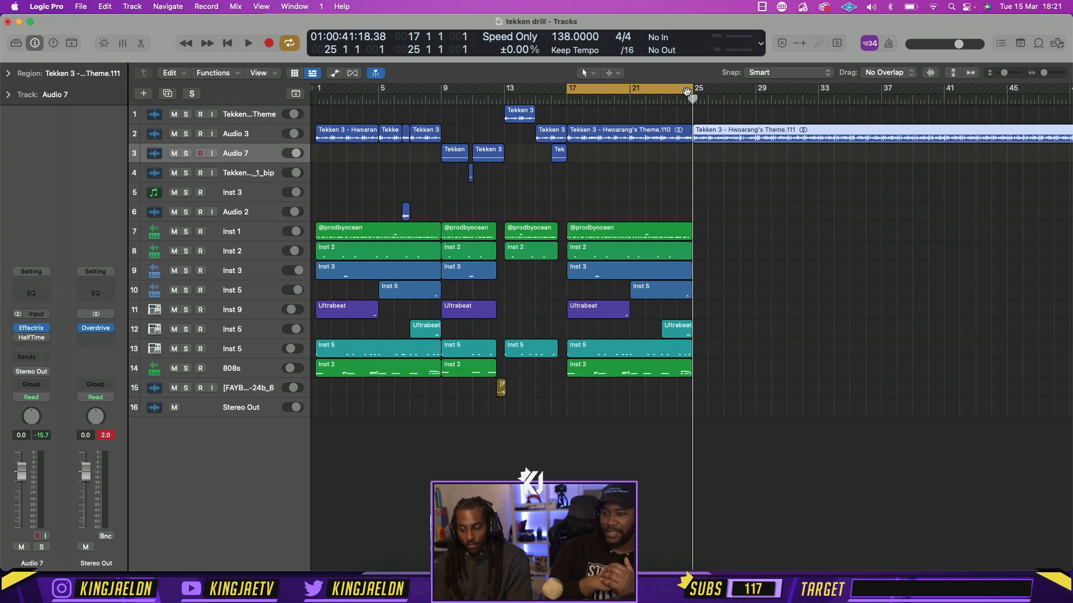
{"action": "left_click_drag", "start_coordinate": [686, 91], "coordinate": [814, 92]}
{"action": "left_click_drag", "start_coordinate": [768, 139], "coordinate": [947, 162]}
{"action": "scroll", "coordinate": [946, 162], "scroll_direction": "down", "scroll_amount": 5}
{"action": "left_click_drag", "start_coordinate": [664, 156], "coordinate": [896, 158]}
{"action": "left_click", "coordinate": [706, 99]}
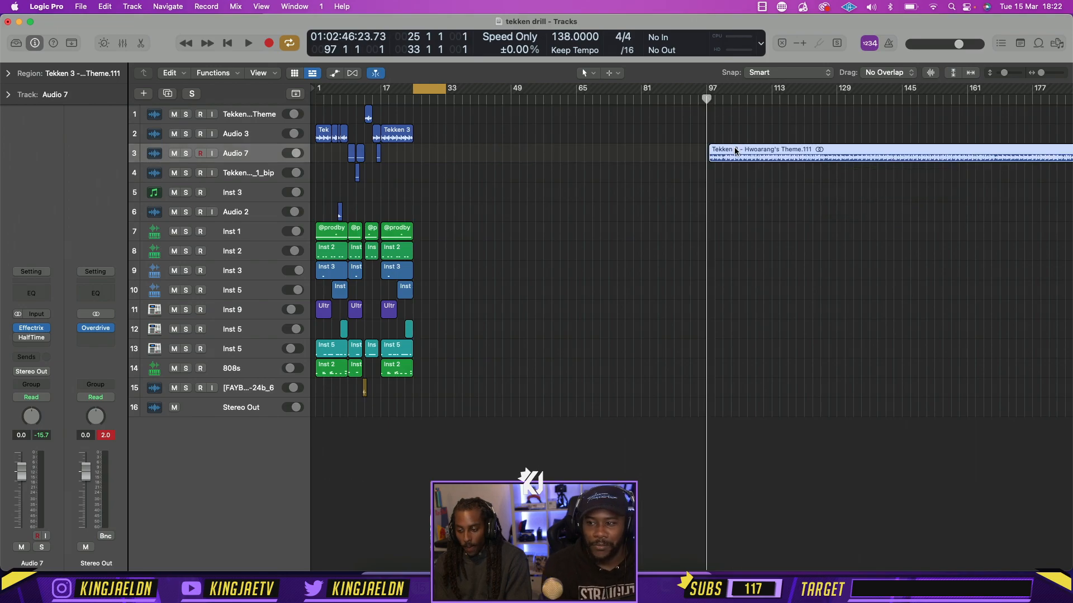
{"action": "mouse_move", "coordinate": [736, 150]}
{"action": "left_mouse_down"}
{"action": "mouse_move", "coordinate": [722, 156]}
{"action": "mouse_move", "coordinate": [732, 156]}
{"action": "left_mouse_up"}
{"action": "scroll", "coordinate": [733, 157], "scroll_direction": "up", "scroll_amount": 5}
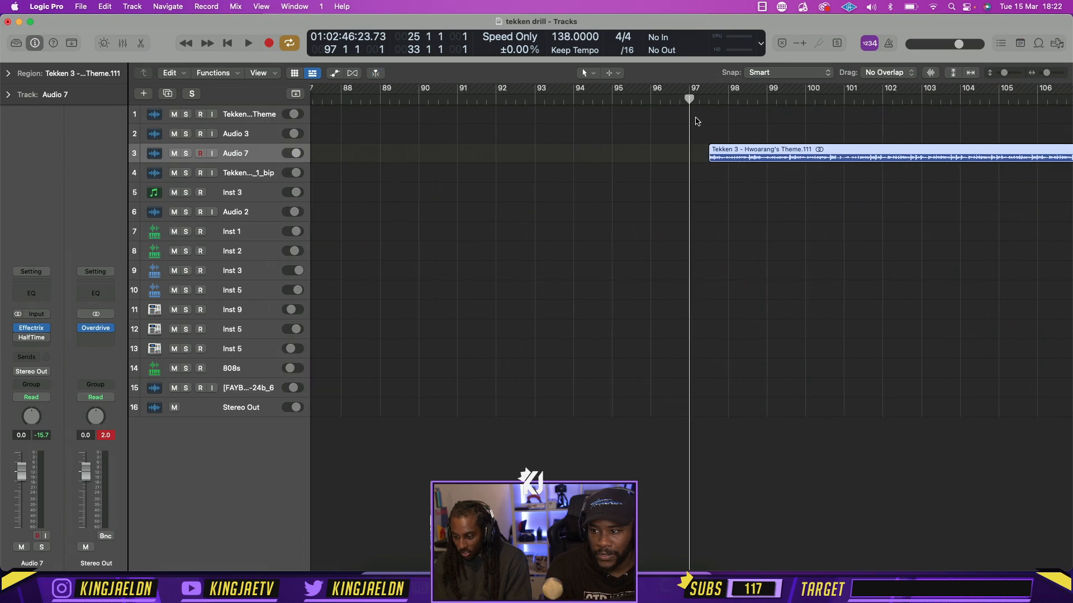
{"action": "left_click_drag", "start_coordinate": [740, 151], "coordinate": [377, 158]}
{"action": "scroll", "coordinate": [697, 160], "scroll_direction": "down", "scroll_amount": 5}
Play the moved theme region on Audio 7 from bar 84 and trim about half a bar off its start
{"action": "left_click", "coordinate": [578, 108]}
{"action": "key", "text": "space"}
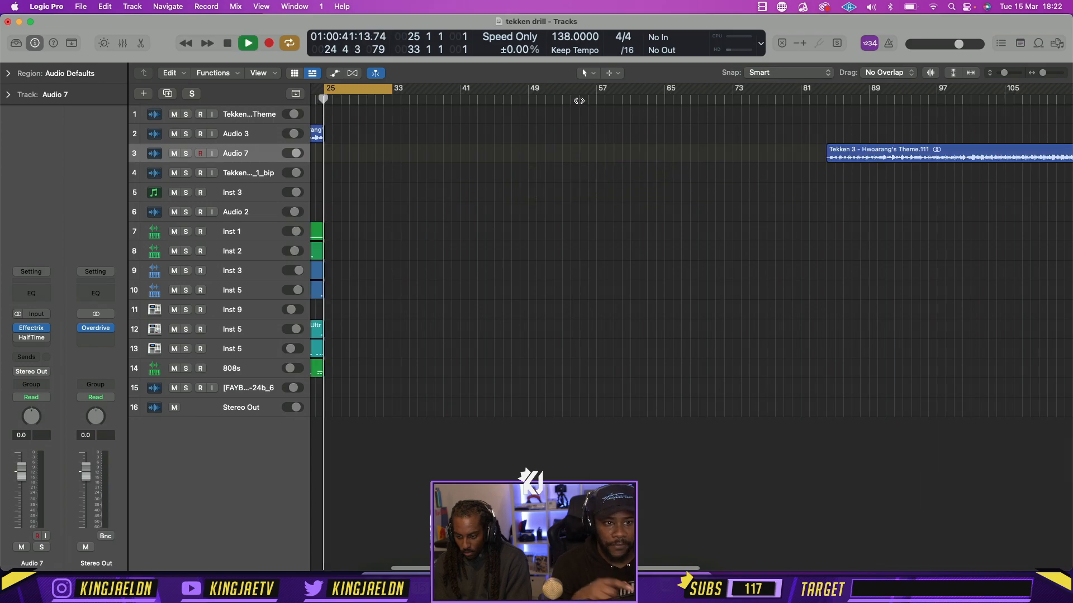
{"action": "left_click_drag", "start_coordinate": [820, 100], "coordinate": [831, 99]}
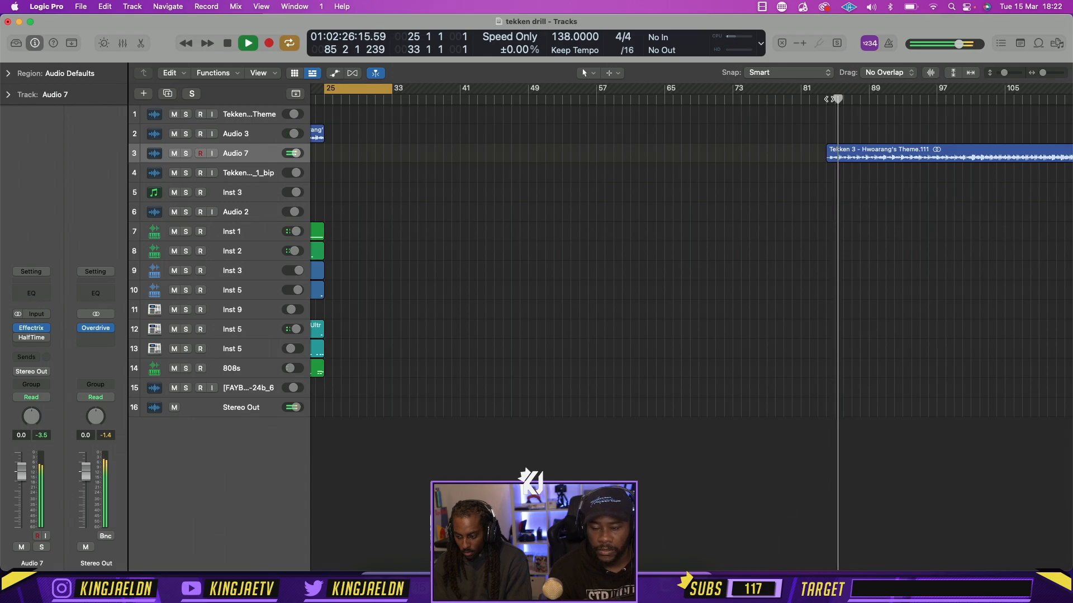
{"action": "scroll", "coordinate": [842, 159], "scroll_direction": "right", "scroll_amount": 1}
{"action": "scroll", "coordinate": [843, 158], "scroll_direction": "right", "scroll_amount": 3}
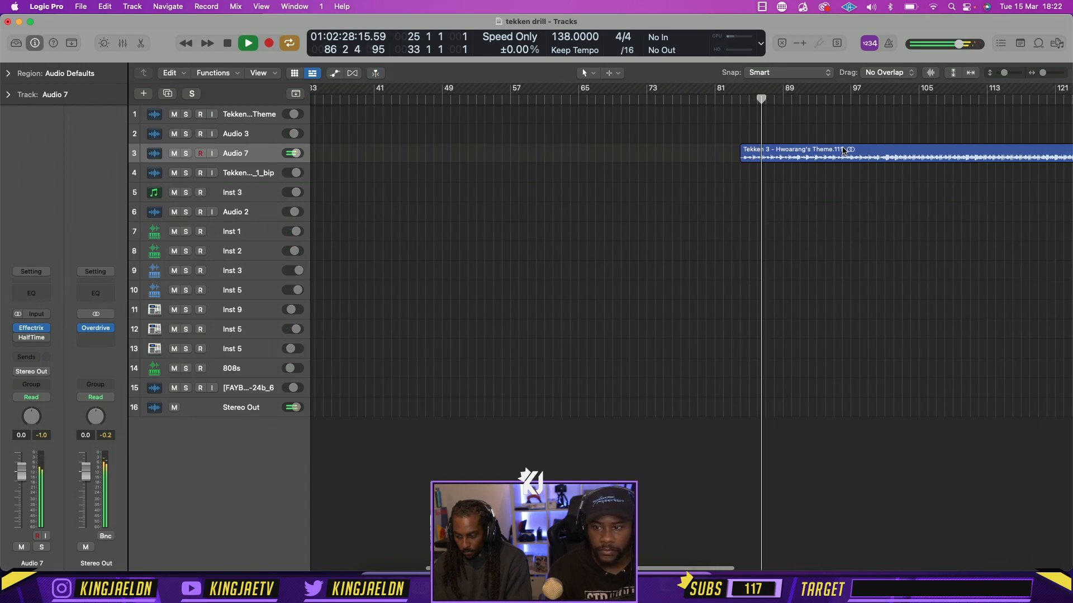
{"action": "key", "text": "super+Right"}
{"action": "key", "text": "super+Right"}
{"action": "key", "text": "super+Right"}
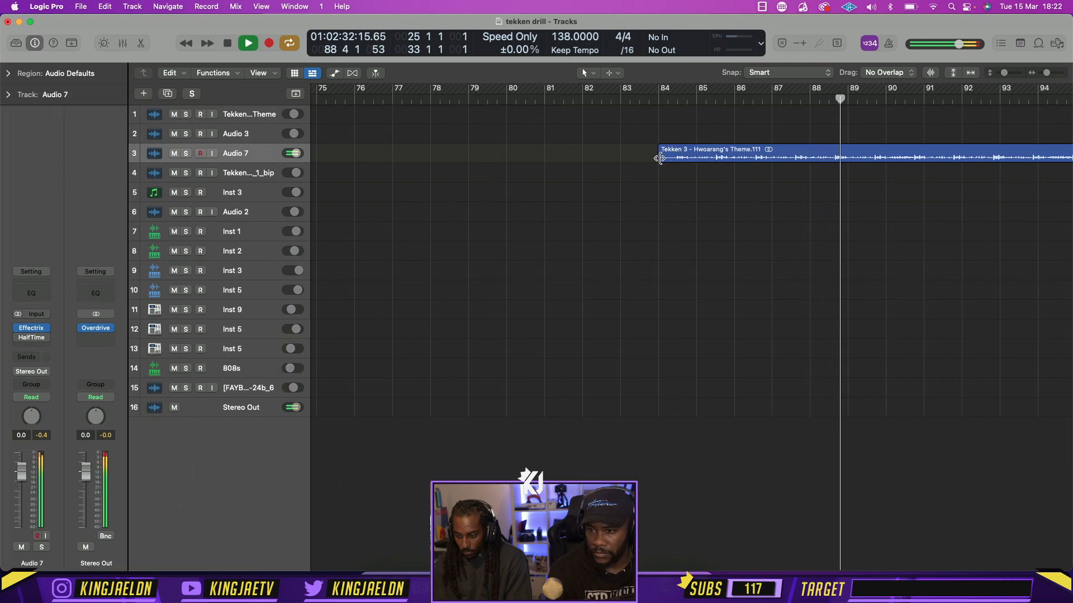
{"action": "left_click_drag", "start_coordinate": [660, 162], "coordinate": [678, 161]}
Listen through the trimmed theme region on Audio 7 and set the cycle range to bars 97–105
{"action": "scroll", "coordinate": [729, 167], "scroll_direction": "right", "scroll_amount": 5}
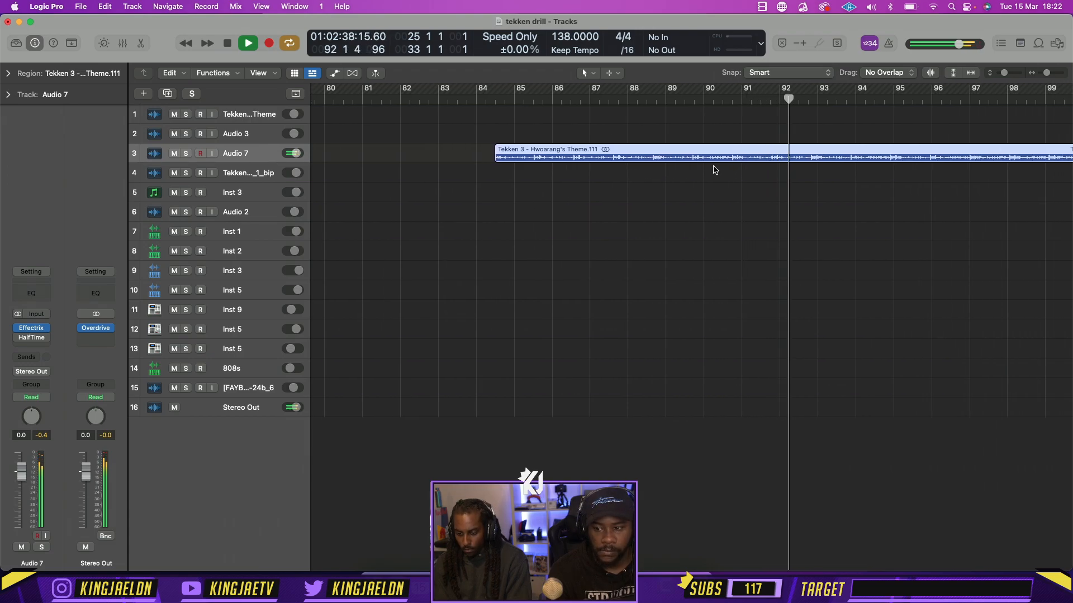
{"action": "scroll", "coordinate": [712, 167], "scroll_direction": "down", "scroll_amount": 1}
{"action": "scroll", "coordinate": [713, 170], "scroll_direction": "down", "scroll_amount": 1}
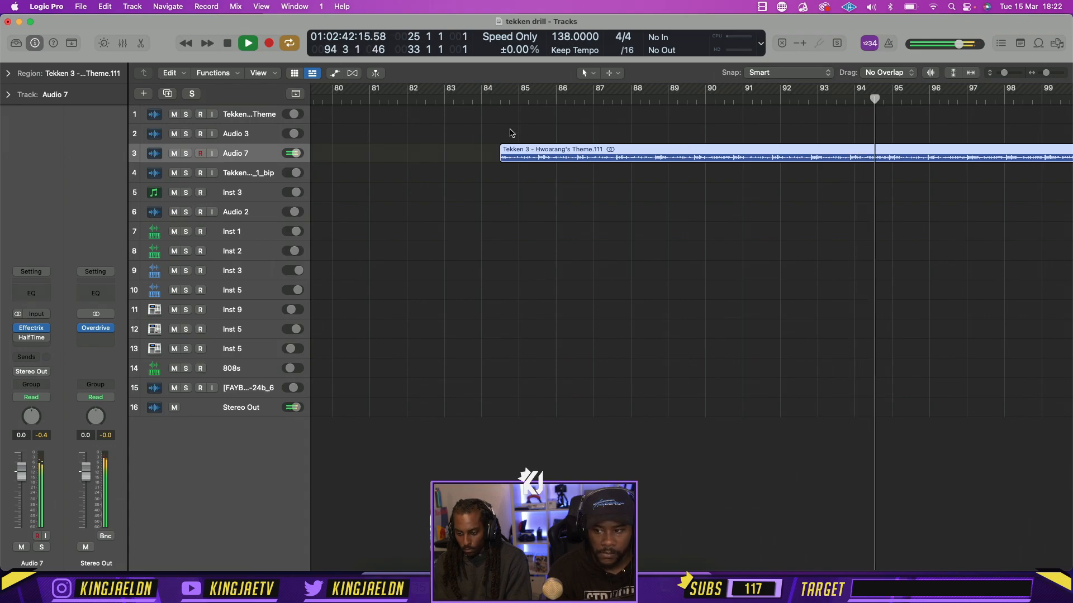
{"action": "scroll", "coordinate": [749, 269], "scroll_direction": "right", "scroll_amount": 3}
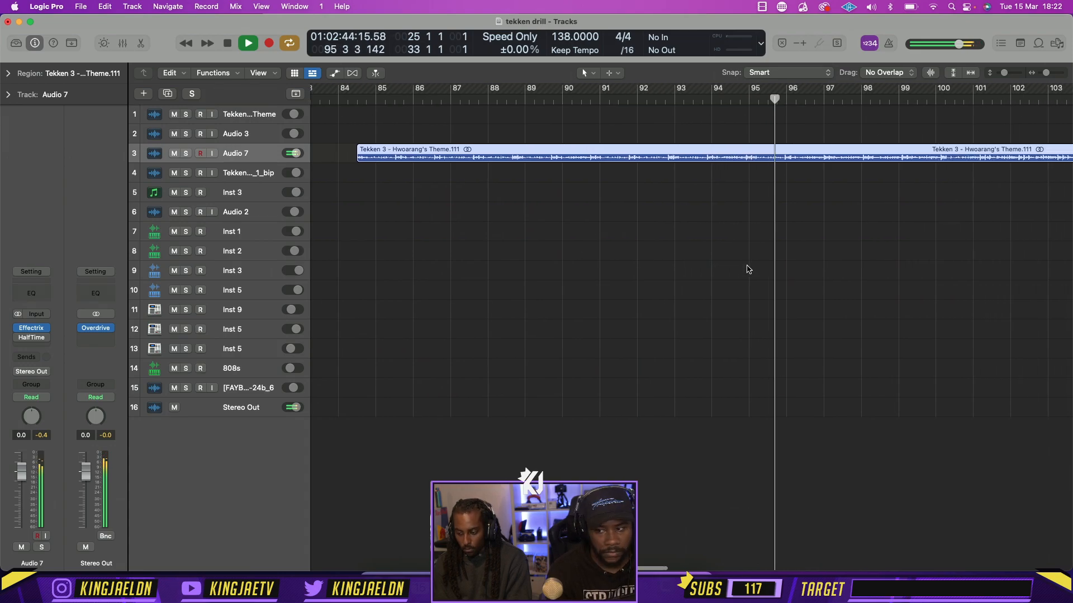
{"action": "scroll", "coordinate": [749, 269], "scroll_direction": "down", "scroll_amount": 3}
{"action": "scroll", "coordinate": [749, 270], "scroll_direction": "down", "scroll_amount": 2}
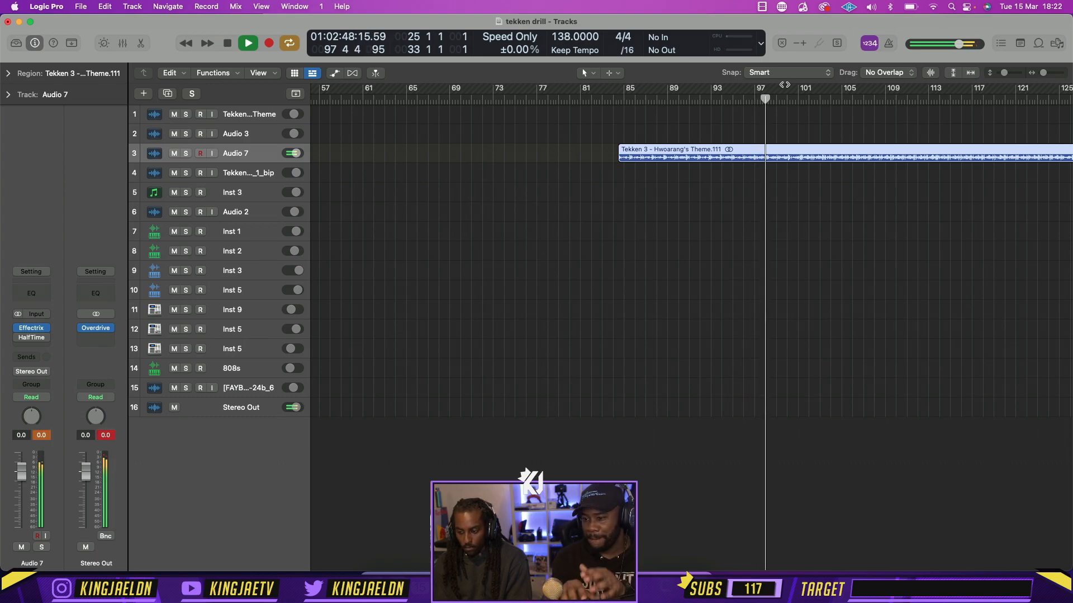
{"action": "left_click_drag", "start_coordinate": [757, 90], "coordinate": [840, 93]}
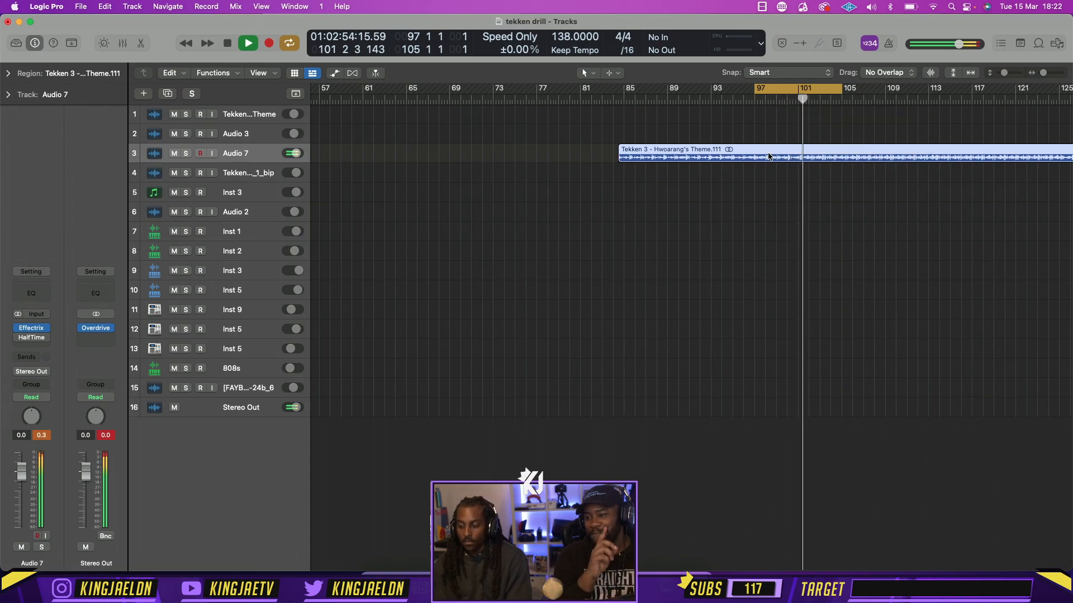
Place the playhead at bar 84, align the trimmed theme region's start with it and start playback
{"action": "left_click", "coordinate": [611, 100]}
{"action": "key", "text": "super+Right"}
{"action": "key", "text": "super+Right"}
{"action": "key", "text": "super+Right"}
{"action": "key", "text": "super+Right"}
{"action": "key", "text": "super+Right"}
{"action": "key", "text": "super+Right"}
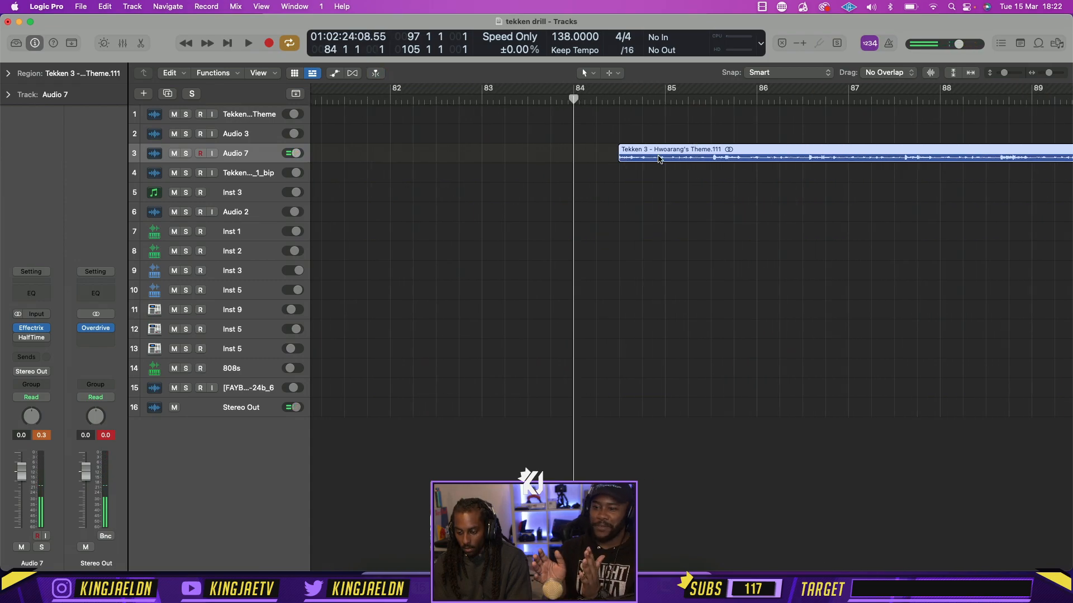
{"action": "left_click_drag", "start_coordinate": [659, 159], "coordinate": [614, 160]}
{"action": "key", "text": "space"}
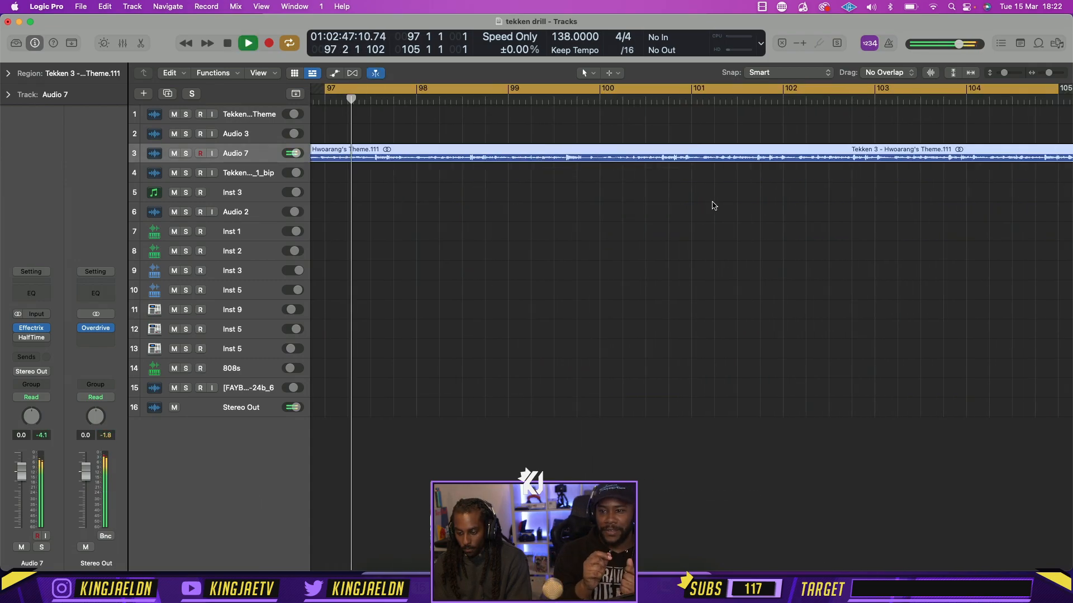
Move the cycle range to bars 93–101 and play the theme region on Audio 7 there
{"action": "key", "text": "super+Left"}
{"action": "key", "text": "super+Left"}
{"action": "key", "text": "super+Left"}
{"action": "key", "text": "super+Left"}
{"action": "key", "text": "super+Left"}
{"action": "key", "text": "super+Left"}
{"action": "key", "text": "space"}
{"action": "scroll", "coordinate": [450, 115], "scroll_direction": "left", "scroll_amount": 5}
{"action": "left_click_drag", "start_coordinate": [476, 88], "coordinate": [412, 88]}
{"action": "key", "text": "space"}
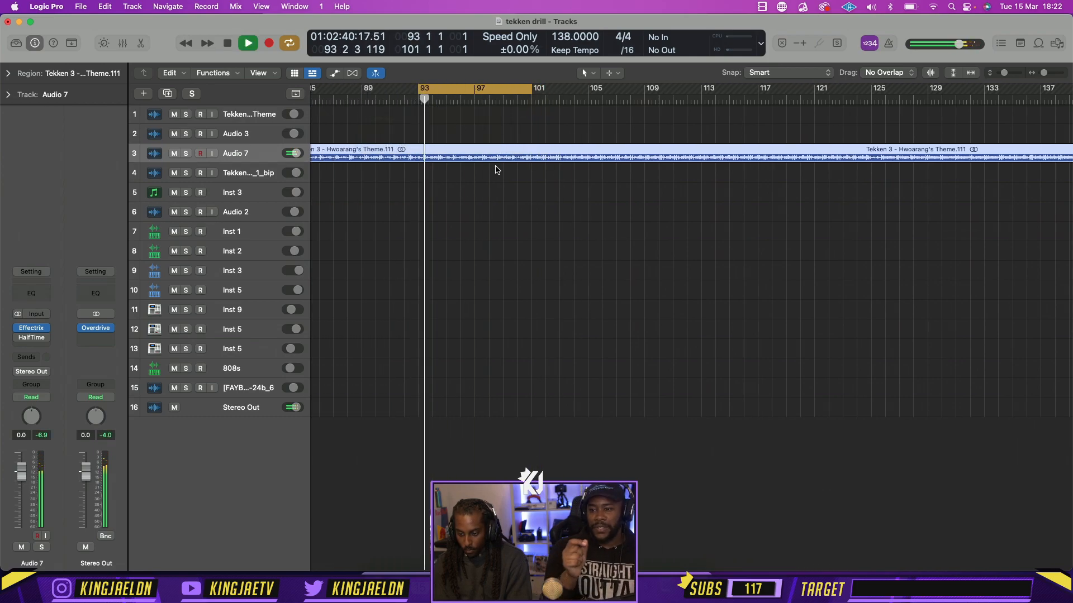
Stop playback and delete the split-off theme region from Audio 7
{"action": "key", "text": "super+Right"}
{"action": "key", "text": "super+Right"}
{"action": "key", "text": "super+Right"}
{"action": "key", "text": "super+Right"}
{"action": "key", "text": "super+Right"}
{"action": "key", "text": "super+Right"}
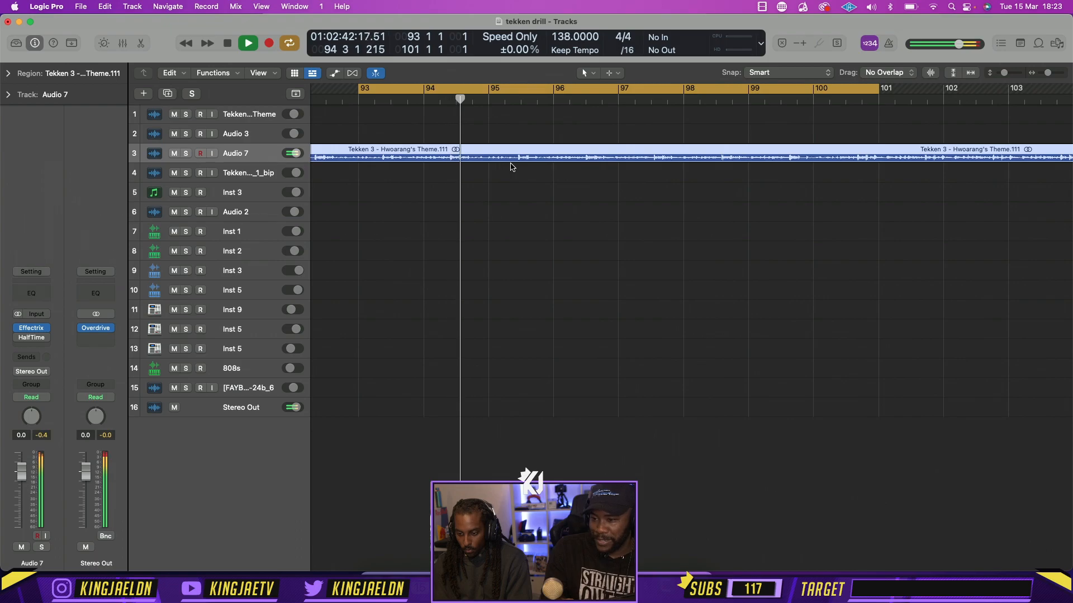
{"action": "key", "text": "space"}
{"action": "key", "text": "Delete"}
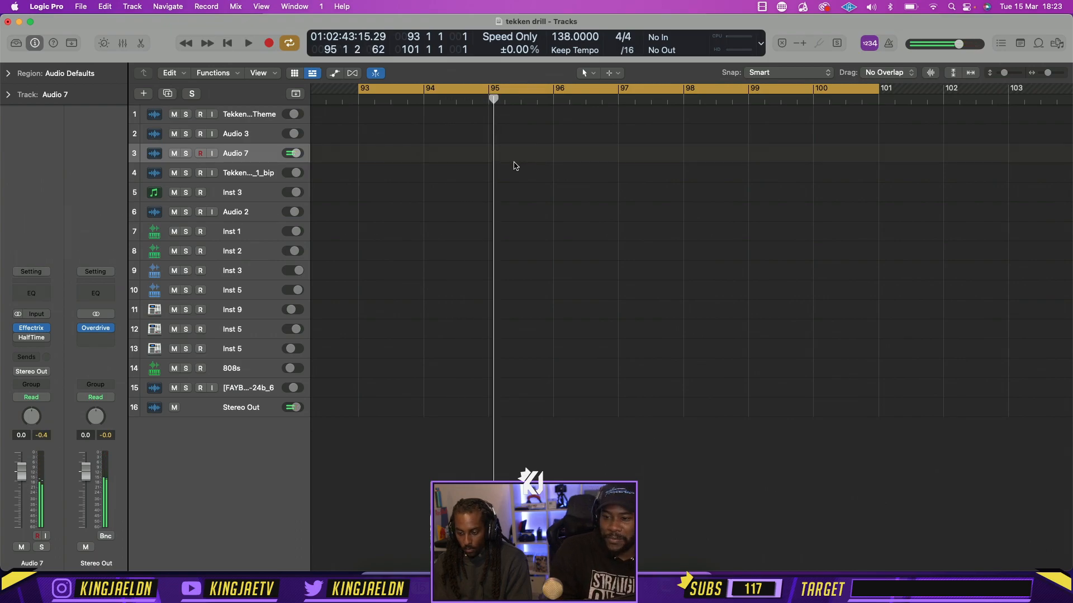
Extend the end of the remaining Hwoarang's Theme region on Audio 3 to bar 77 and place the playhead at bar 25
{"action": "key", "text": "super+Left"}
{"action": "key", "text": "super+Left"}
{"action": "key", "text": "super+Left"}
{"action": "key", "text": "super+Left"}
{"action": "key", "text": "super+Left"}
{"action": "key", "text": "super+Left"}
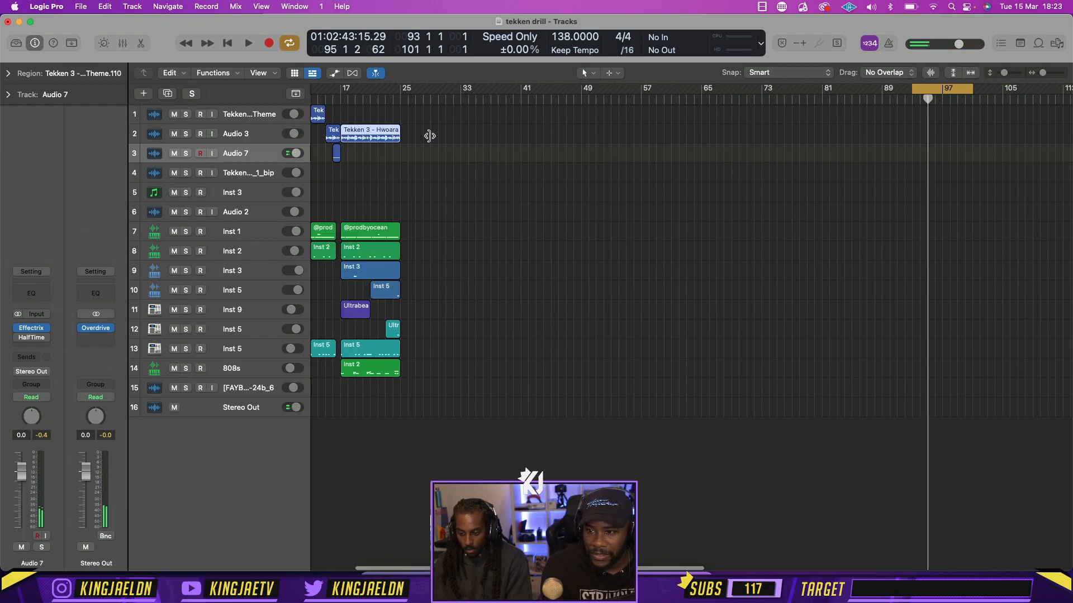
{"action": "left_click_drag", "start_coordinate": [429, 136], "coordinate": [791, 137]}
{"action": "left_click", "coordinate": [400, 100]}
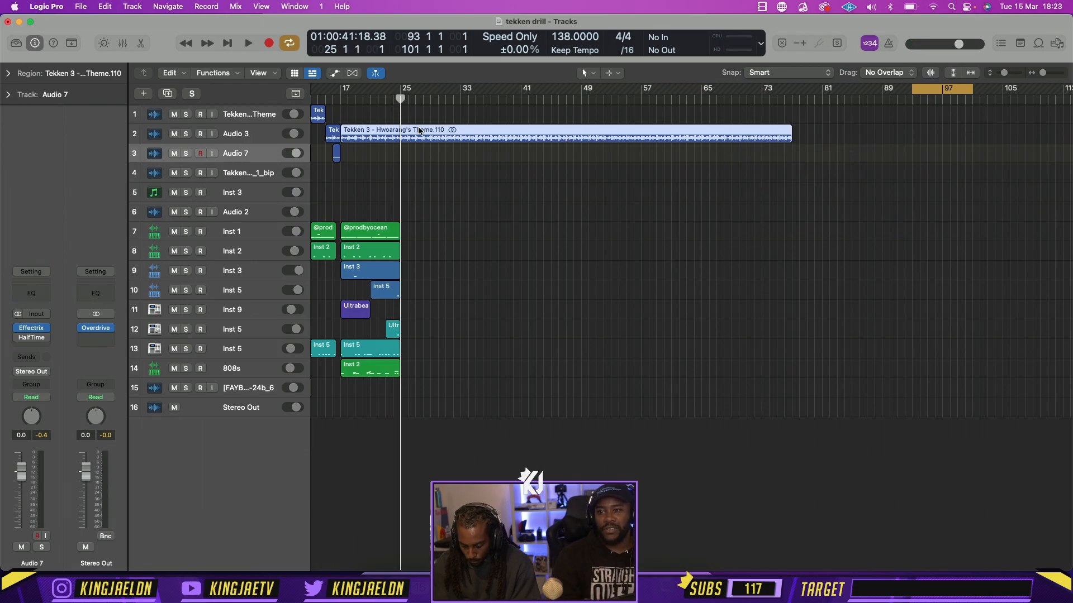
Play Hwoarang's Theme on Audio 3 from bar 25 and listen up to about bar 29
{"action": "key", "text": "space"}
{"action": "left_click", "coordinate": [401, 99]}
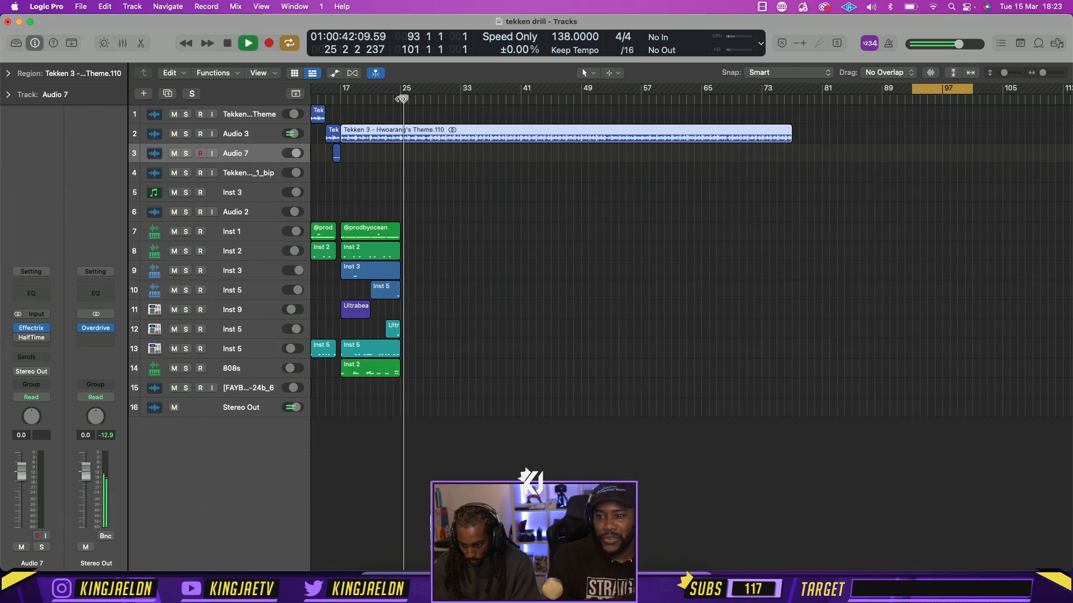
{"action": "key", "text": "super+Right"}
{"action": "key", "text": "super+Right"}
{"action": "key", "text": "super+Right"}
{"action": "key", "text": "super+Right"}
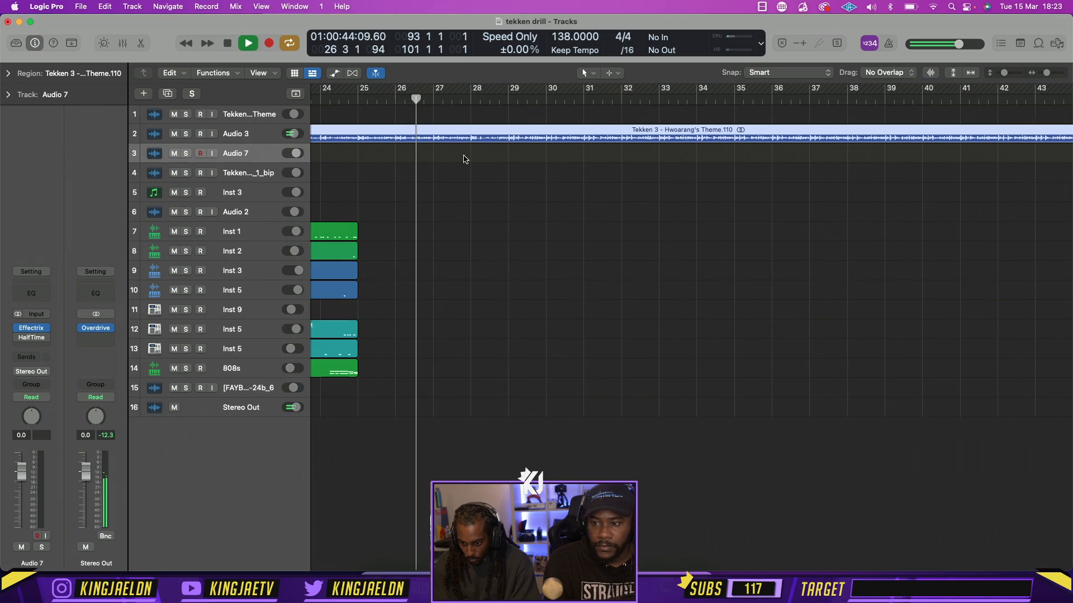
Split the theme region on Audio 3 at bars 25 and 29 and delete the four-bar piece between them
{"action": "key", "text": "space"}
{"action": "left_click", "coordinate": [358, 99]}
{"action": "key", "text": "super+t"}
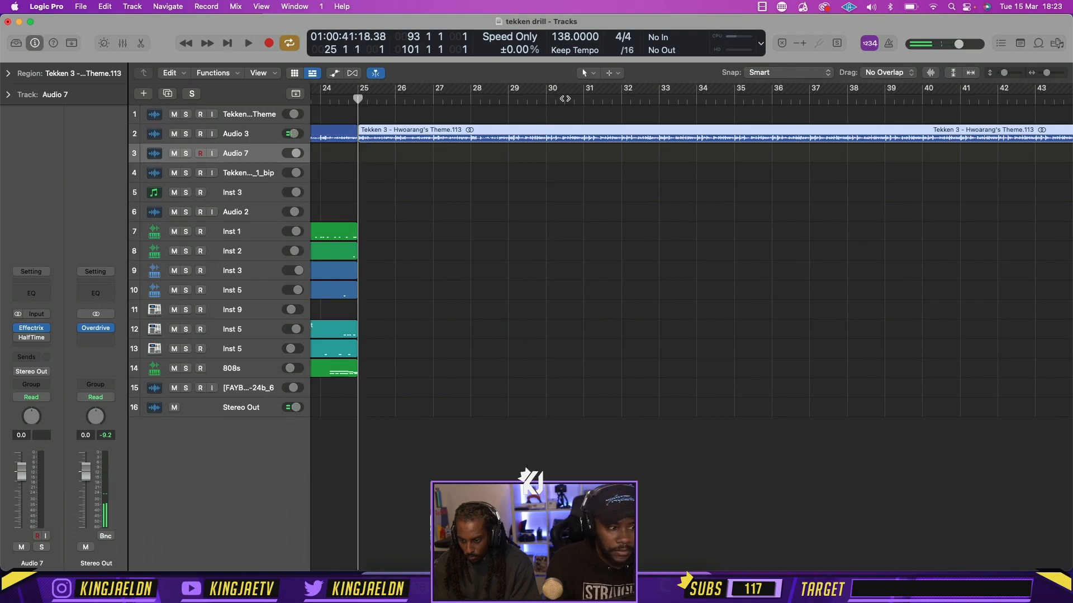
{"action": "key", "text": "super+t"}
{"action": "left_click", "coordinate": [467, 130]}
{"action": "key", "text": "Delete"}
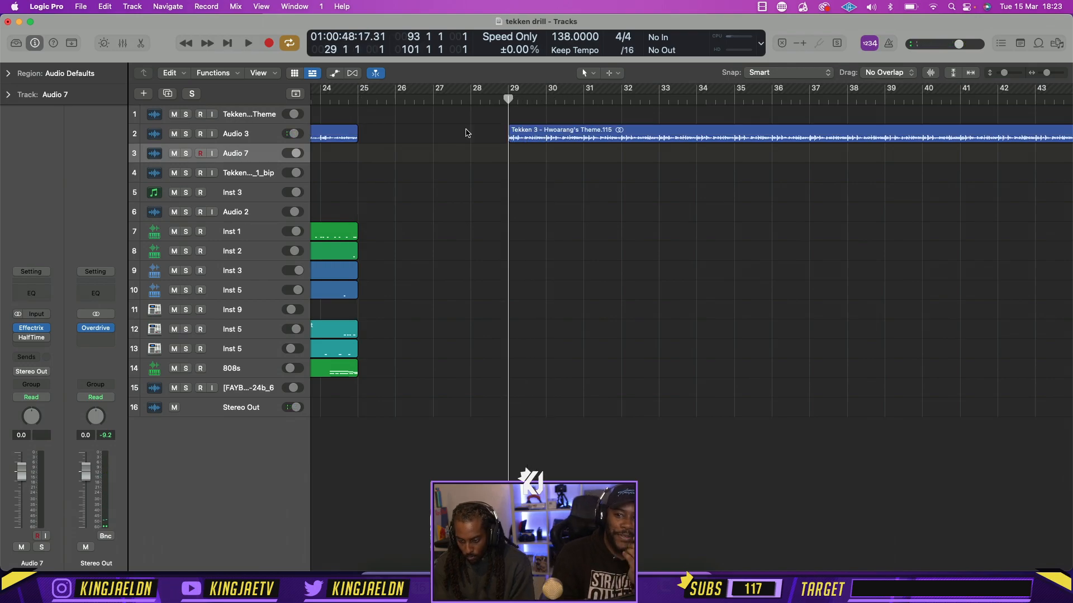
Turn off the cycle and play the remaining theme region on Audio 3 from bar 29 to about bar 39
{"action": "key", "text": "space"}
{"action": "key", "text": "space"}
{"action": "scroll", "coordinate": [511, 134], "scroll_direction": "left", "scroll_amount": 5}
{"action": "scroll", "coordinate": [511, 134], "scroll_direction": "down", "scroll_amount": 5}
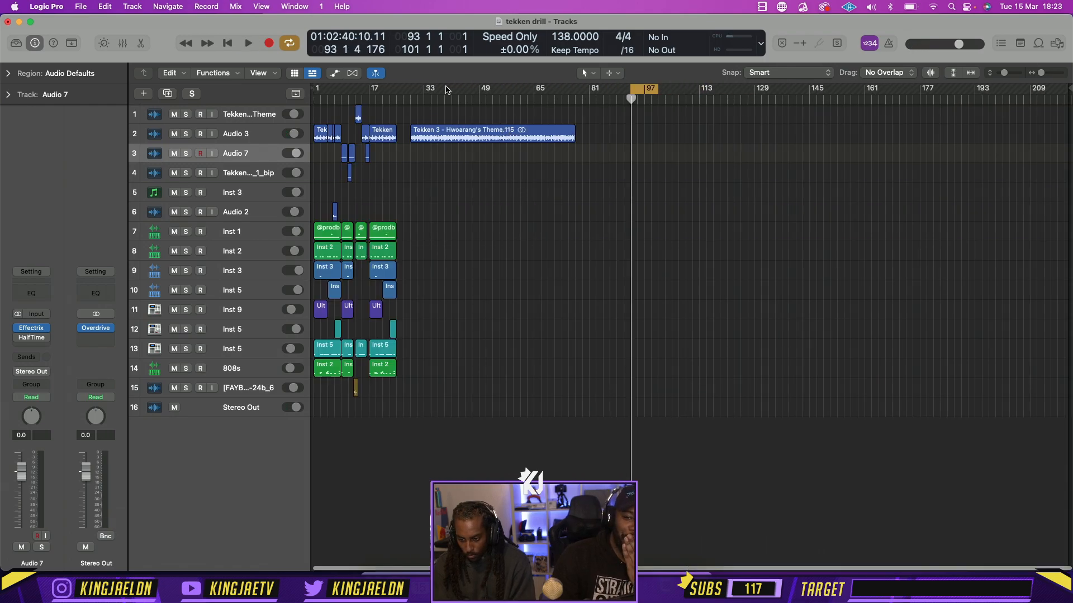
{"action": "key", "text": "space"}
{"action": "left_click", "coordinate": [412, 100]}
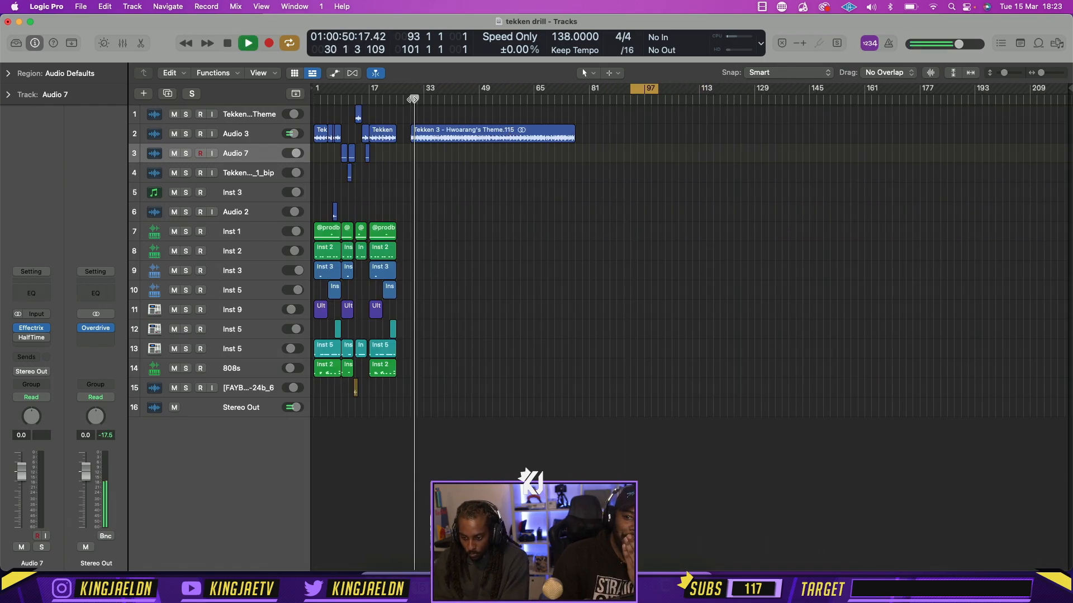
{"action": "left_click", "coordinate": [646, 90]}
{"action": "scroll", "coordinate": [508, 148], "scroll_direction": "up", "scroll_amount": 6}
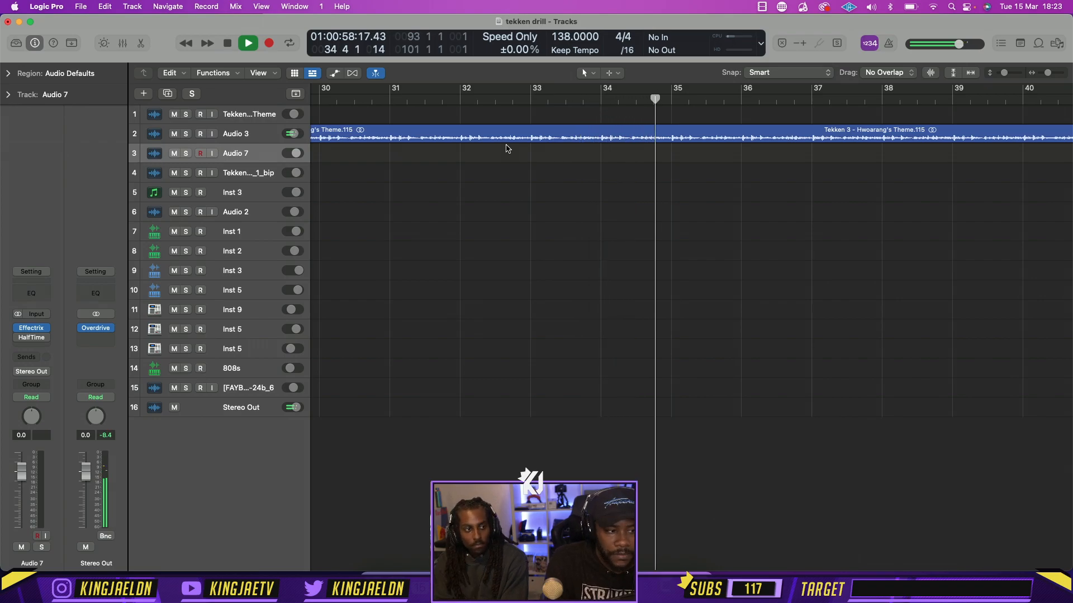
{"action": "scroll", "coordinate": [586, 183], "scroll_direction": "down", "scroll_amount": 3}
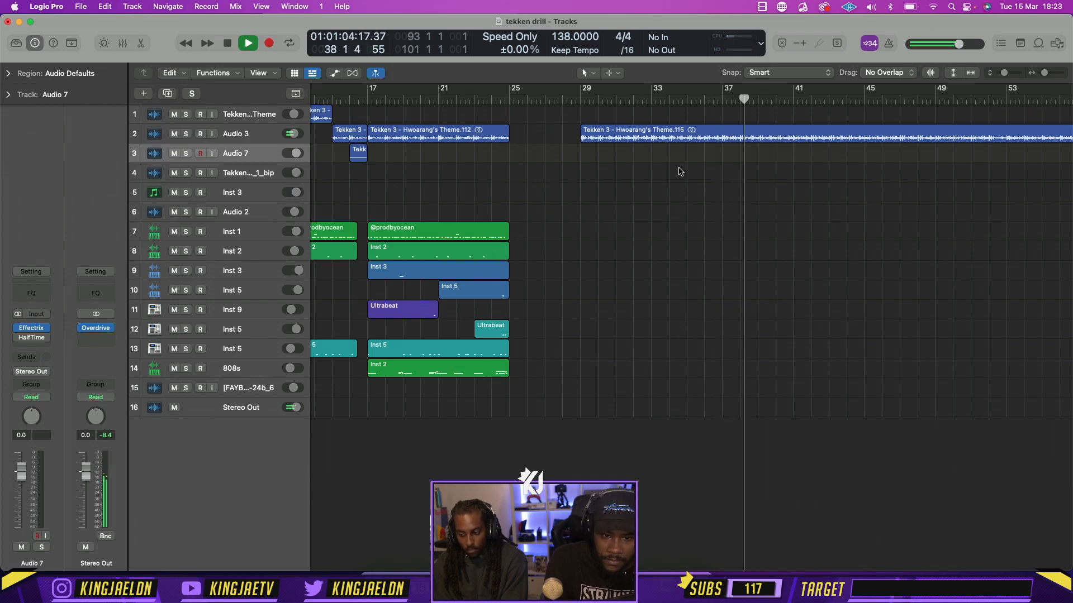
{"action": "key", "text": "space"}
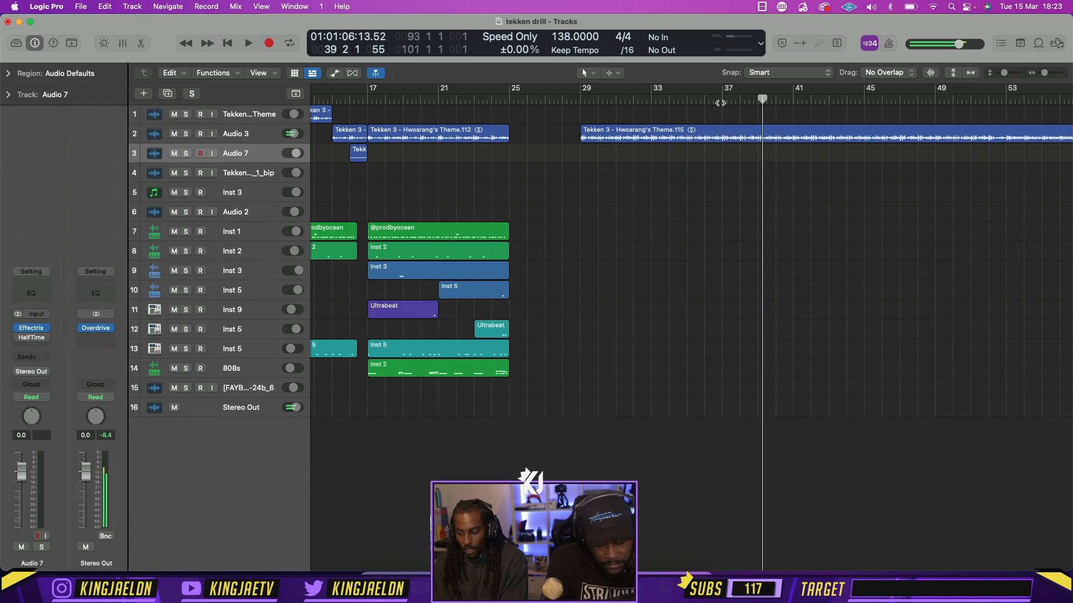
Set the cycle range to bars 37–41 and split the theme region on Audio 3 by the locators
{"action": "left_click_drag", "start_coordinate": [724, 92], "coordinate": [793, 93]}
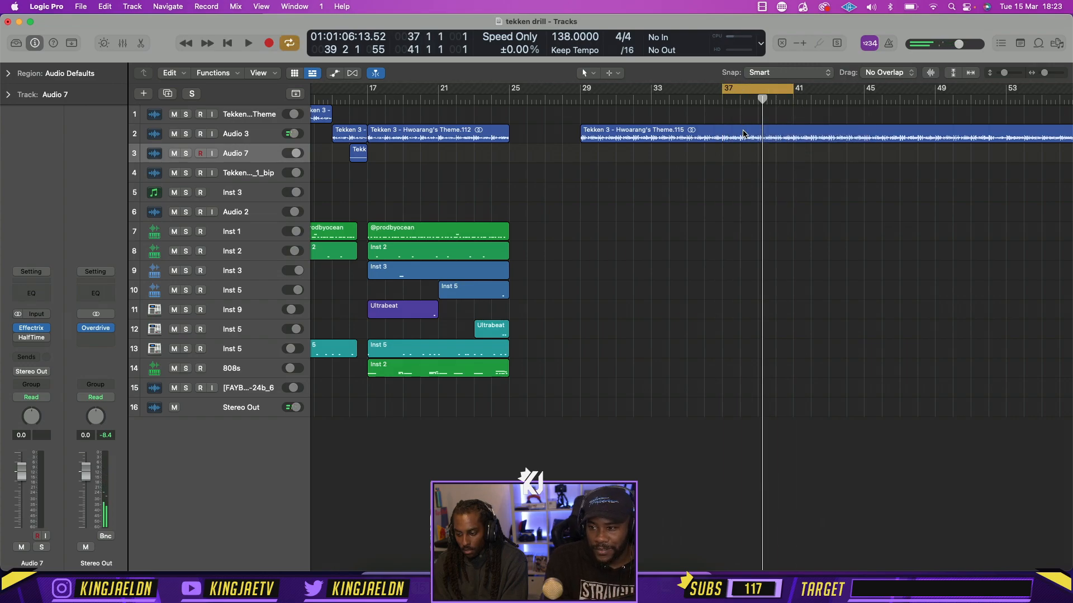
{"action": "right_click", "coordinate": [743, 134]}
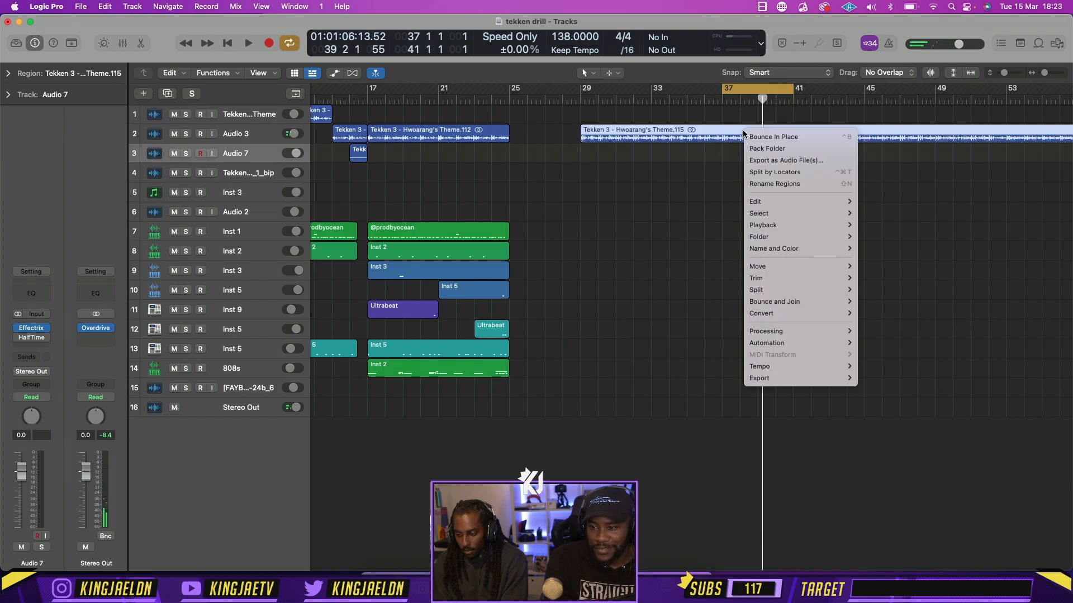
{"action": "left_click", "coordinate": [787, 168]}
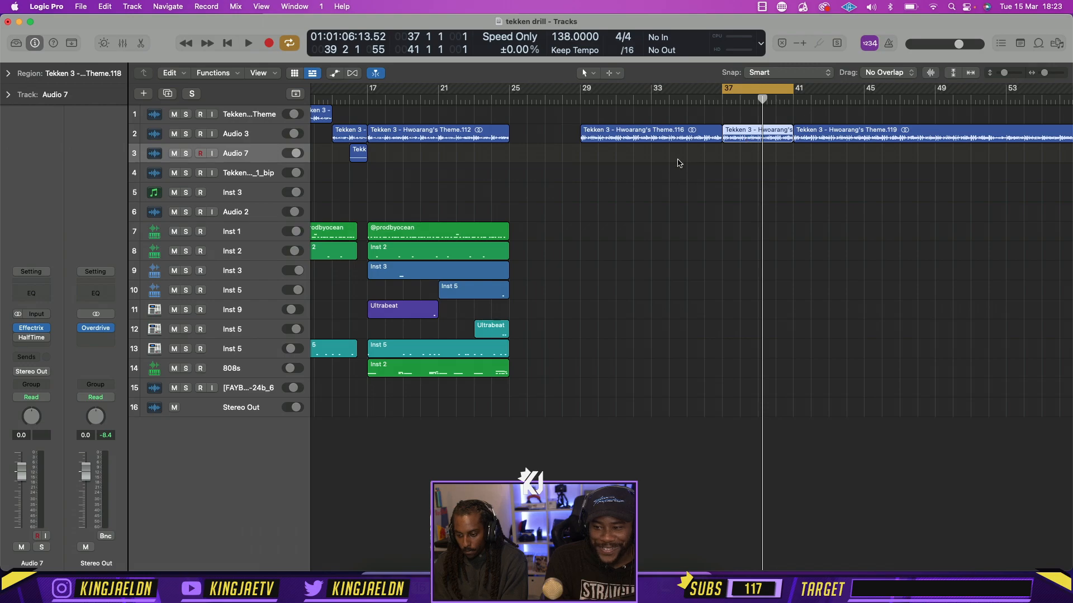
Move the existing bar 17 theme region to track 5 at bar 29 and place the split four-bar piece at bar 17 on Audio 3
{"action": "left_click_drag", "start_coordinate": [754, 134], "coordinate": [541, 137]}
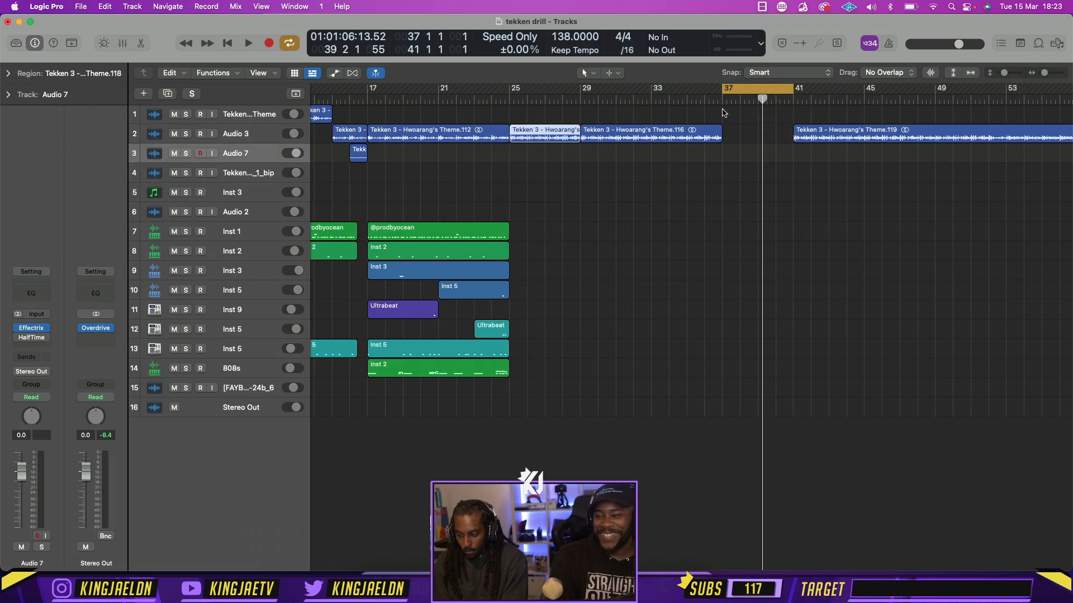
{"action": "left_click_drag", "start_coordinate": [437, 132], "coordinate": [651, 192]}
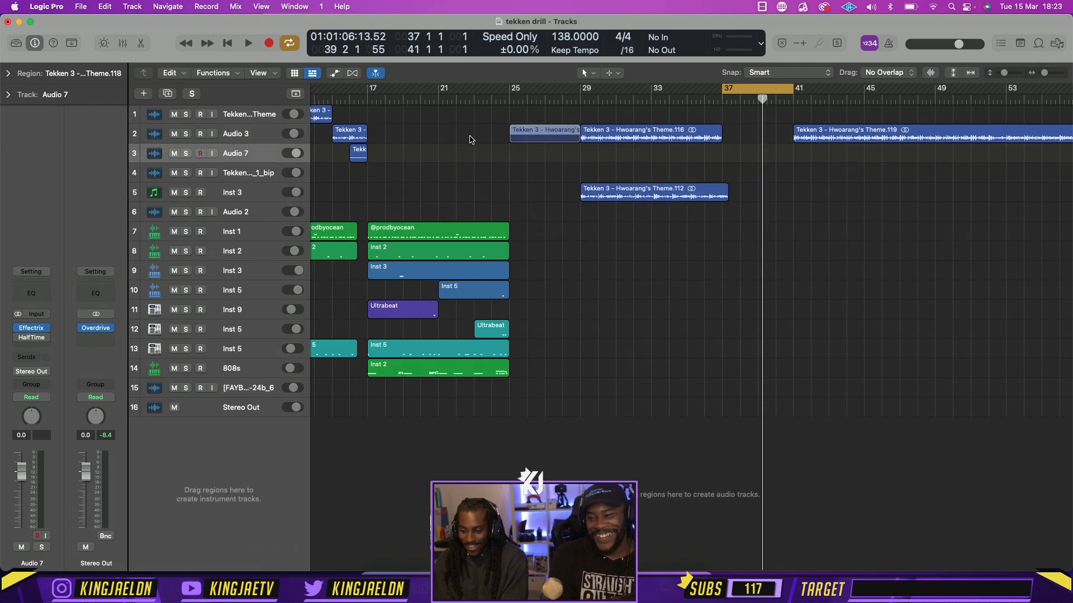
{"action": "left_click_drag", "start_coordinate": [547, 136], "coordinate": [404, 138]}
Set the cycle range to bars 17–21 and play the moved theme piece against the drums
{"action": "left_click_drag", "start_coordinate": [368, 89], "coordinate": [438, 90]}
{"action": "key", "text": "space"}
{"action": "scroll", "coordinate": [490, 195], "scroll_direction": "left", "scroll_amount": 5}
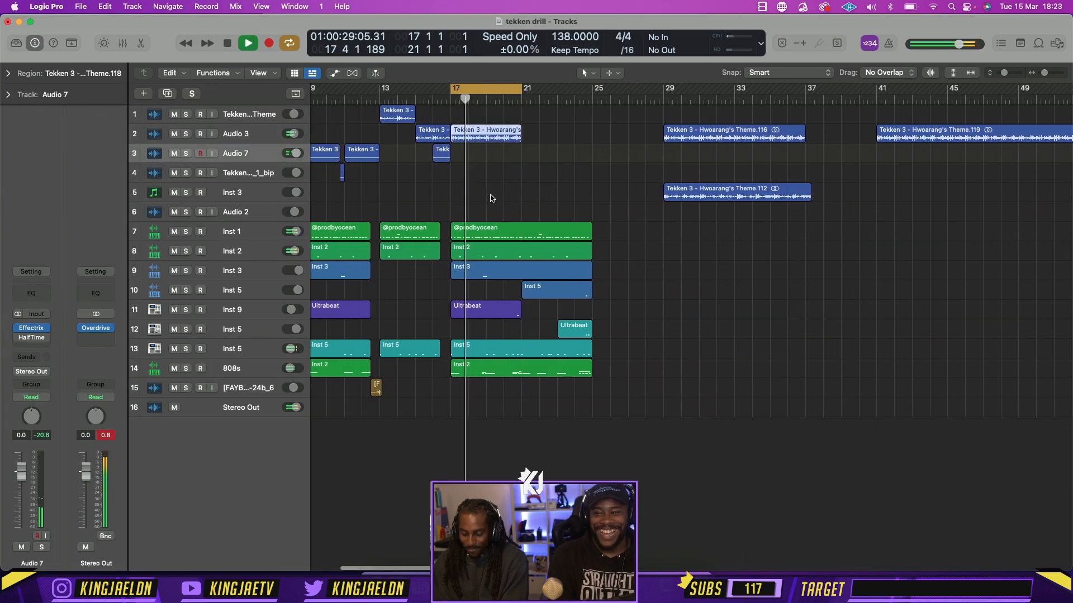
Extend the end of the theme region at bar 17 to bar 25 and make the cycle range cover bars 17–25
{"action": "key", "text": "super+r"}
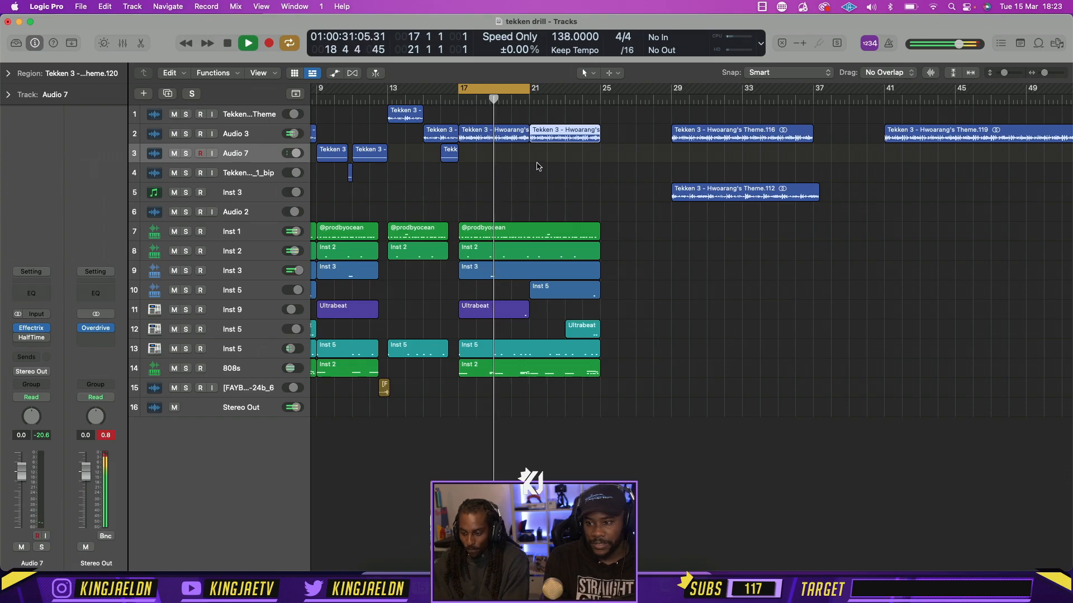
{"action": "key", "text": "BackSpace"}
{"action": "left_click_drag", "start_coordinate": [530, 140], "coordinate": [599, 139]}
{"action": "left_click_drag", "start_coordinate": [529, 92], "coordinate": [600, 92]}
{"action": "key", "text": "space"}
Delete the regions between bars 17 and 25 on tracks 10 to 14, including the 808s, while the section plays
{"action": "left_click", "coordinate": [519, 370]}
{"action": "key", "text": "BackSpace"}
{"action": "key", "text": "space"}
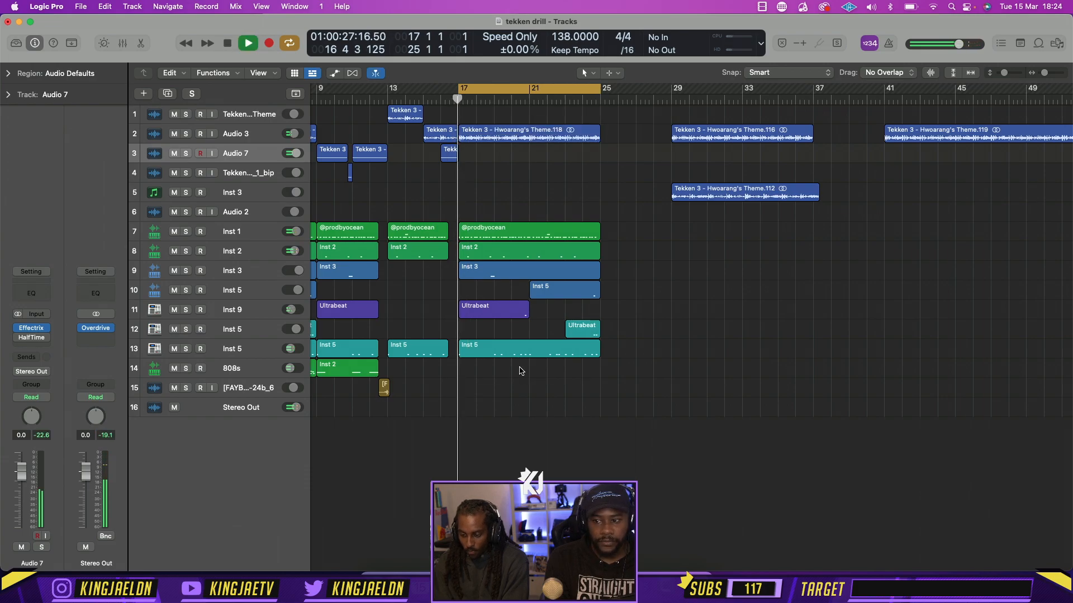
{"action": "left_click", "coordinate": [573, 352]}
{"action": "key", "text": "BackSpace"}
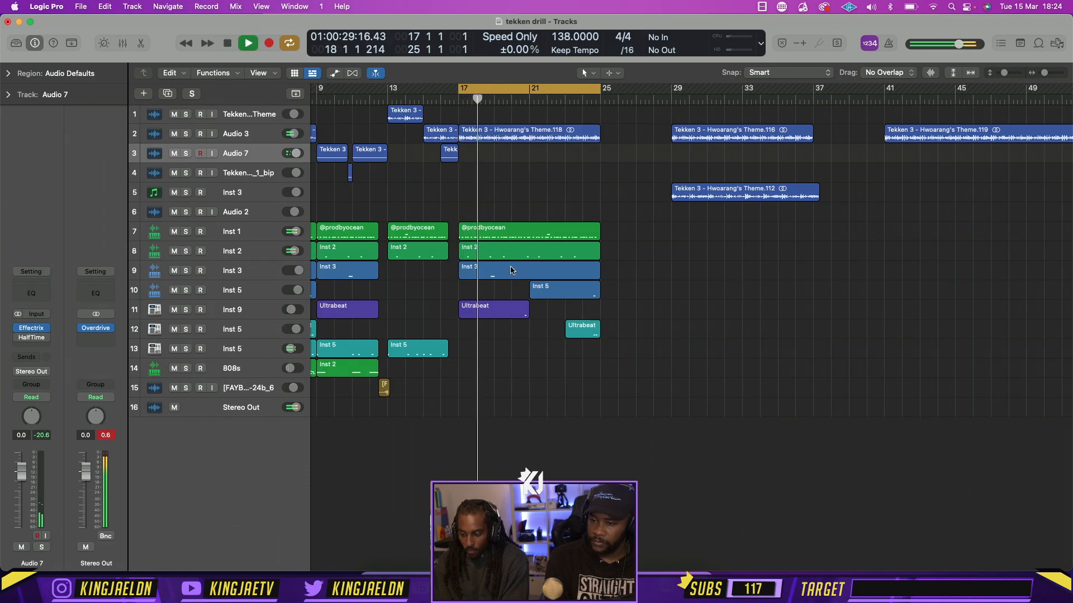
{"action": "left_click_drag", "start_coordinate": [593, 365], "coordinate": [488, 291]}
{"action": "key", "text": "BackSpace"}
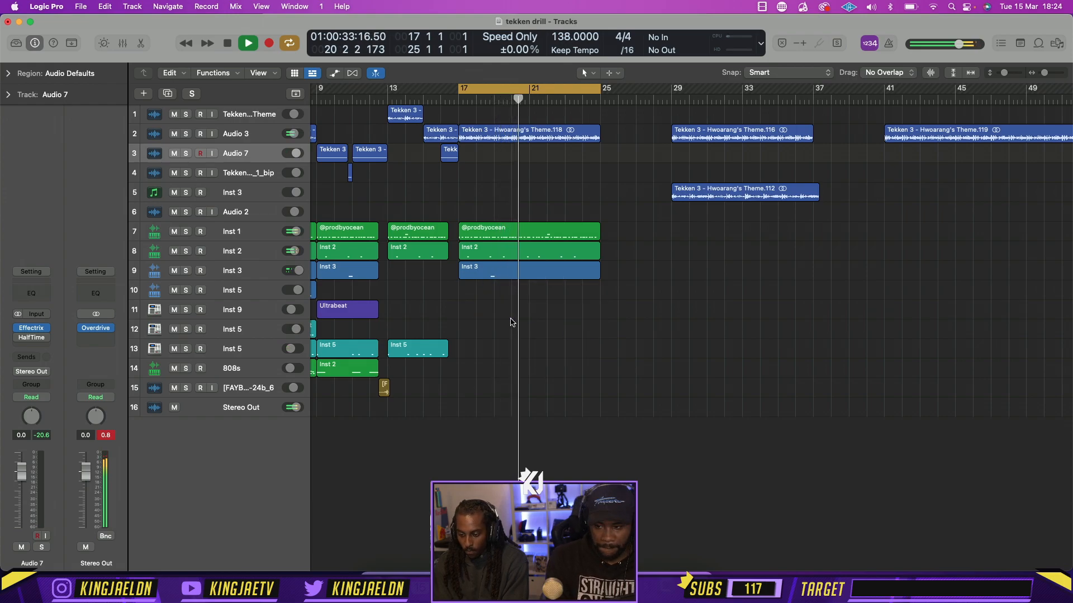
Set the cycle range to bars 21–25 and delete the theme region parked on track 5
{"action": "left_click_drag", "start_coordinate": [532, 91], "coordinate": [601, 90]}
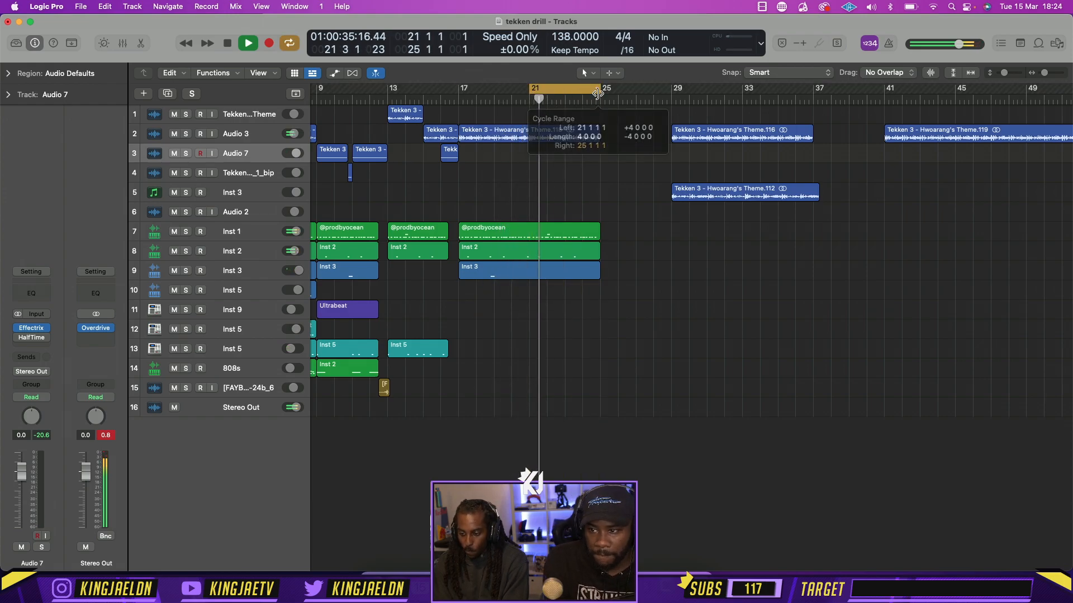
{"action": "left_click", "coordinate": [744, 205]}
{"action": "key", "text": "BackSpace"}
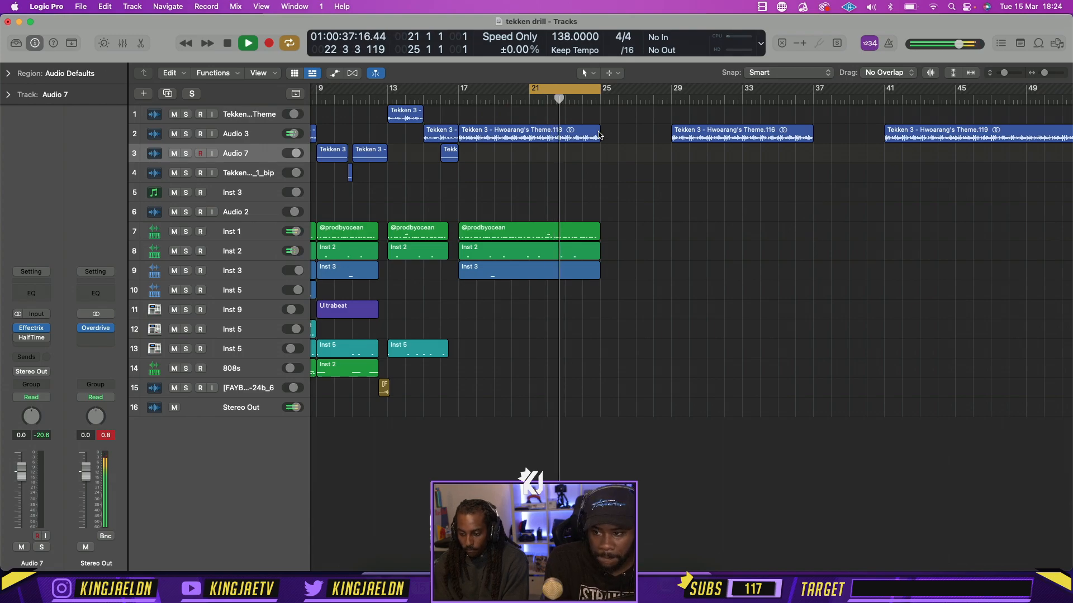
{"action": "key", "text": "space"}
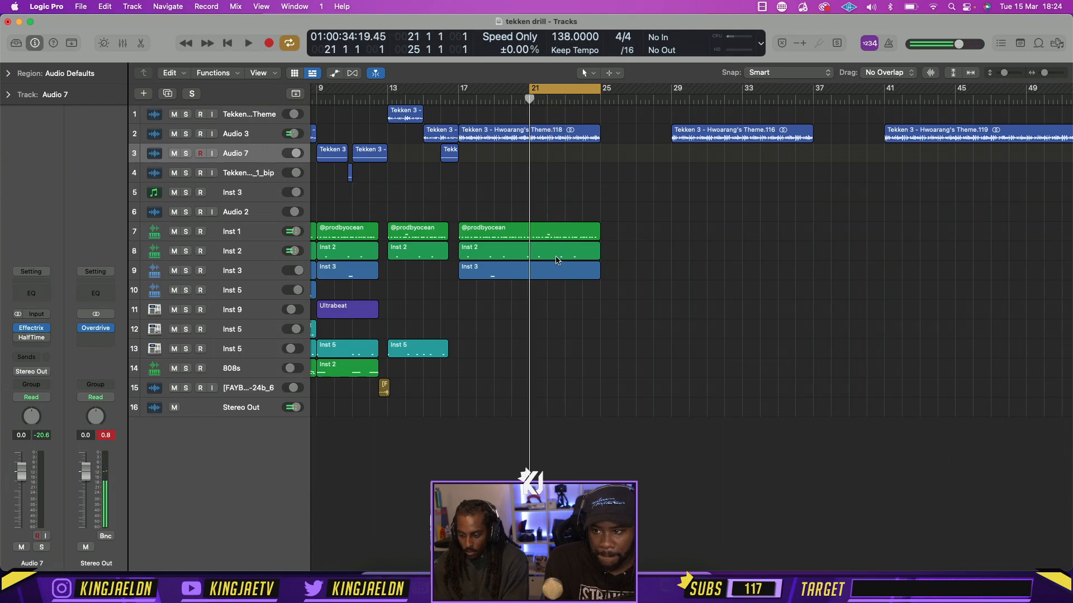
Open the bar 17 theme region in the audio editor and check its waveform timing by playing from bar 21
{"action": "double_click", "coordinate": [538, 133]}
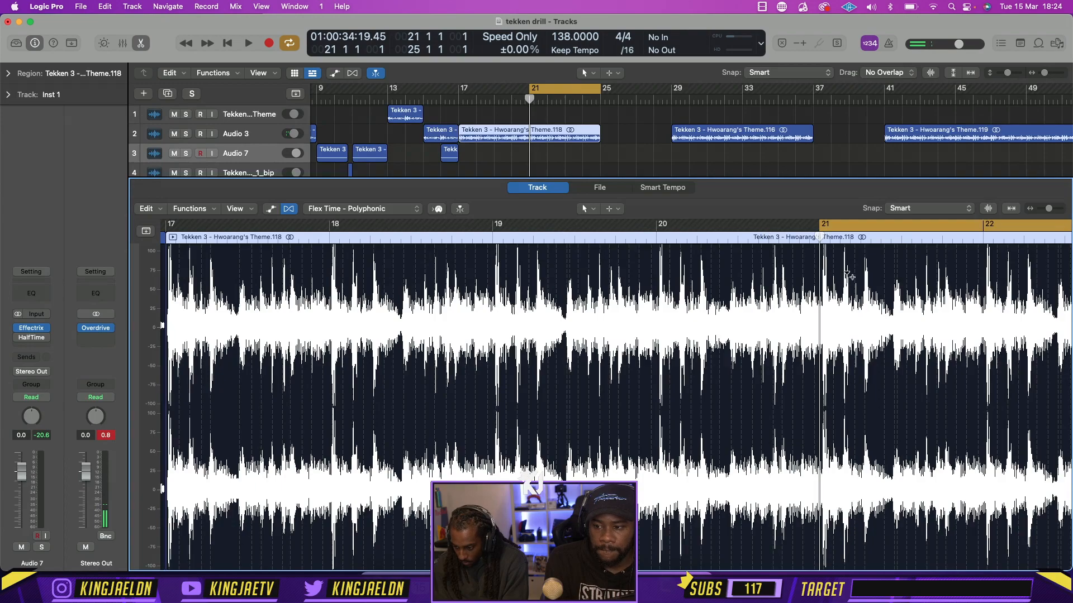
{"action": "scroll", "coordinate": [848, 276], "scroll_direction": "up", "scroll_amount": 10}
{"action": "scroll", "coordinate": [848, 276], "scroll_direction": "down", "scroll_amount": 2}
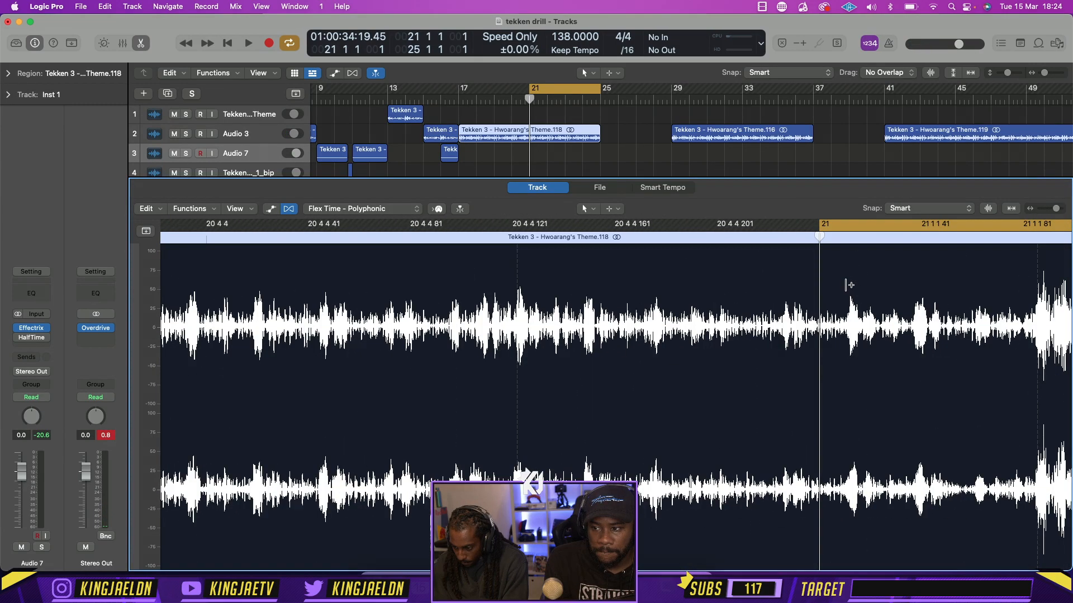
{"action": "scroll", "coordinate": [818, 258], "scroll_direction": "down", "scroll_amount": 2}
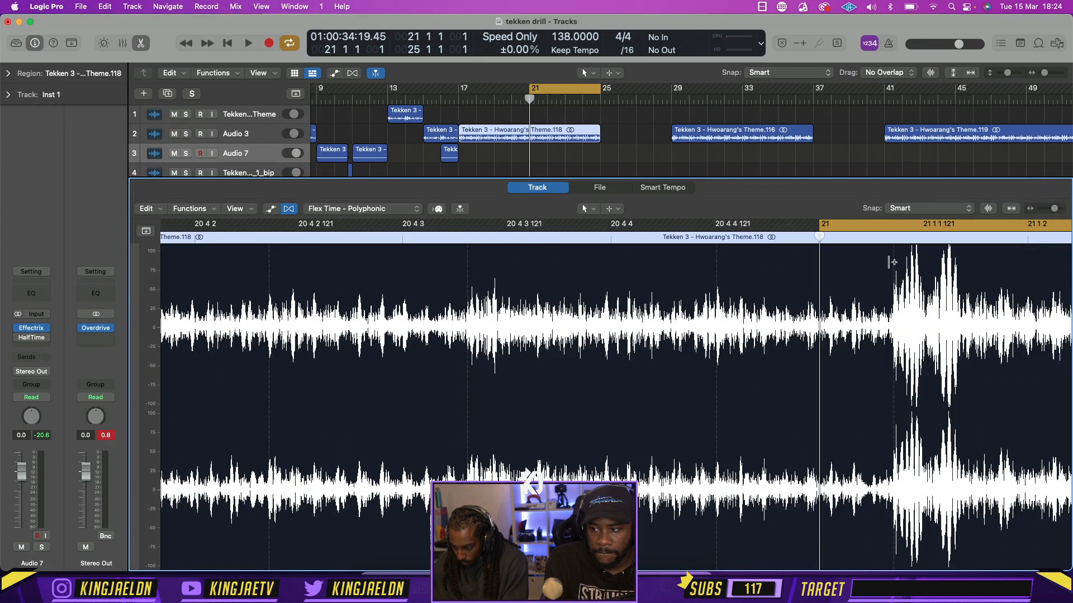
{"action": "key", "text": "space"}
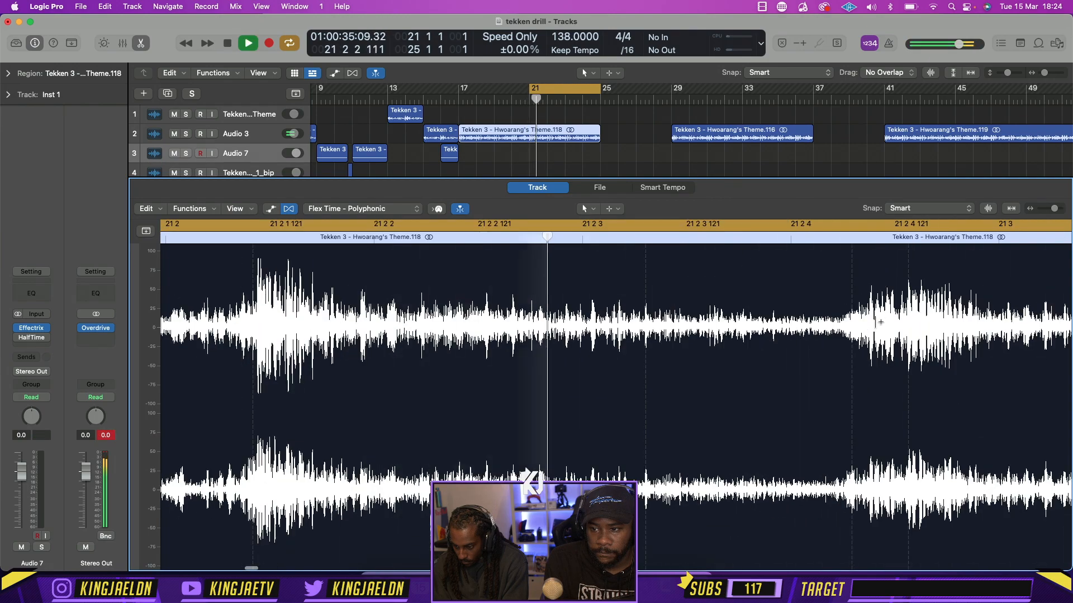
{"action": "key", "text": "space"}
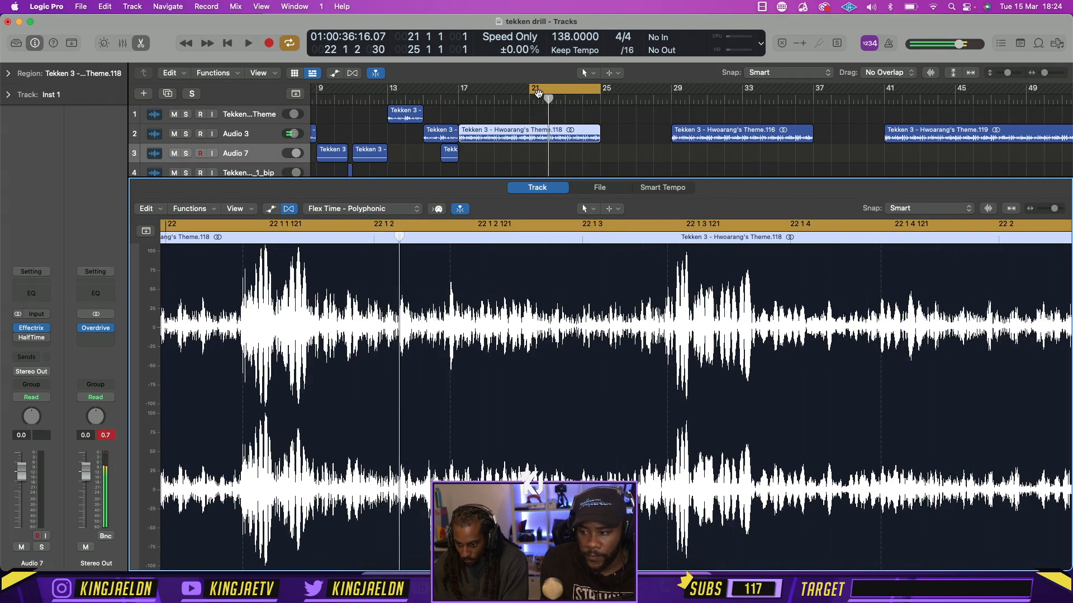
Move the cycle range's start back to bar 20 and play briefly from there
{"action": "left_click_drag", "start_coordinate": [527, 95], "coordinate": [512, 96]}
{"action": "key", "text": "space"}
{"action": "key", "text": "space"}
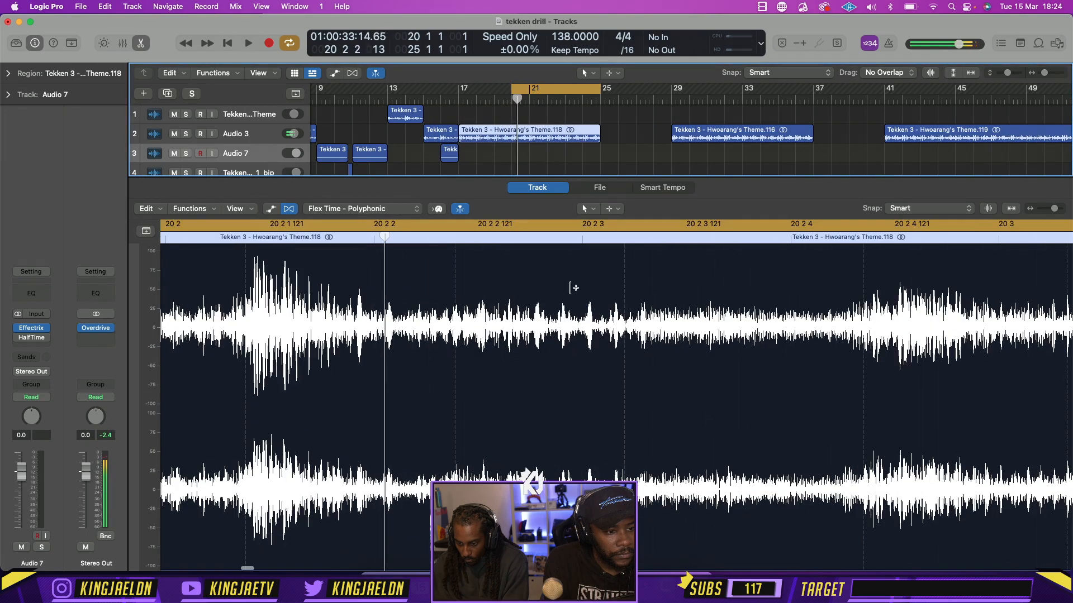
Flex the theme region's first transient onto the start of bar 17 and place another flex marker near 17 1 2
{"action": "scroll", "coordinate": [578, 290], "scroll_direction": "down", "scroll_amount": 4}
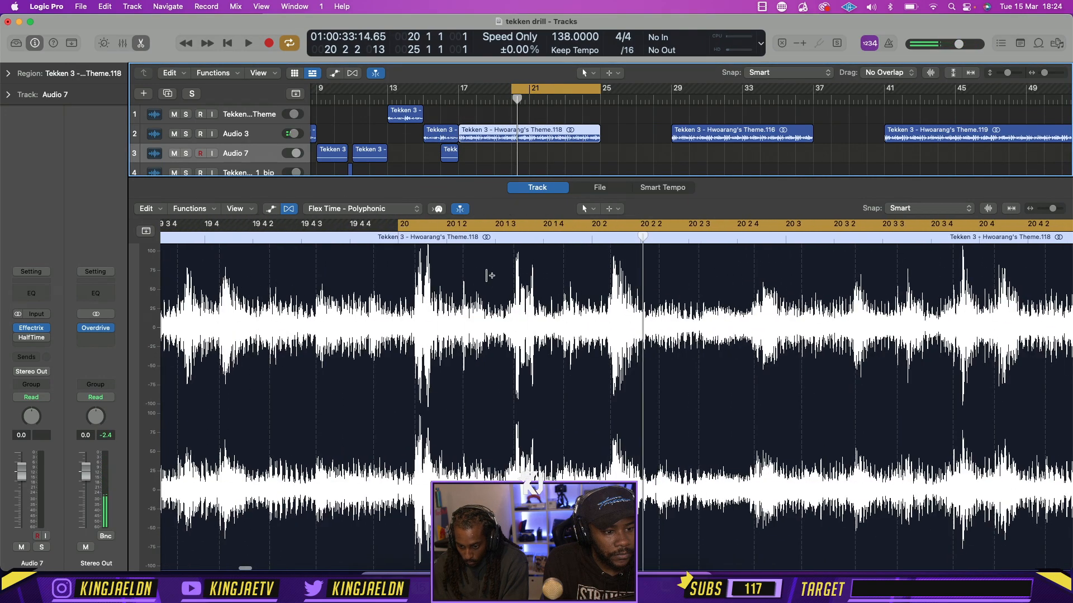
{"action": "scroll", "coordinate": [490, 276], "scroll_direction": "left", "scroll_amount": 10}
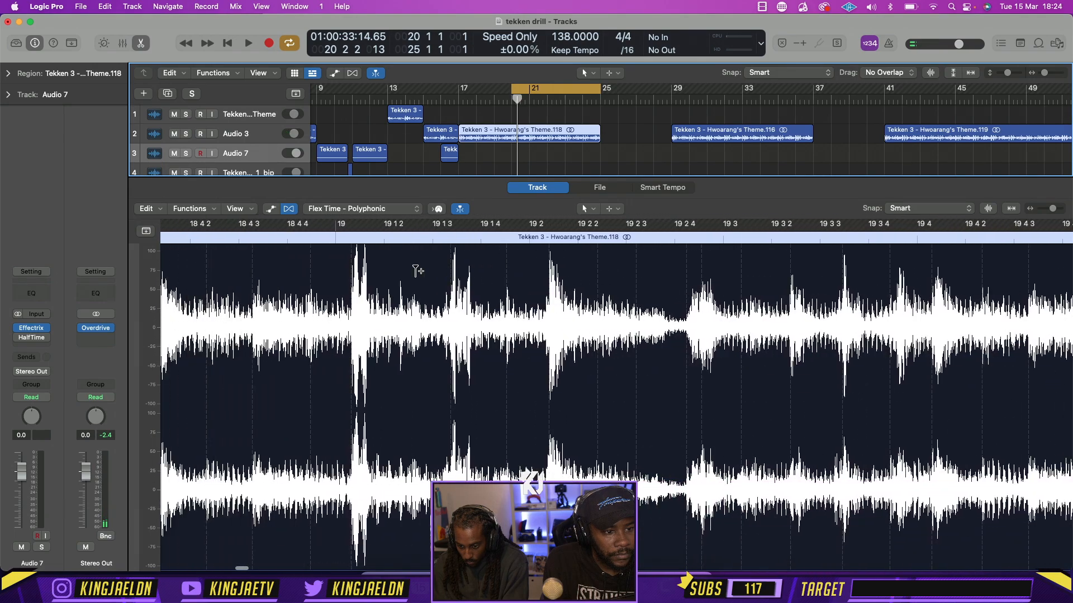
{"action": "scroll", "coordinate": [415, 271], "scroll_direction": "left", "scroll_amount": 10}
{"action": "scroll", "coordinate": [415, 271], "scroll_direction": "left", "scroll_amount": 15}
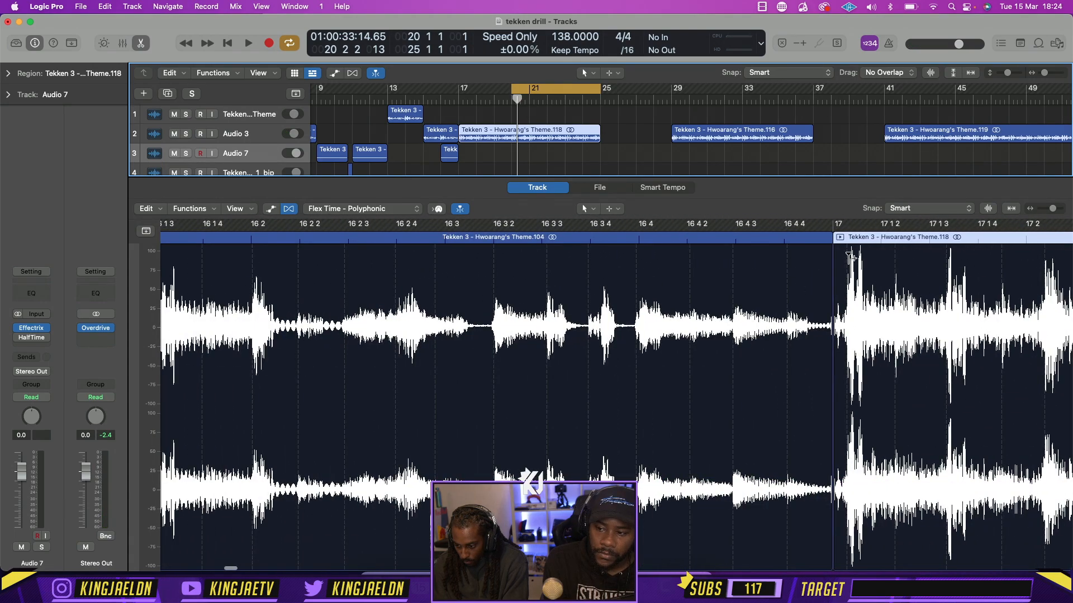
{"action": "left_click", "coordinate": [835, 258]}
{"action": "left_click", "coordinate": [881, 258]}
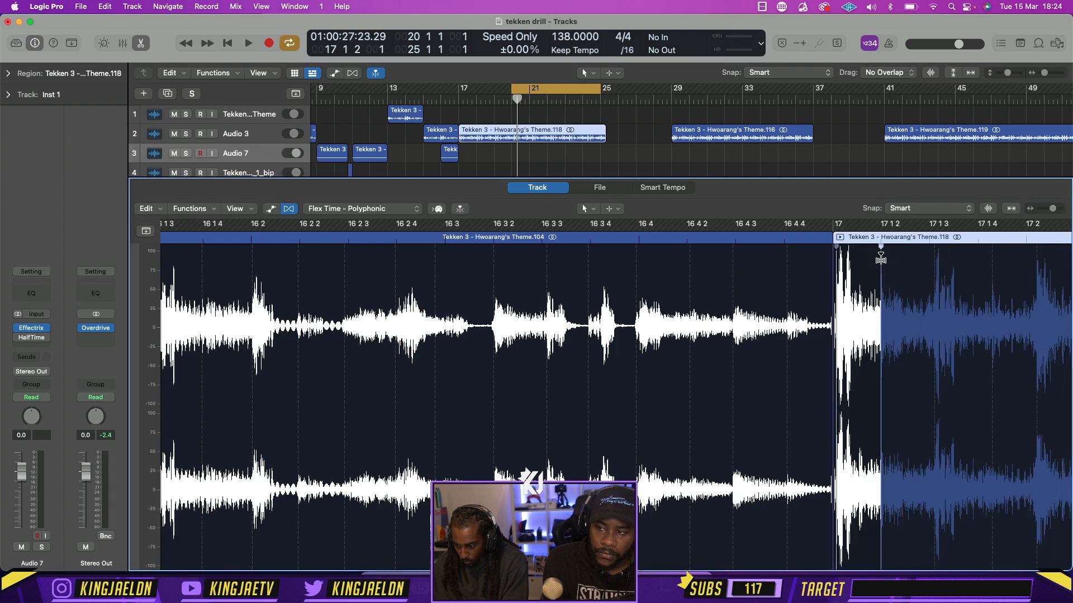
Play the flexed theme from bar 20, place a flex marker at bar 20 and close the audio editor
{"action": "key", "text": "space"}
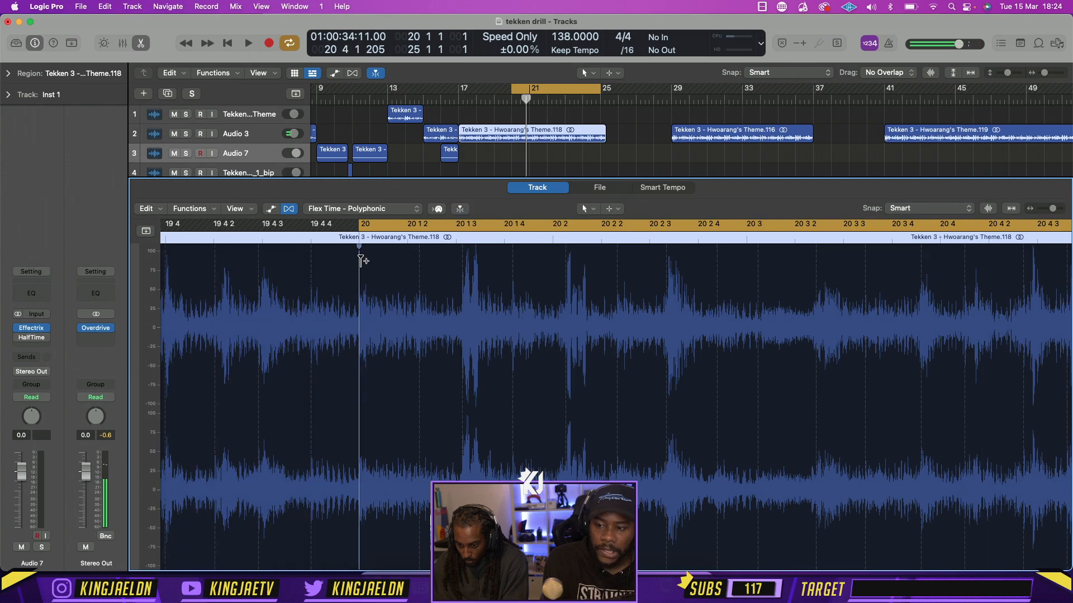
{"action": "left_click", "coordinate": [360, 260]}
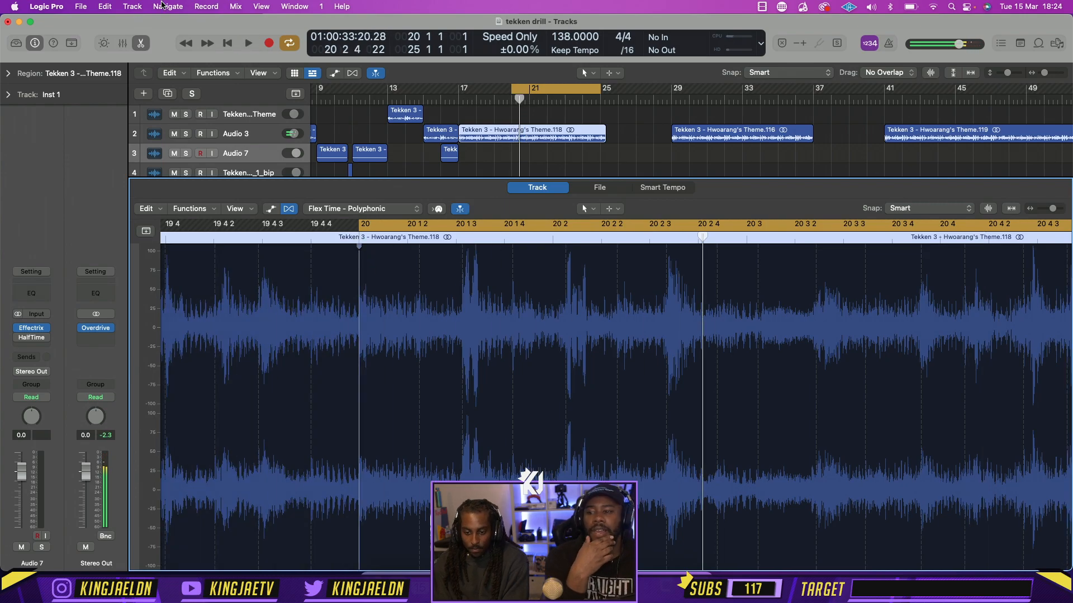
{"action": "left_click", "coordinate": [140, 45]}
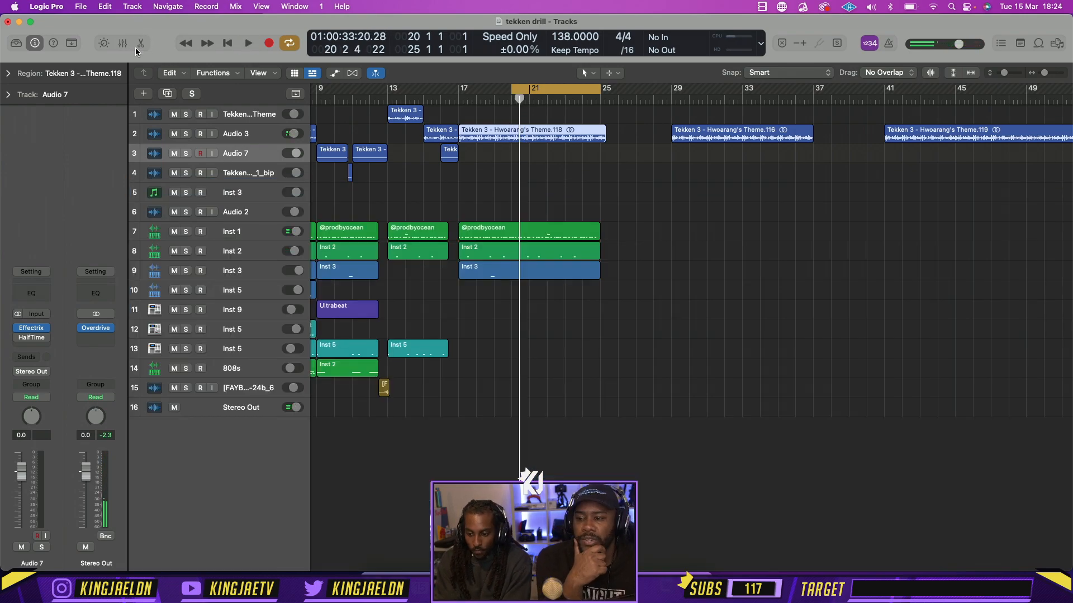
Delete the flexed theme region at bar 17, and undo back to its unflexed version ending at bar 25
{"action": "scroll", "coordinate": [570, 138], "scroll_direction": "left", "scroll_amount": 5}
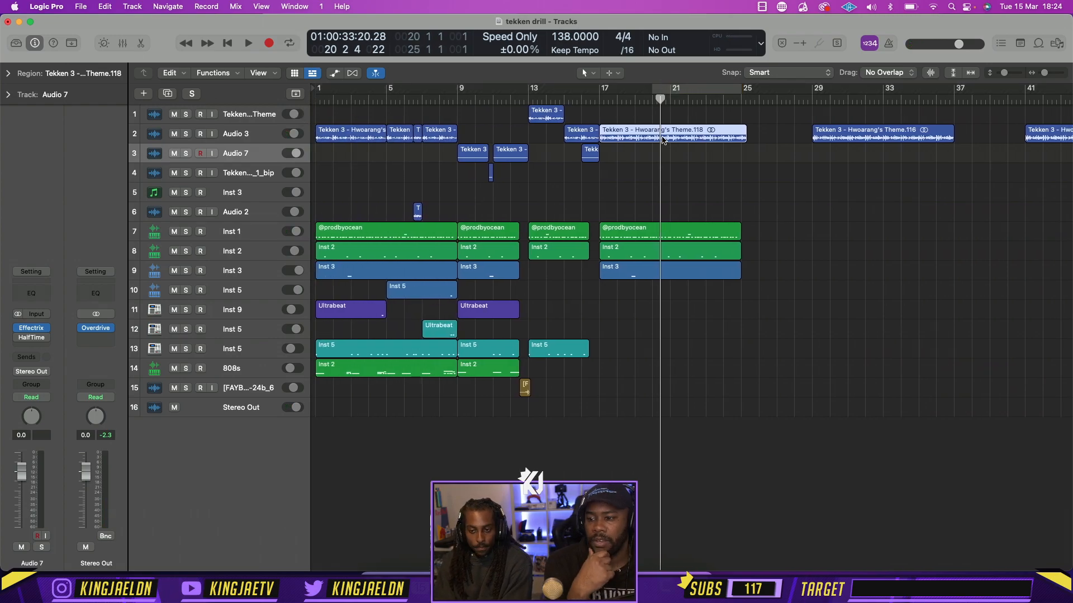
{"action": "key", "text": "Delete"}
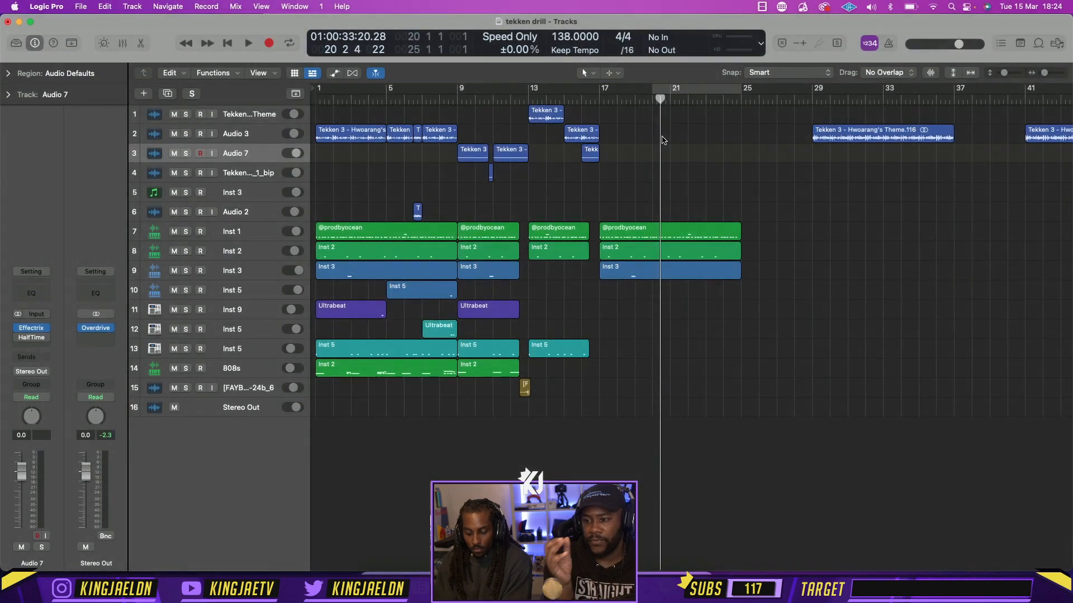
{"action": "key", "text": "super+z"}
{"action": "key", "text": "super+z"}
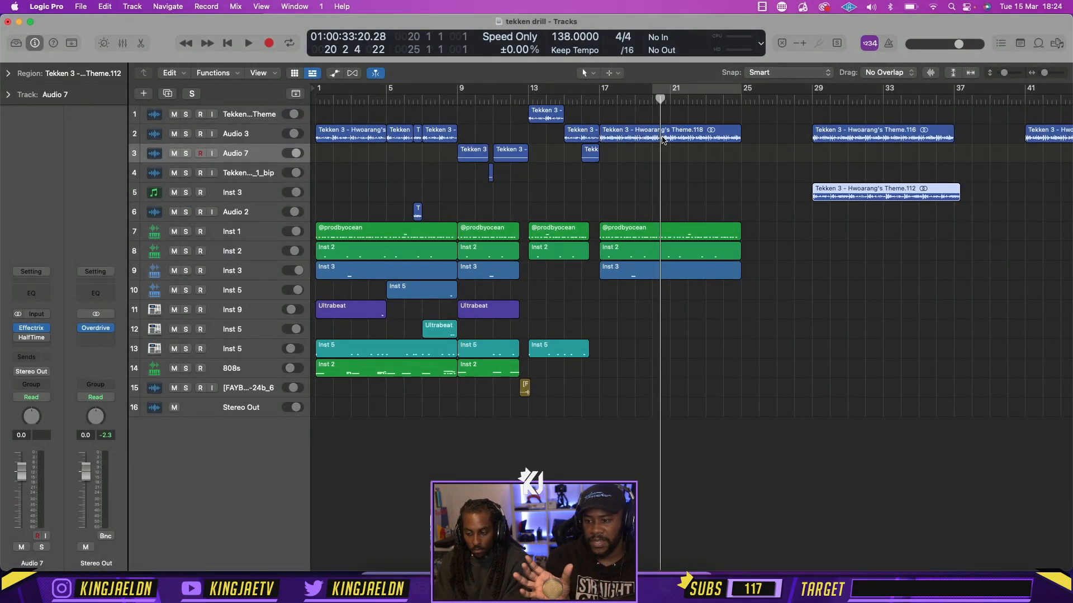
Delete the two spare Hwoarang's Theme regions at bar 29, on the Inst 3 and Audio 3 tracks
{"action": "key", "text": "Delete"}
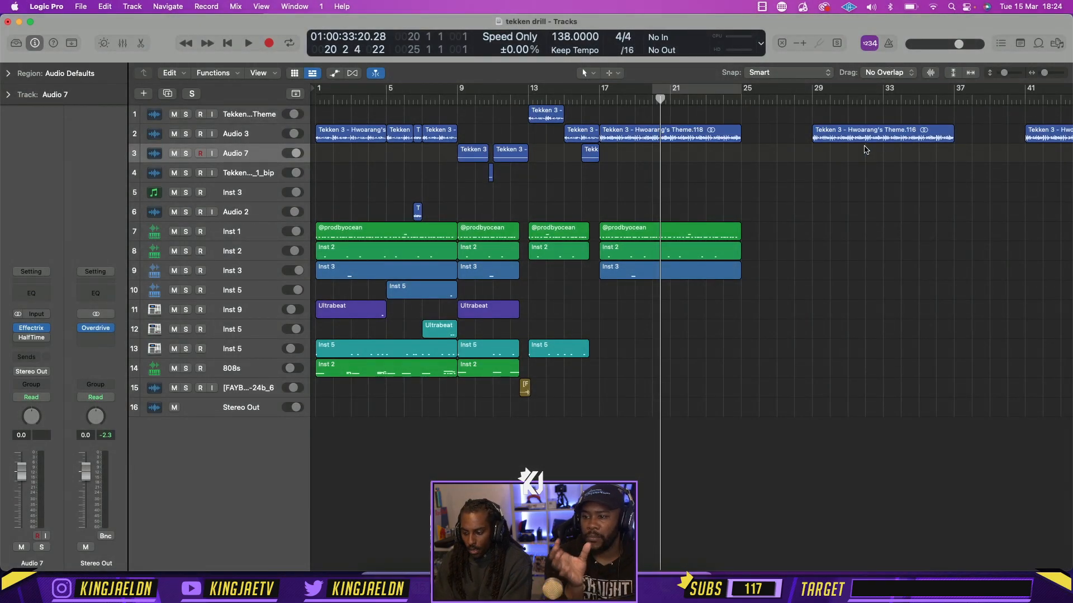
{"action": "left_click", "coordinate": [834, 143]}
{"action": "key", "text": "Delete"}
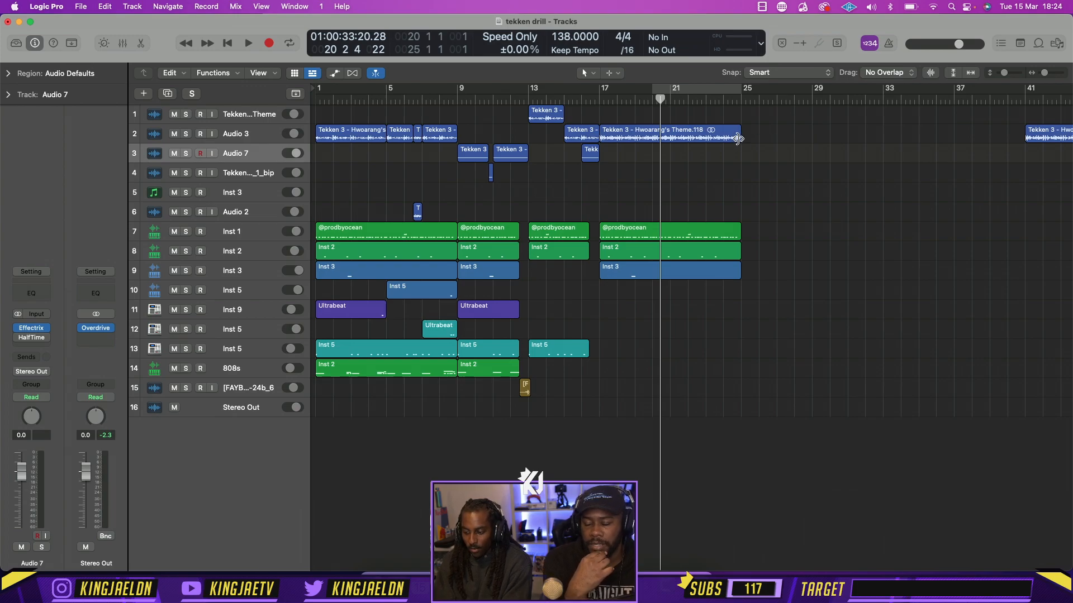
Trim the bar 17 theme region to end at bar 21, repeat it once, and play it with bars 17 to 25 cycled
{"action": "left_click_drag", "start_coordinate": [738, 139], "coordinate": [664, 135]}
{"action": "left_click_drag", "start_coordinate": [605, 91], "coordinate": [740, 101]}
{"action": "key", "text": "super+r"}
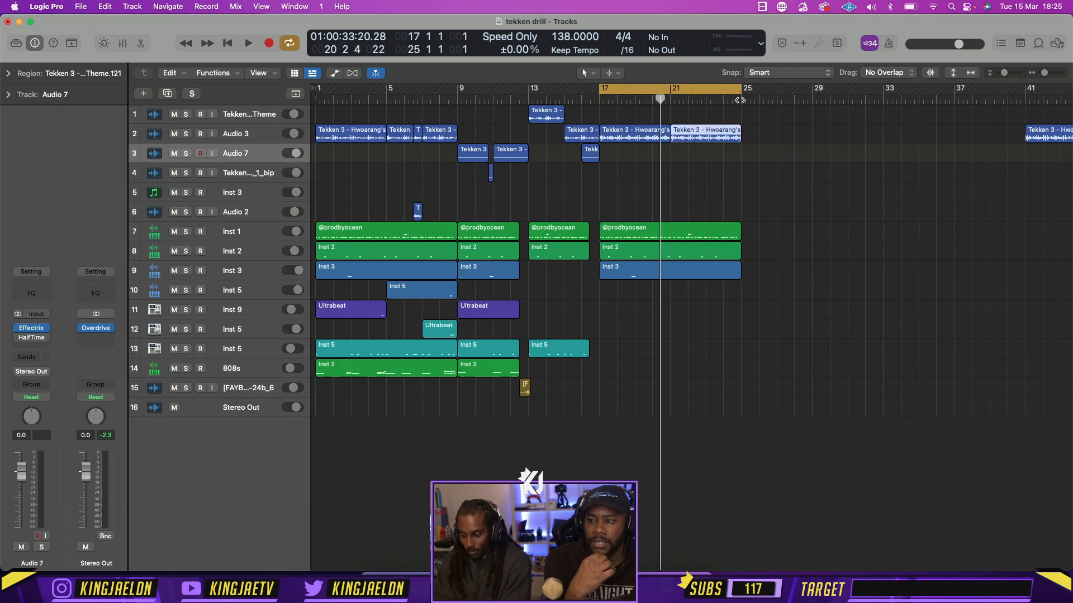
{"action": "key", "text": "space"}
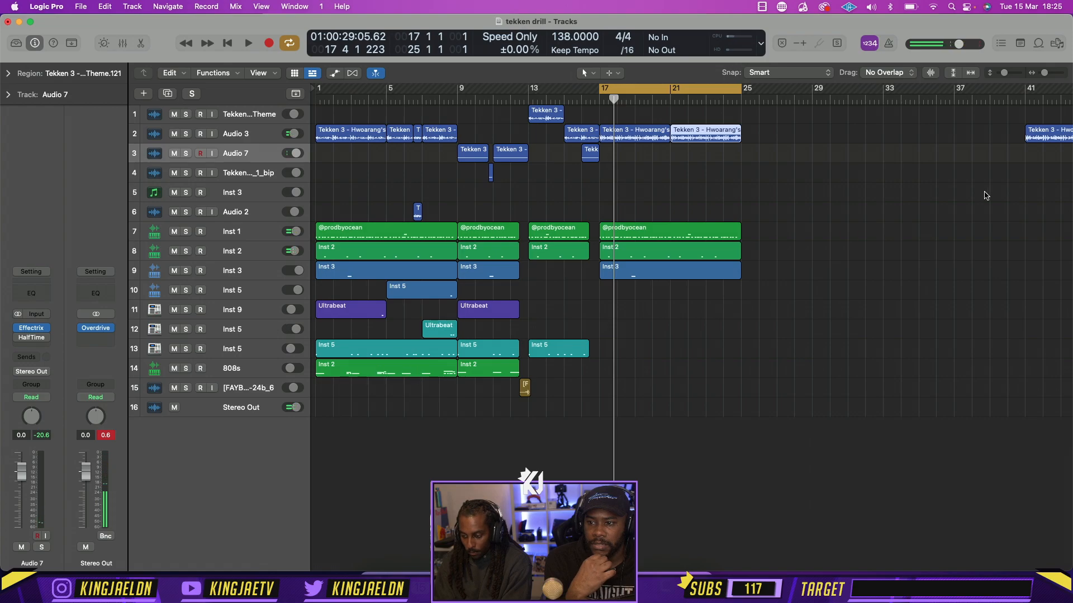
Delete the leftover Hwoarang's Theme region at bar 41 on the Audio 3 track
{"action": "key", "text": "super+Left"}
{"action": "left_click", "coordinate": [965, 143]}
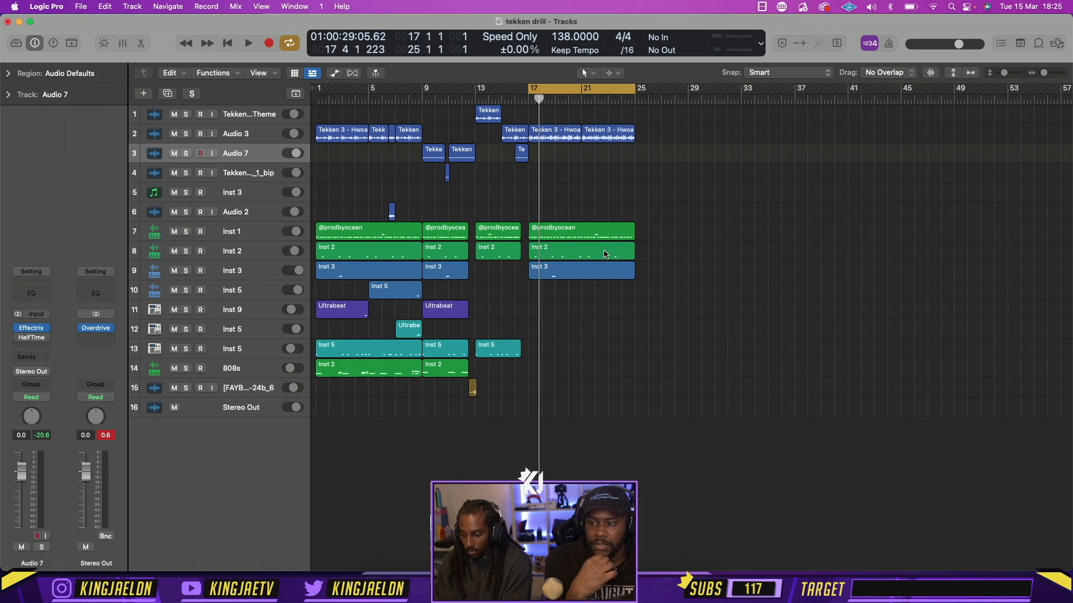
Open the bar 17 Inst 2 region in the Piano Roll, delete the note in the second half of bar 18, and play it back
{"action": "double_click", "coordinate": [572, 251]}
{"action": "left_click_drag", "start_coordinate": [621, 448], "coordinate": [550, 305]}
{"action": "key", "text": "Delete"}
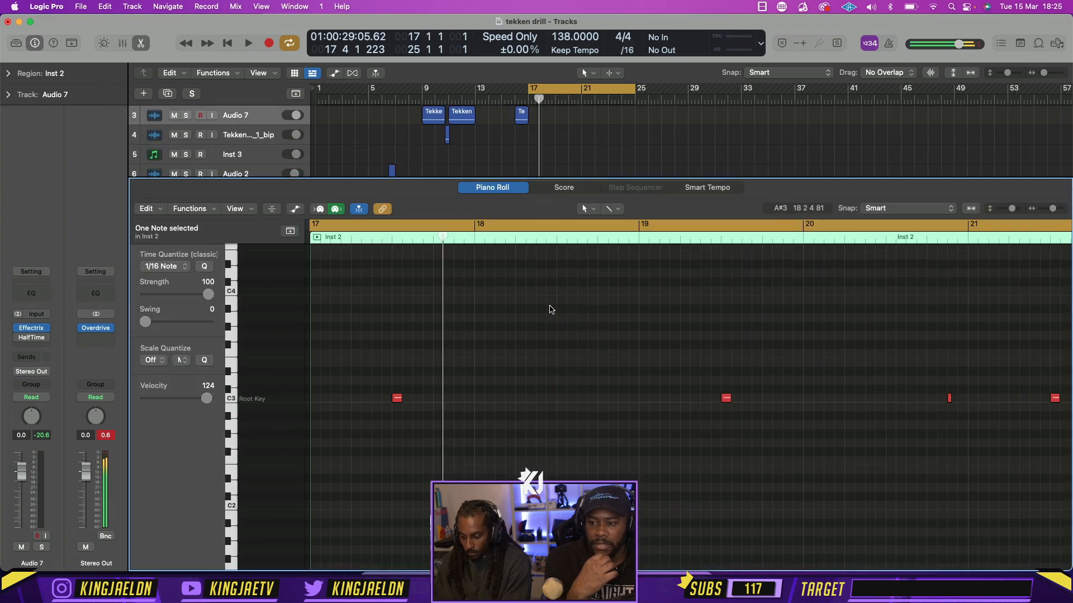
{"action": "key", "text": "space"}
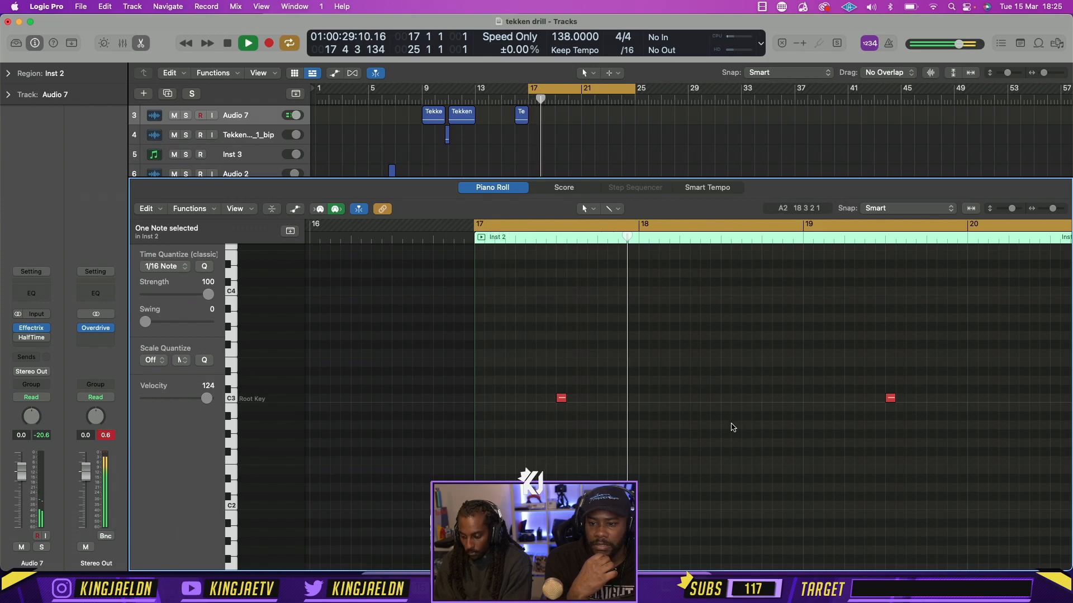
{"action": "key", "text": "super+Left"}
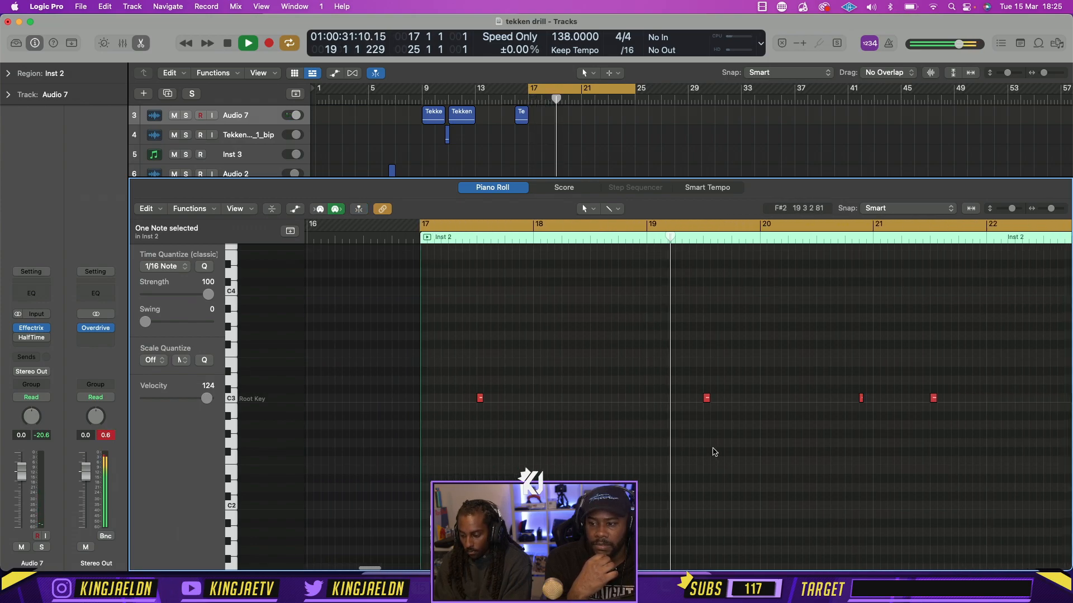
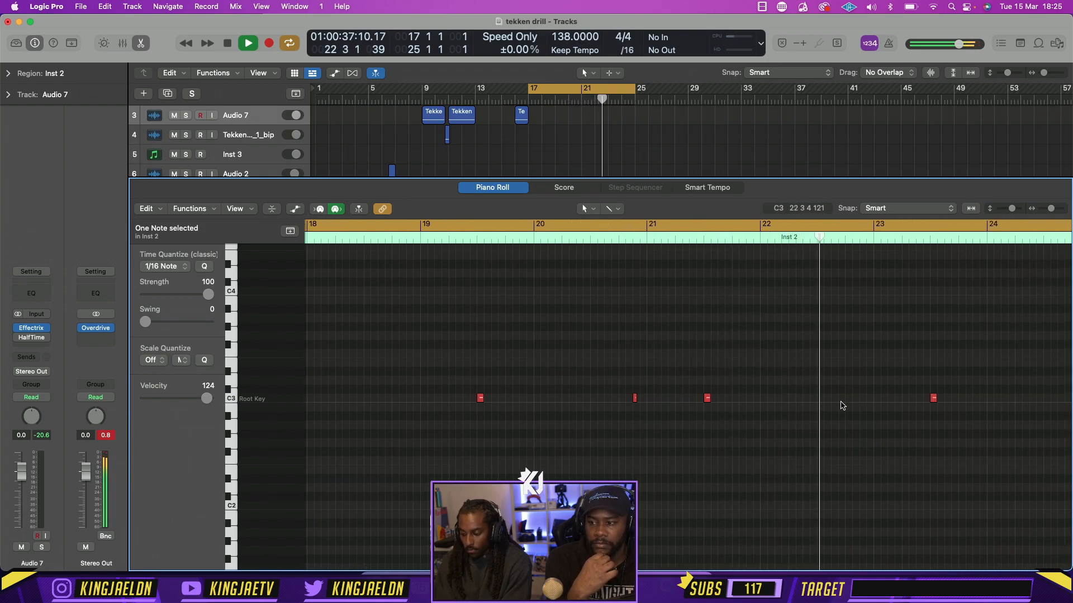
Close the piano roll, stop playback and delete the Inst 3 region on track 9 that starts at bar 17
{"action": "left_click", "coordinate": [140, 46]}
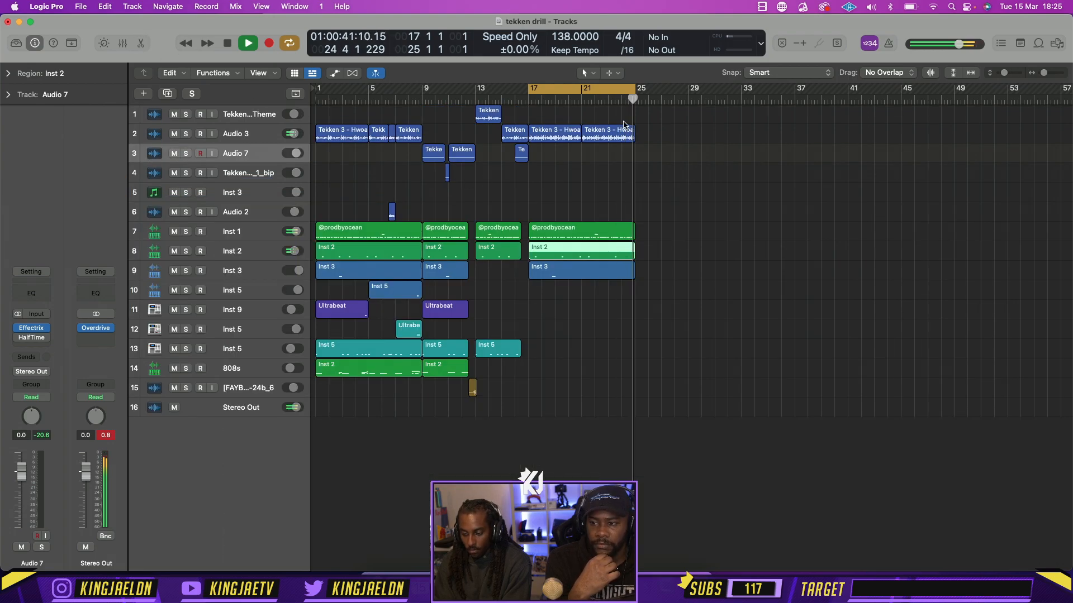
{"action": "key", "text": "space"}
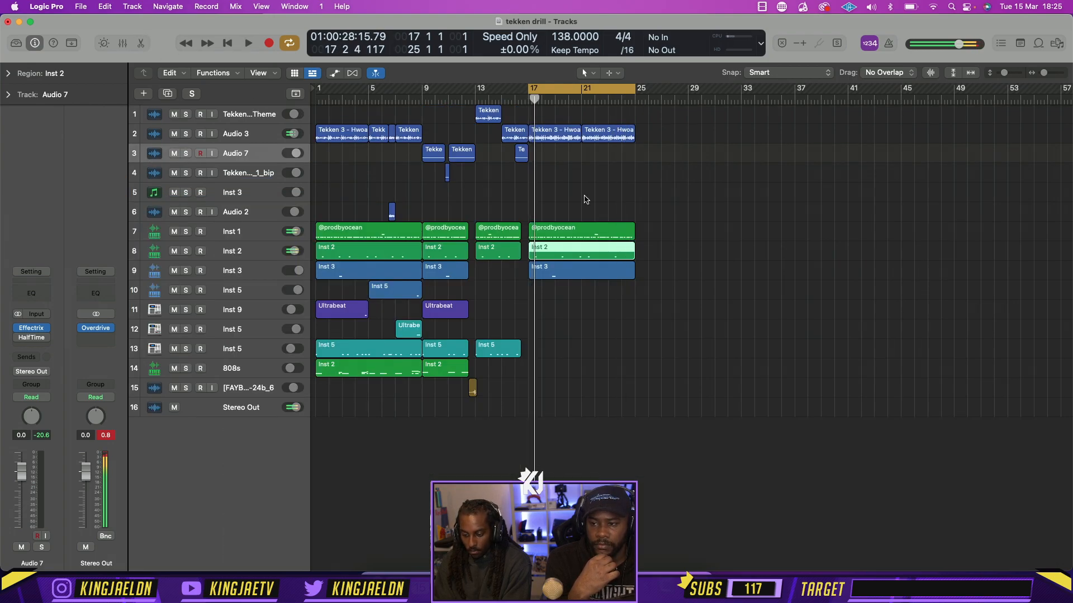
{"action": "left_click", "coordinate": [566, 284]}
{"action": "left_click", "coordinate": [567, 271]}
{"action": "key", "text": "Delete"}
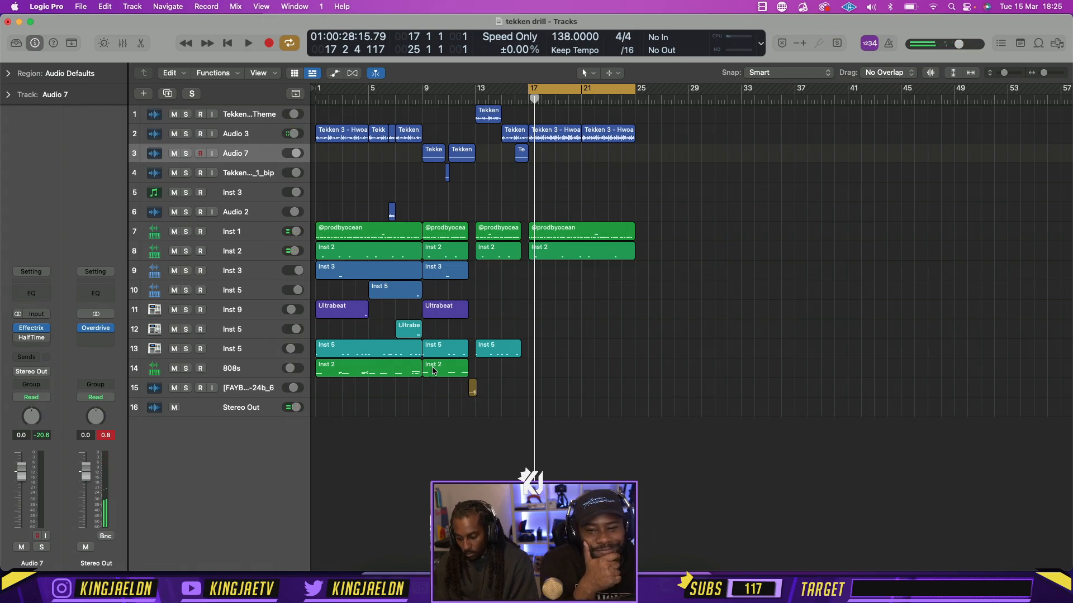
Copy the 808s region from bar 9 to bar 17, repeat it once and join the two copies into one region
{"action": "left_click_drag", "start_coordinate": [462, 373], "coordinate": [560, 367]}
{"action": "key", "text": "space"}
{"action": "key", "text": "super+r"}
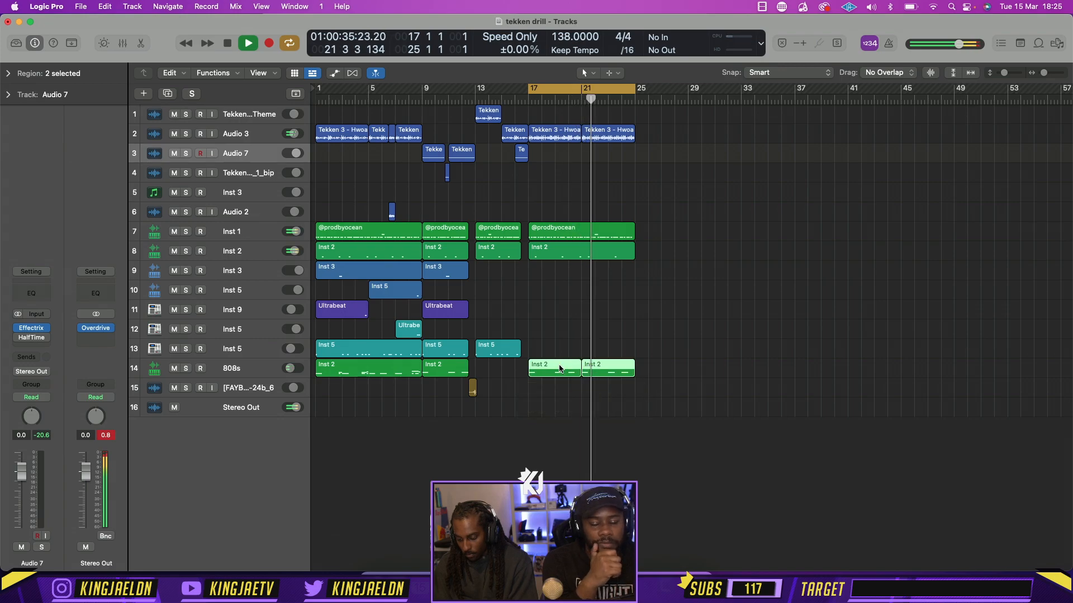
{"action": "key", "text": "super+k"}
{"action": "key", "text": "super+j"}
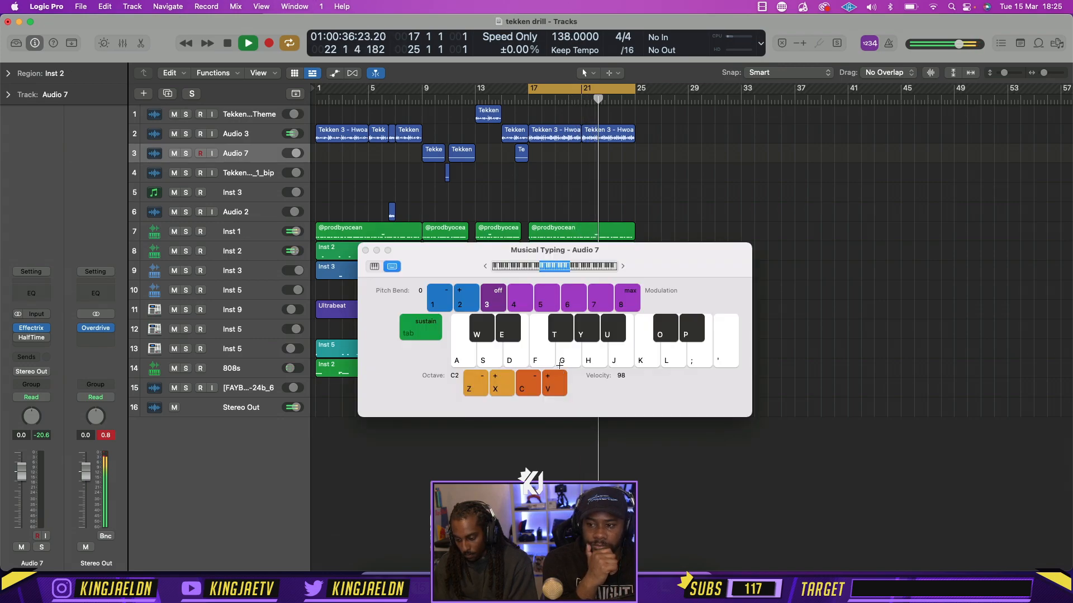
{"action": "left_click", "coordinate": [365, 251]}
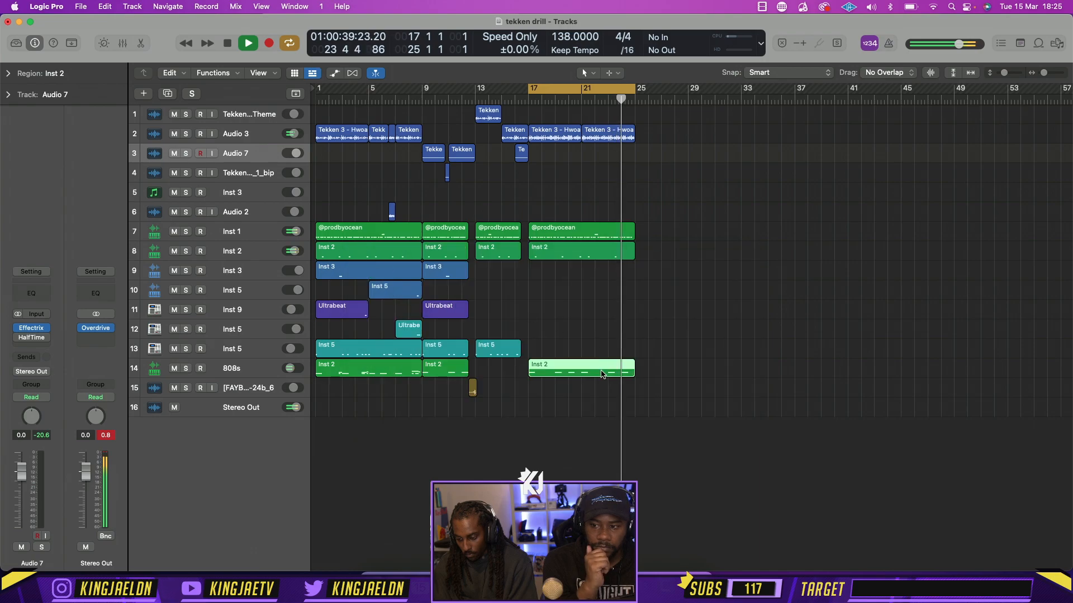
In the joined 808s region's piano roll, copy the D#2 note at bar 24 half a bar on and loop bar 24
{"action": "key", "text": "p"}
{"action": "key", "text": "space"}
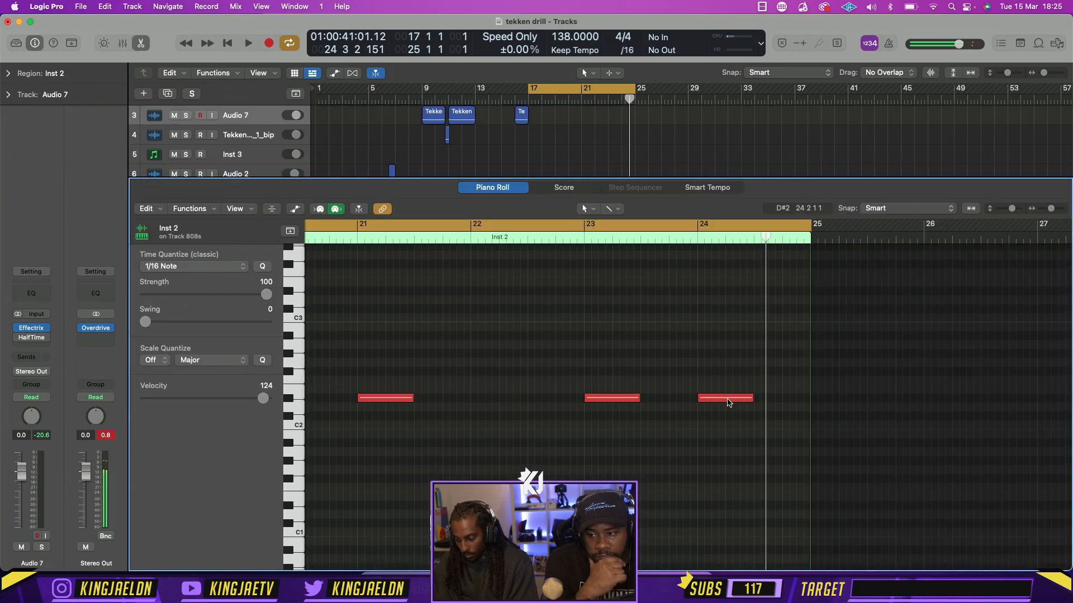
{"action": "mouse_move", "coordinate": [728, 403]}
{"action": "left_click_drag", "start_coordinate": [728, 402], "coordinate": [788, 402]}
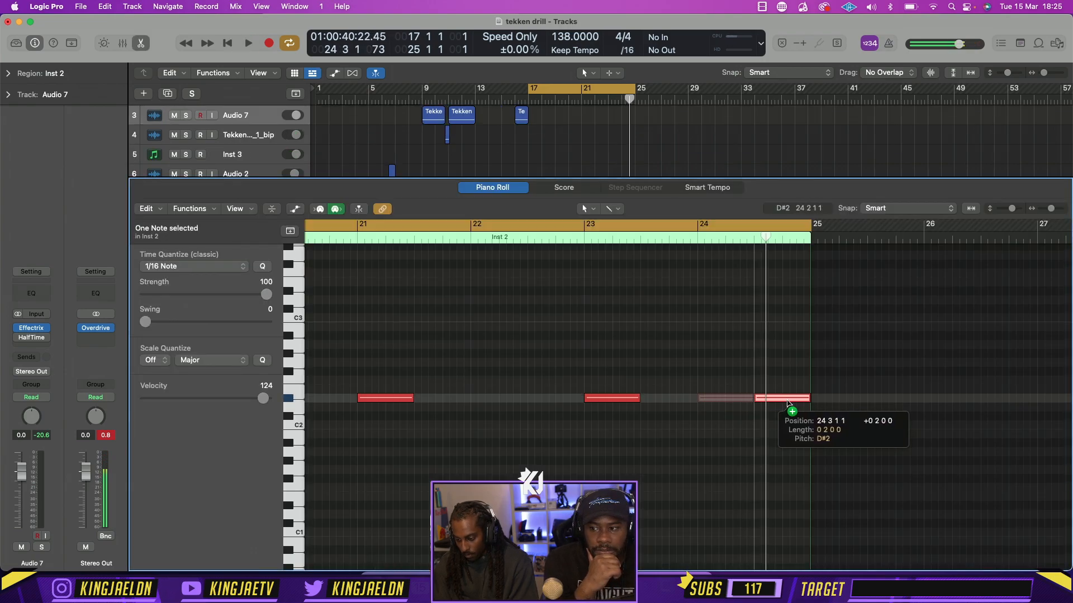
{"action": "left_click_drag", "start_coordinate": [699, 226], "coordinate": [812, 231]}
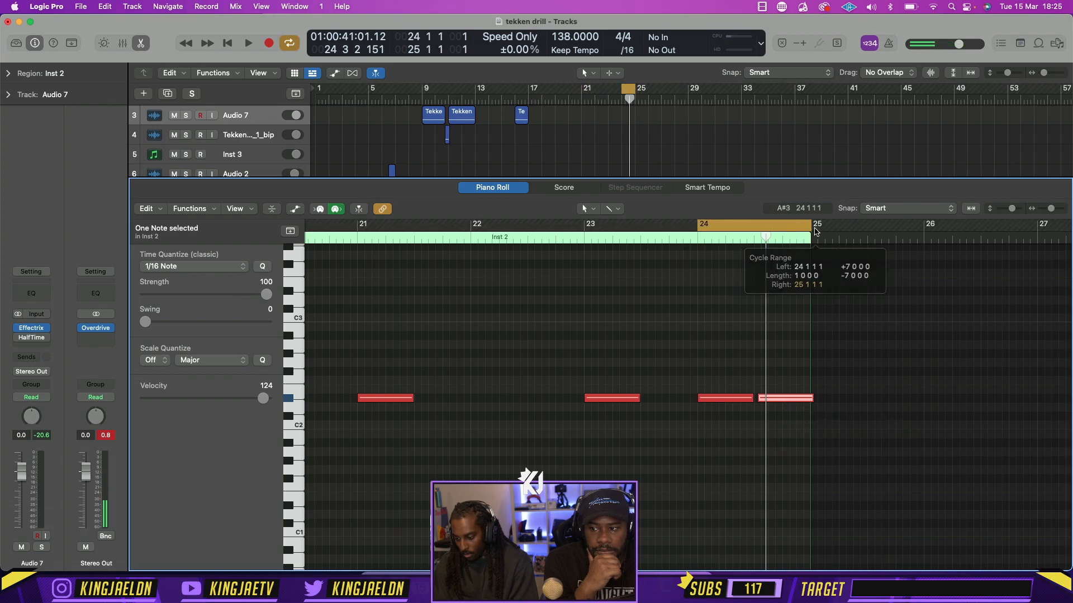
{"action": "key", "text": "space"}
{"action": "mouse_move", "coordinate": [781, 404]}
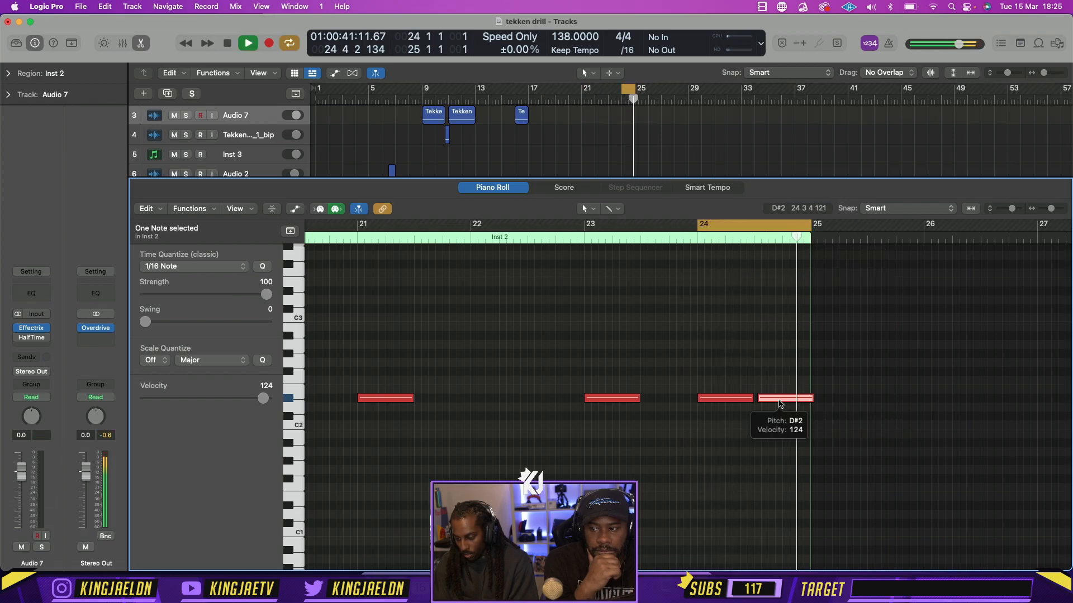
Delete both D#2 notes in bar 24 of the 808s region
{"action": "key", "text": "space"}
{"action": "key", "text": "Delete"}
{"action": "key", "text": "space"}
{"action": "key", "text": "Delete"}
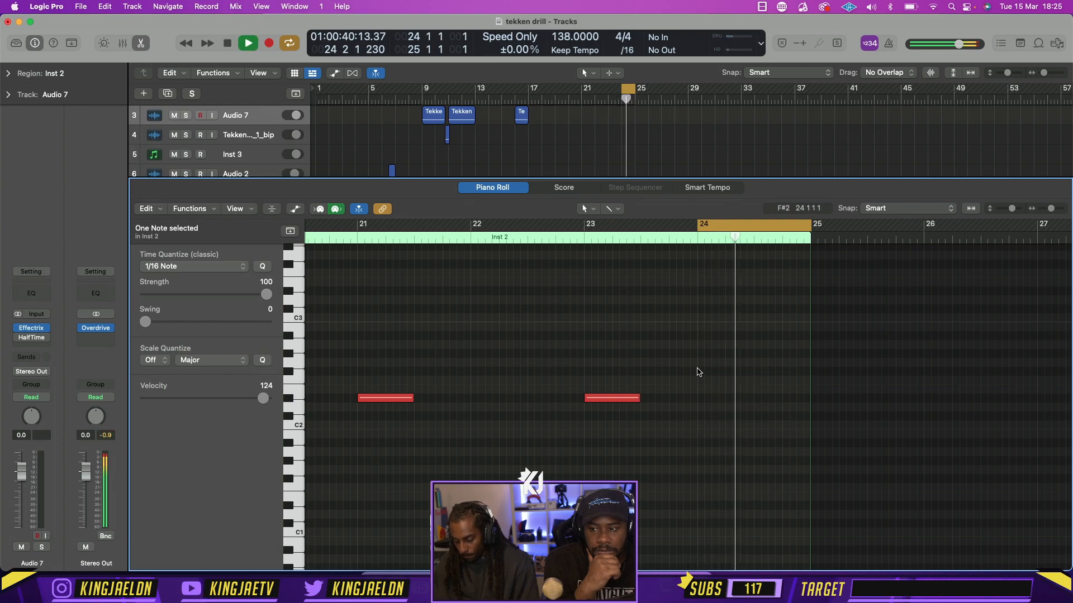
With the Pencil Tool, draw four consecutive D#2 notes of length 0 0 2 0 from 24 3 1 to the end of bar 24
{"action": "left_click", "coordinate": [586, 208]}
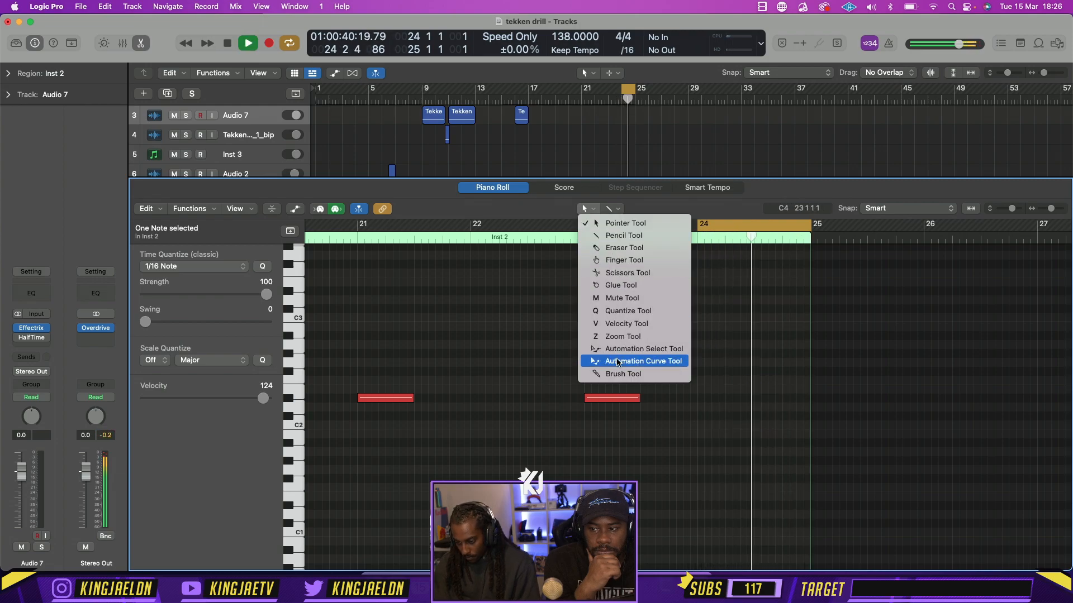
{"action": "left_click", "coordinate": [620, 235]}
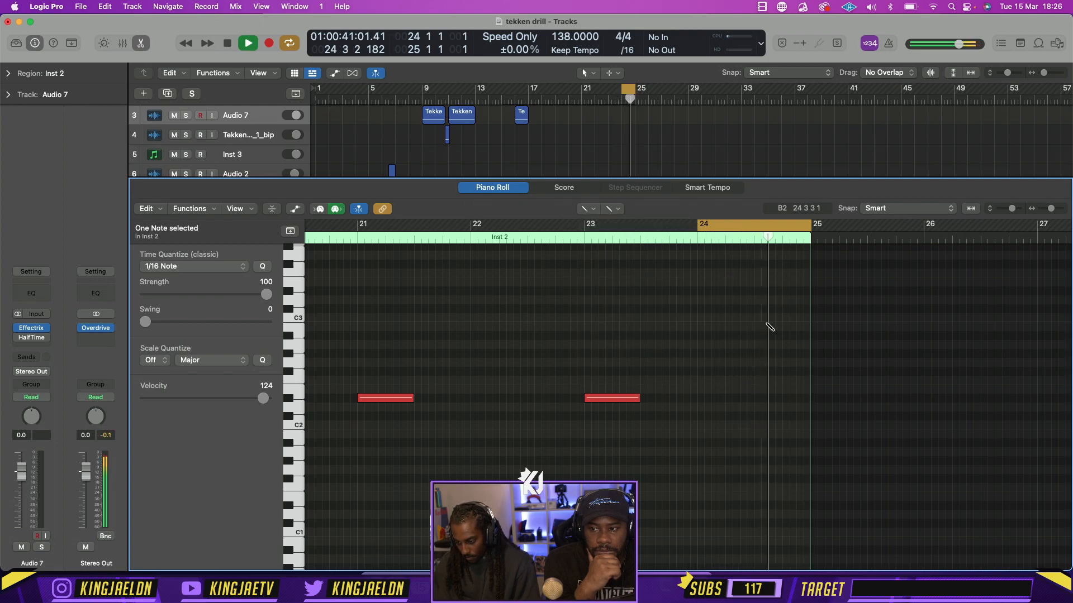
{"action": "key", "text": "space"}
{"action": "left_click", "coordinate": [756, 398]}
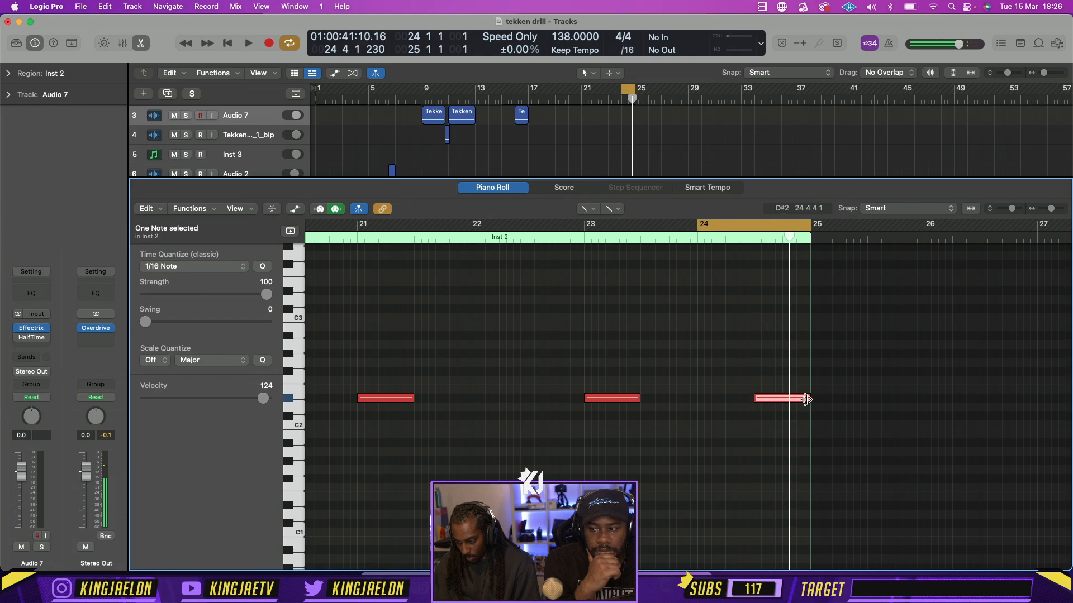
{"action": "left_click_drag", "start_coordinate": [806, 398], "coordinate": [769, 399]}
{"action": "left_click", "coordinate": [772, 398]}
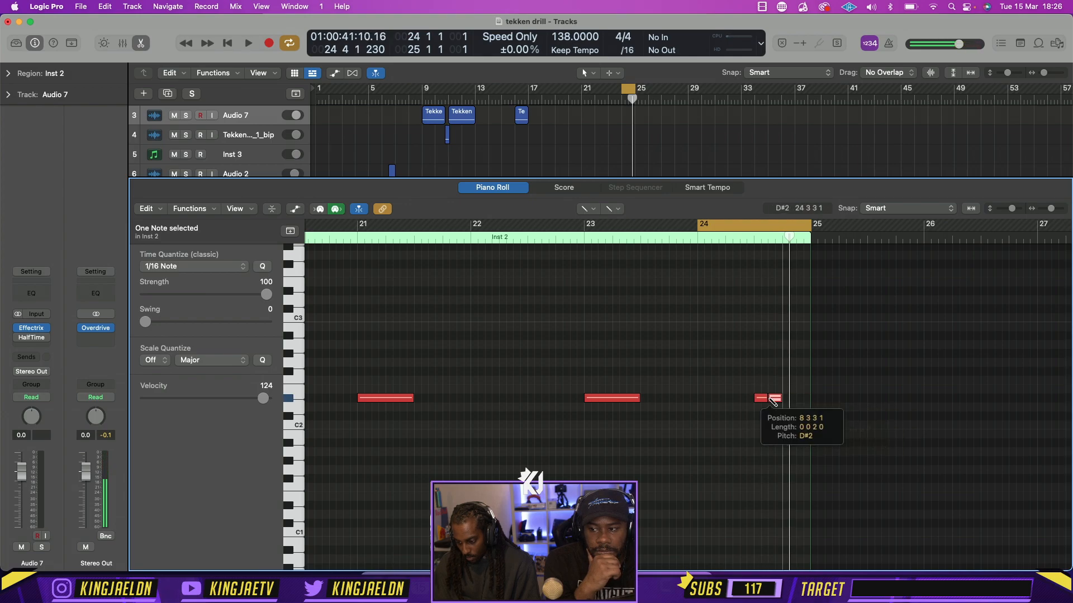
{"action": "left_click", "coordinate": [787, 398]}
{"action": "left_click", "coordinate": [800, 398]}
{"action": "key", "text": "space"}
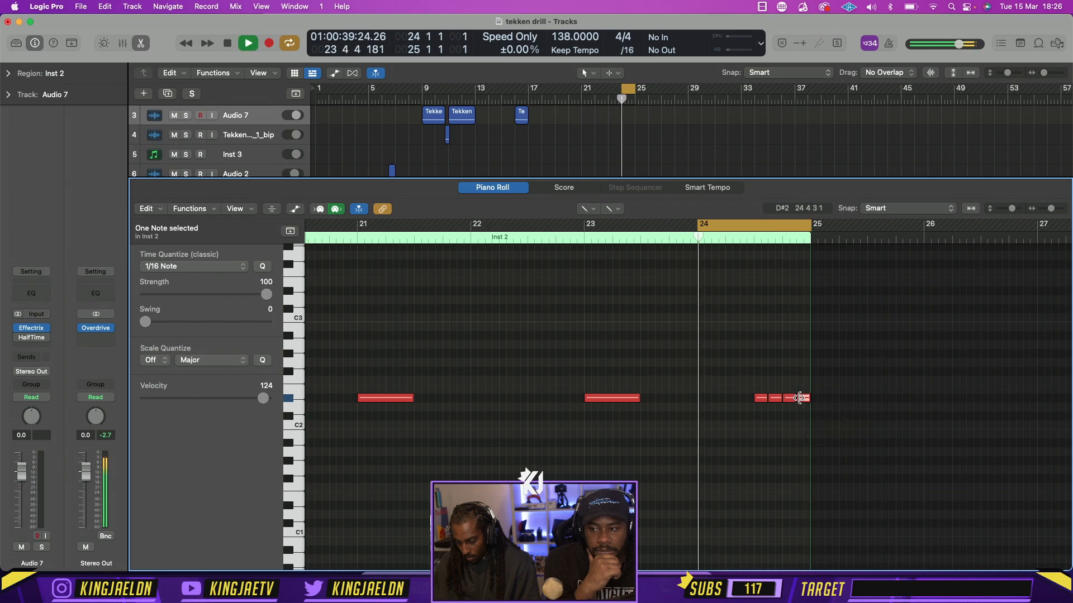
Solo the 808s track and return to its region in the piano roll
{"action": "key", "text": "p"}
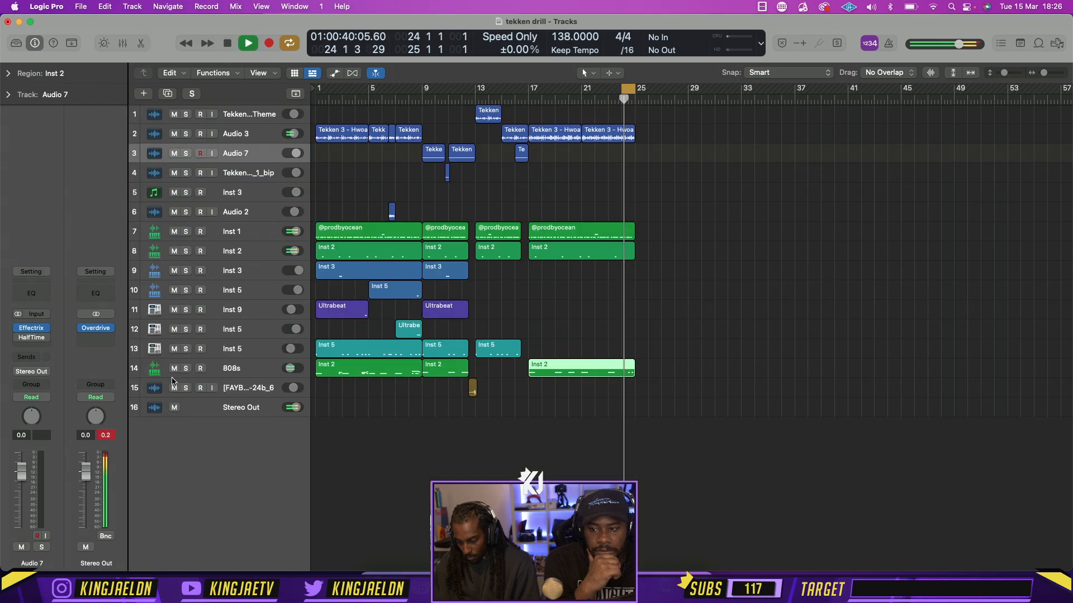
{"action": "left_click", "coordinate": [186, 368]}
{"action": "key", "text": "p"}
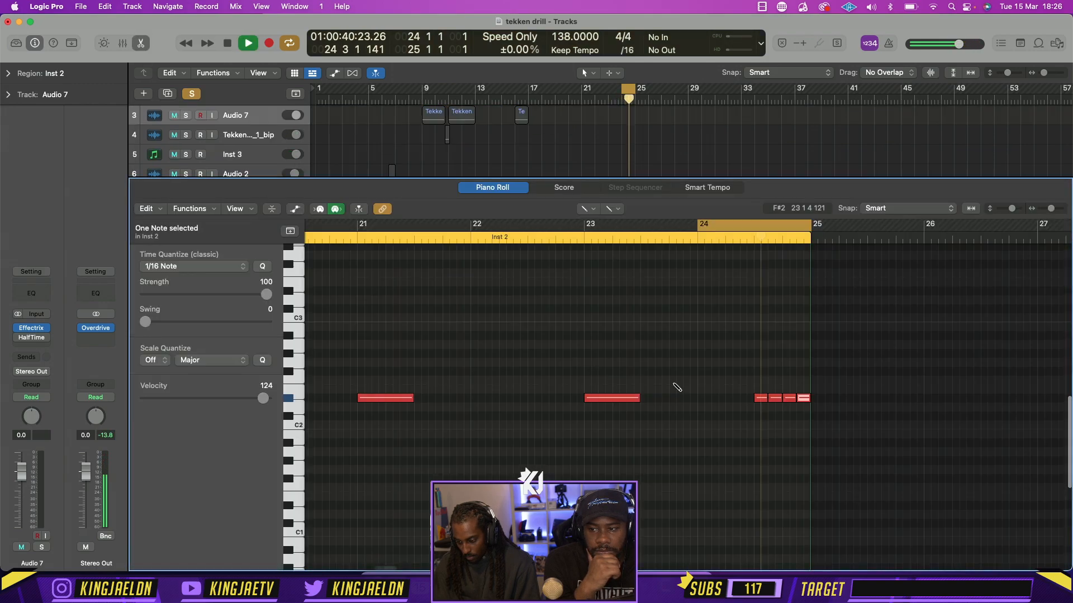
Extend the cycle range's start back to about bar 23 and turn on the metronome click
{"action": "key", "text": "space"}
{"action": "left_click_drag", "start_coordinate": [698, 224], "coordinate": [585, 224]}
{"action": "key", "text": "space"}
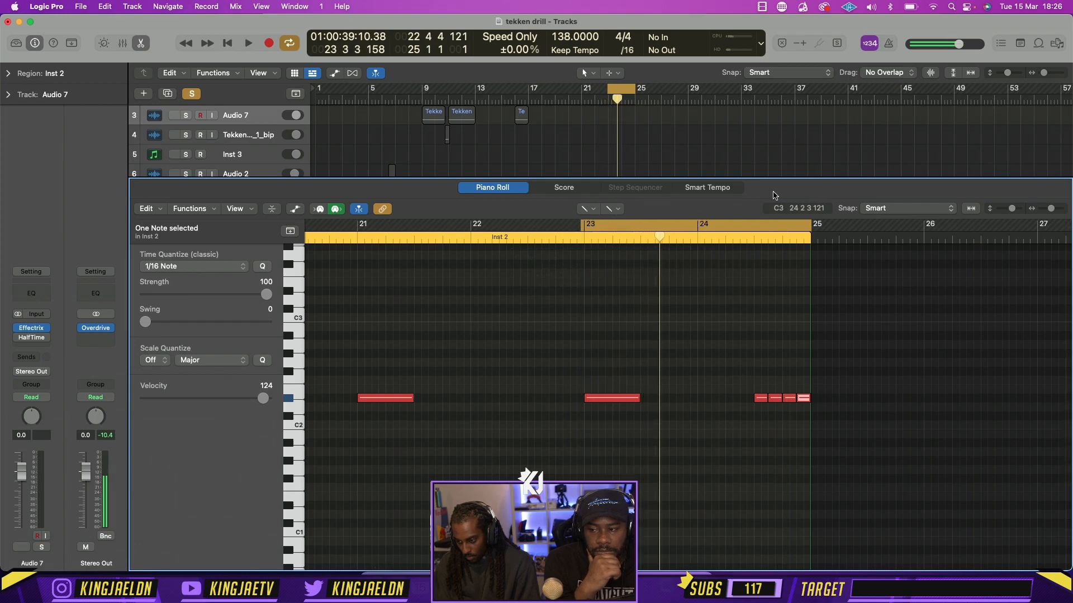
{"action": "left_click", "coordinate": [889, 44]}
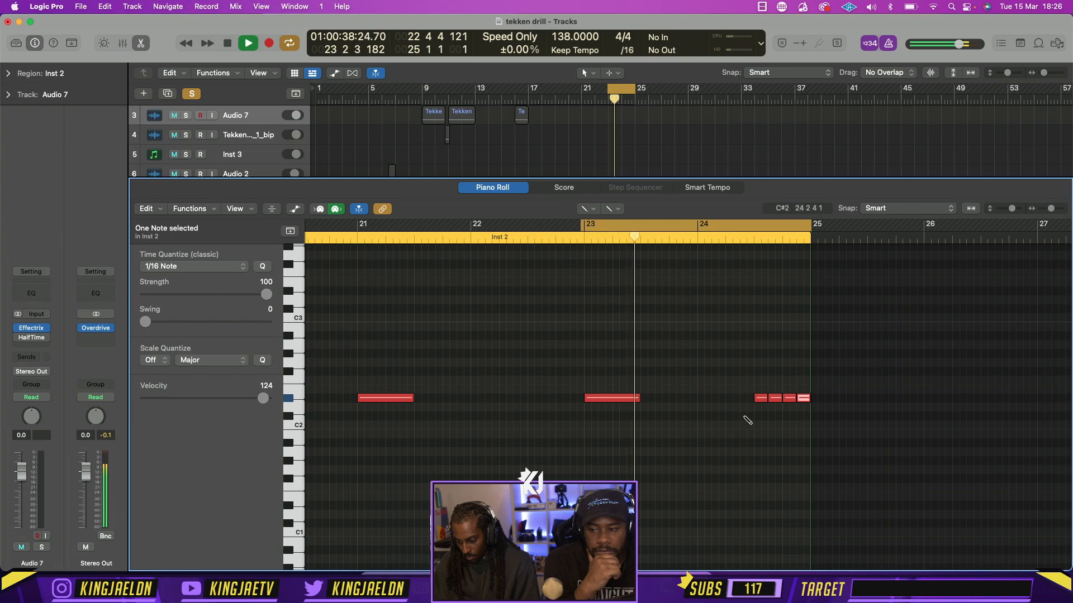
Draw a short D#2 note at 23 4 1 and audition it at 23 3 3, 23 4 1 and 23 3 1
{"action": "key", "text": "space"}
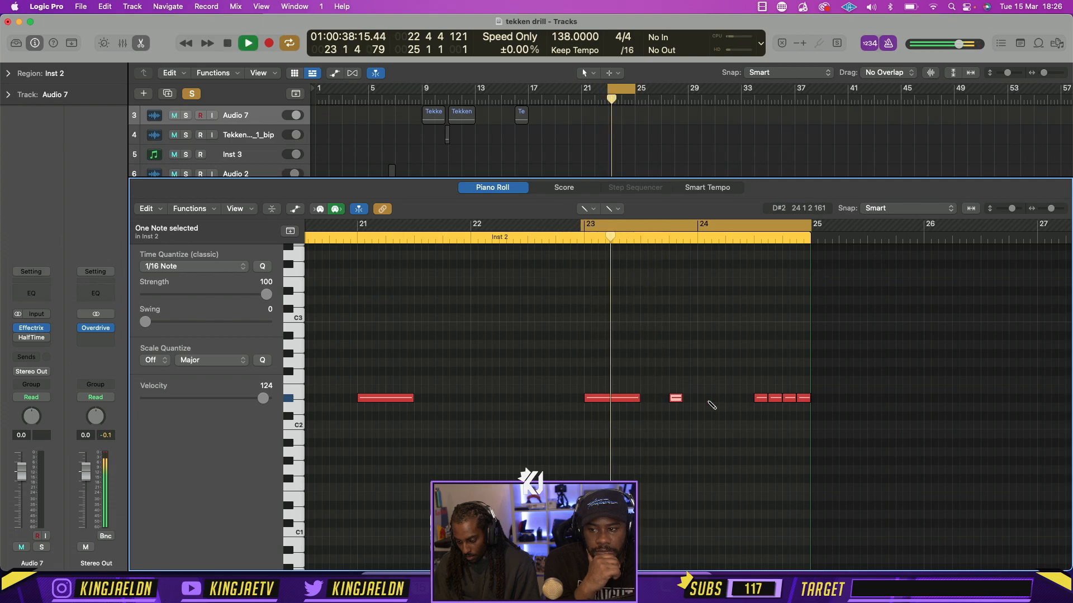
{"action": "key", "text": "space"}
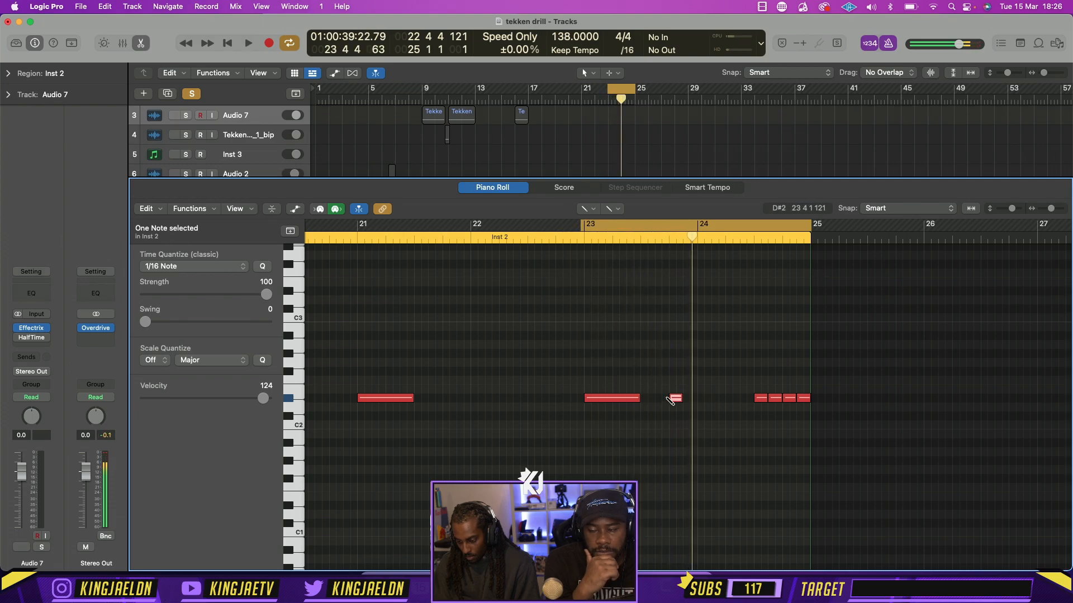
{"action": "left_click_drag", "start_coordinate": [670, 399], "coordinate": [657, 399]}
{"action": "key", "text": "space"}
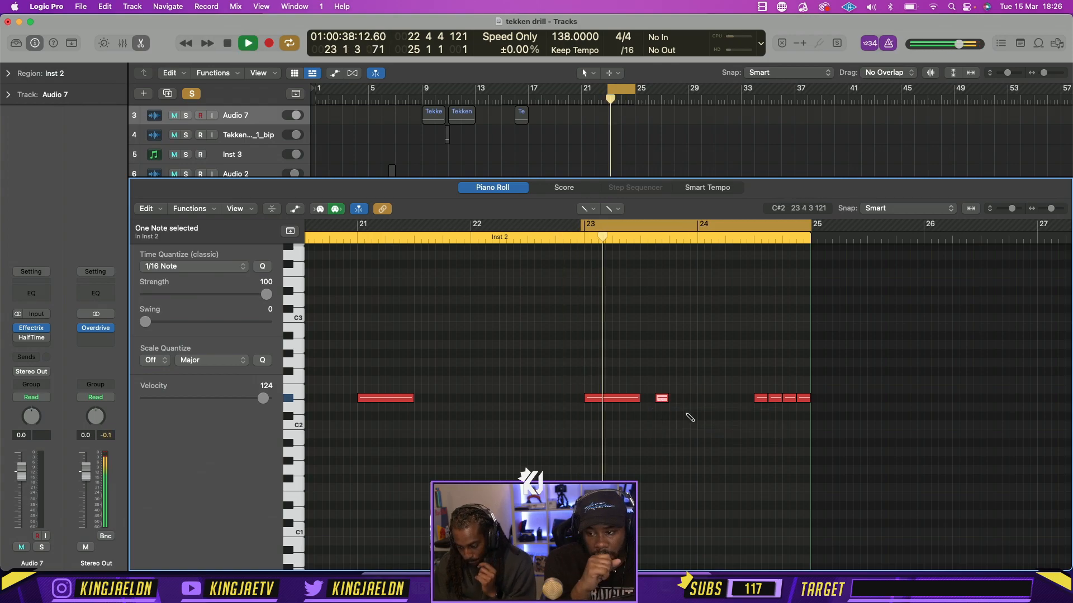
{"action": "key", "text": "space"}
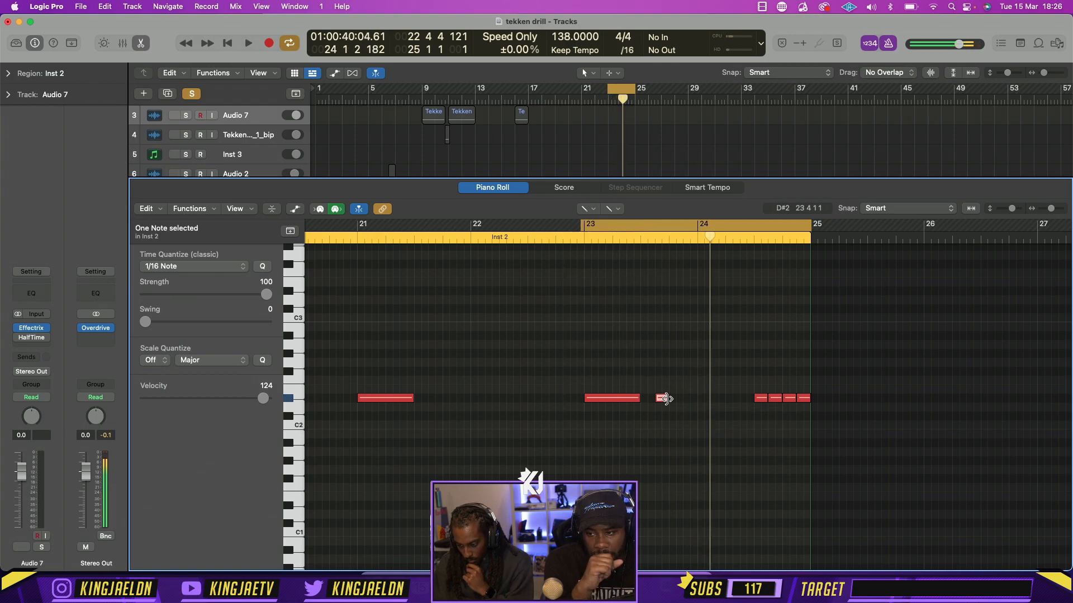
{"action": "left_click_drag", "start_coordinate": [668, 400], "coordinate": [682, 400]}
{"action": "key", "text": "space"}
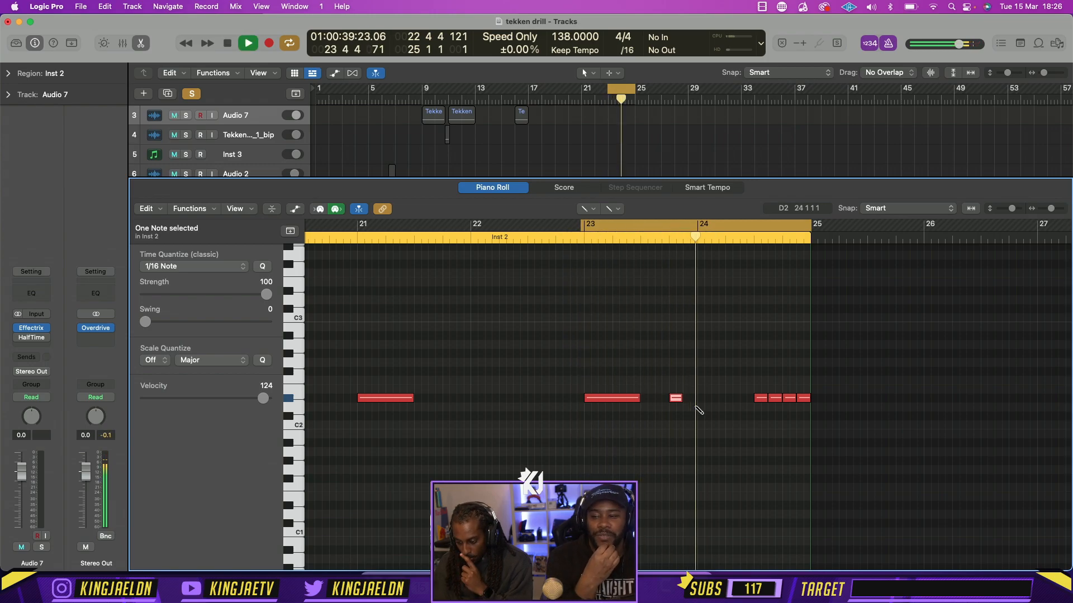
{"action": "left_click_drag", "start_coordinate": [677, 398], "coordinate": [648, 400]}
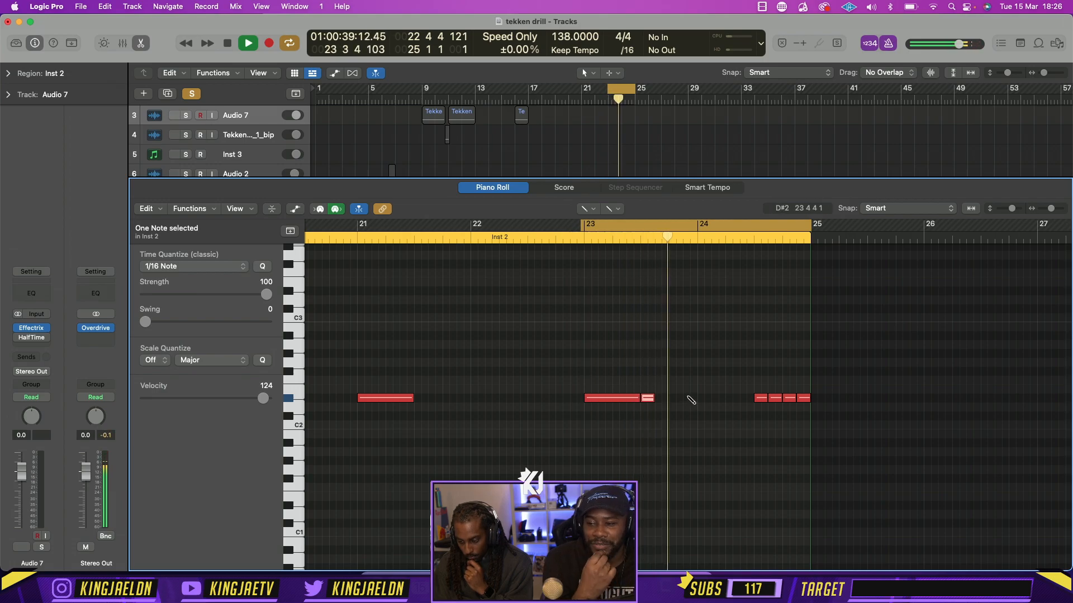
Add short D#2 notes at 23 3 3 and 23 4 1 and play the pattern back
{"action": "key", "text": "space"}
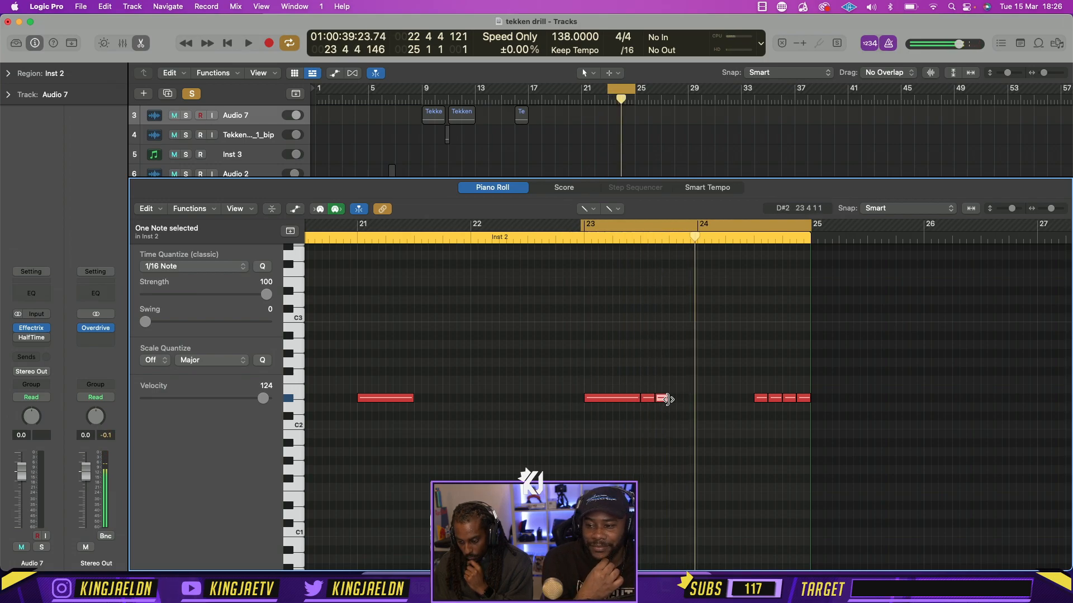
{"action": "key", "text": "space"}
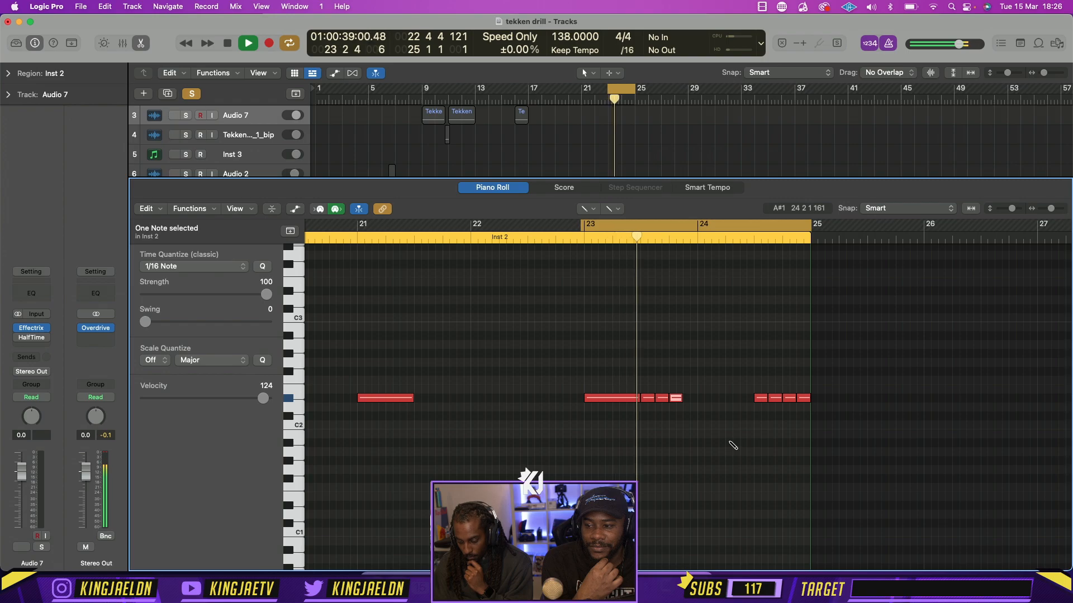
{"action": "key", "text": "space"}
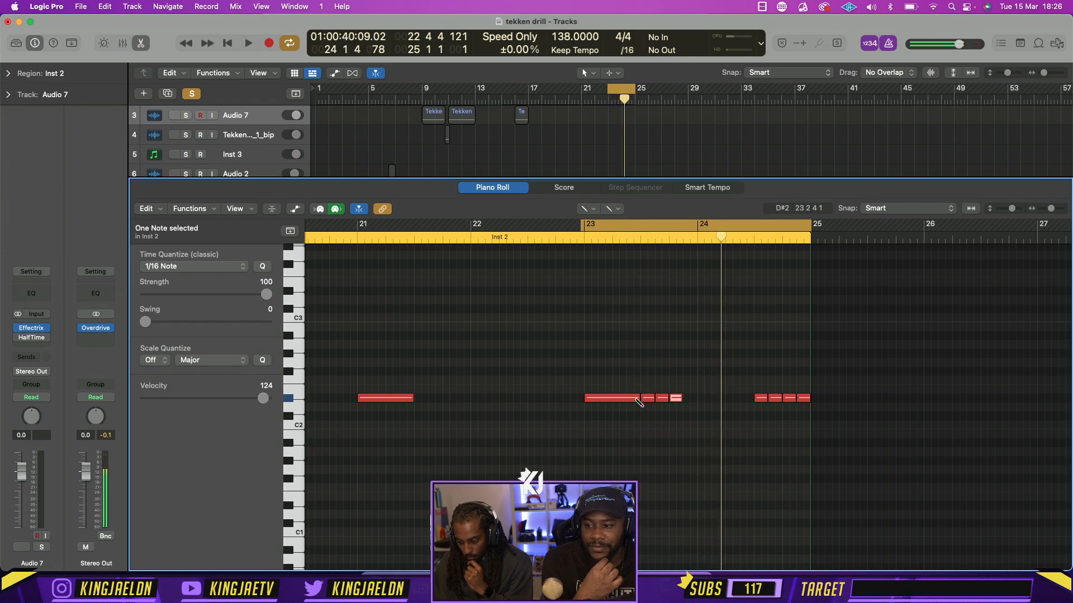
Shorten the long D#2 note at bar 23 to end at 23 2 3 and add a short D#2 note there
{"action": "mouse_move", "coordinate": [640, 398]}
{"action": "left_mouse_down"}
{"action": "mouse_move", "coordinate": [627, 398]}
{"action": "mouse_move", "coordinate": [640, 398]}
{"action": "left_mouse_up"}
{"action": "key", "text": "space"}
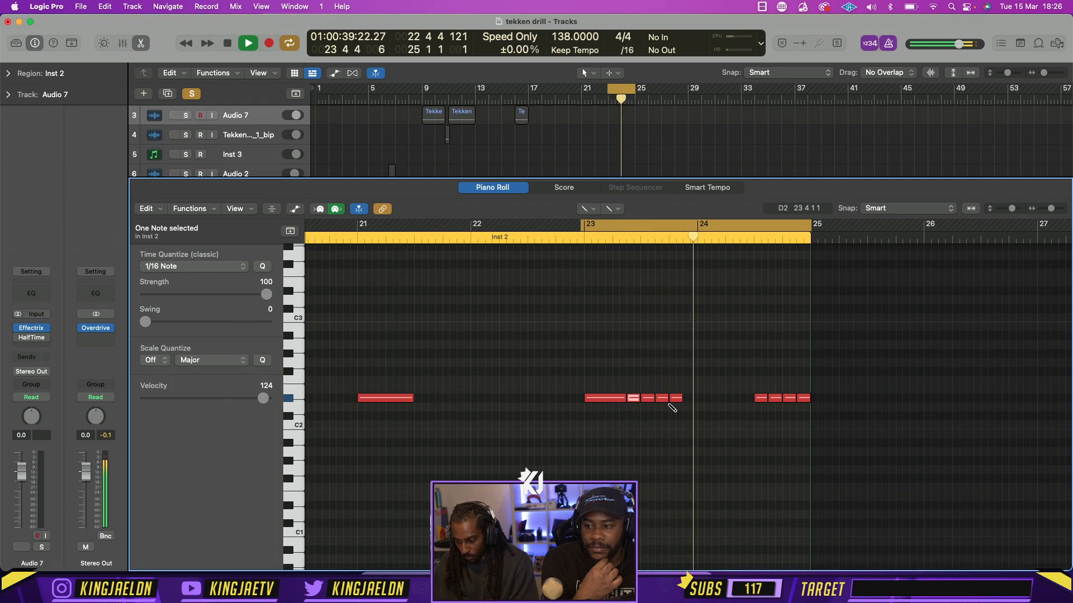
Delete the short D#2 notes at 23 4 1, 23 3 1 and 23 3 3 while auditioning the pattern
{"action": "left_click", "coordinate": [675, 398]}
{"action": "key", "text": "Delete"}
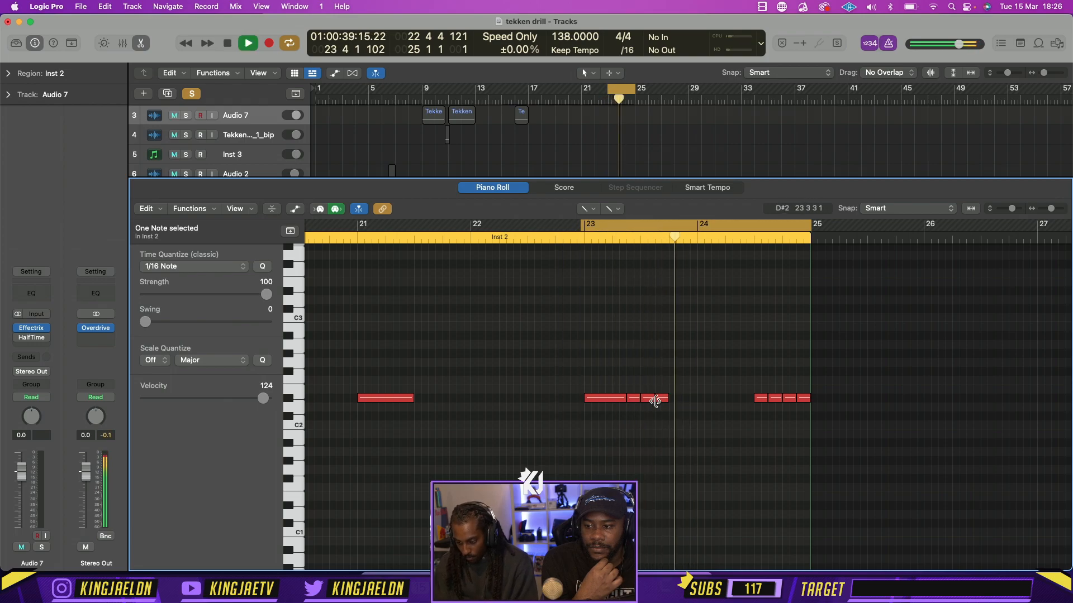
{"action": "key", "text": "space"}
{"action": "left_click", "coordinate": [647, 399]}
{"action": "key", "text": "Delete"}
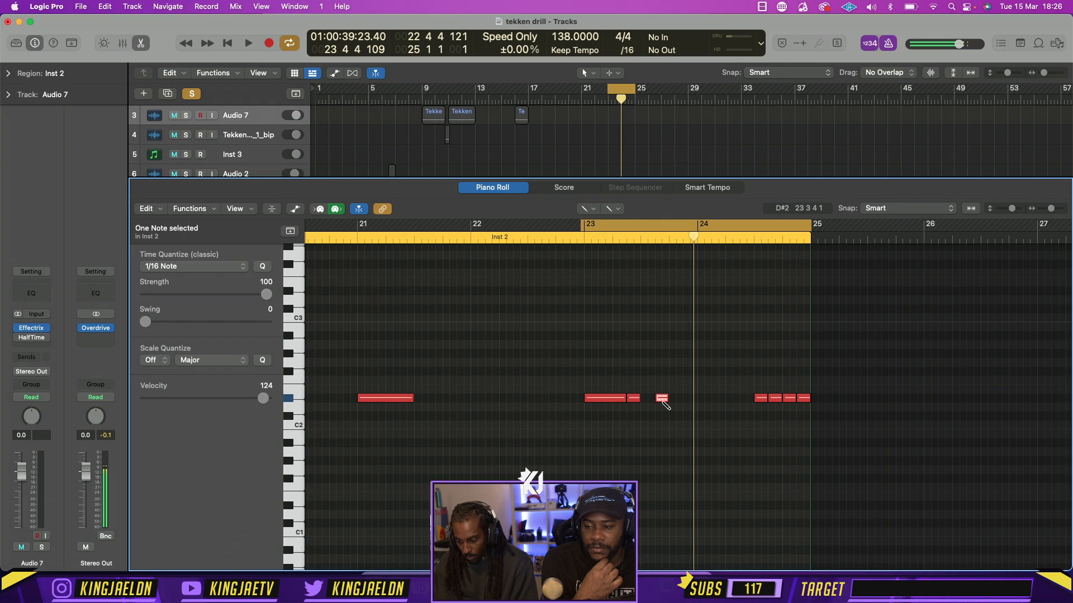
{"action": "key", "text": "space"}
{"action": "key", "text": "Delete"}
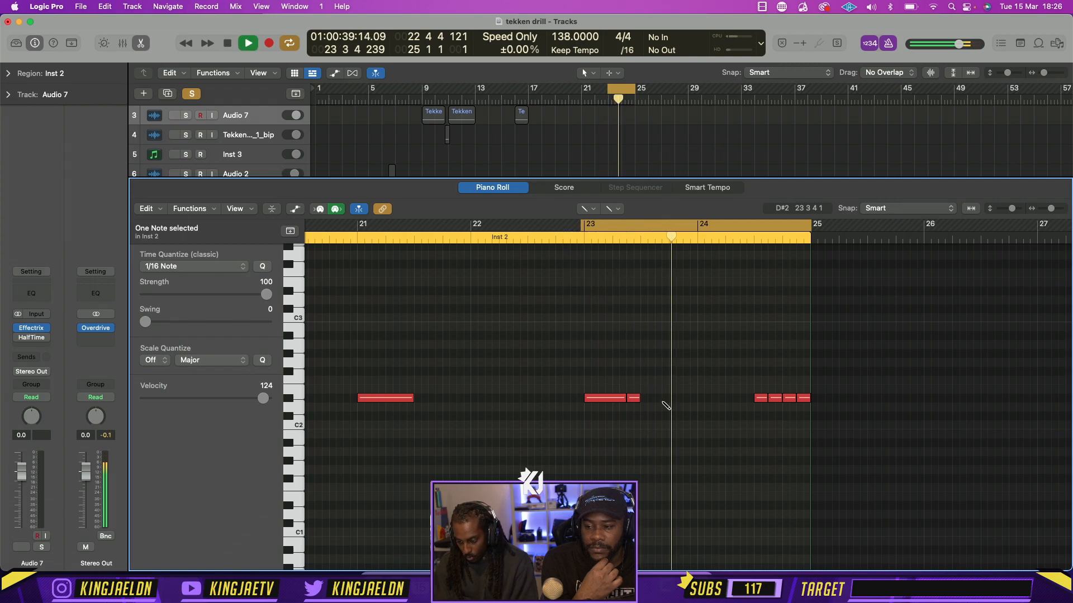
Draw a short D#2 note at 23 3 3 and play the loop back
{"action": "key", "text": "space"}
{"action": "left_click", "coordinate": [657, 398]}
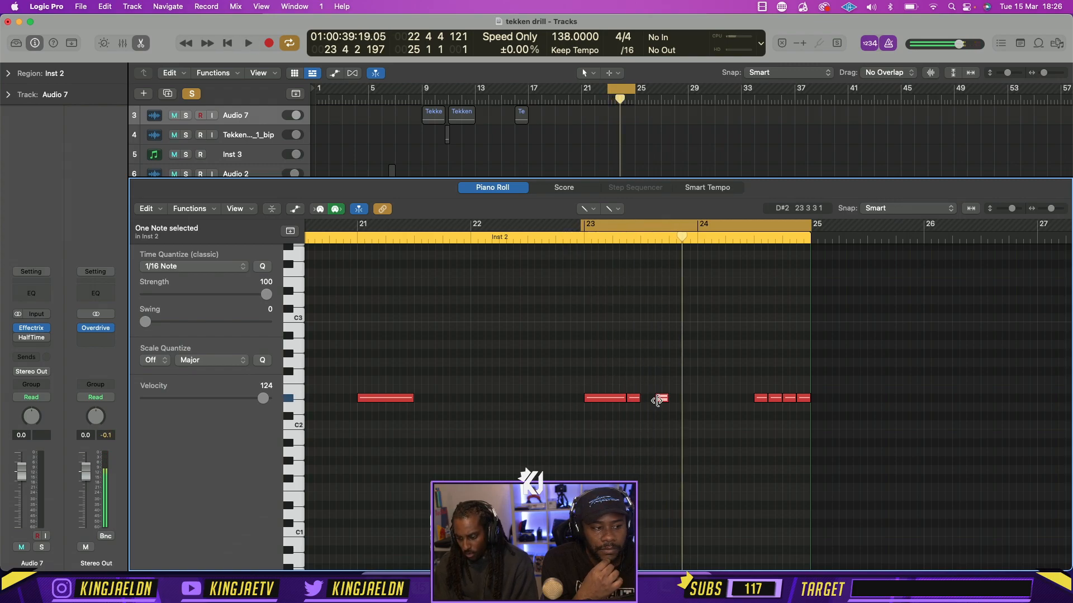
{"action": "key", "text": "space"}
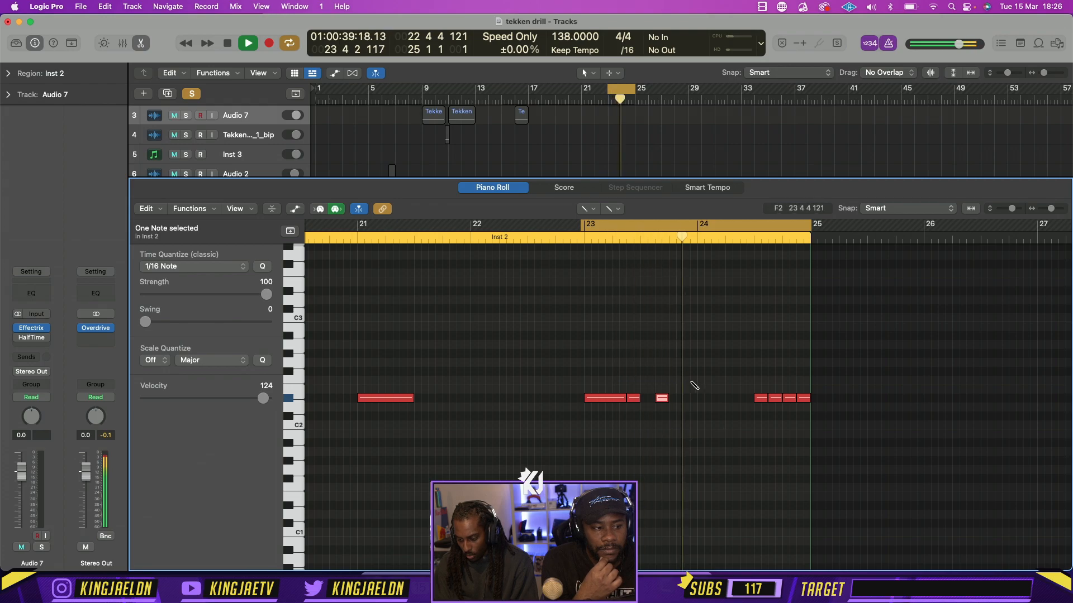
Add short D#2 notes at 23 4 1 and 23 4 3 and delete the one at 23 3 3 while auditioning the loop
{"action": "key", "text": "space"}
{"action": "left_click", "coordinate": [673, 399]}
{"action": "key", "text": "space"}
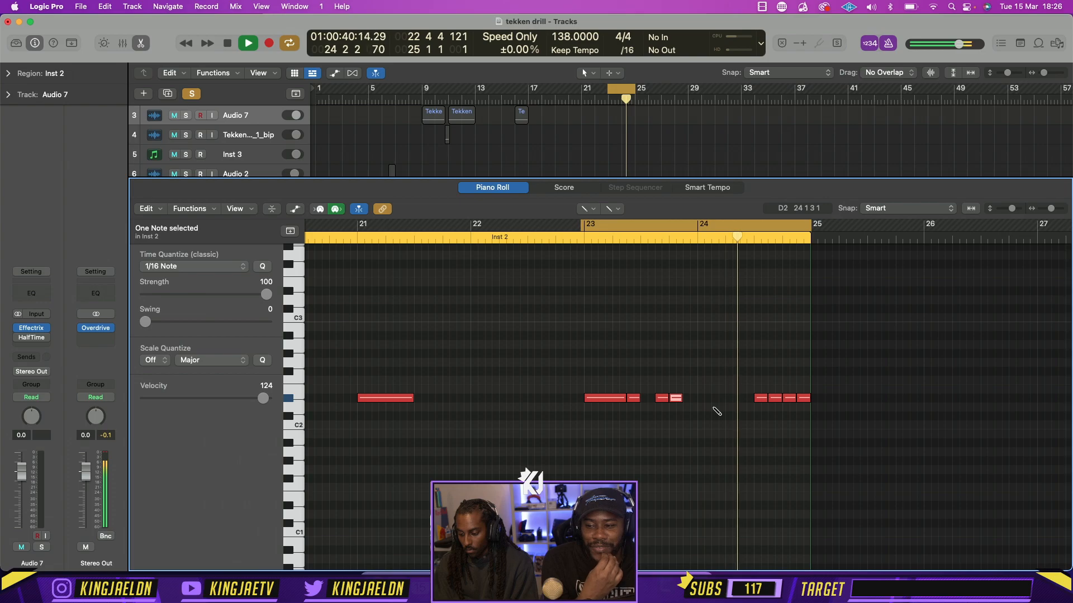
{"action": "left_click", "coordinate": [688, 398]}
{"action": "key", "text": "space"}
{"action": "key", "text": "space"}
{"action": "left_click", "coordinate": [663, 398]}
{"action": "key", "text": "Delete"}
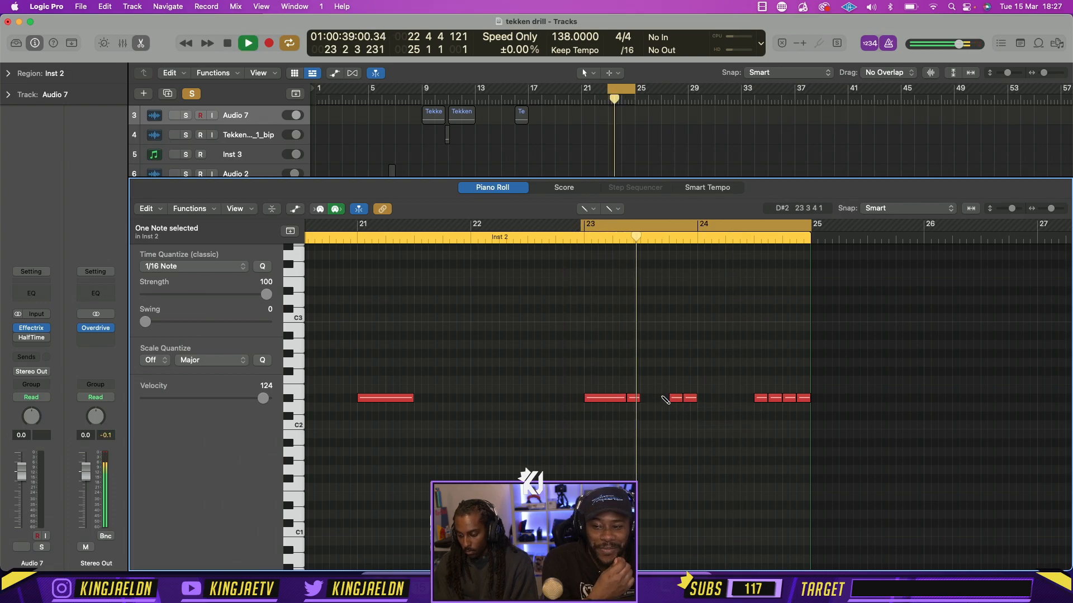
{"action": "key", "text": "space"}
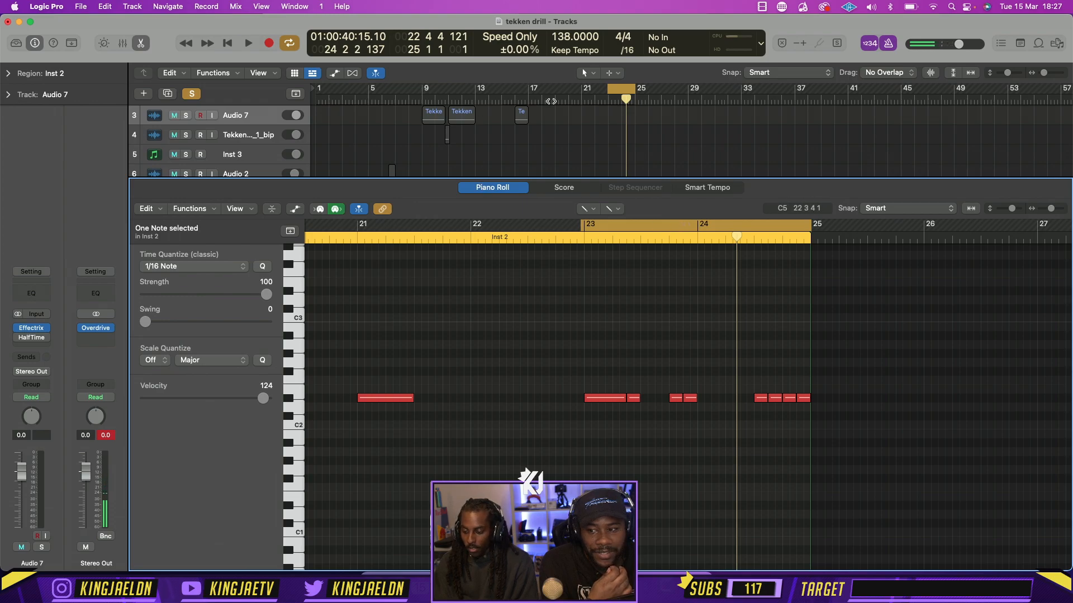
Set both the primary and secondary editing tools of the Piano Roll to Pointer
{"action": "left_click", "coordinate": [603, 212]}
{"action": "left_click", "coordinate": [615, 221]}
{"action": "left_click", "coordinate": [847, 424]}
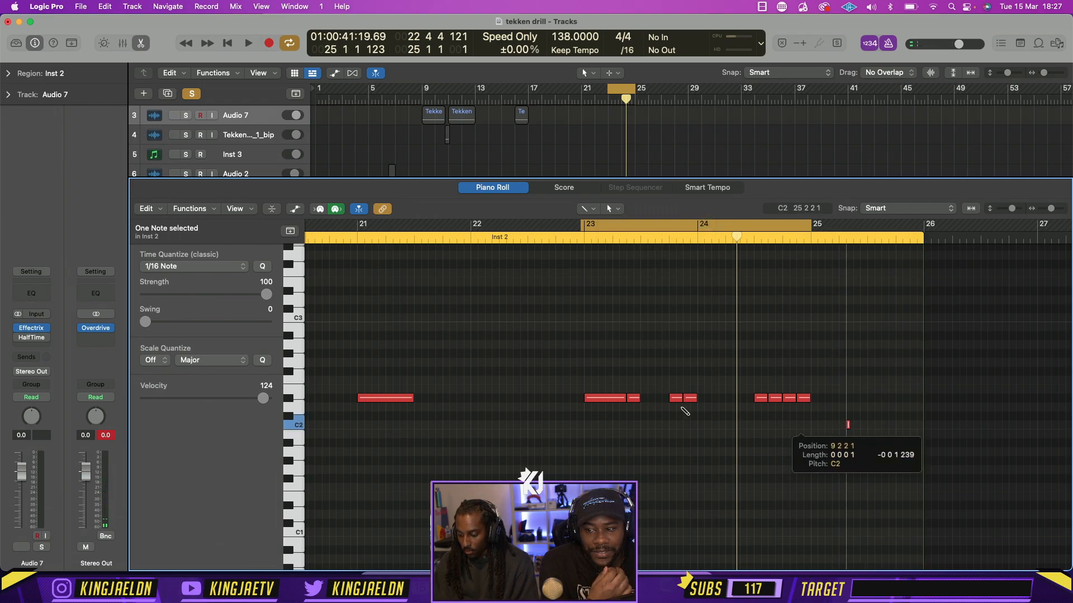
{"action": "key", "text": "super+a"}
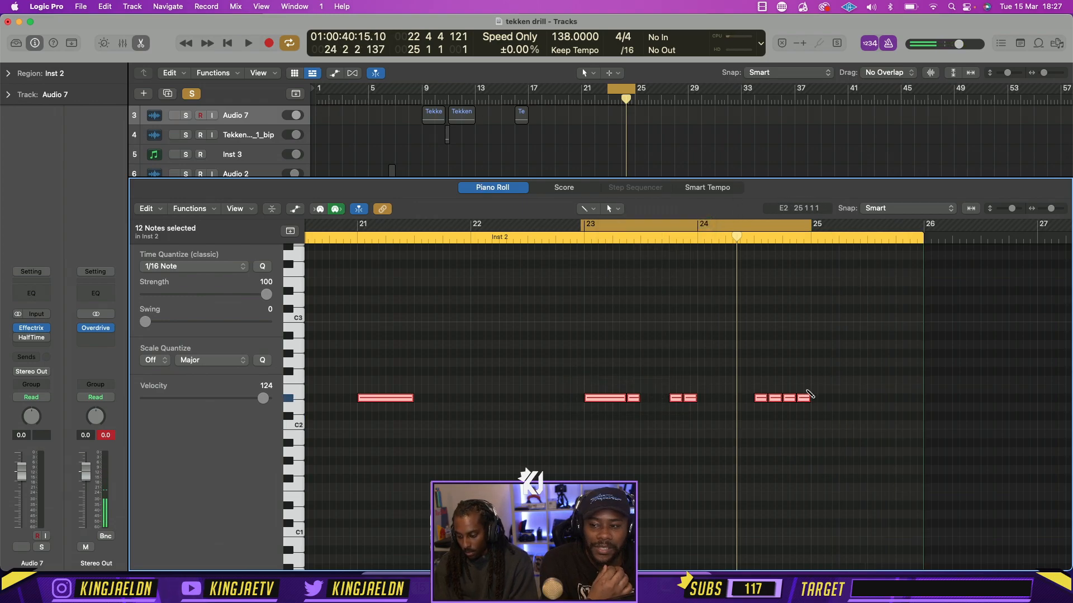
{"action": "left_click", "coordinate": [585, 208]}
{"action": "left_click", "coordinate": [611, 225]}
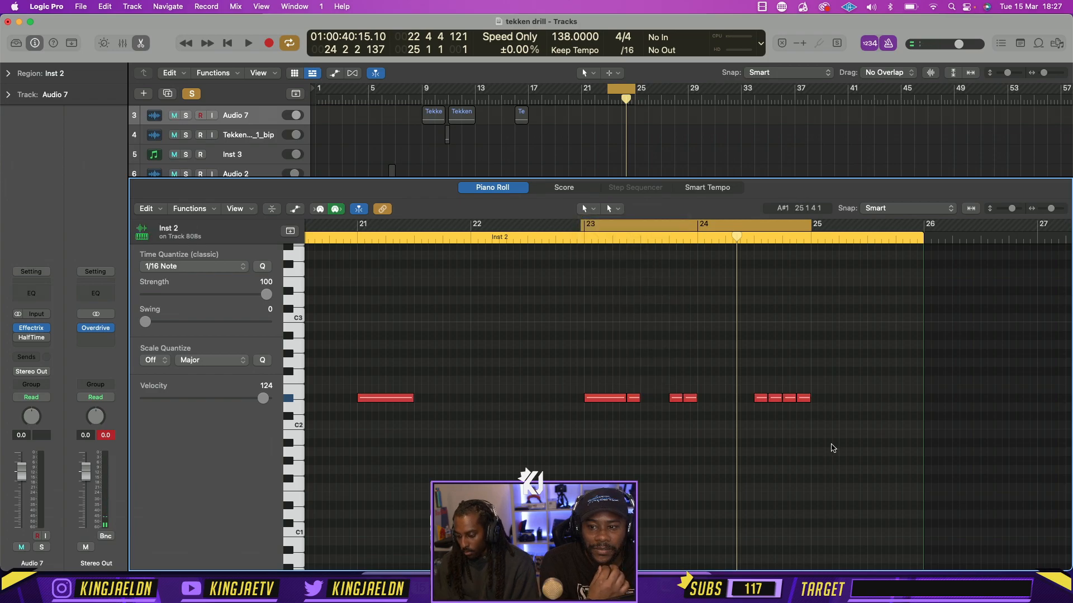
Delete all 808 notes in bars 23–24 and close the Piano Roll
{"action": "left_click_drag", "start_coordinate": [832, 444], "coordinate": [564, 344]}
{"action": "key", "text": "Delete"}
{"action": "key", "text": "e"}
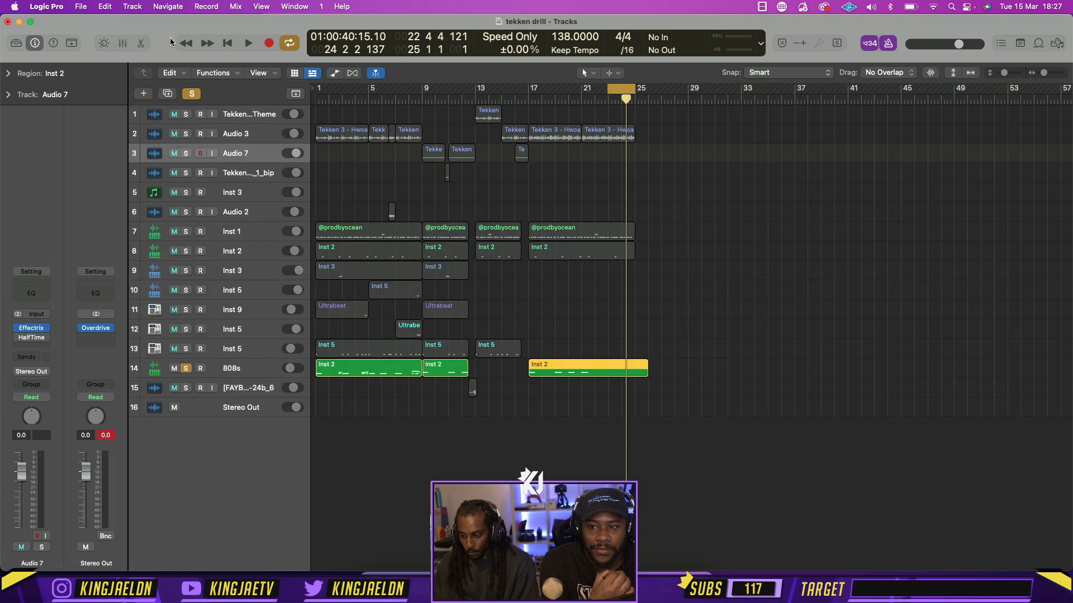
Trim the last 808s region to end at bar 23 and turn off solo, with the cycle range starting at bar 17
{"action": "left_click_drag", "start_coordinate": [608, 90], "coordinate": [529, 93]}
{"action": "left_click_drag", "start_coordinate": [647, 372], "coordinate": [606, 371]}
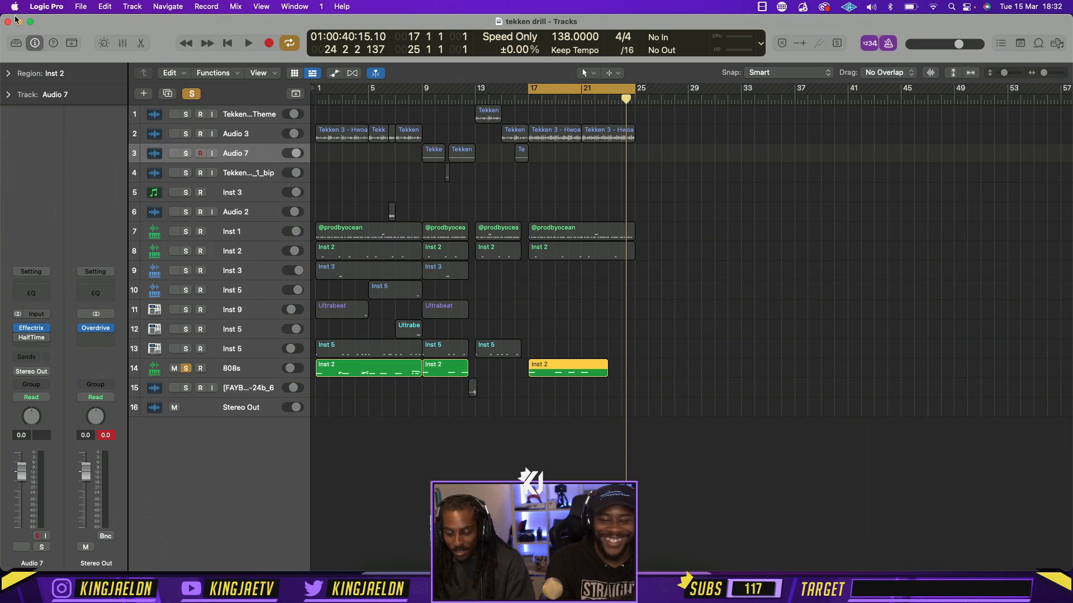
{"action": "left_click", "coordinate": [191, 93]}
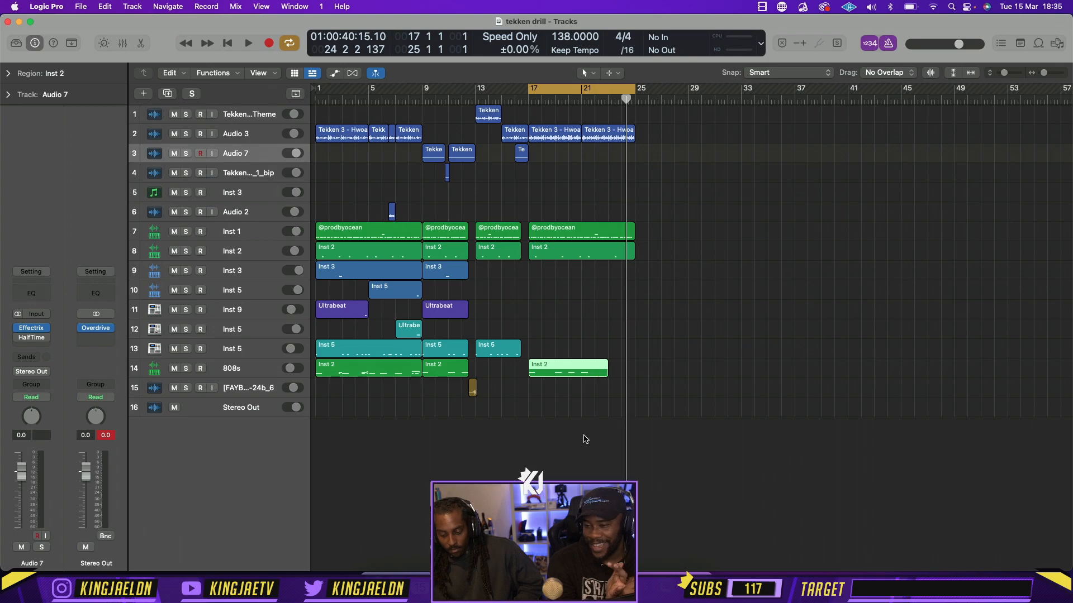
Switch to Chrome and search Google for "cronos", refining the query to "cronos snes"
{"action": "key", "text": "super+Tab"}
{"action": "left_click", "coordinate": [559, 78]}
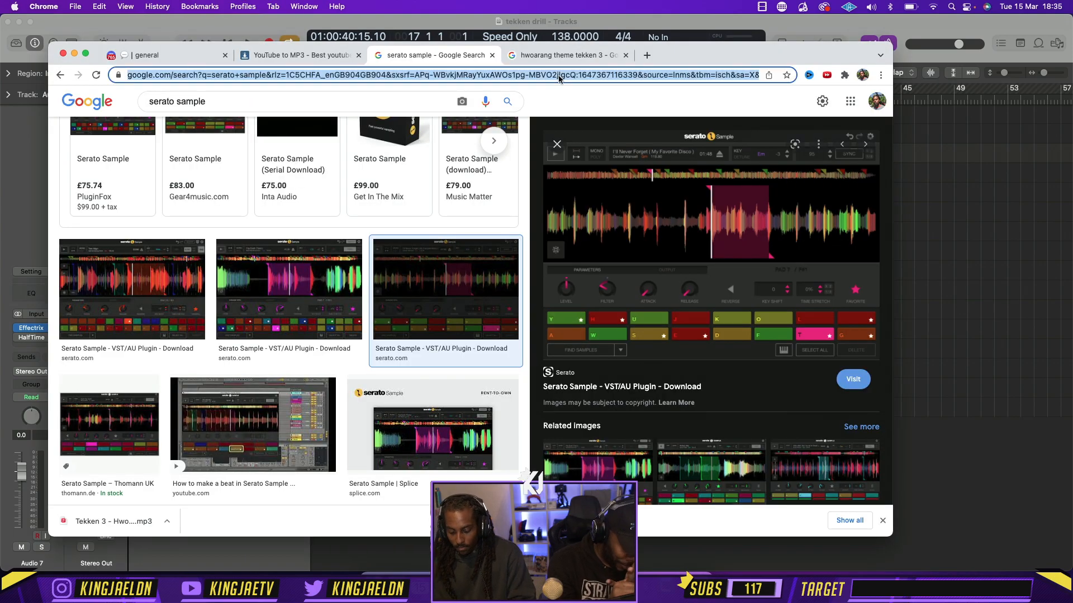
{"action": "type", "text": "cronos"}
{"action": "key", "text": "Return"}
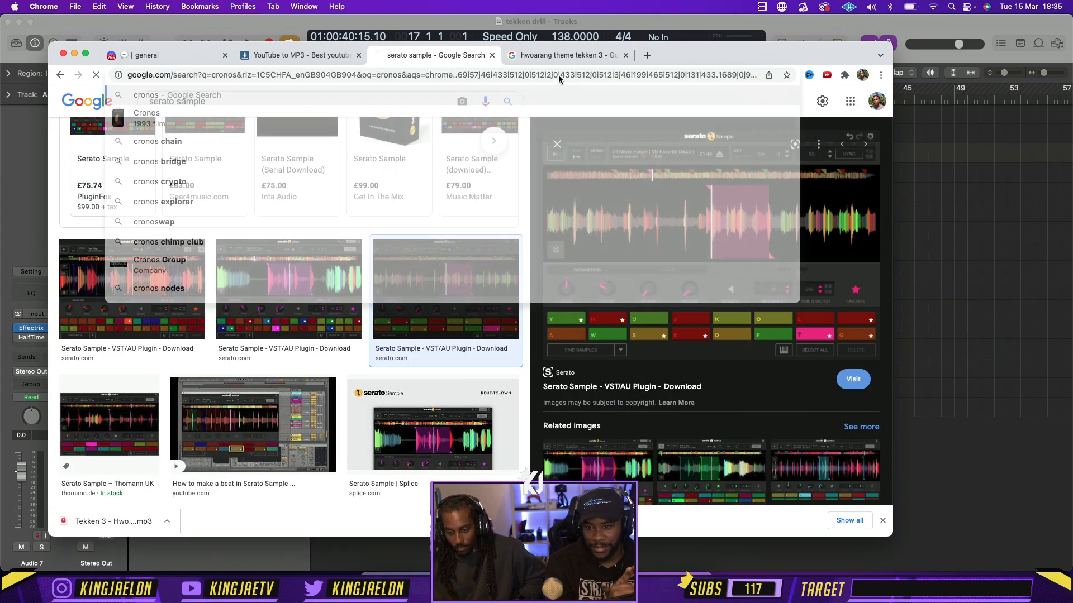
{"action": "left_click", "coordinate": [340, 110]}
{"action": "type", "text": "snes"}
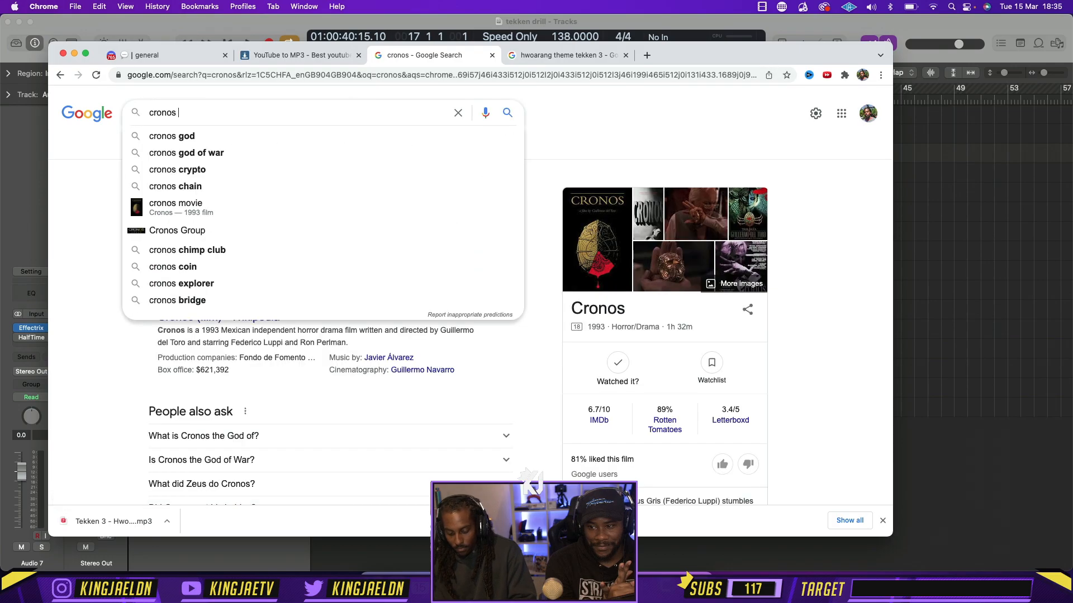
{"action": "key", "text": "Return"}
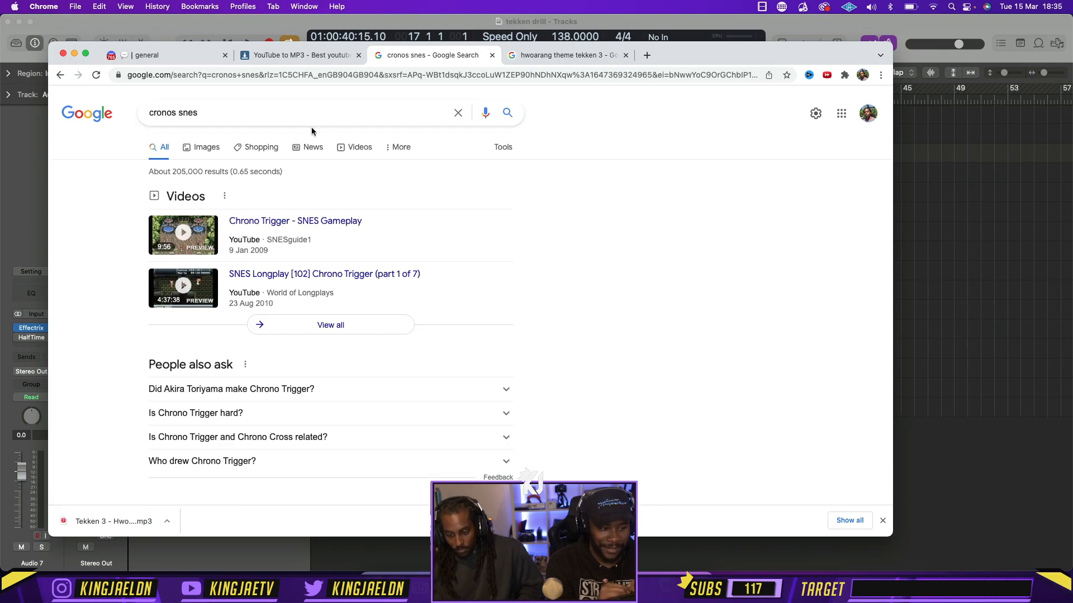
Correct the Google query to "crono snes", run the search, and return to Logic Pro
{"action": "left_click", "coordinate": [173, 112]}
{"action": "key", "text": "BackSpace"}
{"action": "key", "text": "Return"}
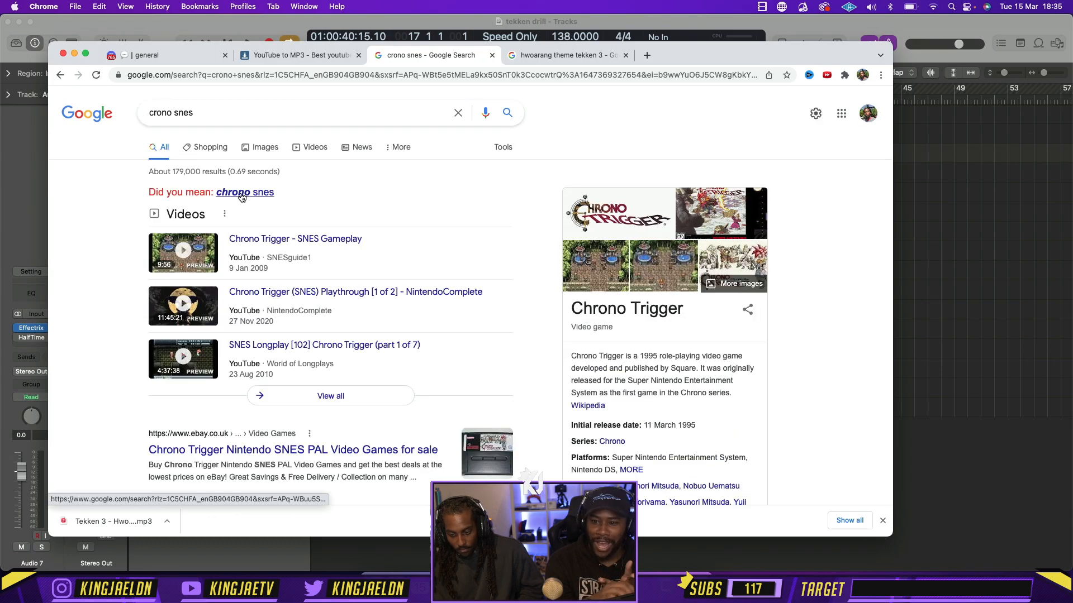
{"action": "left_click", "coordinate": [927, 238]}
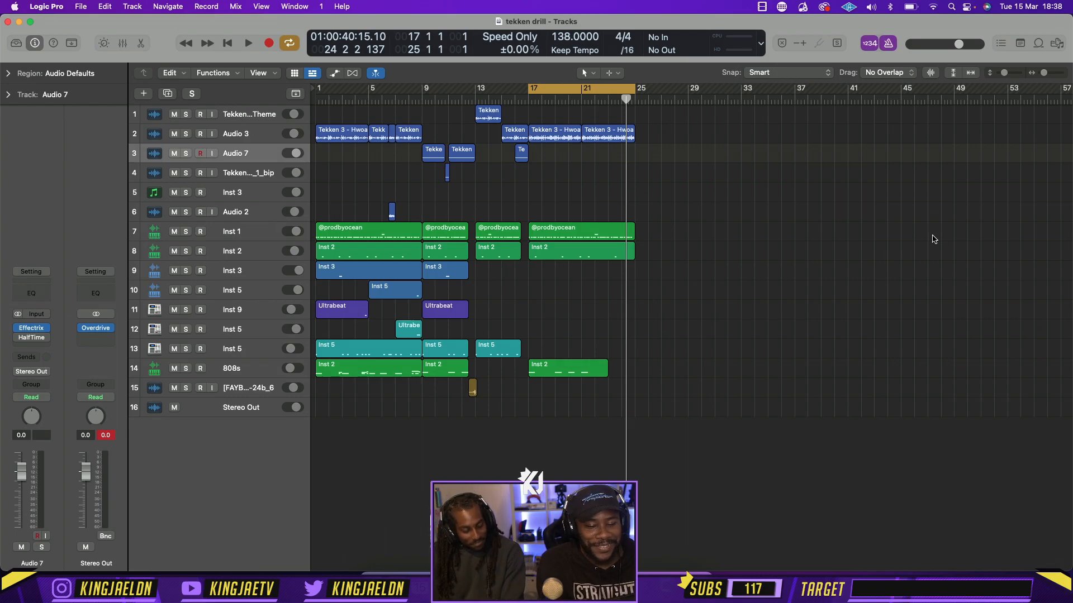
Extend the cycle range back to bar 1 and shift all regions four bars later so the arrangement starts at bar 5
{"action": "scroll", "coordinate": [920, 190], "scroll_direction": "right", "scroll_amount": 1}
{"action": "scroll", "coordinate": [917, 189], "scroll_direction": "left", "scroll_amount": 1}
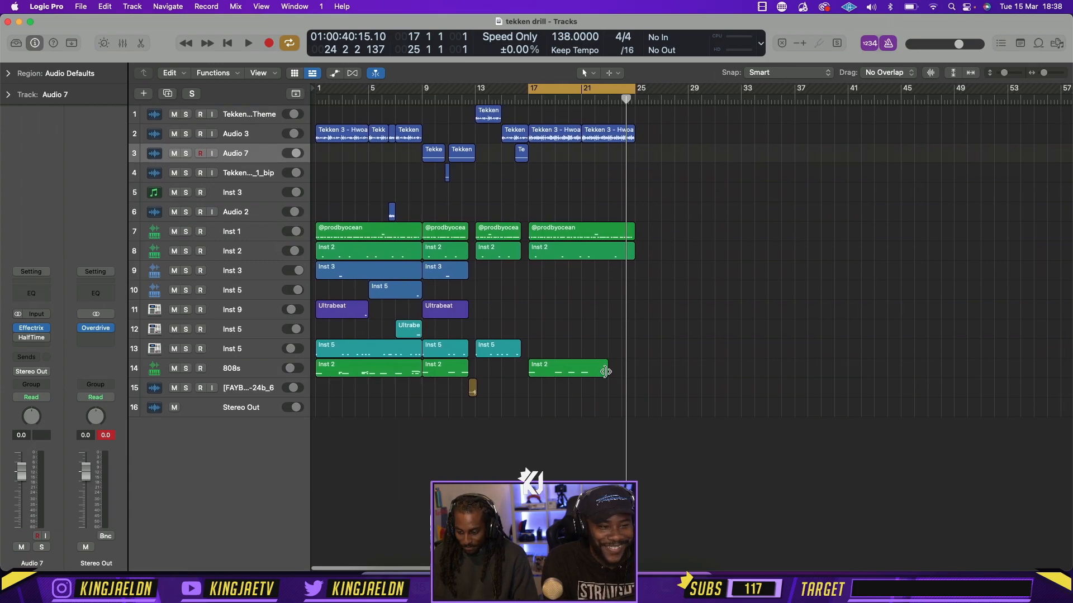
{"action": "left_click_drag", "start_coordinate": [527, 100], "coordinate": [313, 101]}
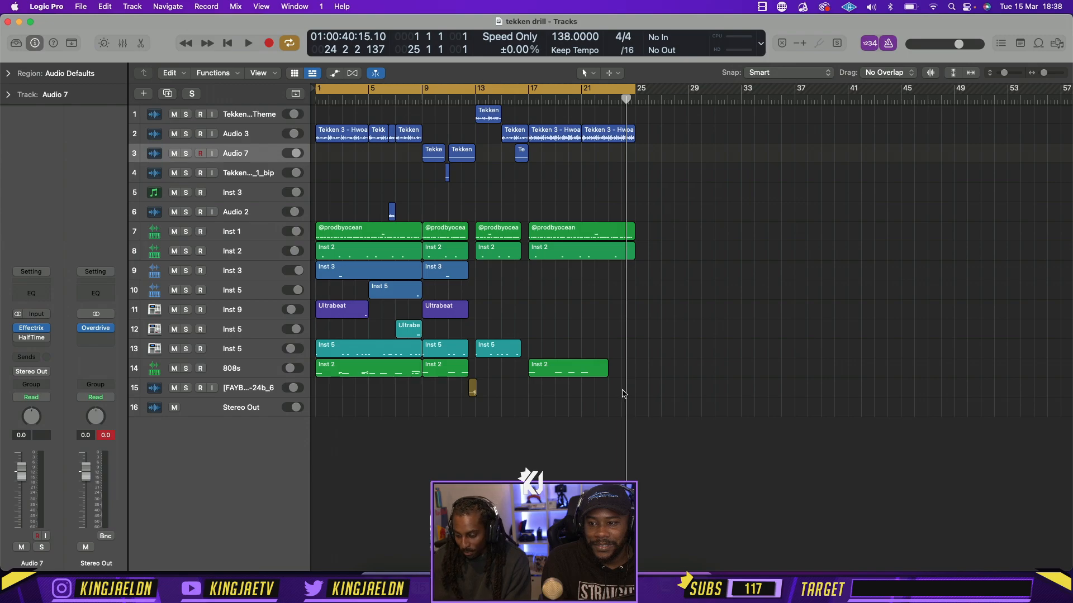
{"action": "left_click_drag", "start_coordinate": [624, 394], "coordinate": [378, 138]}
{"action": "left_click", "coordinate": [352, 160]}
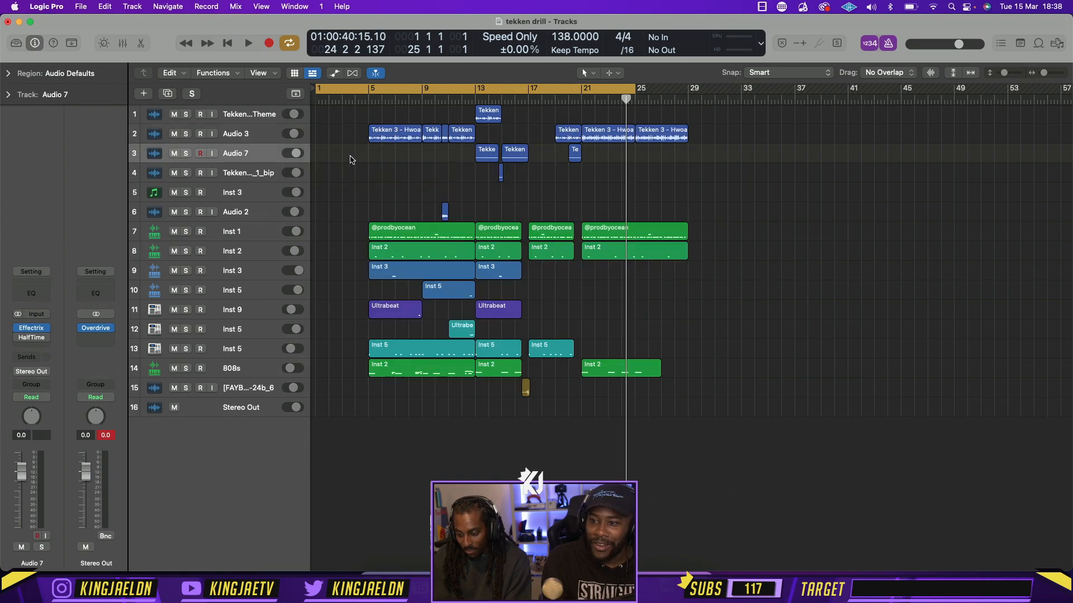
Copy the first Tekken 3 region on Audio 3 from bar 5 to bar 1 and set the cycle range to bars 1–29
{"action": "left_click", "coordinate": [383, 134]}
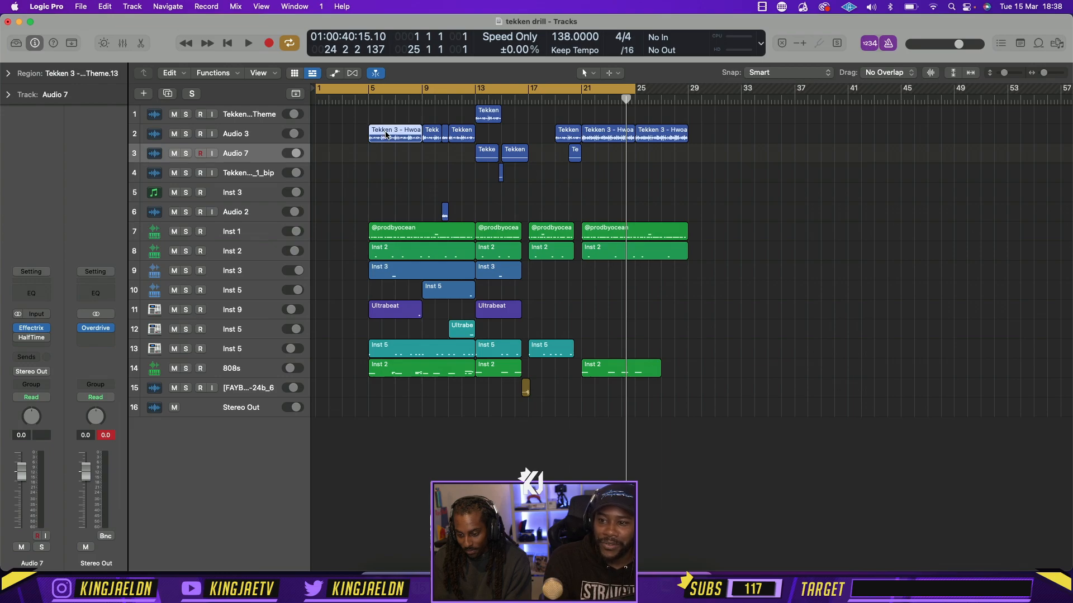
{"action": "left_click", "coordinate": [423, 90]}
{"action": "left_click_drag", "start_coordinate": [424, 91], "coordinate": [224, 102]}
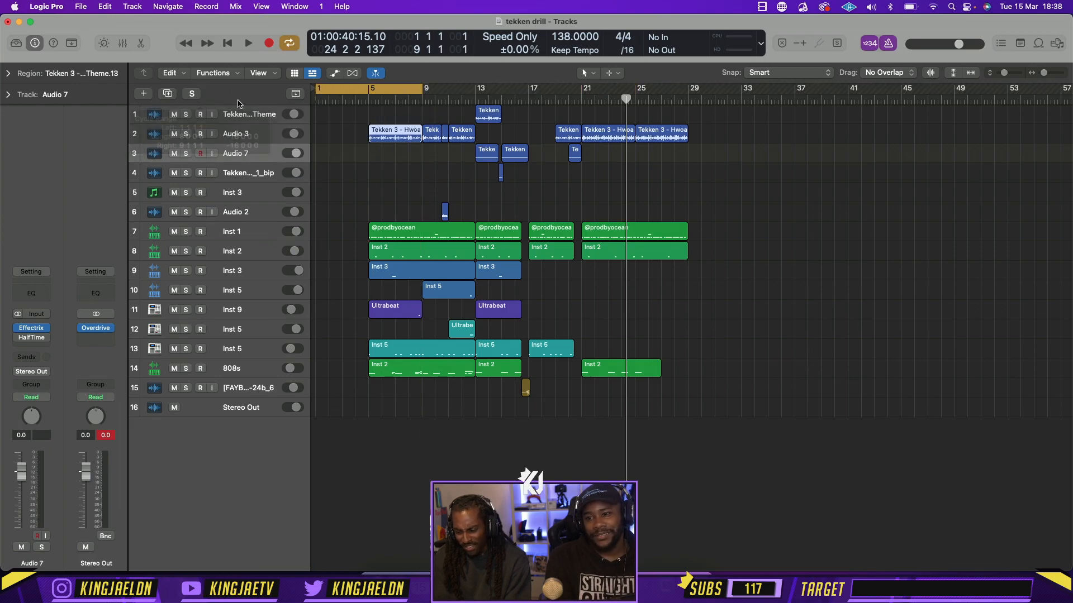
{"action": "left_click", "coordinate": [374, 163]}
{"action": "left_click_drag", "start_coordinate": [375, 134], "coordinate": [323, 134]}
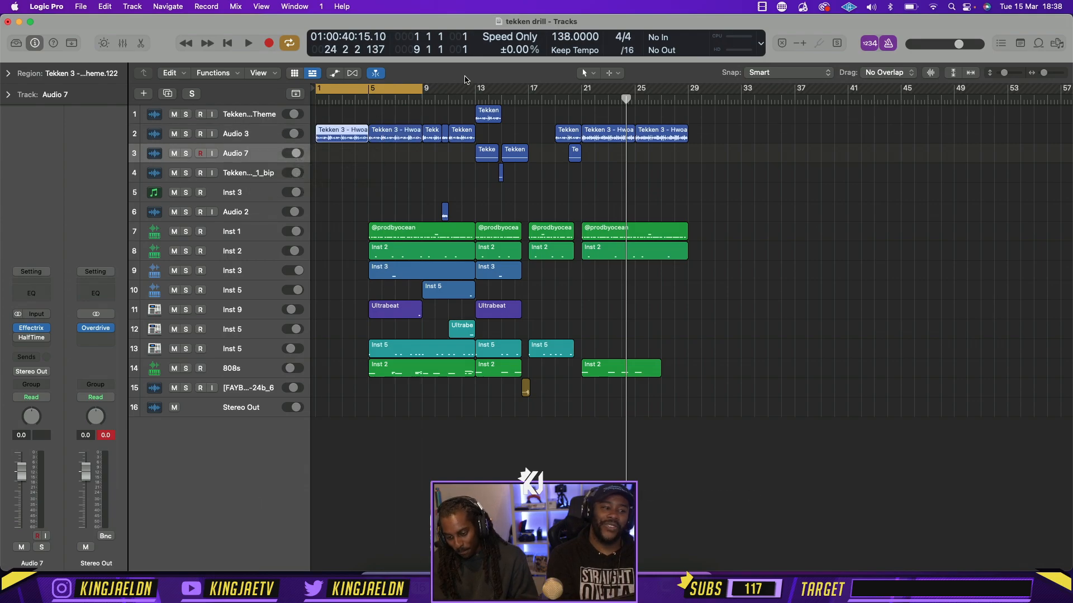
{"action": "left_click_drag", "start_coordinate": [423, 90], "coordinate": [689, 103]}
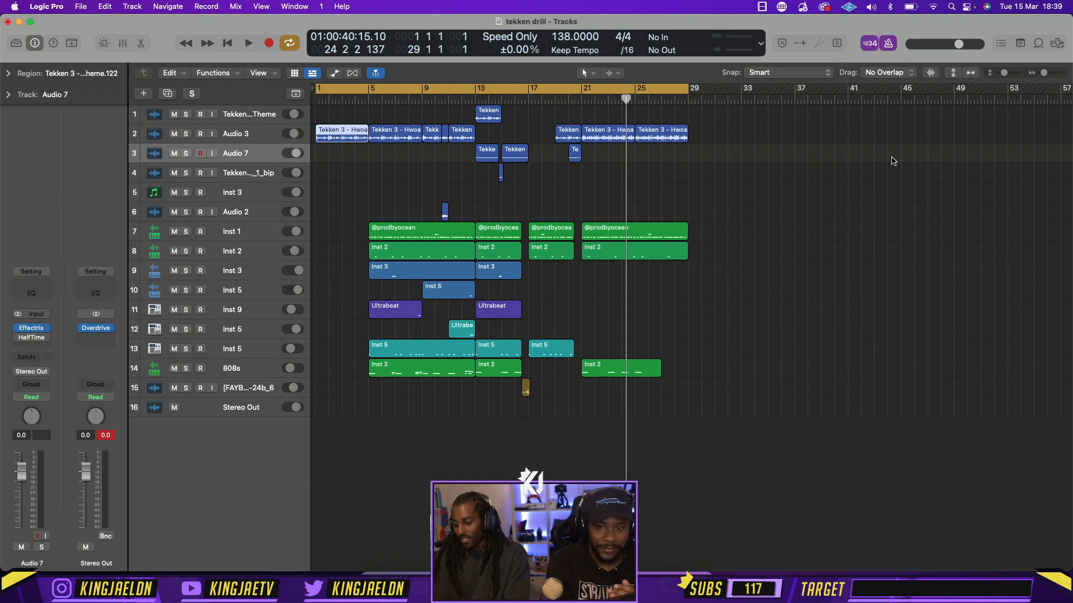
Turn off the metronome click, leave the count-in enabled, and play the intro from bar 1
{"action": "left_click", "coordinate": [319, 96]}
{"action": "key", "text": "space"}
{"action": "key", "text": "space"}
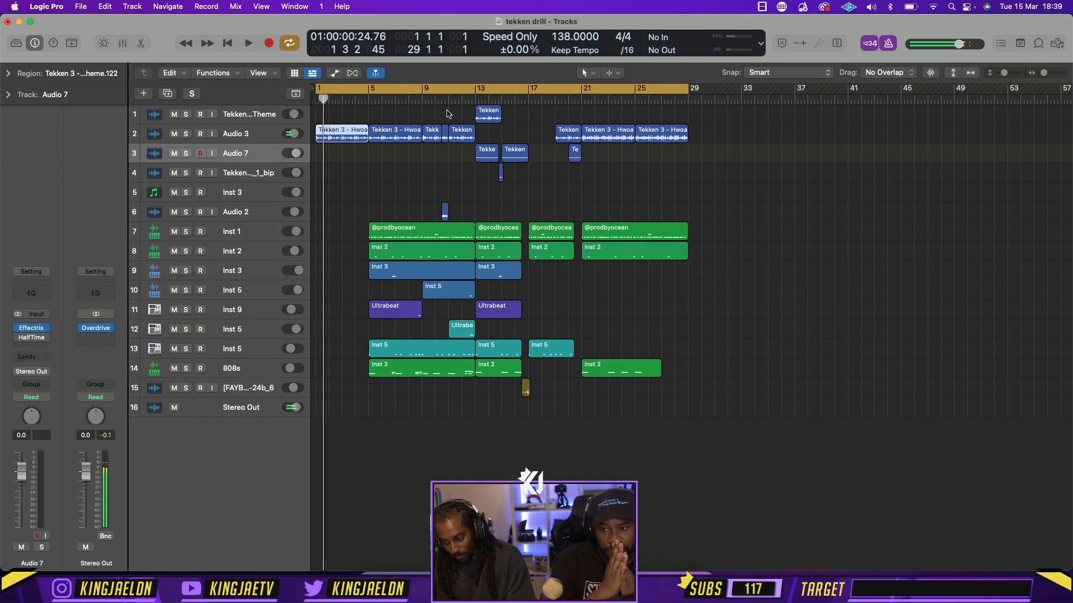
{"action": "left_click", "coordinate": [875, 41]}
{"action": "left_click", "coordinate": [886, 40]}
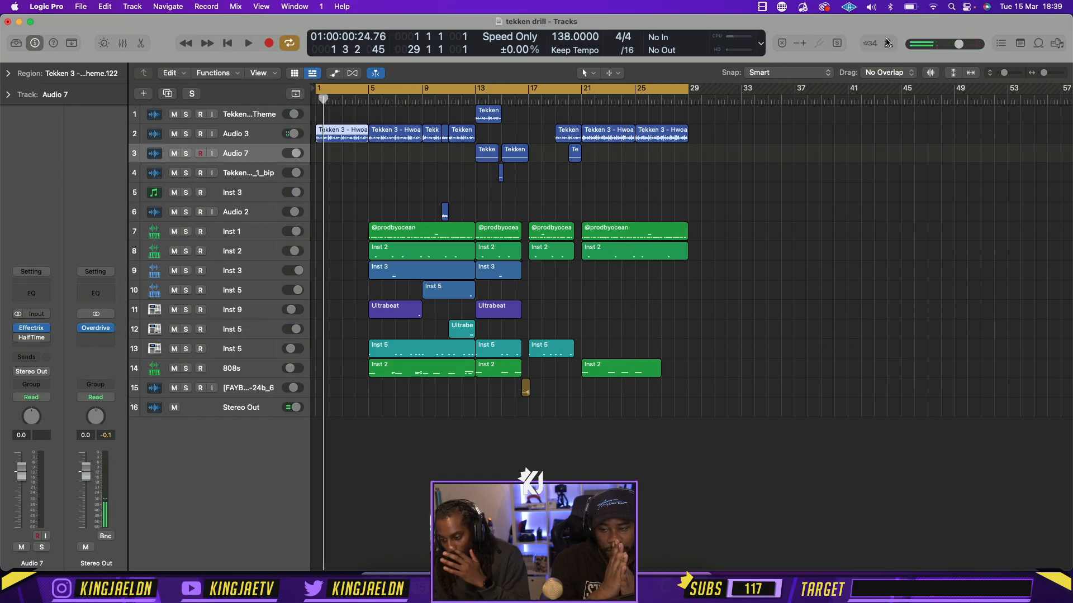
{"action": "left_click", "coordinate": [874, 42]}
{"action": "key", "text": "space"}
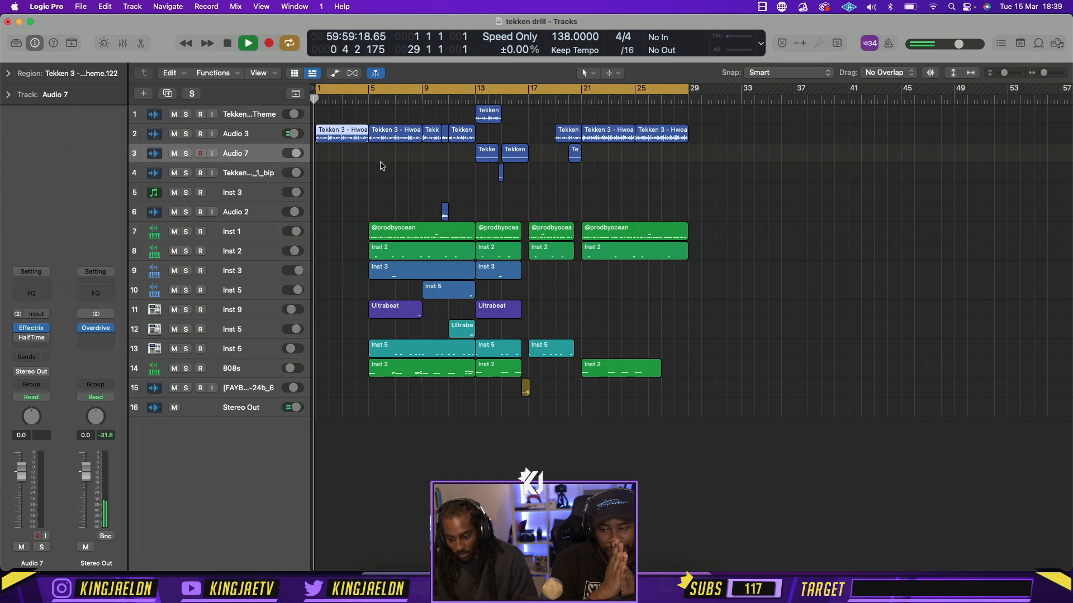
{"action": "key", "text": "space"}
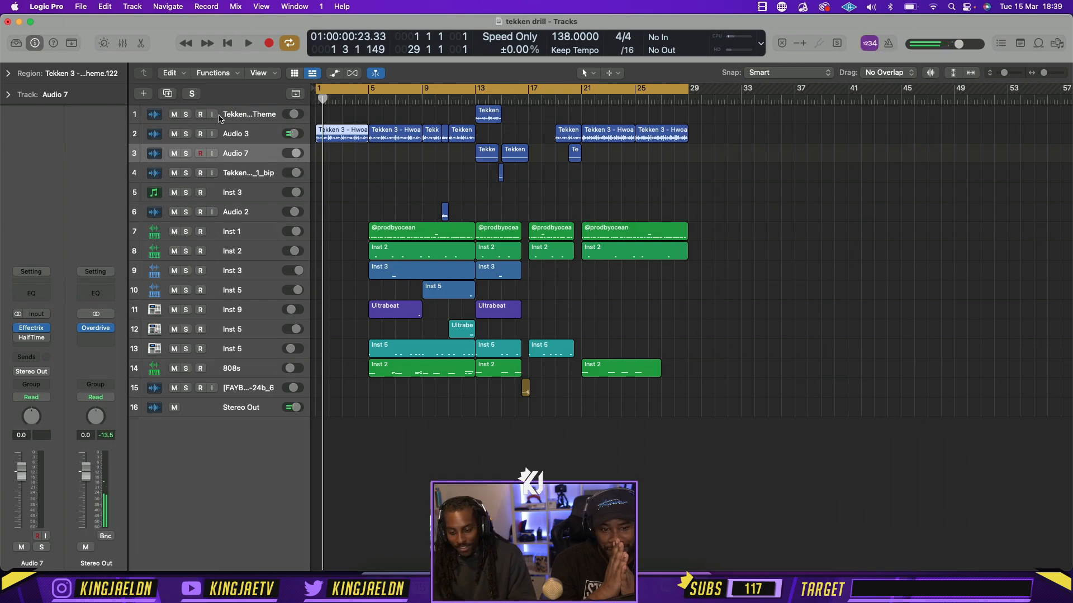
Duplicate the Audio 3 track with its settings and move the bar 1 Tekken region onto the new track
{"action": "left_click", "coordinate": [232, 134]}
{"action": "key", "text": "super+d"}
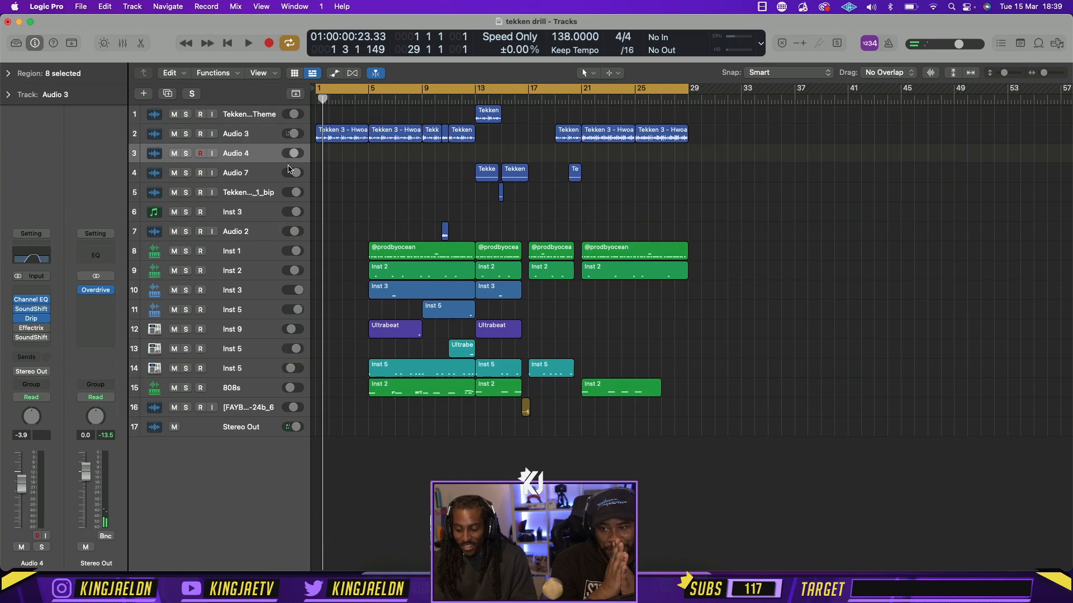
{"action": "left_click_drag", "start_coordinate": [334, 143], "coordinate": [334, 162]}
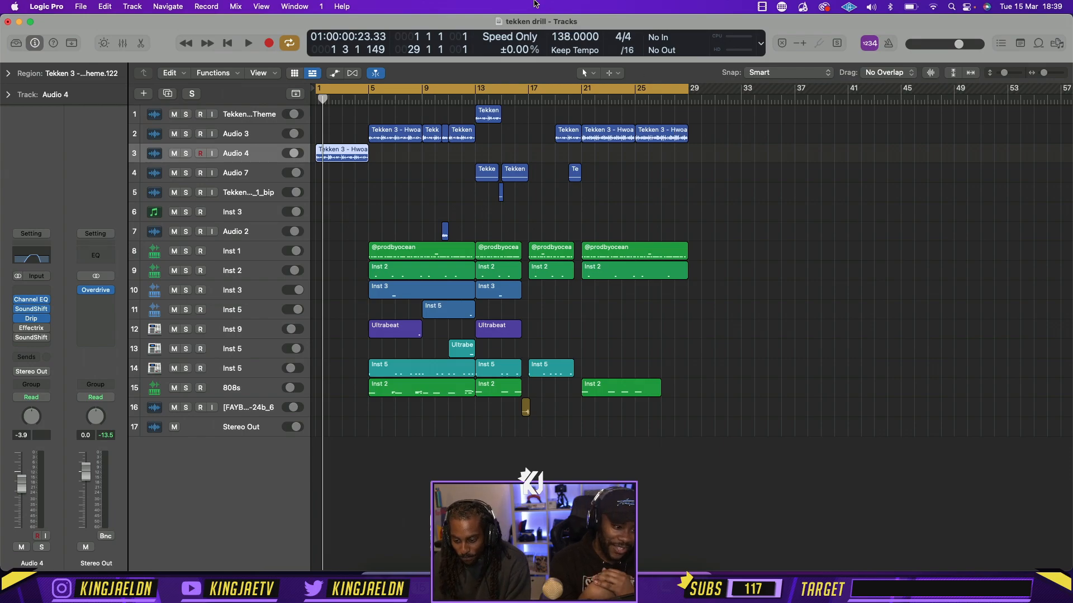
In Audio 4's Channel EQ, set the low cut to 30.2 Hz and the high cut to 10700 Hz
{"action": "left_click", "coordinate": [32, 259]}
{"action": "left_click_drag", "start_coordinate": [565, 316], "coordinate": [374, 317]}
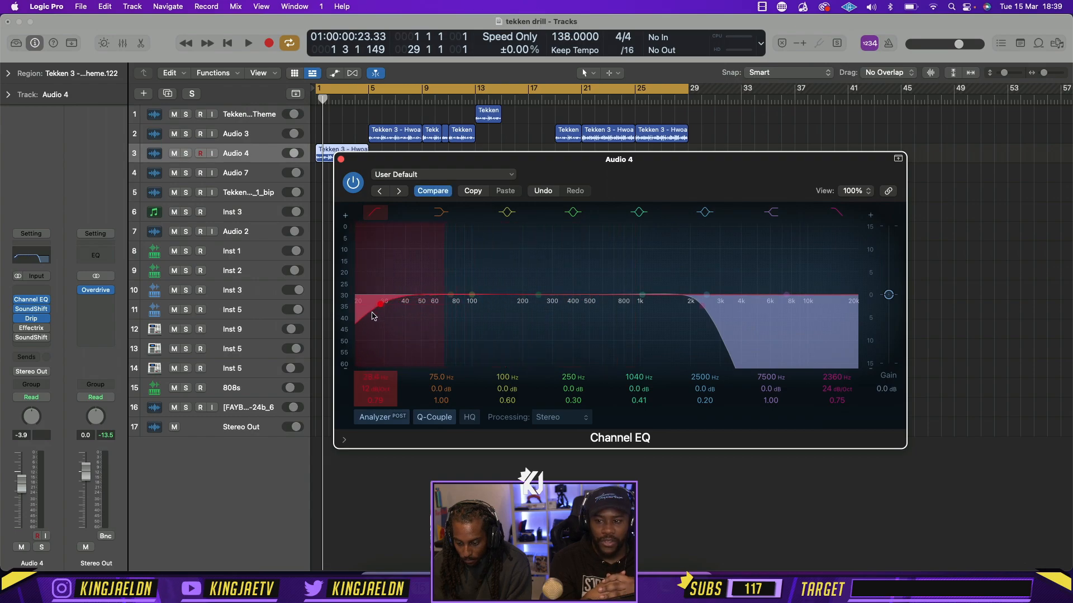
{"action": "left_click_drag", "start_coordinate": [703, 306], "coordinate": [814, 312]}
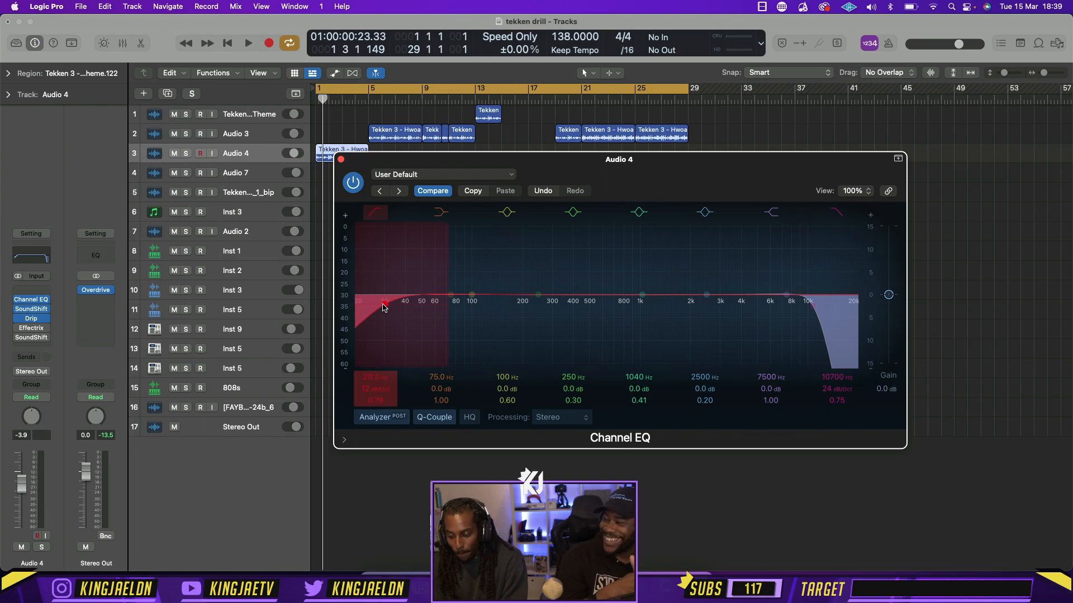
{"action": "left_click", "coordinate": [340, 159]}
Bounce the four-bar Tekken intro region on Audio 4 in place to a new audio track
{"action": "left_click", "coordinate": [360, 103]}
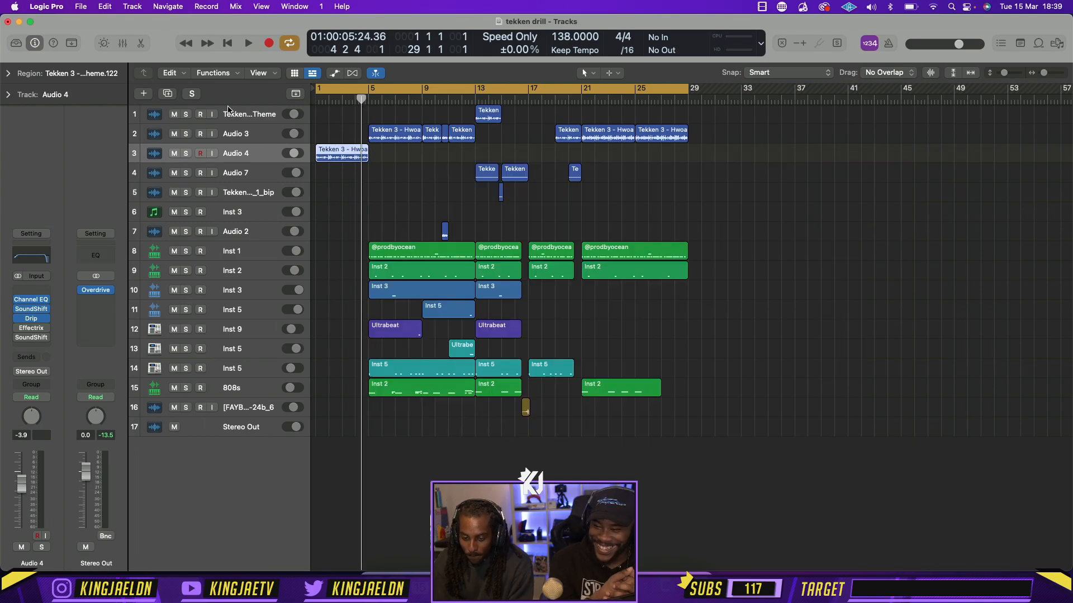
{"action": "left_click", "coordinate": [8, 74]}
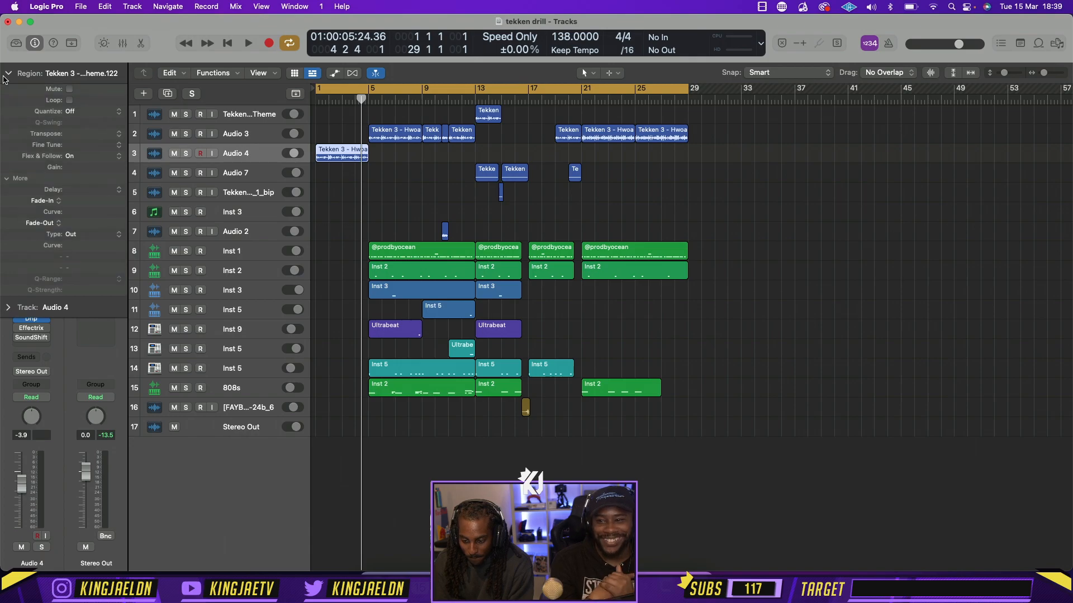
{"action": "left_click", "coordinate": [7, 75]}
{"action": "key", "text": "super+Right"}
{"action": "key", "text": "super+Right"}
{"action": "key", "text": "super+Right"}
{"action": "key", "text": "super+Right"}
{"action": "key", "text": "super+Right"}
{"action": "scroll", "coordinate": [372, 226], "scroll_direction": "left", "scroll_amount": 5}
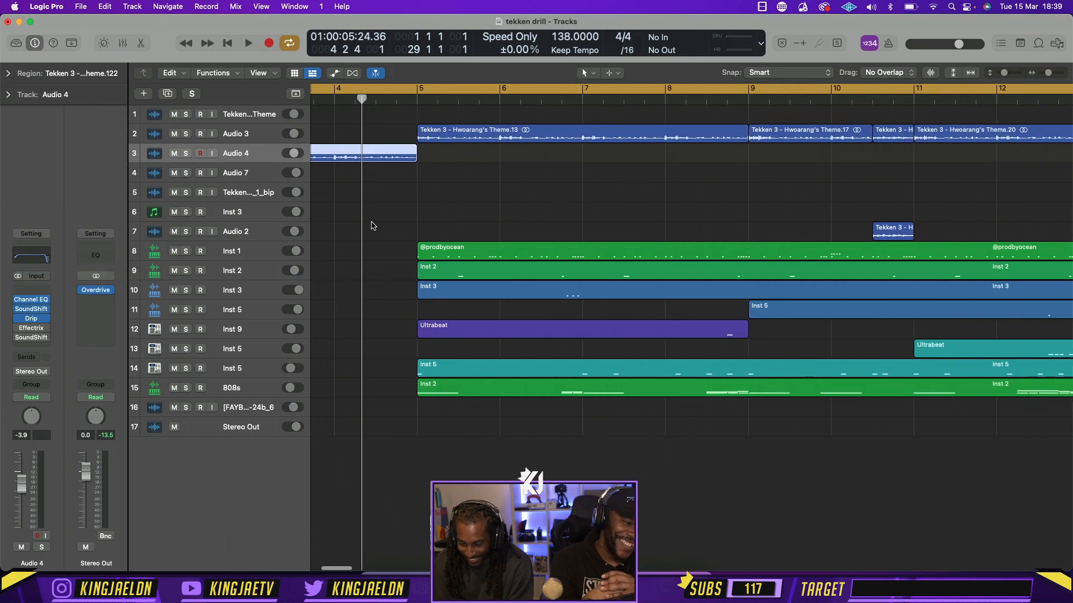
{"action": "right_click", "coordinate": [462, 161]}
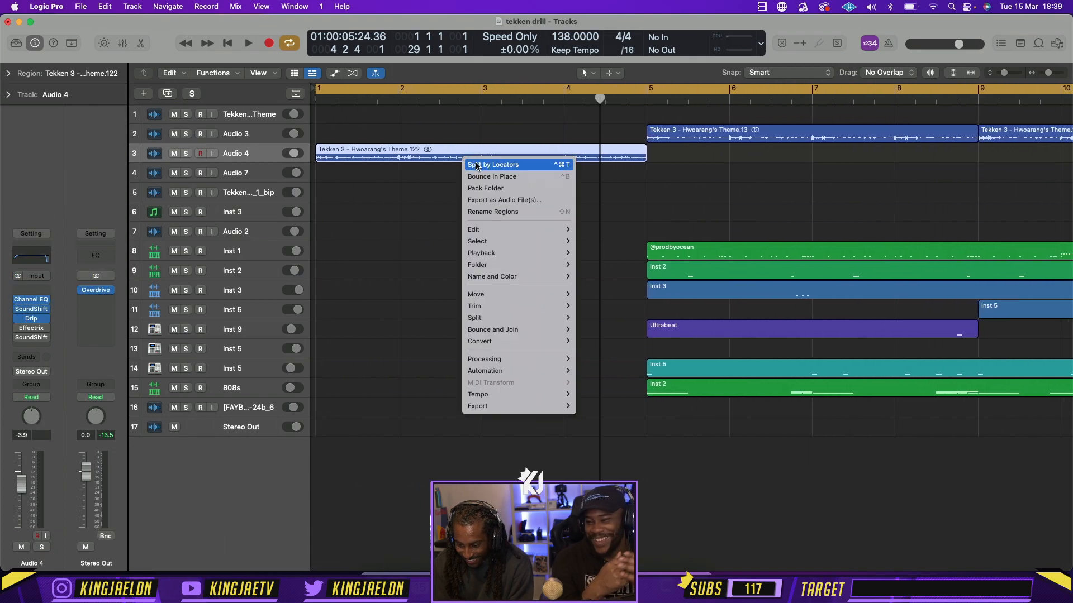
{"action": "left_click", "coordinate": [492, 176]}
{"action": "key", "text": "Return"}
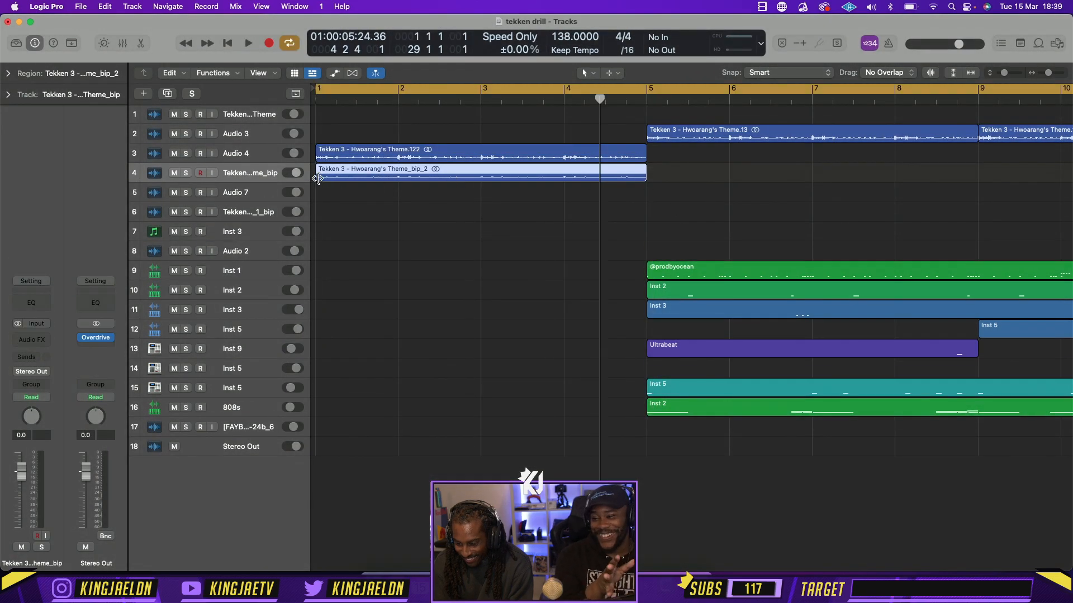
Replace the second half of bar 4 in Audio 4's intro with the reversed tail of the bounced Tekken region
{"action": "left_click", "coordinate": [415, 208]}
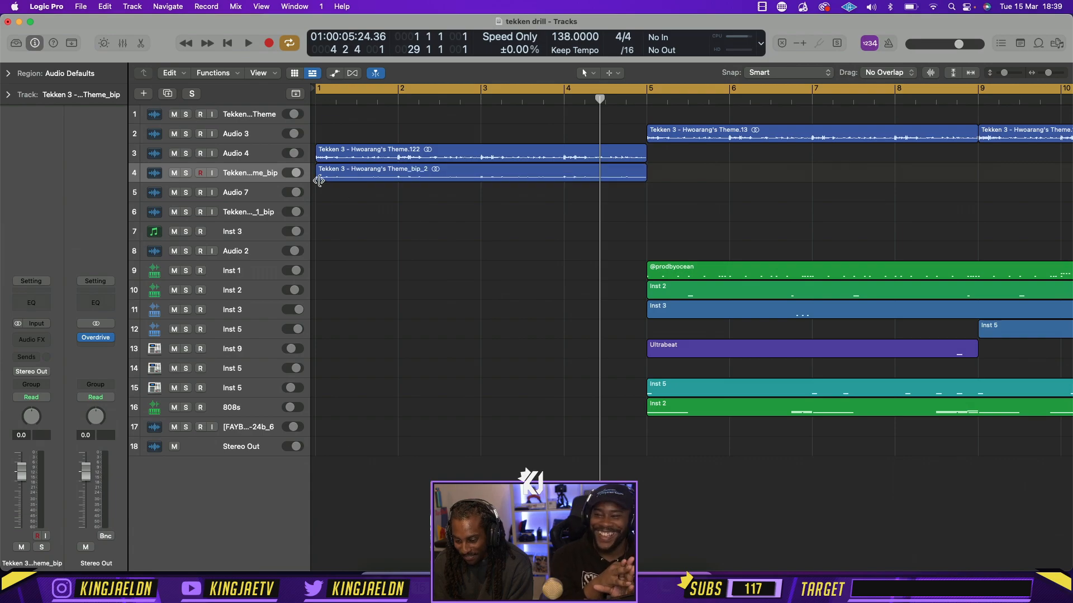
{"action": "left_click_drag", "start_coordinate": [318, 177], "coordinate": [605, 154]}
{"action": "left_click", "coordinate": [623, 177]}
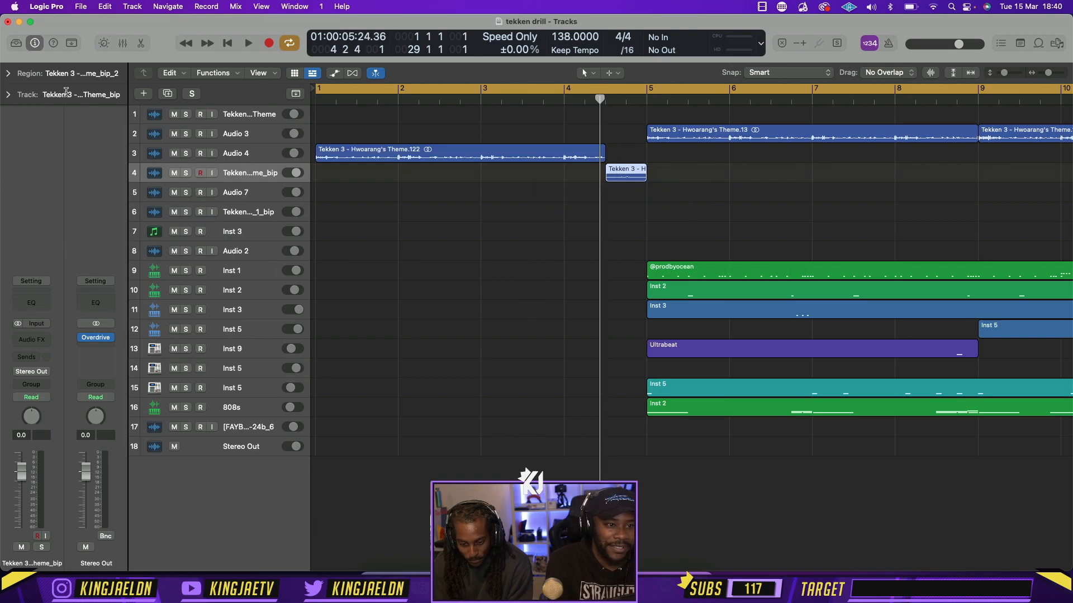
{"action": "left_click", "coordinate": [9, 73]}
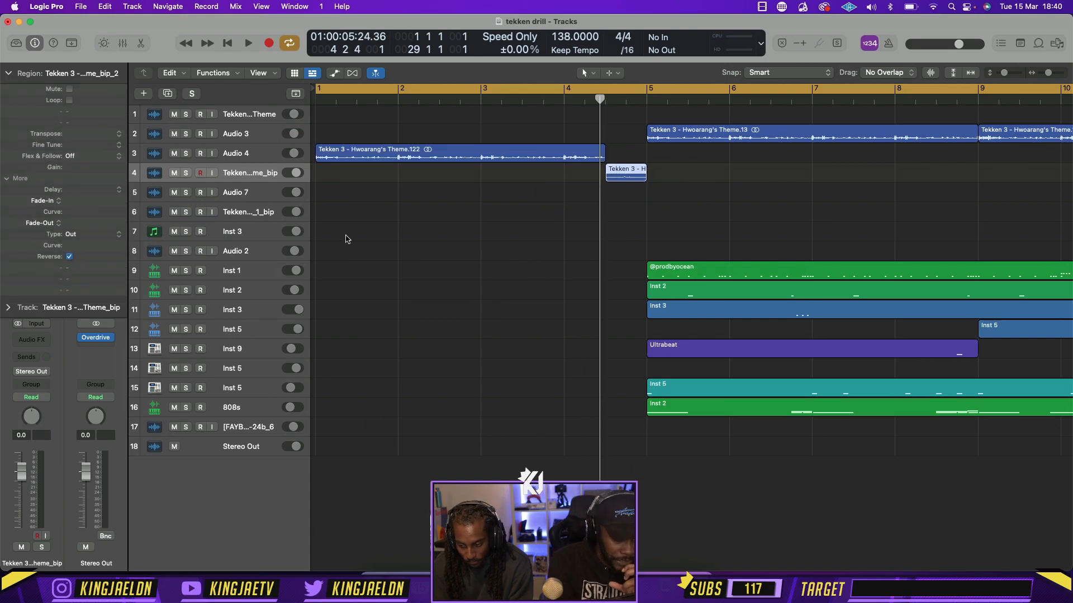
{"action": "left_click", "coordinate": [417, 239]}
Play from the middle of bar 4 into bar 5 to audition the reversed transition out of the intro
{"action": "key", "text": "super+Left"}
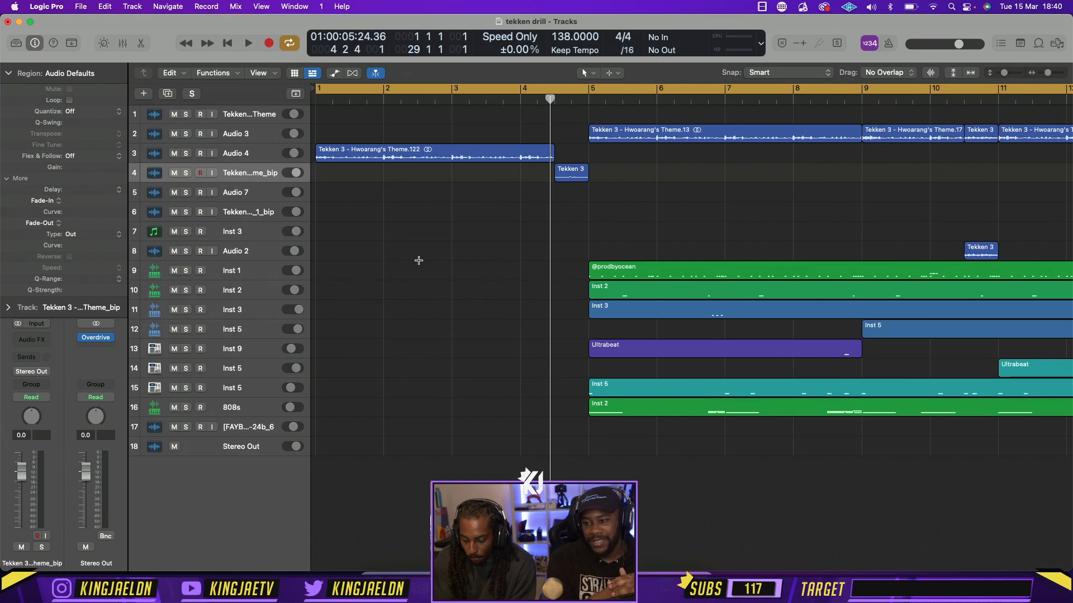
{"action": "key", "text": "super+Left"}
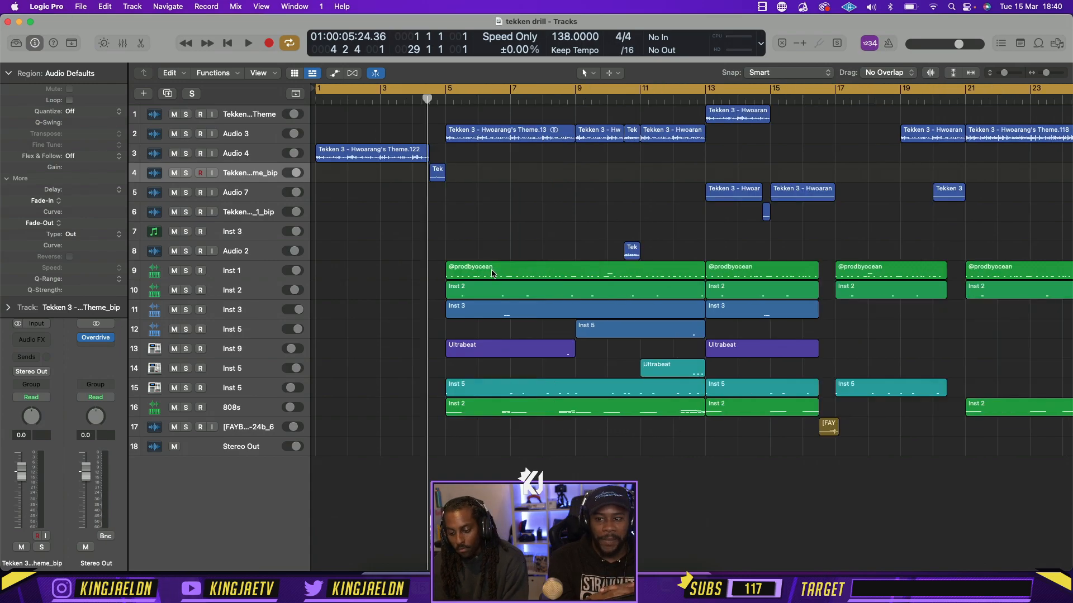
{"action": "key", "text": "super+Left"}
{"action": "key", "text": "super+Left"}
{"action": "key", "text": "super+Left"}
{"action": "key", "text": "super+Left"}
{"action": "key", "text": "super+Left"}
{"action": "key", "text": "super+Left"}
{"action": "key", "text": "super+Left"}
{"action": "key", "text": "super+Left"}
{"action": "key", "text": "super+Right"}
{"action": "key", "text": "super+Right"}
{"action": "key", "text": "super+Right"}
{"action": "key", "text": "super+Right"}
{"action": "key", "text": "super+Right"}
{"action": "key", "text": "super+Right"}
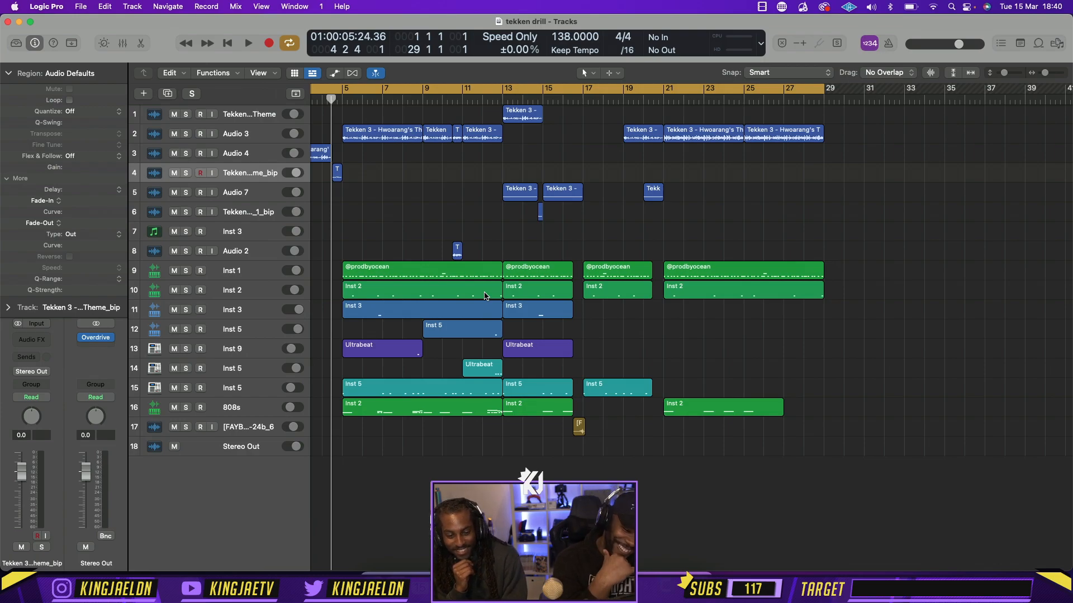
{"action": "scroll", "coordinate": [614, 336], "scroll_direction": "left", "scroll_amount": 3}
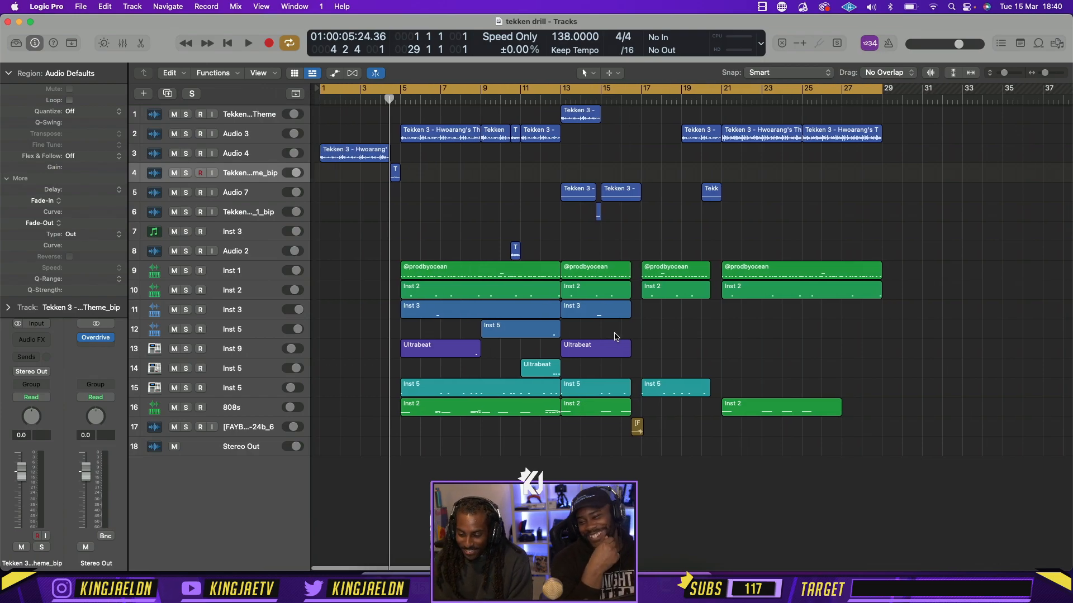
{"action": "scroll", "coordinate": [615, 336], "scroll_direction": "right", "scroll_amount": 1}
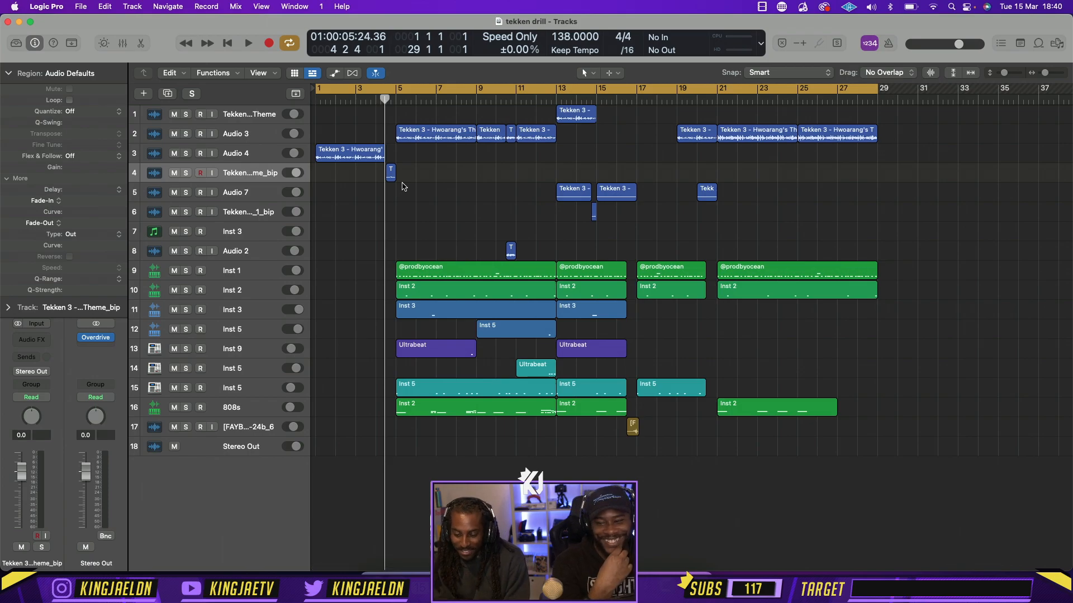
{"action": "key", "text": "space"}
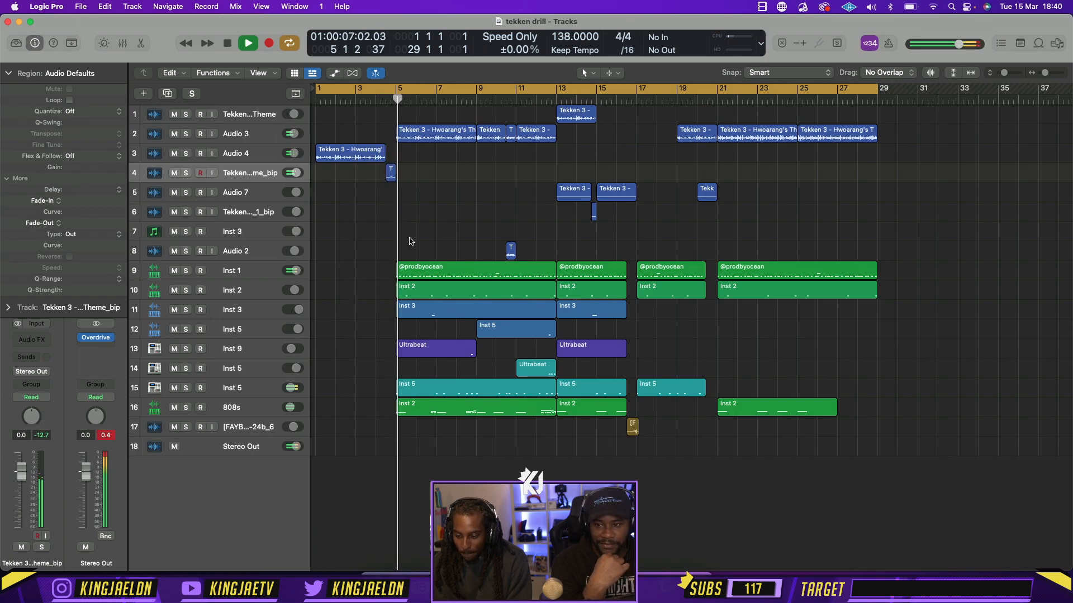
{"action": "key", "text": "super+Right"}
{"action": "key", "text": "super+Right"}
{"action": "key", "text": "super+Right"}
{"action": "key", "text": "space"}
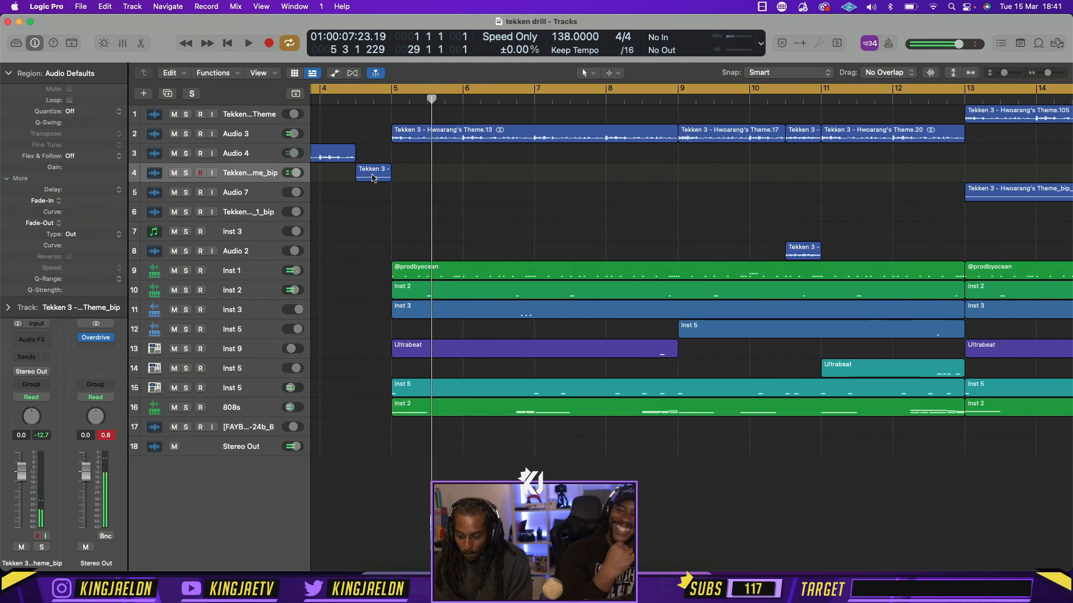
Extend Audio 4's intro region to beat 4 of bar 4 and trim the reversed region to that last beat
{"action": "scroll", "coordinate": [355, 158], "scroll_direction": "left", "scroll_amount": 5}
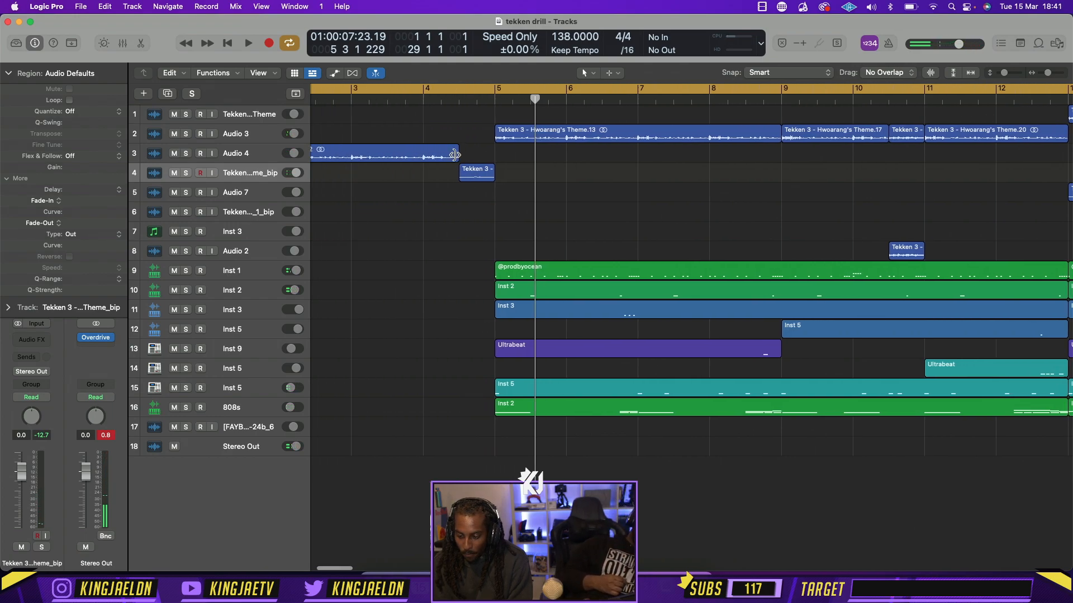
{"action": "left_click_drag", "start_coordinate": [455, 156], "coordinate": [476, 156]}
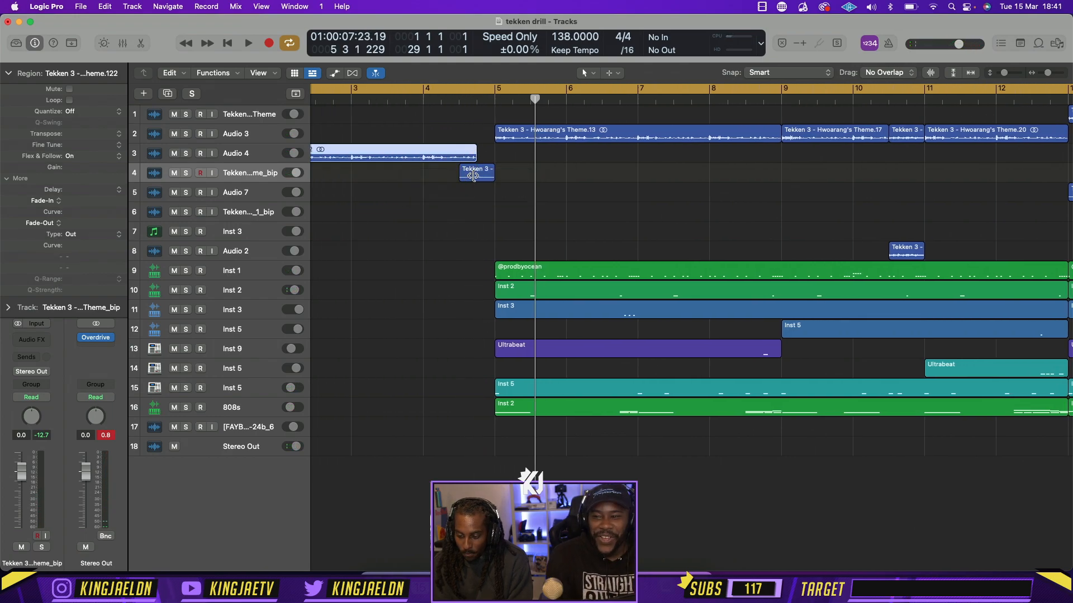
{"action": "left_click", "coordinate": [465, 177]}
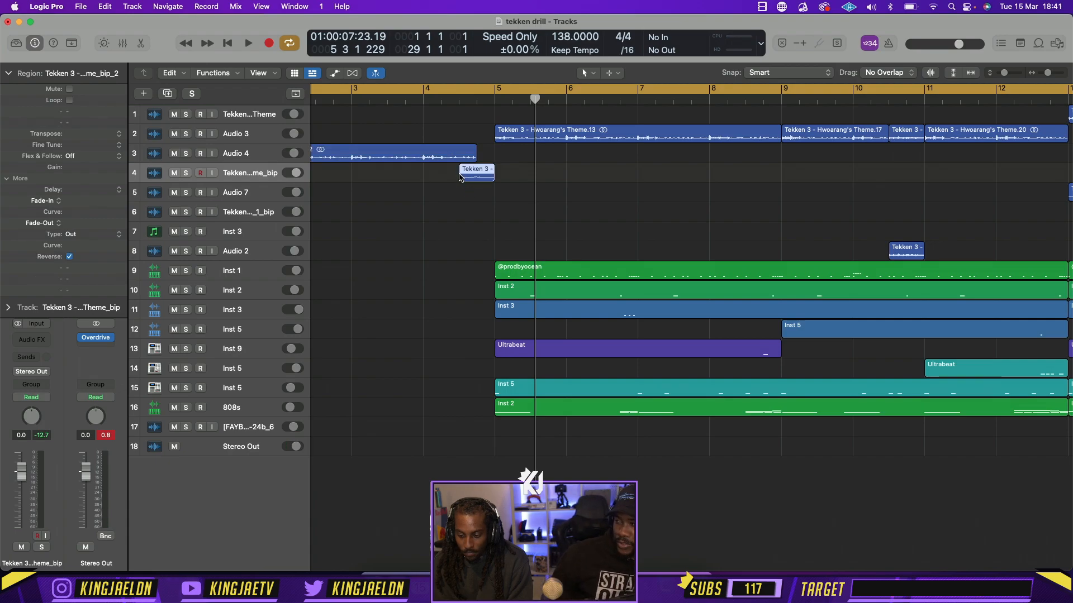
{"action": "left_click_drag", "start_coordinate": [461, 179], "coordinate": [478, 177]}
Play the arrangement from bar 1 to audition the intro and its shortened reversed ending on Audio 4
{"action": "key", "text": "super+Left"}
{"action": "key", "text": "super+Left"}
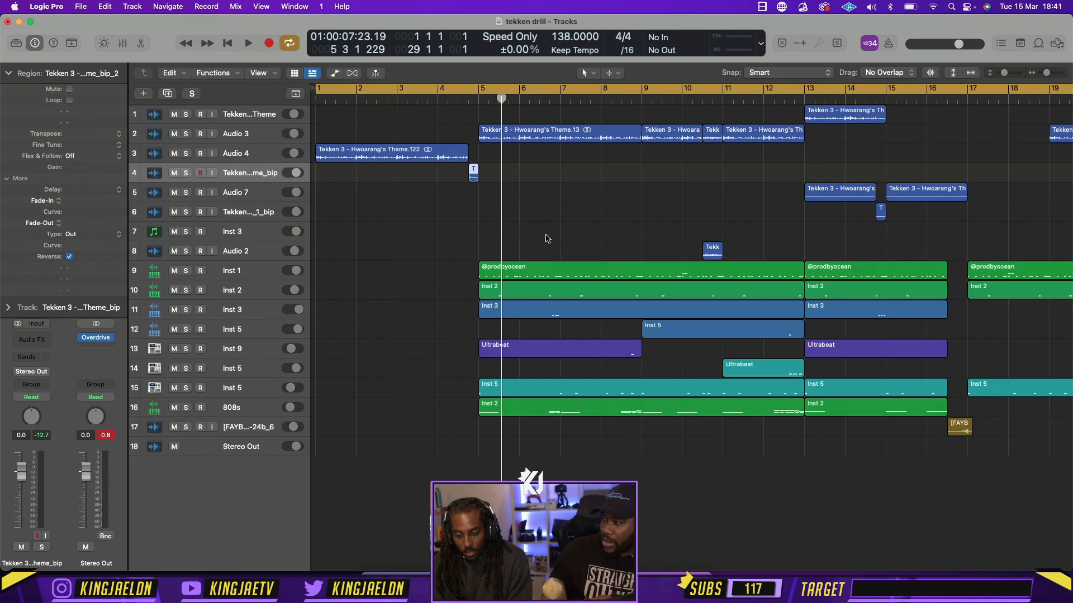
{"action": "key", "text": "super+Left"}
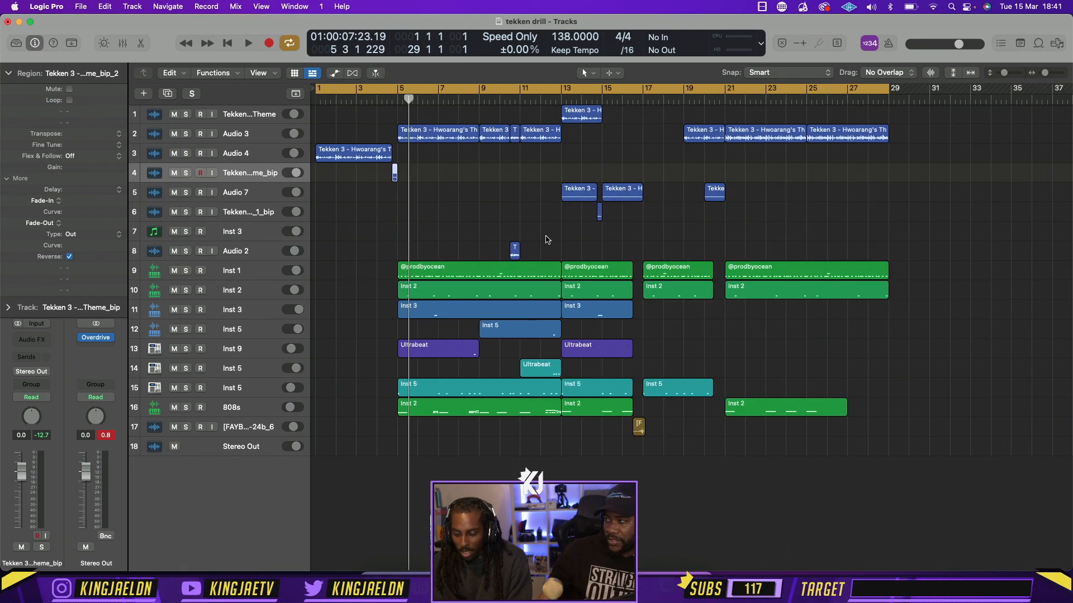
{"action": "key", "text": "Return"}
{"action": "key", "text": "space"}
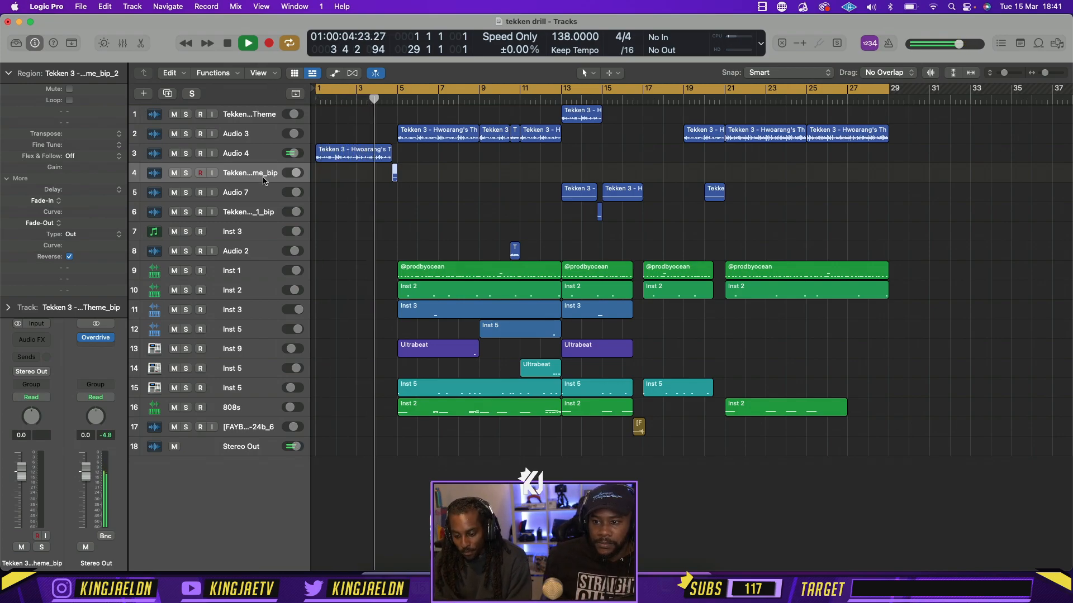
{"action": "left_click", "coordinate": [255, 159]}
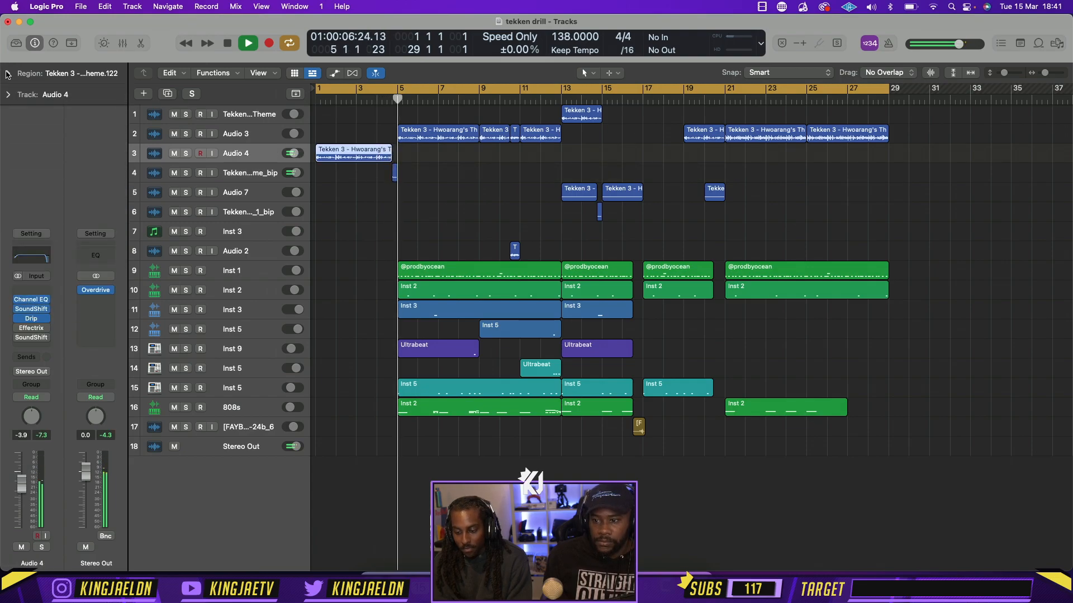
Delete the reversed bounced region and extend Audio 4's intro region to the start of bar 5
{"action": "left_click", "coordinate": [394, 172]}
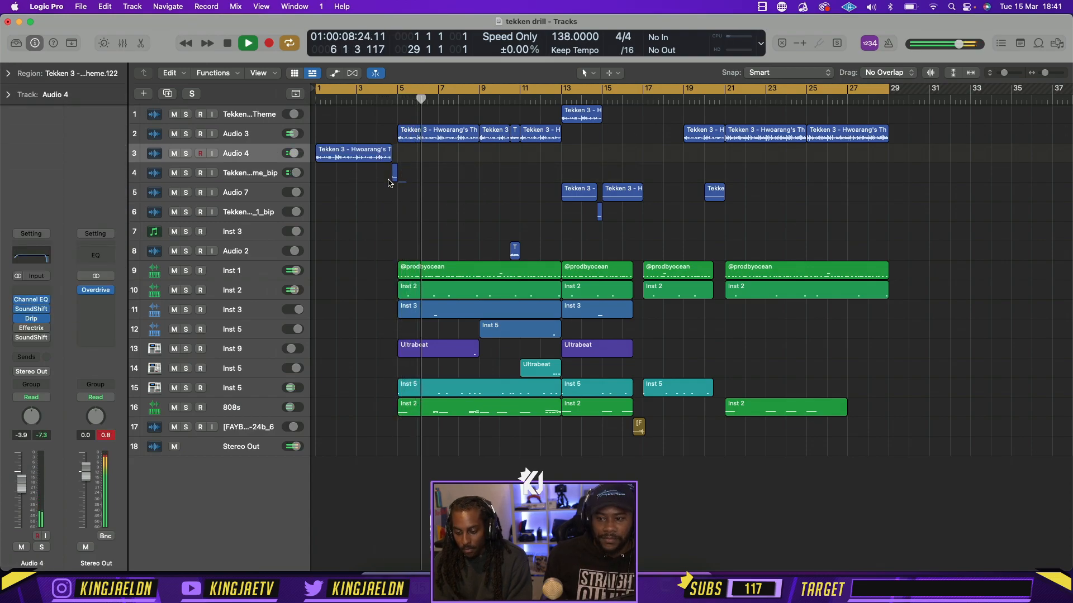
{"action": "key", "text": "Delete"}
{"action": "left_click_drag", "start_coordinate": [392, 159], "coordinate": [397, 158]}
{"action": "left_click", "coordinate": [491, 228]}
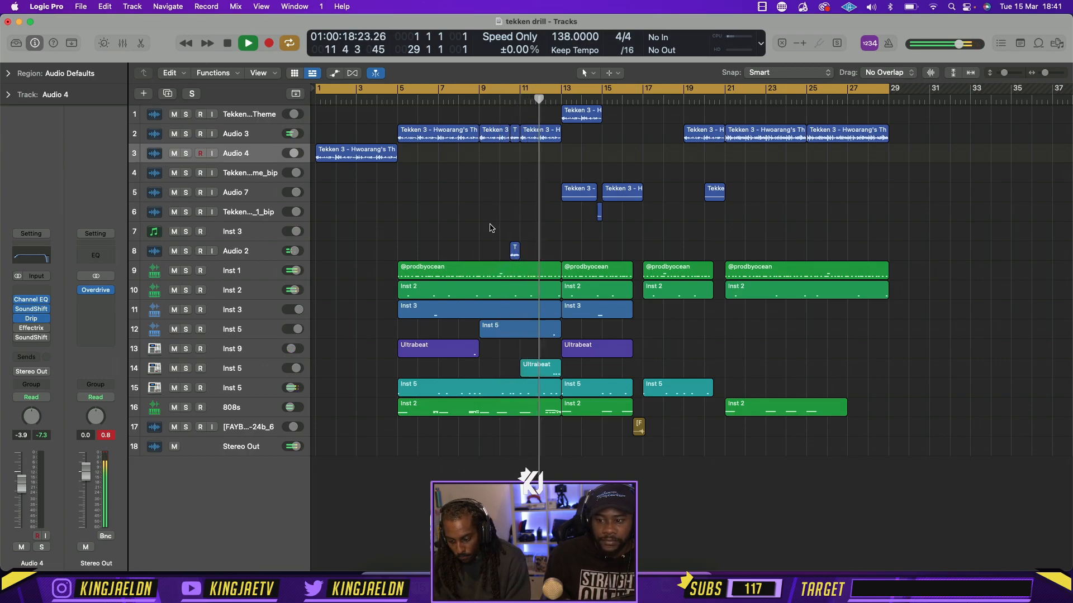
Select the instrument regions ending at bar 13 and play a cycle range covering bars 11 to 13
{"action": "left_click_drag", "start_coordinate": [527, 198], "coordinate": [558, 412]}
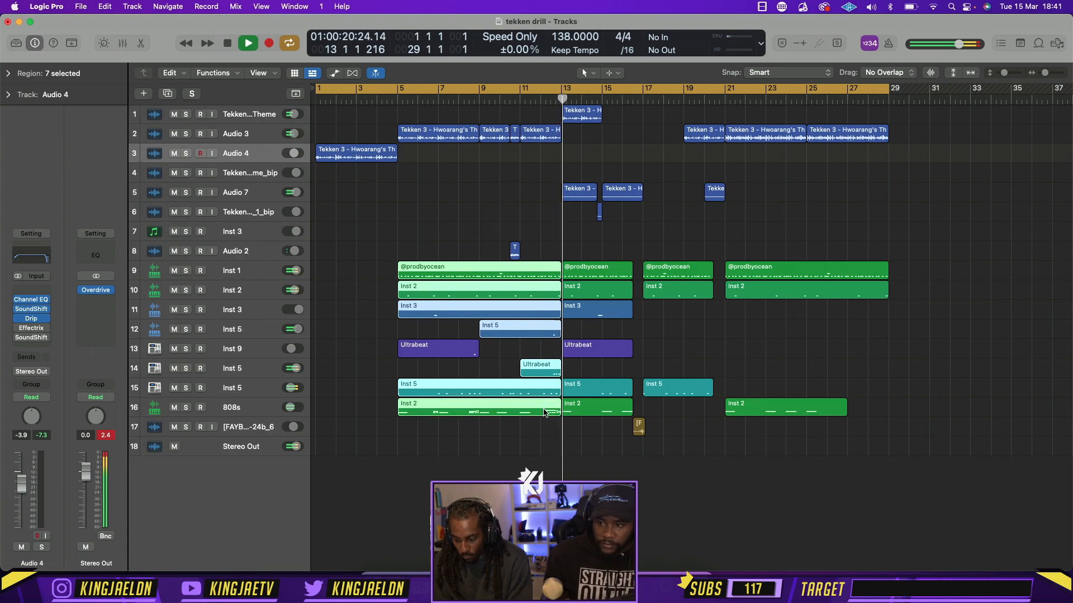
{"action": "left_click_drag", "start_coordinate": [521, 92], "coordinate": [560, 92]}
{"action": "key", "text": "space"}
{"action": "key", "text": "space"}
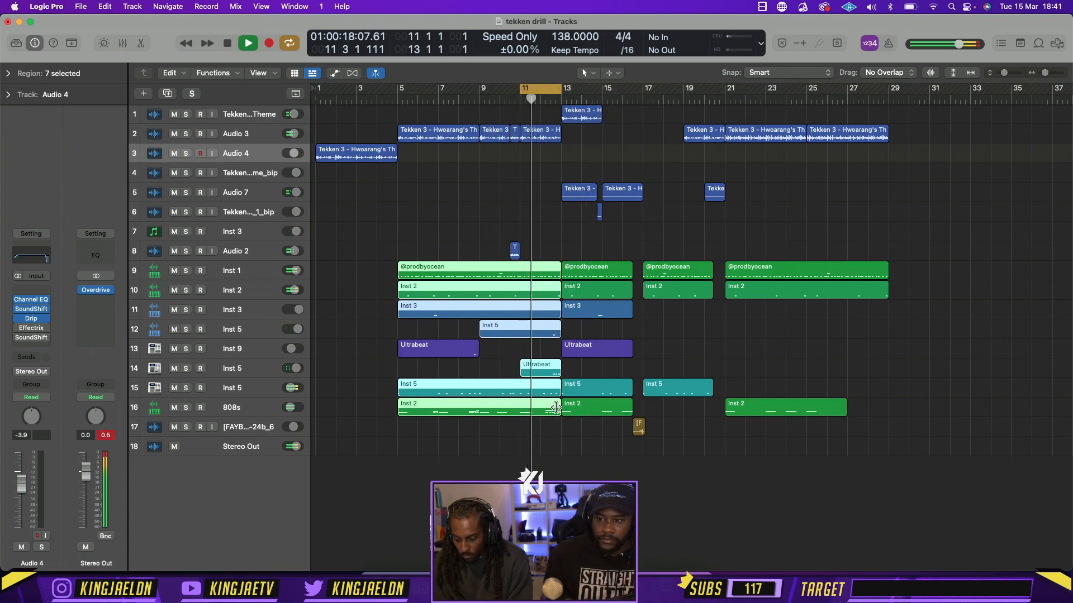
Try moving the boundary between the first two 808s regions to the middle of bar 12, and undo it
{"action": "left_click_drag", "start_coordinate": [560, 411], "coordinate": [551, 408]}
{"action": "key", "text": "space"}
{"action": "key", "text": "space"}
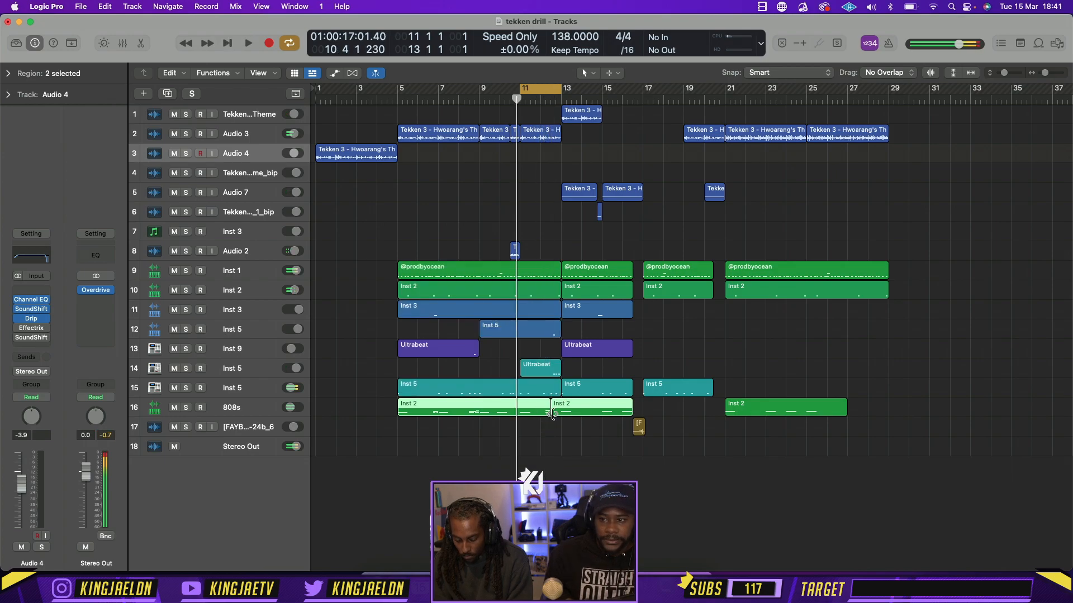
{"action": "key", "text": "super+z"}
{"action": "key", "text": "space"}
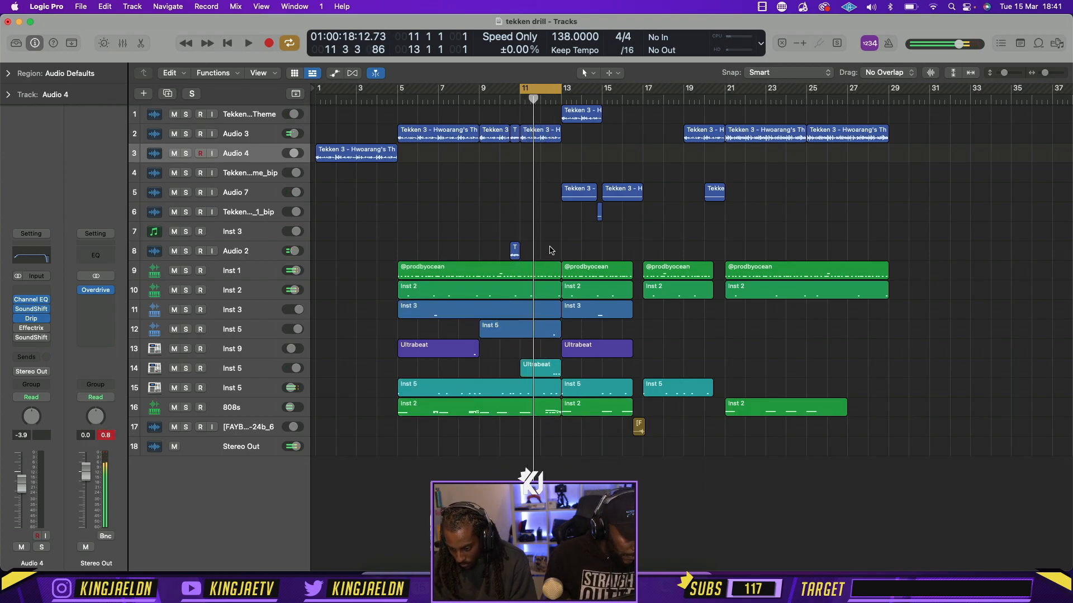
Shorten the first-section regions on tracks 9 to 12 to end midway through bar 12, and play the result
{"action": "left_click_drag", "start_coordinate": [551, 251], "coordinate": [621, 374]}
{"action": "key", "text": "super+z"}
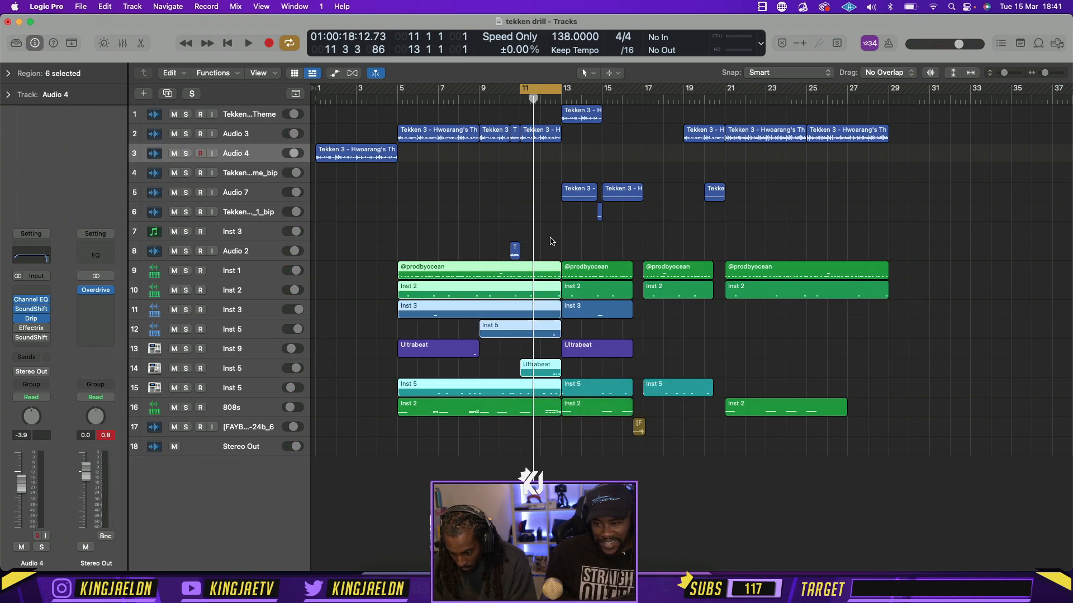
{"action": "left_click_drag", "start_coordinate": [550, 241], "coordinate": [546, 336]}
{"action": "key", "text": "space"}
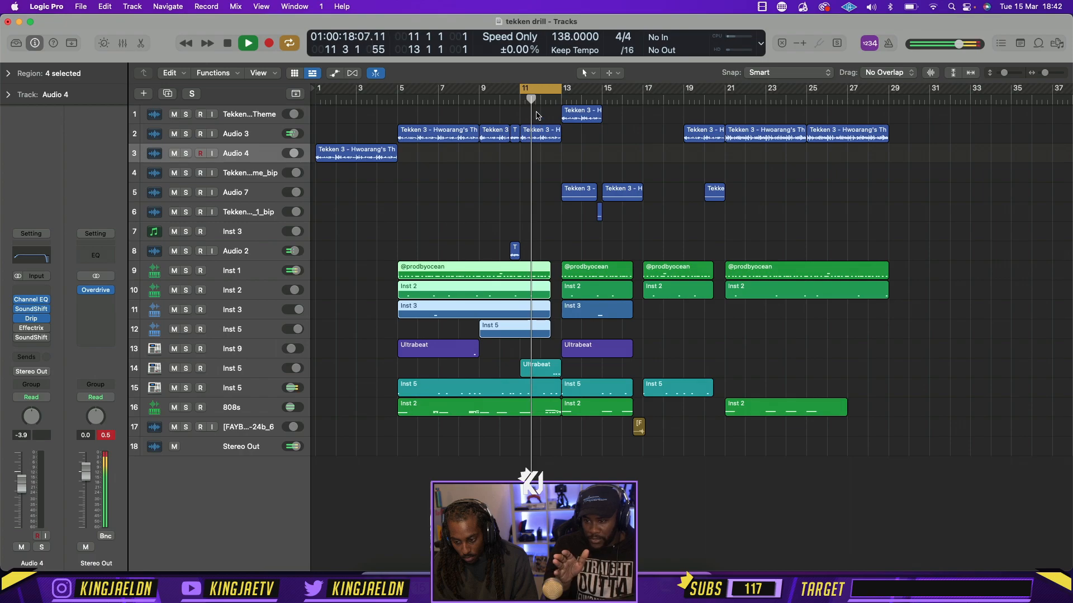
Turn off cycling and move track 14's Ultrabeat region from bar 11 to bar 15
{"action": "key", "text": "c"}
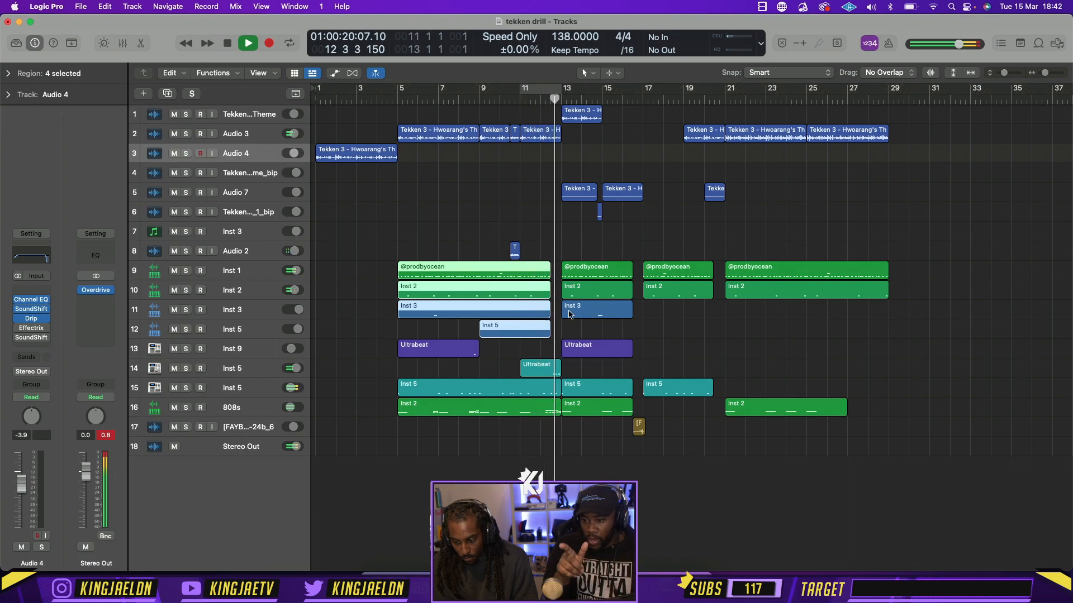
{"action": "left_click_drag", "start_coordinate": [548, 372], "coordinate": [630, 373]}
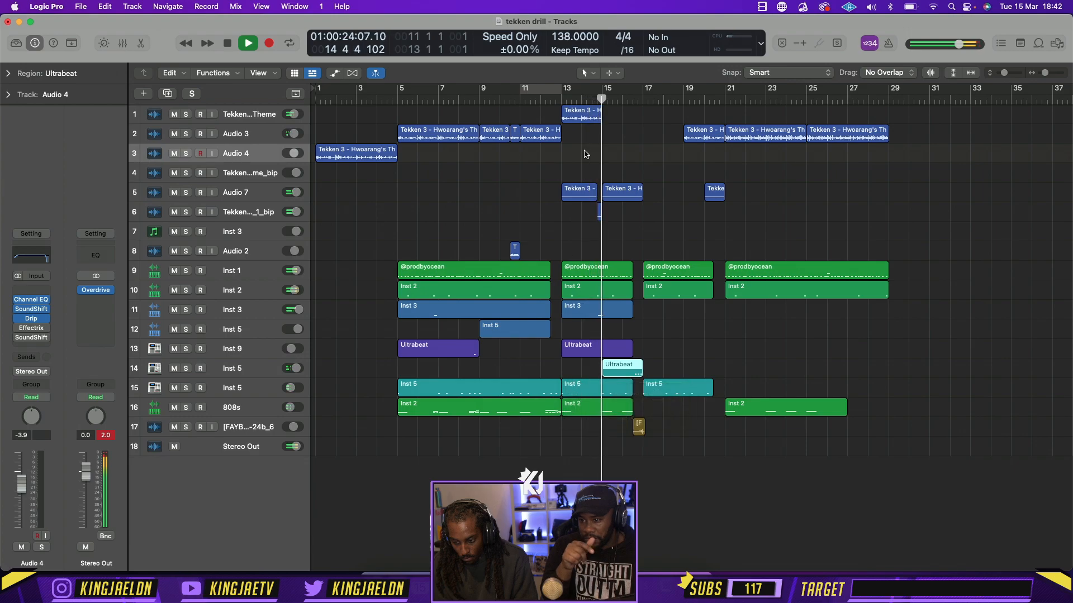
{"action": "key", "text": "space"}
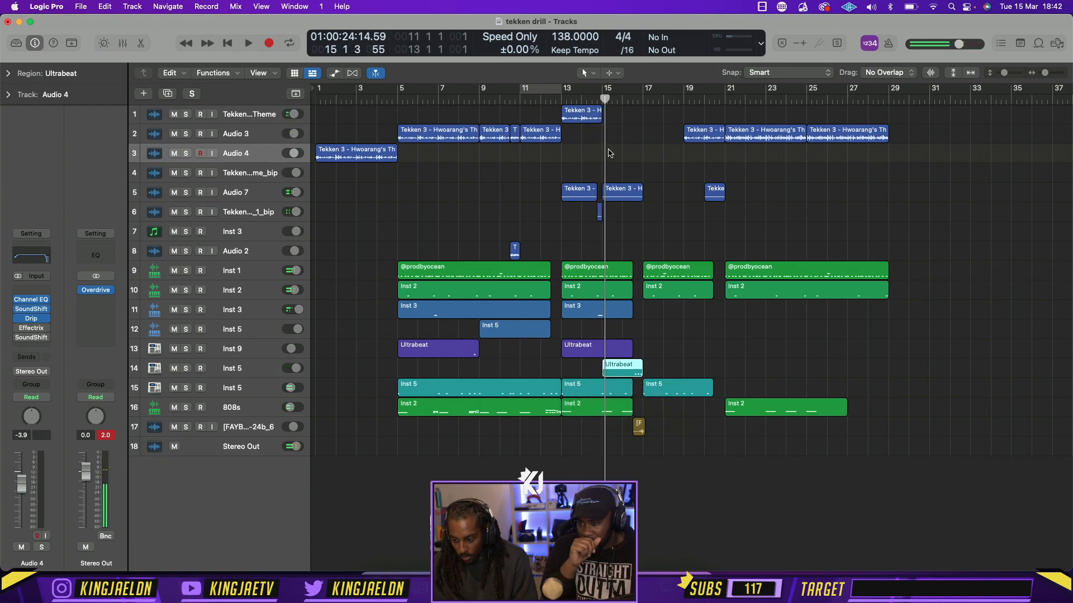
Delete the top track's Tekken region at bar 13 and move track 14's Ultrabeat region to bar 19
{"action": "left_click", "coordinate": [577, 121]}
{"action": "left_click", "coordinate": [550, 101]}
{"action": "key", "text": "space"}
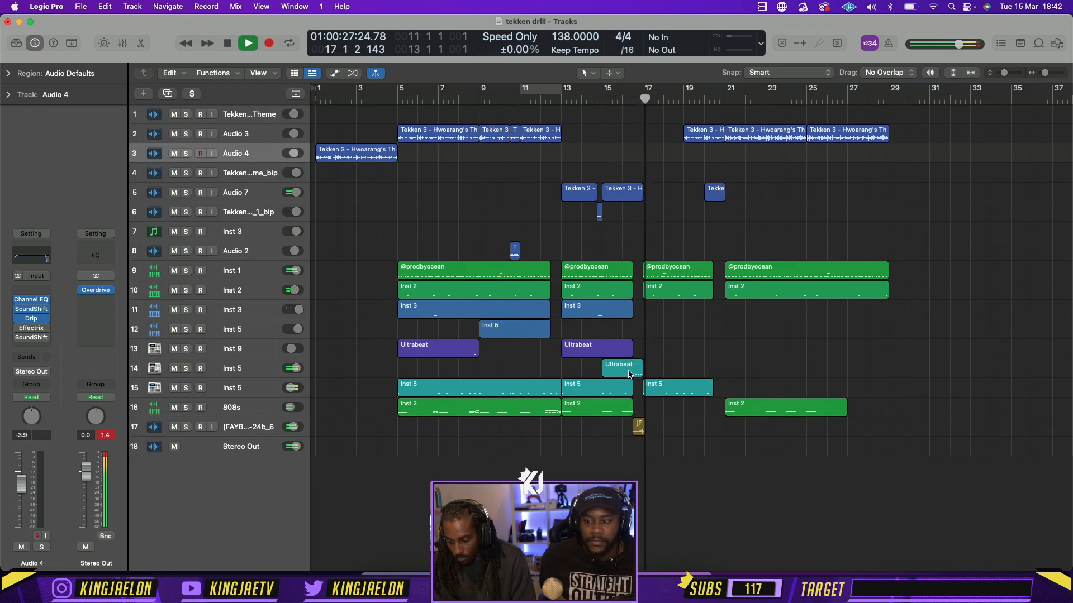
{"action": "left_click_drag", "start_coordinate": [629, 373], "coordinate": [709, 371]}
{"action": "key", "text": "space"}
{"action": "key", "text": "super+z"}
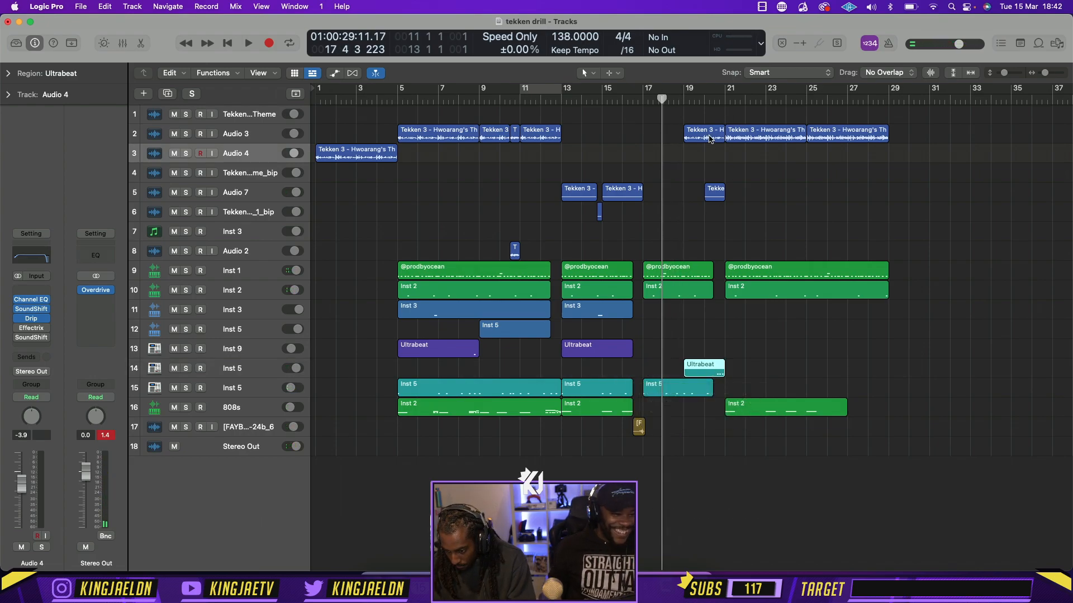
Copy Audio 3's Tekken region at bar 19 to bar 17 and play from bar 13
{"action": "left_click_drag", "start_coordinate": [710, 140], "coordinate": [668, 135]}
{"action": "left_click", "coordinate": [563, 96]}
{"action": "key", "text": "space"}
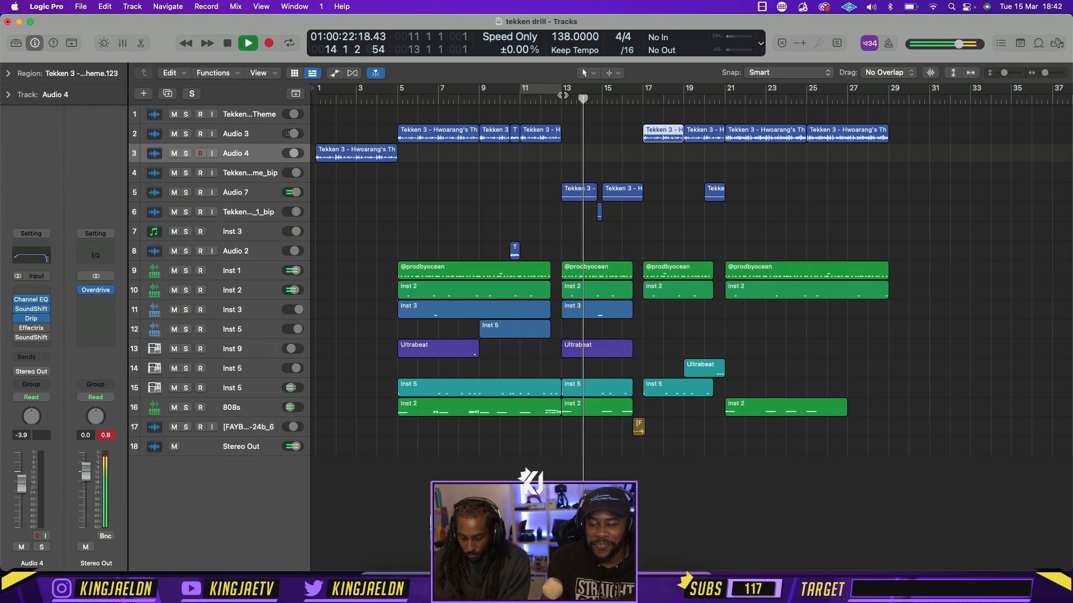
Undo the Tekken copy at bar 17, the Ultrabeat move to bar 19 and the deletion of the bar 13 Tekken region
{"action": "key", "text": "super+z"}
{"action": "key", "text": "super+z"}
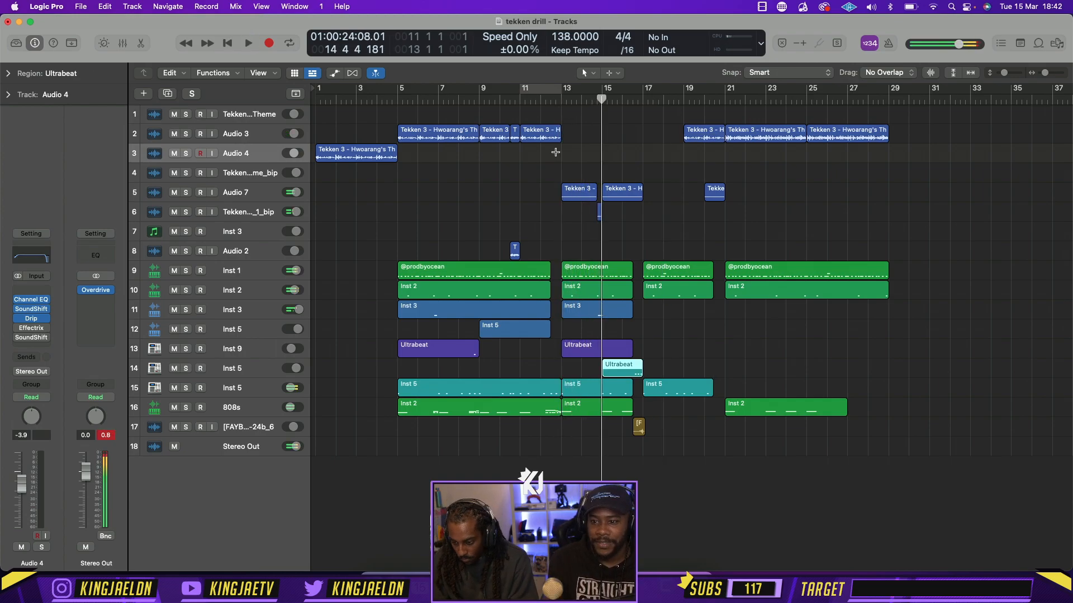
{"action": "key", "text": "super+z"}
Move the top track's Tekken region from bar 13 to bar 17 and track 14's Ultrabeat region to bar 19, and audition the section
{"action": "left_click_drag", "start_coordinate": [579, 116], "coordinate": [662, 116]}
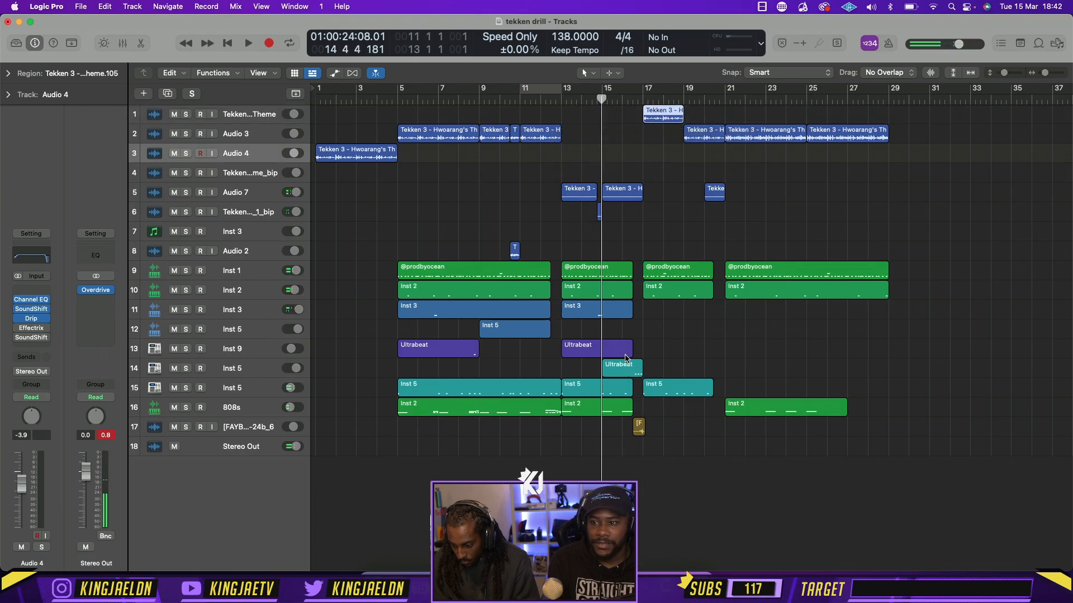
{"action": "left_click_drag", "start_coordinate": [625, 373], "coordinate": [707, 373]}
{"action": "key", "text": "space"}
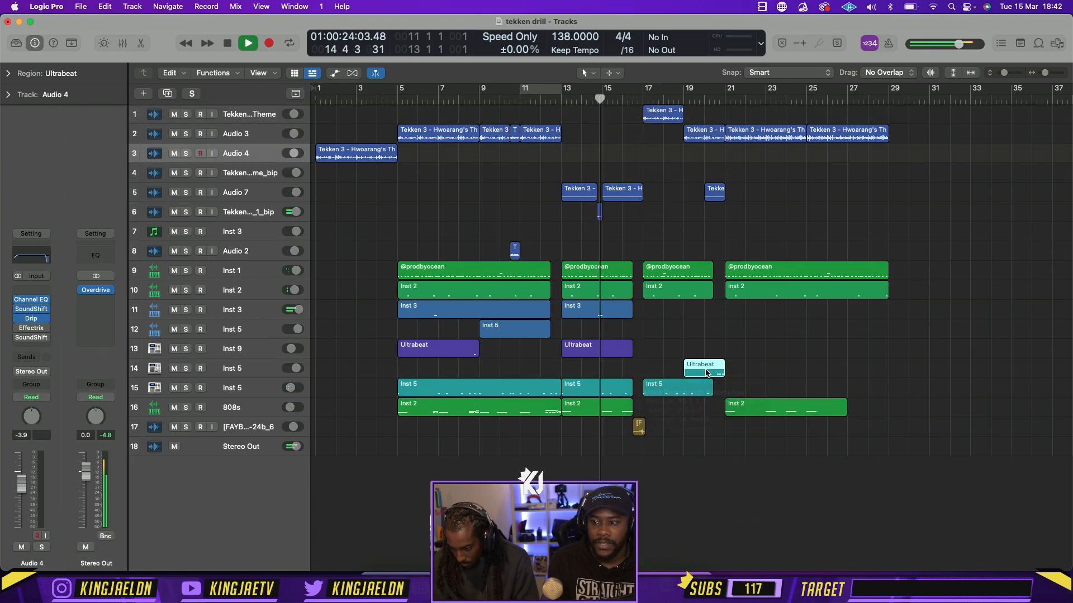
{"action": "key", "text": "space"}
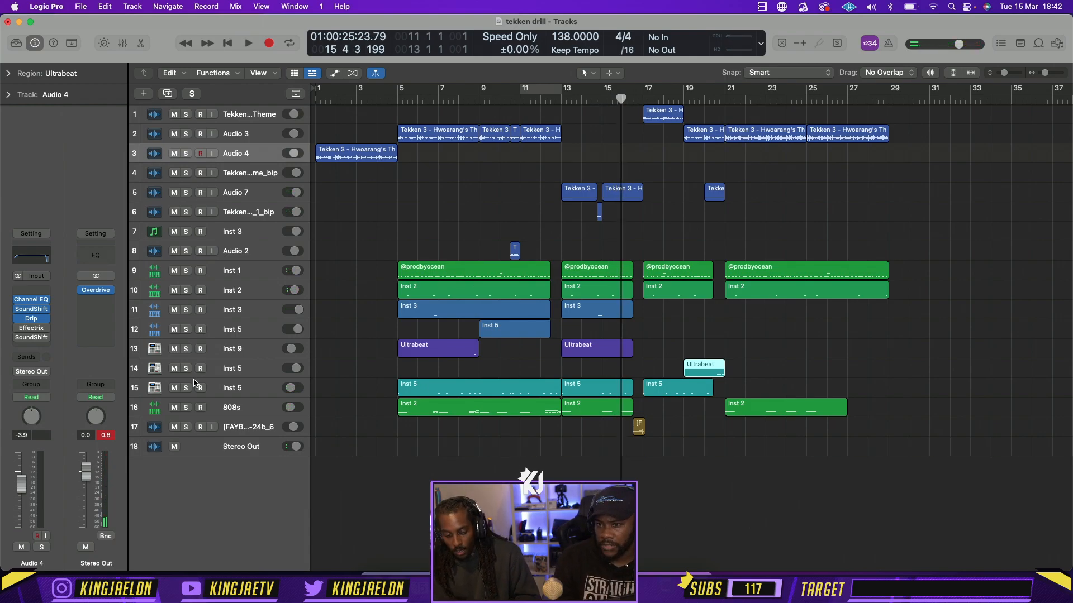
Insert SoundShifter Pitch on the Stereo Out track, cycle bars 1 to 29, and set the plug-in's transposition to 1 semitone
{"action": "left_click", "coordinate": [224, 447]}
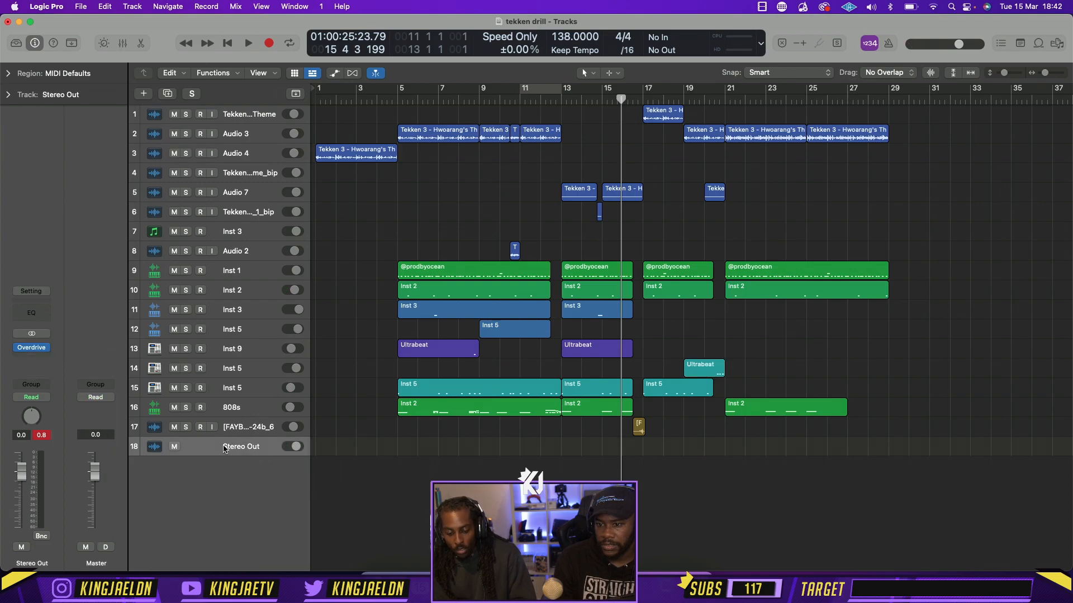
{"action": "left_click", "coordinate": [37, 354]}
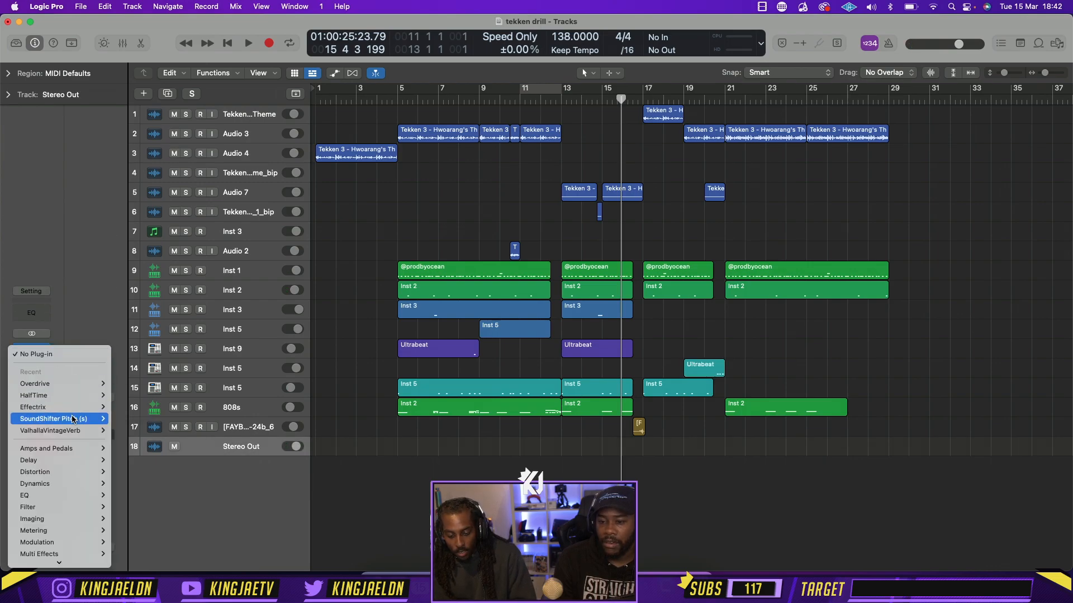
{"action": "left_click", "coordinate": [123, 419]}
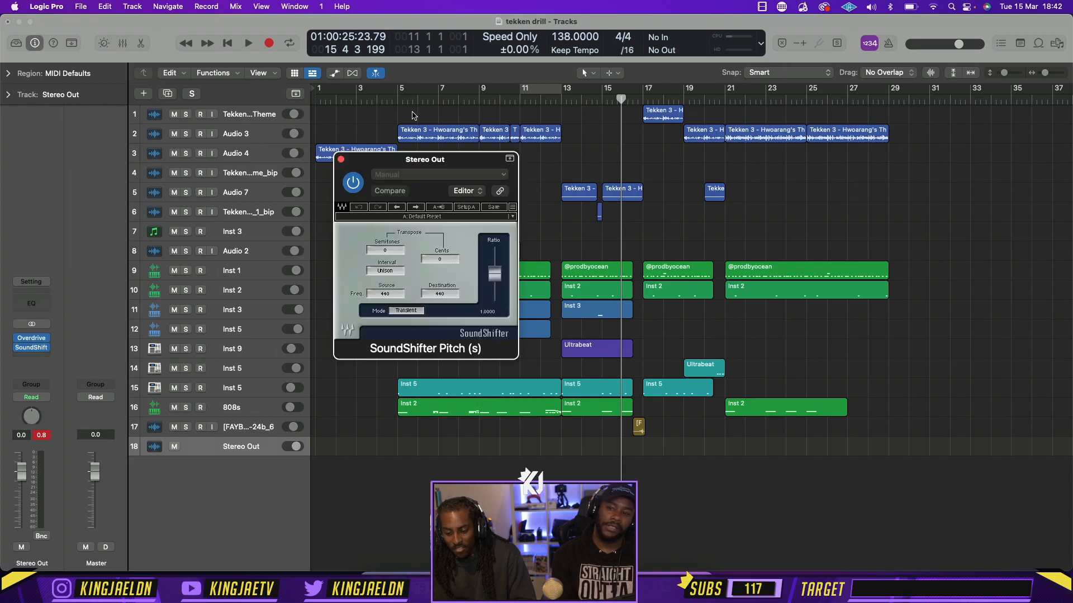
{"action": "left_click_drag", "start_coordinate": [318, 93], "coordinate": [889, 96]}
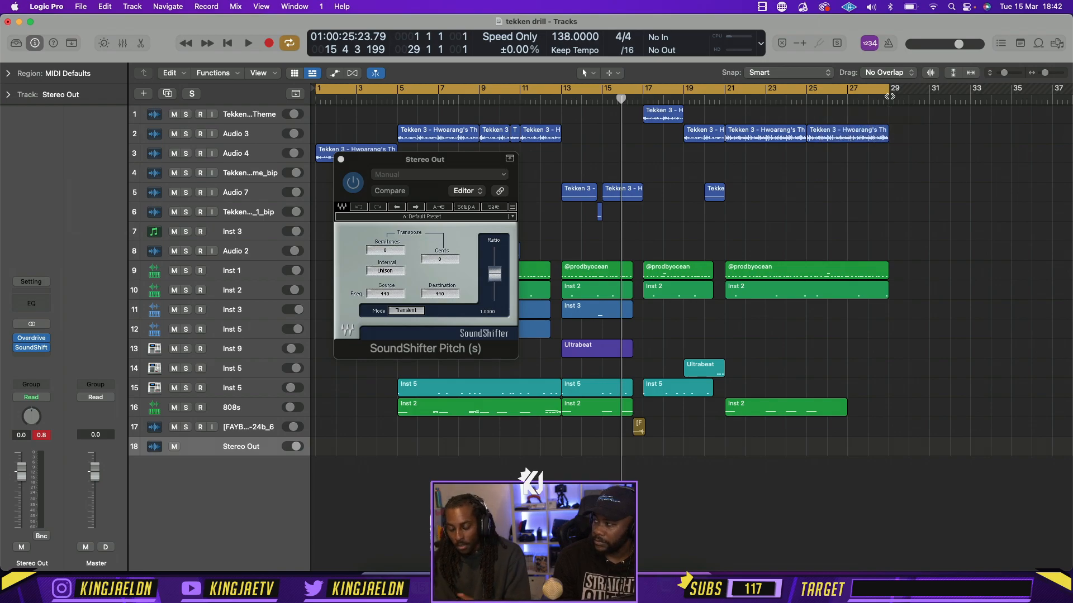
{"action": "left_click", "coordinate": [397, 252]}
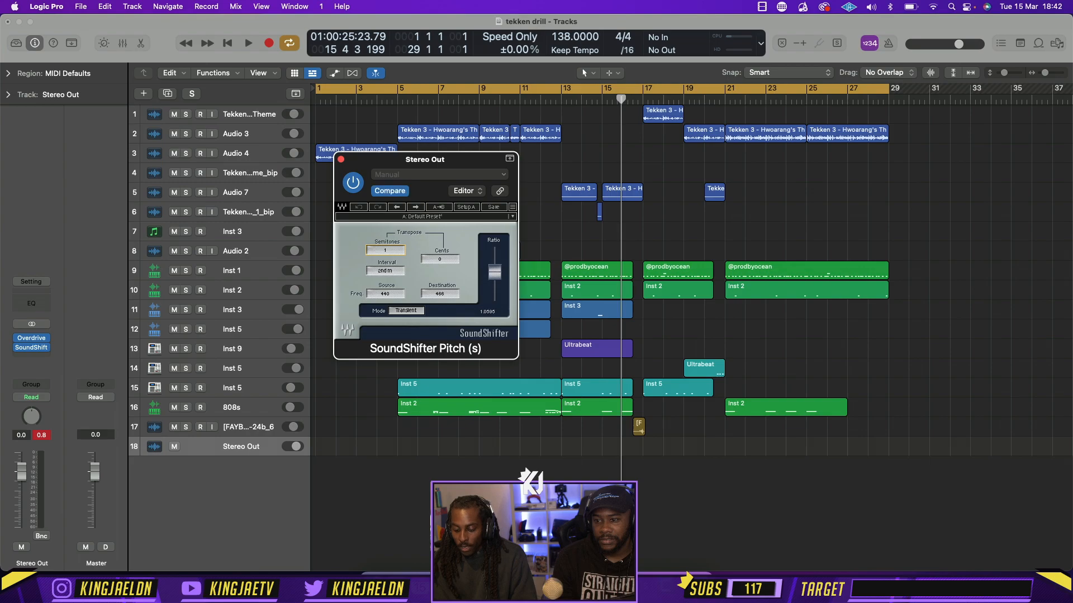
Switch to Chrome and run a Google image search for "ableton"
{"action": "key", "text": "super+Tab"}
{"action": "left_click", "coordinate": [471, 75]}
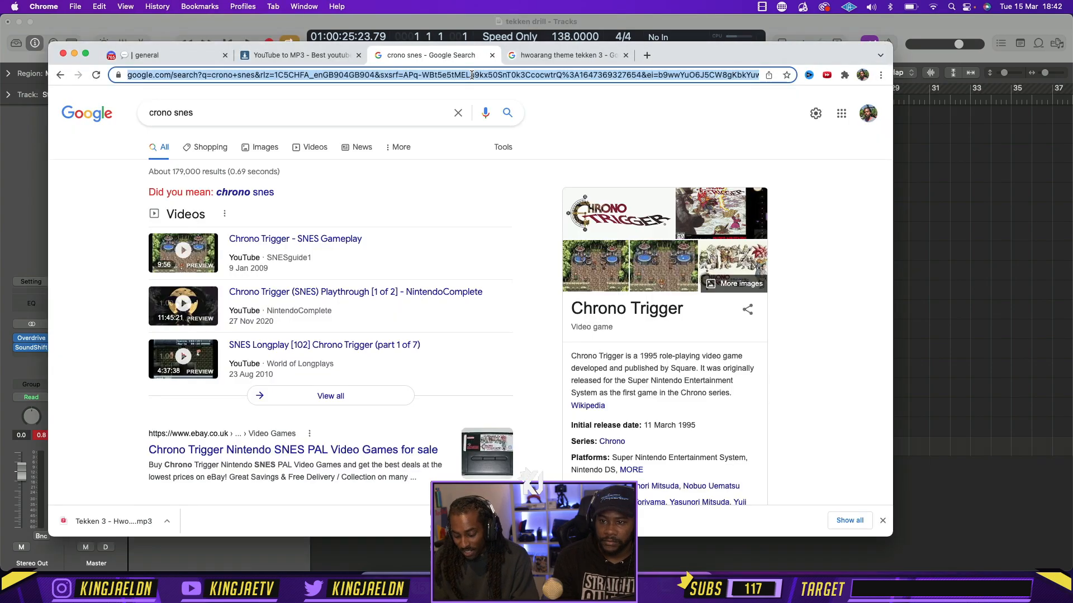
{"action": "type", "text": "ableton"}
{"action": "key", "text": "Return"}
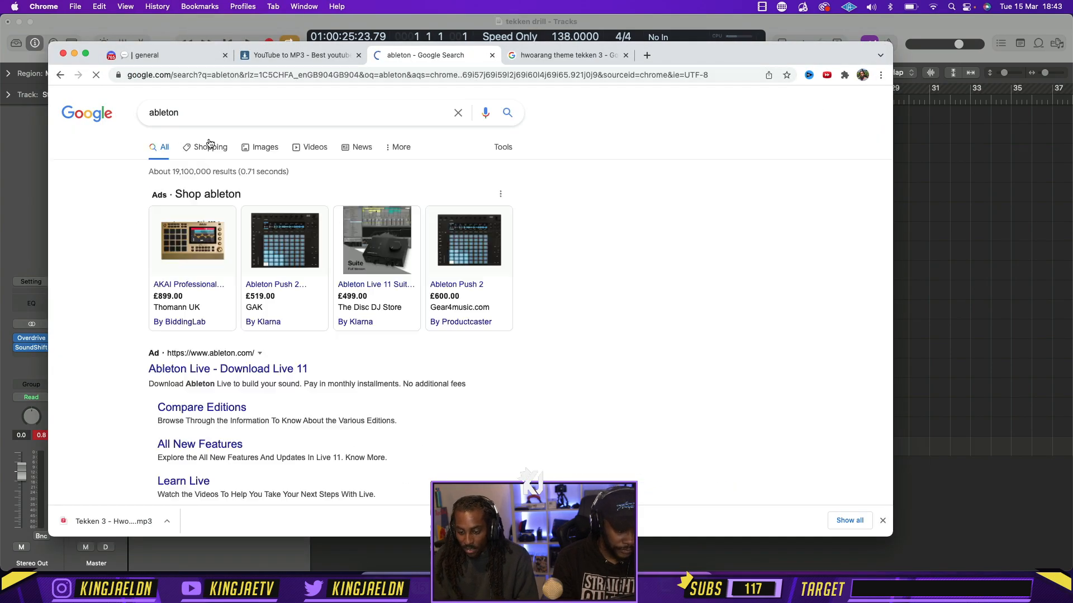
{"action": "left_click", "coordinate": [261, 151]}
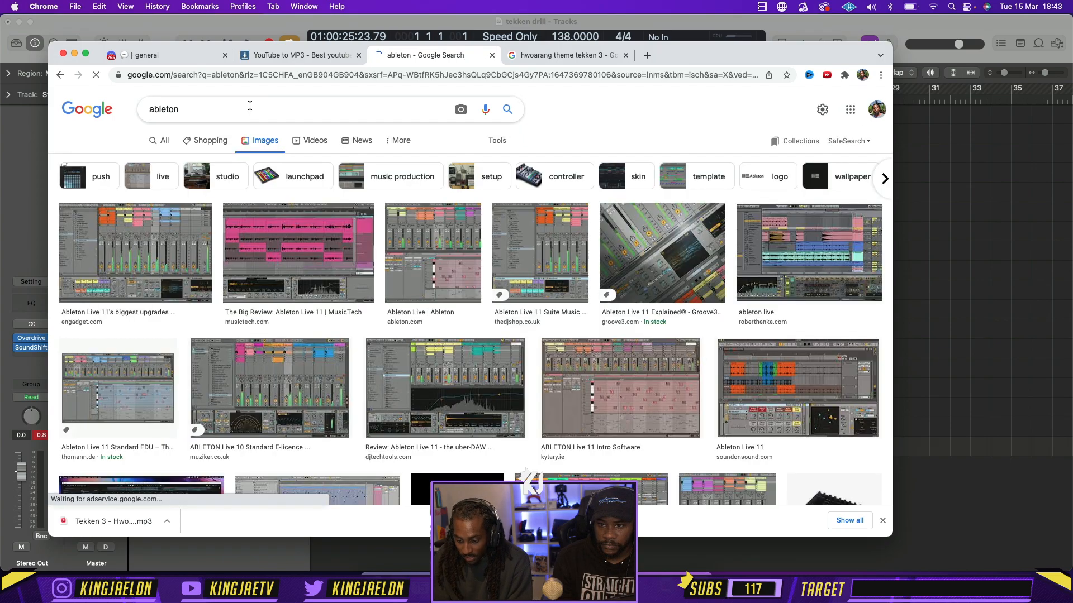
Preview the Ableton Live 10 Standard and Ableton Live interface images and examine further image results for other layouts
{"action": "scroll", "coordinate": [162, 255], "scroll_direction": "down", "scroll_amount": 1}
{"action": "left_click", "coordinate": [269, 369]}
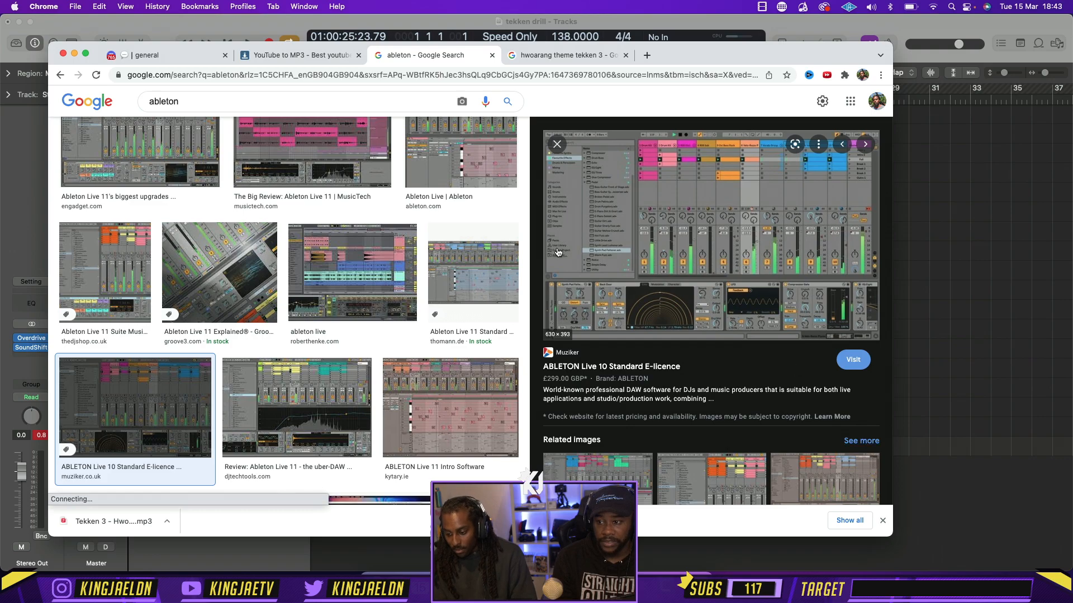
{"action": "scroll", "coordinate": [470, 223], "scroll_direction": "up", "scroll_amount": 2}
{"action": "left_click", "coordinate": [470, 223]}
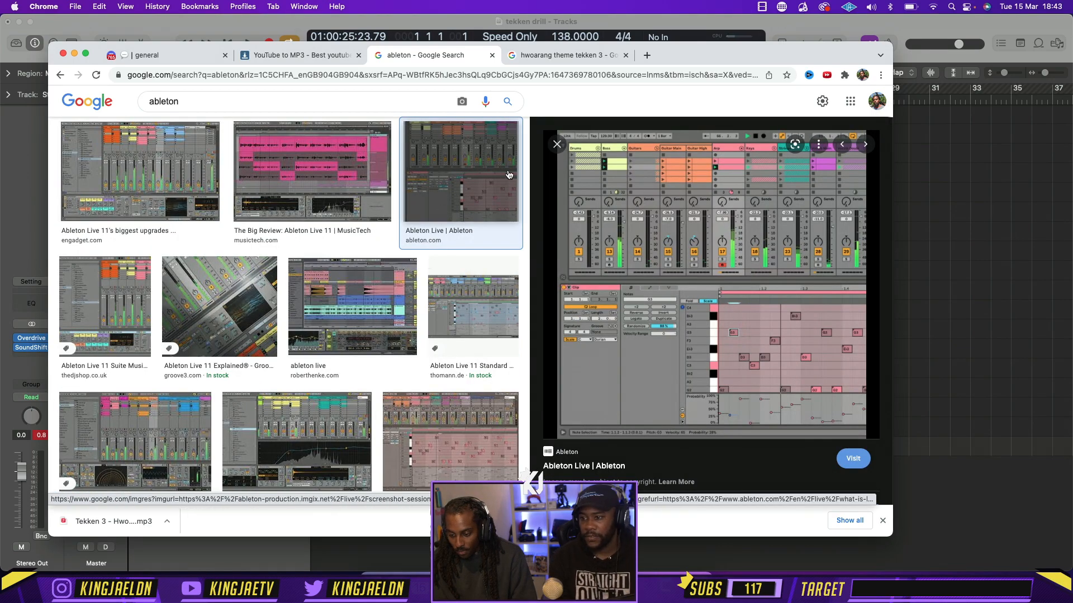
{"action": "left_click", "coordinate": [557, 145]}
{"action": "scroll", "coordinate": [631, 291], "scroll_direction": "down", "scroll_amount": 4}
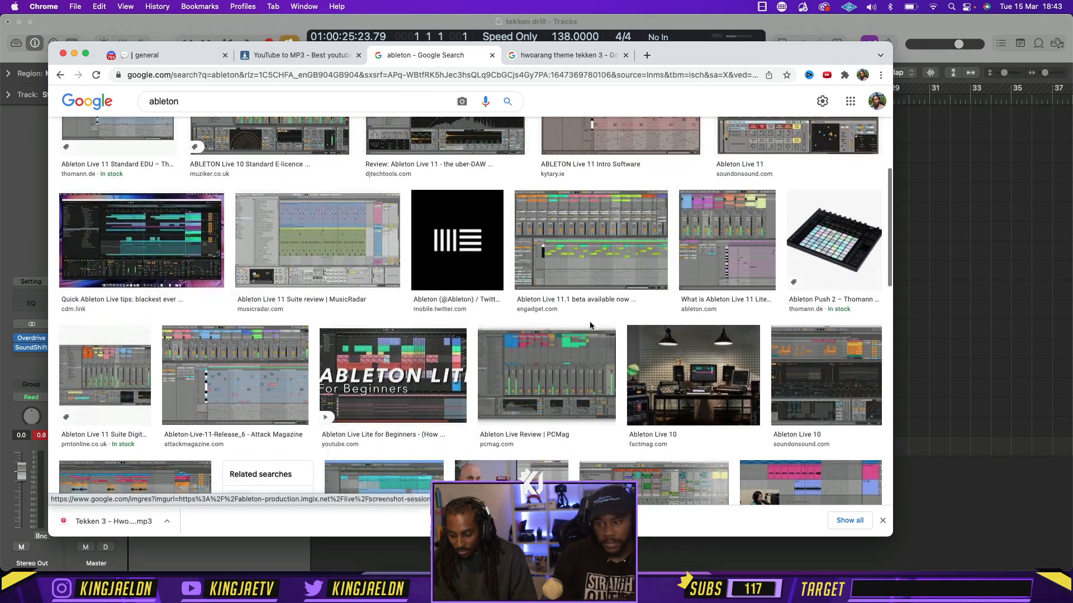
{"action": "scroll", "coordinate": [609, 307], "scroll_direction": "down", "scroll_amount": 6}
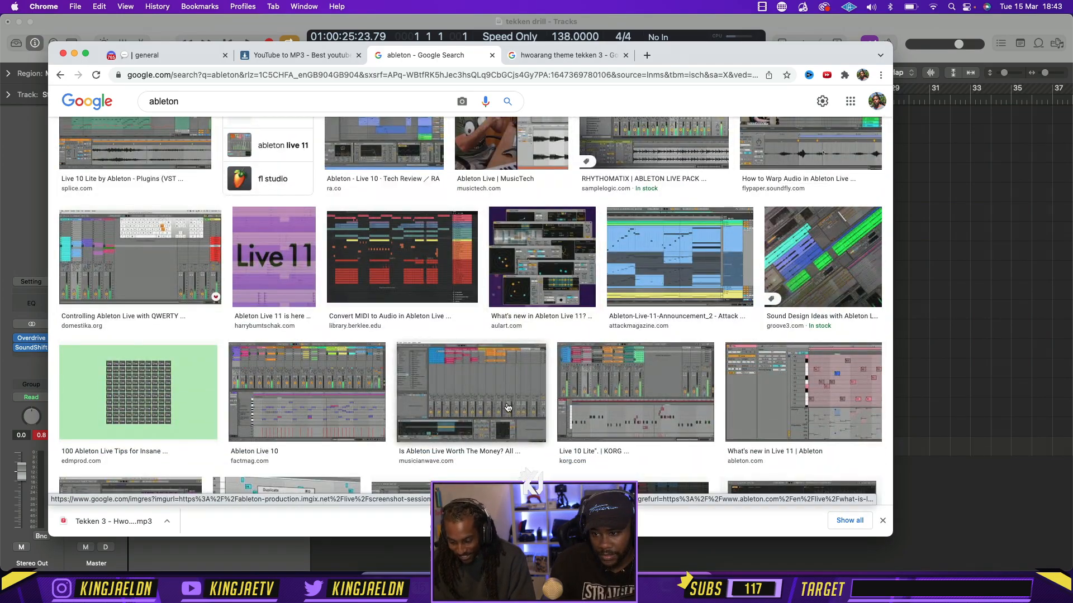
{"action": "scroll", "coordinate": [503, 386], "scroll_direction": "down", "scroll_amount": 5}
{"action": "scroll", "coordinate": [501, 390], "scroll_direction": "up", "scroll_amount": 12}
Search images for "ableton different interface" and preview the CDM Ableton Live redesign and the Ableton Live case study results
{"action": "left_click", "coordinate": [270, 104]}
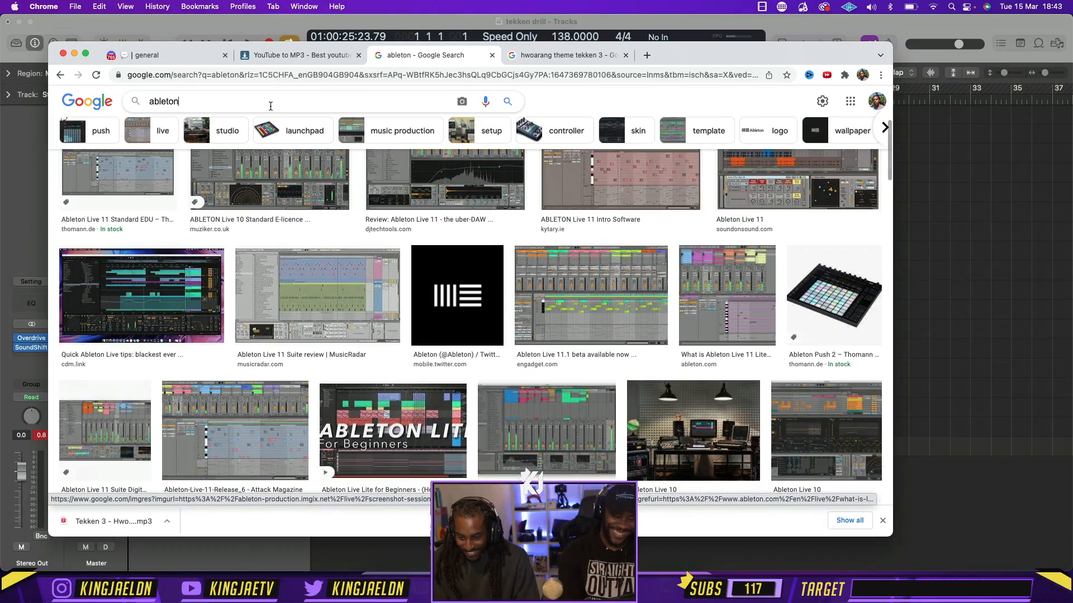
{"action": "type", "text": "different in"}
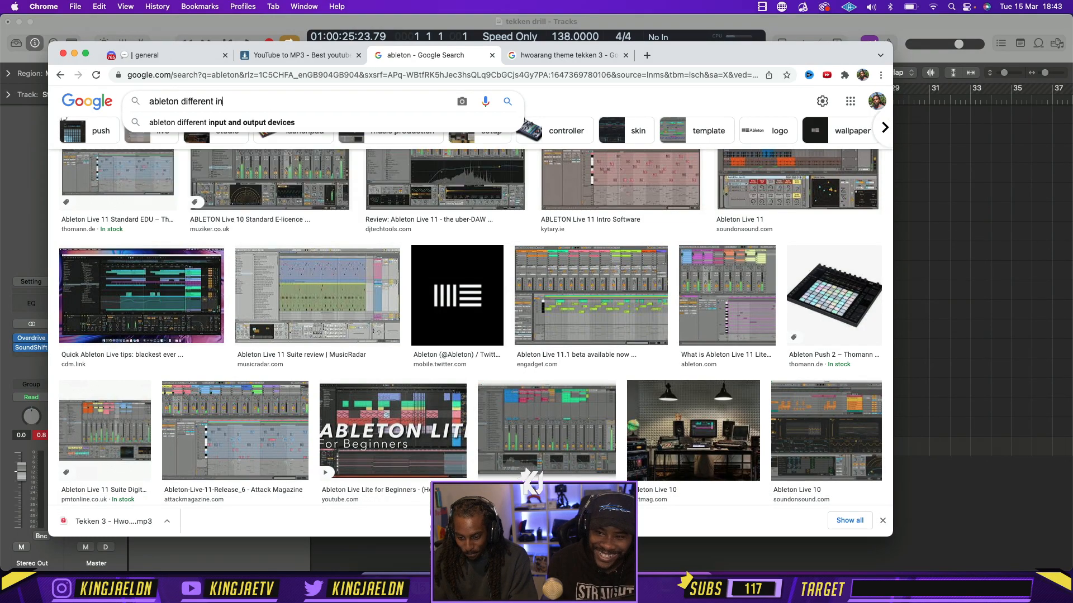
{"action": "type", "text": "terface"}
{"action": "key", "text": "Return"}
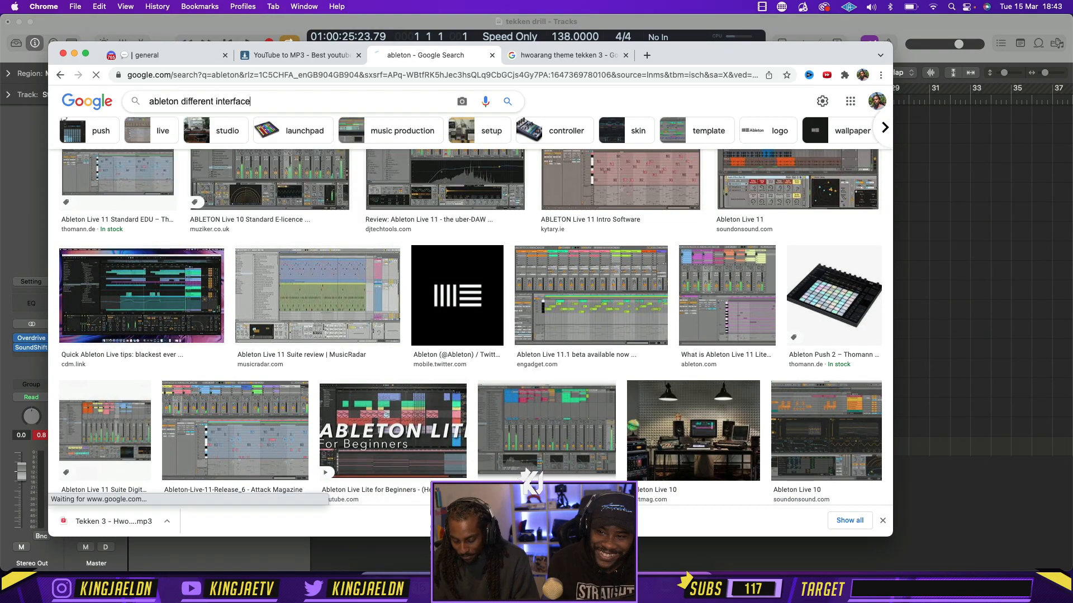
{"action": "left_click", "coordinate": [451, 261]}
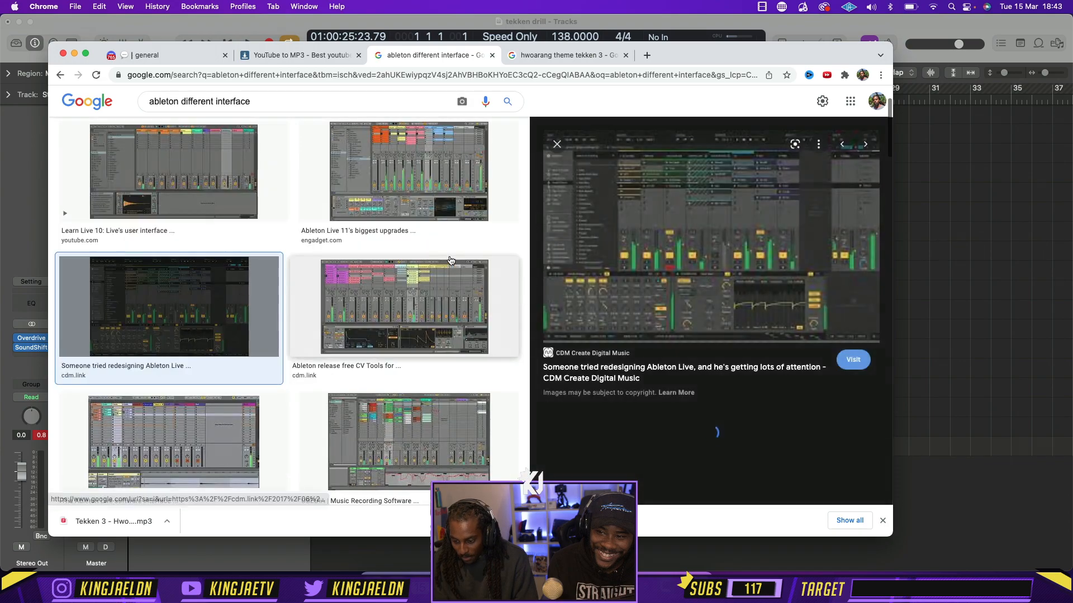
{"action": "left_click", "coordinate": [557, 147]}
{"action": "left_click", "coordinate": [668, 332]}
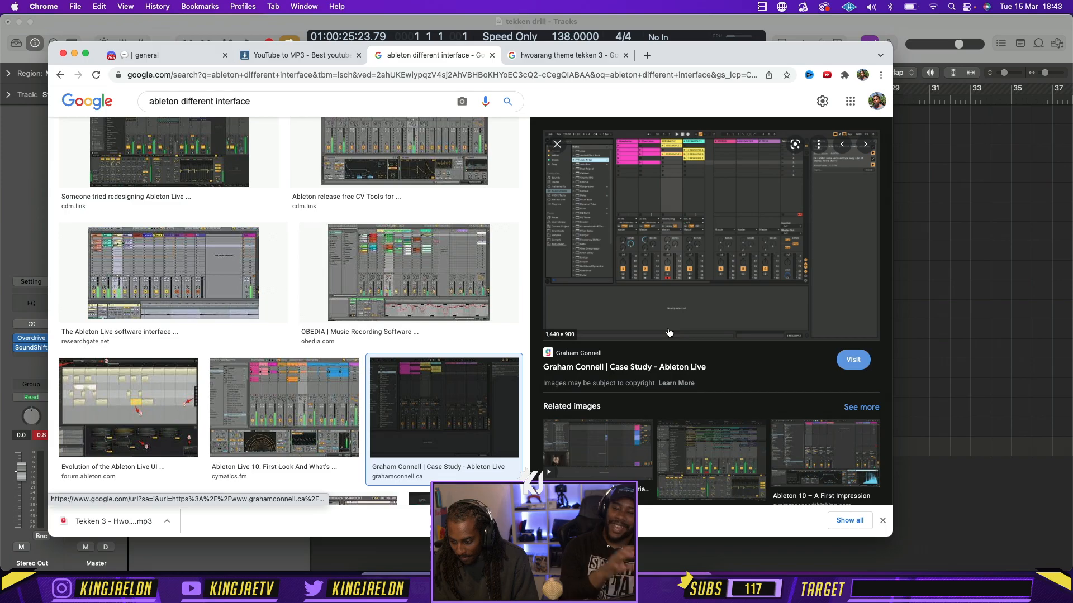
{"action": "left_click", "coordinate": [557, 145]}
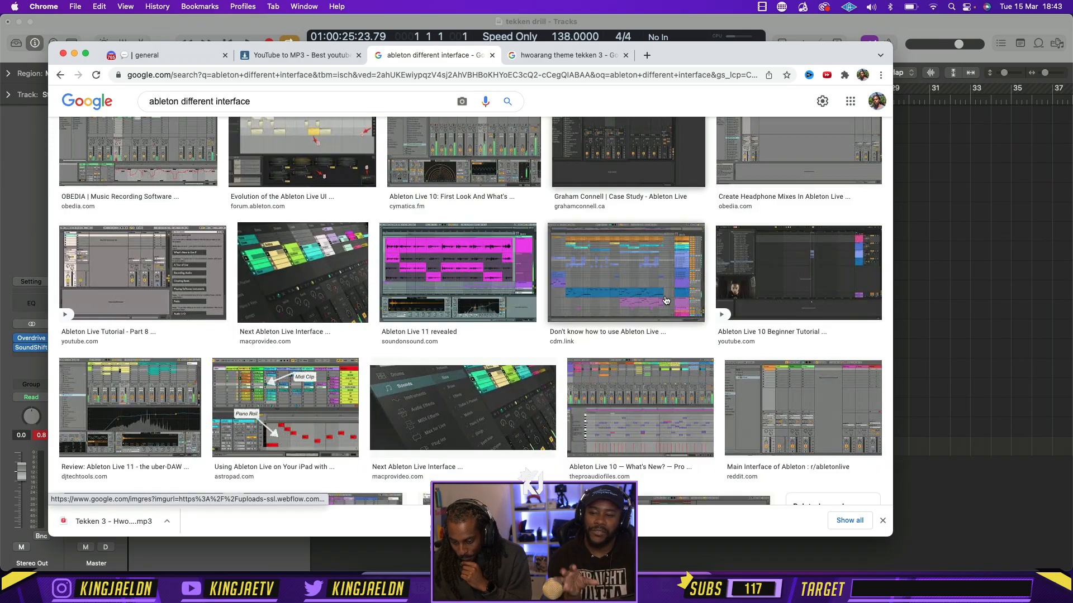
{"action": "scroll", "coordinate": [665, 300], "scroll_direction": "down", "scroll_amount": 10}
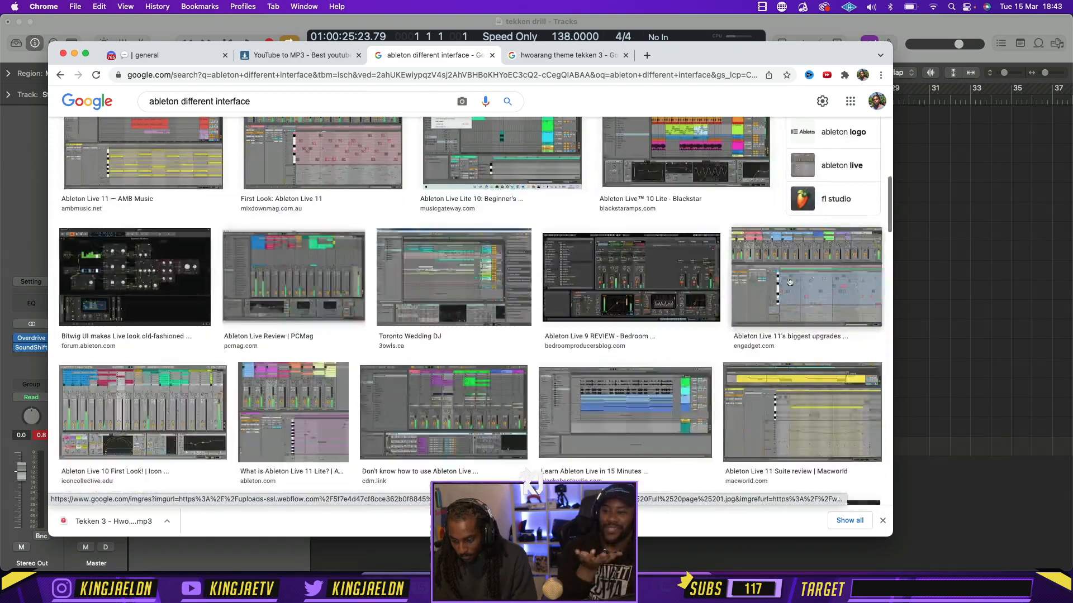
Return to Logic Pro, audition the beat with the Stereo Out SoundShifter at -1 semitone, and leave the plug-in bypassed and closed
{"action": "left_click", "coordinate": [897, 293]}
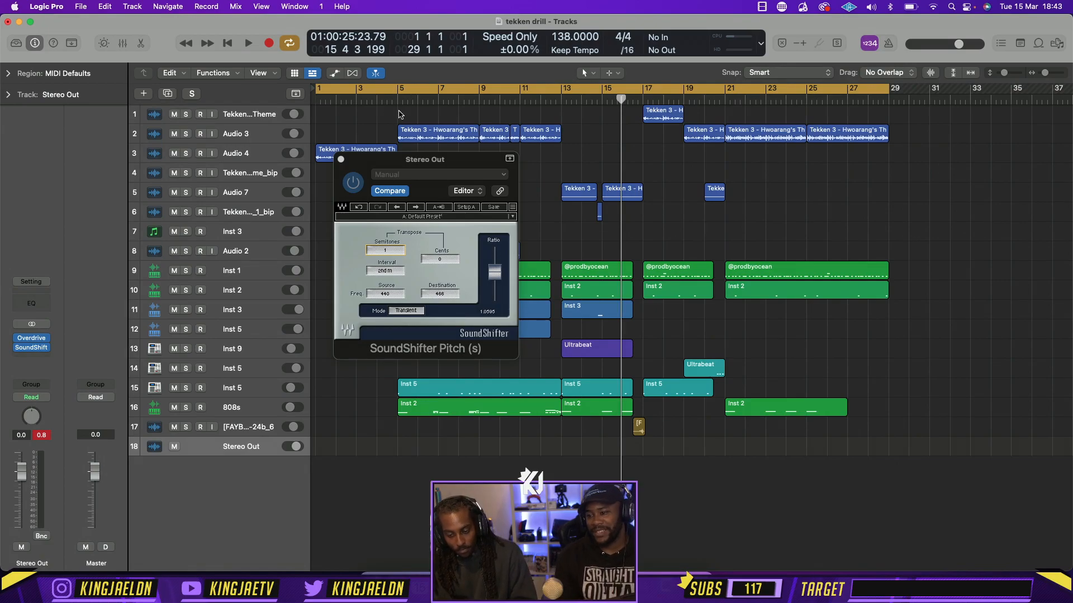
{"action": "key", "text": "space"}
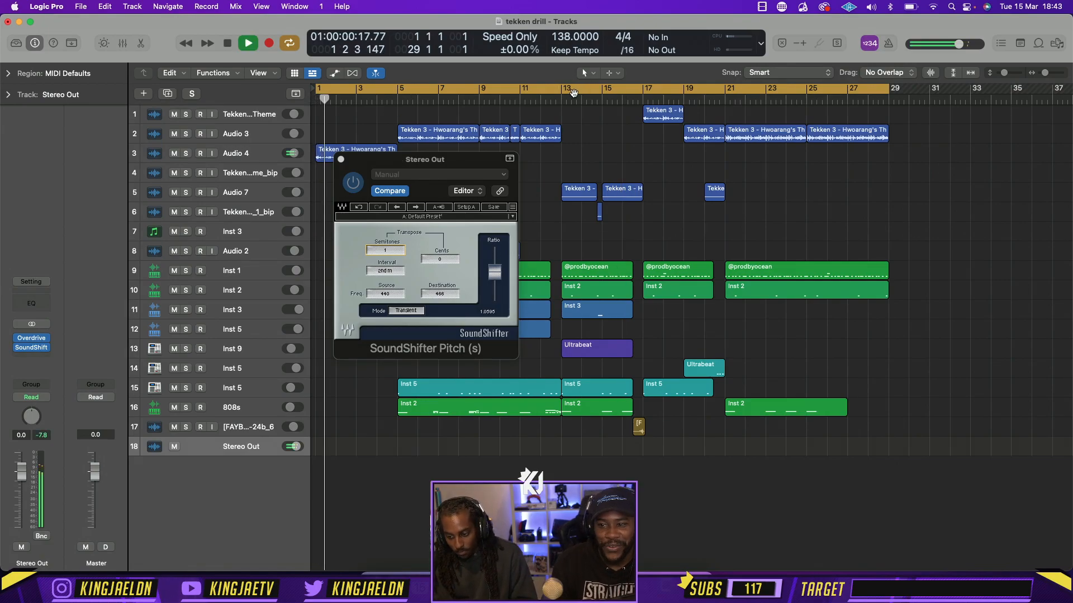
{"action": "left_click", "coordinate": [388, 250]}
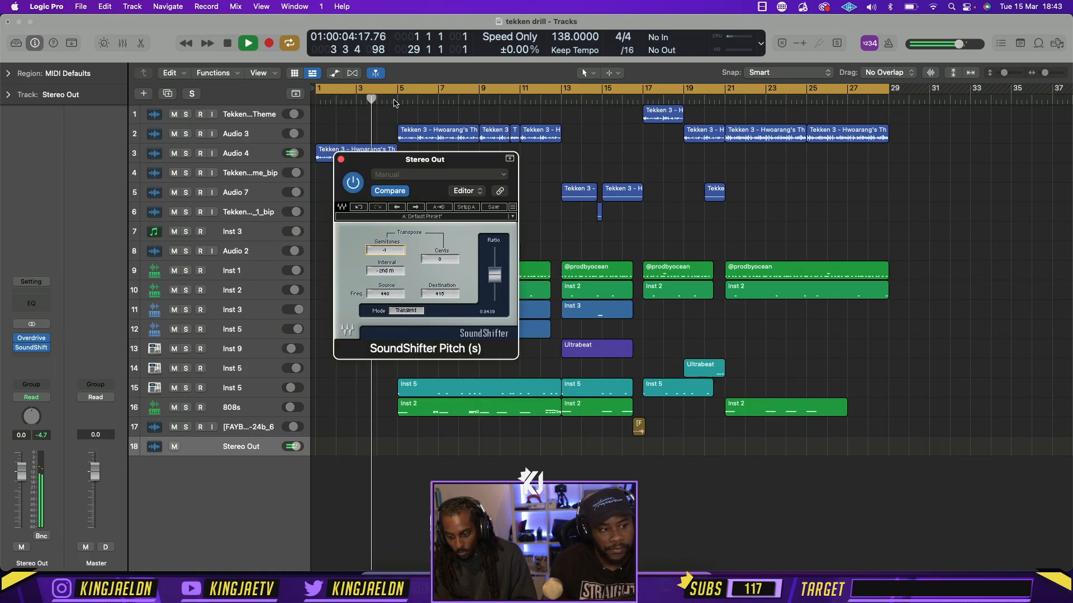
{"action": "left_click", "coordinate": [394, 103]}
{"action": "left_click", "coordinate": [392, 254]}
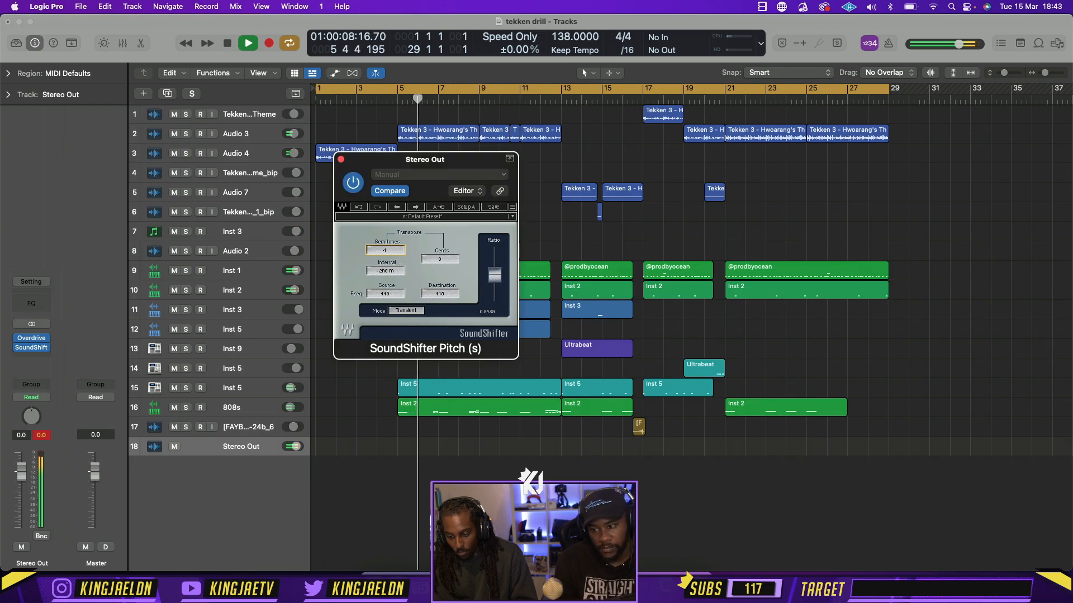
{"action": "left_click", "coordinate": [341, 160]}
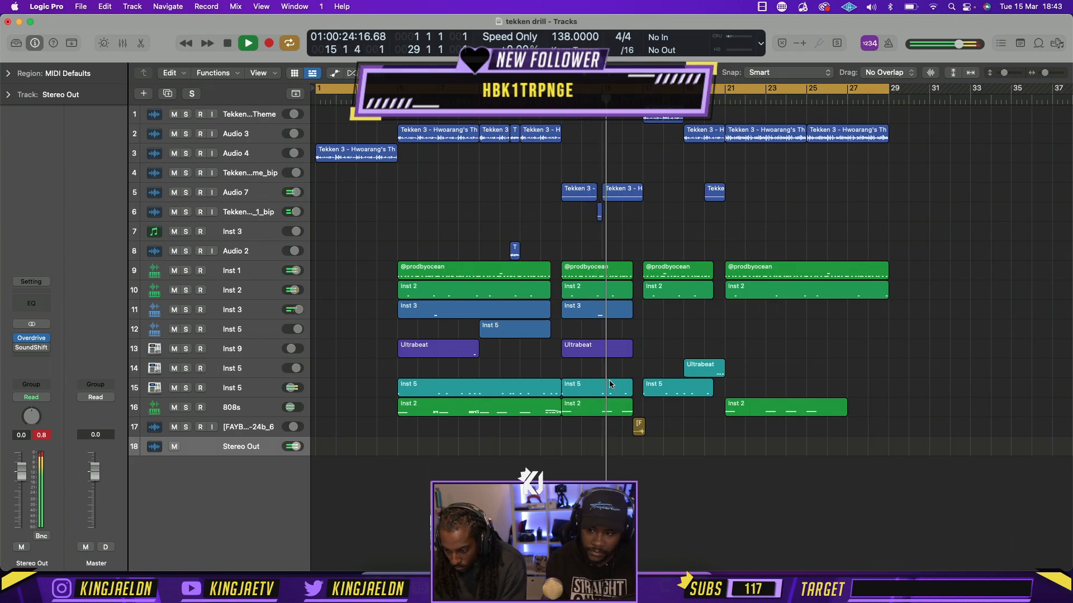
Turn off cycle playback and move the Tekken region at bar 17 from the top track to Audio 3
{"action": "left_click", "coordinate": [655, 89]}
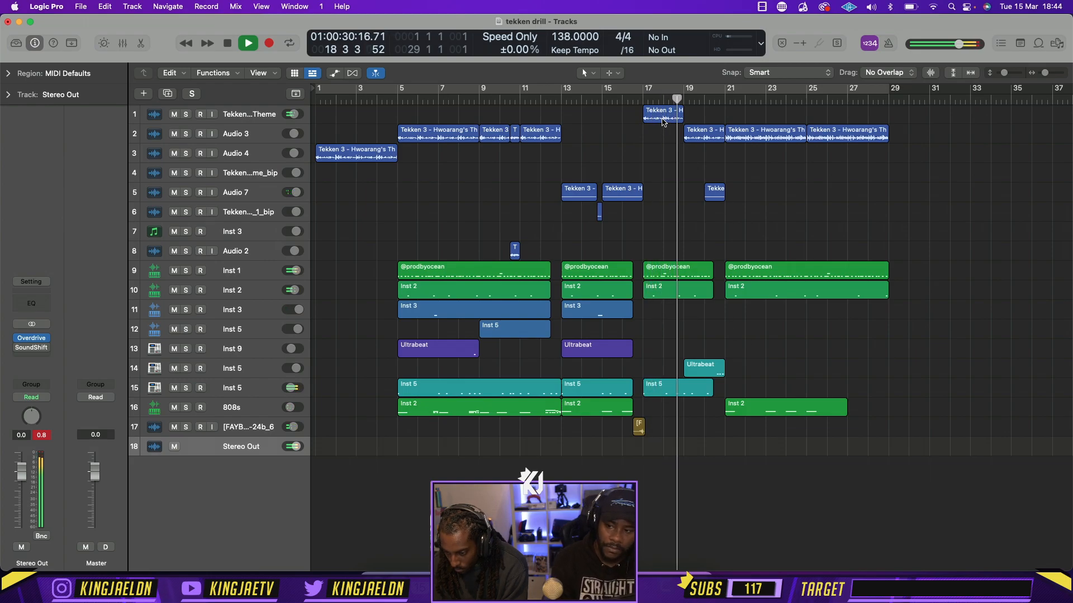
{"action": "mouse_move", "coordinate": [664, 117]}
{"action": "left_mouse_down"}
{"action": "mouse_move", "coordinate": [686, 138]}
{"action": "mouse_move", "coordinate": [674, 139]}
{"action": "mouse_move", "coordinate": [738, 137]}
{"action": "mouse_move", "coordinate": [659, 134]}
{"action": "left_mouse_up"}
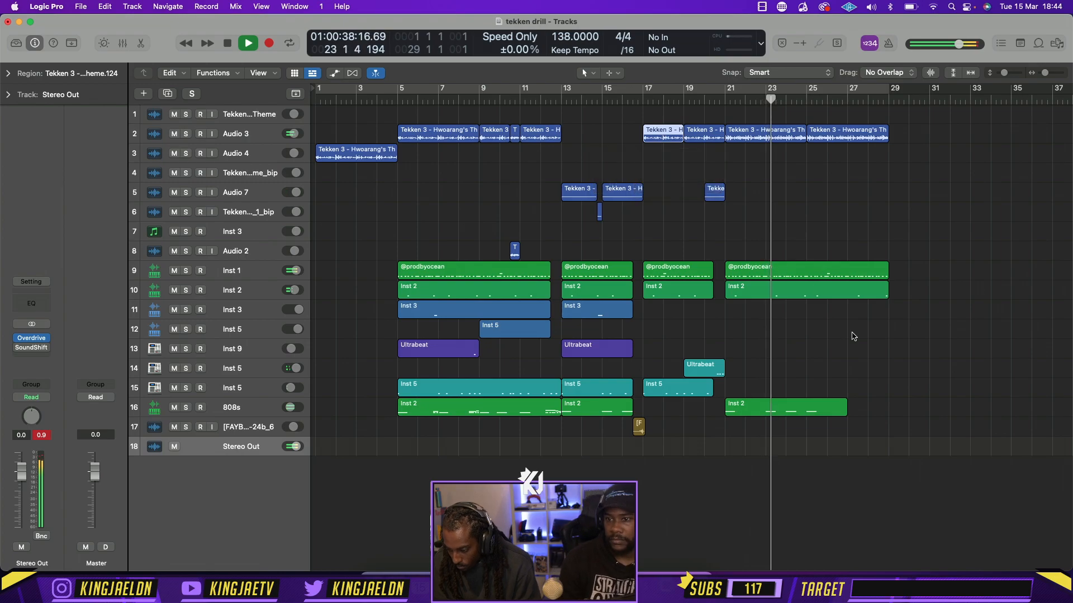
Shorten the 808s region at bar 21 to end at bar 25 and repeat it once up to bar 29
{"action": "left_click", "coordinate": [852, 336]}
{"action": "left_click_drag", "start_coordinate": [843, 415], "coordinate": [803, 414]}
{"action": "key", "text": "super+r"}
{"action": "left_click", "coordinate": [877, 436]}
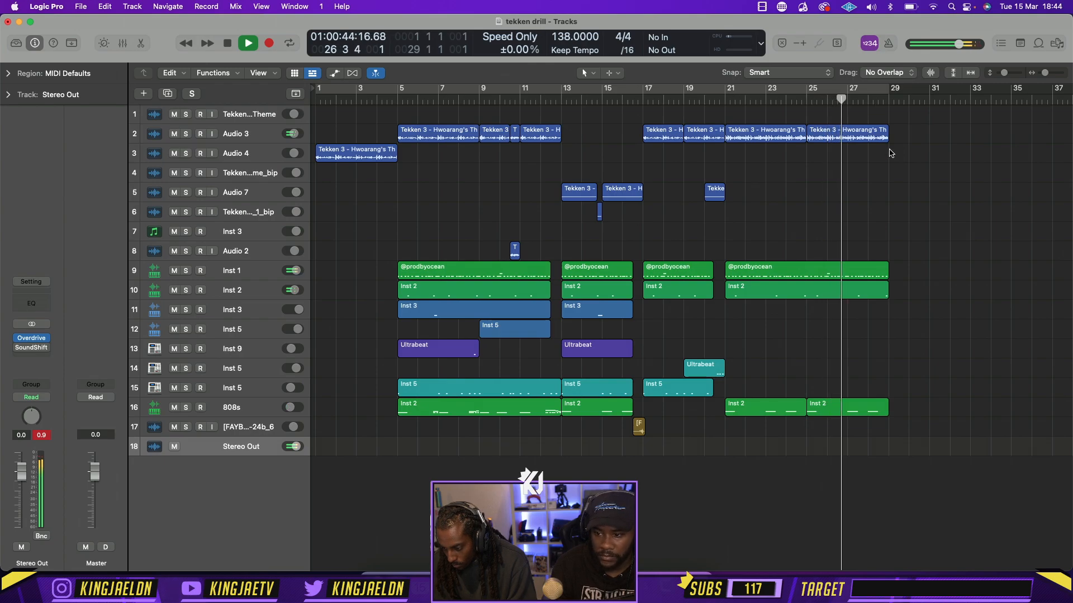
Trim the last Inst 1 and Inst 2 regions to end halfway through bar 28, and set the cycle range to bars 5 to 29
{"action": "left_click_drag", "start_coordinate": [876, 335], "coordinate": [878, 271]}
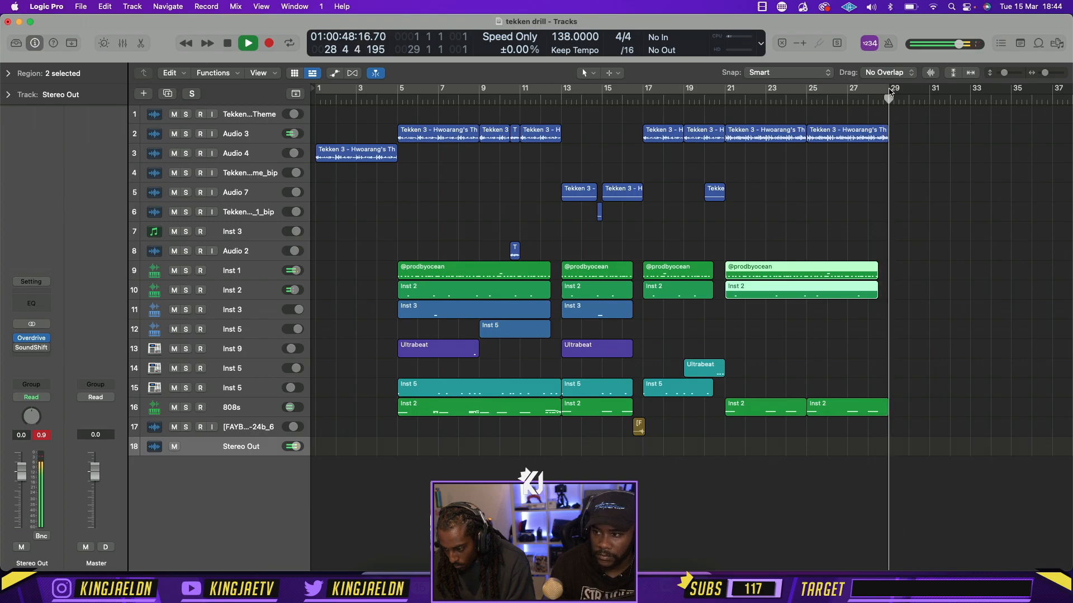
{"action": "left_click_drag", "start_coordinate": [888, 94], "coordinate": [398, 92]}
{"action": "key", "text": "space"}
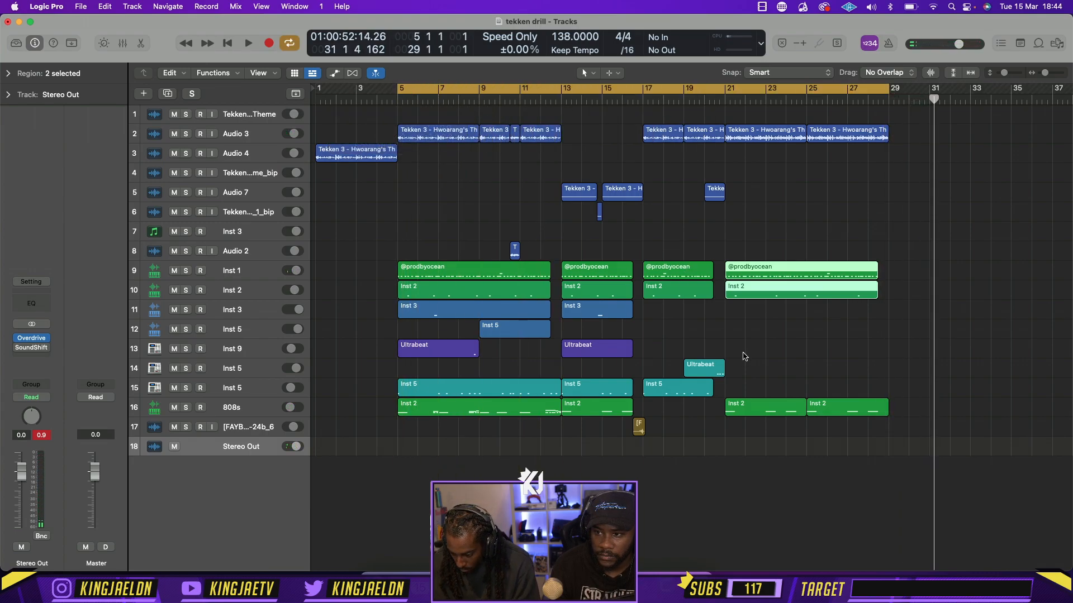
Copy track 17's JOKER FX region from the end of bar 16 to halfway through bar 28
{"action": "left_click_drag", "start_coordinate": [640, 431], "coordinate": [884, 434]}
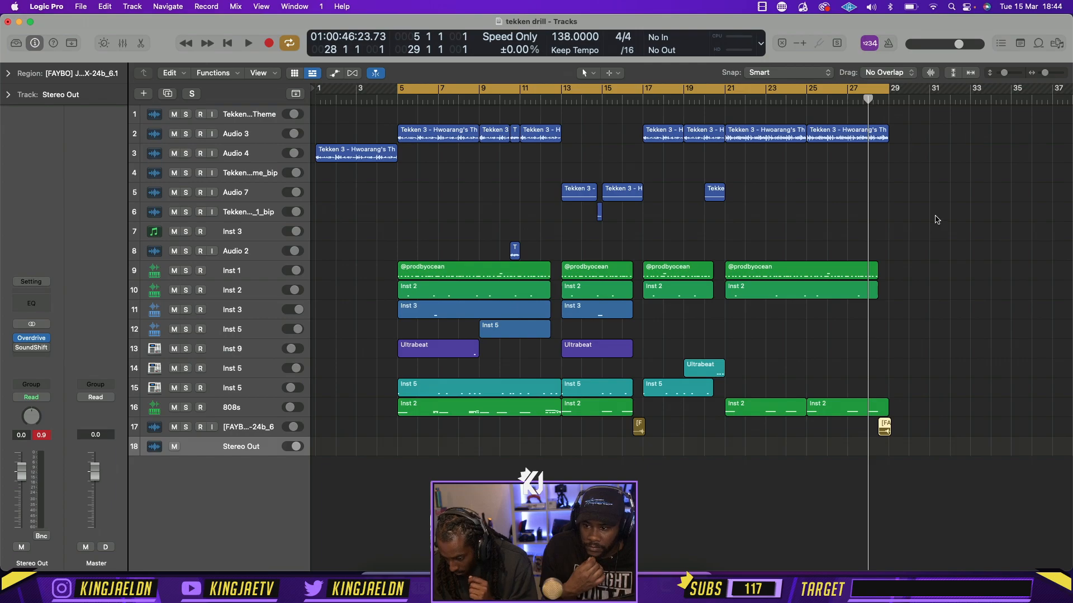
{"action": "key", "text": "super+Right"}
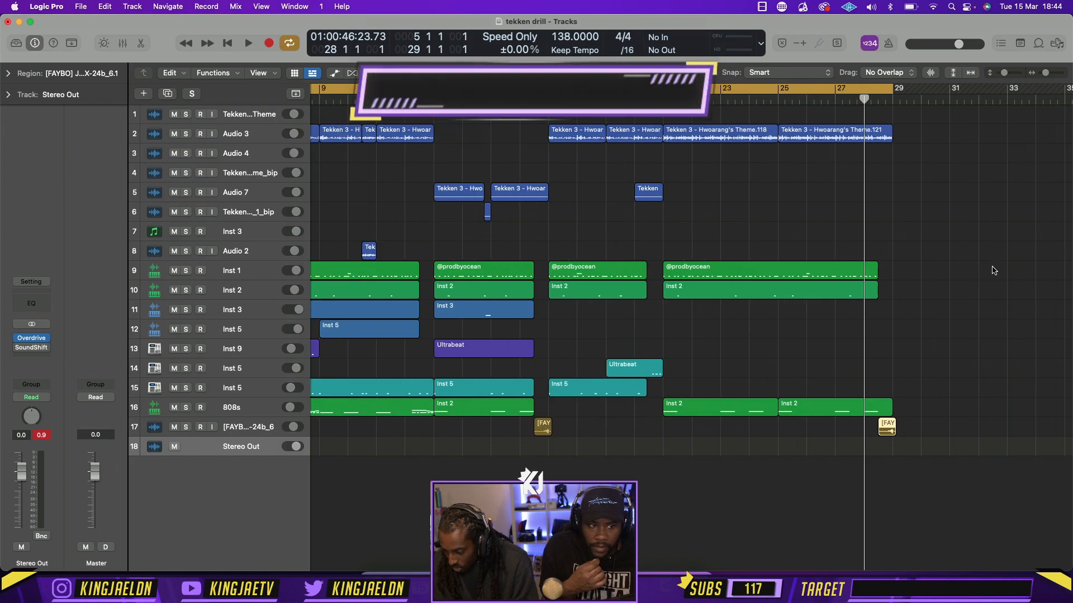
Try copying Inst 9's second Ultrabeat region to the end of the last section, and delete the copy
{"action": "key", "text": "super+Left"}
{"action": "key", "text": "super+Left"}
{"action": "key", "text": "super+Left"}
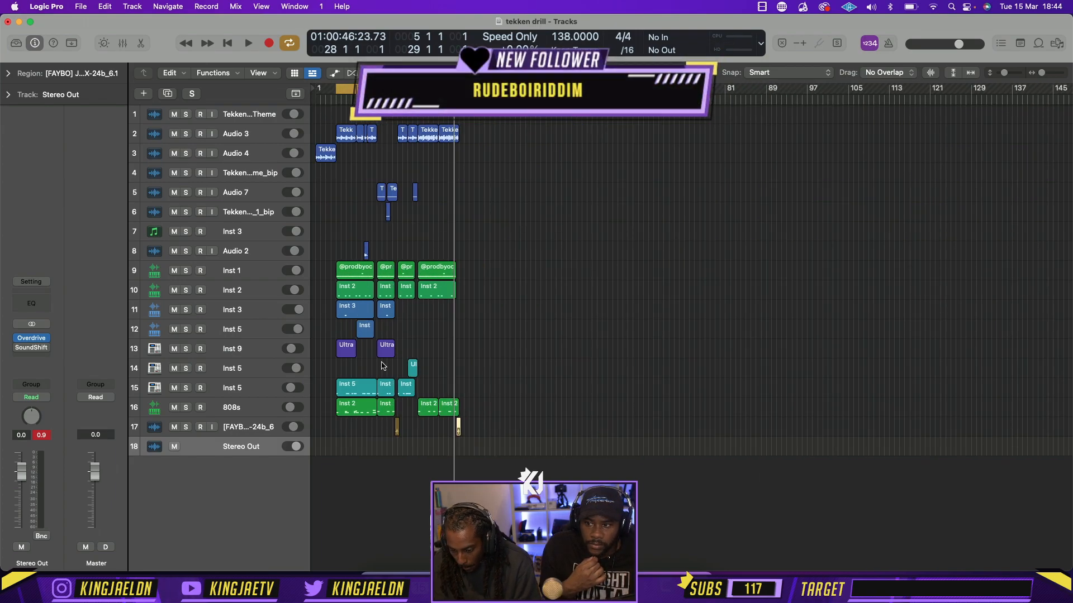
{"action": "left_click_drag", "start_coordinate": [384, 356], "coordinate": [452, 354], "text": "alt"}
{"action": "key", "text": "super+Right"}
{"action": "key", "text": "super+Right"}
{"action": "key", "text": "super+Right"}
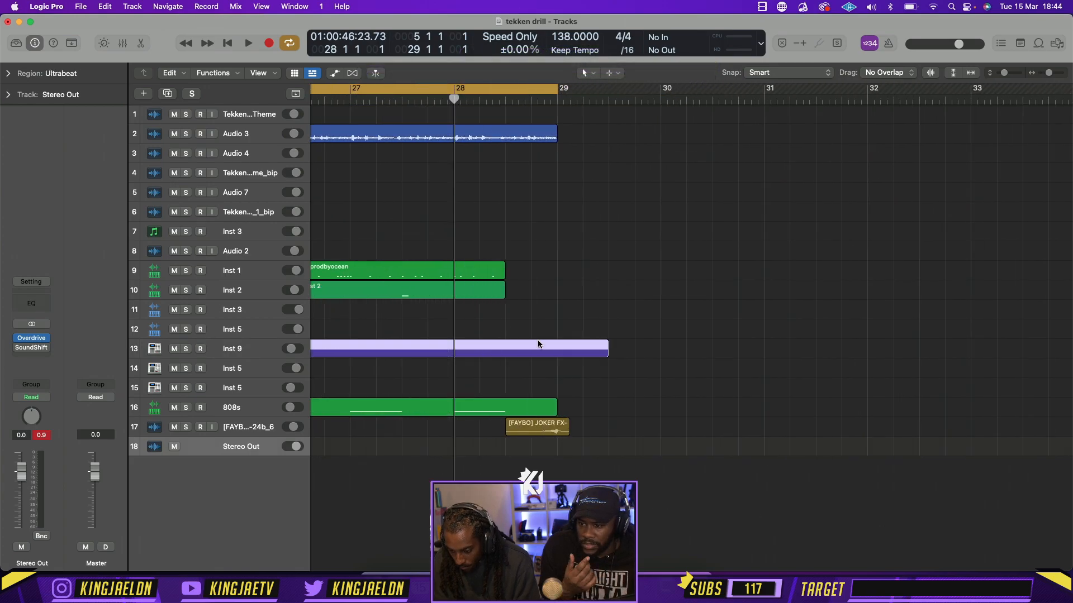
{"action": "key", "text": "Delete"}
Set the cycle range to the single bar from 28 to 29
{"action": "scroll", "coordinate": [497, 335], "scroll_direction": "left", "scroll_amount": 3}
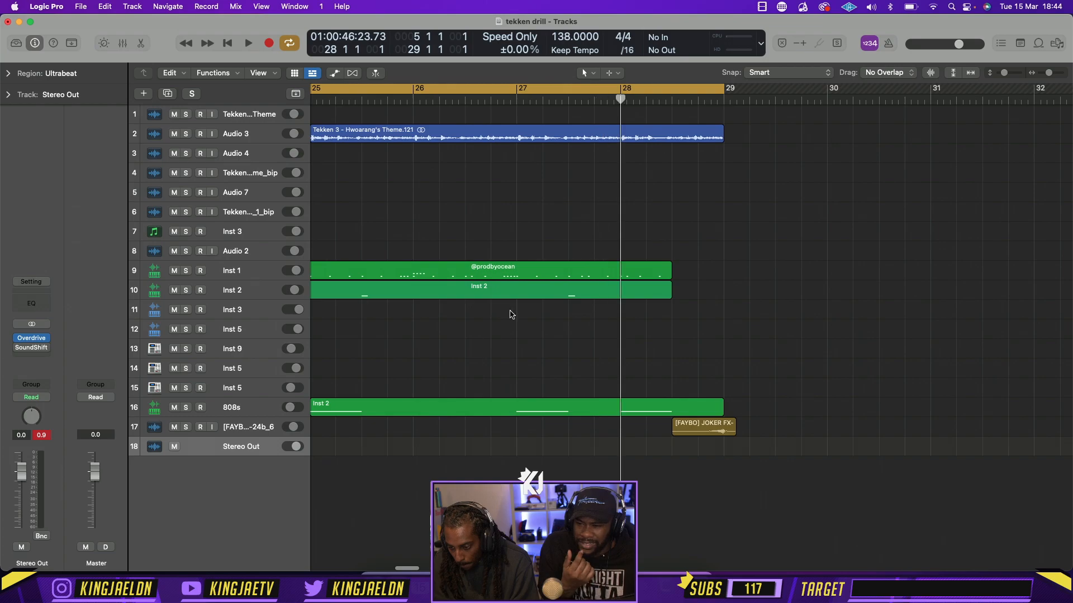
{"action": "left_click", "coordinate": [625, 90]}
{"action": "left_click_drag", "start_coordinate": [623, 90], "coordinate": [726, 91]}
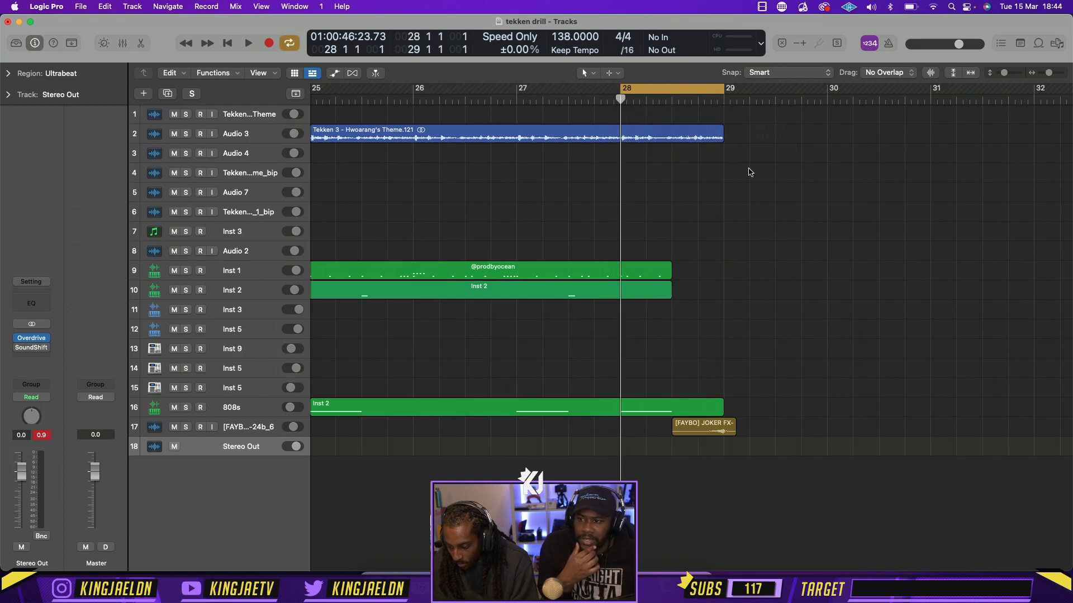
Play bar 28 and extend the cycle range to bars 5 to 29
{"action": "key", "text": "space"}
{"action": "key", "text": "super+Left"}
{"action": "key", "text": "super+Left"}
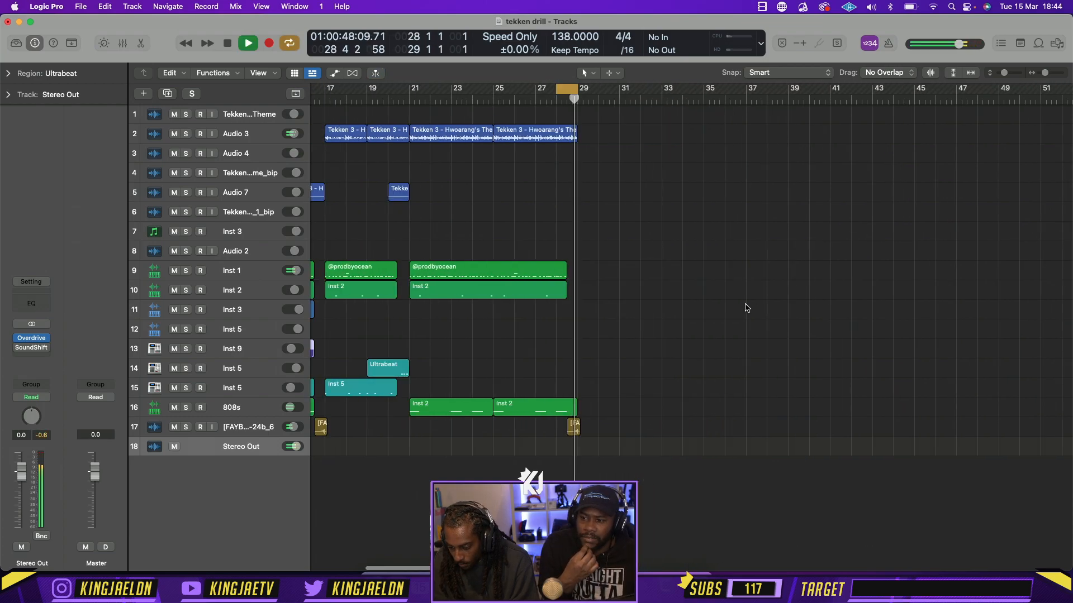
{"action": "scroll", "coordinate": [642, 235], "scroll_direction": "left", "scroll_amount": 5}
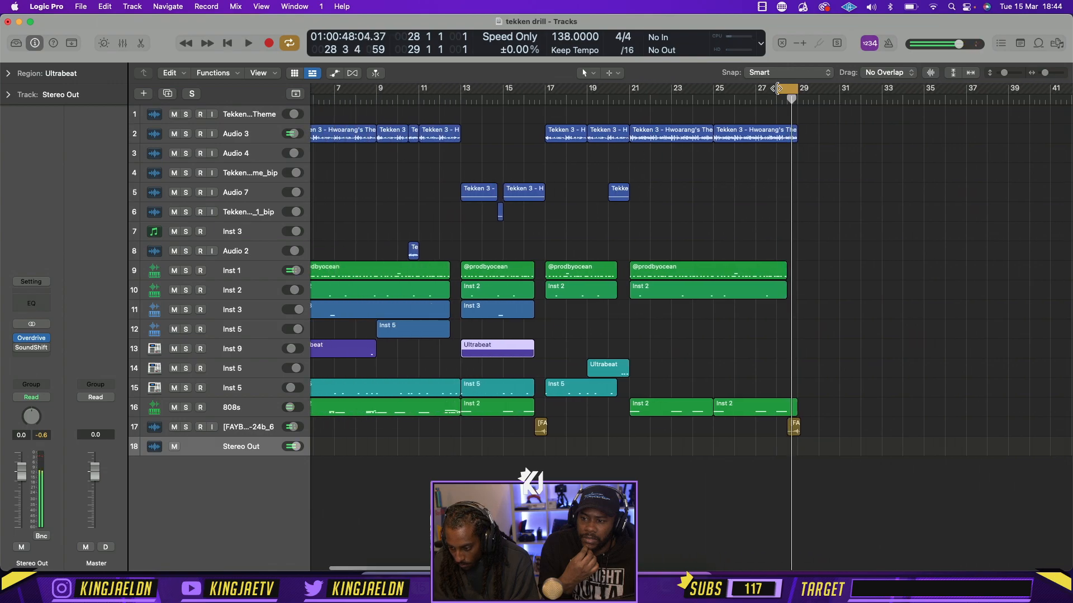
{"action": "scroll", "coordinate": [778, 88], "scroll_direction": "left", "scroll_amount": 3}
{"action": "left_click_drag", "start_coordinate": [883, 94], "coordinate": [400, 94]}
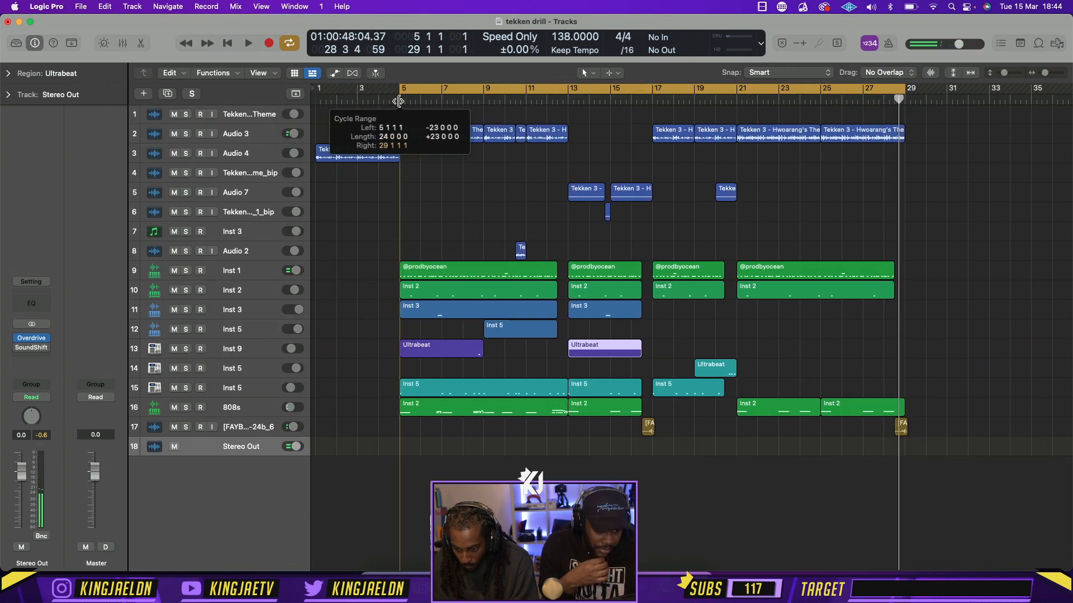
Play the arrangement from bar 5 and raise the Inst 9 track's volume to 0.8 dB
{"action": "key", "text": "space"}
{"action": "left_click", "coordinate": [246, 348]}
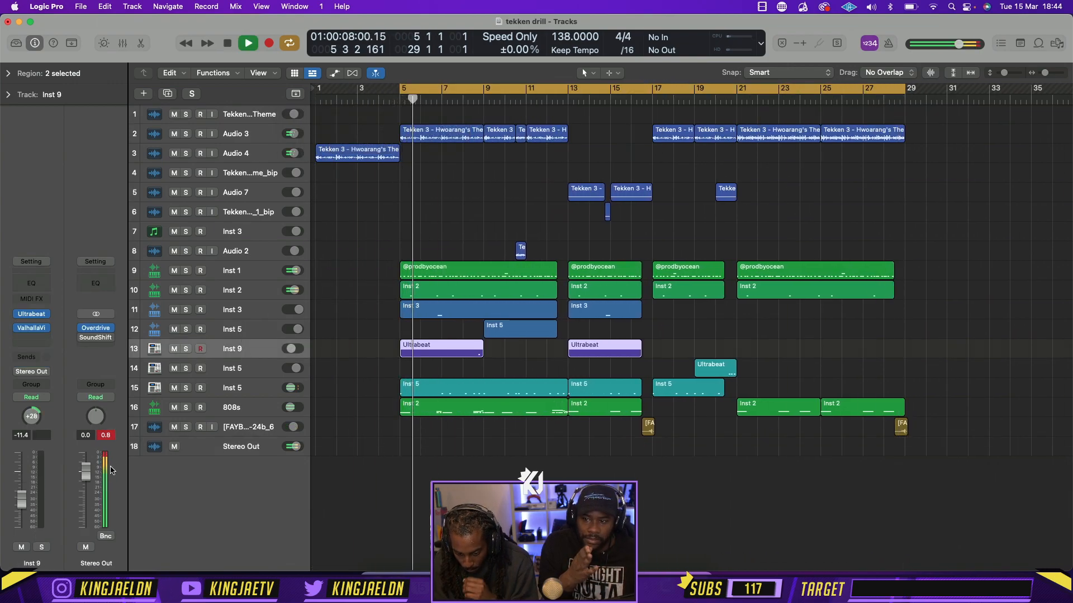
{"action": "left_click_drag", "start_coordinate": [23, 503], "coordinate": [27, 473]}
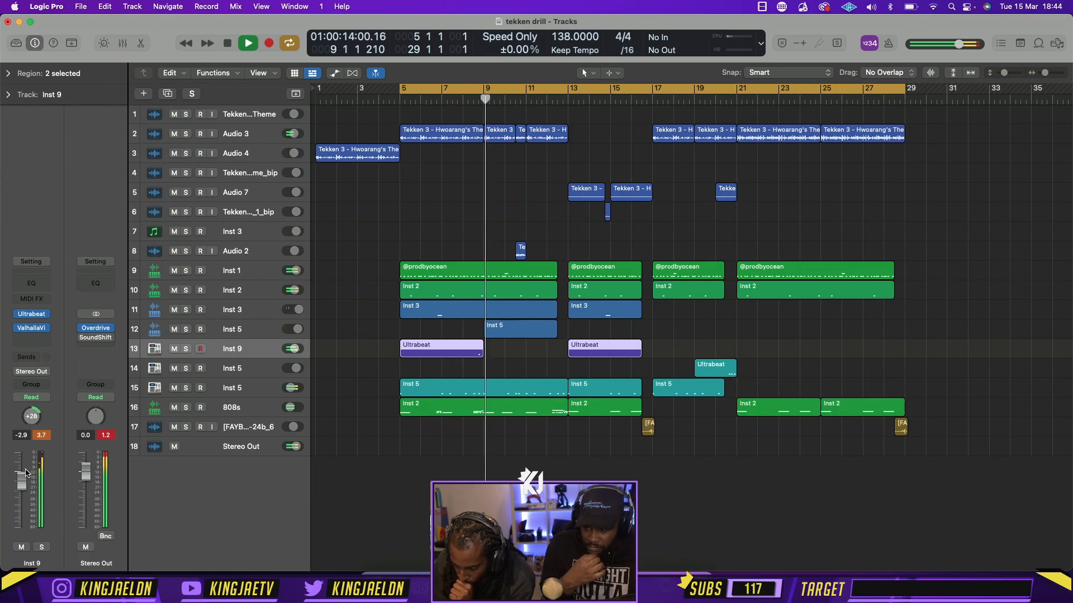
{"action": "left_click_drag", "start_coordinate": [22, 478], "coordinate": [22, 474]}
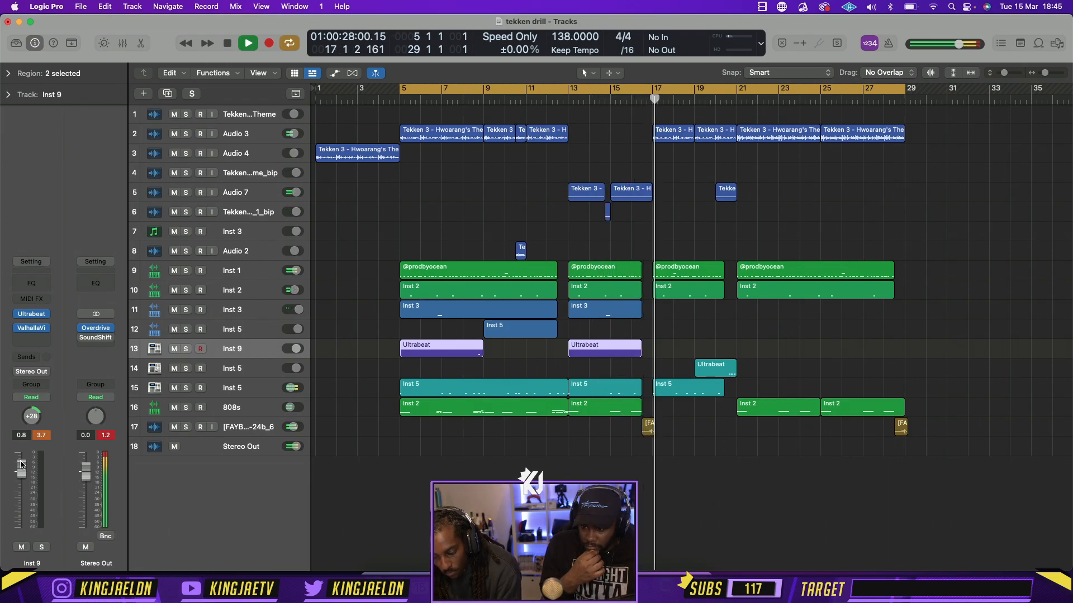
Delete Inst 9's Ultrabeat region at bar 13 and copy its bar 5 region to bars 17 and 25
{"action": "left_click", "coordinate": [606, 349]}
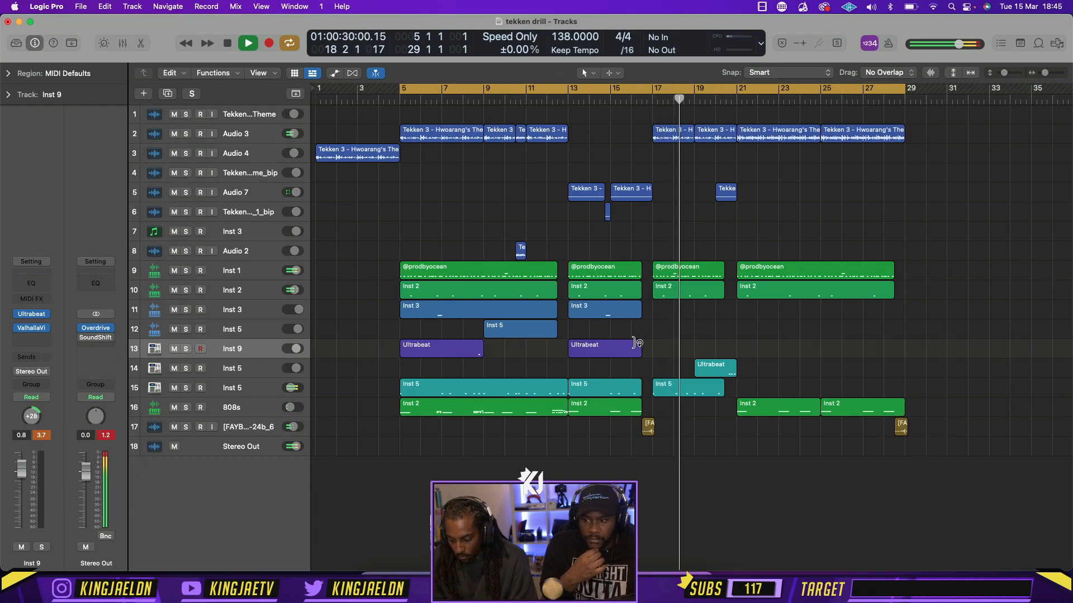
{"action": "key", "text": "Delete"}
{"action": "left_click_drag", "start_coordinate": [442, 349], "coordinate": [853, 352]}
Set Inst 9's volume to -1.7 dB and extend the cycle range to bars 1 to 29
{"action": "left_click_drag", "start_coordinate": [21, 468], "coordinate": [26, 484]}
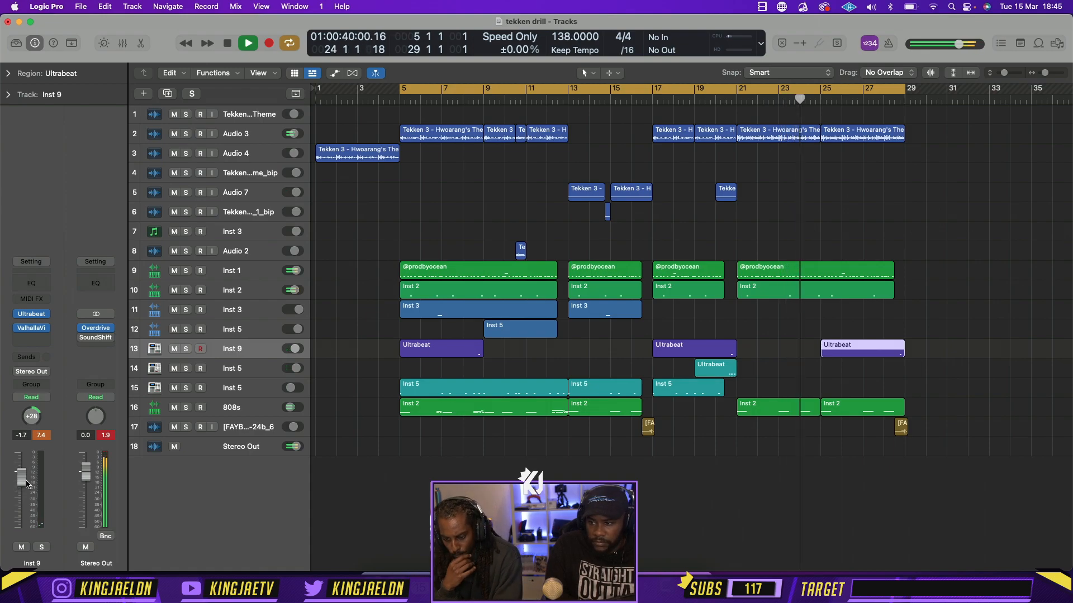
{"action": "left_click_drag", "start_coordinate": [403, 85], "coordinate": [316, 85]}
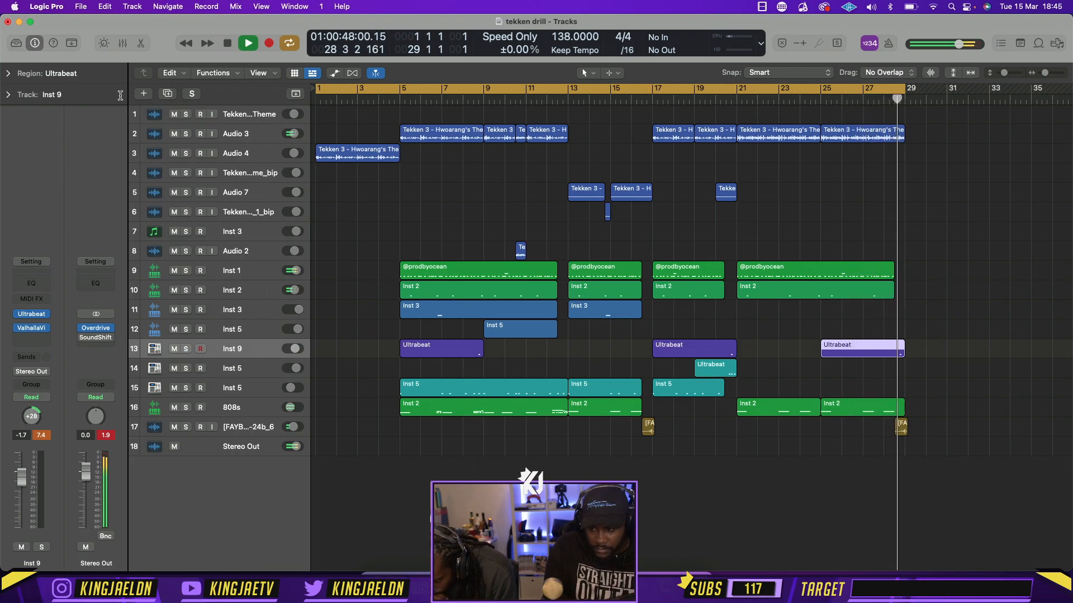
{"action": "key", "text": "space"}
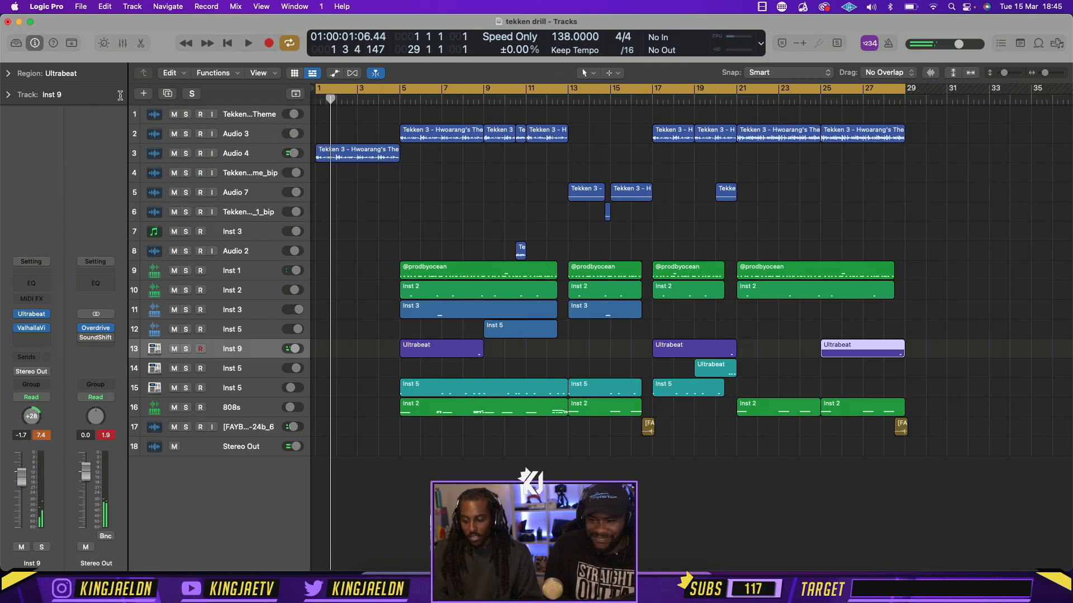
Delete track 1, the empty Tekken Theme audio track
{"action": "scroll", "coordinate": [458, 150], "scroll_direction": "down", "scroll_amount": 5}
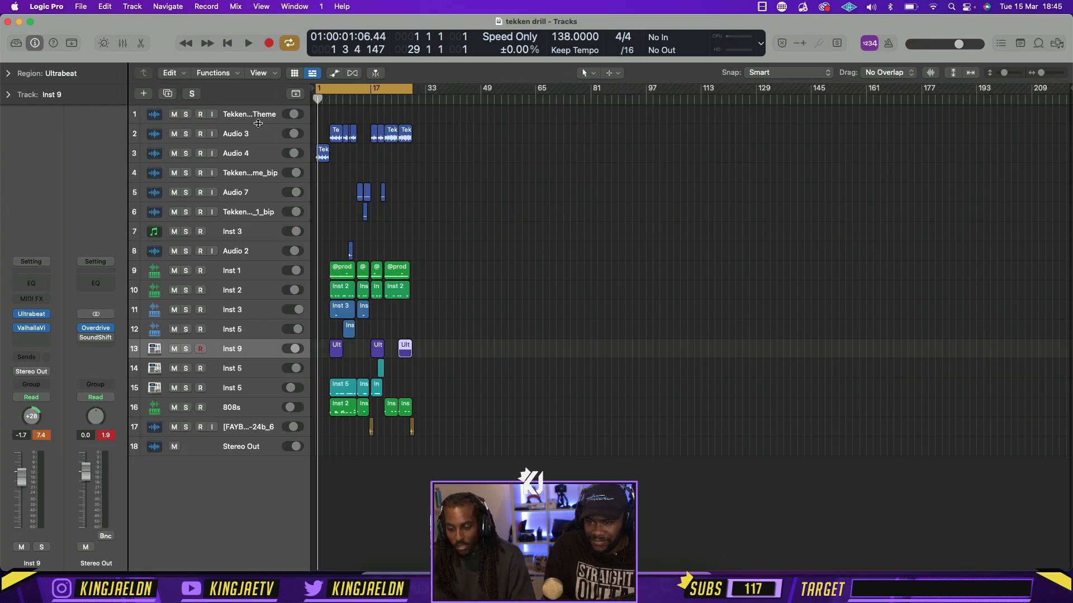
{"action": "left_click", "coordinate": [257, 121]}
{"action": "key", "text": "super+BackSpace"}
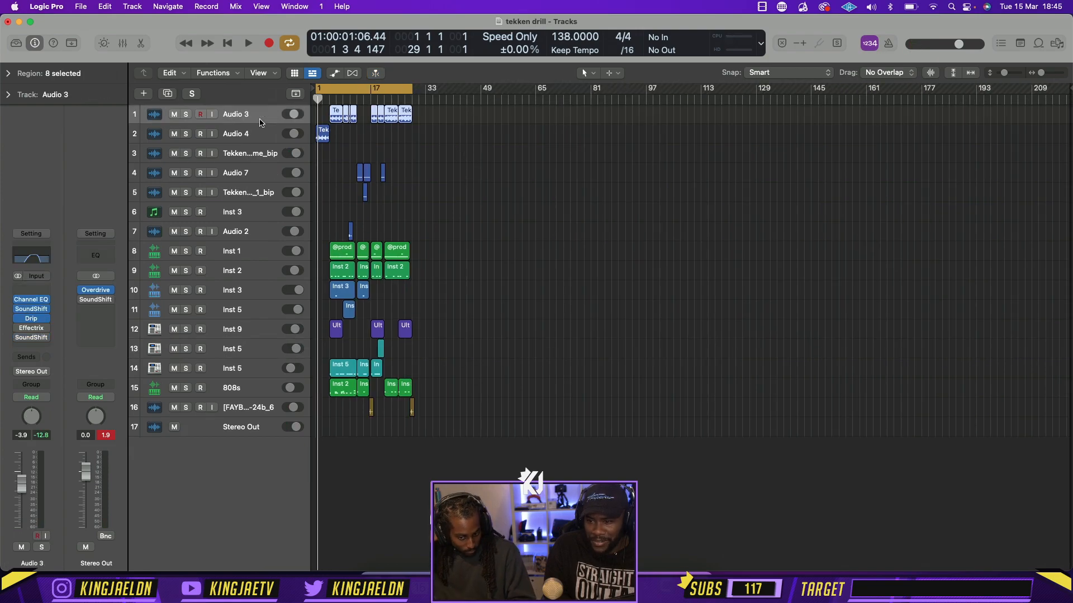
Play the intro and limit the cycle range to bars 5 to 29
{"action": "key", "text": "space"}
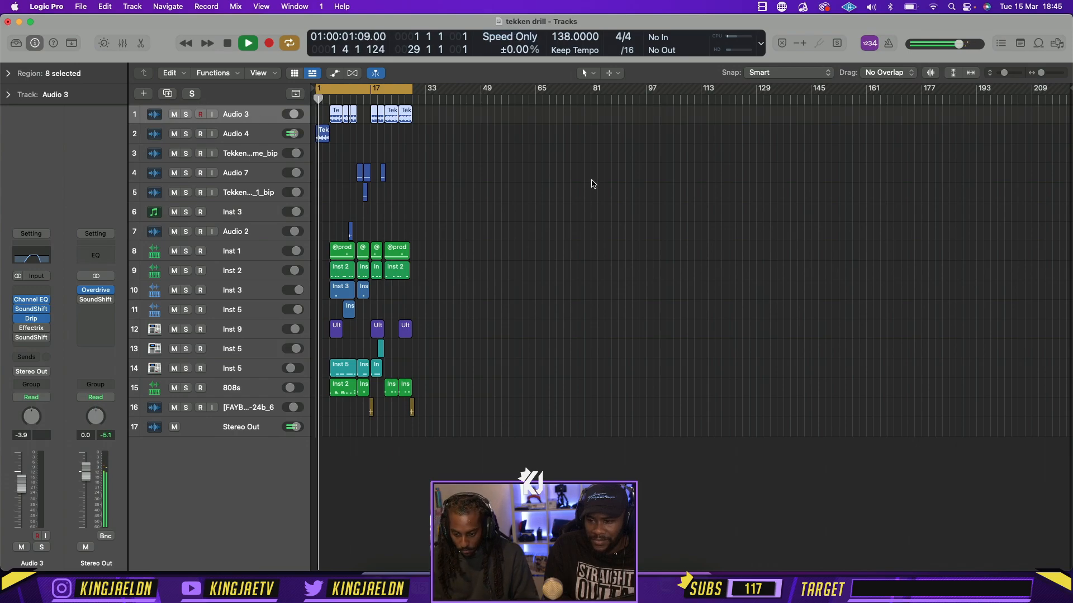
{"action": "scroll", "coordinate": [592, 184], "scroll_direction": "up", "scroll_amount": 4}
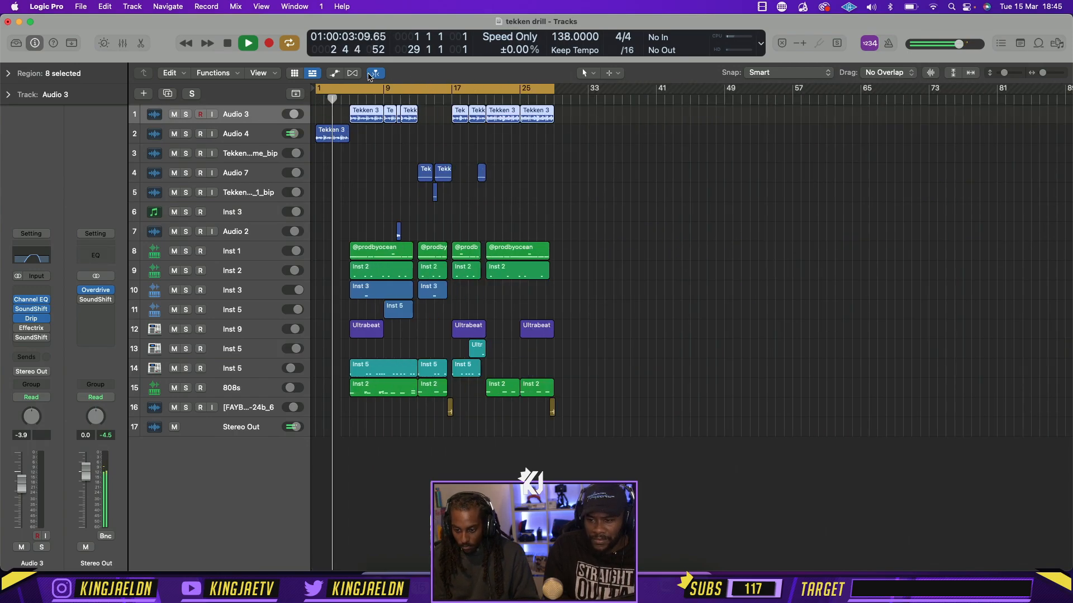
{"action": "left_click_drag", "start_coordinate": [349, 98], "coordinate": [551, 102]}
{"action": "key", "text": "space"}
Replace the Effectrix plug-in on Audio 4 with the stereo version of Cableguys ShaperBox 2
{"action": "left_click", "coordinate": [230, 142]}
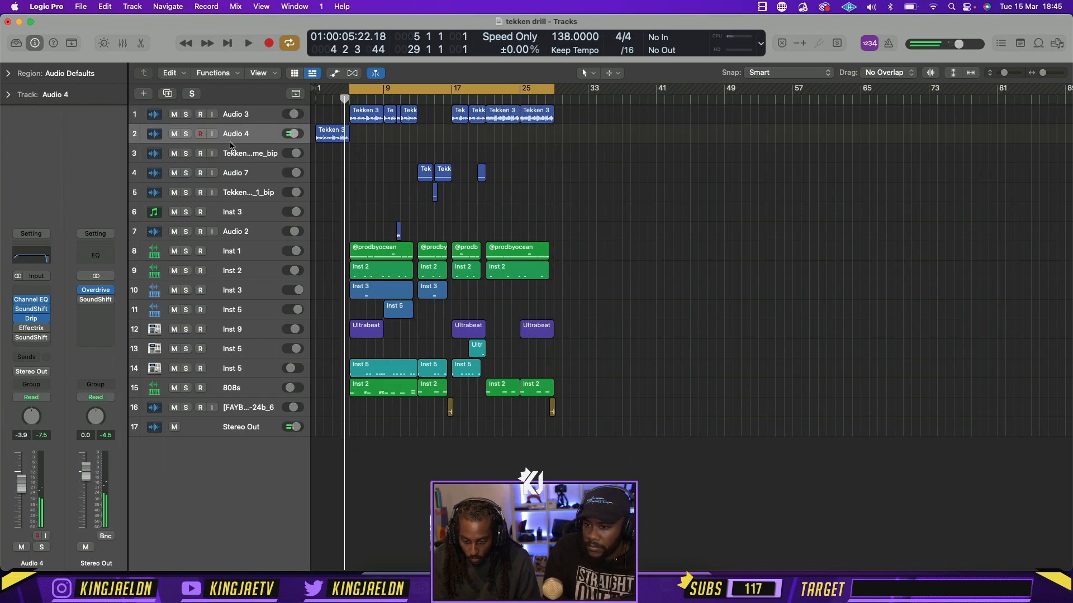
{"action": "left_click", "coordinate": [44, 328]}
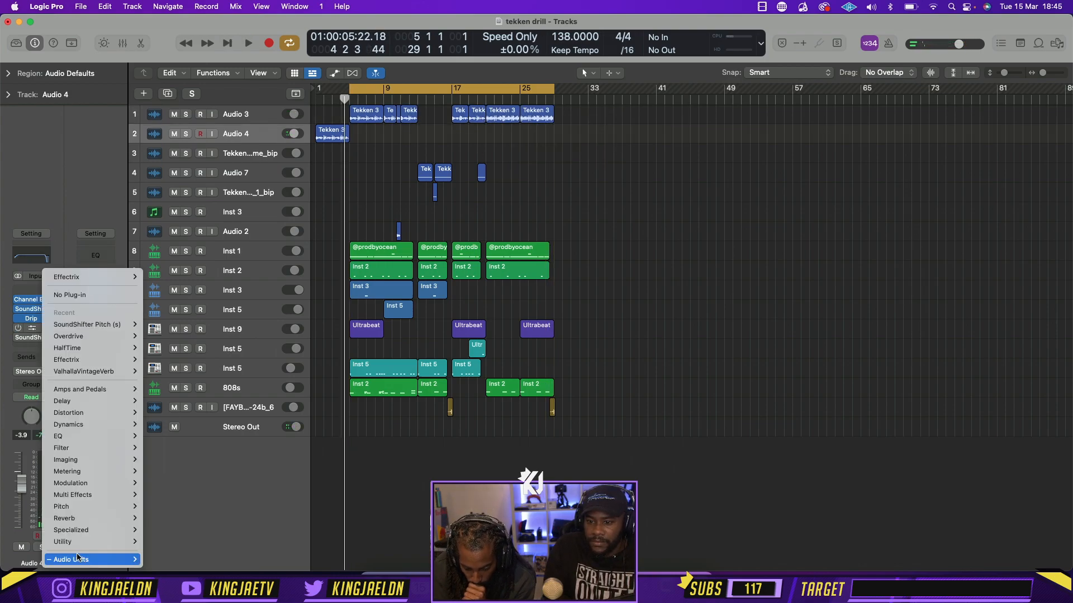
{"action": "mouse_move", "coordinate": [77, 559]}
{"action": "mouse_move", "coordinate": [185, 348]}
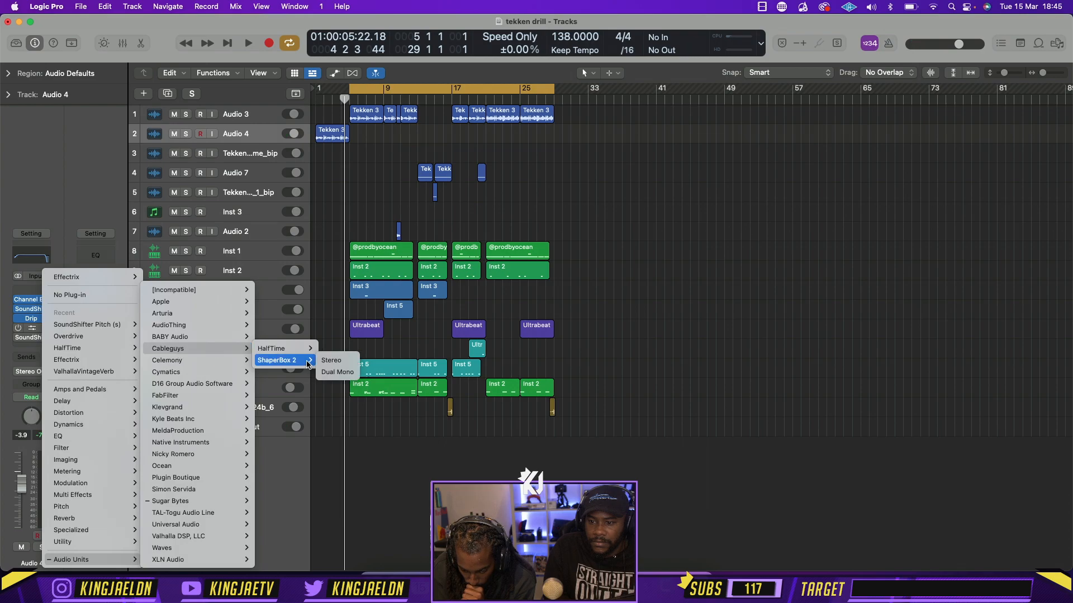
{"action": "left_click", "coordinate": [332, 361]}
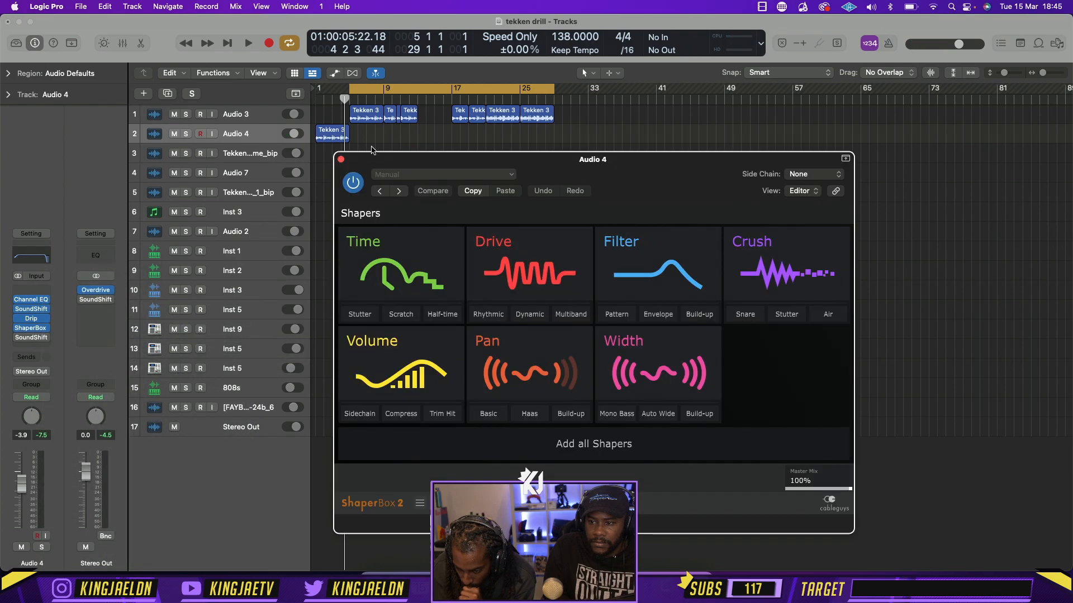
Extend the cycle range back to bar 1, and add a Pan shaper with the larger basic sine wave to Audio 4's ShaperBox
{"action": "left_click_drag", "start_coordinate": [347, 95], "coordinate": [317, 94]}
{"action": "left_click", "coordinate": [508, 347]}
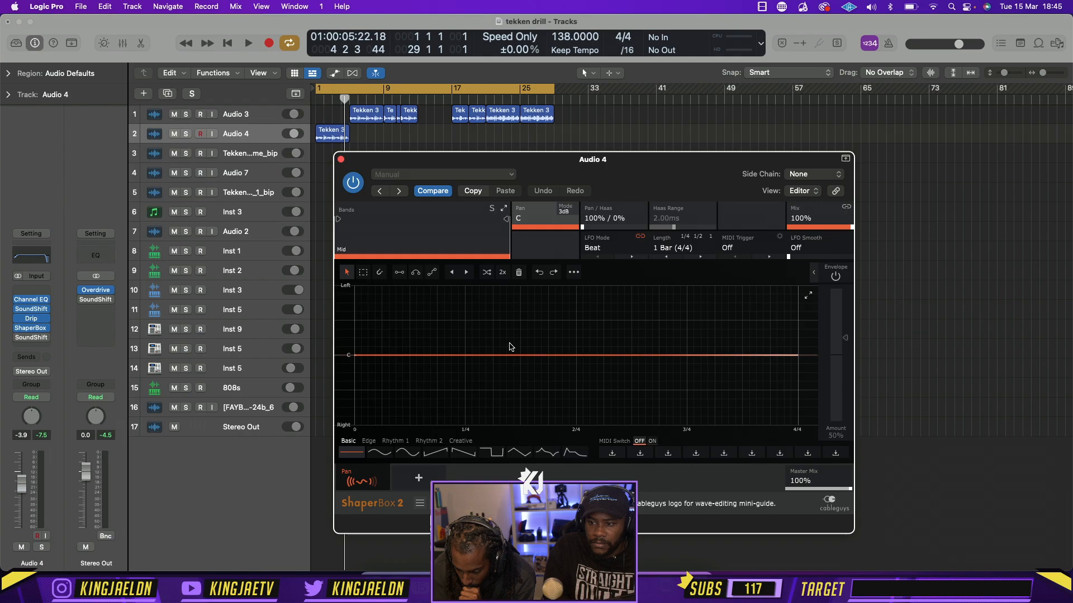
{"action": "key", "text": "space"}
{"action": "left_click", "coordinate": [406, 453]}
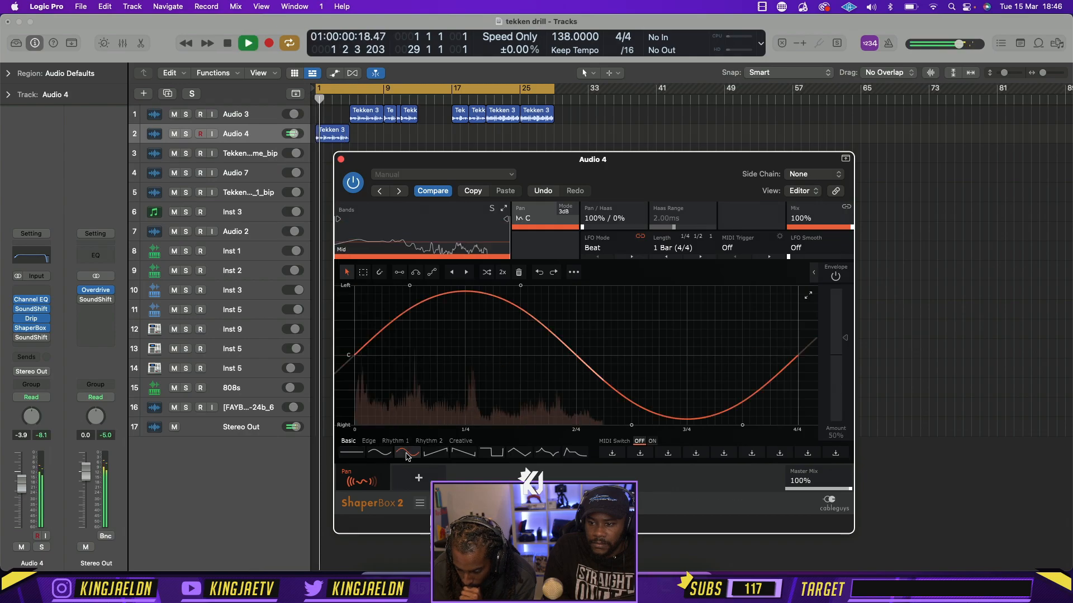
{"action": "key", "text": "space"}
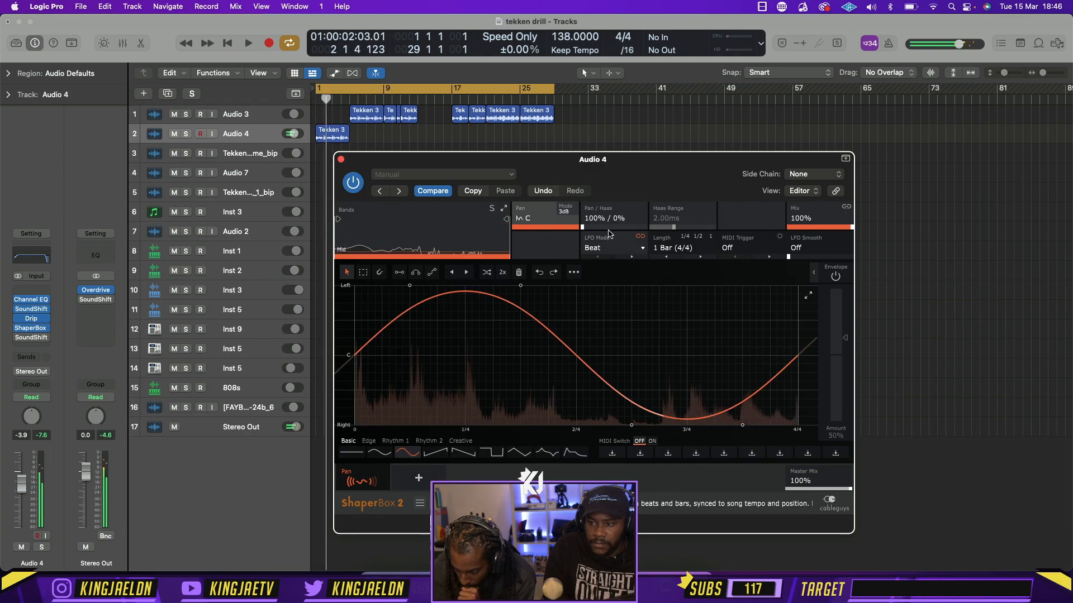
Try pan LFO lengths of 1/2 and 1 Bar (4/4), playing the intro with each
{"action": "left_click", "coordinate": [693, 253]}
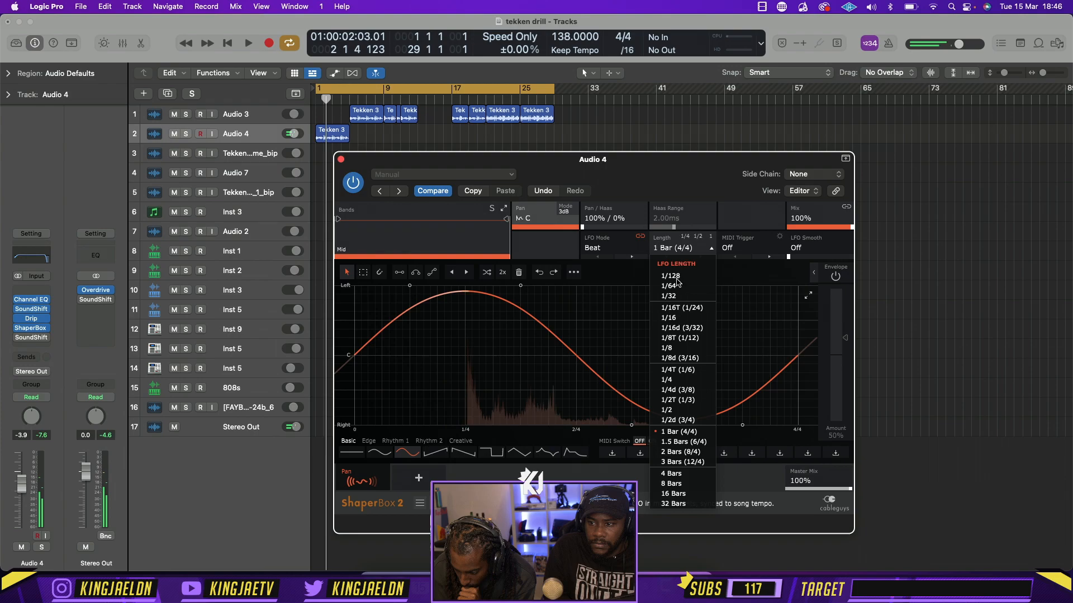
{"action": "left_click", "coordinate": [681, 409]}
{"action": "key", "text": "space"}
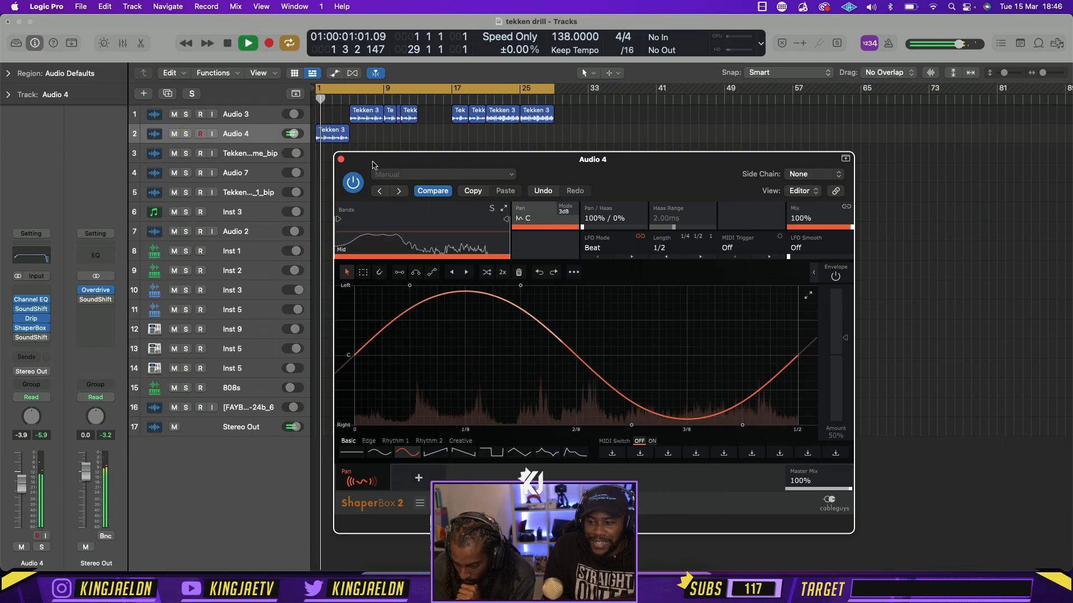
{"action": "key", "text": "space"}
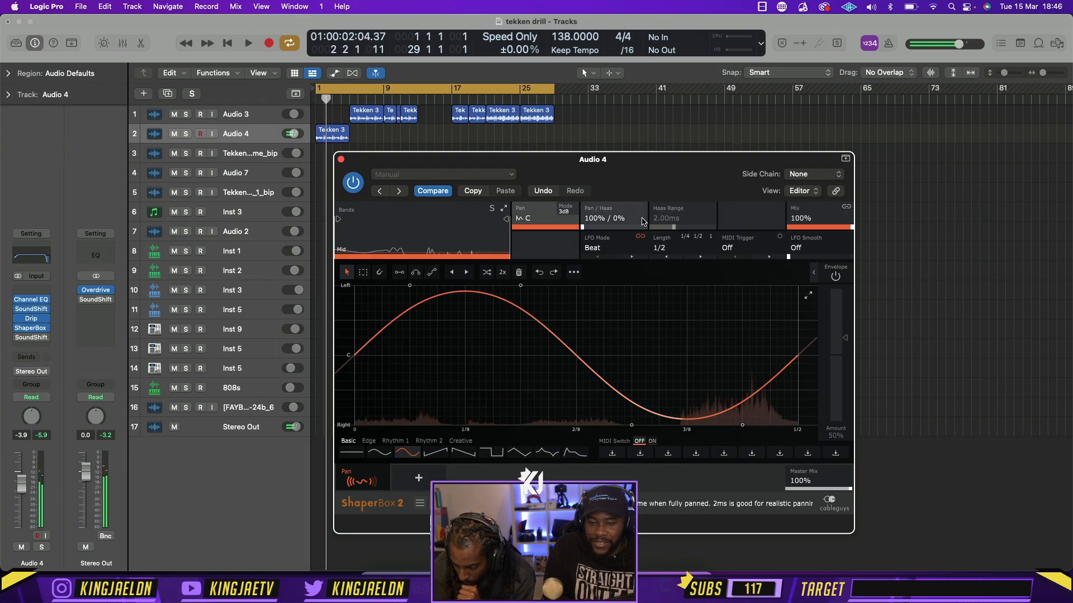
{"action": "left_click", "coordinate": [663, 246]}
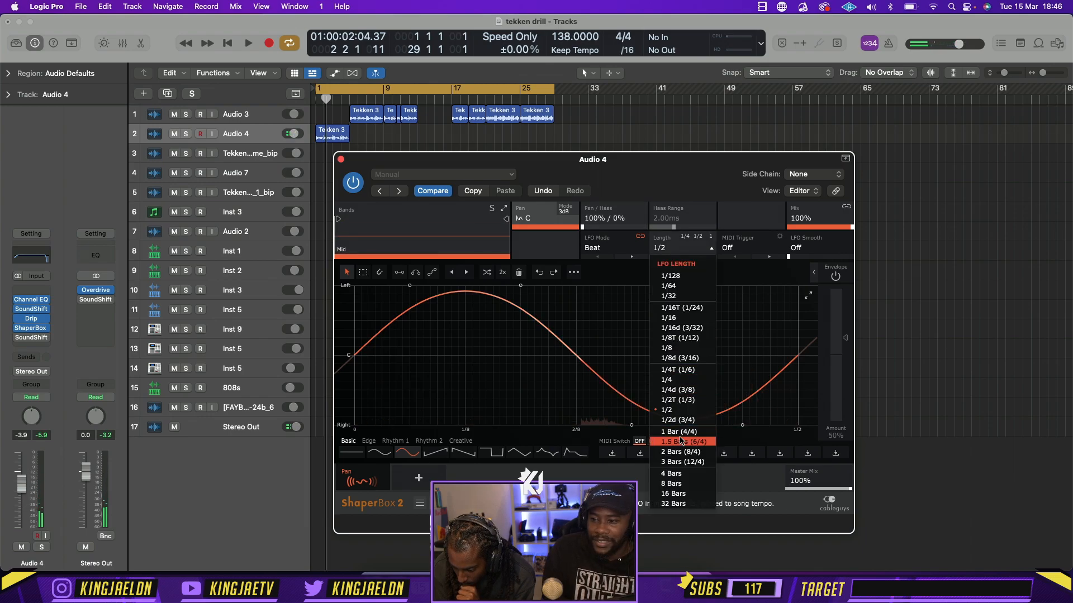
{"action": "left_click", "coordinate": [686, 431]}
{"action": "key", "text": "space"}
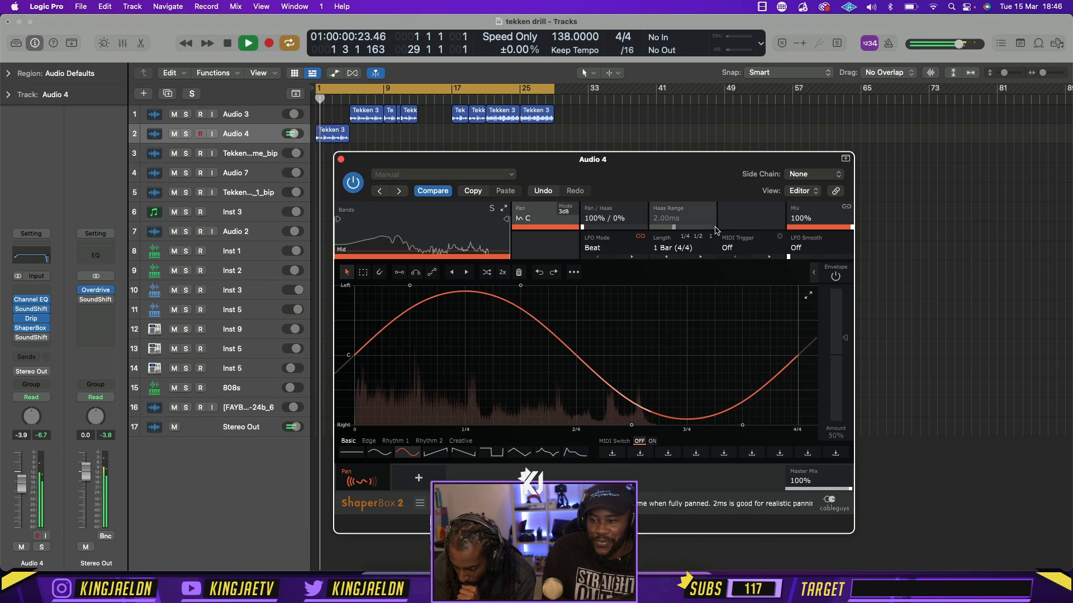
{"action": "key", "text": "space"}
Set the Pan shaper's LFO length to 2 Bars (8/4) and its mix to 67%
{"action": "left_click", "coordinate": [686, 246]}
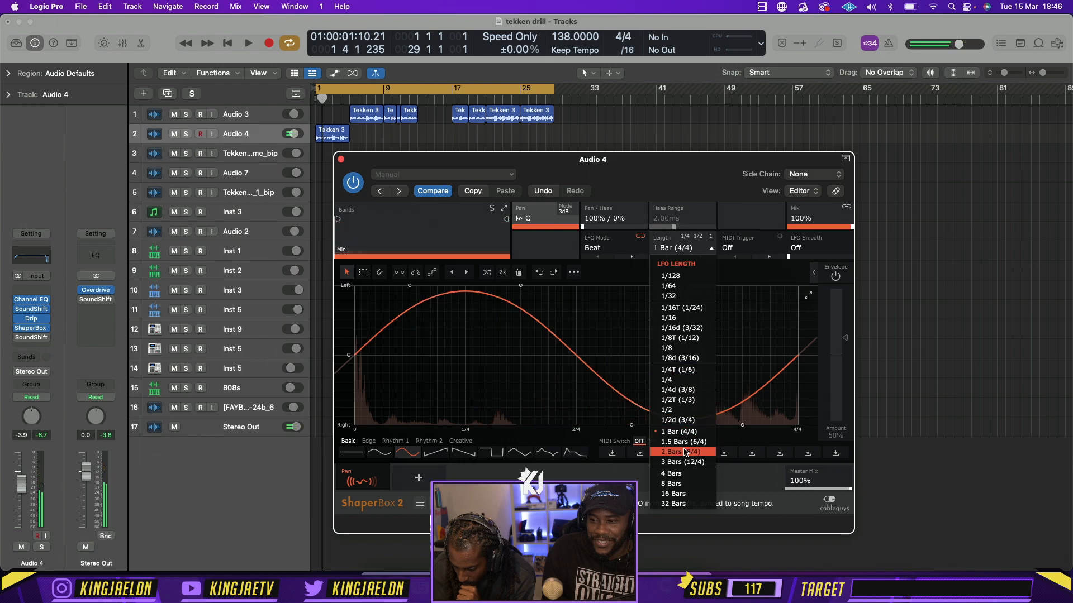
{"action": "left_click", "coordinate": [673, 441]}
{"action": "key", "text": "space"}
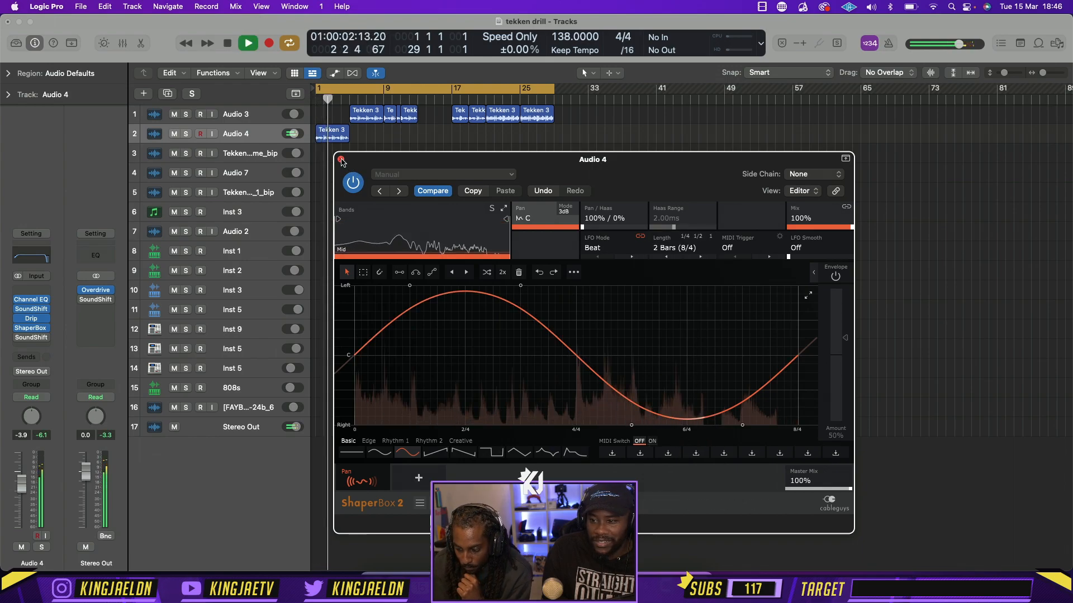
{"action": "left_click_drag", "start_coordinate": [823, 216], "coordinate": [823, 232]}
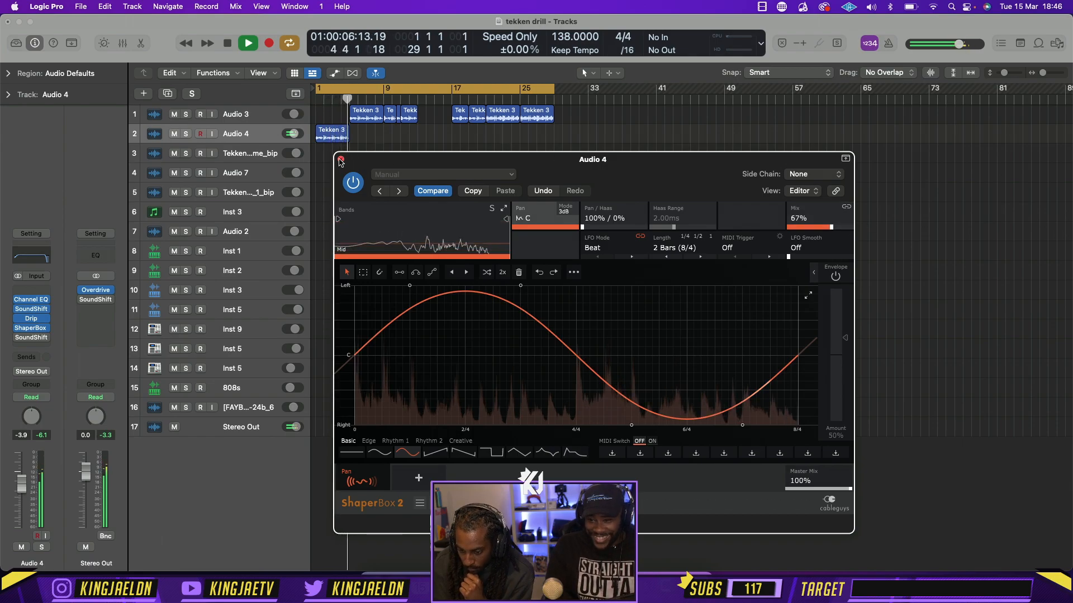
{"action": "left_click", "coordinate": [341, 159]}
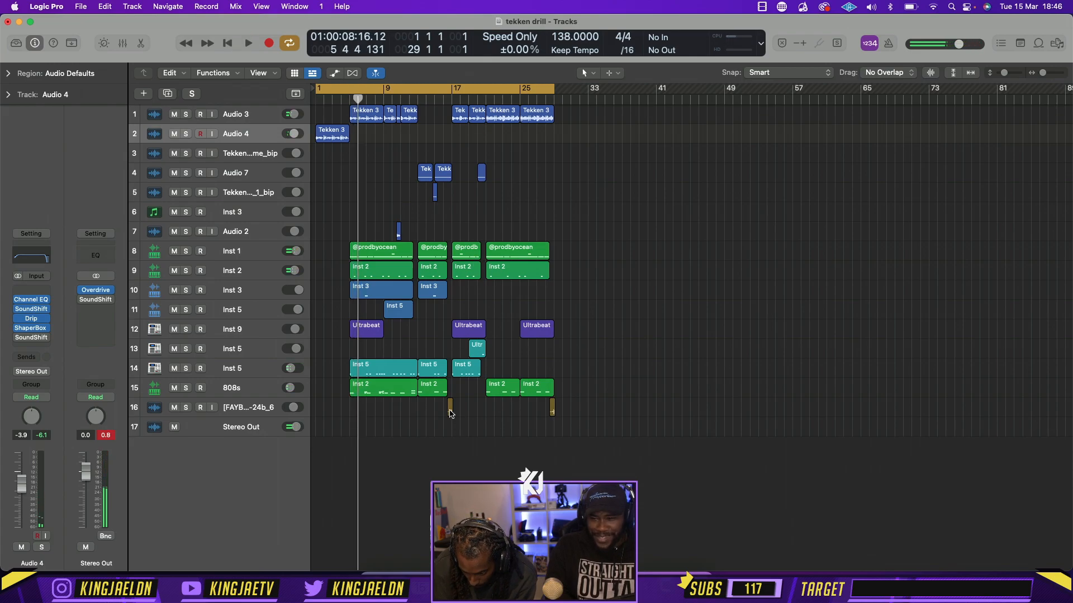
Copy the JOKER FX region from the end of bar 16 to halfway through bar 4, leading into bar 5
{"action": "left_click_drag", "start_coordinate": [451, 414], "coordinate": [348, 411]}
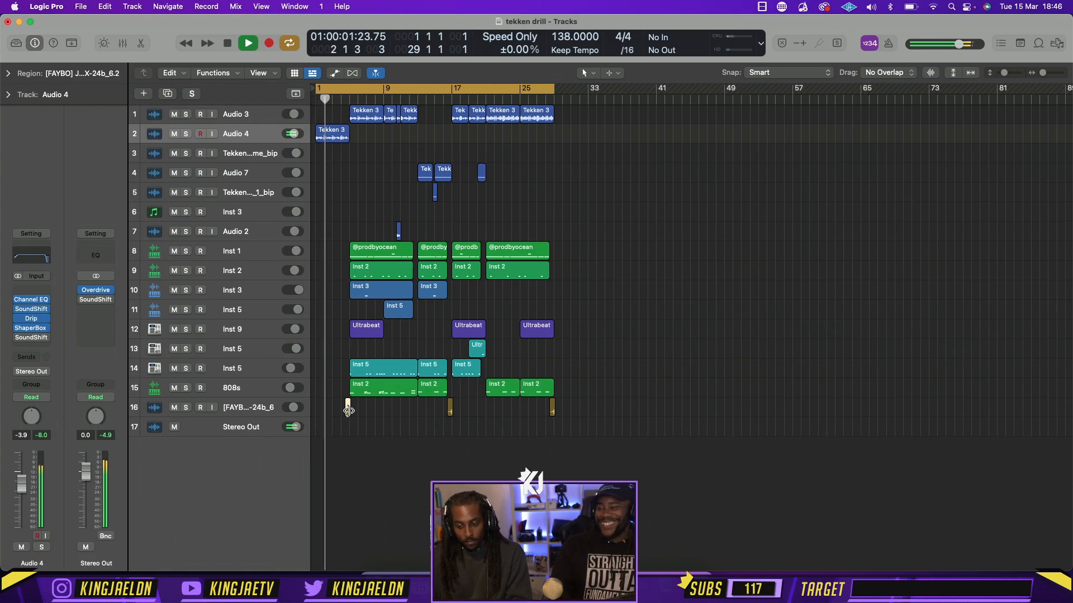
Delete the two empty tracks: track 3, the Tekken bip audio track, and the Inst 3 track without regions
{"action": "left_click", "coordinate": [251, 157]}
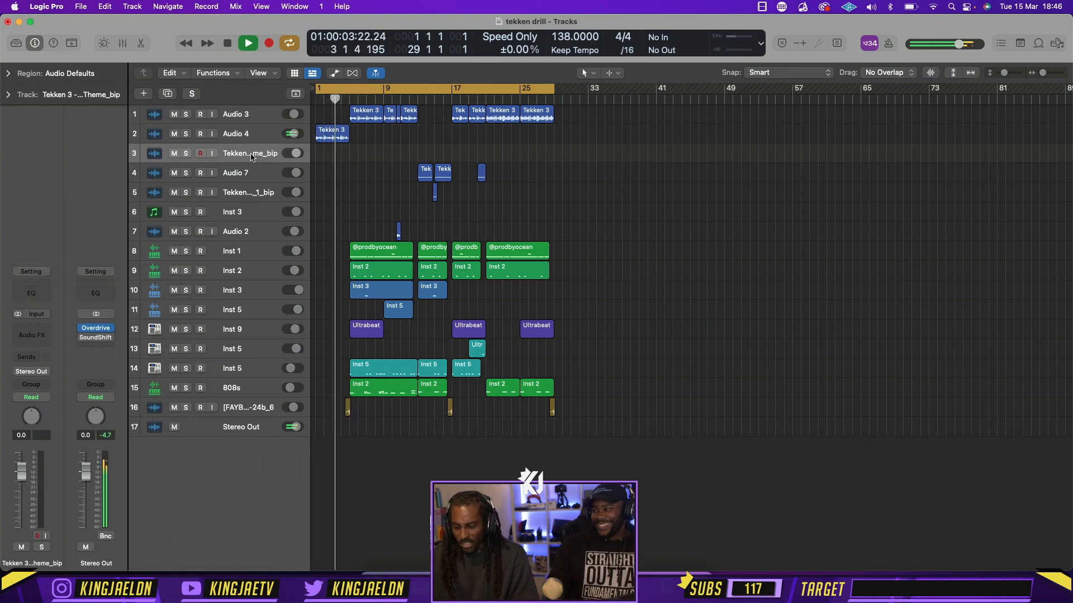
{"action": "key", "text": "super+BackSpace"}
{"action": "left_click", "coordinate": [255, 195]}
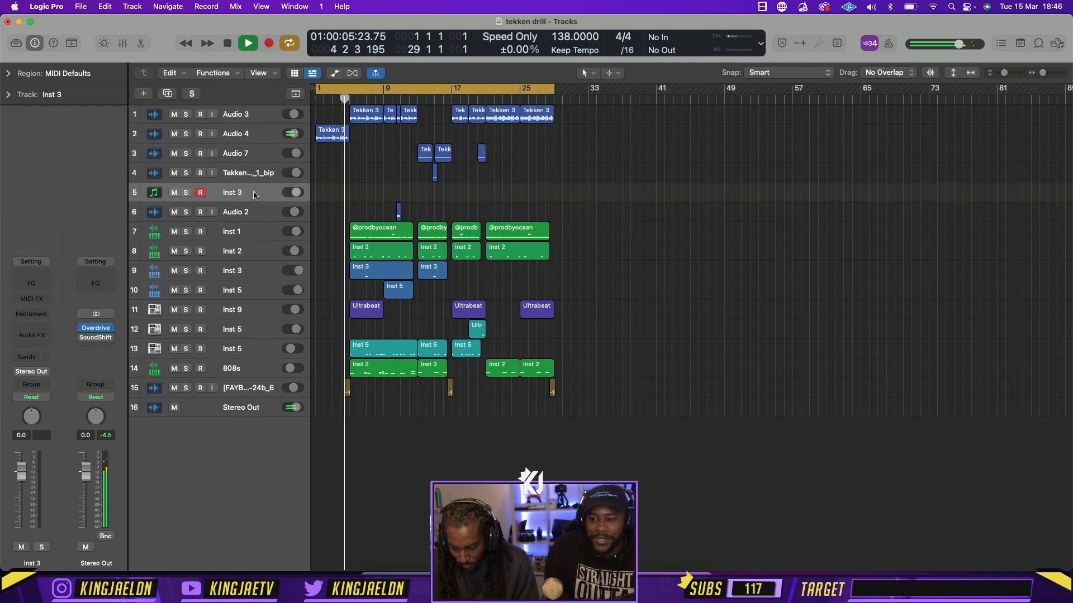
{"action": "key", "text": "super+BackSpace"}
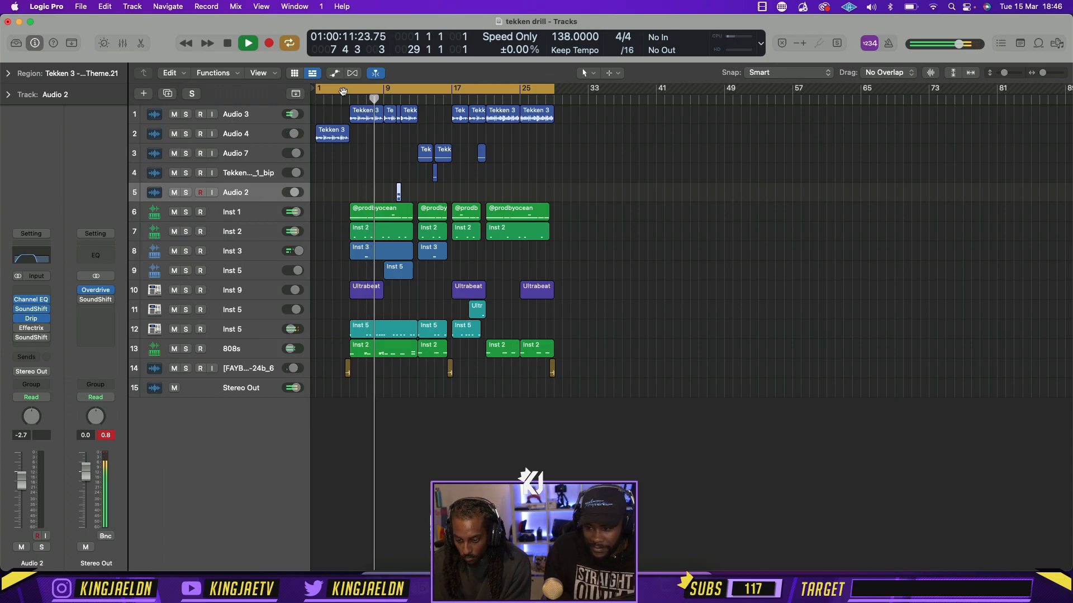
Lower the 808s track's volume to -17.4 dB while looping from bar 5, and move the cycle start back to bar 1
{"action": "left_click_drag", "start_coordinate": [343, 91], "coordinate": [349, 91]}
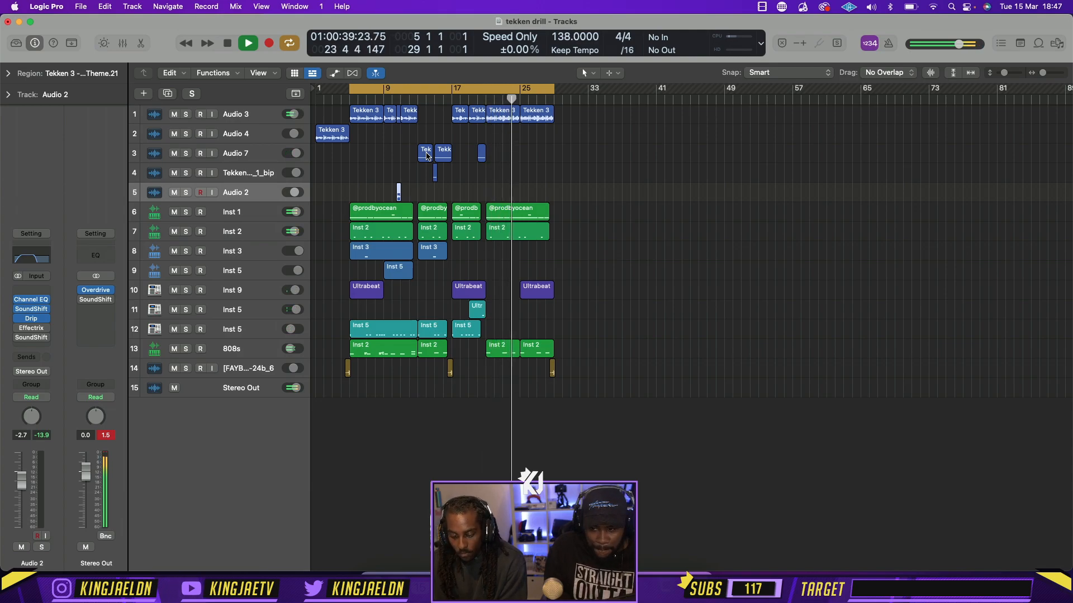
{"action": "left_click", "coordinate": [240, 349]}
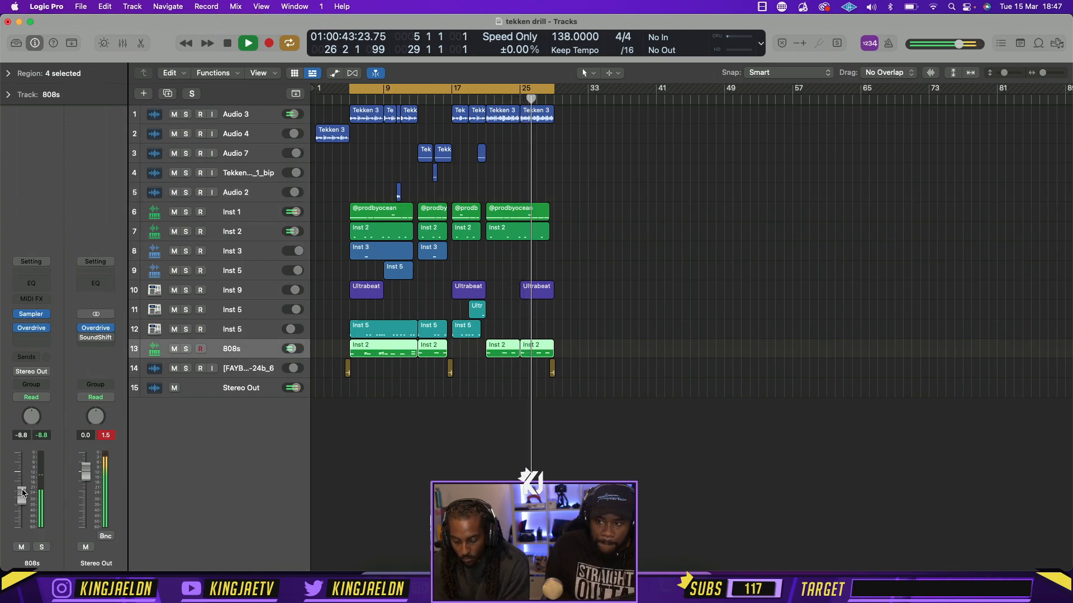
{"action": "left_click", "coordinate": [326, 373]}
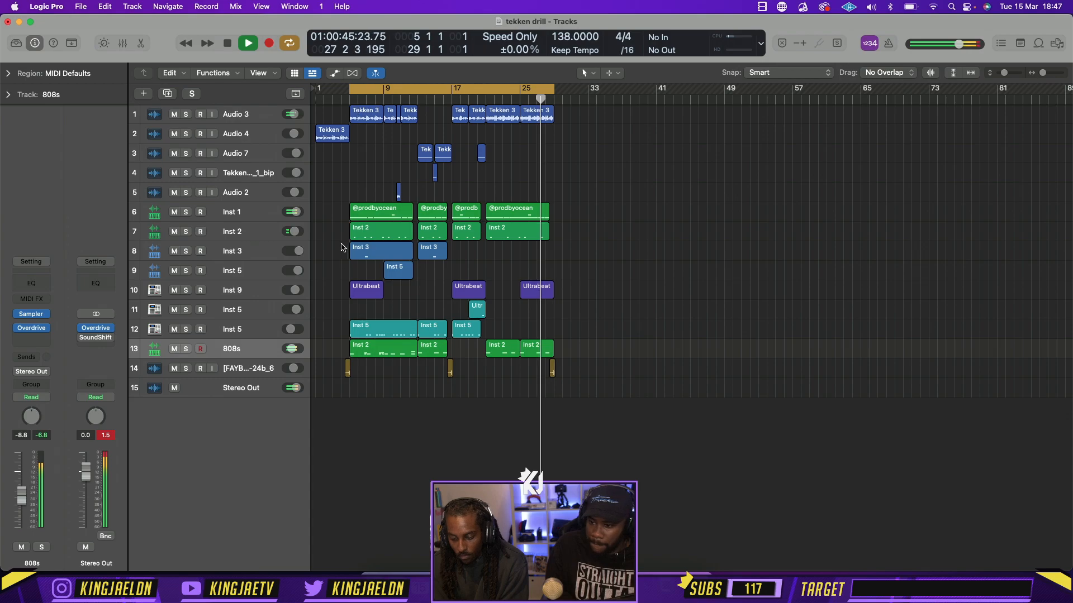
{"action": "left_click_drag", "start_coordinate": [26, 496], "coordinate": [24, 510]}
{"action": "key", "text": "space"}
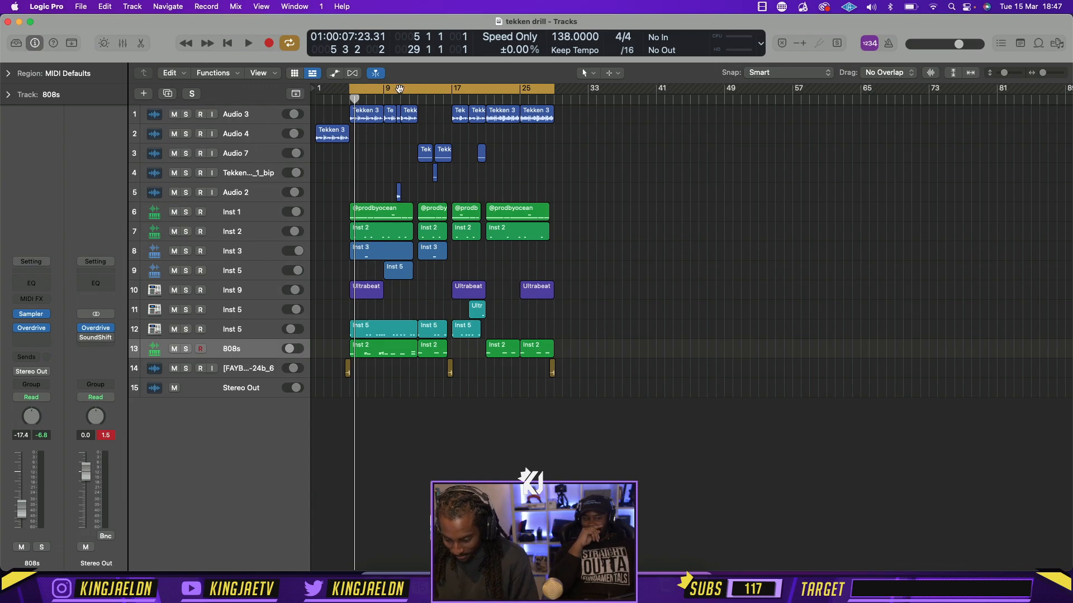
{"action": "left_click_drag", "start_coordinate": [353, 93], "coordinate": [316, 93]}
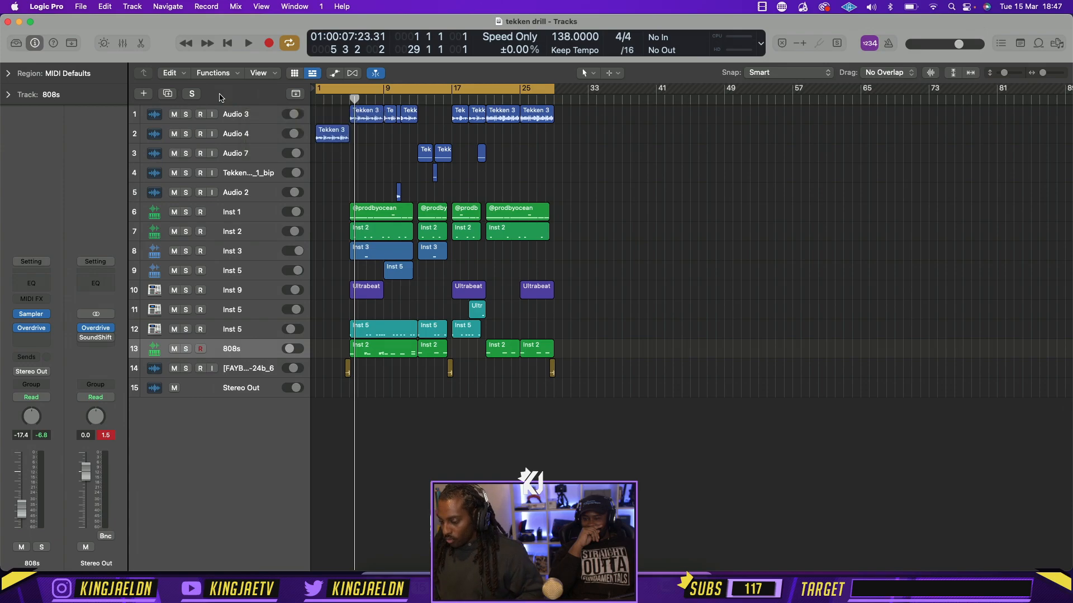